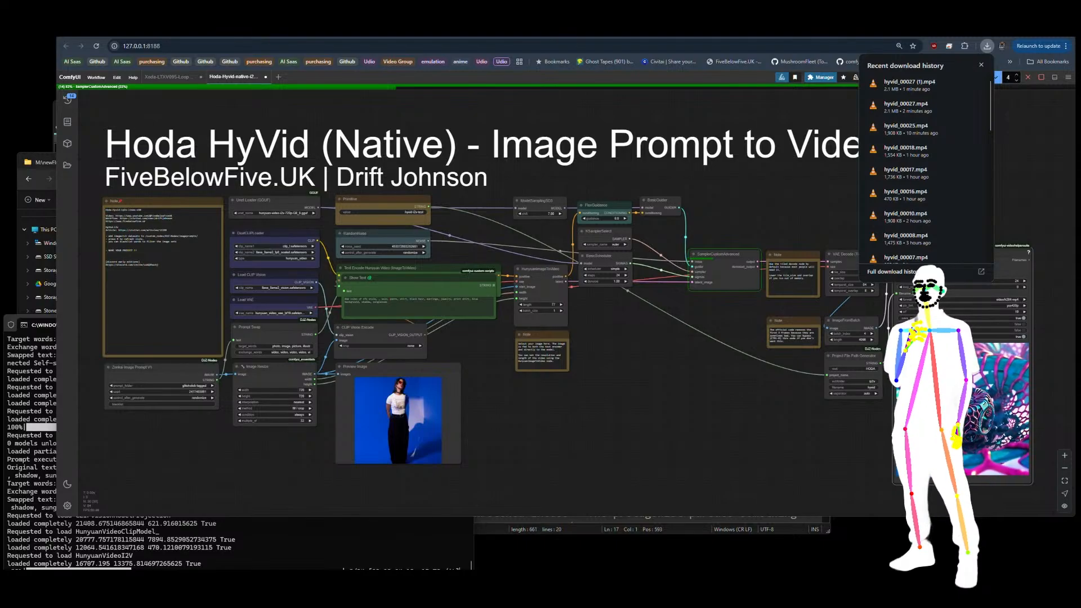
Step: Close the download history and inspect the models set in the Unet Loader (GGUF) and DualCLIPLoader nodes
click(987, 48)
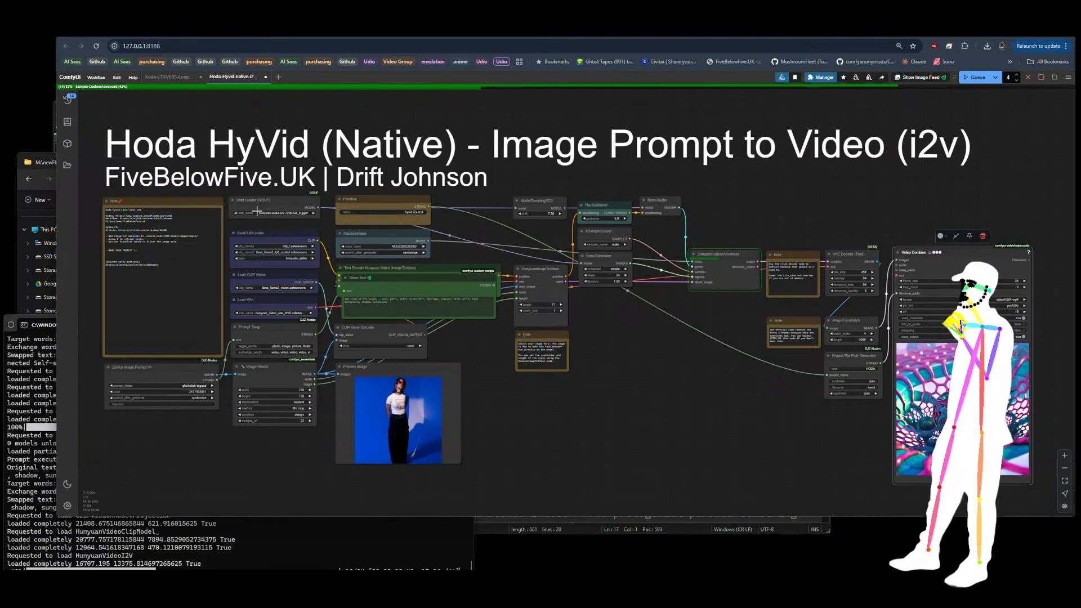
scroll(257, 211, up, 15)
scroll(256, 211, up, 4)
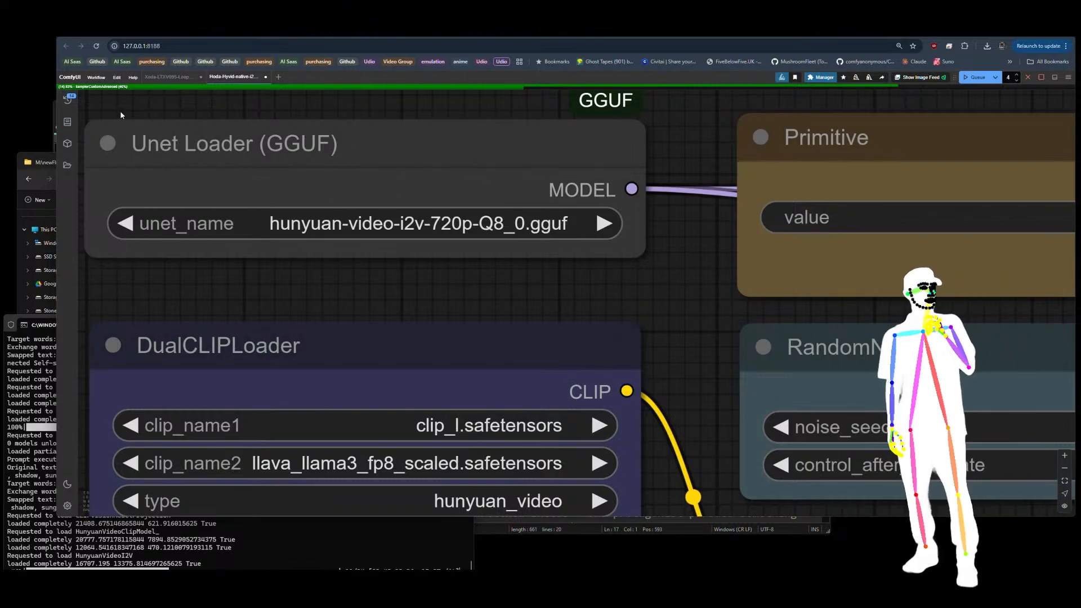
scroll(120, 110, down, 13)
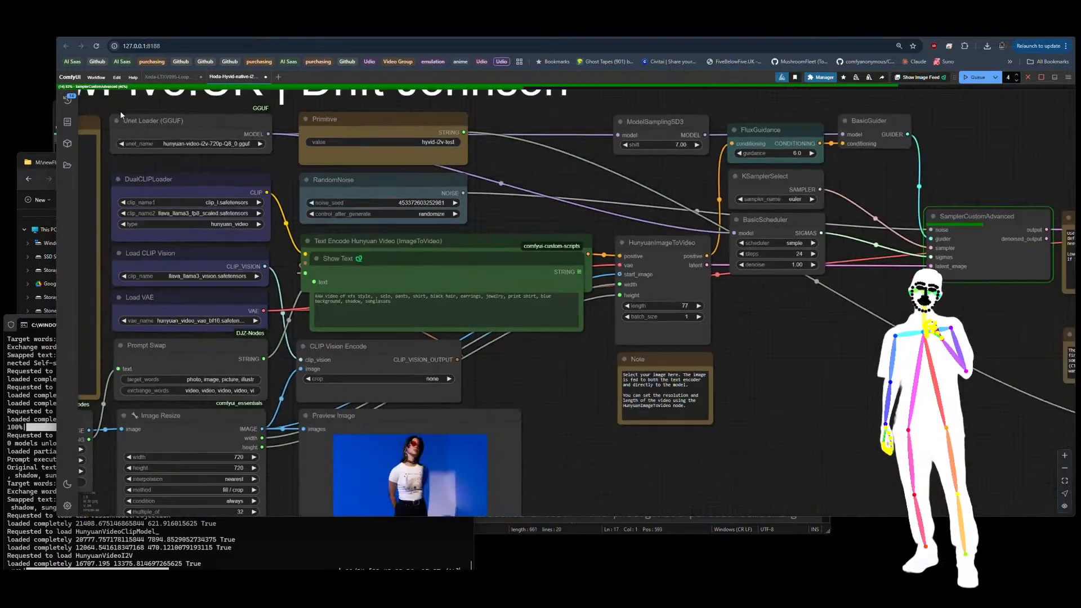
scroll(119, 110, up, 2)
scroll(121, 110, up, 8)
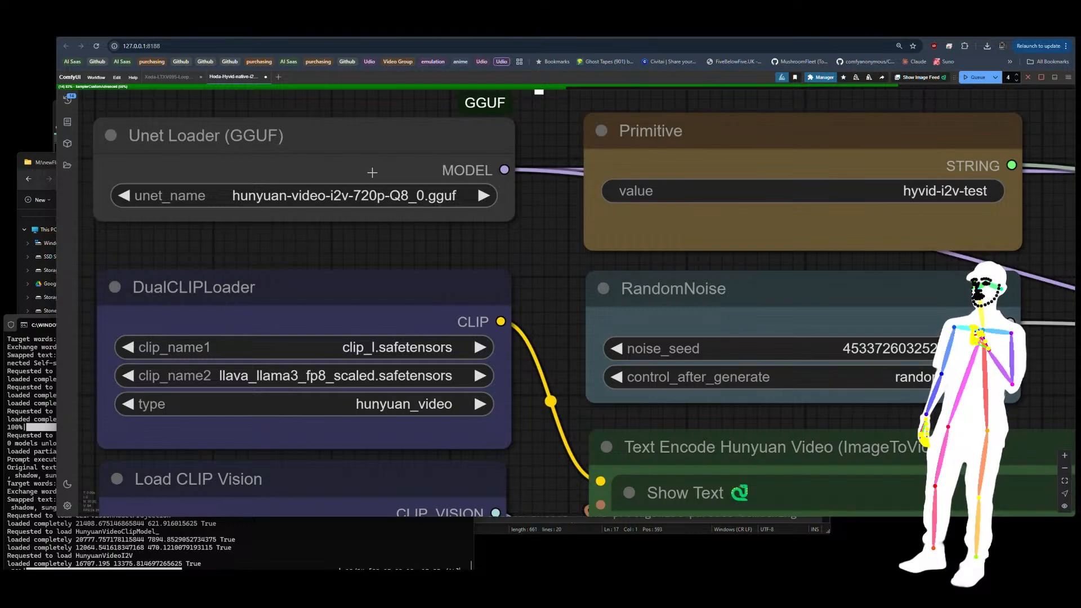
scroll(110, 114, down, 8)
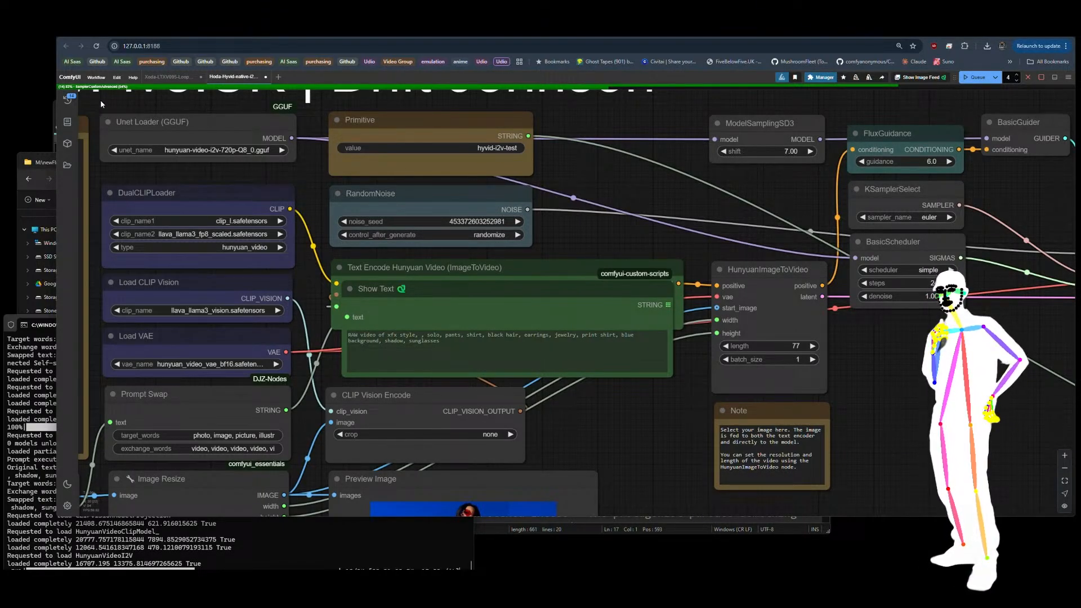
Step: Switch to Discord and play the two spaceship videos posted in the image-sharing channel
drag(0, 64, 357, 150)
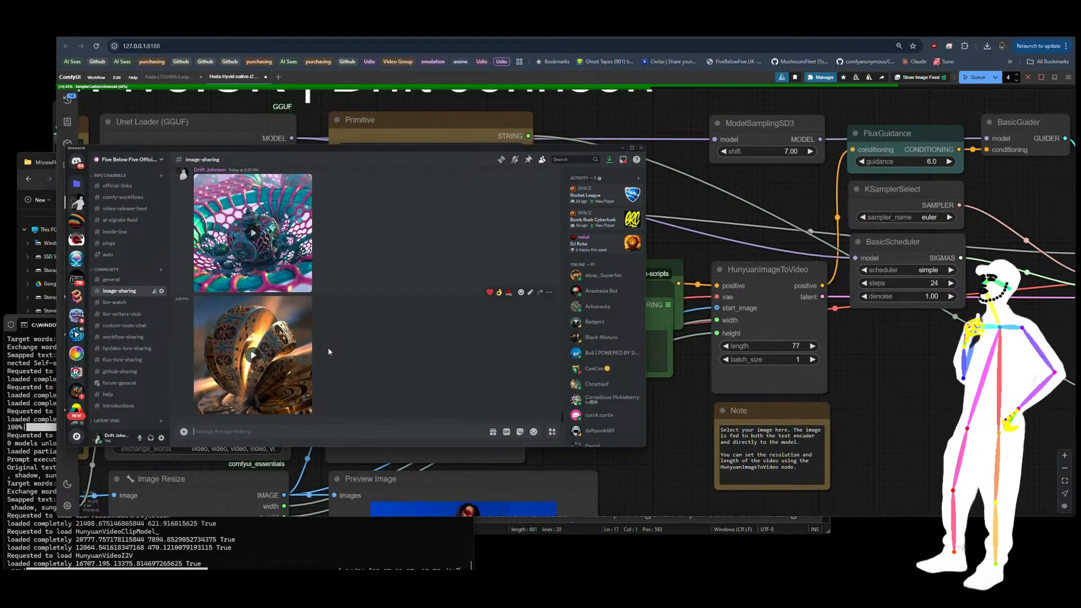
scroll(327, 347, up, 5)
scroll(327, 347, up, 5)
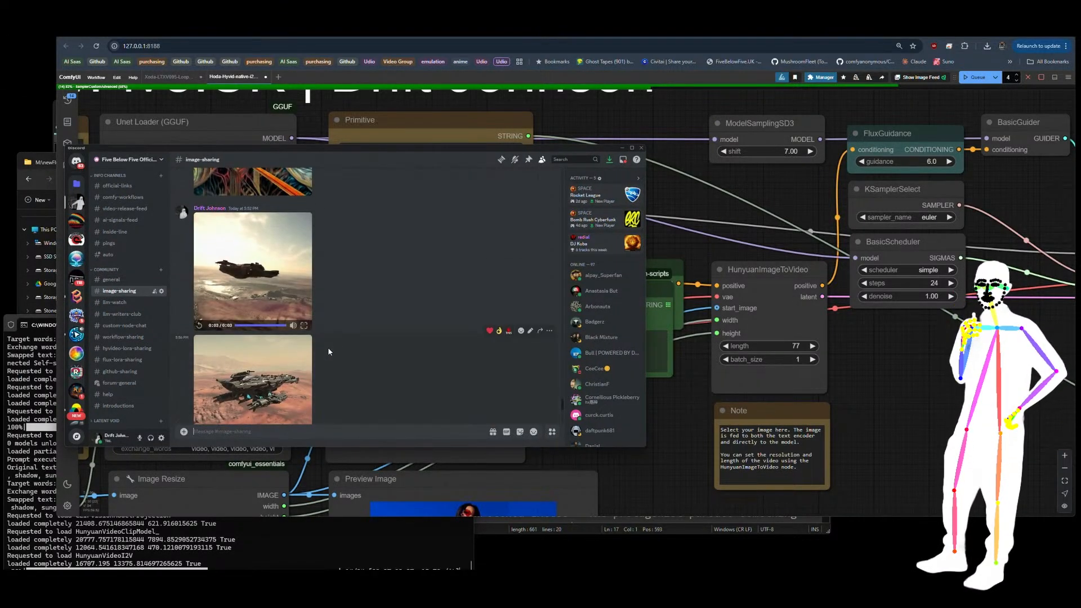
click(198, 367)
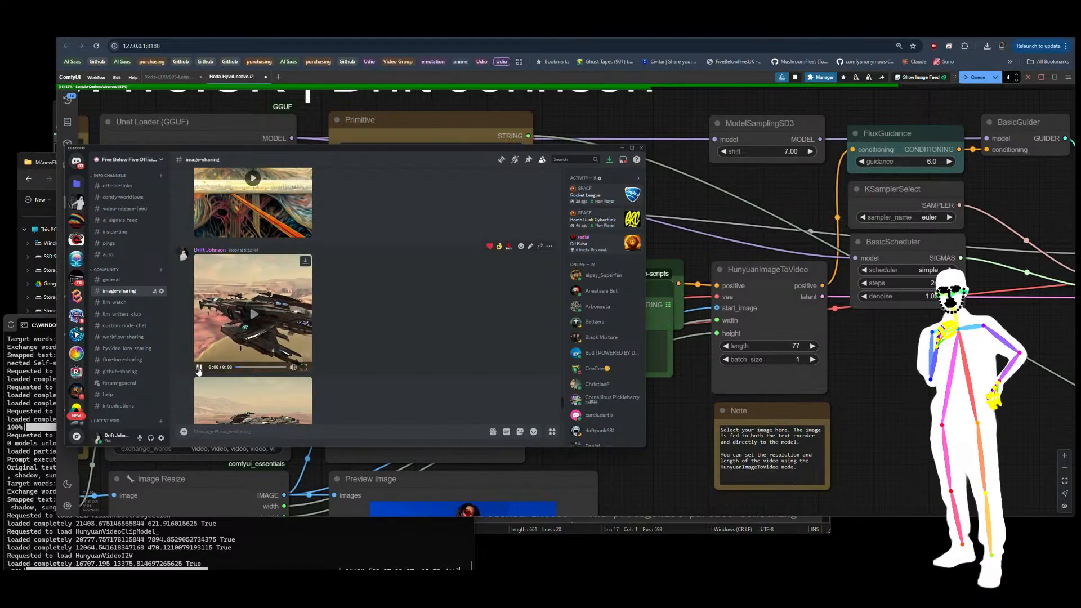
scroll(327, 332, down, 2)
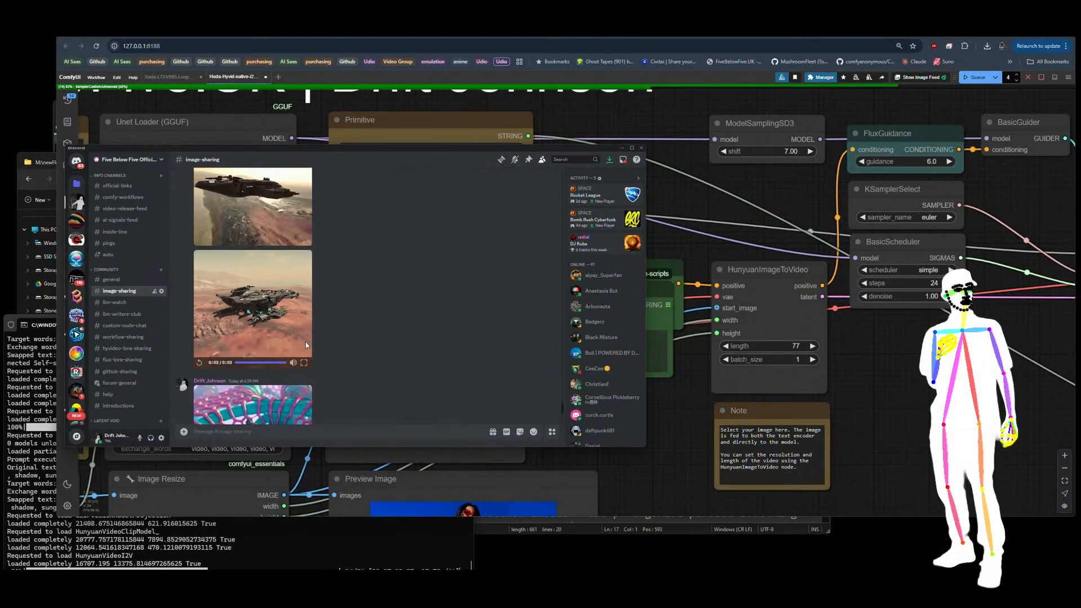
click(200, 363)
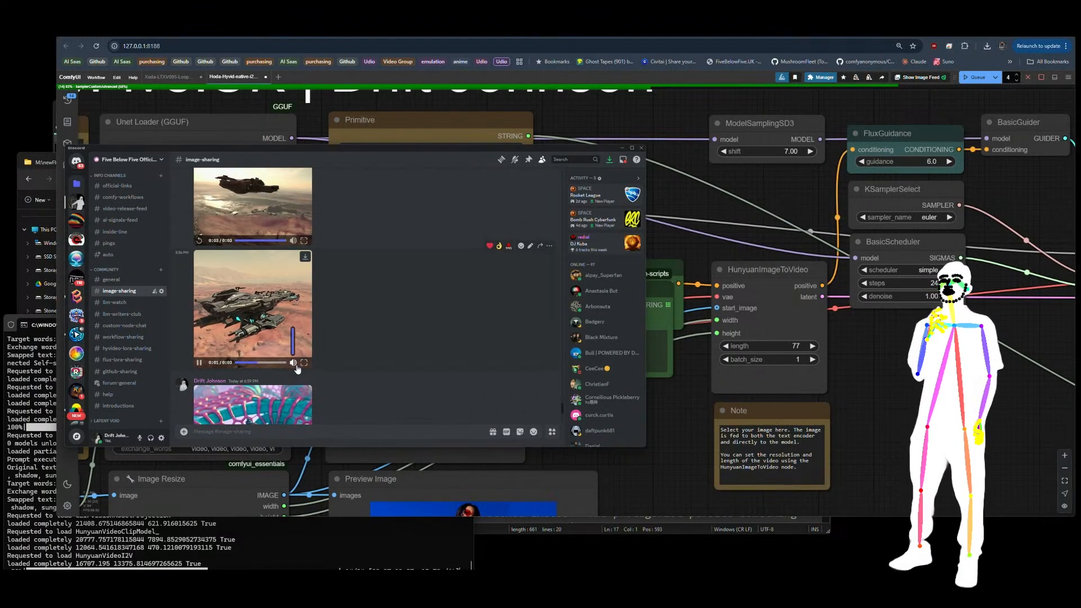
Step: Play the pink-and-teal lattice video and the golden ring video in the image-sharing channel, and return to ComfyUI
scroll(380, 287, down, 3)
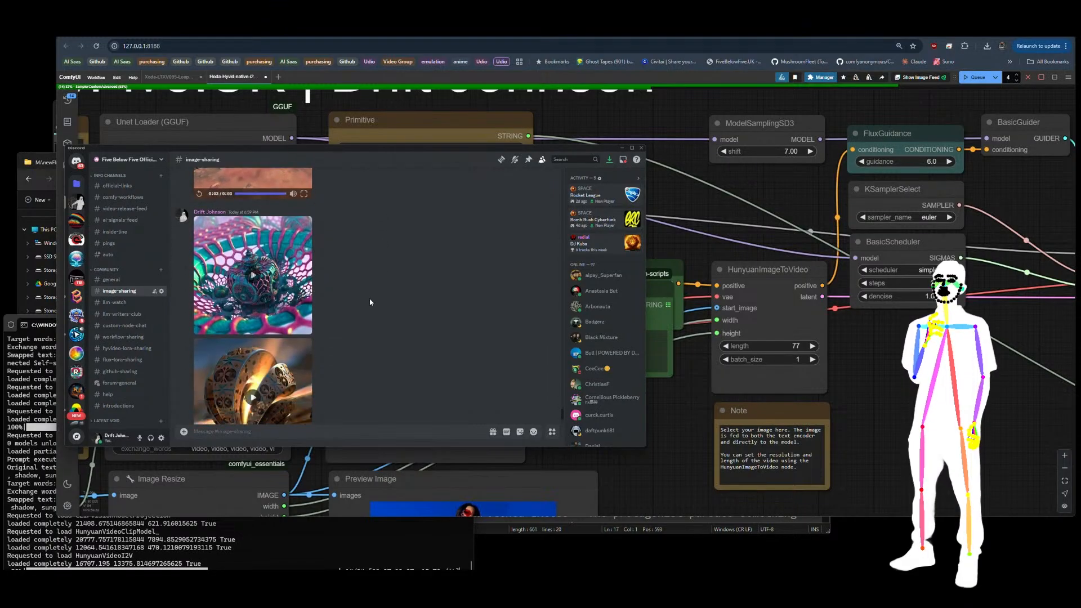
click(253, 275)
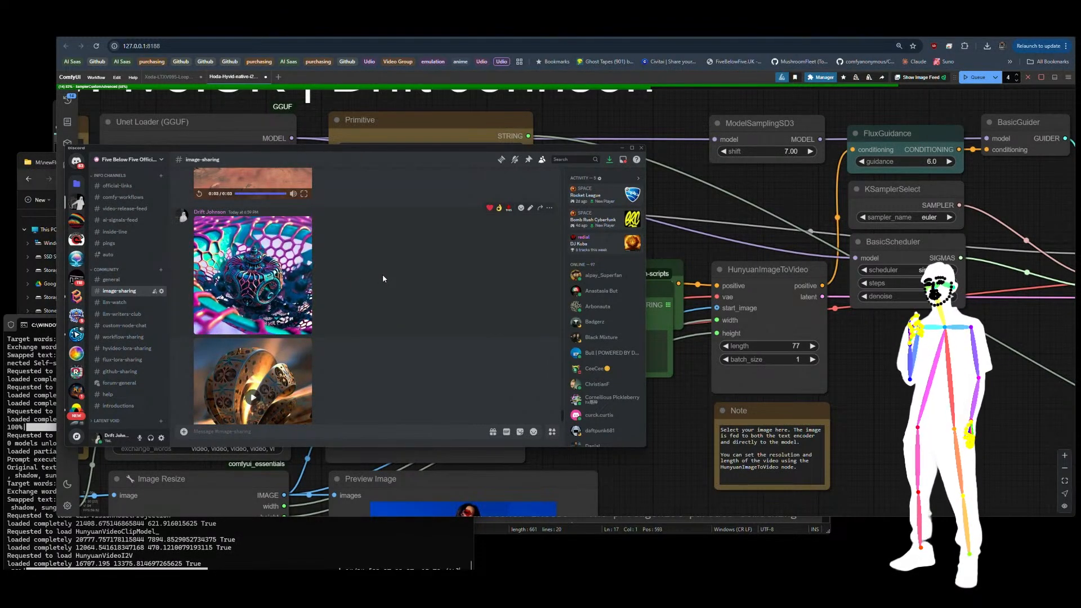
scroll(356, 315, down, 1)
click(253, 355)
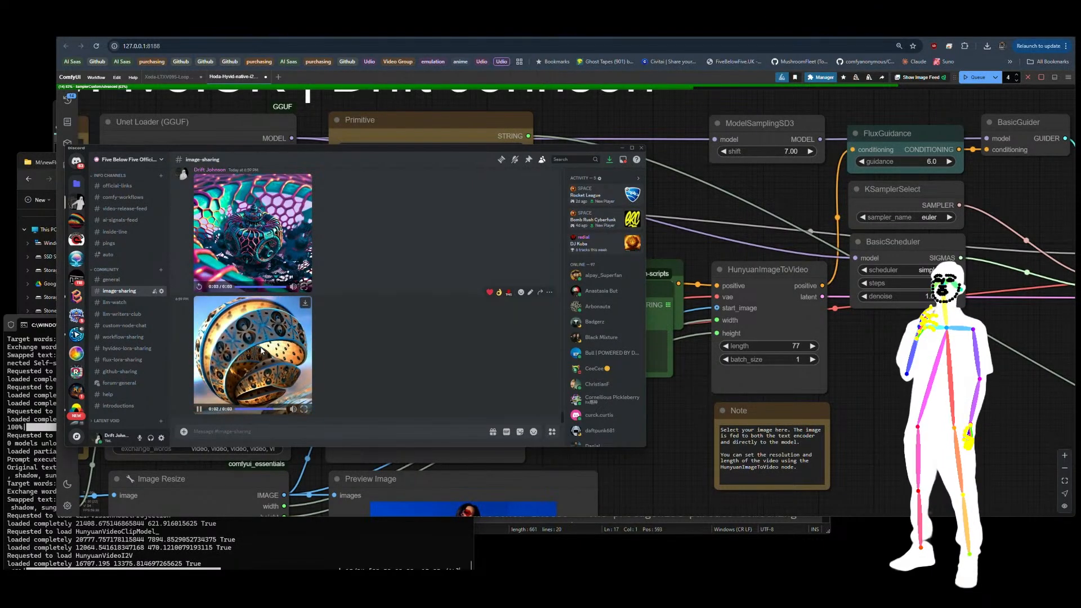
click(869, 407)
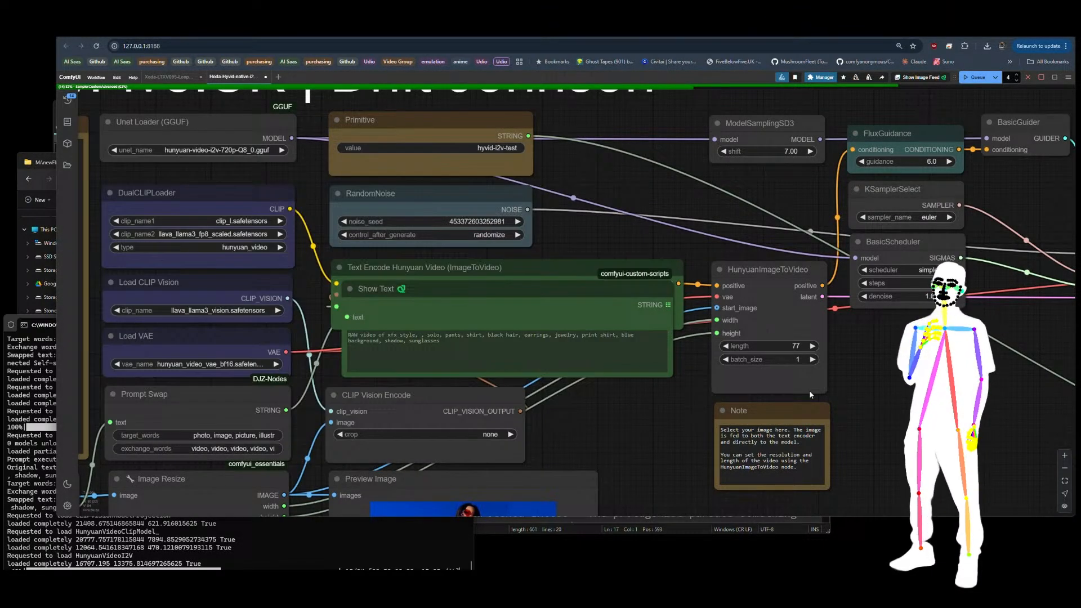
Step: Review the entire Image Prompt to Video (i2v) workflow from the loaders to the video output
scroll(656, 227, down, 5)
scroll(656, 227, down, 5)
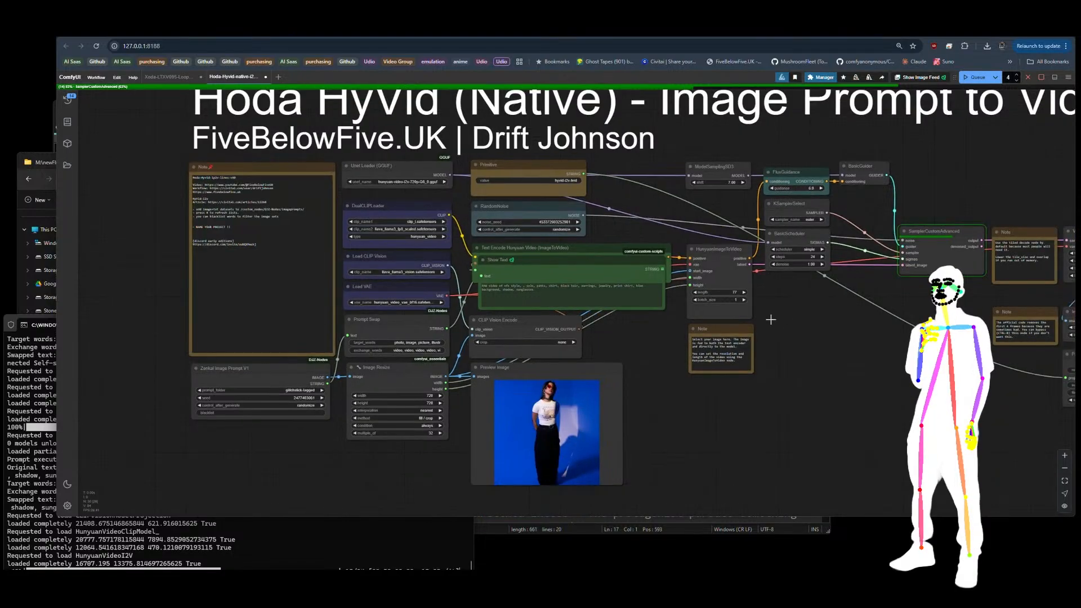
drag(716, 345, 664, 344)
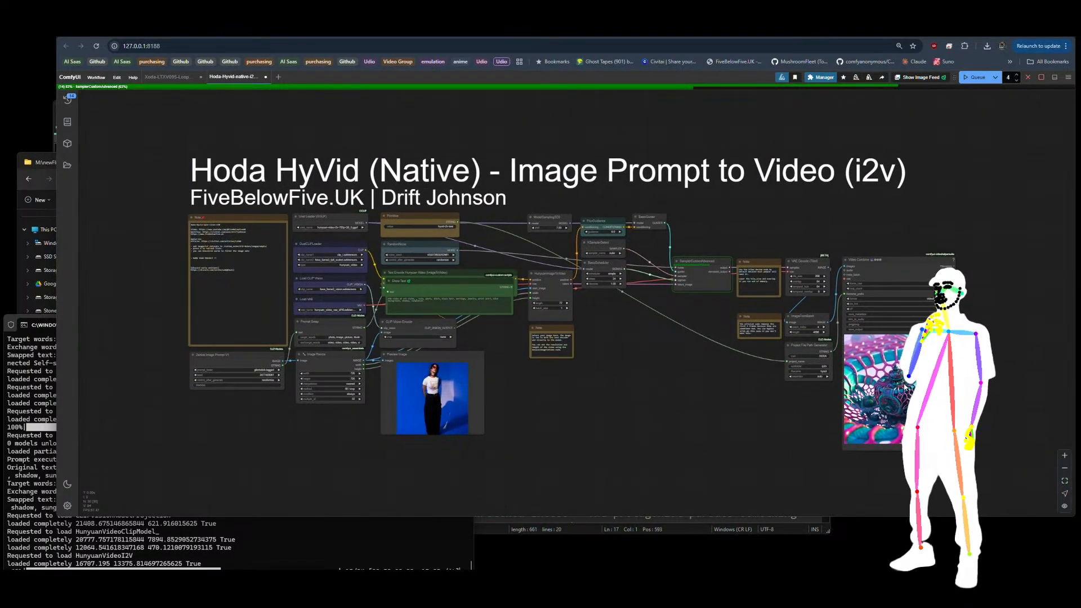
Step: Switch to Civitai and browse the example gallery of the XODA LTXV Video Pack v8
click(123, 29)
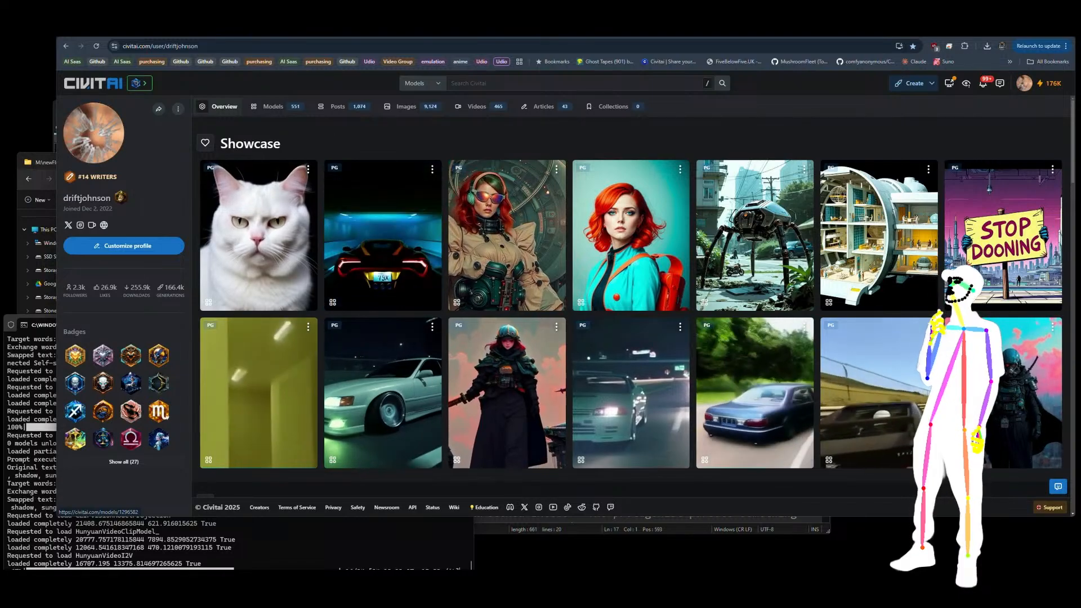
key(ctrl+Tab)
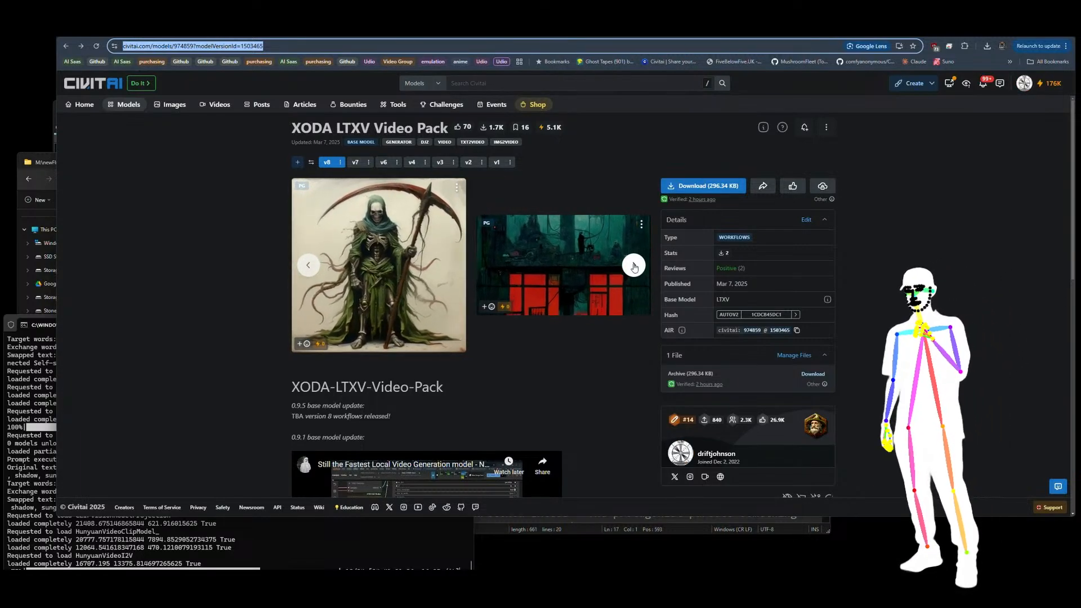
click(634, 266)
click(634, 265)
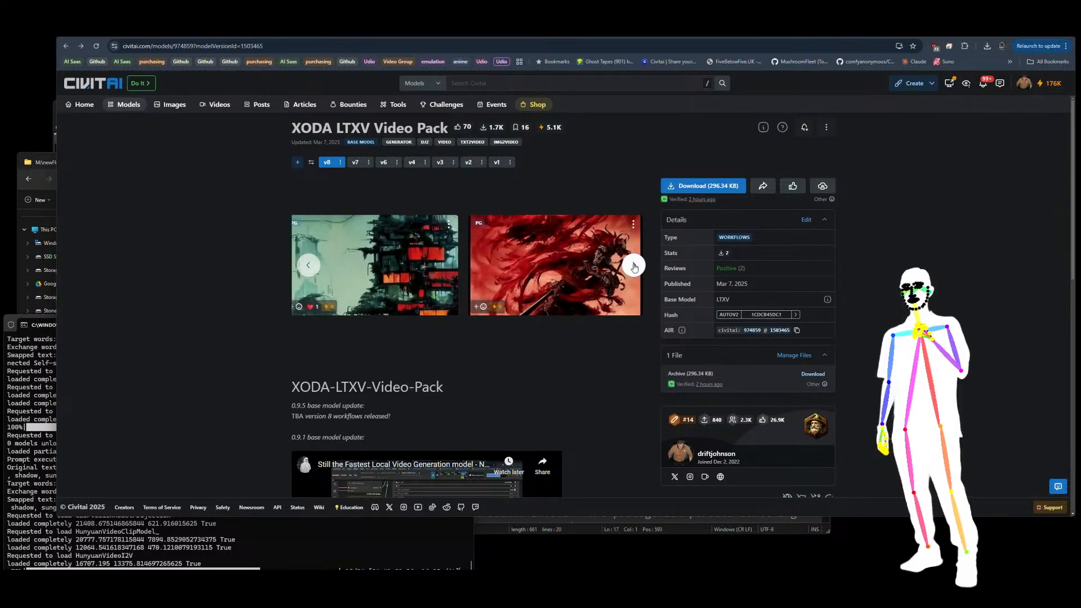
click(634, 265)
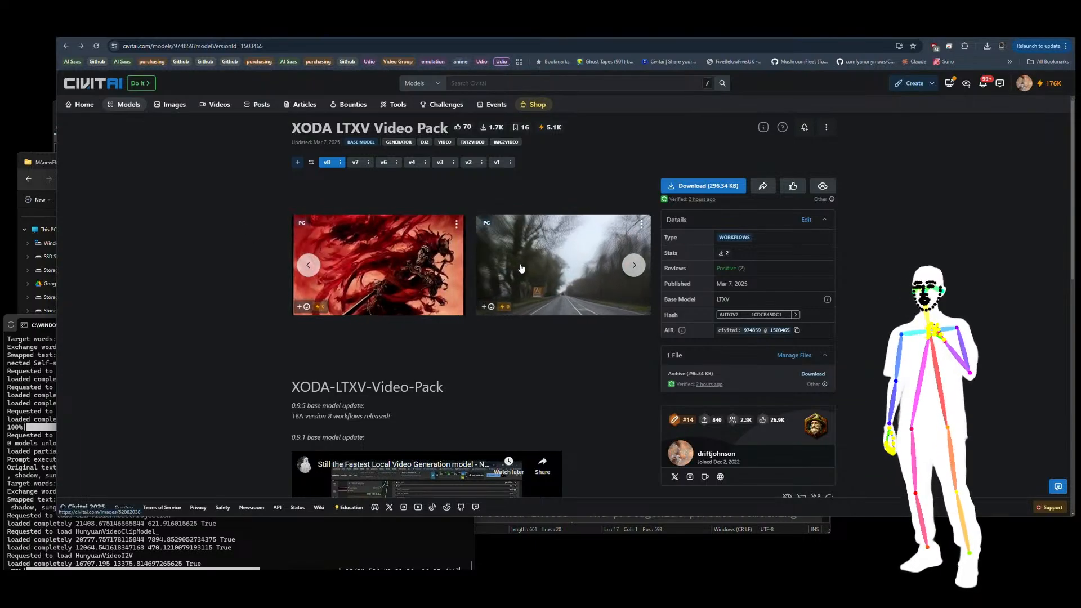
click(634, 265)
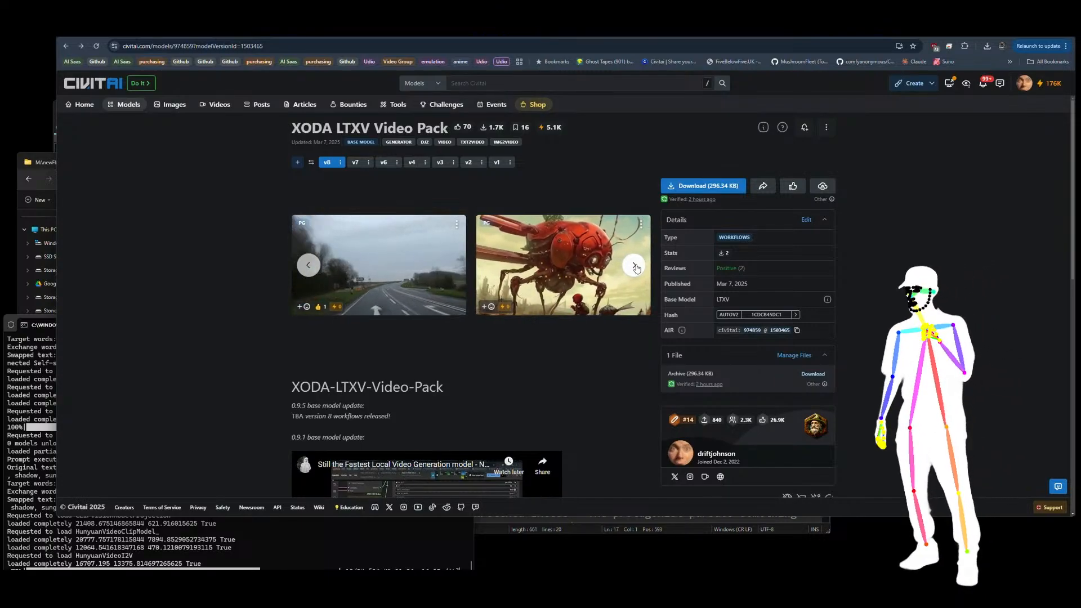
click(634, 265)
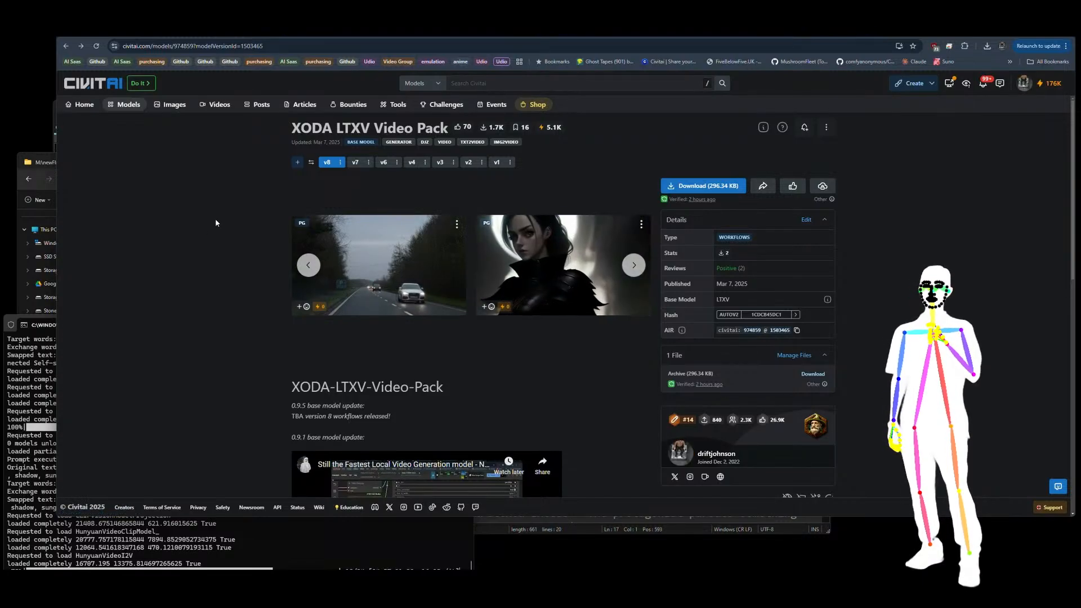
Step: Open the article "Hunyuan Video i2v OFFICIAL 2025" and read the required checkpoint, GGUF UNET and clip vision downloads
key(ctrl+Tab)
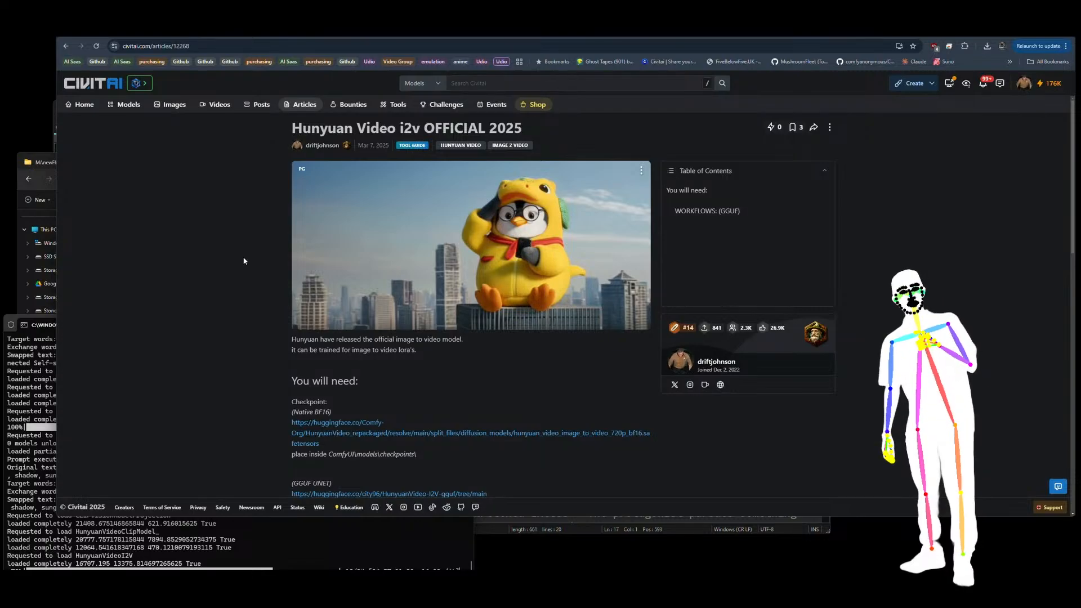
scroll(243, 261, down, 3)
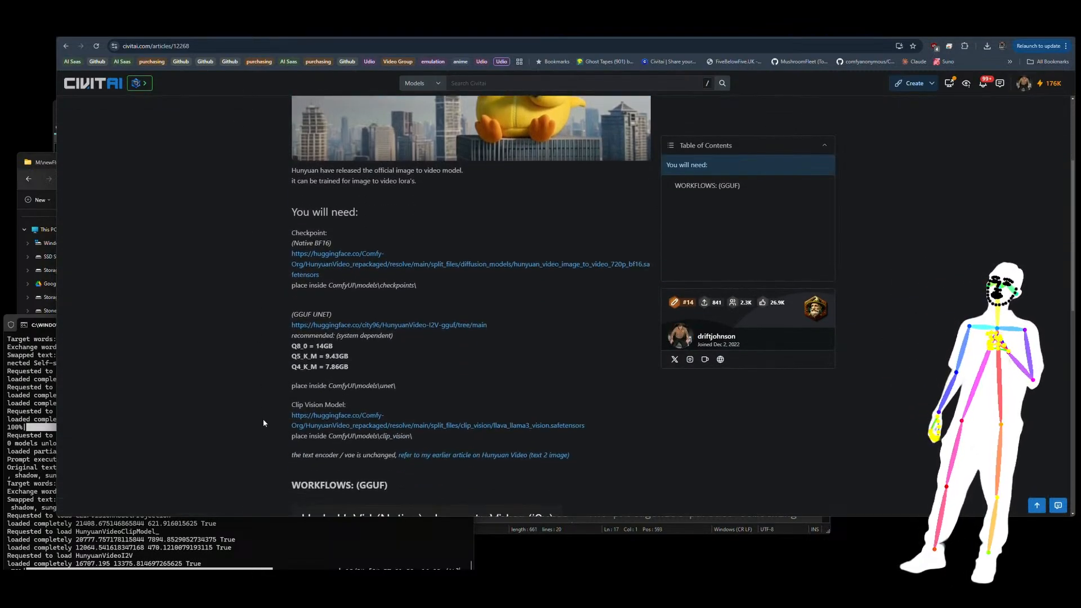
scroll(359, 333, down, 1)
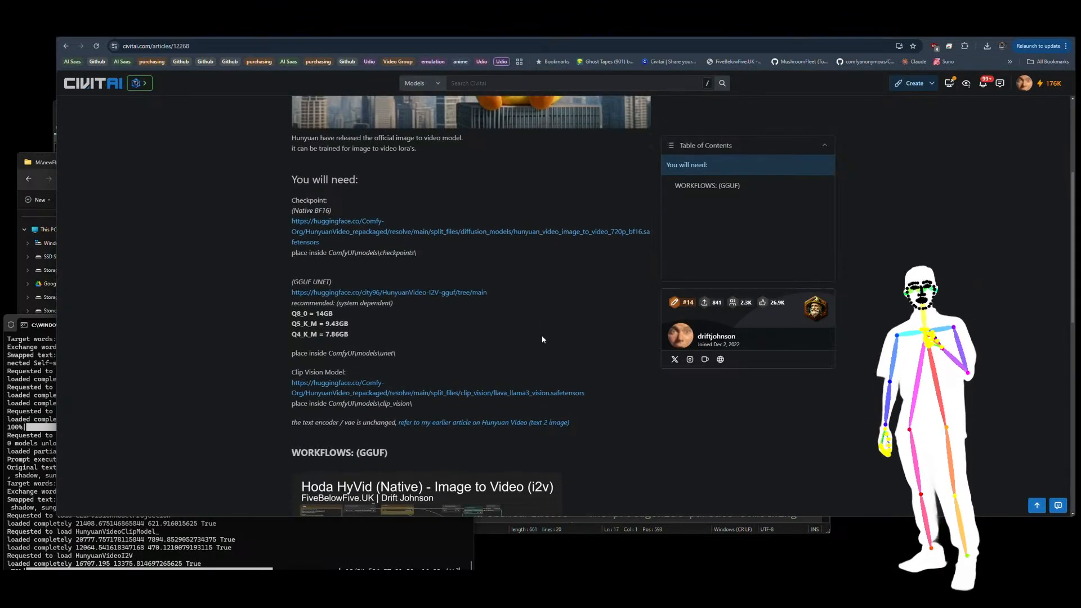
drag(349, 326, 279, 319)
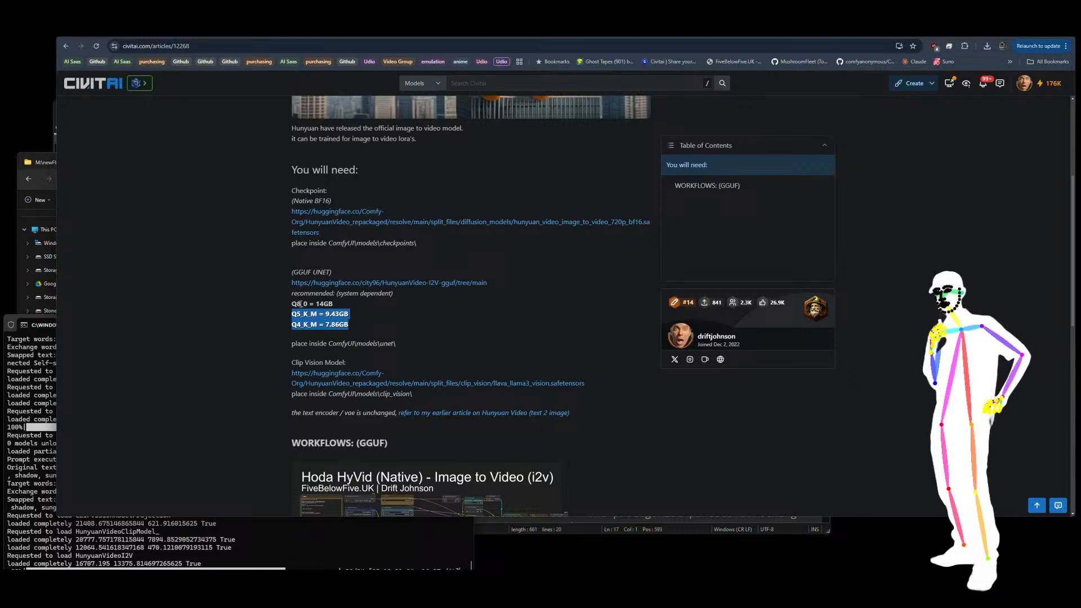
click(300, 304)
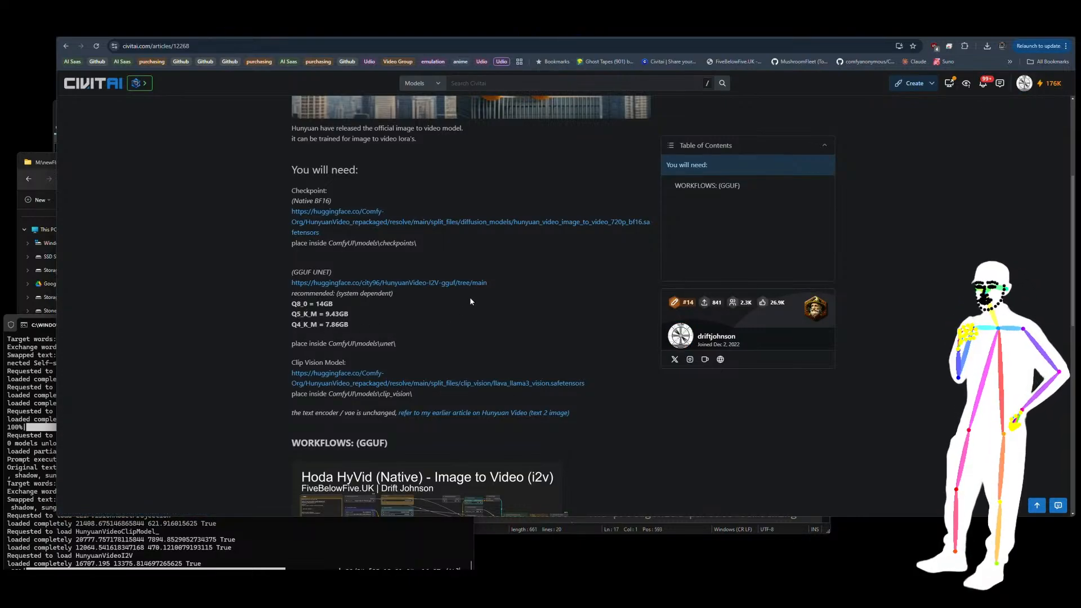
Step: Examine the three GGUF workflows offered in the article: Image to Video, Image Prompt to Video and QwenVL Prompt to Video
scroll(471, 301, down, 3)
scroll(570, 245, down, 2)
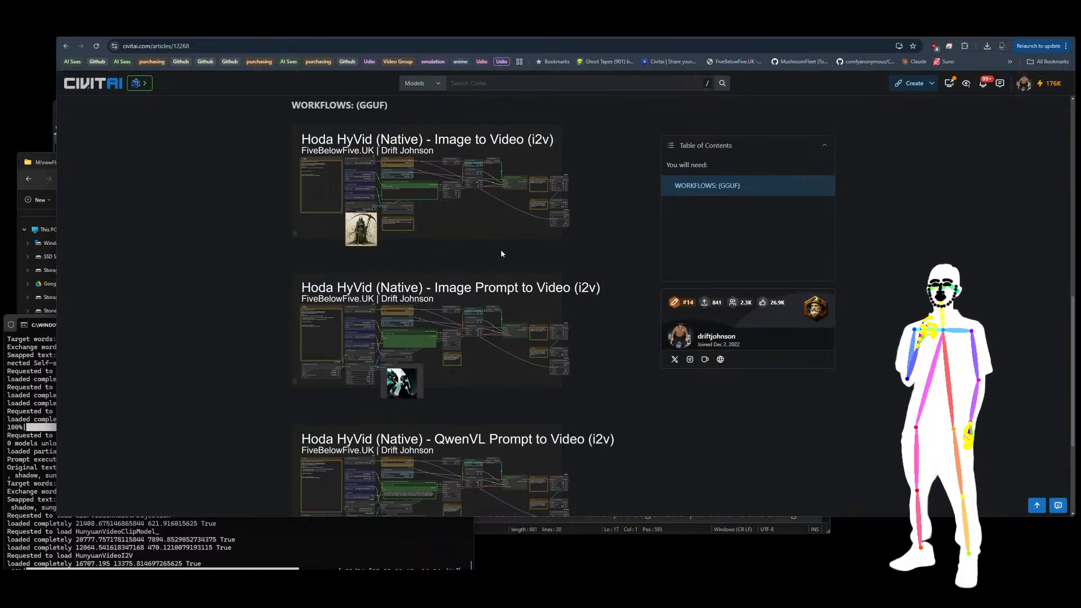
scroll(501, 253, down, 2)
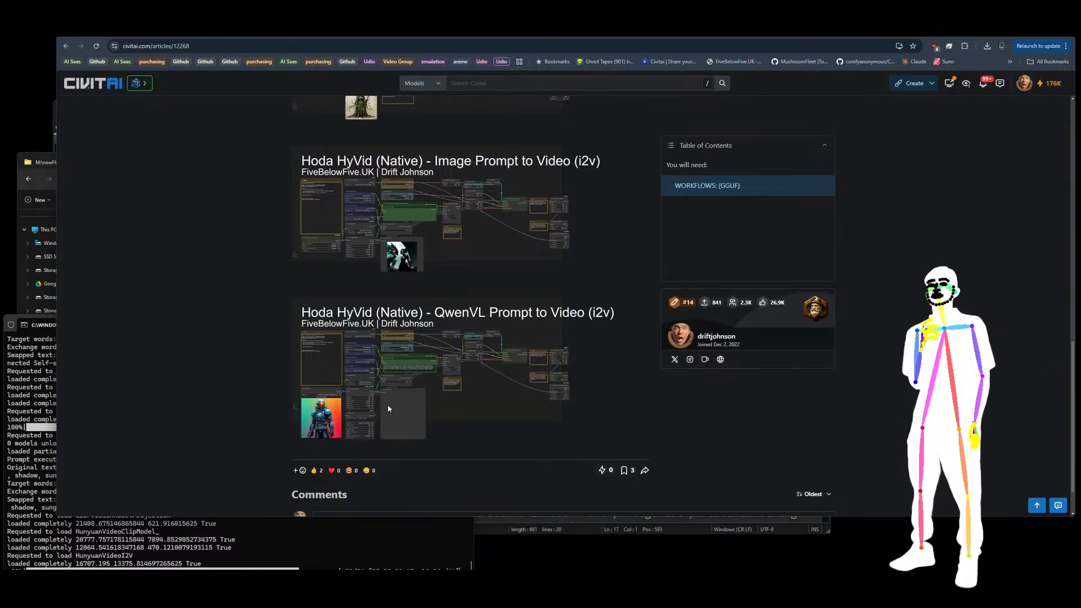
scroll(476, 376, up, 2)
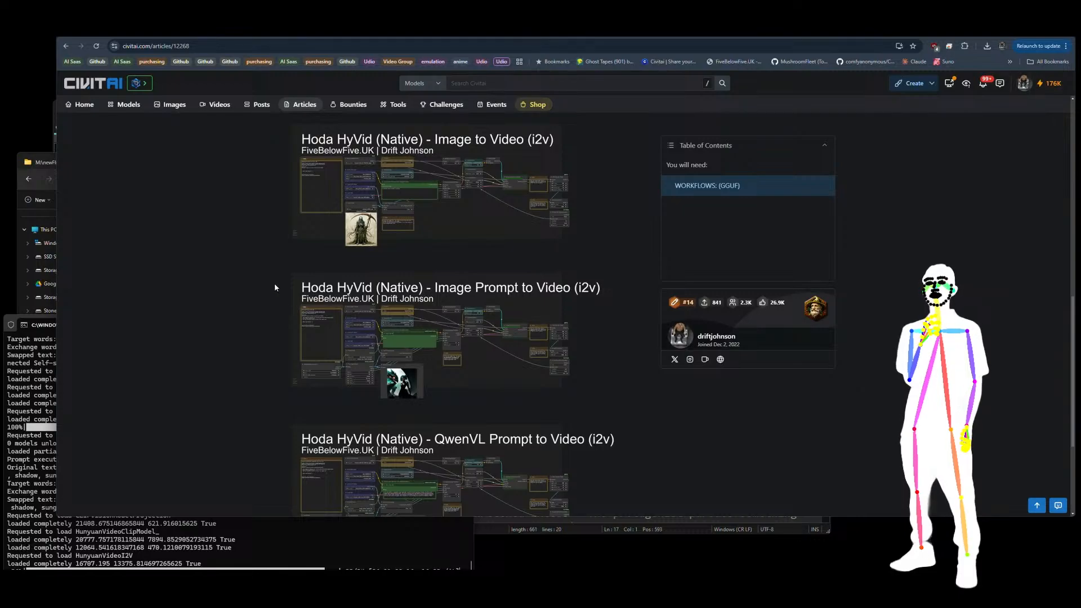
scroll(274, 287, down, 3)
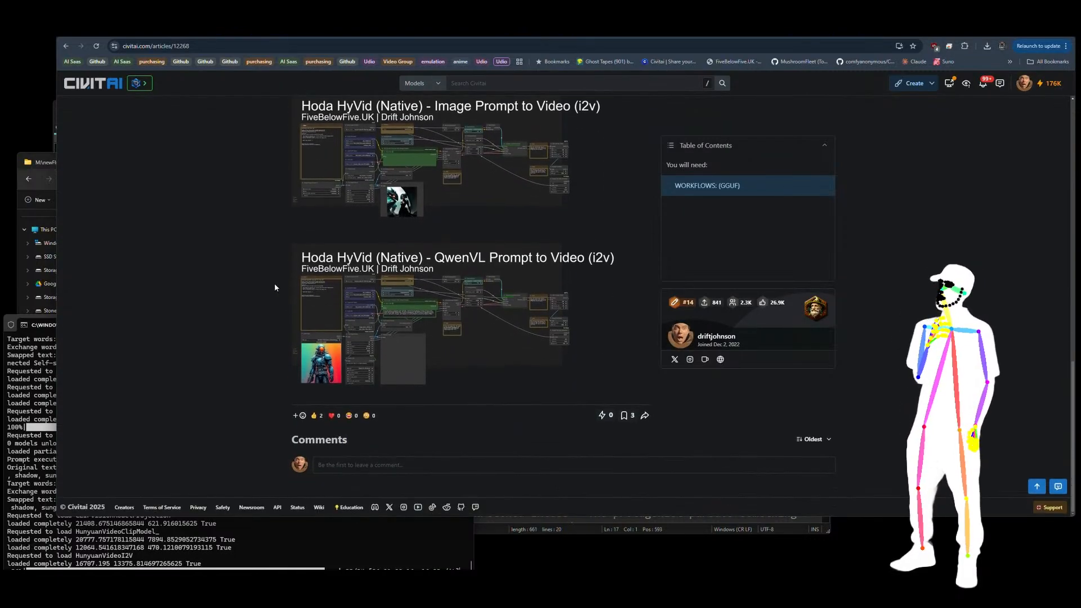
scroll(274, 287, up, 5)
scroll(264, 353, down, 3)
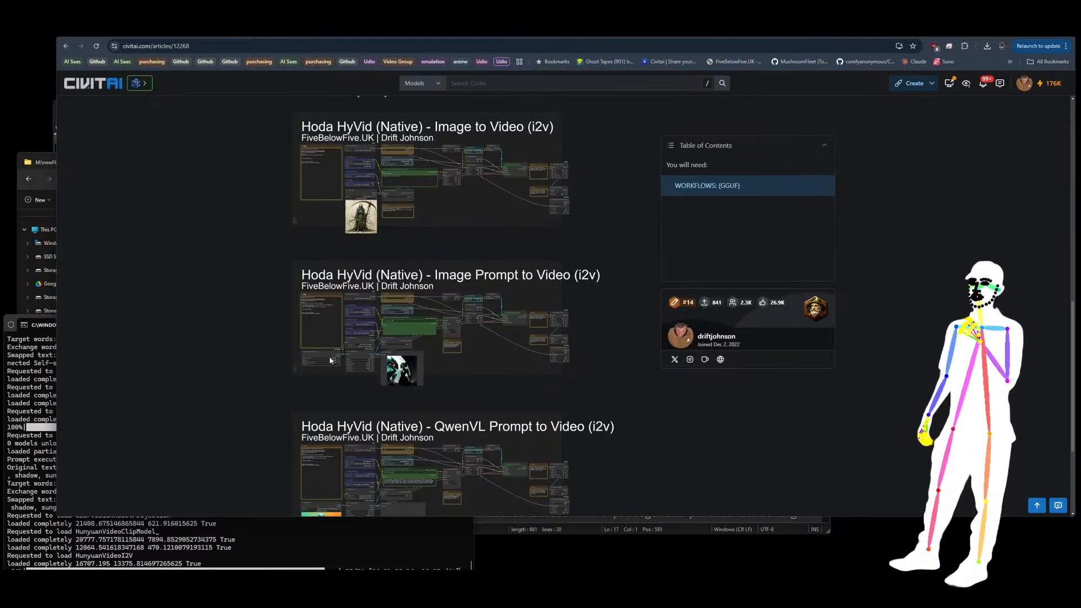
scroll(282, 424, up, 6)
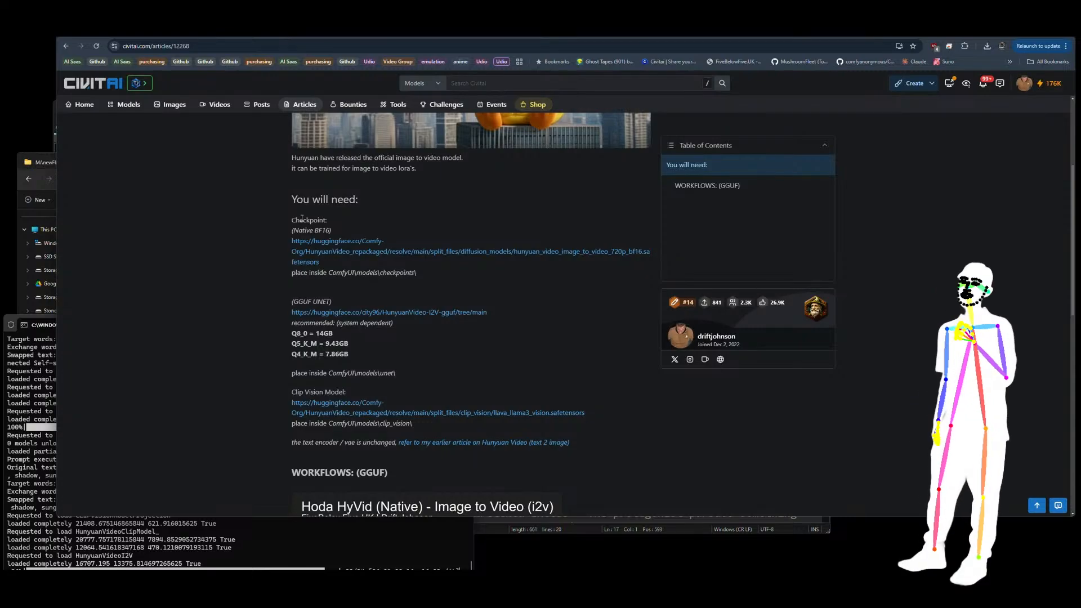
Step: Return to the Hoda Hunyuan Video Pack v4 page and browse its example gallery
key(alt+Left)
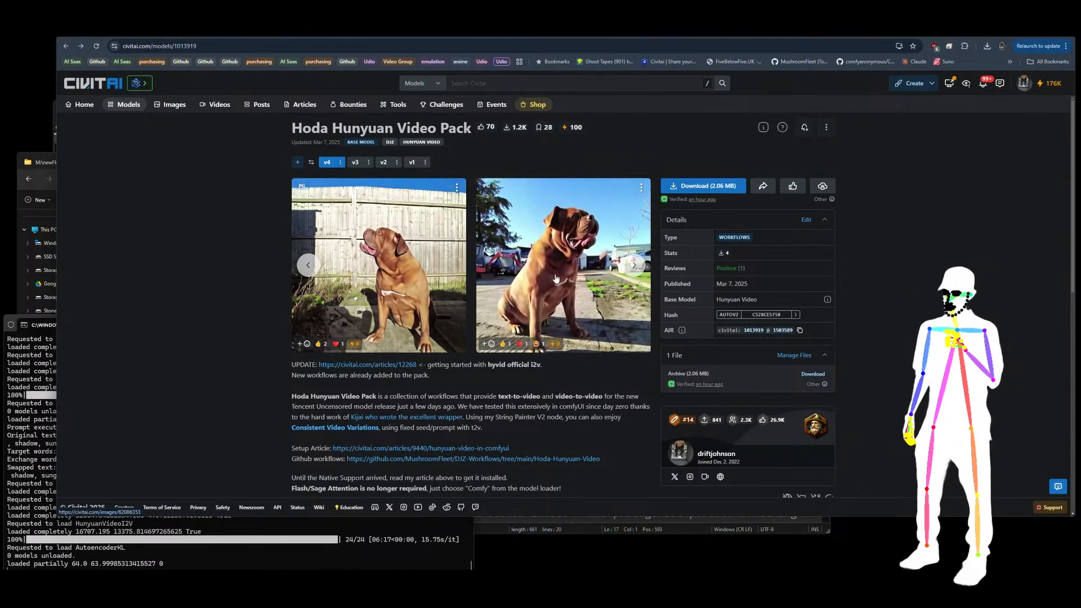
click(634, 267)
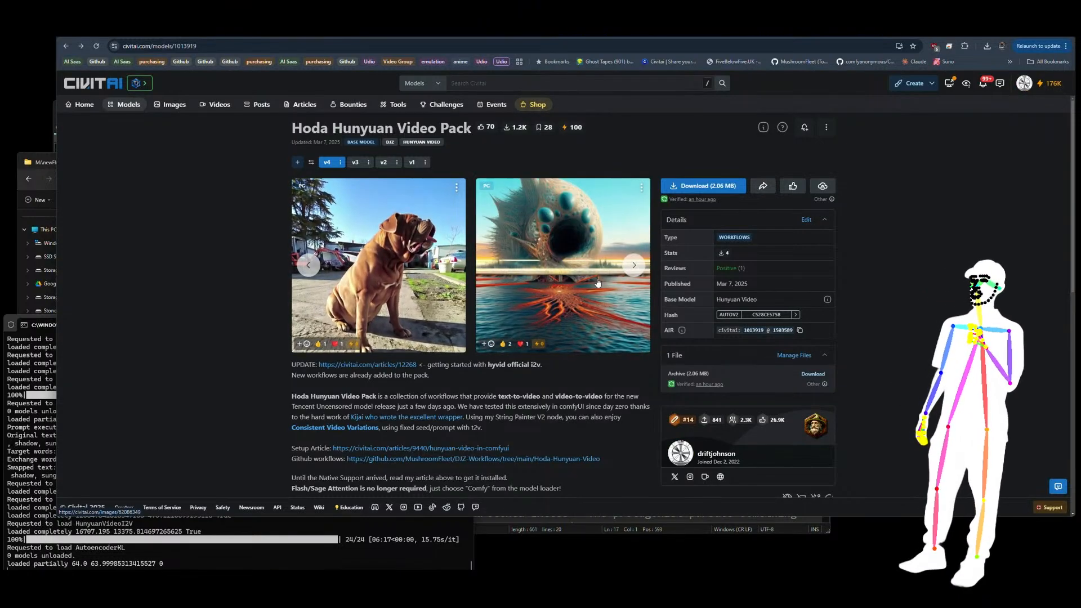
Step: Advance to further example clips in the Hoda Hunyuan Video Pack v4 gallery
click(634, 265)
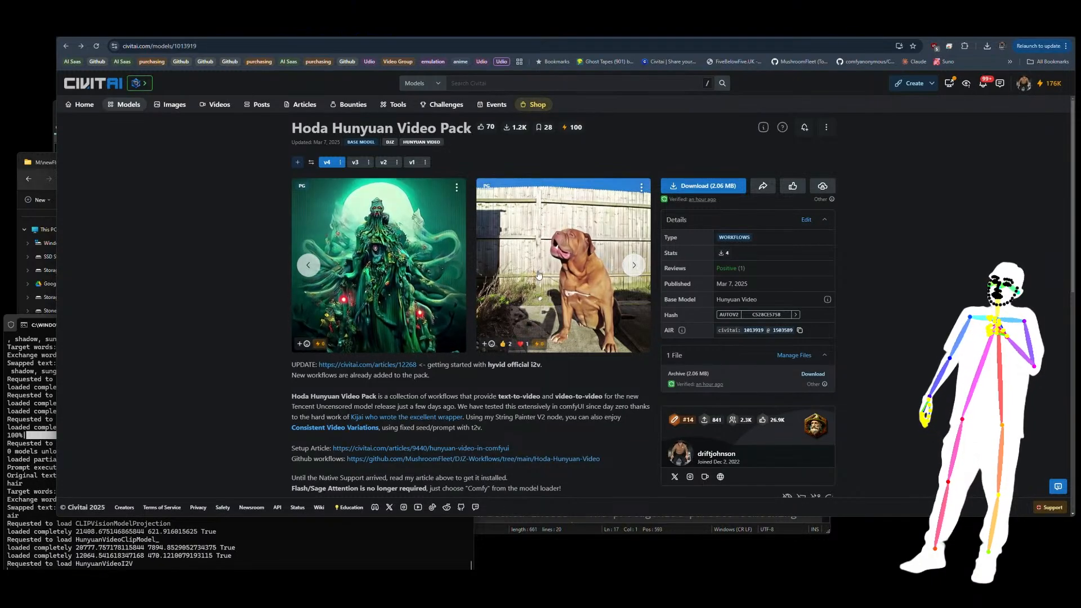
click(633, 266)
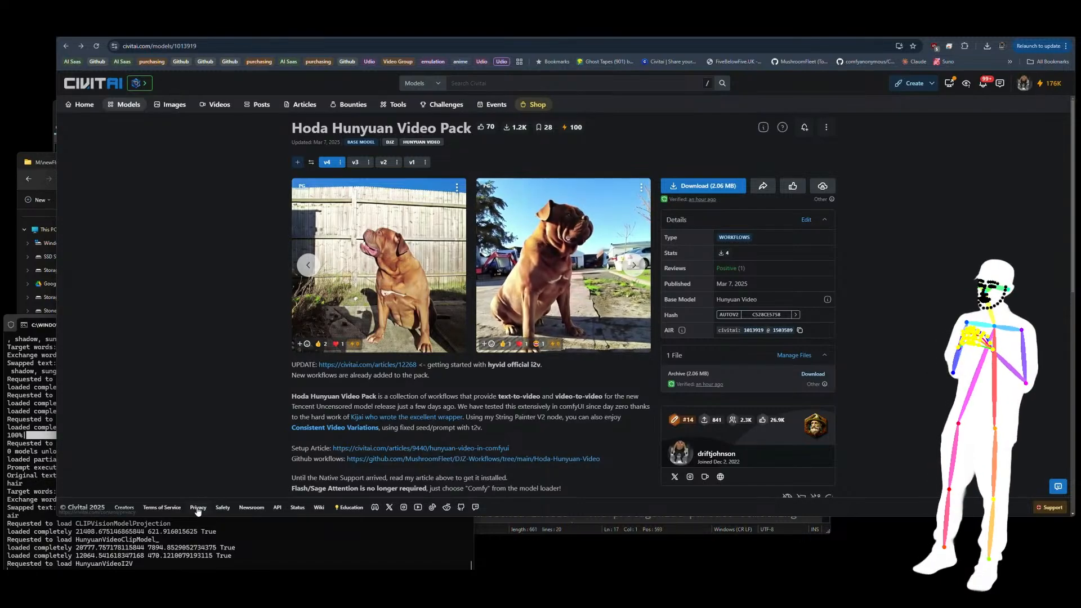
Step: Switch to File Explorer's ip2v output folder and sort the generated files by type
key(alt+Tab)
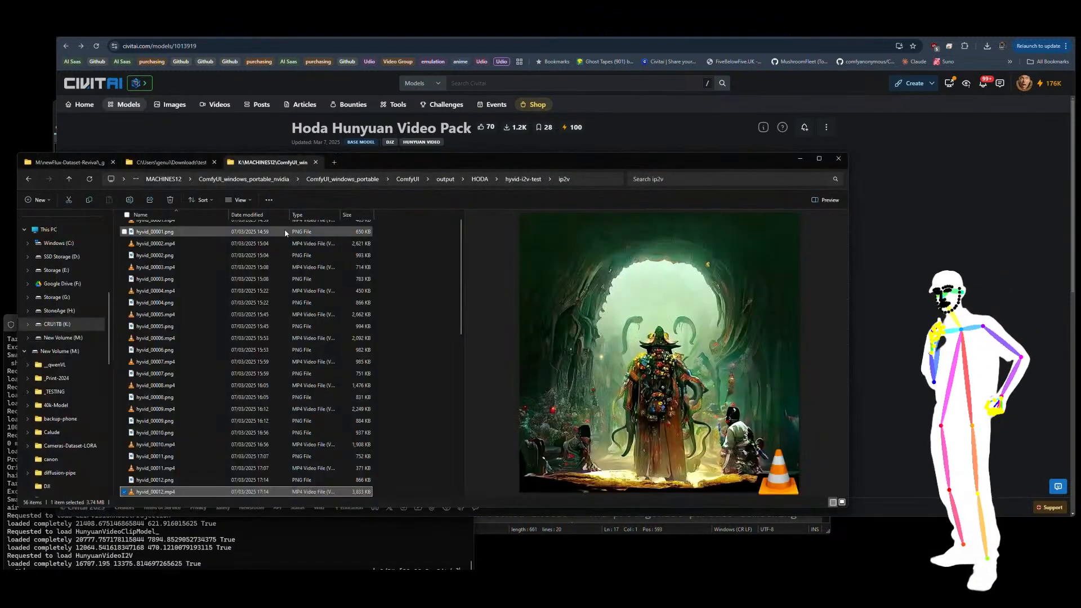
click(408, 340)
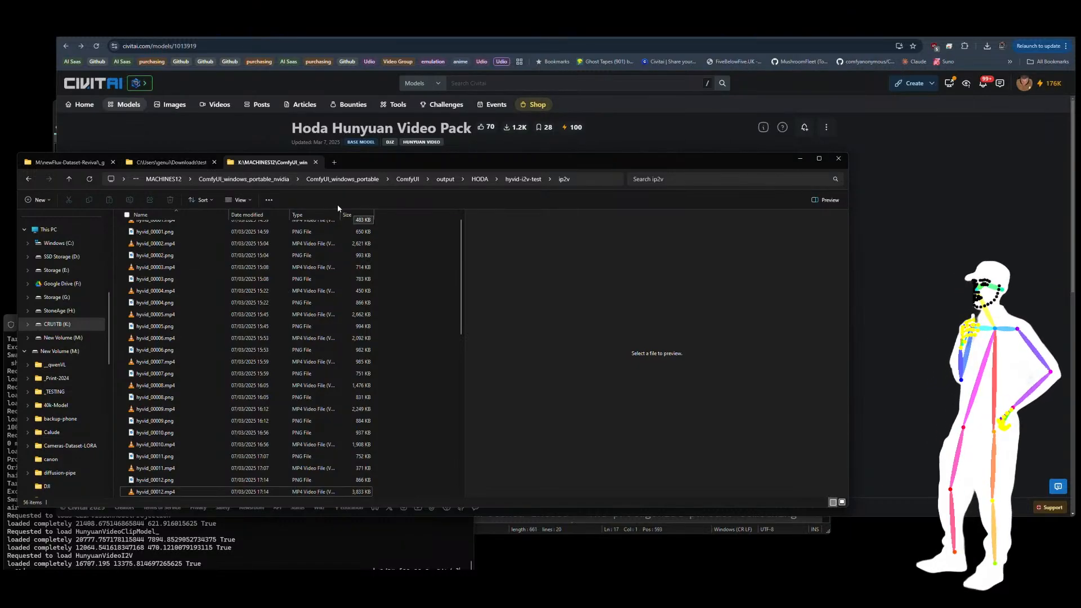
click(304, 218)
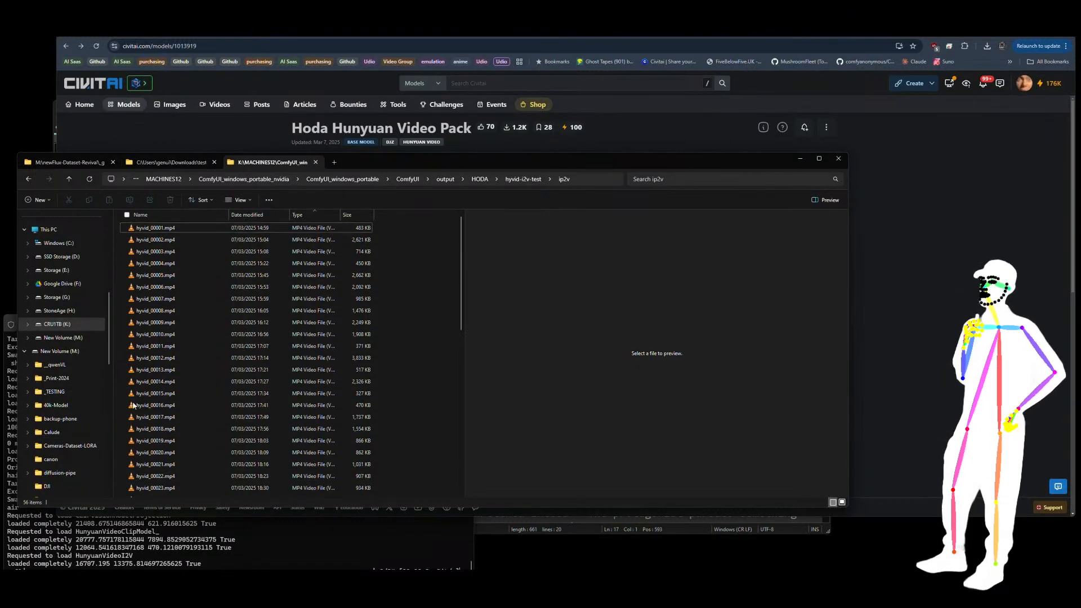
Step: Play hyvid_00001.mp4 full screen in the media player, then return it to its window
key(ctrl+a)
double_click(160, 229)
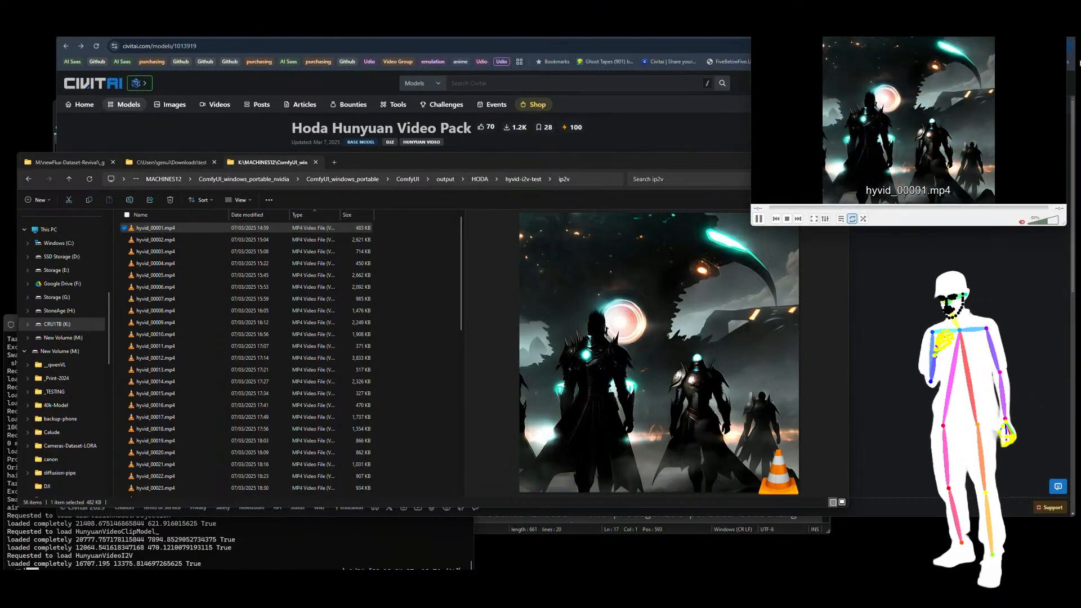
double_click(904, 71)
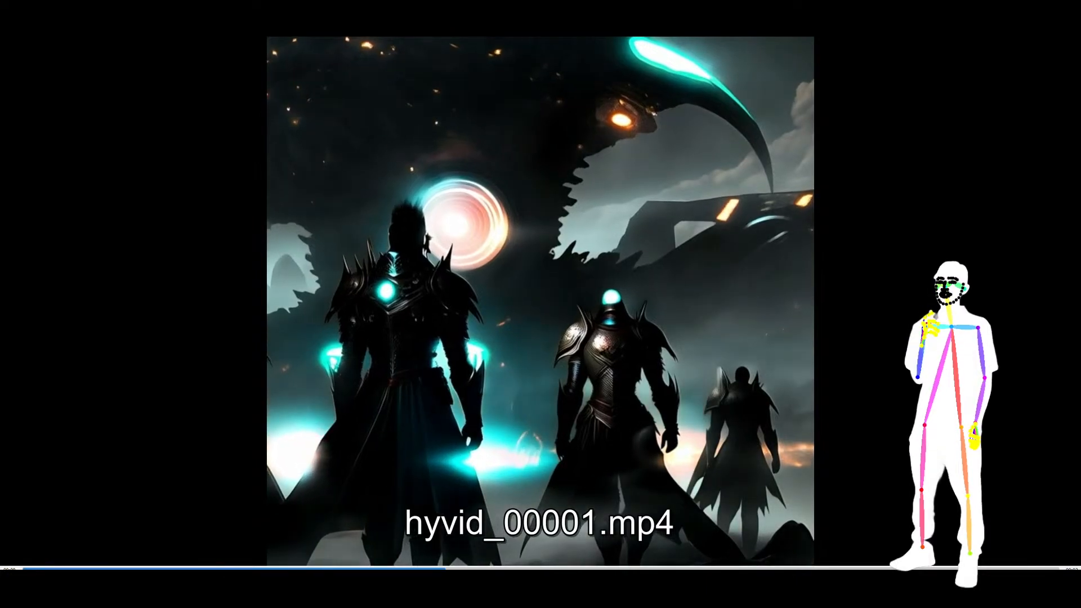
double_click(388, 75)
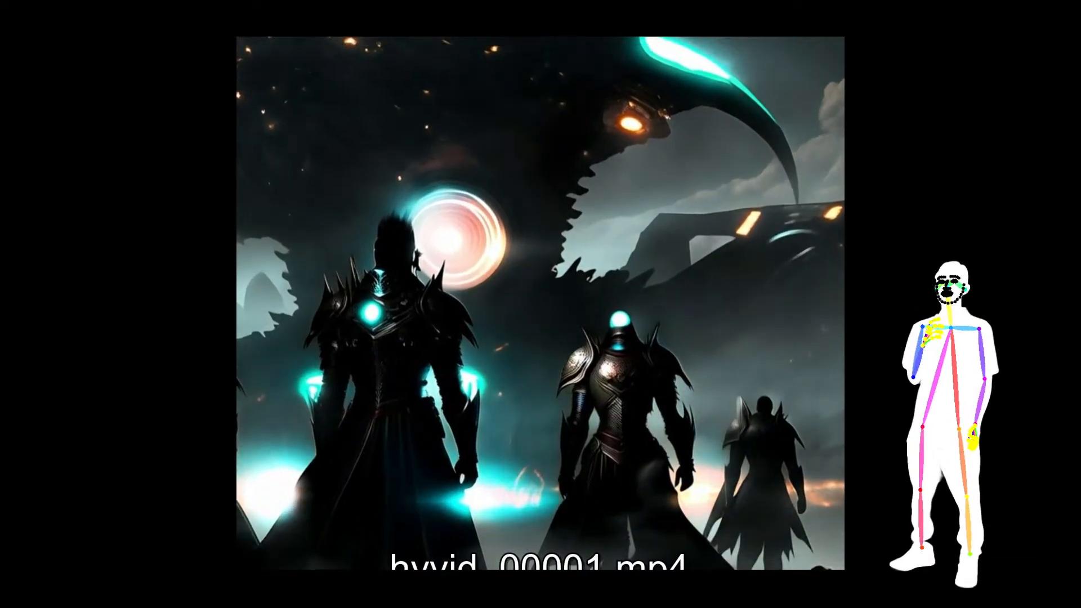
Step: Load all files of the ip2v folder into the media player and watch the generated clips full screen, skipping ahead between them
click(163, 310)
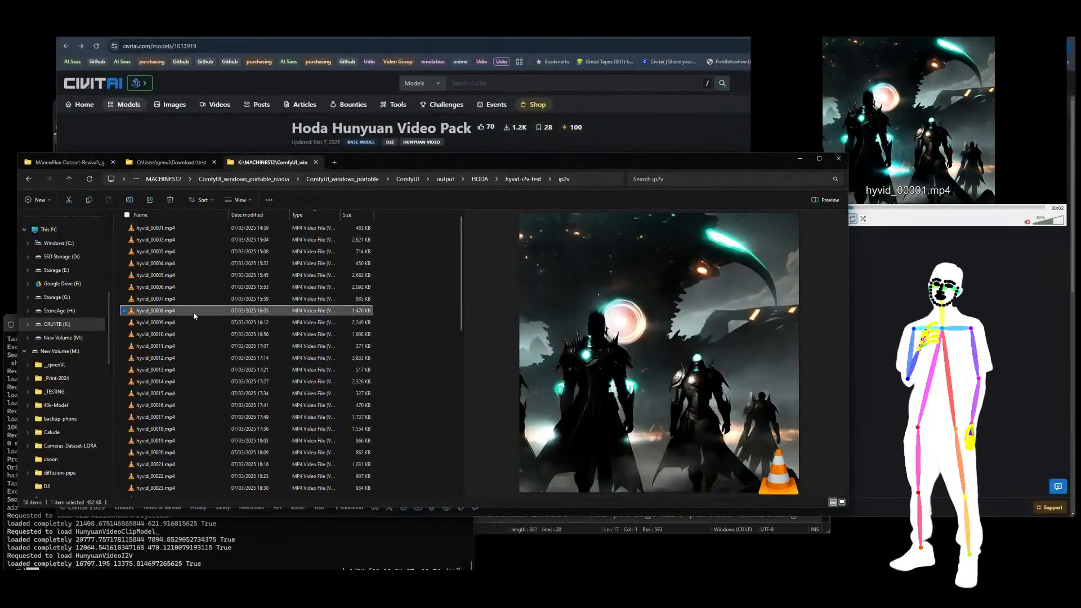
key(ctrl+a)
drag(167, 240, 916, 101)
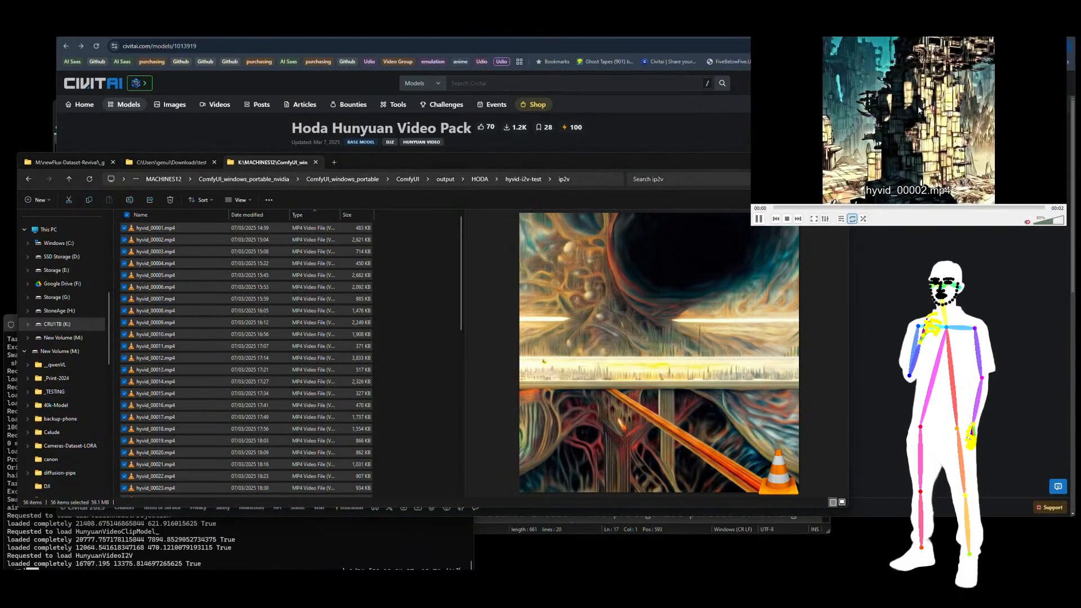
double_click(916, 101)
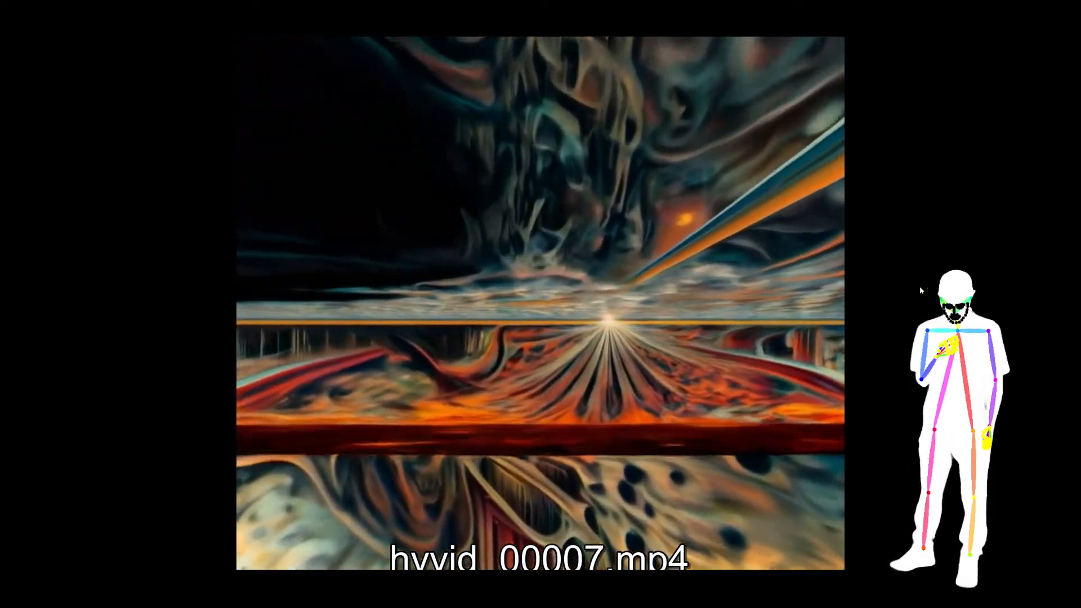
key(n)
key(n)
key(n)
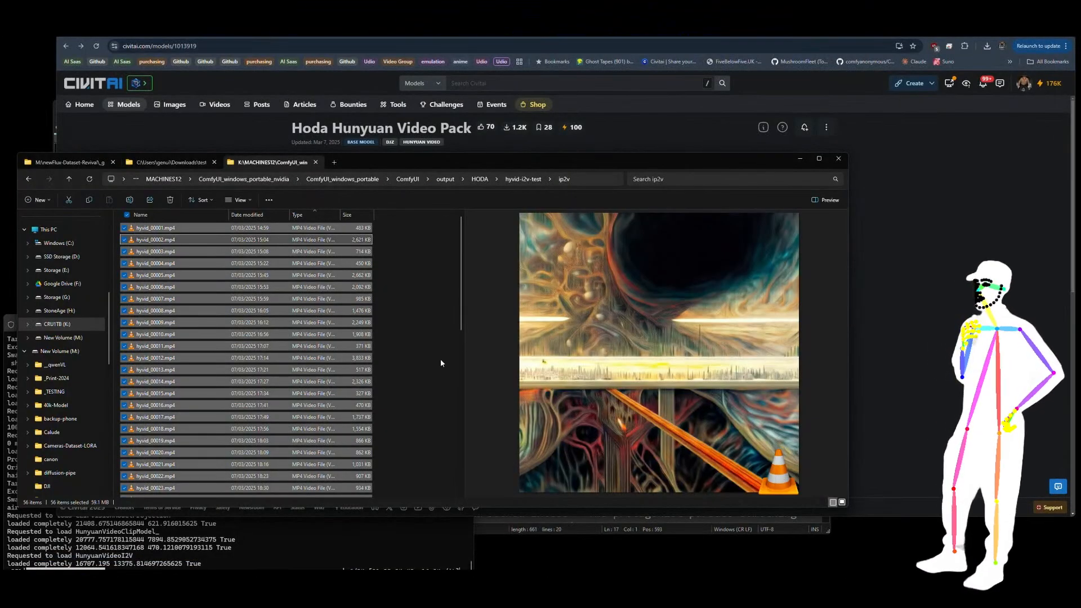
Step: Minimize File Explorer, open the getting-started article linked on the Civitai page, and review its required model downloads
click(391, 429)
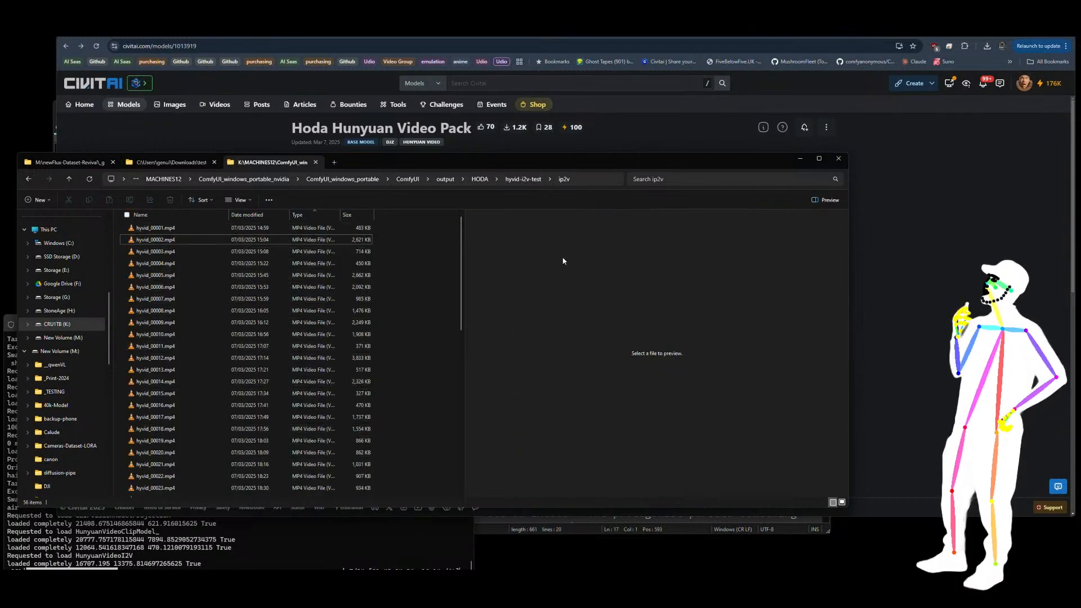
click(805, 160)
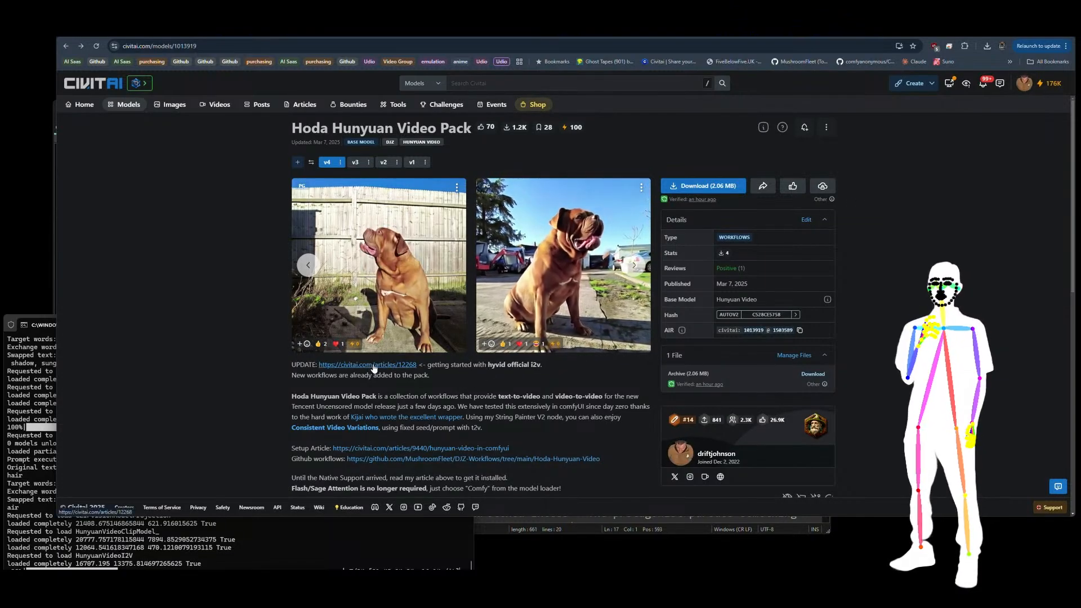
click(401, 370)
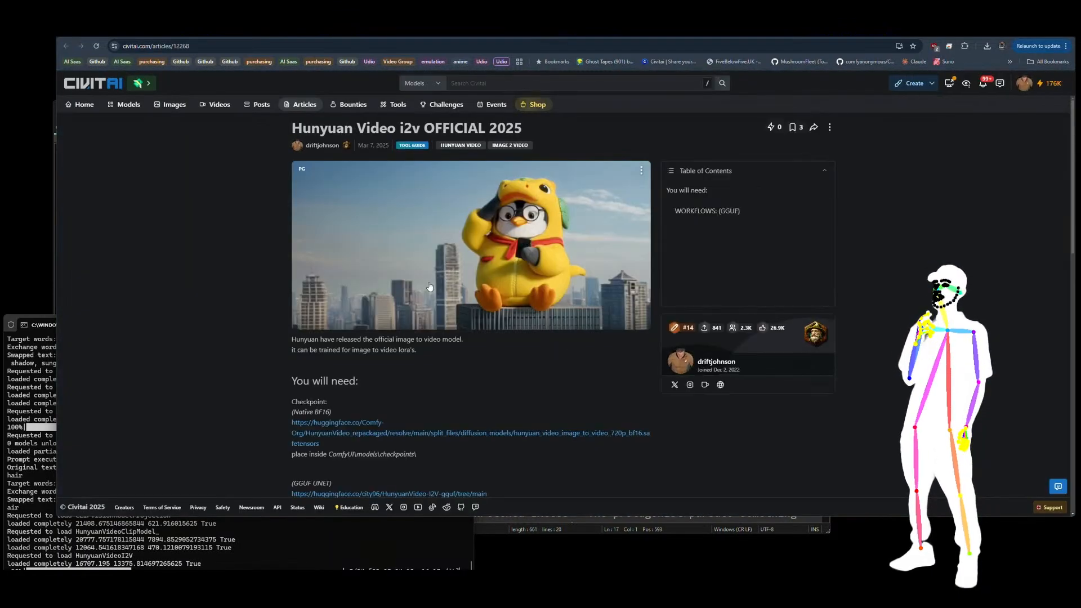
scroll(448, 293, down, 5)
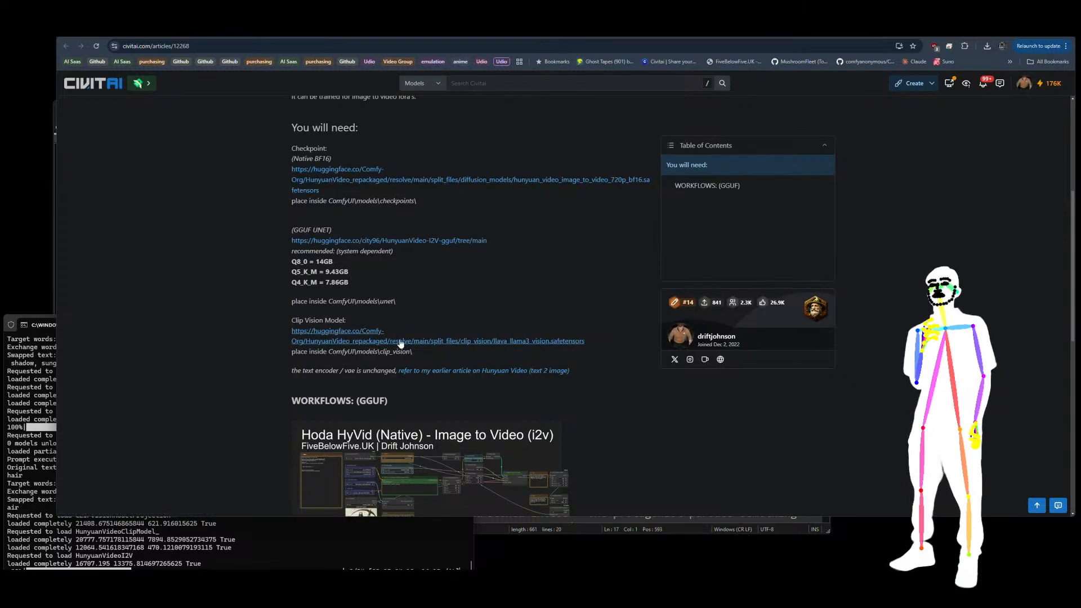
scroll(494, 337, down, 1)
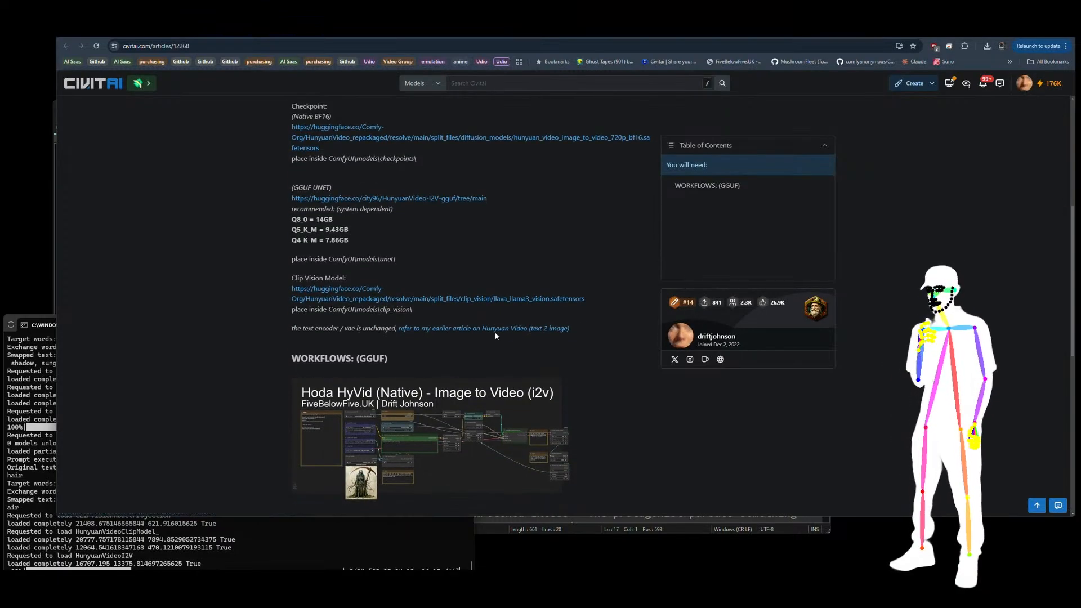
Step: Open the linked earlier article "Hunyuan Video in ComfyUI", read its transformer, VAE and text encoder downloads, and return to the i2v article
click(495, 331)
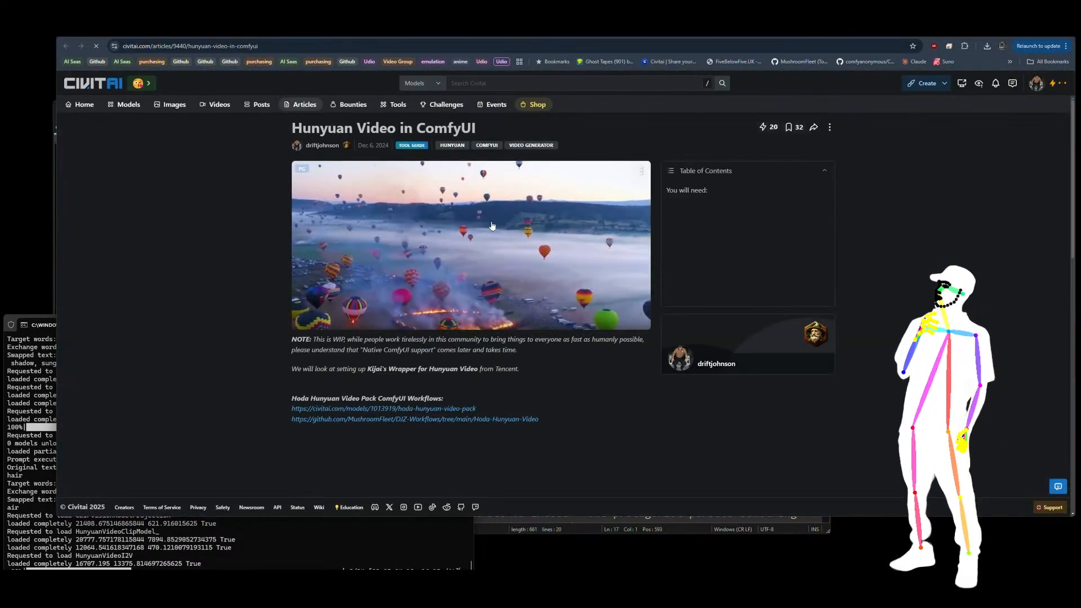
scroll(491, 226, down, 6)
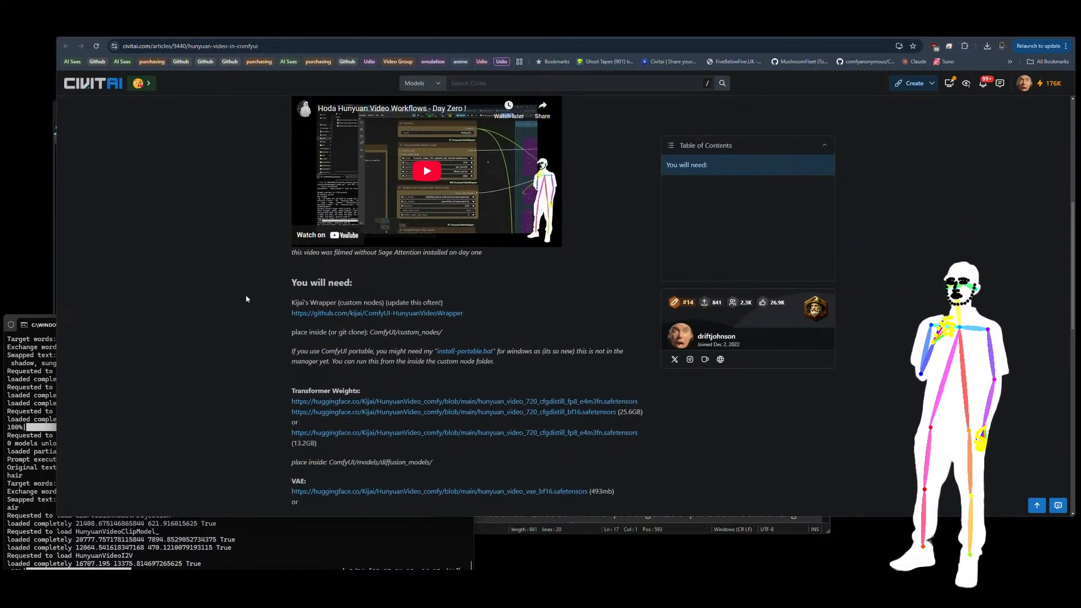
scroll(246, 299, down, 3)
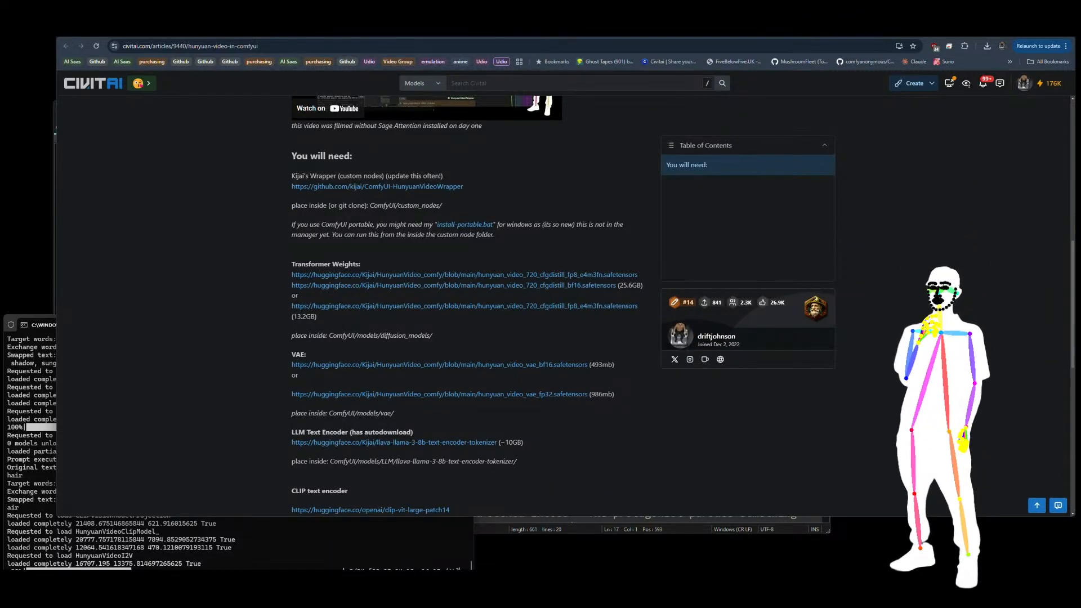
key(alt+Left)
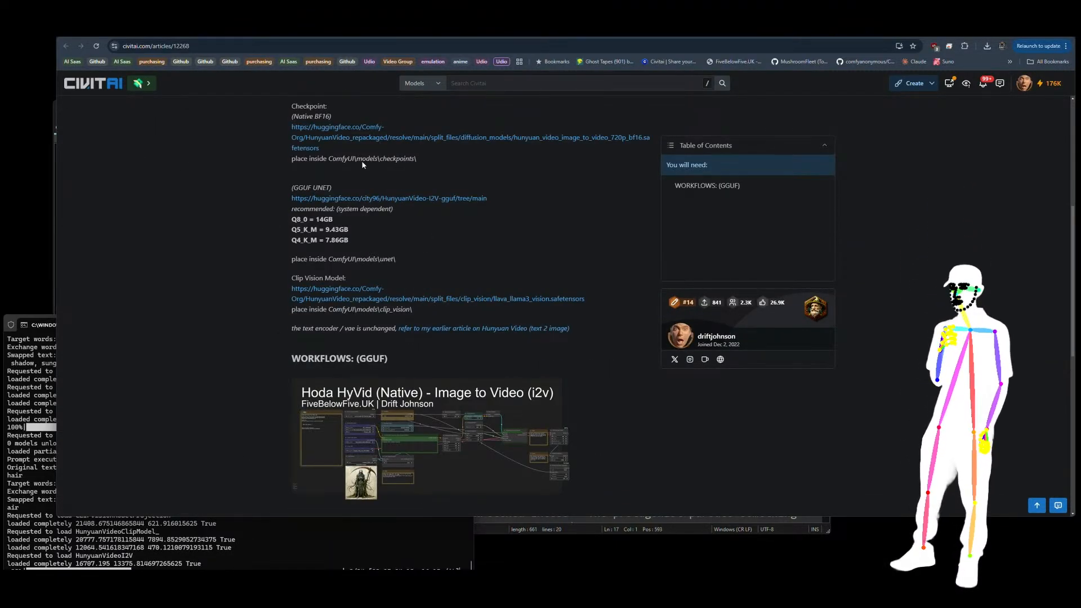
Step: Return from the i2v article to the Hoda Hunyuan Video Pack page
scroll(467, 237, up, 5)
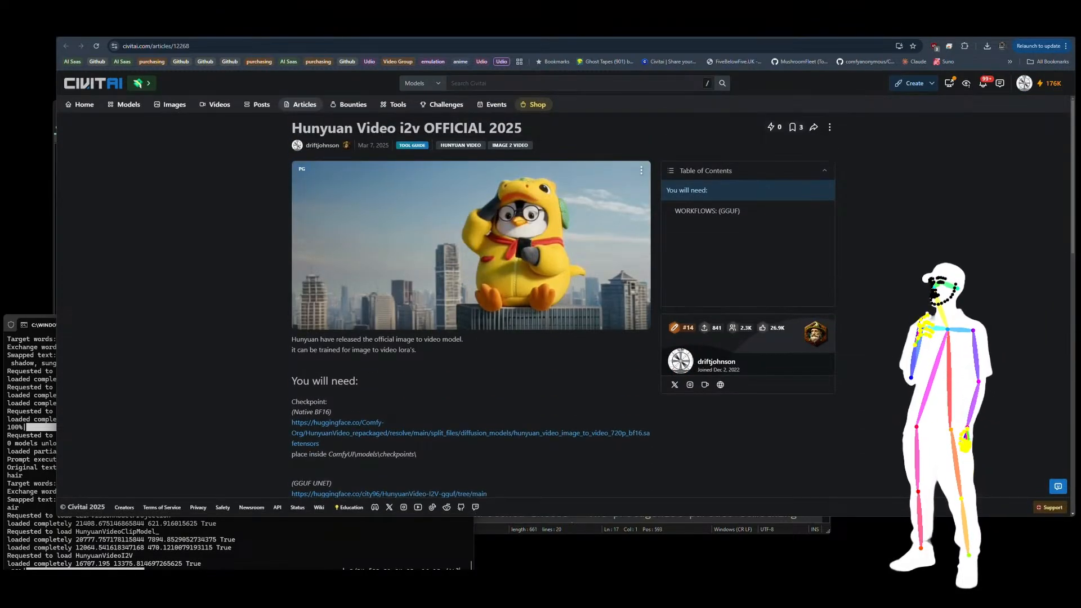
click(387, 34)
click(316, 33)
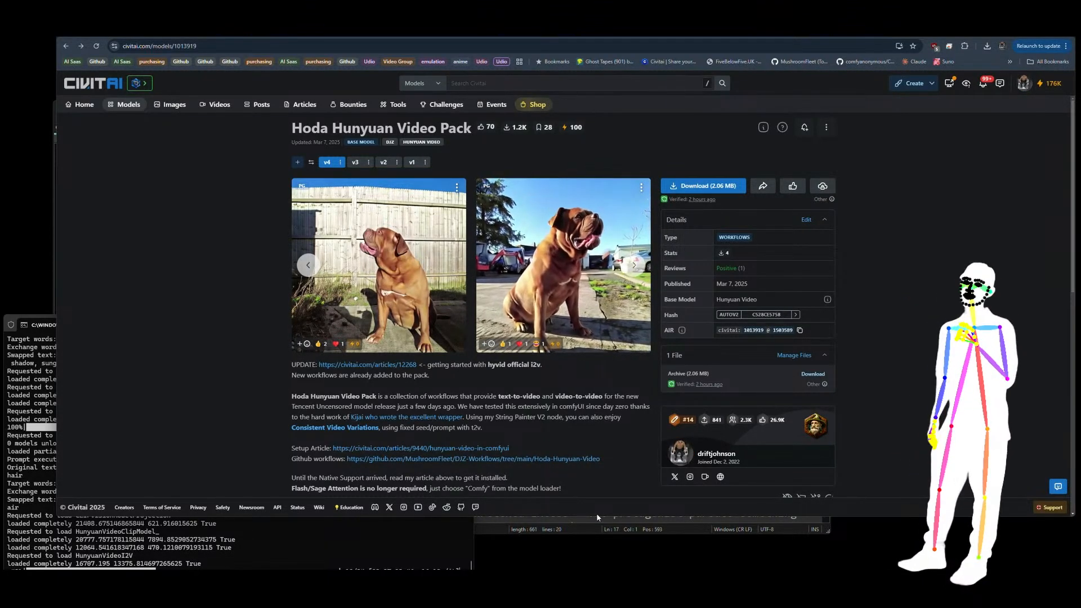
Step: Switch to ComfyUI and delete all pending tasks from the queue
click(403, 548)
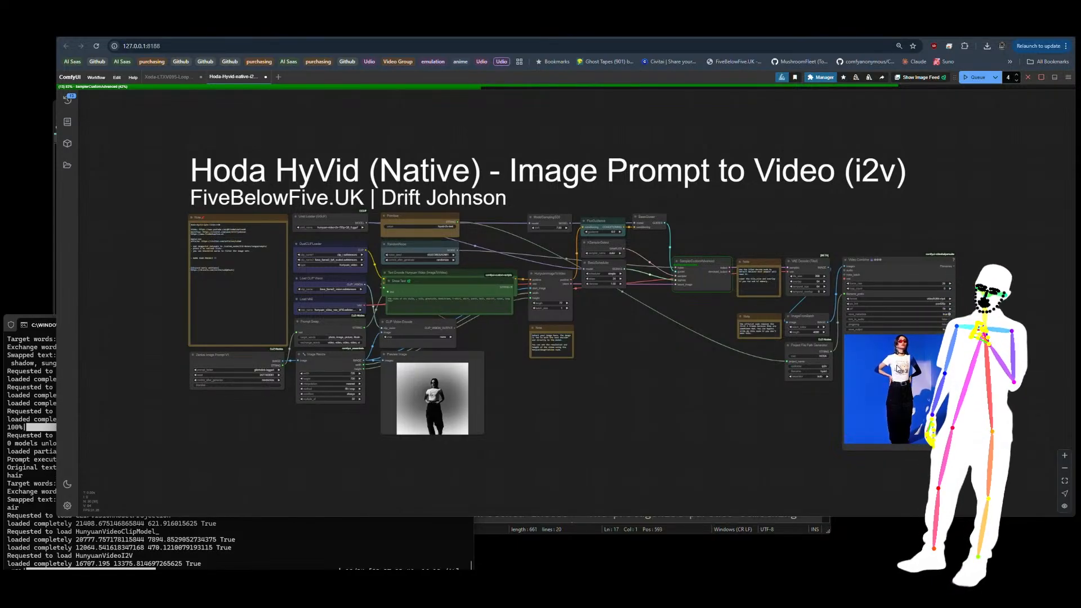
click(70, 100)
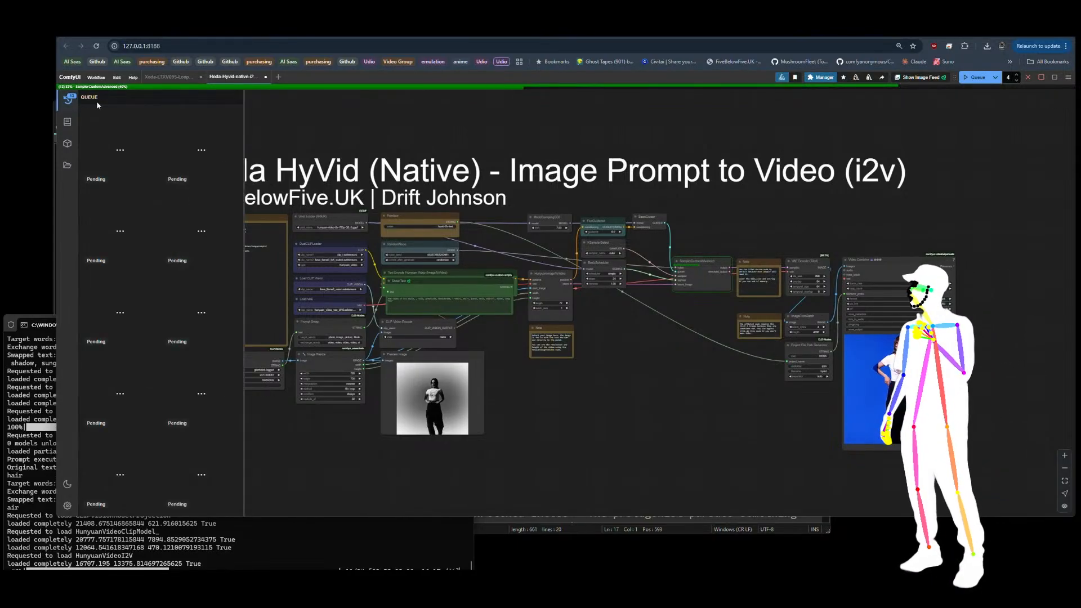
click(235, 98)
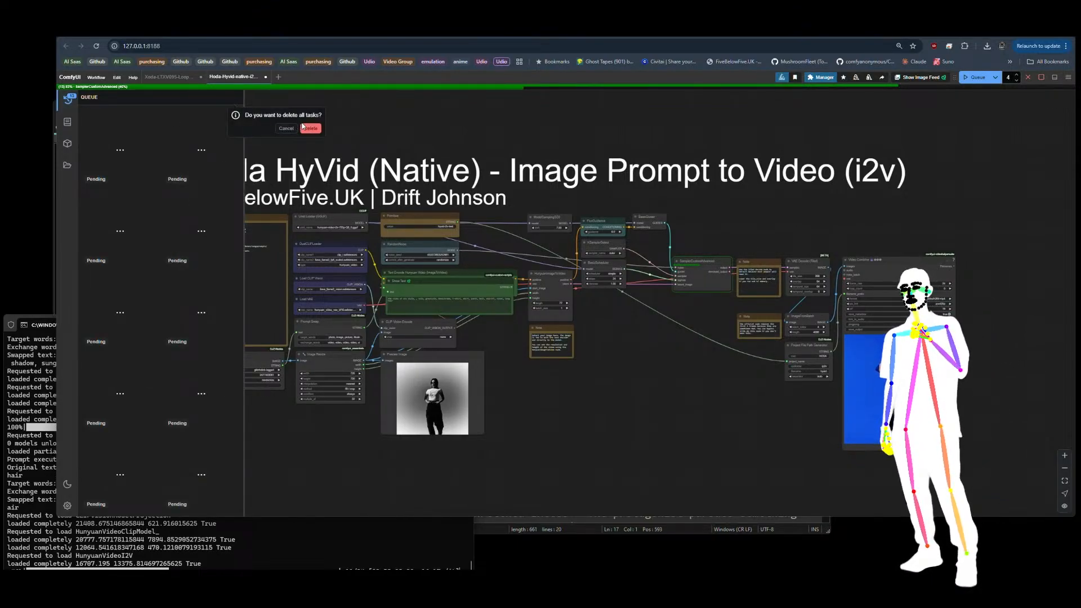
click(310, 128)
click(66, 105)
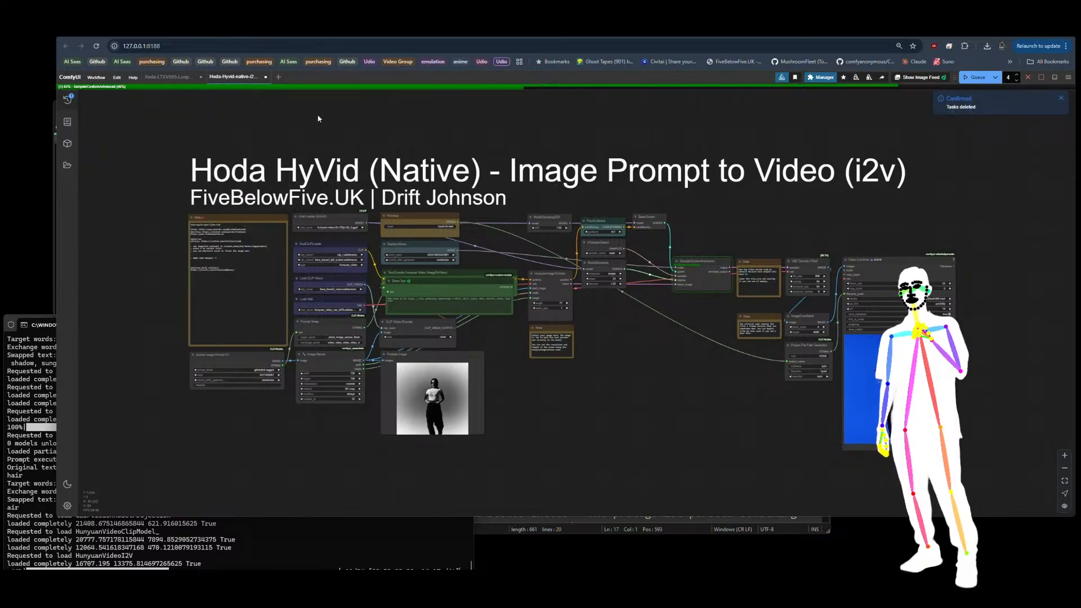
Step: Set the prompt_folder of the Zenkai Image Prompt V1 node to djz-genesis-flux-tagged
scroll(247, 376, up, 10)
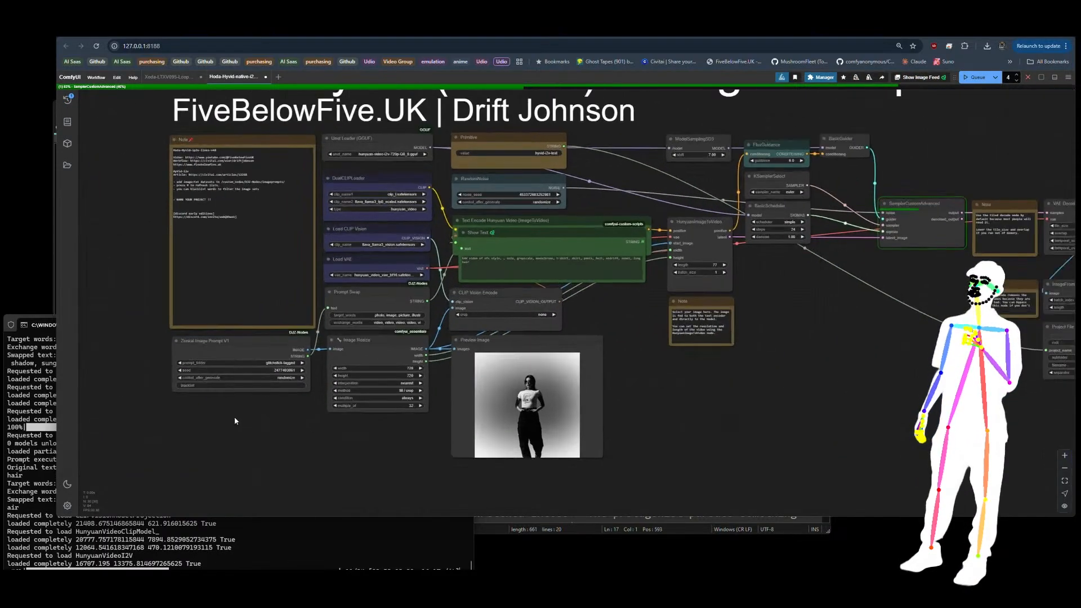
click(326, 311)
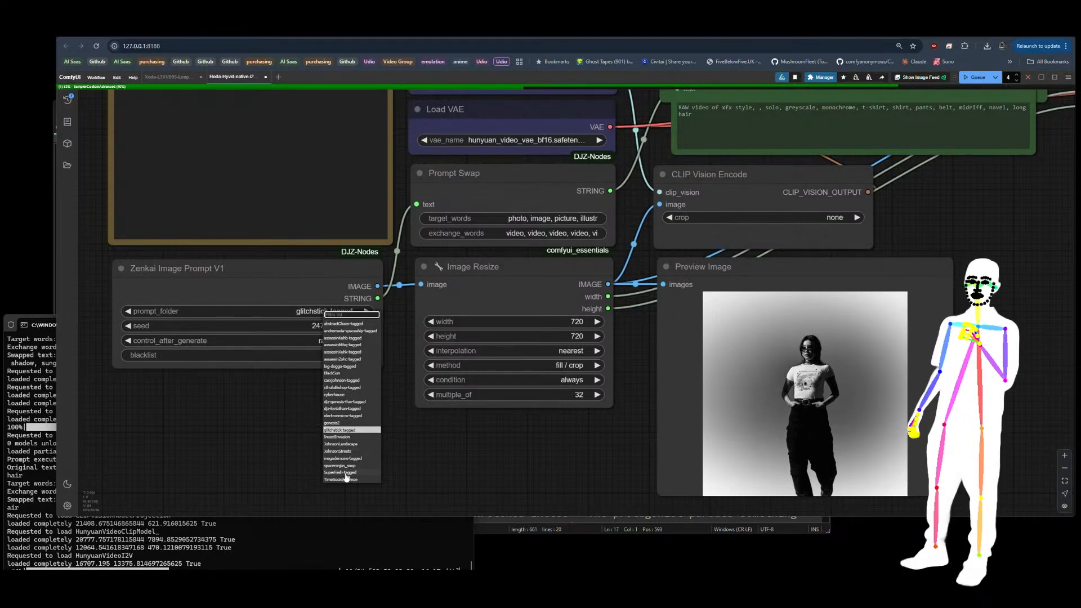
click(345, 401)
Step: Reduce the batch count to 1 and queue the Image Prompt to Video workflow
scroll(204, 393, down, 6)
scroll(204, 393, down, 5)
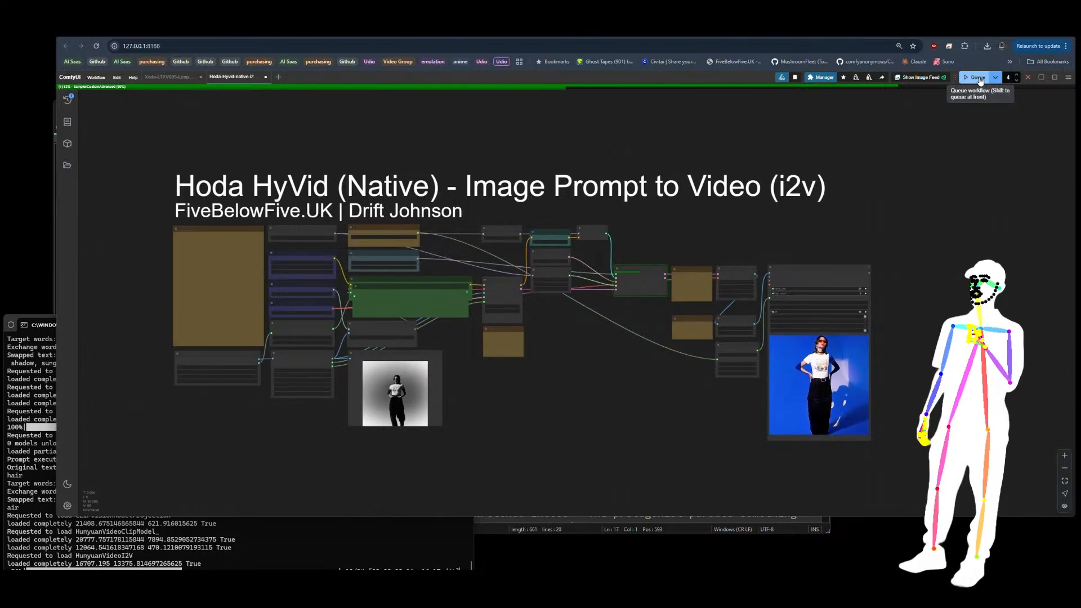
click(1017, 82)
click(1016, 82)
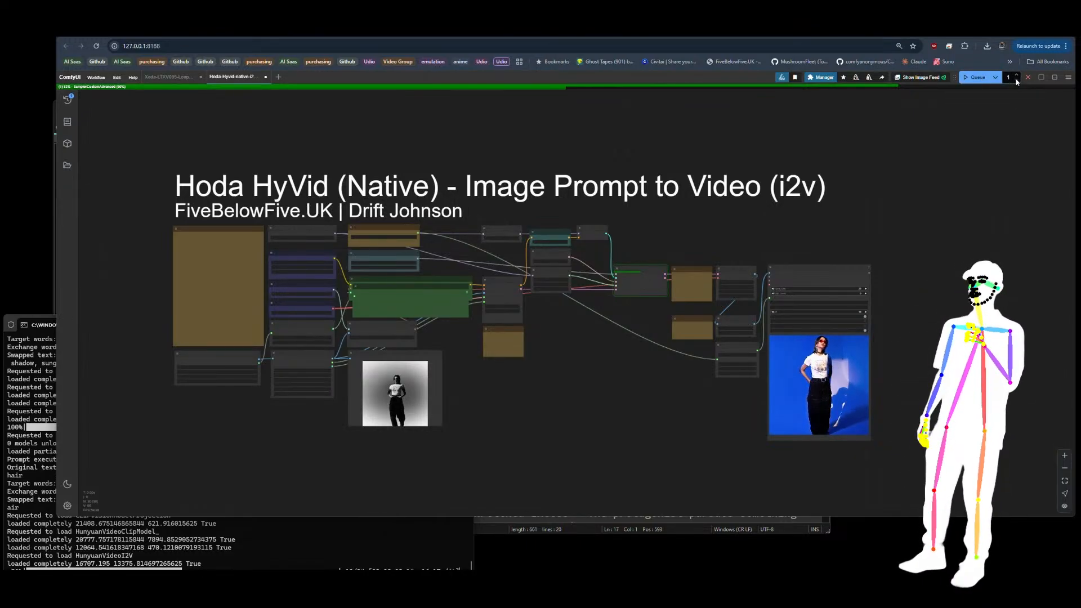
Step: Inspect the loaded preview image and its encoded prompt text in the running Image Prompt to Video workflow
scroll(668, 364, up, 2)
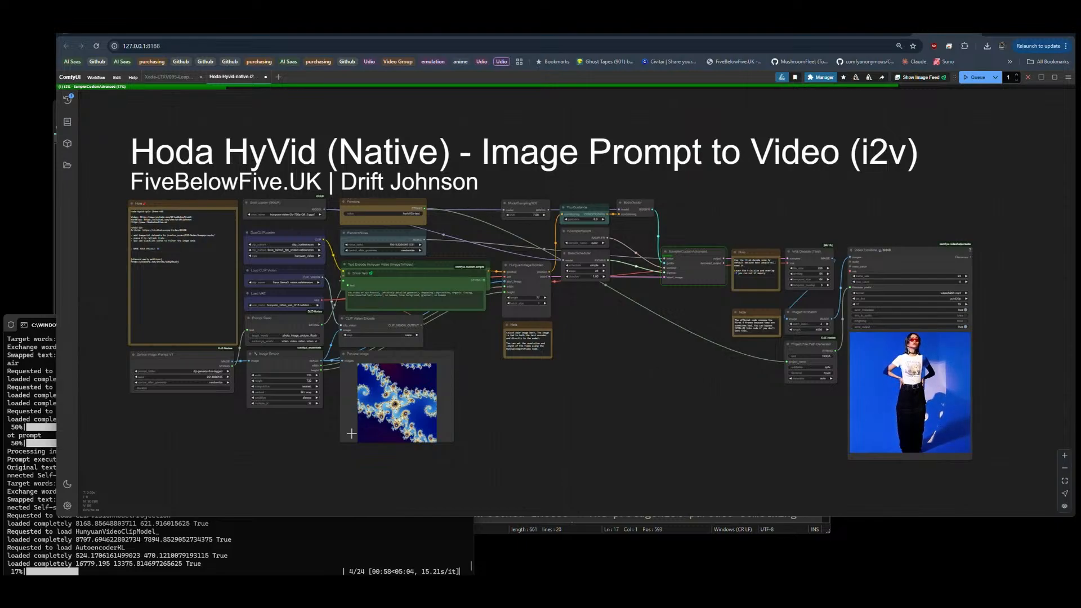
scroll(406, 399, up, 10)
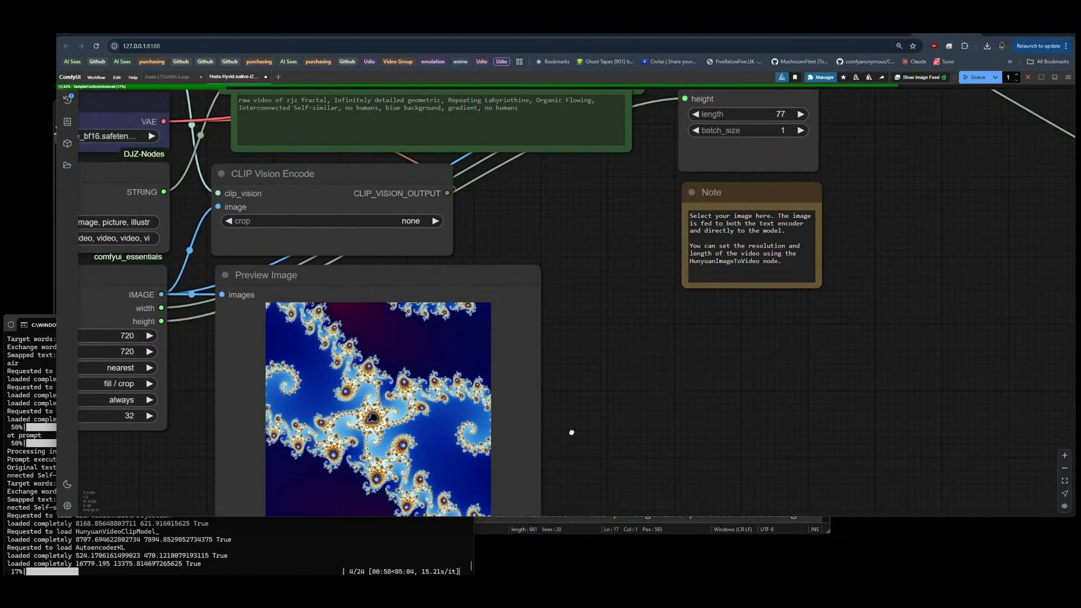
drag(569, 431, 683, 369)
scroll(741, 284, down, 10)
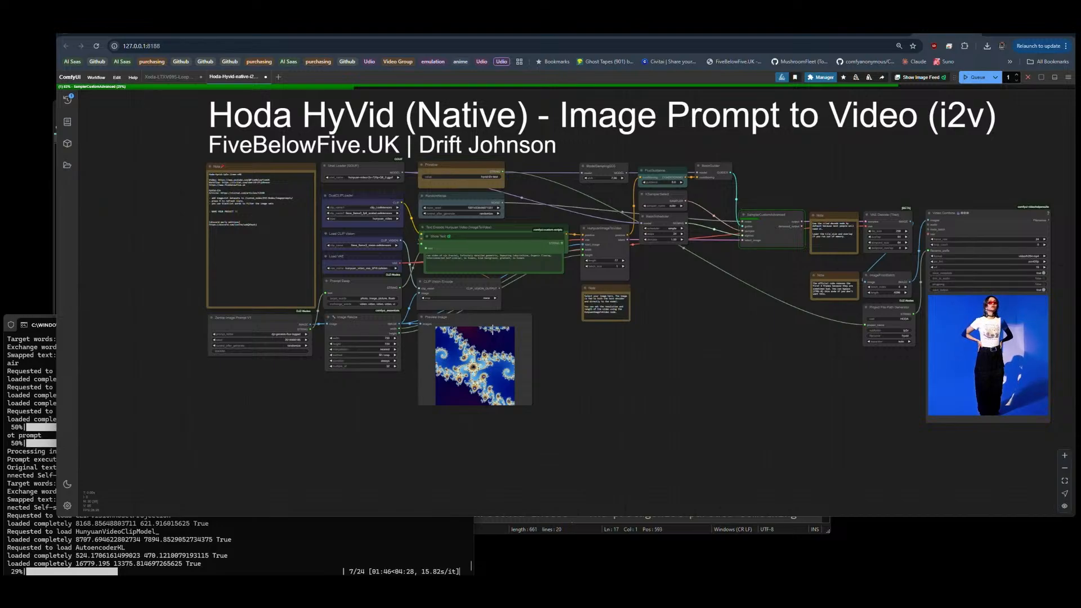
mouse_move(476, 319)
mouse_down()
mouse_move(509, 319)
mouse_move(470, 319)
mouse_up()
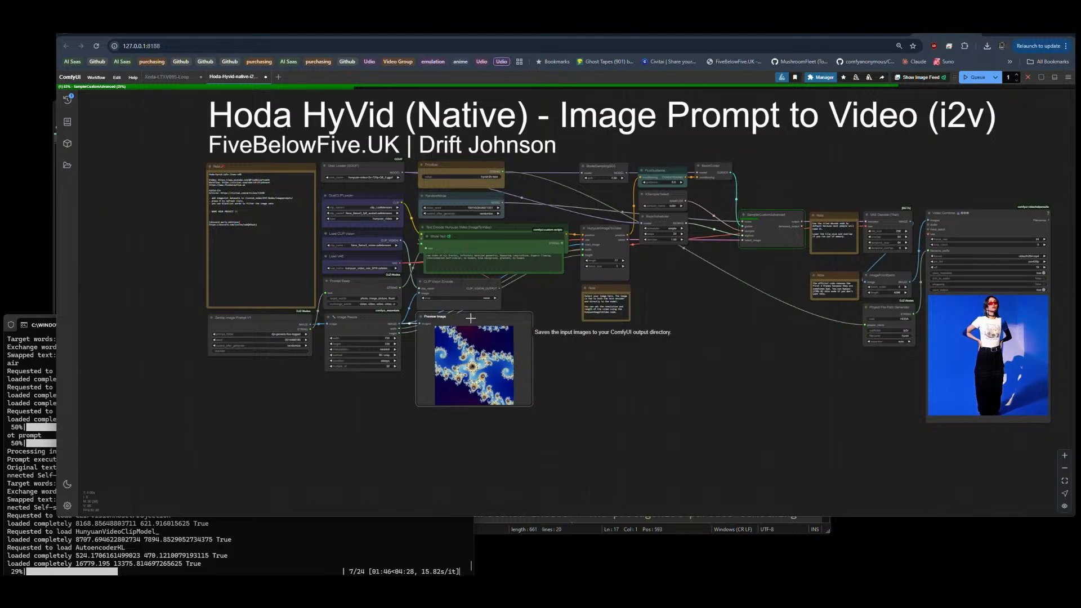
scroll(367, 437, up, 5)
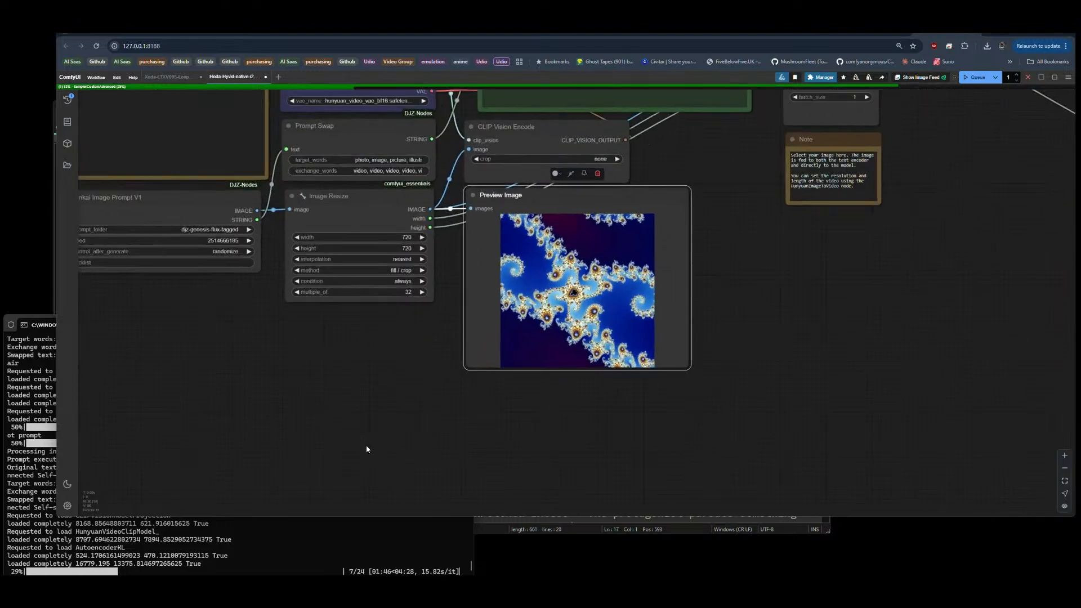
drag(309, 380, 347, 342)
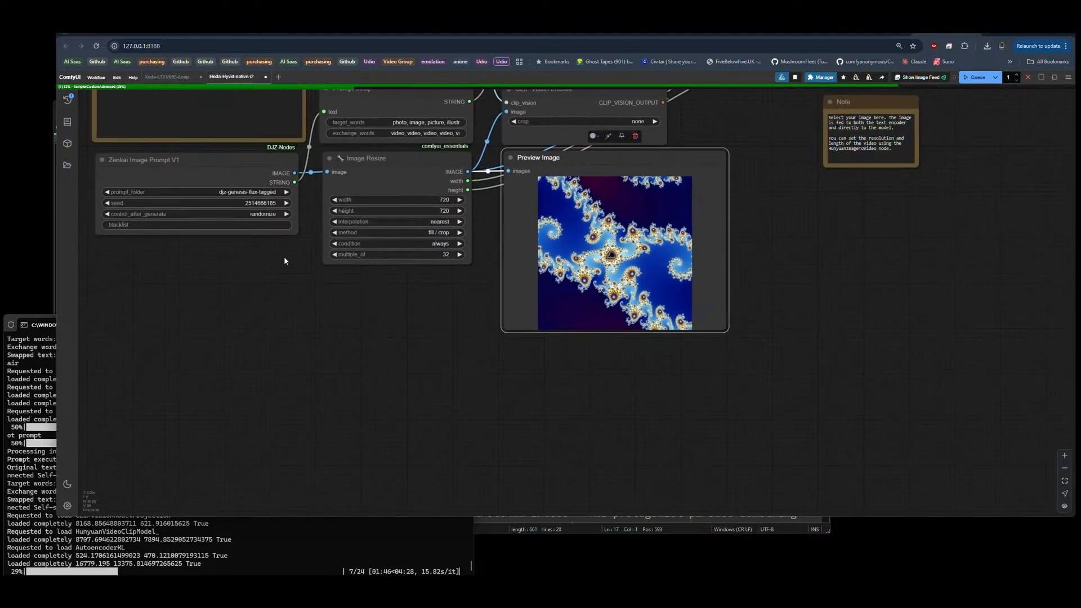
alt+drag(209, 174, 201, 302)
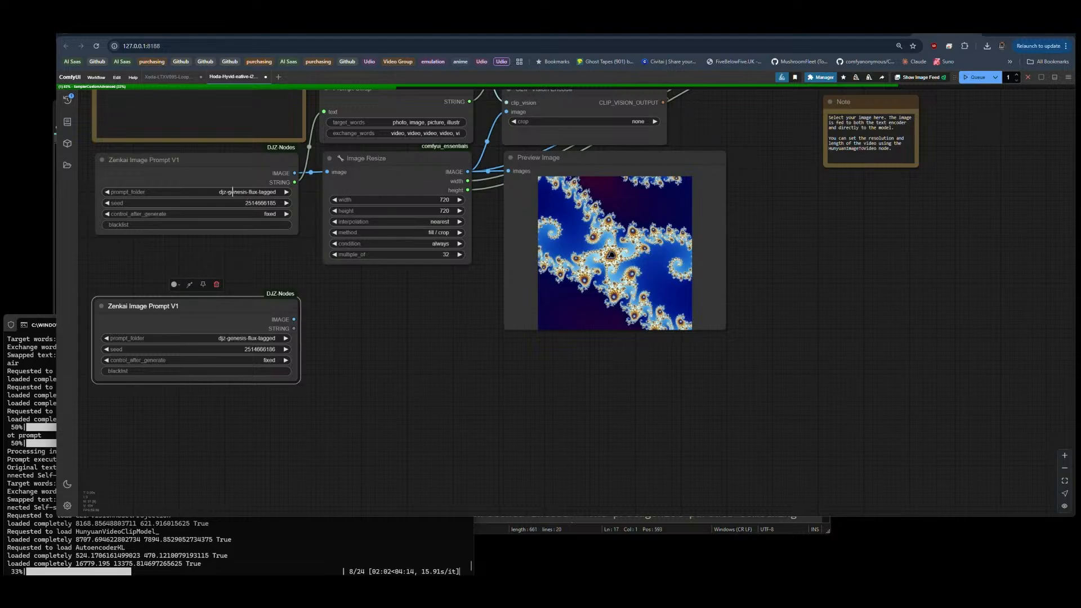
Step: Set the prompt_folder of both Zenkai Image Prompt V1 nodes to SuperFash-tagged
click(232, 192)
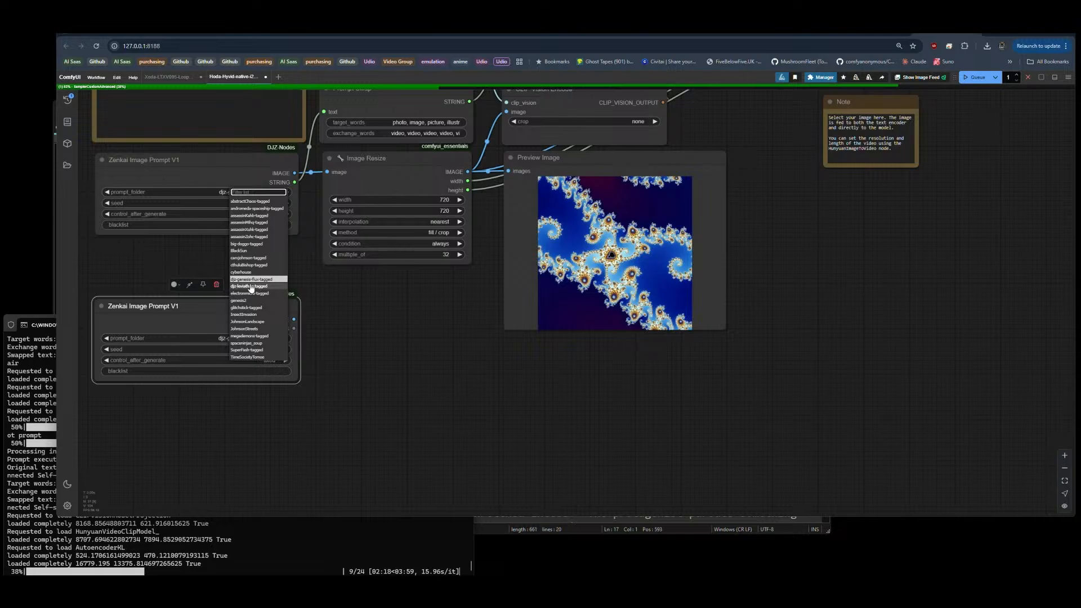
click(246, 350)
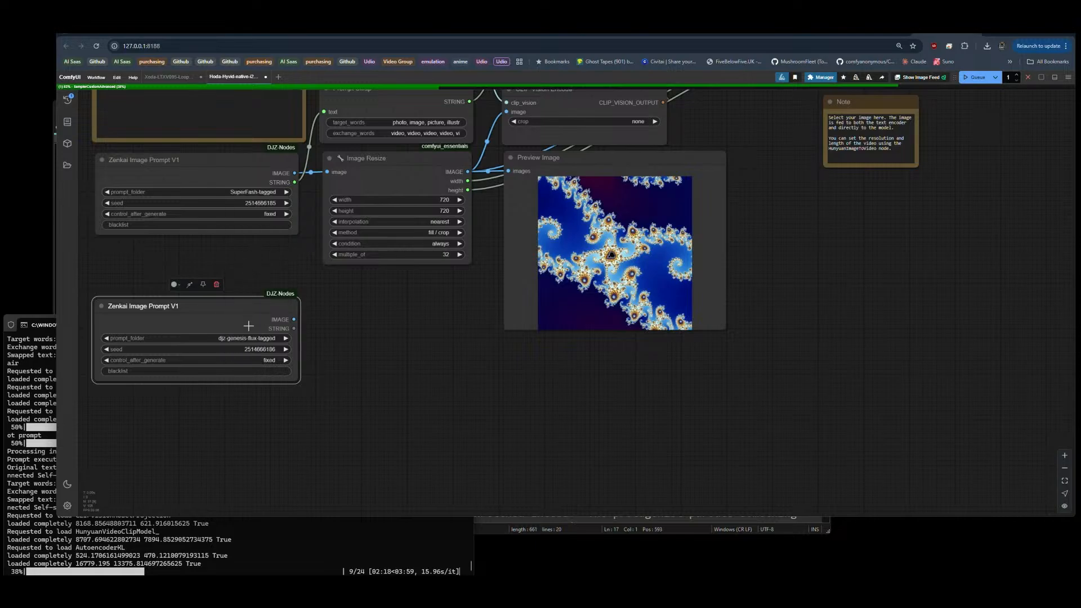
click(251, 338)
click(260, 499)
click(346, 404)
Step: Duplicate the Image Resize node beside the second image prompt node and wire its image, width and height inputs
drag(383, 167, 376, 310)
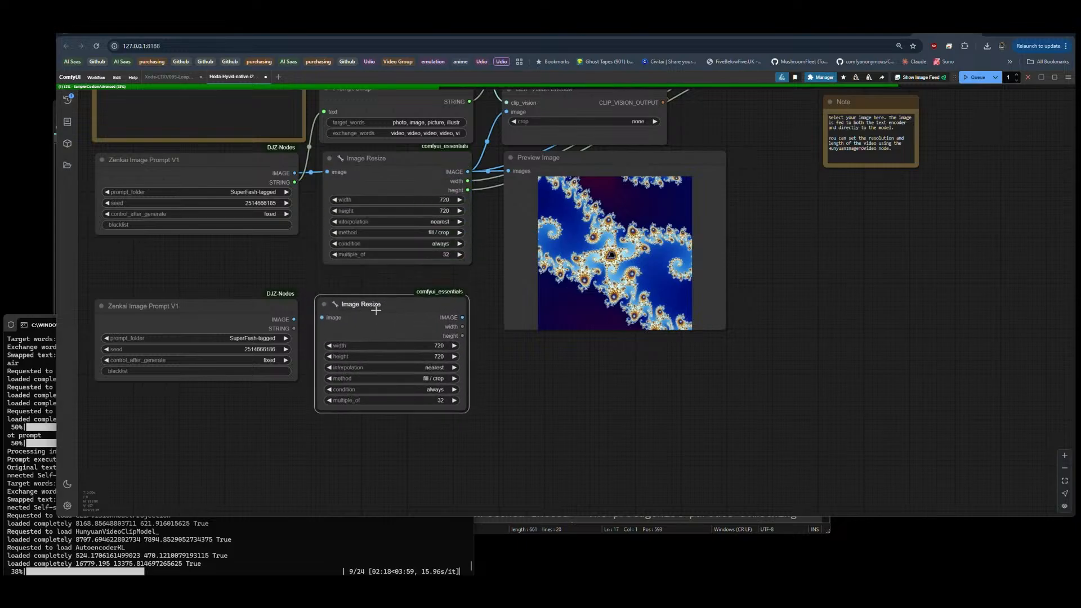
drag(294, 319, 324, 317)
drag(421, 303, 425, 305)
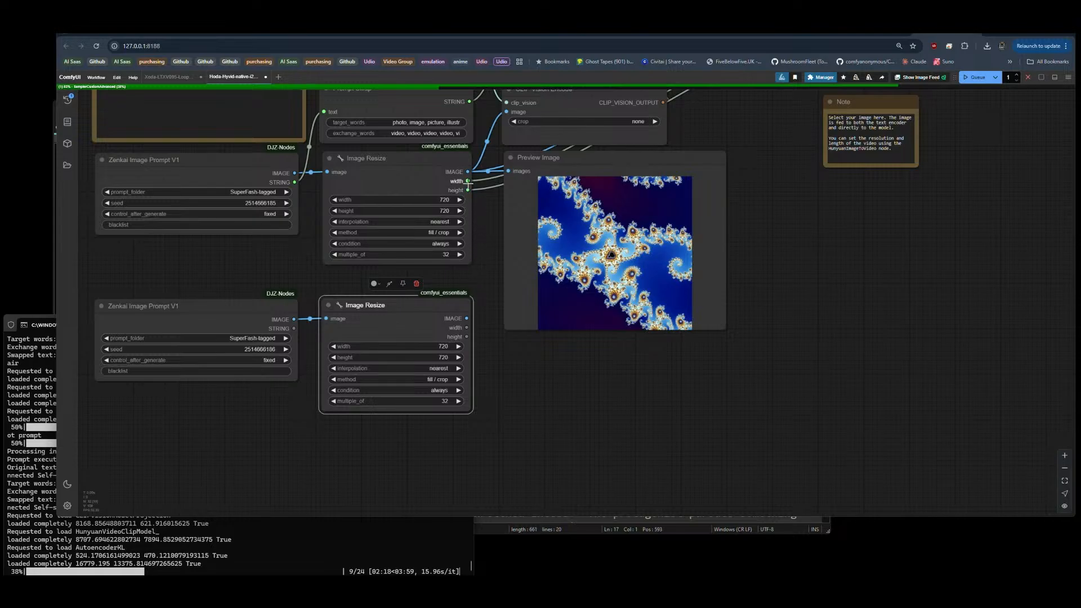
drag(468, 180, 337, 345)
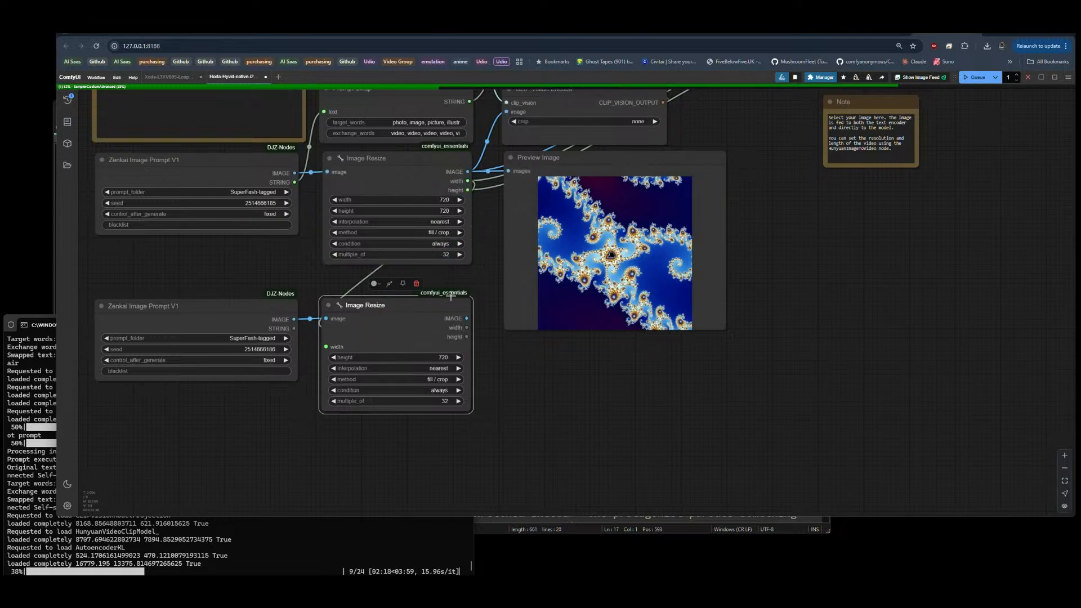
drag(467, 190, 333, 358)
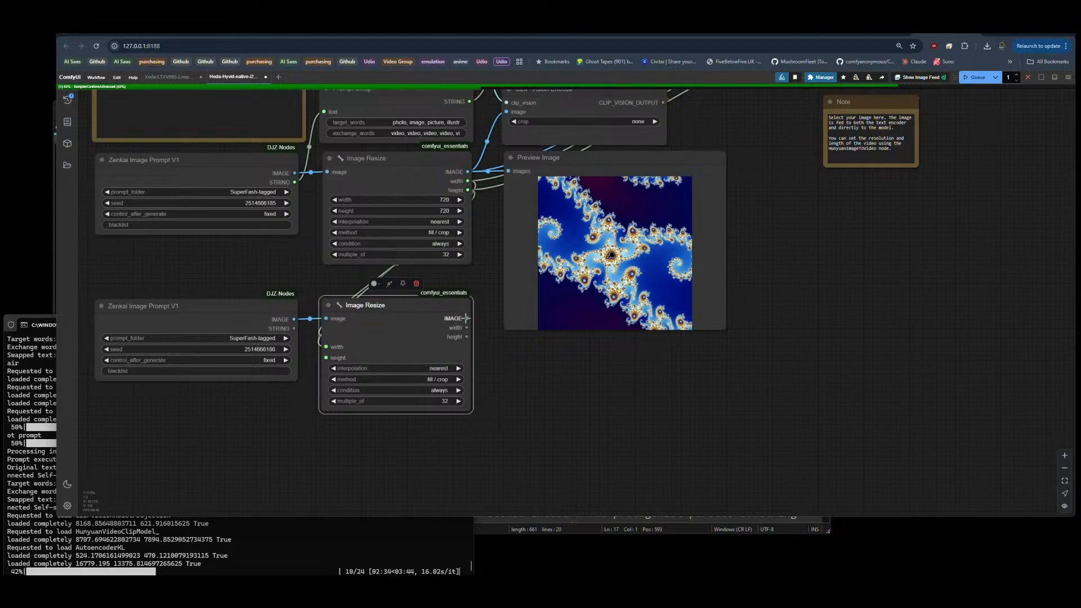
Step: Shrink the original Preview Image node and place a same-sized copy below it, fed by the second Image Resize node
mouse_move(560, 247)
mouse_down()
mouse_move(545, 355)
mouse_move(561, 393)
mouse_up()
drag(467, 319, 510, 320)
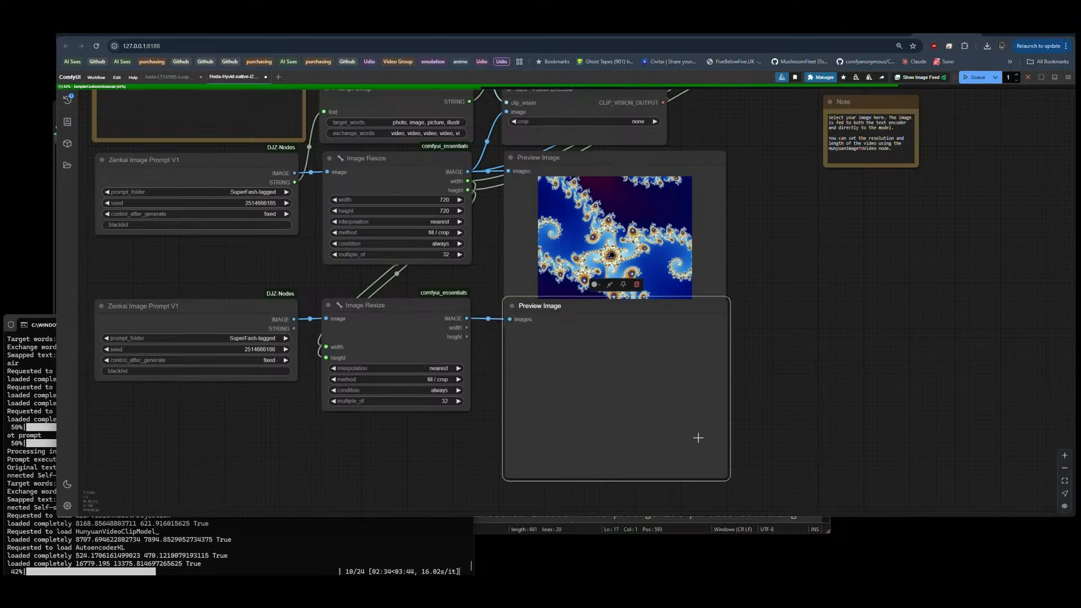
click(702, 274)
mouse_move(724, 331)
mouse_down()
mouse_move(727, 286)
mouse_move(707, 261)
mouse_up()
click(724, 281)
alt+drag(659, 162, 668, 311)
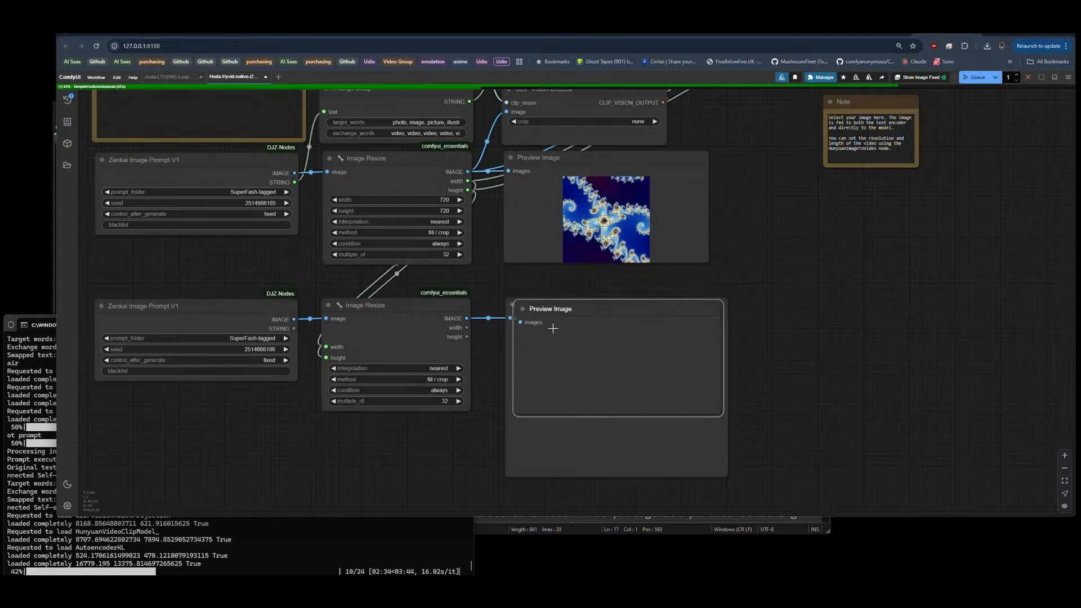
shift+click(510, 318)
shift+drag(510, 318, 568, 316)
key(Delete)
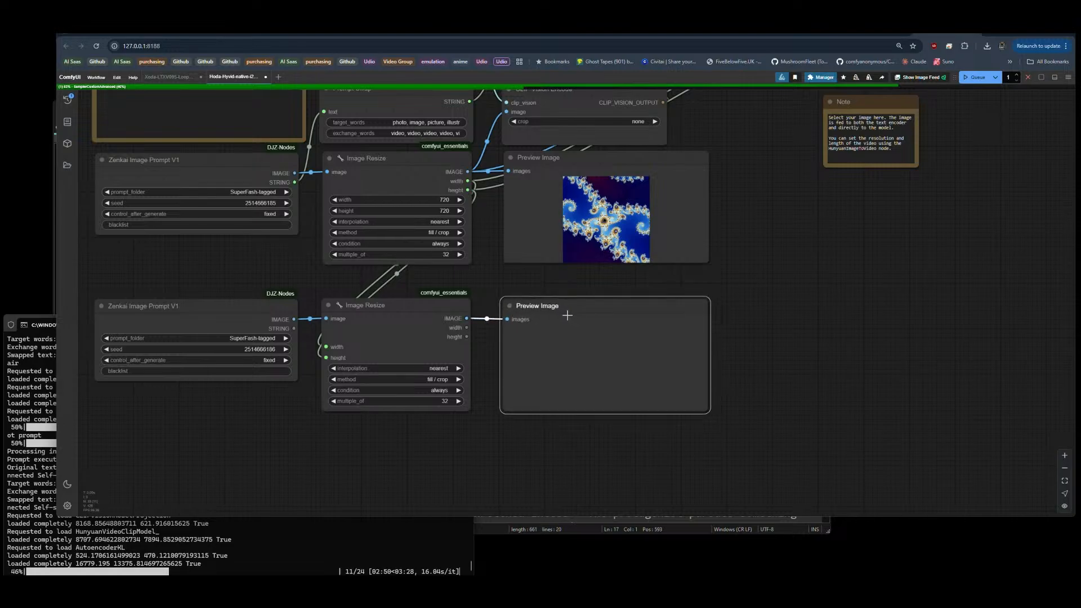
click(753, 312)
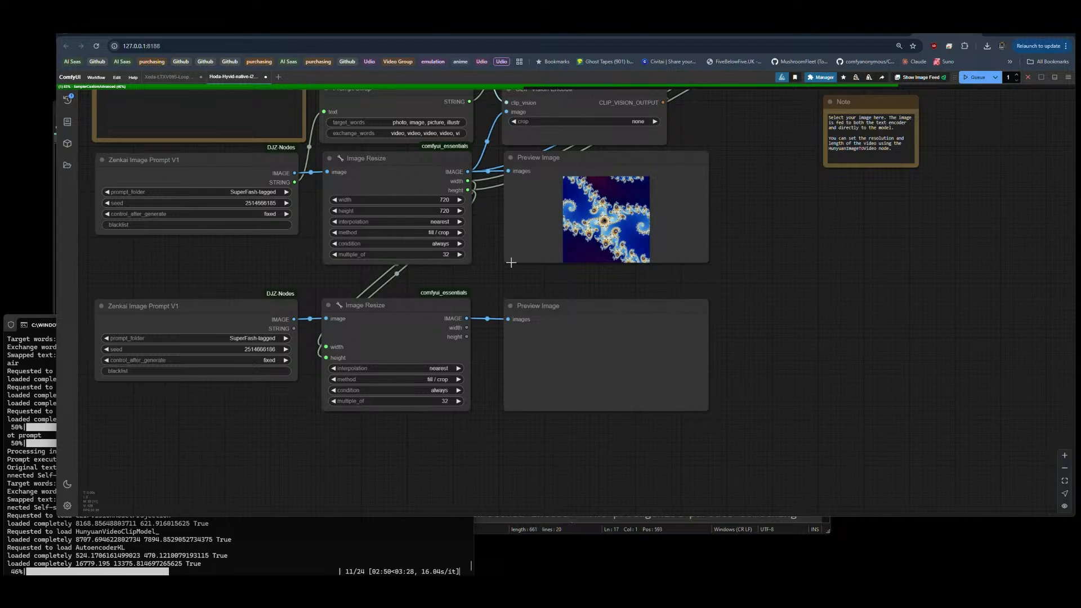
Step: Add a Make Image Batch node and connect the IMAGE outputs of both Image Resize nodes to image1 and image2
double_click(764, 288)
text(make batch)
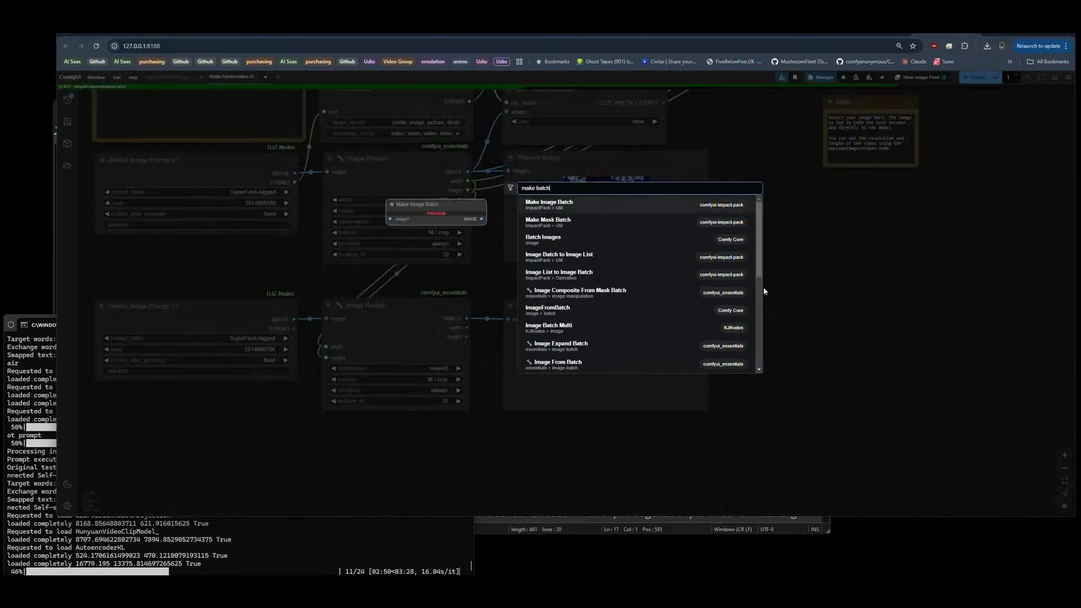
click(557, 204)
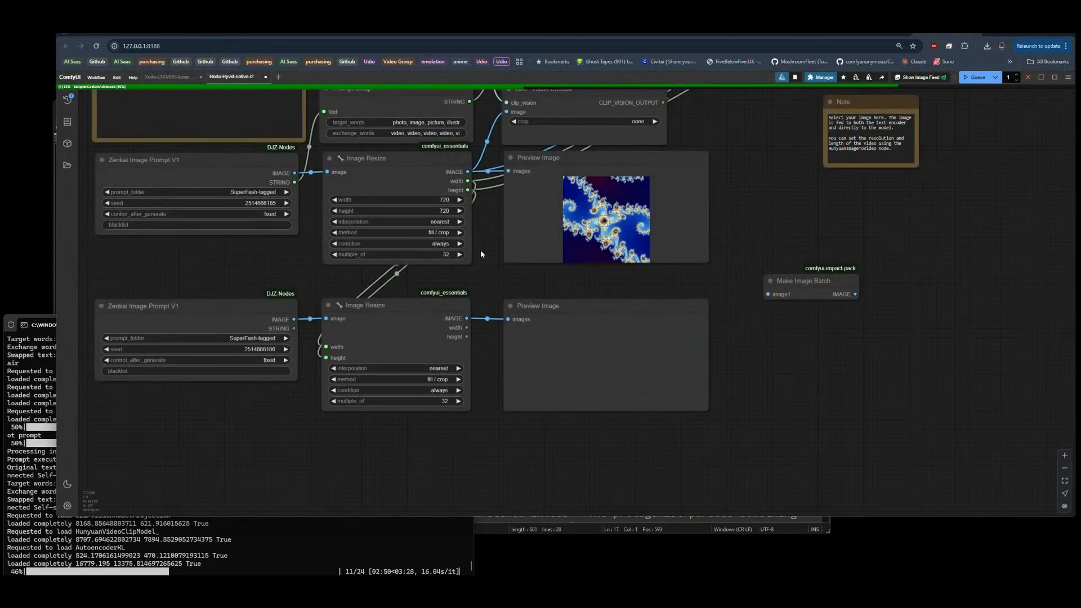
drag(467, 172, 767, 294)
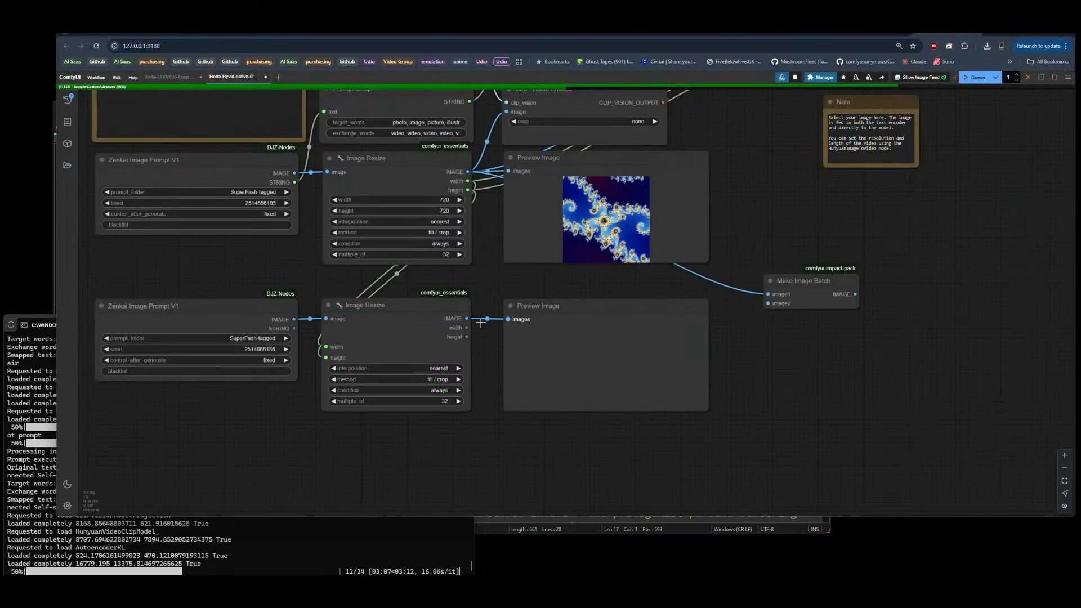
drag(467, 318, 778, 264)
Step: Route the Make Image Batch output into the image input of CLIP Vision Encode and set the encoder's crop to center
drag(770, 225, 735, 335)
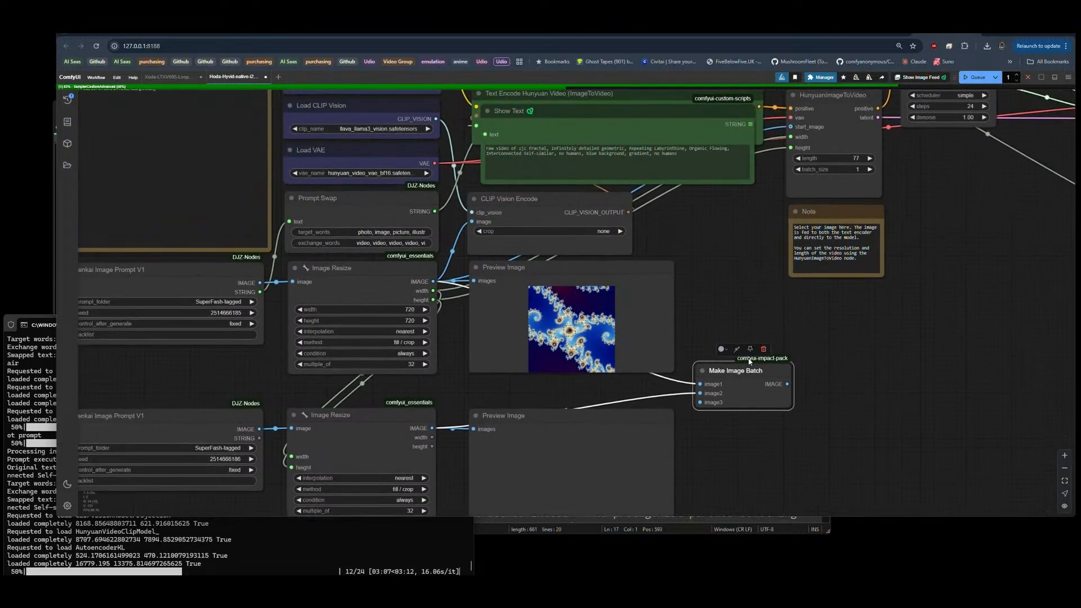
drag(571, 207, 686, 202)
drag(720, 364, 593, 217)
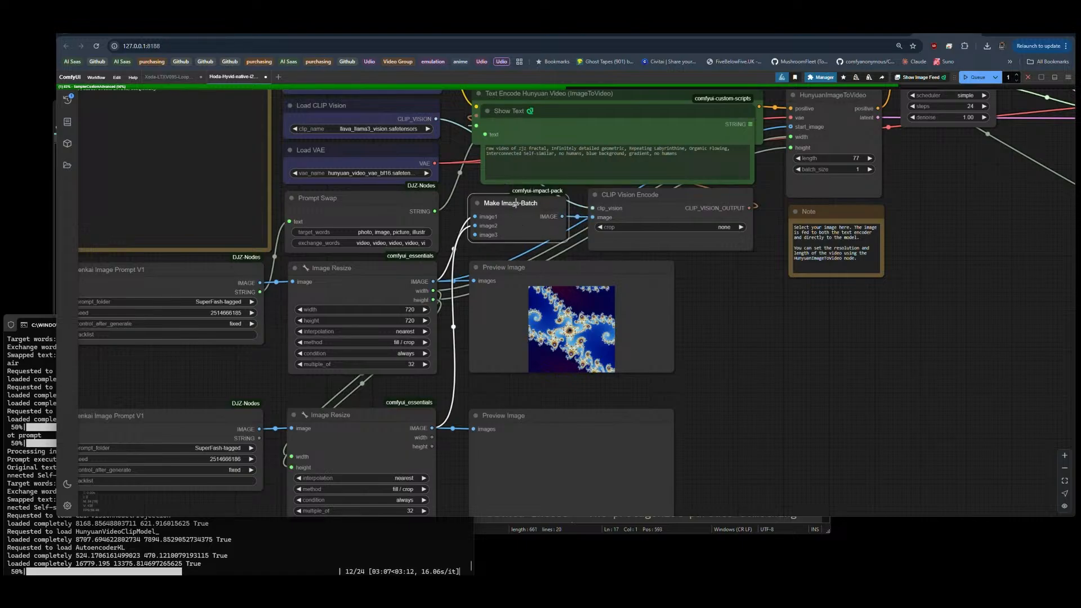
click(725, 227)
click(730, 229)
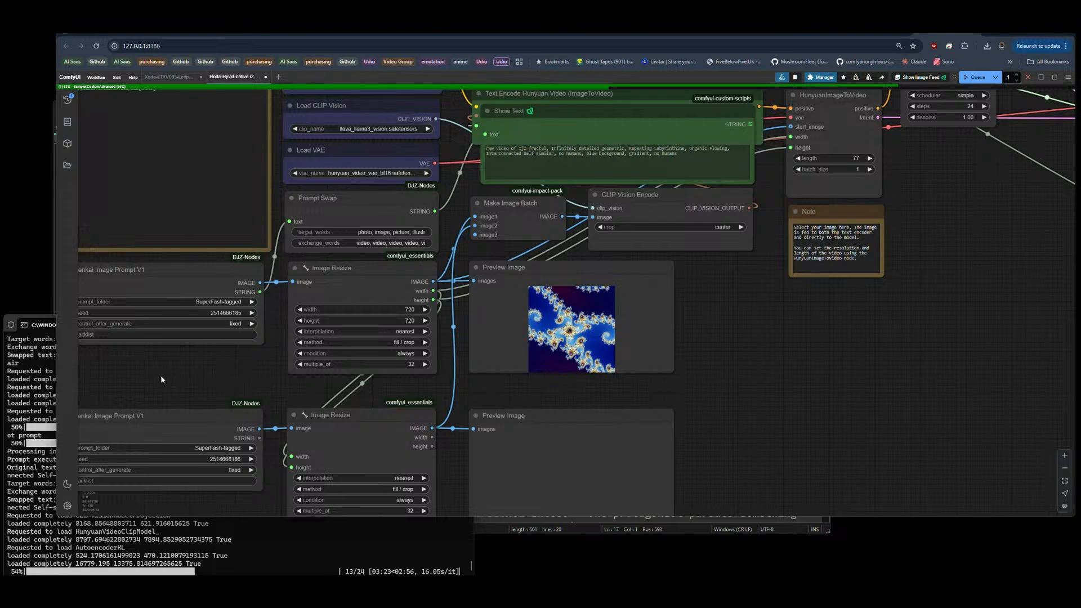
Step: Duplicate the second row of Zenkai Image Prompt, Image Resize and Preview Image nodes twice, stacking the copies below it
scroll(160, 375, down, 5)
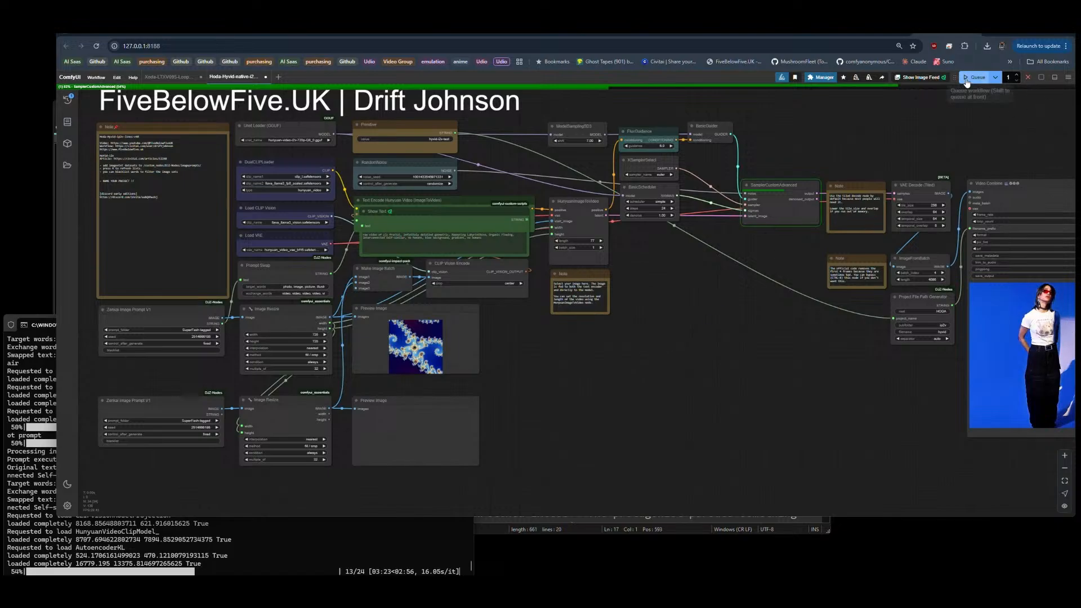
drag(576, 408, 599, 340)
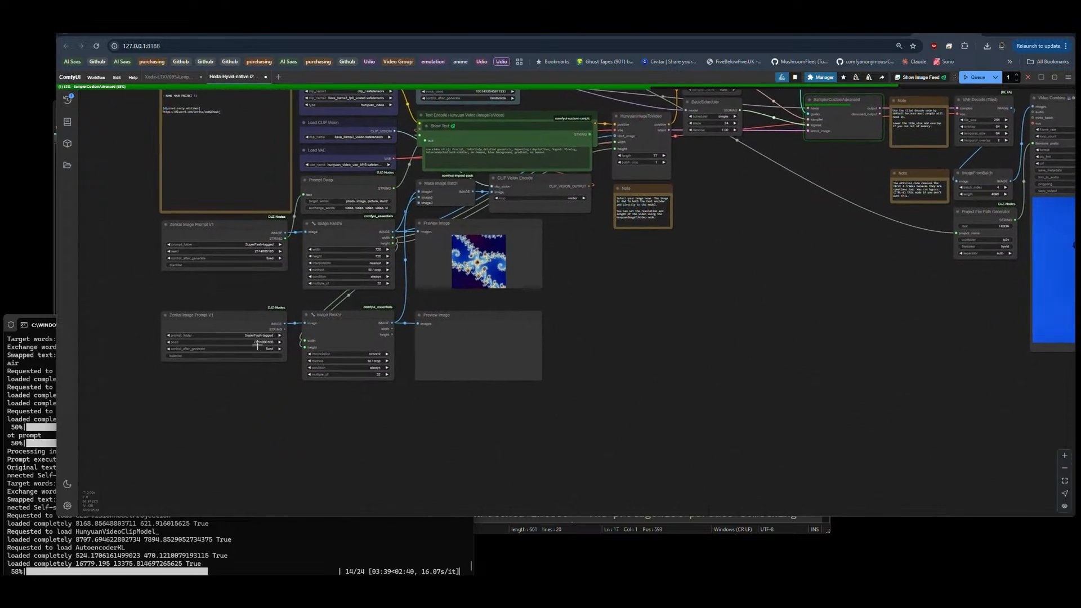
drag(330, 447, 337, 412)
drag(276, 379, 493, 325)
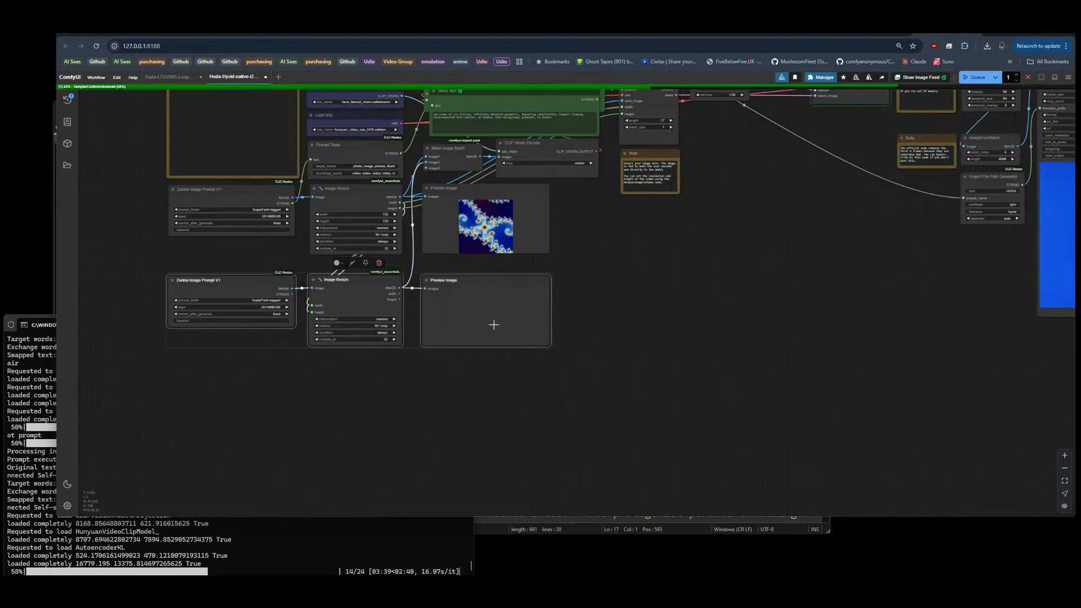
key(ctrl+v)
key(ctrl+v)
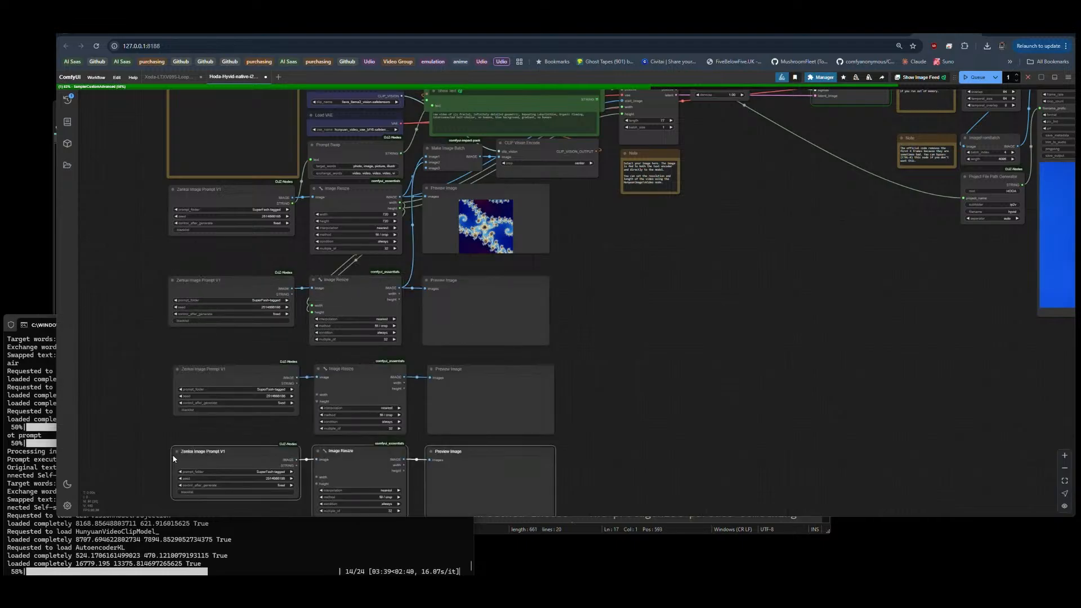
drag(454, 149, 454, 147)
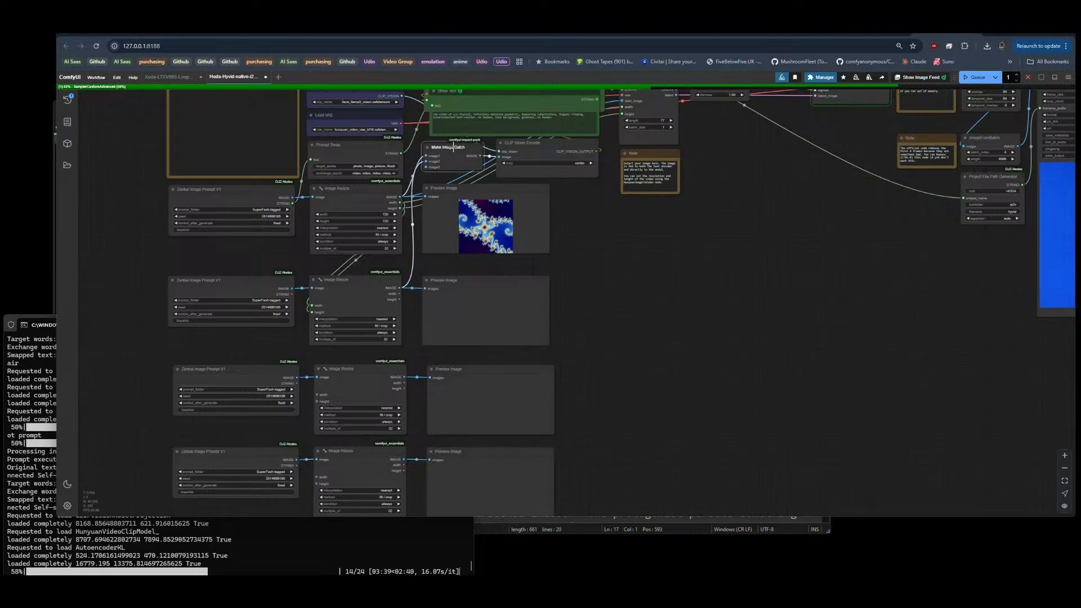
drag(539, 147, 540, 145)
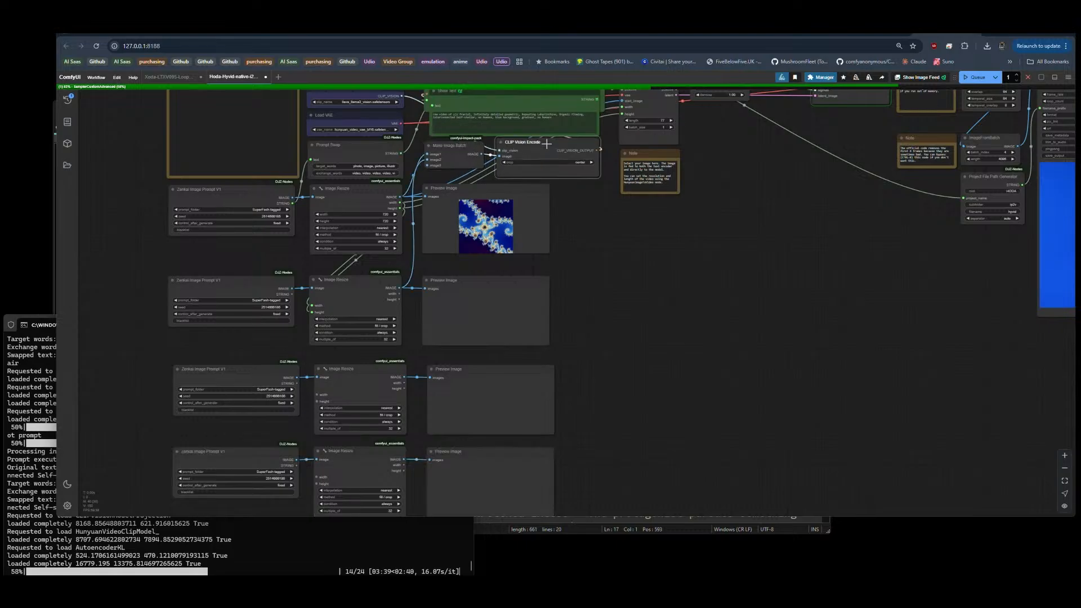
click(596, 251)
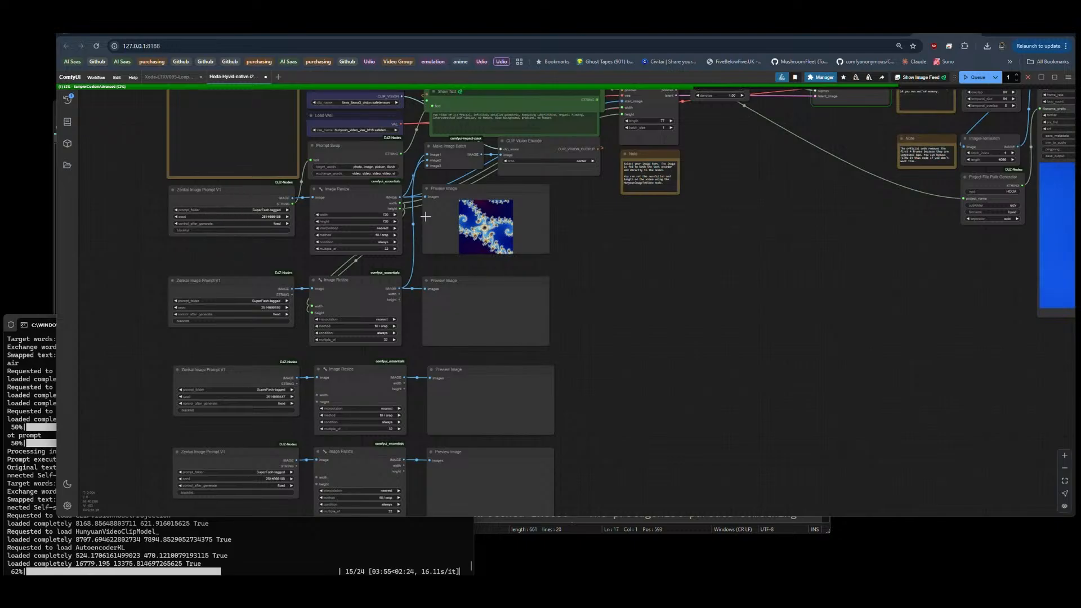
Step: Chain the width and height outputs from the second Image Resize node to the third, and from the third to the fourth
drag(401, 293, 370, 388)
mouse_move(404, 466)
mouse_down()
mouse_move(405, 474)
mouse_move(405, 461)
mouse_up()
drag(405, 385, 314, 459)
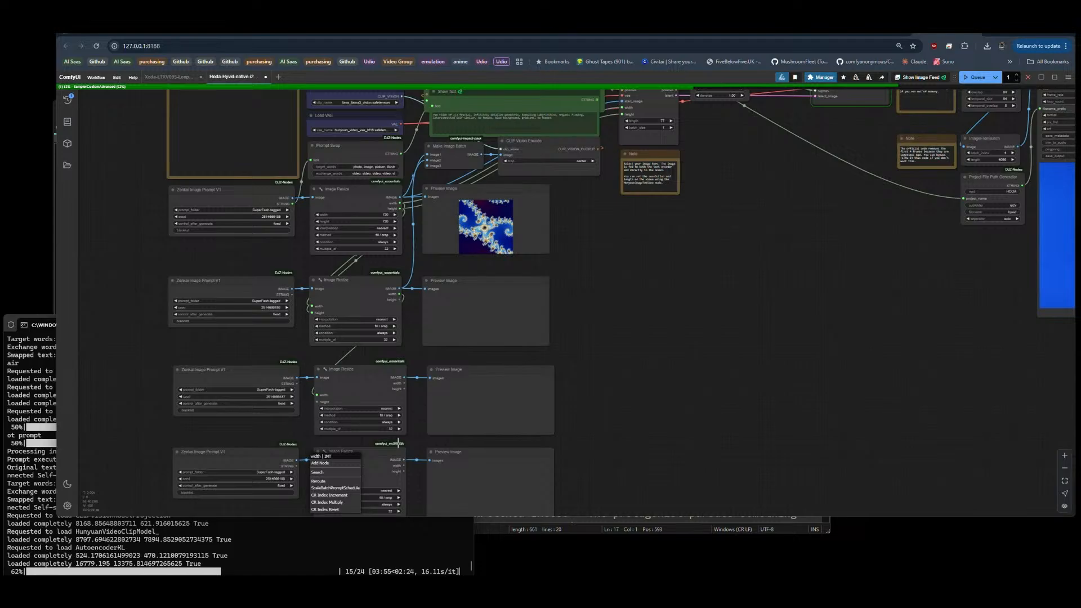
drag(403, 384, 317, 477)
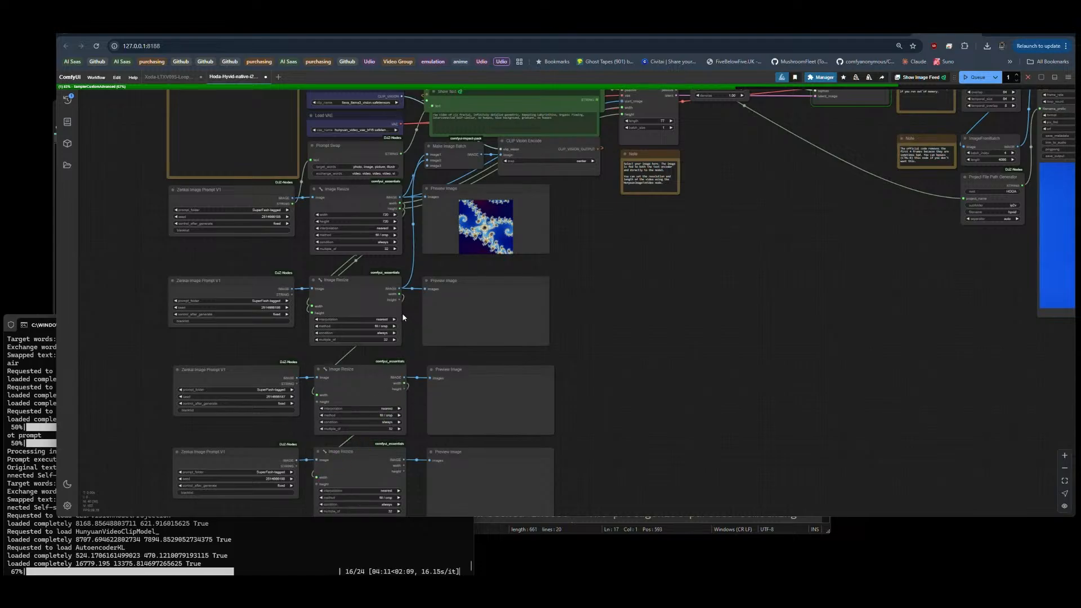
drag(399, 301, 317, 402)
drag(404, 389, 318, 484)
click(649, 113)
drag(717, 164, 693, 209)
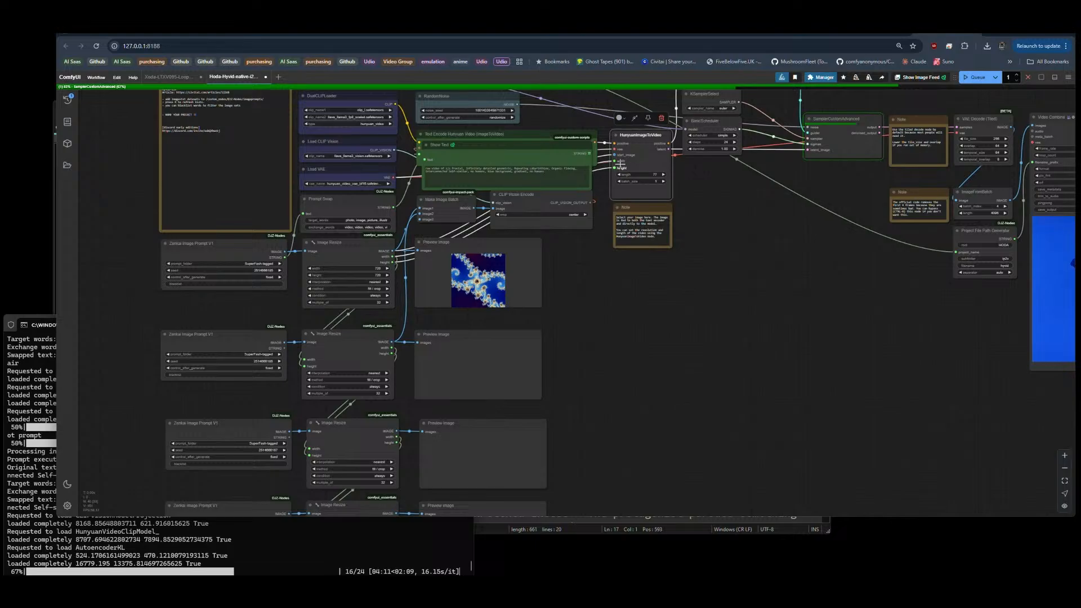
drag(625, 380, 639, 302)
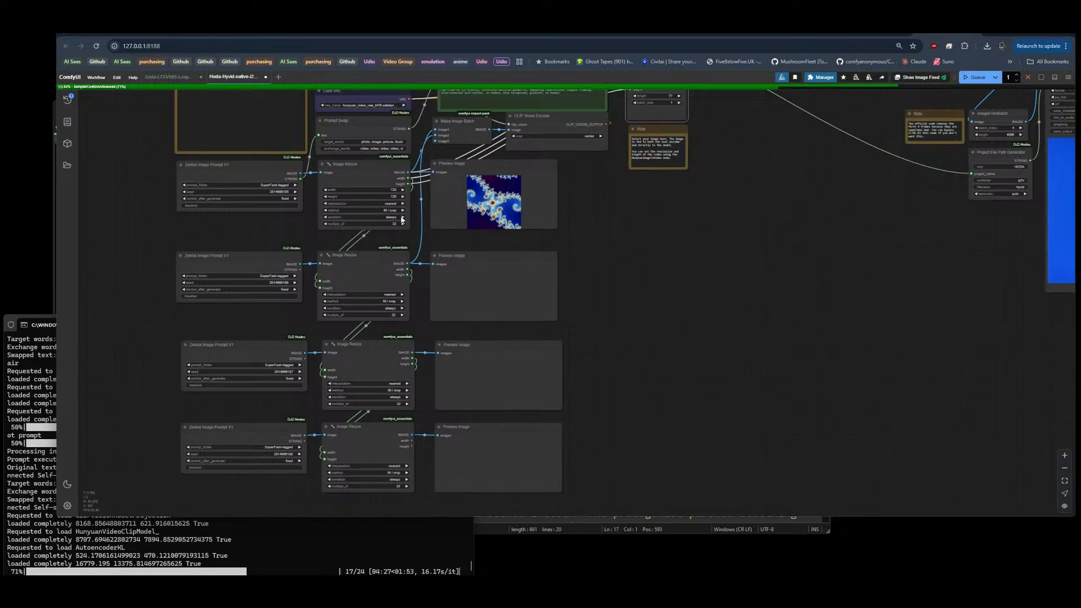
drag(721, 243, 670, 271)
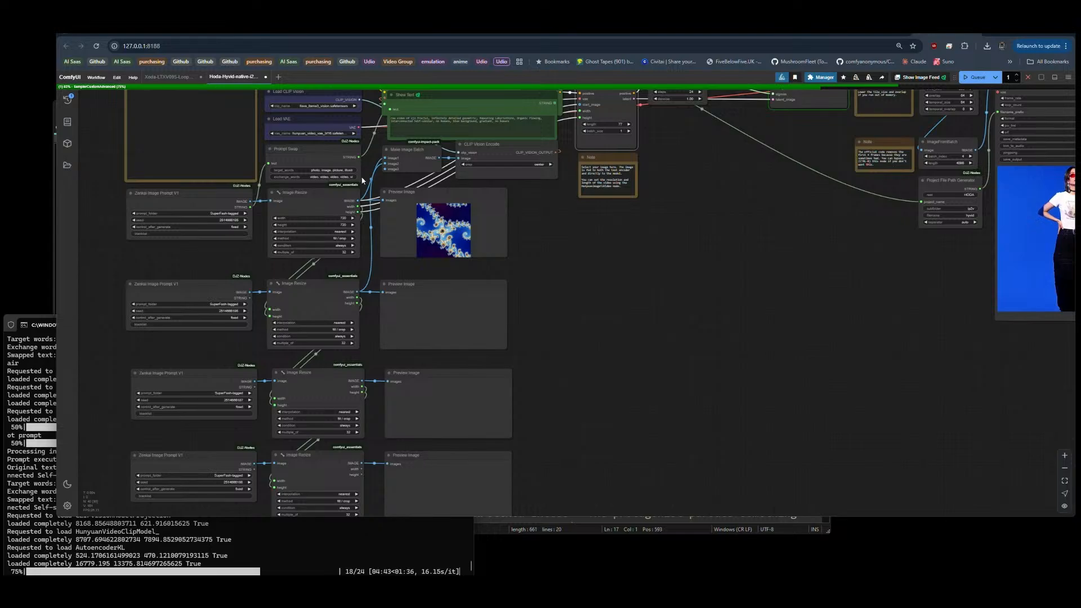
Step: Try the keep proportion method on the first Image Resize node and restore fill / crop
click(334, 238)
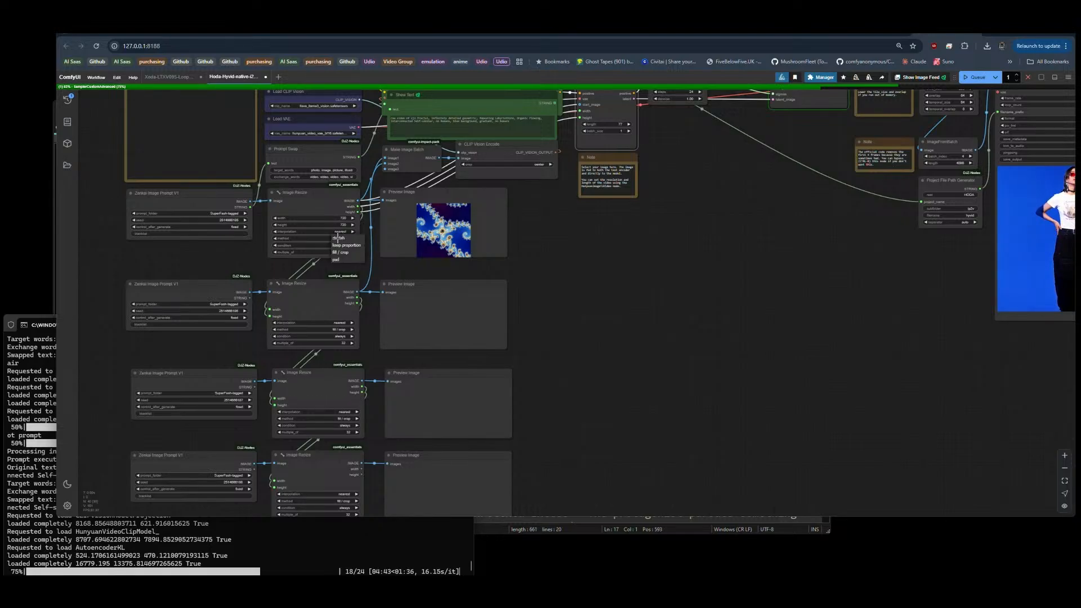
click(339, 242)
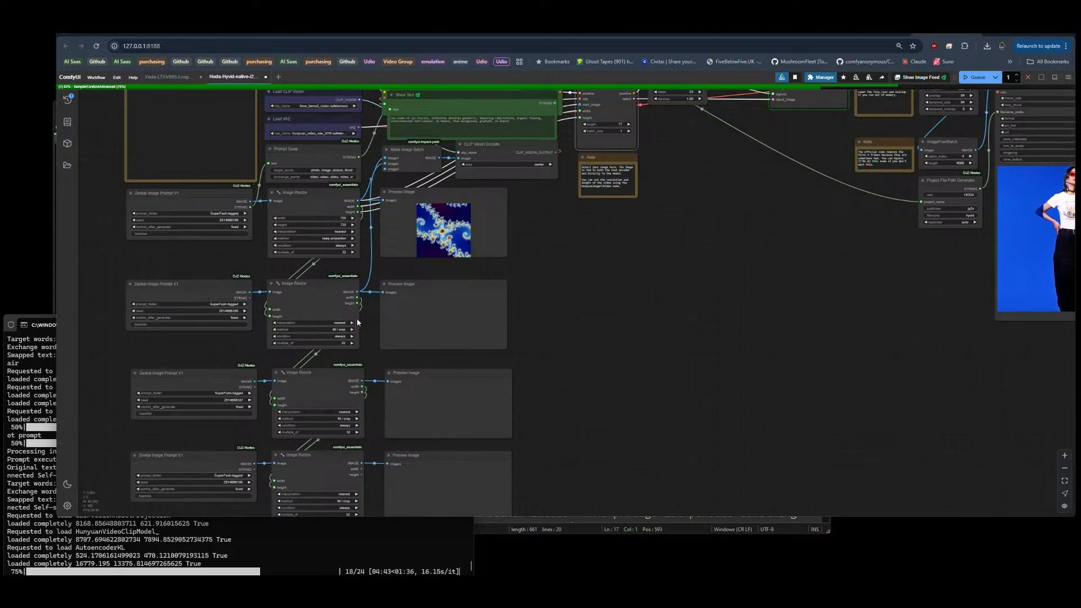
click(338, 237)
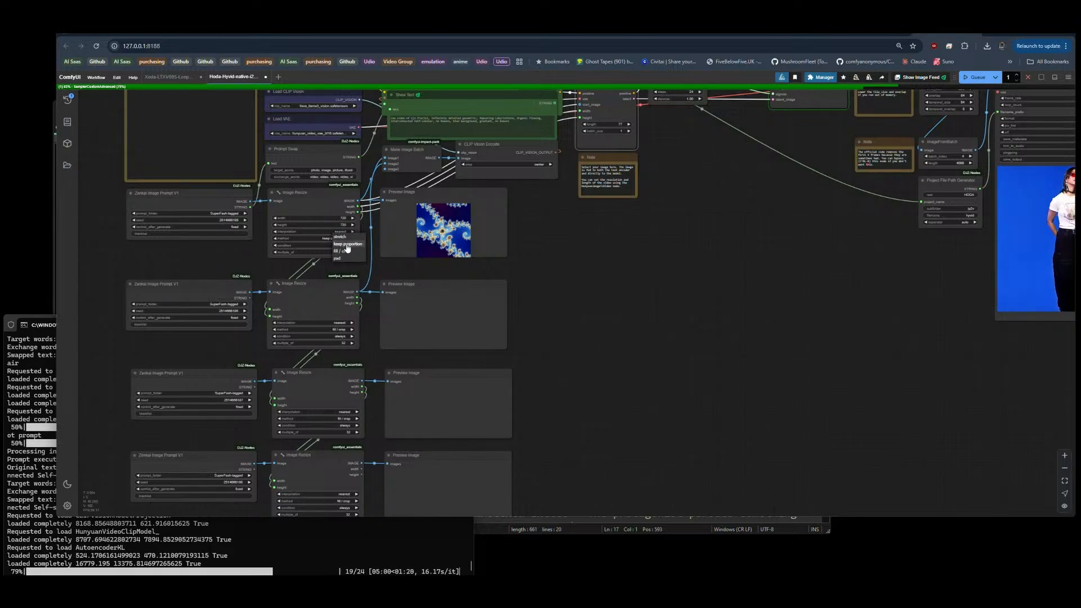
click(342, 254)
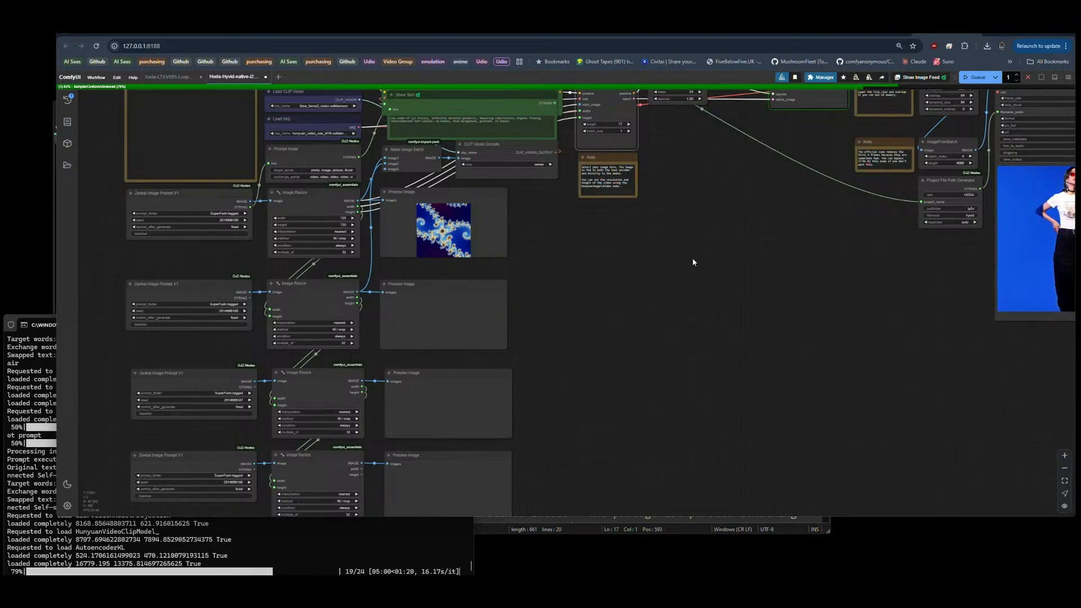
Step: Examine the previous video result in Video Combine and the fractal source image in the first Preview Image node
drag(738, 243, 782, 225)
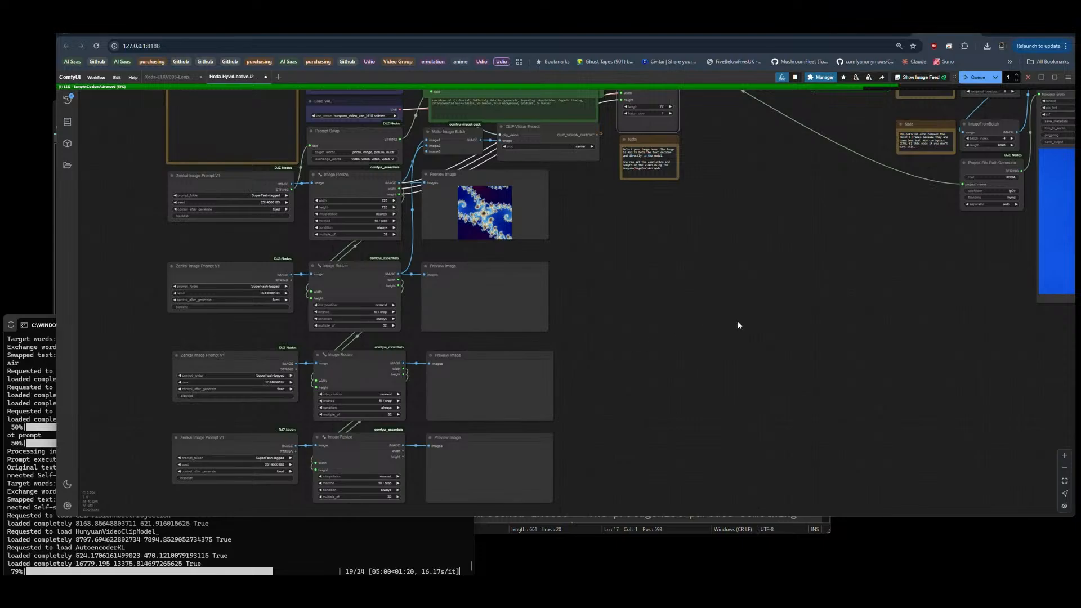
drag(739, 325, 305, 358)
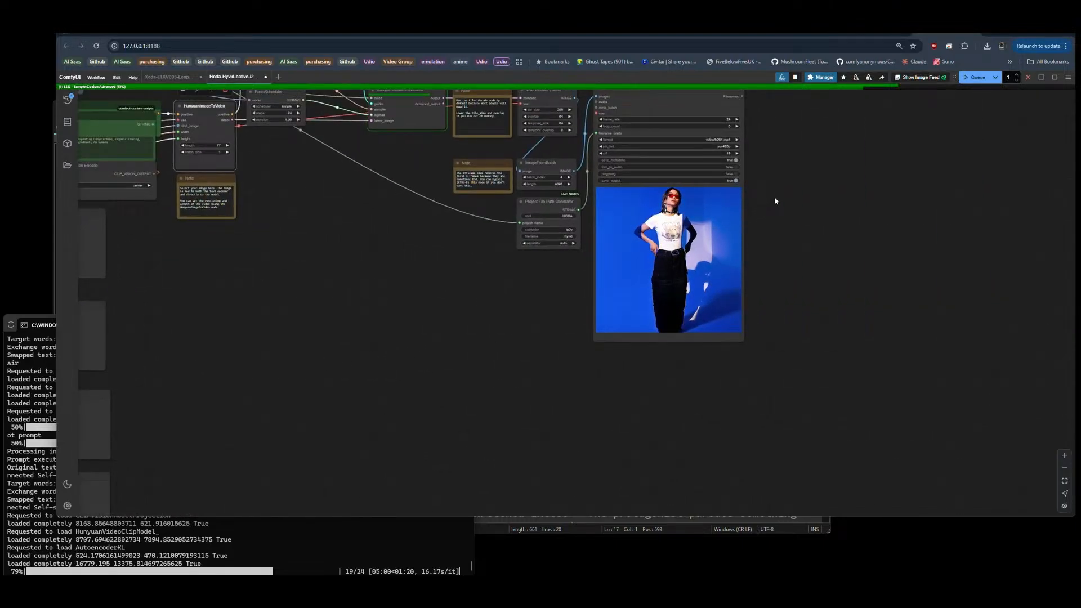
scroll(775, 197, up, 6)
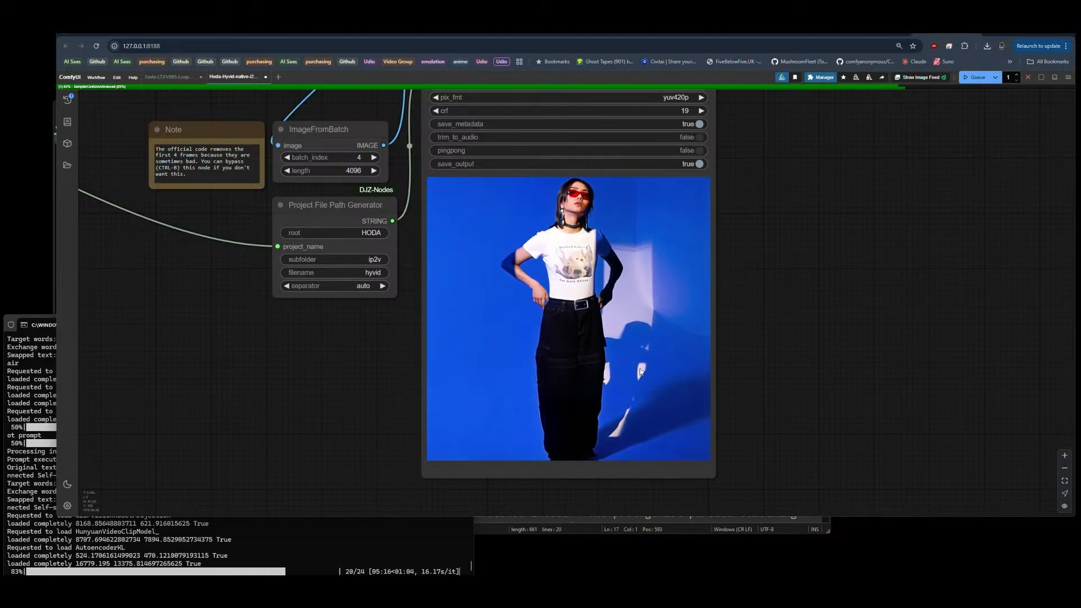
scroll(803, 394, down, 1)
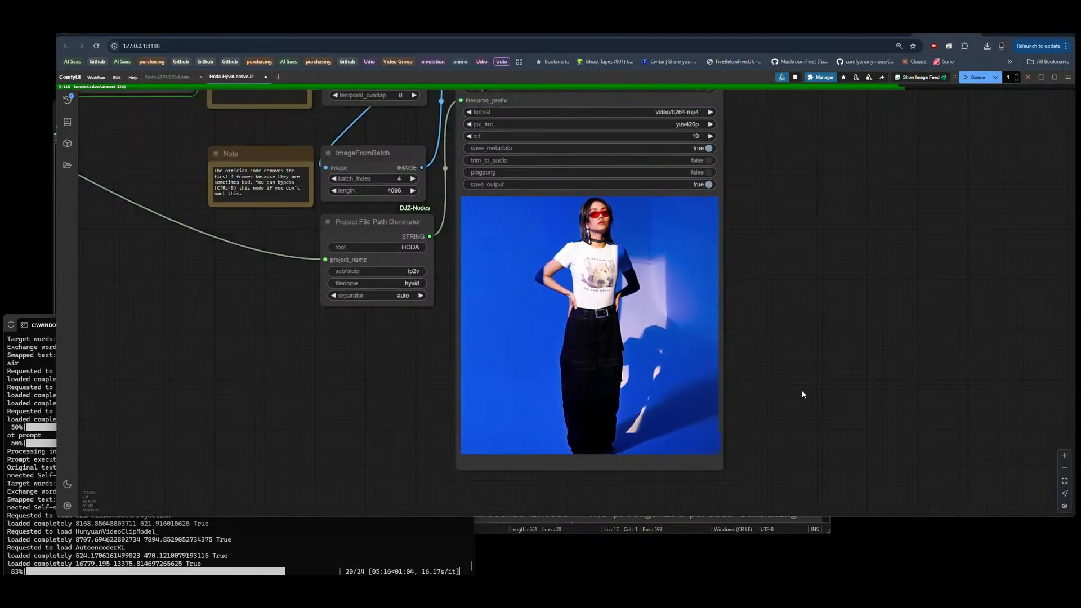
scroll(802, 390, down, 7)
drag(361, 406, 610, 383)
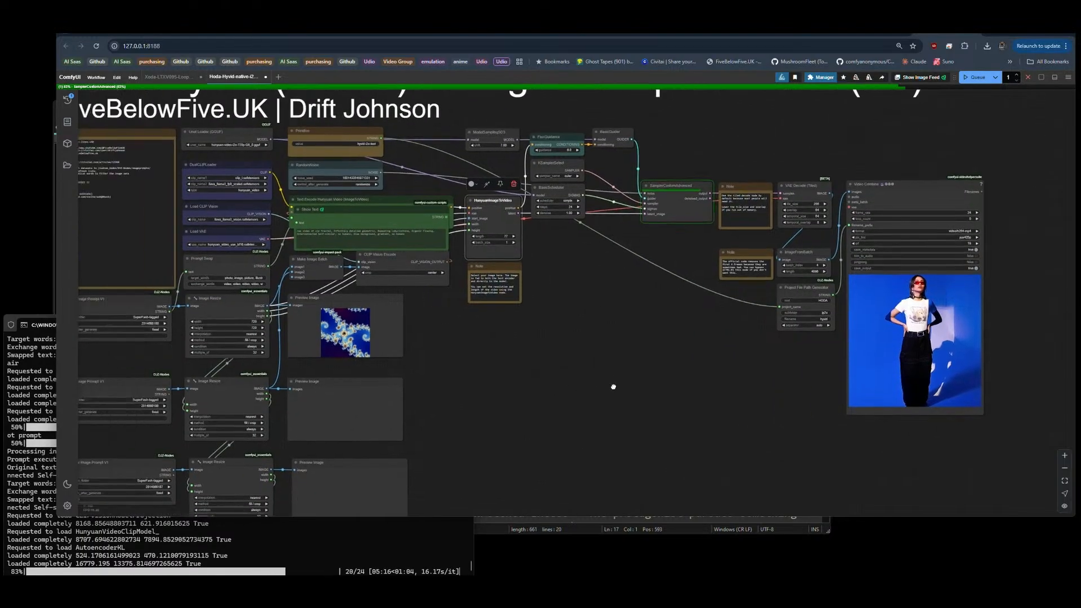
drag(501, 422, 658, 346)
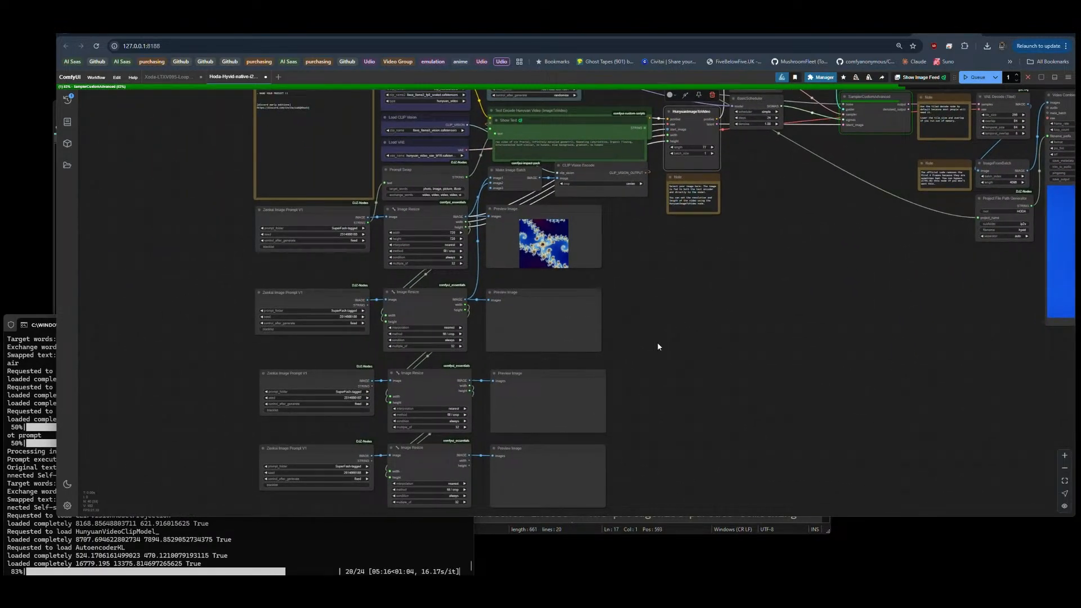
scroll(561, 237, up, 12)
scroll(527, 223, up, 10)
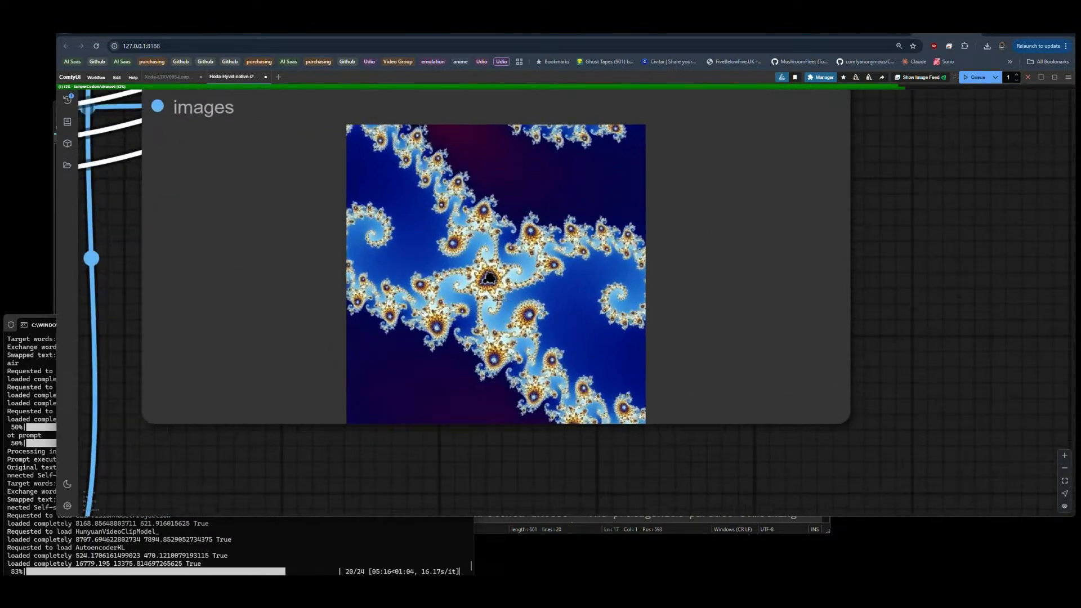
scroll(300, 270, down, 20)
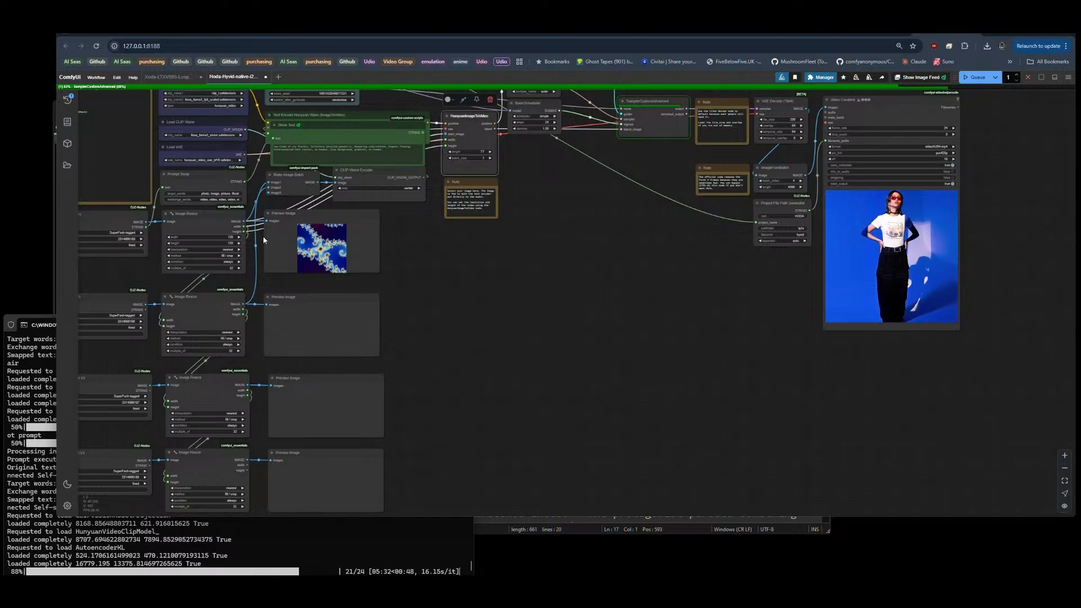
Step: Examine the ImageFromBatch node and its note on removing the first frames, along with the sampling nodes feeding it
drag(596, 252, 431, 358)
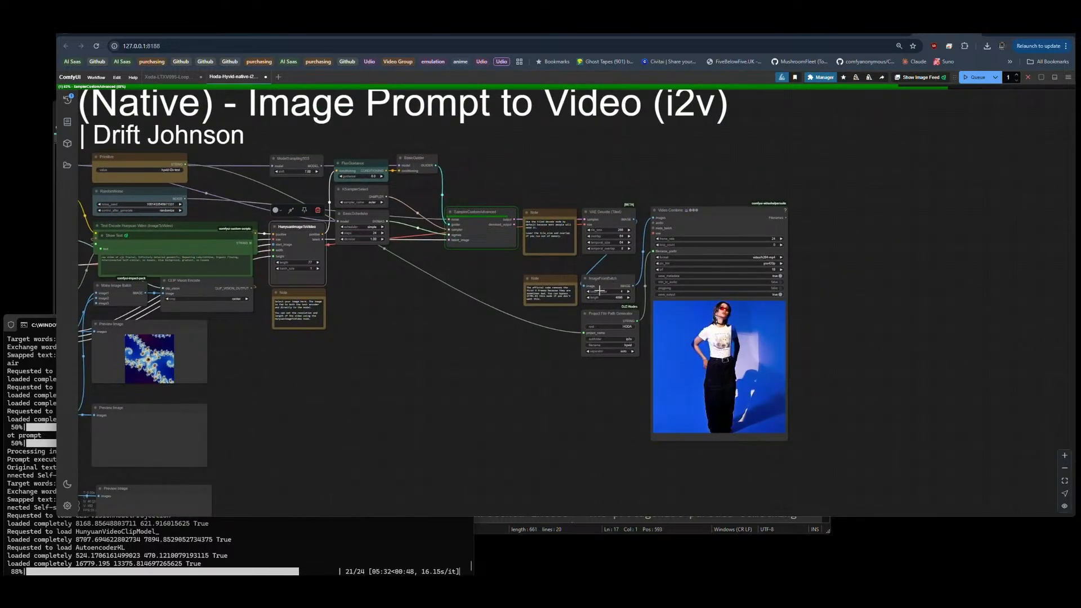
scroll(598, 290, up, 5)
scroll(653, 281, up, 3)
click(623, 277)
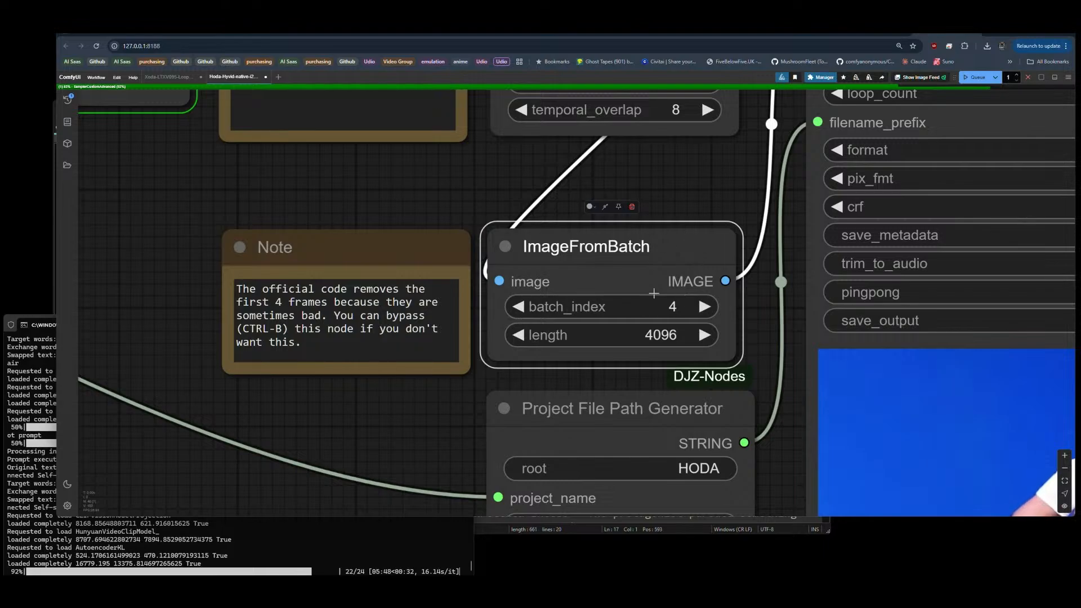
scroll(630, 183, down, 6)
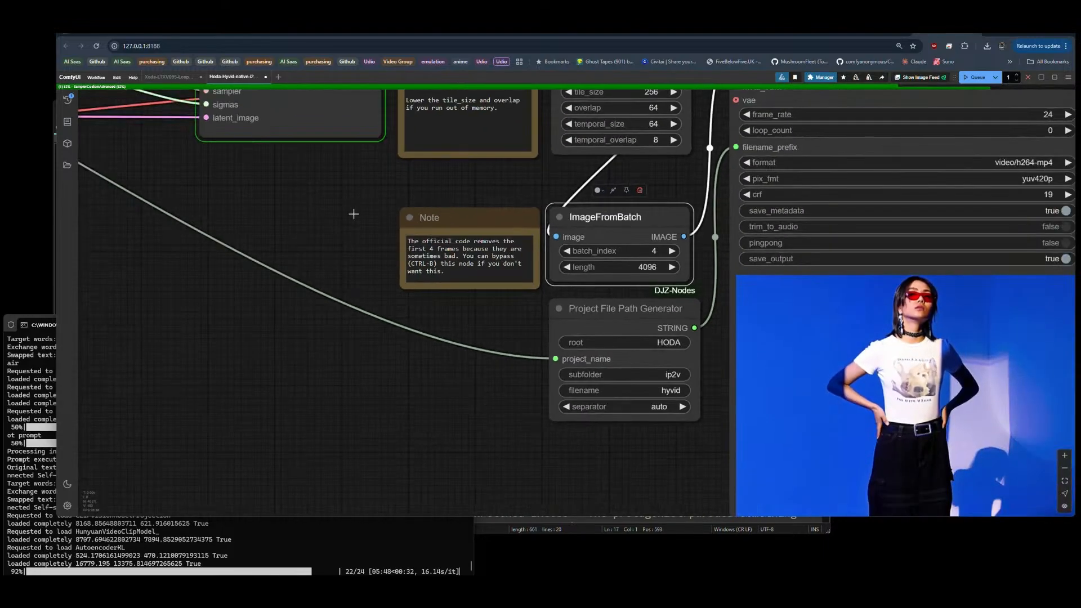
drag(352, 212, 758, 353)
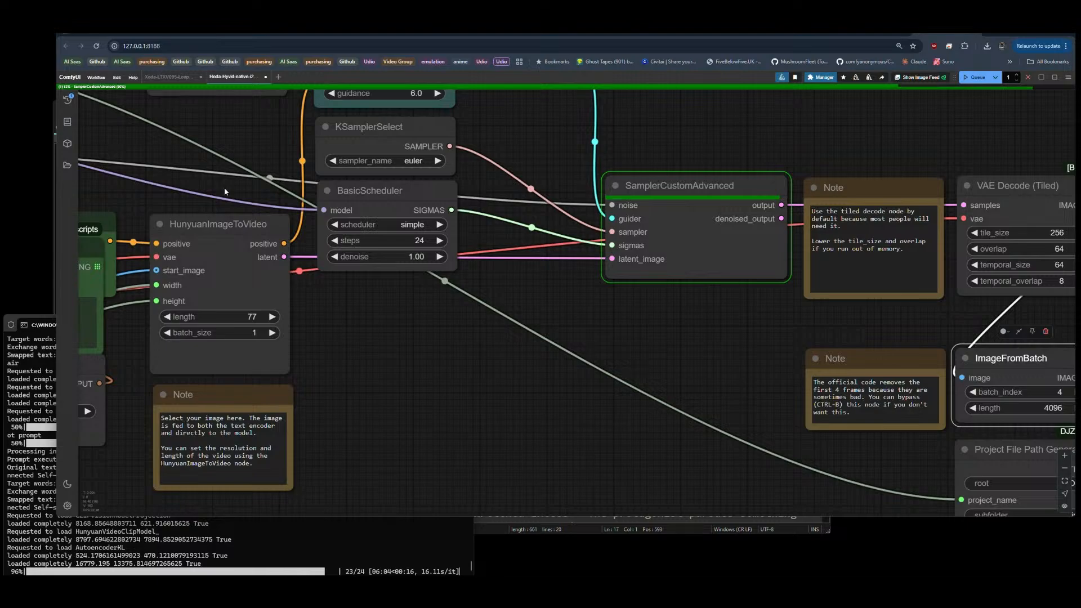
scroll(505, 247, down, 10)
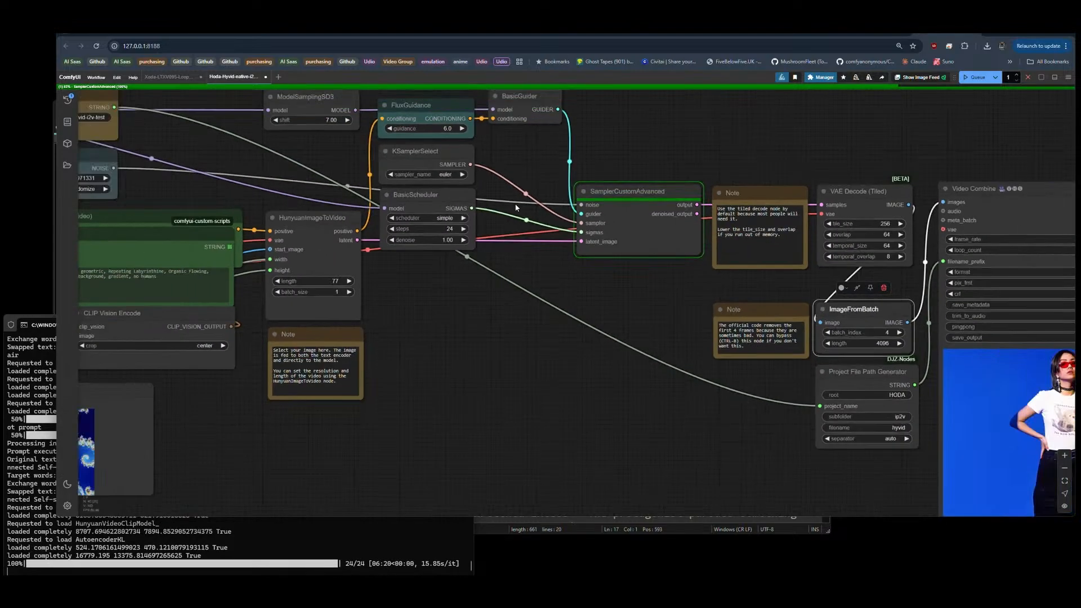
Step: Connect the third and fourth Image Resize image outputs to the next free Make Image Batch inputs, and queue the workflow
drag(419, 385, 556, 343)
drag(376, 390, 396, 227)
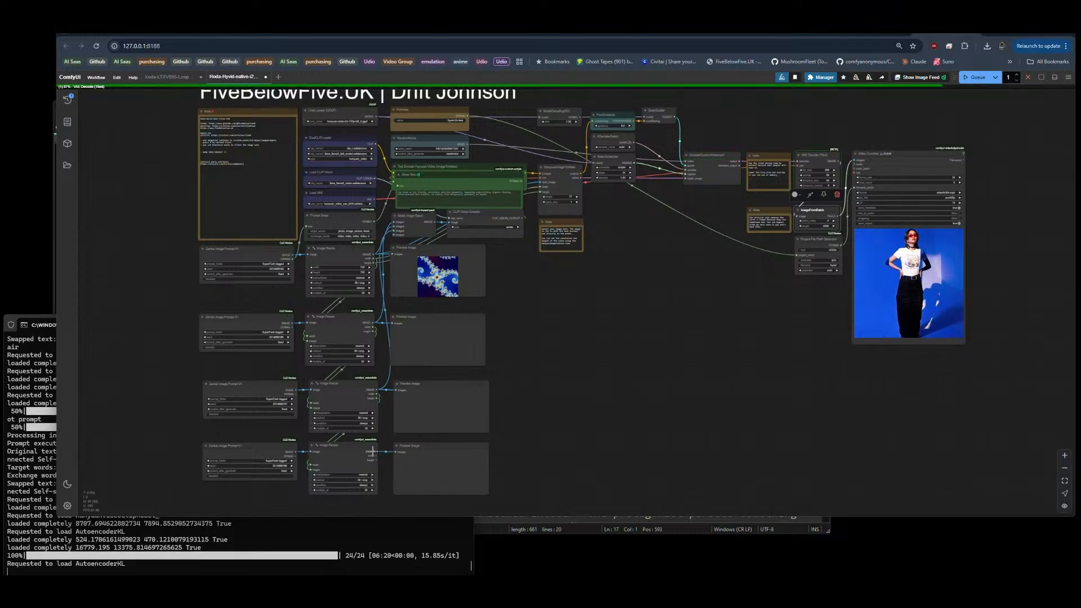
drag(372, 450, 395, 236)
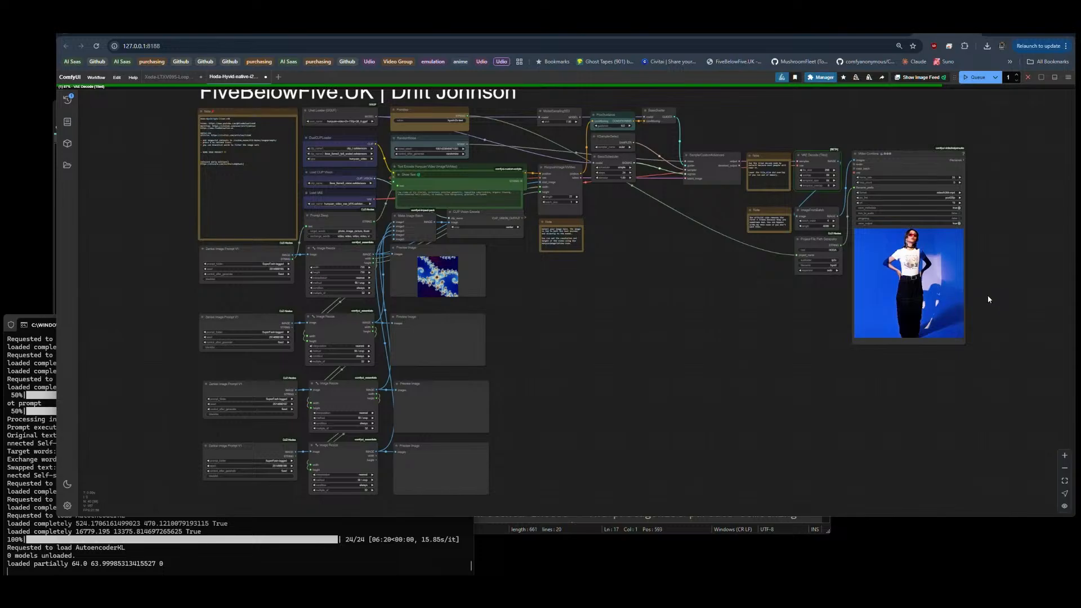
click(980, 79)
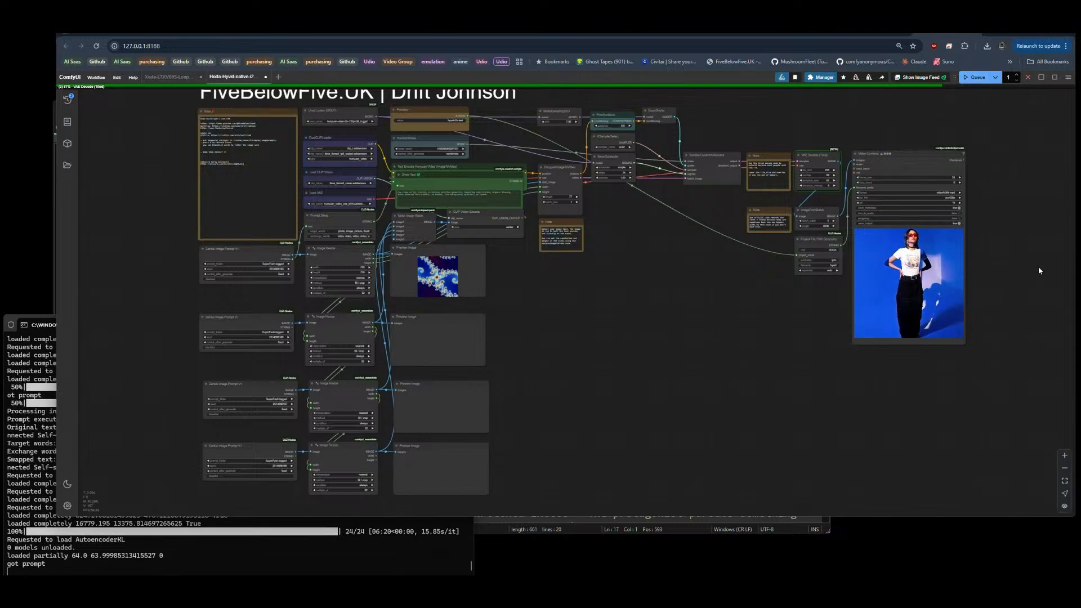
Step: Set the HunyuanImageToVideo length to 53 and queue another run
scroll(1038, 265, up, 7)
scroll(1038, 266, down, 5)
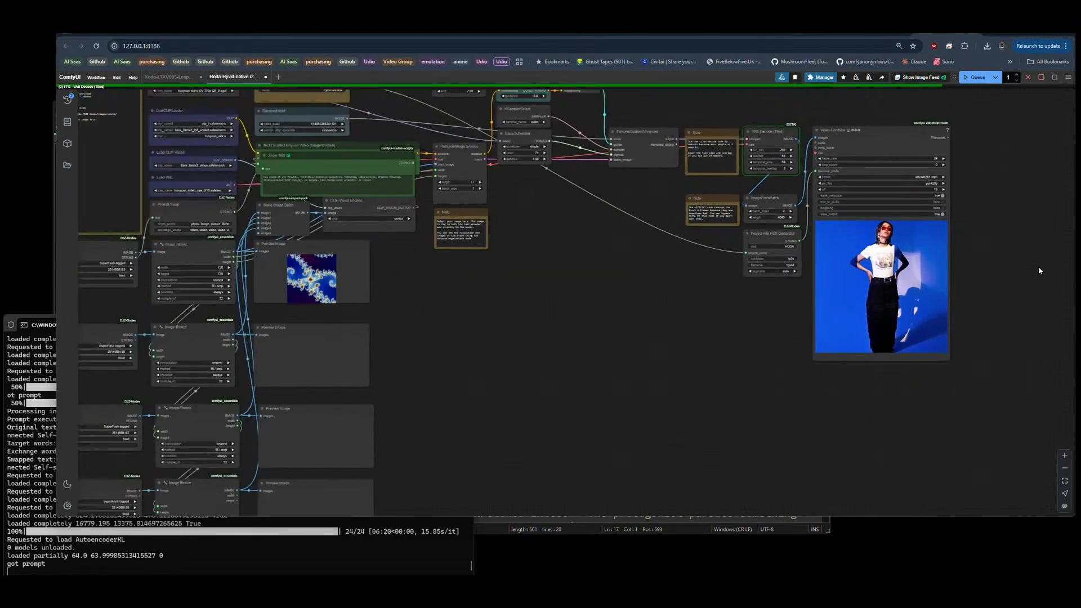
click(472, 182)
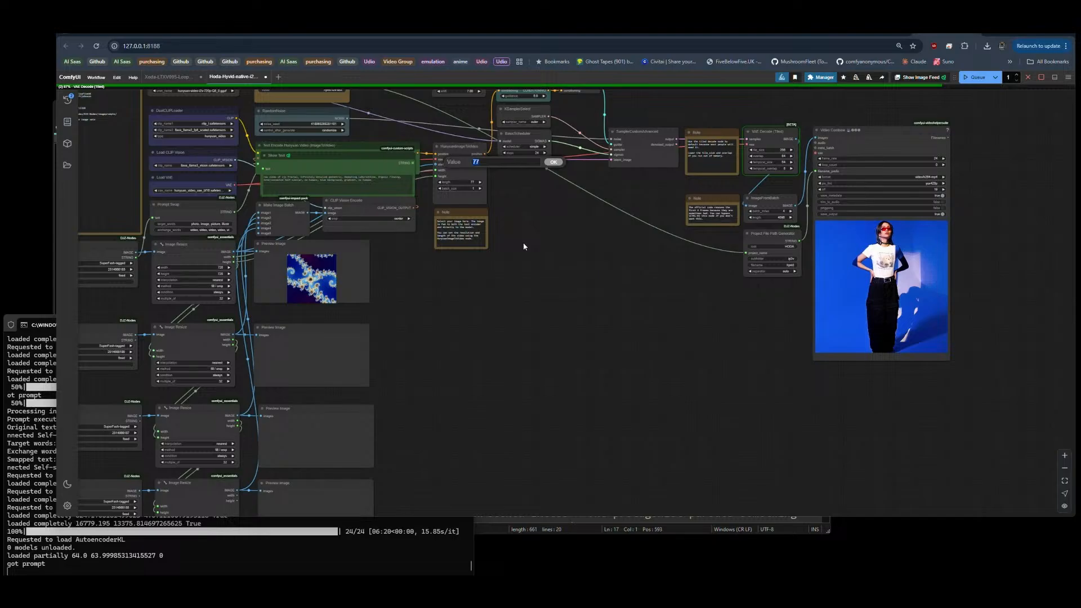
text(33)
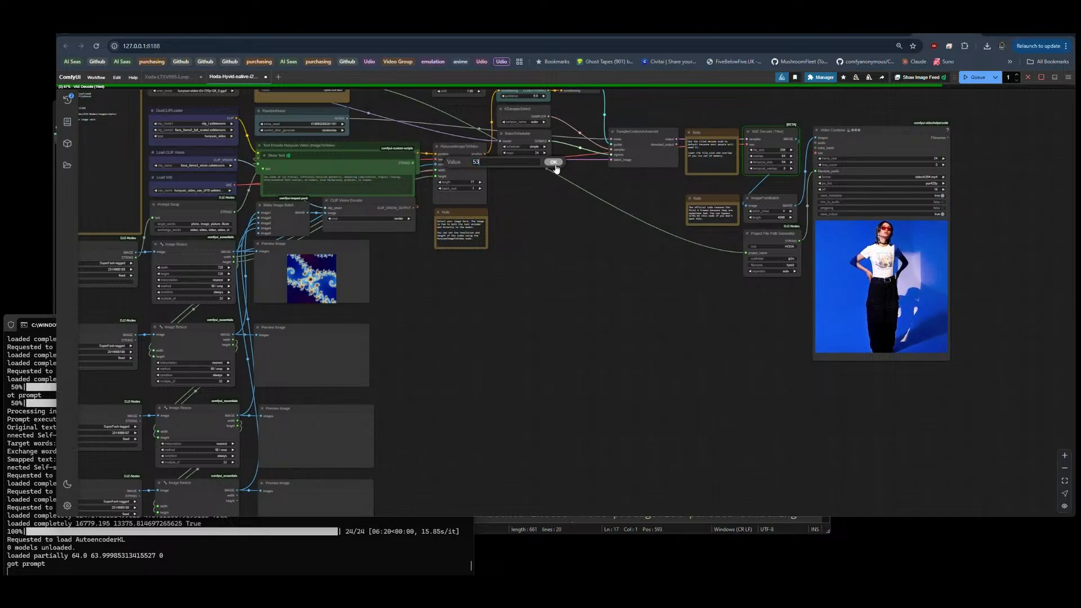
click(554, 163)
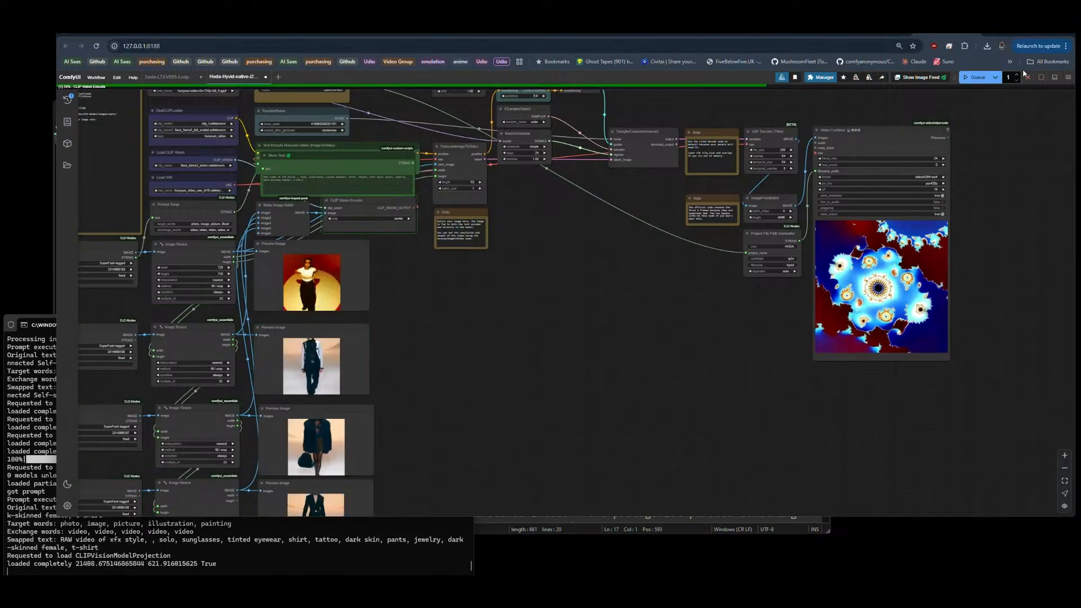
click(979, 79)
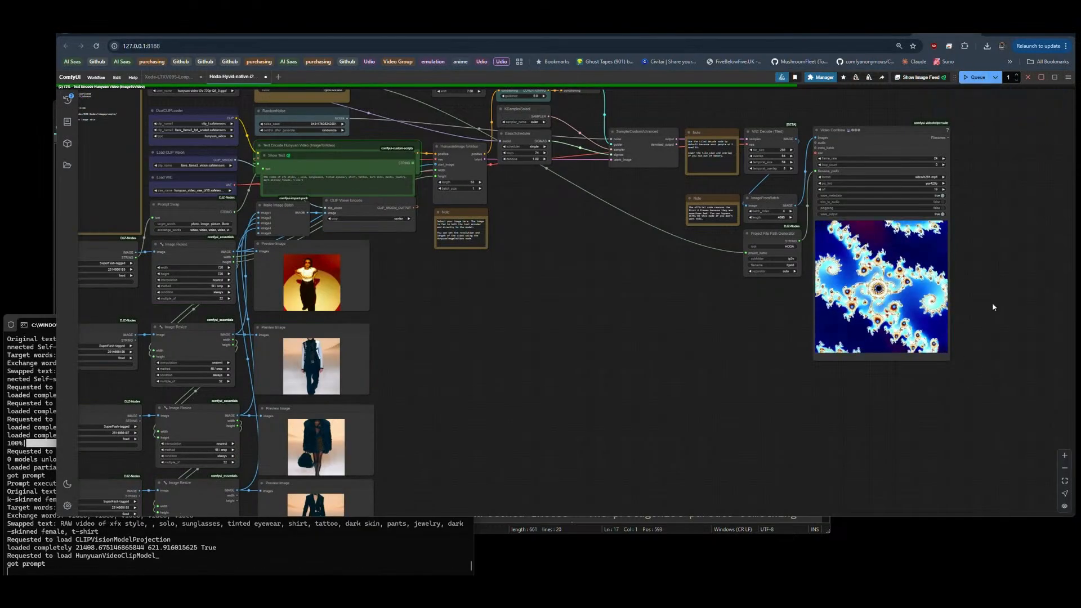
Step: Examine the four Preview Image nodes from the first row to the last to compare the batched prompt images
scroll(1015, 288, up, 10)
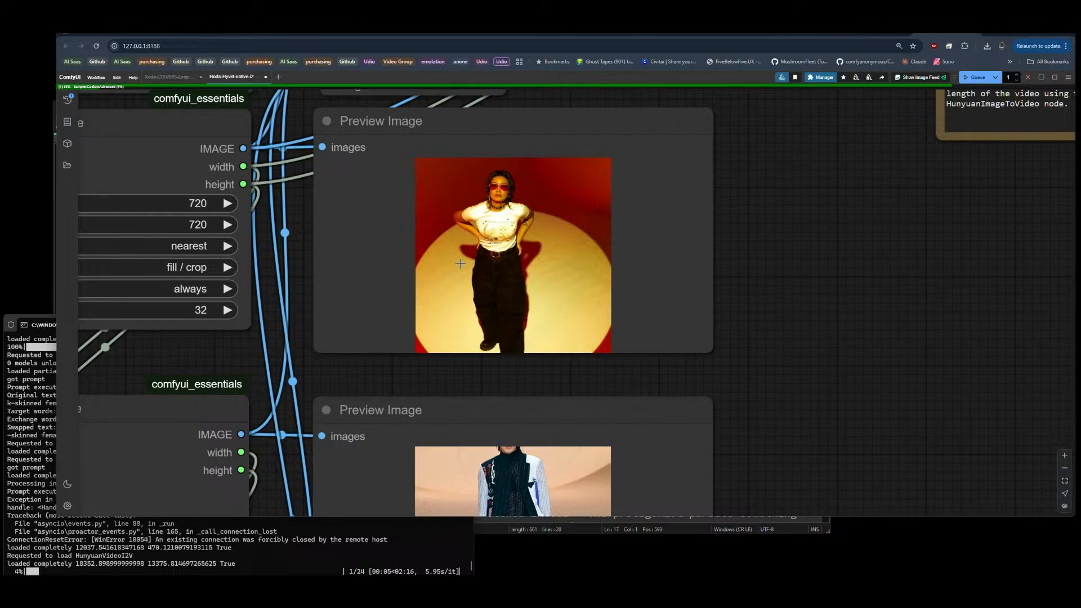
scroll(687, 248, down, 3)
drag(801, 466, 799, 300)
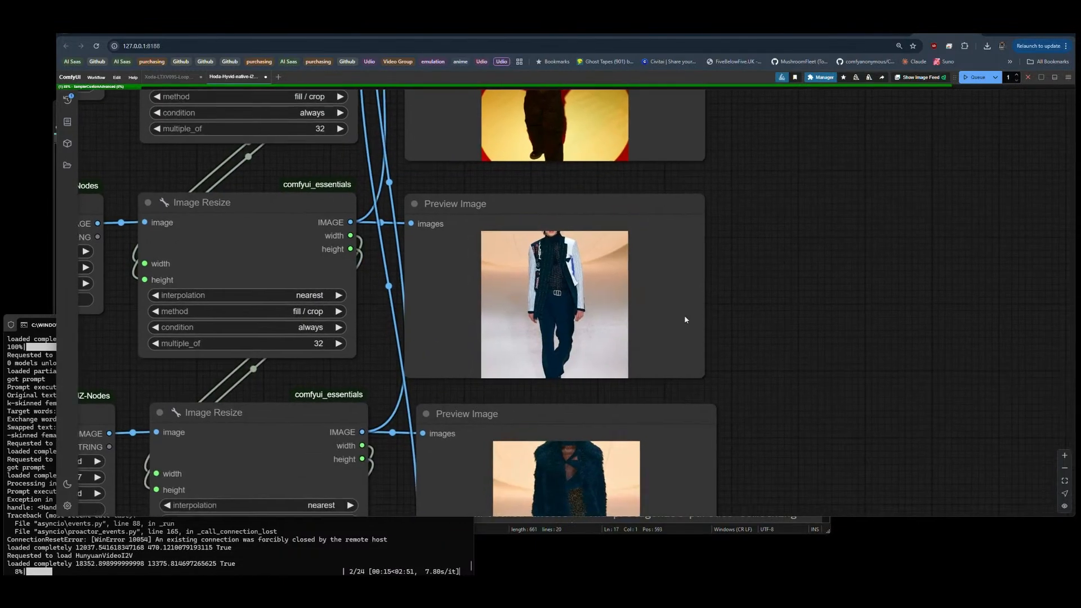
scroll(546, 303, up, 6)
scroll(547, 303, down, 6)
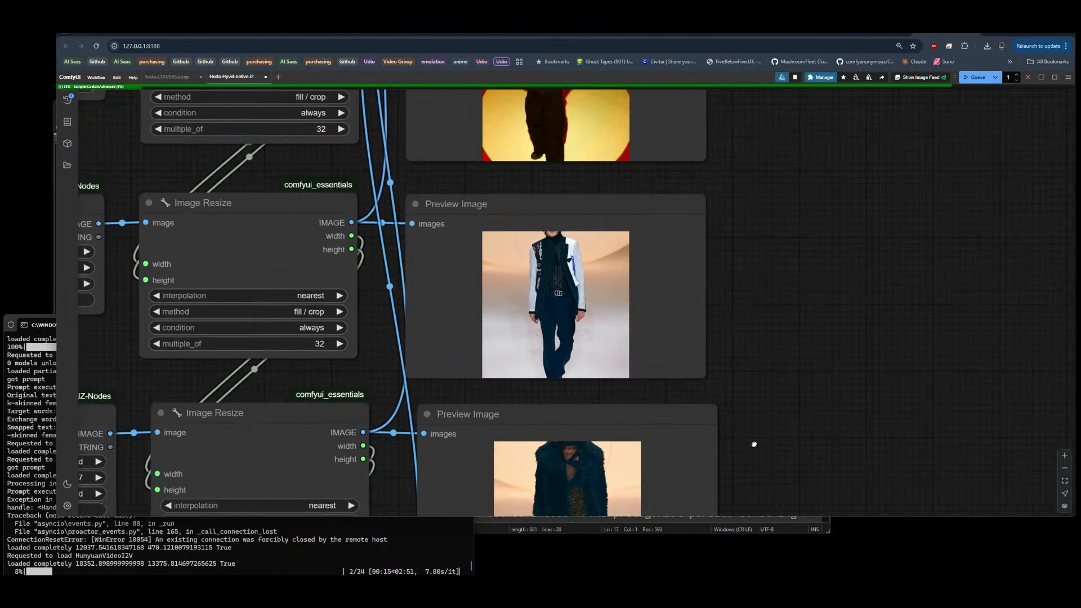
drag(756, 444, 756, 262)
scroll(544, 319, up, 7)
scroll(560, 321, down, 10)
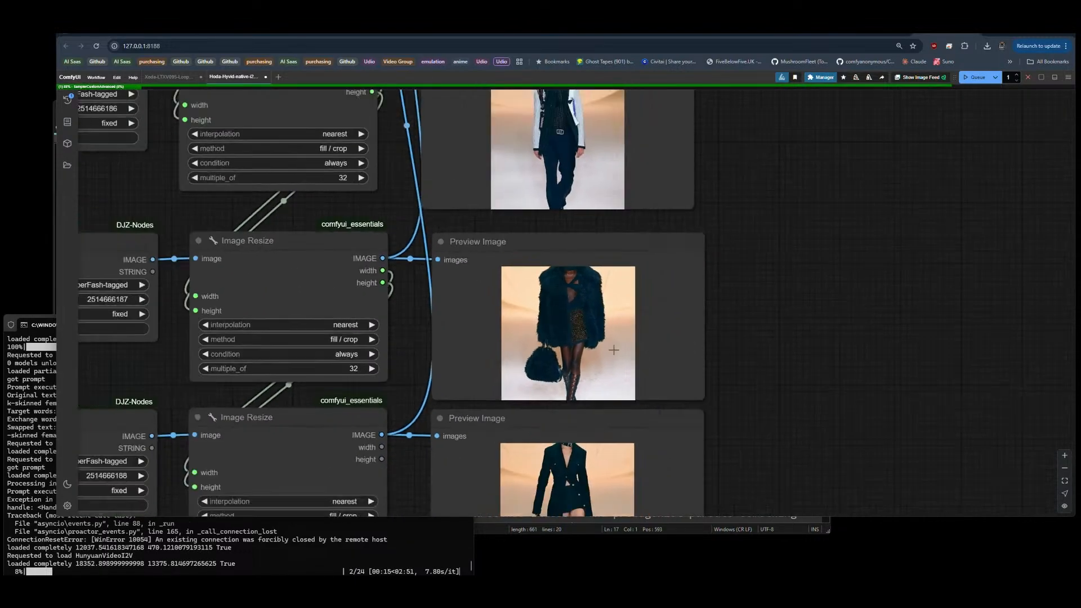
drag(797, 395, 726, 313)
scroll(563, 334, up, 7)
scroll(571, 337, down, 10)
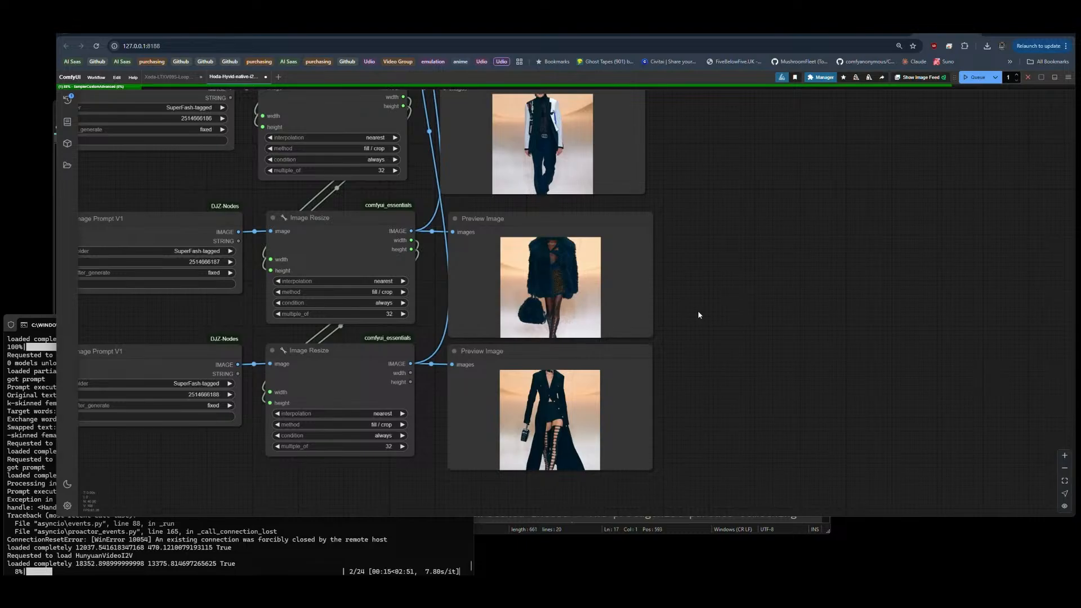
drag(718, 180, 714, 340)
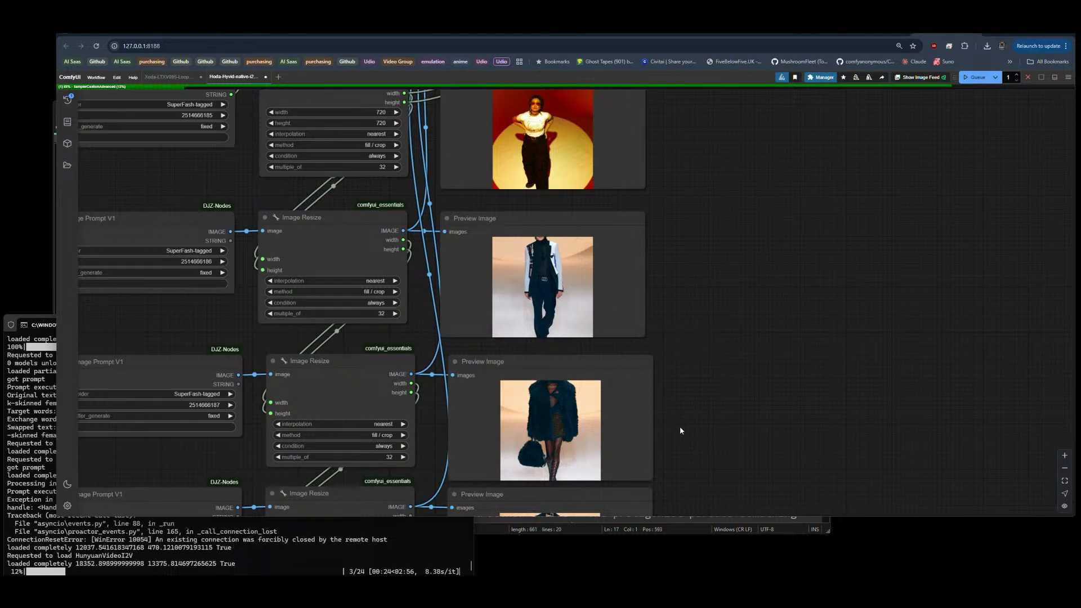
drag(680, 431, 690, 285)
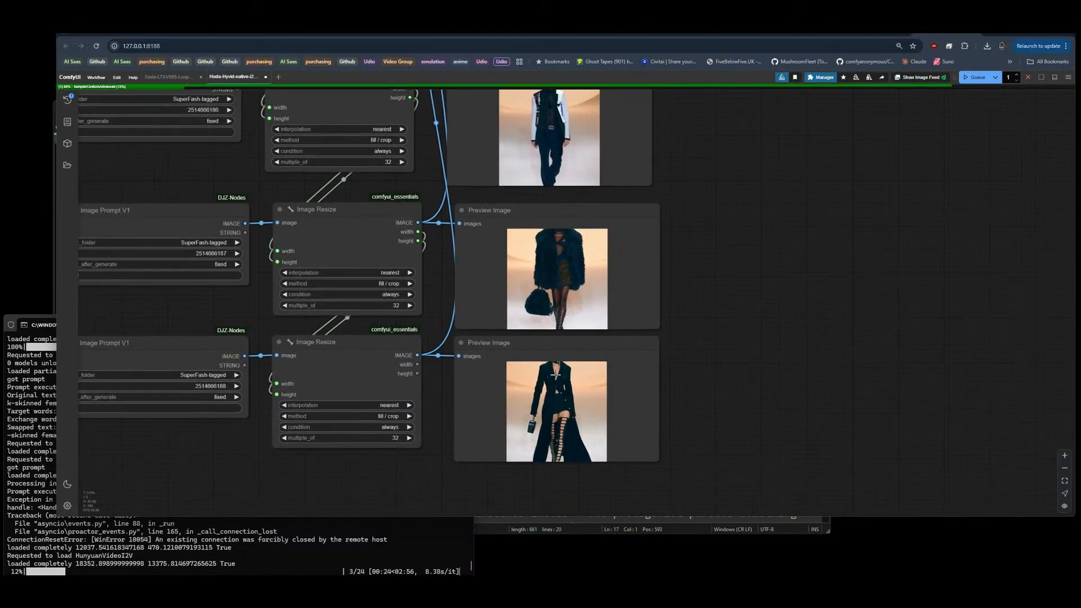
scroll(512, 504, down, 5)
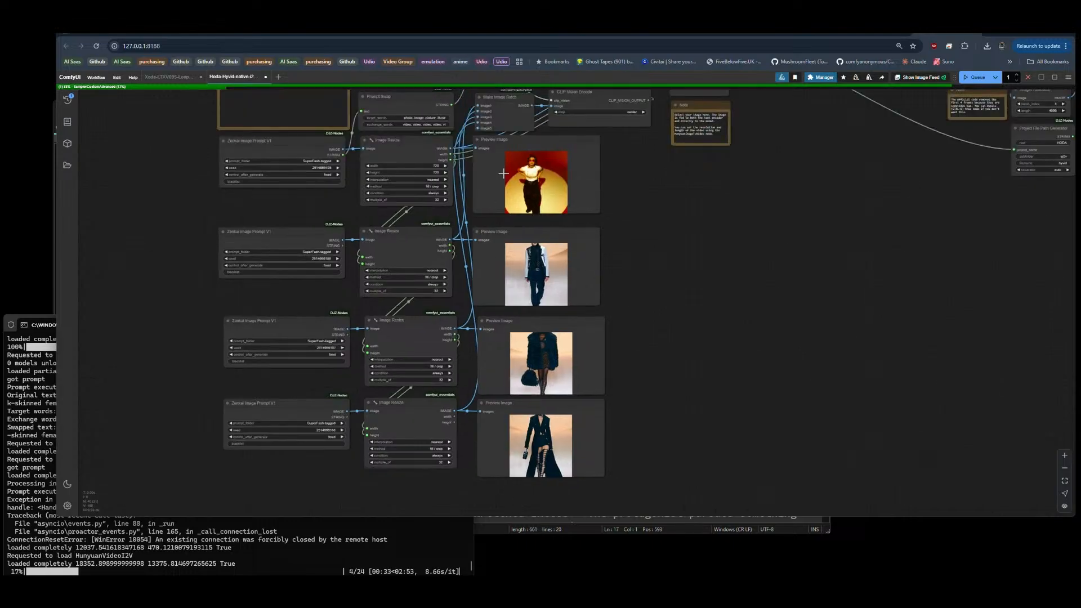
Step: Set the prompt folder of the first and second Zenkai Image Prompt nodes to genesis2
drag(620, 257, 353, 461)
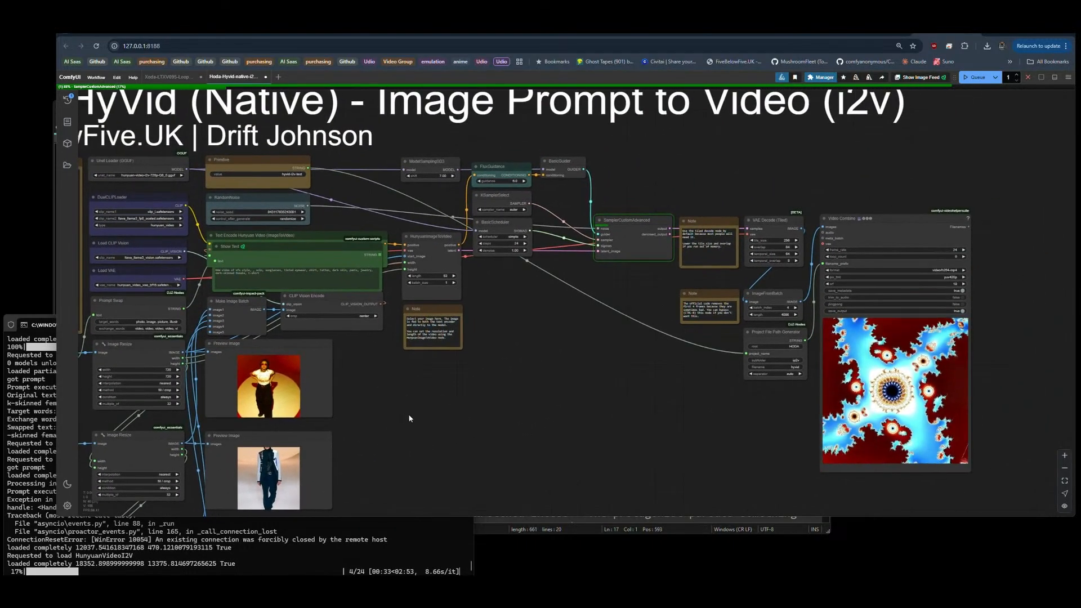
drag(420, 411, 697, 399)
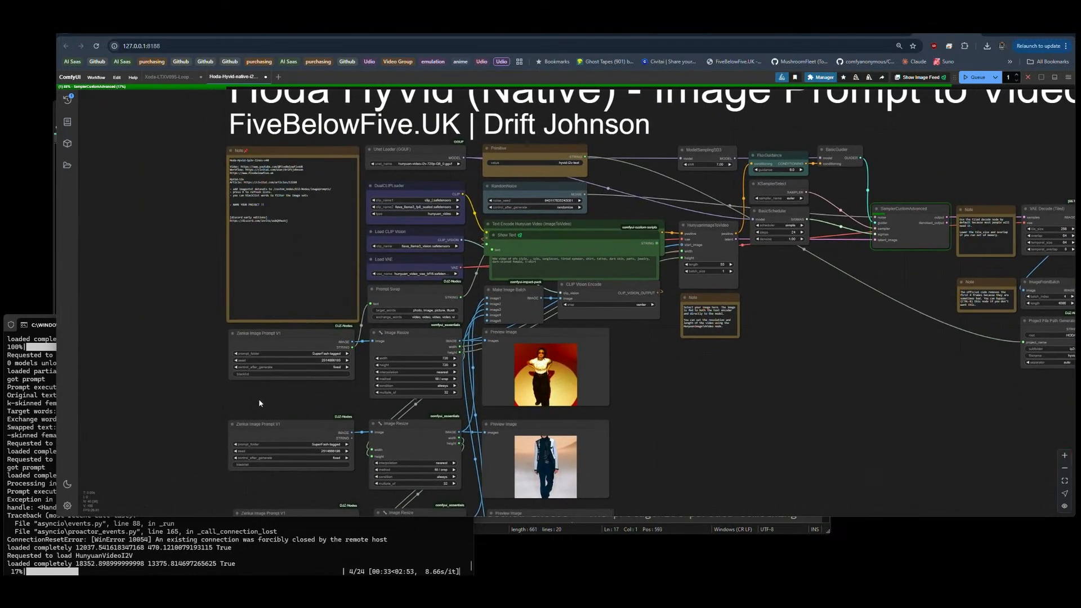
drag(167, 397, 209, 353)
scroll(232, 374, up, 5)
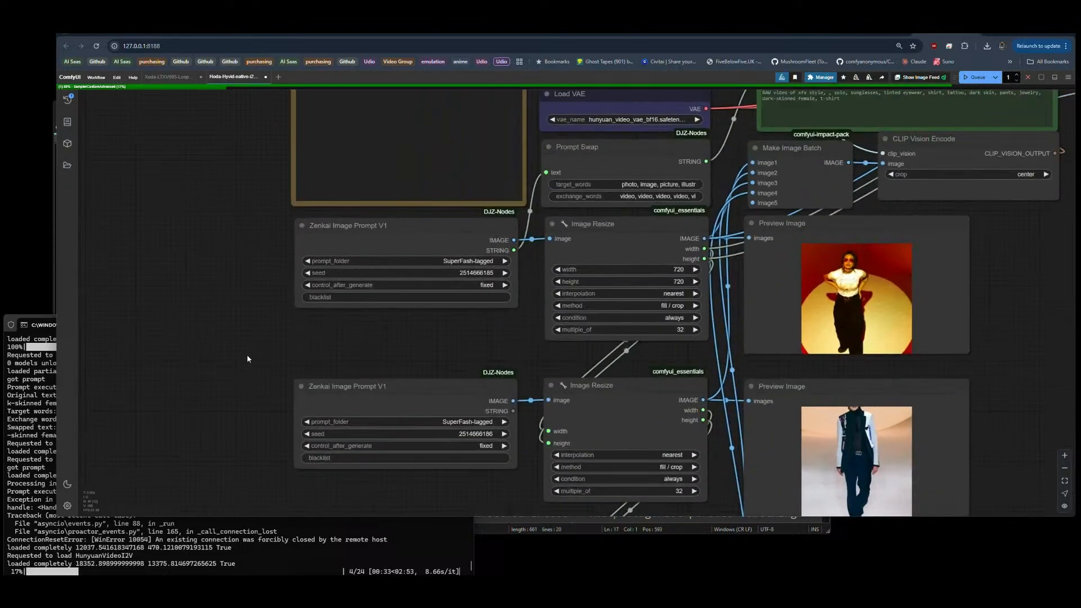
click(470, 260)
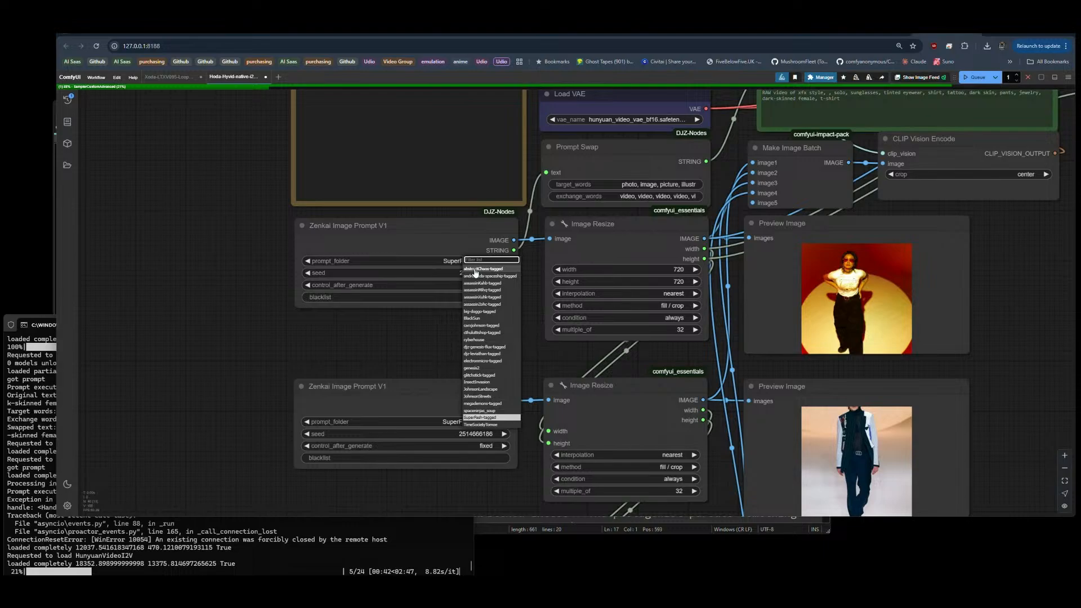
click(476, 374)
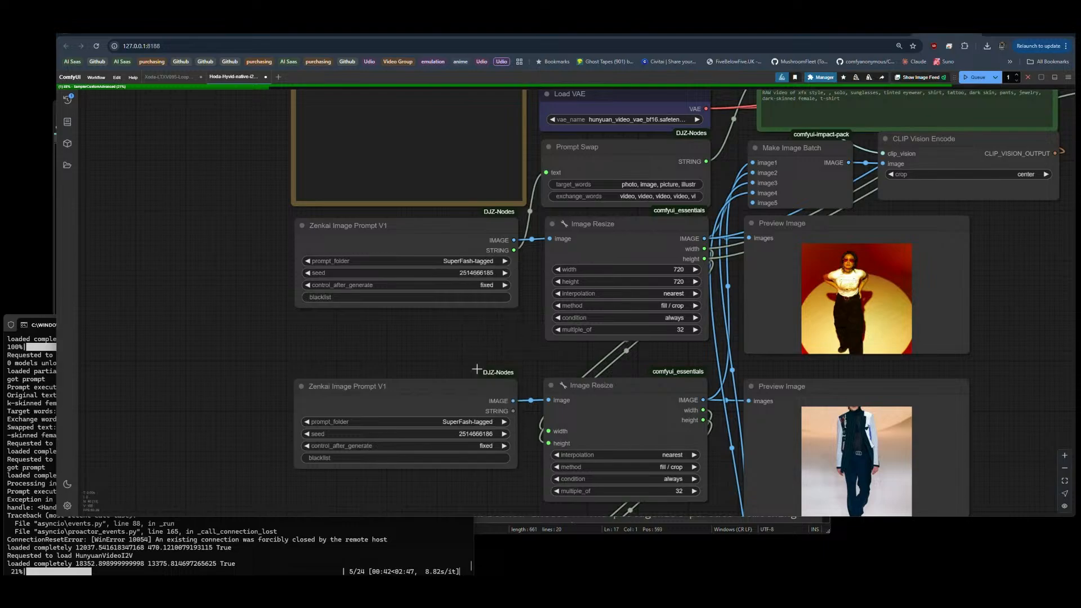
click(459, 422)
click(468, 461)
Step: Set the prompt folder of the third and fourth Zenkai Image Prompt nodes to genesis2
scroll(407, 454, down, 5)
click(467, 310)
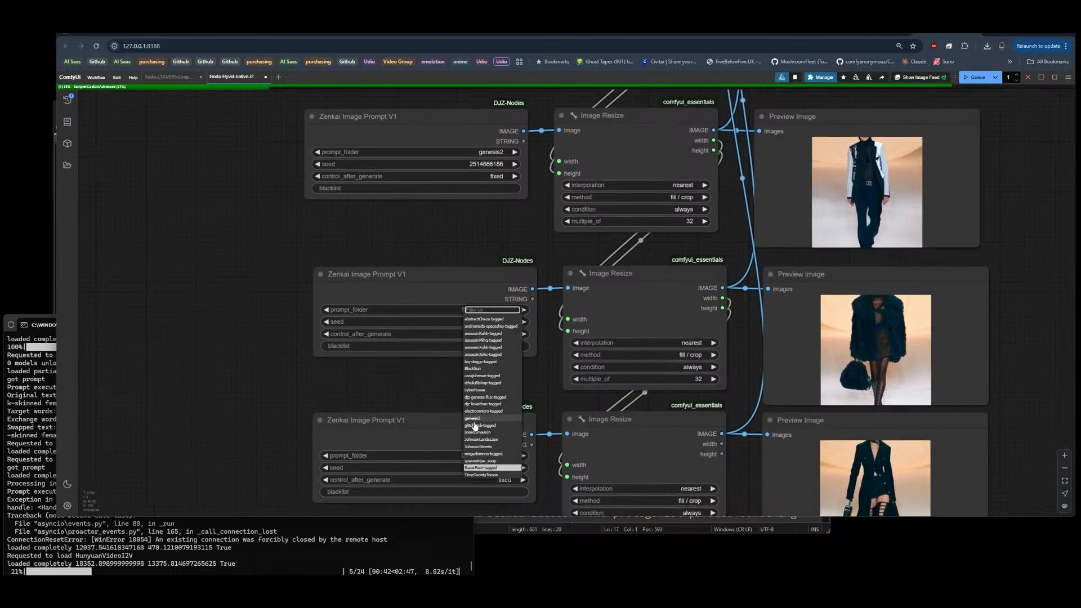
click(480, 467)
scroll(465, 336, down, 2)
click(473, 350)
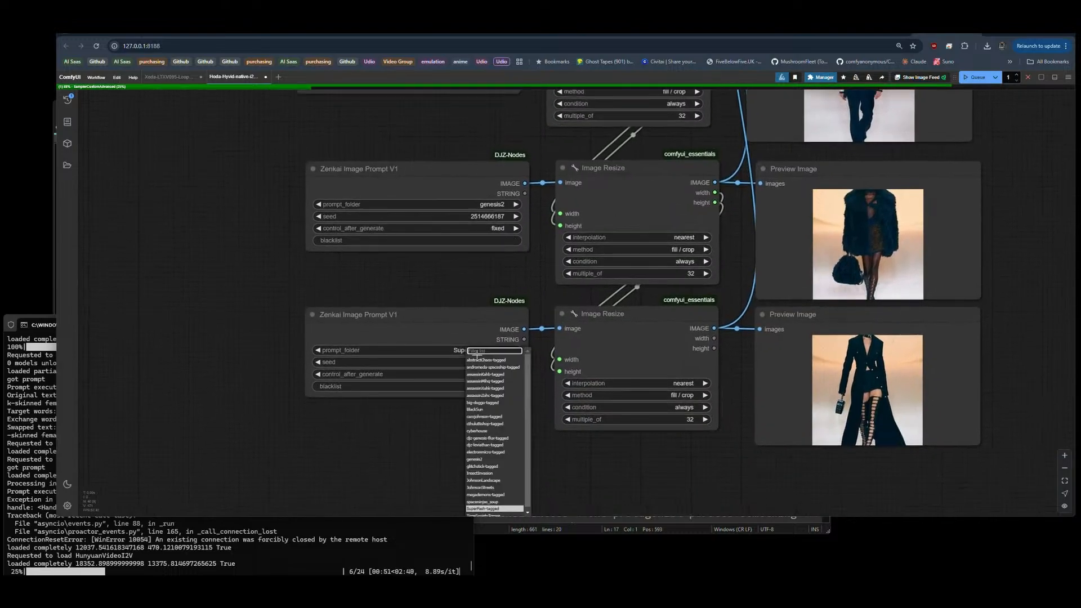
click(476, 459)
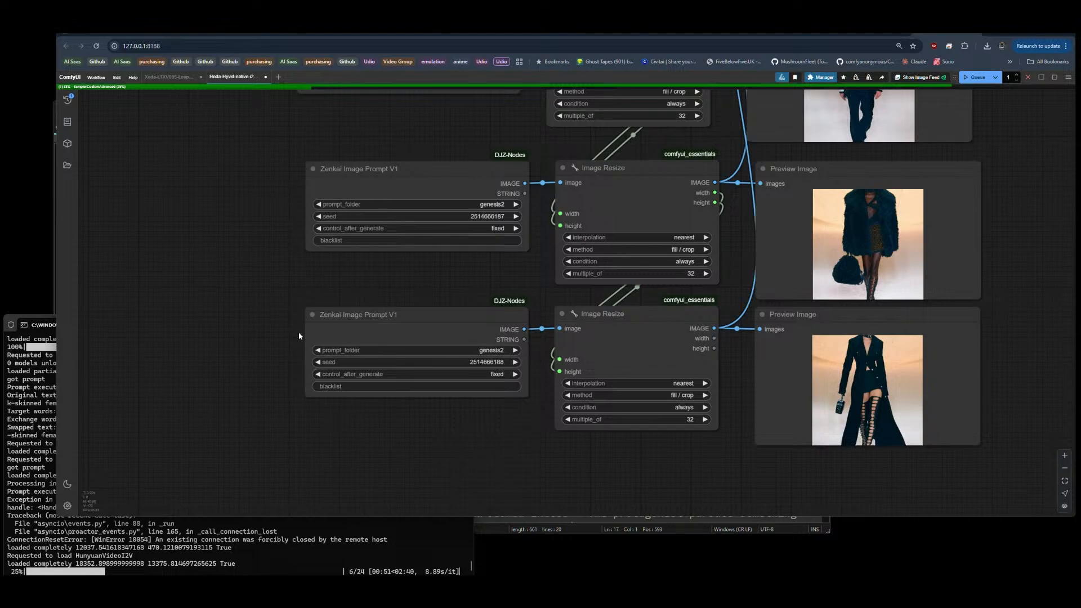
Step: Examine the four image prompt rows, the Video Combine preview and the Project File Path Generator settings across the graph
scroll(254, 284, down, 5)
drag(663, 193, 668, 270)
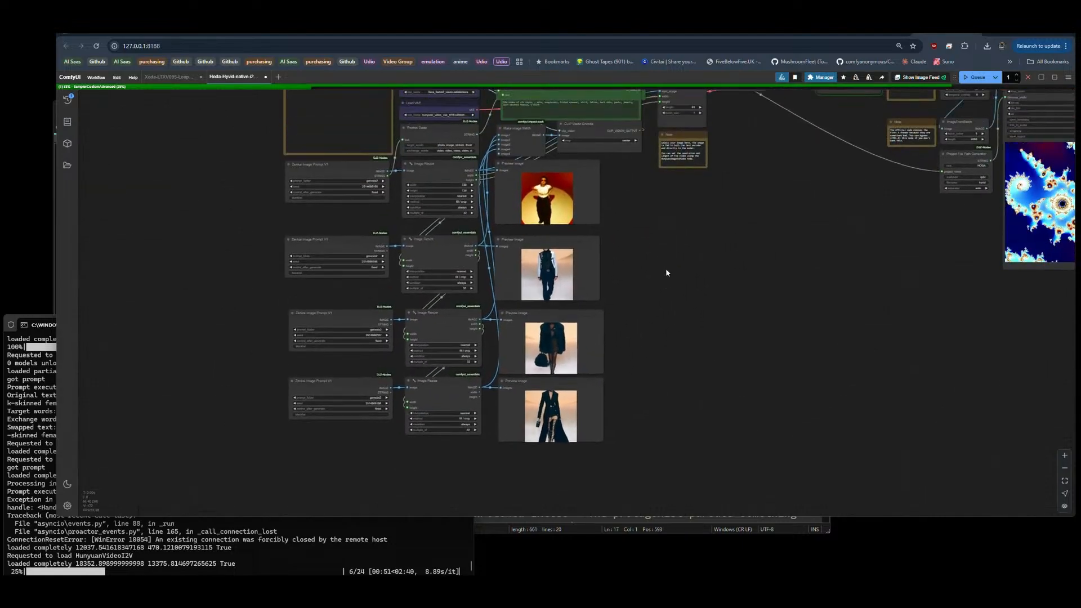
scroll(299, 414, up, 5)
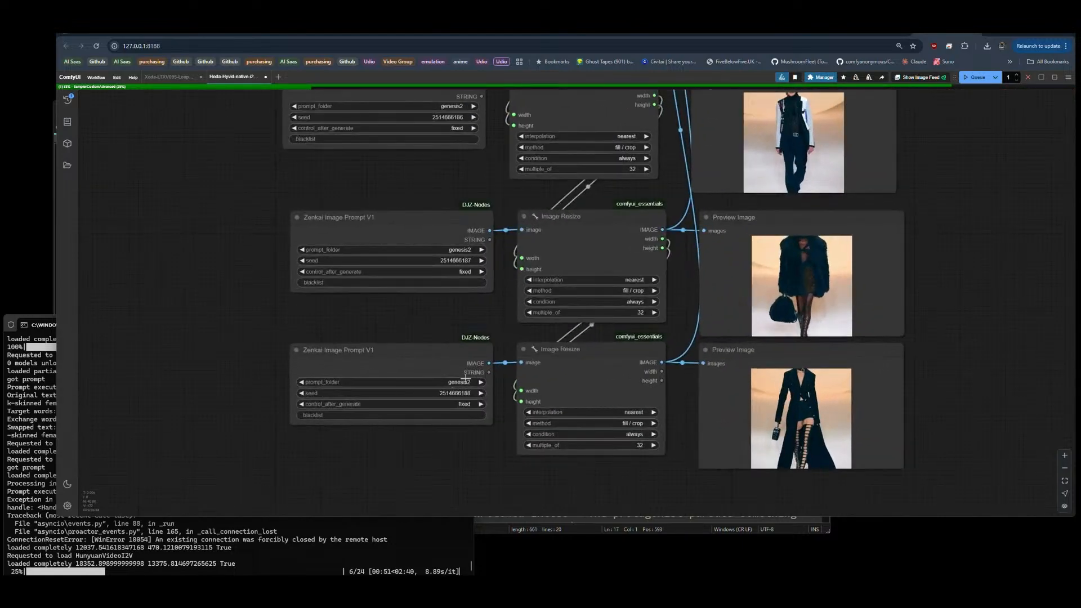
scroll(223, 252, down, 6)
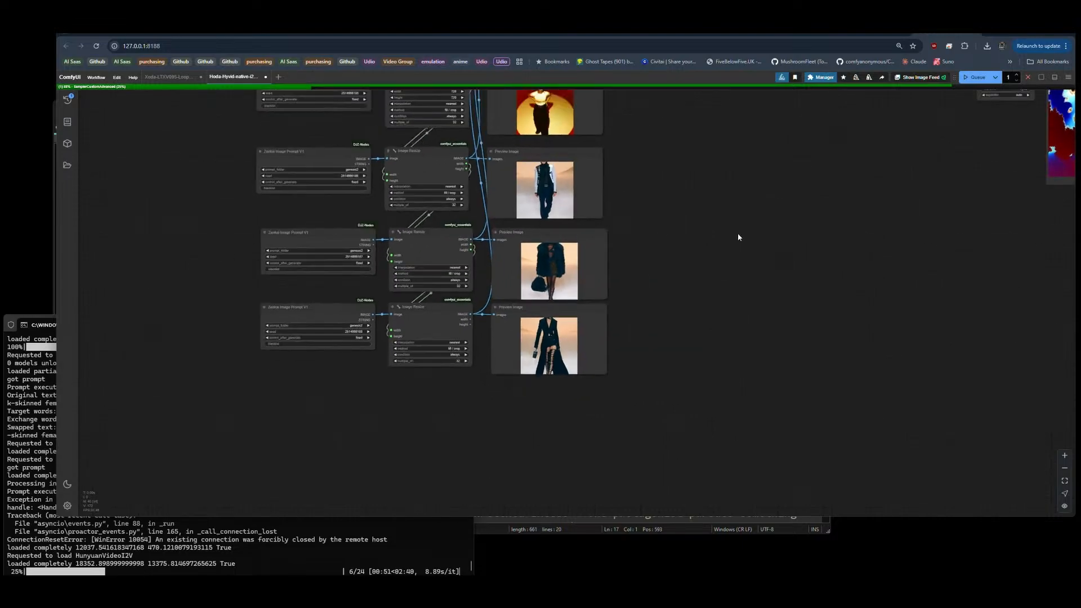
drag(864, 204, 613, 344)
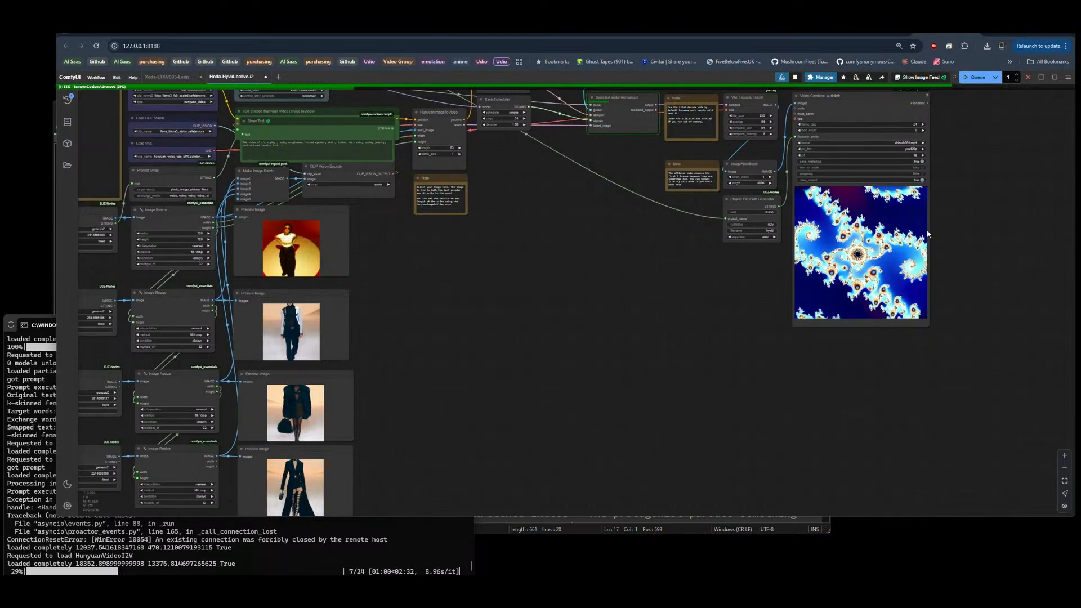
scroll(967, 217, up, 11)
scroll(967, 216, up, 1)
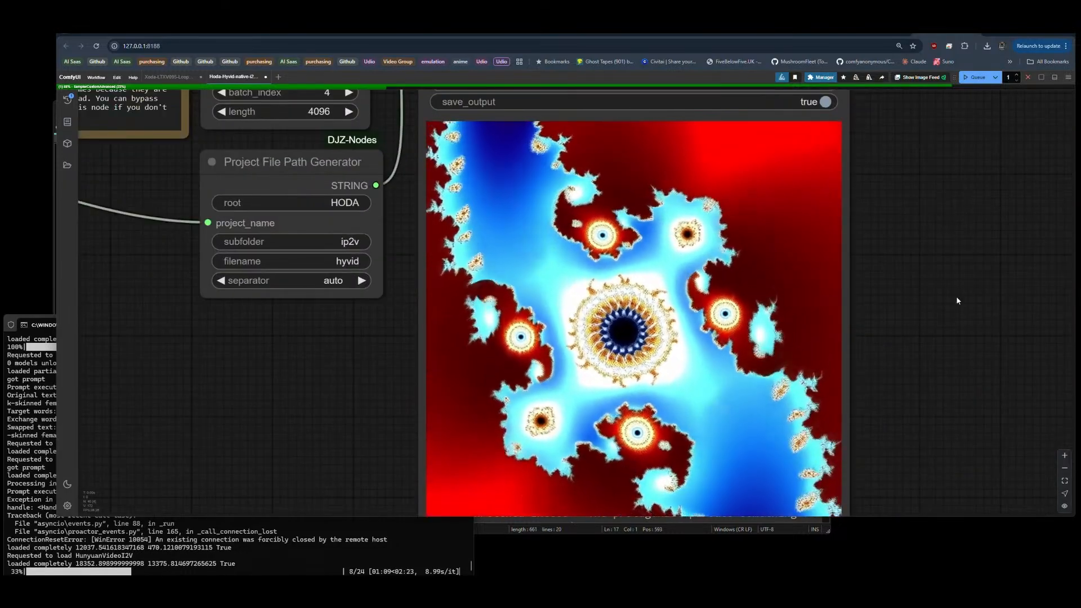
scroll(942, 302, down, 1)
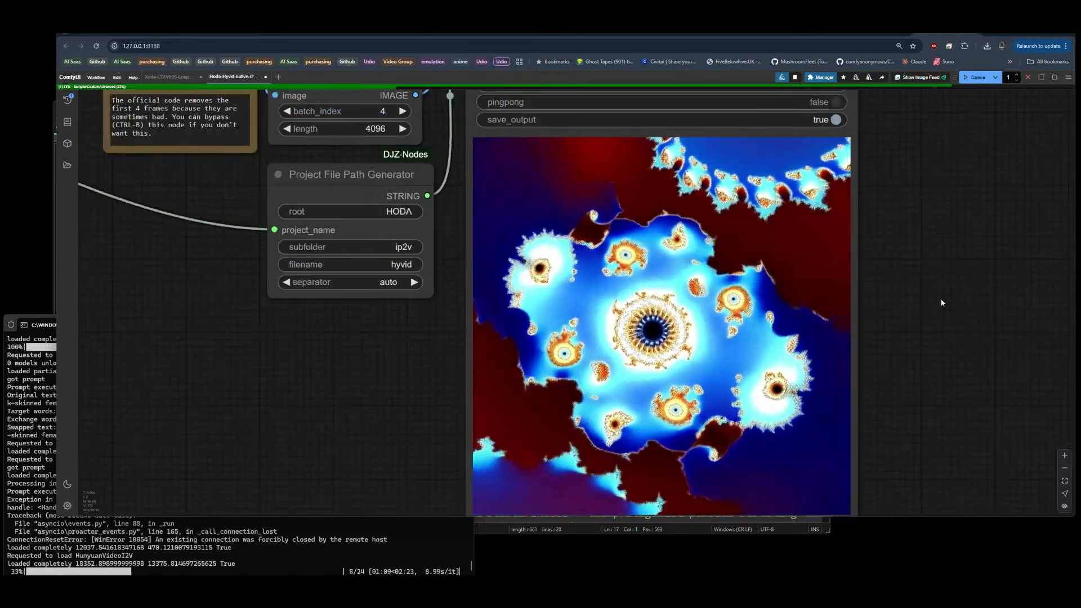
scroll(946, 316, down, 3)
scroll(952, 363, down, 4)
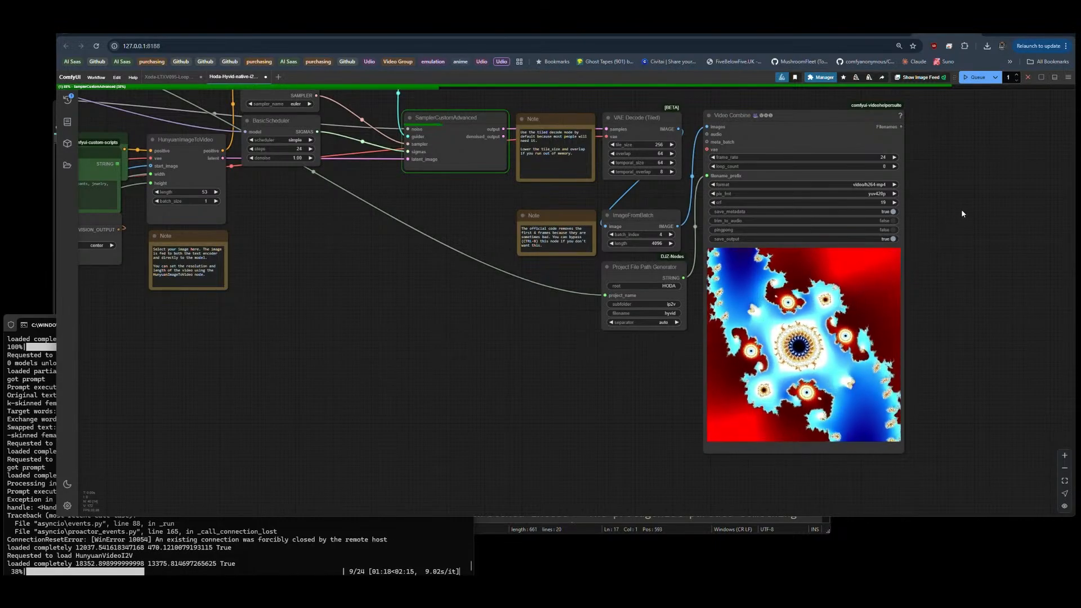
scroll(523, 371, down, 5)
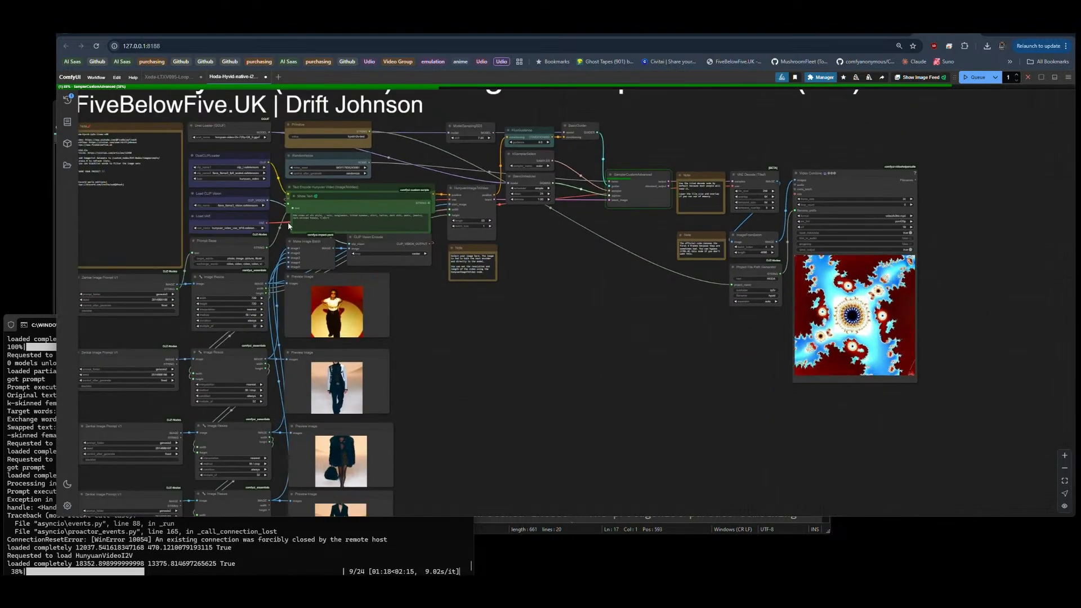
drag(442, 382, 482, 308)
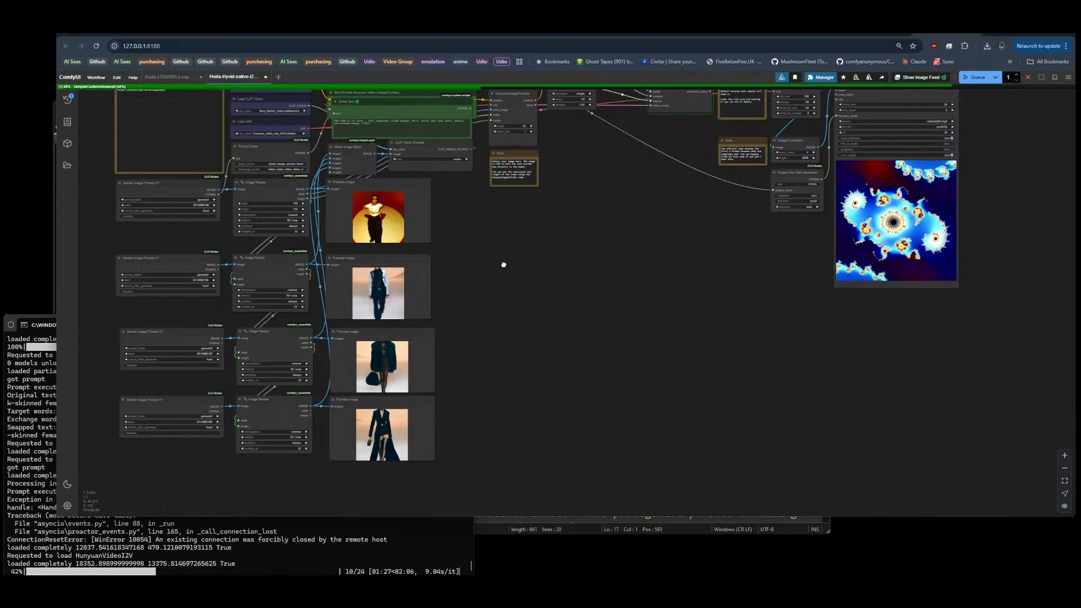
drag(504, 263, 505, 304)
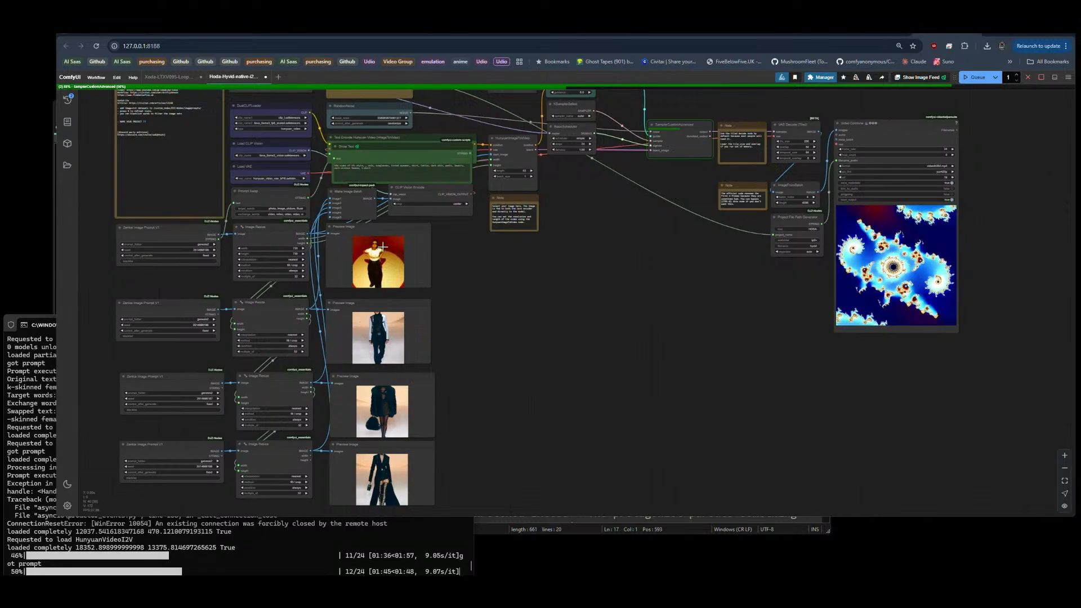
Step: Set the first Zenkai Image Prompt node's prompt folder to SuperFash-tagged
click(432, 197)
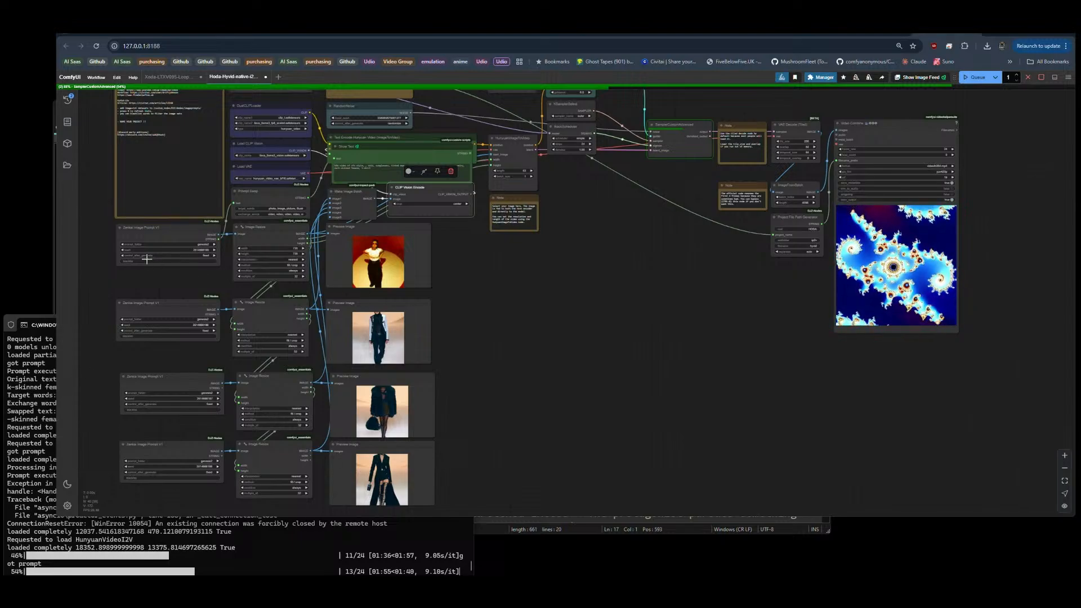
click(200, 245)
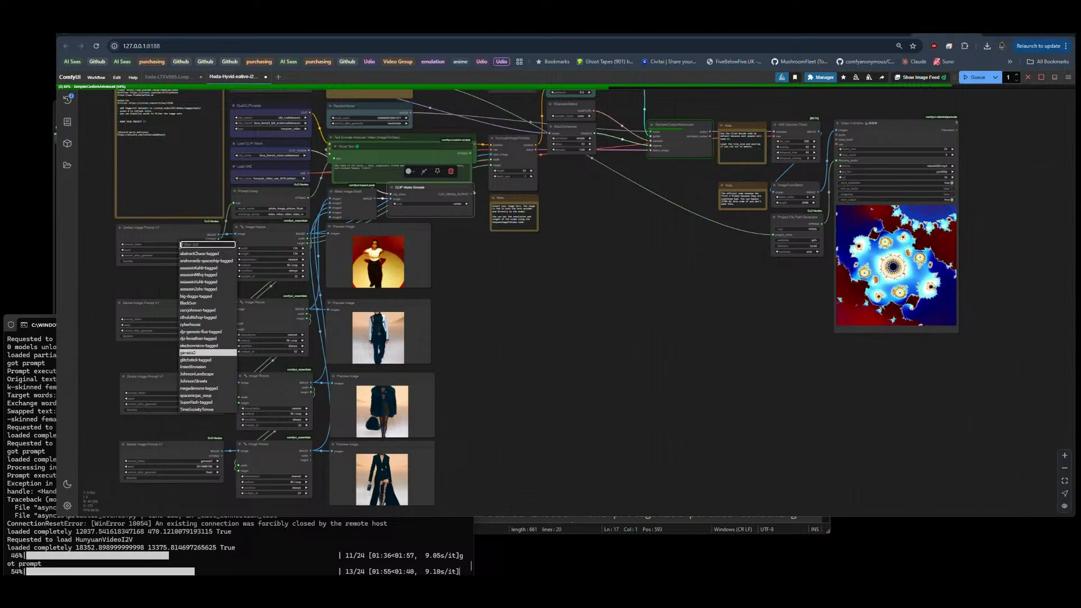
click(199, 402)
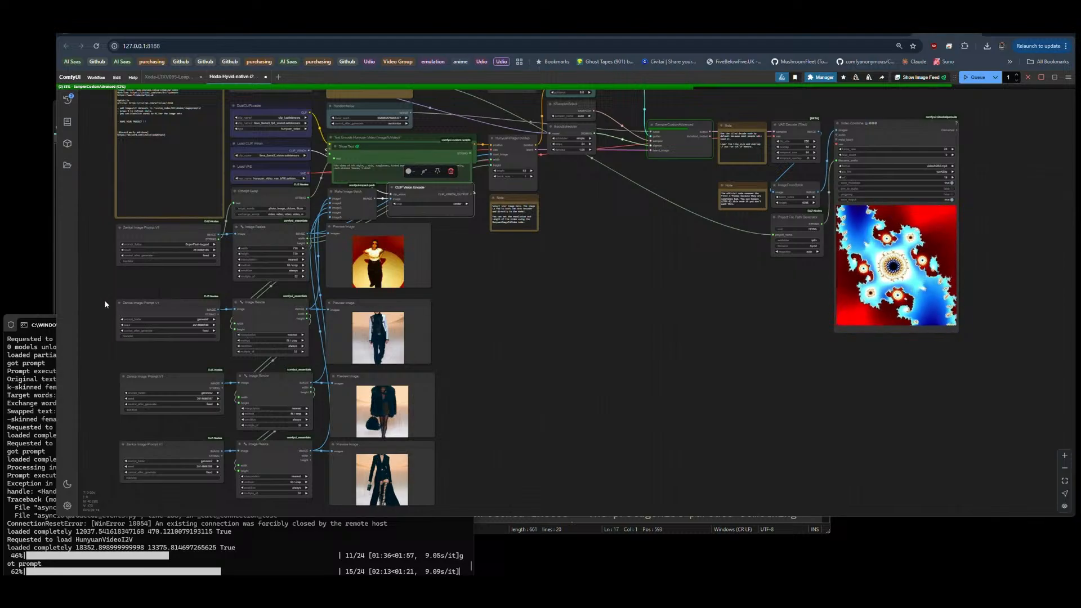
scroll(104, 303, up, 10)
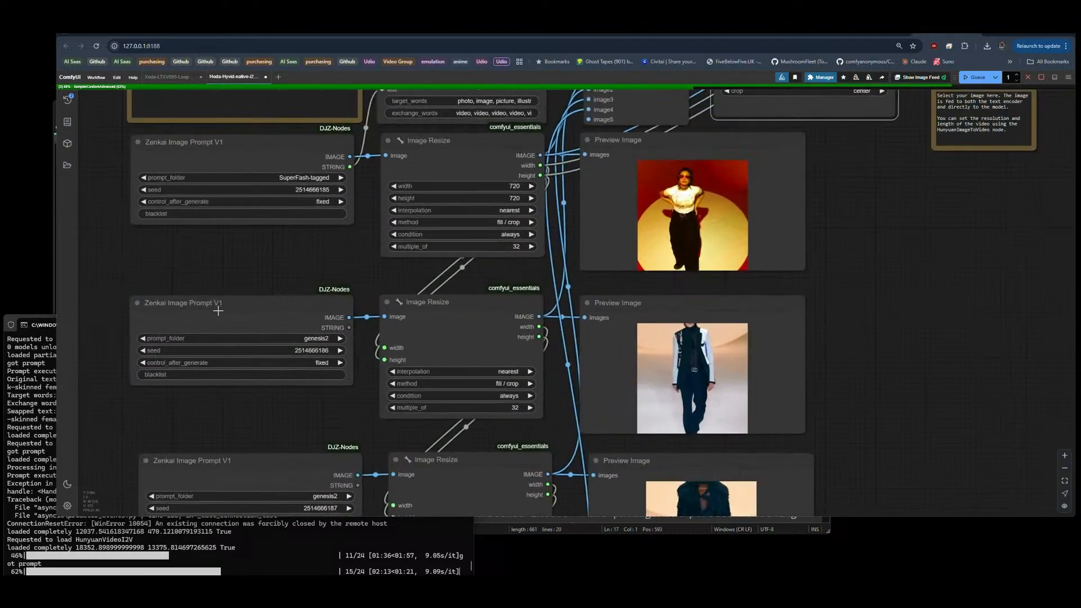
scroll(330, 257, down, 5)
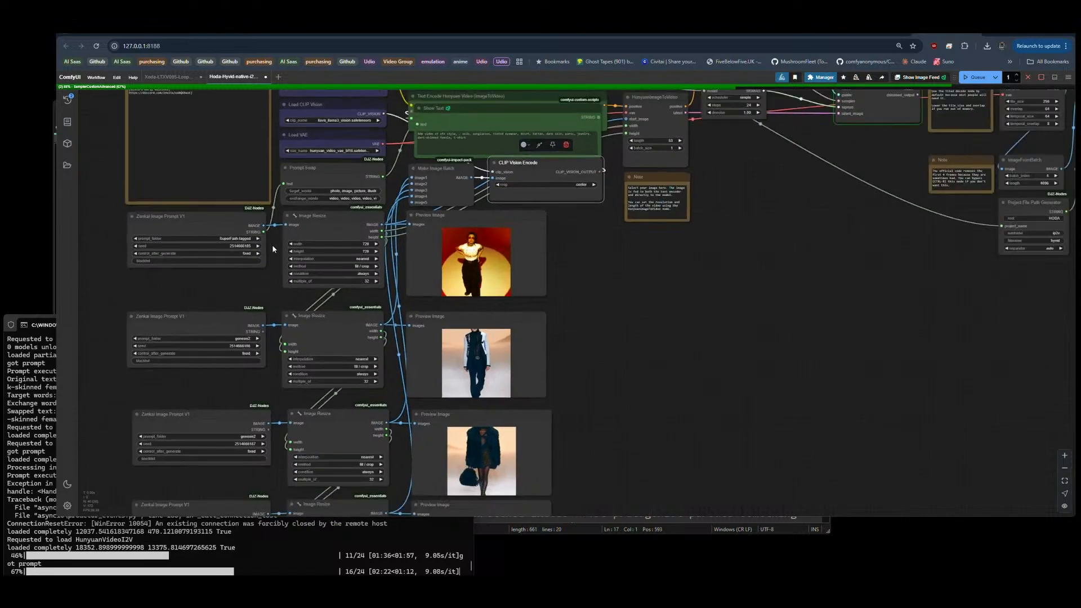
Step: Add a WAS Text Concatenate node in the empty canvas area beside the Preview Image nodes
click(296, 170)
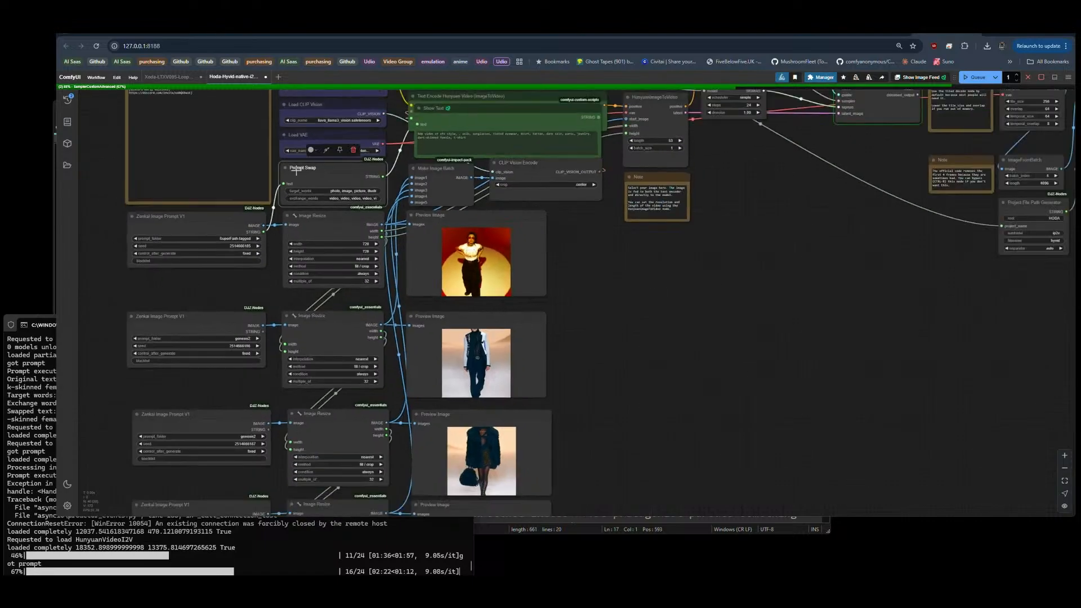
double_click(568, 293)
text(text con)
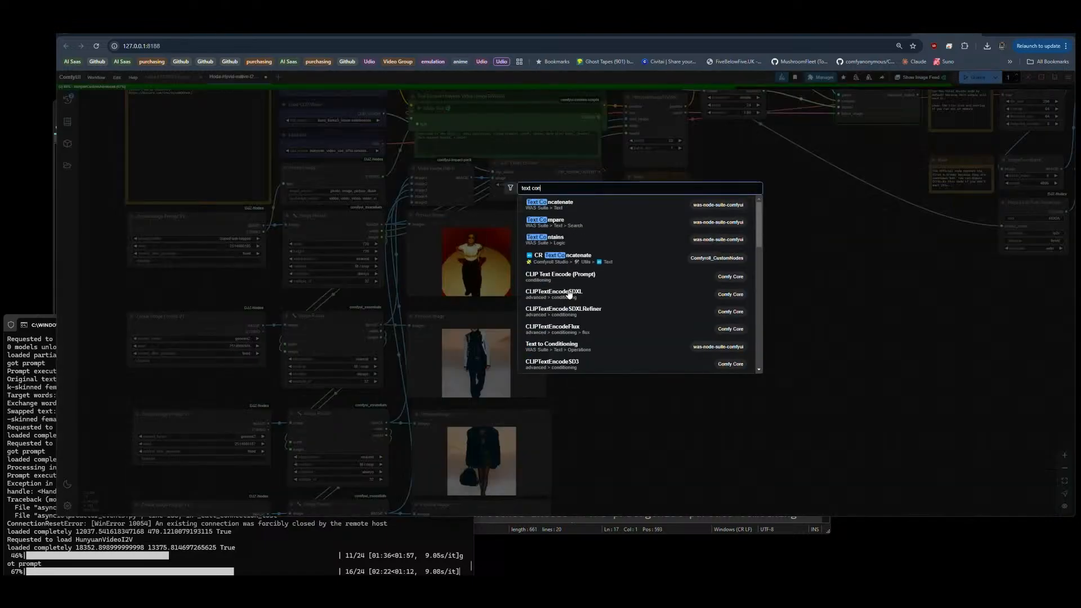
click(575, 204)
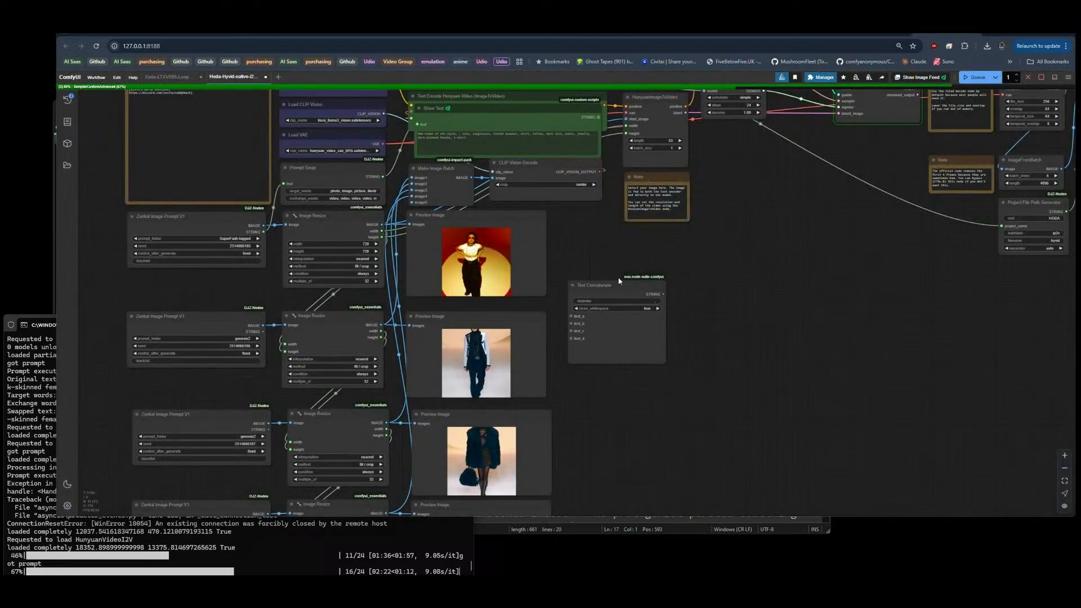
drag(627, 288, 711, 287)
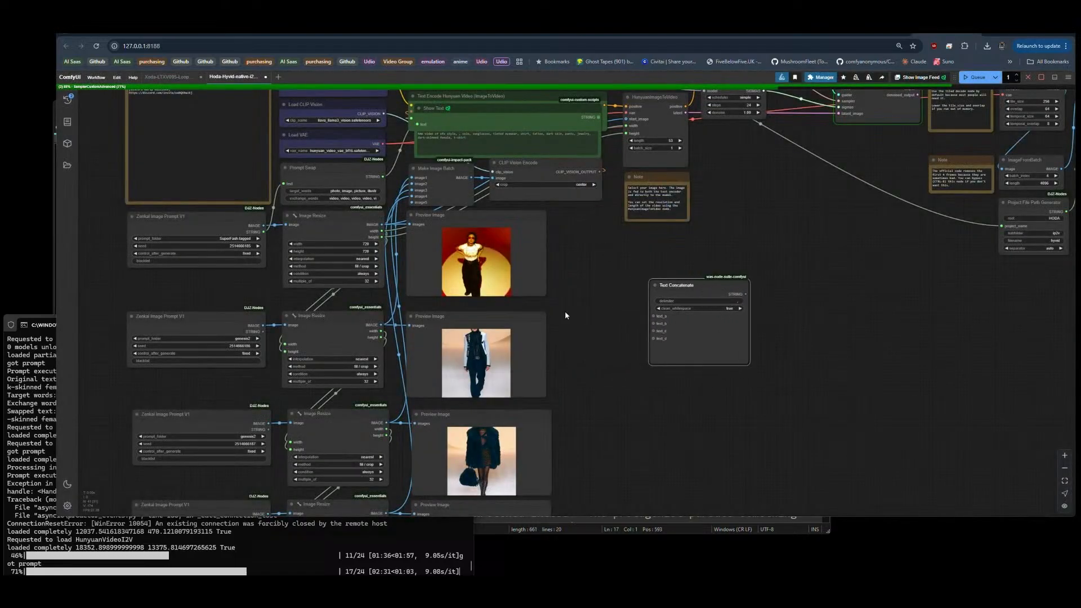
Step: Add a compact String Weights node linking the first Zenkai Image Prompt's STRING output to text_a of Text Concatenate
double_click(565, 312)
text(sxtrong weight)
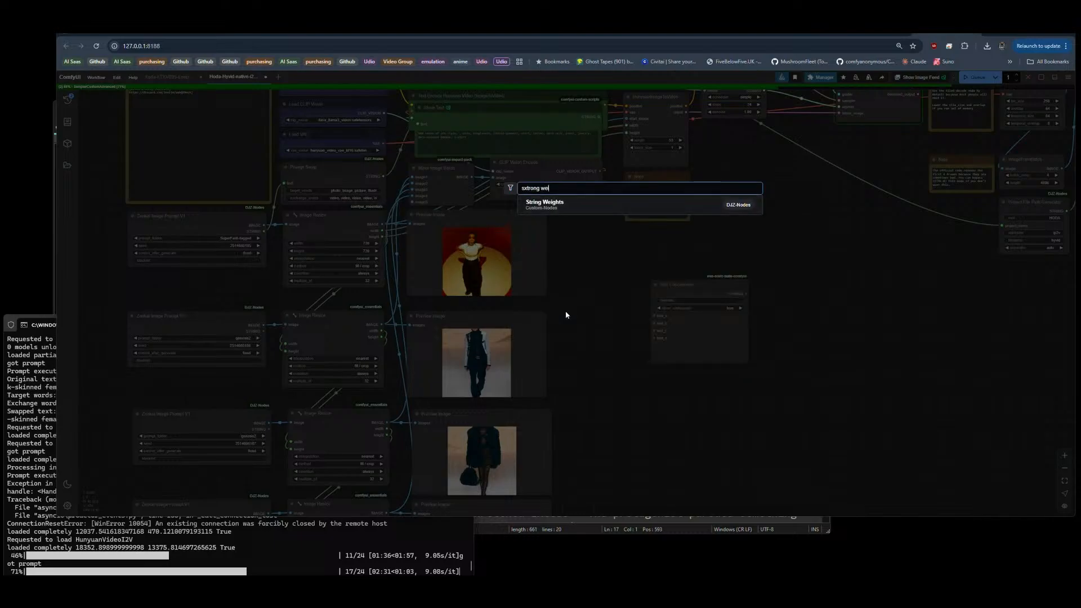
click(548, 207)
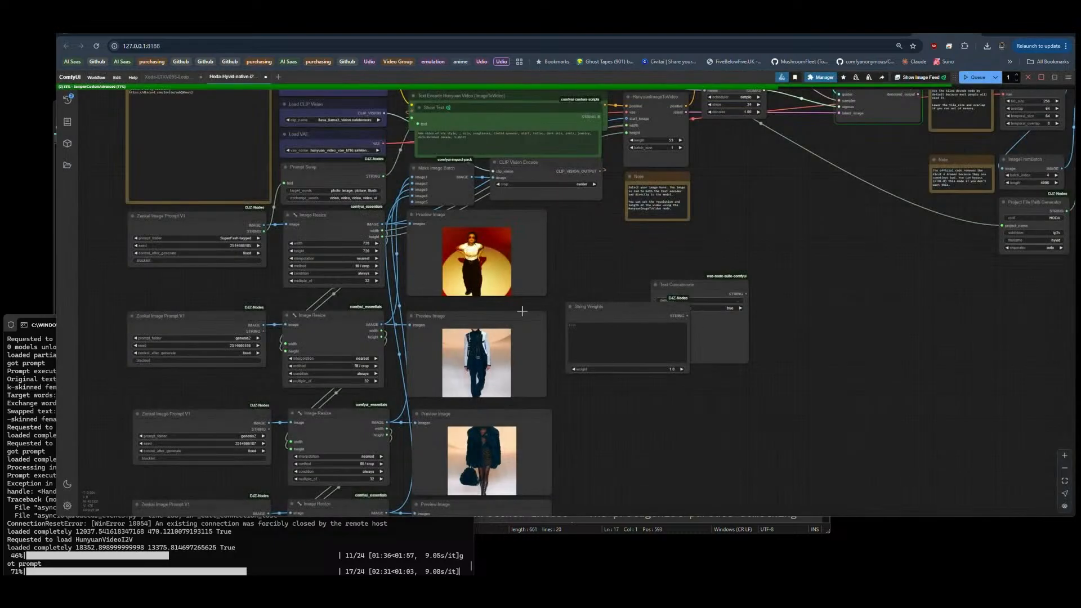
drag(264, 231, 631, 323)
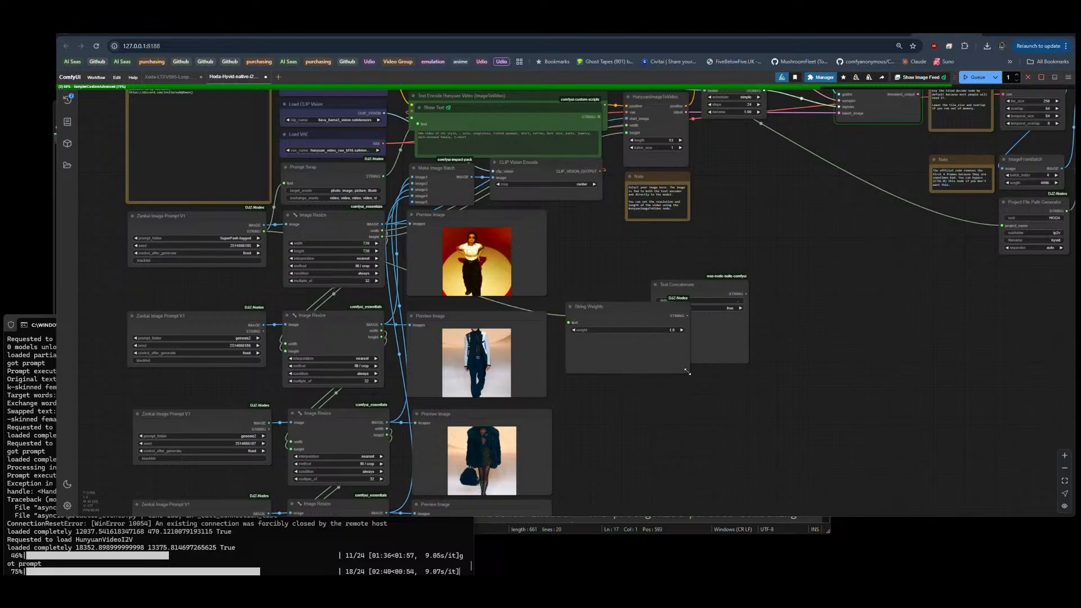
drag(687, 371, 655, 316)
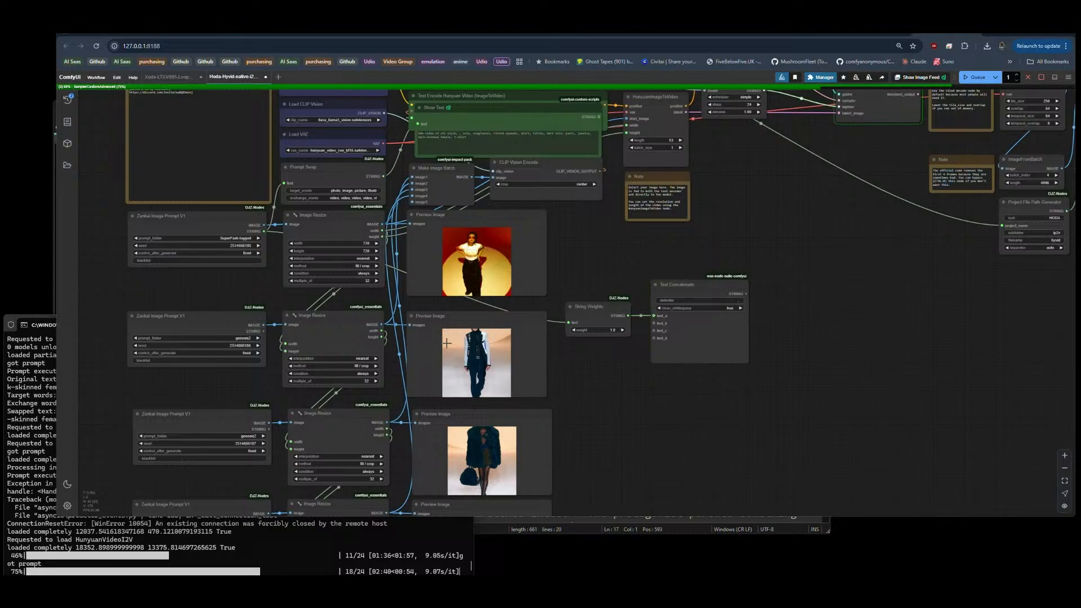
Step: Duplicate the String Weights node, link the second Zenkai Image Prompt's STRING output through it to text_b, and space both nodes apart
drag(582, 313, 582, 354)
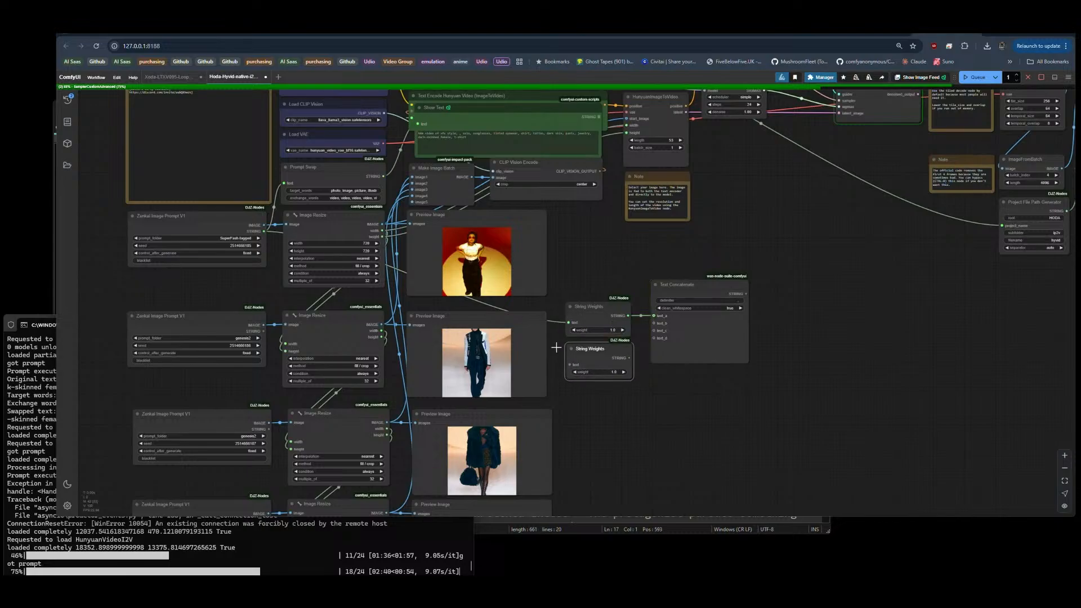
drag(262, 331, 654, 323)
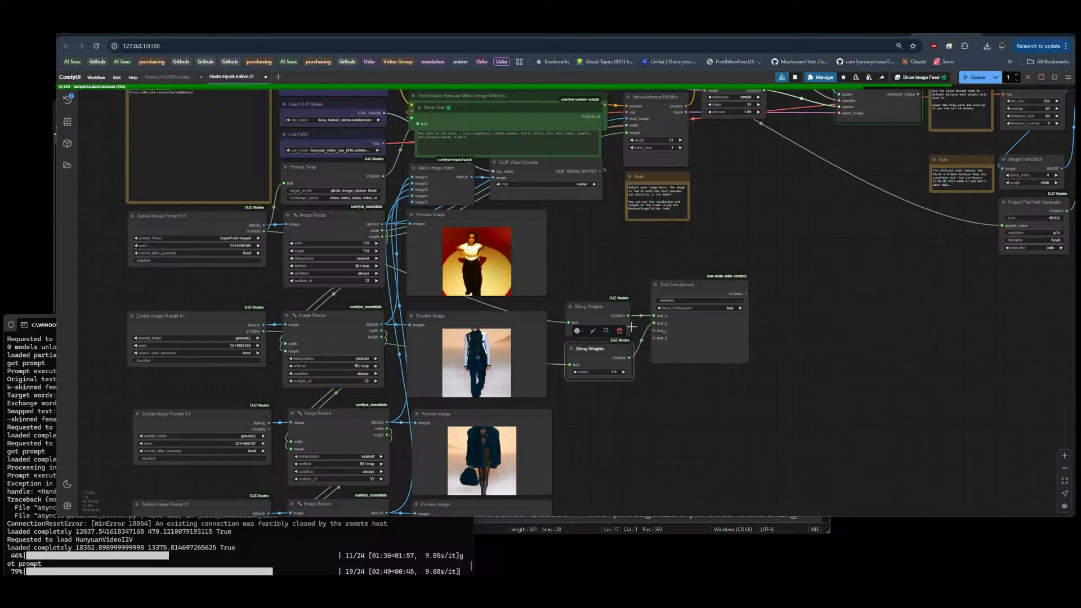
drag(595, 303, 593, 243)
drag(590, 348, 590, 323)
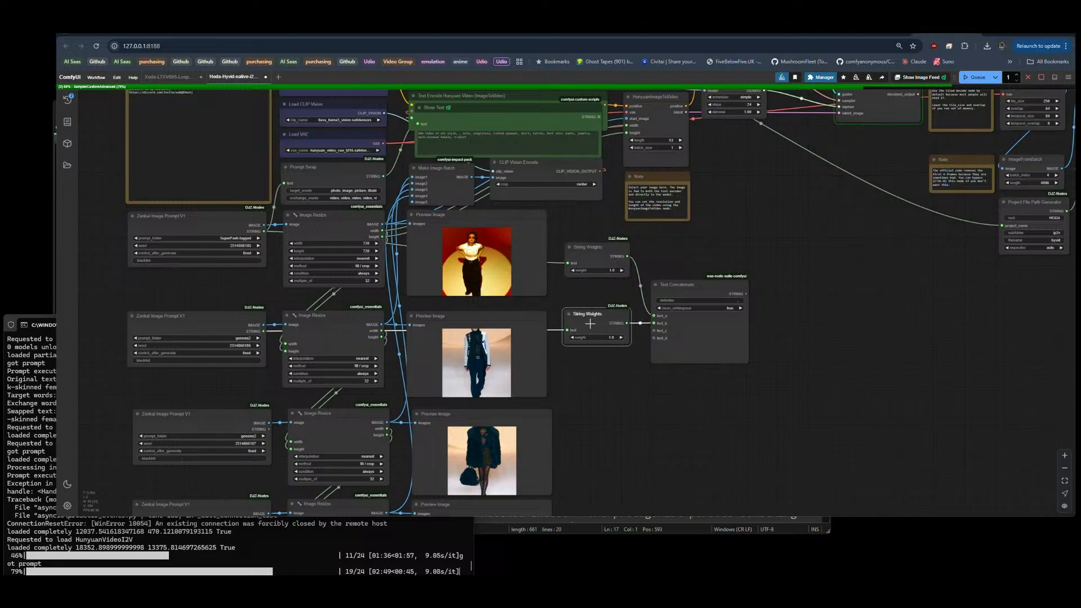
scroll(618, 416, down, 2)
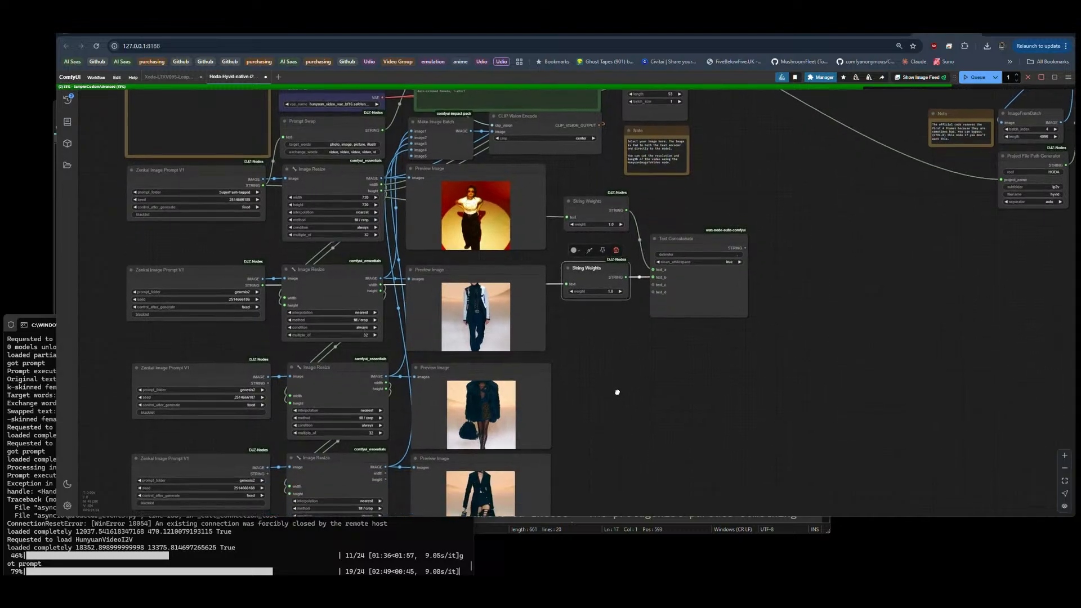
Step: Duplicate String Weights twice, link the copies to text_c and text_d of Text Concatenate, and place them beside the third and fourth Preview Image nodes
drag(592, 268, 600, 367)
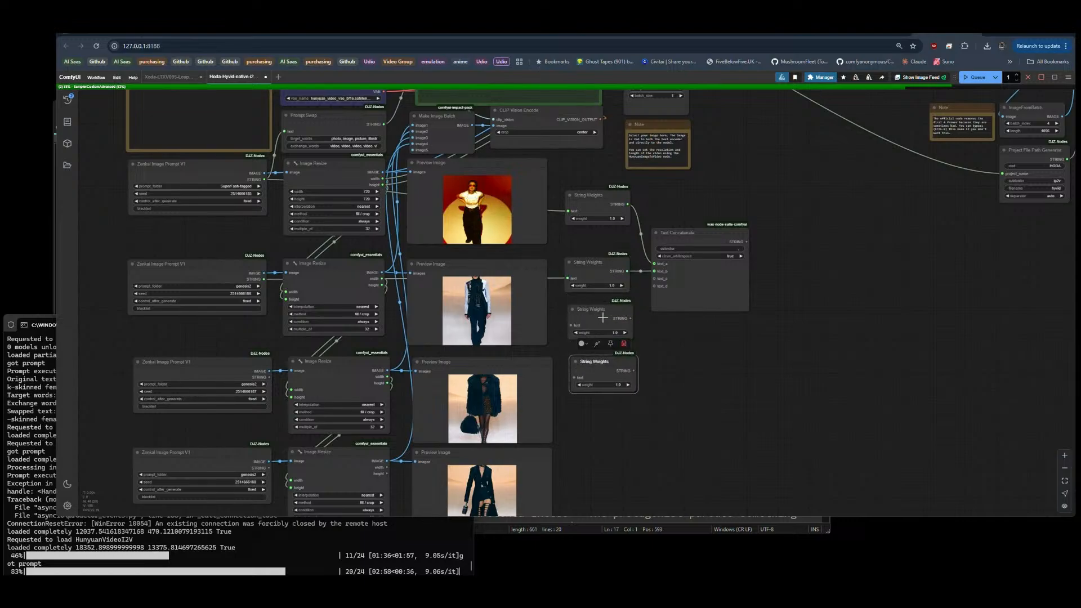
drag(632, 322, 654, 278)
drag(637, 360, 591, 458)
drag(592, 308, 591, 365)
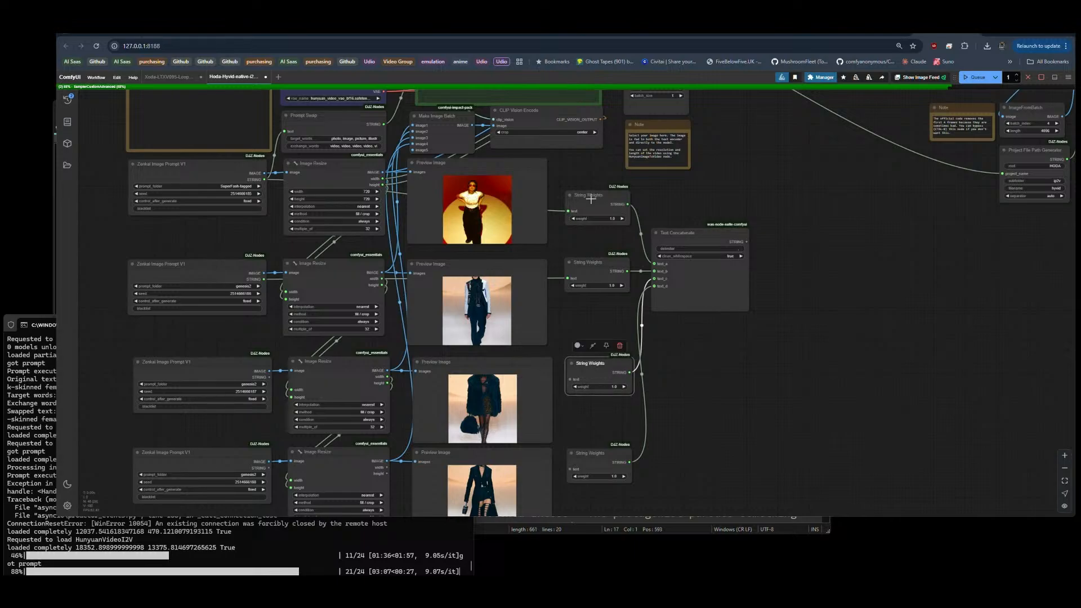
Step: Space out the four String Weights nodes and link the third and fourth Zenkai Image Prompts' STRING outputs to the lower two
drag(590, 198, 586, 190)
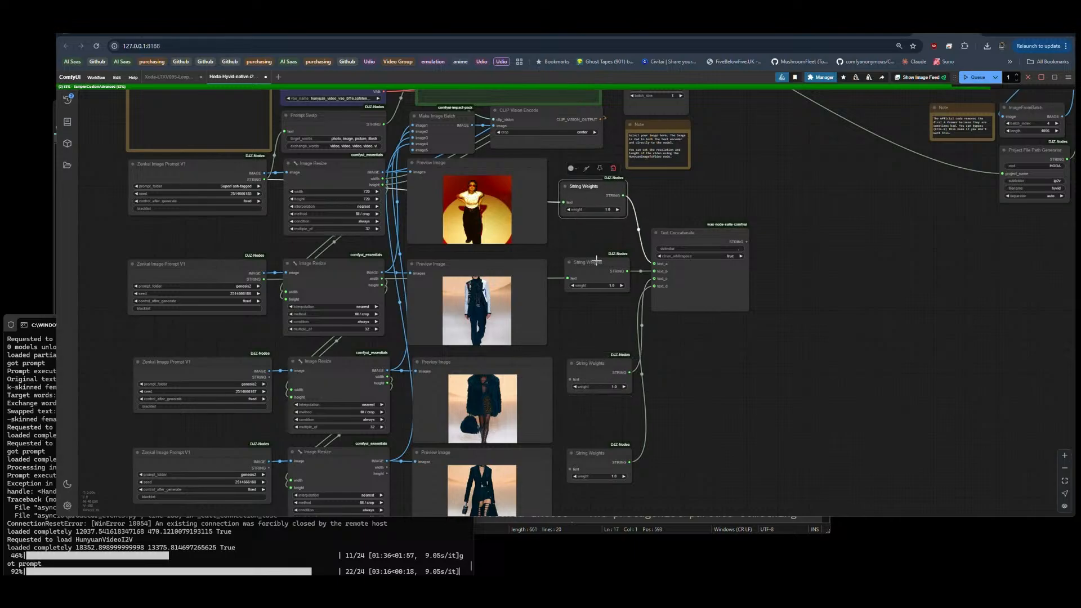
drag(596, 258, 597, 290)
drag(597, 367, 598, 392)
drag(594, 452, 594, 474)
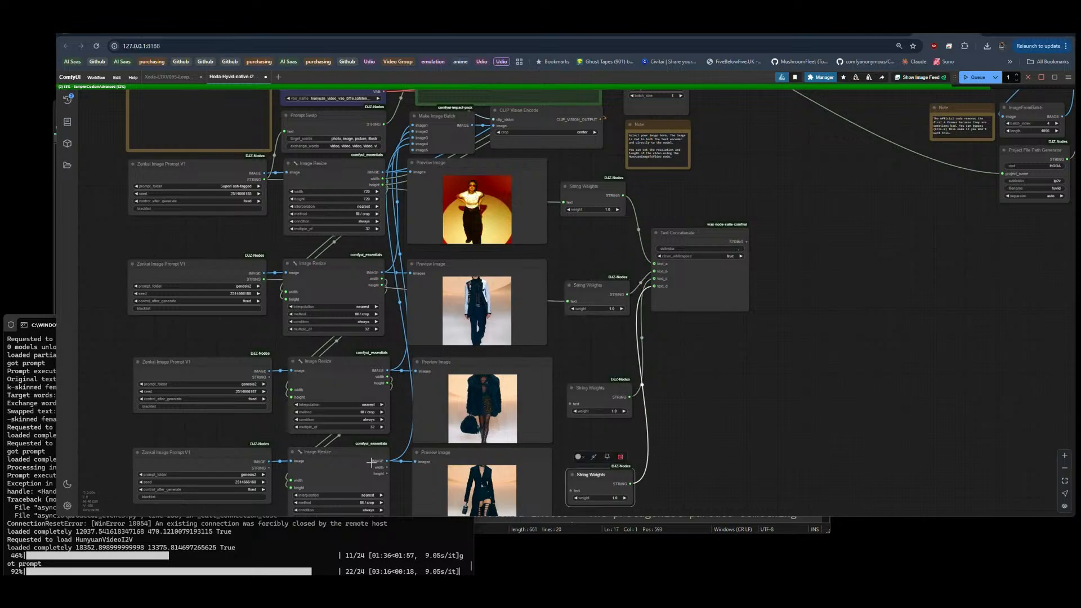
drag(270, 467, 570, 490)
drag(271, 377, 570, 403)
Step: Add a Prompt Dupe Remover V2 node and place it beside Text Concatenate
drag(799, 261, 665, 266)
drag(566, 240, 580, 261)
double_click(701, 287)
text(duplica)
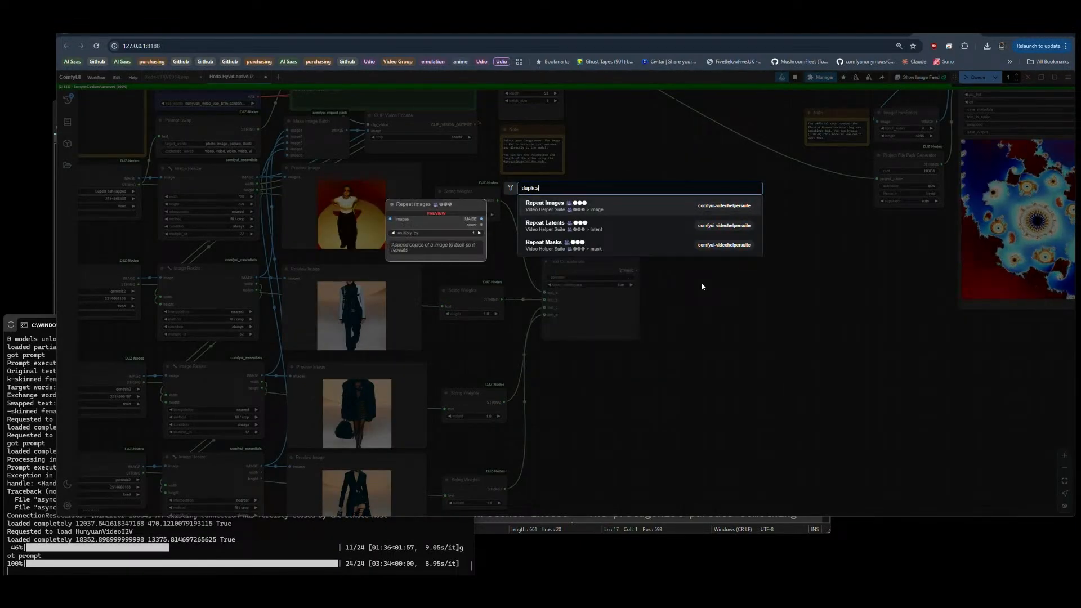
key(BackSpace)
key(BackSpace)
key(BackSpace)
key(BackSpace)
key(BackSpace)
key(BackSpace)
key(BackSpace)
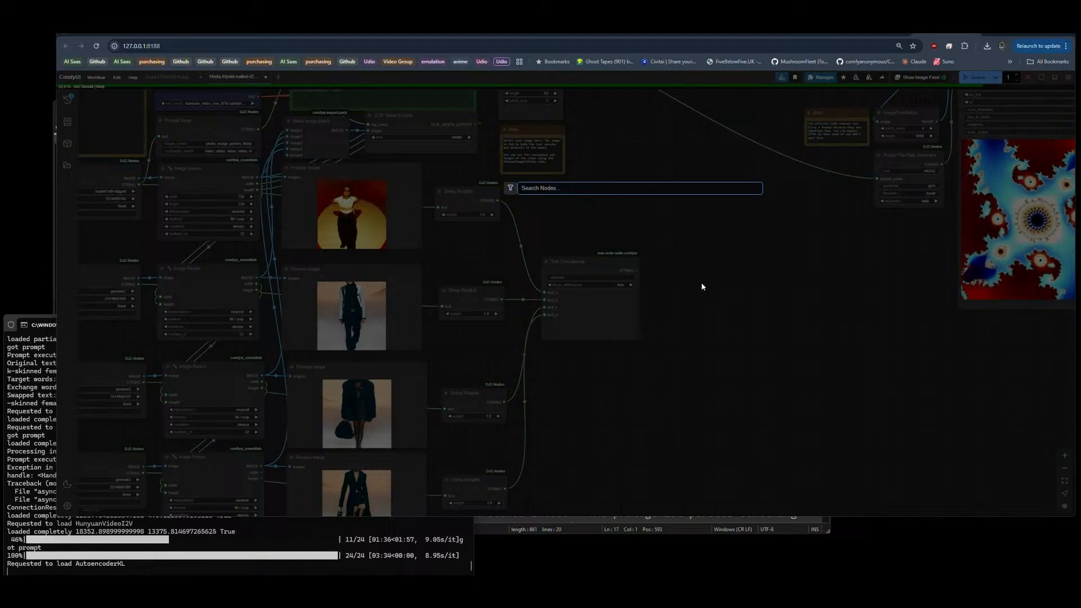
text(dupe)
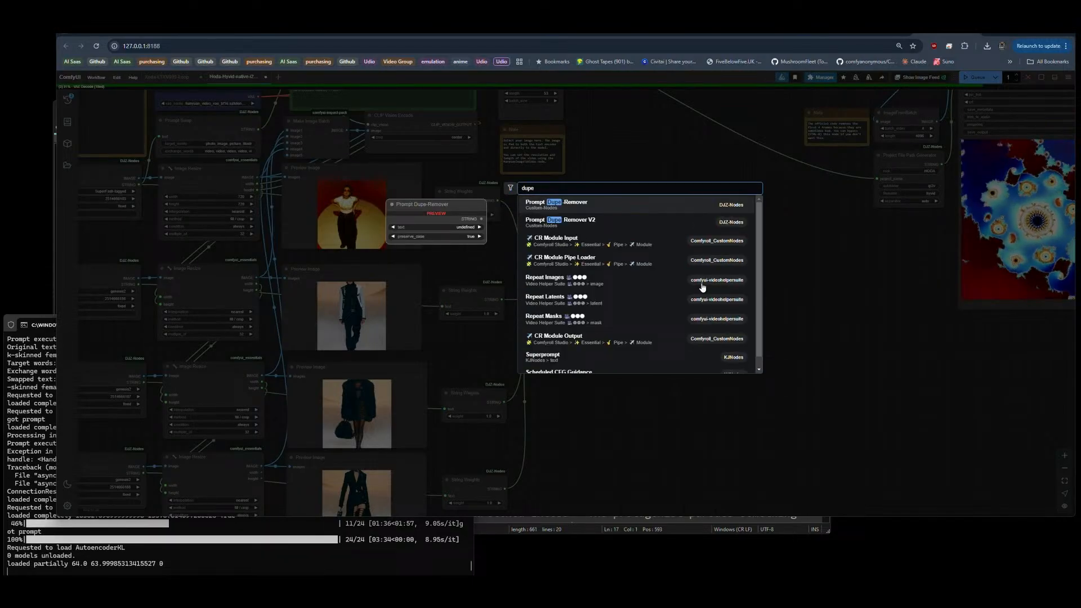
click(580, 220)
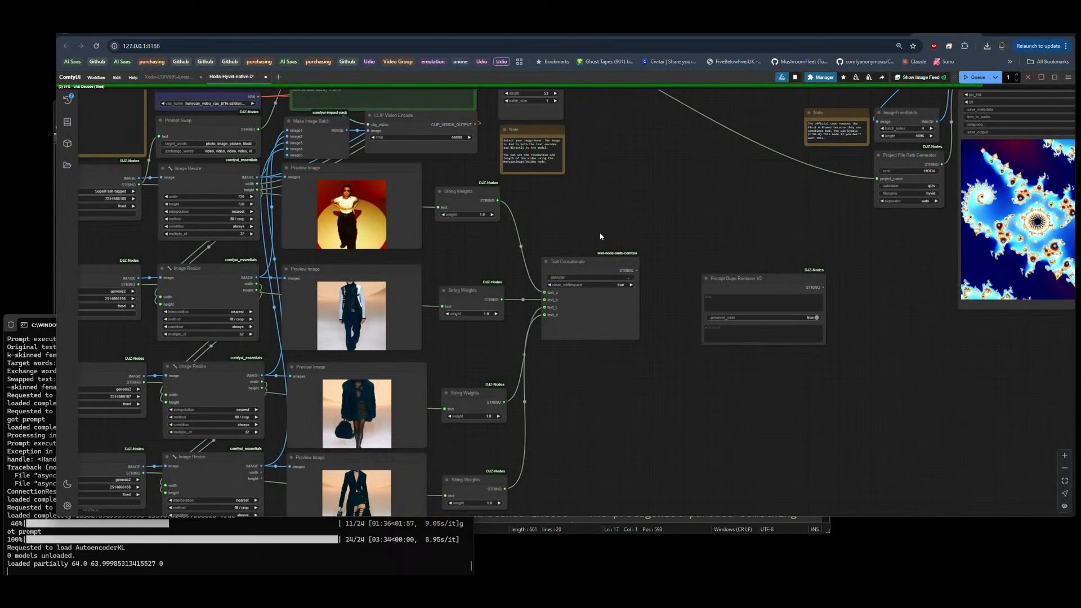
drag(743, 270, 711, 260)
drag(713, 267, 673, 257)
drag(605, 261, 615, 282)
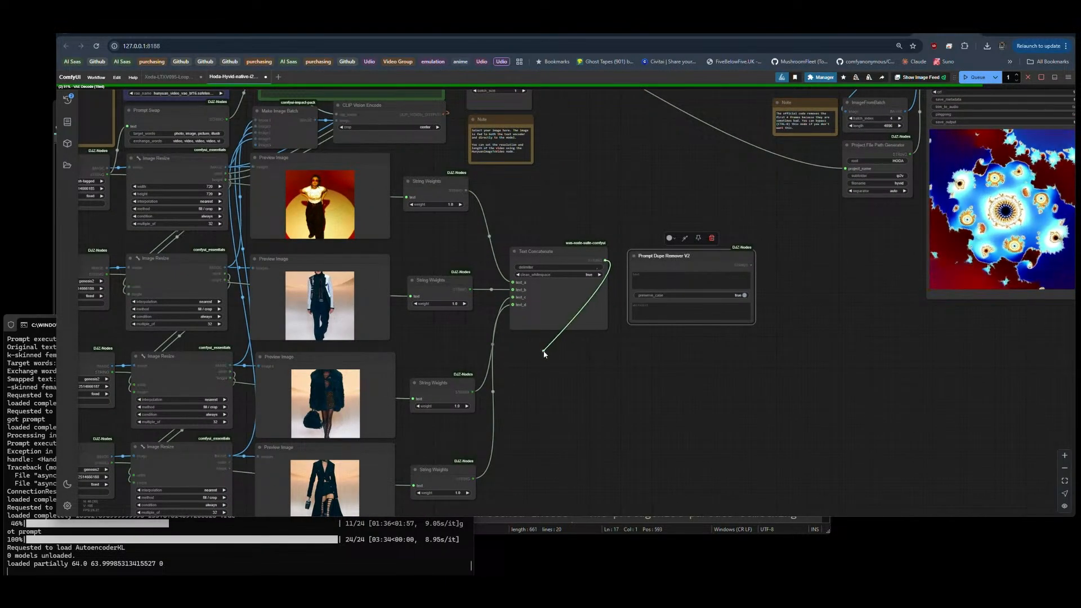
drag(544, 353, 569, 346)
click(548, 383)
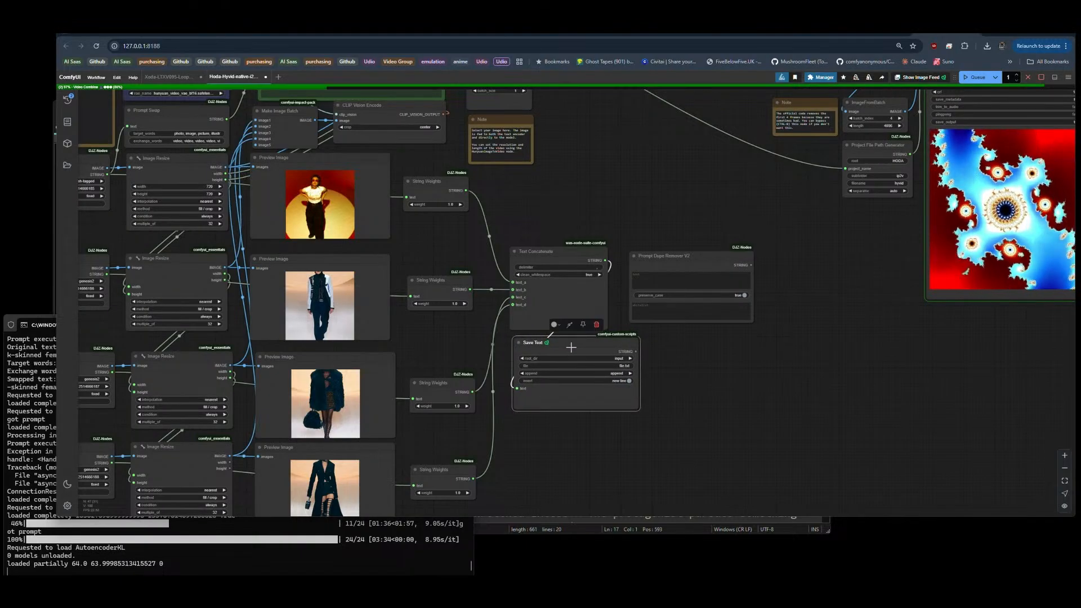
key(Delete)
Step: Add a Show Text node fed by Text Concatenate's STRING output and enlarge it below that node
drag(604, 259, 526, 339)
click(566, 381)
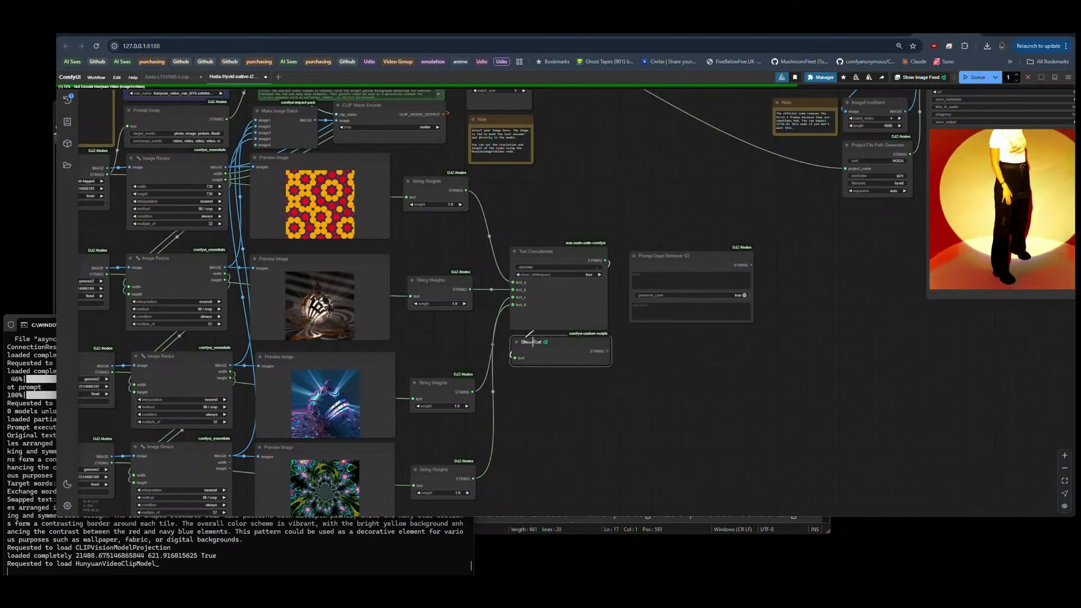
drag(607, 363, 609, 455)
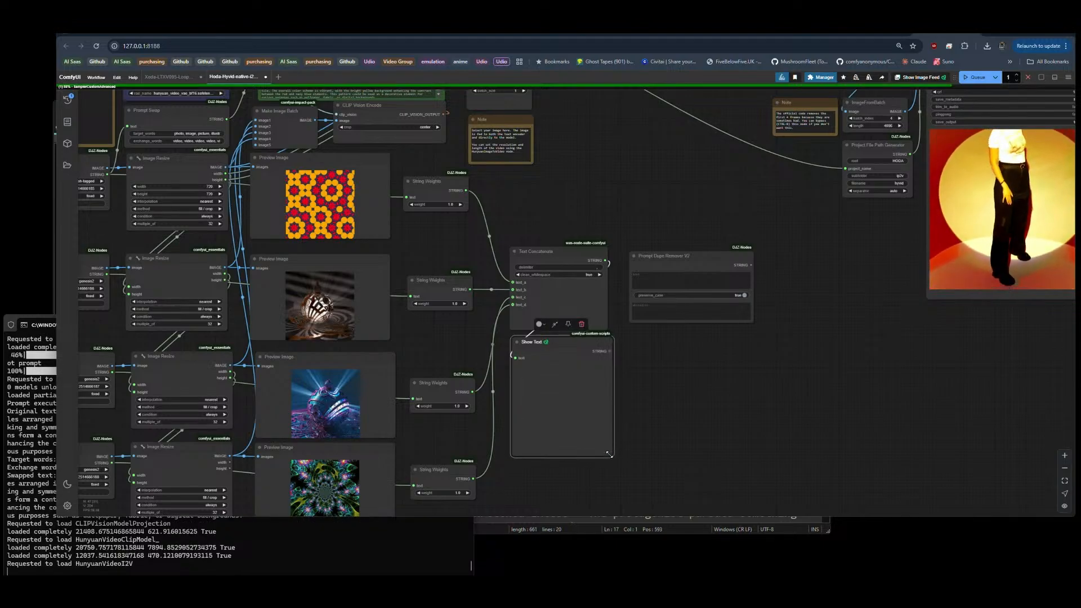
click(646, 361)
Step: Link Show Text's STRING output to the text input of Prompt Dupe Remover V2, then reposition and narrow that node
drag(610, 351, 621, 318)
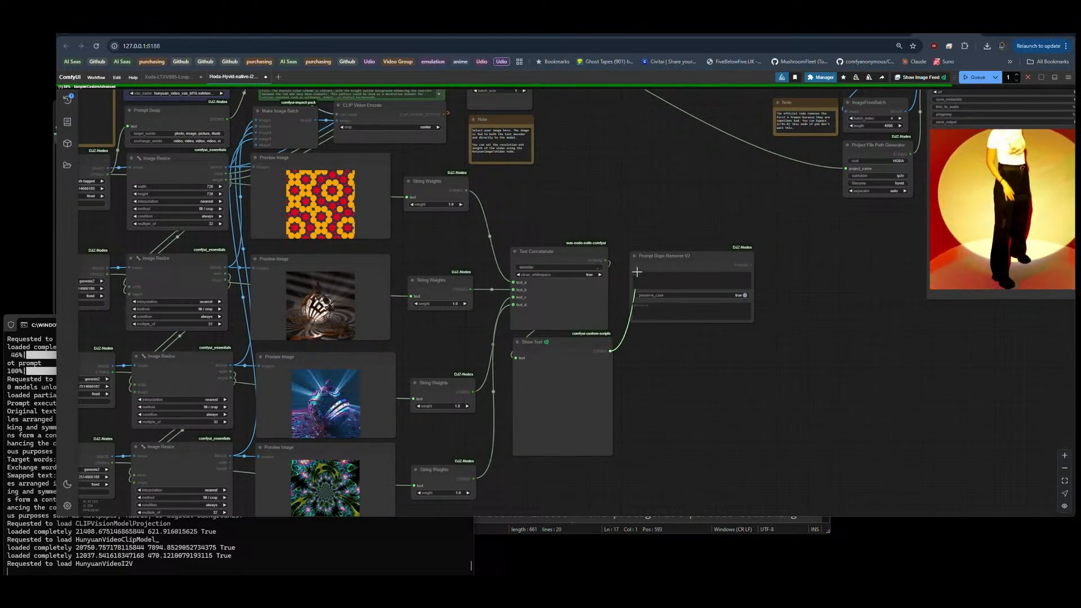
drag(633, 271, 685, 254)
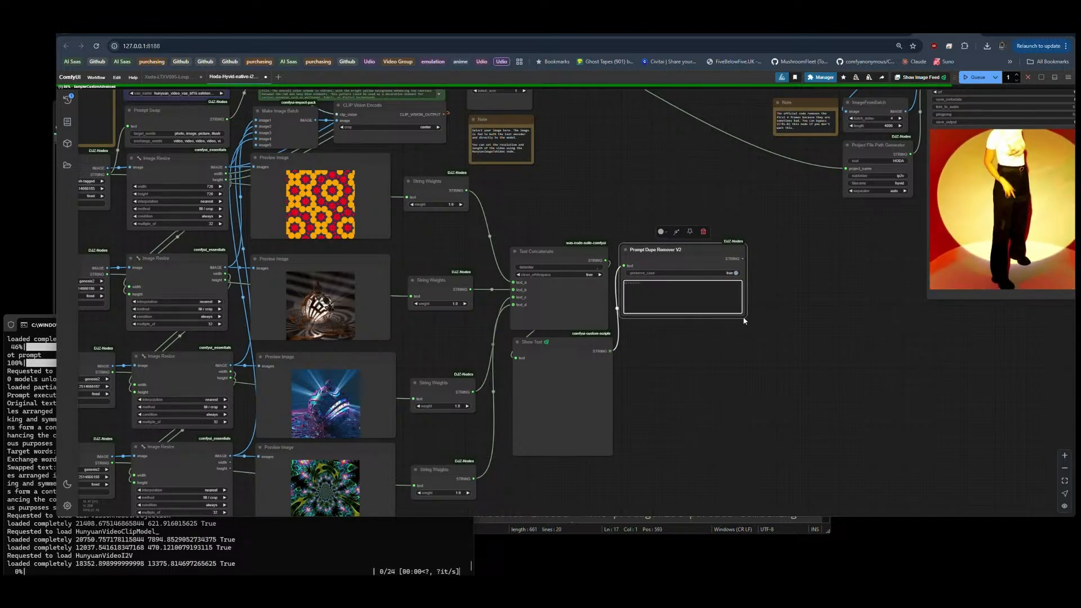
drag(740, 313, 710, 311)
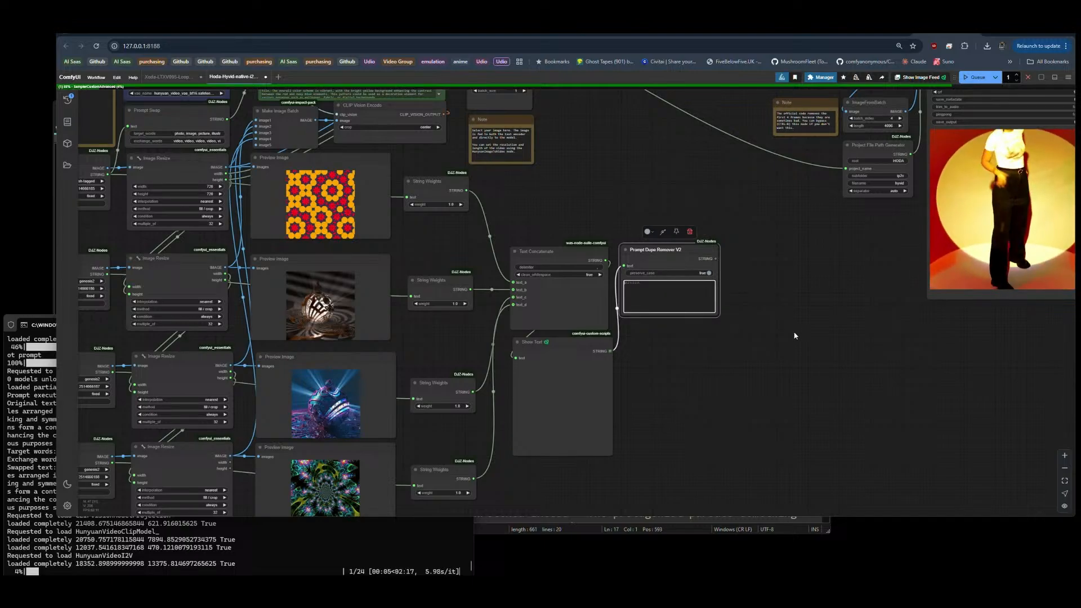
Step: Link Prompt Dupe Remover V2's STRING output to the text input of Prompt Swap
scroll(793, 336, down, 2)
drag(724, 271, 702, 252)
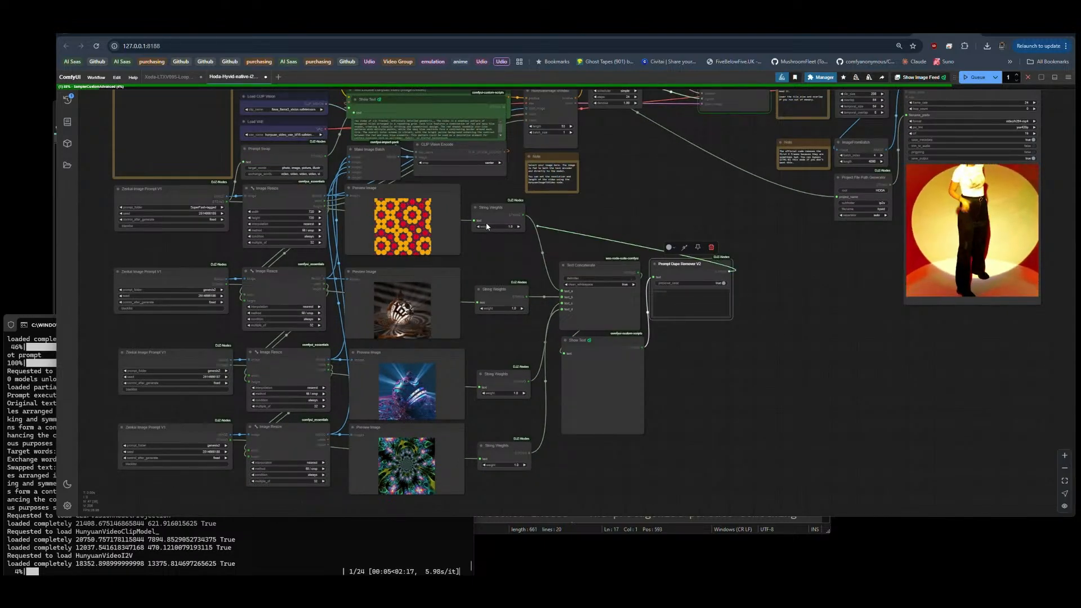
drag(403, 205, 280, 172)
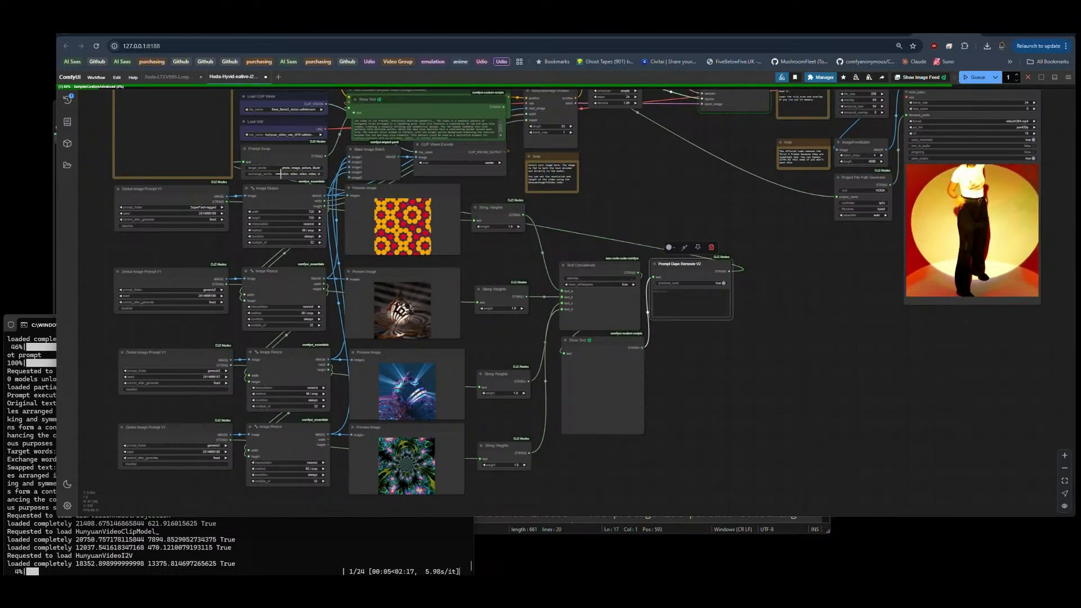
scroll(284, 153, up, 10)
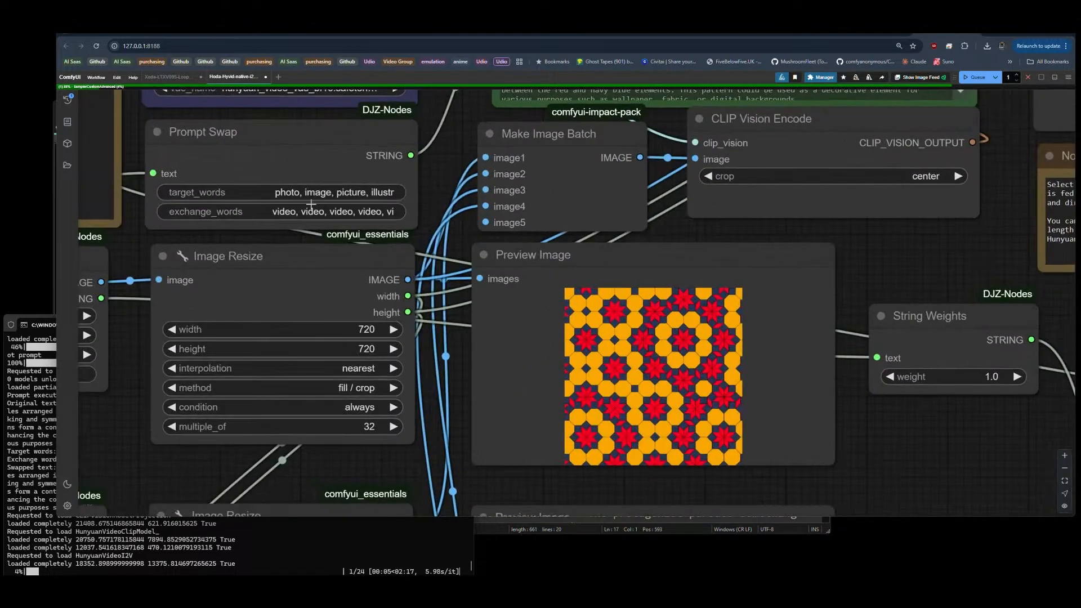
scroll(158, 122, down, 8)
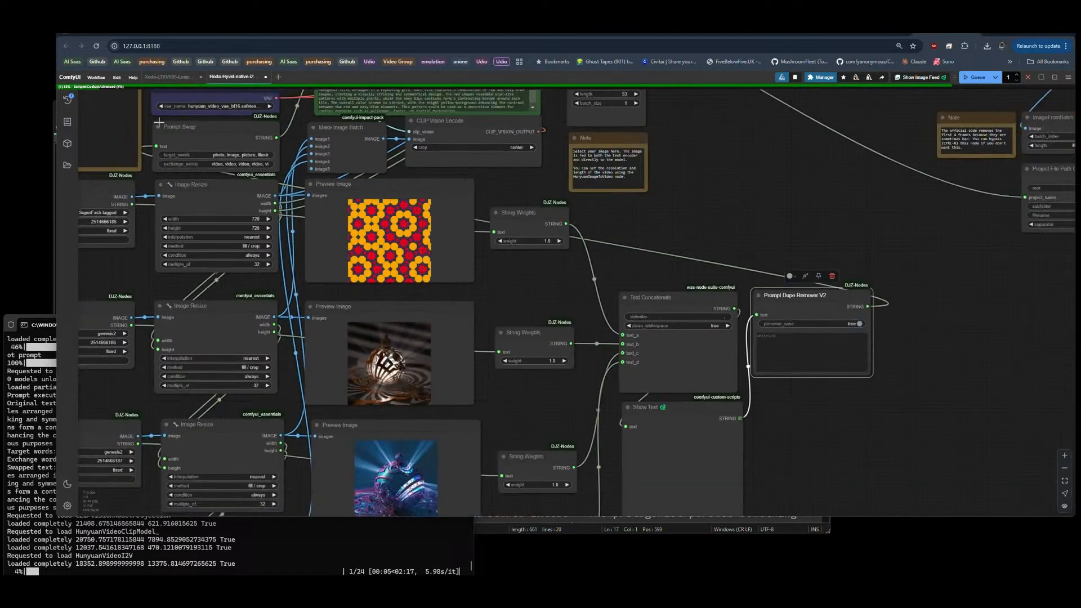
drag(482, 397, 588, 317)
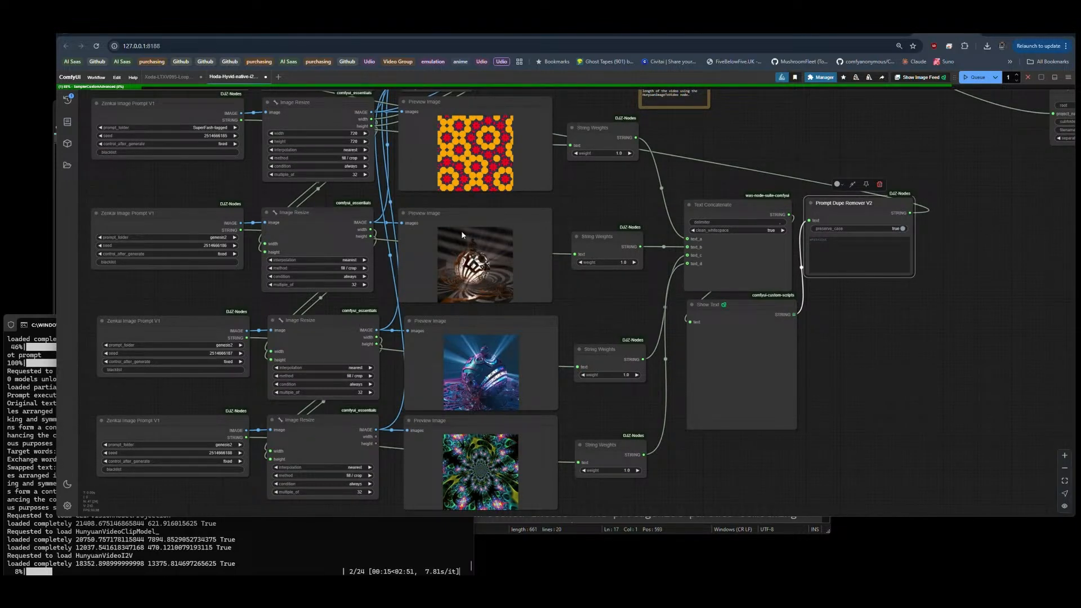
Step: Review the whole Image Prompt to Video graph, including the new text nodes and the Video Combine preview
scroll(92, 191, down, 8)
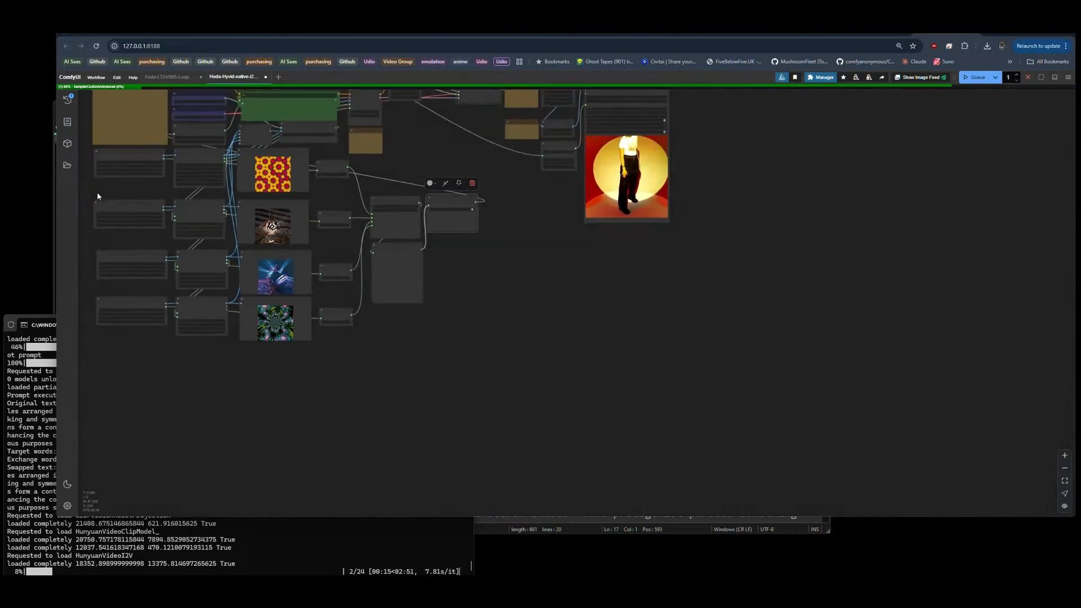
scroll(692, 136, up, 12)
scroll(692, 141, up, 3)
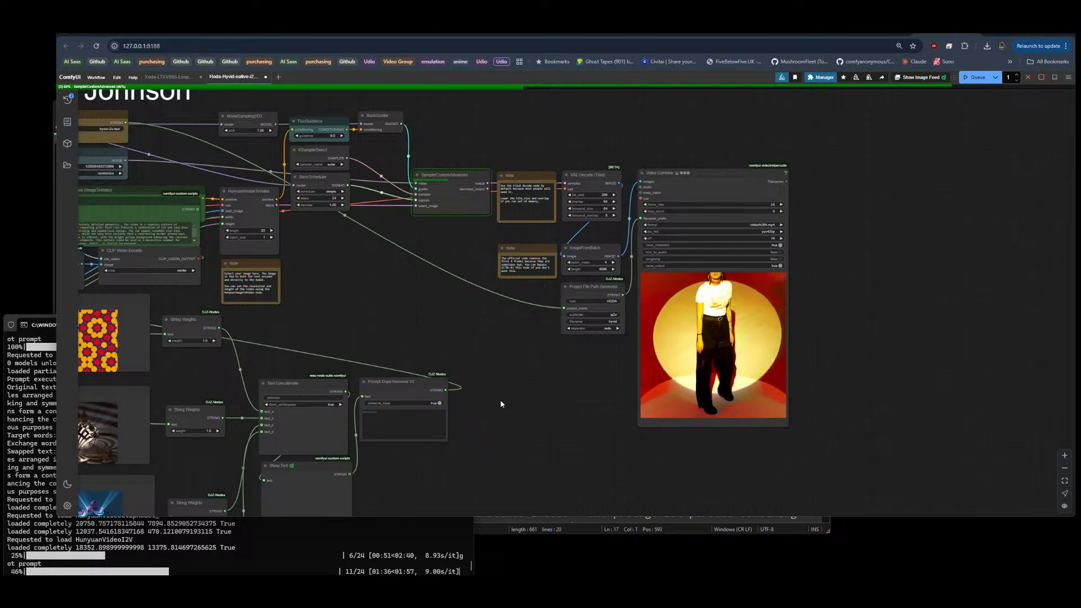
scroll(814, 313, up, 1)
scroll(814, 313, up, 5)
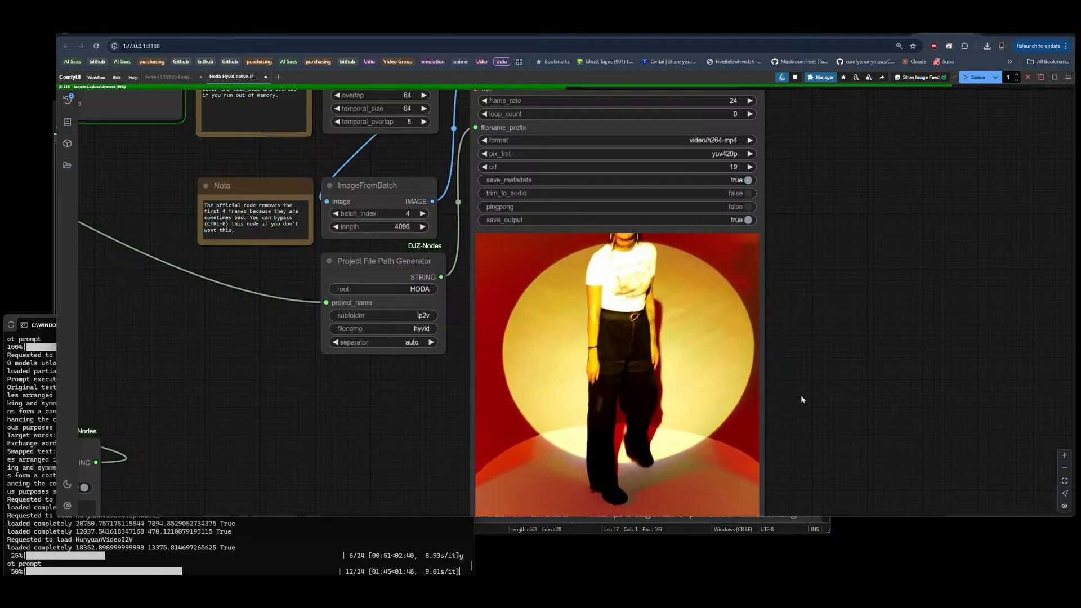
scroll(814, 392, down, 5)
scroll(724, 263, down, 3)
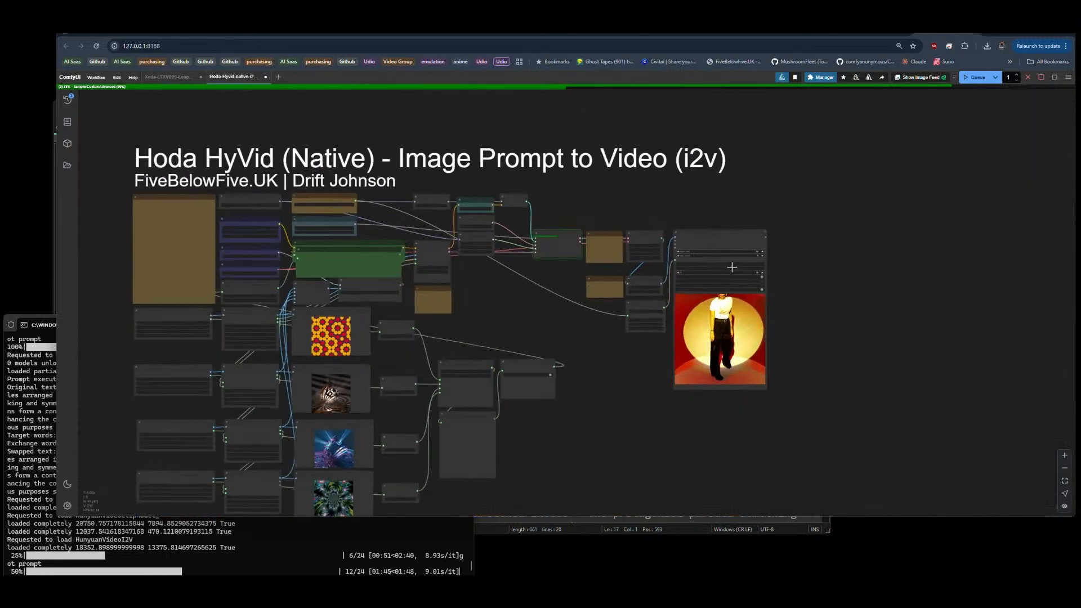
scroll(449, 369, up, 4)
scroll(460, 348, up, 3)
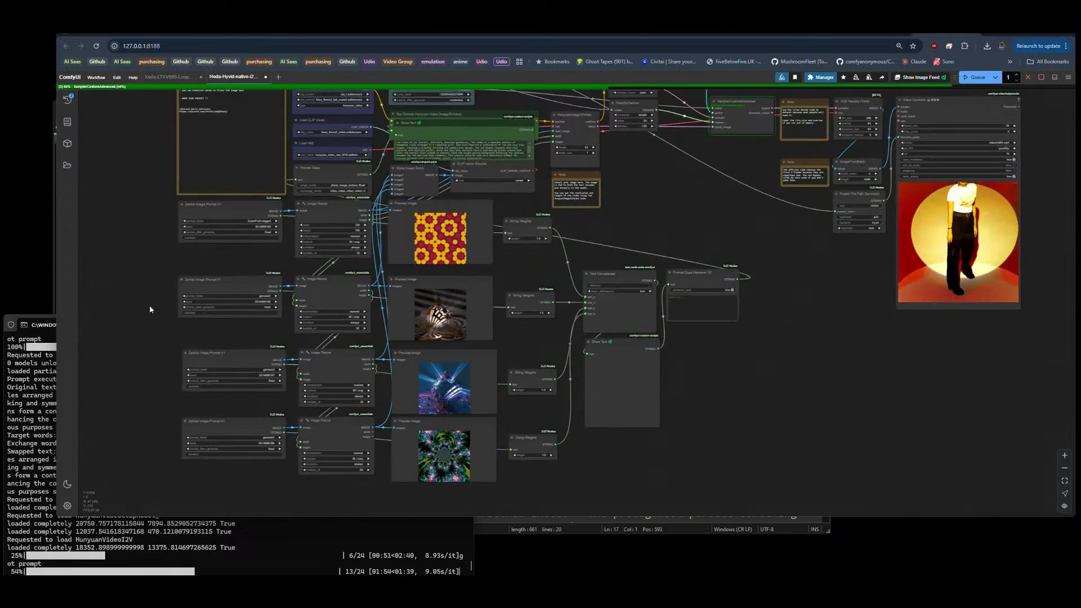
scroll(122, 309, down, 3)
scroll(122, 310, down, 1)
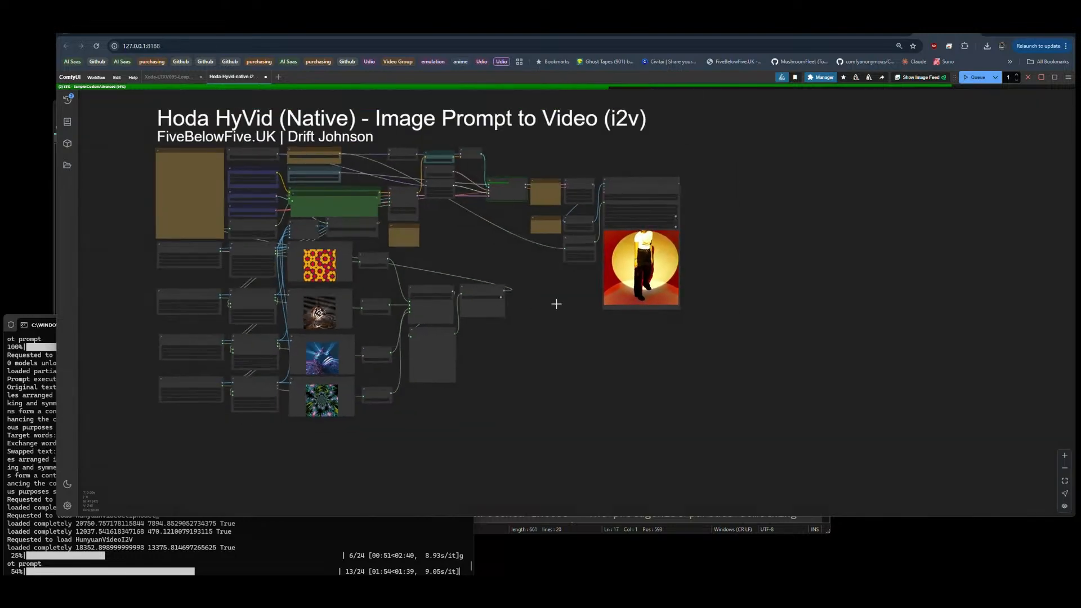
drag(553, 288, 591, 338)
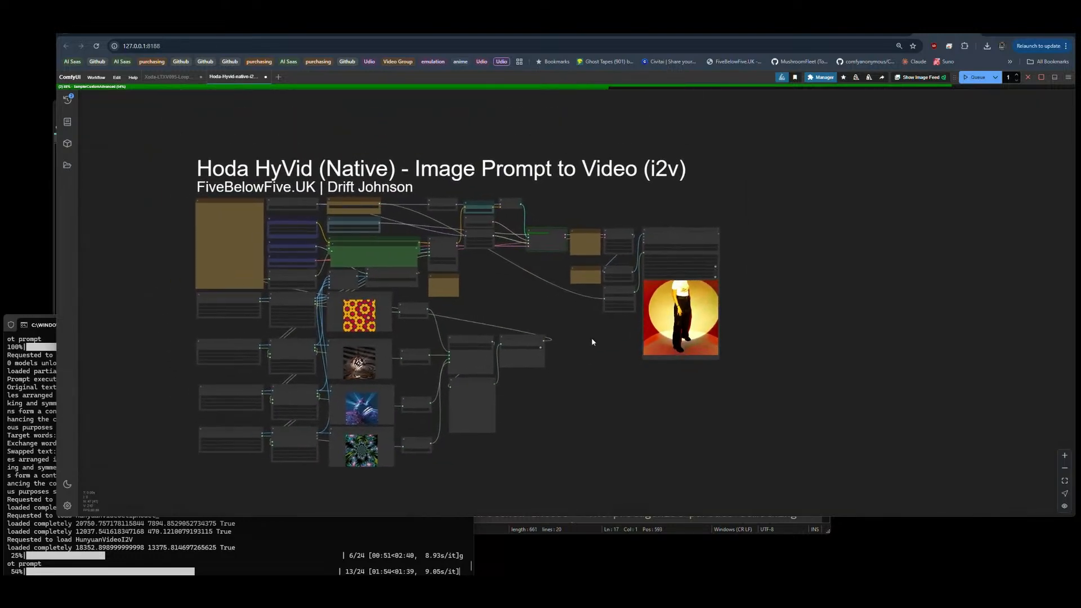
Step: Switch to the creator's Civitai profile and open version v1 of the DJZ Genesis model from its published models
click(129, 29)
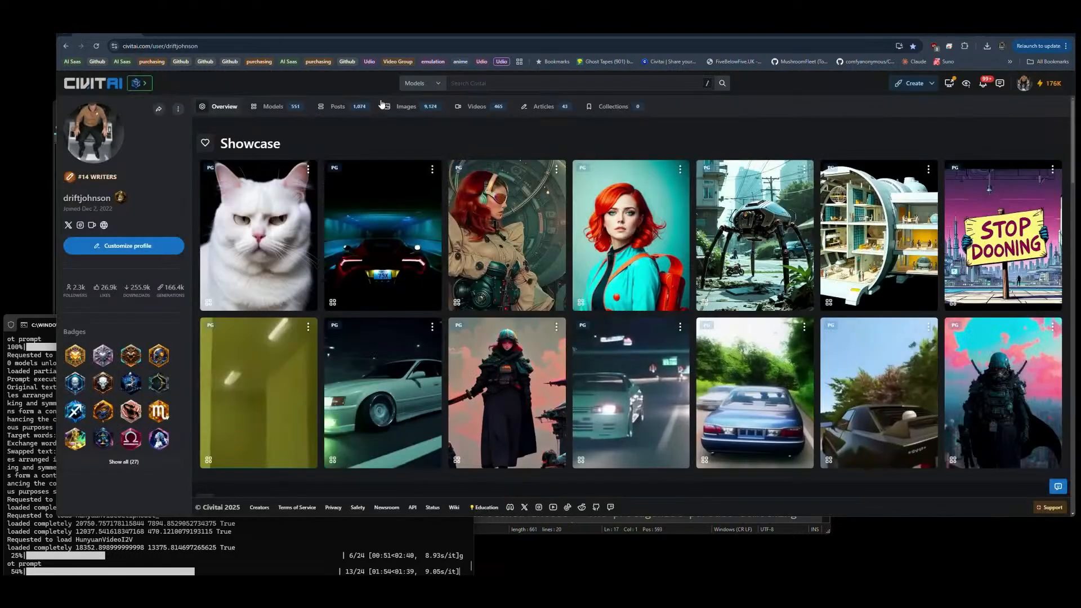
click(273, 106)
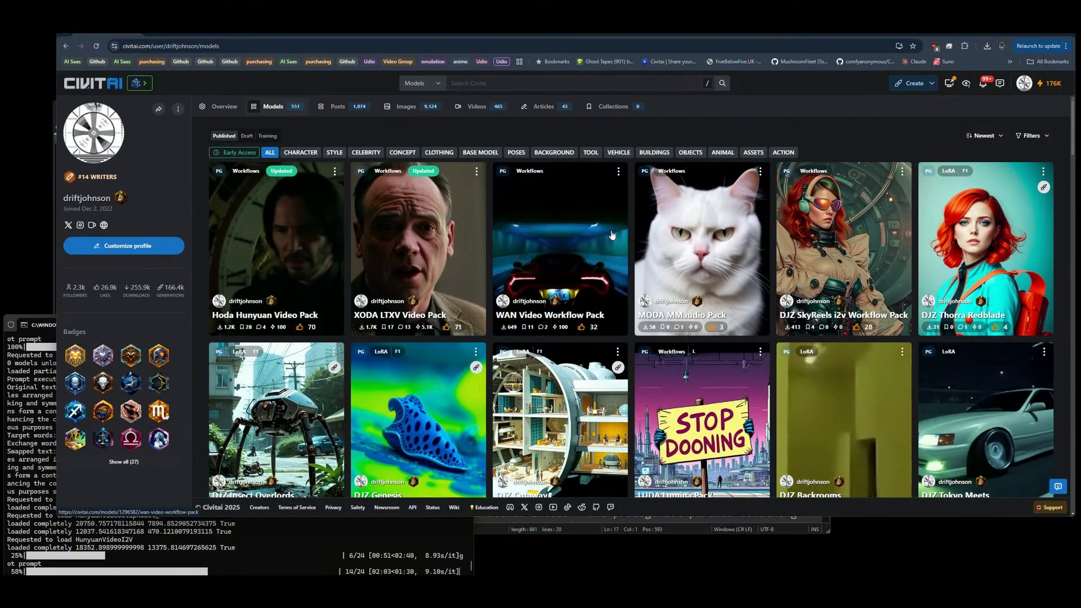
scroll(405, 343, down, 2)
click(405, 344)
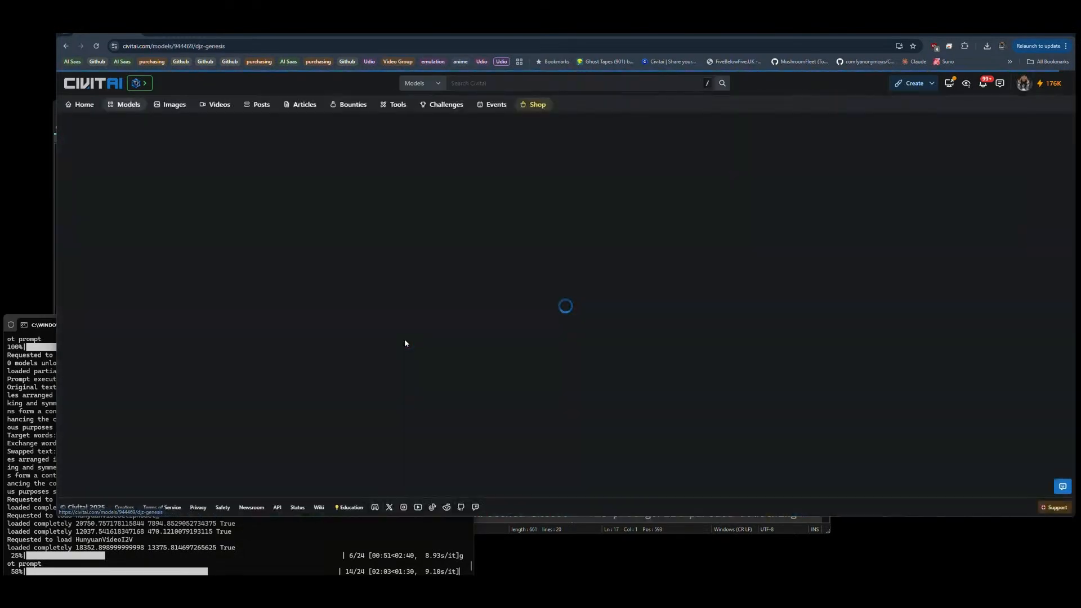
click(374, 164)
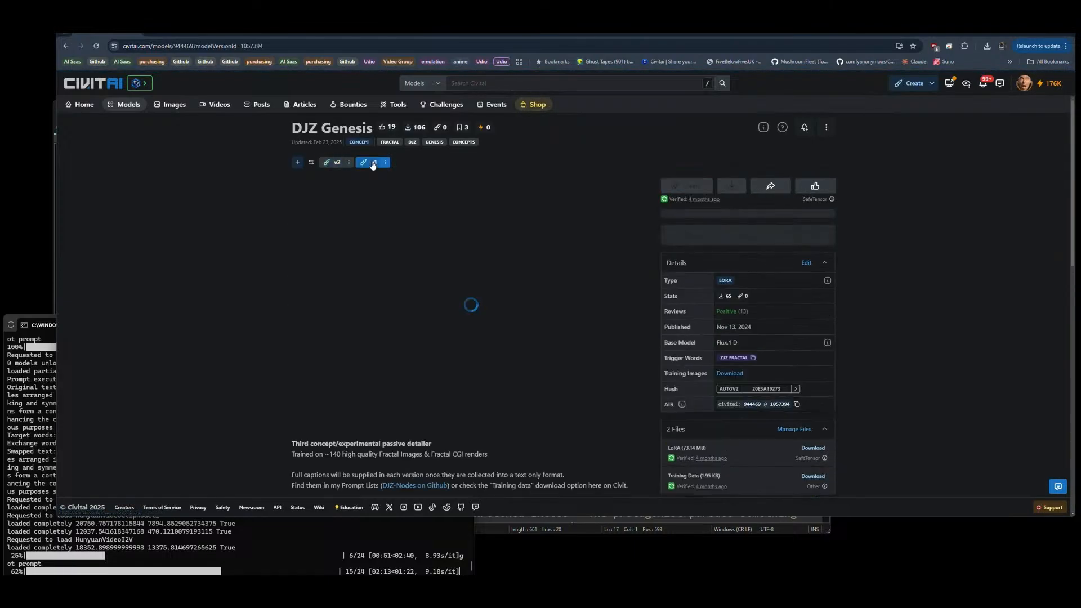
Step: Browse the fractal sample images in the DJZ Genesis v1 gallery
click(632, 283)
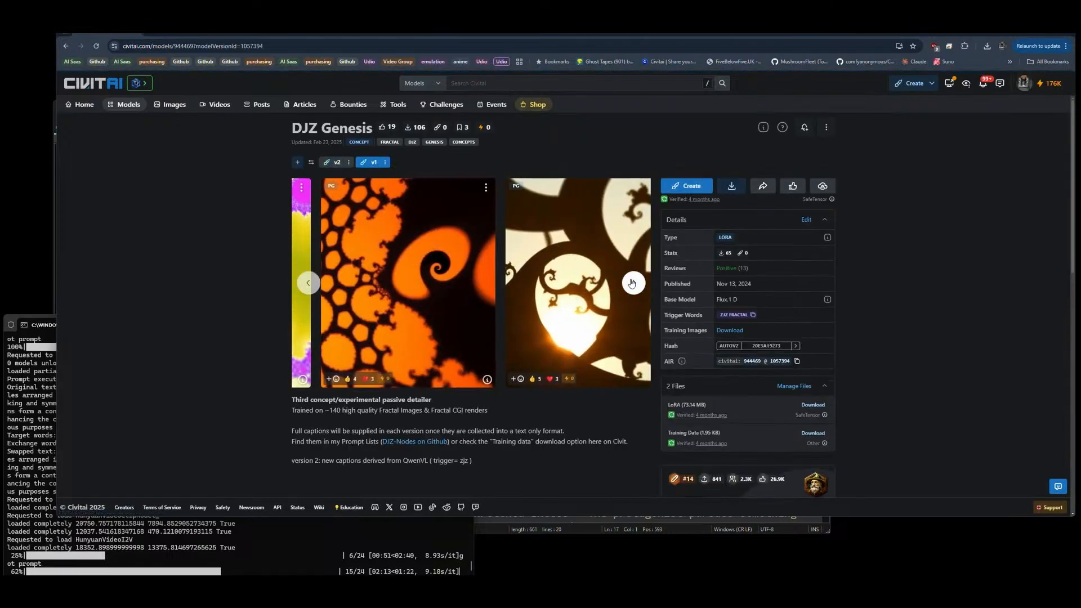
click(631, 283)
click(632, 283)
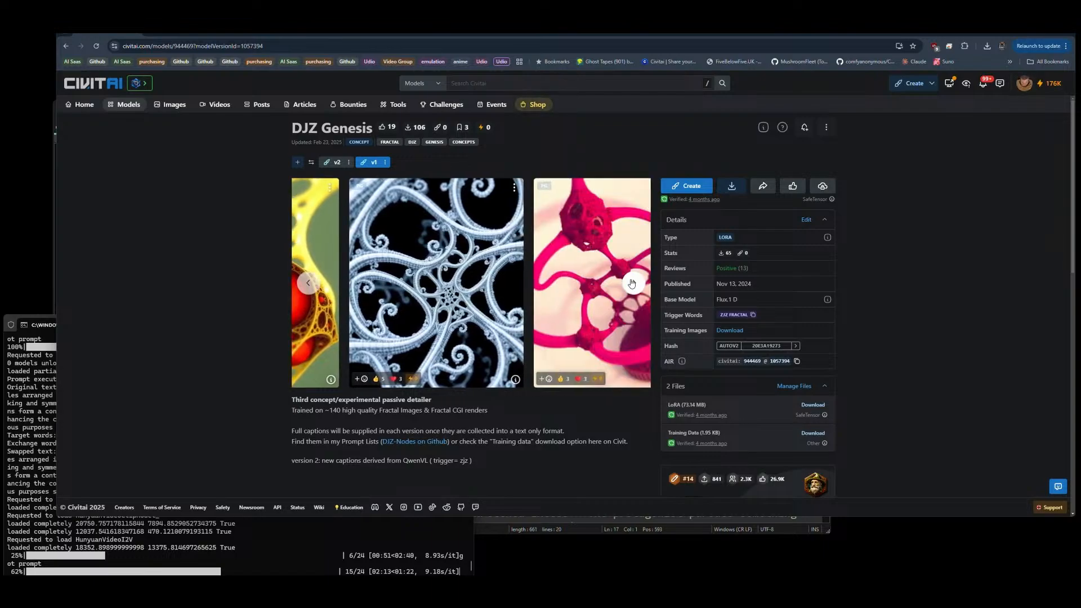
click(631, 283)
click(632, 283)
click(632, 283)
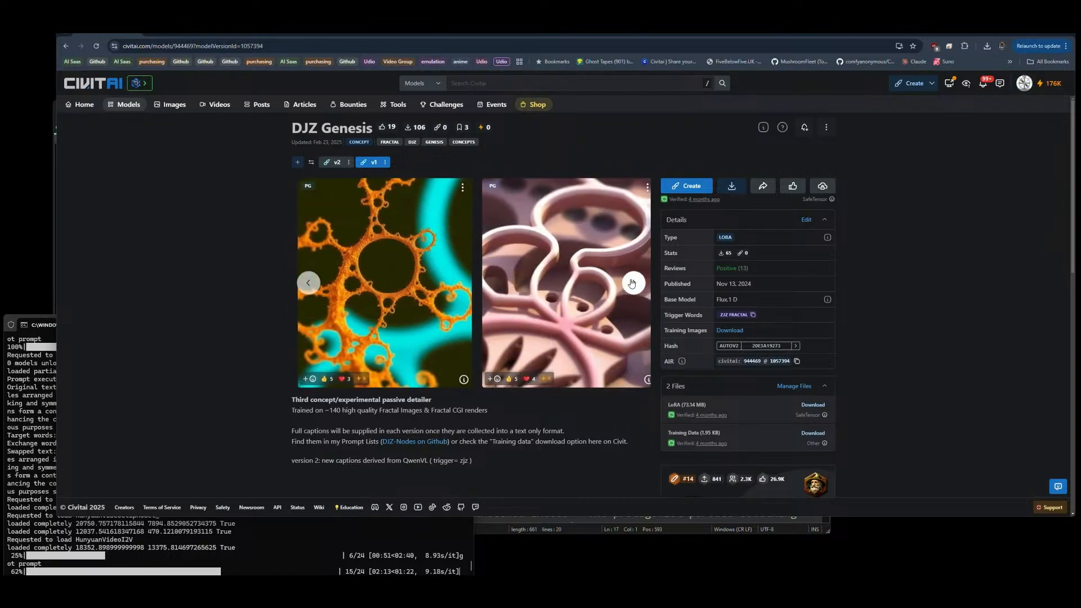
click(631, 283)
click(631, 283)
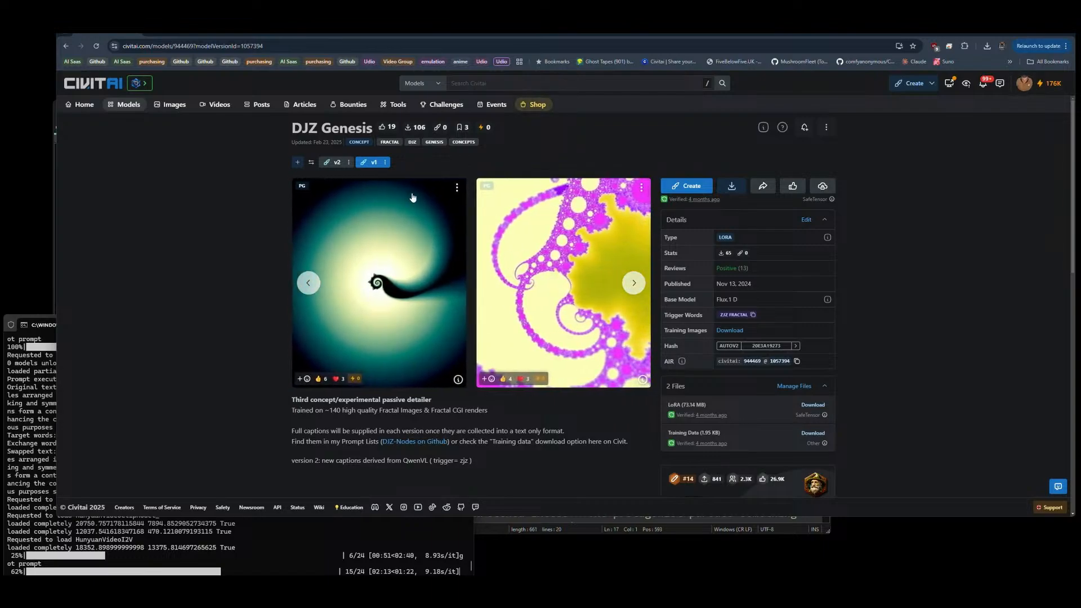
Step: Open version v2 of the DJZ Genesis model and browse its gallery of sample images
click(336, 163)
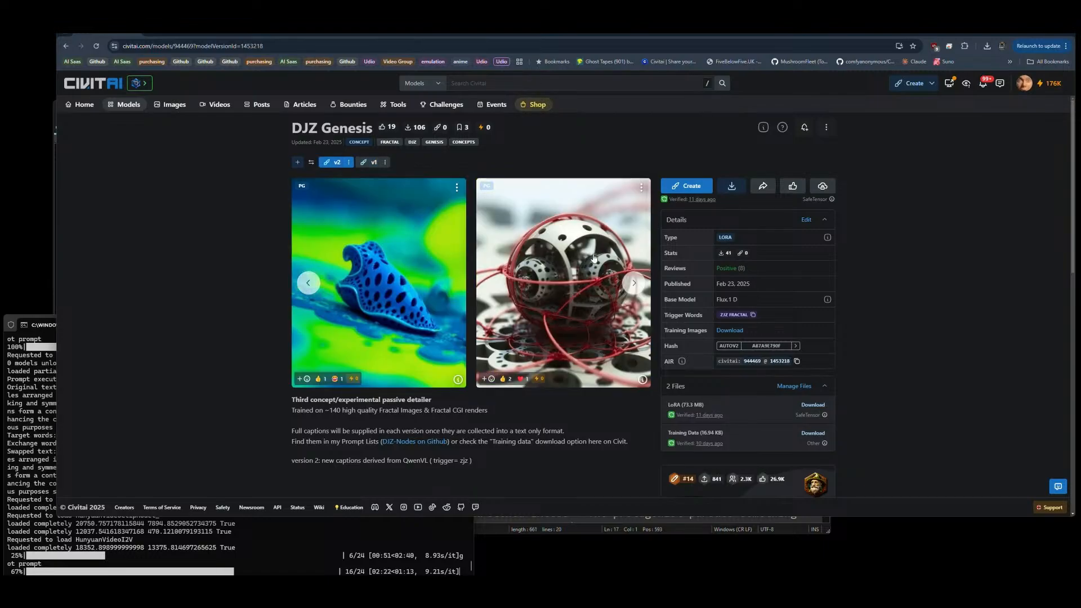
click(632, 283)
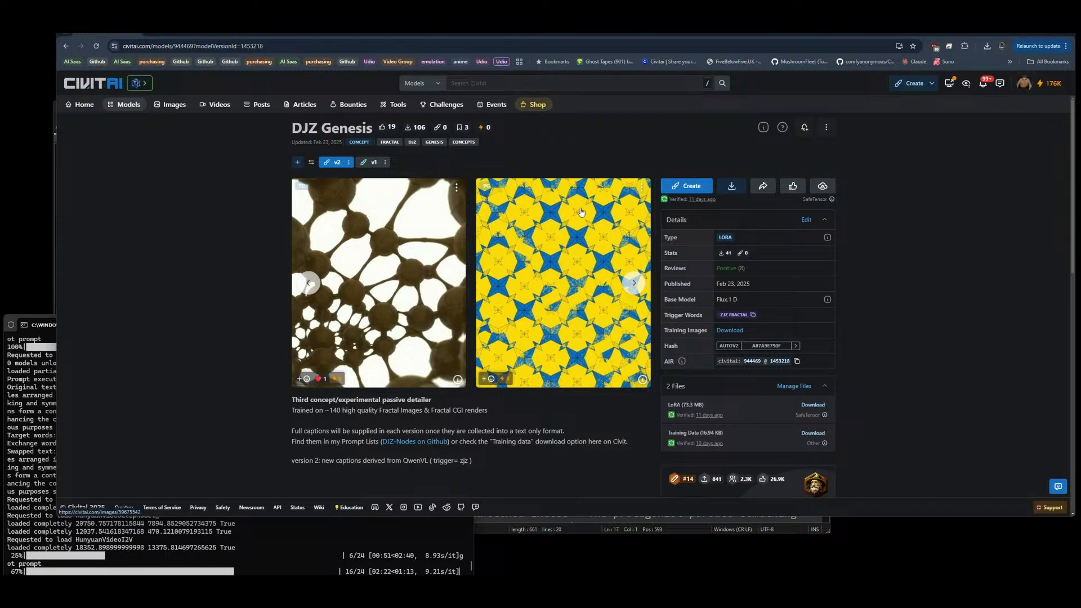
click(632, 284)
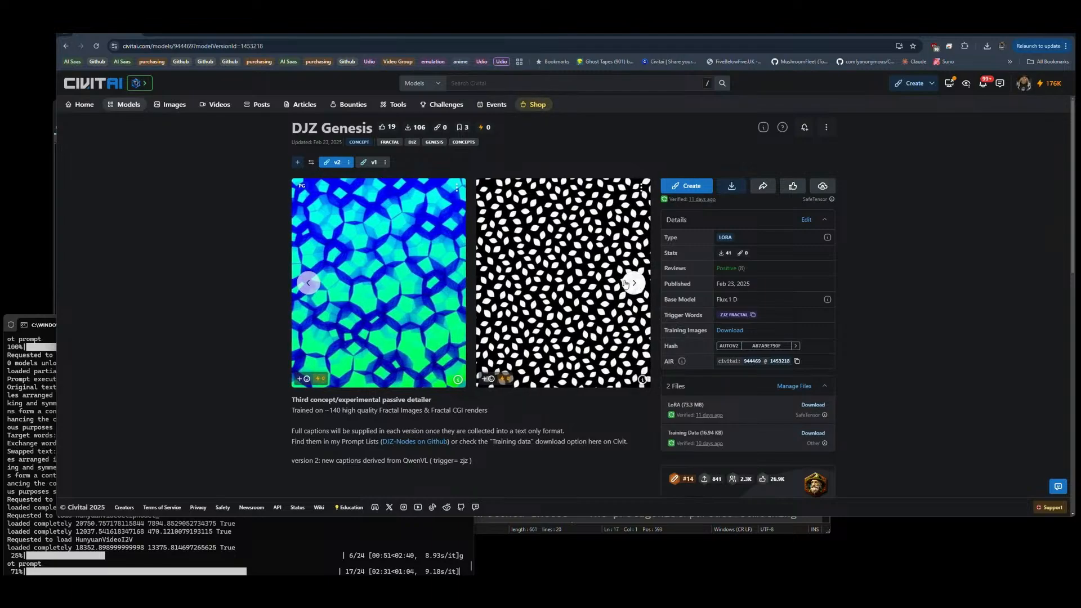
click(632, 283)
click(633, 283)
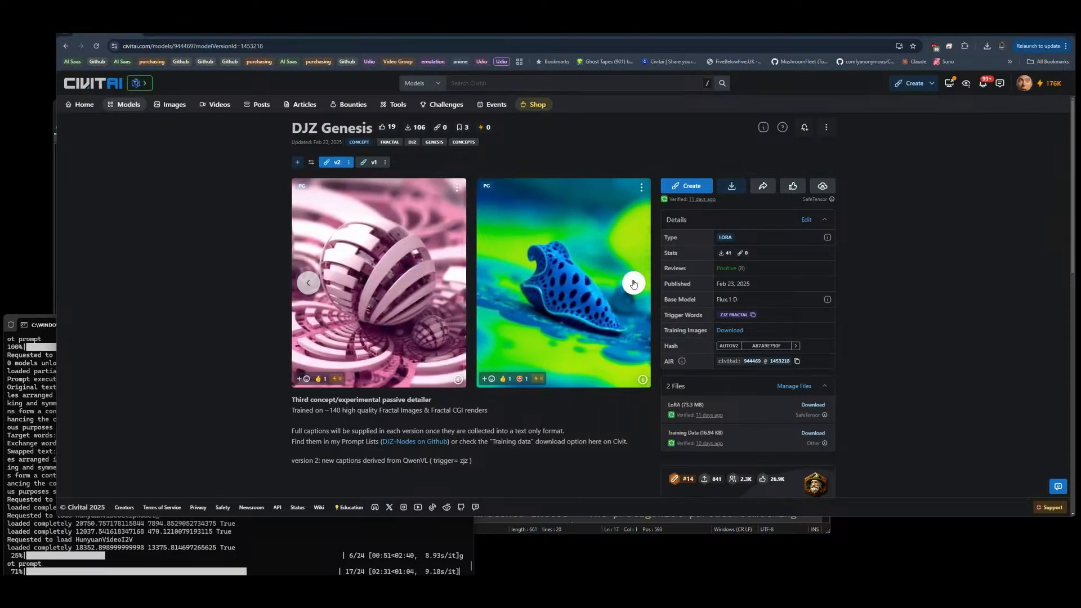
click(633, 283)
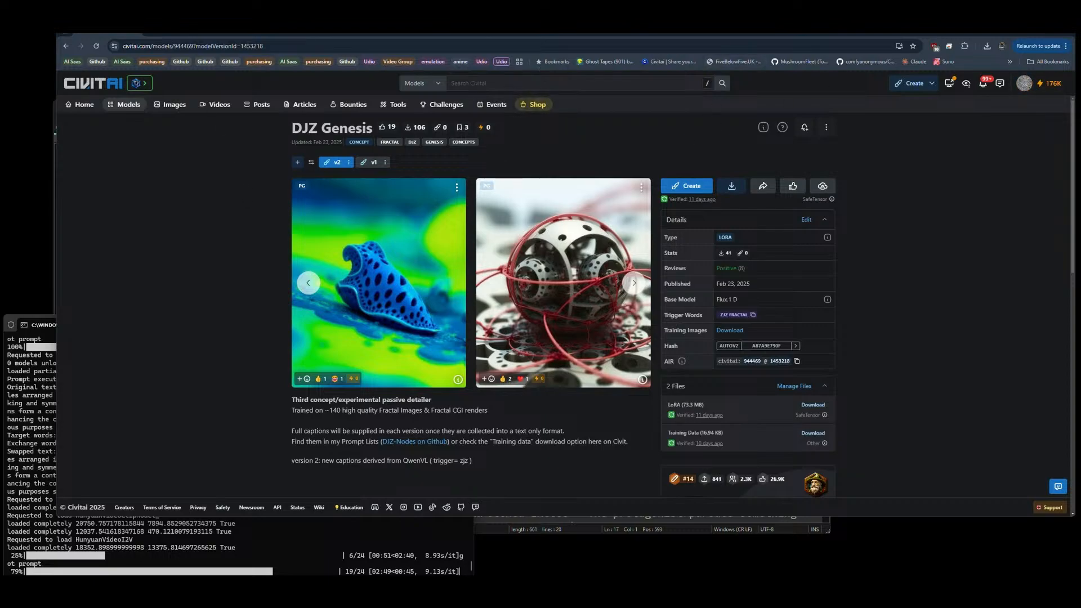
Step: Return to the ComfyUI graph and examine the Video Combine preview and the sampling nodes around it
click(944, 30)
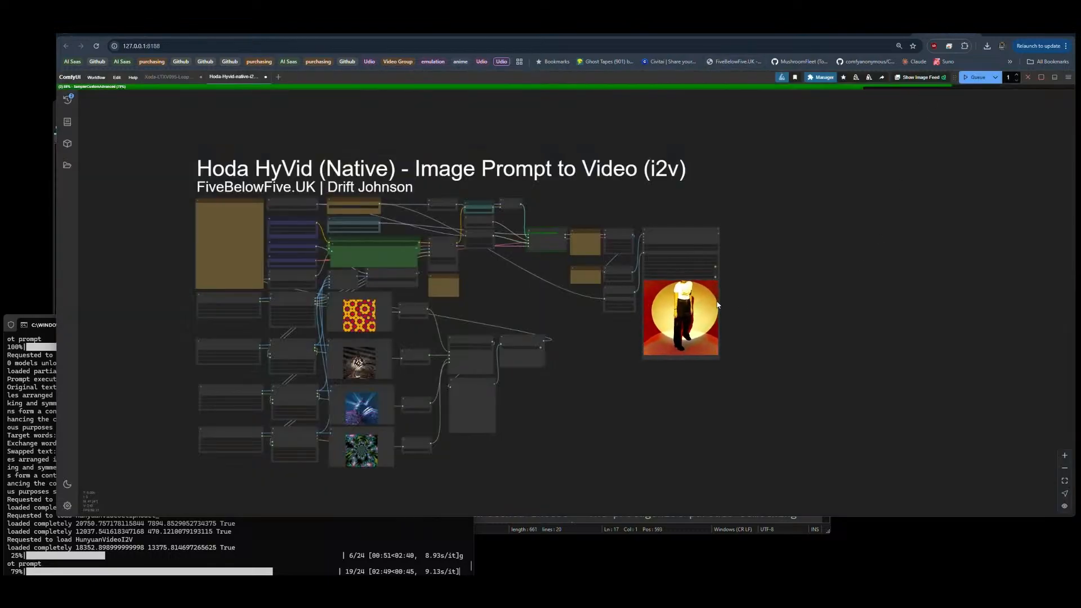
scroll(716, 304, up, 12)
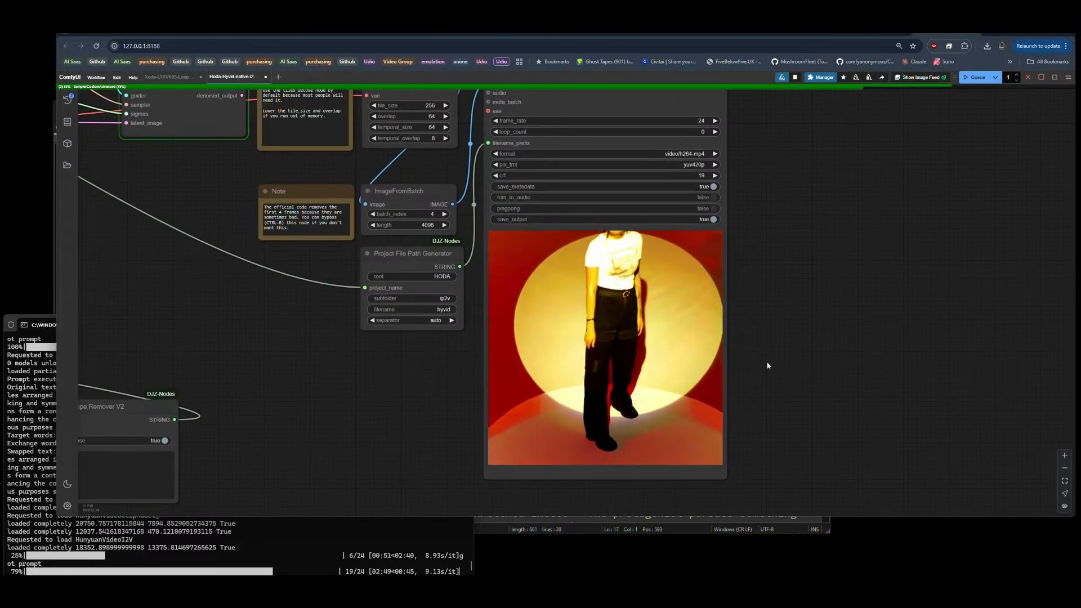
scroll(767, 365, down, 3)
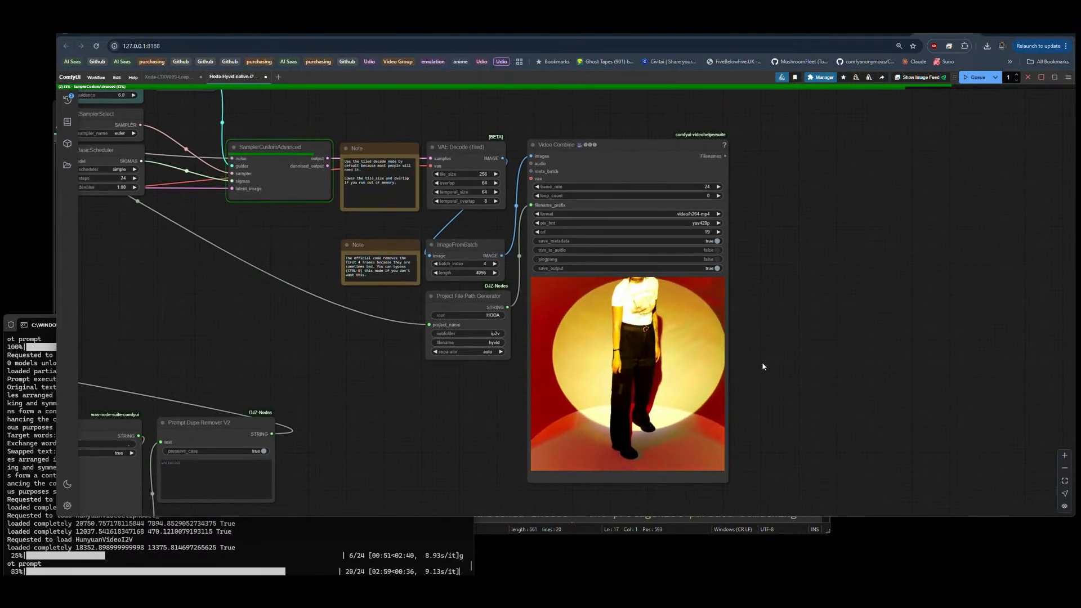
scroll(754, 377, up, 1)
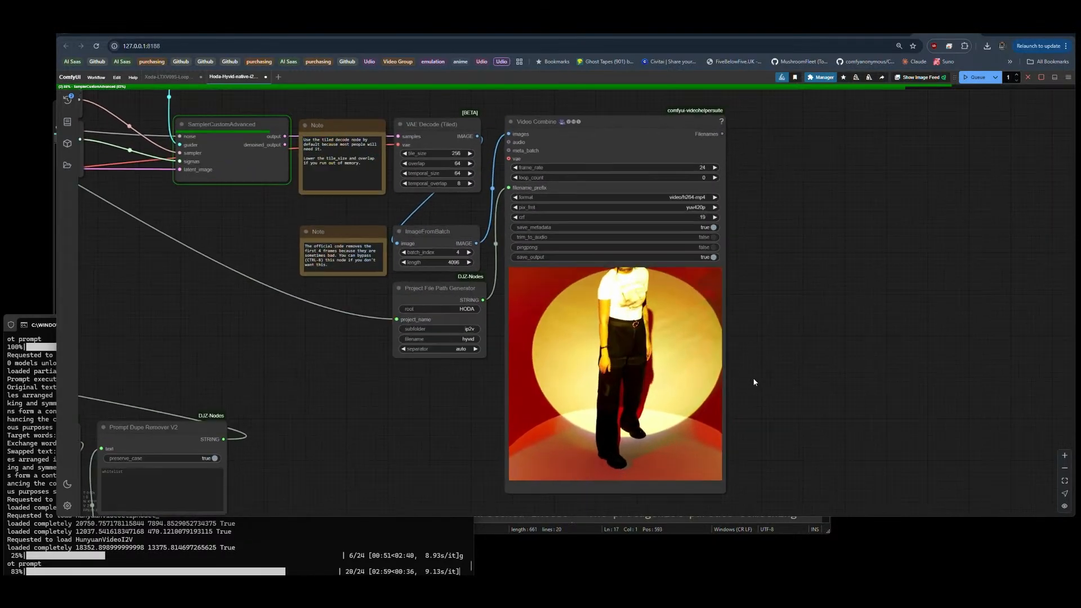
drag(753, 379, 757, 372)
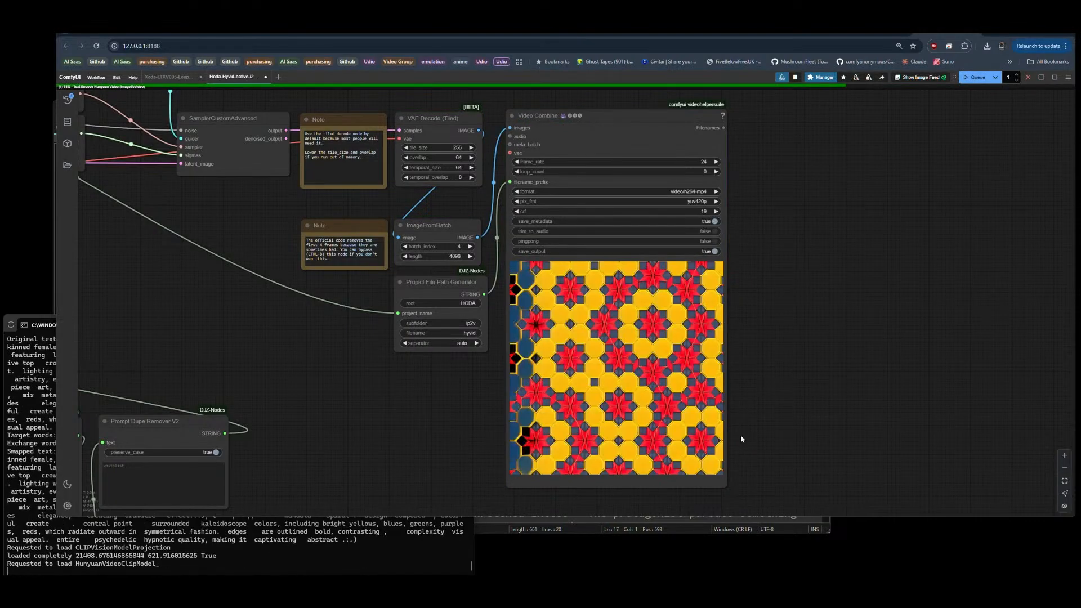
scroll(741, 435, up, 1)
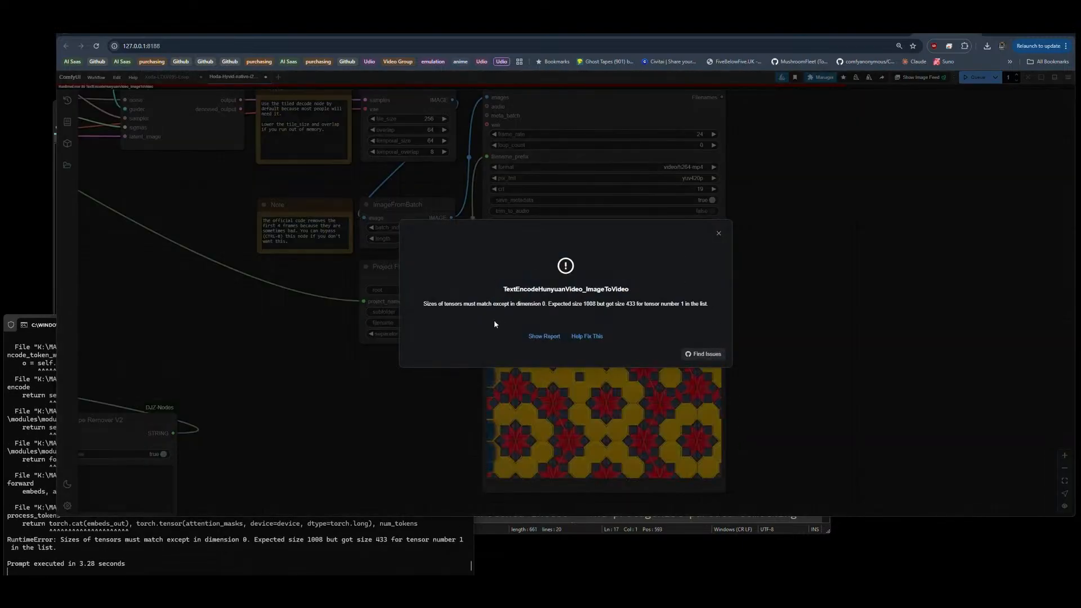
Step: Dismiss the TextEncodeHunyuanVideo_ImageToVideo error and nudge the green Show Text node slightly down over the Hunyuan text encoder
click(718, 233)
scroll(789, 259, down, 5)
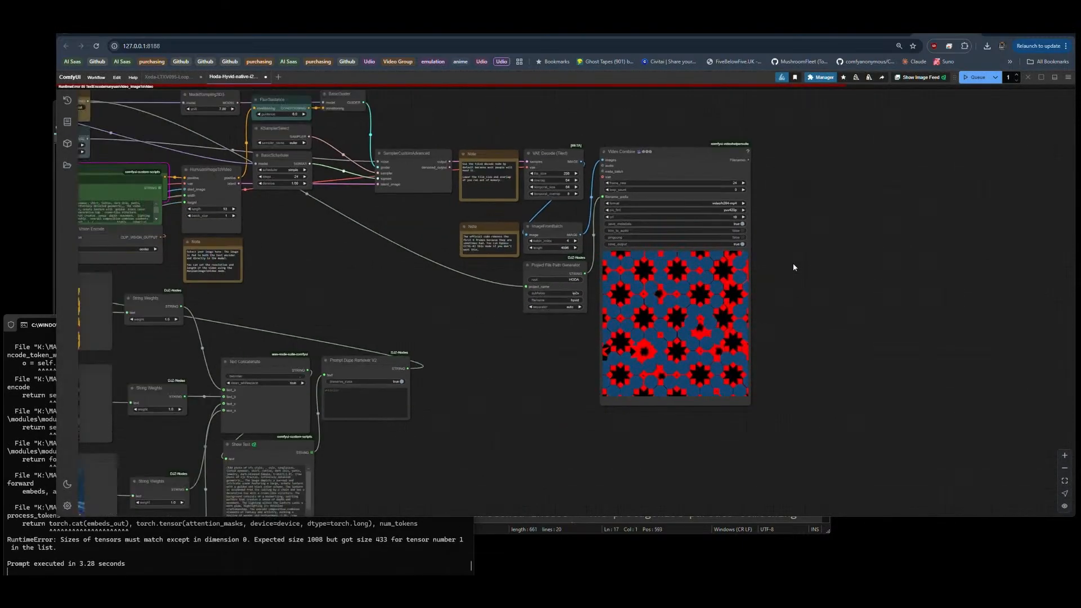
scroll(793, 263, down, 4)
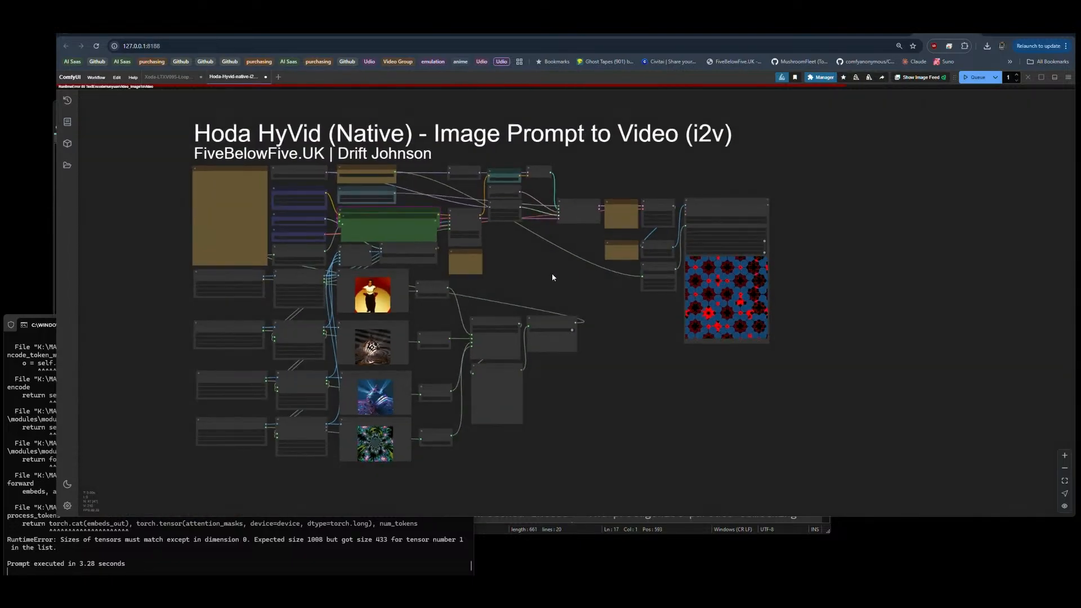
scroll(343, 248, up, 8)
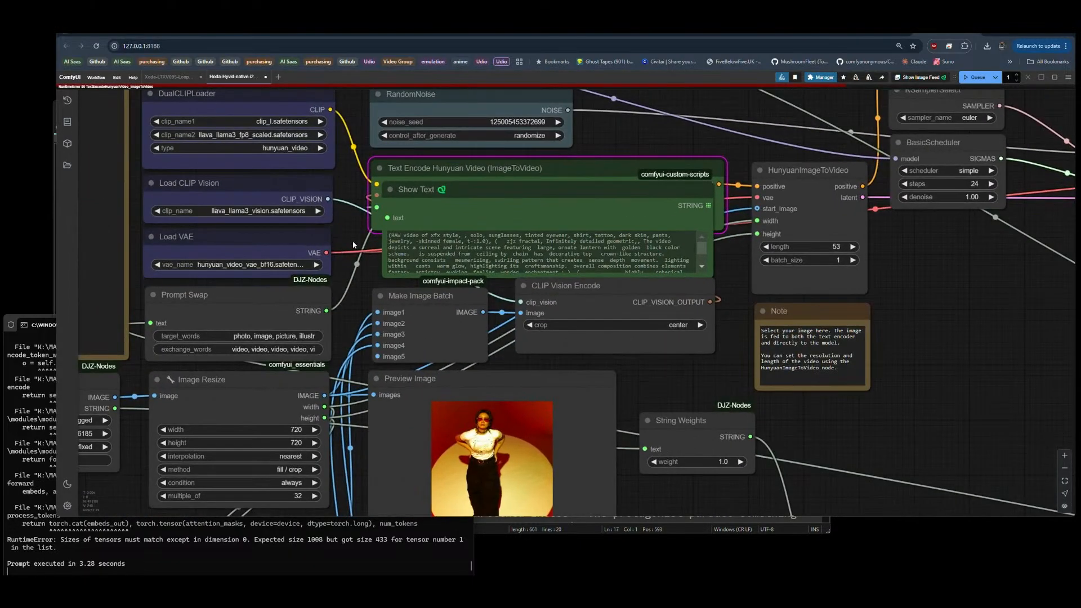
mouse_move(474, 188)
mouse_down()
mouse_move(478, 271)
mouse_move(474, 197)
mouse_up()
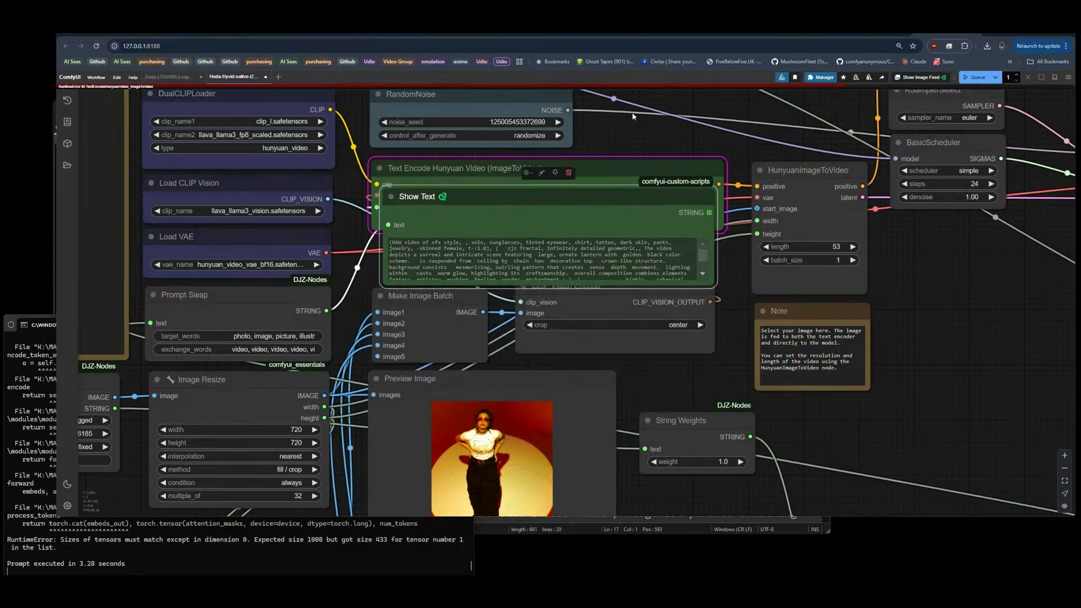
Step: Duplicate the Show Text node below Prompt Dupe Remover V2 and link the remover's STRING output to its text input
scroll(633, 117, down, 5)
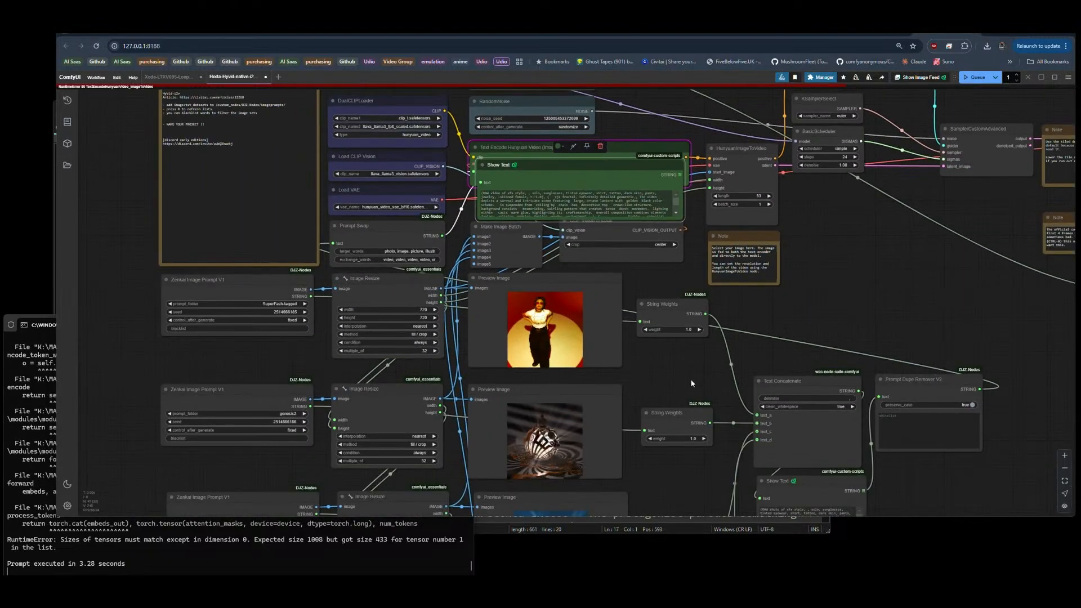
drag(694, 382, 500, 202)
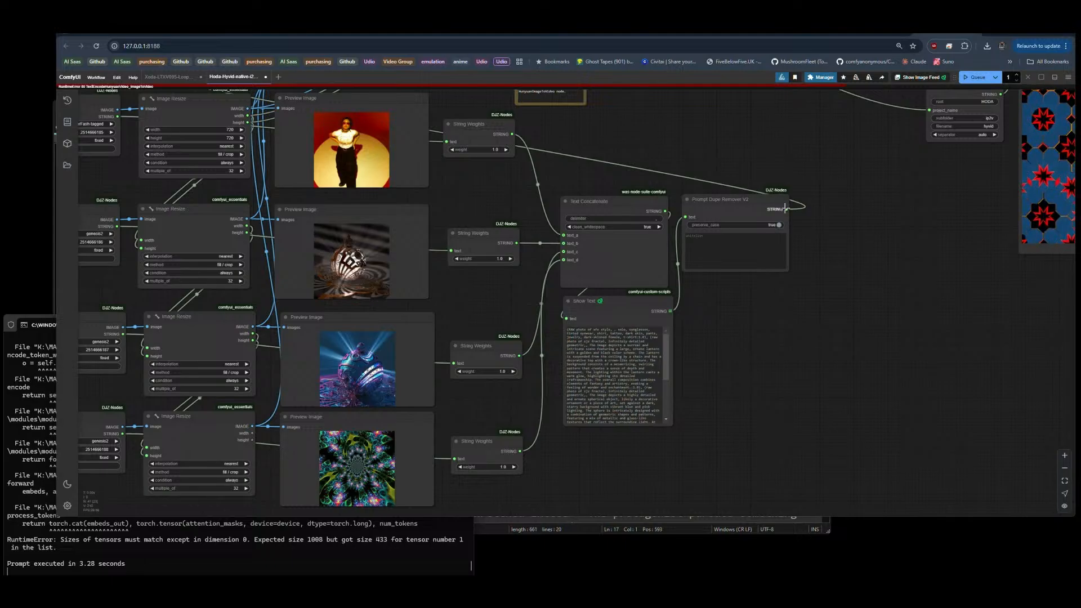
drag(786, 209, 805, 248)
click(681, 306)
mouse_move(632, 300)
alt+mouse_down()
mouse_move(762, 308)
mouse_move(757, 297)
alt+mouse_up()
drag(785, 209, 691, 315)
scroll(846, 396, down, 3)
scroll(847, 396, up, 5)
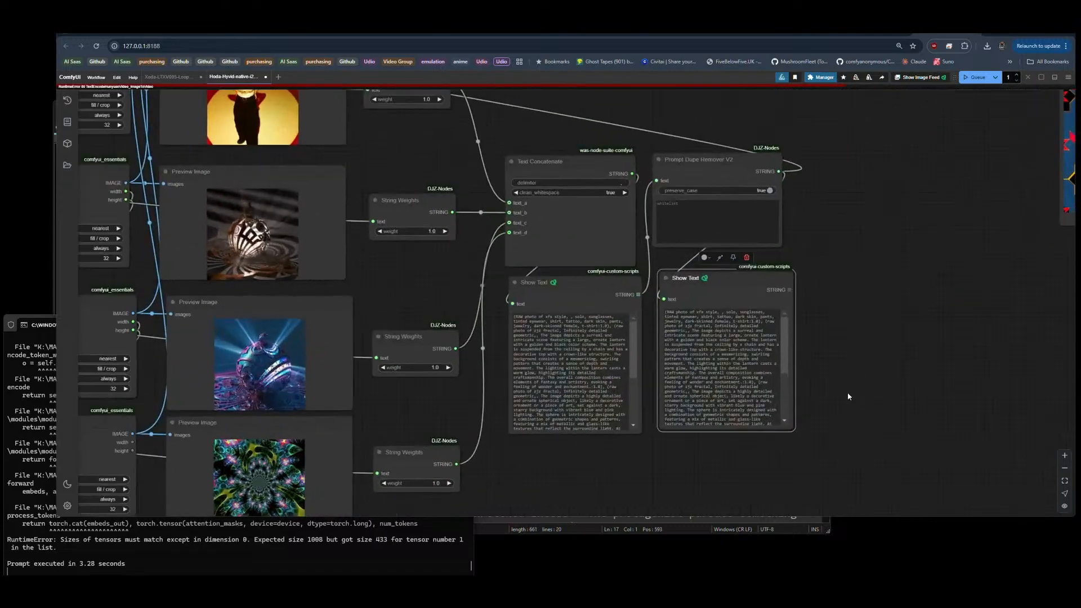
Step: Switch to the console window to read the tensor size error, and return to the ComfyUI graph
click(292, 568)
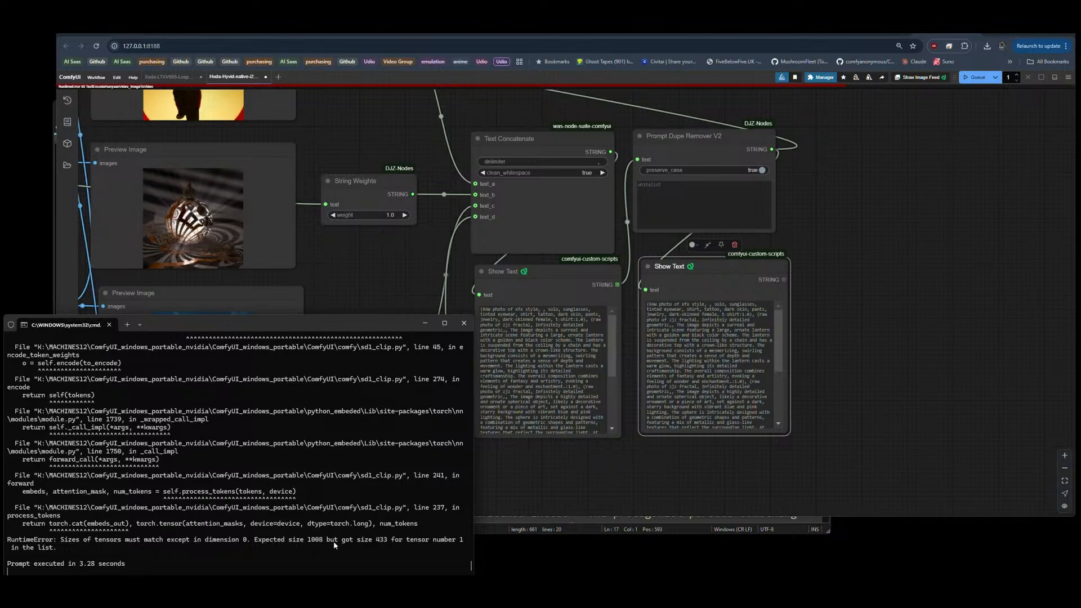
click(777, 491)
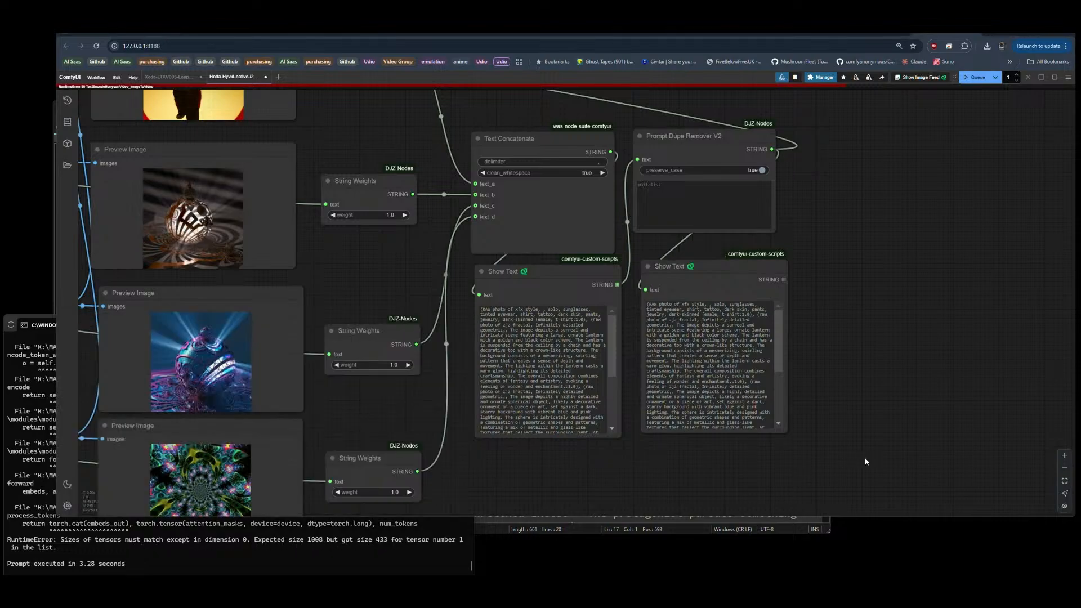
scroll(822, 346, down, 5)
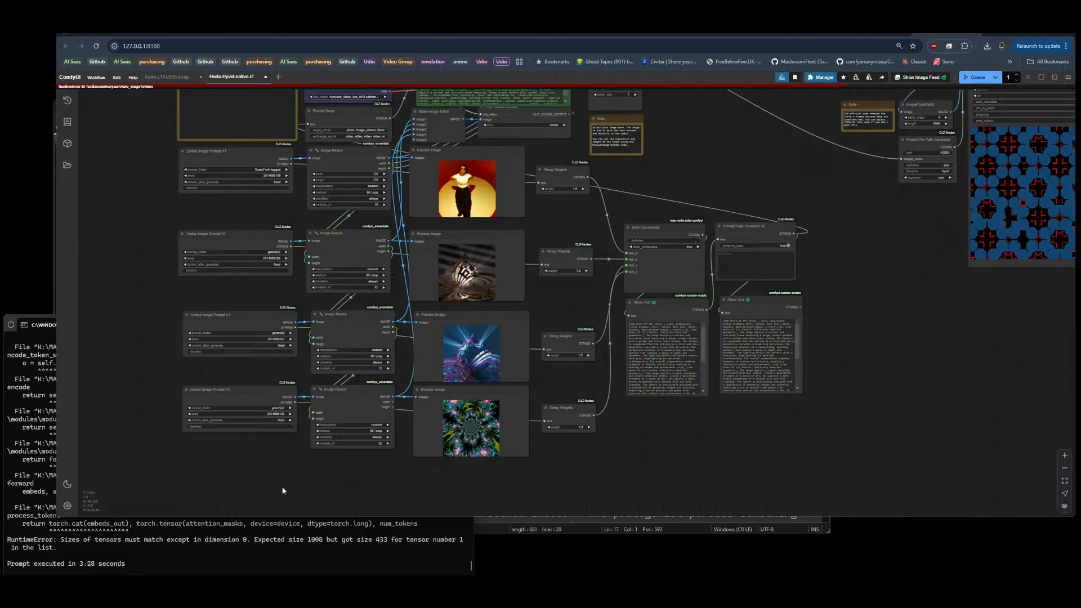
Step: Search the node library for "upscale" and add an Upscale Image node below the fourth image prompt row
double_click(257, 481)
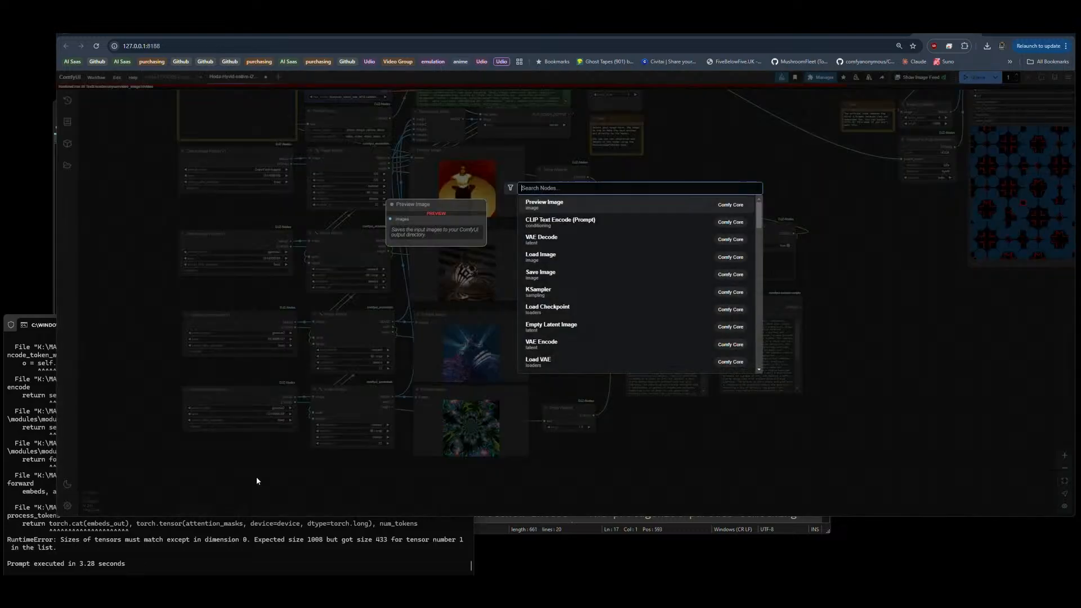
text(upscale)
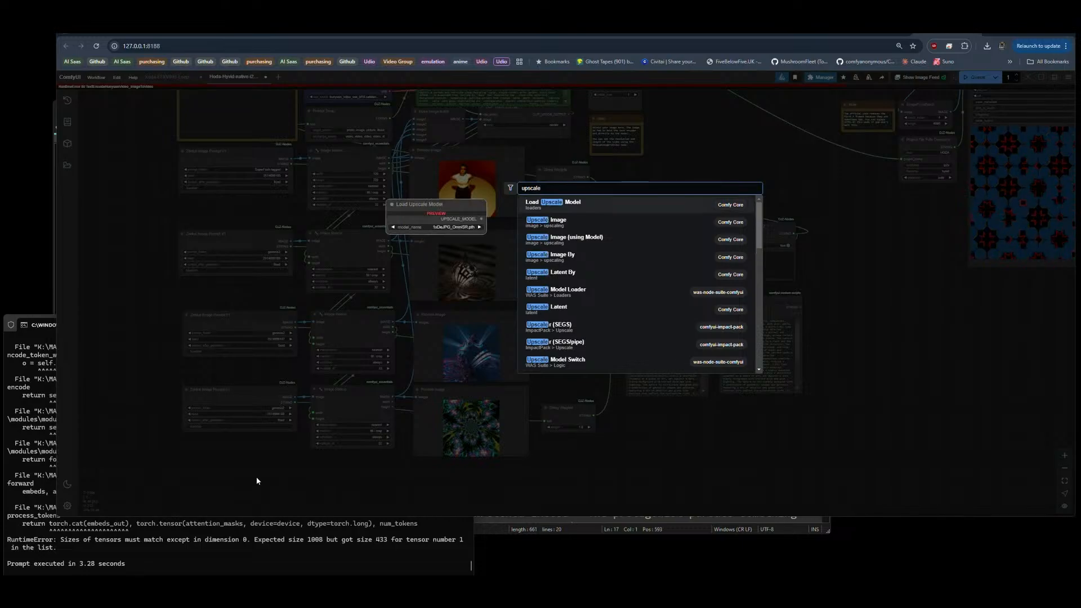
click(560, 223)
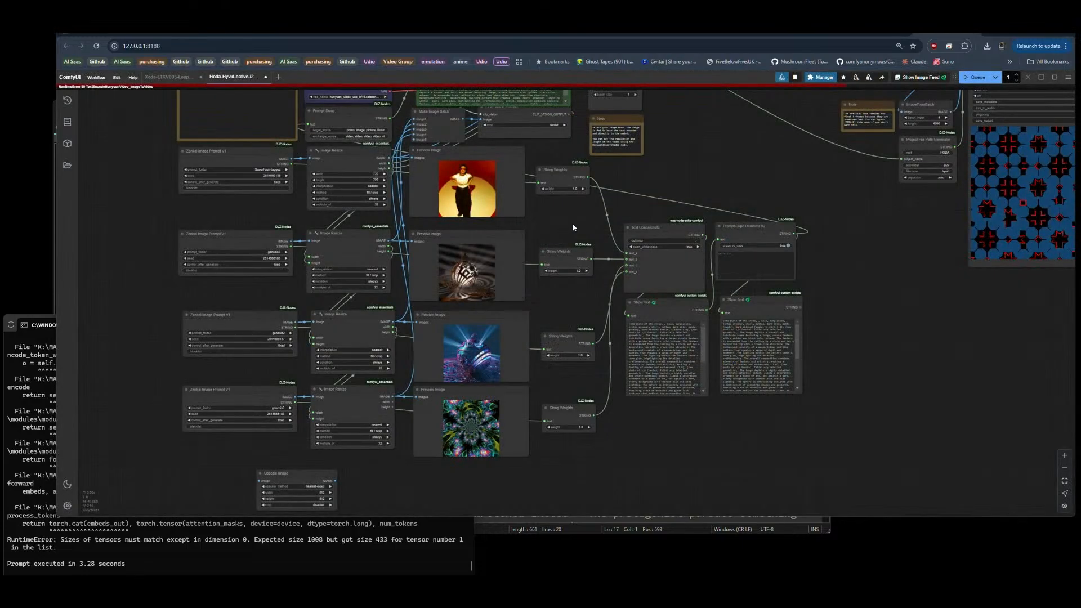
Step: Set the Upscale Image node's width and height to 1024
scroll(347, 506, up, 10)
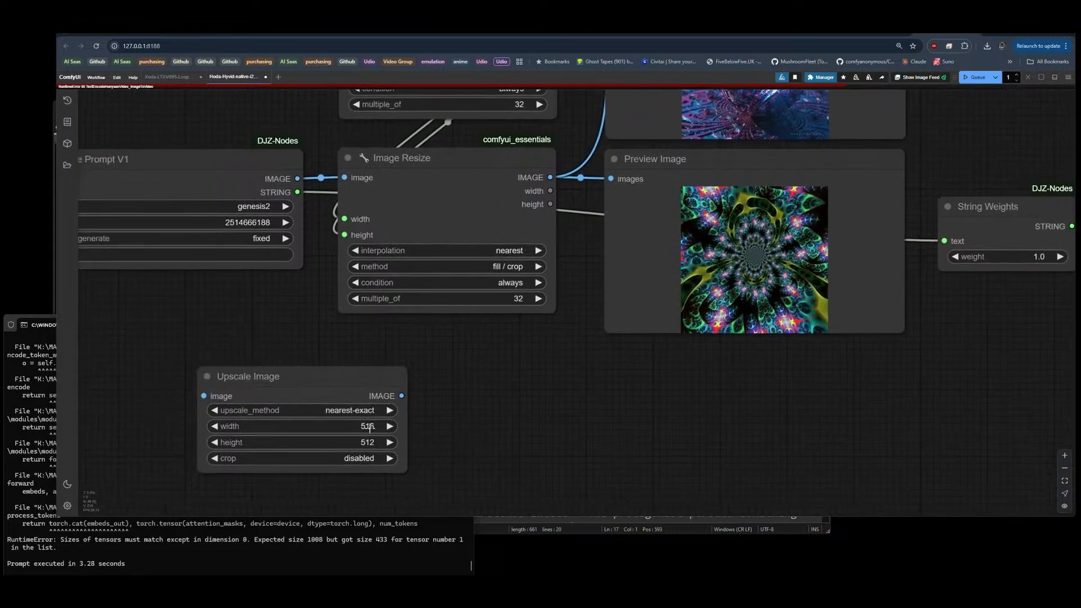
click(370, 427)
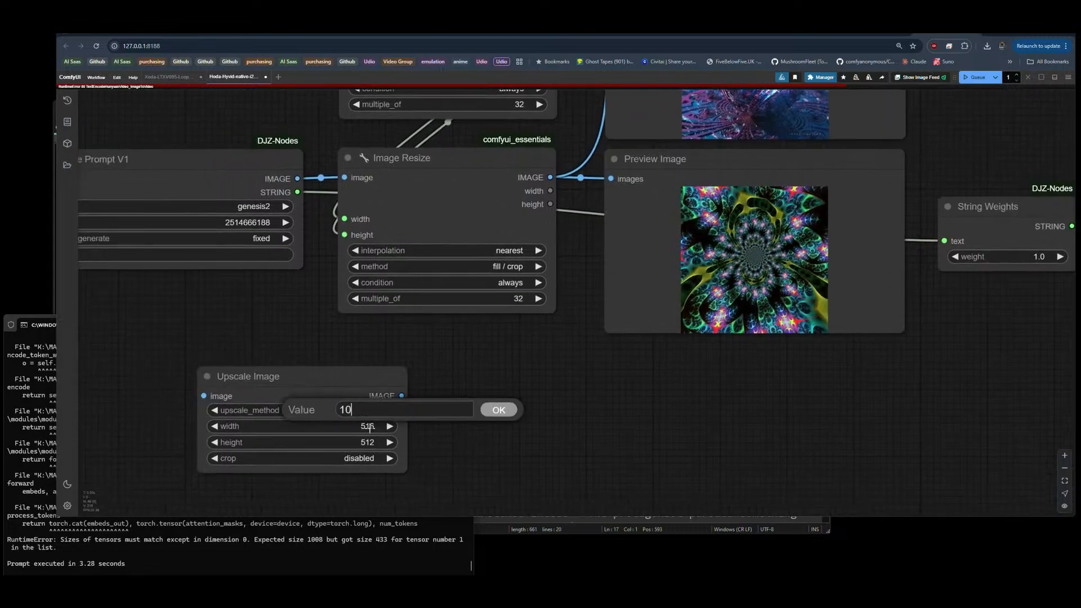
key(Return)
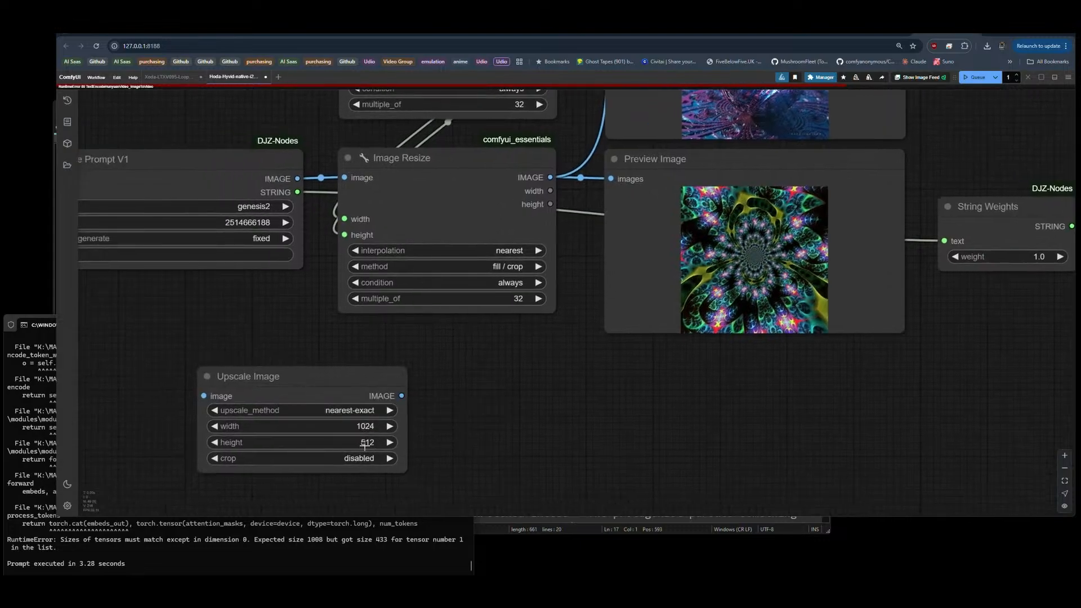
click(364, 445)
text(1024)
key(Return)
Step: Set the Upscale Image node's upscale_method to bicubic
click(355, 405)
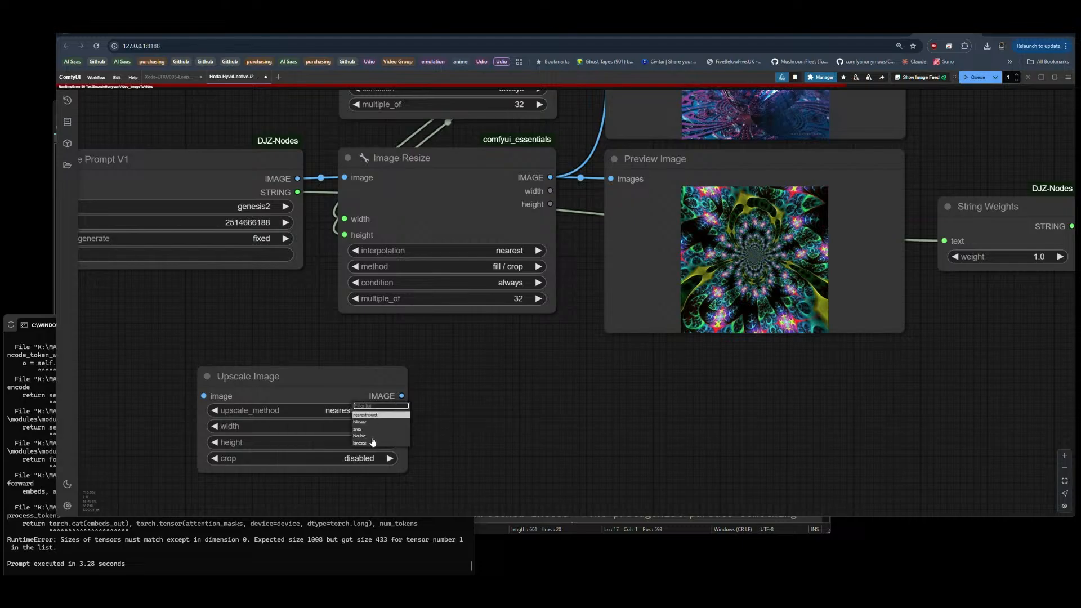
click(371, 448)
scroll(394, 451, down, 1)
click(378, 414)
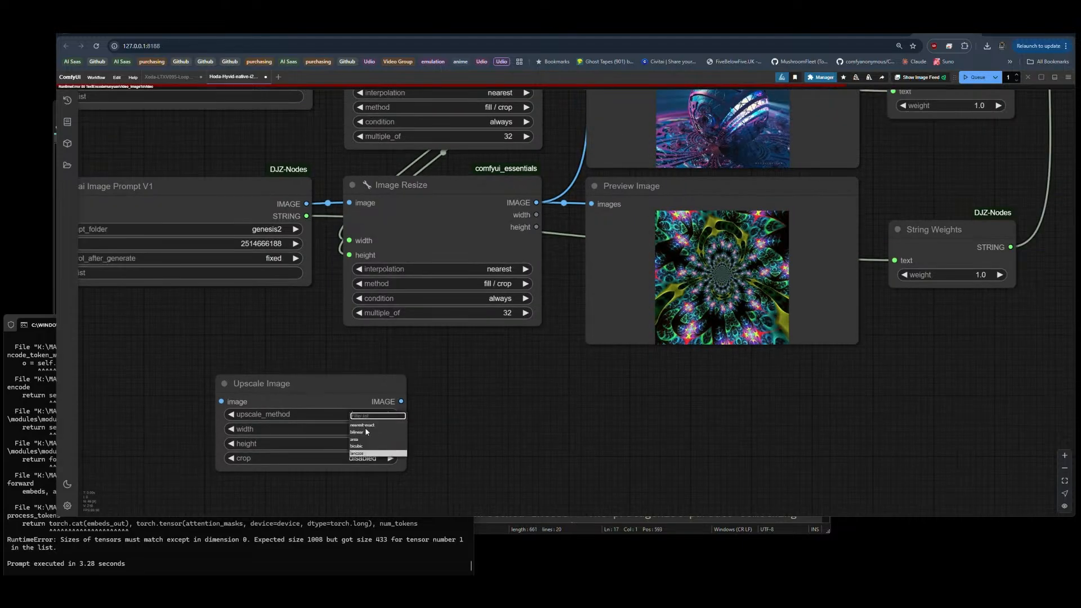
click(357, 446)
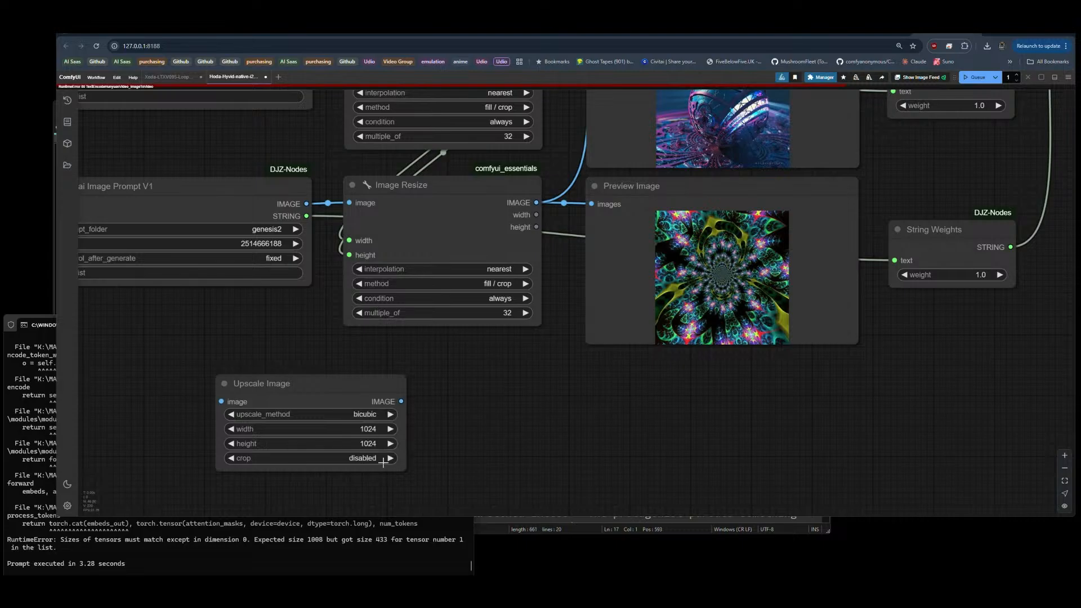
Step: Shift the second, third and fourth Zenkai Image Prompt V1 nodes away from their Image Resize nodes to make room between them
scroll(377, 472, down, 5)
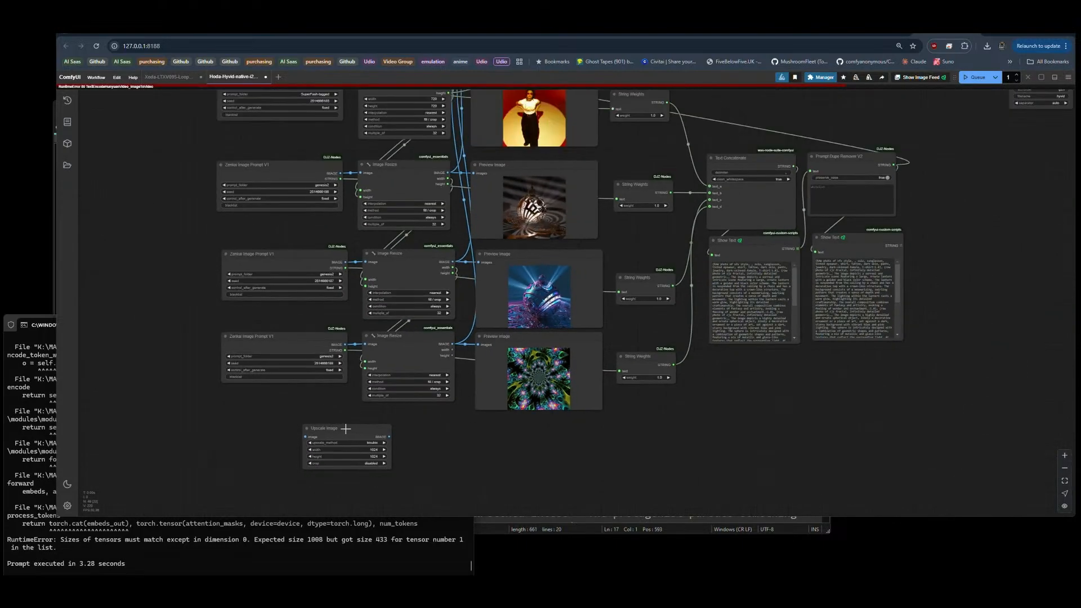
drag(274, 336, 173, 335)
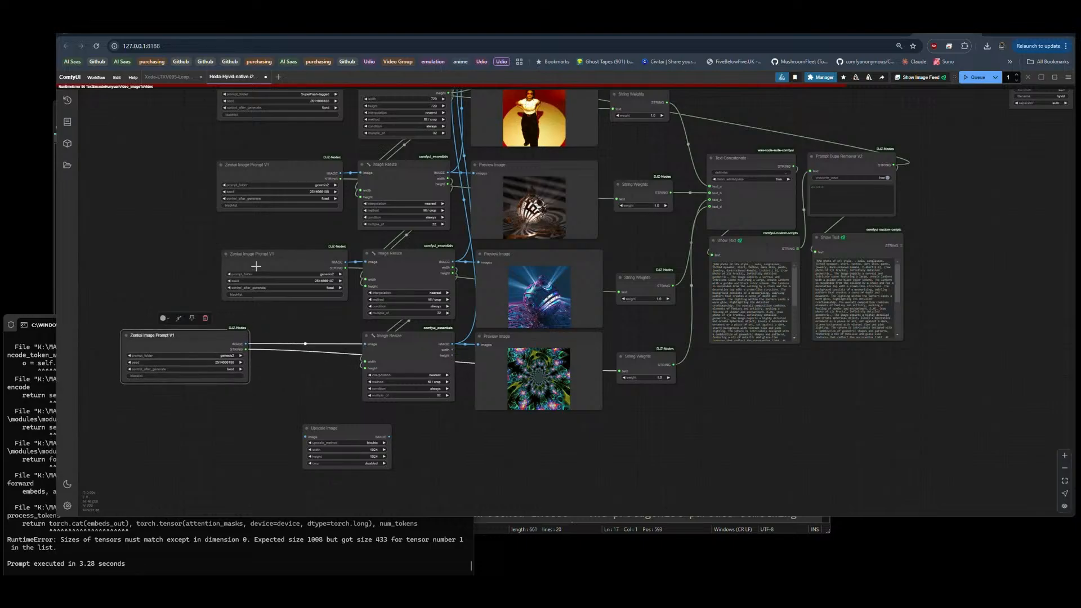
drag(273, 257, 223, 298)
drag(281, 228, 181, 229)
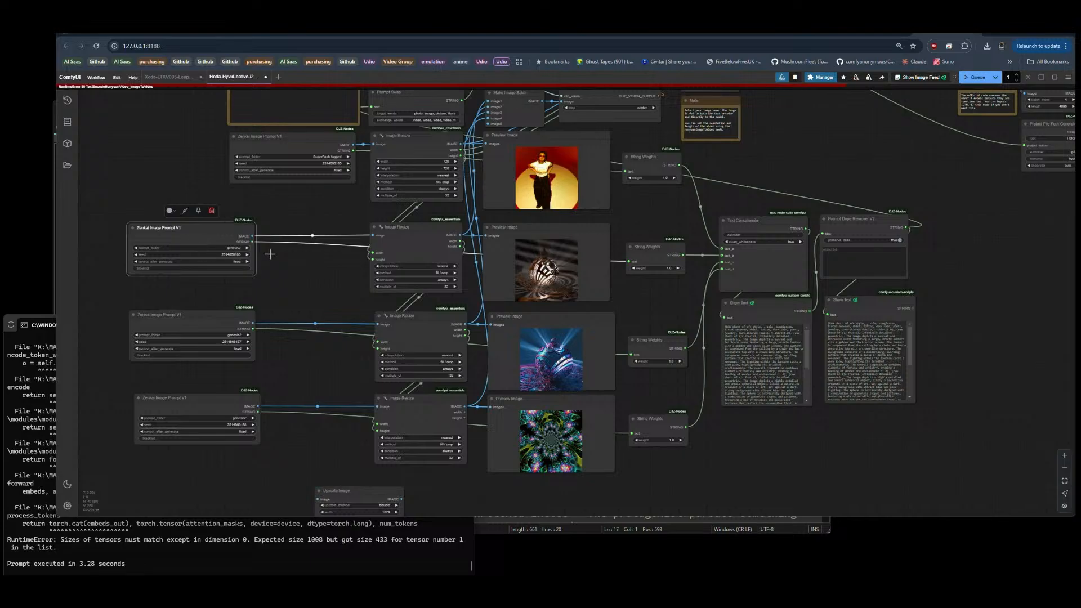
drag(210, 234, 202, 235)
drag(202, 314, 192, 314)
drag(200, 400, 187, 401)
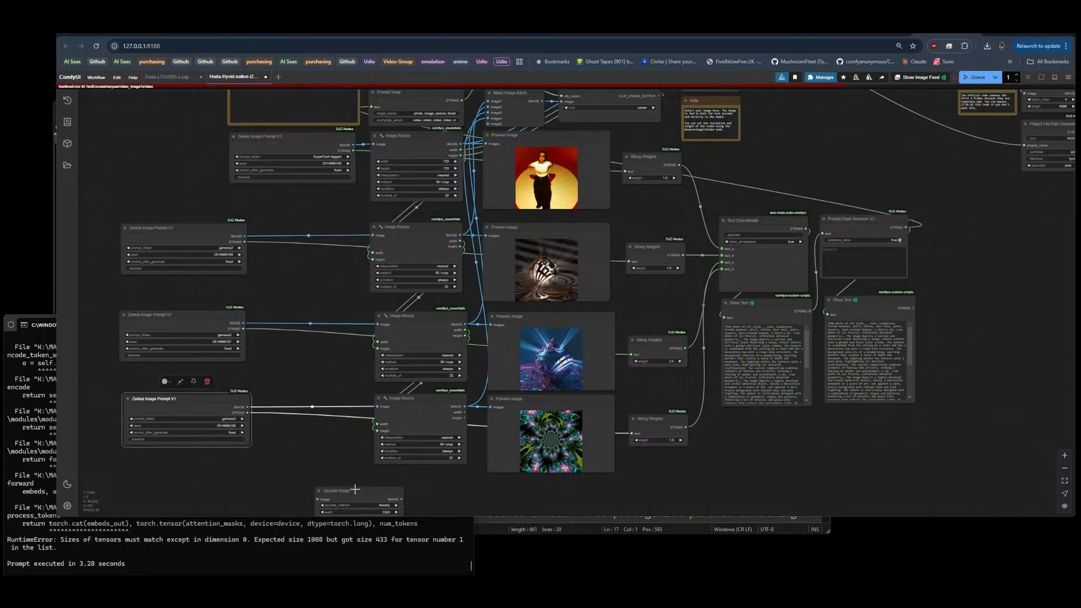
Step: Place copies of Upscale Image between the prompt and Image Resize nodes in the lower three rows, linking each row's image through it
drag(355, 492, 306, 399)
drag(245, 236, 266, 236)
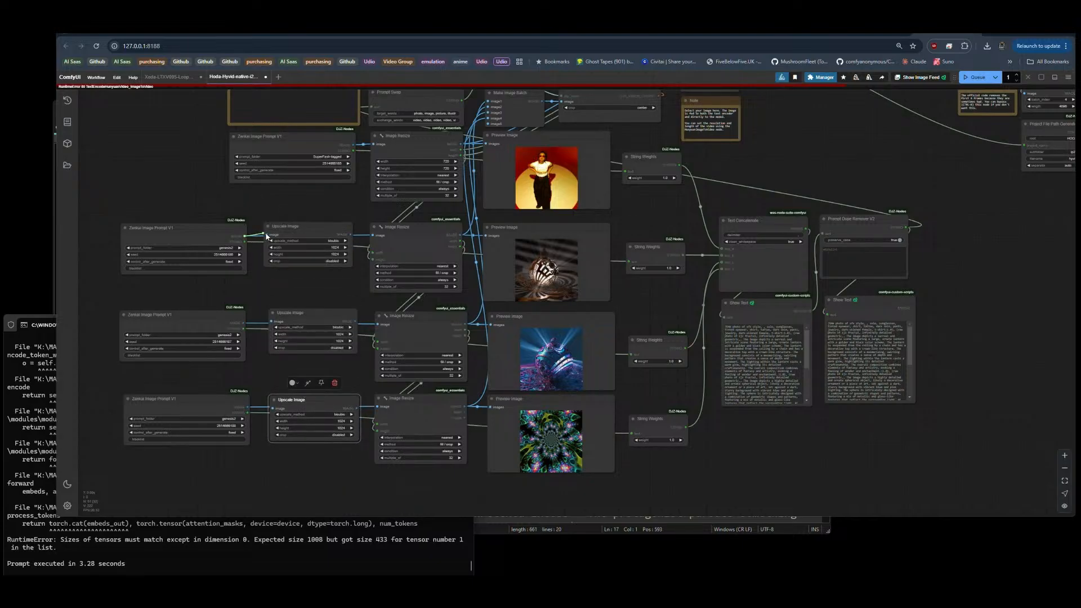
Step: Finish linking the lower three Upscale Image nodes between their prompt and Image Resize nodes, and queue the workflow
drag(350, 235, 372, 235)
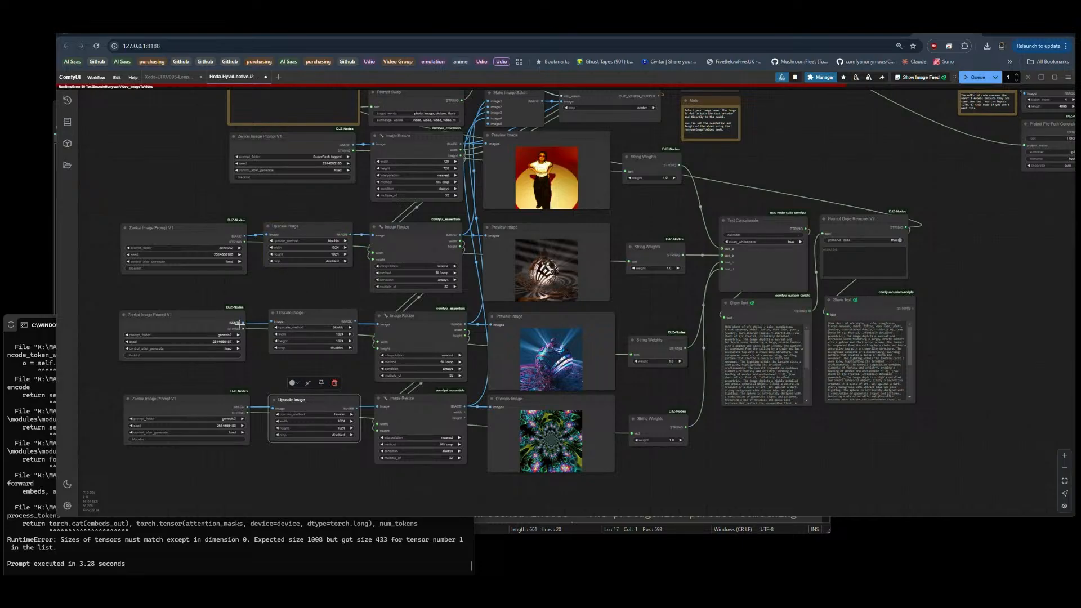
drag(243, 323, 272, 322)
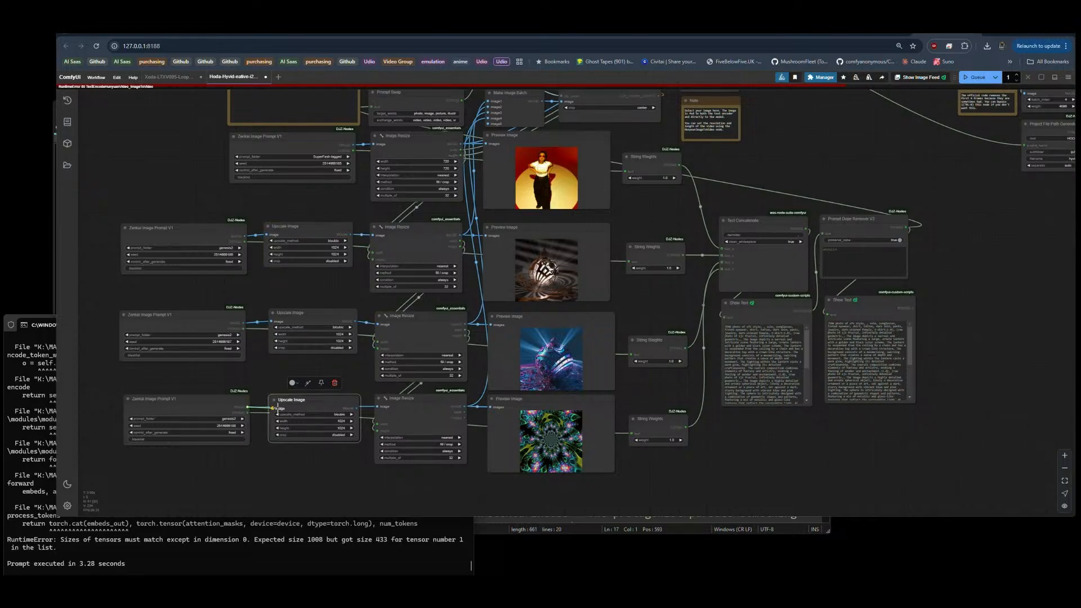
drag(352, 406, 379, 407)
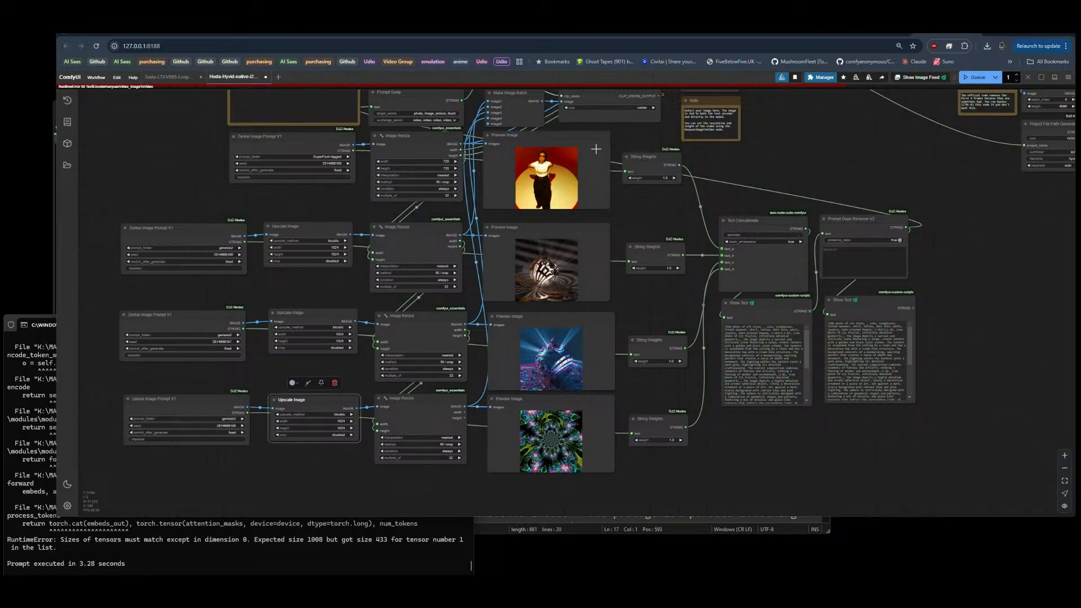
click(974, 77)
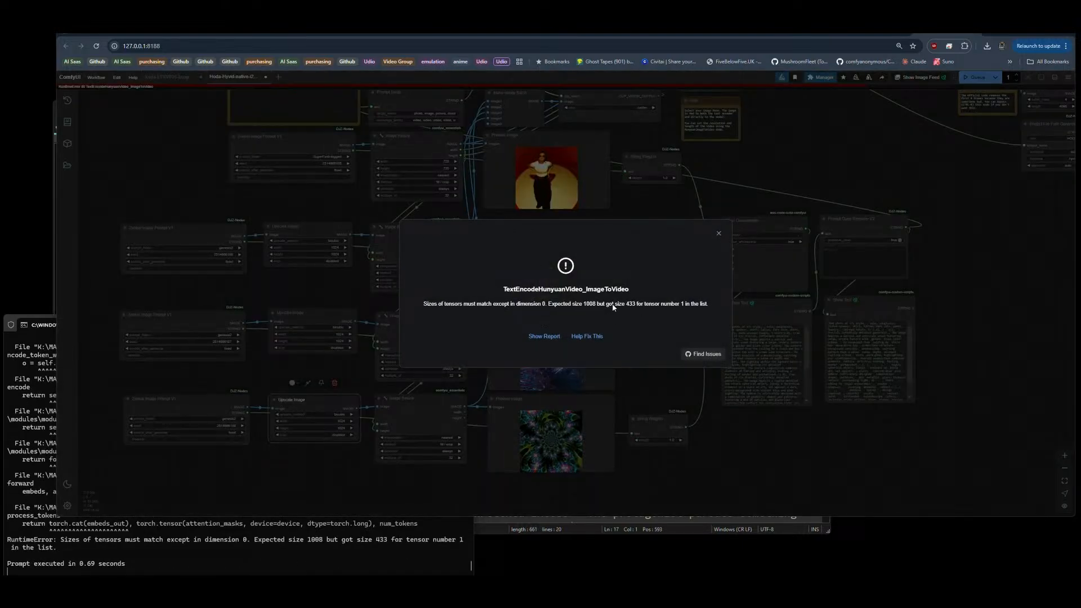
click(719, 234)
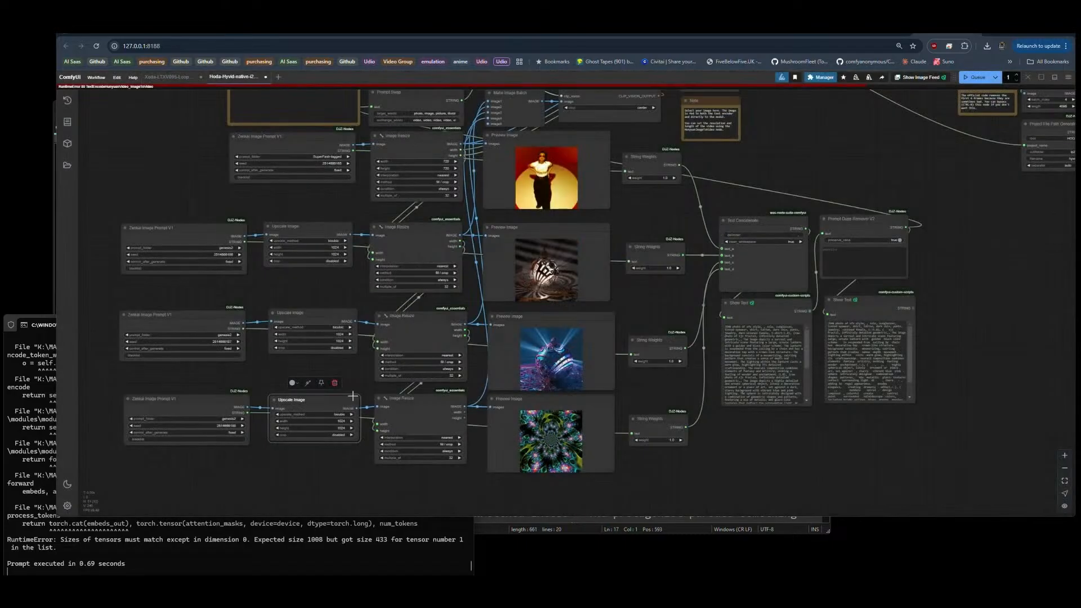
Step: Delete the three Upscale Image nodes and move the lower three Zenkai Image Prompt V1 nodes back beside their Image Resize nodes
drag(264, 471, 311, 249)
key(Delete)
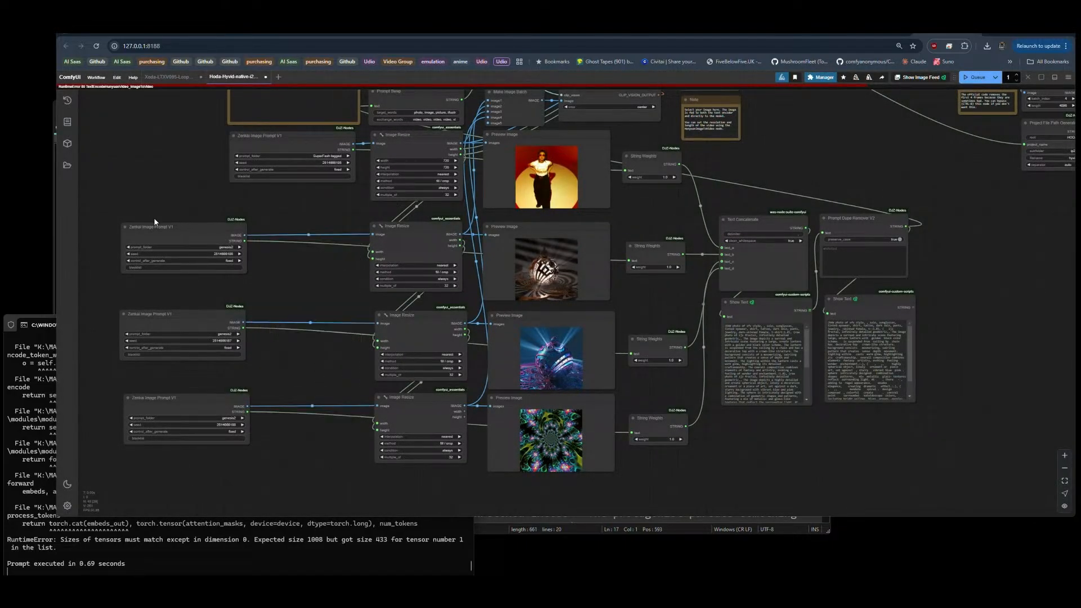
drag(154, 221, 188, 450)
drag(184, 236, 285, 236)
click(683, 229)
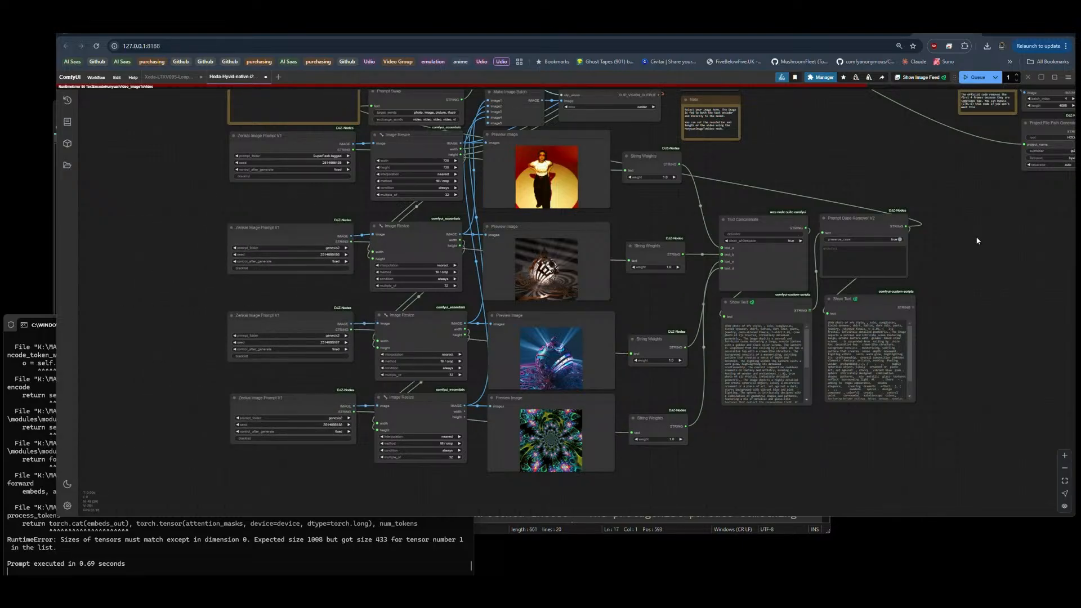
Step: Widen the Show Text node below Prompt Dupe Remover V2 so the whole deduplicated prompt fits
drag(899, 197, 597, 139)
scroll(538, 367, up, 2)
scroll(537, 369, up, 5)
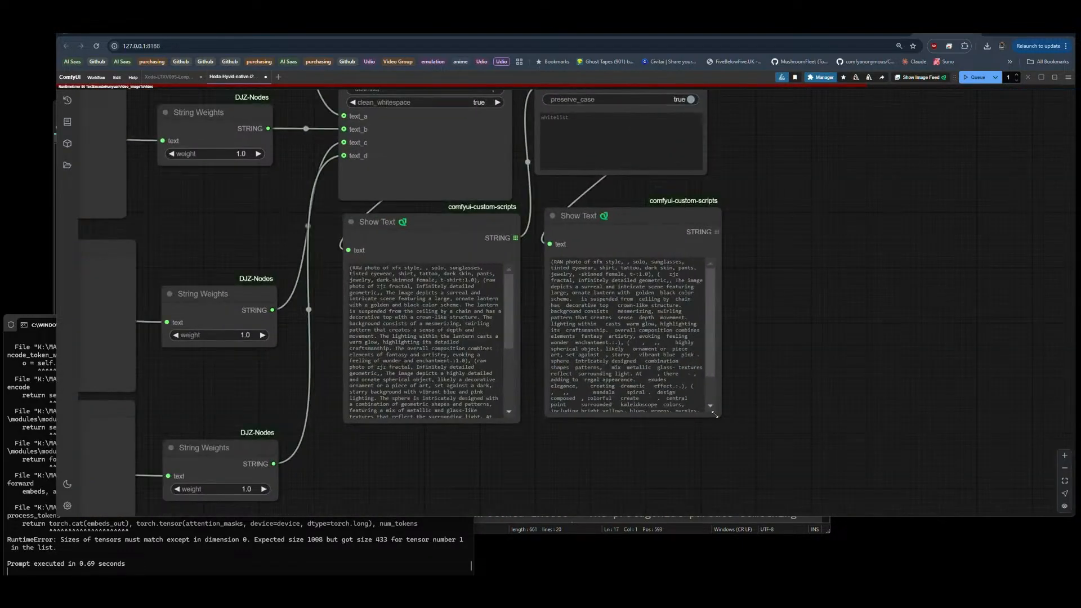
drag(718, 418, 784, 428)
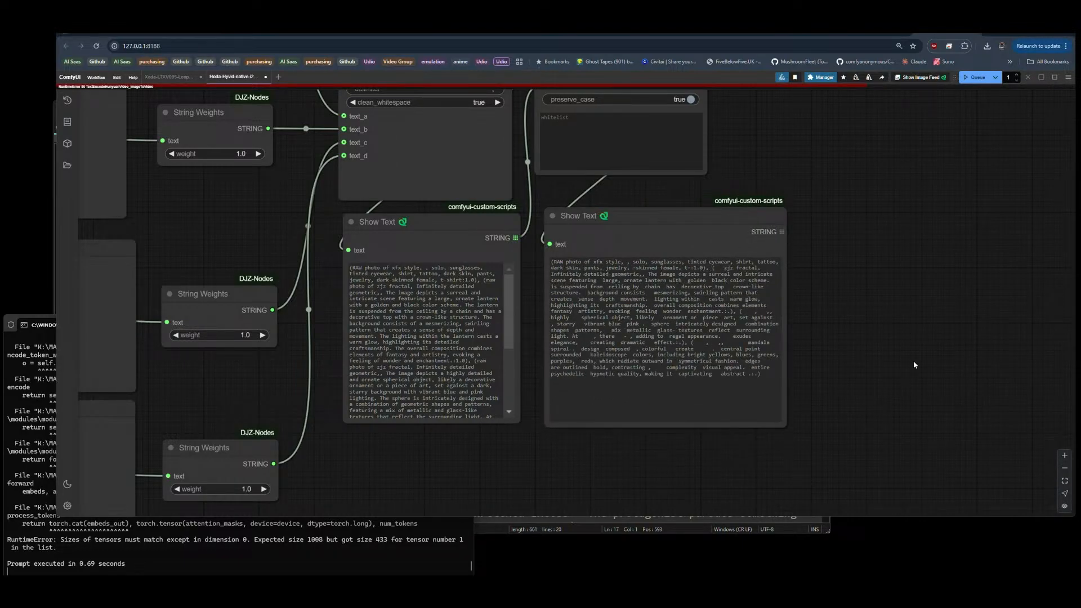
scroll(913, 363, down, 5)
click(607, 228)
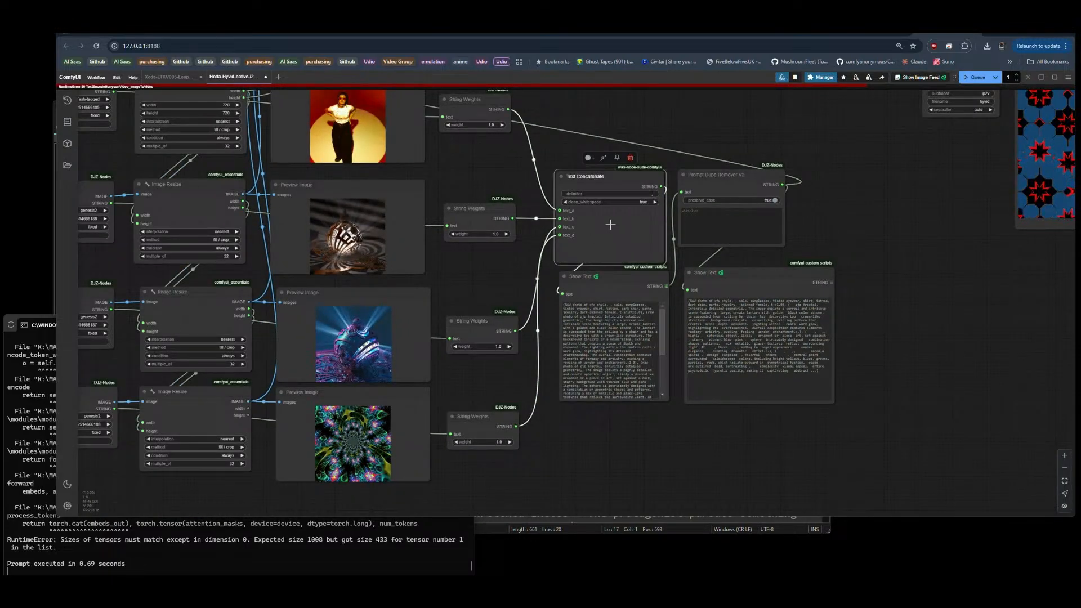
key(ctrl+b)
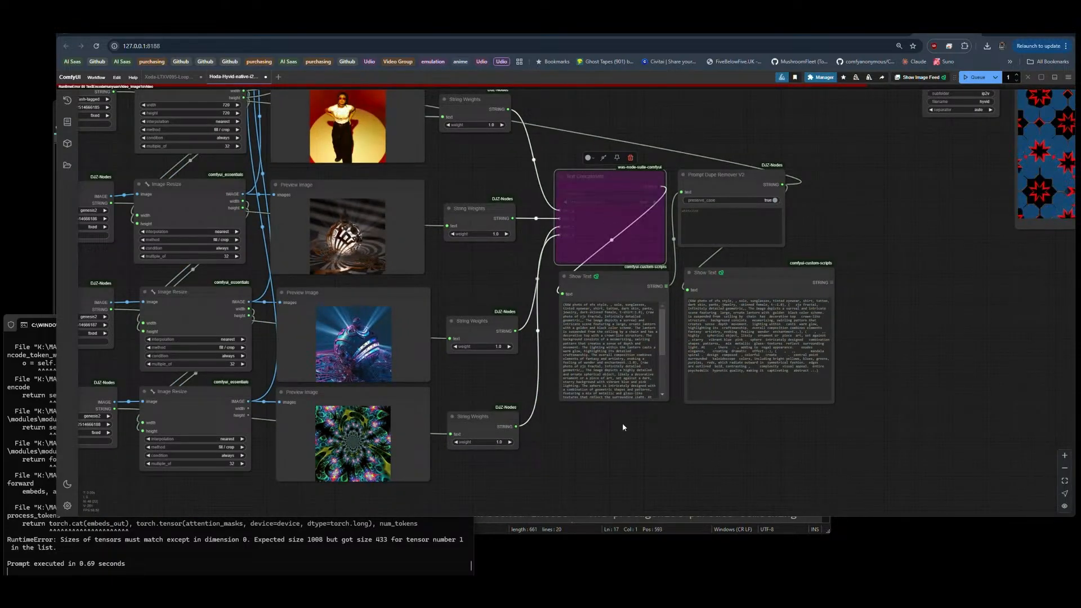
scroll(623, 419, down, 3)
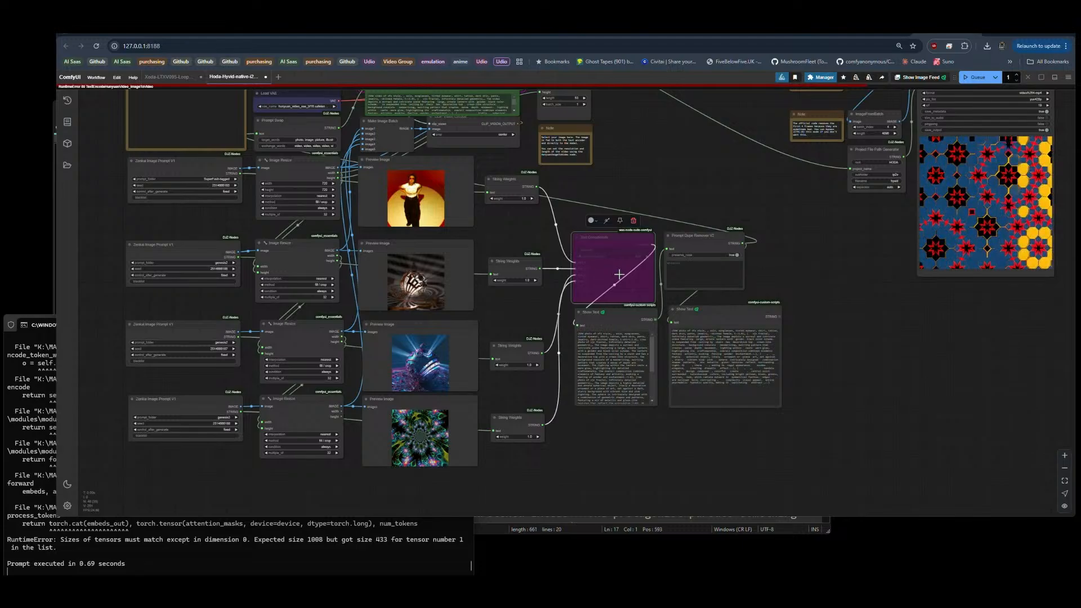
key(ctrl+b)
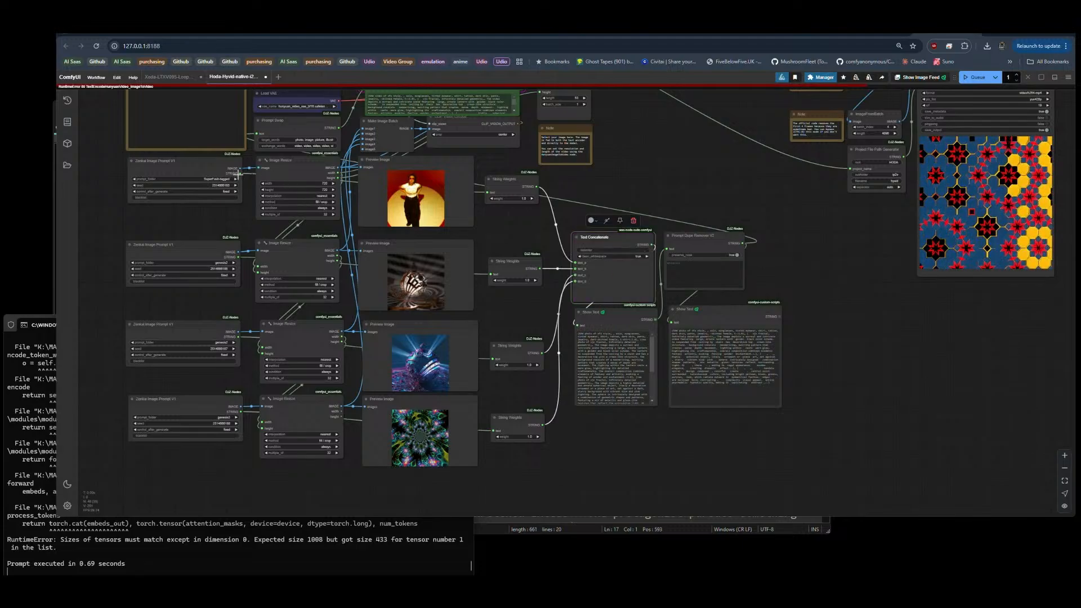
Step: Link the first Zenkai Image Prompt V1's STRING output directly to Prompt Swap's text input and queue the workflow
drag(241, 173, 258, 133)
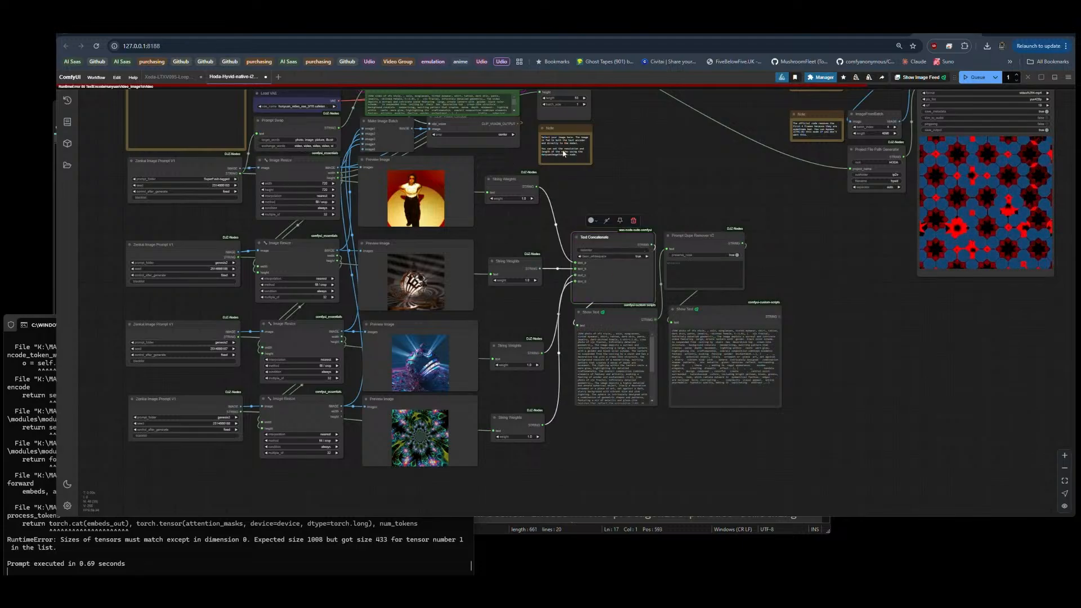
click(976, 83)
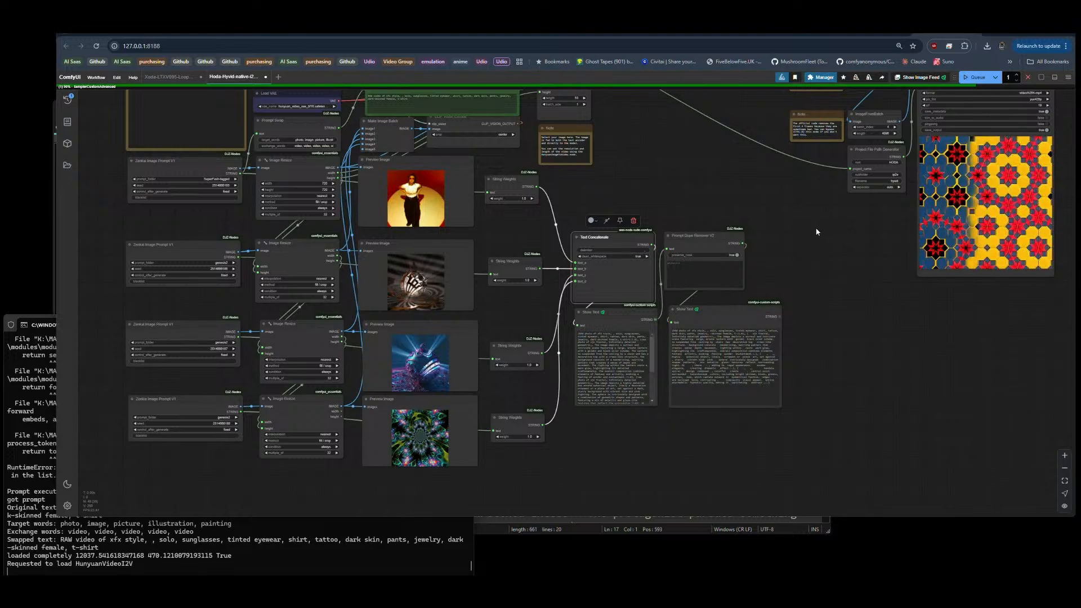
Step: Compare the prompt in the Show Text node over the text encoder with the deduplicated text from Prompt Dupe Remover V2
drag(764, 181, 738, 288)
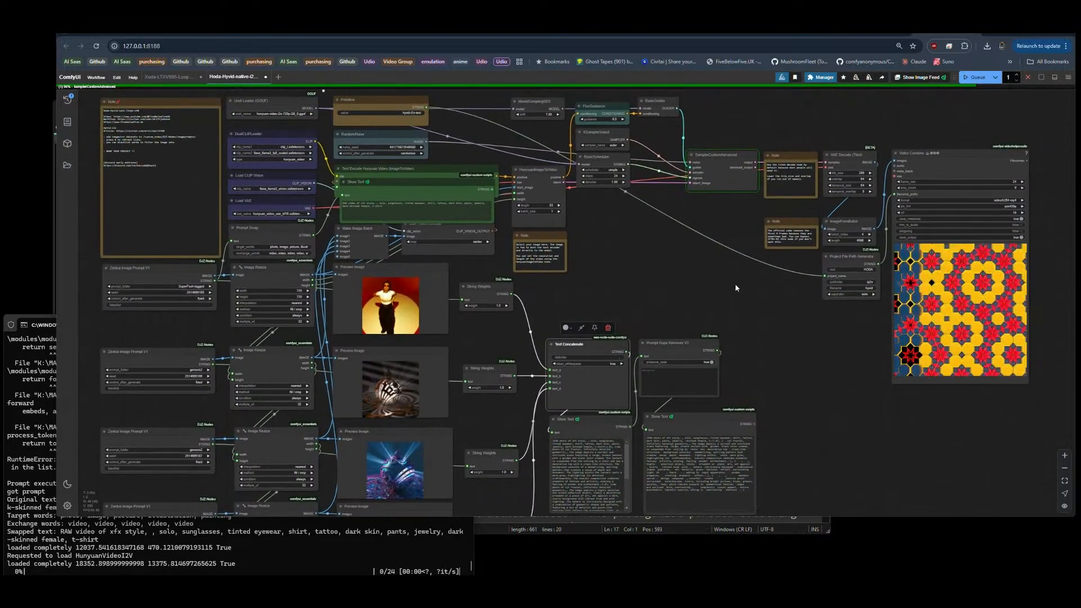
scroll(727, 327, down, 5)
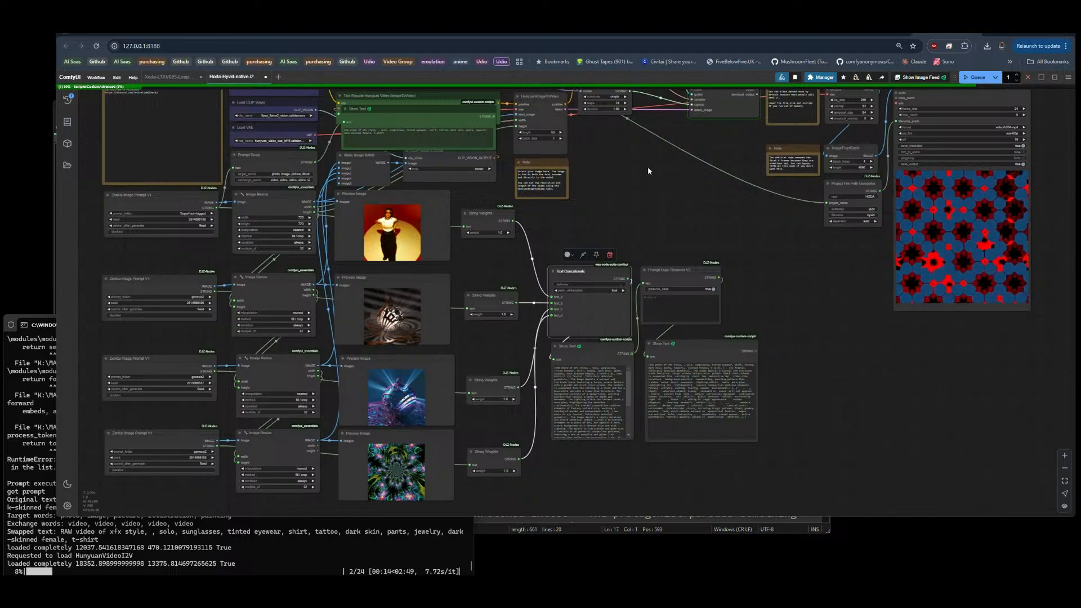
scroll(630, 152, up, 5)
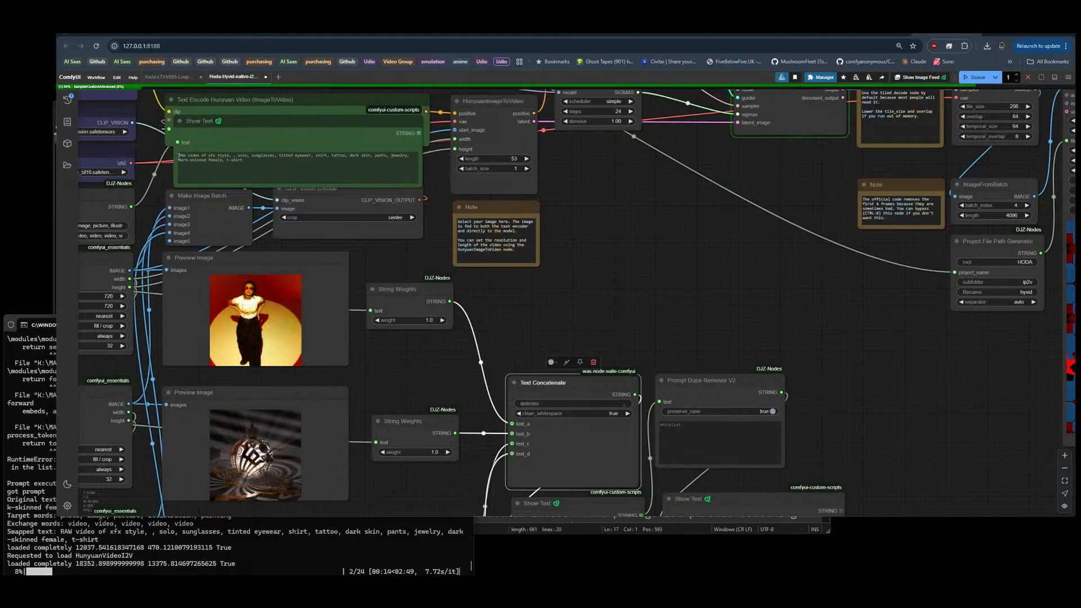
drag(179, 156, 245, 161)
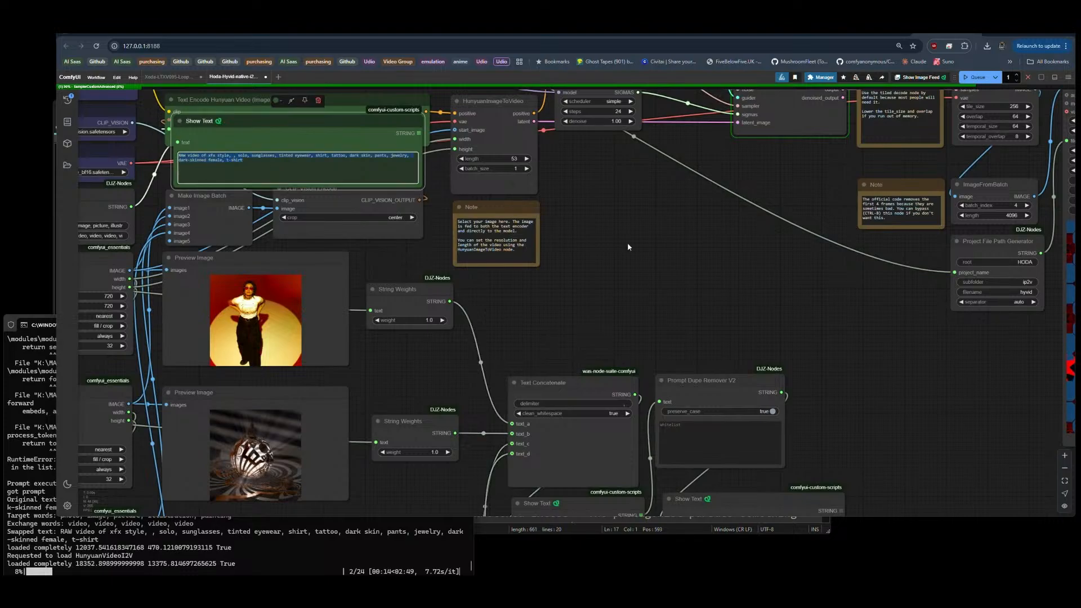
drag(670, 297, 473, 90)
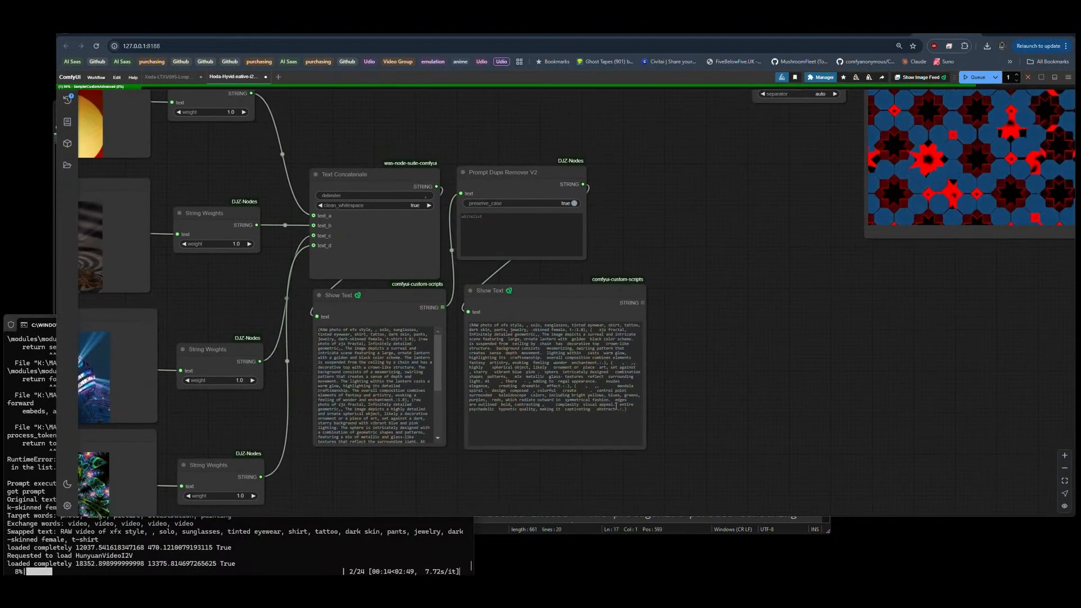
drag(570, 415, 460, 323)
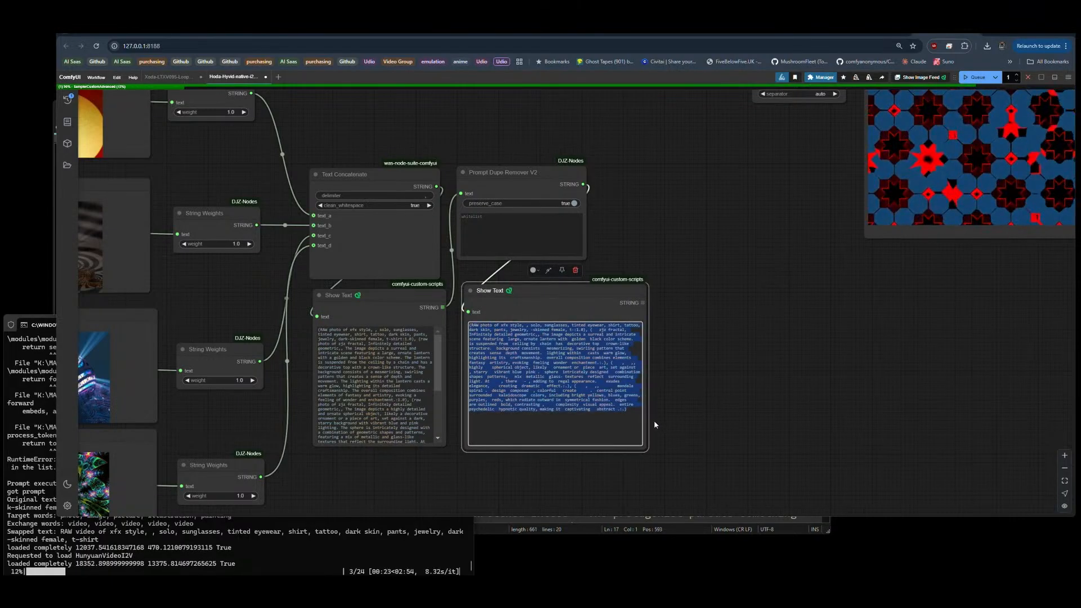
scroll(653, 420, up, 7)
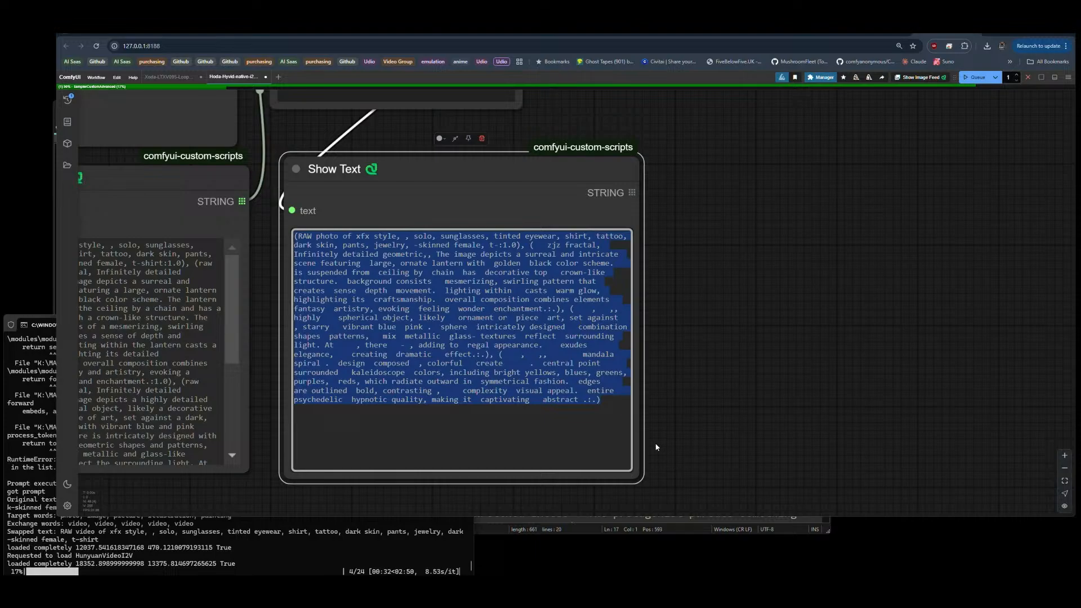
Step: Set the Prompt Dupe Remover V2 node's whitelist to "1, 0,"
scroll(663, 462, down, 3)
click(447, 166)
text(1)
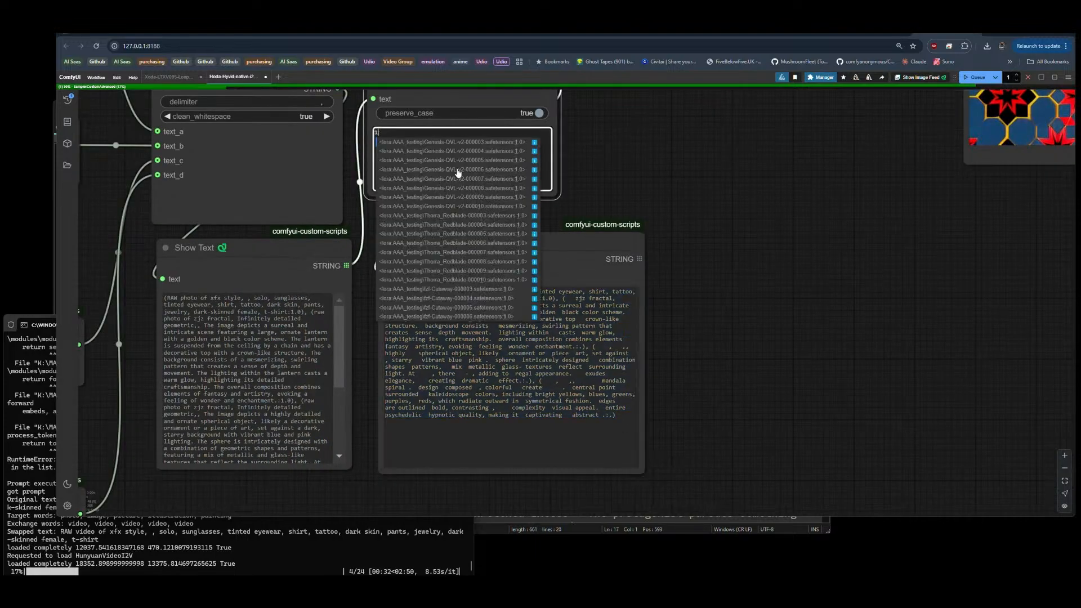
click(622, 178)
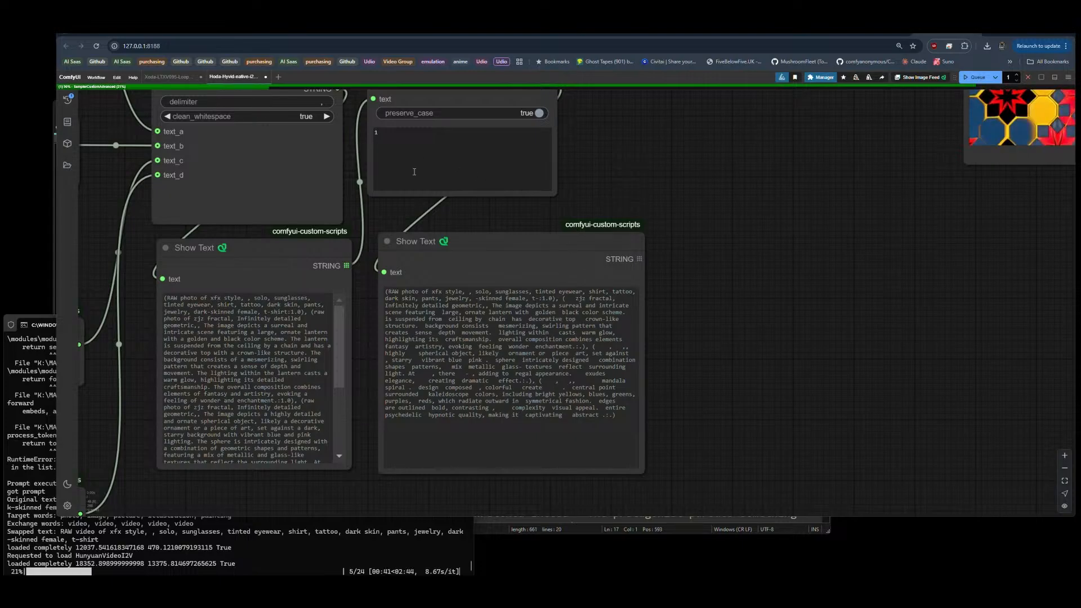
click(401, 134)
key(BackSpace)
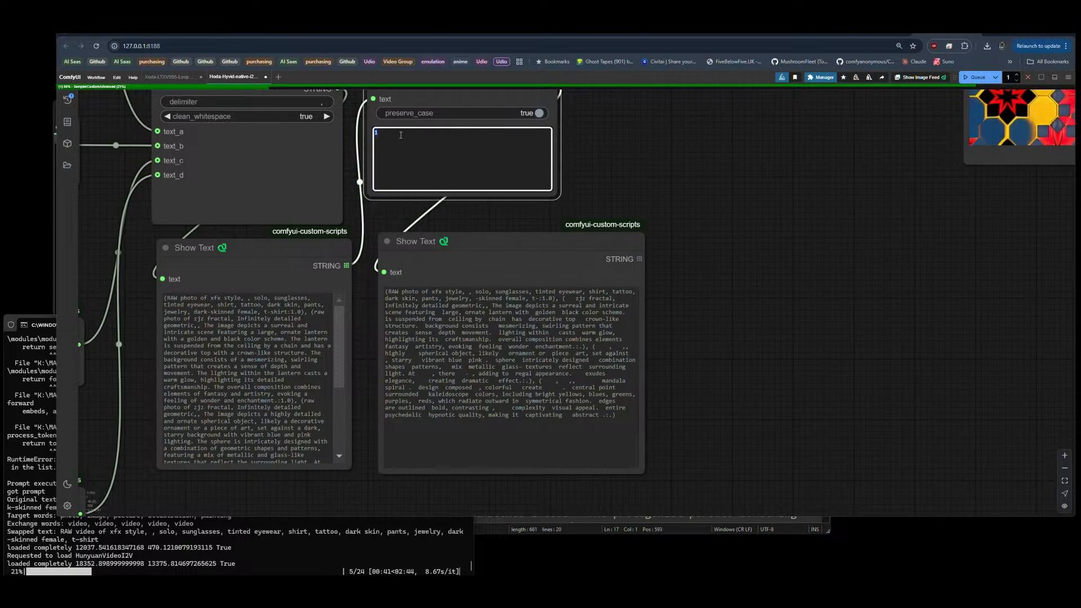
text(1)
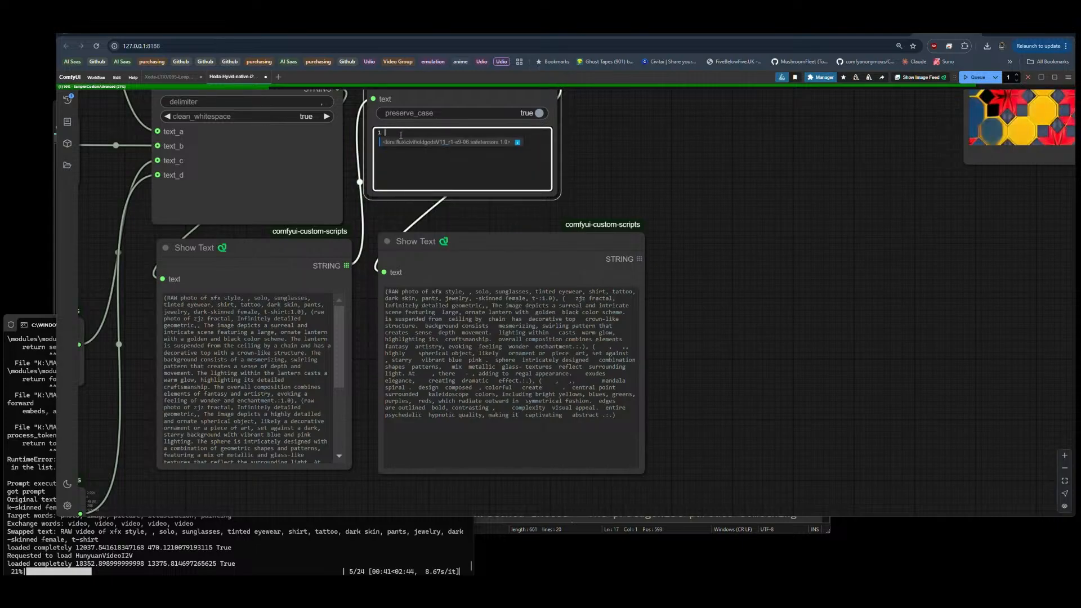
click(685, 227)
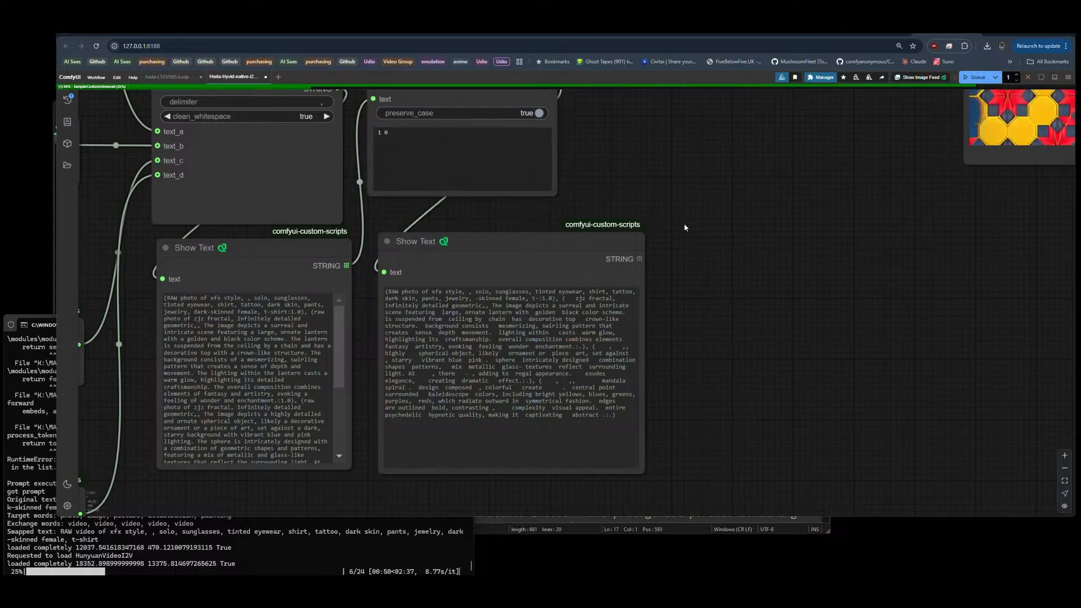
click(382, 138)
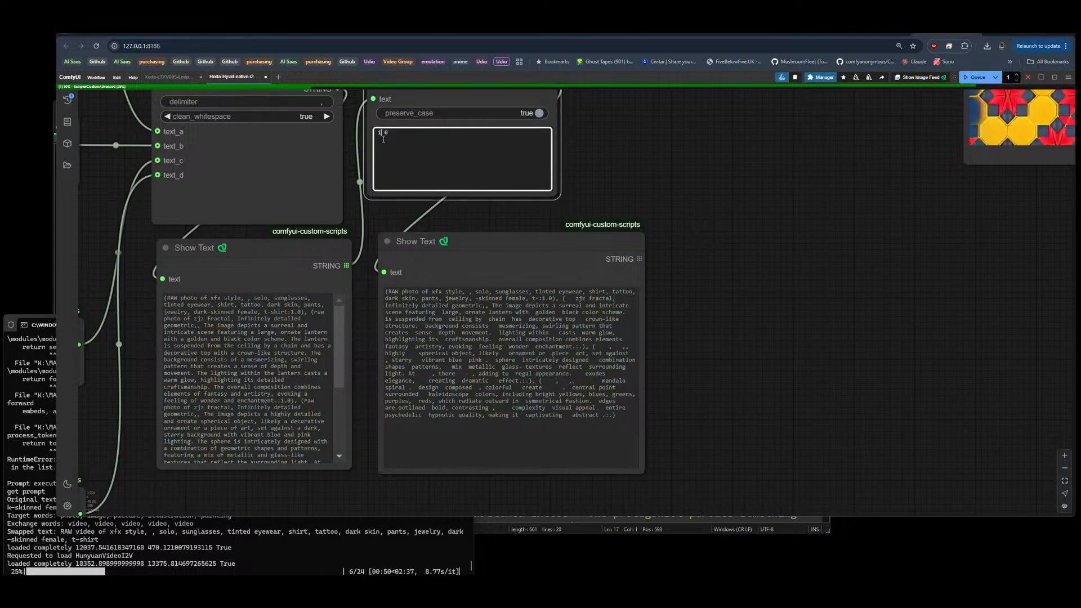
text(,)
key(End)
text(,)
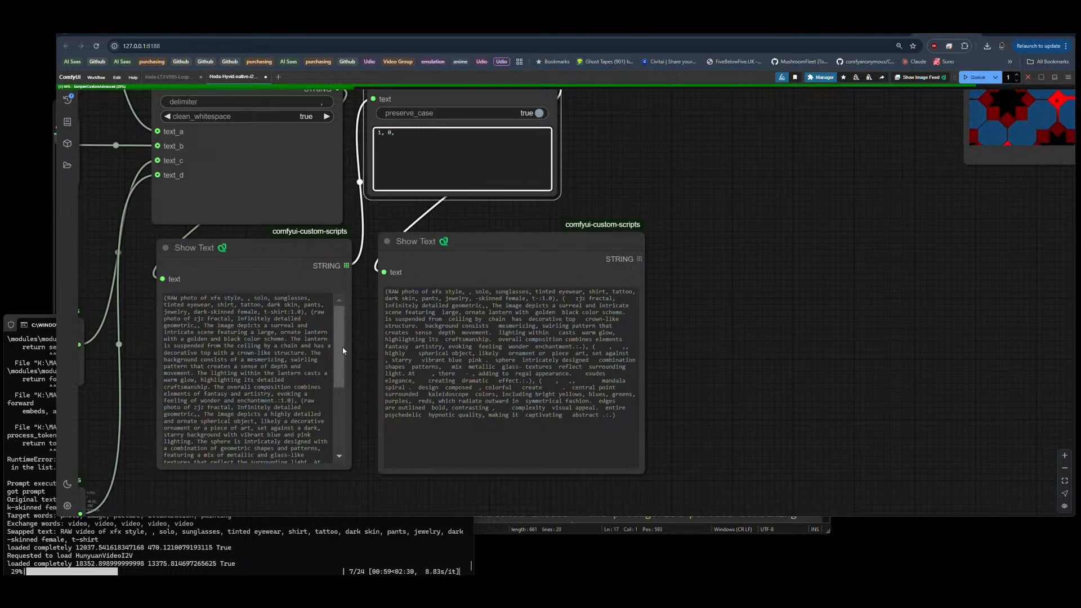
Step: Switch to the command console and review the log from the tensor-size error traceback back to the original and swapped prompt texts
mouse_move(342, 347)
mouse_down()
mouse_move(341, 420)
mouse_move(340, 338)
mouse_up()
scroll(772, 279, down, 8)
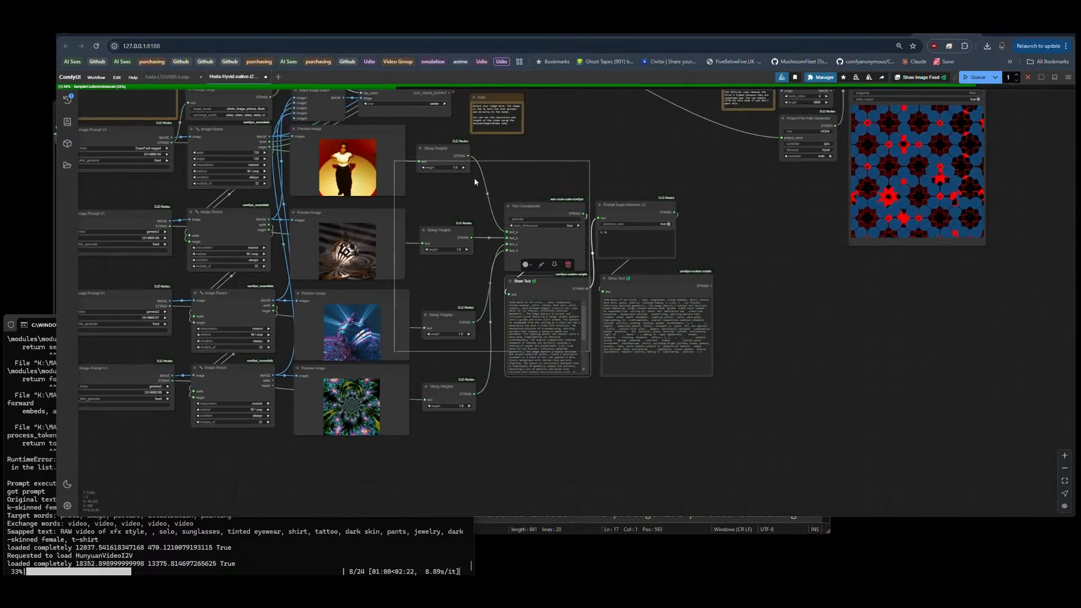
click(446, 160)
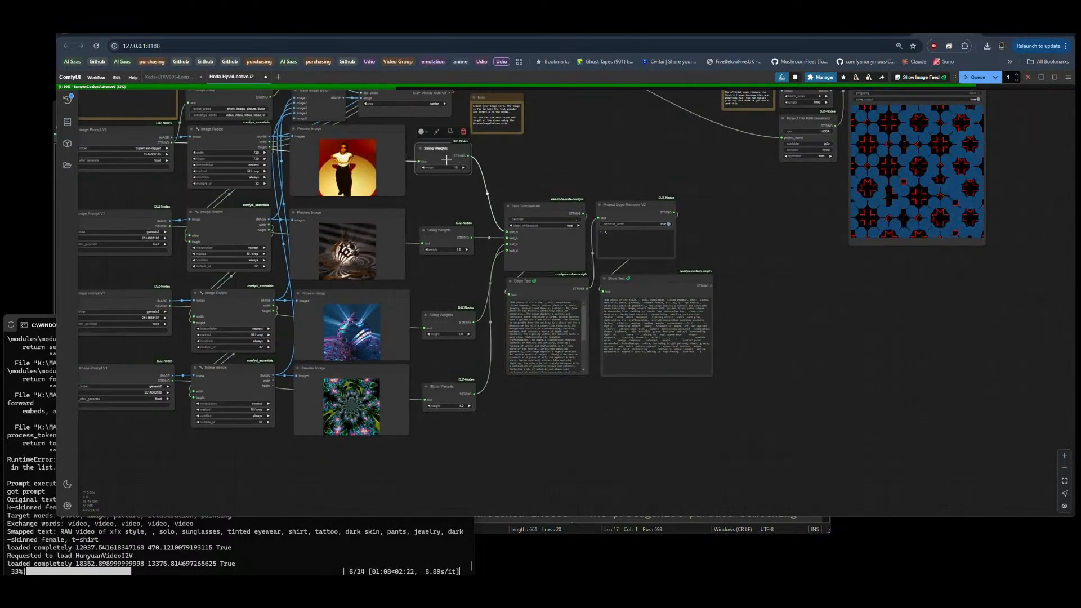
click(315, 550)
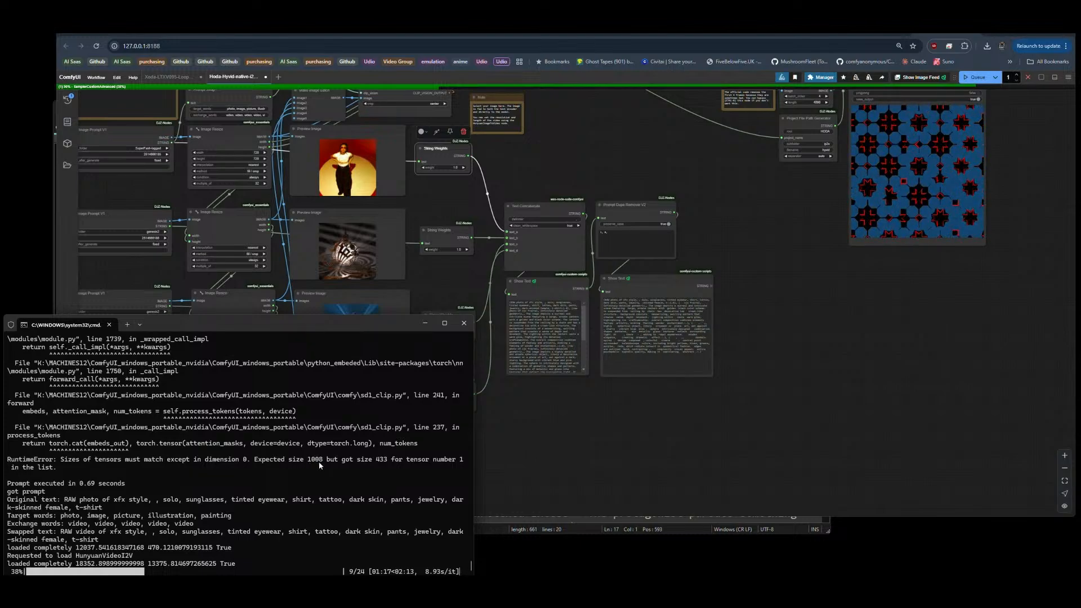
scroll(176, 412, up, 6)
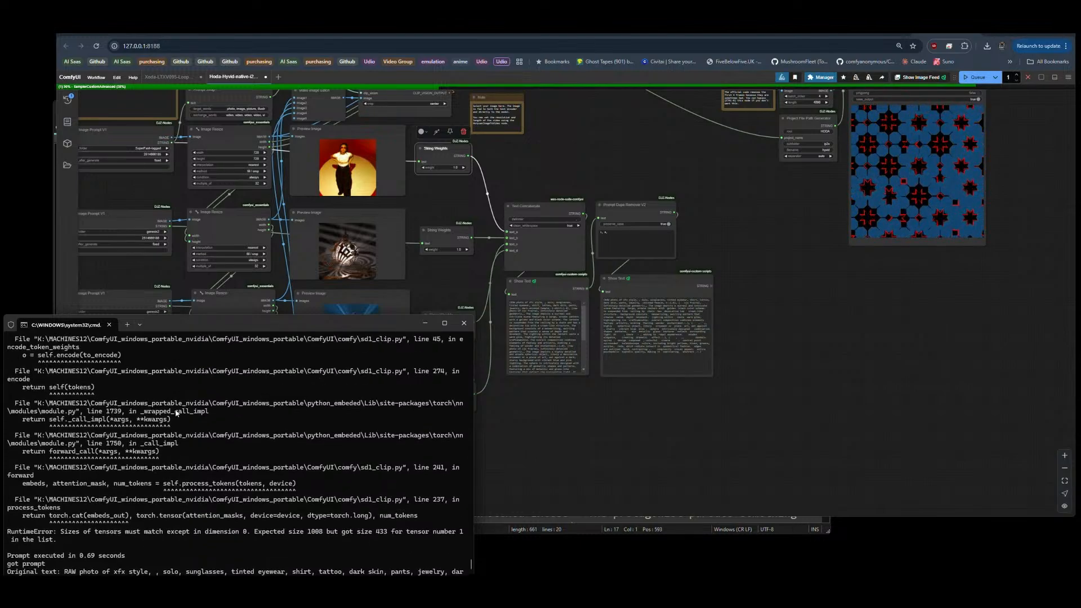
scroll(176, 413, up, 12)
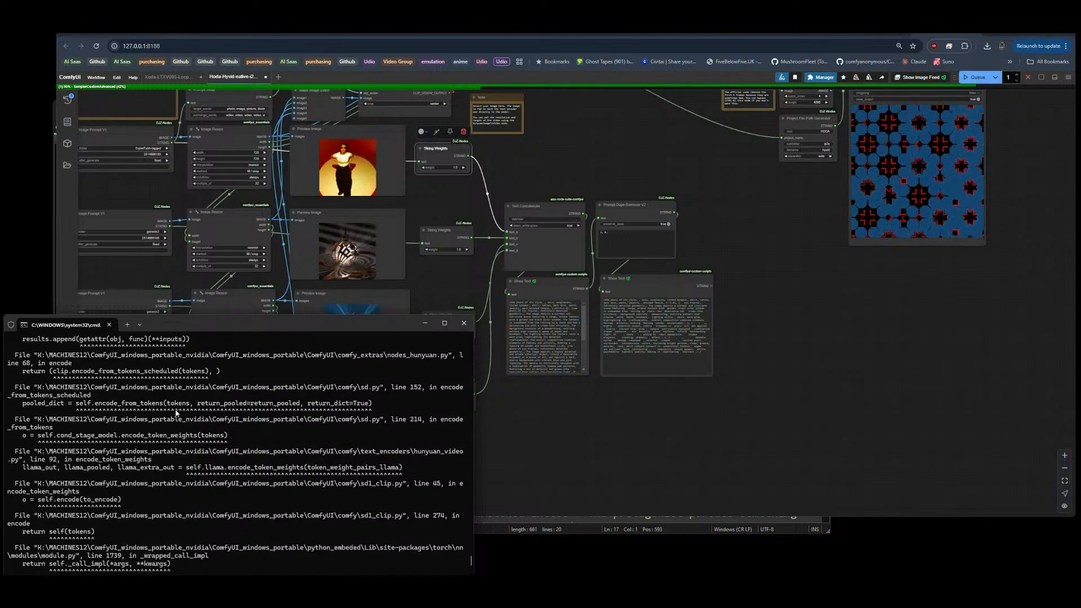
scroll(177, 413, up, 3)
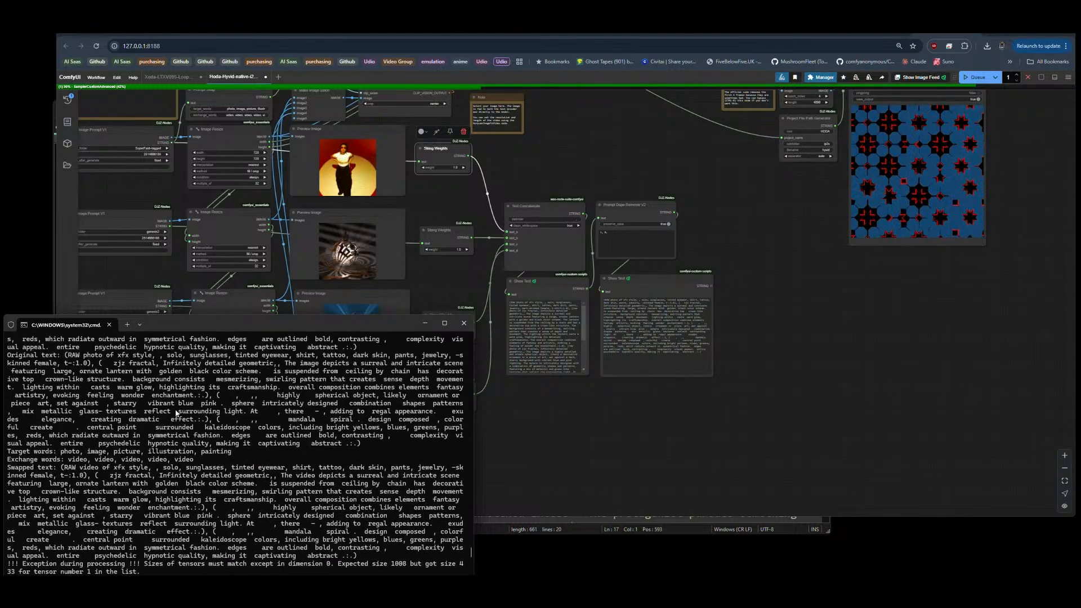
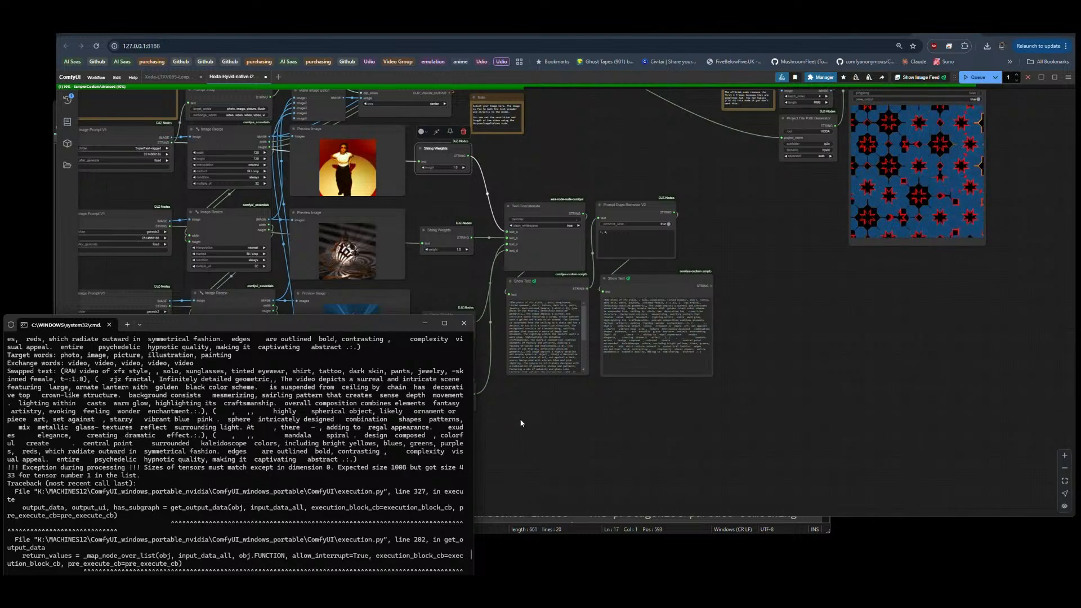
Step: Return to the graph and delete the String Weights, Text Concatenate, Prompt Dupe Remover V2 and attached Show Text nodes
key(alt+Tab)
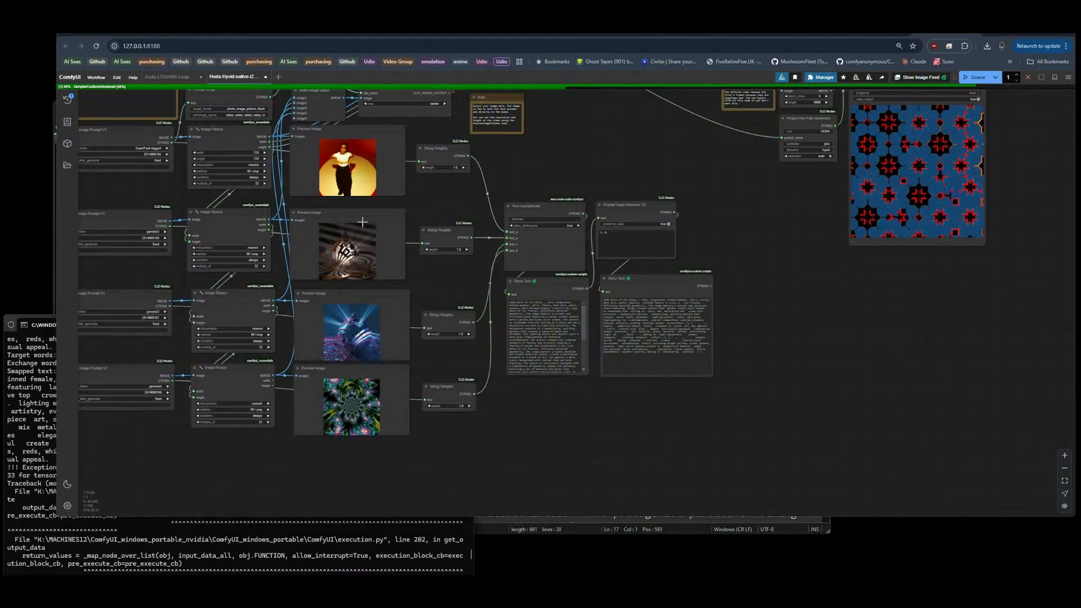
drag(449, 430, 266, 431)
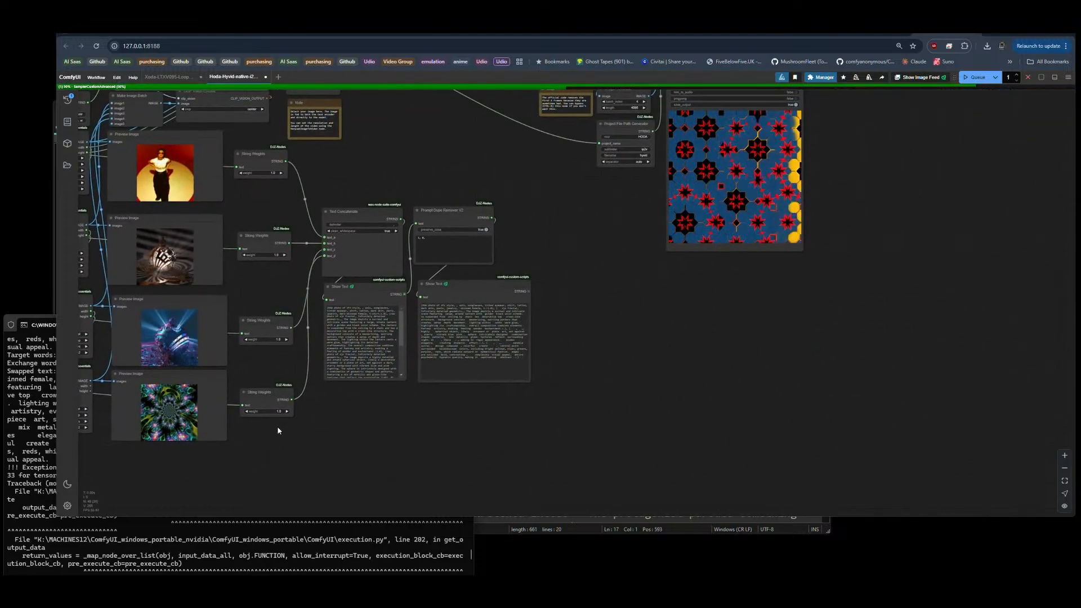
drag(538, 185, 538, 185)
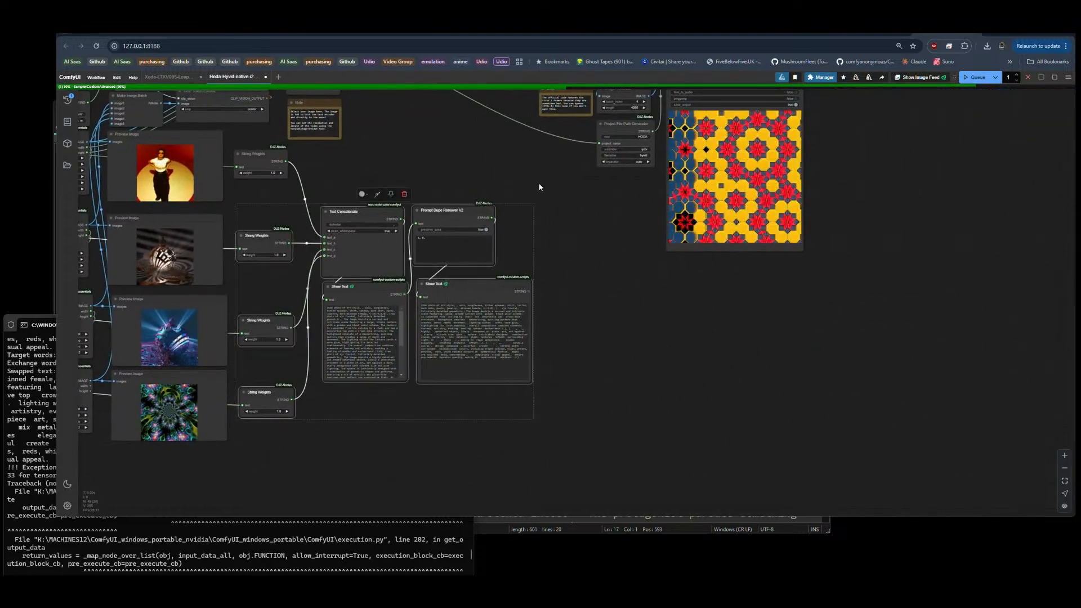
key(Delete)
Step: Save the video preview from the Video Combine node
scroll(484, 241, down, 4)
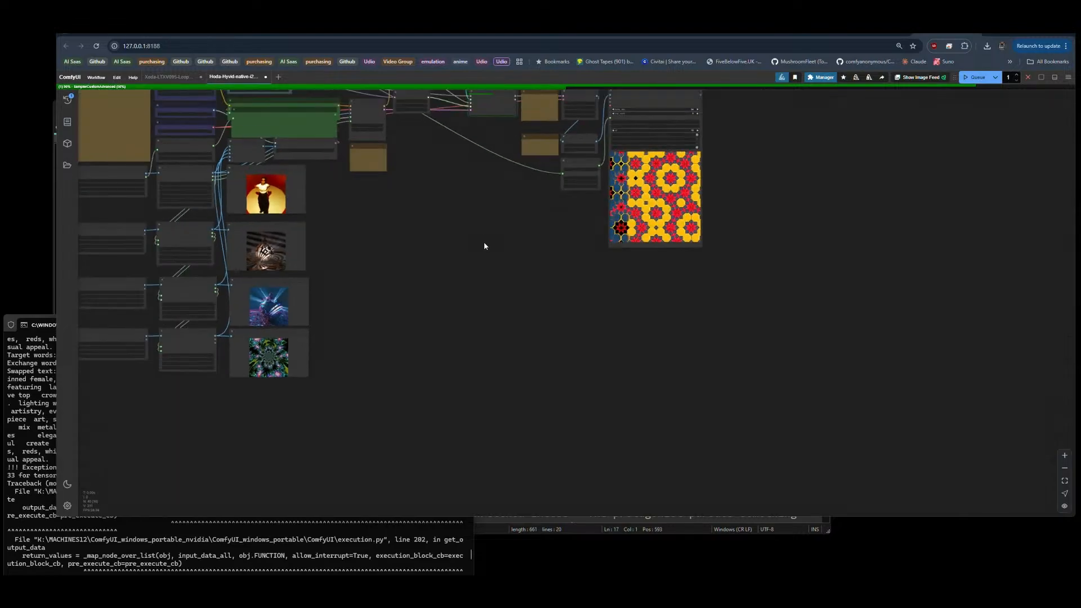
scroll(535, 270, up, 2)
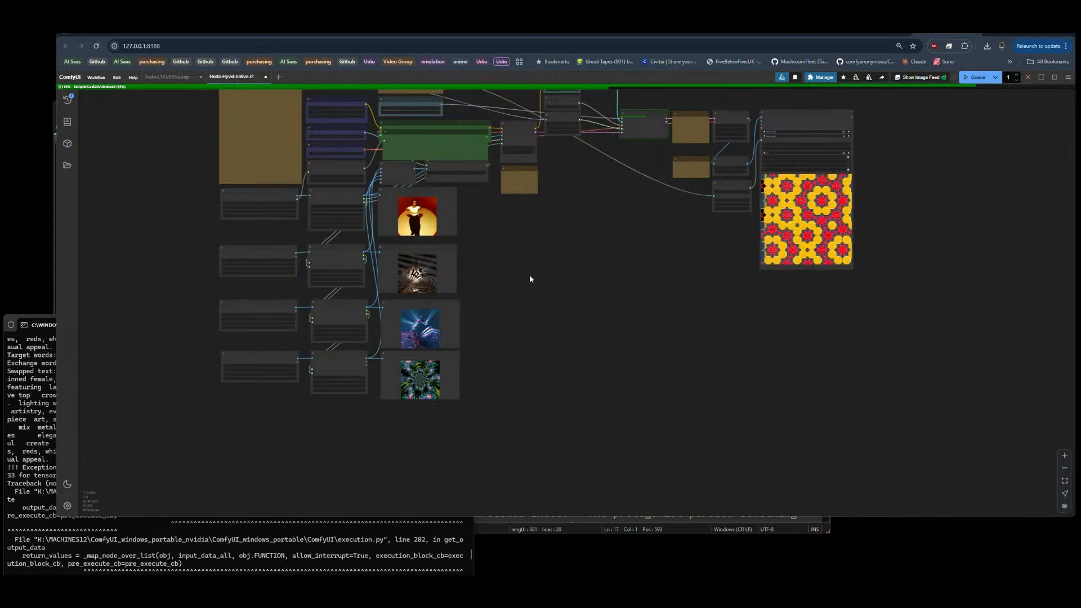
drag(529, 278, 489, 325)
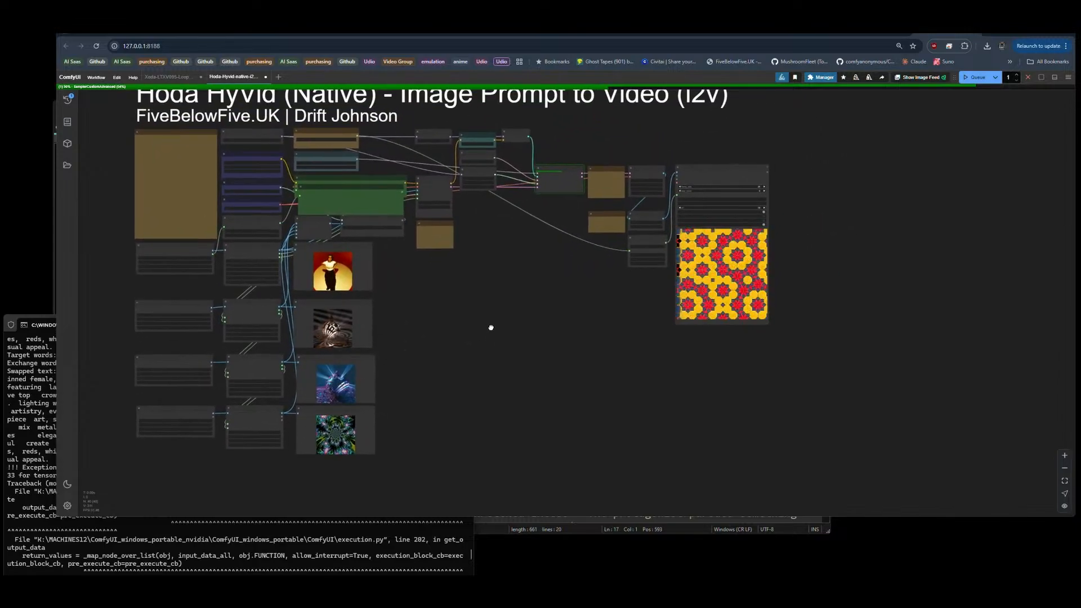
scroll(805, 270, up, 2)
scroll(805, 270, up, 8)
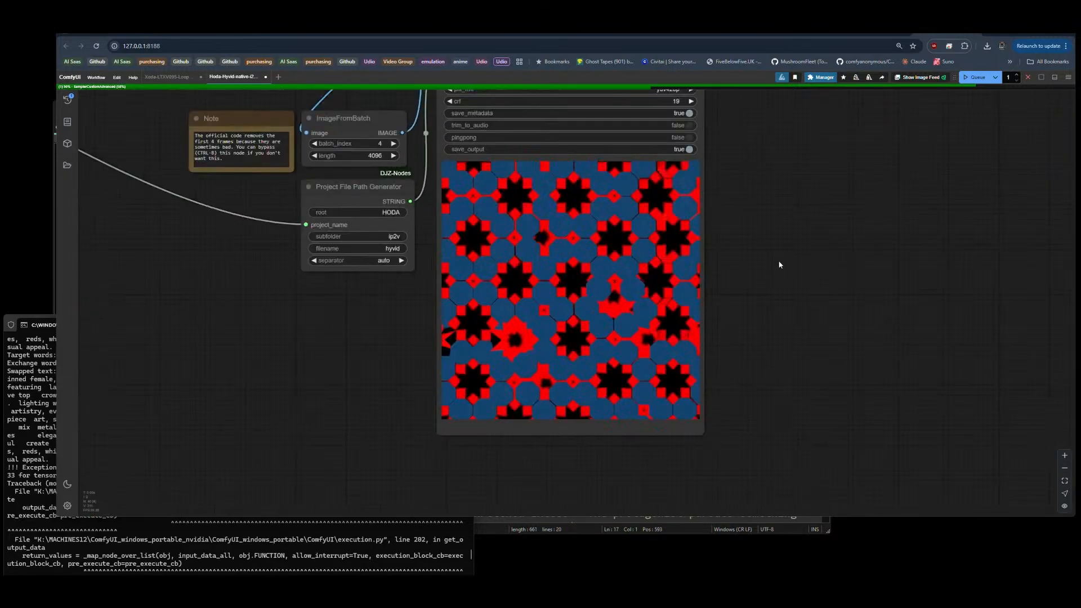
right_click(540, 274)
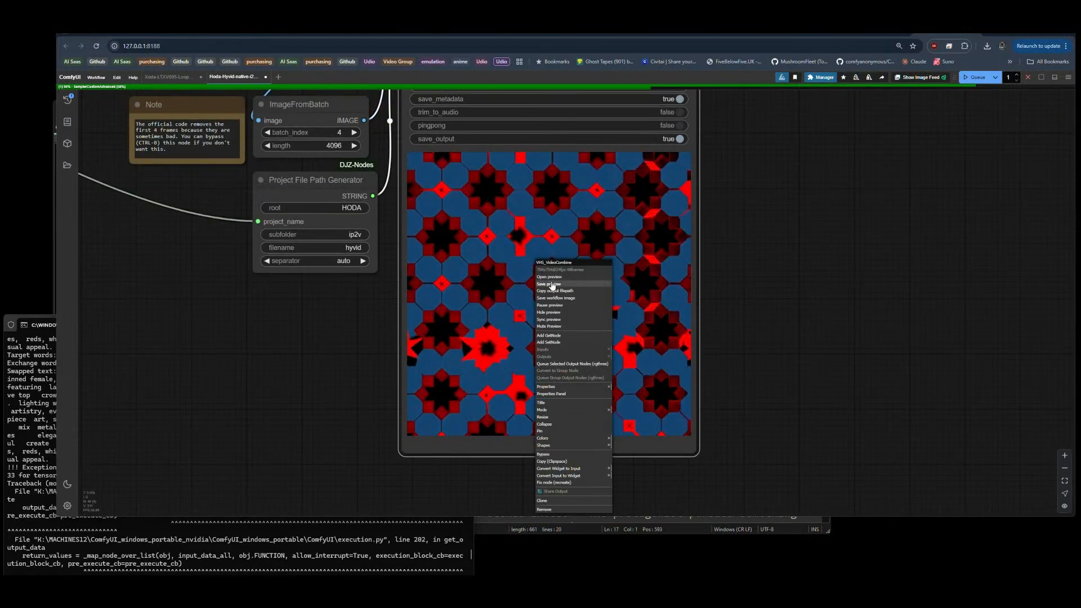
click(551, 285)
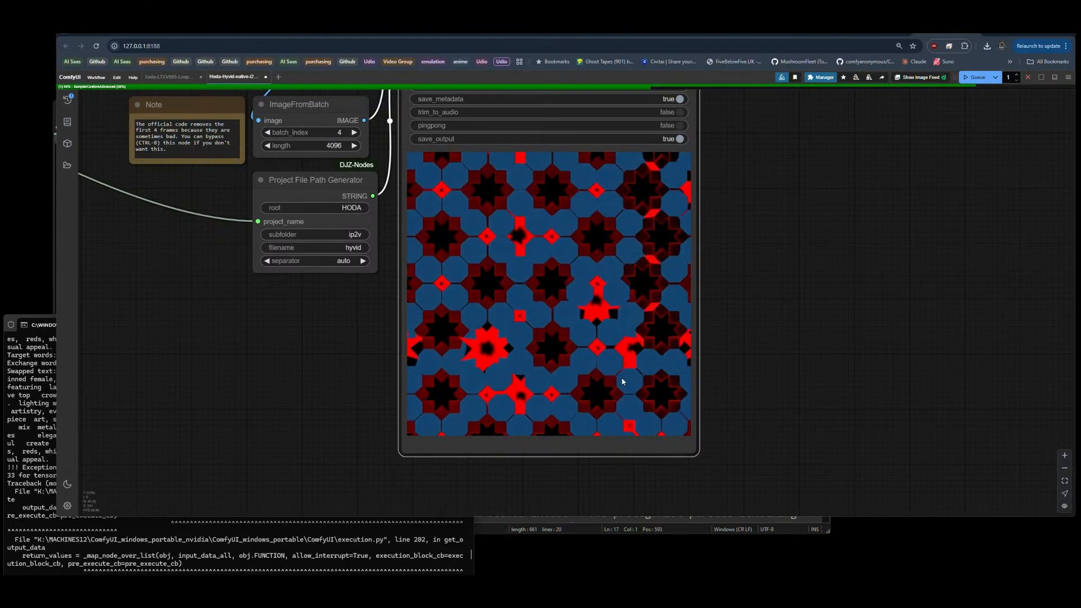
Step: Review the simplified graph from the four image prompts and their resize nodes through to the sampler and Video Combine node
scroll(618, 382, down, 5)
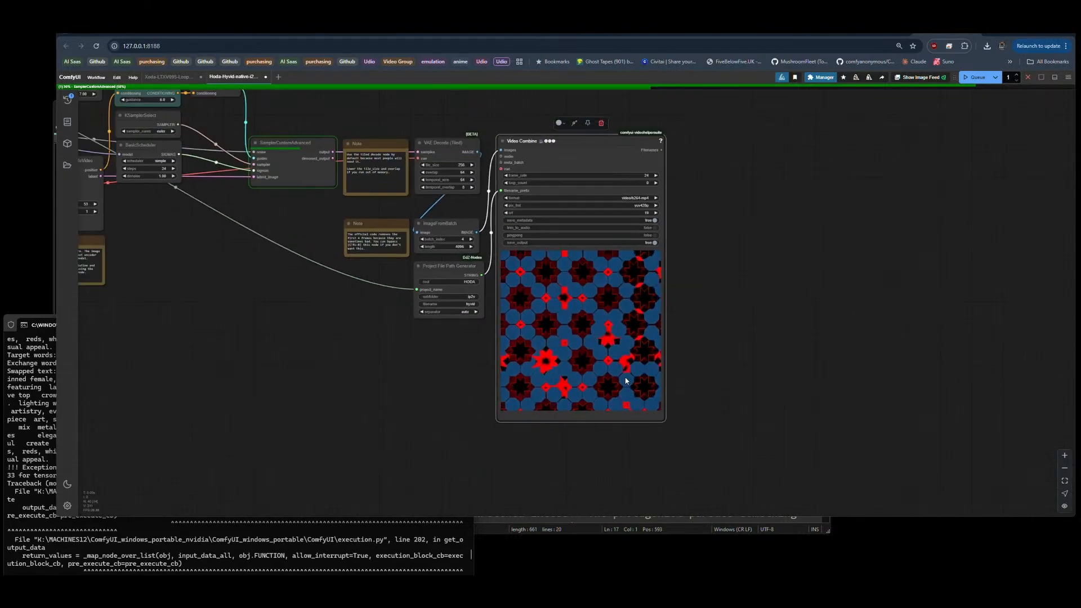
scroll(804, 263, down, 5)
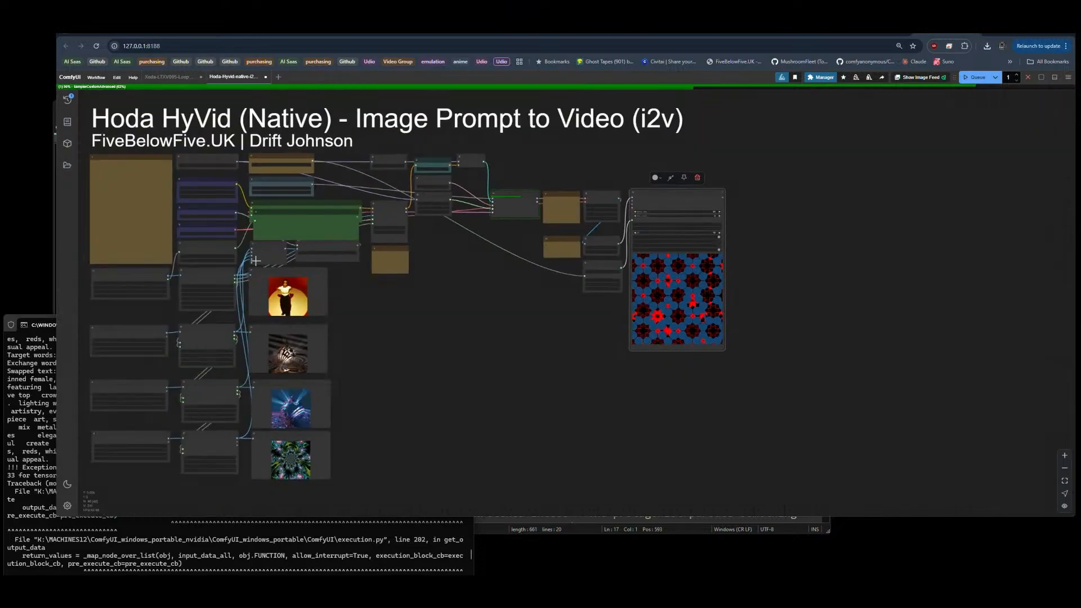
scroll(349, 352, up, 8)
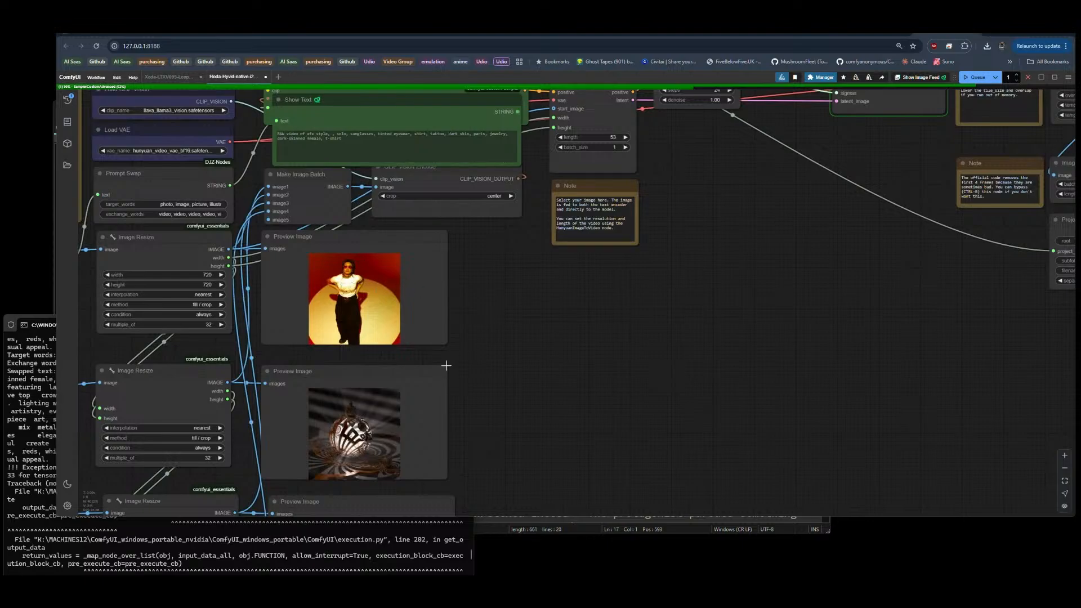
scroll(446, 366, down, 5)
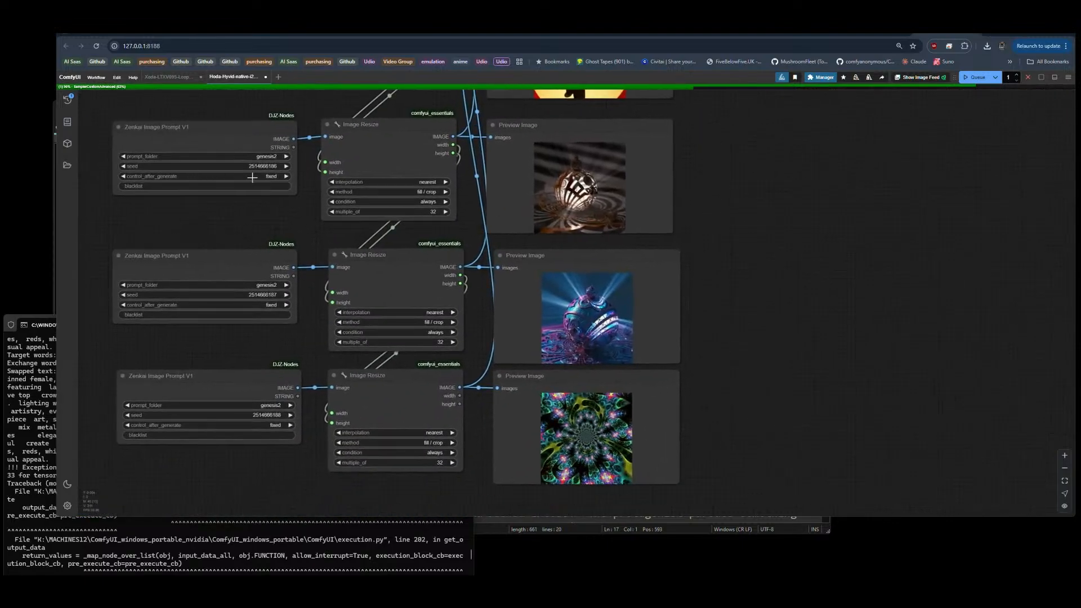
scroll(136, 349, down, 6)
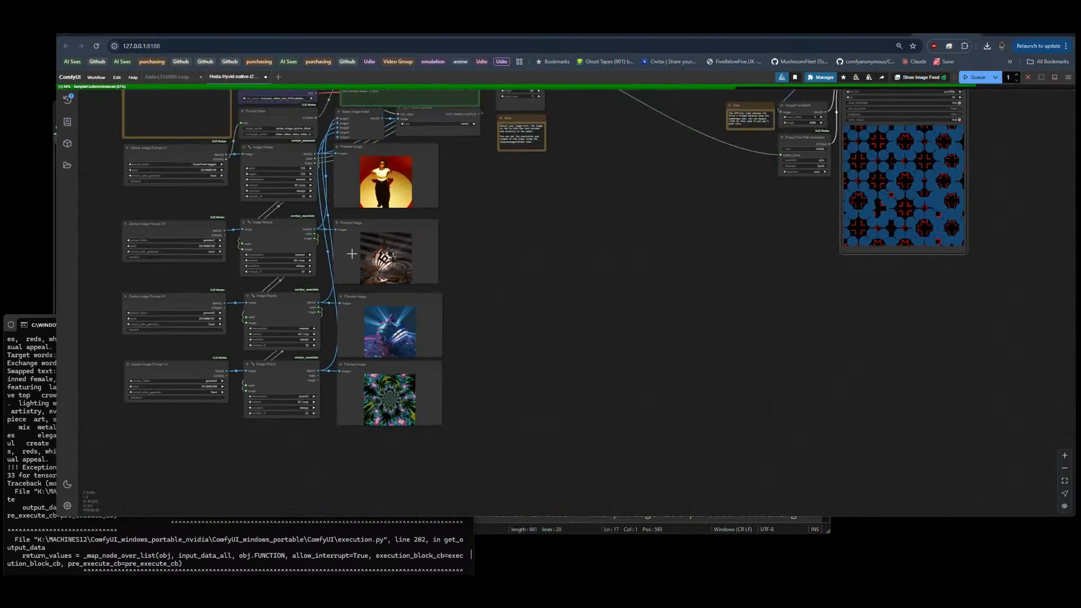
drag(651, 207, 621, 272)
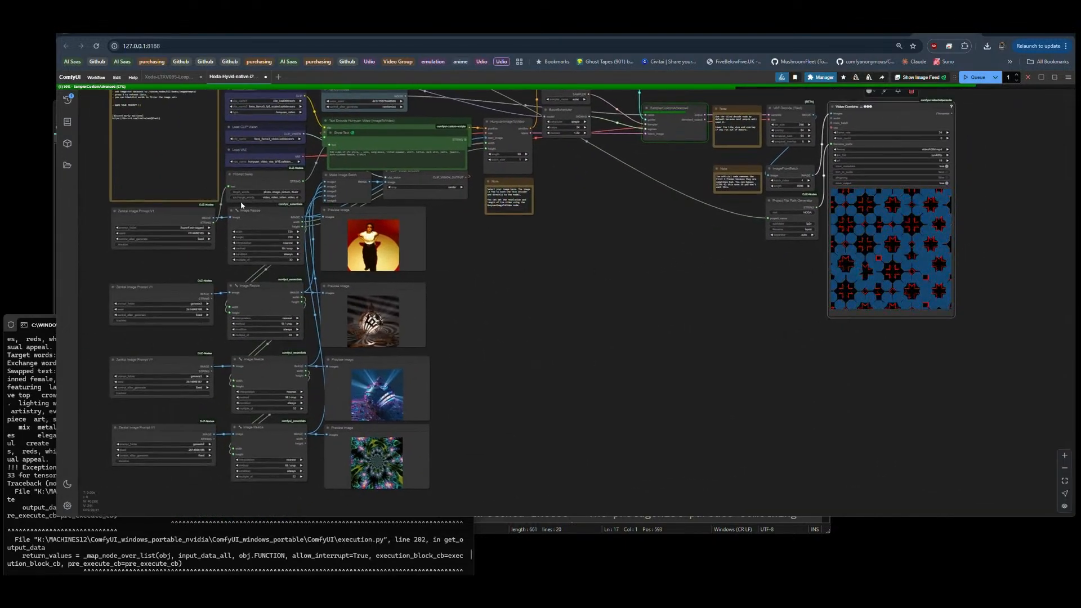
drag(676, 287, 455, 345)
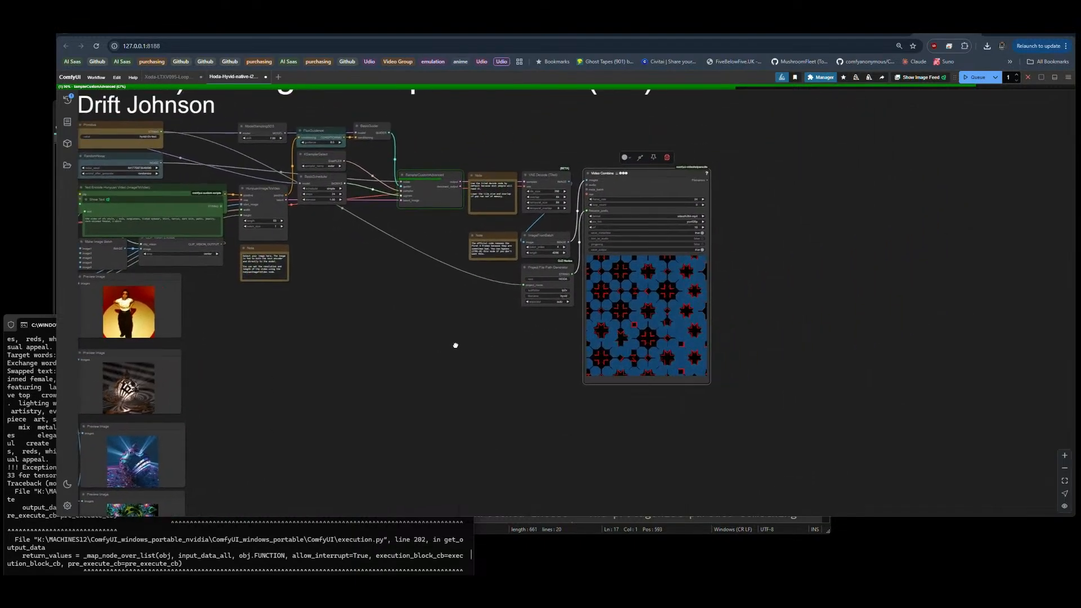
scroll(768, 255, up, 2)
drag(768, 255, 770, 283)
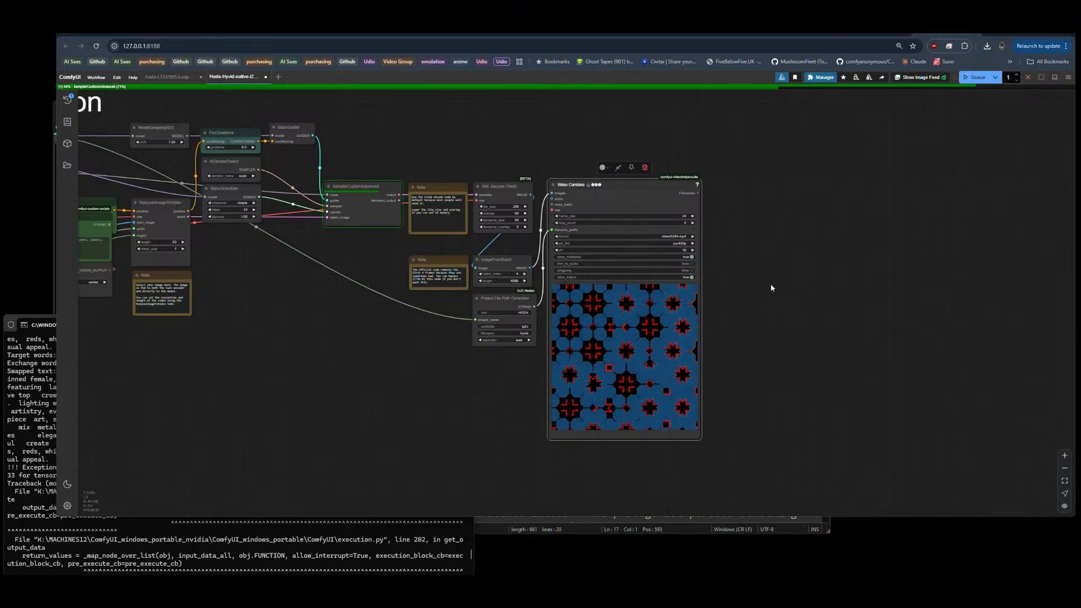
scroll(803, 287, down, 4)
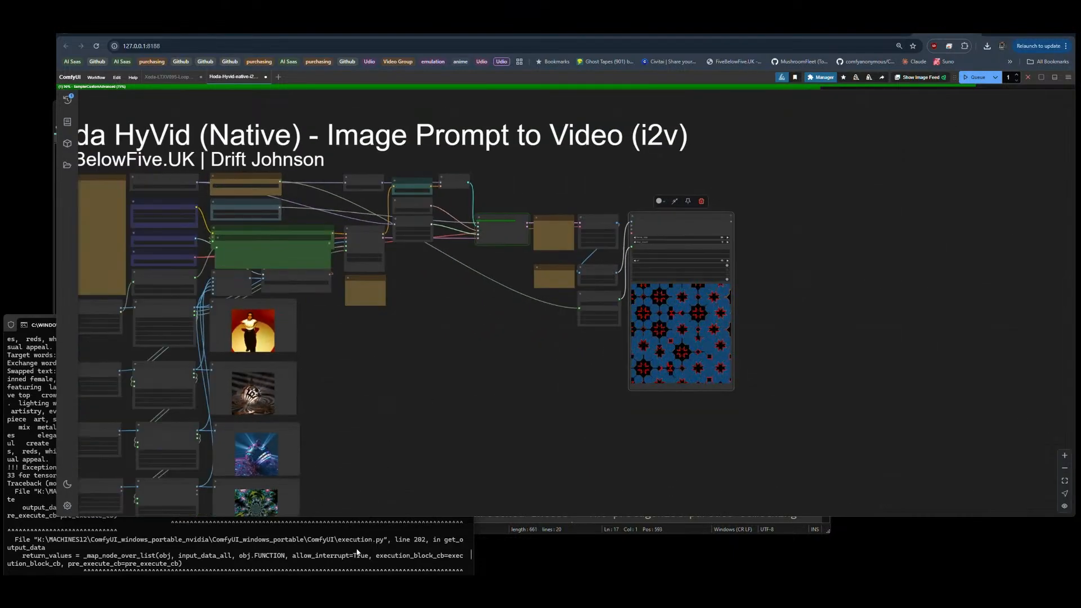
Step: Review the console's tensor-size error traceback and the current run's sampling progress, and return to the graph
click(355, 529)
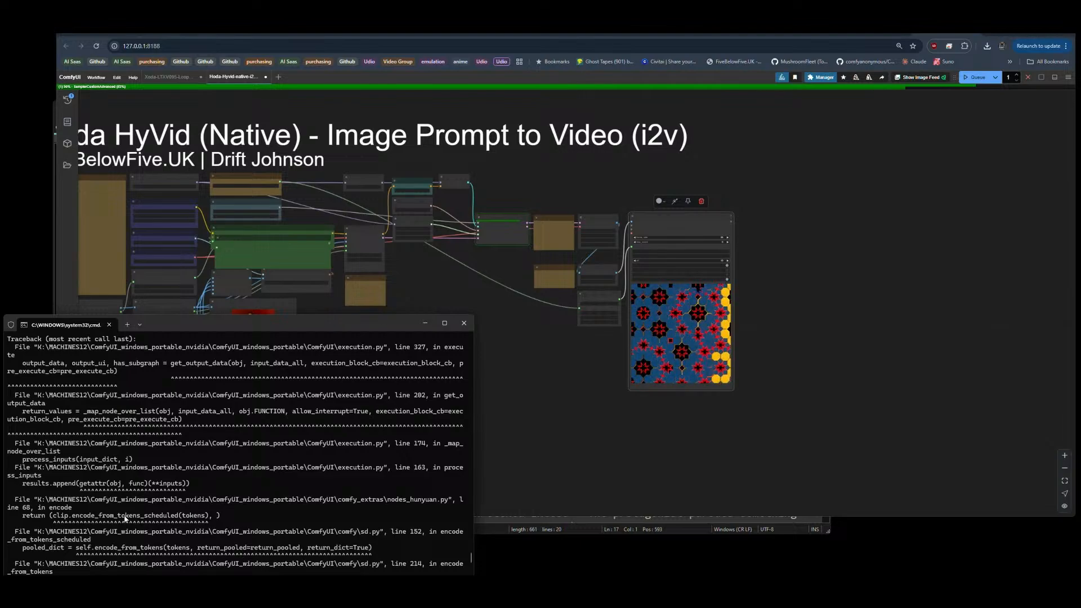
scroll(242, 495, down, 4)
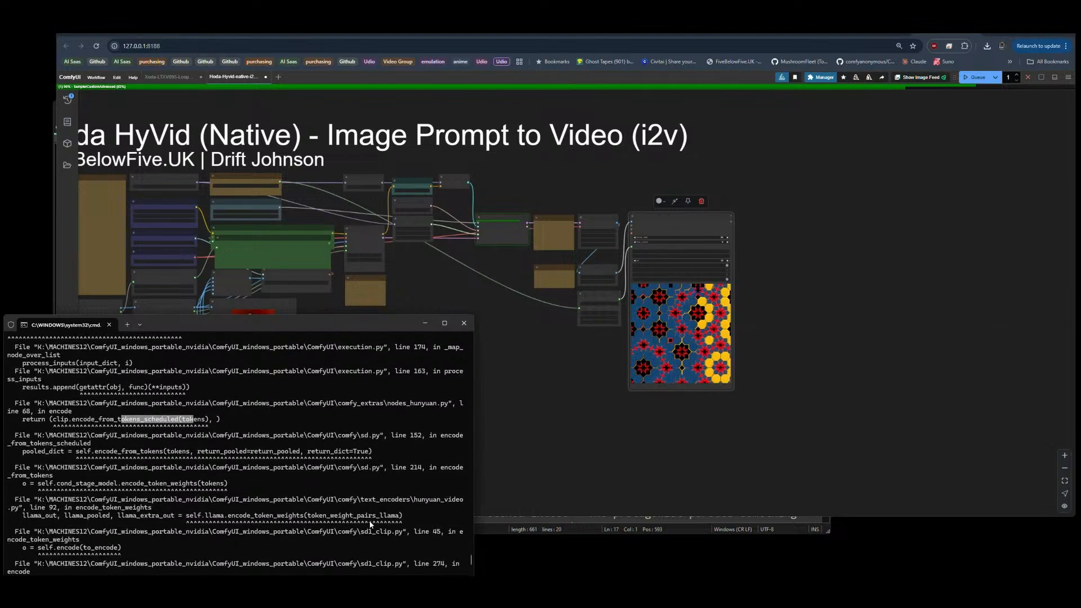
scroll(368, 461, down, 4)
scroll(299, 462, down, 3)
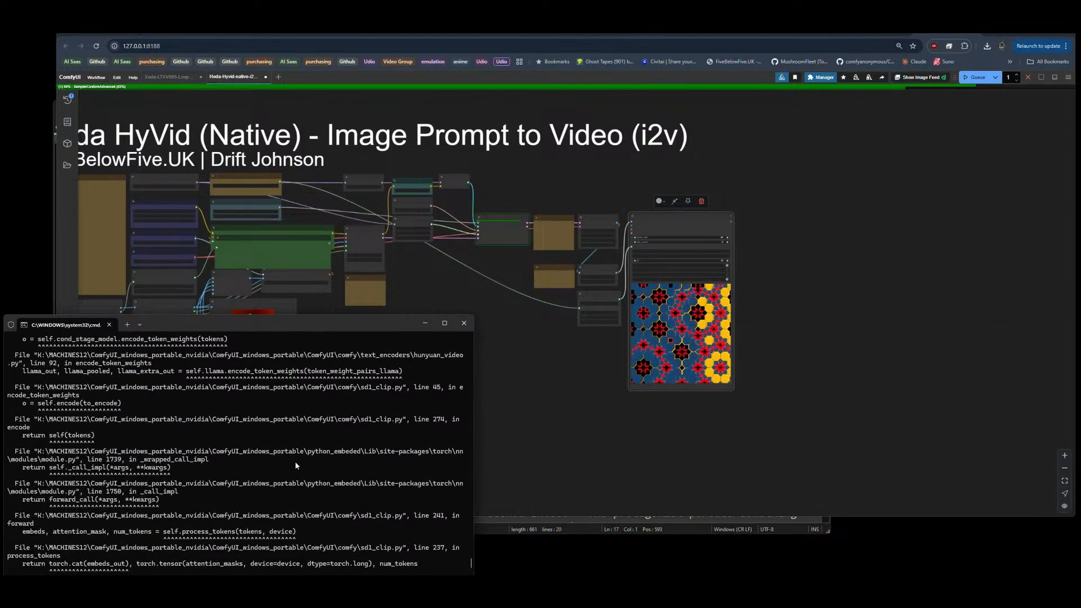
scroll(239, 453, down, 4)
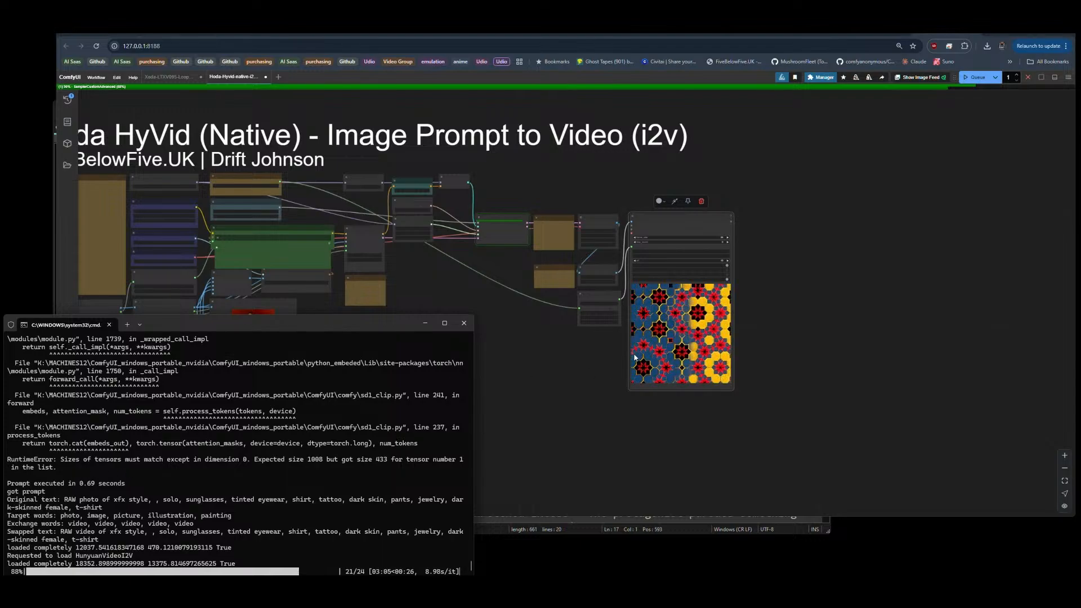
click(550, 363)
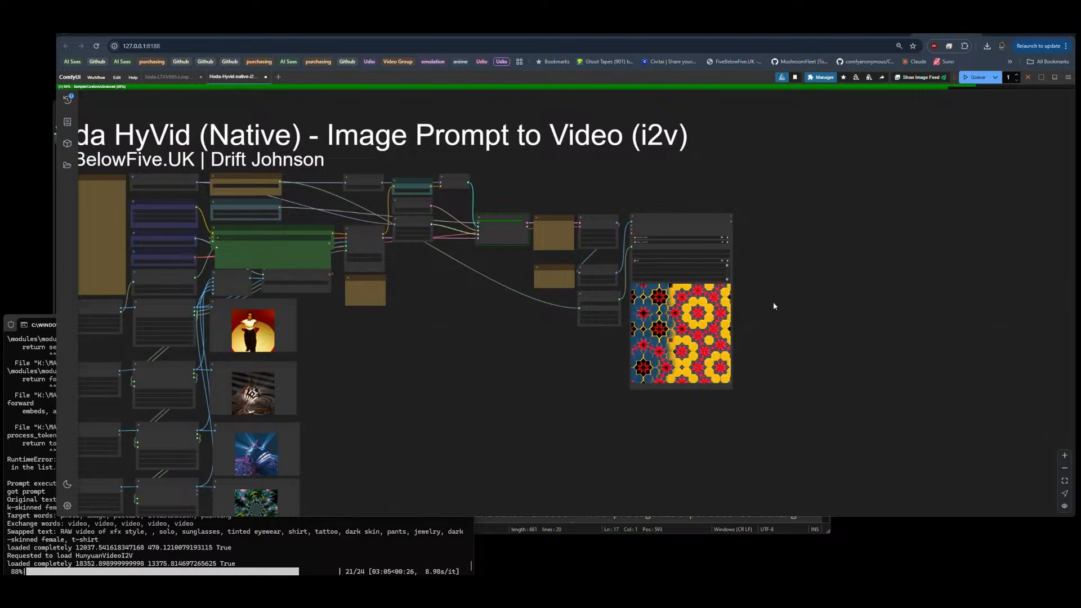
Step: Inspect the generated video, and move the first image's Preview Image node beside the Video Combine output for comparison
scroll(744, 291, up, 9)
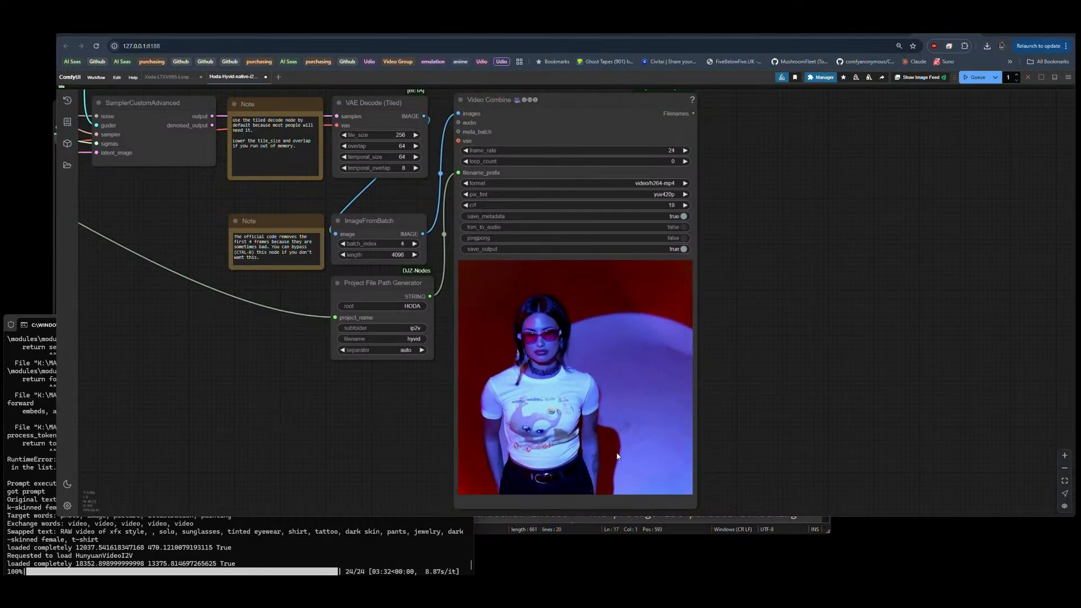
scroll(623, 478, up, 3)
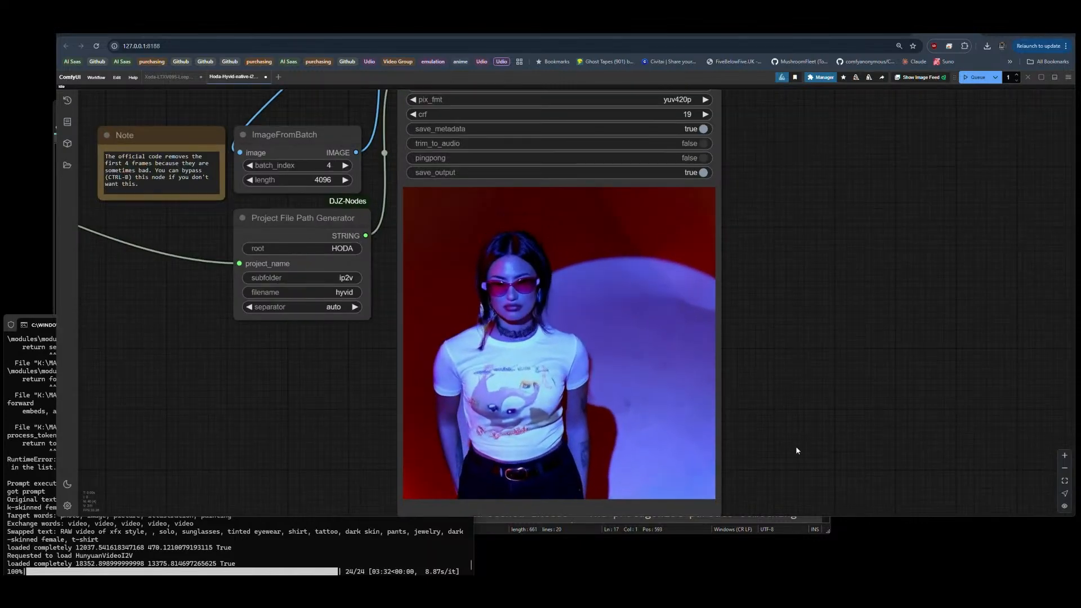
scroll(862, 285, down, 10)
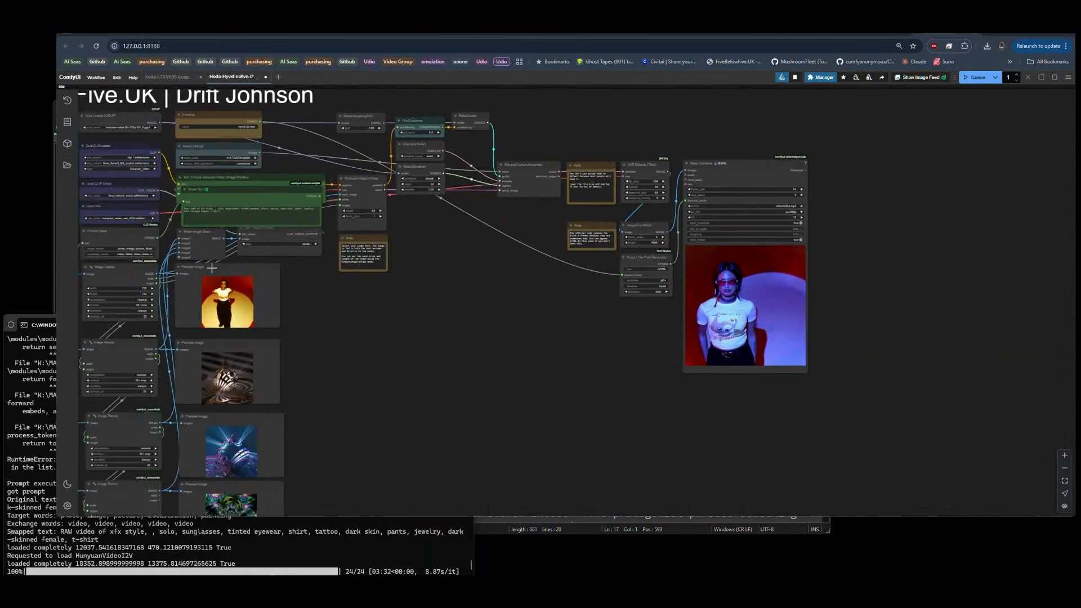
drag(215, 269, 642, 264)
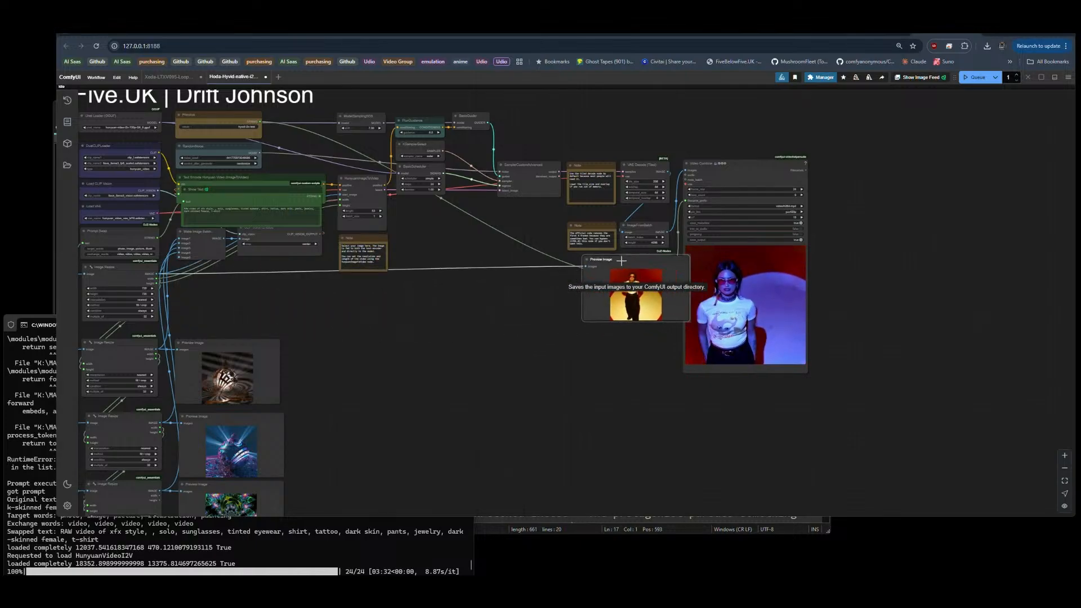
scroll(879, 271, up, 10)
drag(817, 342, 845, 284)
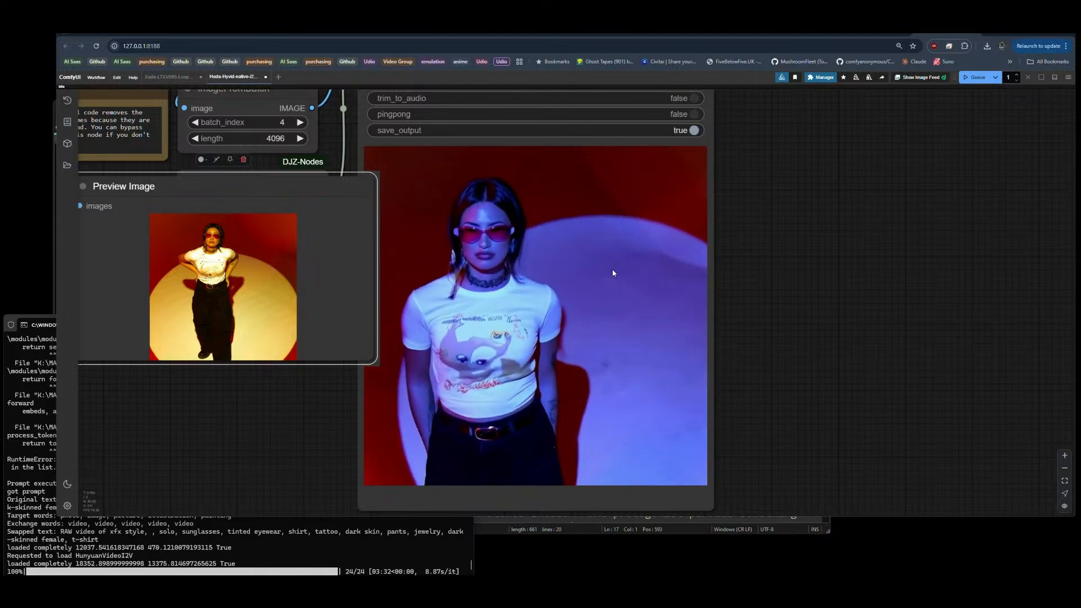
Step: Place the third image's Preview Image node on the other side of the Video Combine output to compare its colours
scroll(704, 241, down, 10)
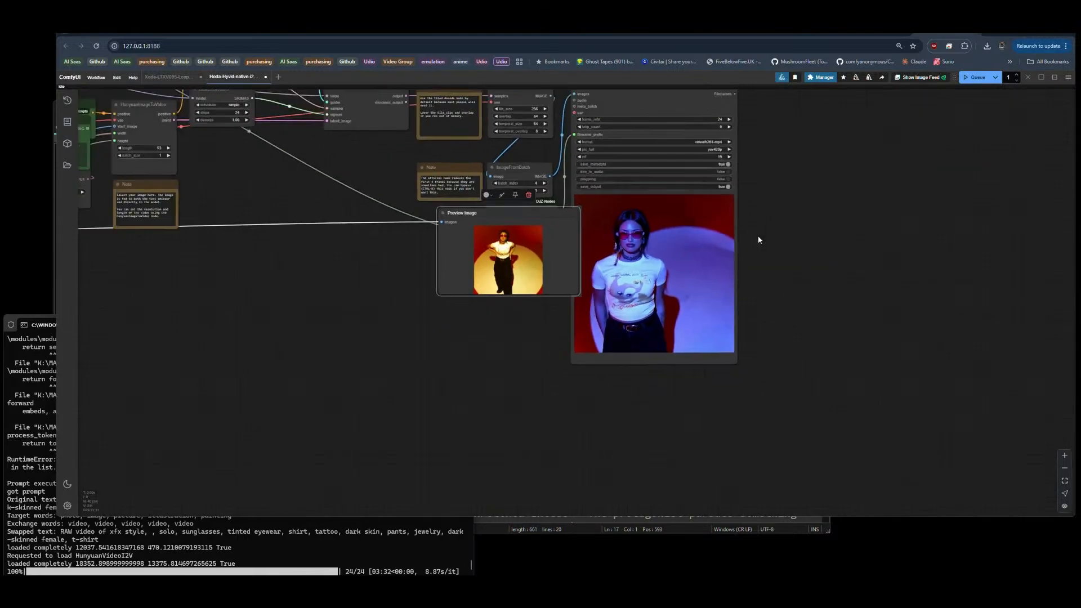
drag(237, 369, 743, 242)
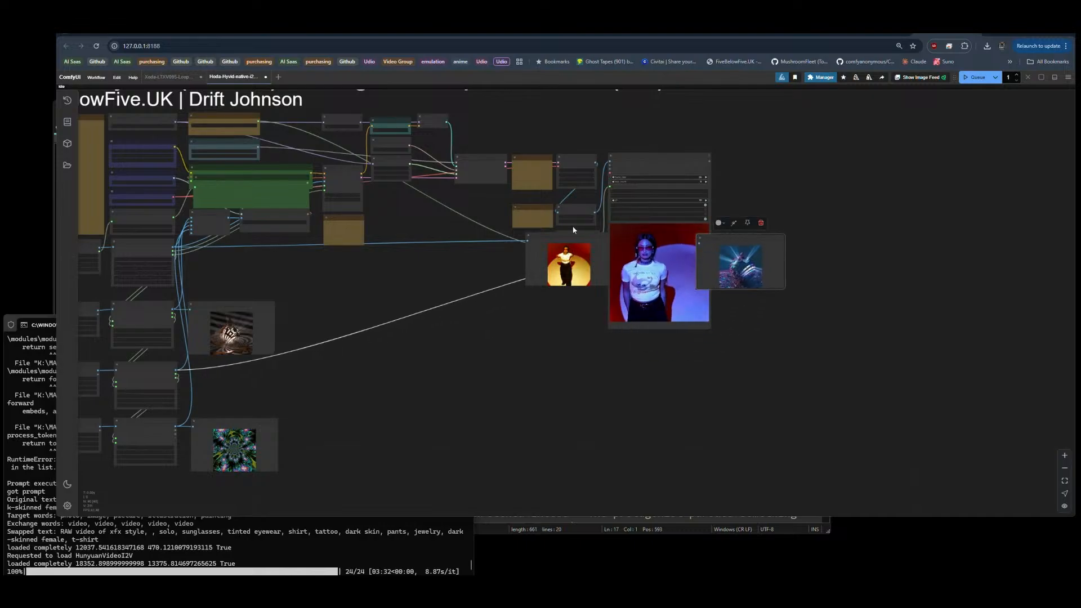
scroll(763, 294, up, 8)
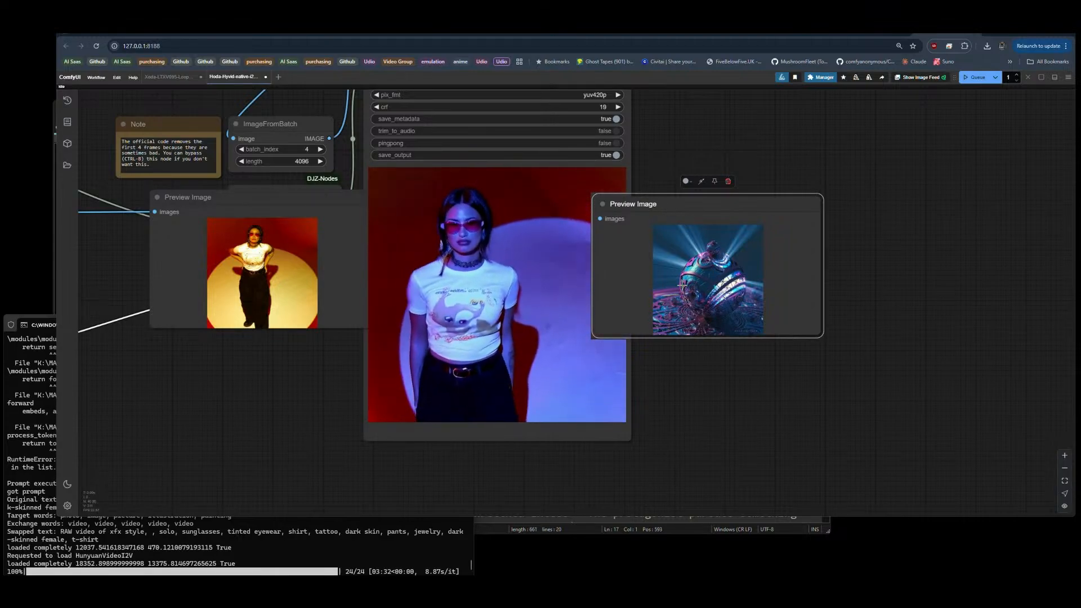
Step: Examine the fourth image's fractal preview and the second image's striped sphere preview close up for influence on the video
scroll(825, 152, down, 4)
scroll(825, 153, down, 5)
scroll(314, 376, up, 10)
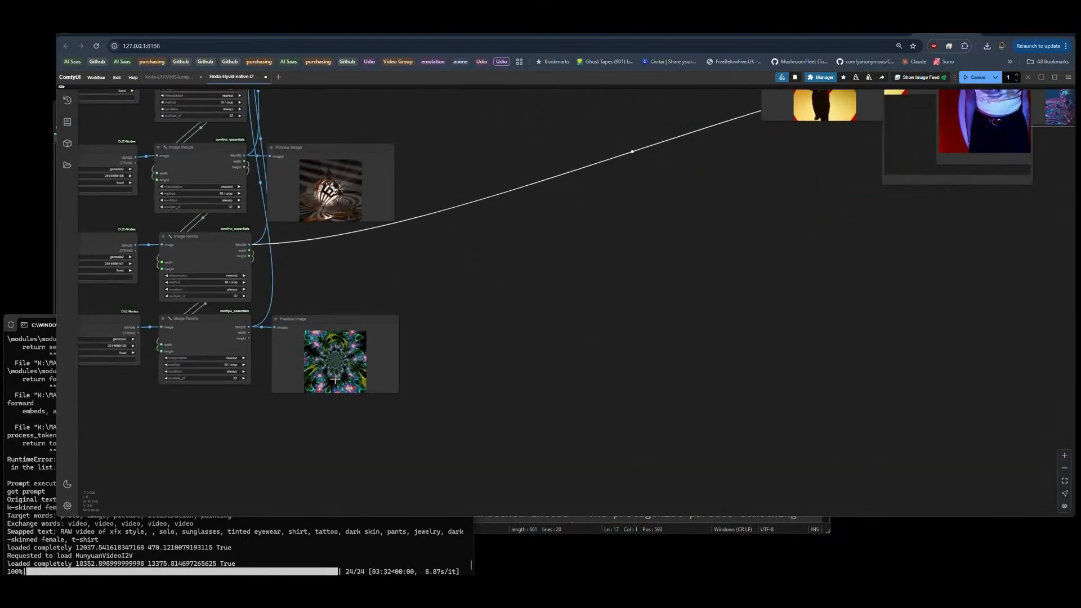
scroll(315, 376, up, 7)
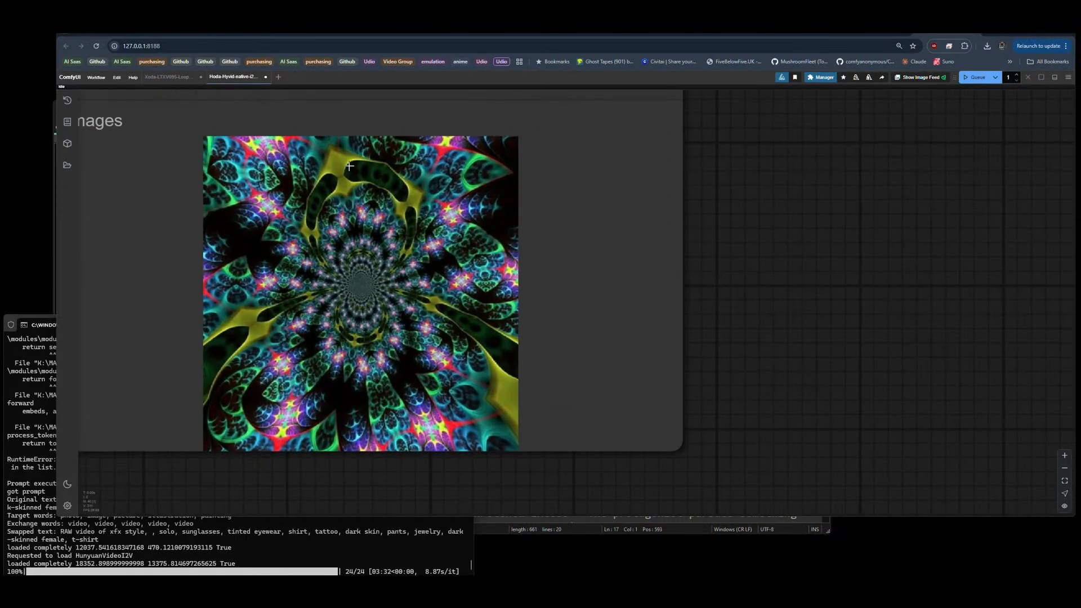
scroll(322, 411, down, 7)
drag(293, 112, 336, 394)
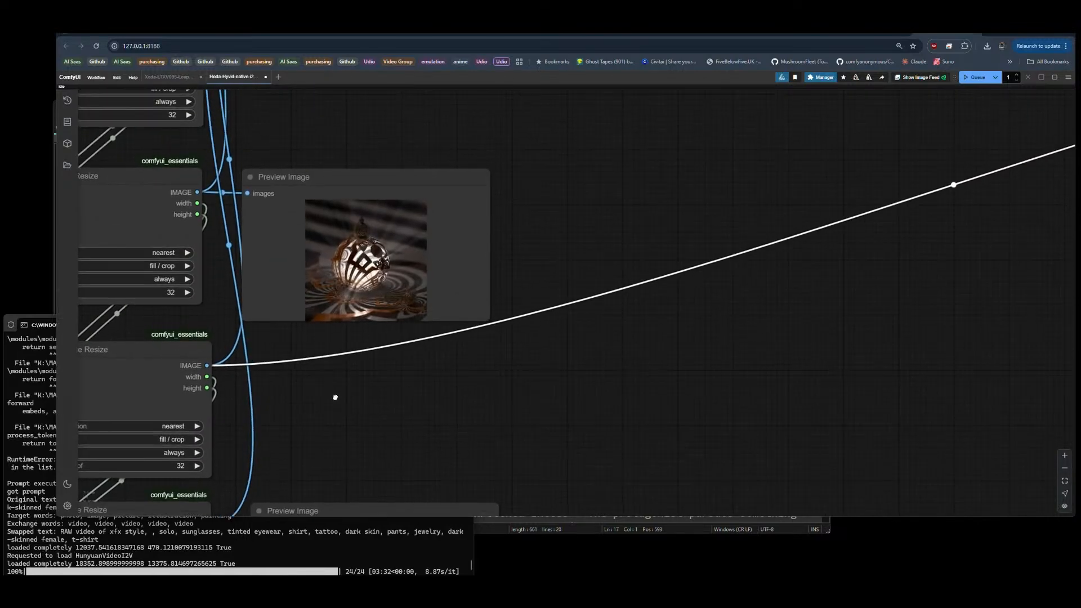
scroll(341, 255, up, 3)
scroll(340, 255, up, 8)
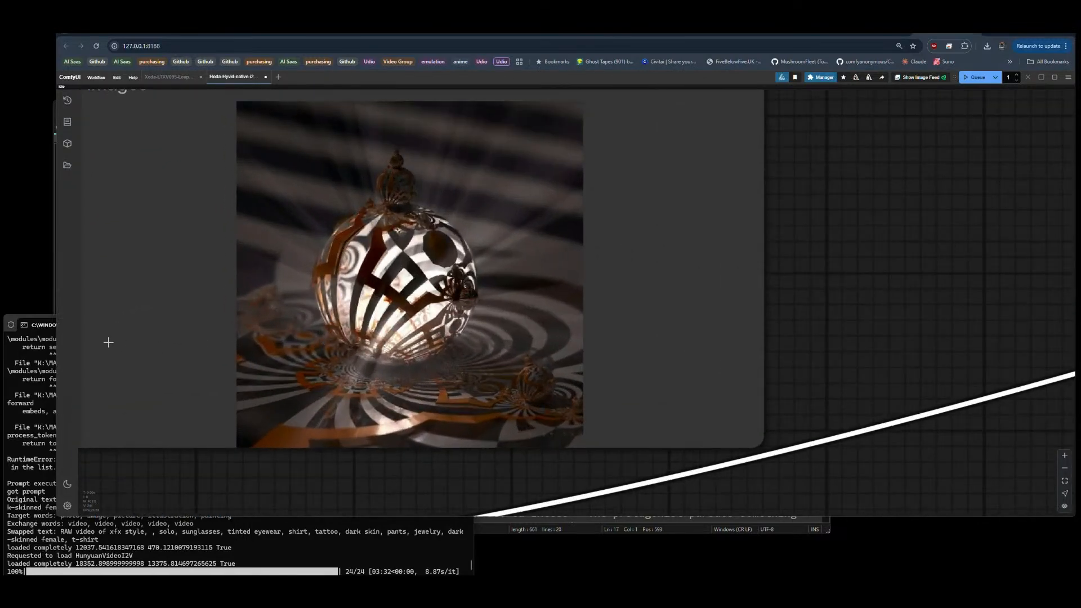
Step: Compare the generated video with its source image previews, and check the "dark-skinned" wording in the Show Text prompt
scroll(108, 342, down, 17)
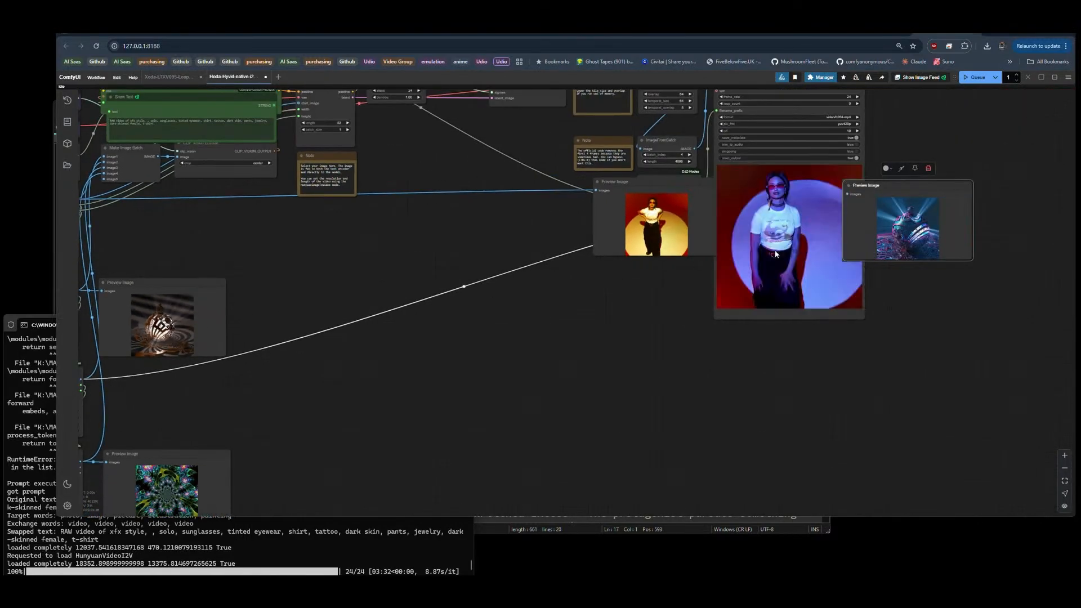
scroll(947, 204, up, 8)
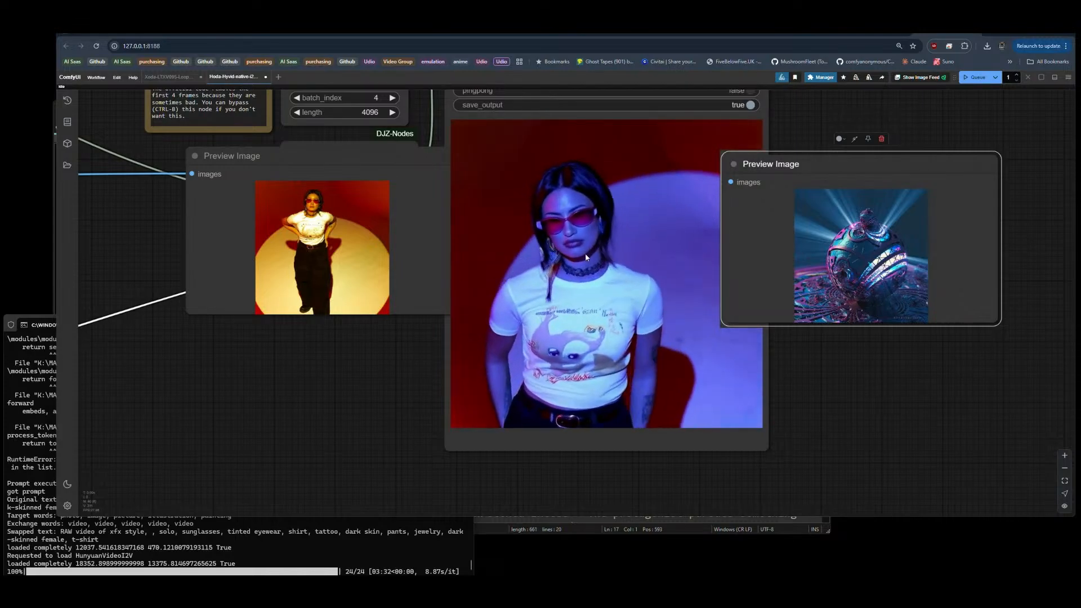
scroll(861, 298, down, 6)
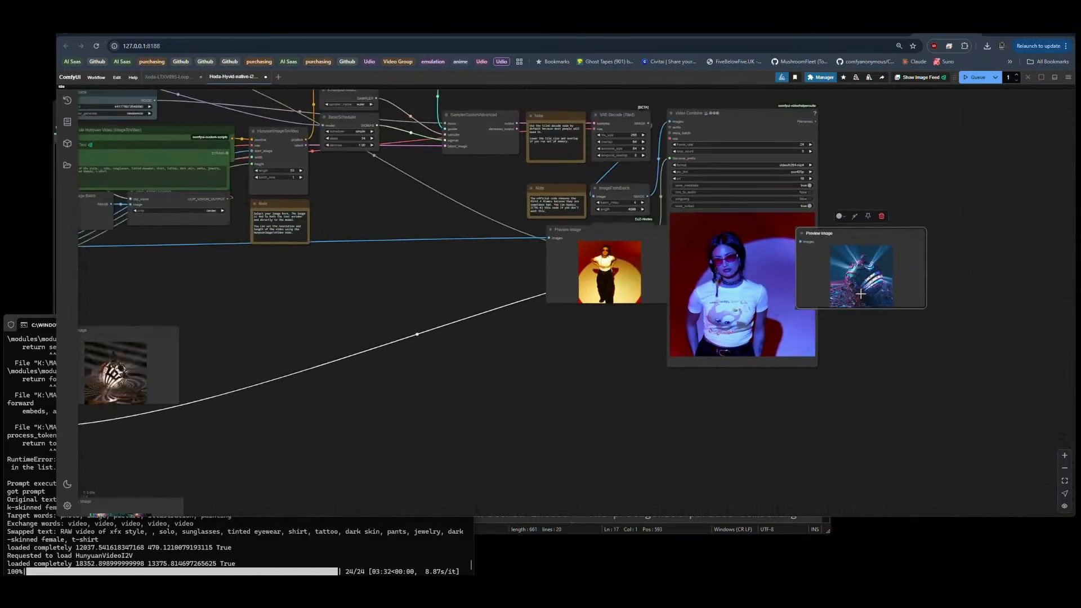
scroll(414, 337, up, 5)
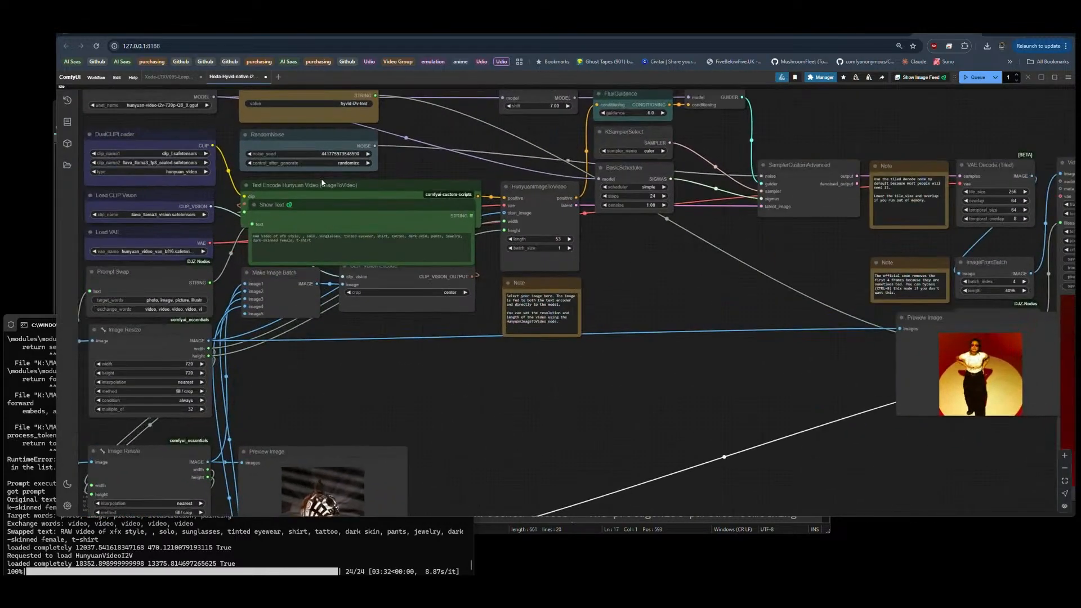
scroll(321, 178, up, 10)
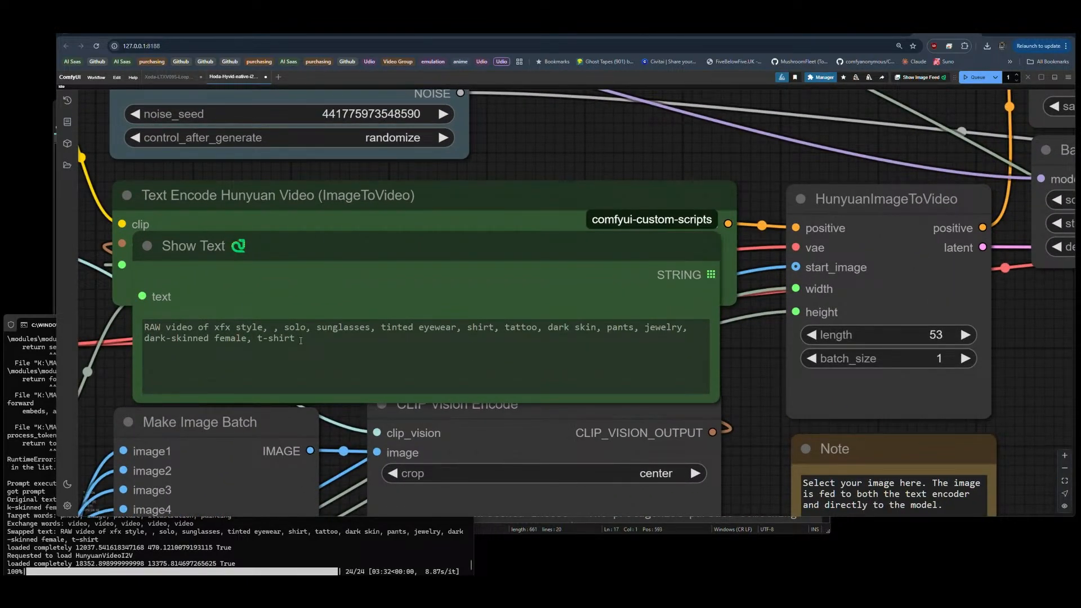
drag(144, 338, 186, 338)
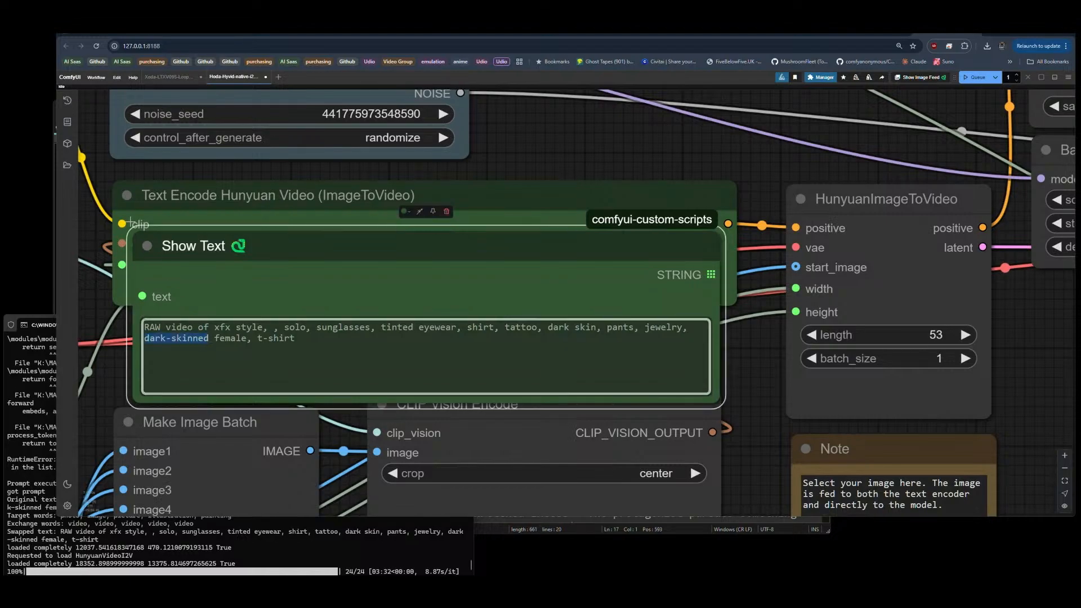
scroll(131, 223, down, 15)
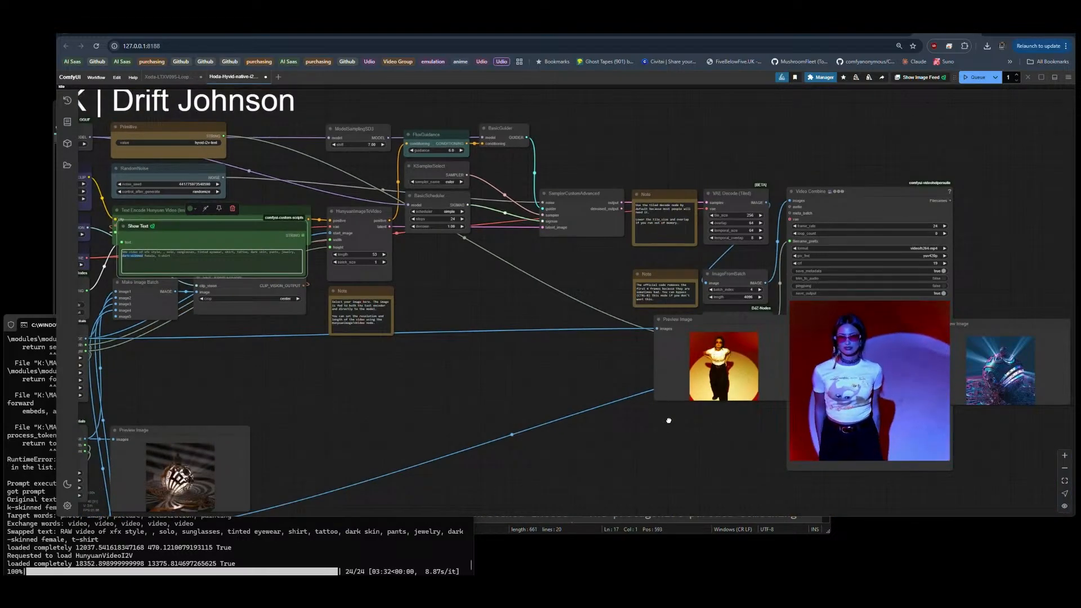
Step: Examine the Video Combine output between the first and third image previews, and review the HunyuanImageToVideo settings
drag(668, 417, 424, 404)
scroll(651, 424, up, 7)
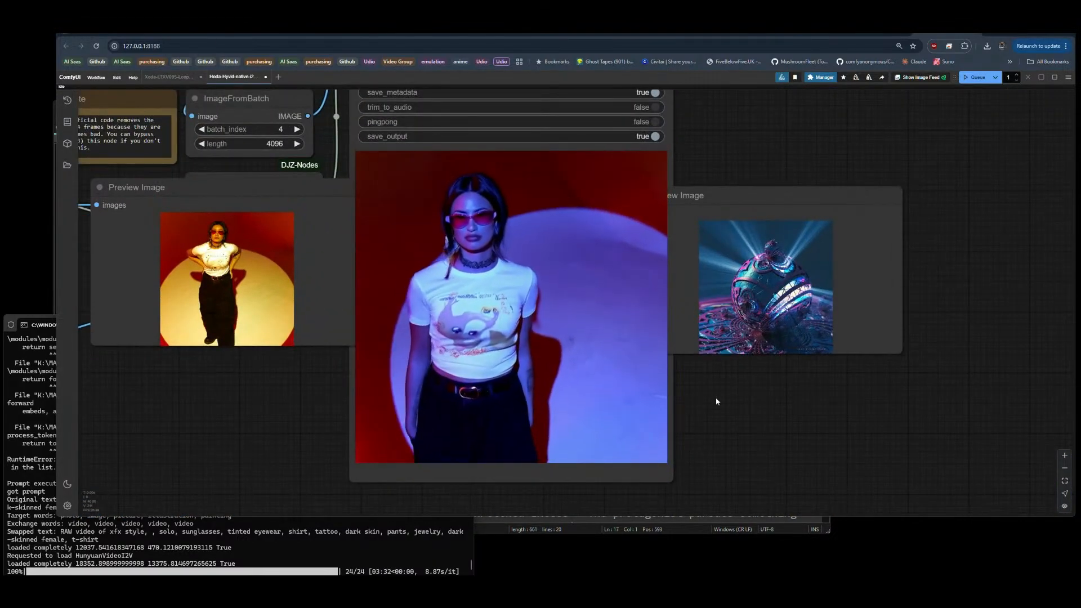
drag(729, 403, 780, 404)
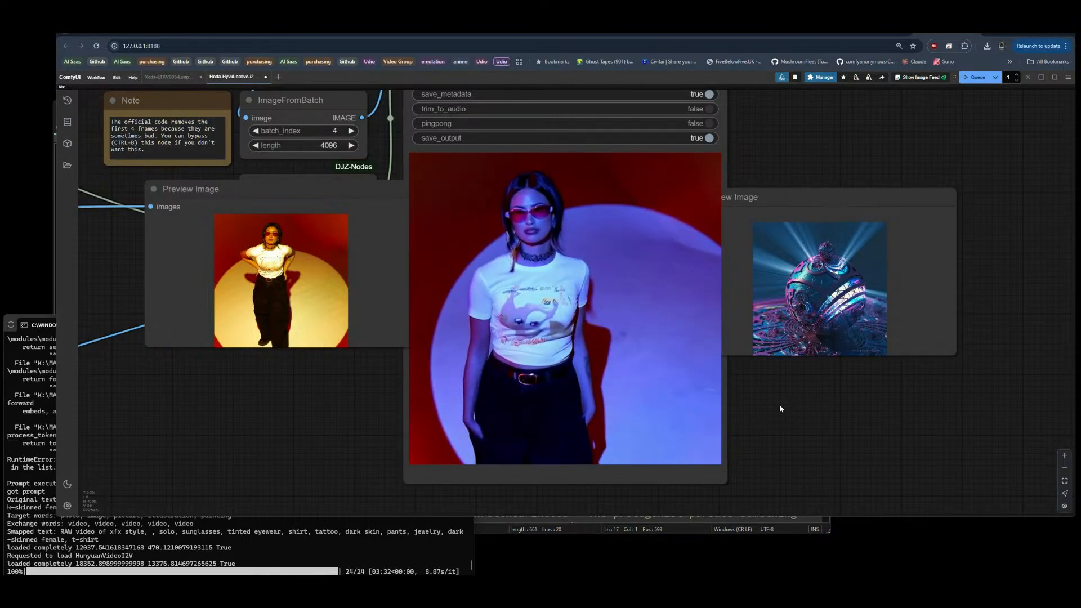
scroll(779, 404, down, 4)
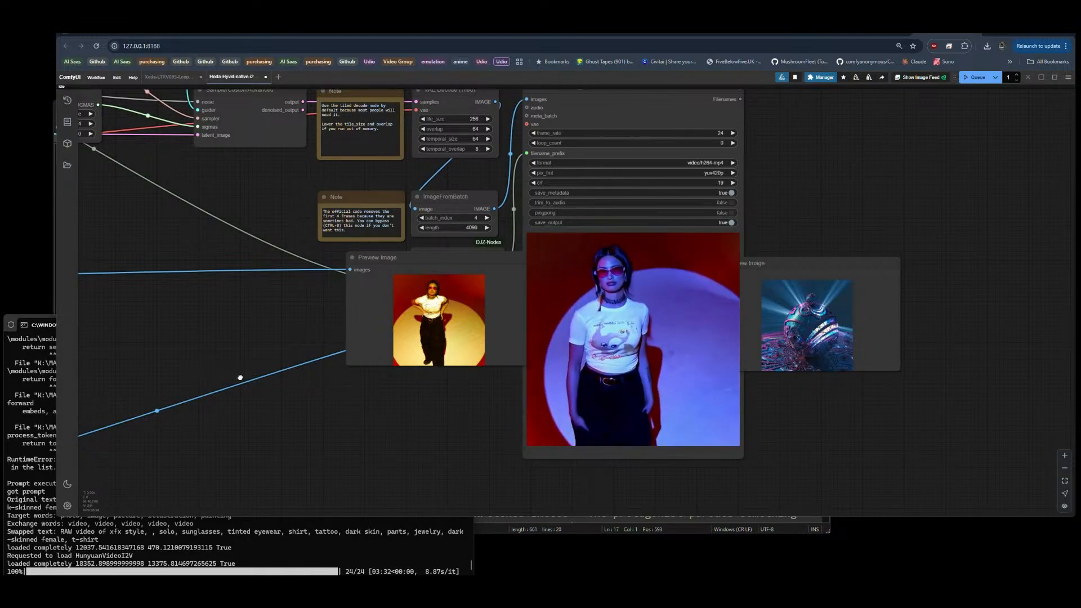
drag(239, 379, 507, 411)
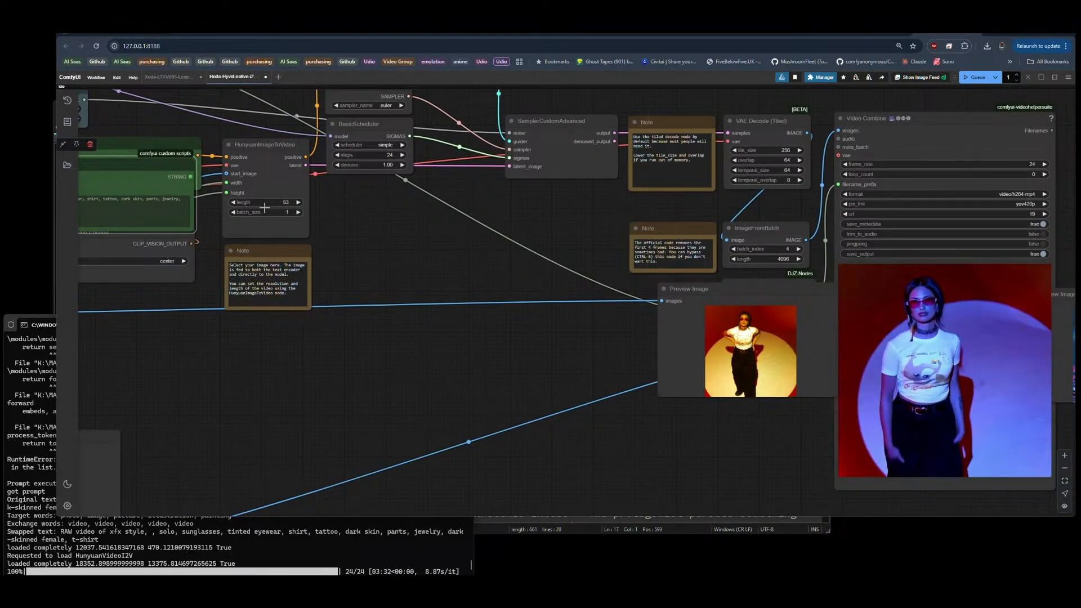
drag(687, 450, 320, 444)
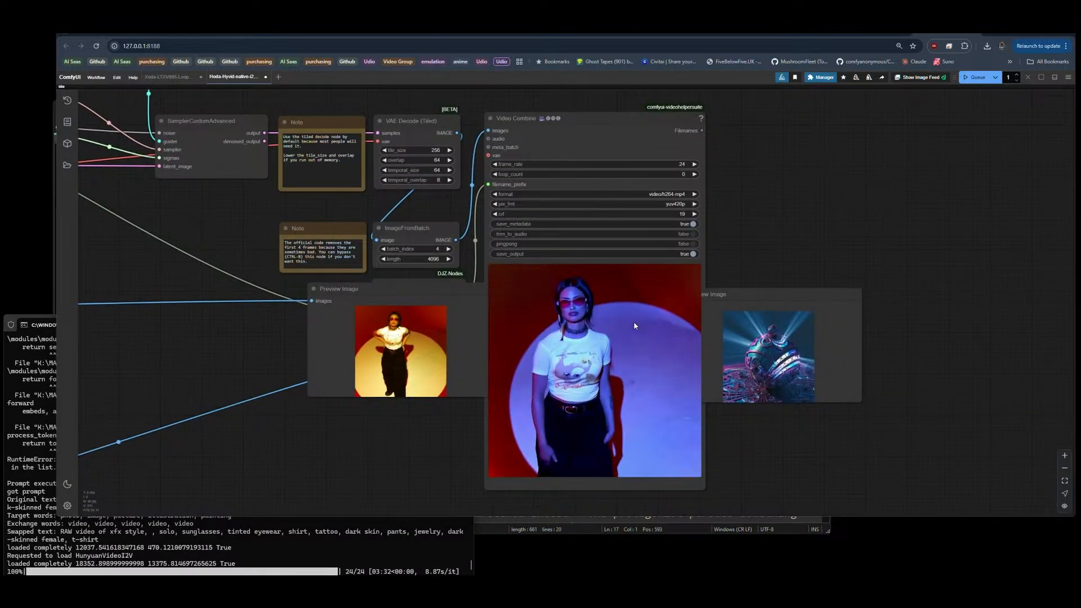
click(448, 248)
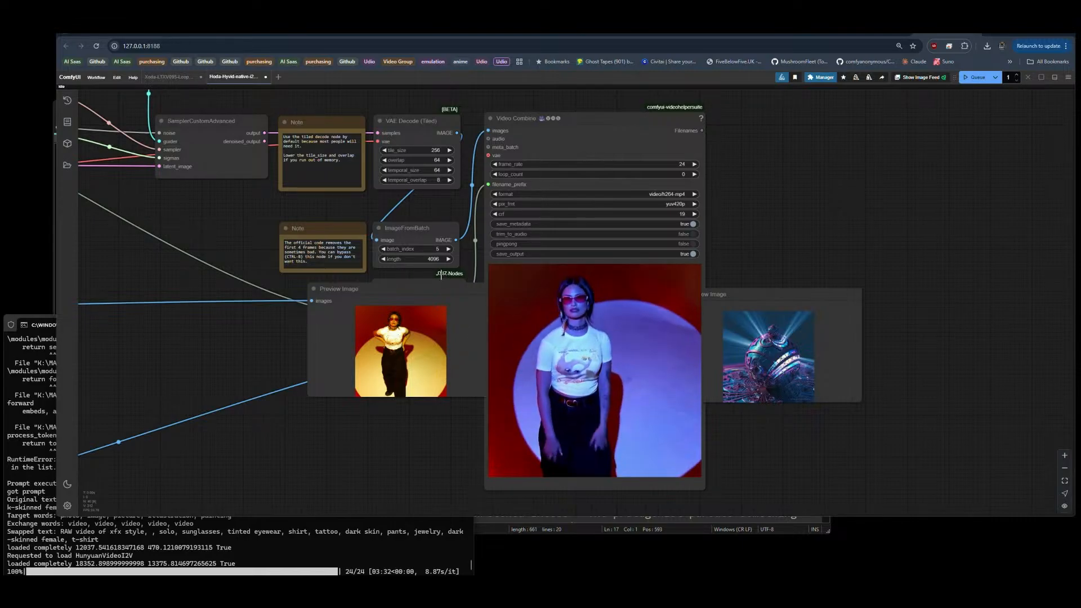
click(383, 250)
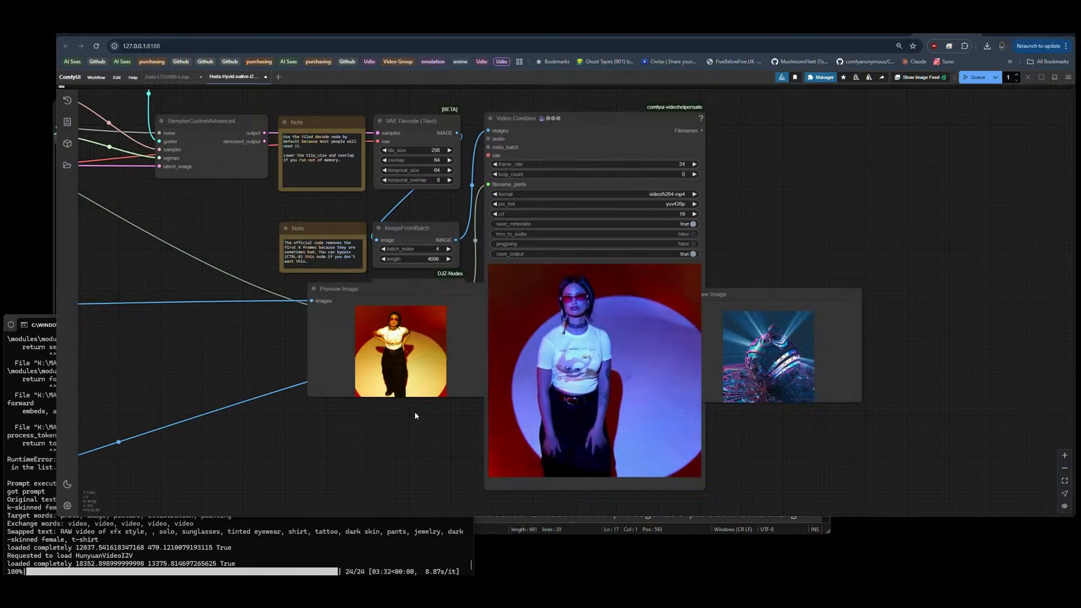
drag(443, 415, 381, 418)
click(574, 130)
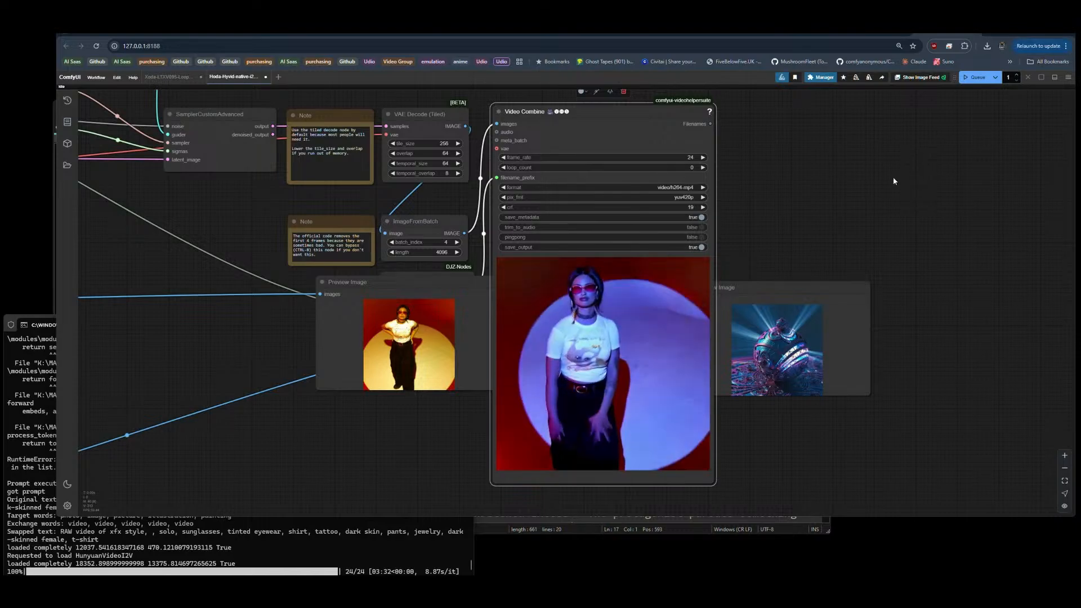
key(ctrl+v)
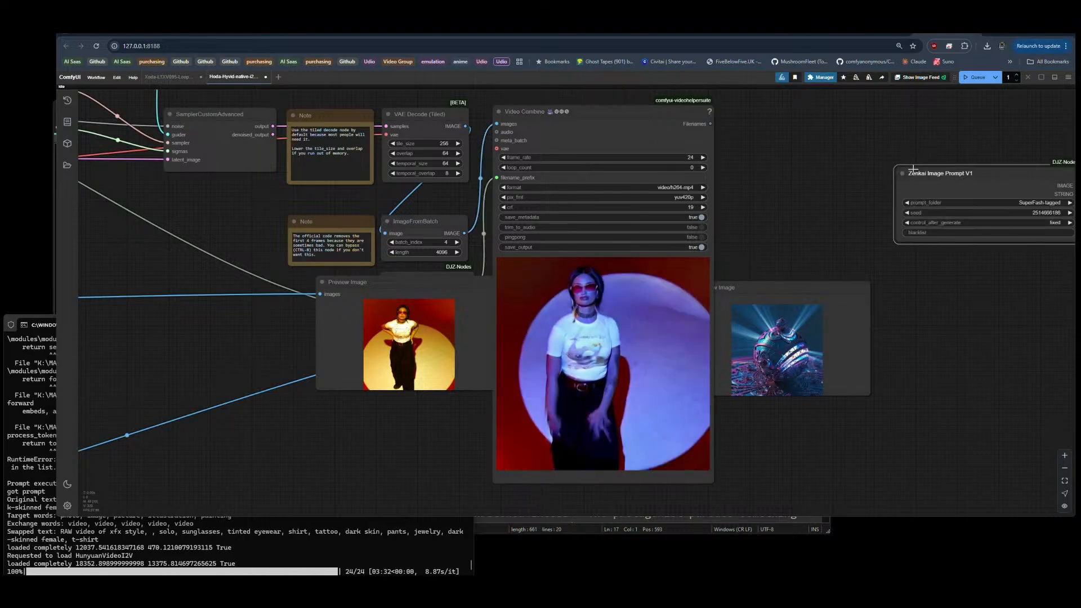
drag(973, 176, 848, 177)
drag(926, 253, 613, 252)
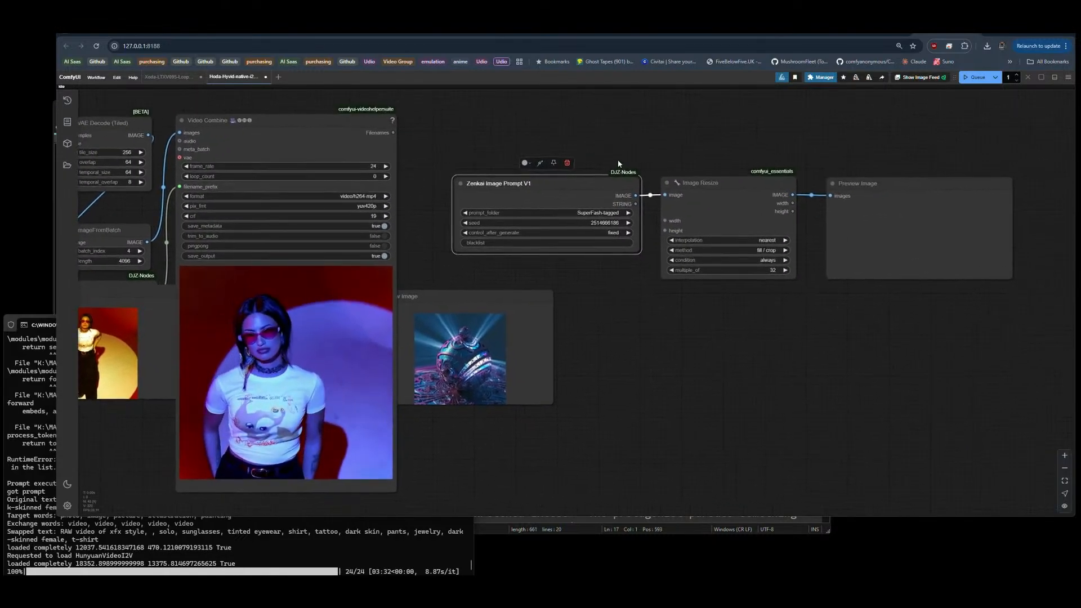
drag(510, 144, 928, 271)
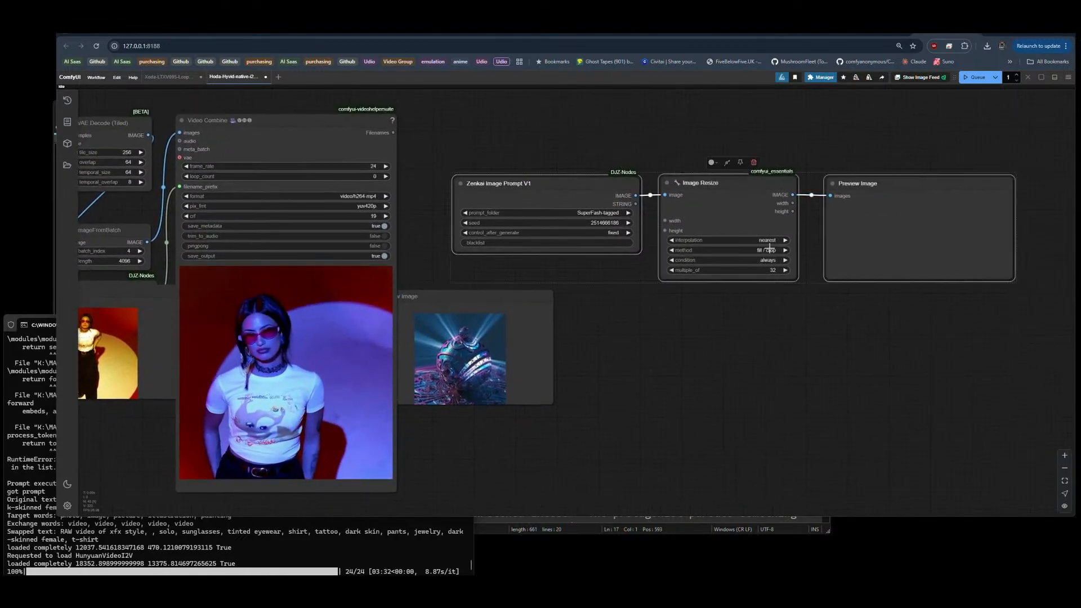
key(Delete)
Step: Duplicate the Video Combine node with its input connections and place the copy level with the original, beyond the third image's preview
click(336, 134)
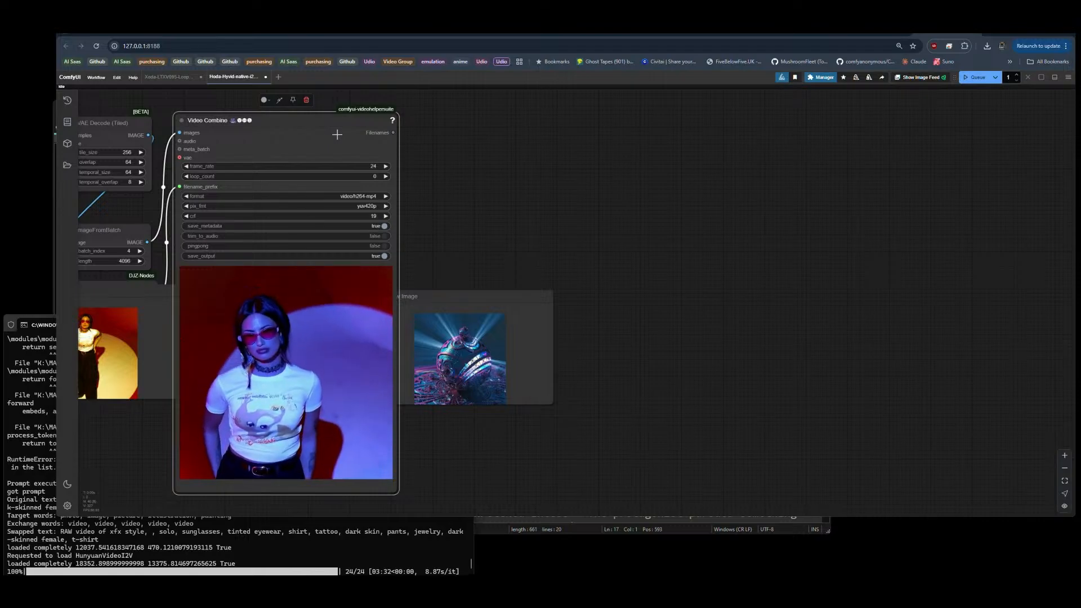
key(ctrl+shift+v)
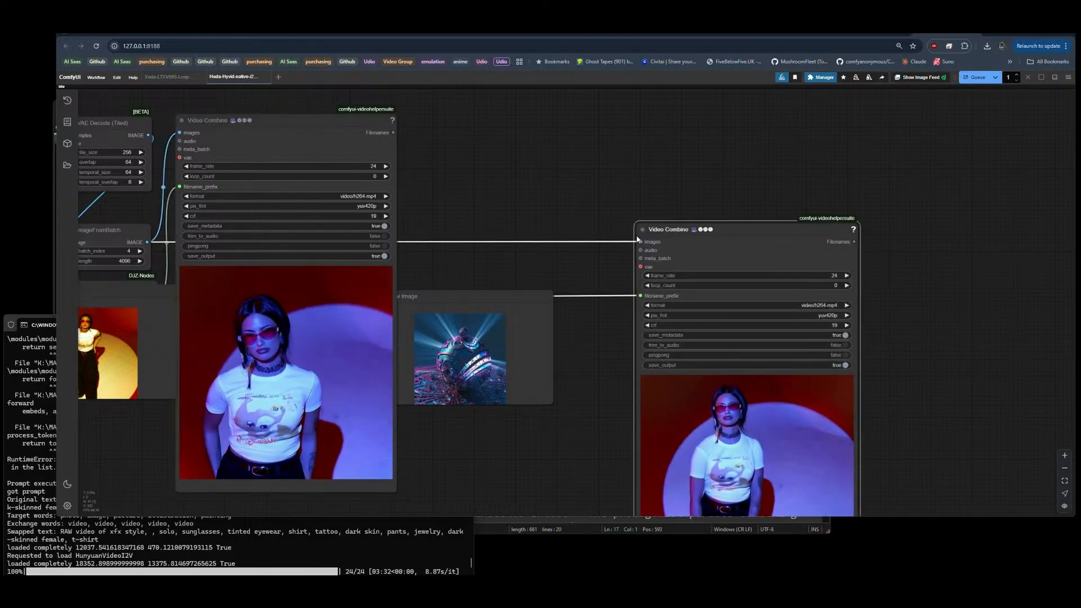
drag(710, 225, 638, 117)
drag(535, 208, 708, 250)
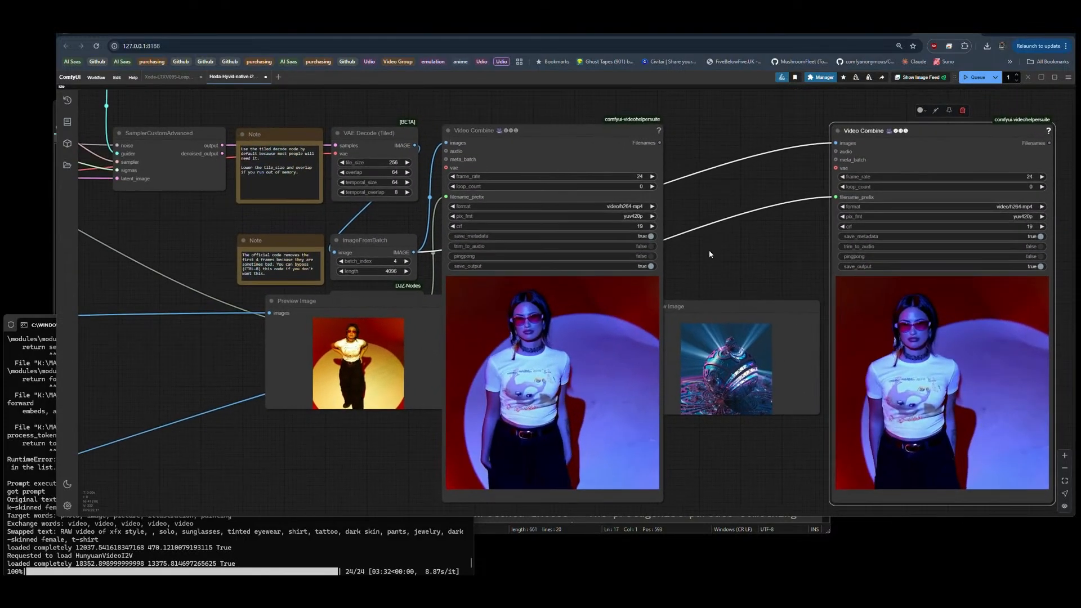
Step: Set ImageFromBatch's batch_index to 5, and try queueing only the duplicated Video Combine output, cancelling the run
click(405, 261)
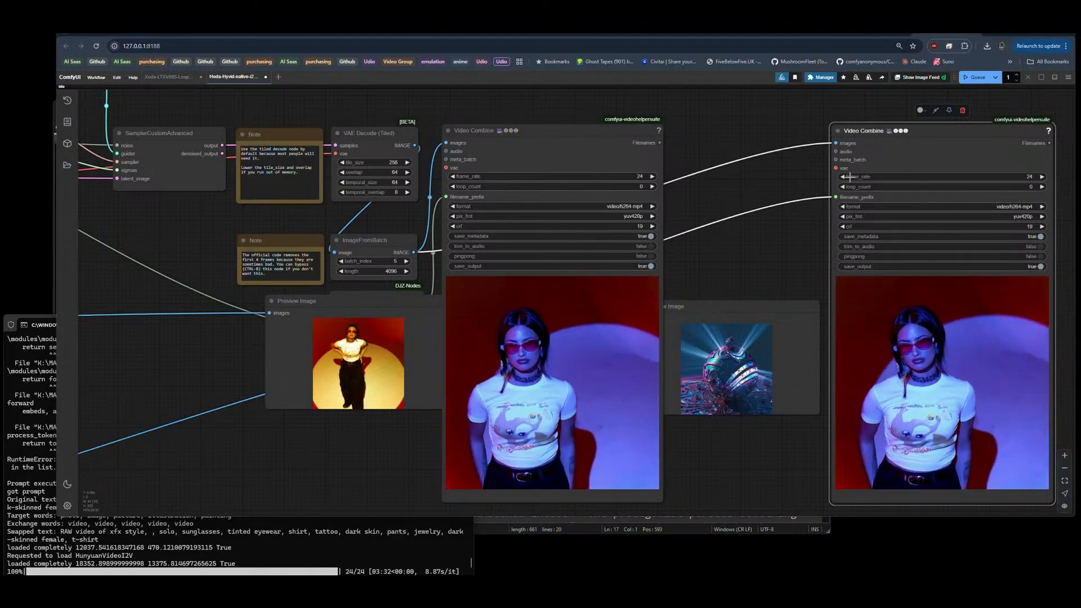
right_click(923, 159)
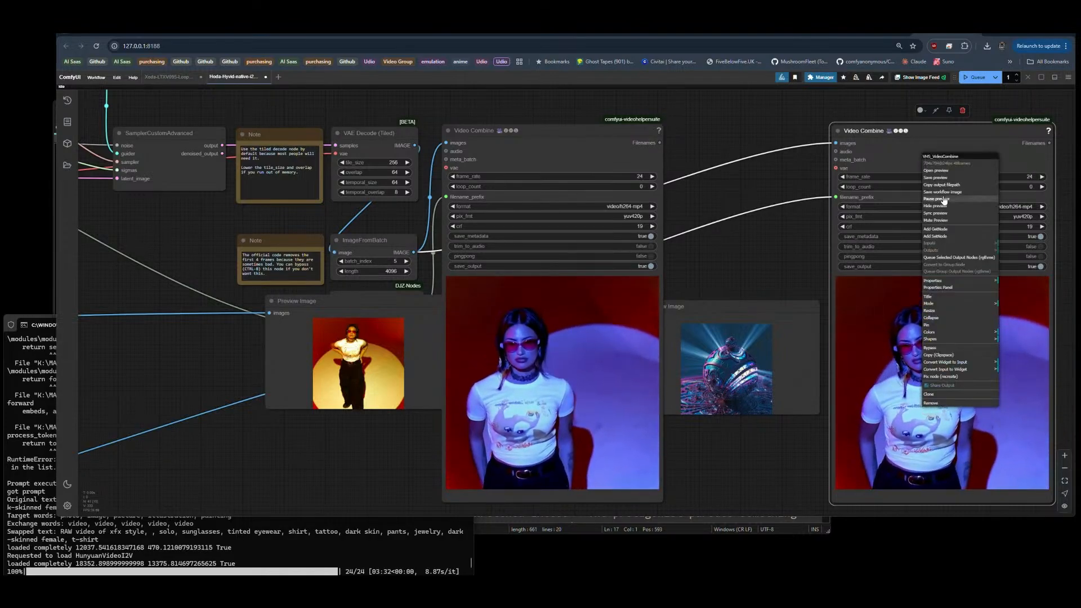
click(945, 258)
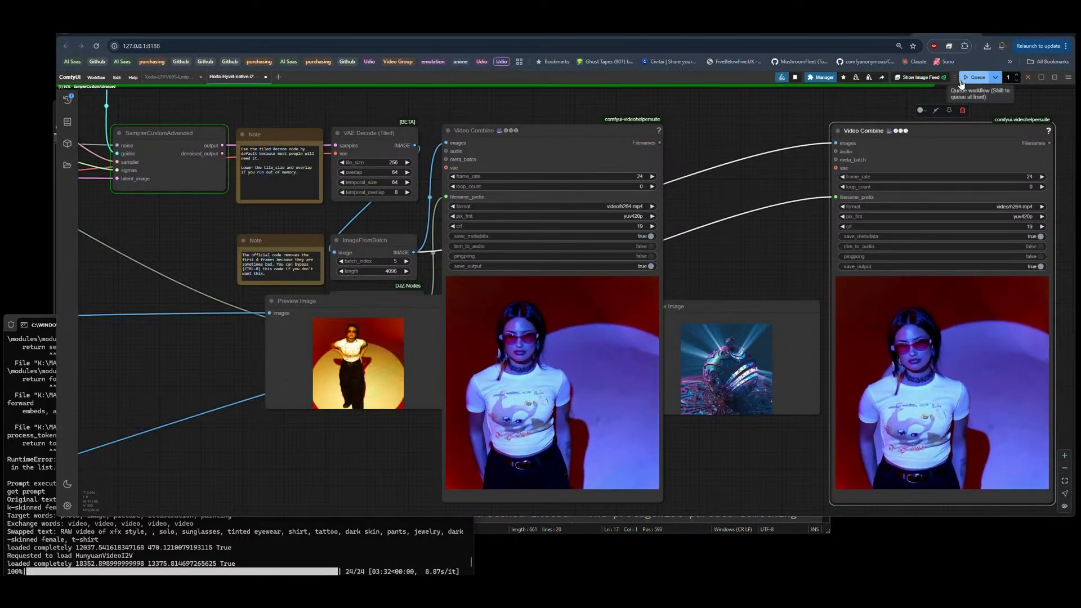
click(1028, 77)
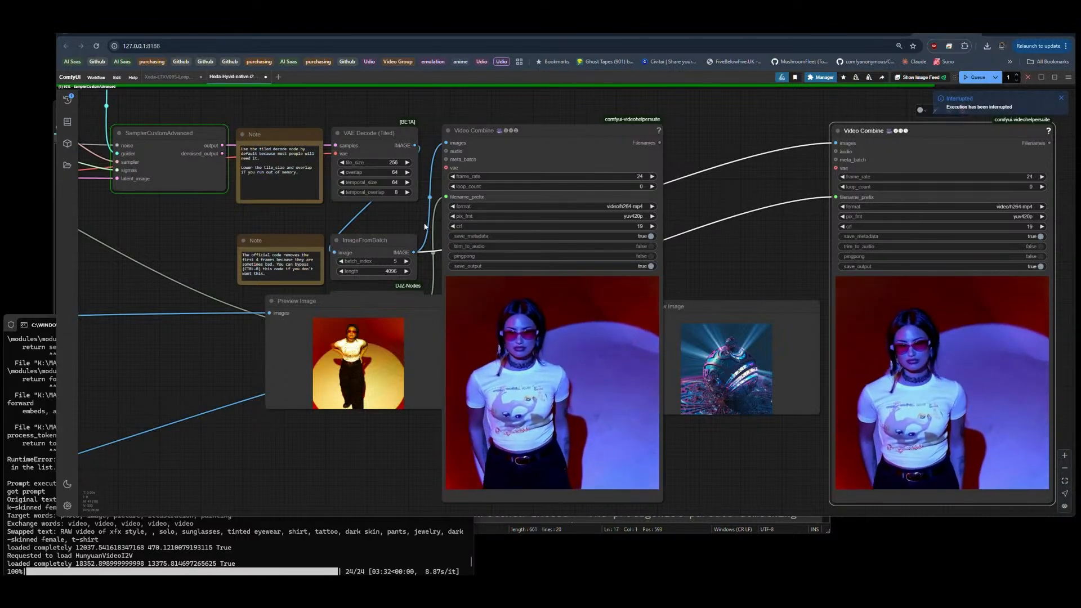
Step: Move the third image's Preview Image node back beside its Image Resize node, between the second and fourth previews
scroll(424, 227, down, 10)
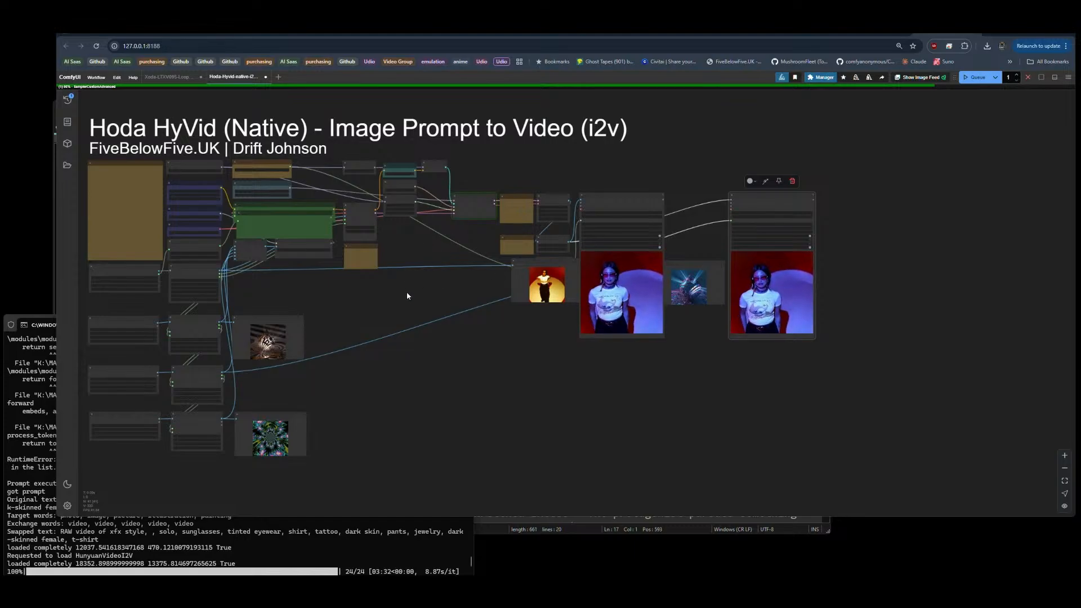
drag(407, 295, 493, 301)
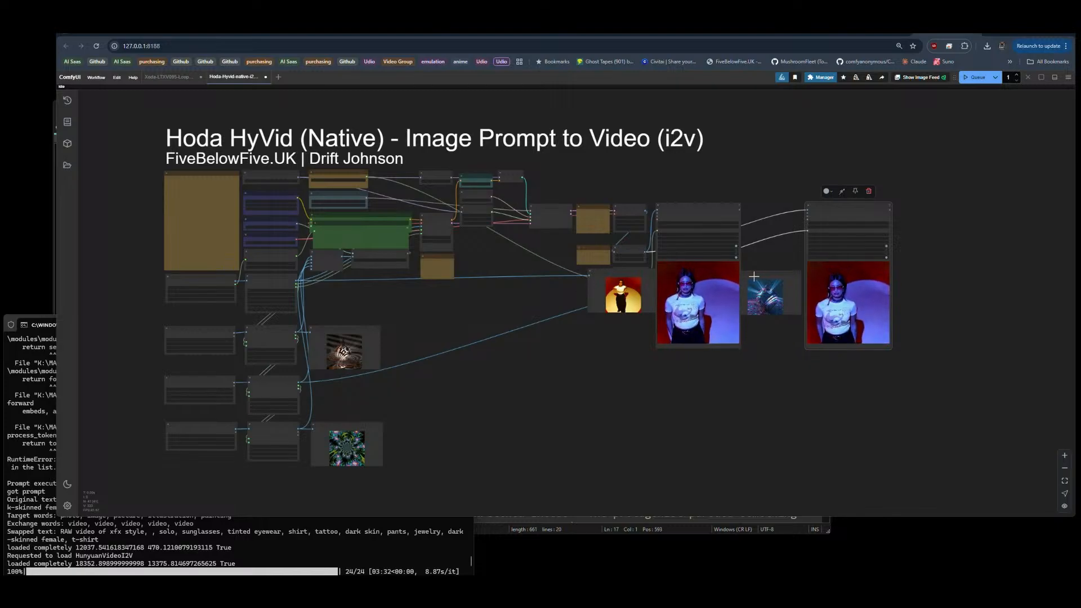
drag(755, 274, 340, 376)
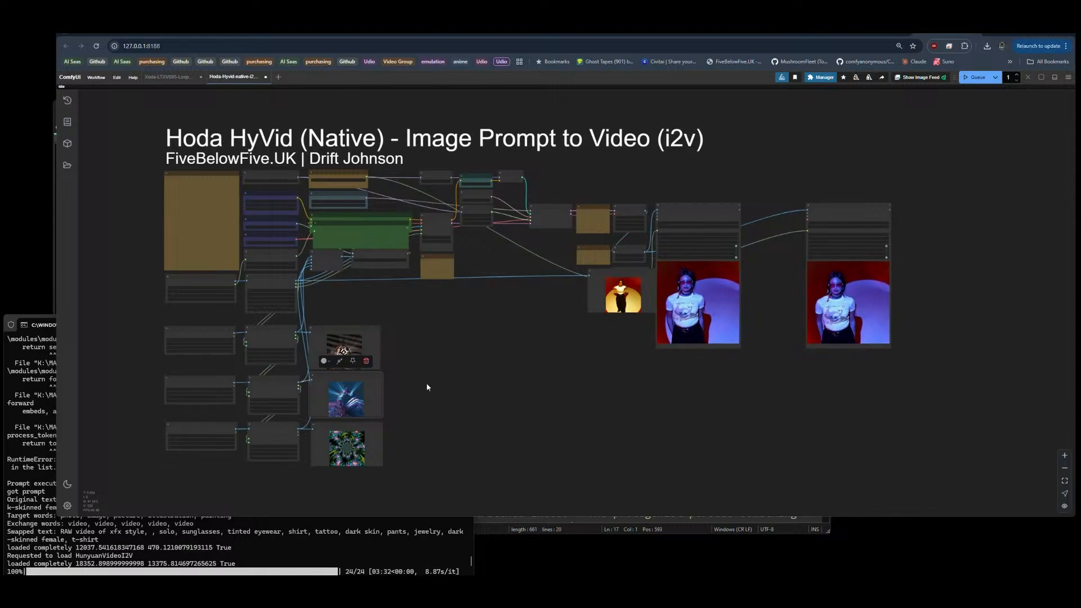
Step: Delete the prompt, resize and preview nodes of the second and fourth images
drag(427, 383, 620, 294)
scroll(473, 346, up, 7)
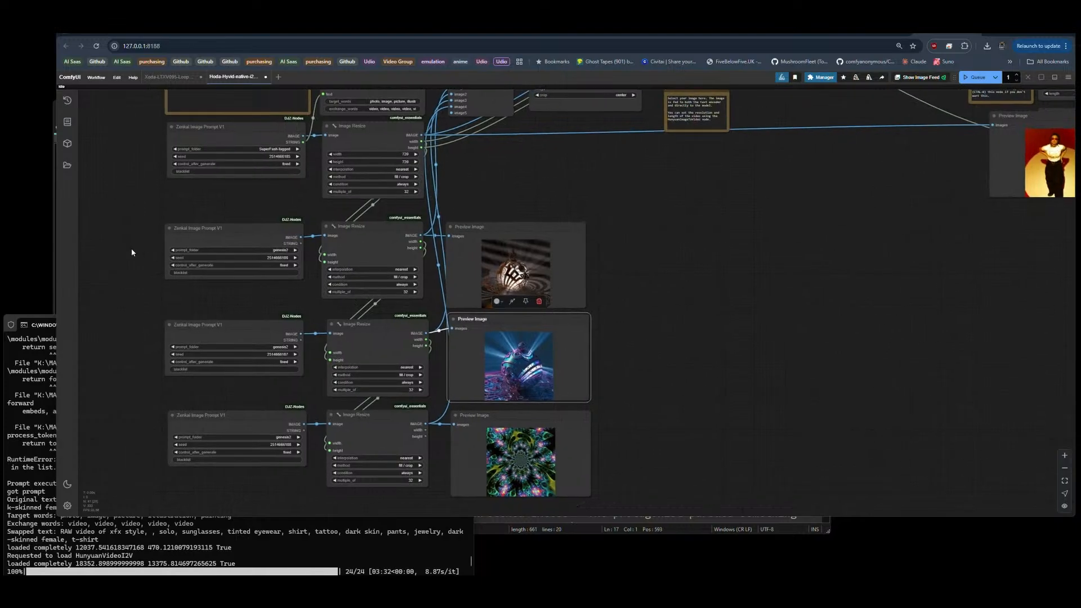
drag(128, 243, 628, 294)
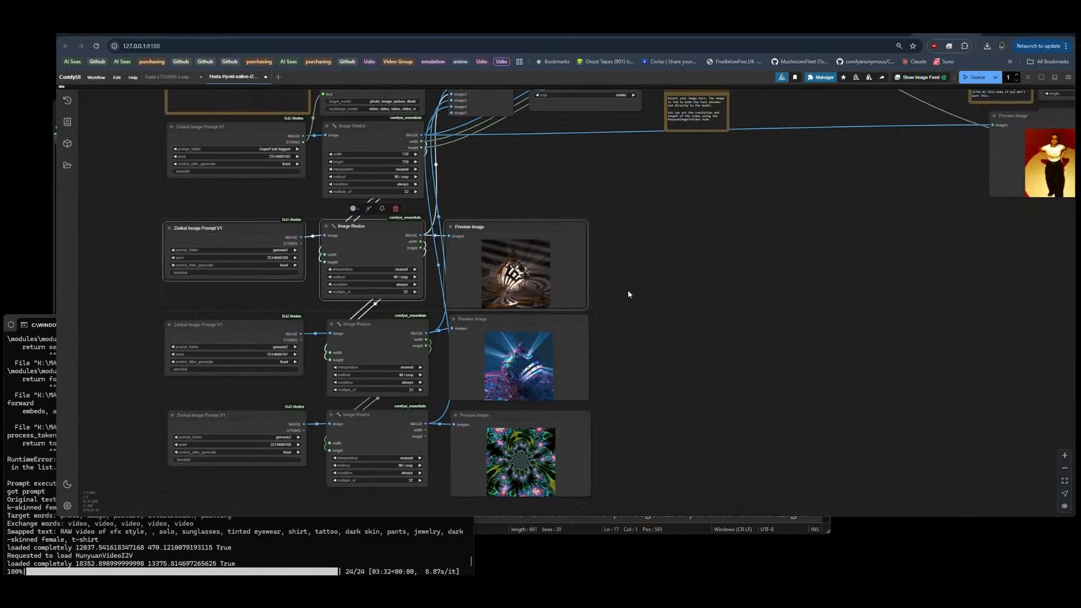
key(Delete)
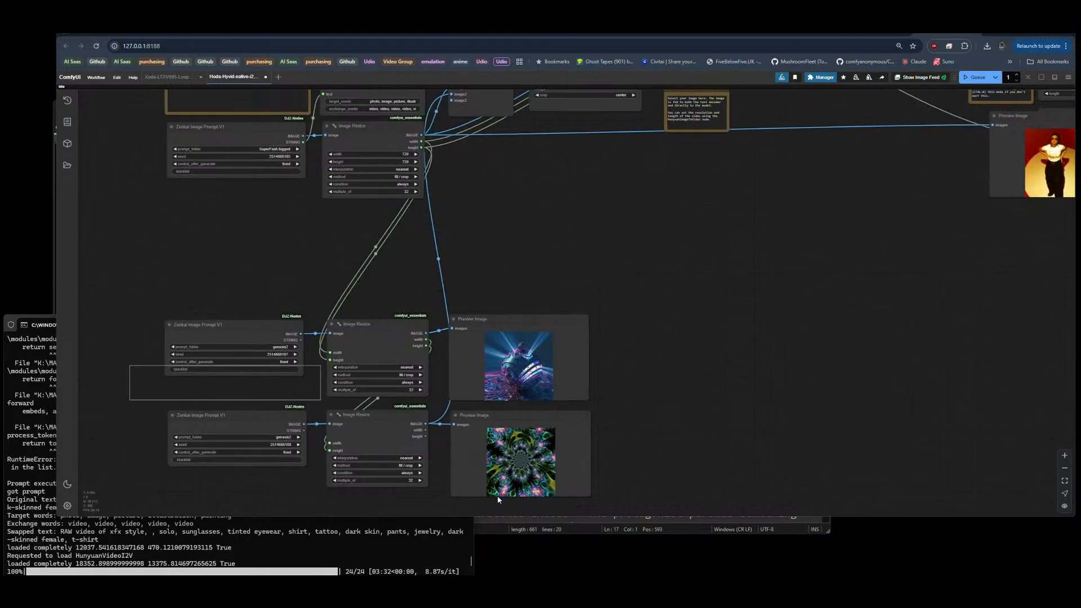
key(Delete)
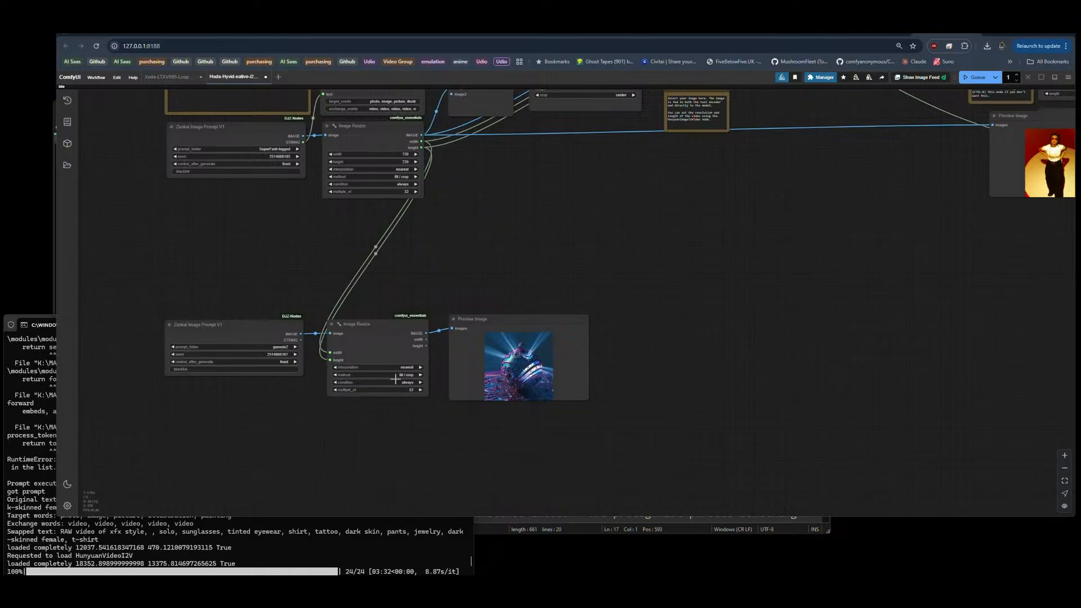
Step: Move the remaining secondary Image Resize node directly under the first one and delete its Zenkai Image Prompt V1 node
drag(387, 329, 381, 216)
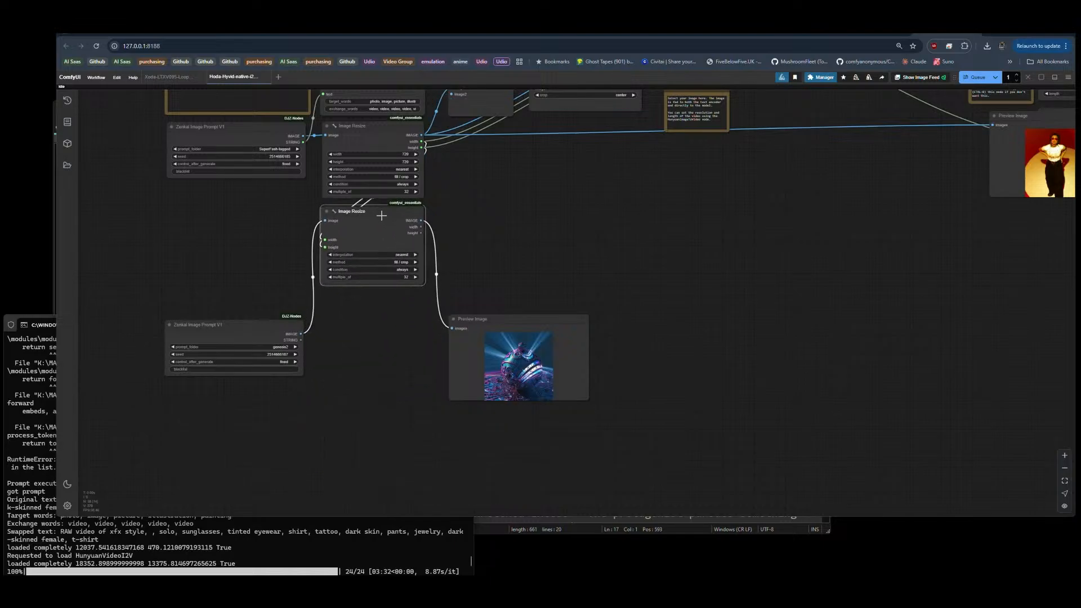
key(Delete)
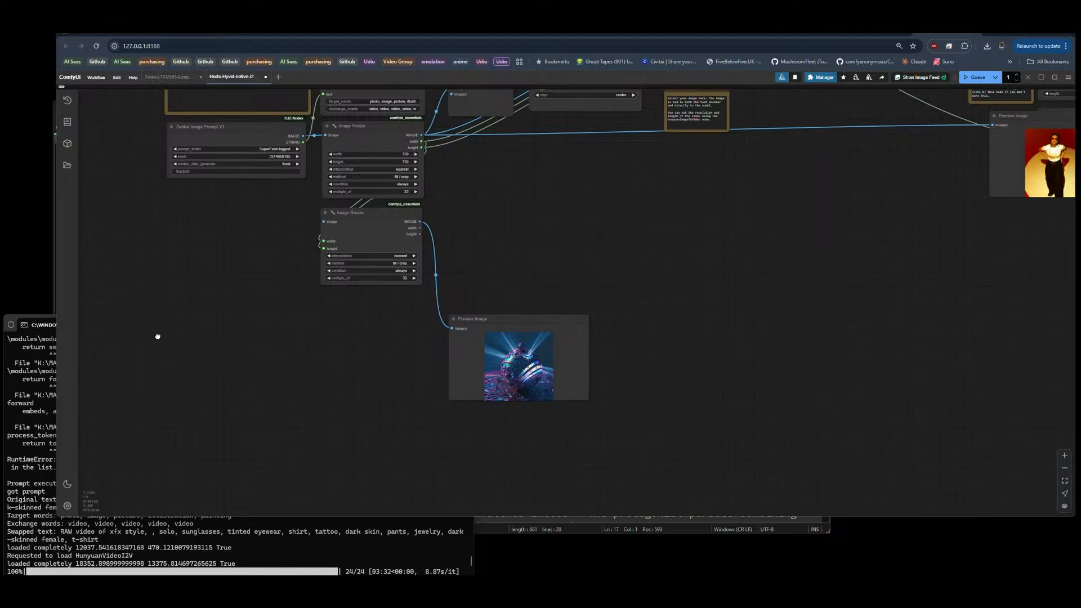
Step: Add a Load Image node and place it beside the lower Image Resize node, under Zenkai Image Prompt V1
double_click(157, 335)
text(load)
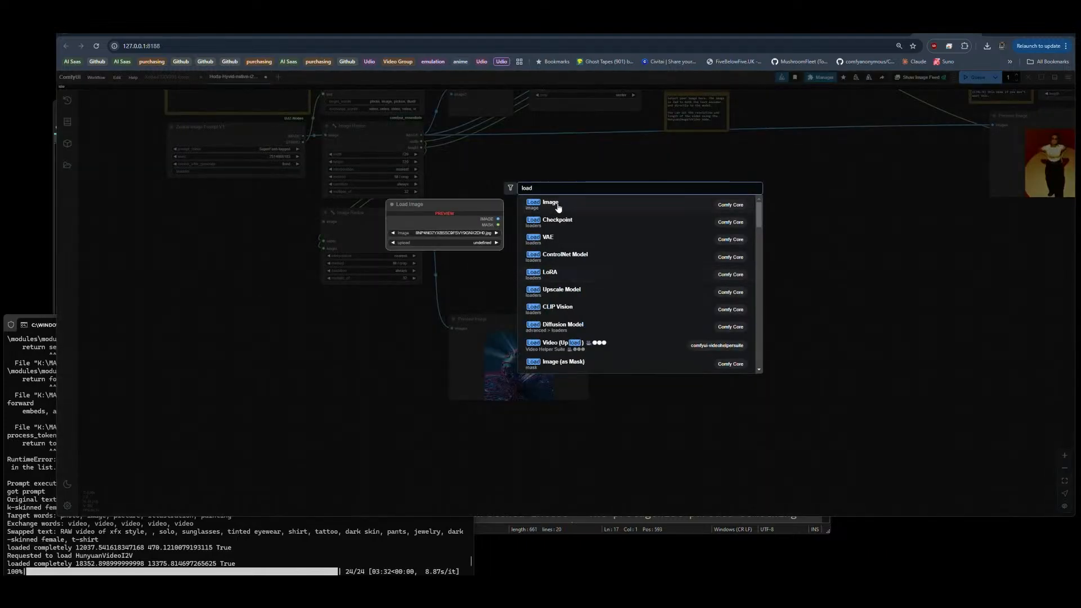
click(623, 209)
drag(213, 331, 246, 219)
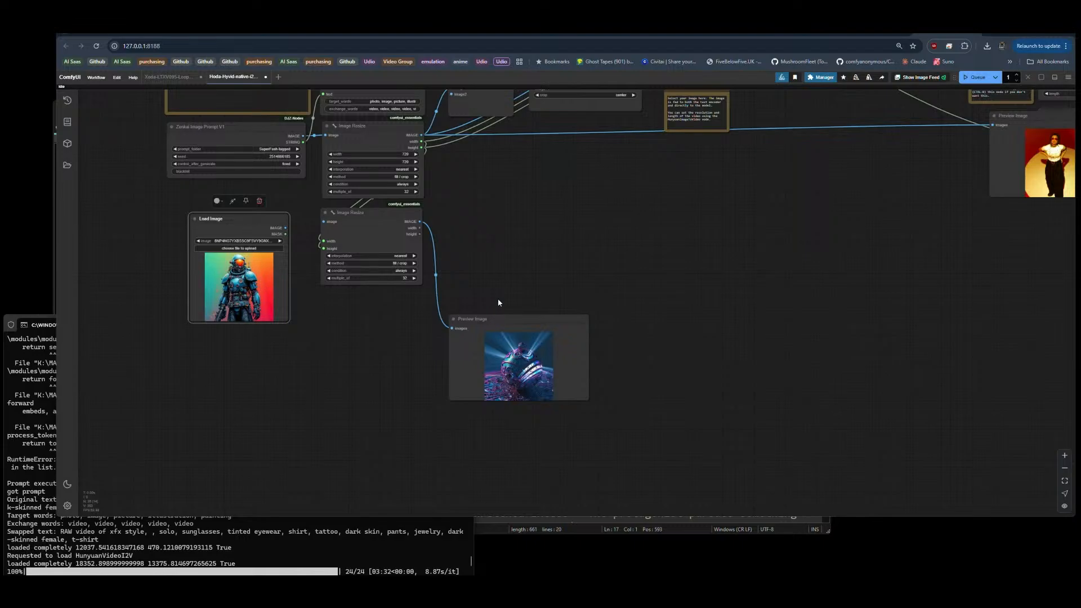
Step: Connect Load Image to the lower Image Resize node, and arrange the Load Image and Preview Image nodes on either side of it
drag(500, 320, 486, 238)
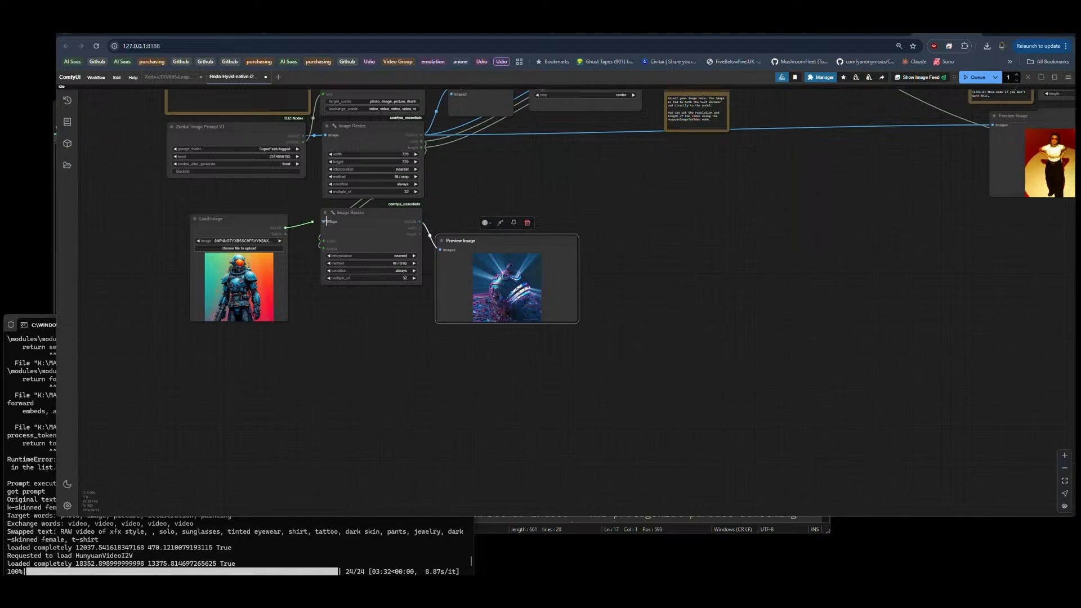
scroll(366, 321, up, 4)
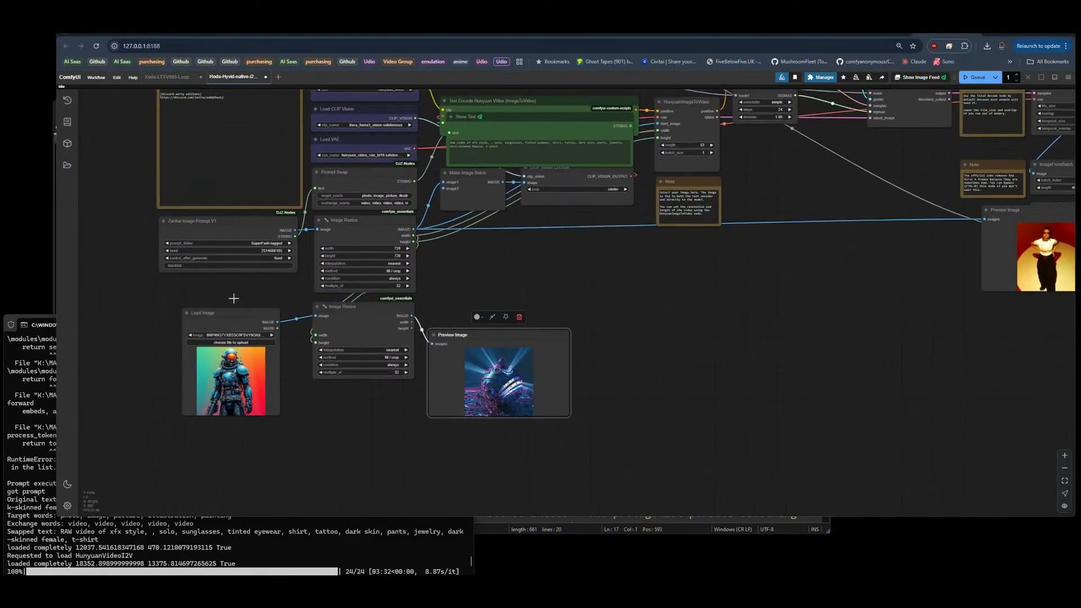
drag(232, 316, 233, 293)
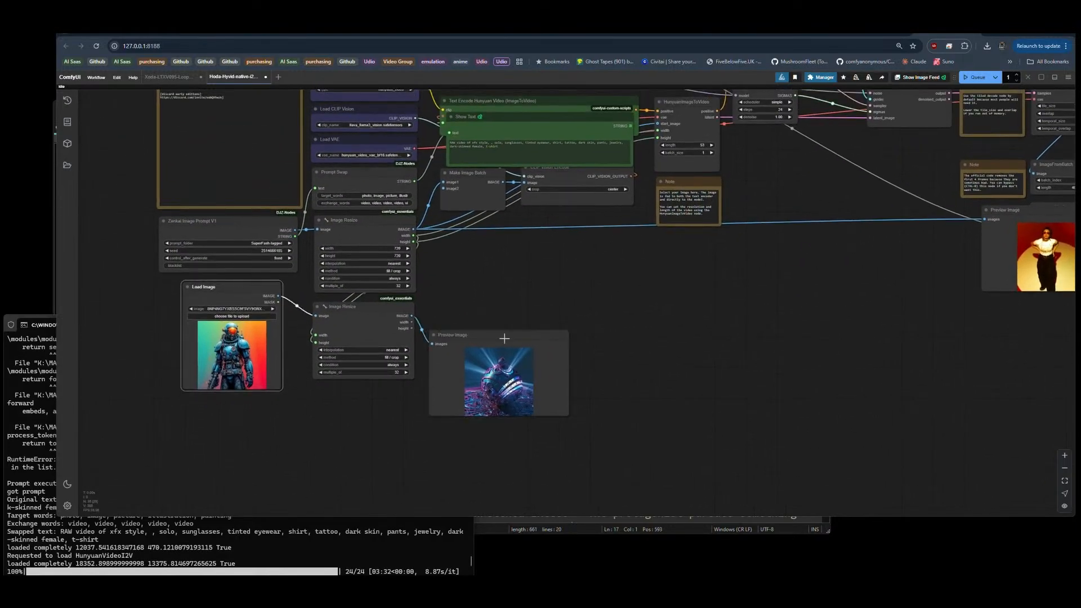
drag(497, 331, 524, 299)
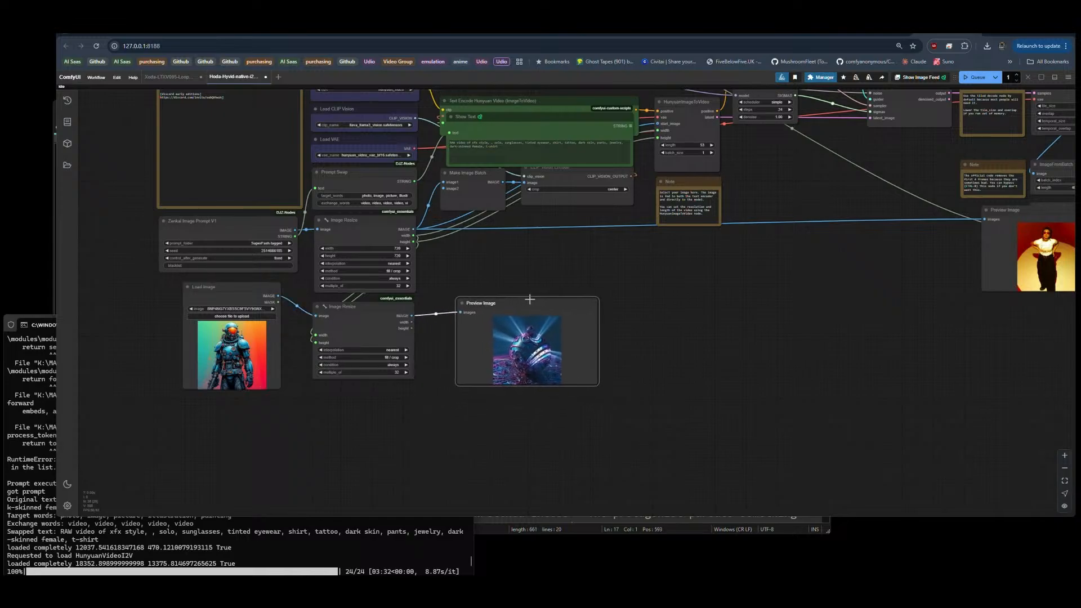
Step: Queue the workflow and delete the duplicated Video Combine node
scroll(335, 473, down, 3)
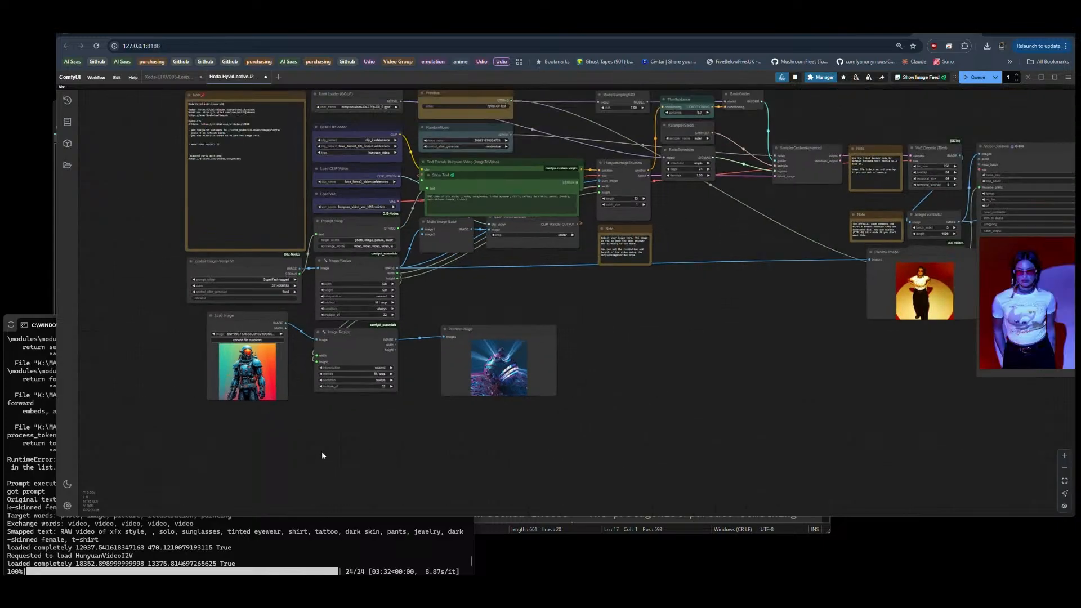
click(973, 84)
drag(849, 155, 488, 161)
click(755, 217)
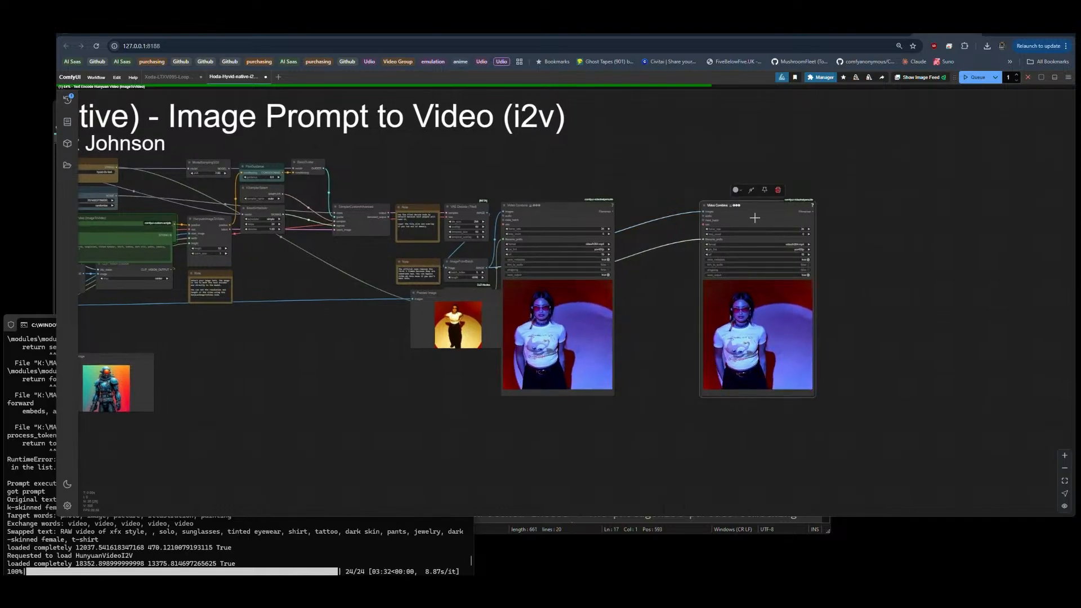
key(Delete)
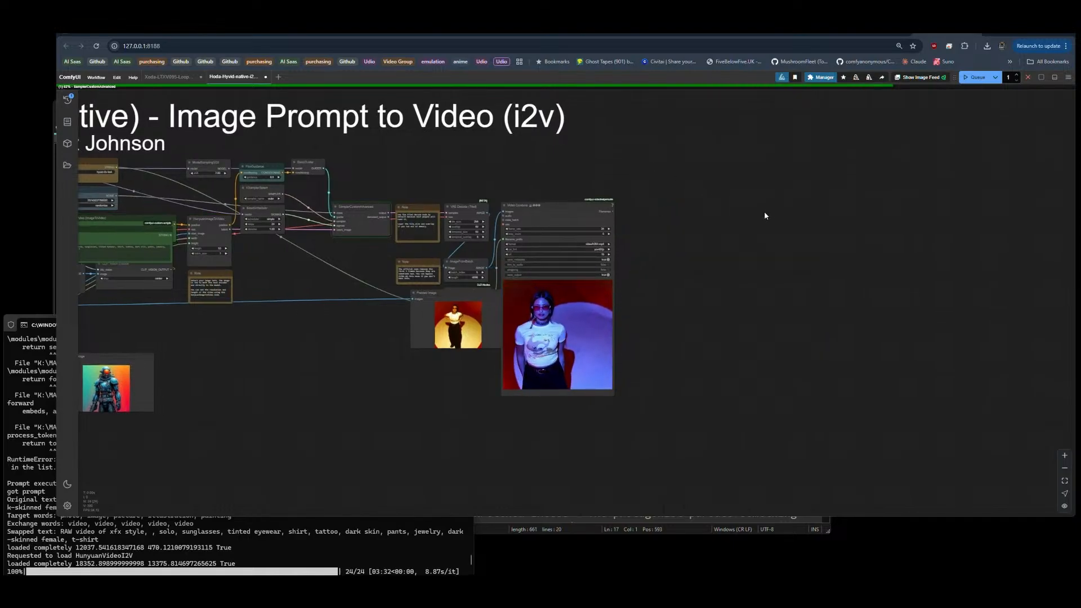
Step: Interrupt the current run and queue the workflow again with the single Video Combine output
click(1028, 78)
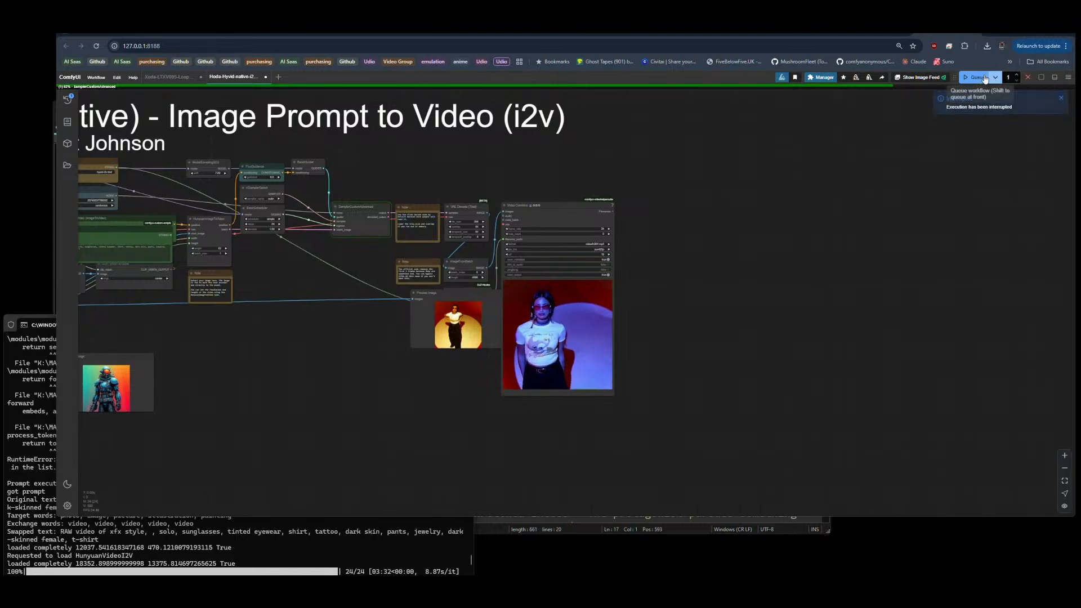
click(977, 79)
scroll(879, 234, down, 4)
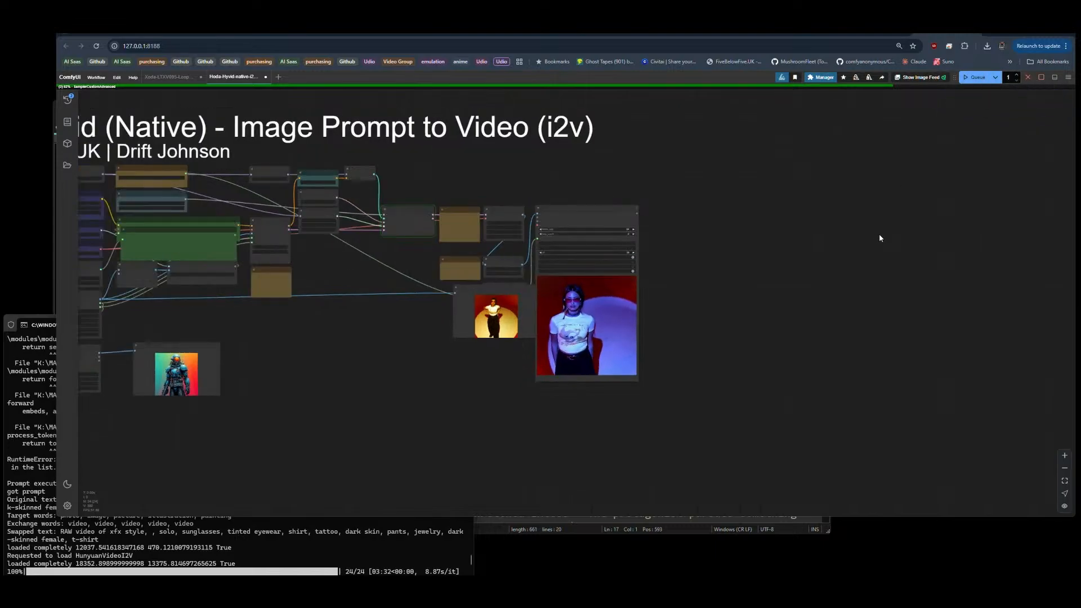
drag(422, 390, 494, 393)
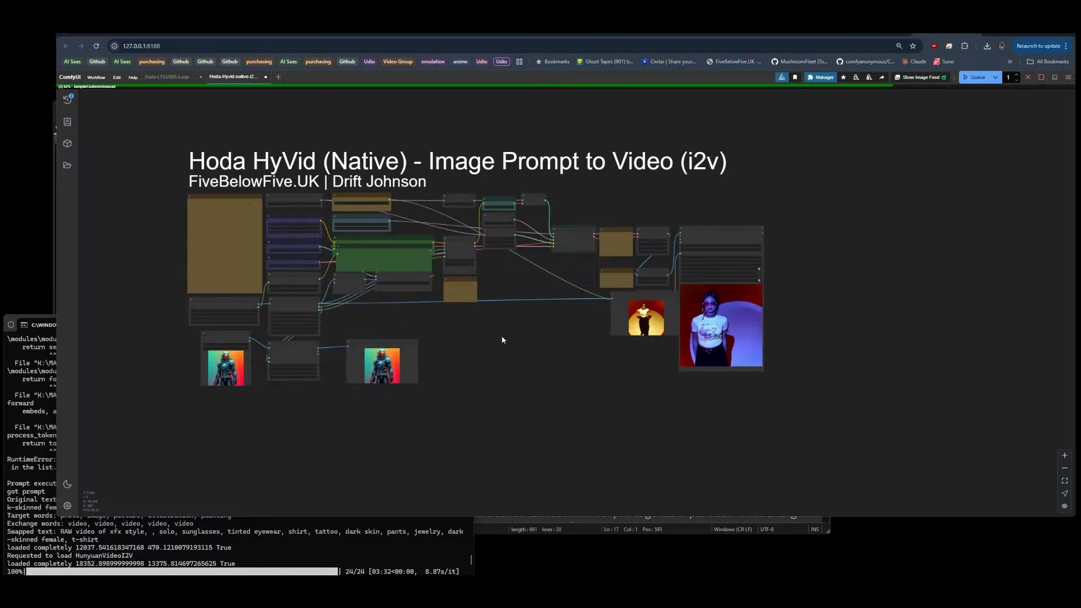
scroll(182, 380, up, 4)
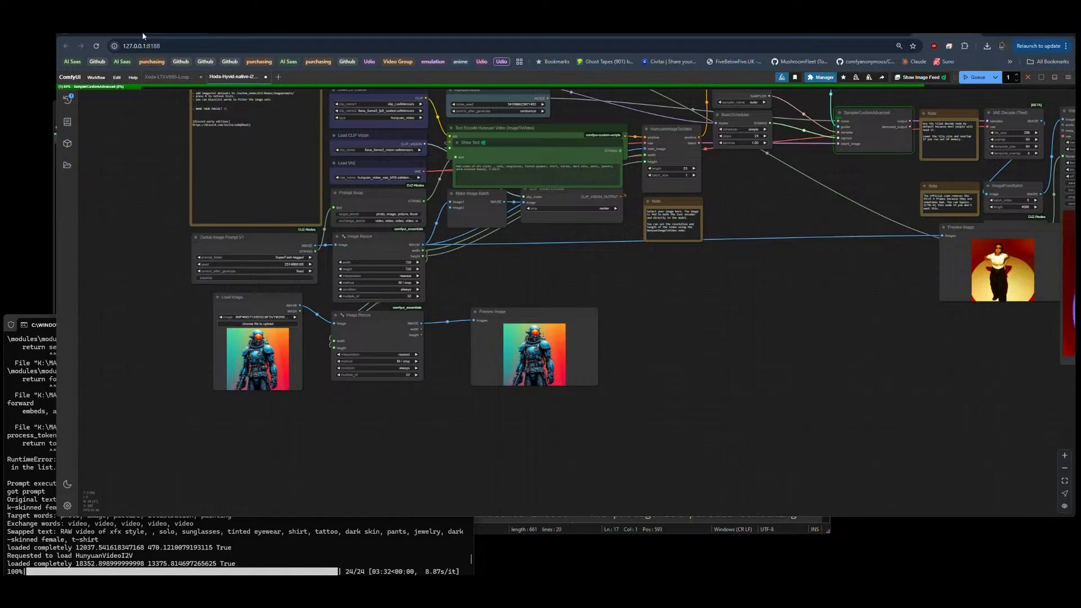
Step: Open the Civitai article on Hunyuan image-to-video and examine its required models, especially the recommended GGUF quantisations
click(248, 33)
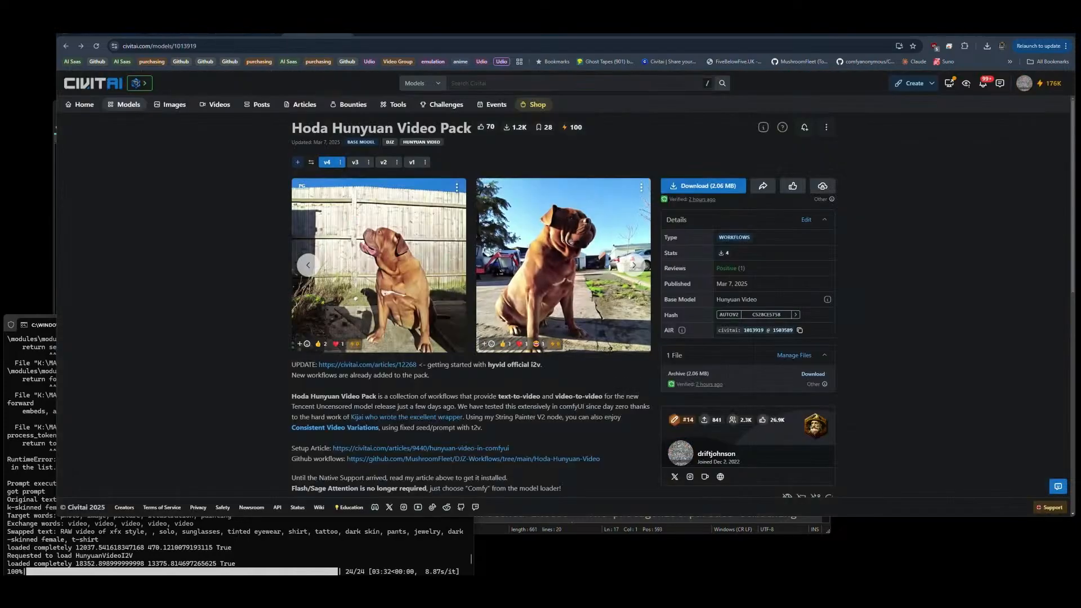
click(248, 32)
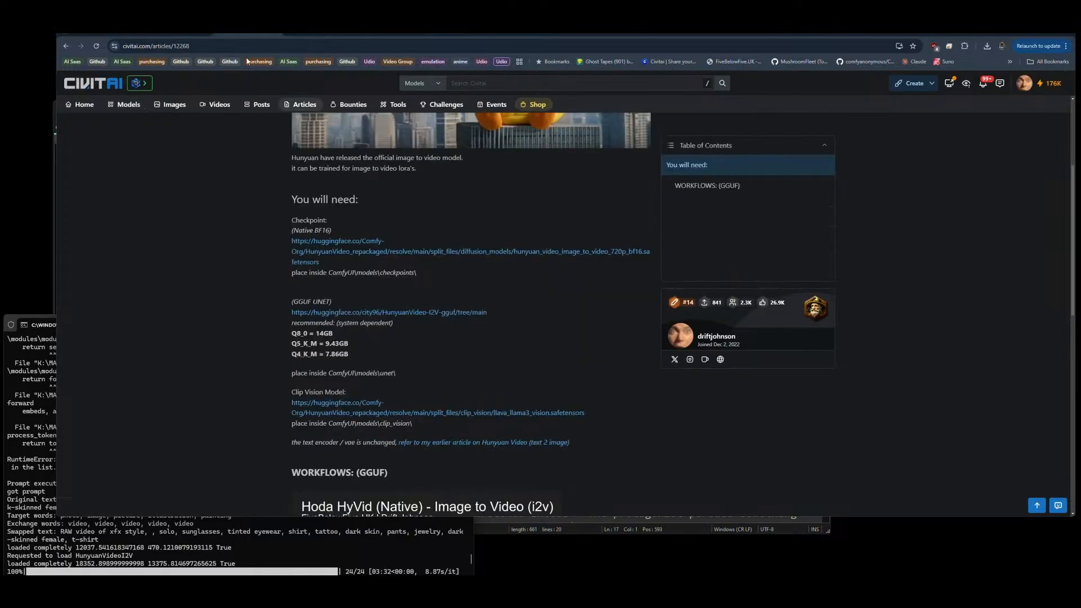
scroll(411, 260, down, 3)
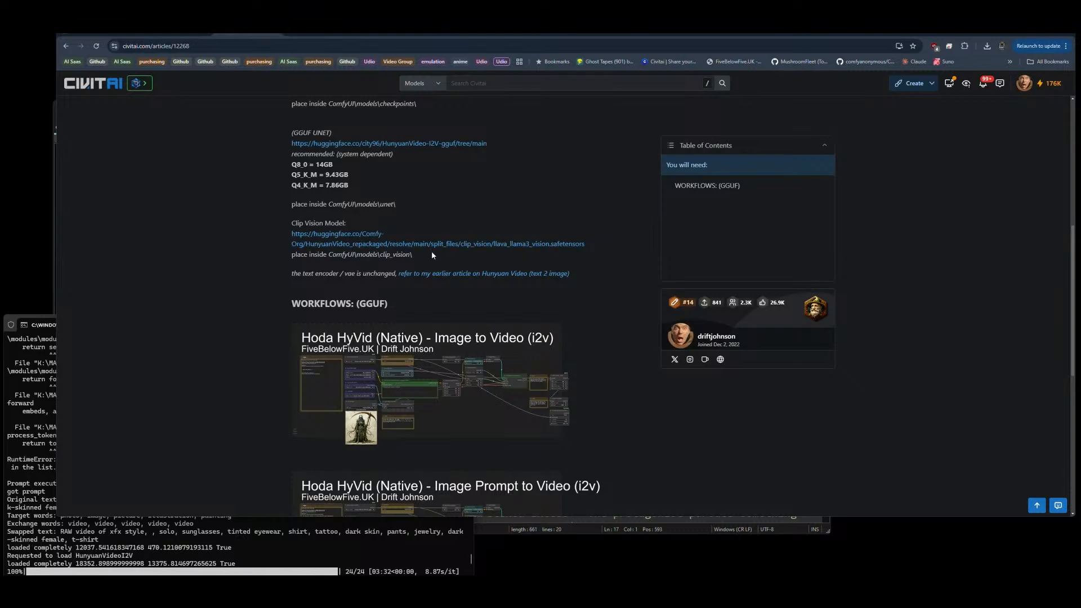
scroll(431, 252, up, 2)
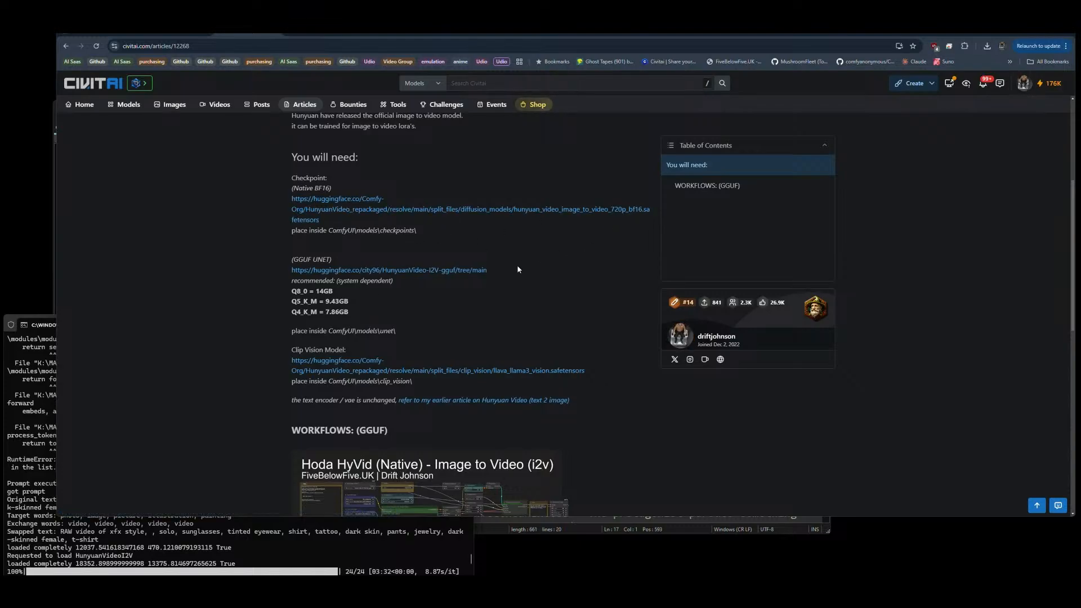
drag(366, 312, 281, 294)
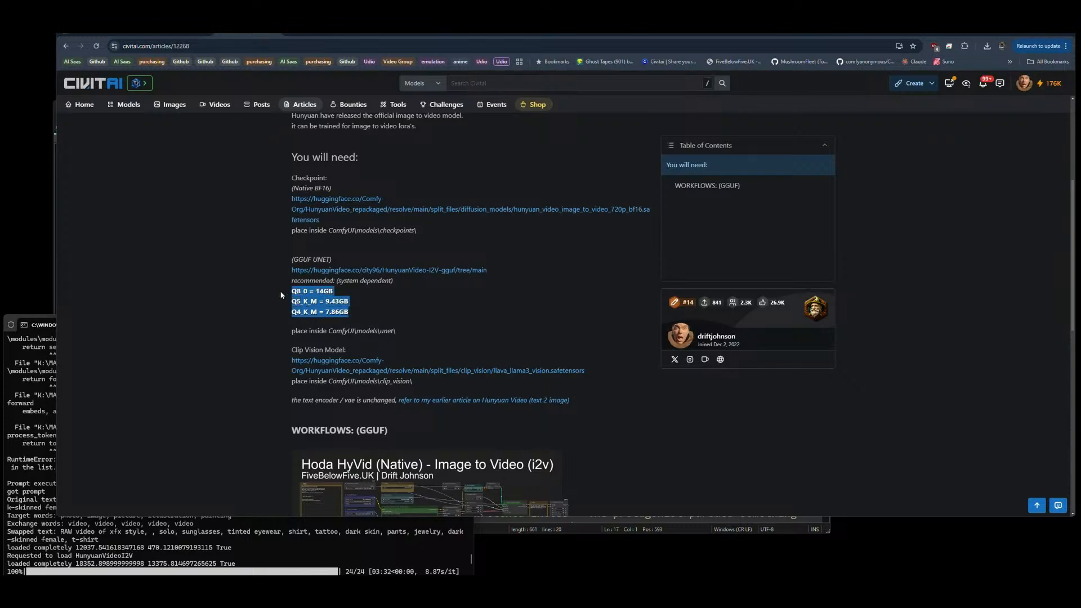
click(348, 313)
drag(350, 313, 294, 293)
click(383, 298)
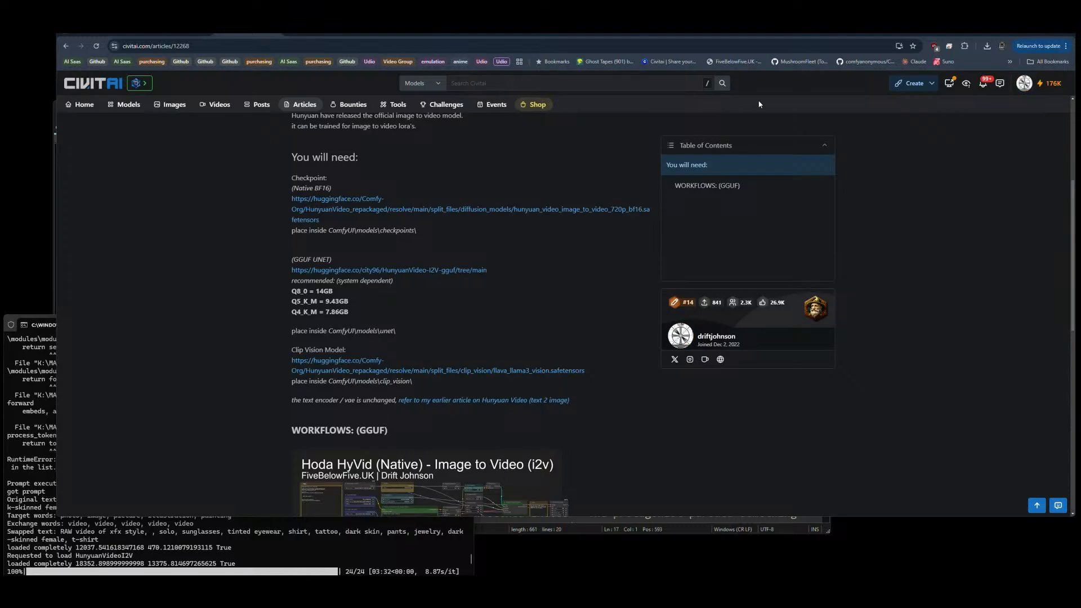
Step: Return to the ComfyUI workflow and view the entire graph while the video generates
click(945, 34)
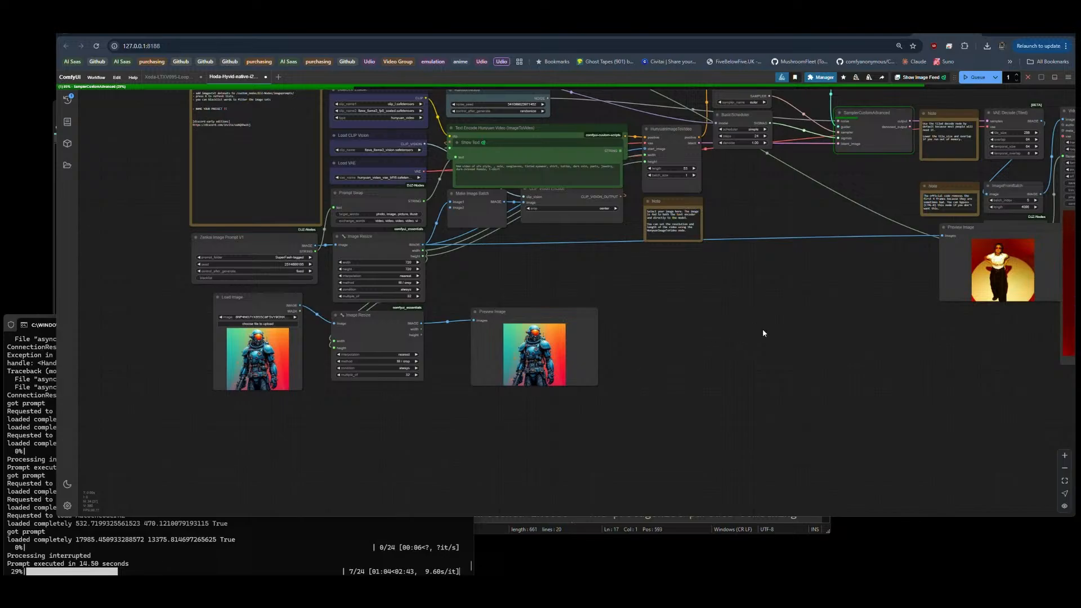
drag(750, 320, 640, 388)
scroll(704, 364, down, 1)
scroll(659, 385, down, 1)
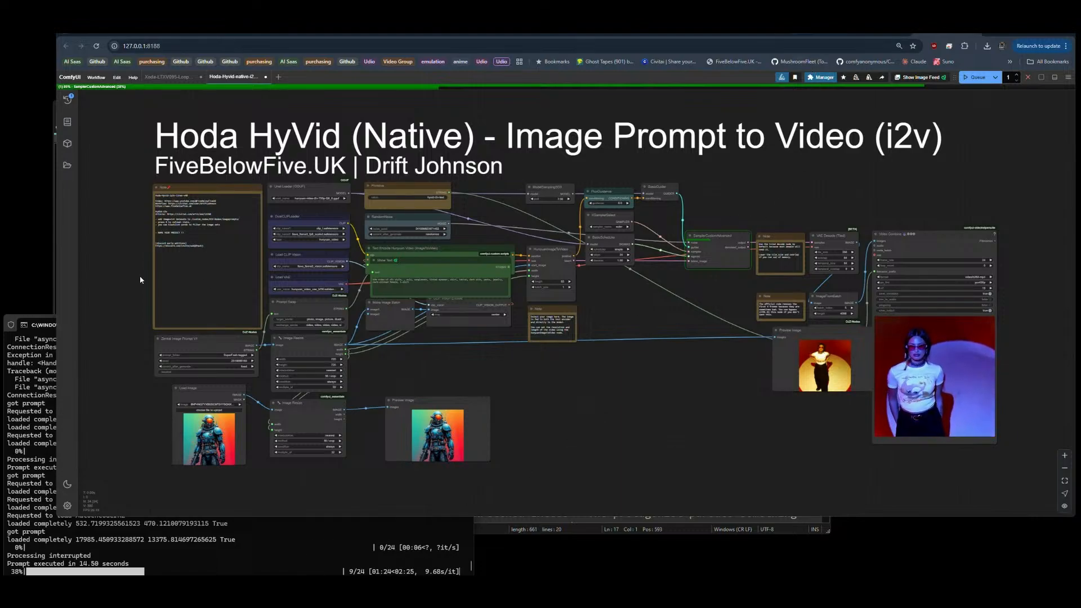
Step: Shorten the Notepad++ window from its upper edge and bring the ComfyUI browser window back in front of it
click(51, 286)
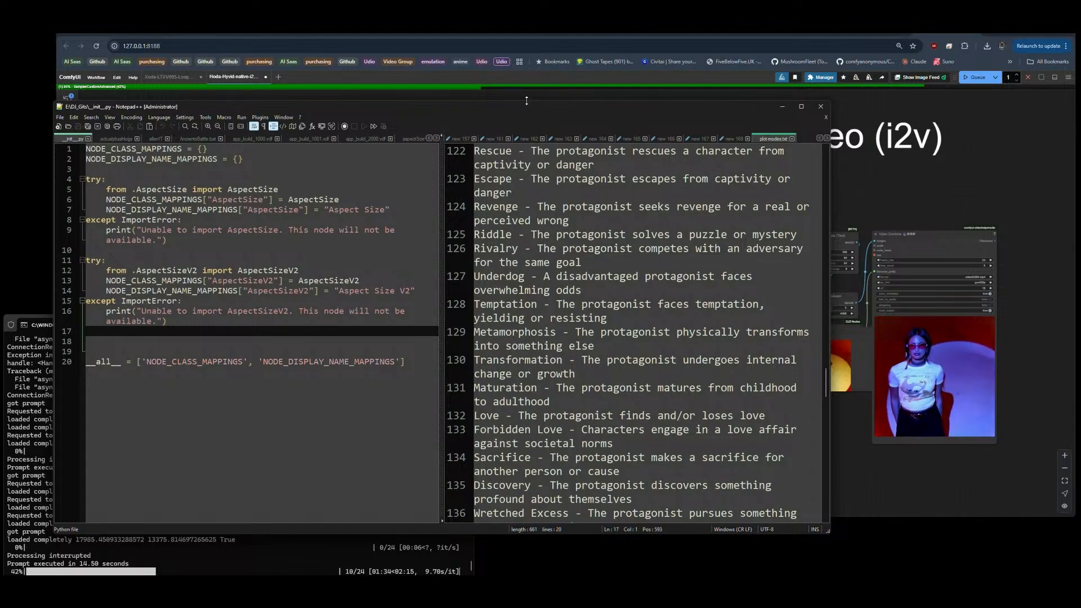
drag(526, 103, 523, 327)
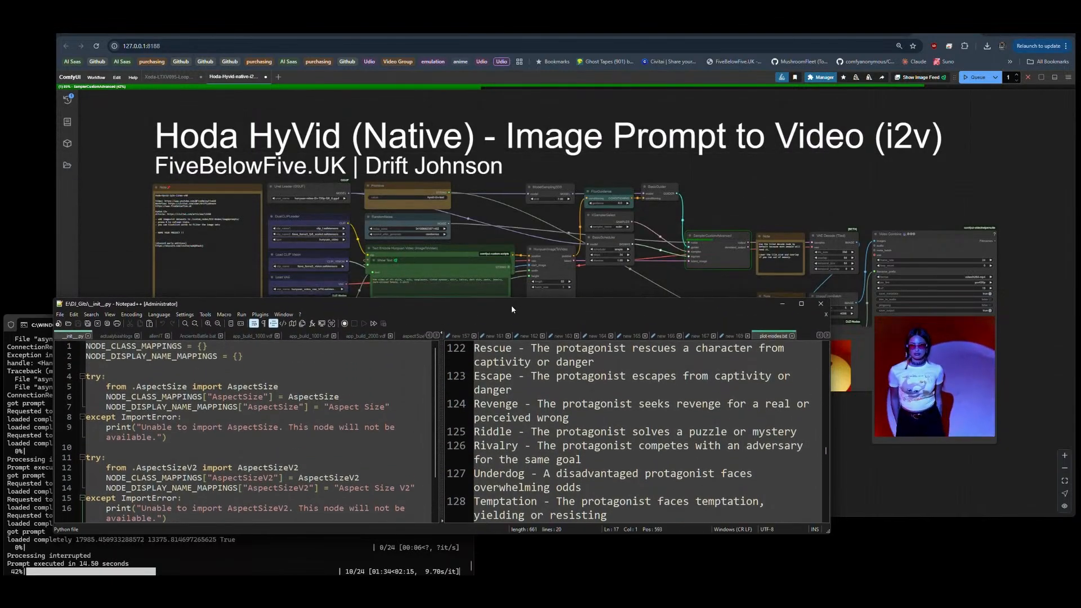
click(512, 305)
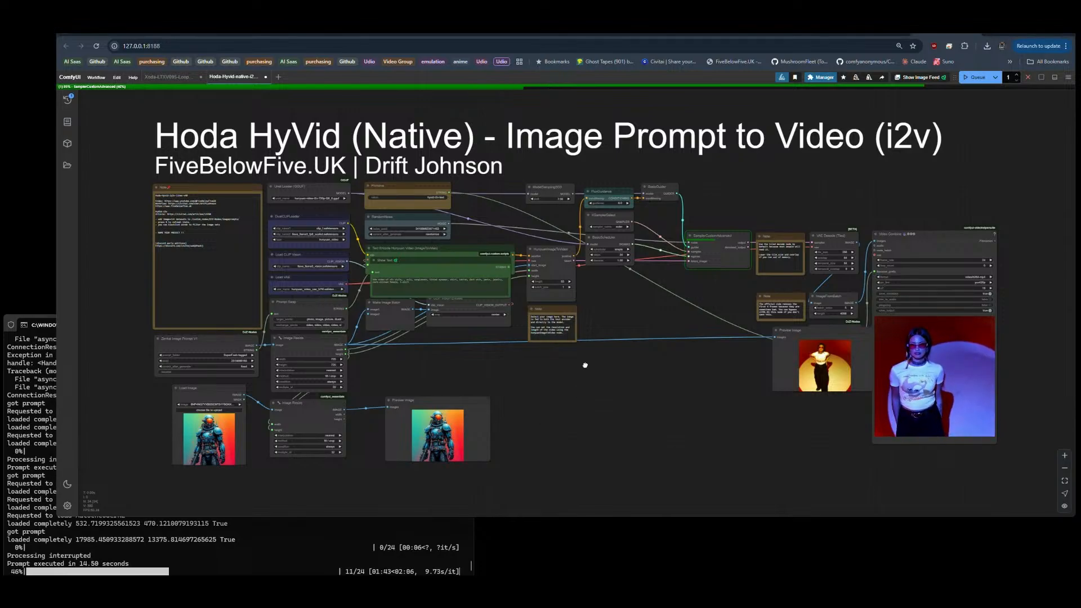
click(465, 300)
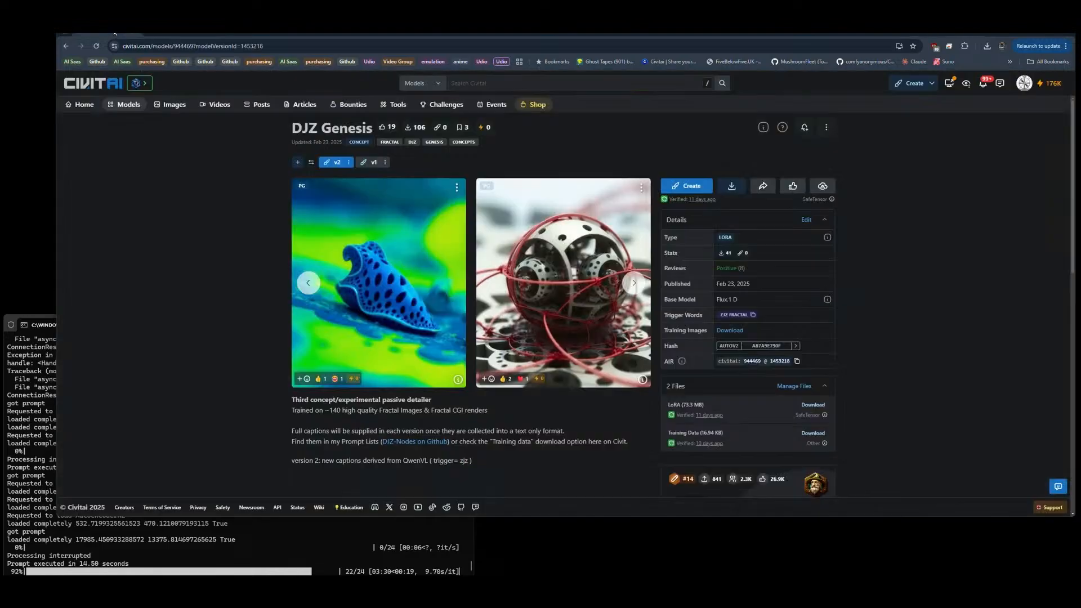
Step: Go back from the DJZ Genesis page to the creator's Civitai models list and browse the published workflows and LoRAs
click(66, 46)
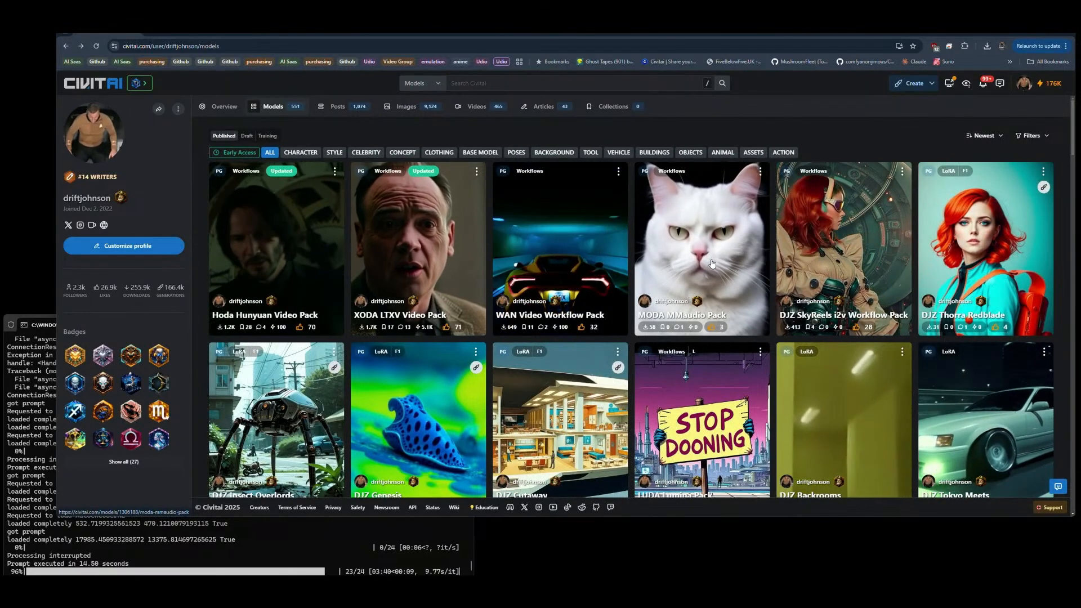
scroll(713, 263, down, 5)
scroll(712, 285, down, 10)
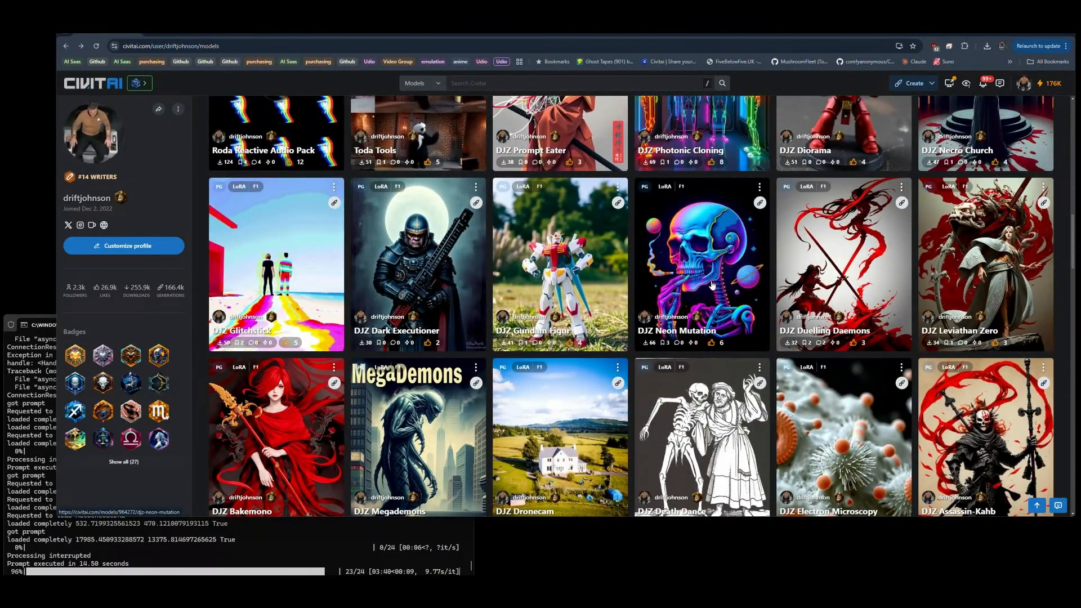
scroll(713, 285, down, 4)
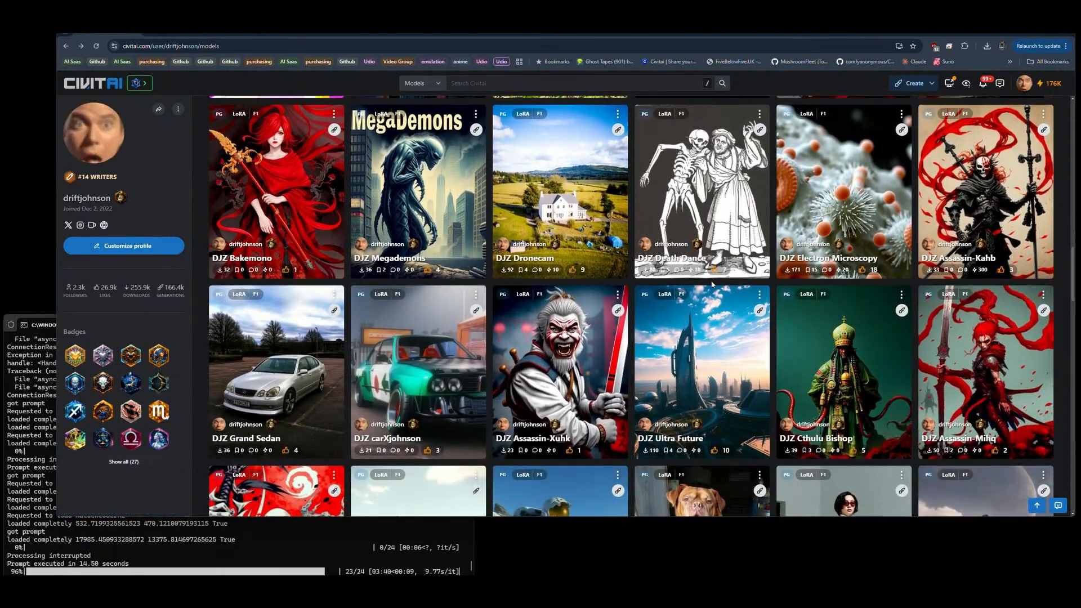
scroll(712, 285, down, 5)
scroll(712, 285, down, 1)
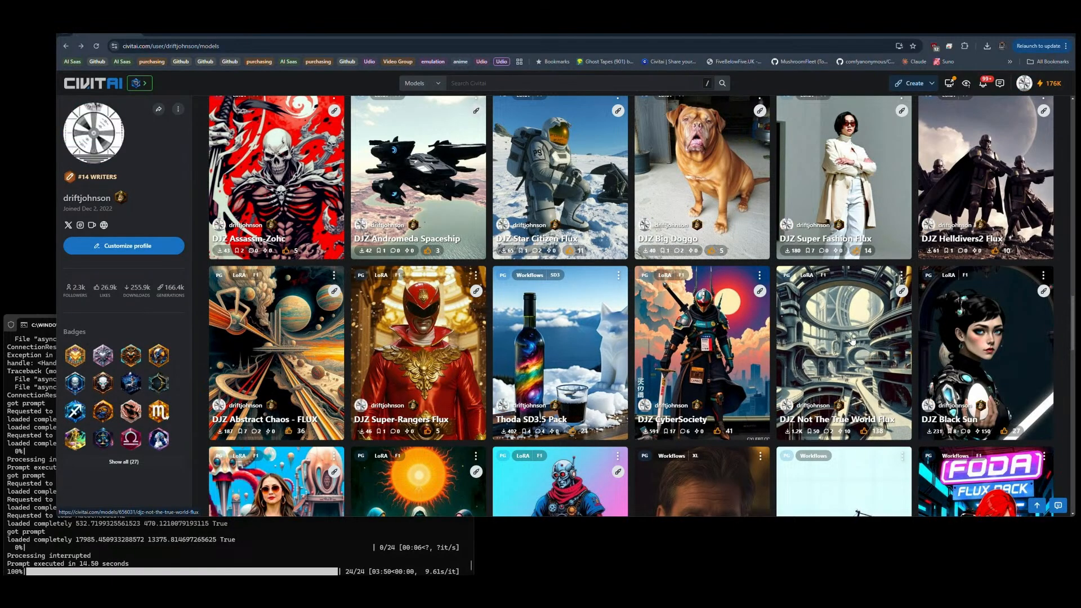
scroll(854, 337, down, 9)
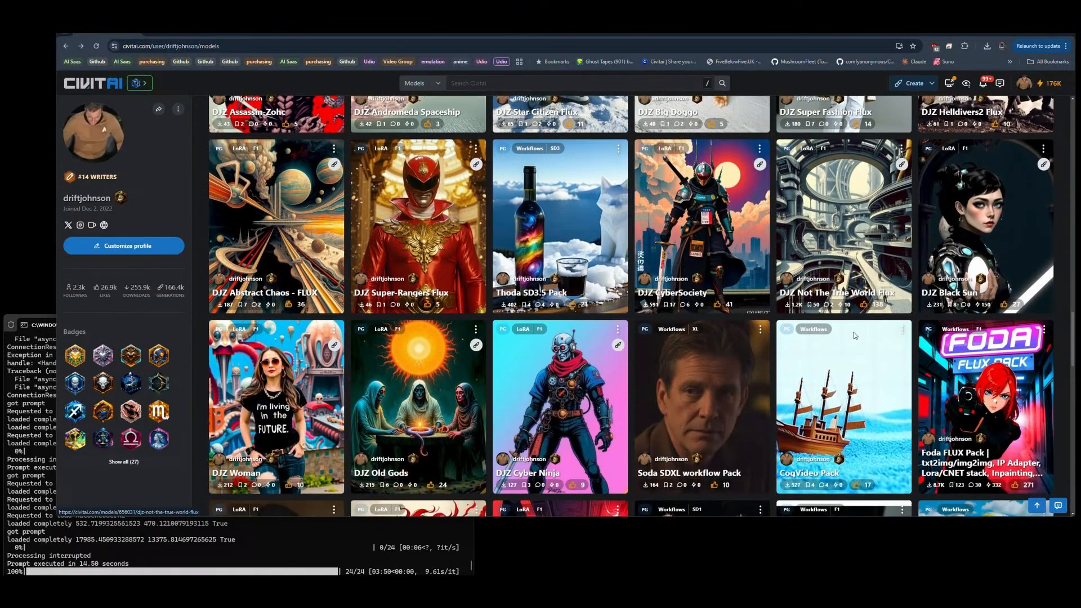
scroll(854, 336, down, 4)
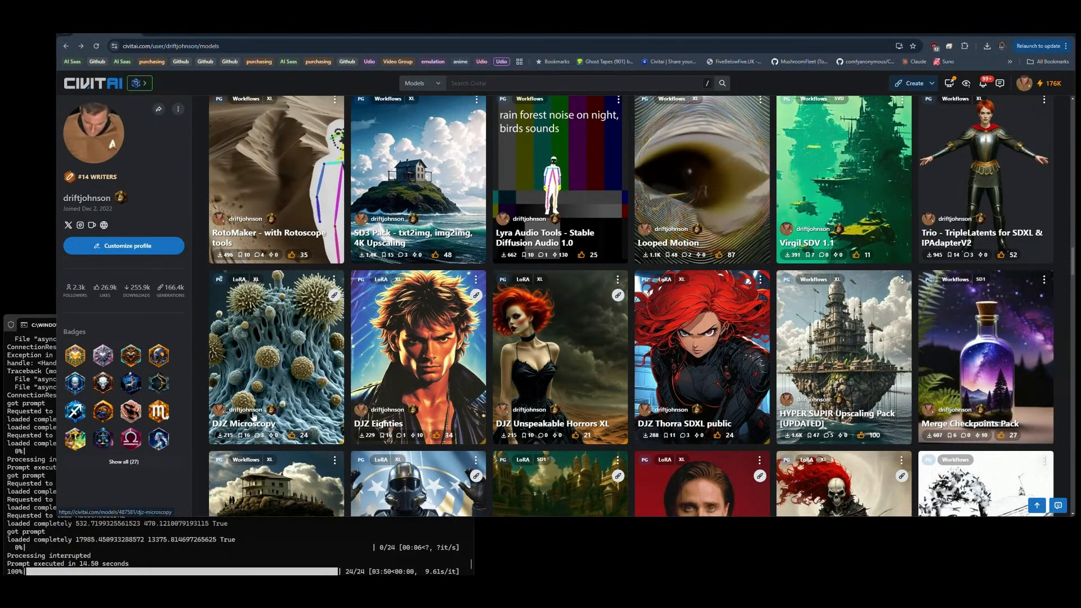
scroll(329, 367, up, 7)
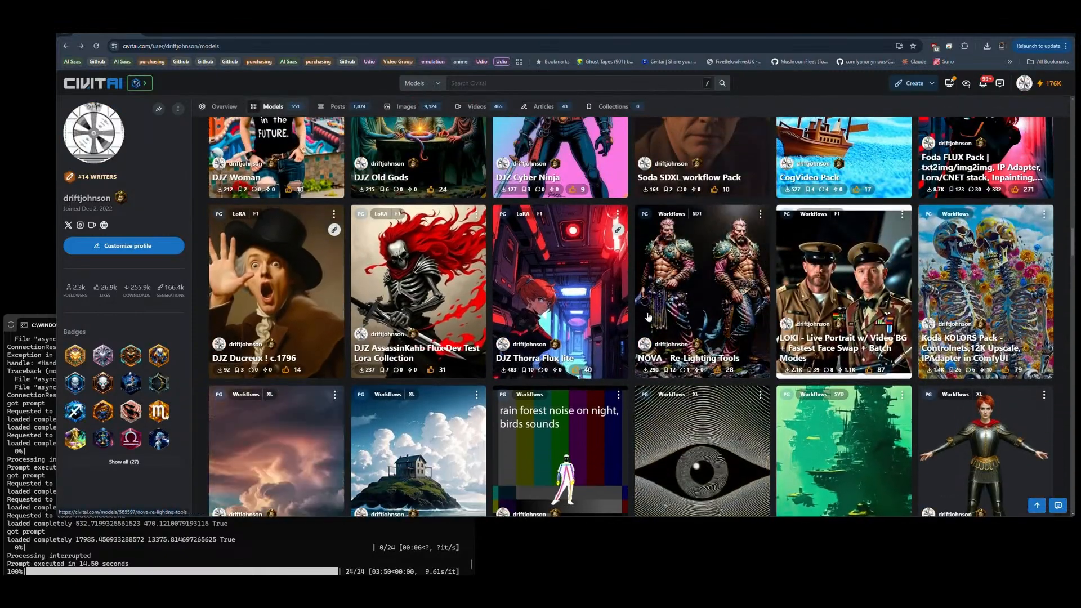
scroll(649, 317, up, 6)
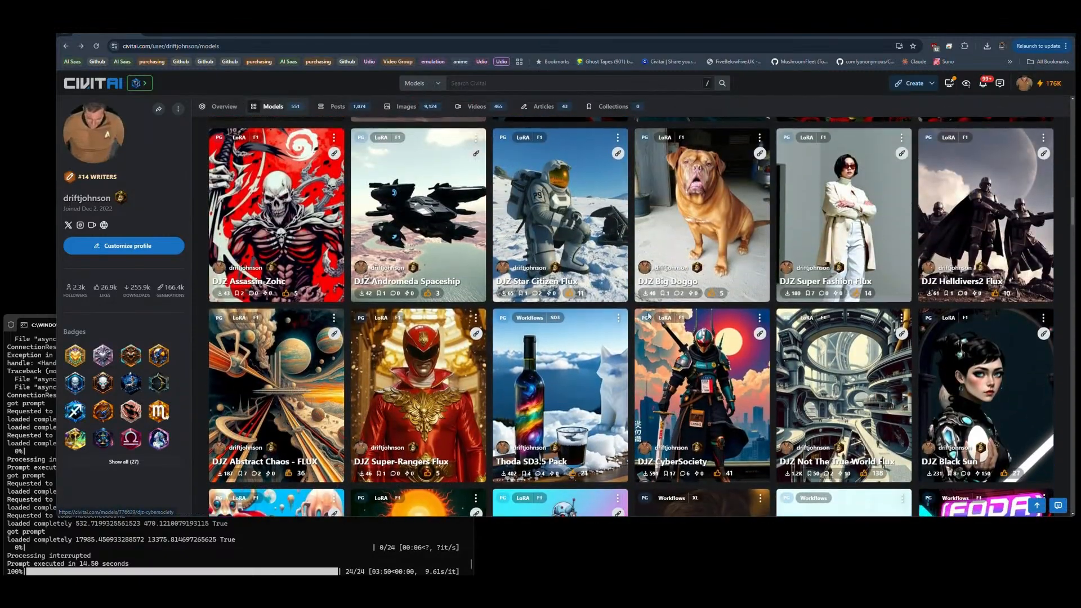
scroll(649, 317, up, 3)
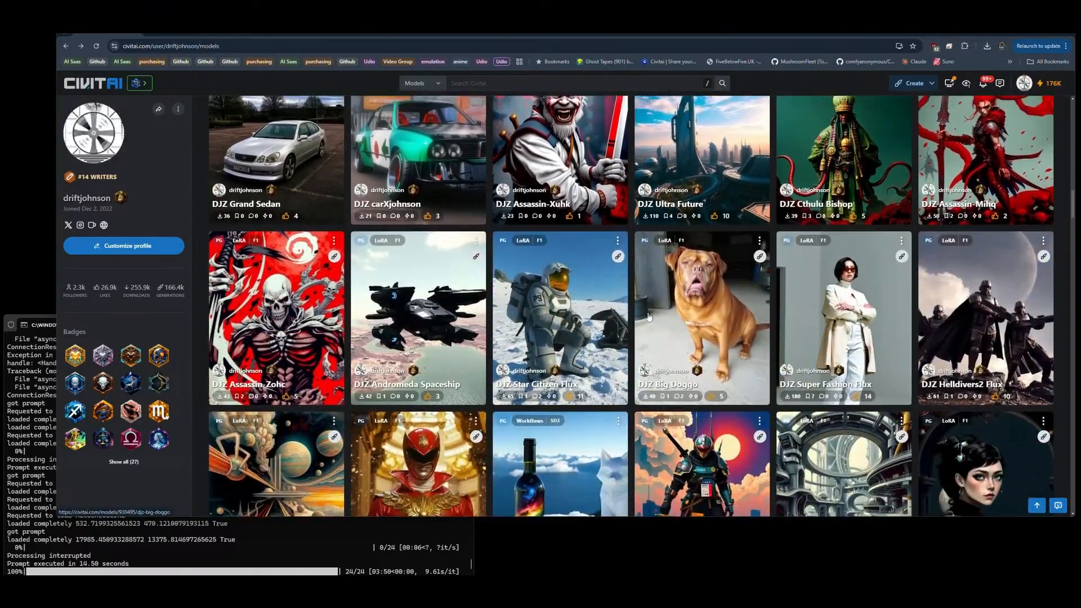
scroll(649, 317, down, 3)
scroll(649, 317, up, 5)
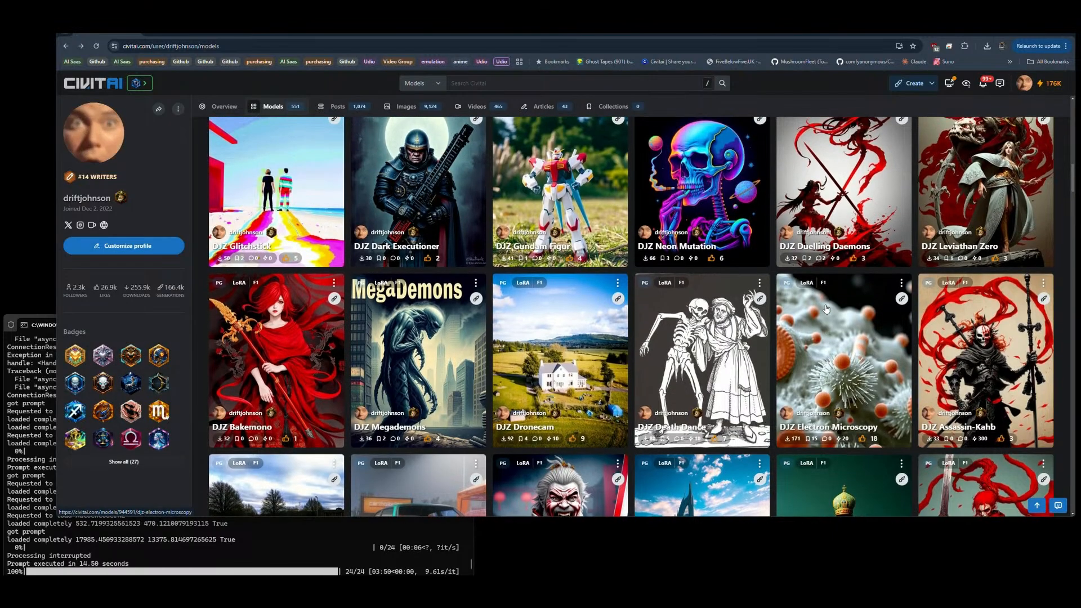
Step: Browse the creator's published Civitai models through the older LoRAs and workflow packs and return to the newest ones
scroll(825, 309, up, 4)
scroll(826, 308, up, 4)
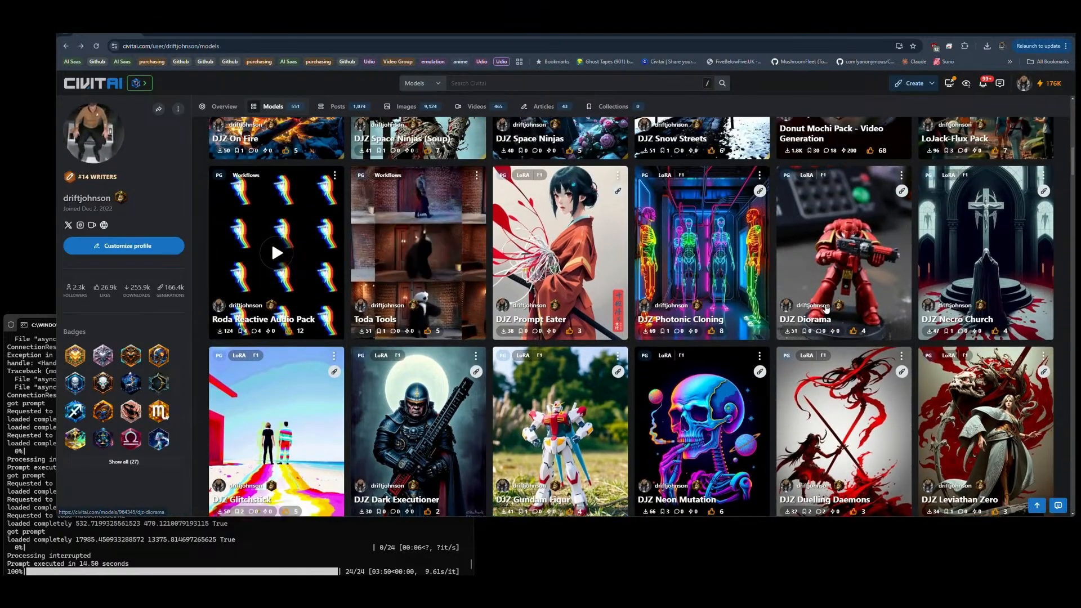
scroll(826, 308, up, 6)
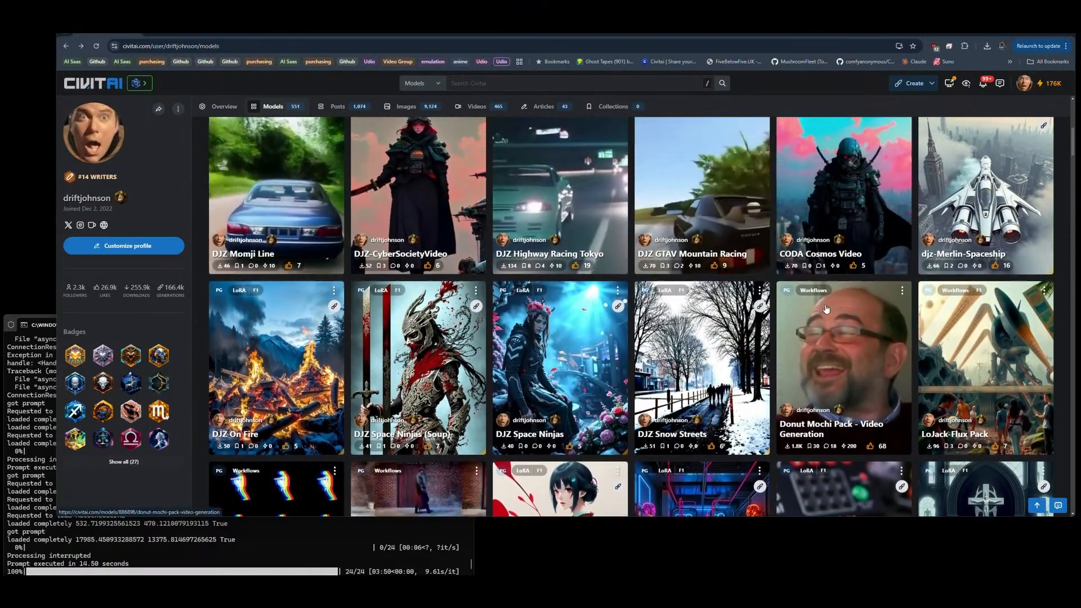
scroll(826, 309, up, 3)
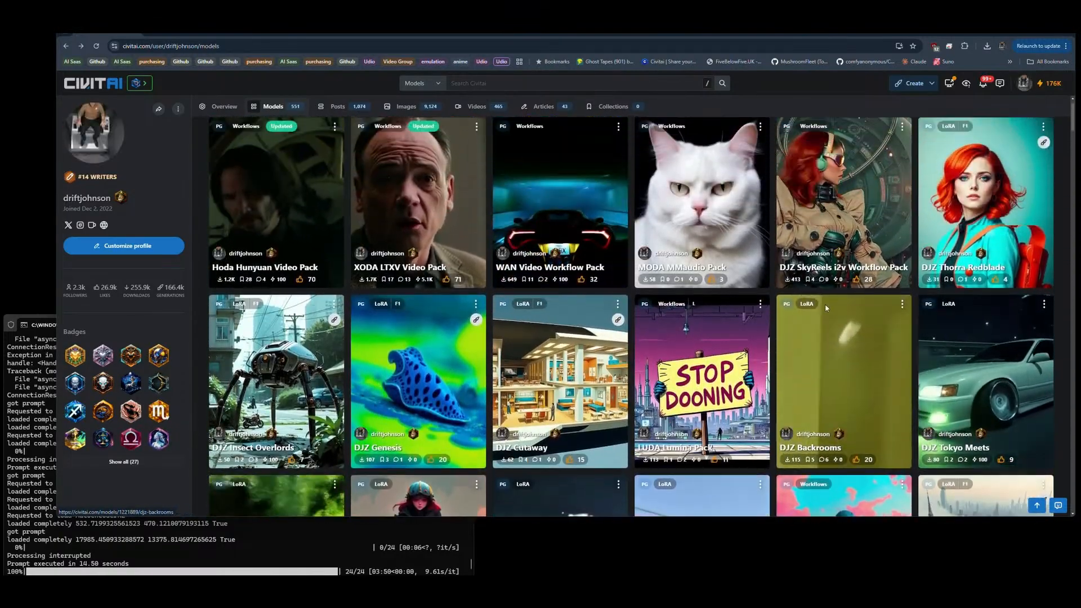
scroll(825, 309, down, 7)
scroll(826, 308, down, 8)
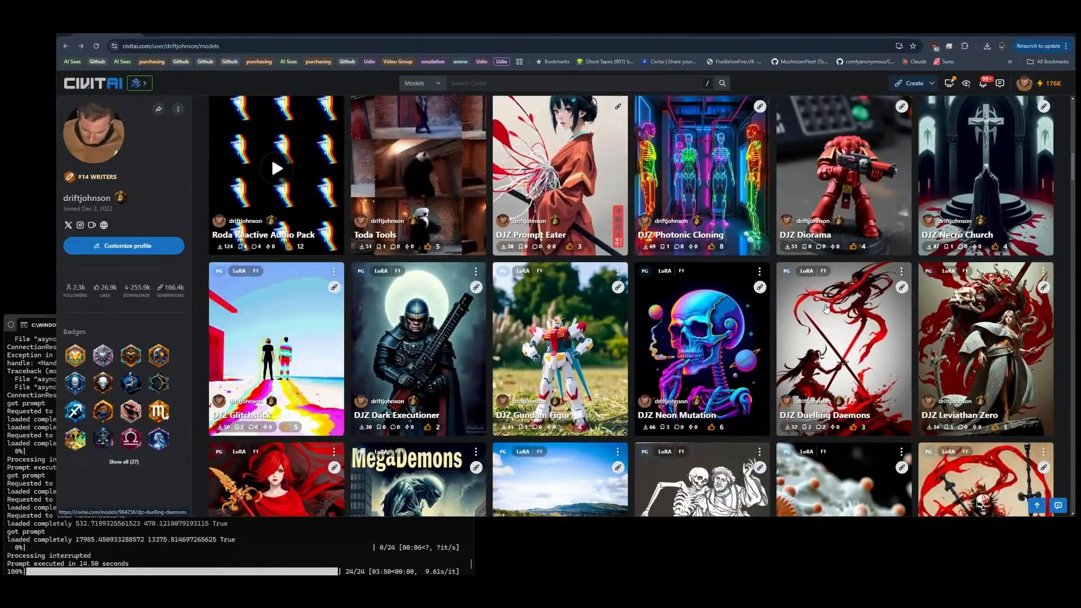
scroll(826, 309, down, 3)
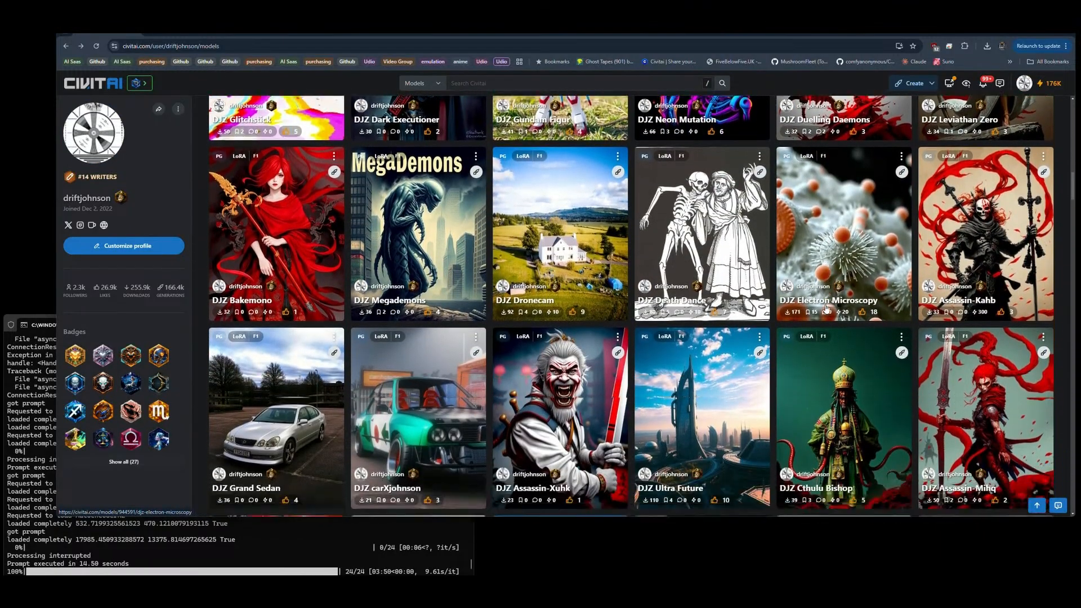
scroll(826, 308, down, 3)
scroll(826, 309, down, 10)
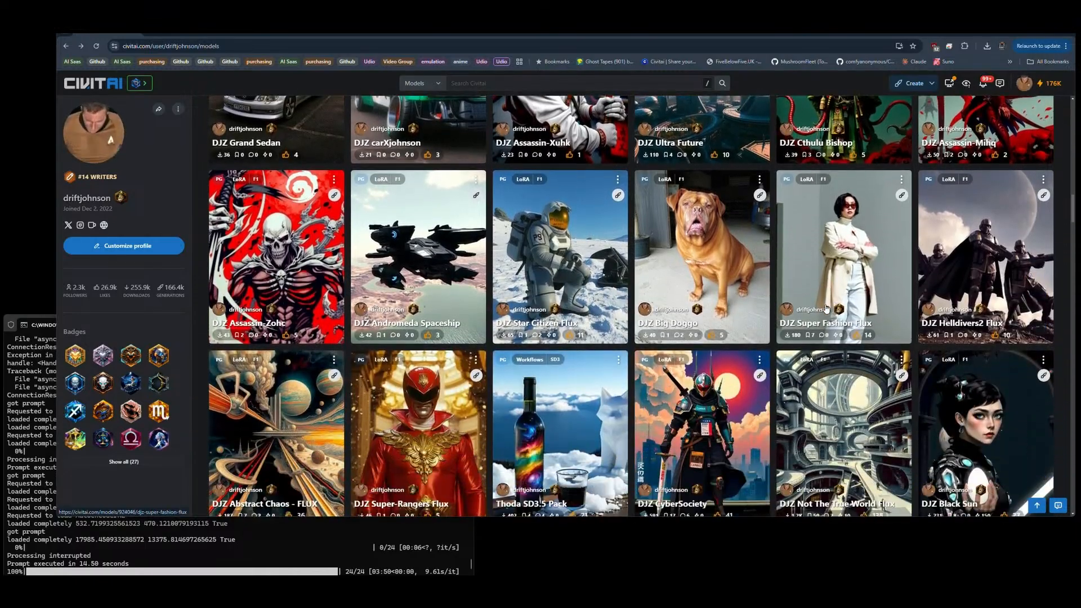
scroll(826, 308, down, 8)
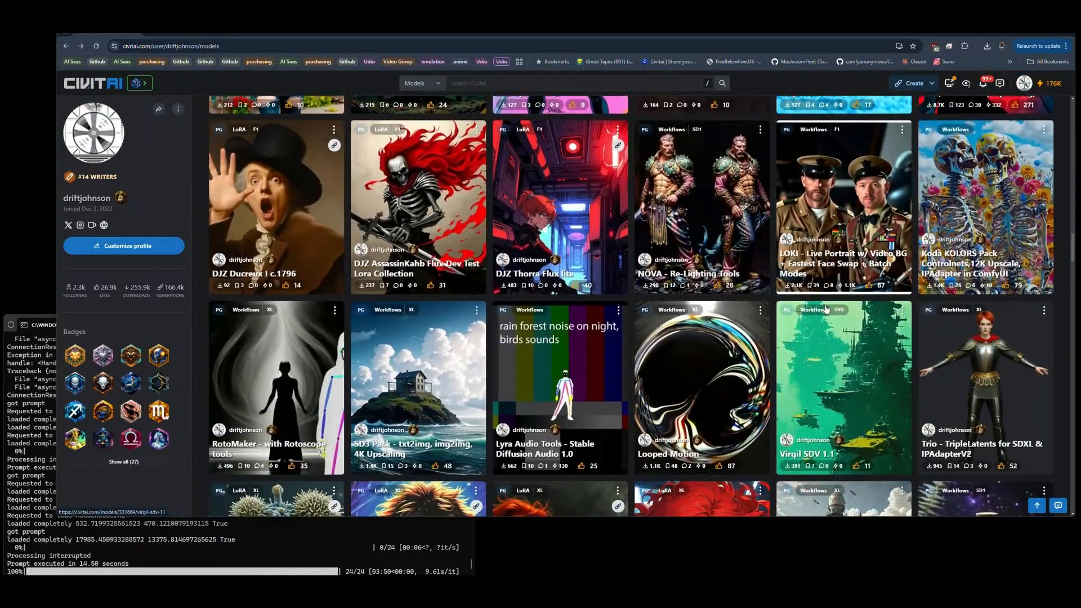
scroll(826, 308, down, 9)
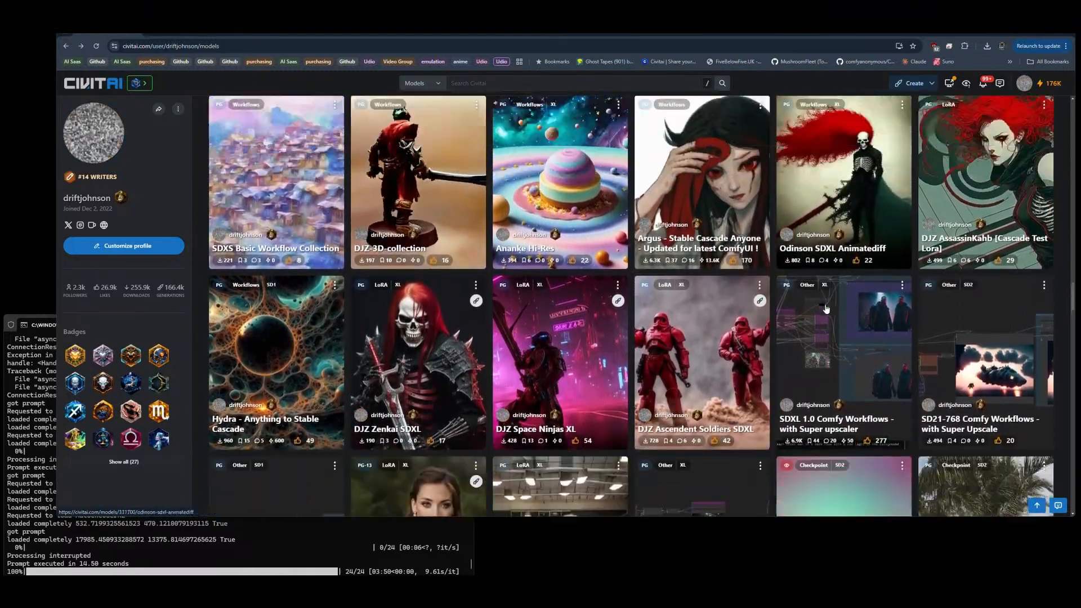
scroll(826, 309, up, 15)
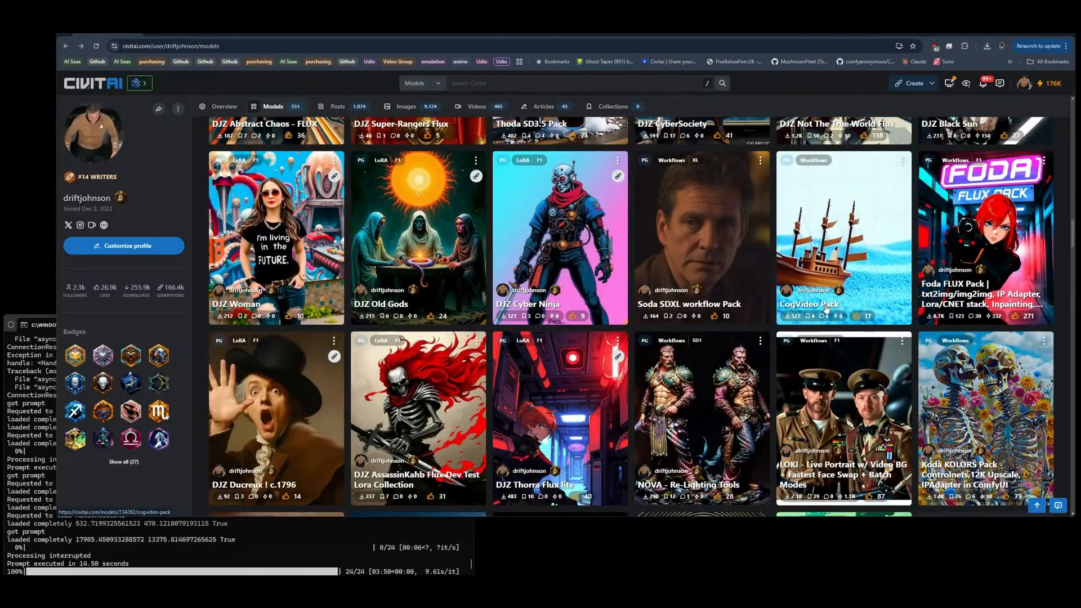
scroll(826, 308, up, 5)
scroll(826, 308, up, 3)
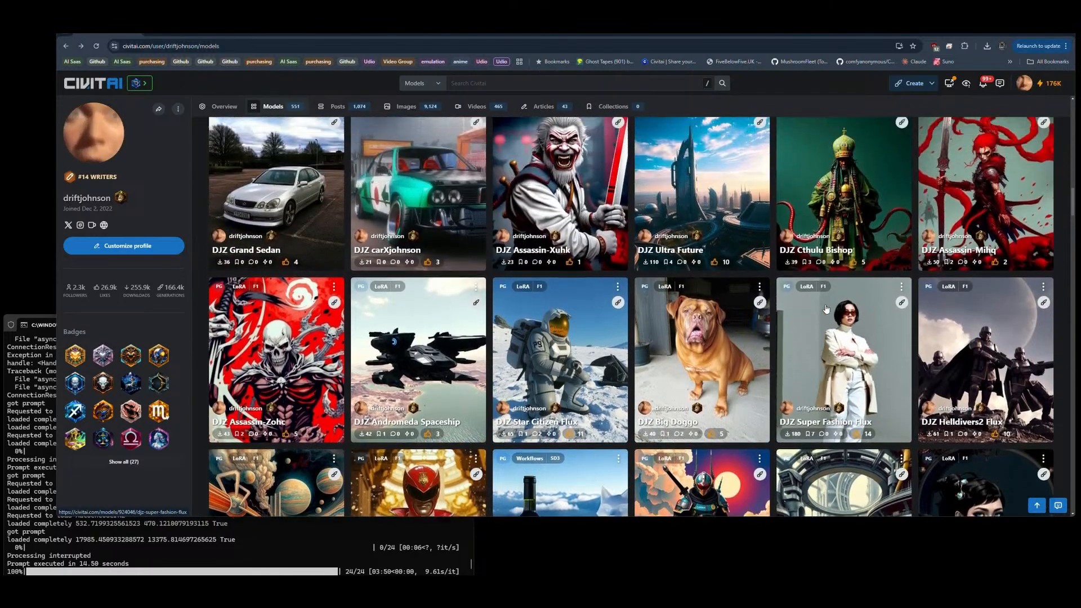
scroll(821, 316, up, 6)
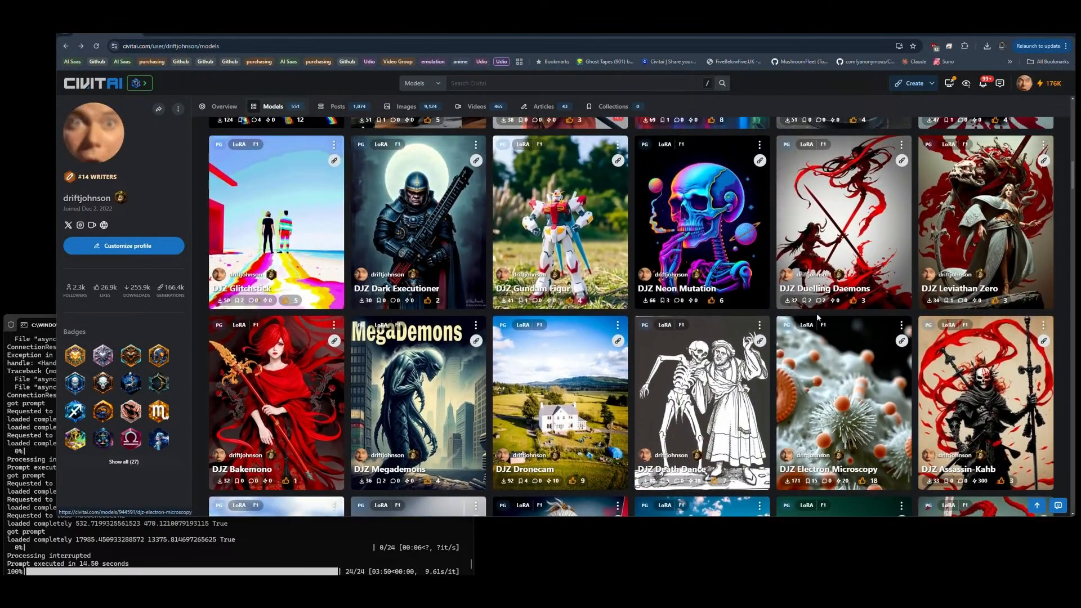
scroll(818, 319, up, 5)
scroll(818, 319, up, 6)
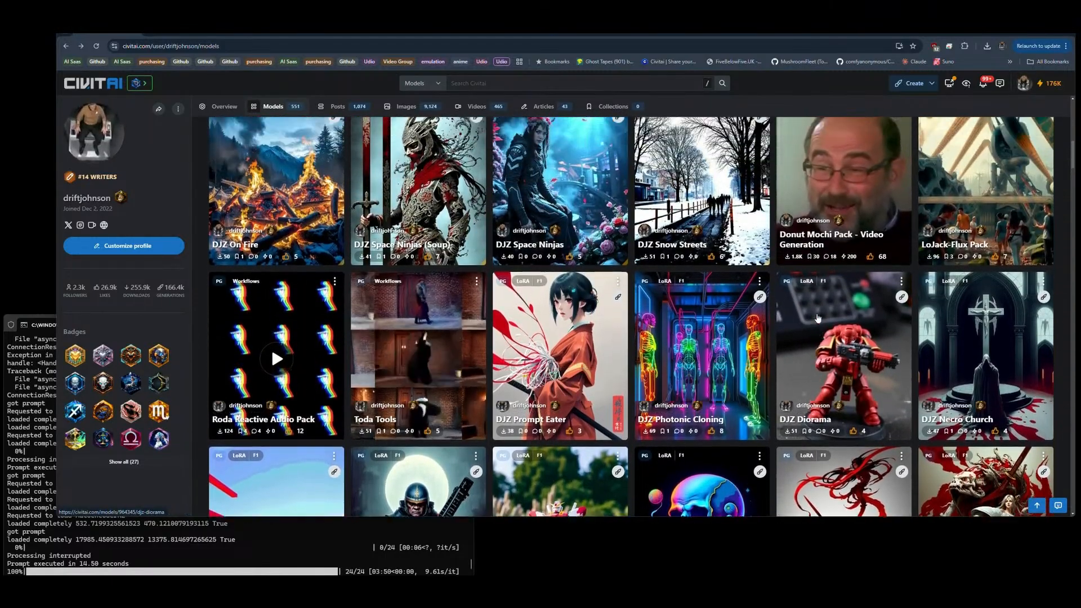
scroll(818, 319, up, 8)
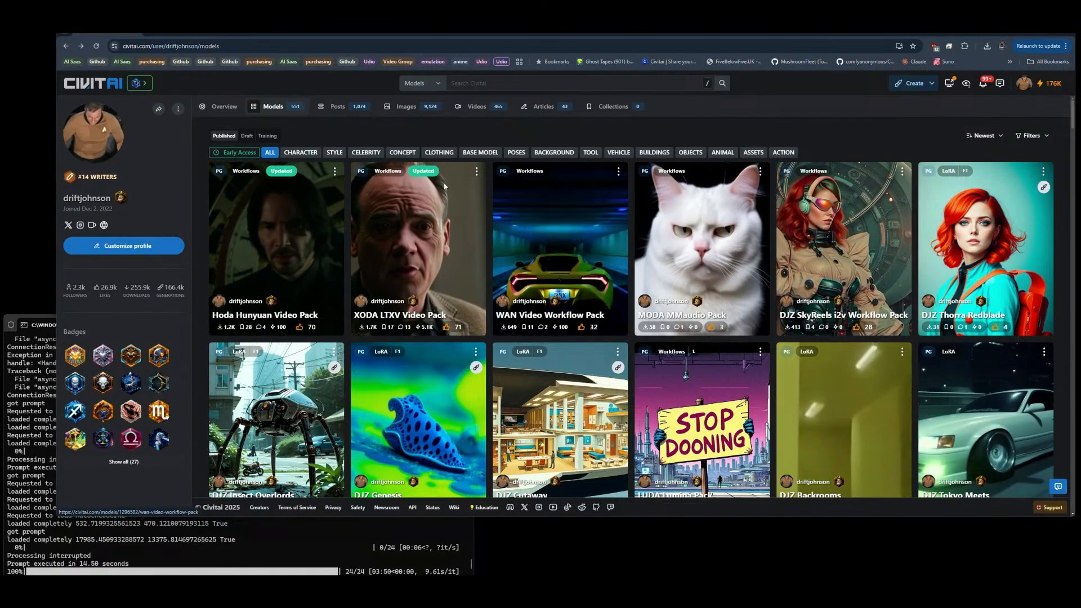
Step: Reload the models list, open the Hoda Hunyuan Video Pack and compare its v3 and v4 versions and preview media
click(96, 46)
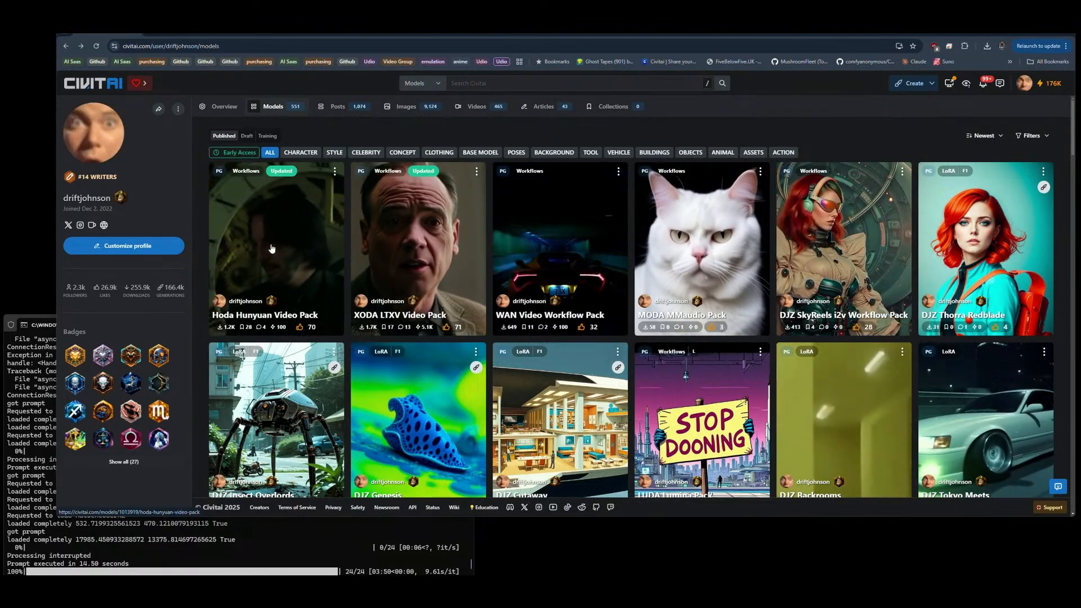
click(273, 251)
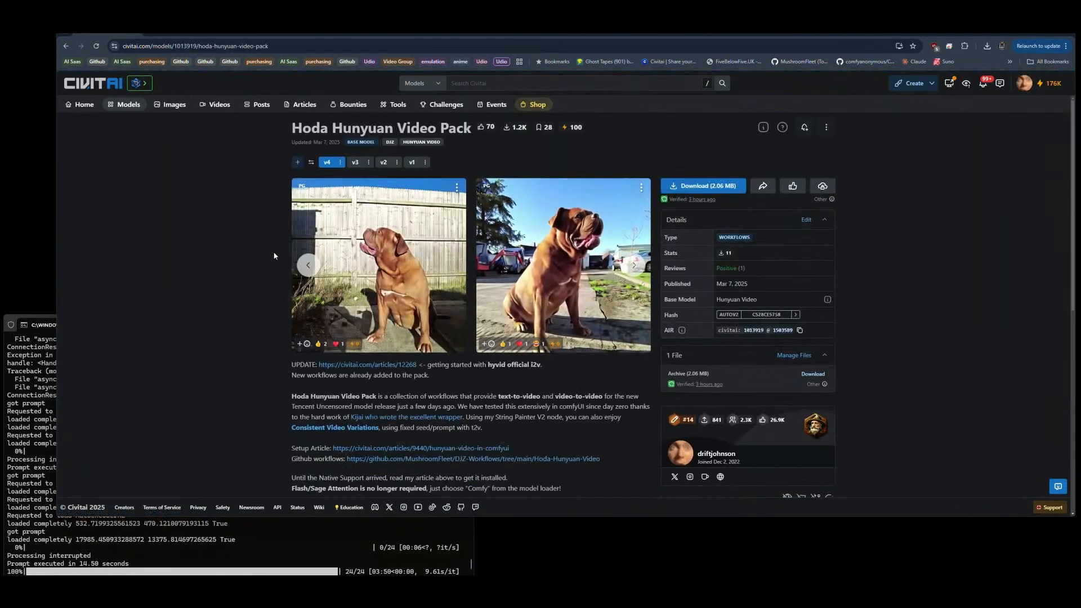
click(354, 163)
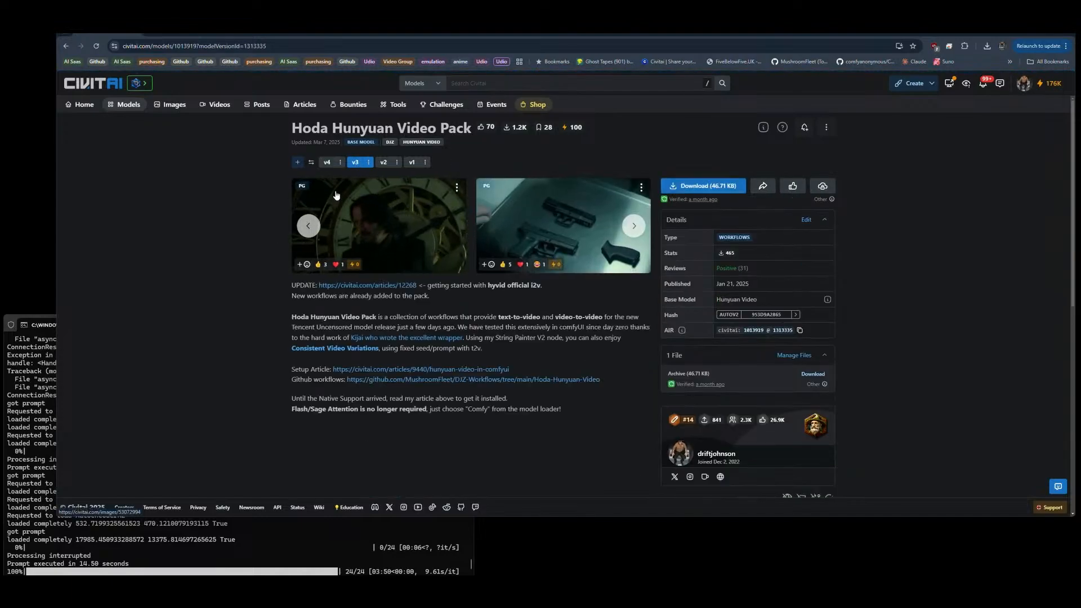
click(326, 163)
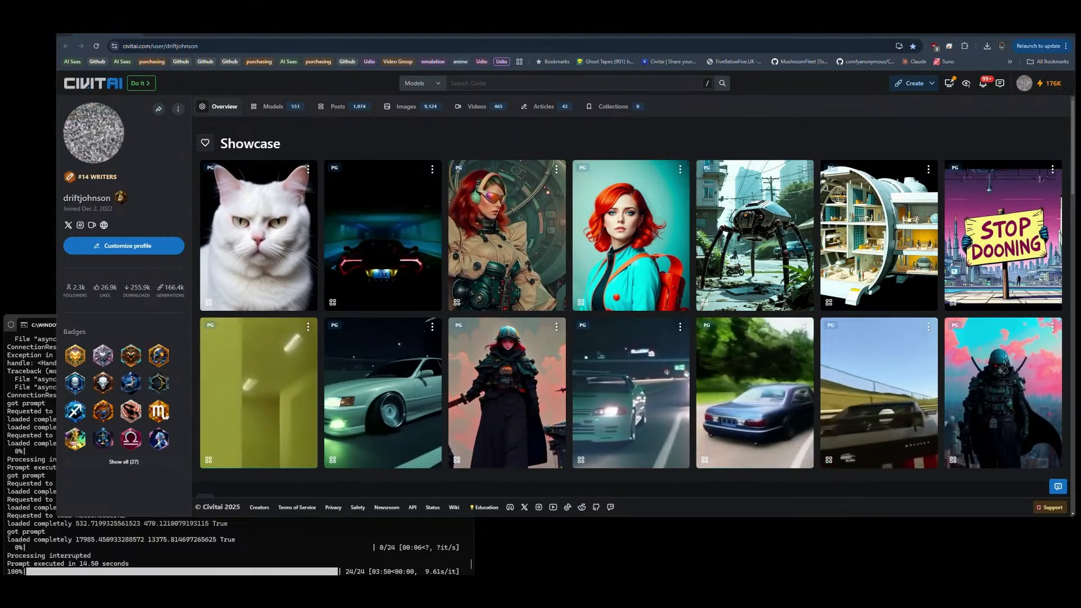
click(176, 34)
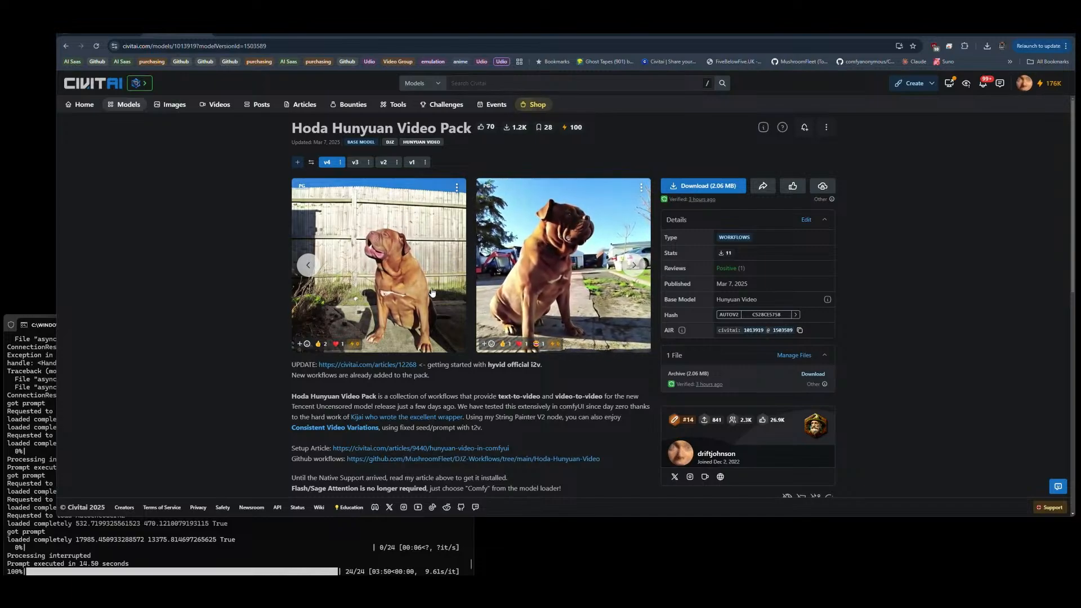
click(633, 270)
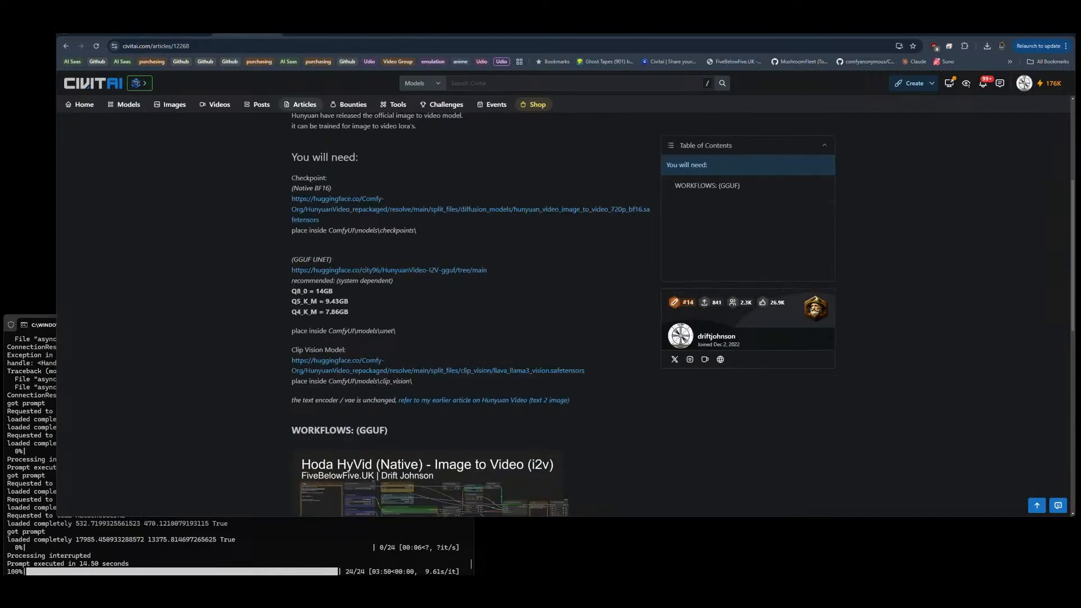
Step: Return to the Hunyuan Video i2v OFFICIAL 2025 article, highlight its title and review its required models
scroll(545, 298, up, 4)
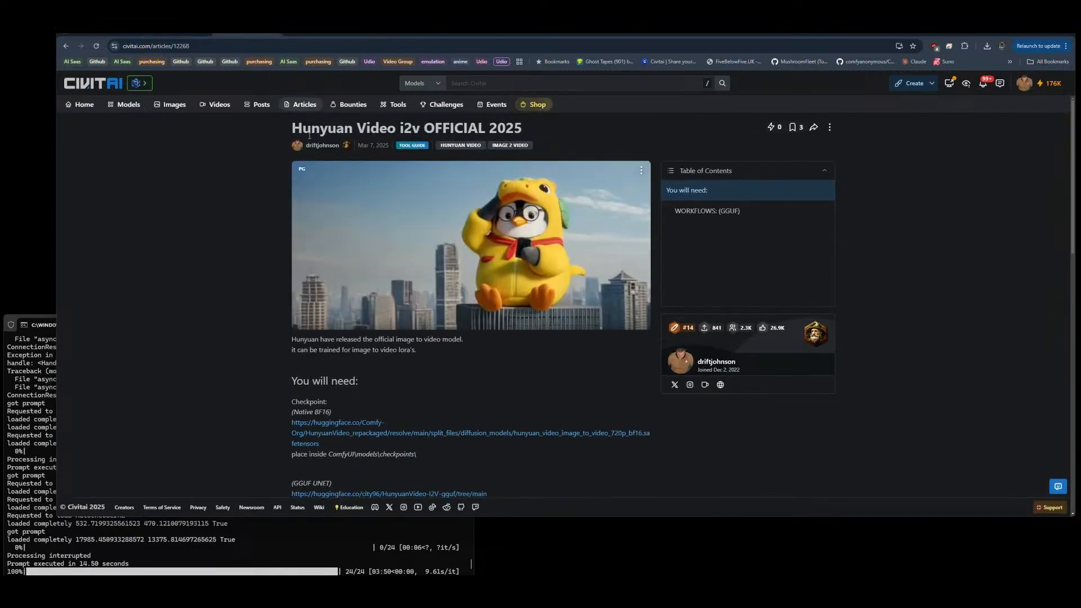
drag(302, 128, 615, 120)
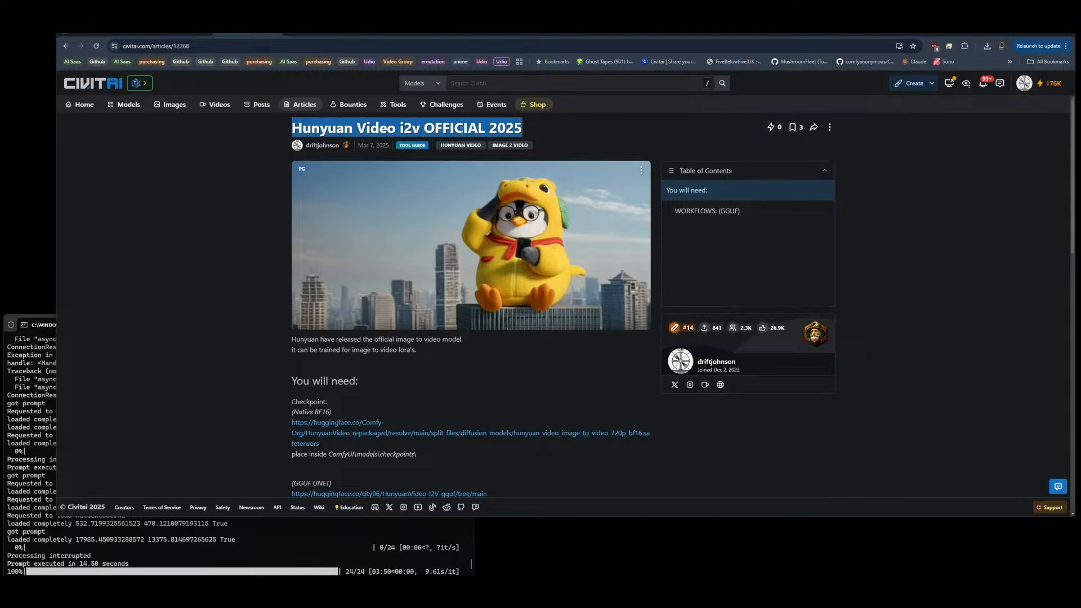
click(398, 390)
scroll(392, 404, down, 4)
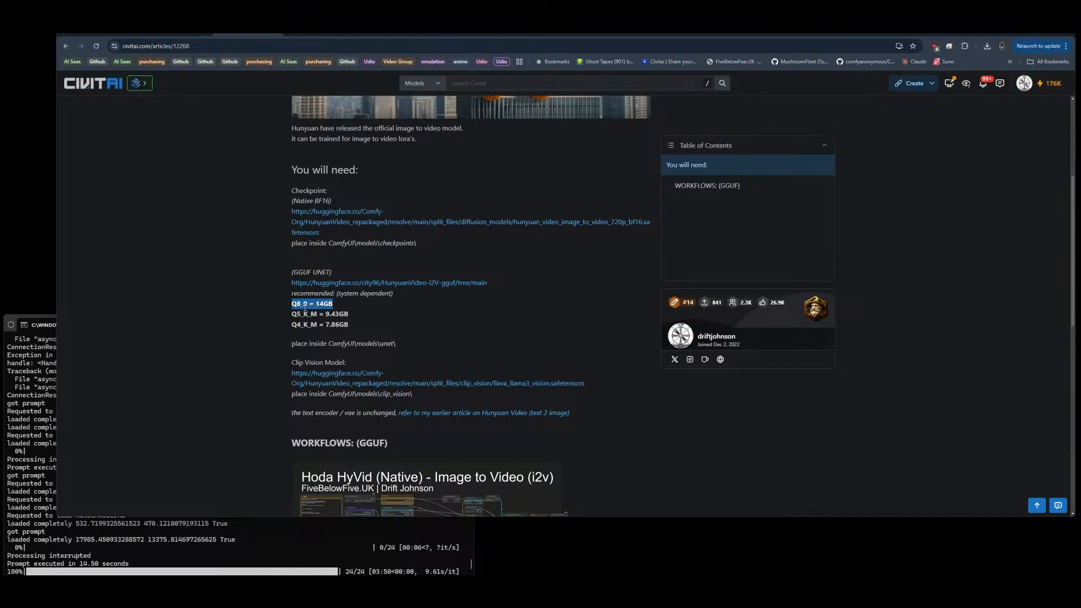
Step: Highlight the Q5_K_M and Q4_K_M entries in the article's recommended GGUF quantisations and clear the selection
click(353, 317)
drag(327, 310, 283, 314)
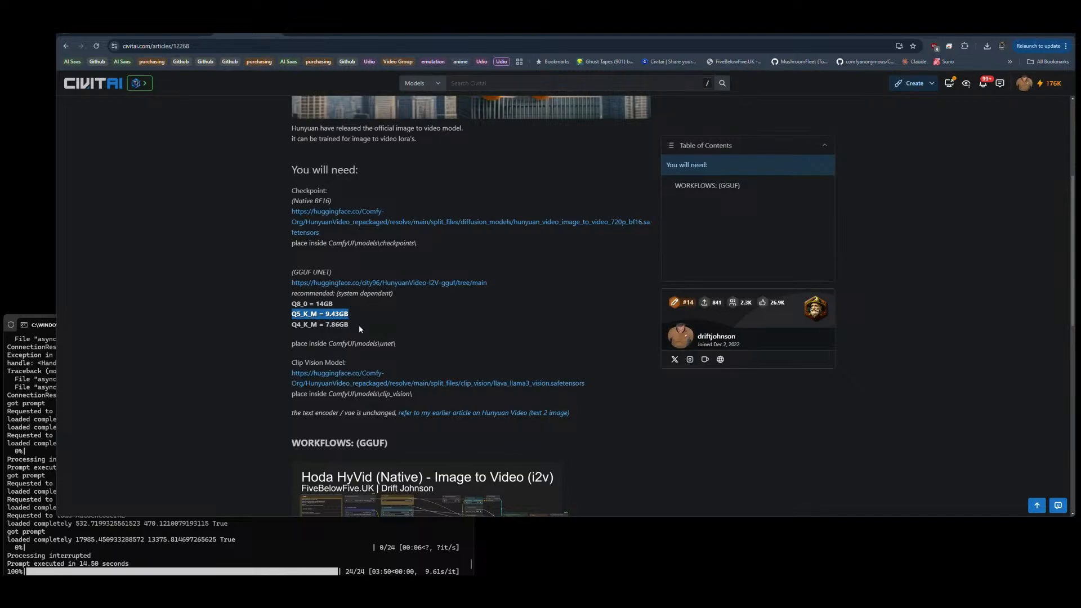
click(309, 328)
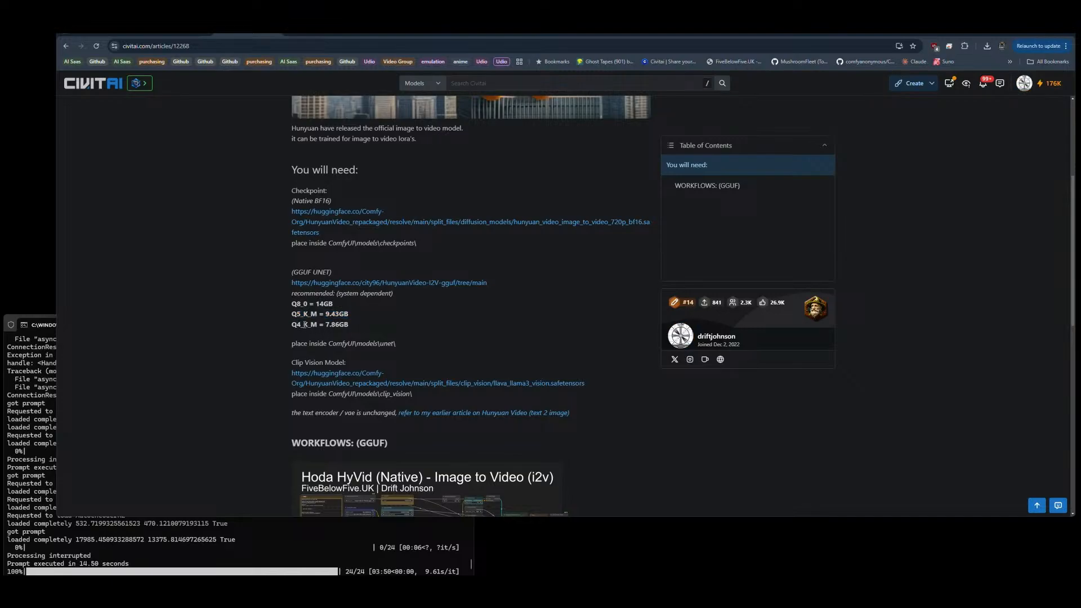
drag(341, 327, 317, 327)
click(304, 325)
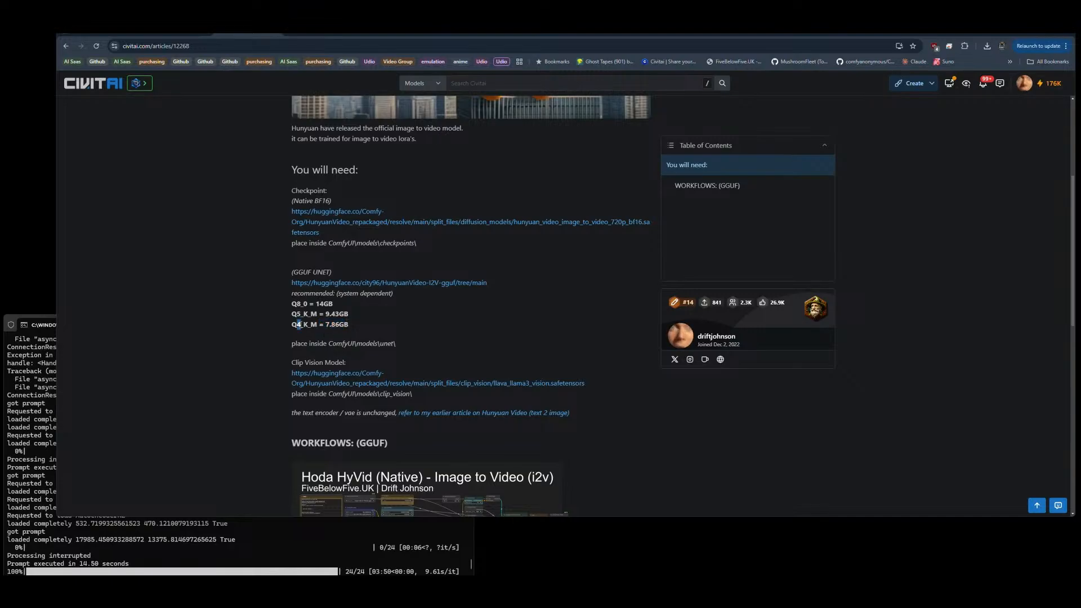
click(395, 327)
Step: Examine the article's folder placement for the GGUF and Clip Vision models and its three Hoda HyVid GGUF workflows
scroll(486, 251, down, 3)
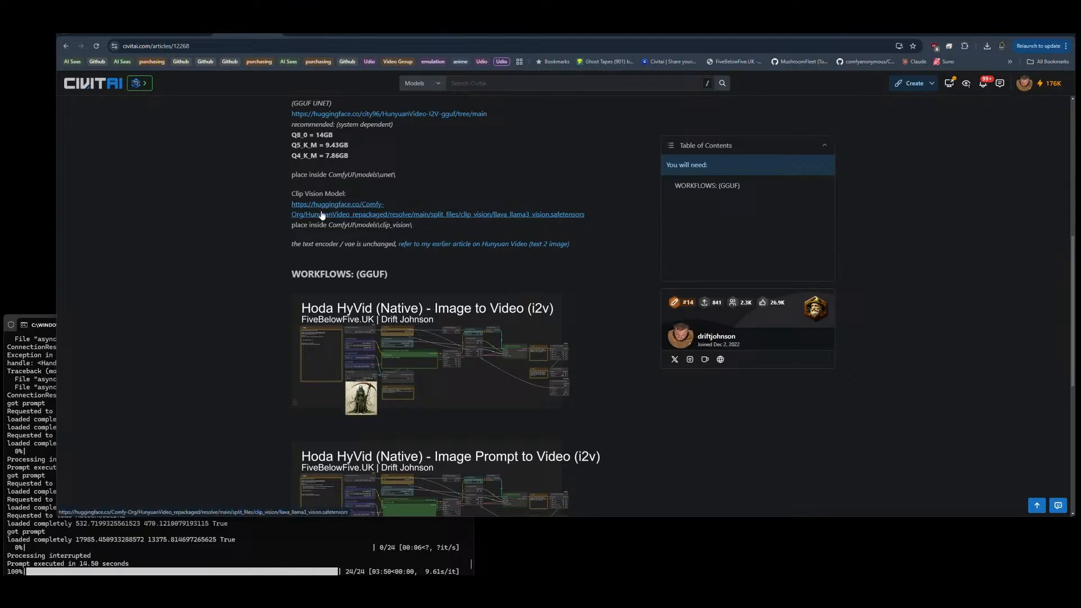
scroll(314, 260, up, 3)
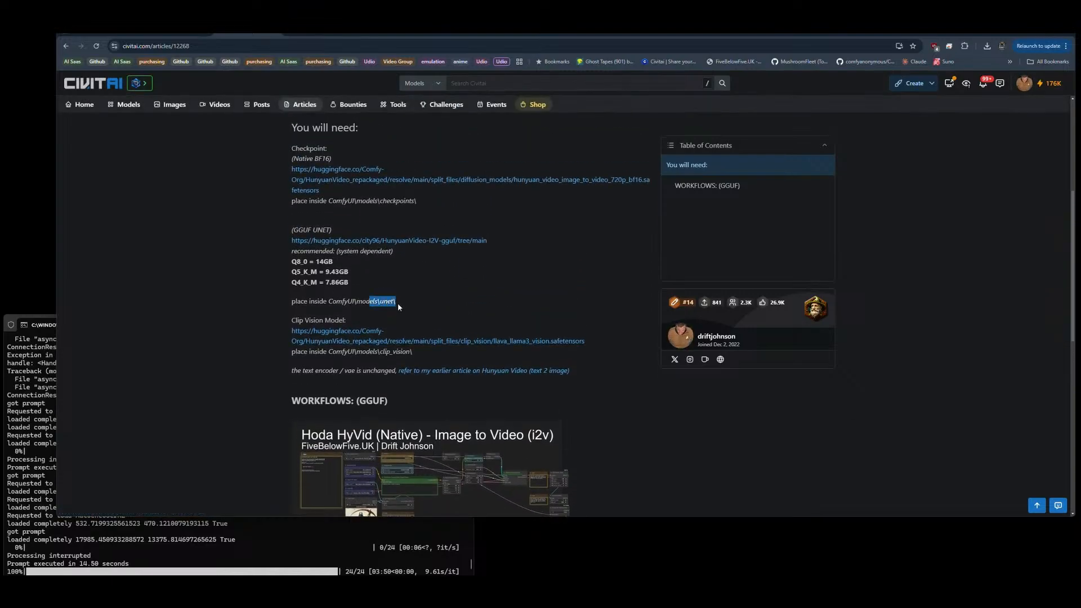
scroll(518, 222, down, 6)
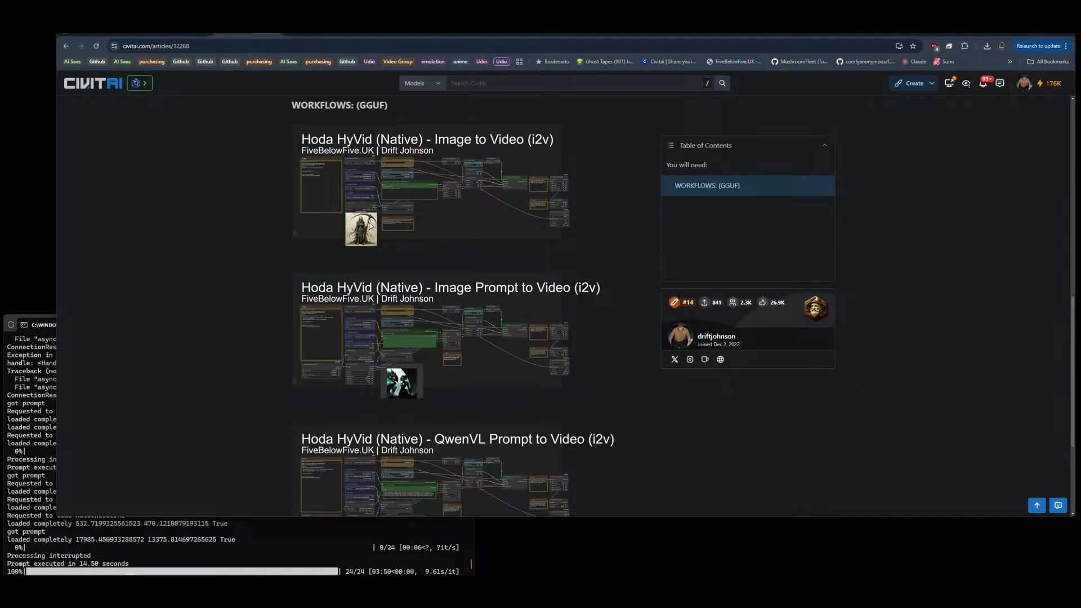
scroll(497, 198, down, 2)
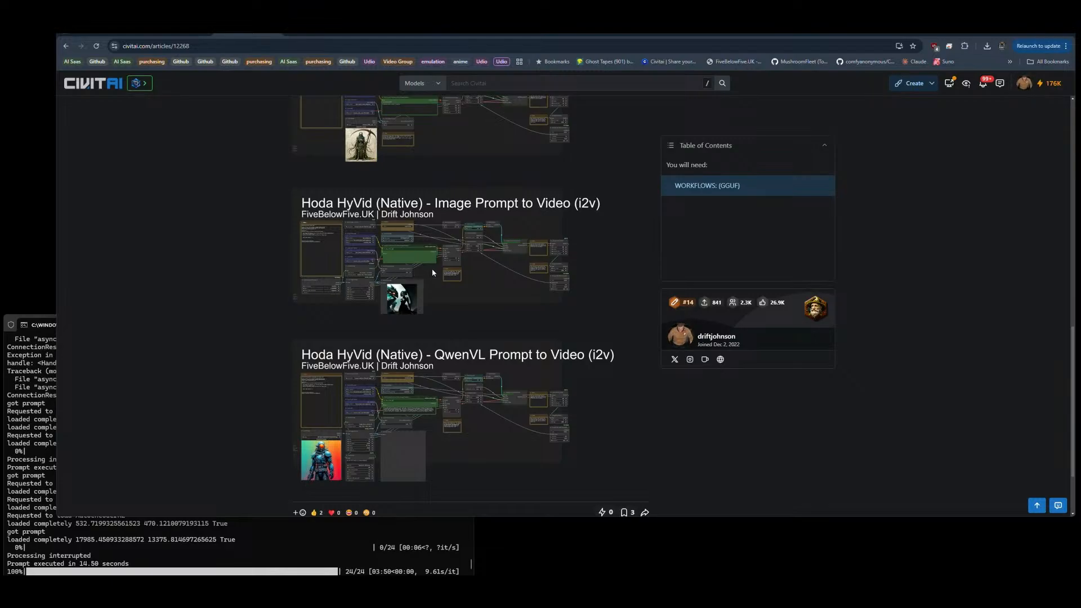
scroll(292, 287, down, 3)
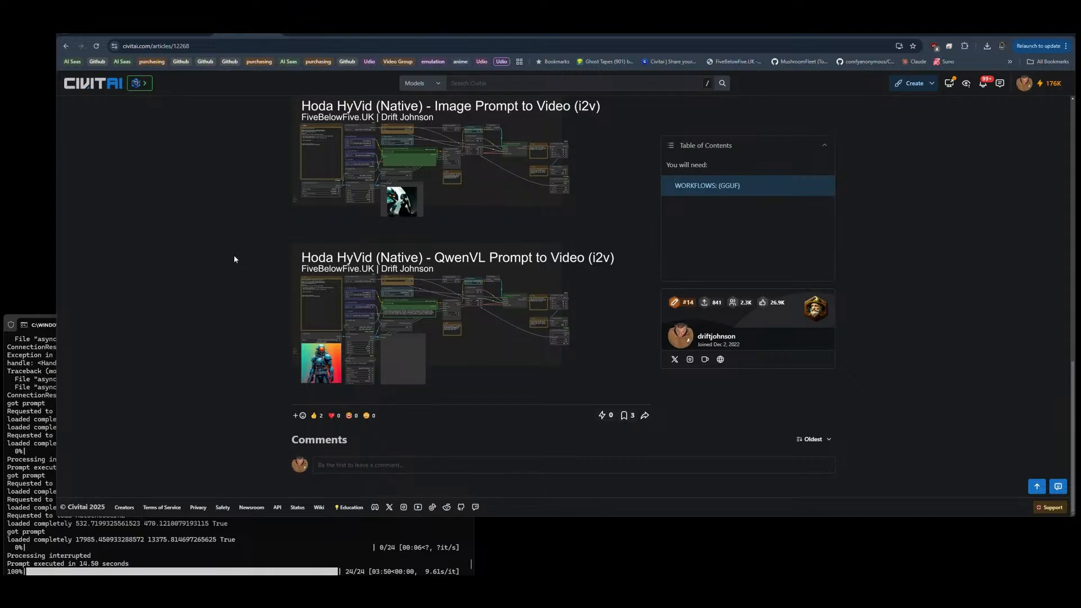
scroll(235, 257, up, 10)
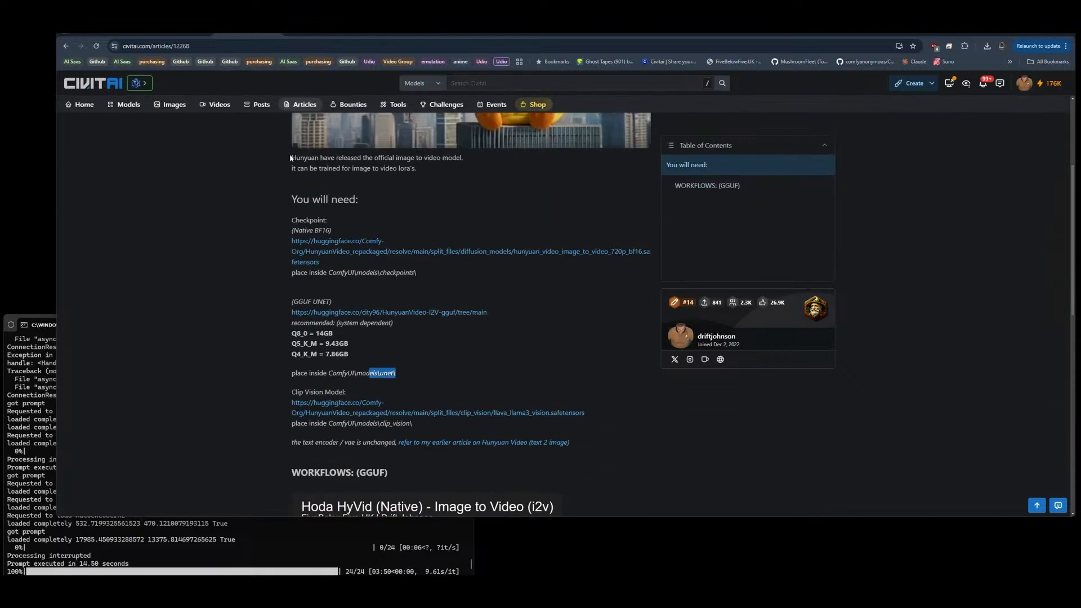
Step: Review the Hoda Hunyuan Video Pack v4 preview gallery and description, and return to the ComfyUI workflow
click(316, 37)
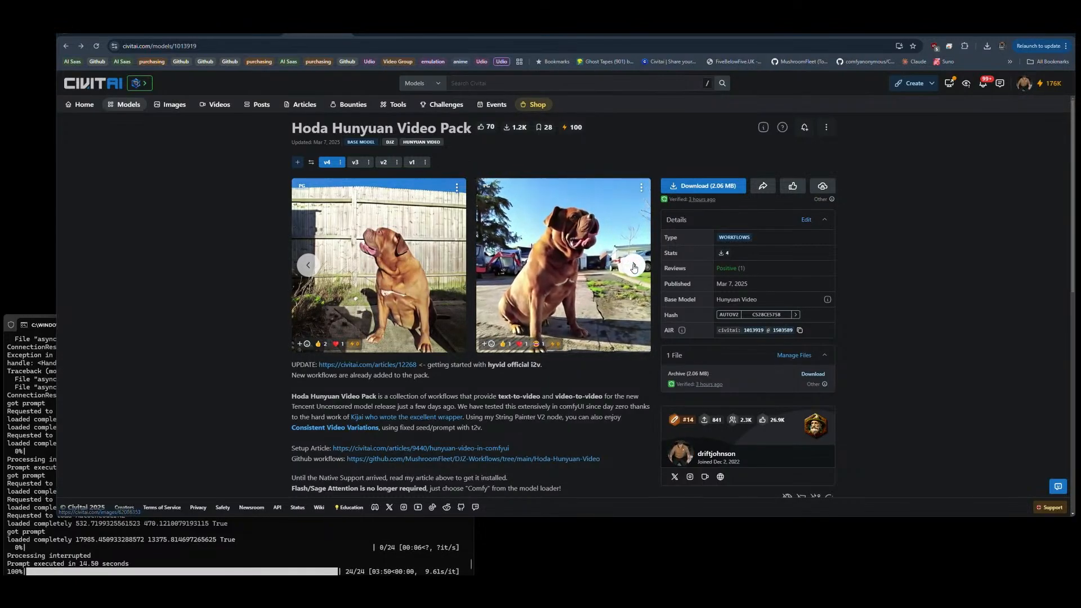
click(634, 266)
click(634, 265)
click(632, 265)
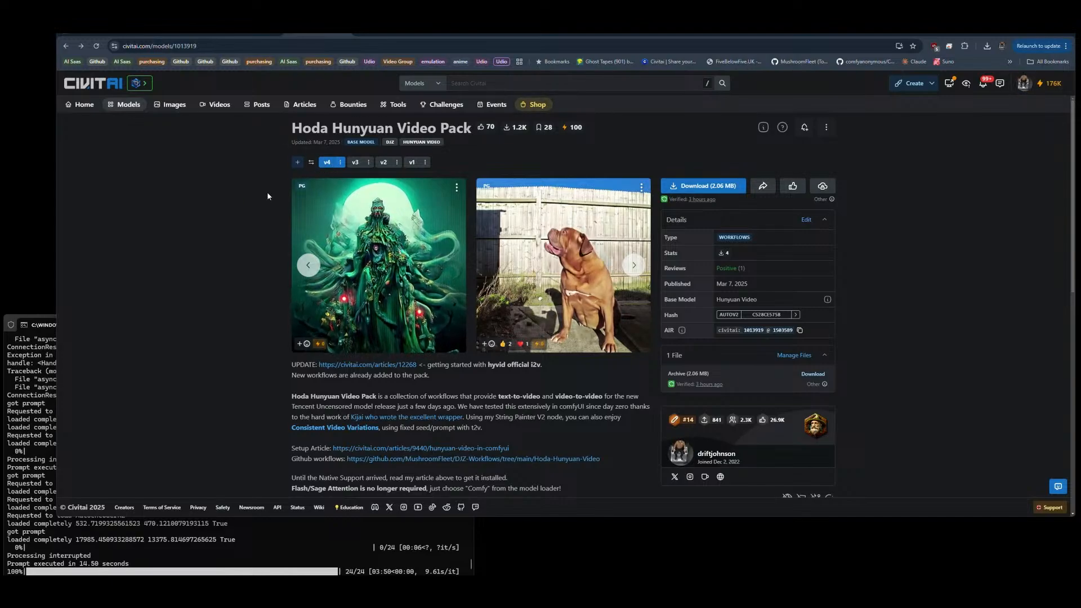
scroll(267, 191, down, 2)
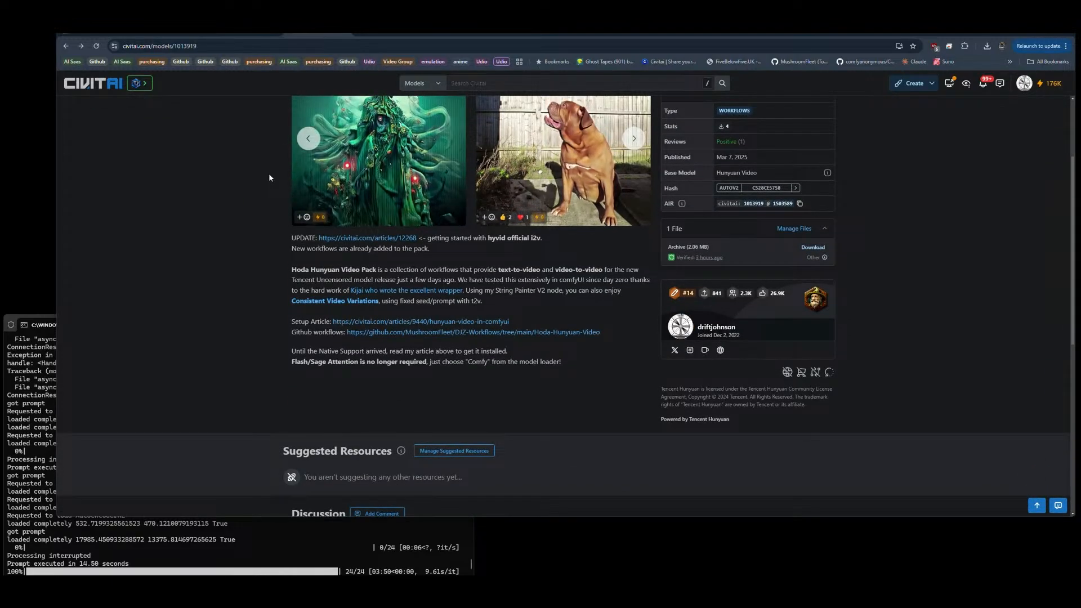
click(937, 34)
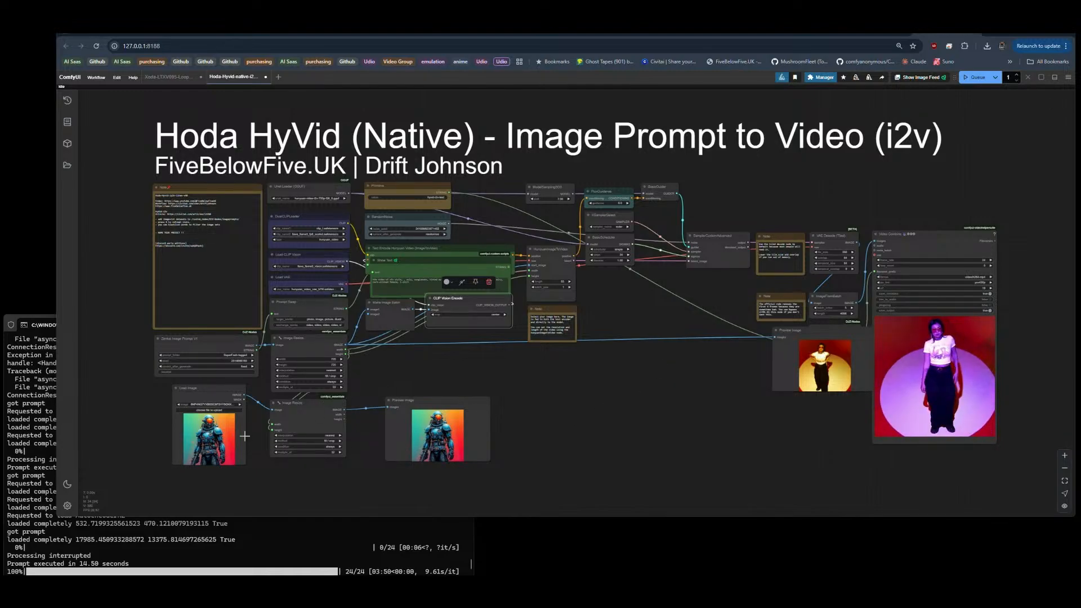
Step: Examine the generated video in the Video Combine node alongside the source preview, the Load Image node and both Image Resize nodes
scroll(245, 430, up, 4)
scroll(246, 430, up, 2)
drag(260, 433, 280, 388)
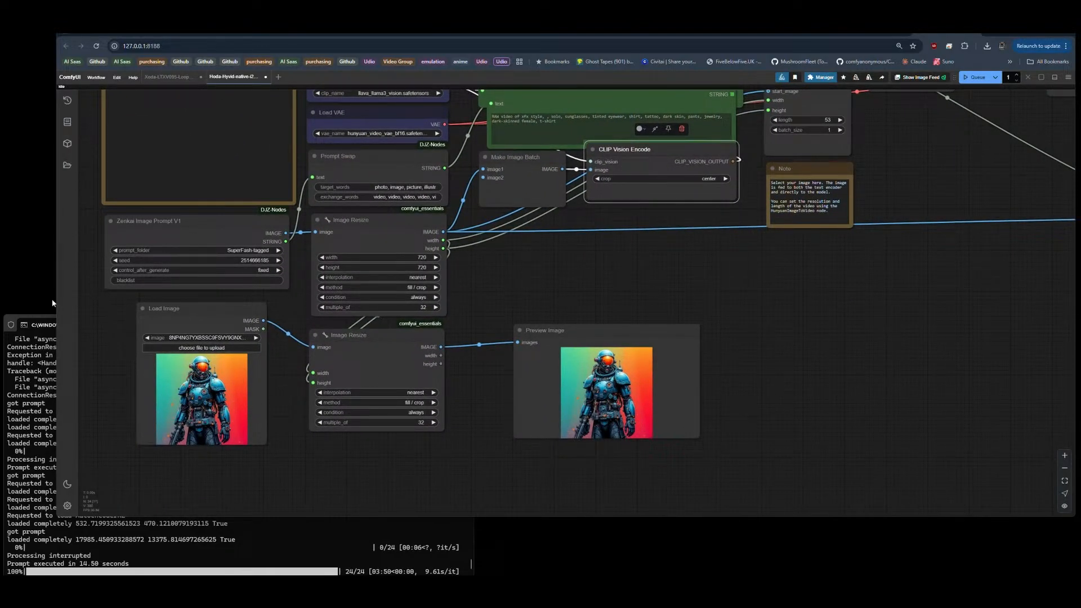
scroll(95, 308, down, 8)
scroll(701, 292, up, 10)
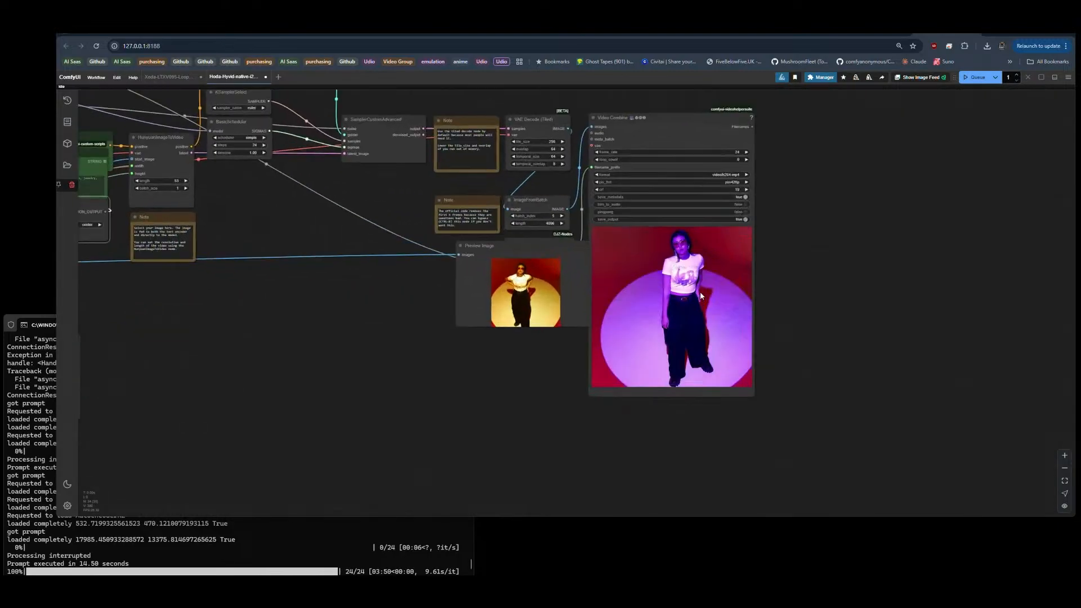
scroll(701, 291, up, 2)
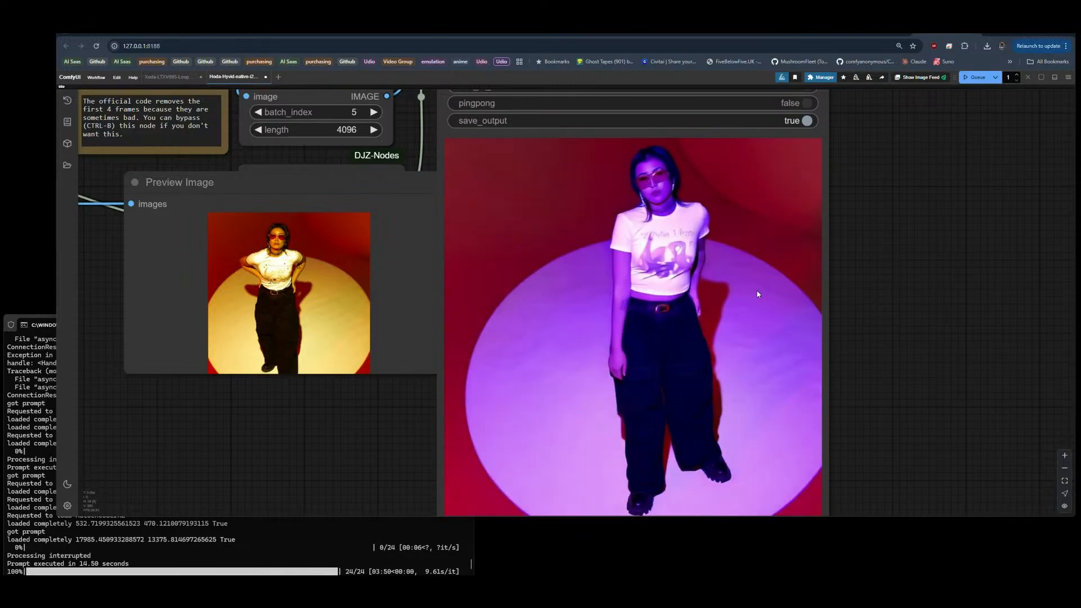
scroll(936, 306, down, 3)
scroll(935, 305, down, 4)
scroll(302, 350, up, 2)
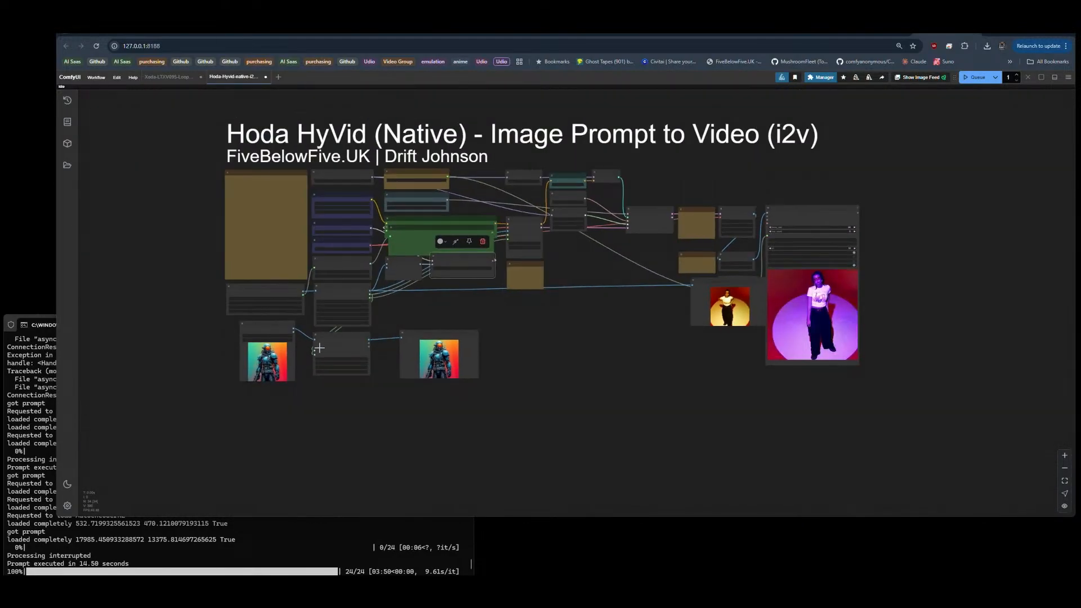
scroll(303, 355, up, 6)
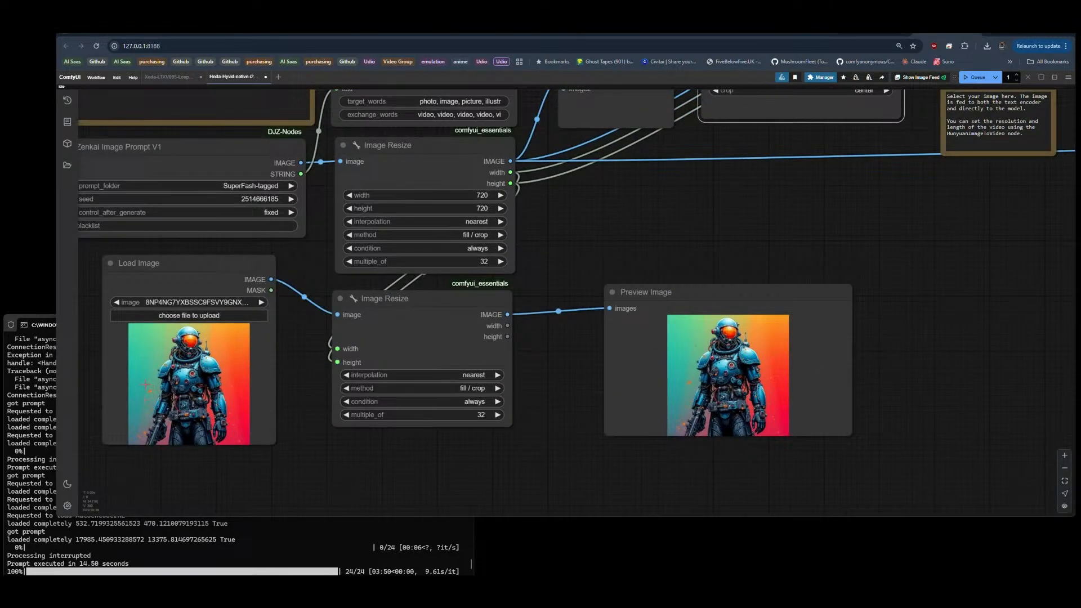
scroll(80, 341, down, 5)
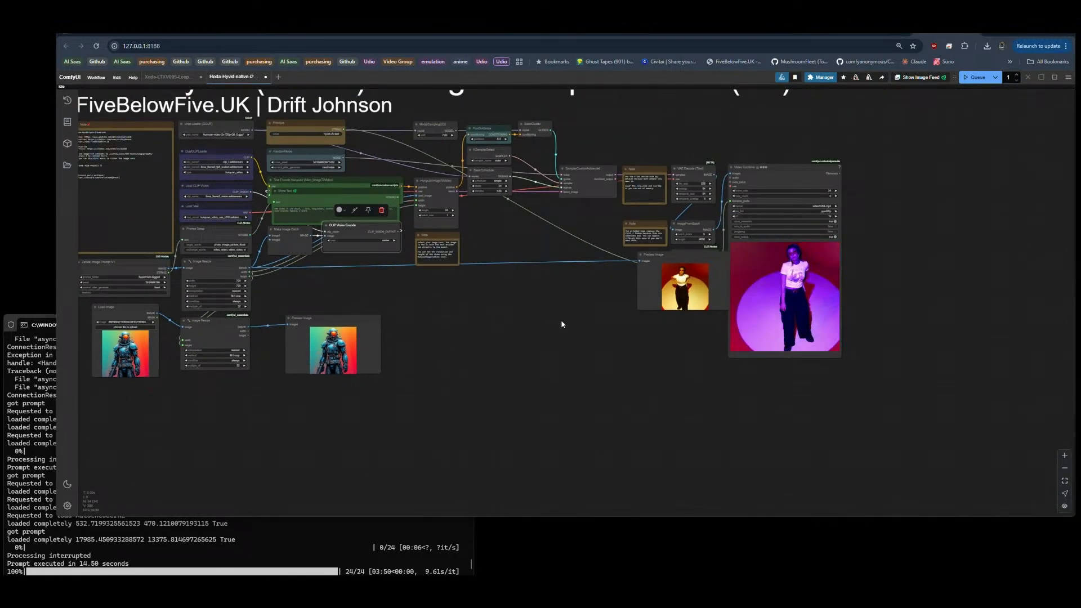
Step: Connect the second Image Resize node's IMAGE output to image2 on Make Image Batch and queue the workflow
drag(513, 318, 495, 361)
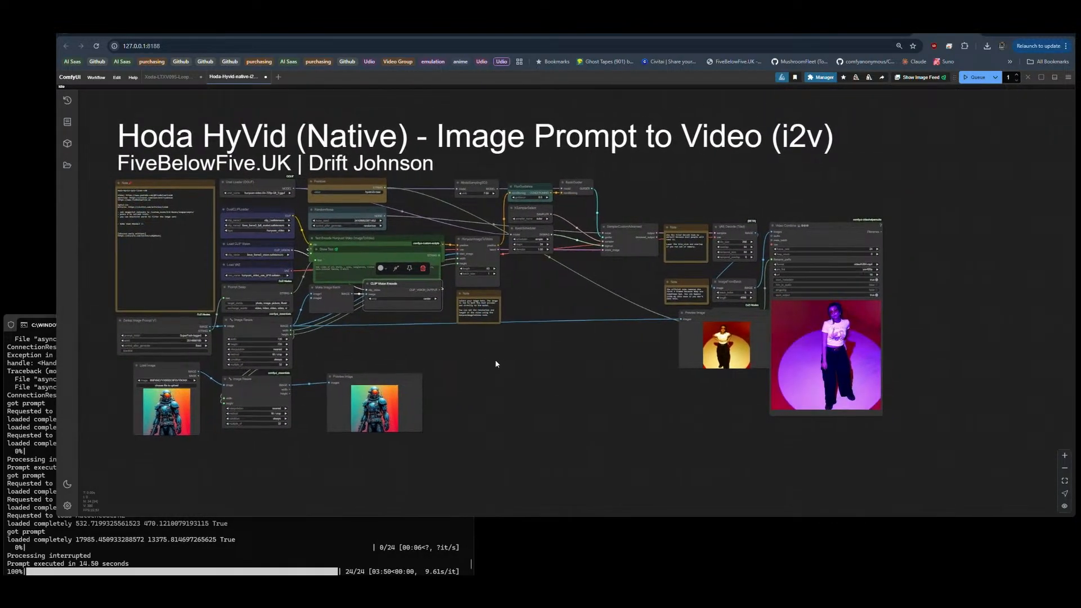
drag(320, 337, 364, 354)
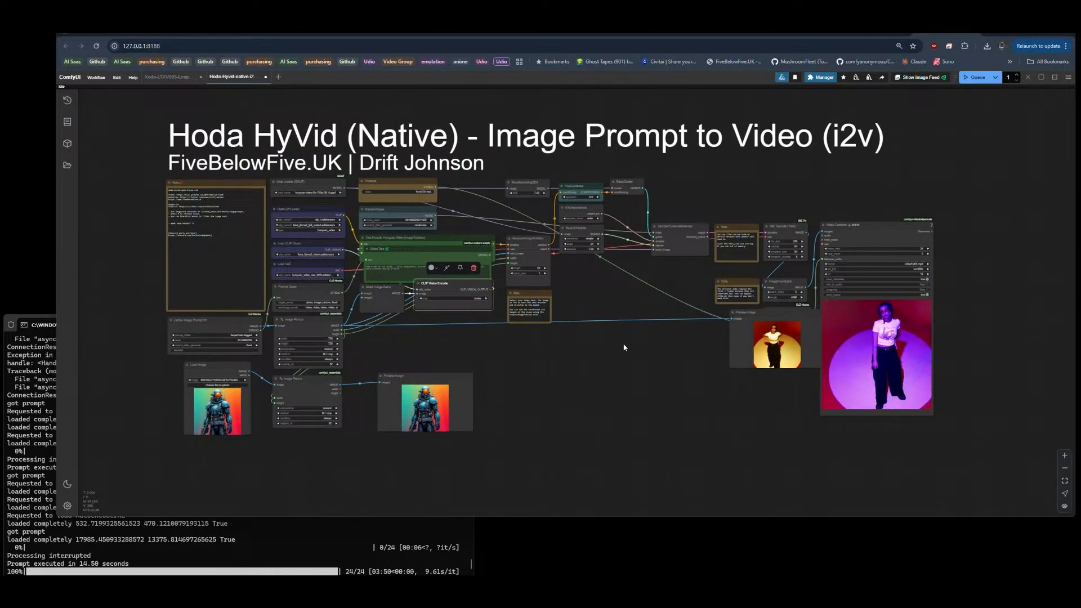
drag(609, 345, 504, 326)
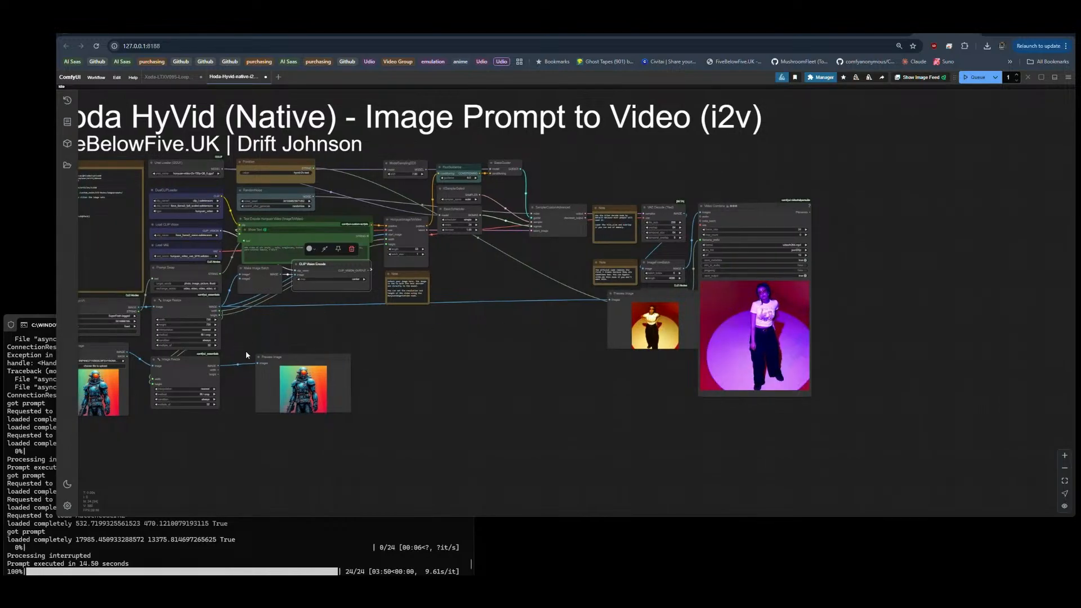
drag(218, 360, 298, 274)
click(973, 79)
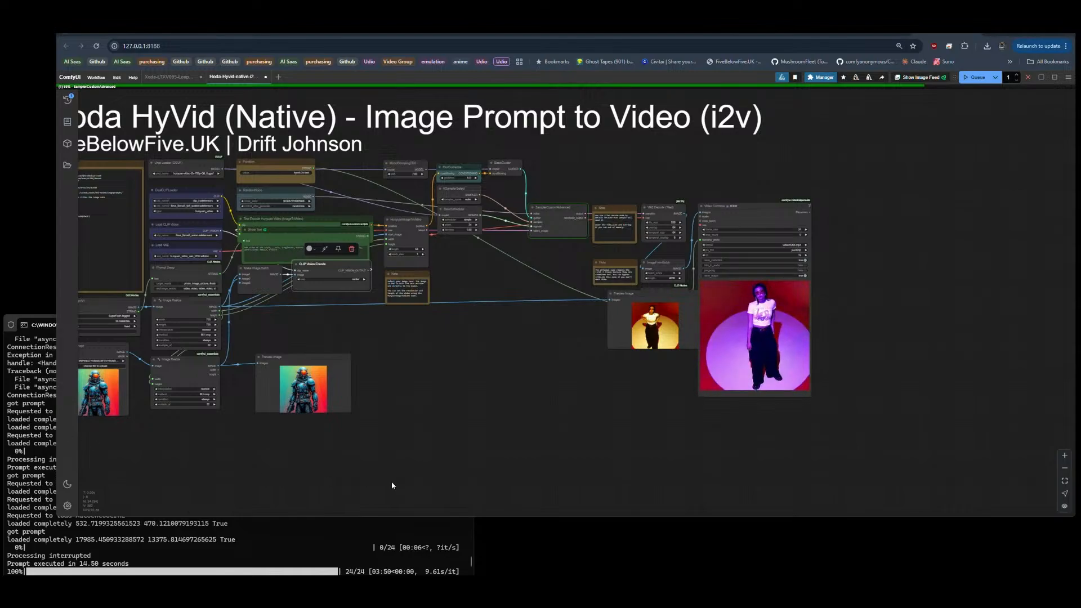
Step: Save the finished video preview from the Video Combine node to disk while the new generation runs
scroll(361, 541, down, 8)
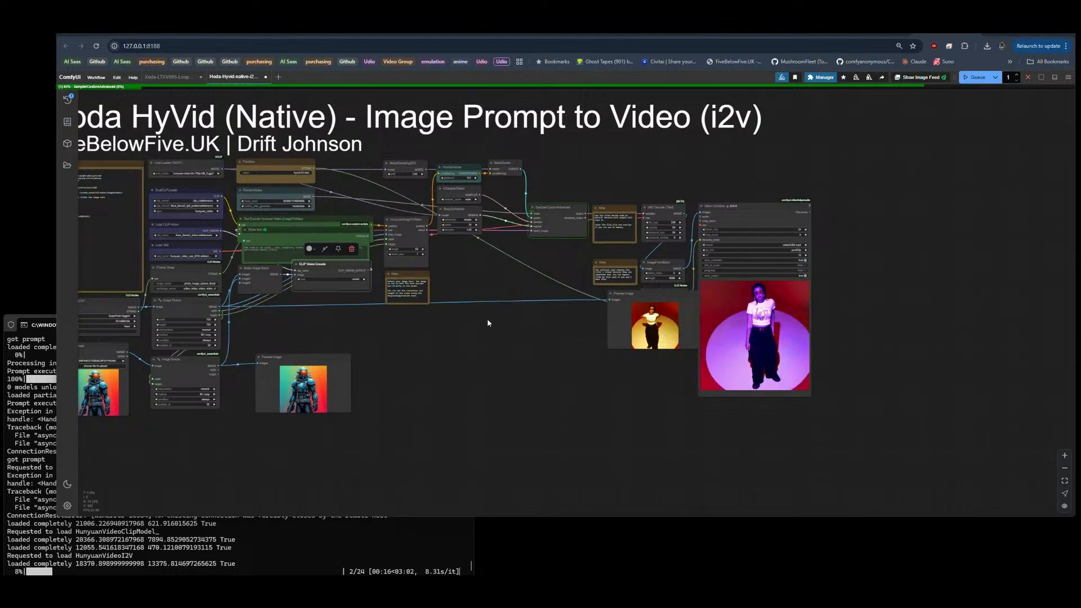
drag(518, 334, 736, 322)
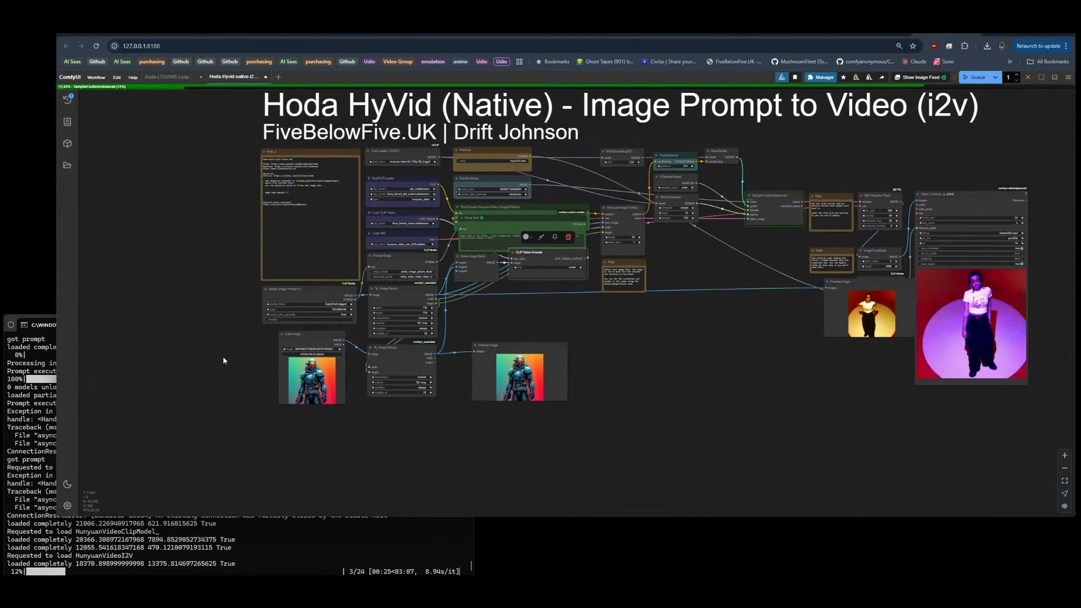
scroll(242, 365, up, 6)
scroll(140, 346, down, 6)
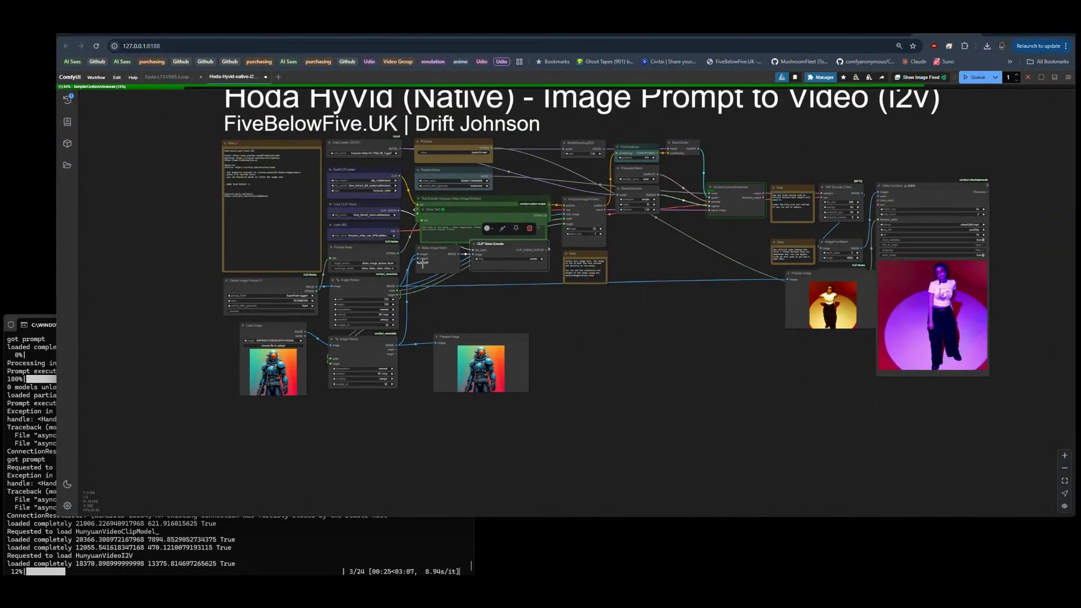
drag(754, 380, 345, 390)
scroll(535, 312, up, 7)
scroll(536, 314, up, 2)
right_click(538, 264)
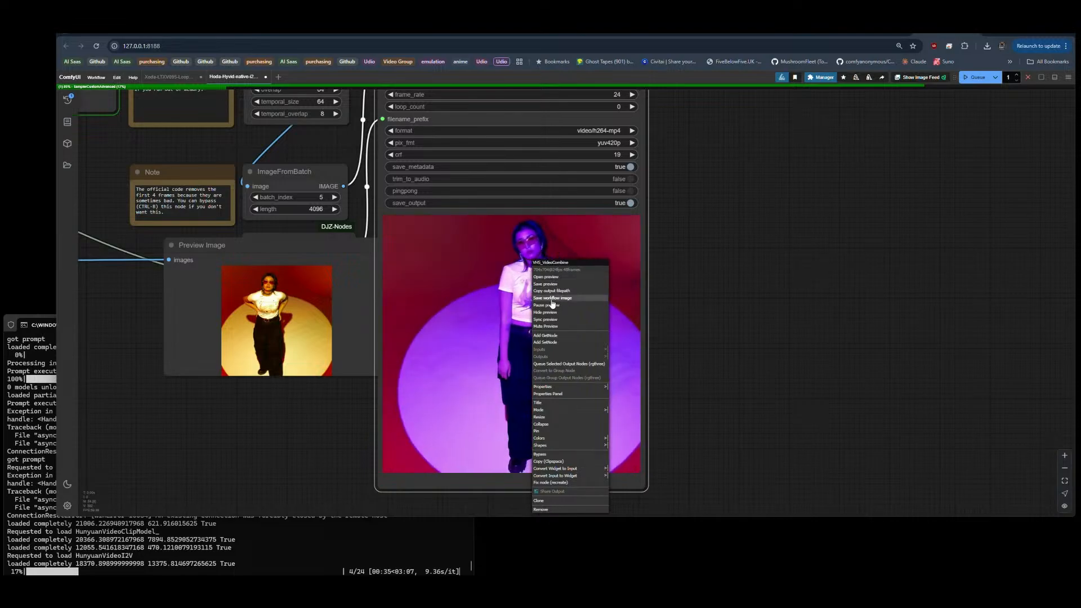
right_click(505, 306)
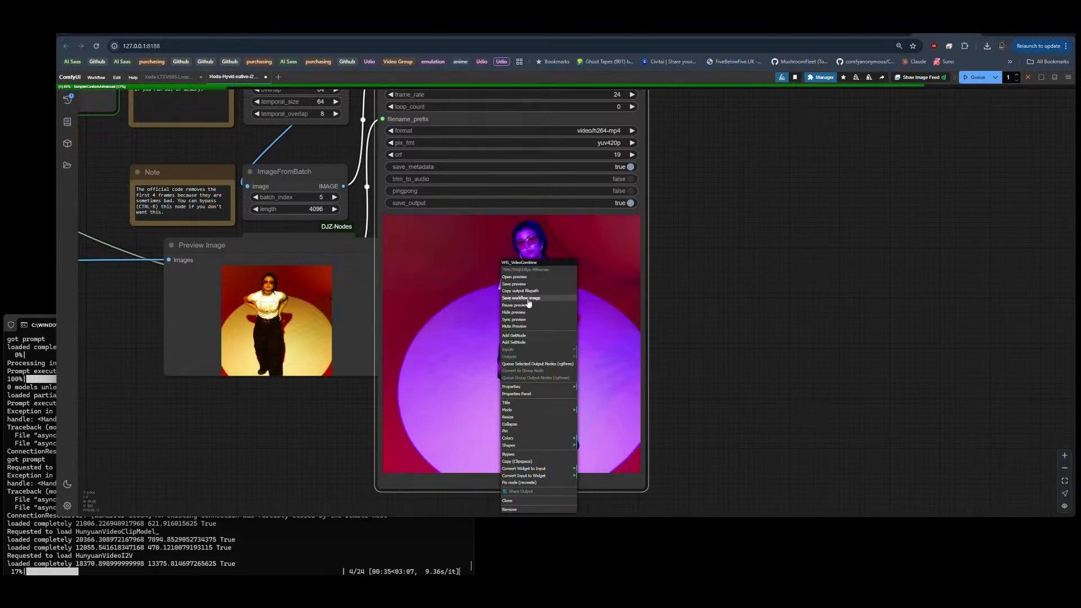
click(520, 284)
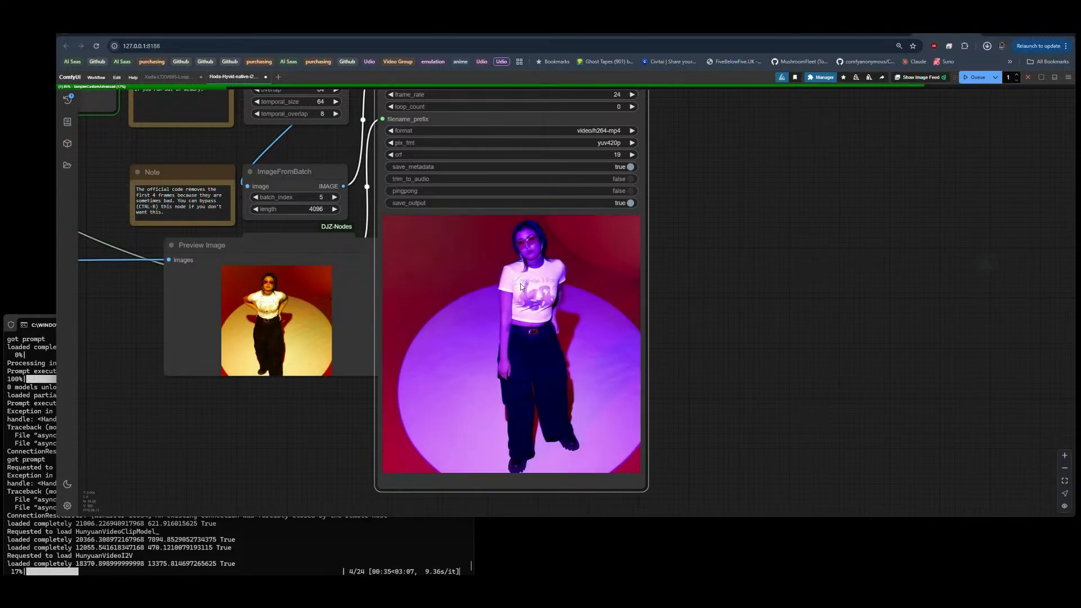
Step: Load the workflow embedded in the downloaded hyvid_00033.mp4 into the ComfyUI tab showing the WAN Video workflow
click(739, 34)
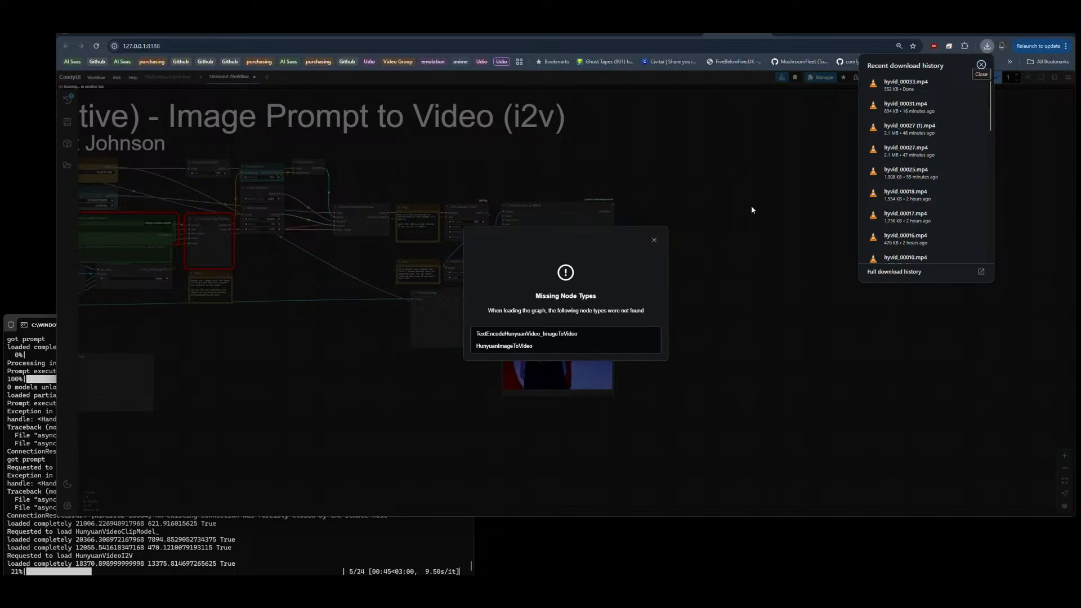
click(752, 209)
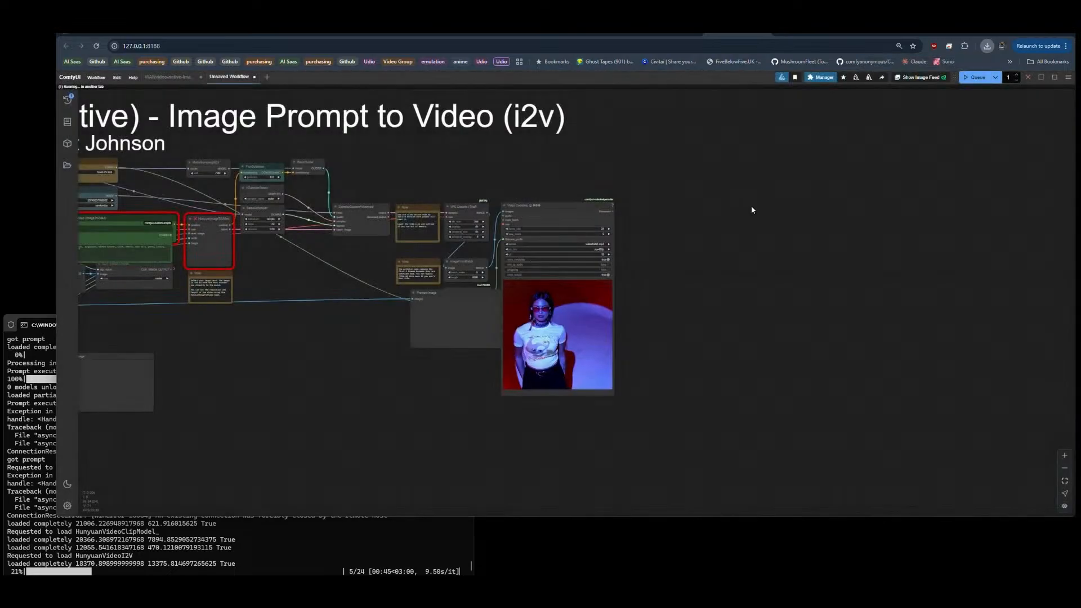
drag(374, 354, 537, 367)
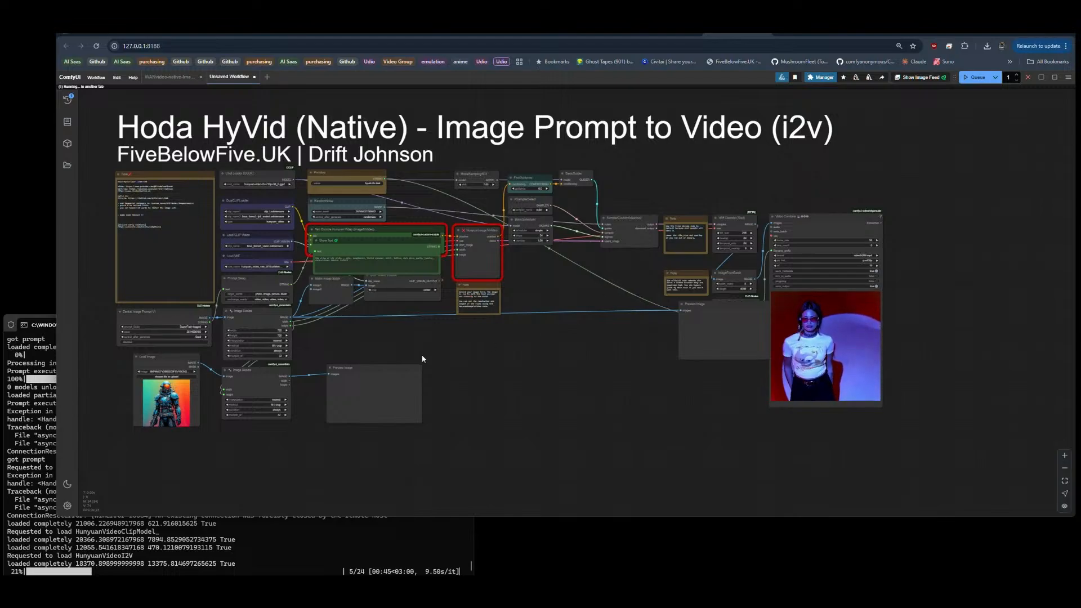
Step: Examine the loaded workflow's Make Image Batch connections, error-marked nodes and Video Combine preview
scroll(329, 291, up, 10)
drag(379, 274, 517, 428)
drag(527, 388, 369, 249)
scroll(528, 377, down, 9)
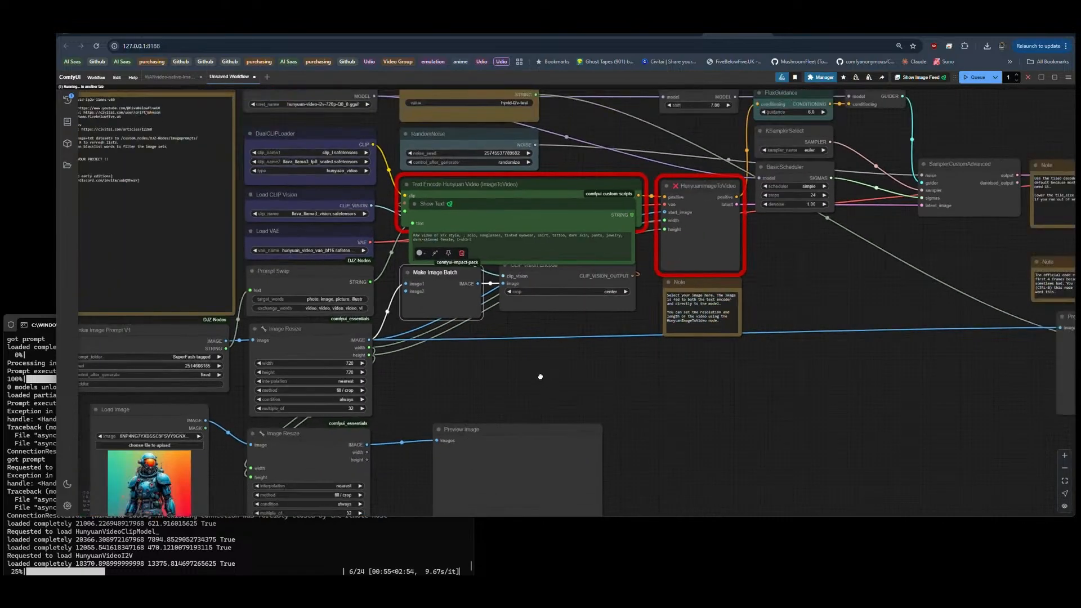
scroll(529, 369, up, 4)
drag(528, 366, 572, 340)
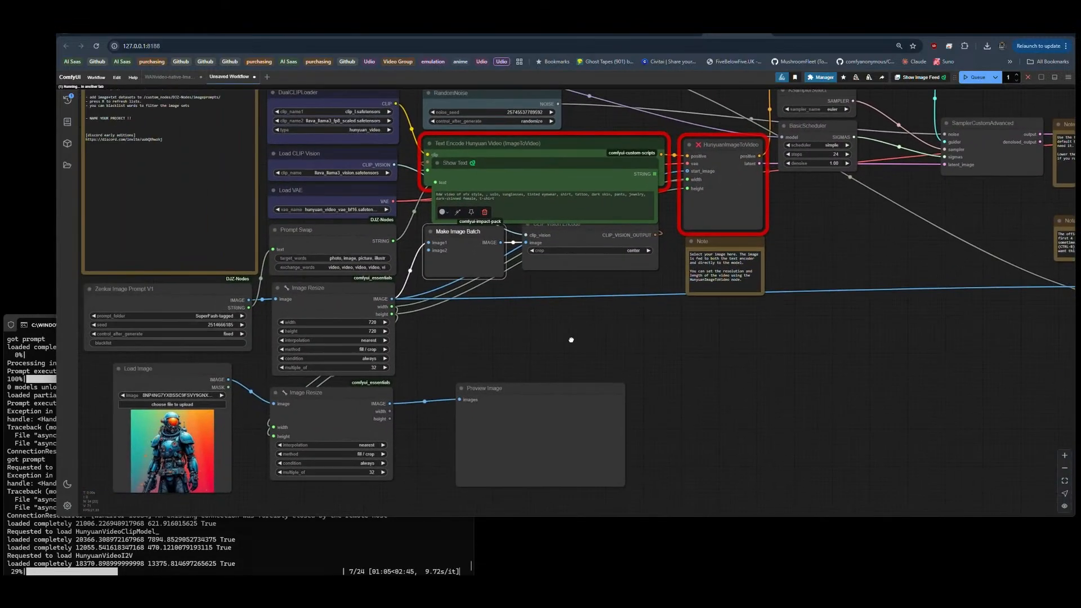
drag(571, 340, 37, 293)
drag(599, 354, 264, 332)
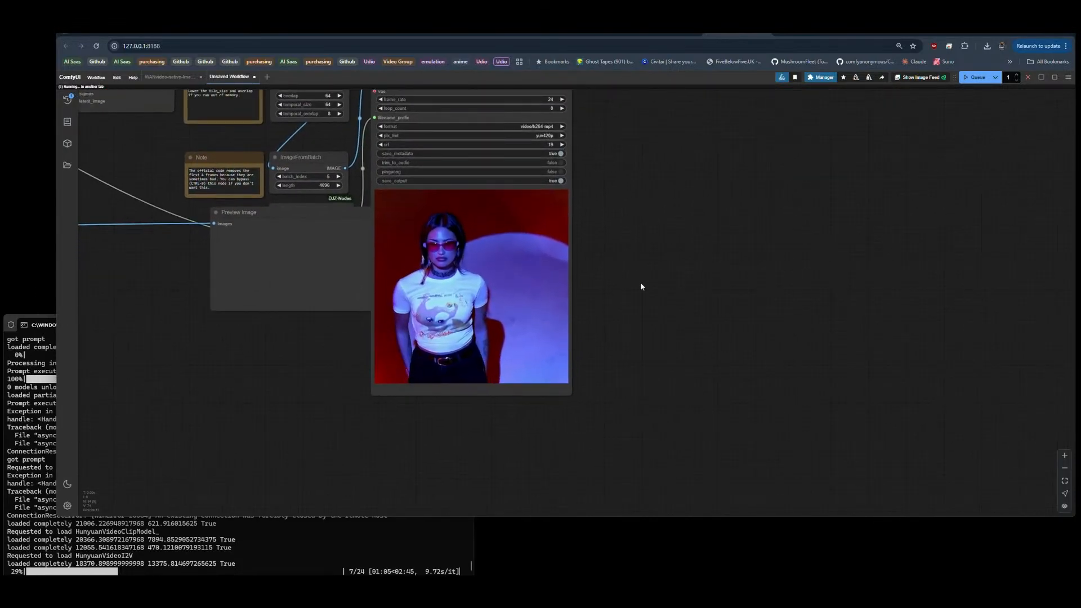
scroll(581, 226, up, 5)
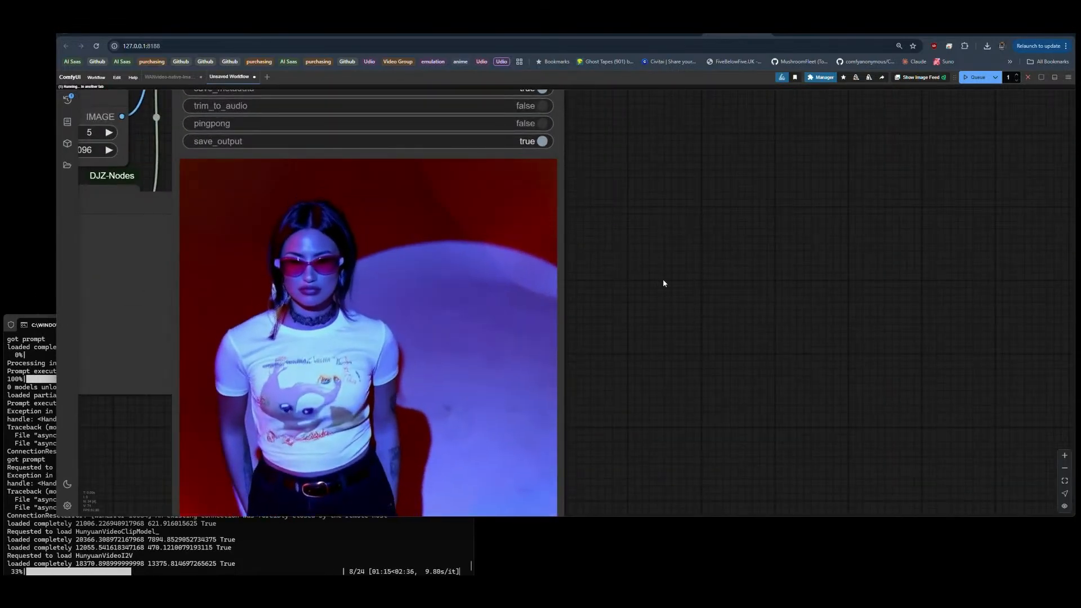
scroll(684, 290, down, 5)
scroll(684, 290, down, 3)
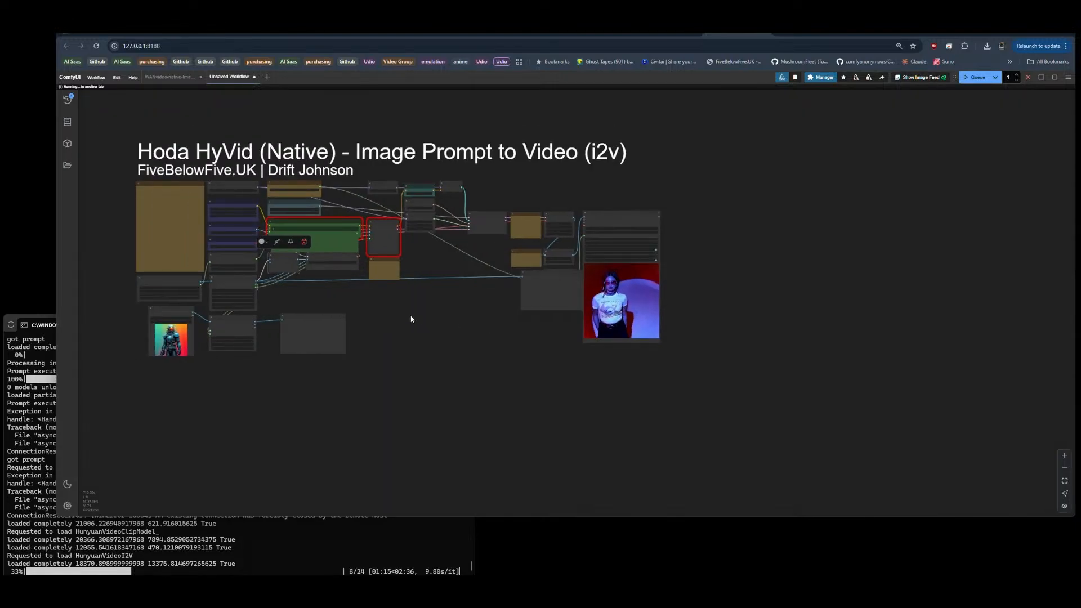
drag(411, 316, 419, 358)
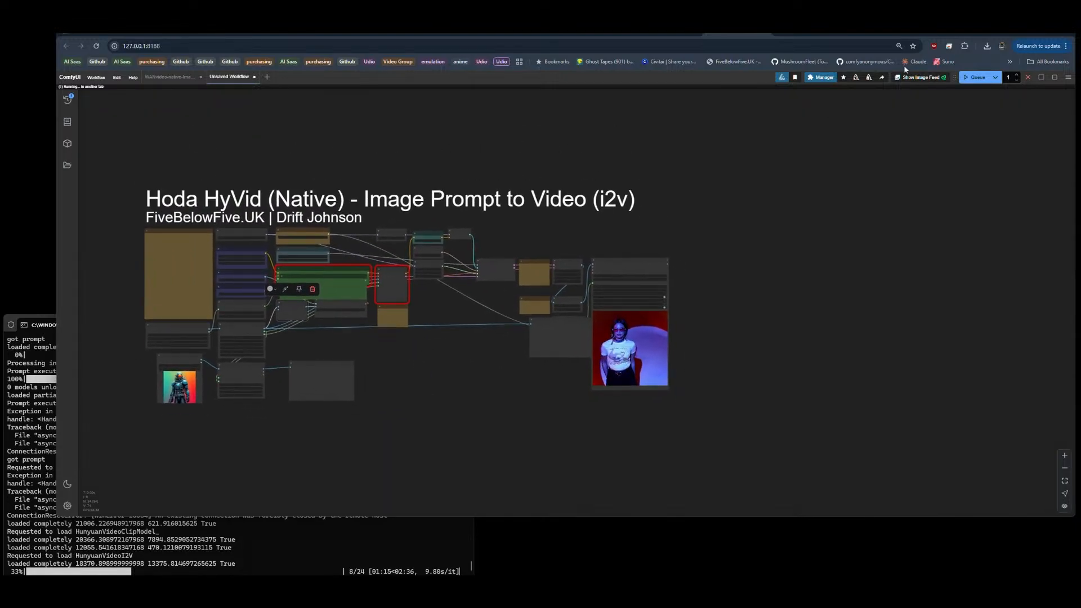
Step: Return to the Hoda HyVid workflow that is generating and check its whole node graph
click(169, 76)
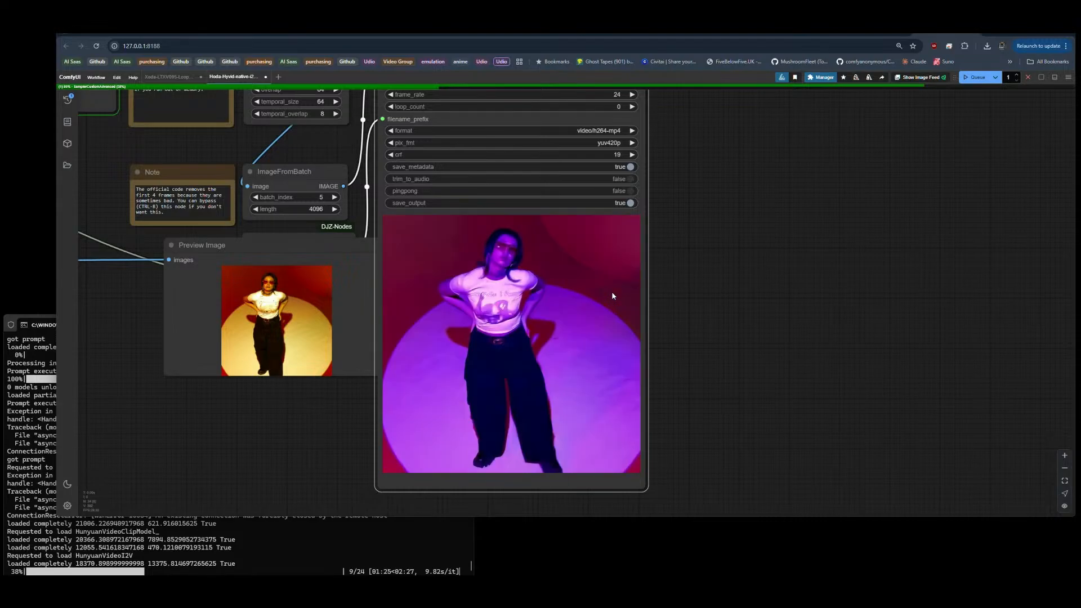
scroll(612, 291, down, 8)
drag(167, 391, 400, 390)
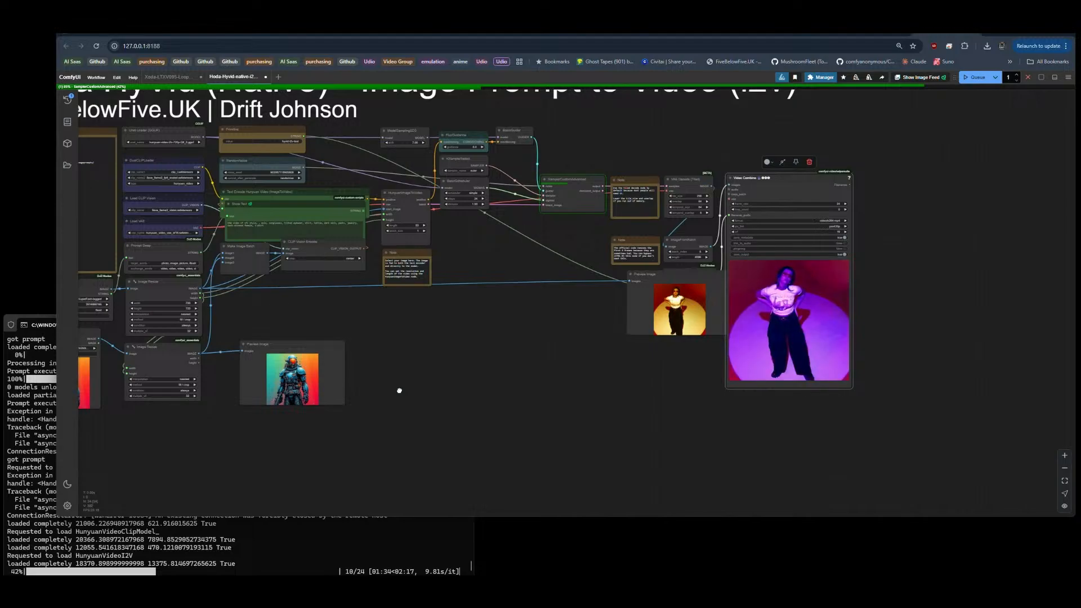
drag(399, 390, 525, 446)
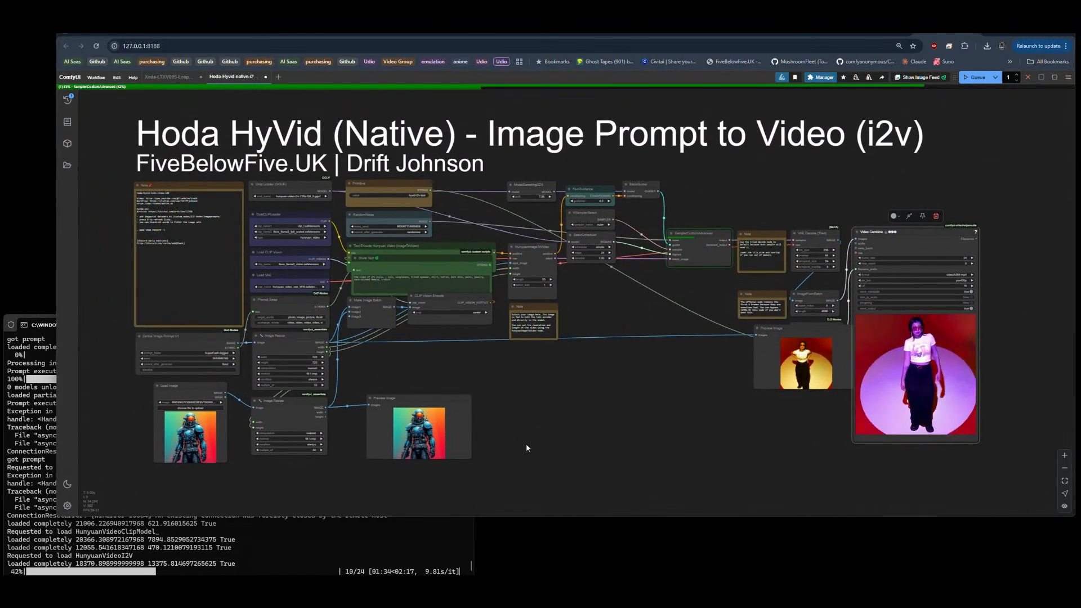
Step: Switch to a new Claude chat and begin the prompt "we will describe a fictional city where we will write"
click(987, 34)
click(458, 250)
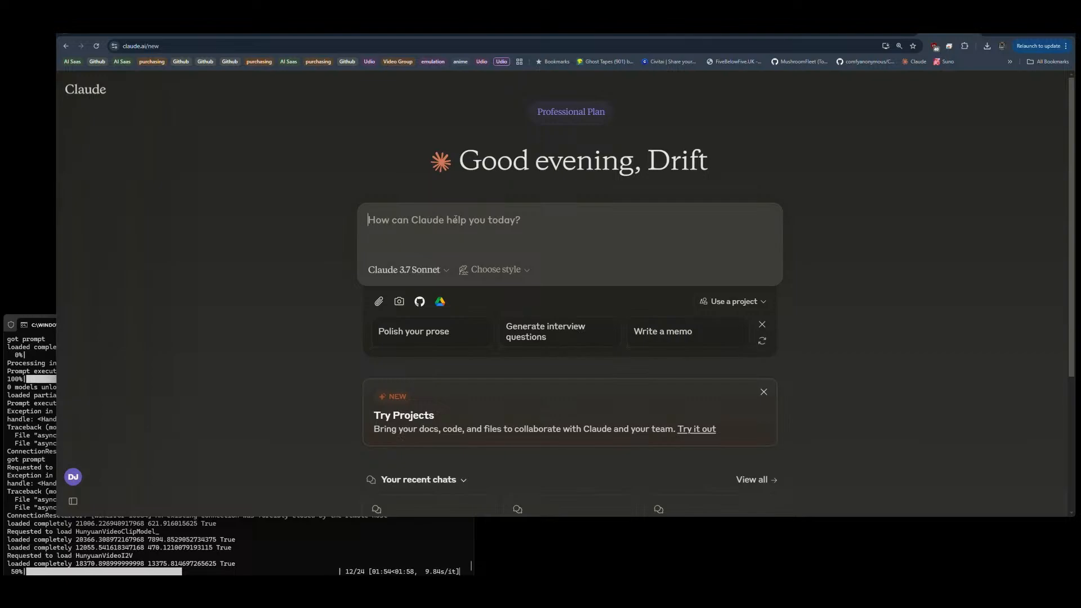
text(please)
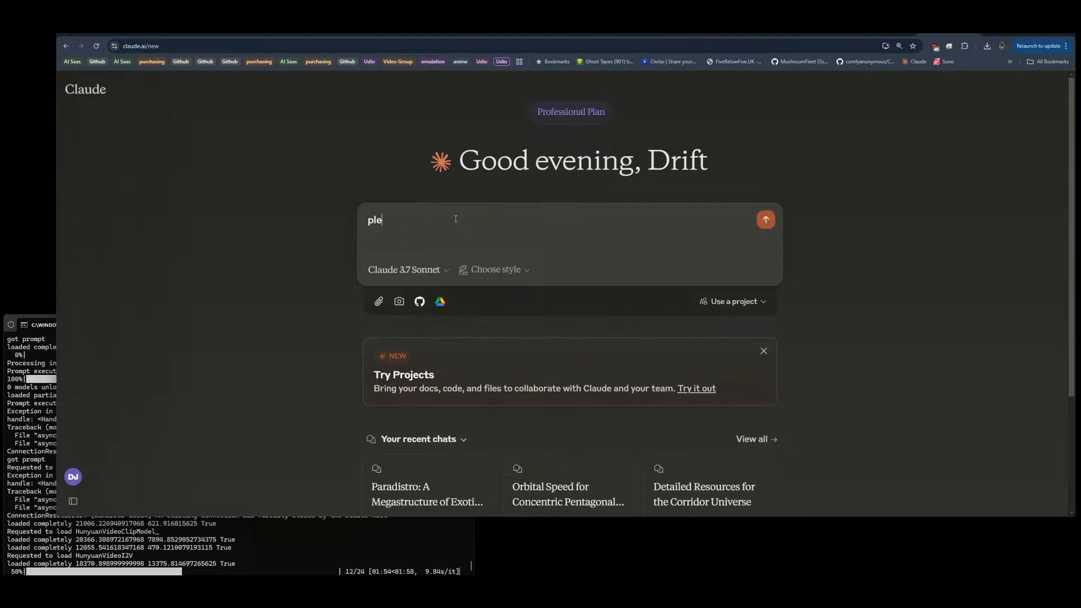
key(BackSpace)
key(BackSpace)
key(BackSpace)
key(BackSpace)
key(BackSpace)
text(we will s)
text(escriu)
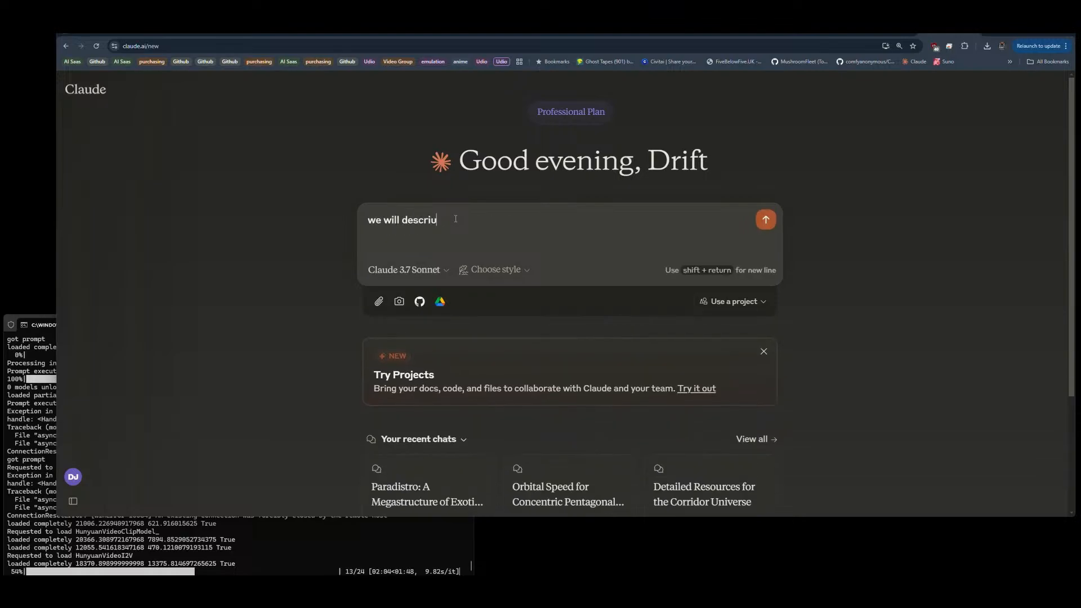
text(be a fictional city where wie will write)
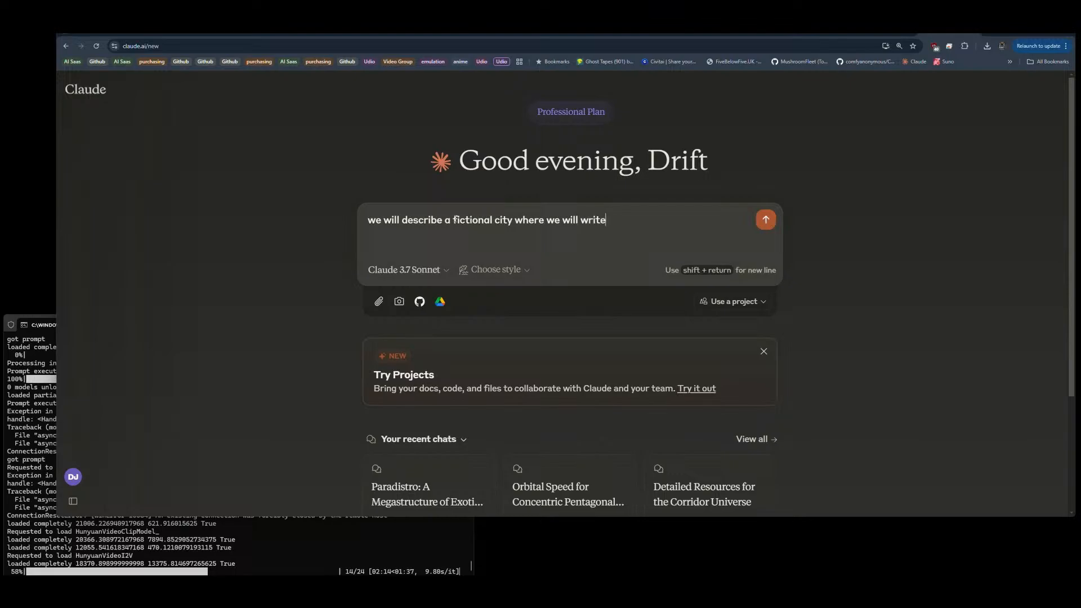
text( many detective noir)
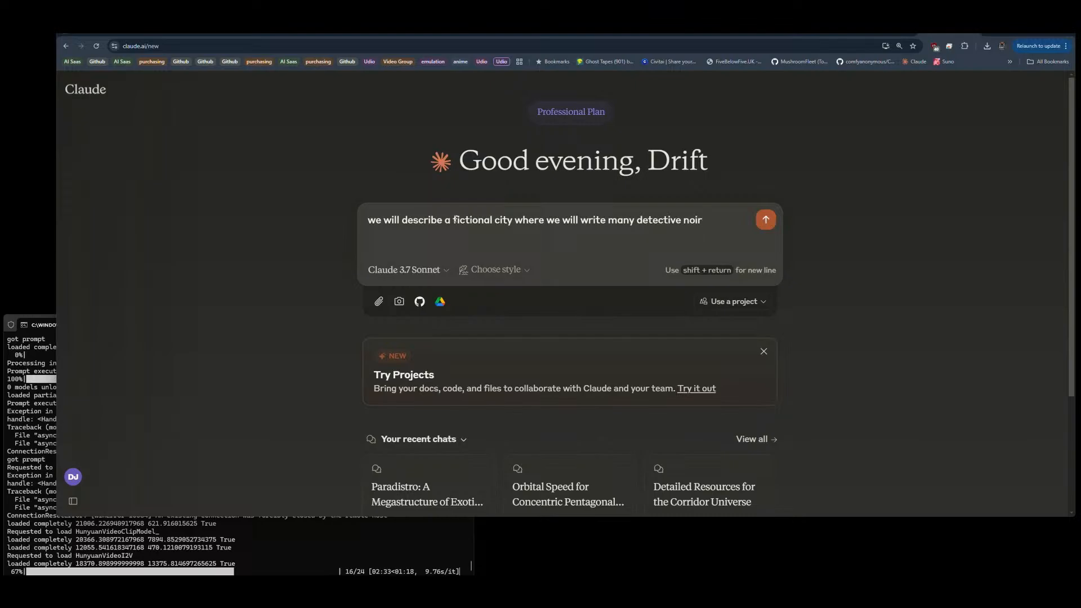
Step: Complete the prompt's first sentence with "many detective noir stories."
text(storiu)
Step: Add "we will plan the imagining of this fictional city in great detail." to the prompt and send it
text(we will write)
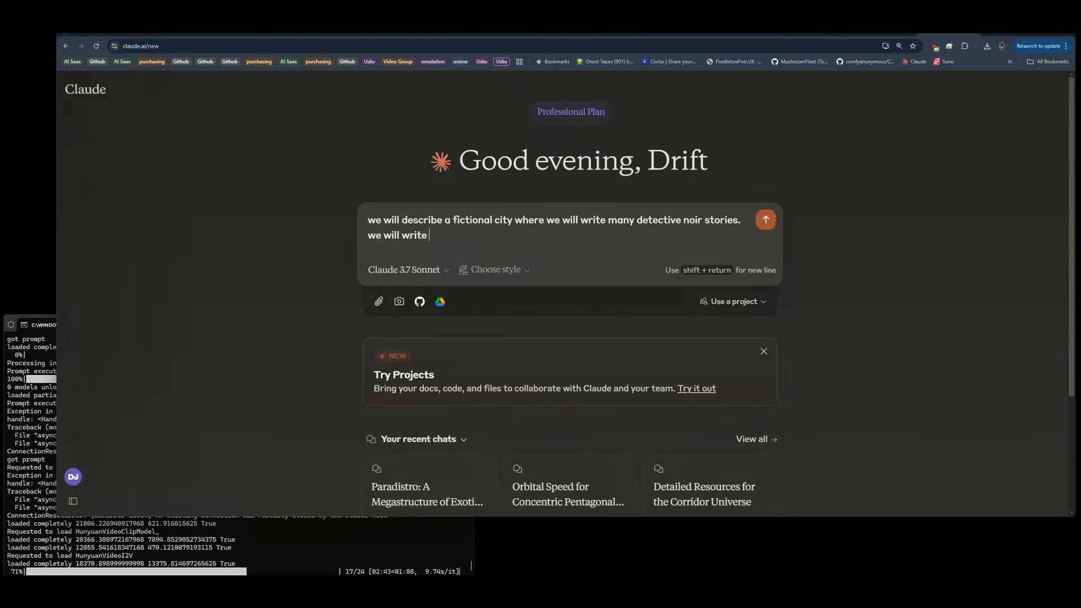
key(BackSpace)
key(BackSpace)
key(BackSpace)
key(BackSpace)
key(BackSpace)
key(BackSpace)
text(pan)
text(lan )
text(the imagining )
text(of )
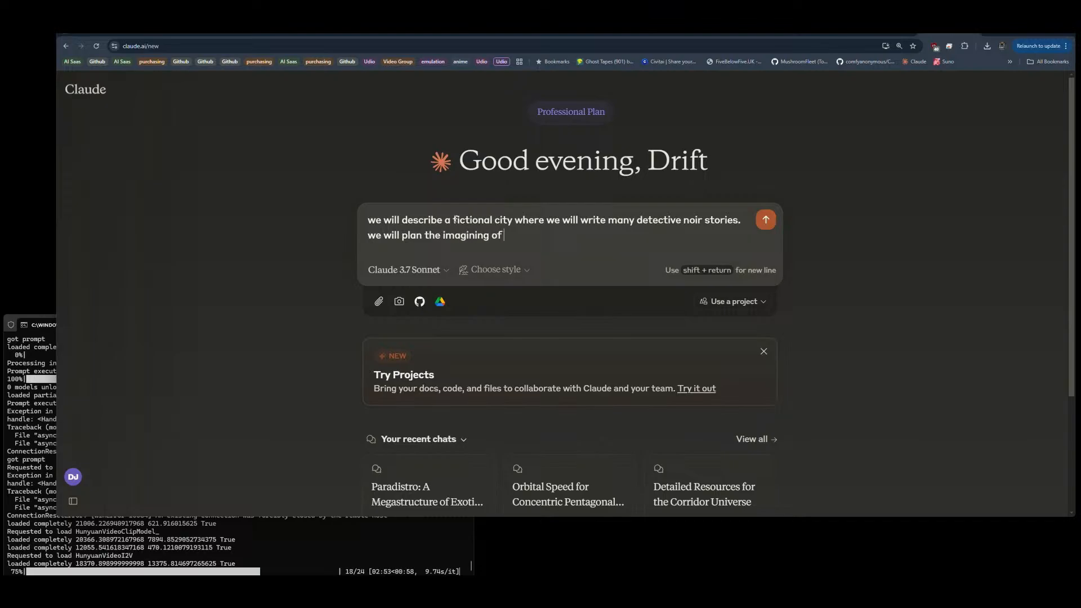
text(this fictional city in great d)
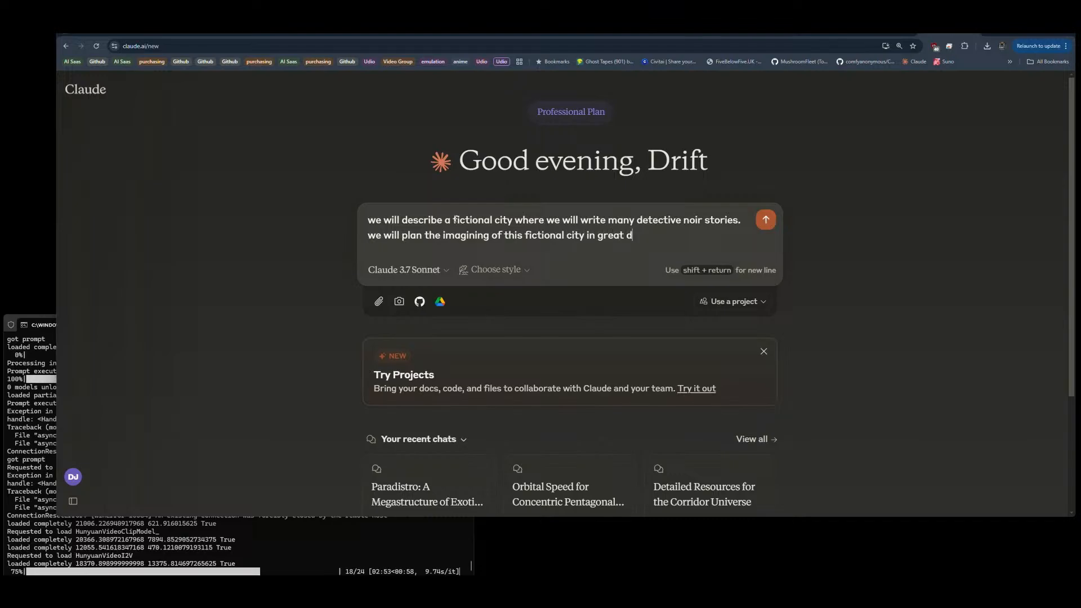
text(etails.)
click(764, 220)
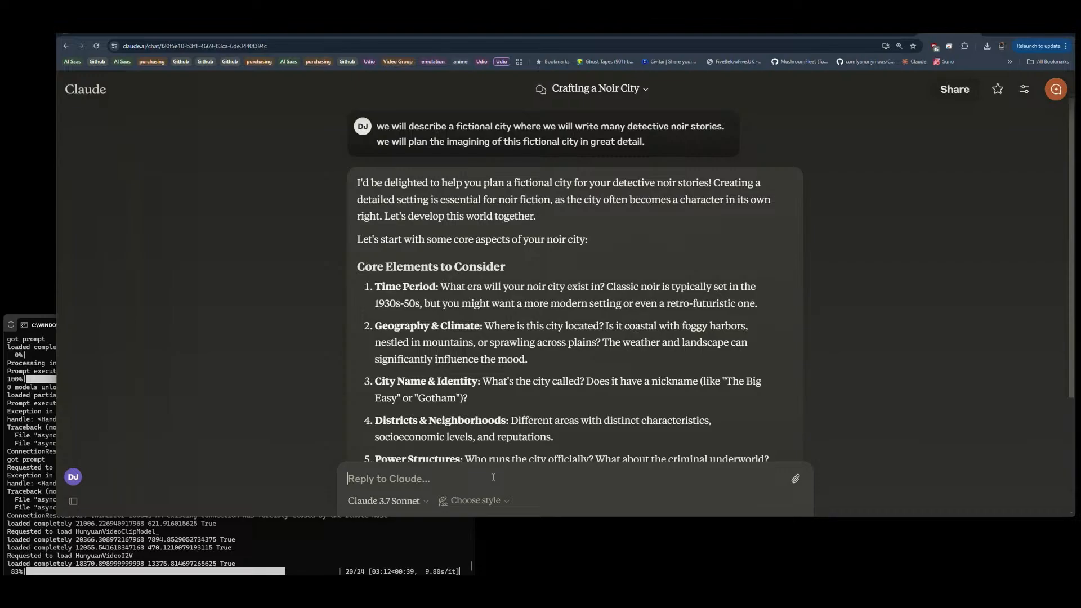
Step: Begin a numbered reply with point 1 reading "1950 alternate history, moon landing happened in 1948"
text(1. 19)
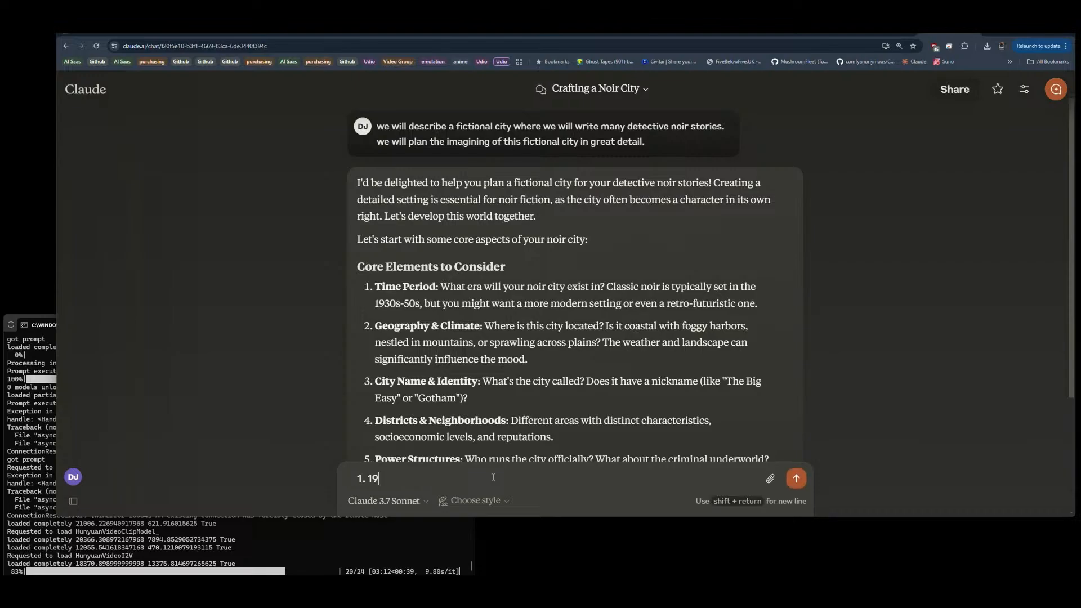
text(50)
key(shift+Return)
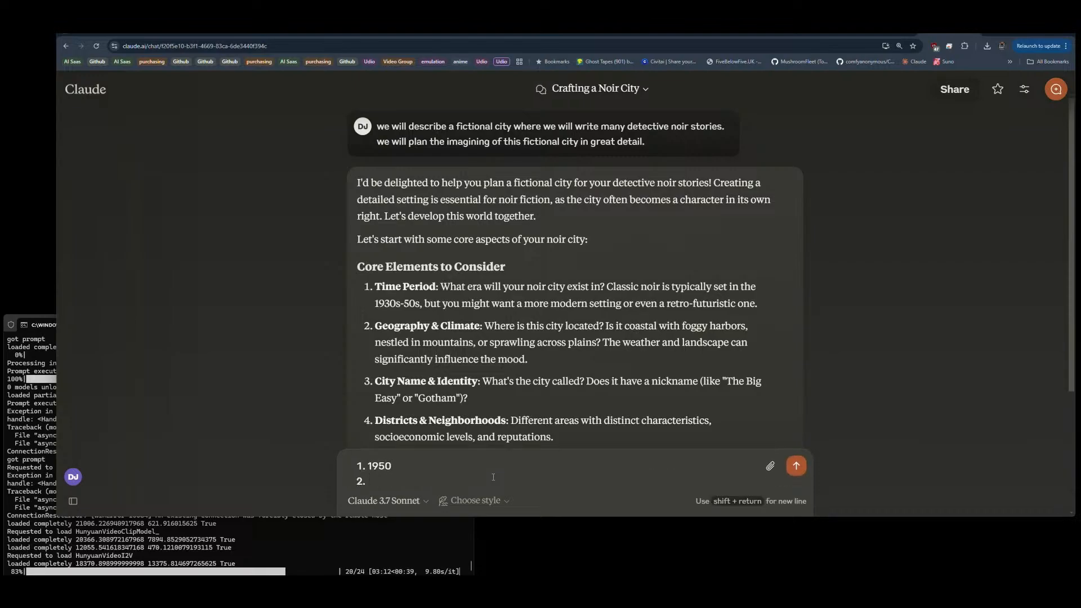
key(Left)
text(alternate history)
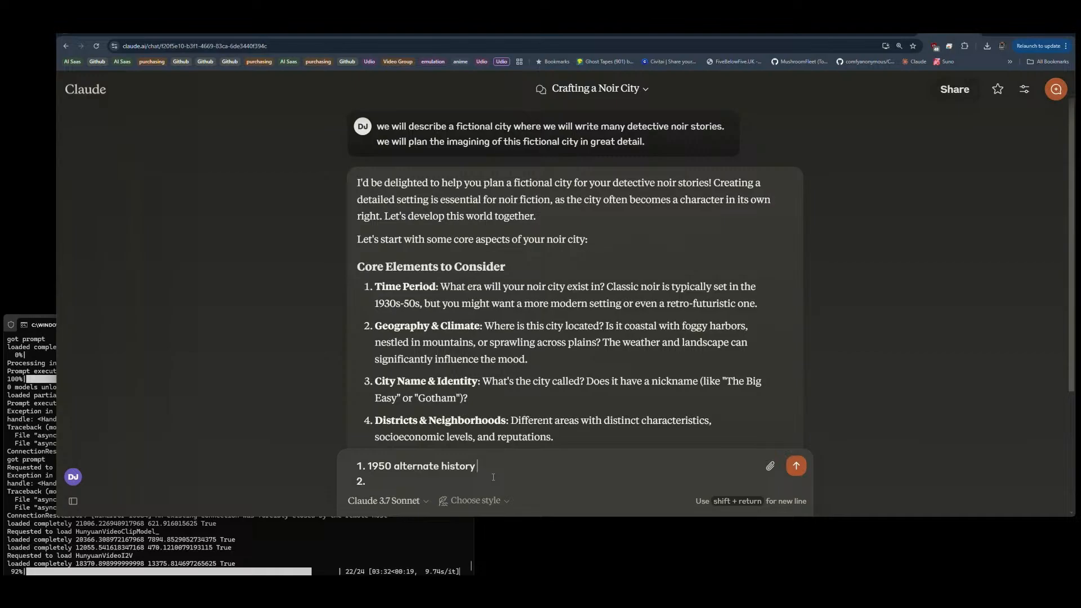
text(moon landing happened in 19)
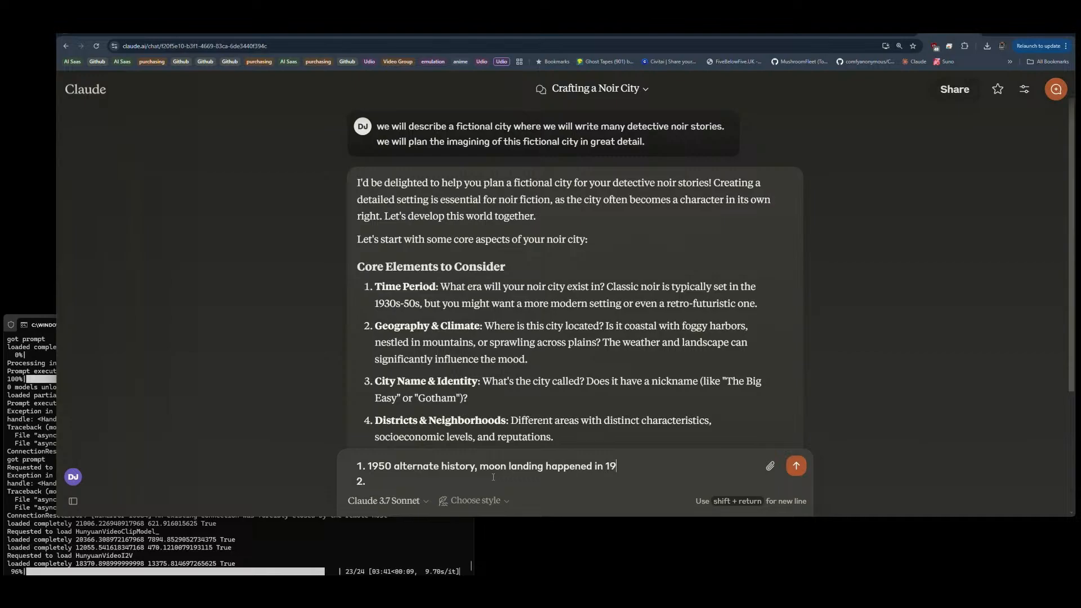
text(48)
Step: Answer point 2 of the reply with "America, Boston" and point 3 with "no nickname"
text(Am)
text(erican)
key(BackSpace)
key(BackSpace)
text(Boston)
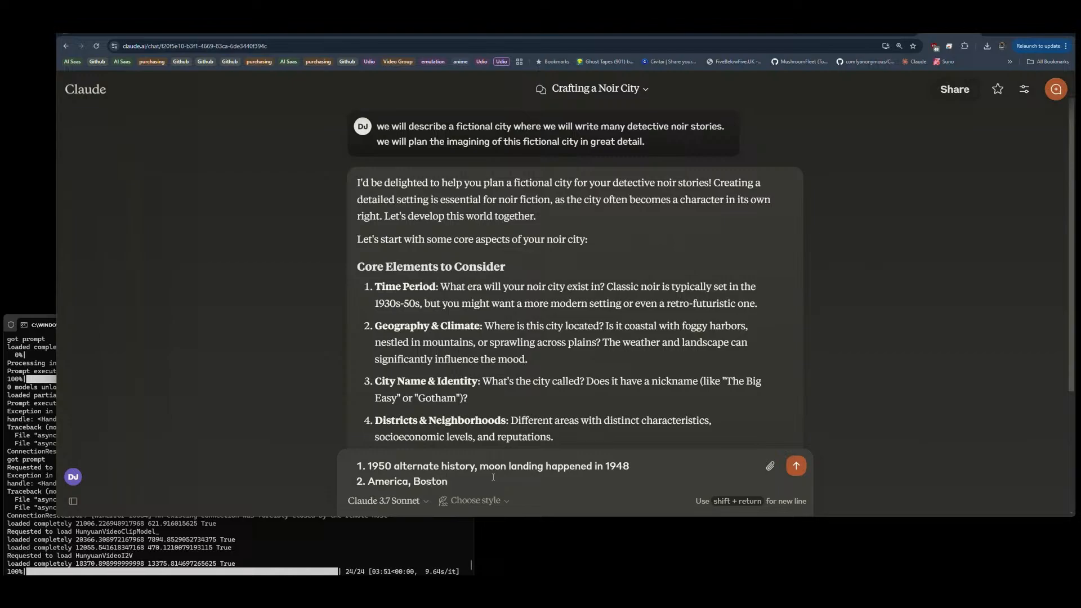
key(shift+Return)
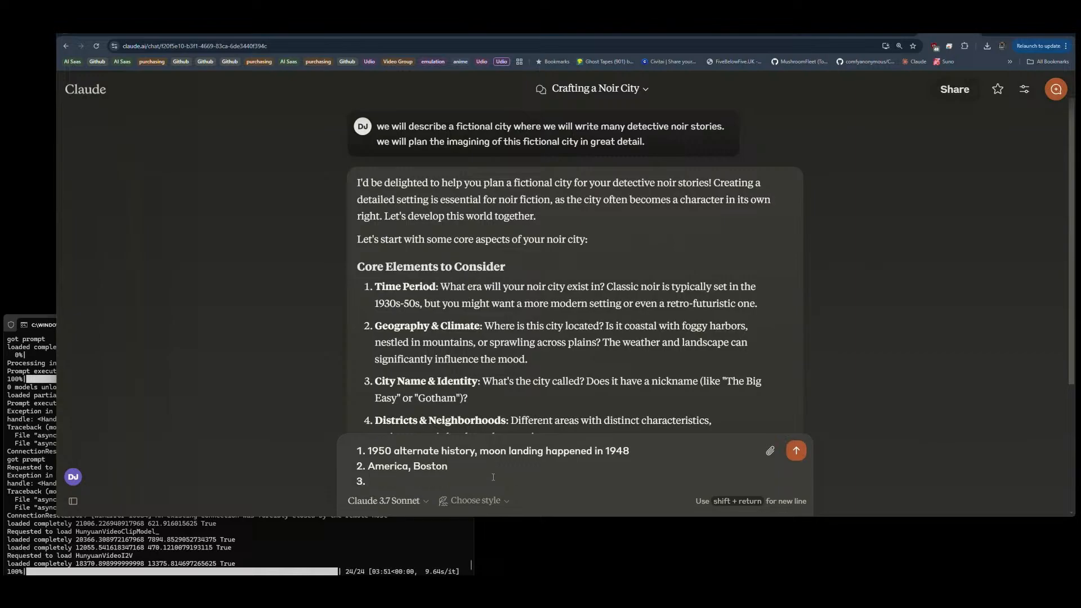
scroll(607, 312, down, 2)
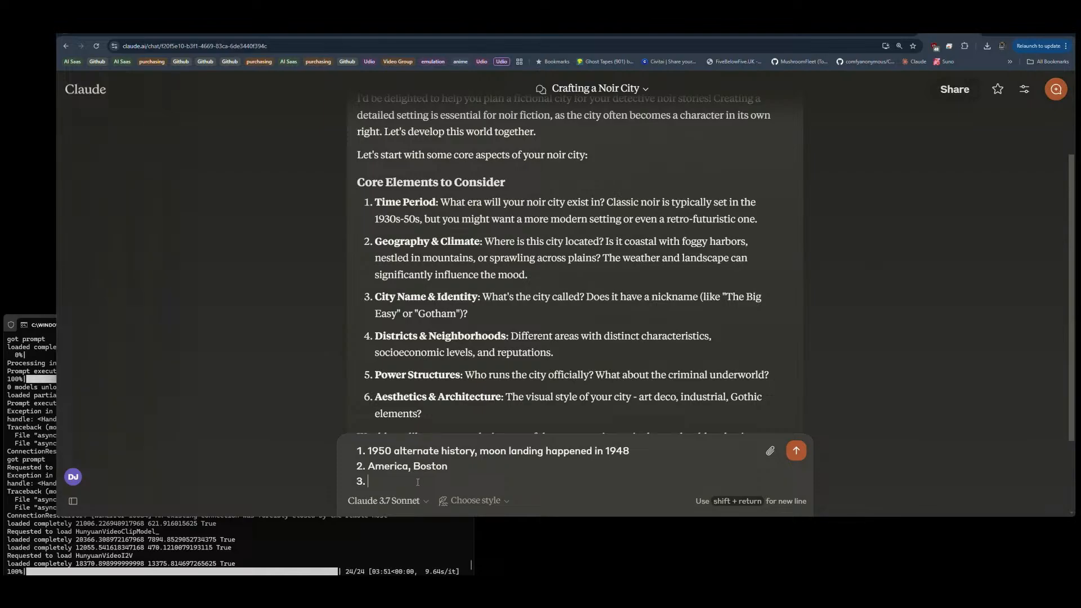
text(no nickname)
key(shift+Return)
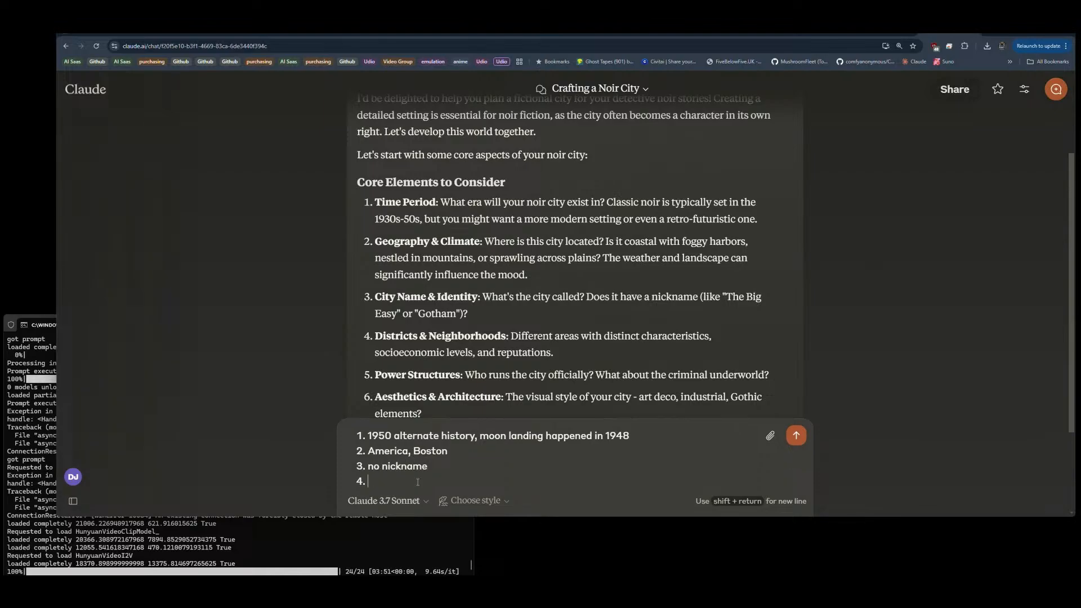
Step: Answer point 4 of the reply with "yes" and start an empty fifth point
text(4)
key(BackSpace)
key(BackSpace)
text(yes)
key(BackSpace)
key(BackSpace)
text(es)
key(shift+Return)
text(5. 5.)
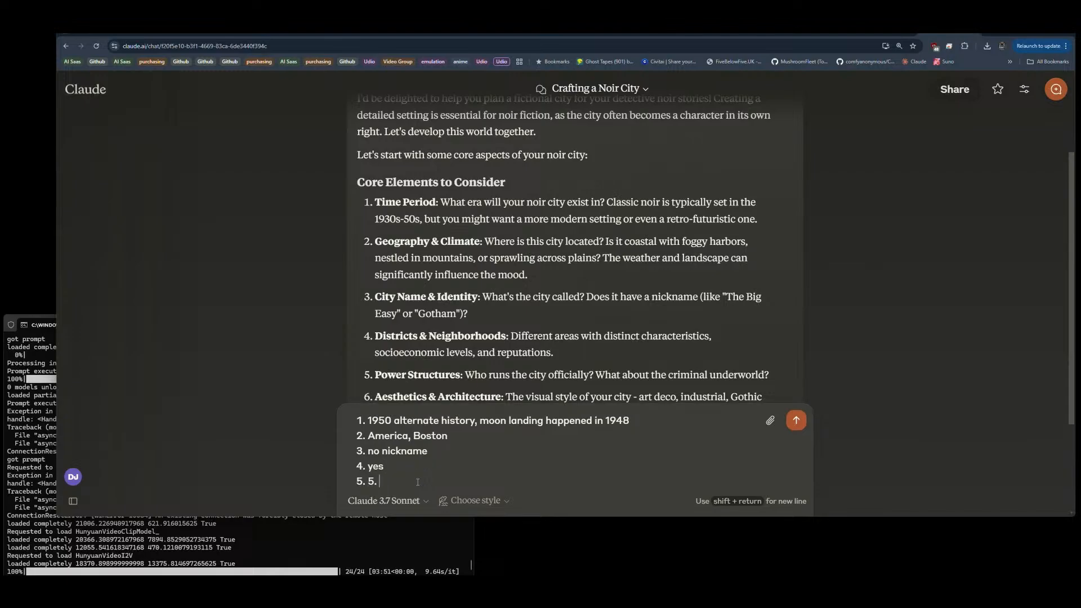
key(BackSpace)
key(BackSpace)
Step: Answer the Power Structures question in point 5 with "The government and the government" and start point 6
scroll(567, 311, down, 2)
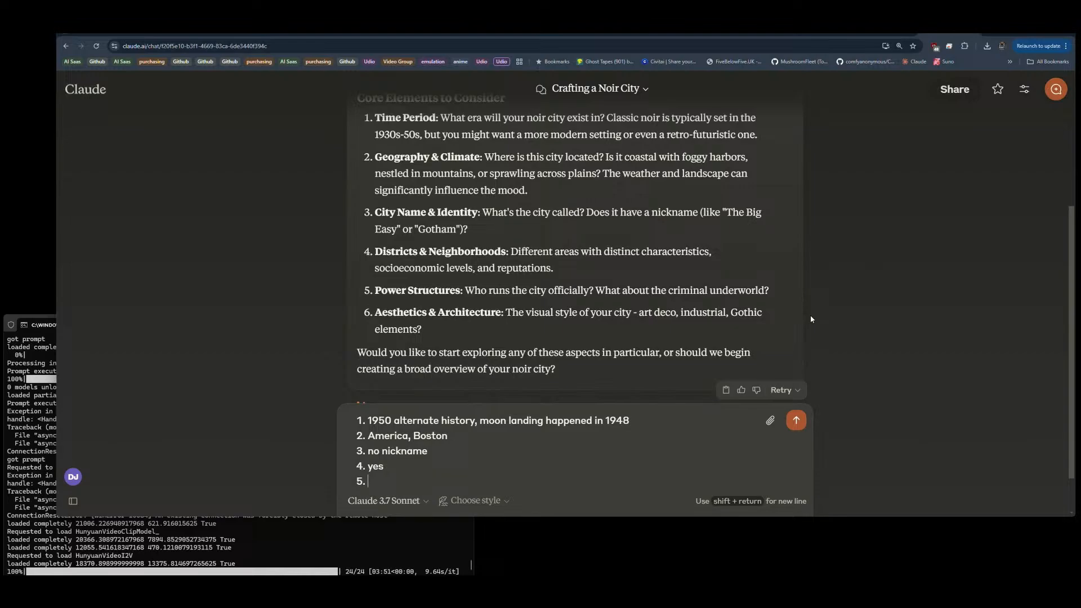
text(The governmane)
key(BackSpace)
key(BackSpace)
key(BackSpace)
text(ent and the gov)
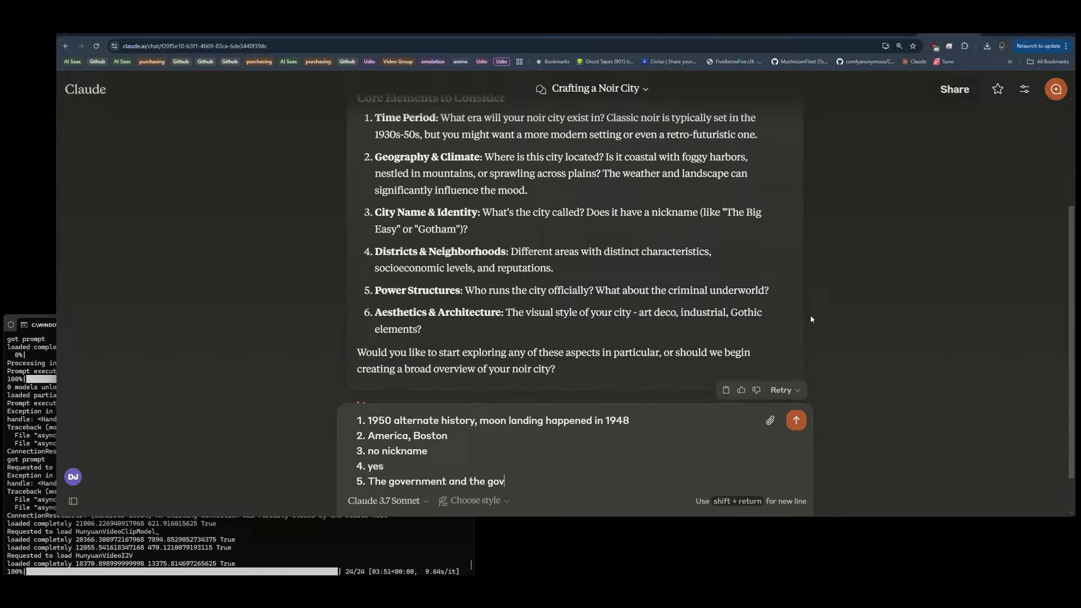
text(ernment)
key(shift+Return)
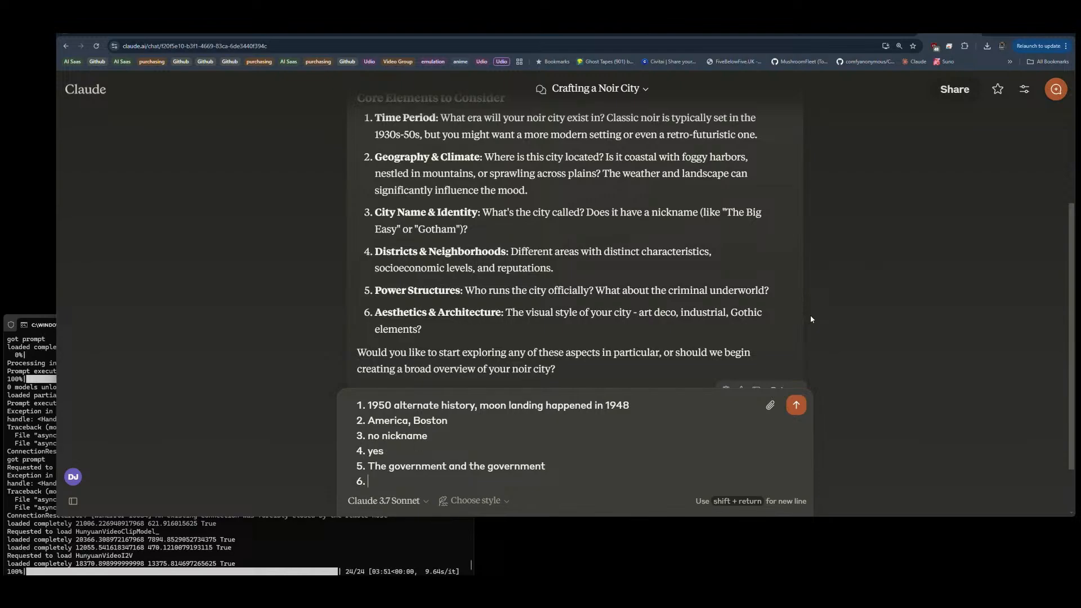
Step: Answer point 6 with "semi flooded gothic" and send the numbered reply
text(semi flooded gothic)
click(800, 406)
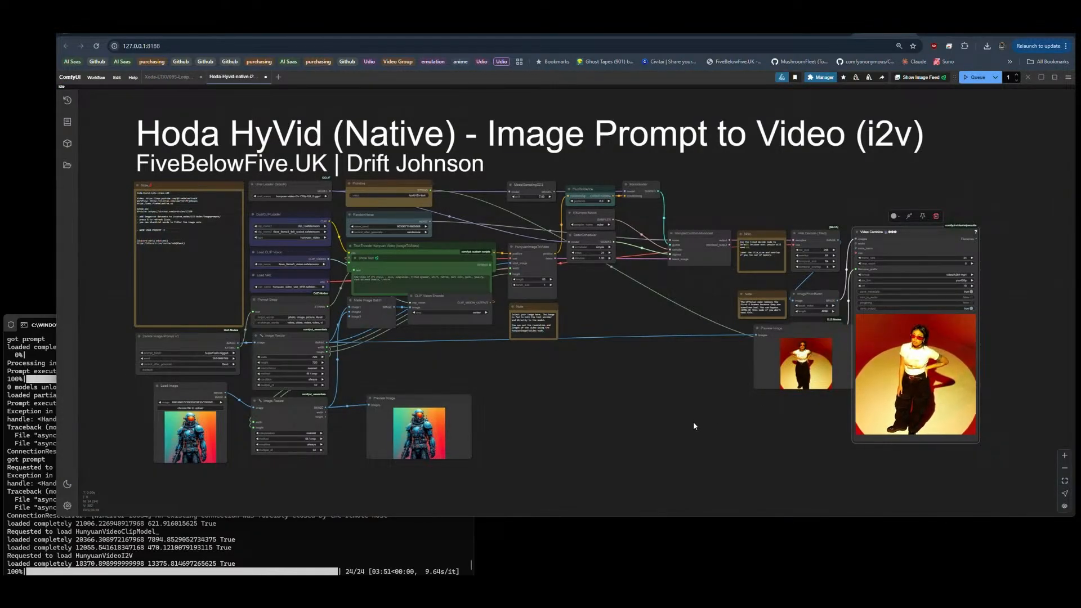
Step: Switch to the Hoda HyVid workflow in ComfyUI and delete Make Image Batch, Load Image and the second Image Resize and Preview Image nodes used for batching
scroll(993, 400, up, 9)
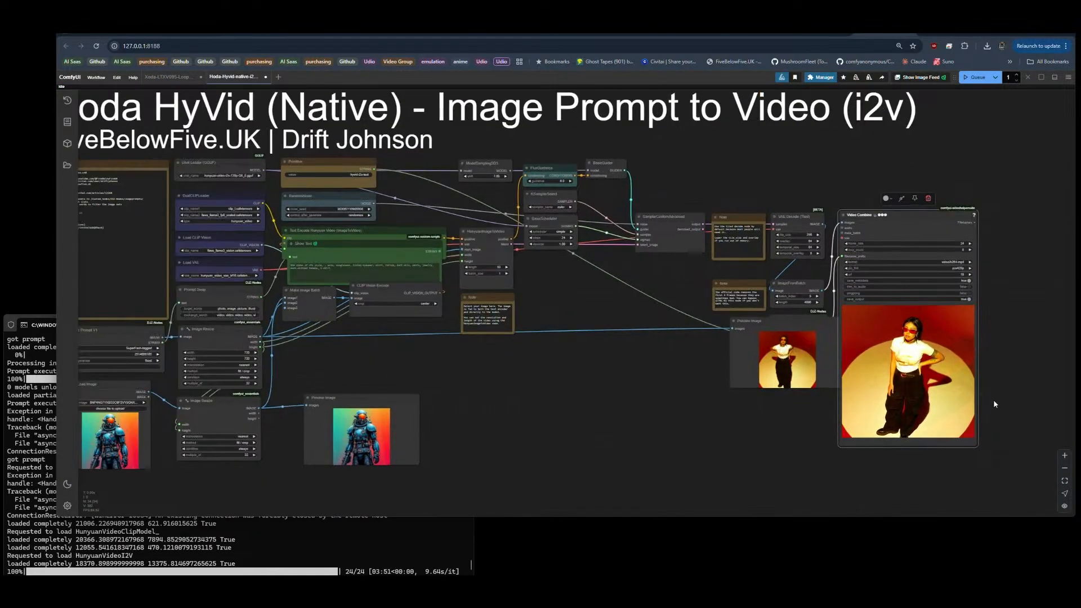
scroll(994, 402, up, 4)
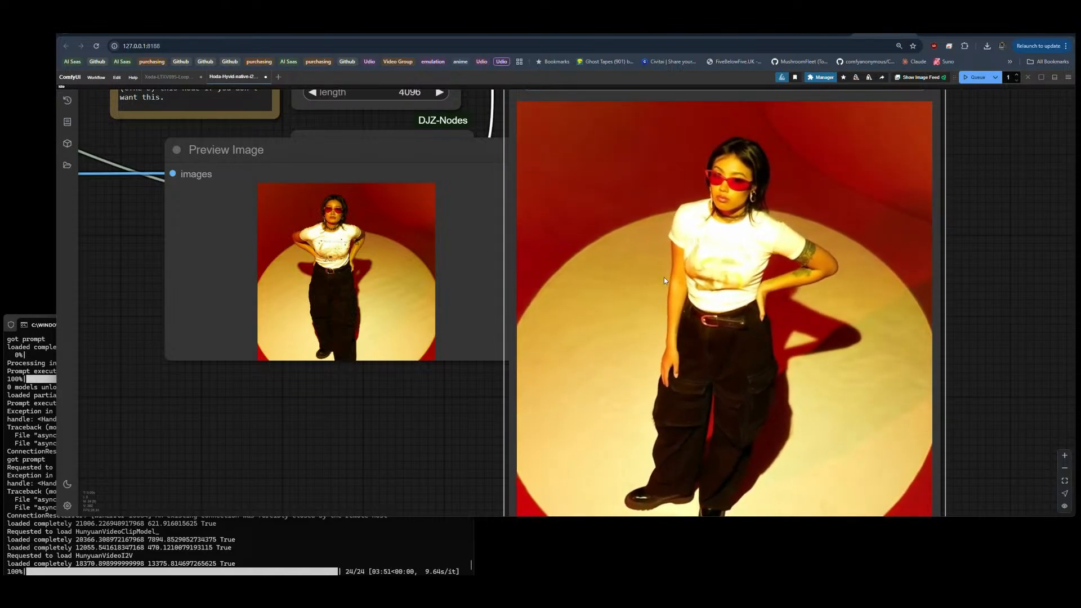
scroll(1013, 295, down, 10)
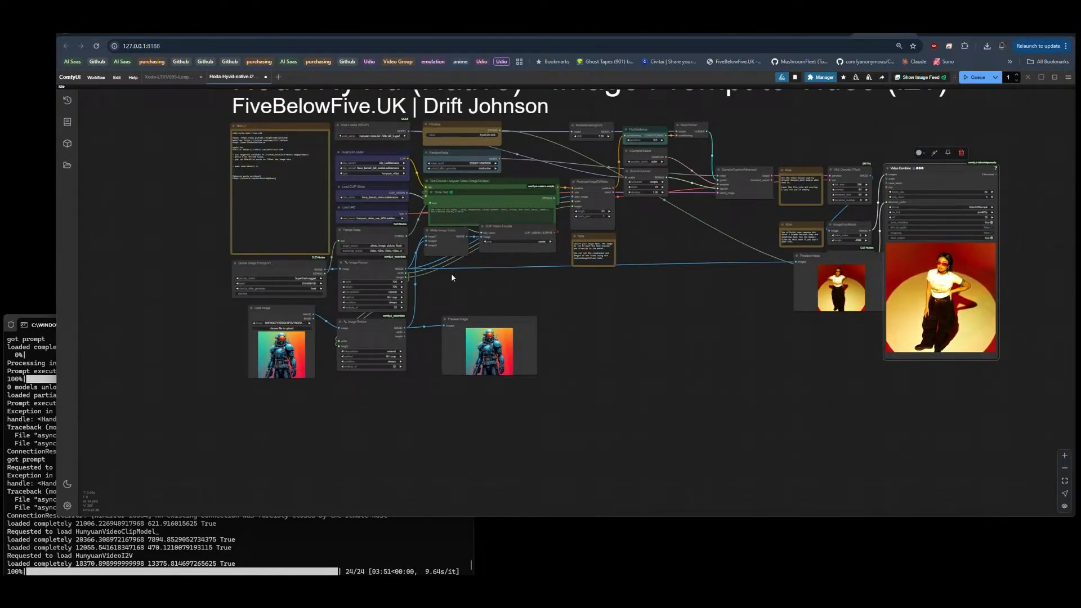
scroll(451, 273, up, 5)
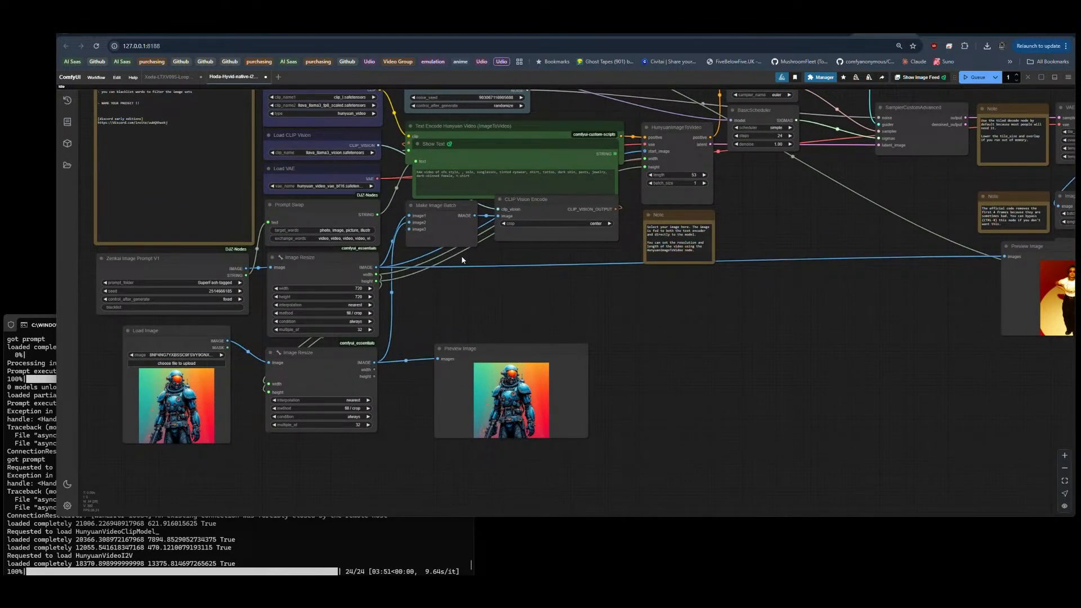
click(443, 226)
key(Delete)
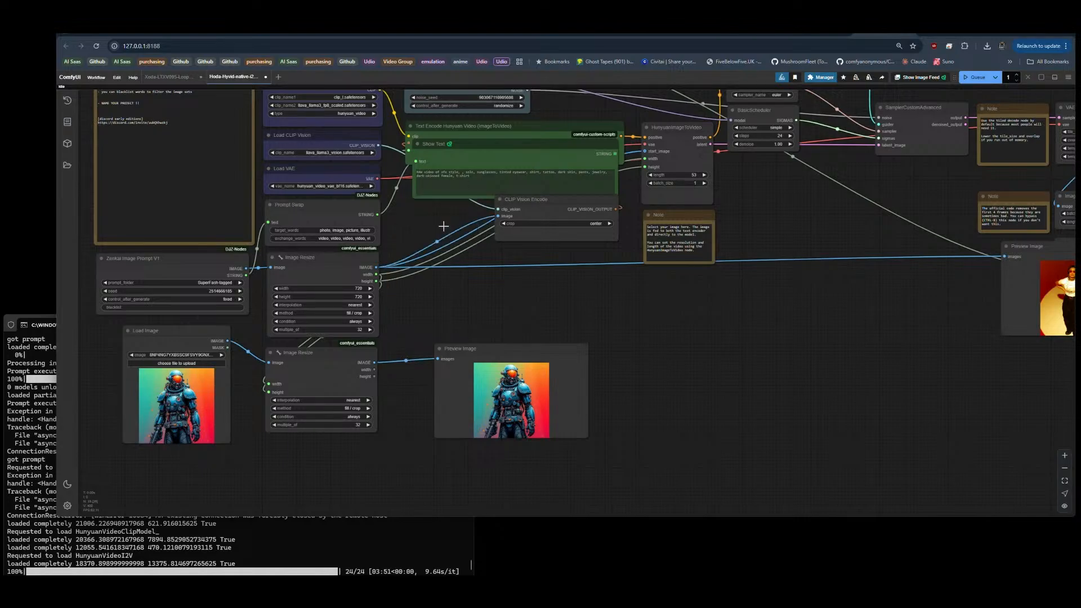
click(450, 383)
key(Delete)
click(324, 379)
key(Delete)
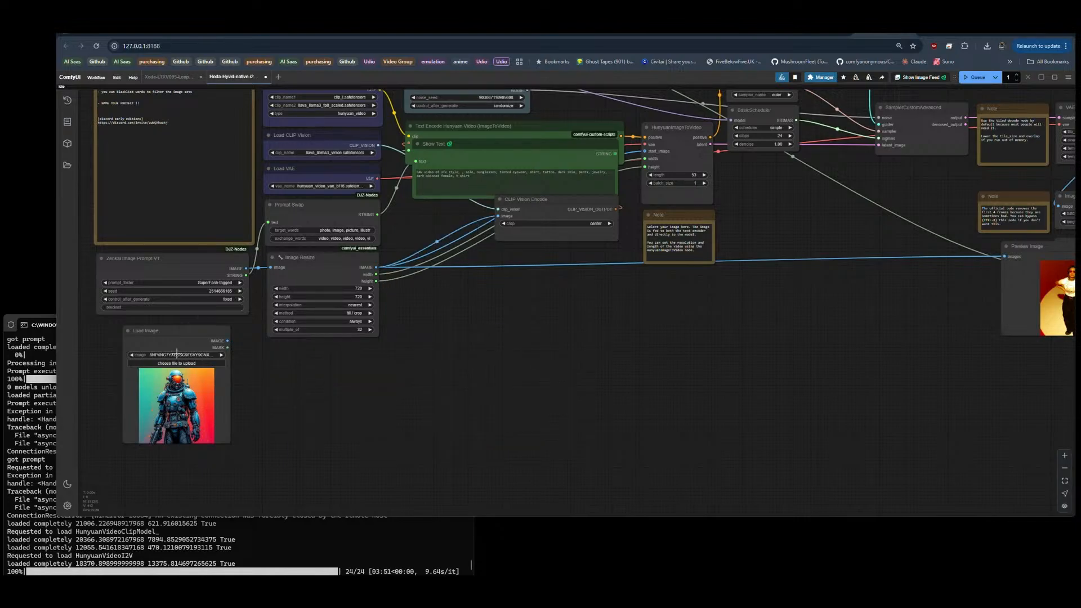
click(174, 355)
key(Delete)
Step: Compare the Video Combine result with the remaining Preview Image and check the whole reduced node graph
scroll(133, 353, down, 7)
scroll(744, 318, up, 8)
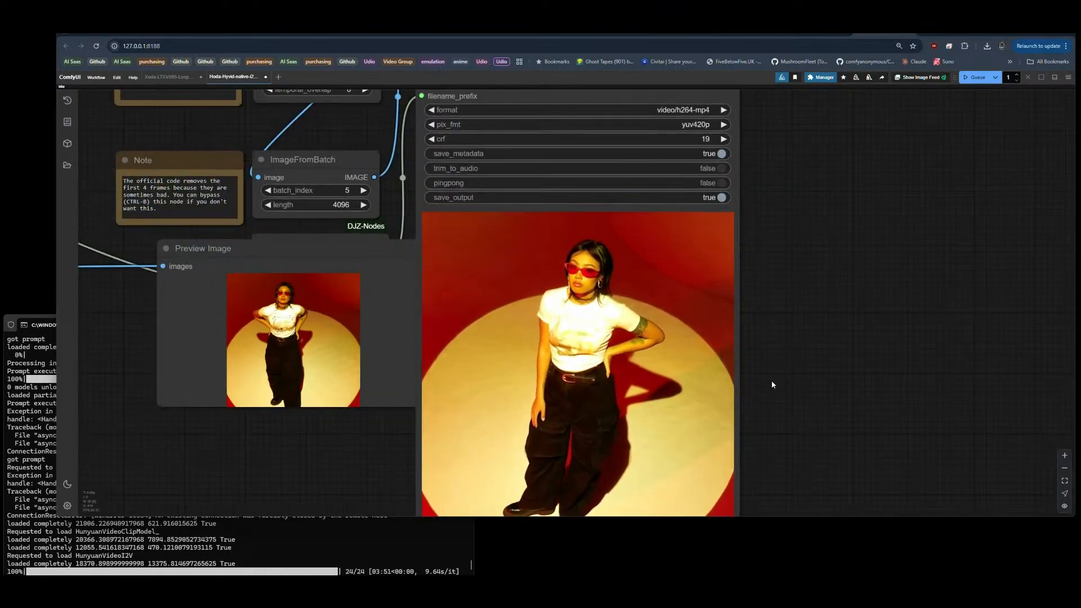
drag(771, 380, 778, 352)
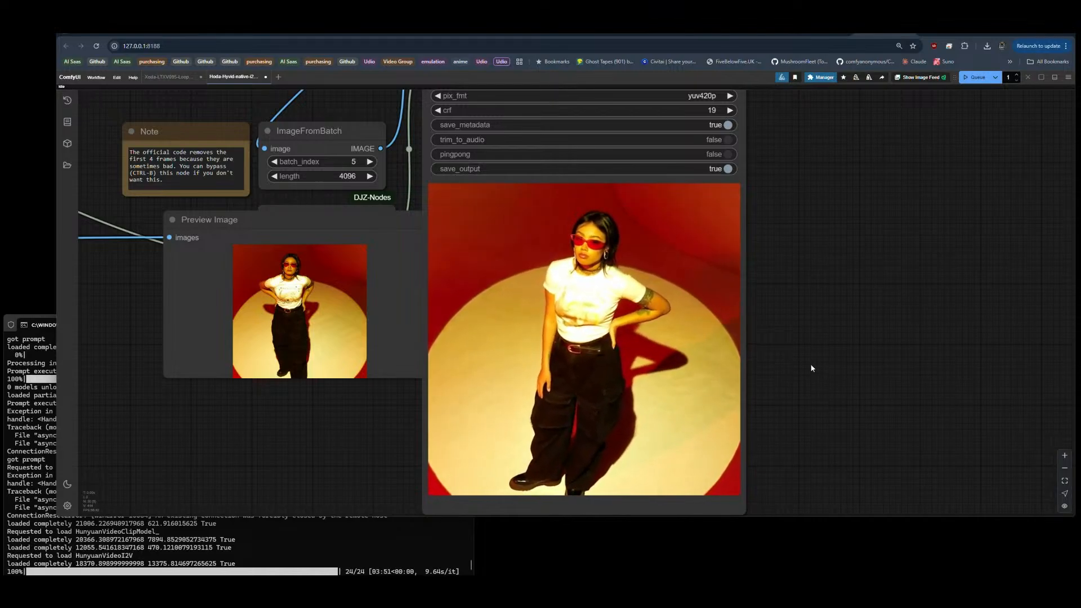
scroll(809, 372, down, 12)
scroll(799, 369, up, 1)
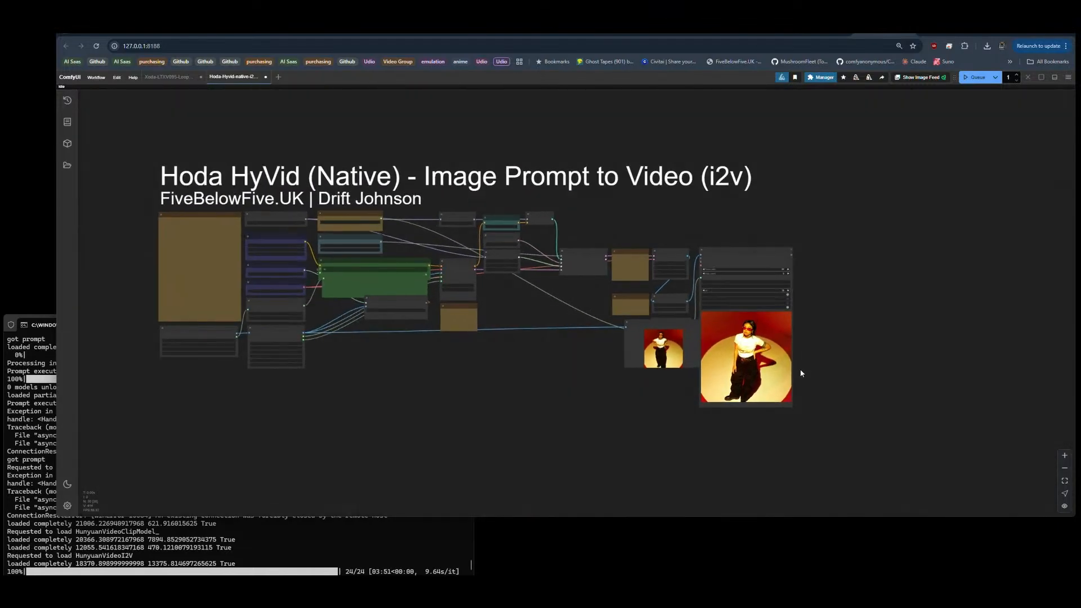
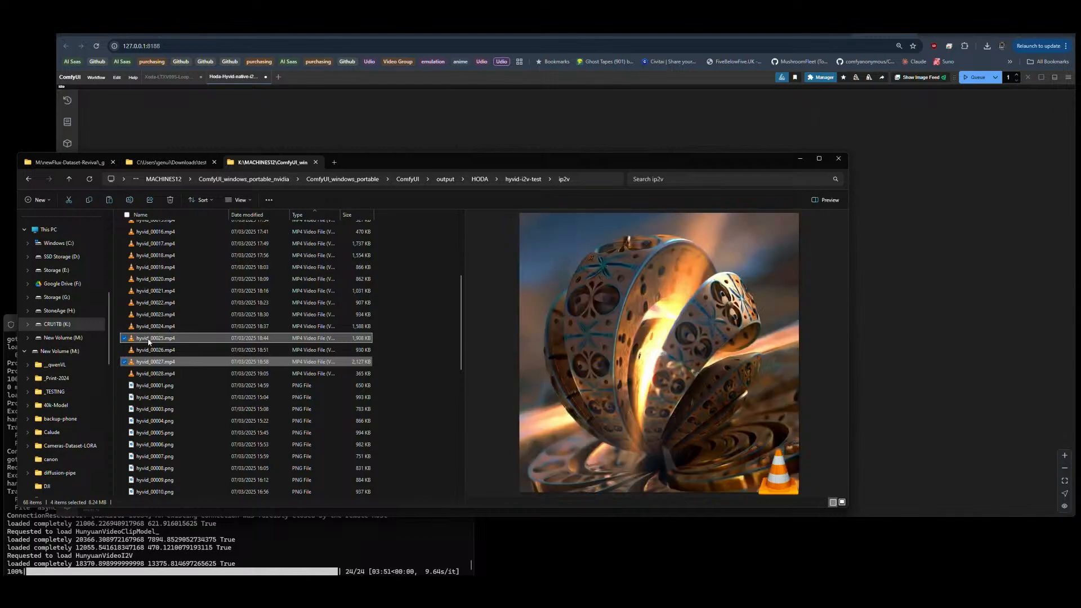
Step: Place the four selected hyvid videos from the ip2v folder into a new "fractals" folder inside the ComfyUI output folder
ctrl+click(149, 328)
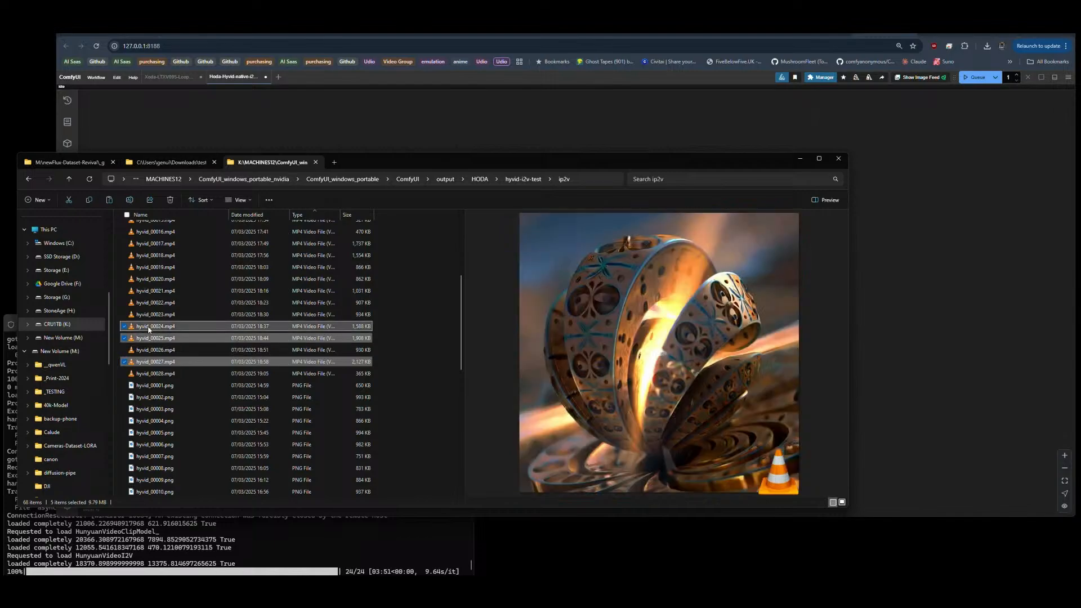
ctrl+click(149, 328)
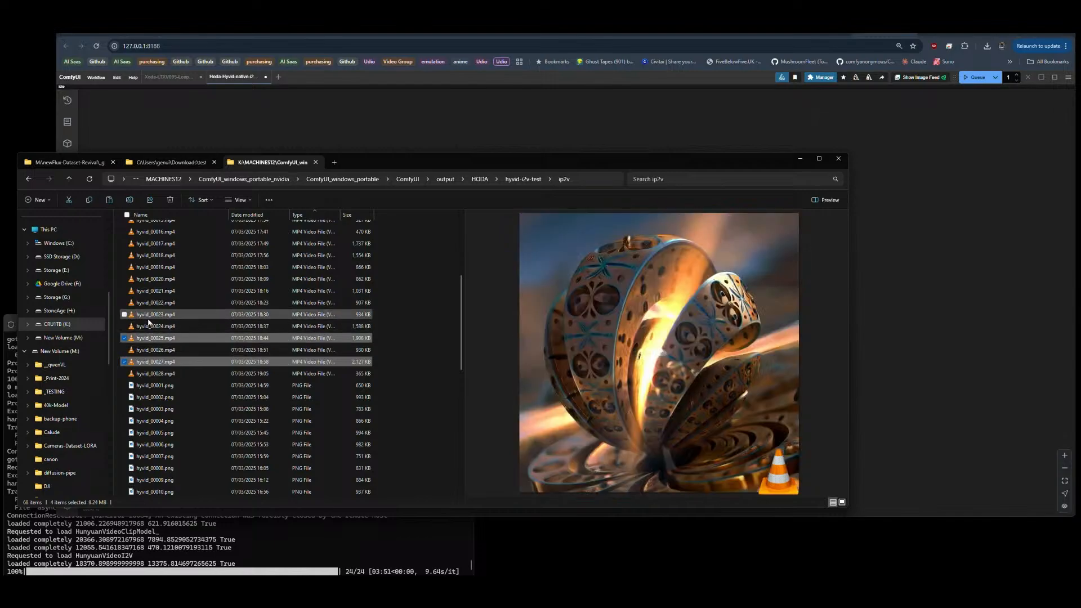
ctrl+click(149, 318)
ctrl+click(149, 318)
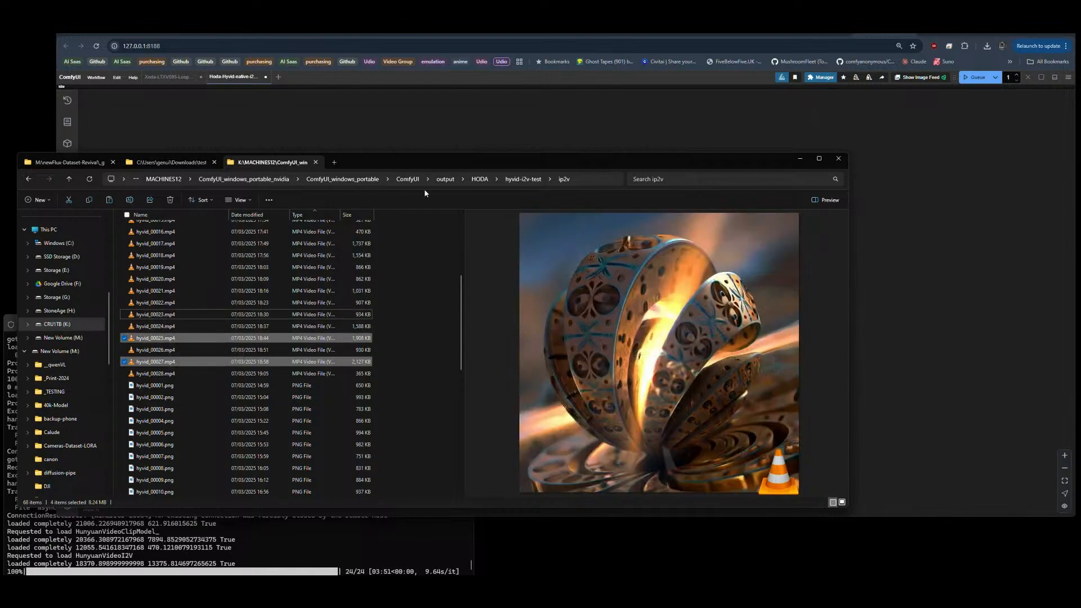
click(445, 179)
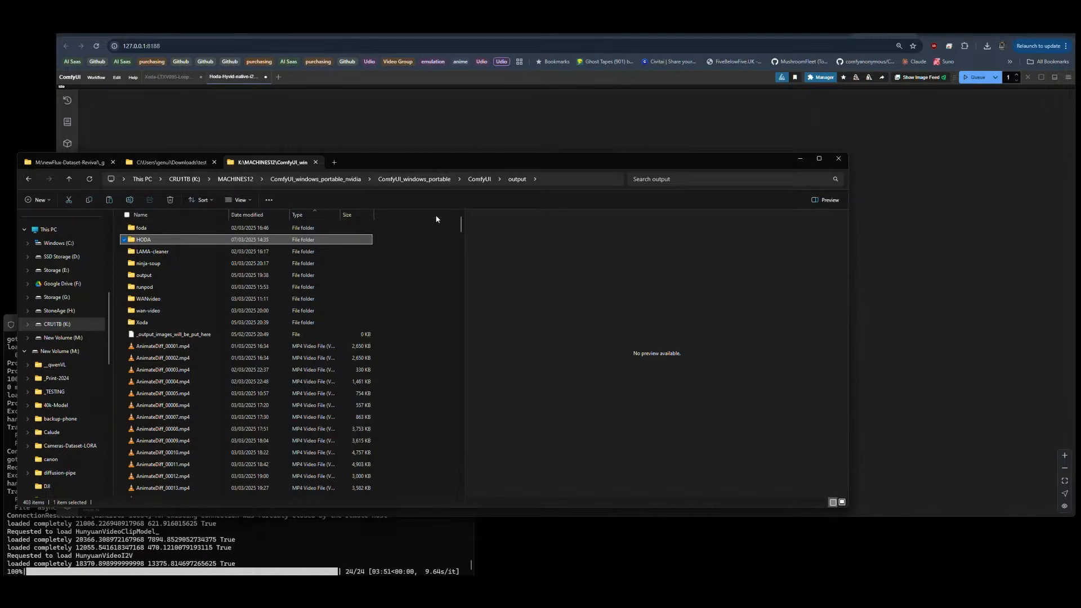
key(ctrl+shift+n)
text(fractal)
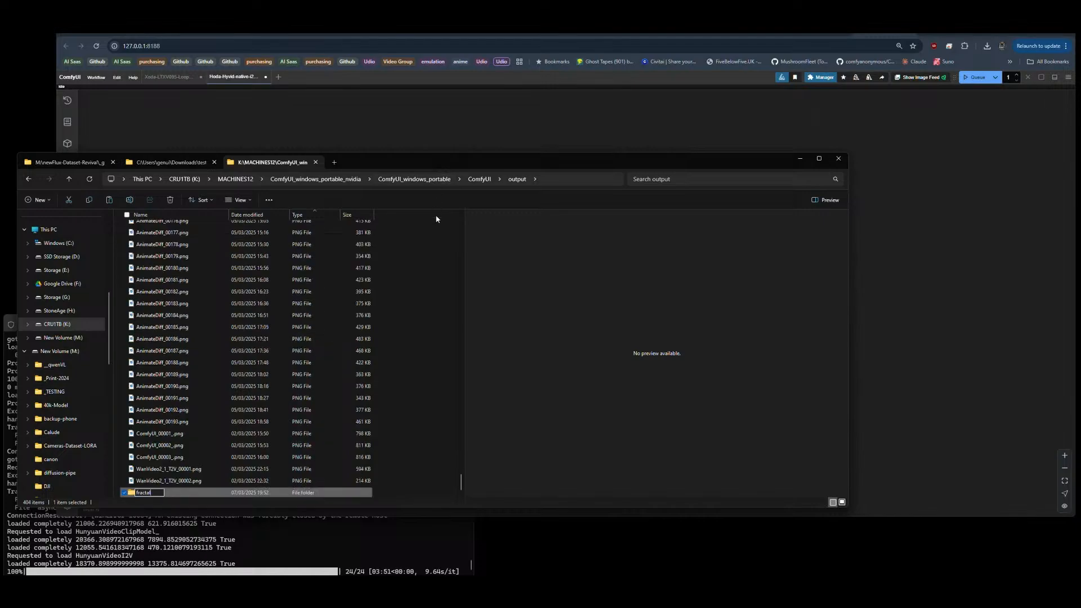
key(Return)
key(Return)
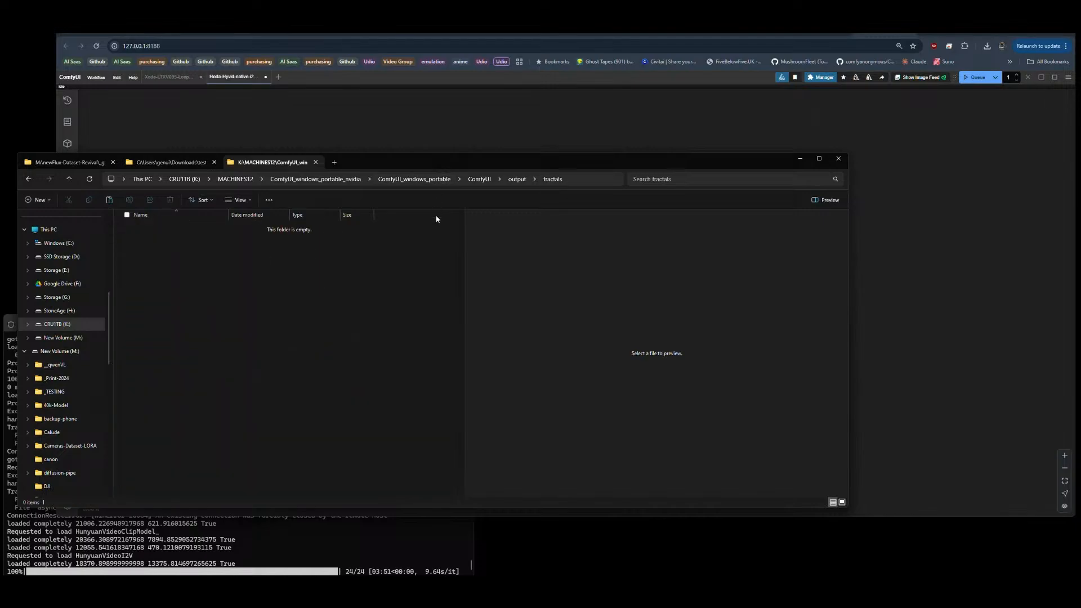
key(ctrl+v)
click(222, 316)
Step: Return to the Hoda HyVid workflow in ComfyUI and set the Zenkai Image Prompt node's prompt_folder to genesis2
click(616, 89)
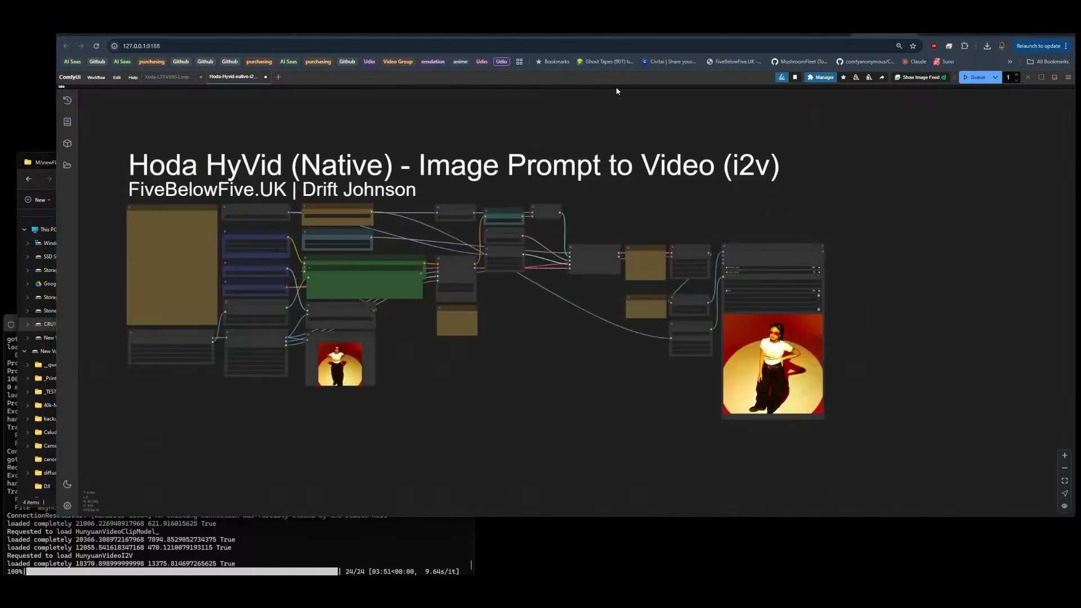
scroll(143, 385, up, 8)
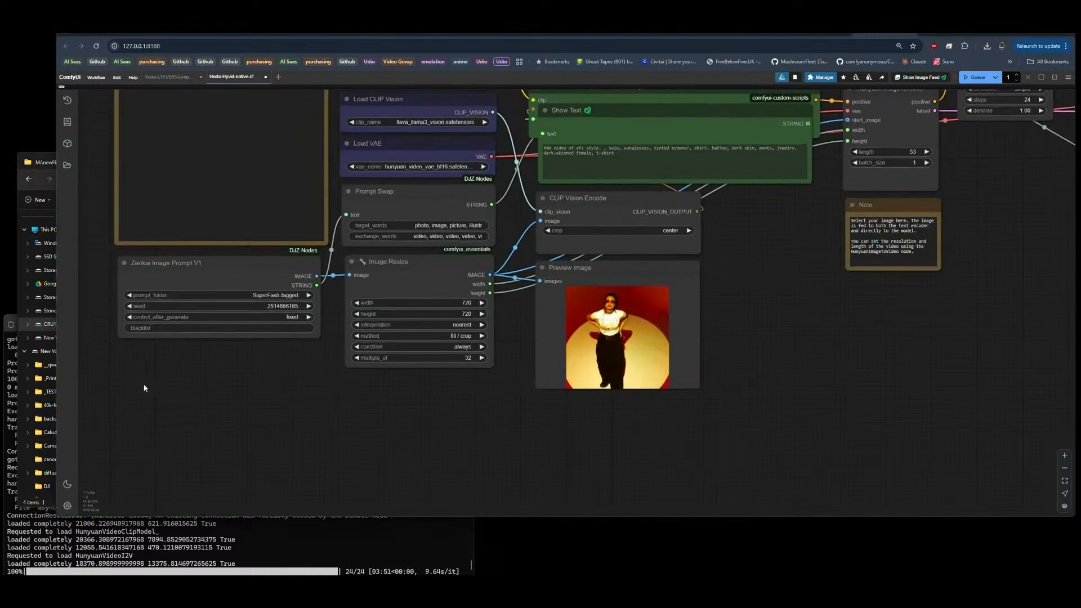
scroll(143, 388, up, 1)
click(249, 286)
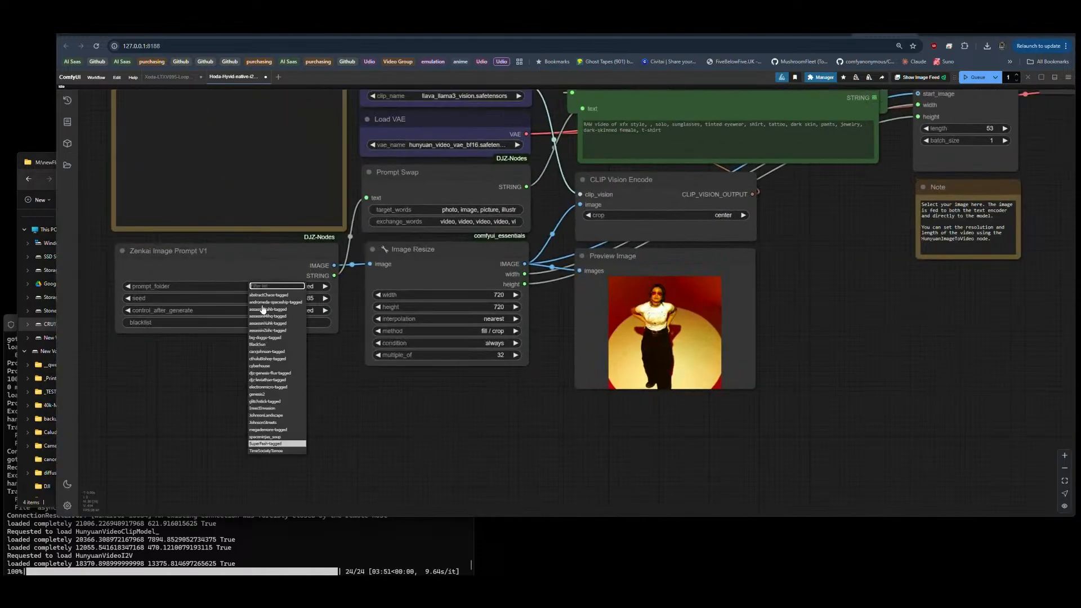
click(261, 395)
scroll(87, 266, down, 6)
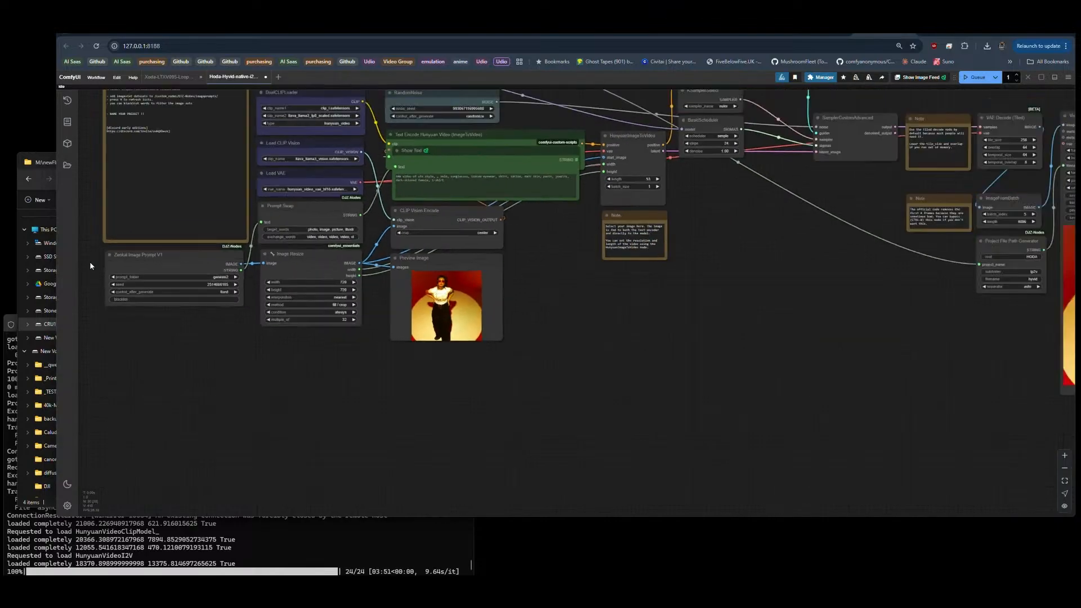
drag(622, 261, 663, 351)
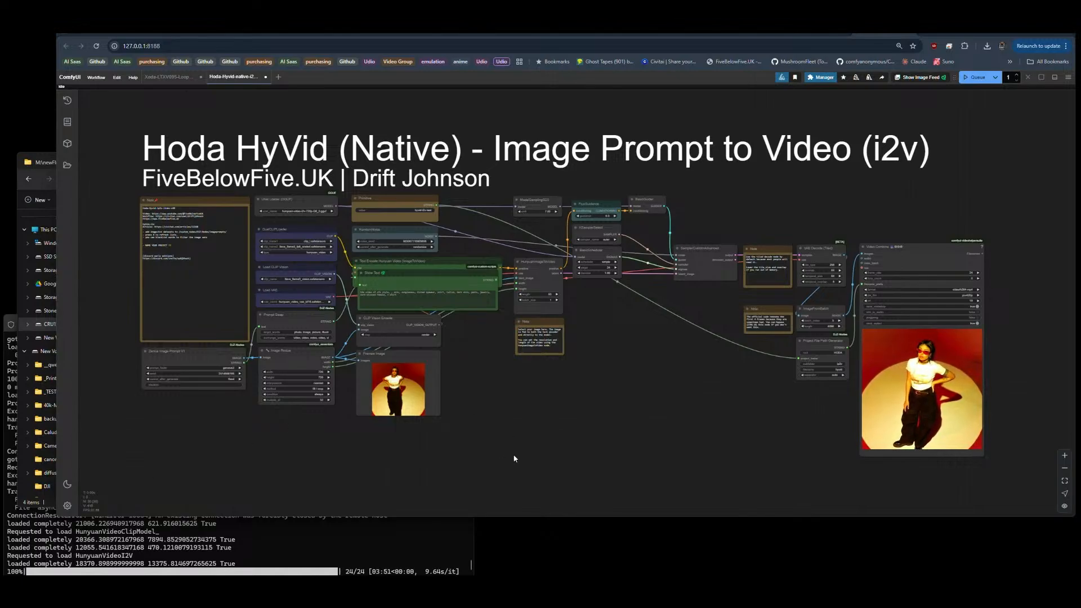
Step: View the Hoda Hunyuan Video Pack on Civitai and open Hoda-Hunyuan-Video's native-i2v-official folder in the DJZ-Workflows repository on GitHub
click(304, 32)
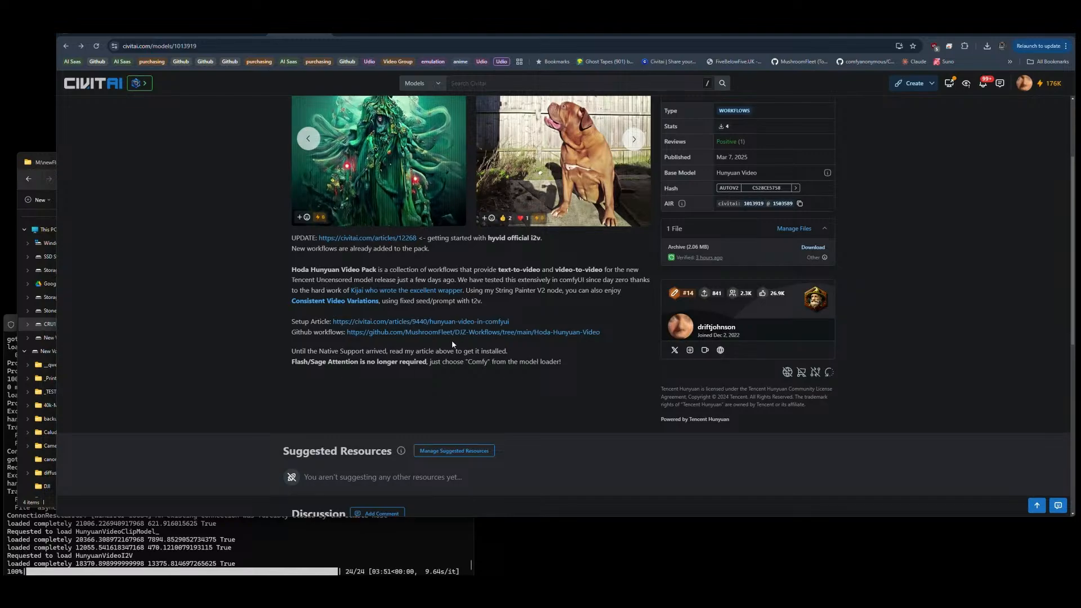
scroll(451, 340, up, 3)
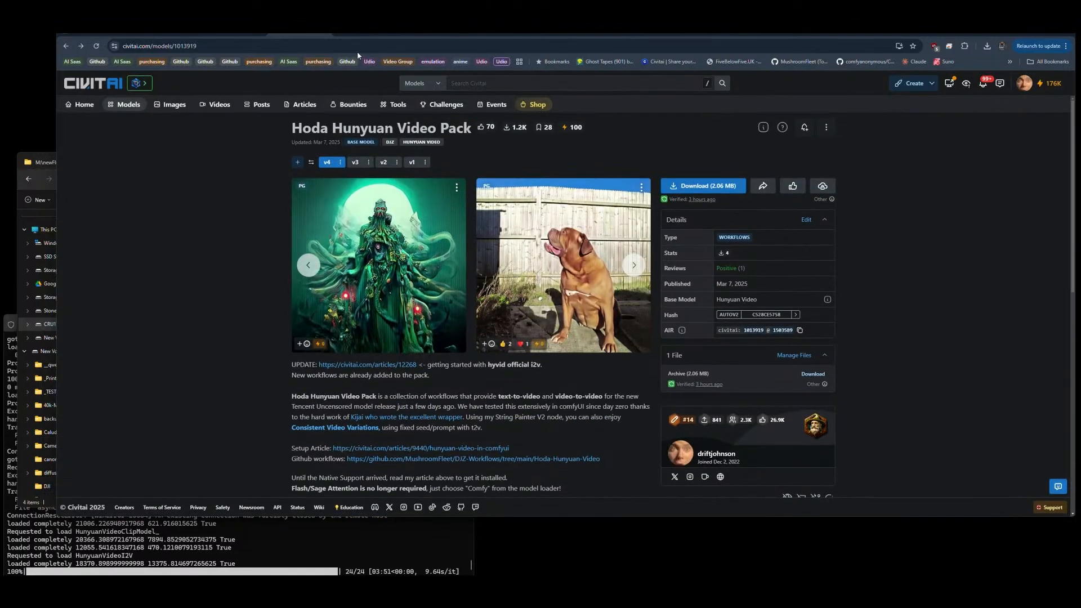
click(383, 34)
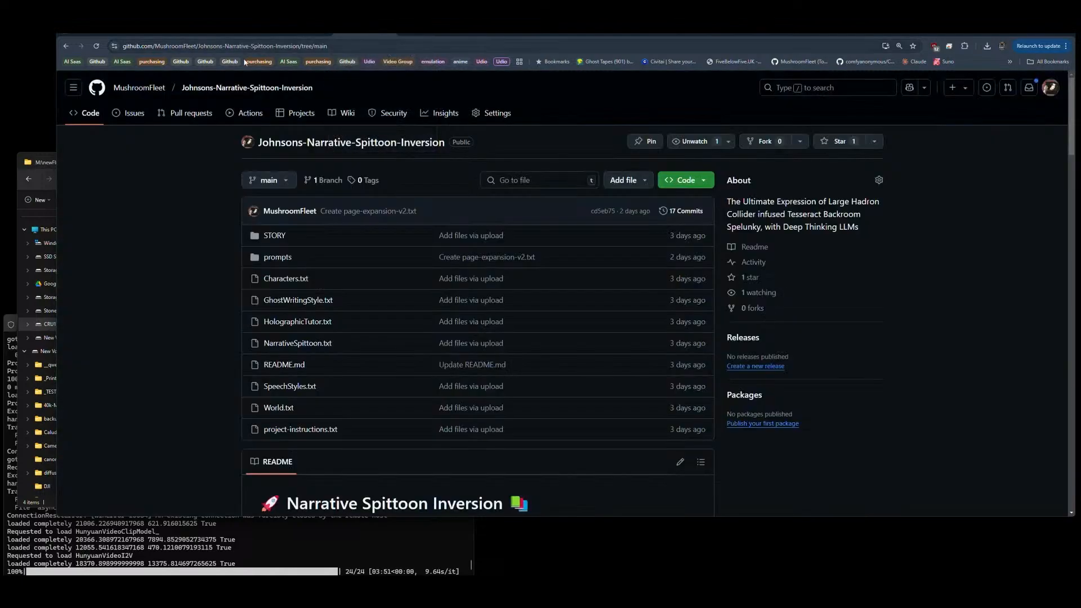
click(138, 87)
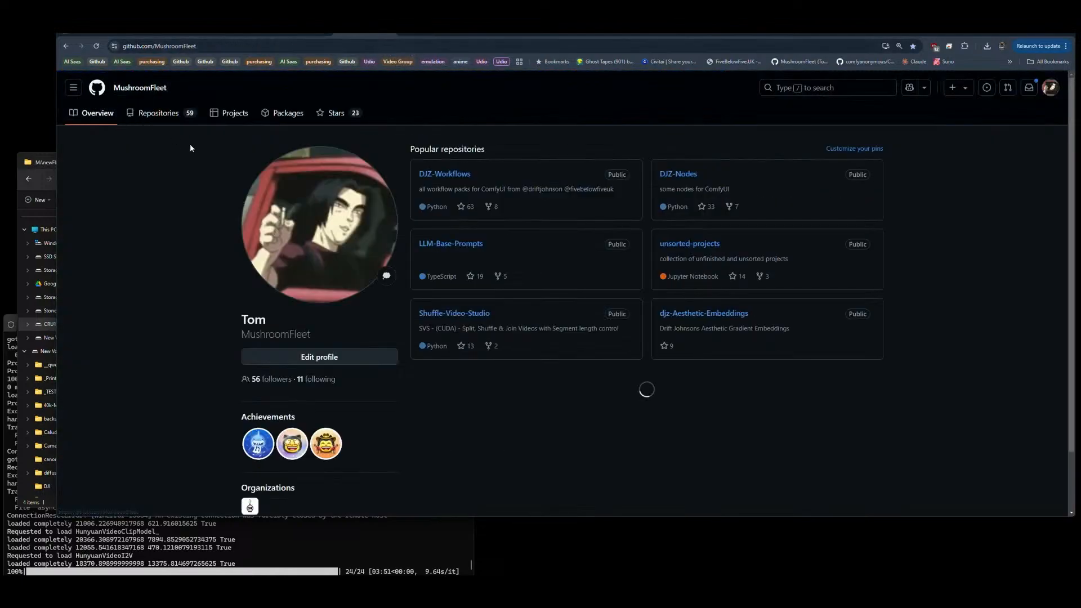
click(450, 180)
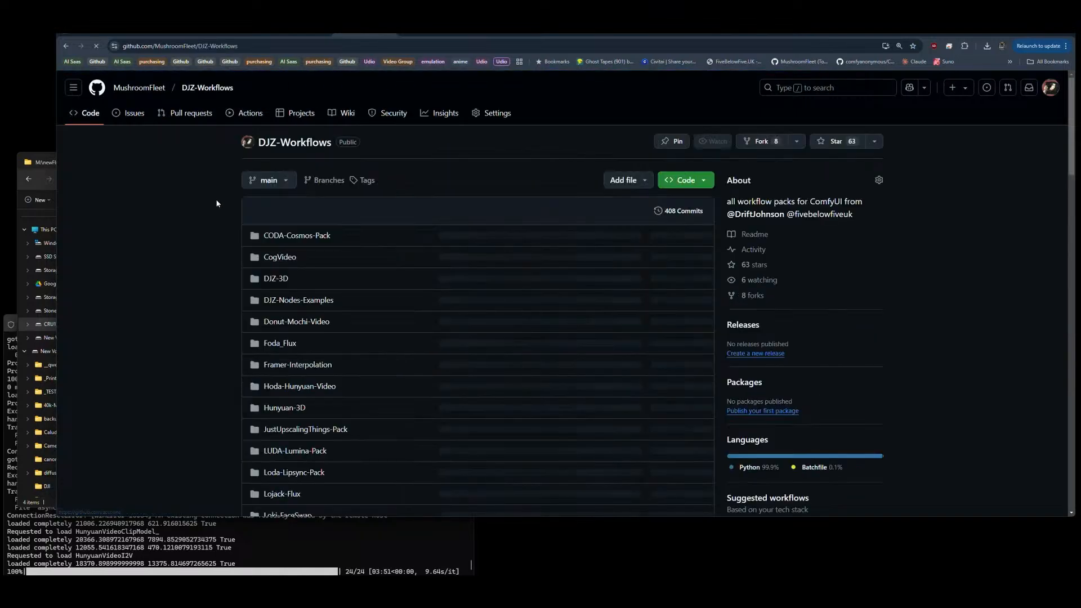
scroll(299, 347, down, 4)
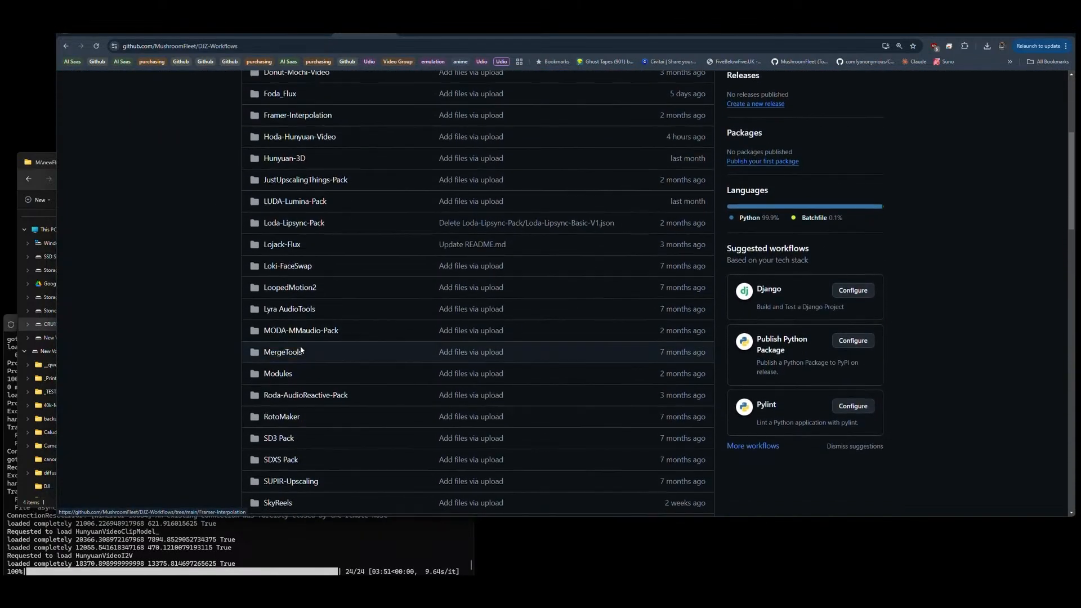
click(301, 134)
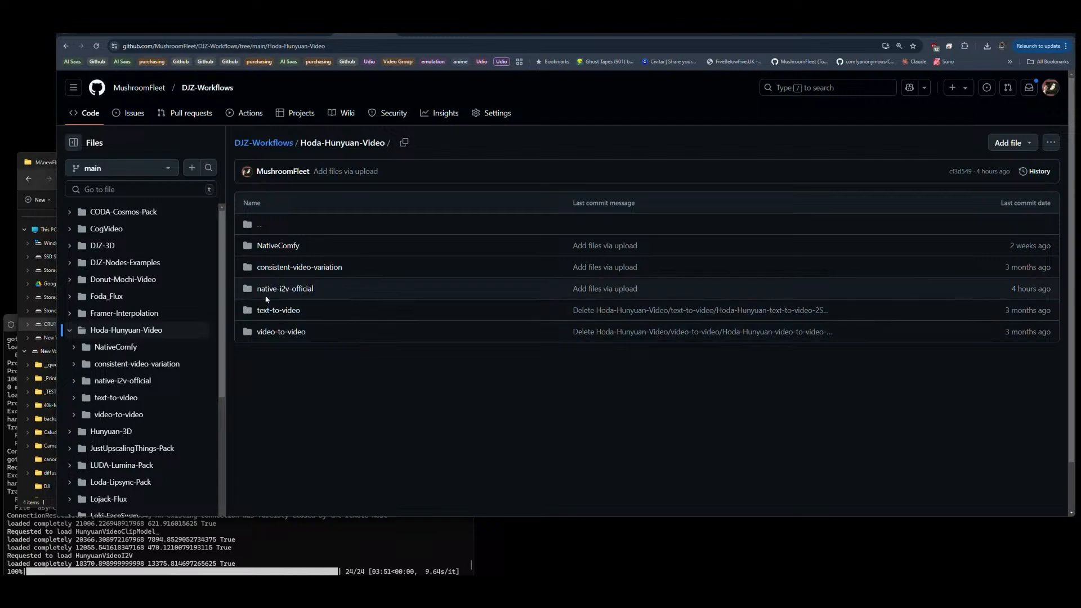
click(293, 290)
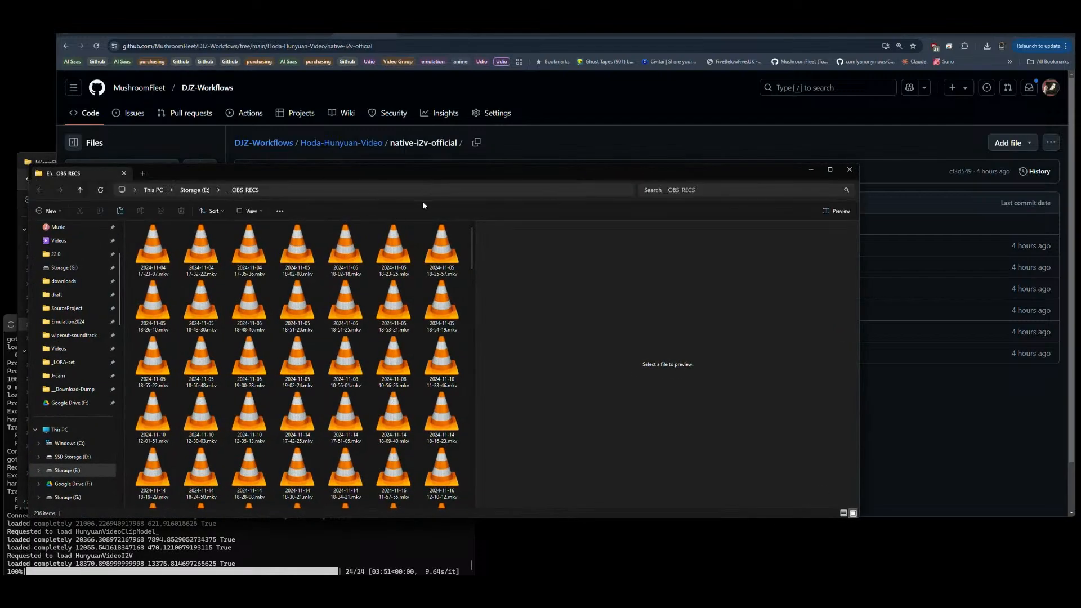
Step: Load the two newest recordings from the __OBS_RECS folder into HandBrake, queue them all and start encoding
click(205, 258)
shift+click(165, 259)
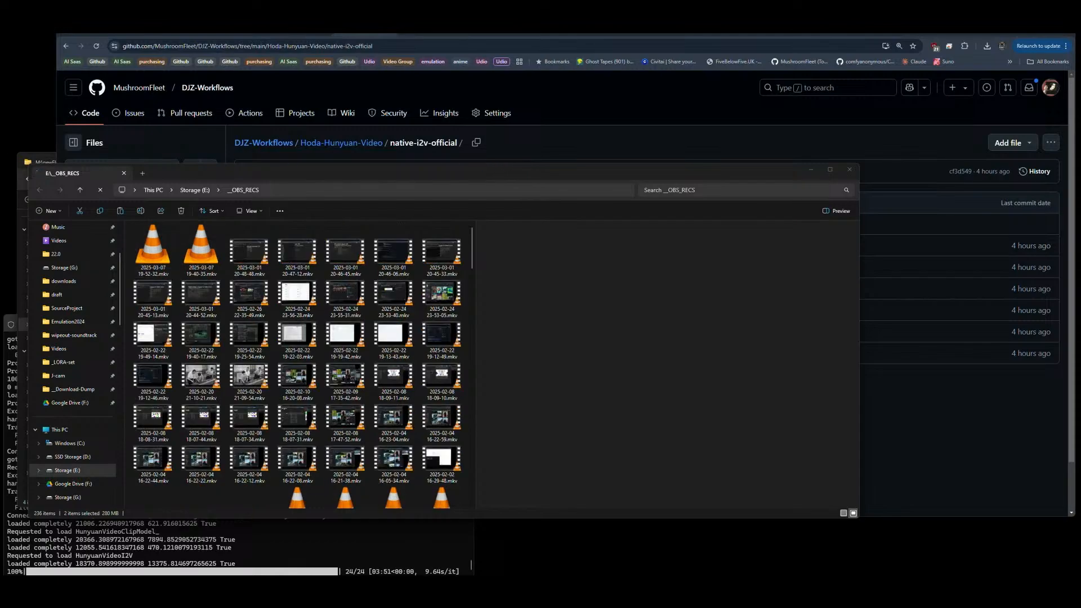
drag(508, 170, 0, 41)
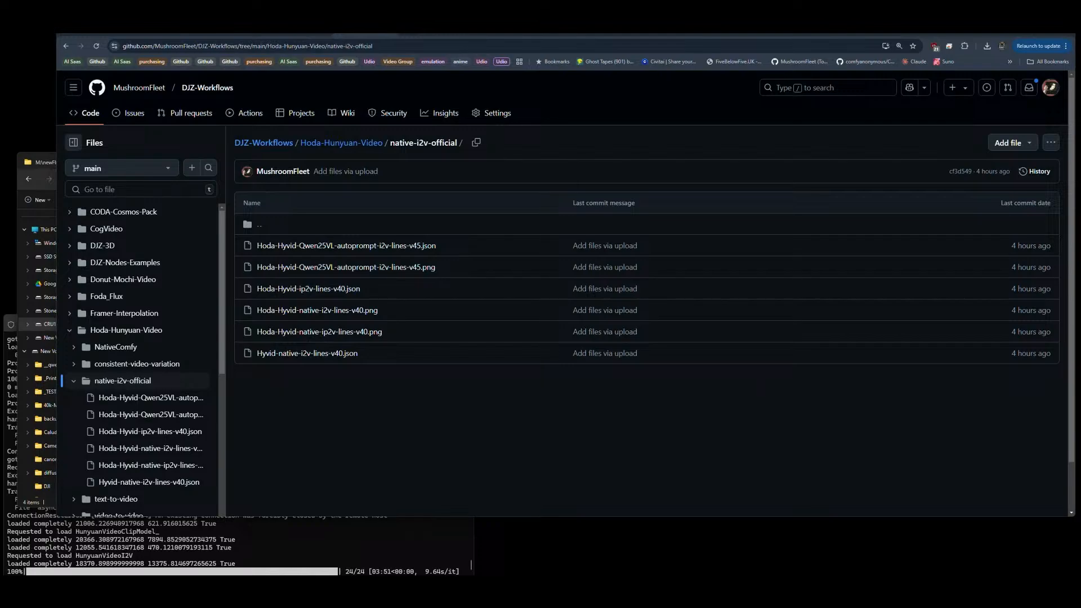
drag(0, 148, 829, 287)
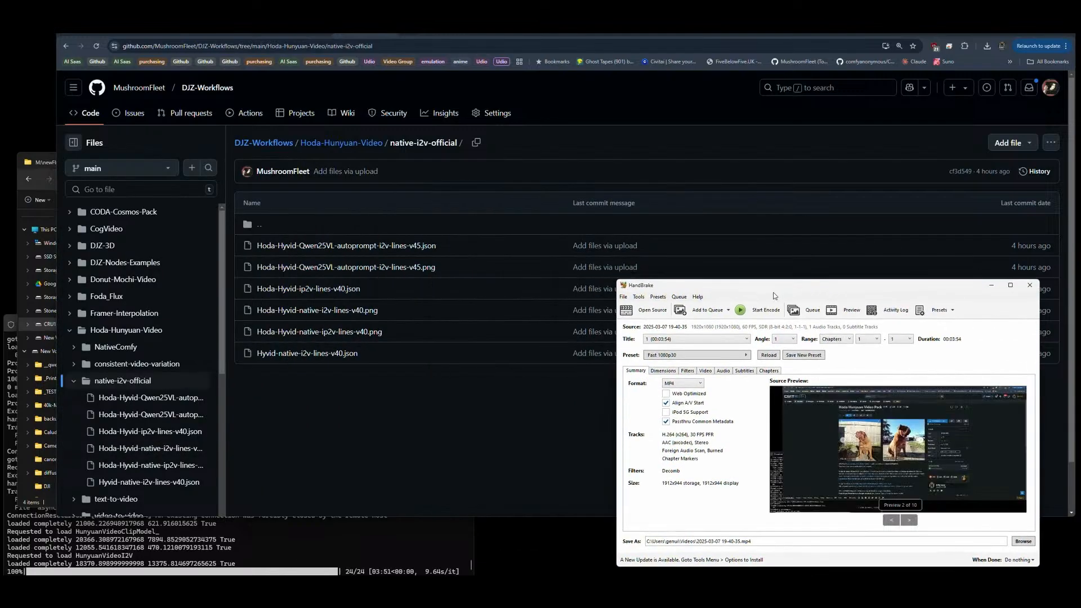
click(728, 309)
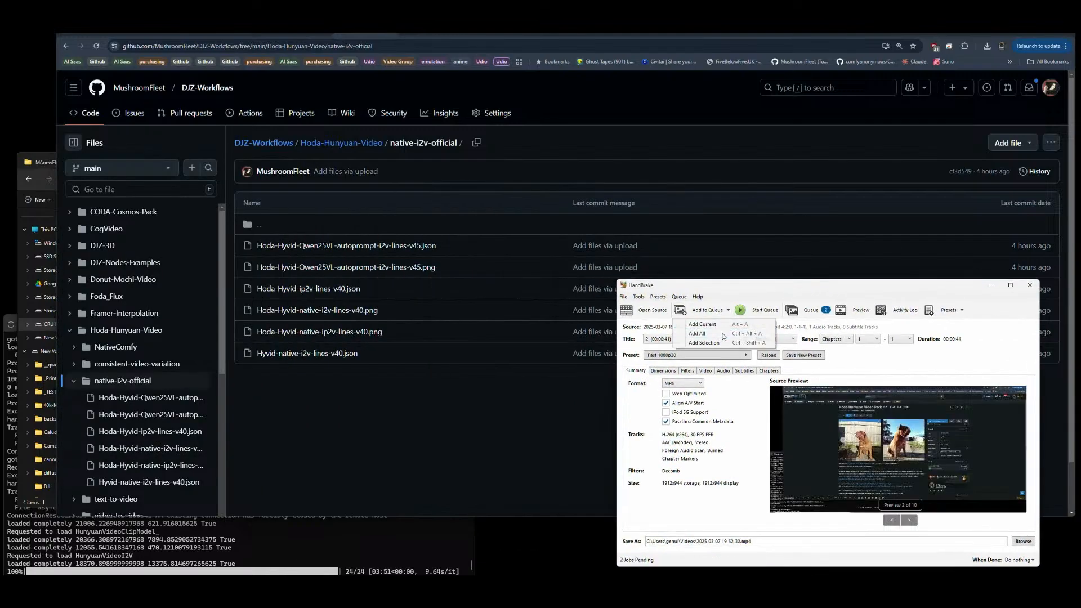
click(743, 310)
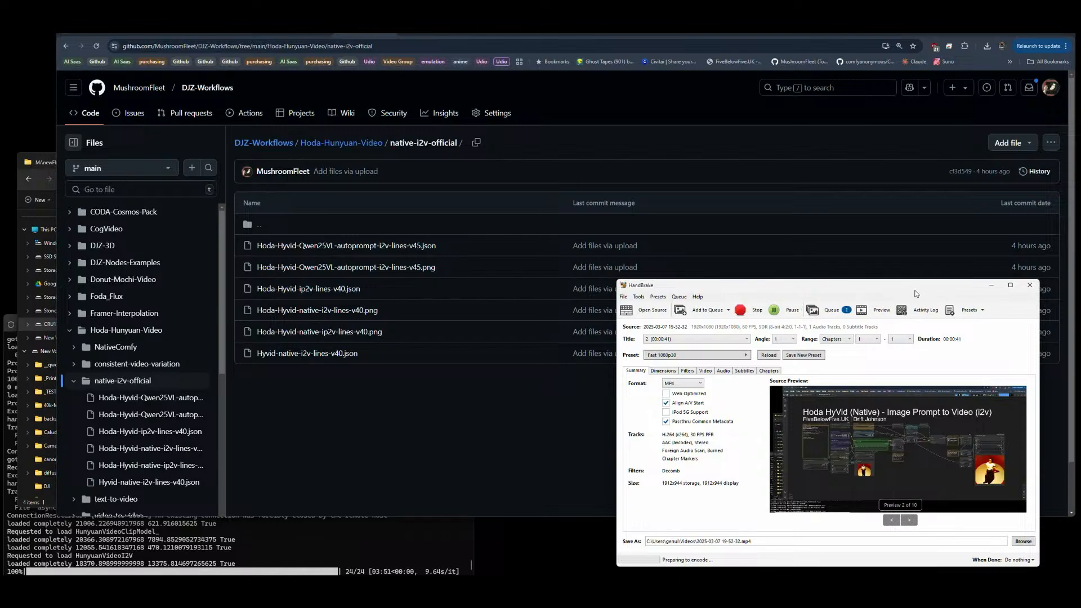
drag(908, 286, 0, 293)
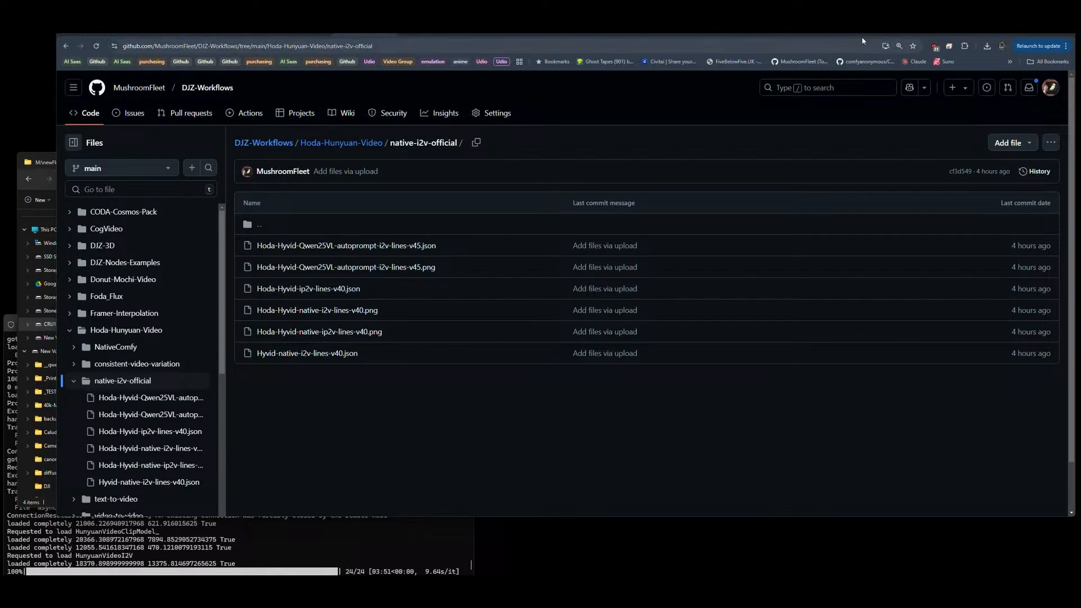
Step: Switch back to the ComfyUI workflow, set the queue mode to Instant and queue the generation
click(884, 34)
click(995, 77)
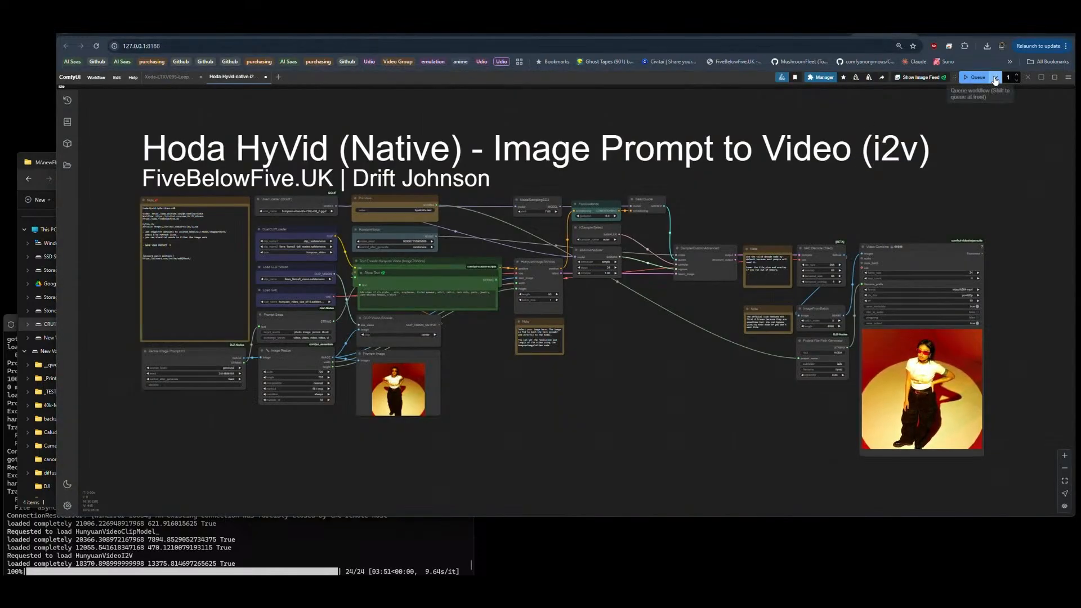
click(980, 100)
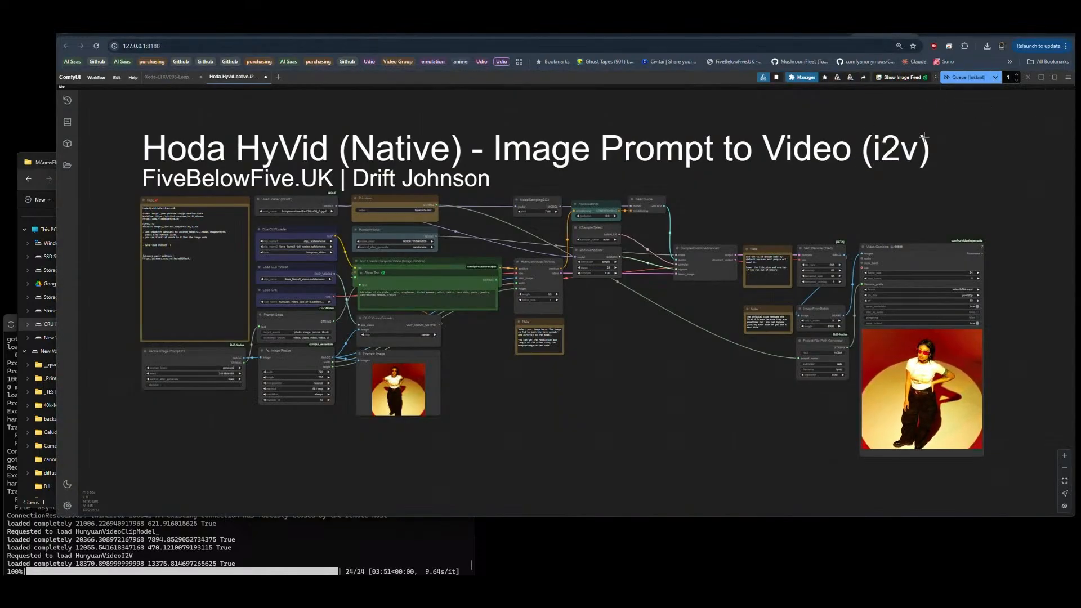
click(953, 80)
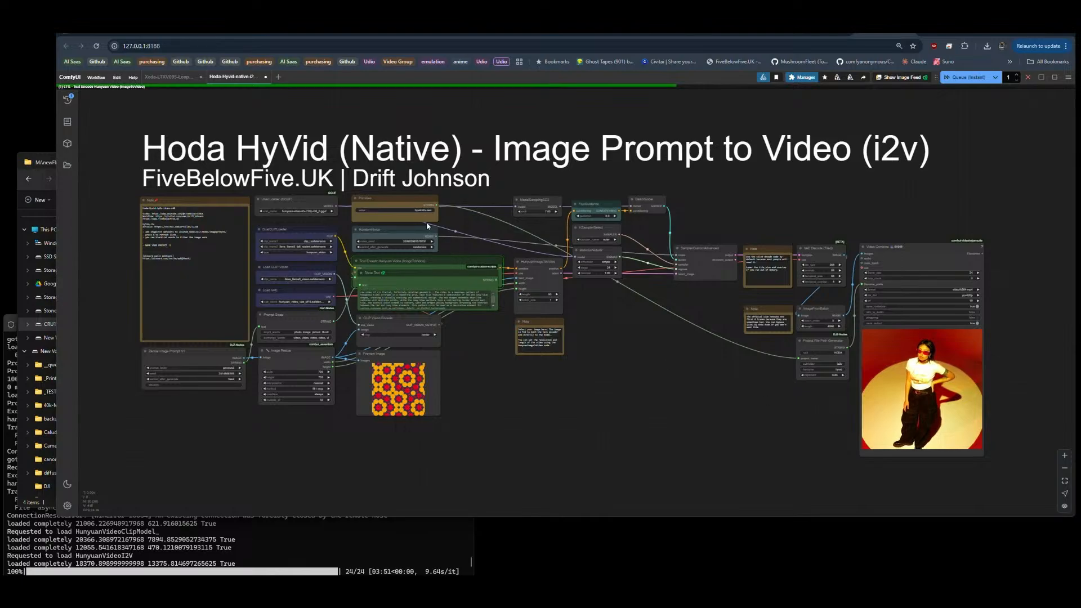
Step: Set the Primitive node's project name to "fractal" and cancel the current run
click(406, 210)
text(frosted)
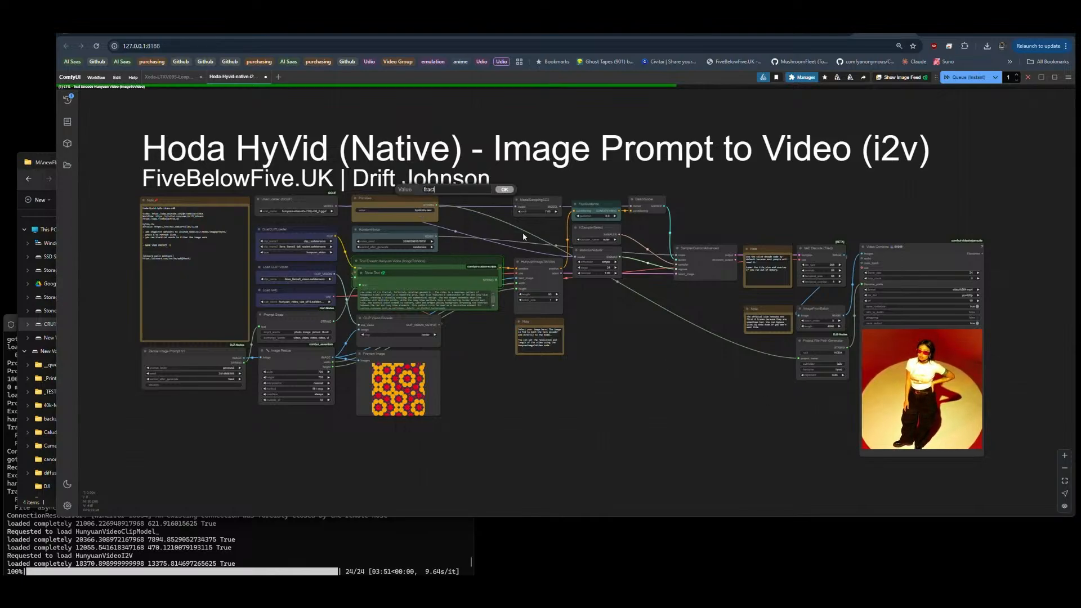
key(Return)
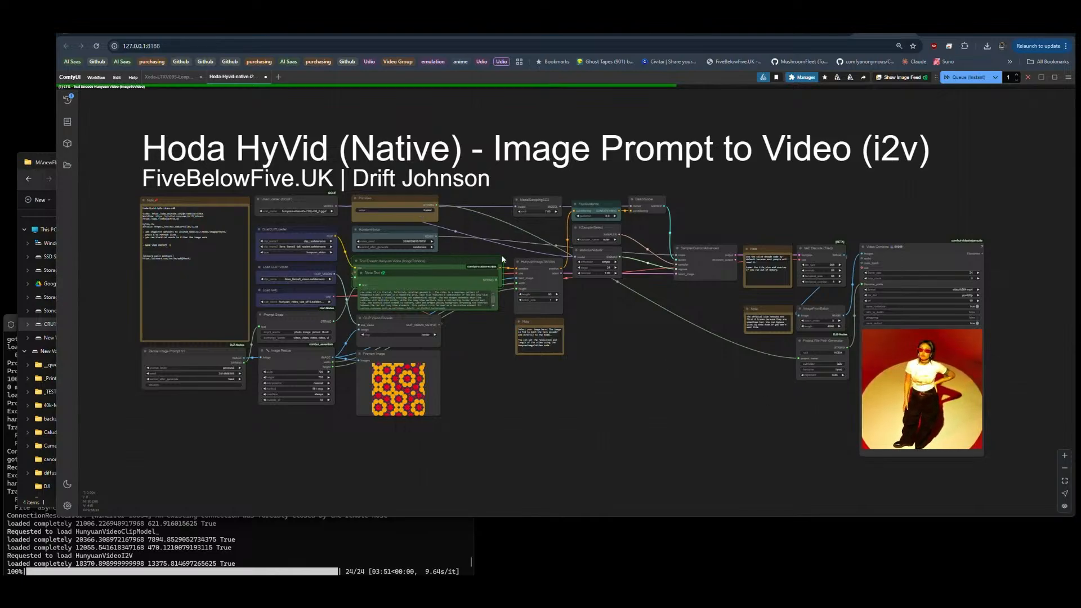
click(1028, 77)
Step: Download the video of the woman in red sunglasses from the Video Combine node's preview
scroll(450, 220, up, 4)
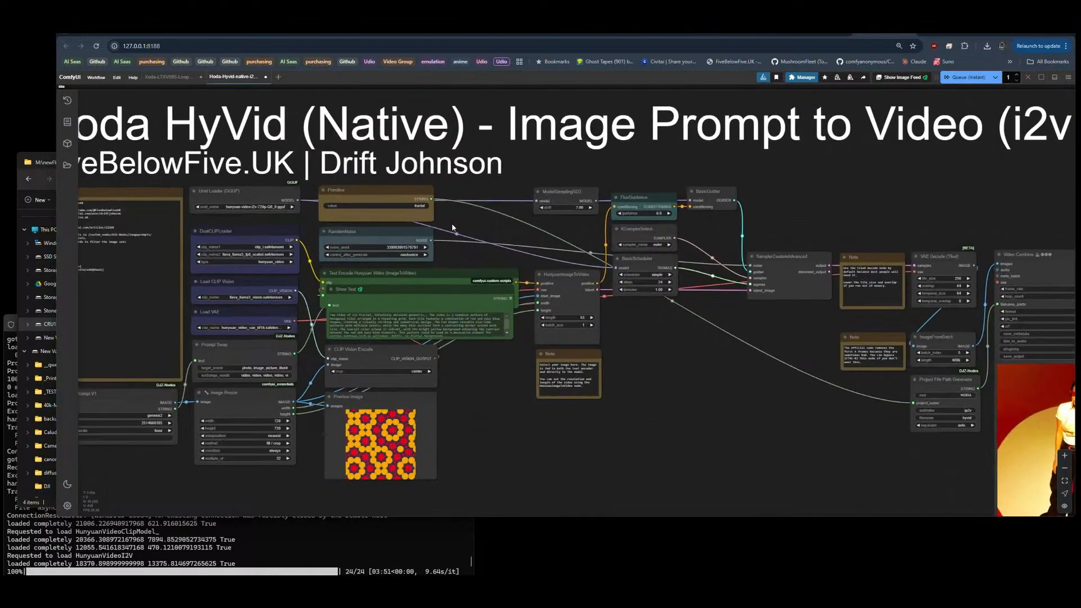
scroll(450, 218, down, 2)
drag(735, 393, 622, 276)
scroll(1002, 270, up, 8)
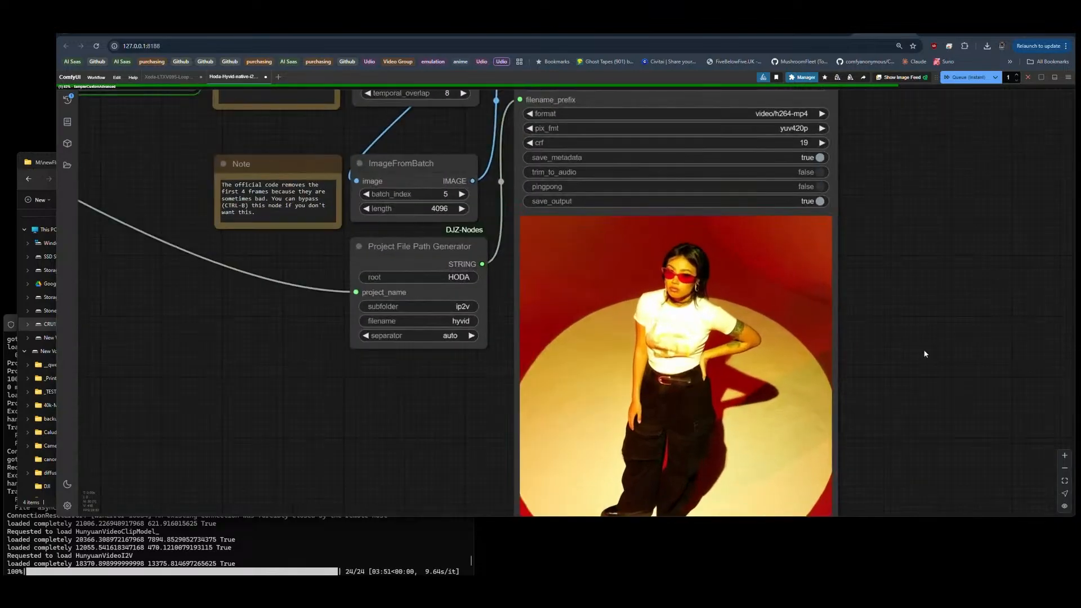
drag(924, 354, 1068, 294)
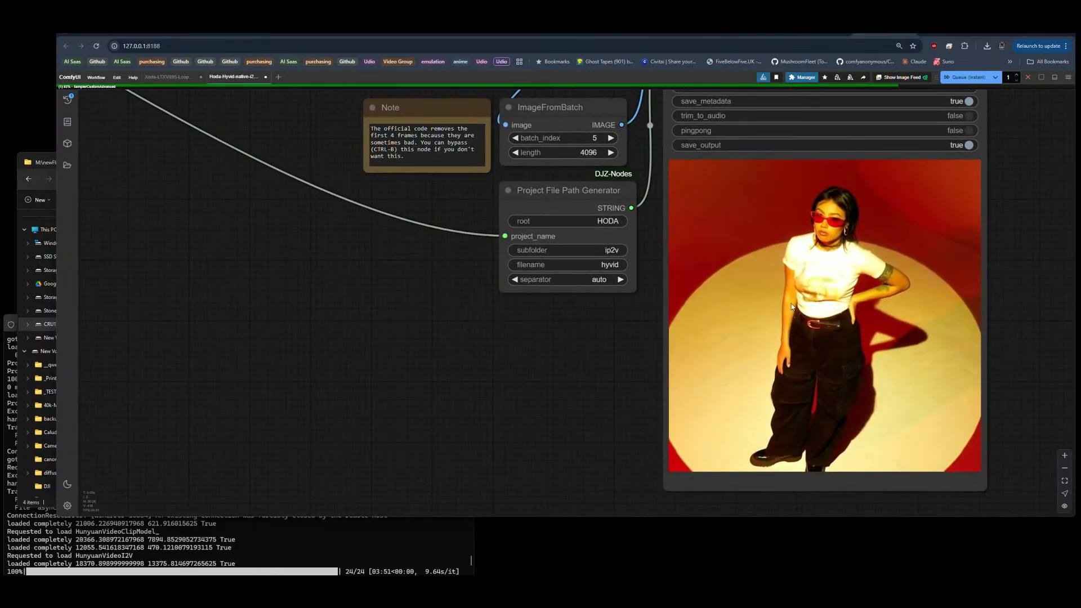
right_click(793, 265)
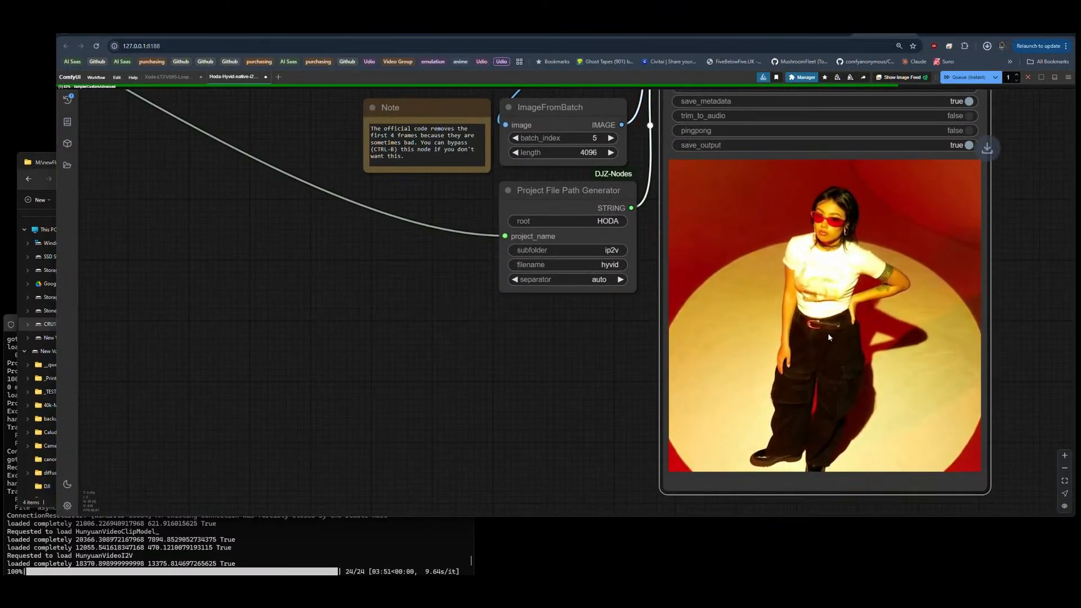
scroll(366, 360, down, 2)
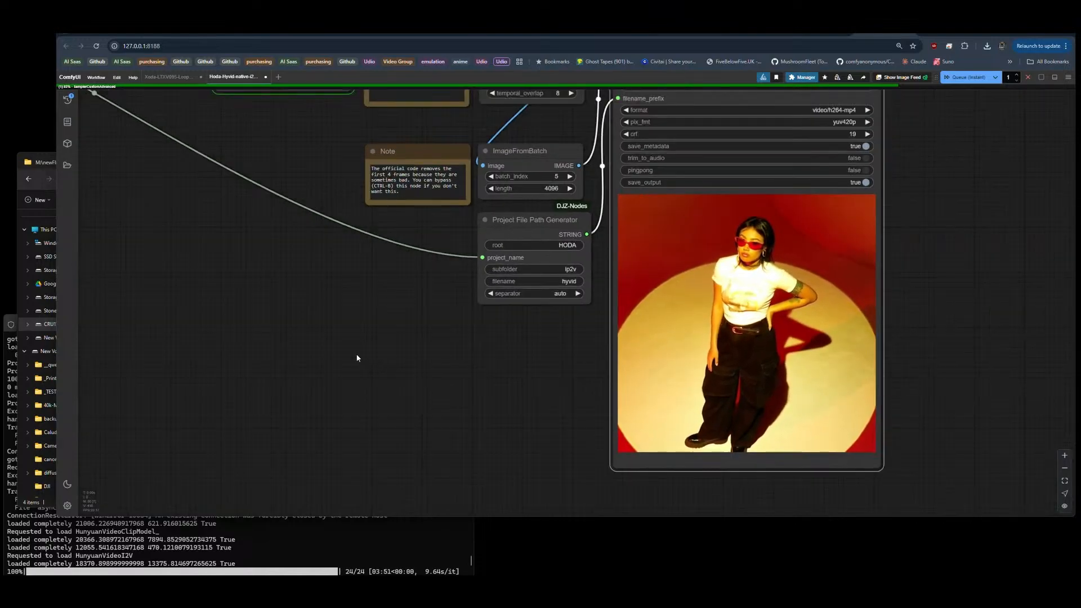
Step: Switch to the Claude chat "Crafting a Noir City" and read through the description of the alternate 1950s Boston world
drag(356, 357, 567, 343)
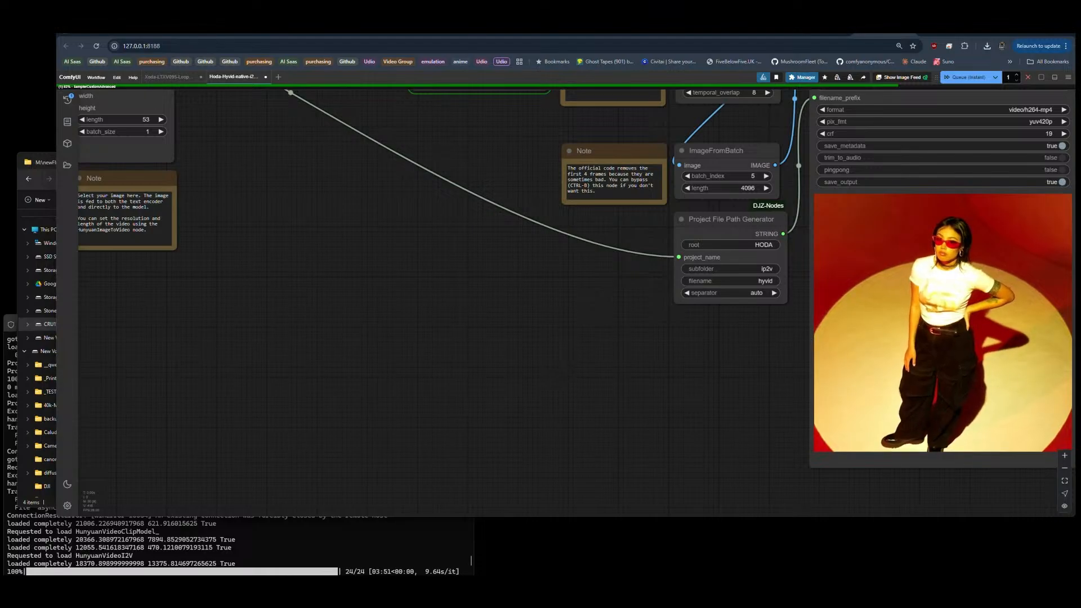
drag(948, 27, 500, 37)
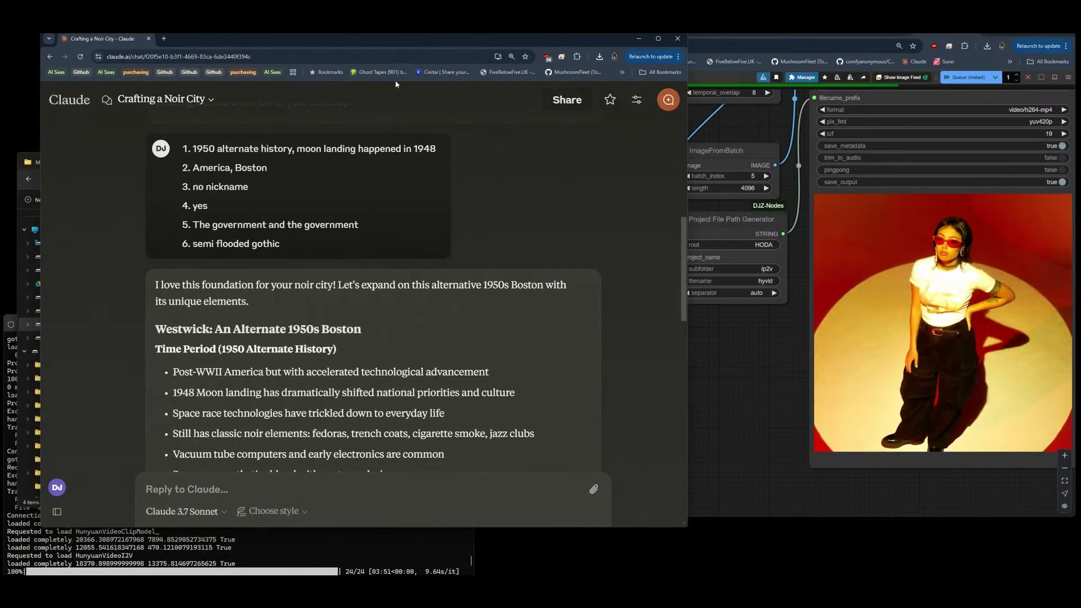
drag(392, 44, 381, 62)
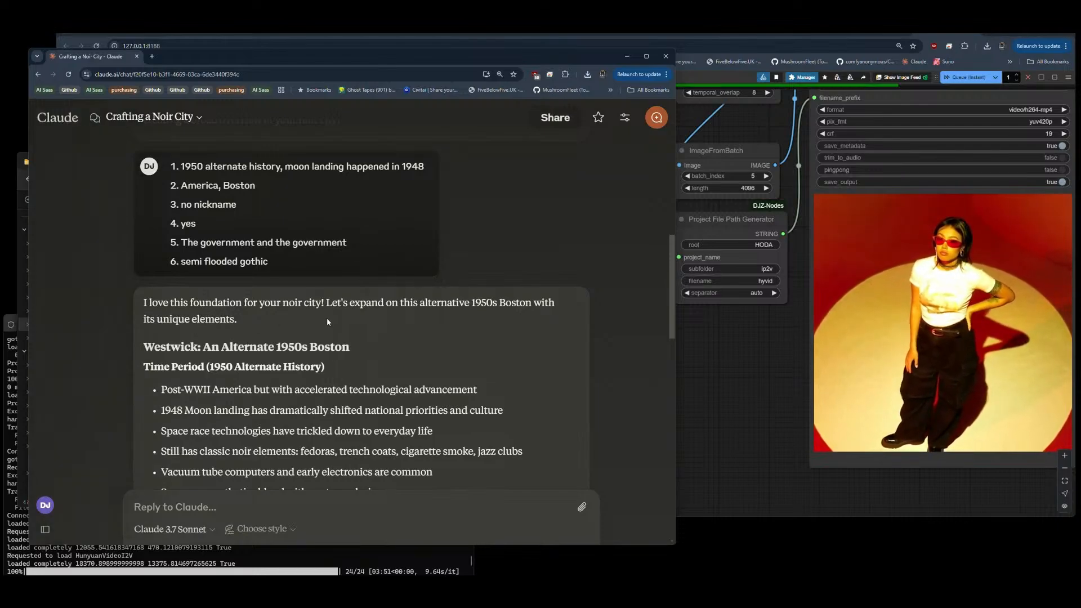
scroll(326, 317, down, 2)
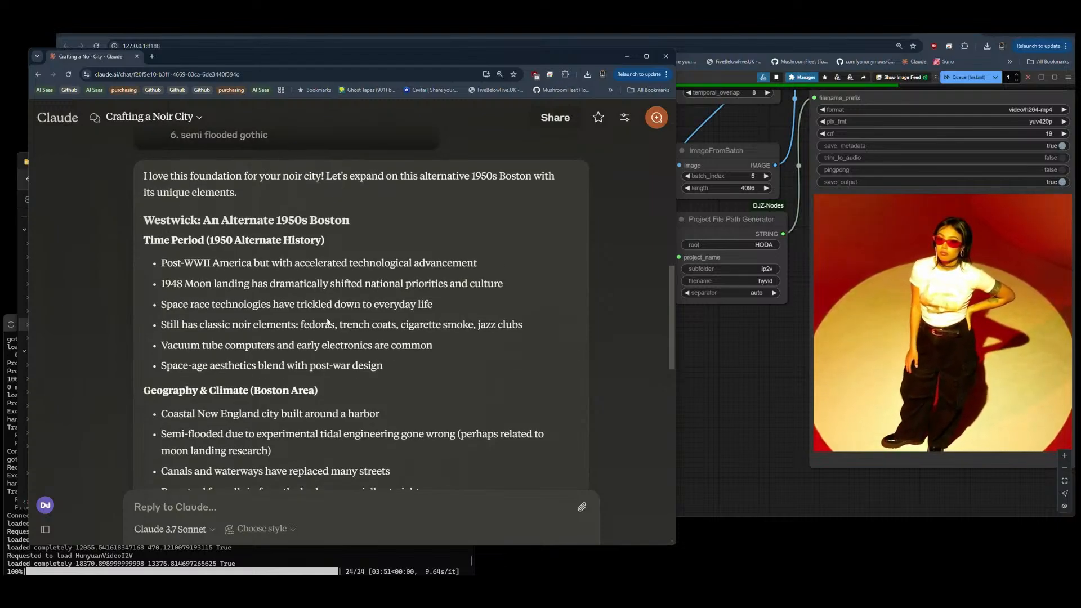
scroll(327, 322, down, 3)
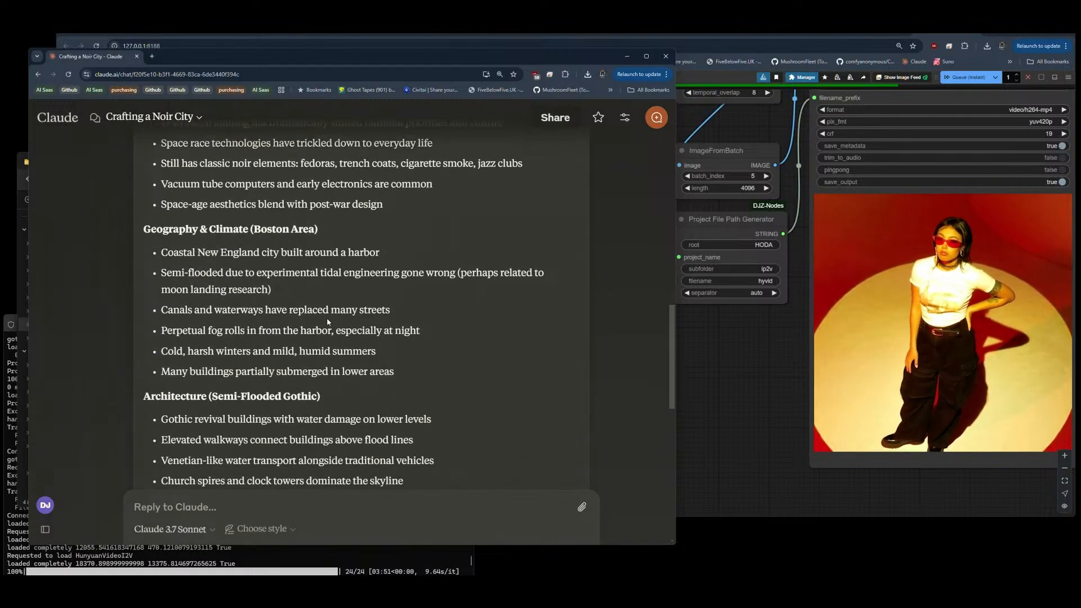
scroll(327, 322, down, 4)
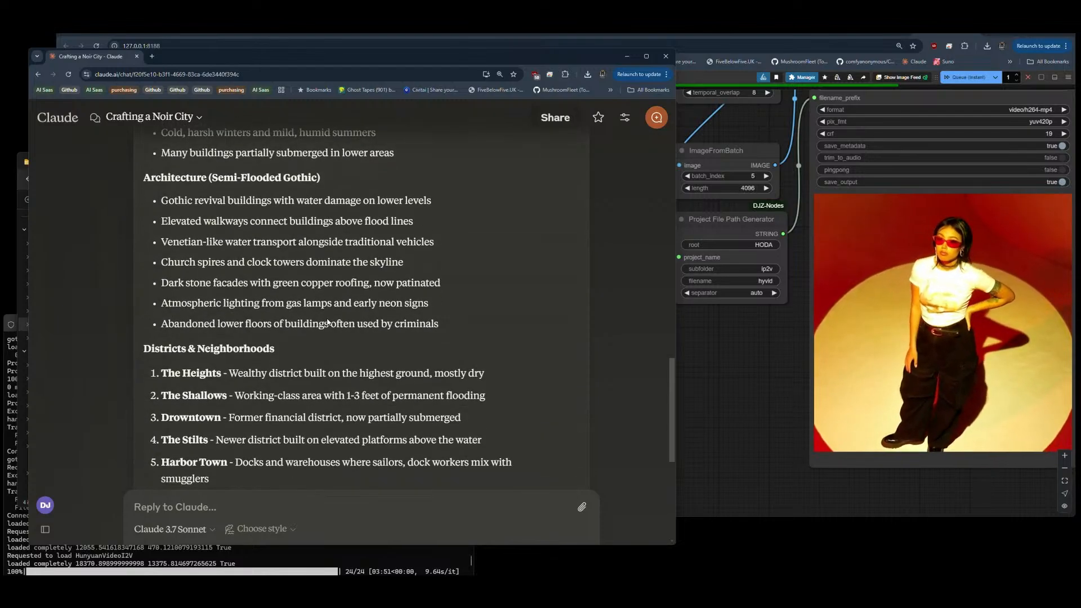
scroll(327, 322, down, 6)
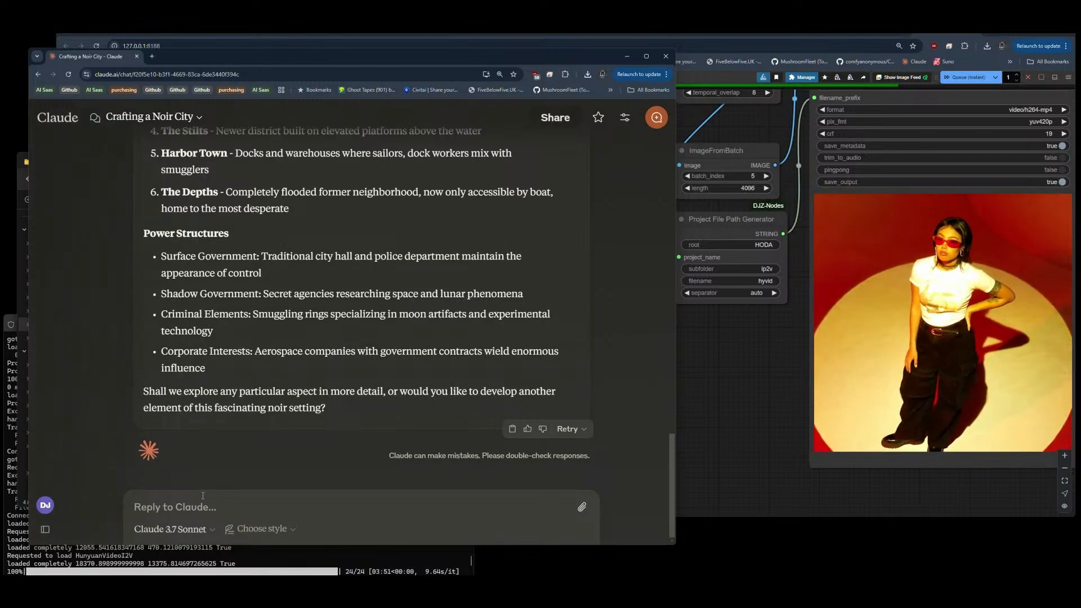
text(distaill)
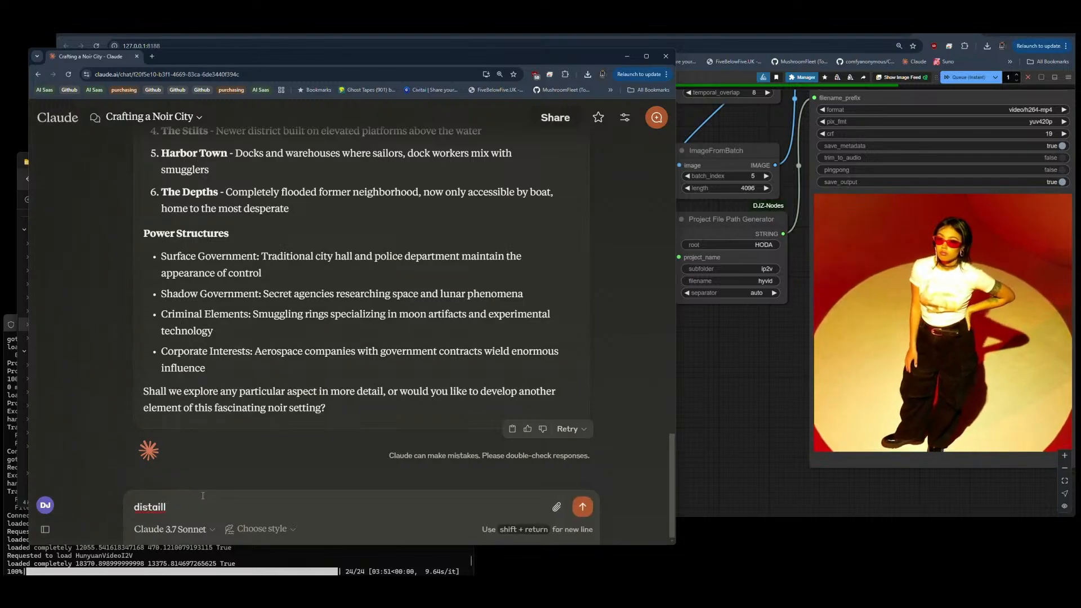
key(BackSpace)
key(BackSpace)
key(BackSpace)
key(BackSpace)
key(BackSpace)
key(BackSpace)
Step: Send Claude the question "how can we improve the definition and description of this world?"
text(ho0w c)
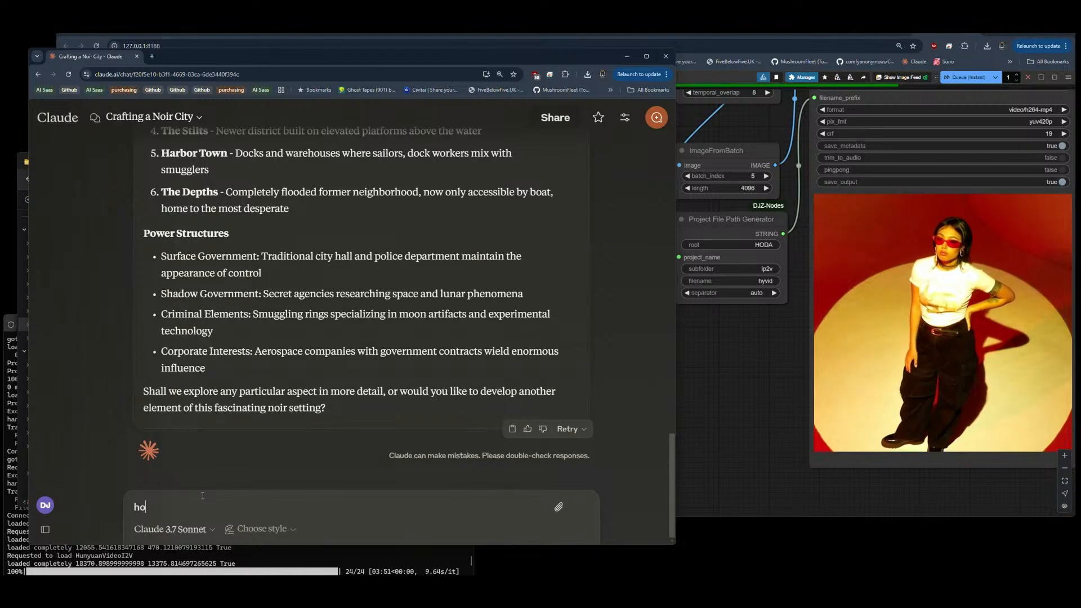
key(BackSpace)
key(BackSpace)
key(BackSpace)
text(w c)
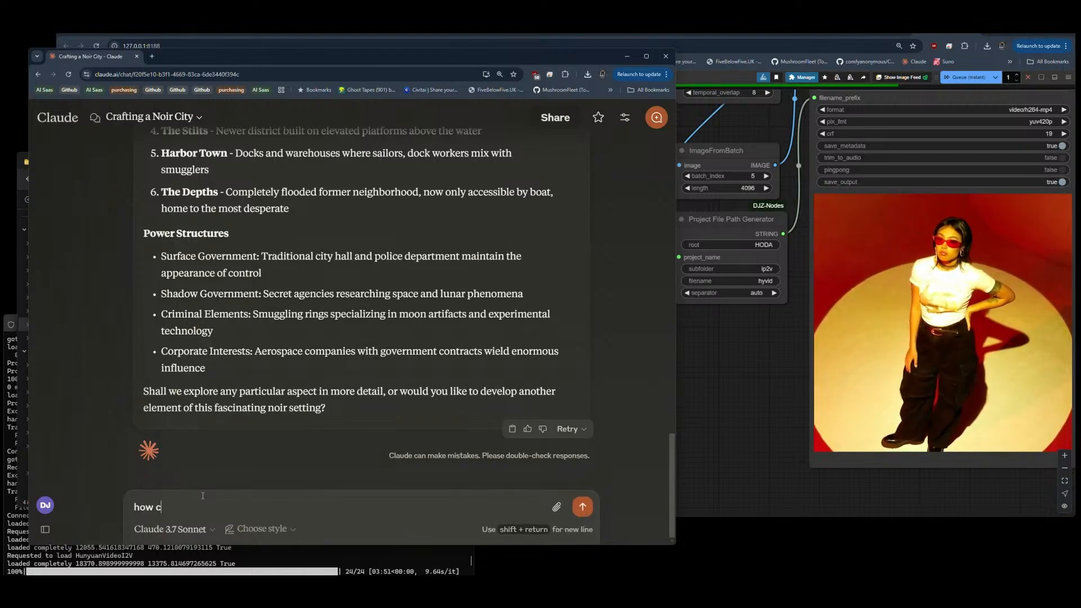
text(an we improv)
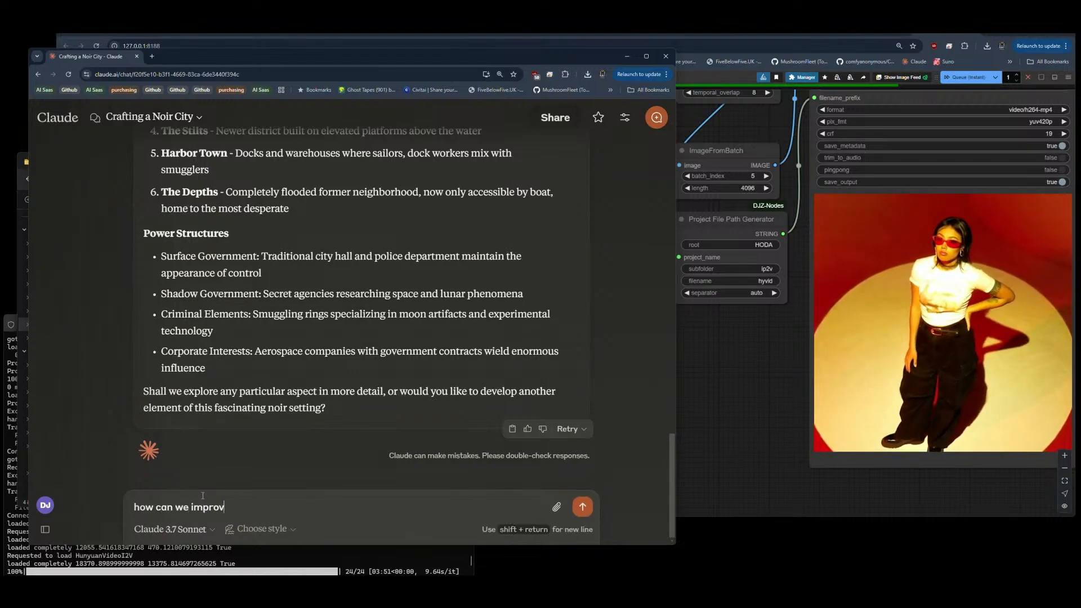
text(e the)
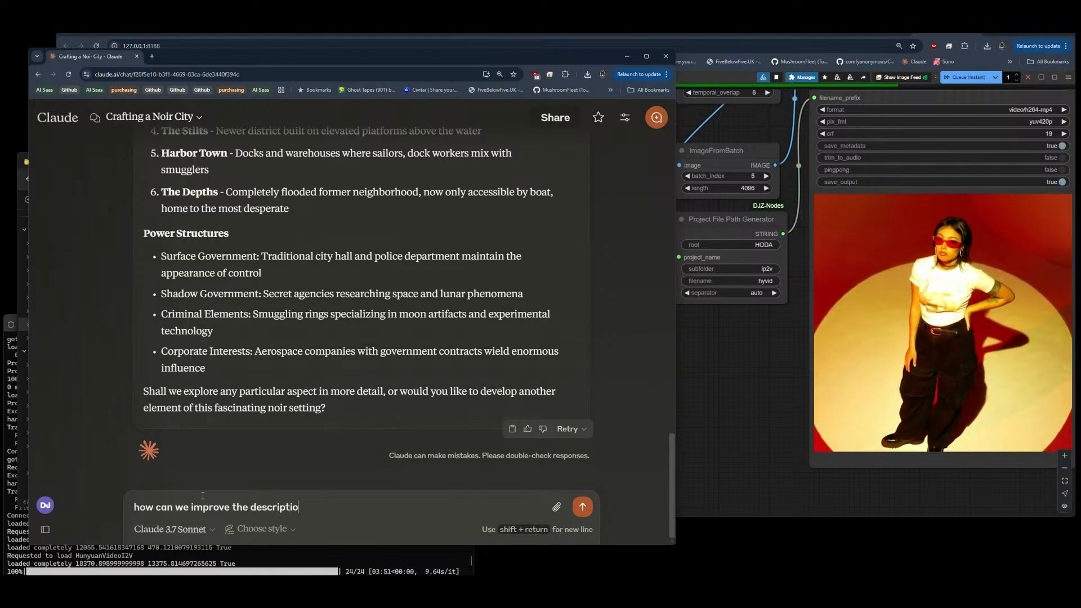
text( descript)
key(BackSpace)
key(BackSpace)
key(BackSpace)
key(BackSpace)
key(BackSpace)
key(BackSpace)
text(finition and description of this w)
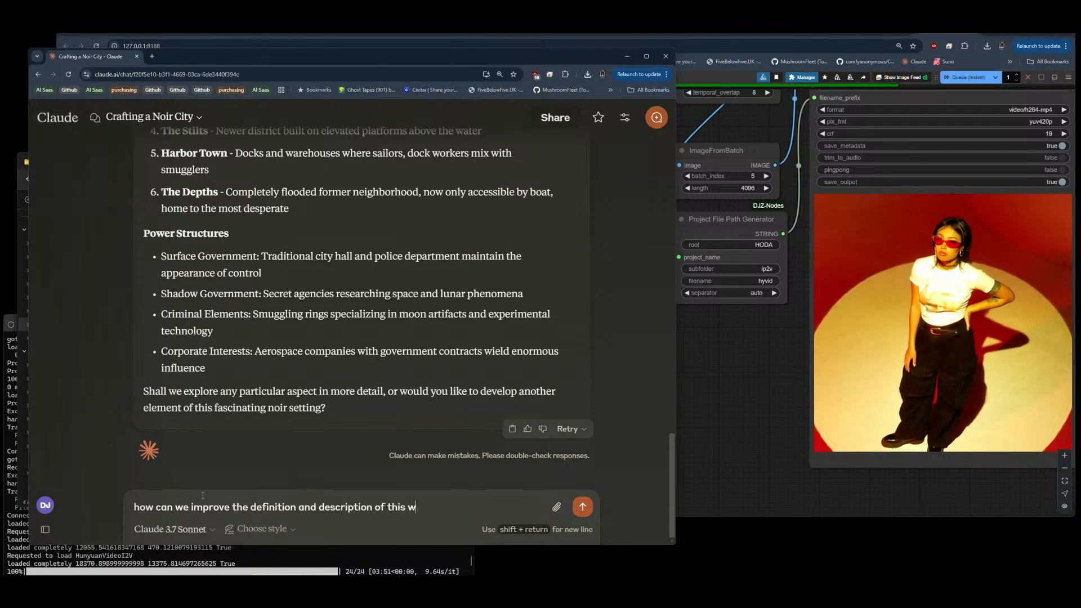
text(orld?)
key(Return)
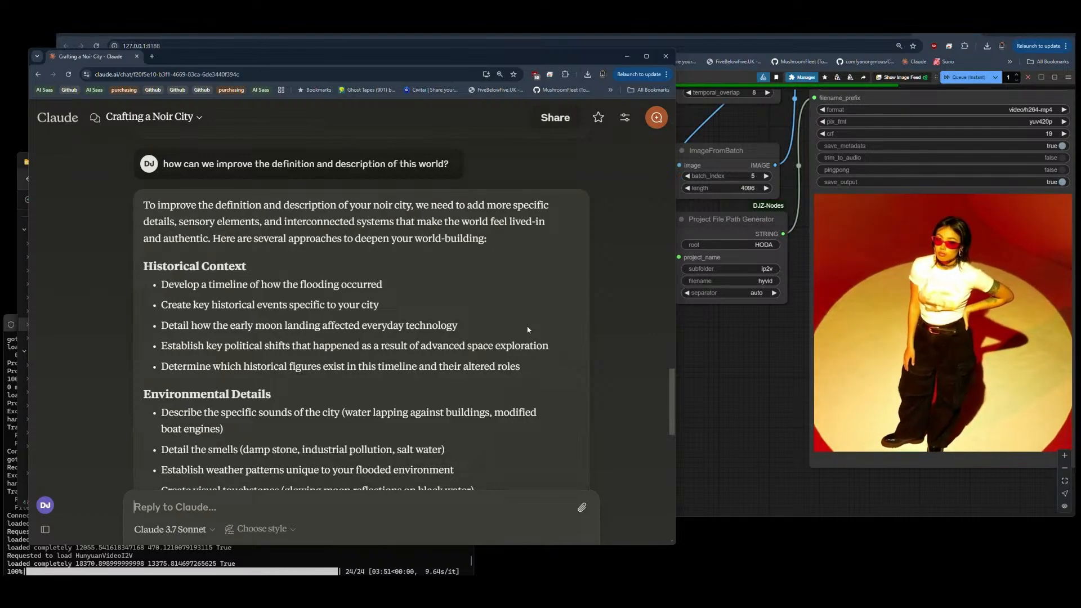
Step: Review Claude's suggestions and ask it to "please distill the current description of this world into a new file named "world.txt""
scroll(528, 329, down, 4)
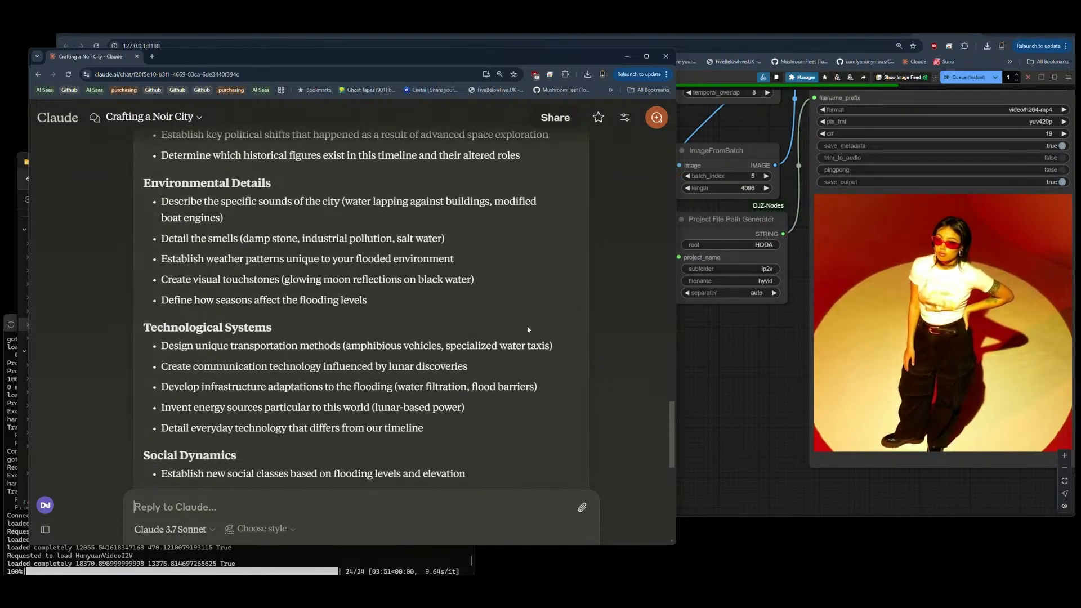
scroll(528, 329, up, 4)
scroll(528, 328, down, 1)
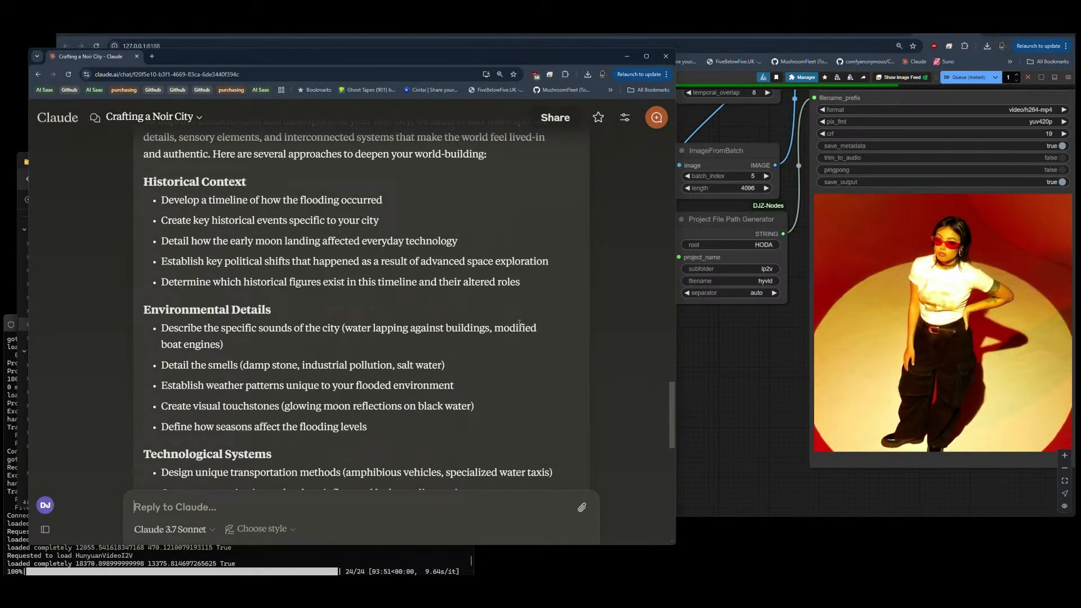
scroll(442, 290, down, 9)
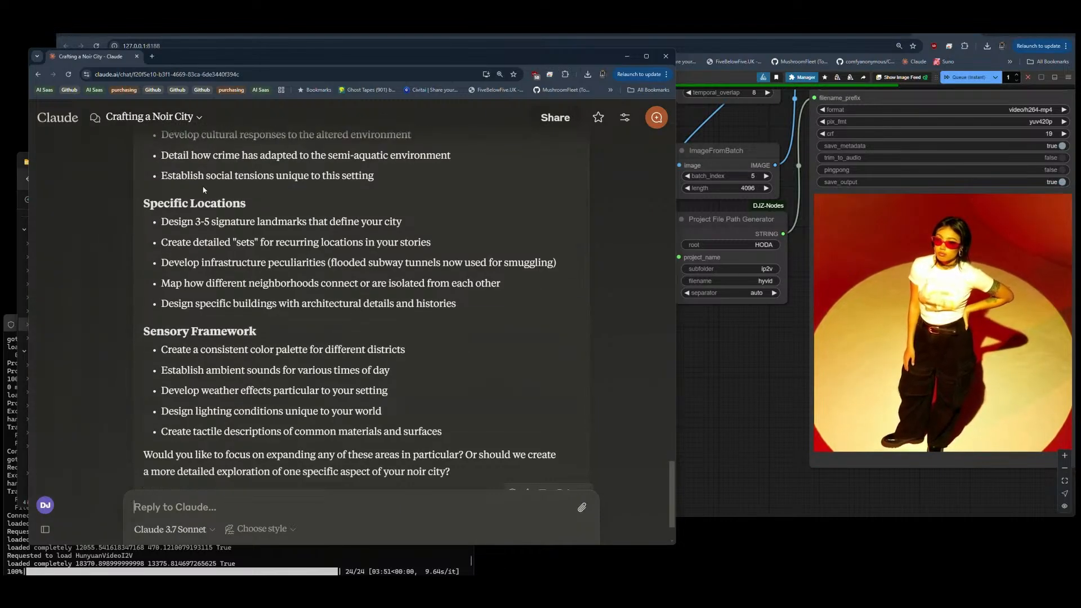
scroll(204, 189, down, 1)
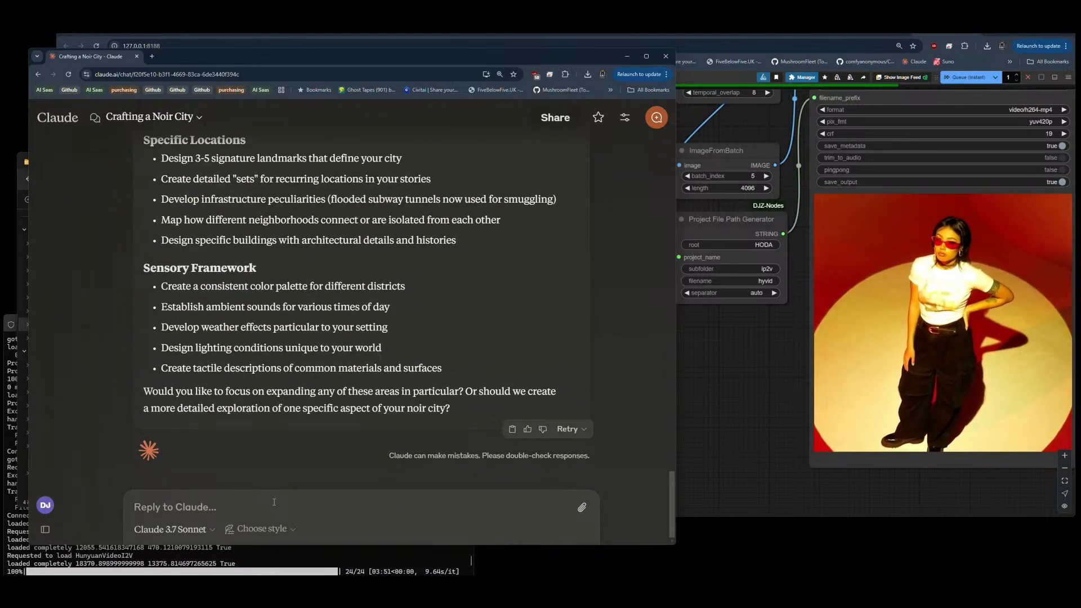
click(274, 502)
text(please disti)
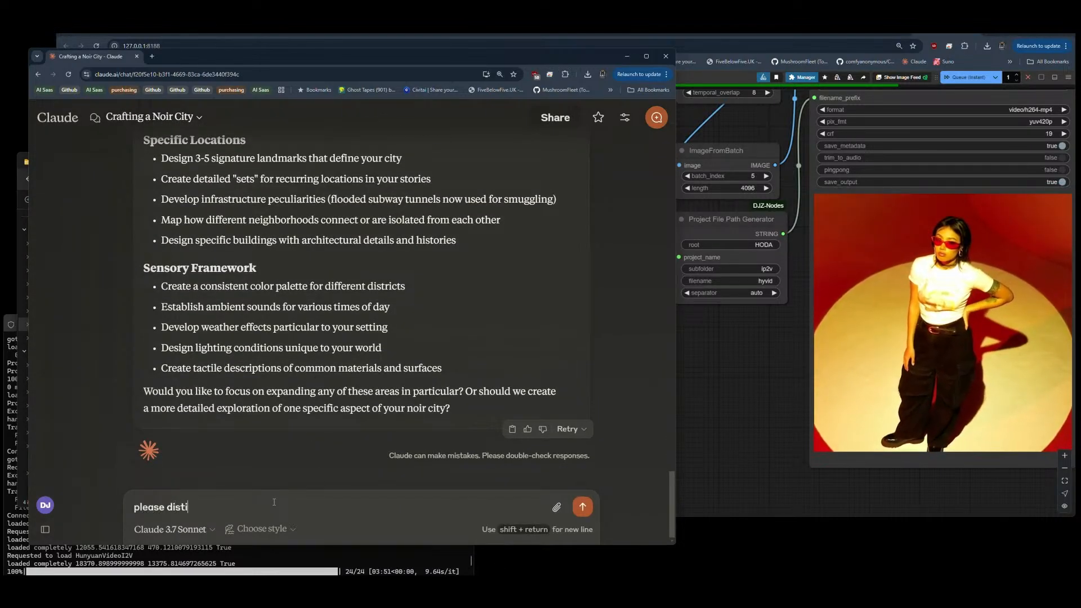
text(ll the current desc)
key(BackSpace)
text(scripte)
key(BackSpace)
key(BackSpace)
text(tion of this world )
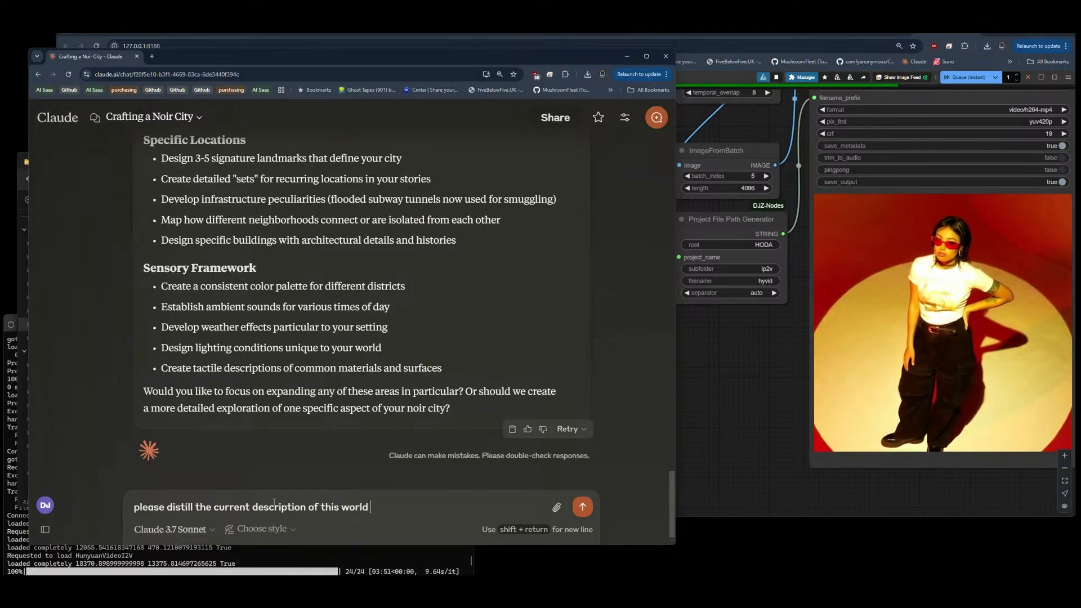
text(into a new file named "world.)
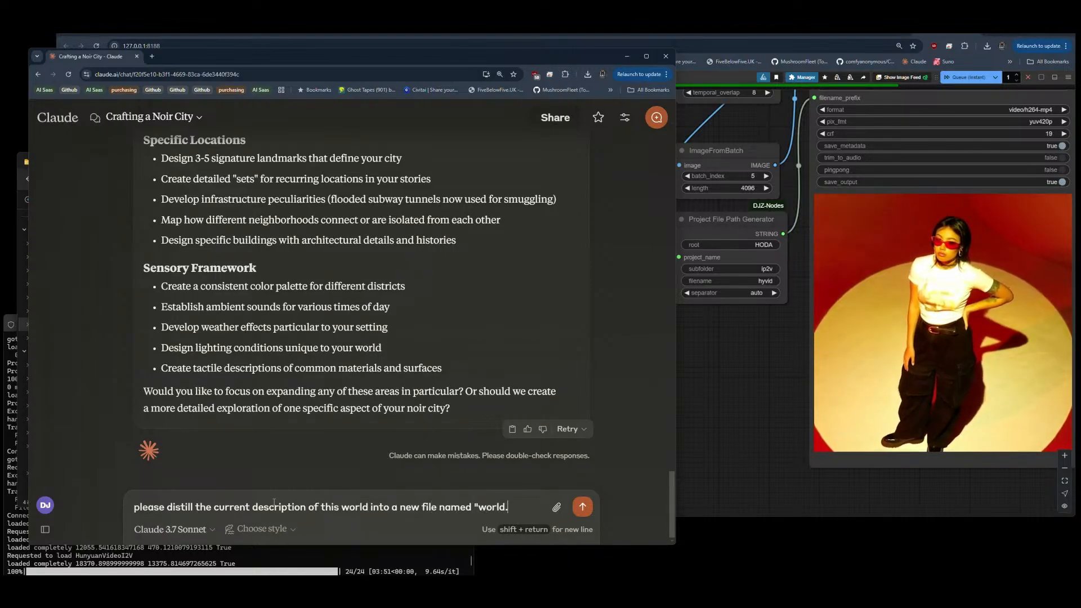
text(txt")
key(Return)
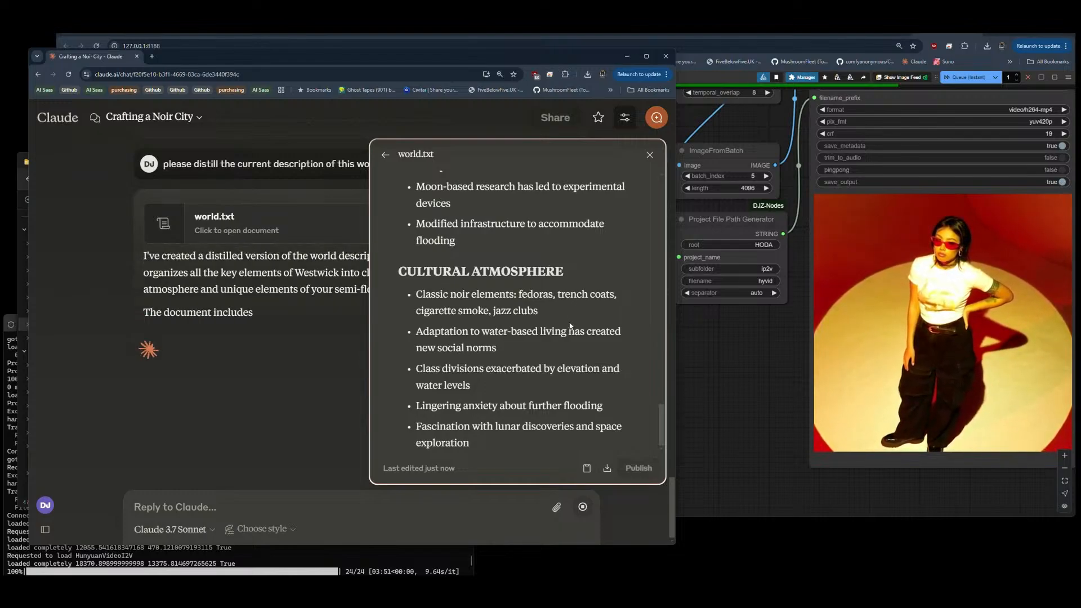
Step: Download the generated world.txt document from the Claude chat and switch to VS Code
click(606, 468)
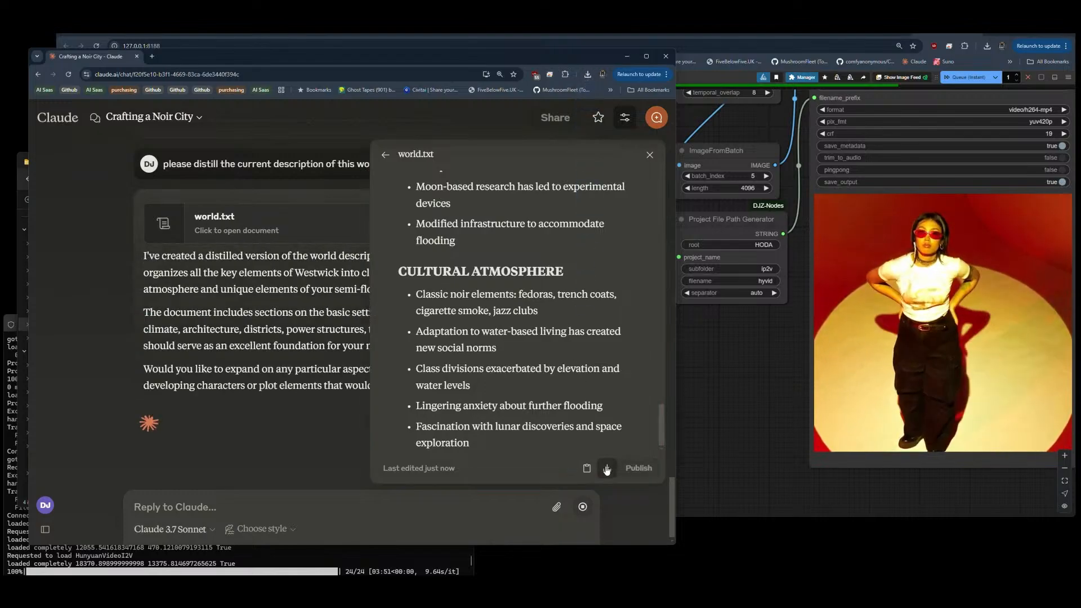
mouse_move(331, 590)
click(331, 554)
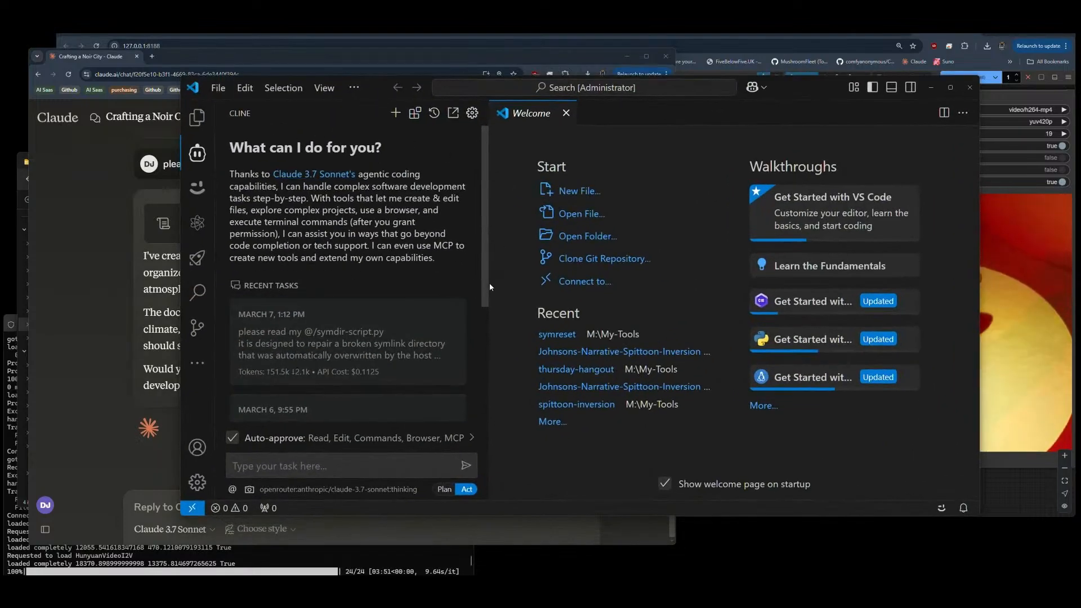
Step: Close the Welcome page in the VS Code editor area
click(218, 88)
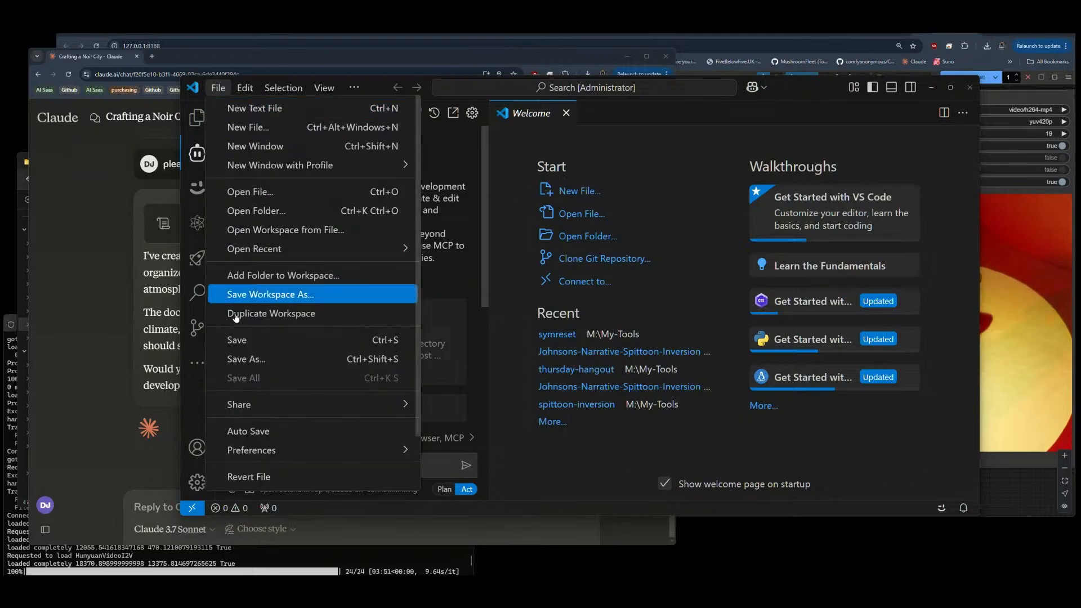
scroll(292, 389, down, 1)
click(259, 434)
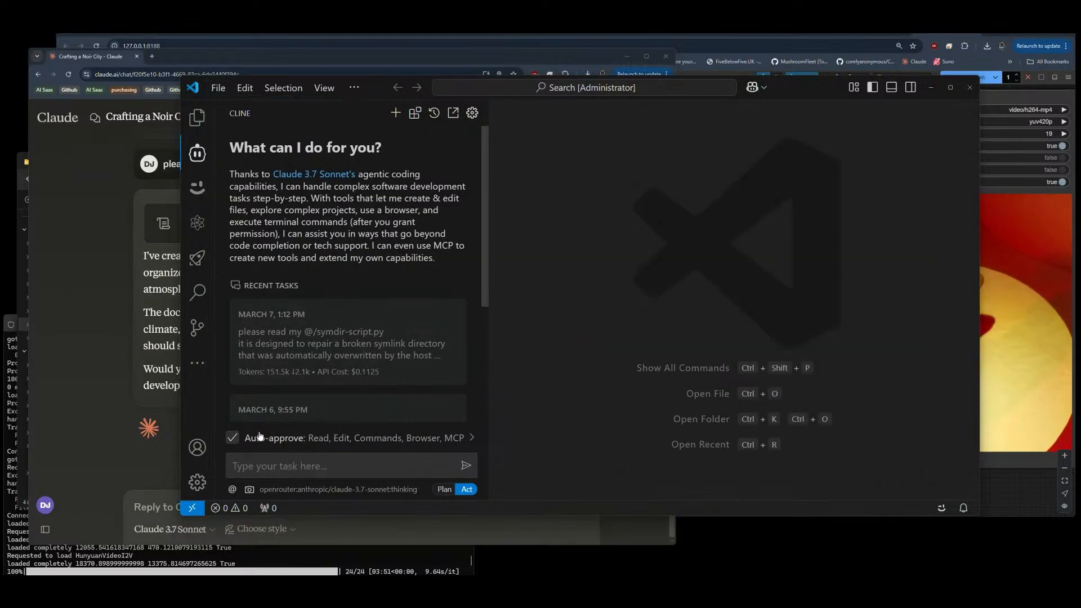
Step: Start opening a folder in VS Code and browse to My-Tools on the M: drive
click(218, 88)
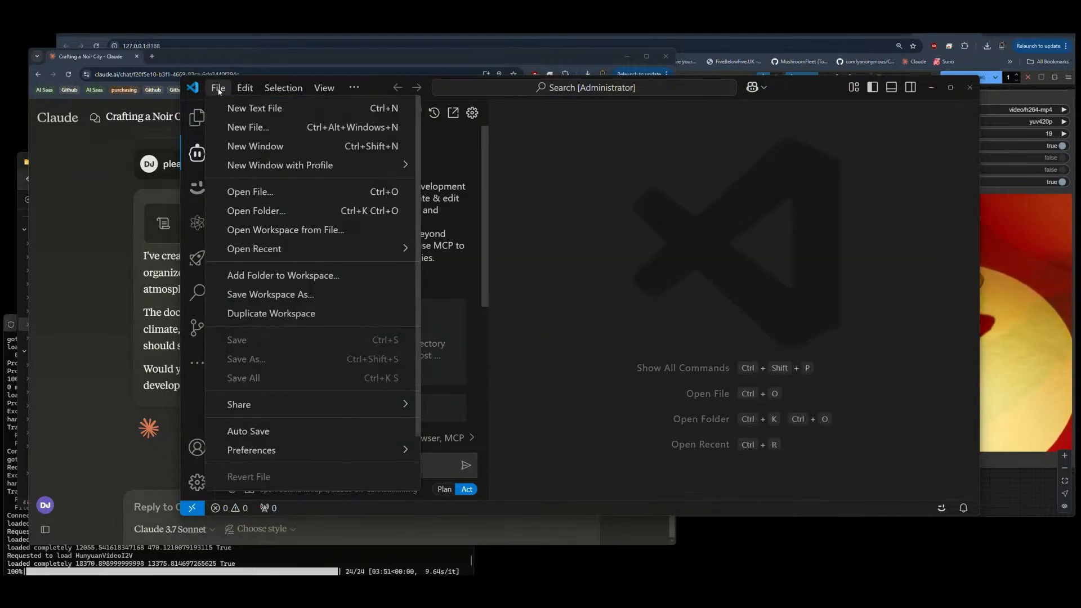
click(266, 211)
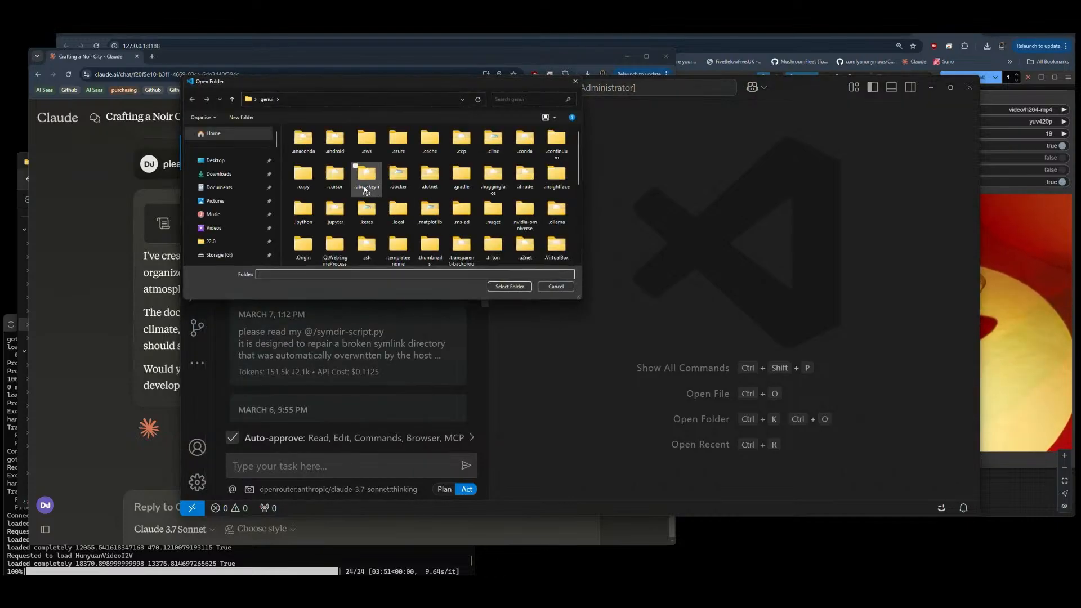
scroll(243, 167, down, 5)
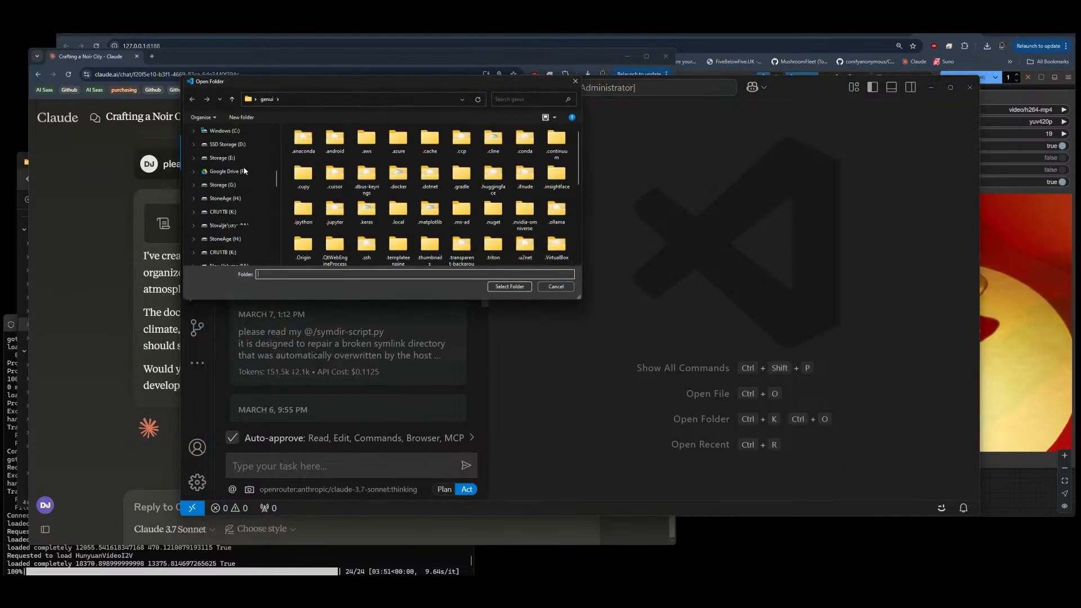
scroll(245, 170, down, 5)
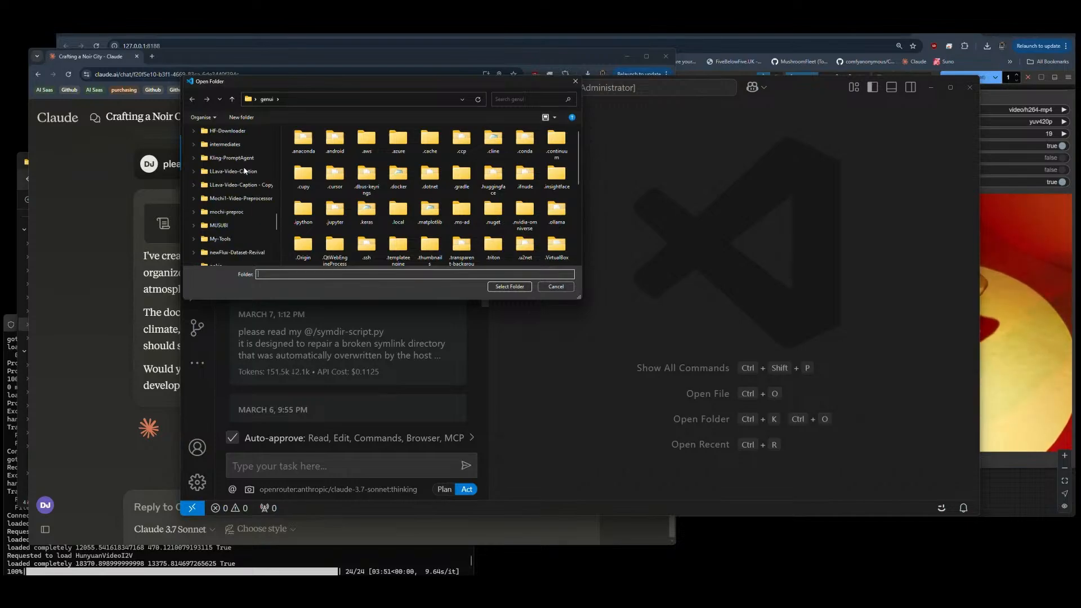
scroll(244, 171, down, 1)
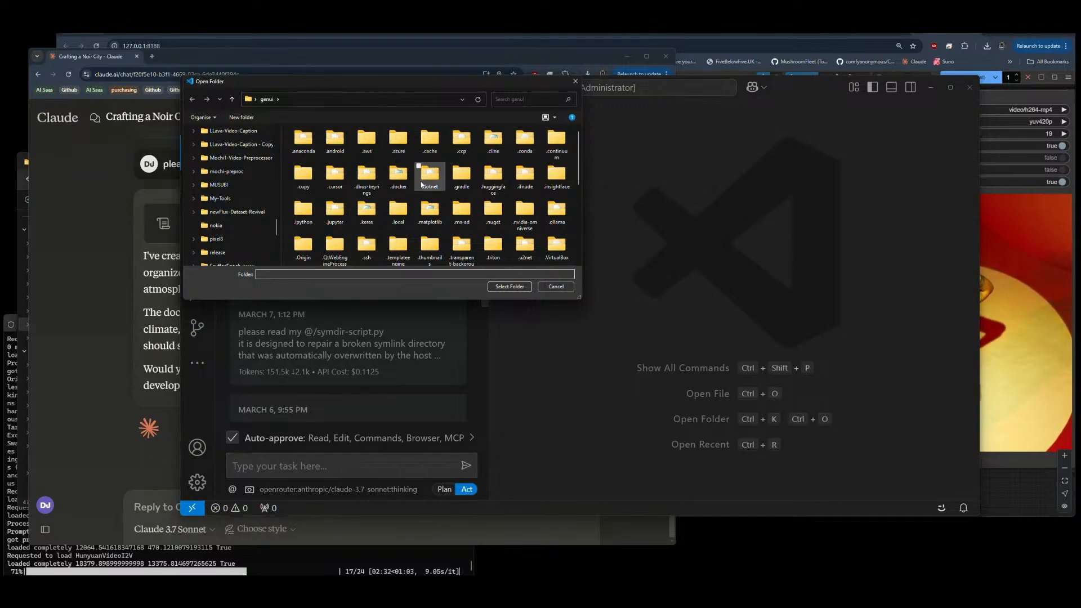
click(224, 199)
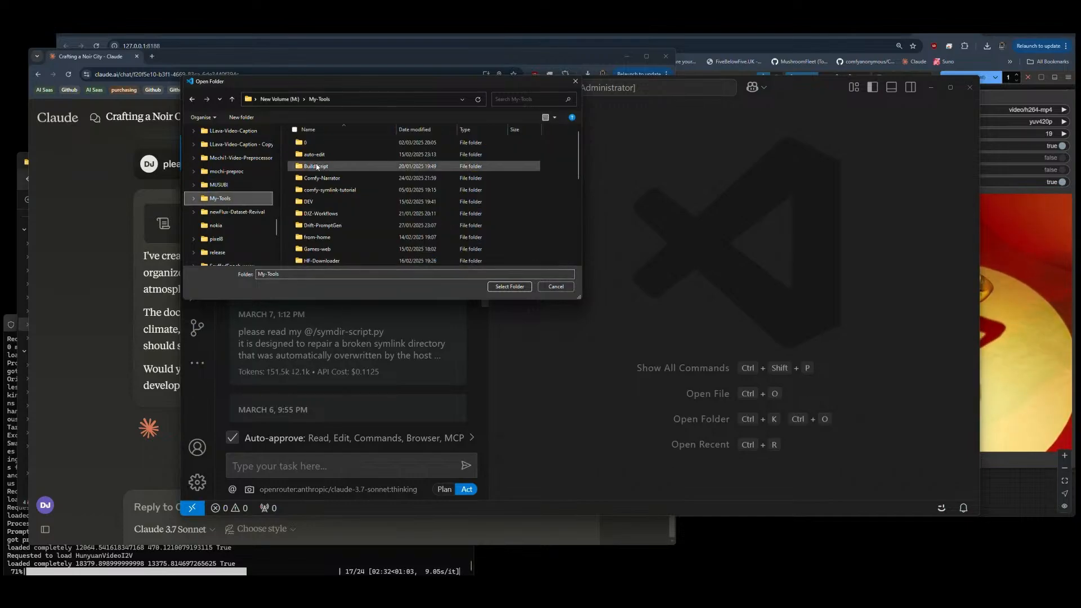
Step: Create a folder named "storymode" in My-Tools and open it as a trusted workspace
click(241, 118)
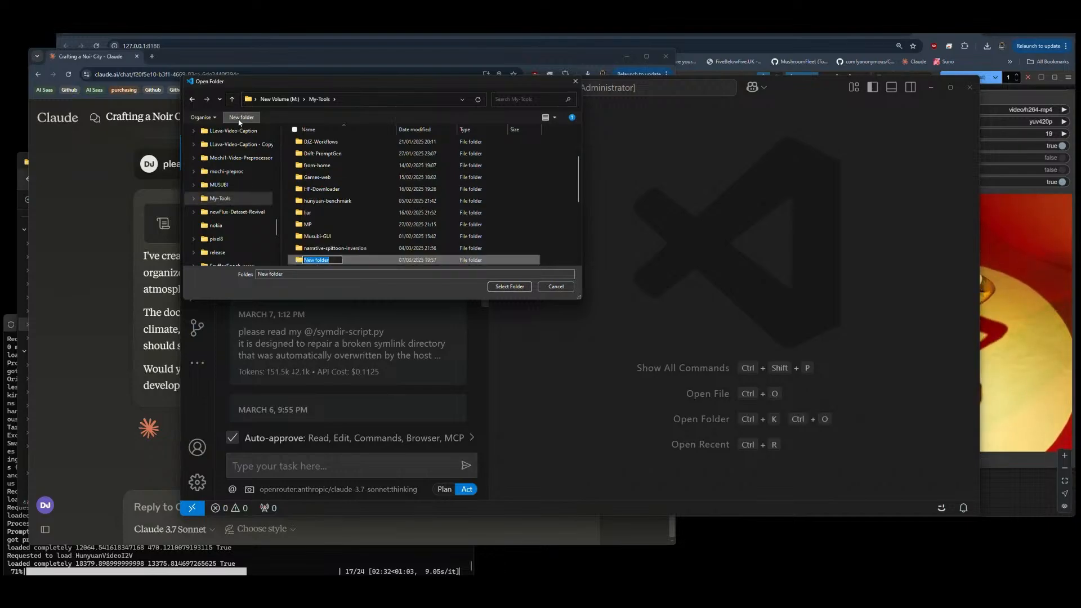
text(storymode)
key(Return)
click(510, 286)
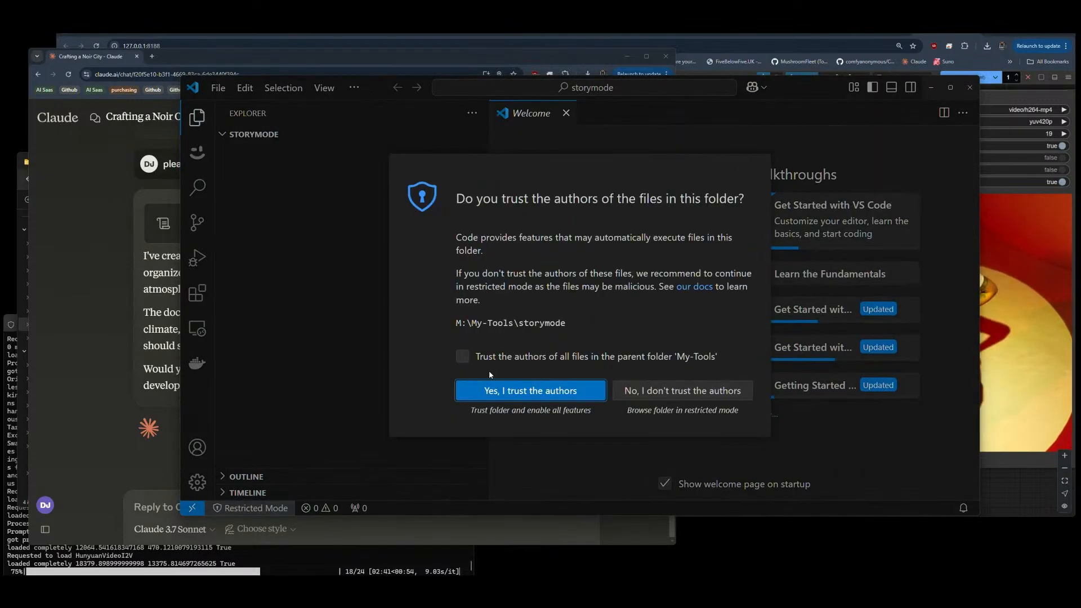
click(504, 390)
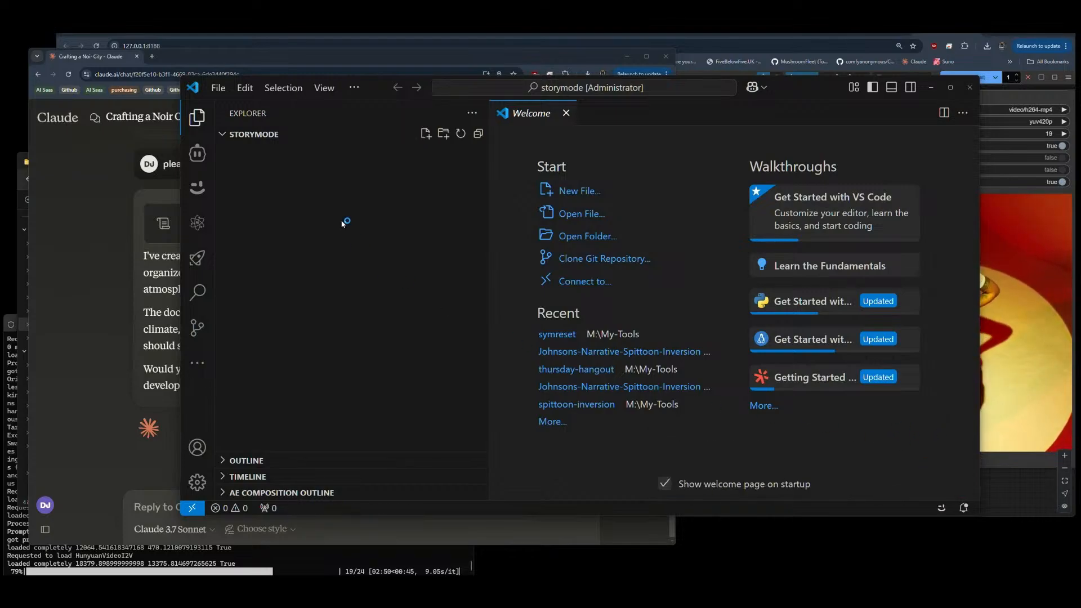
Step: Open a new terminal in the storymode workspace
click(354, 88)
mouse_move(377, 143)
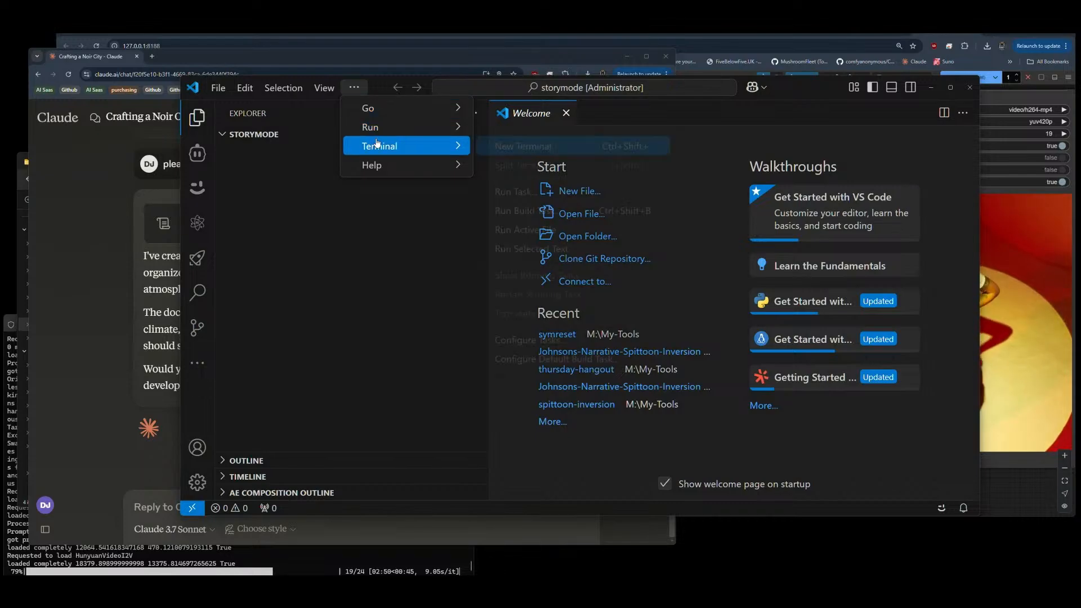
click(521, 146)
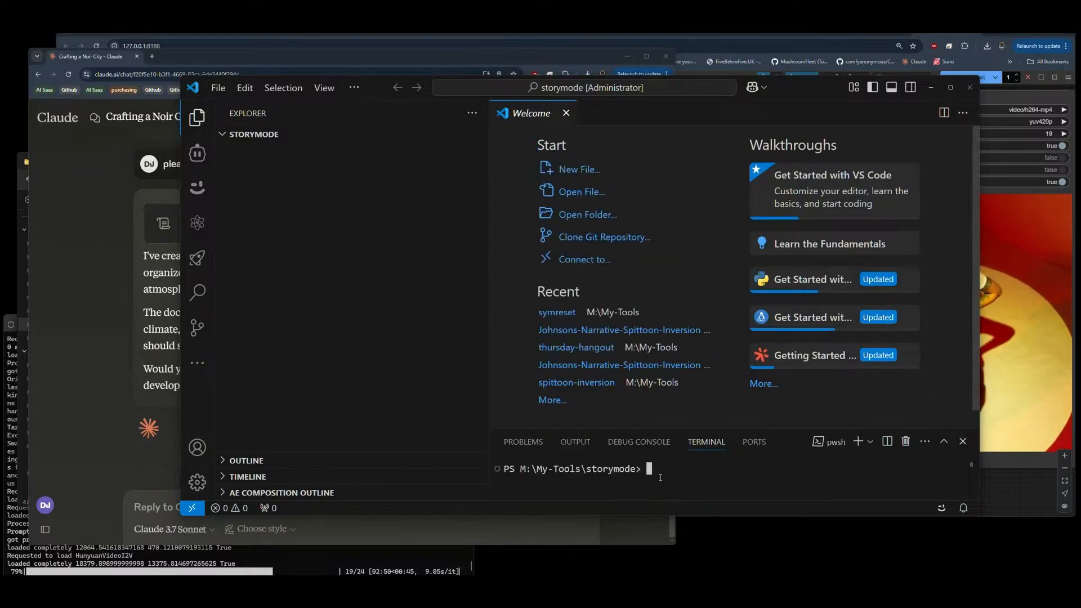
Step: Switch to the browser, open Johnsons-Narrative-Spittoon-Inversion from the MushroomFleet GitHub repositories and copy its URL
click(360, 32)
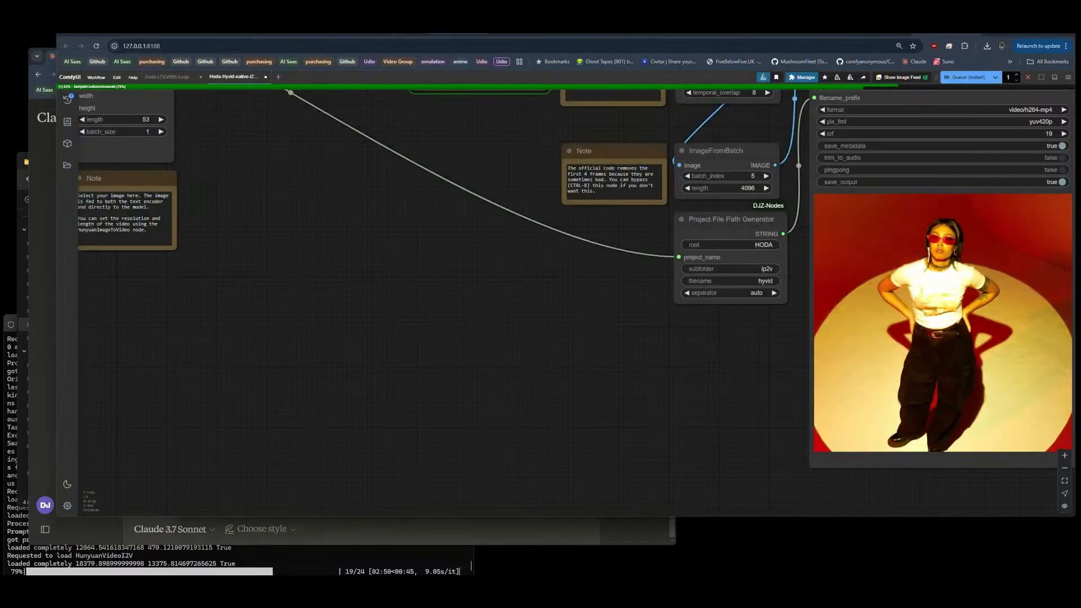
click(457, 32)
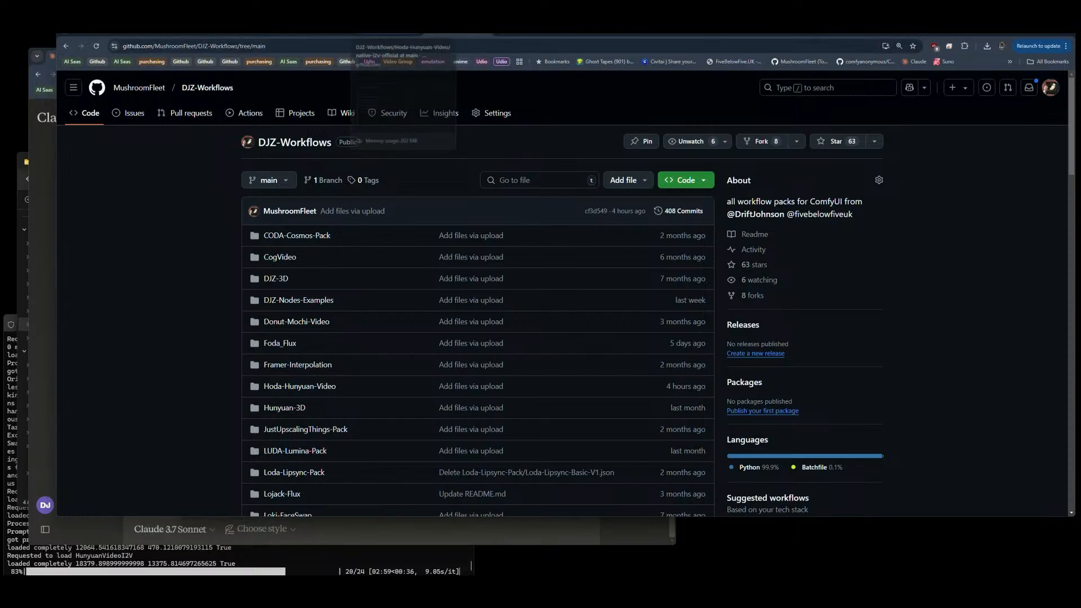
click(133, 89)
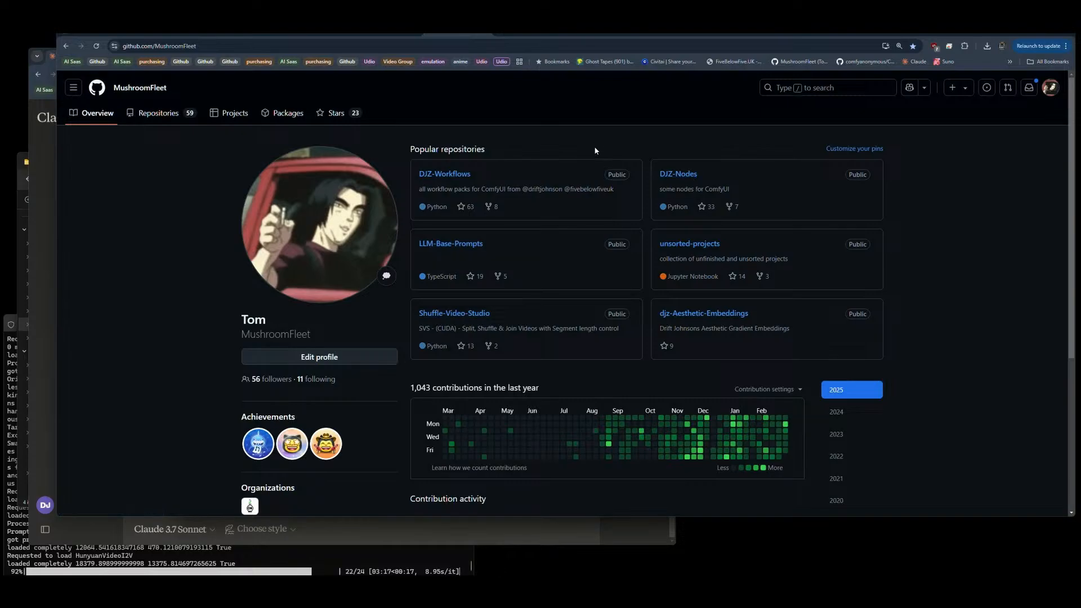
click(167, 118)
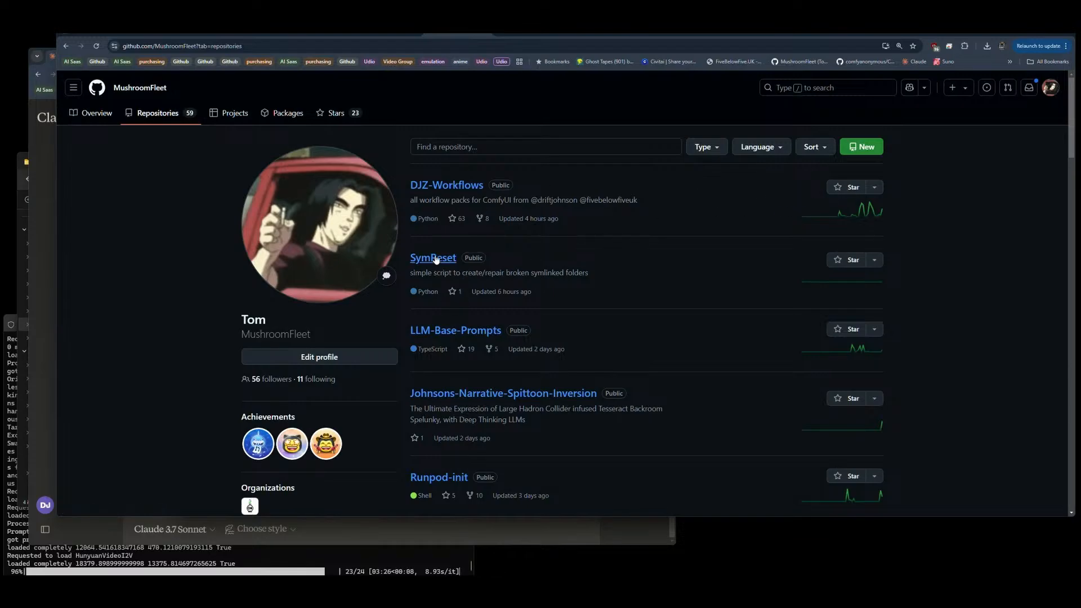
drag(414, 274, 612, 277)
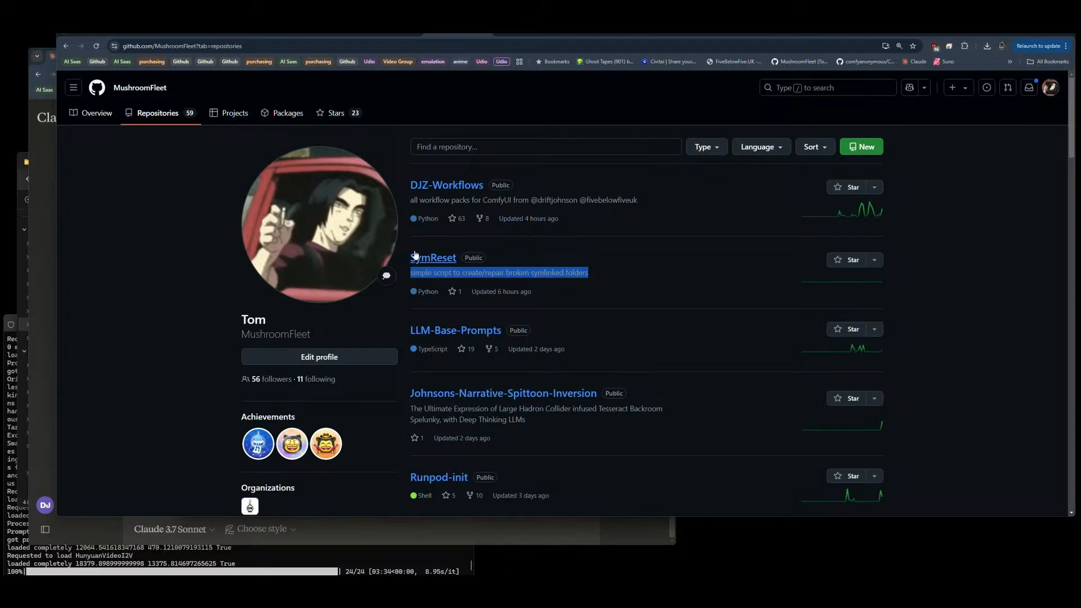
scroll(615, 289, down, 5)
scroll(615, 288, up, 2)
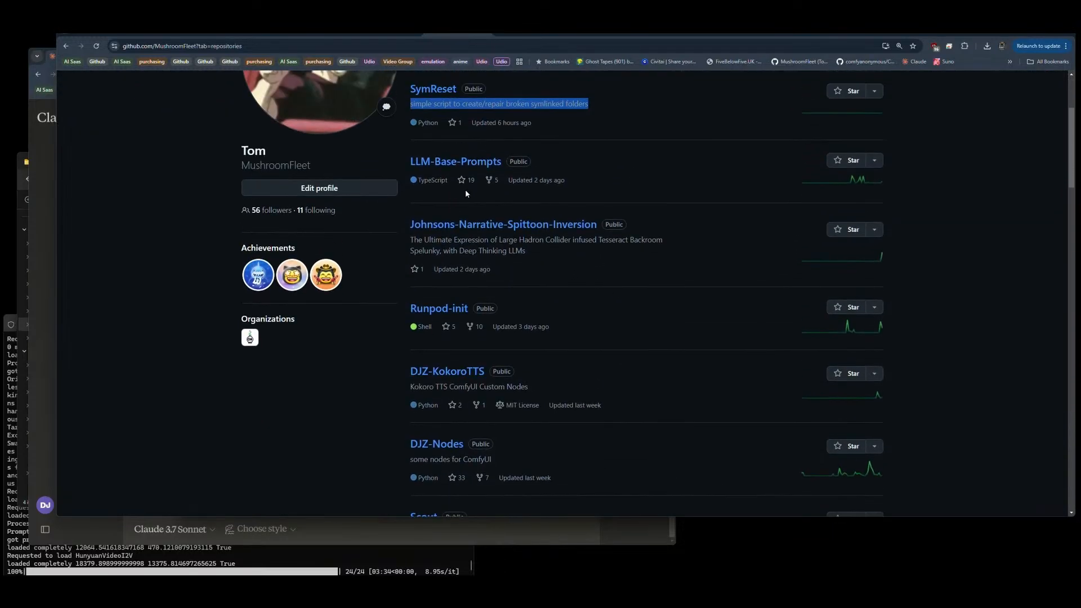
click(505, 229)
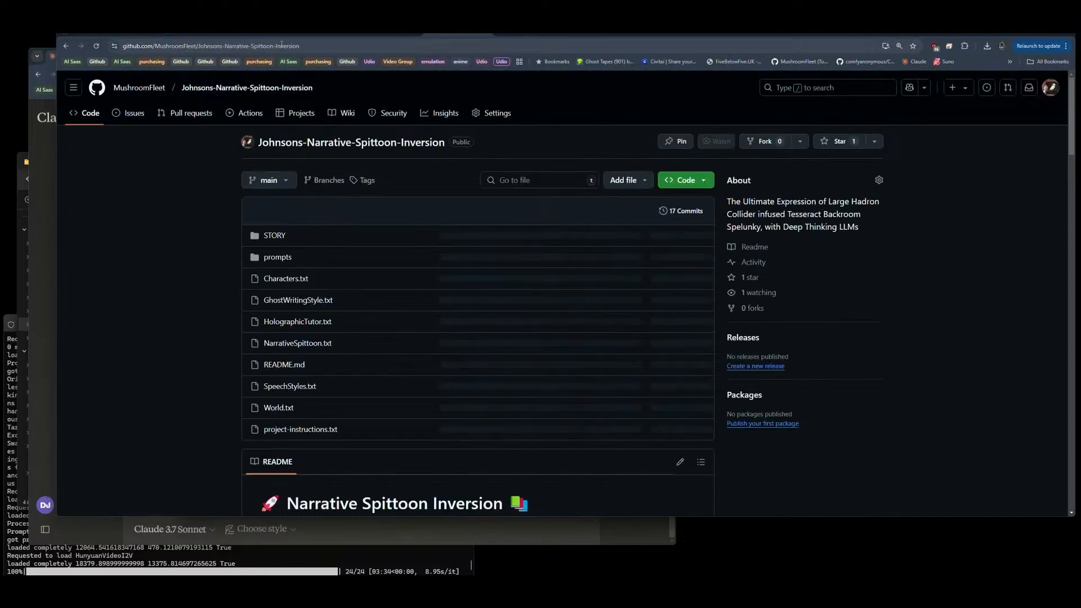
click(281, 44)
key(ctrl+c)
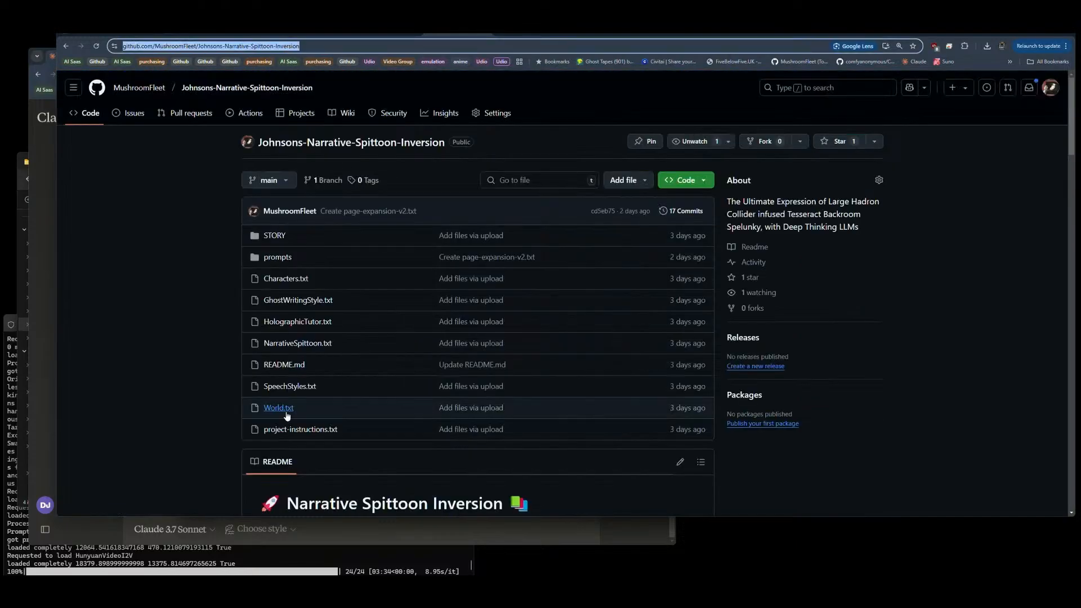
click(450, 594)
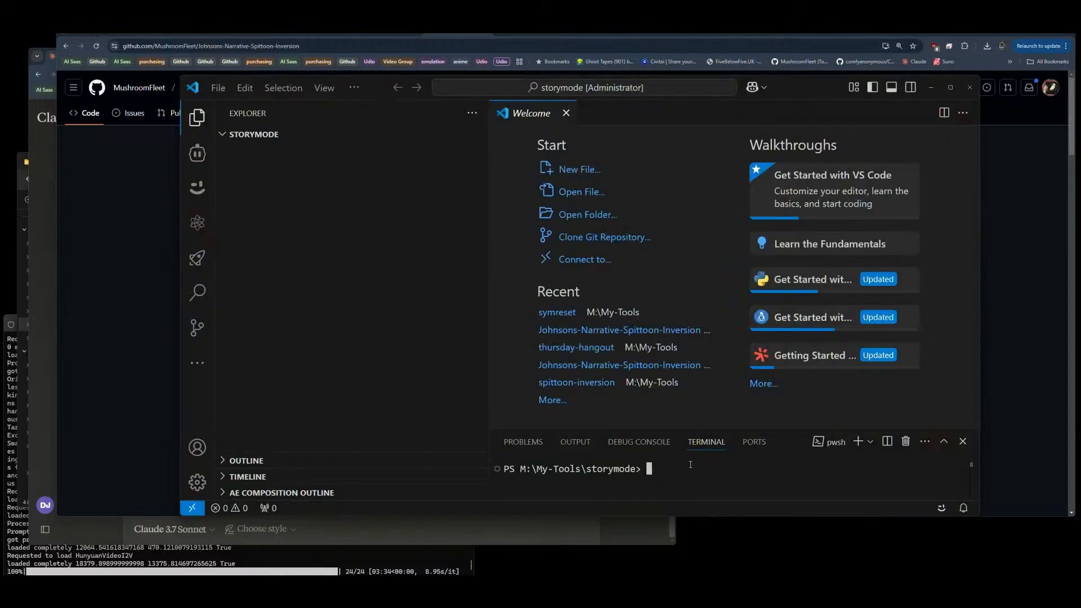
text(git c)
text(lone)
key(ctrl+v)
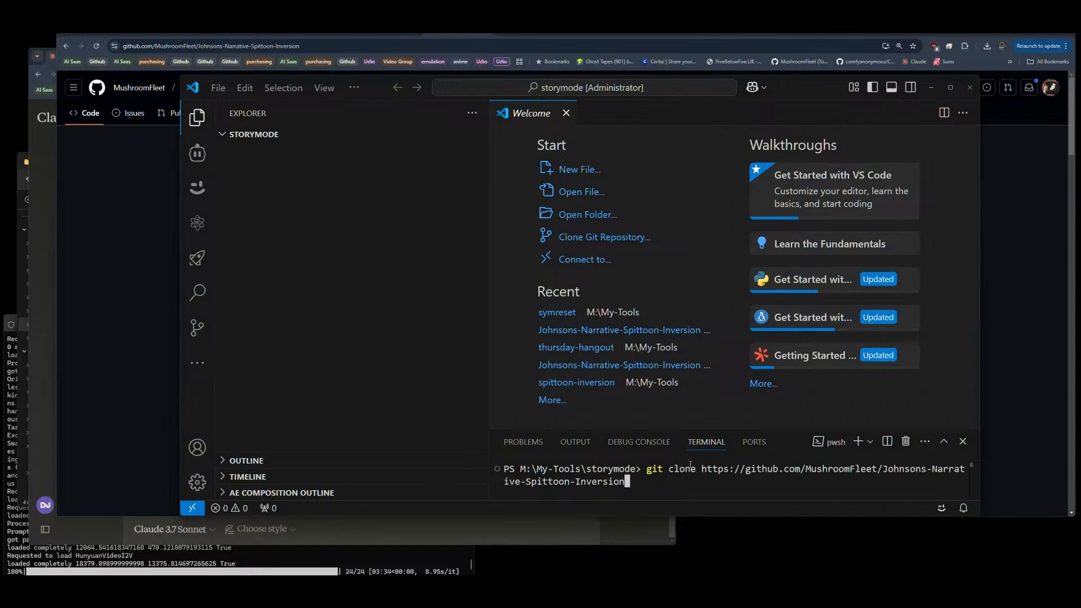
key(Return)
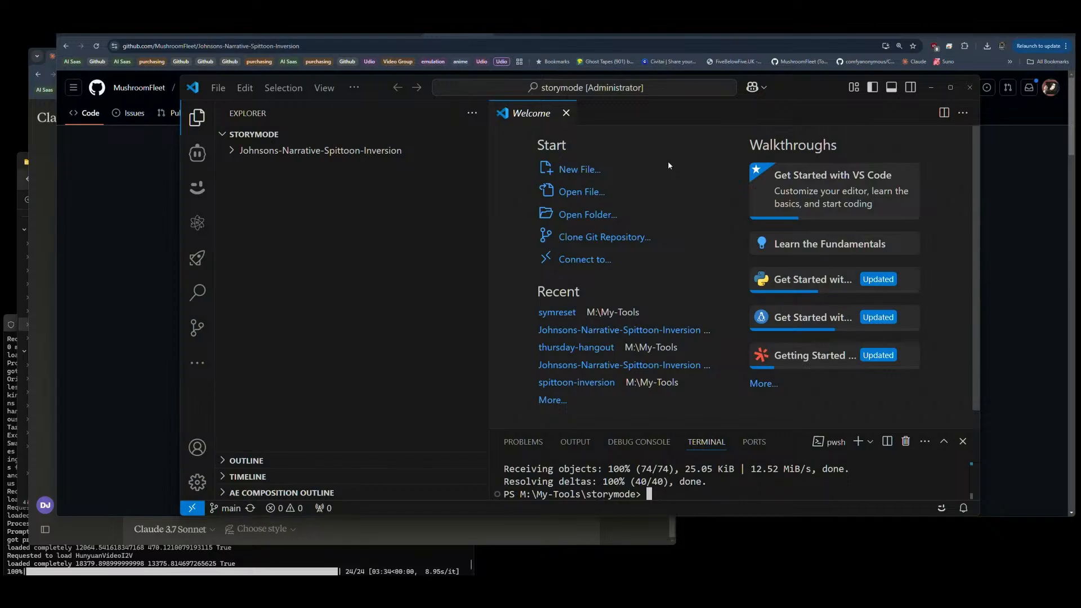
Step: Close the Welcome page and look through Characters.txt and SpeechStyles.txt in the cloned repository folder
click(566, 112)
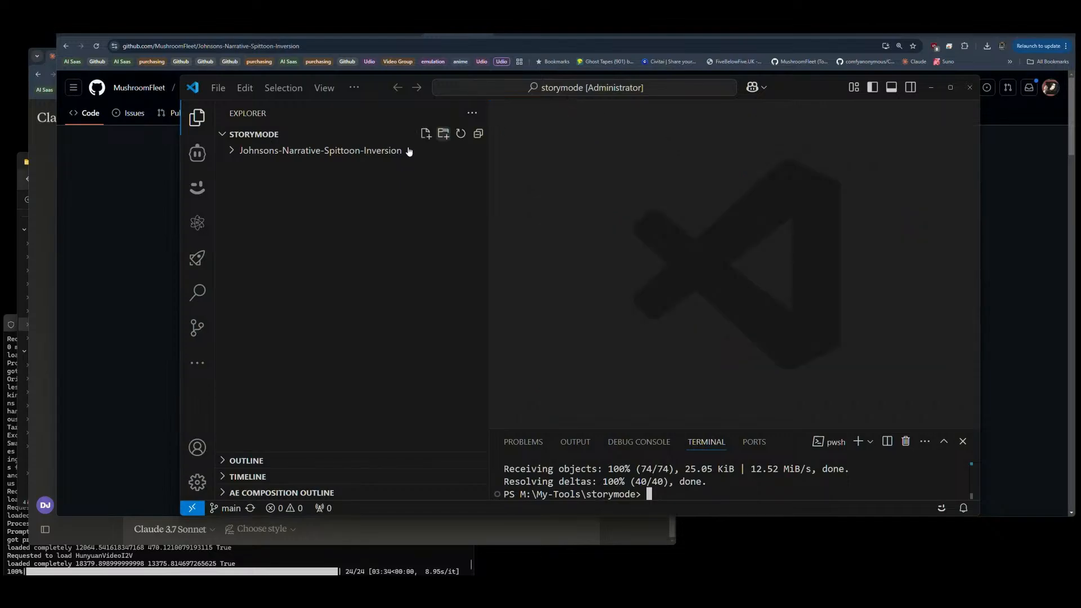
click(244, 151)
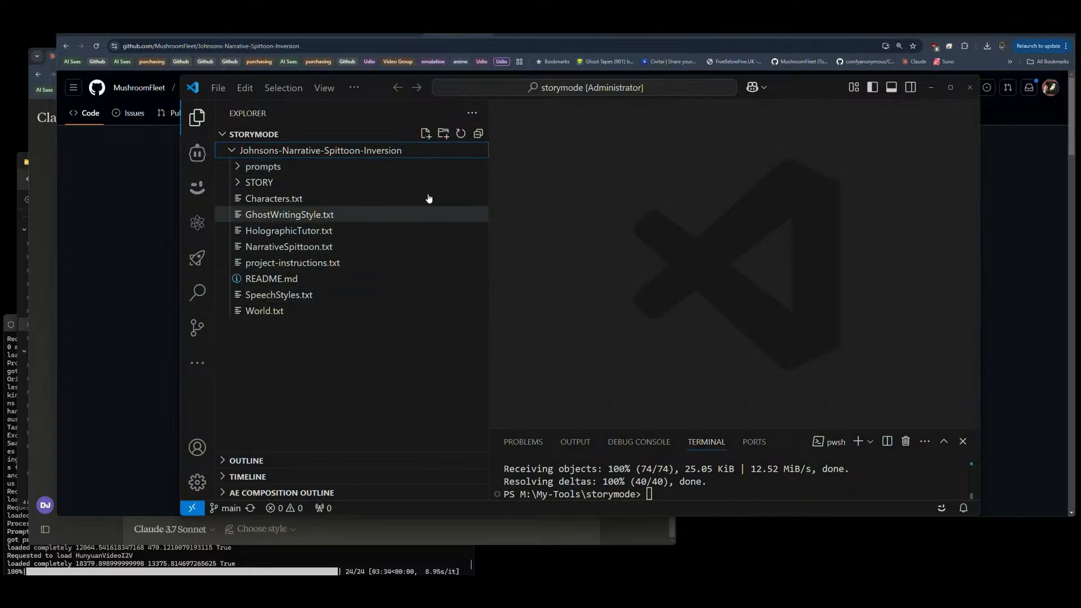
click(282, 203)
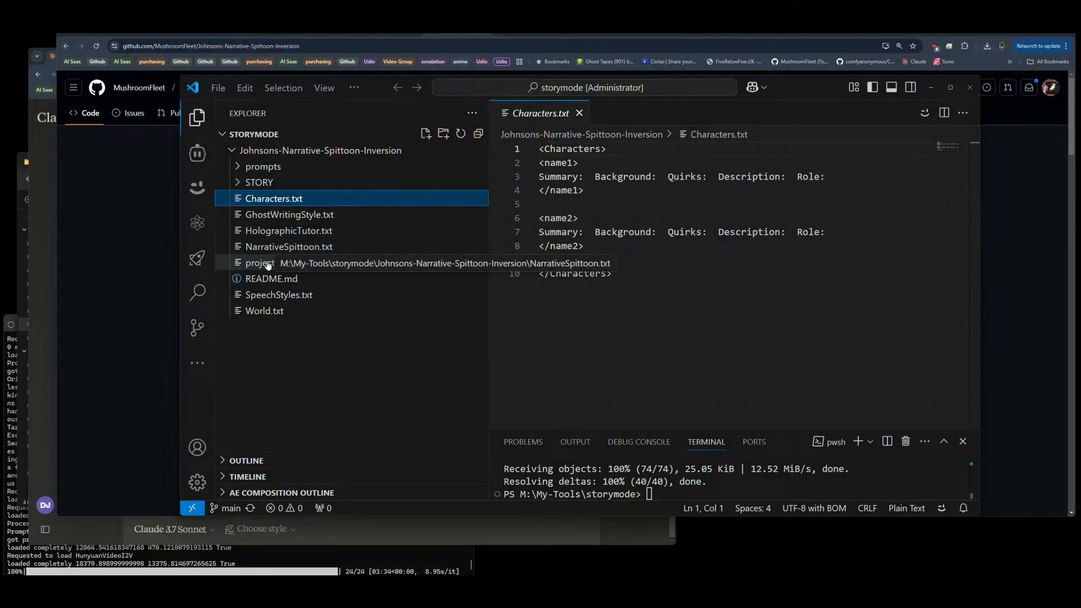
click(269, 298)
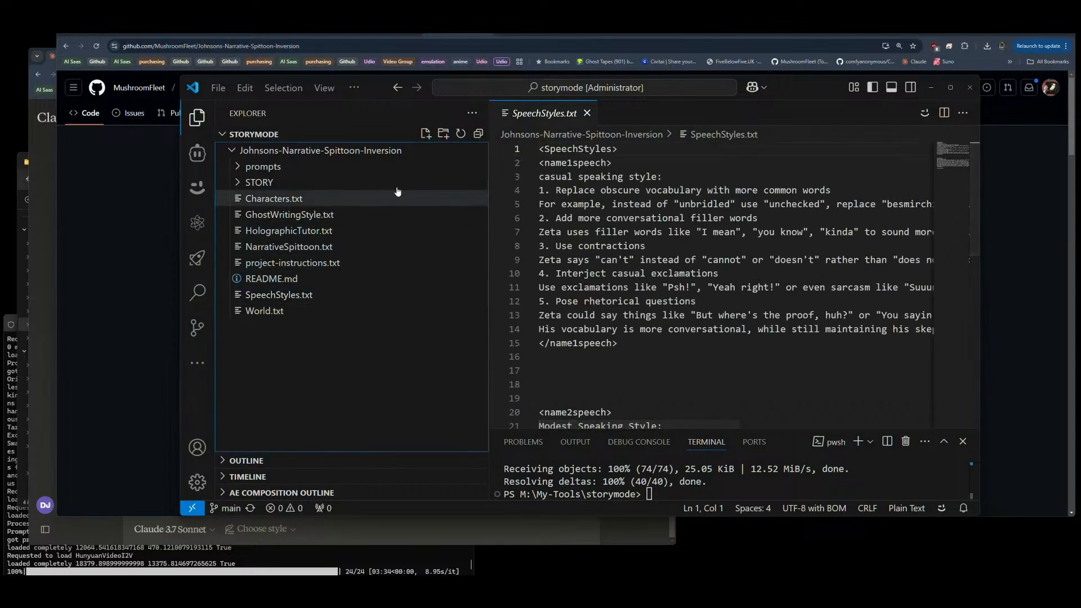
Step: Create a folder named "default" in the storymode workspace root
click(443, 134)
text(default)
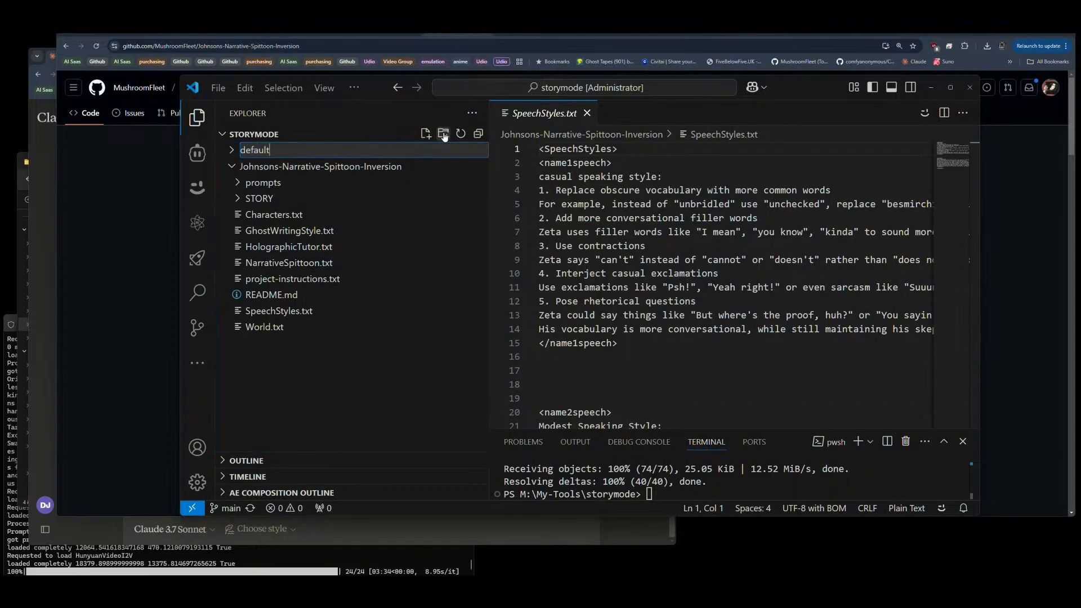
key(Return)
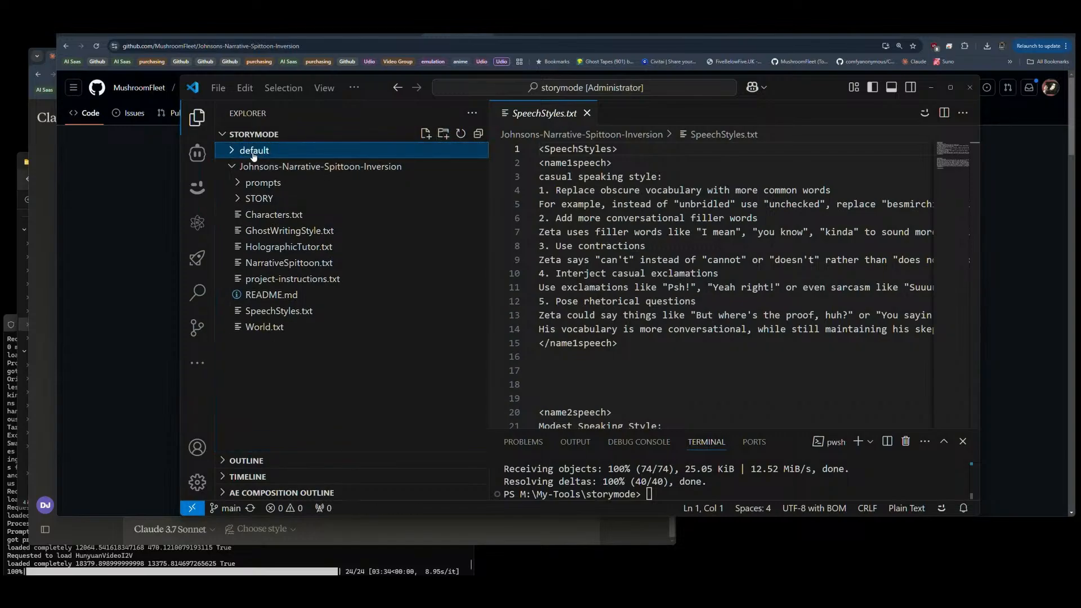
Step: Copy Characters.txt, project-instructions.txt, SpeechStyles.txt and World.txt from the cloned repository into the default folder
click(264, 214)
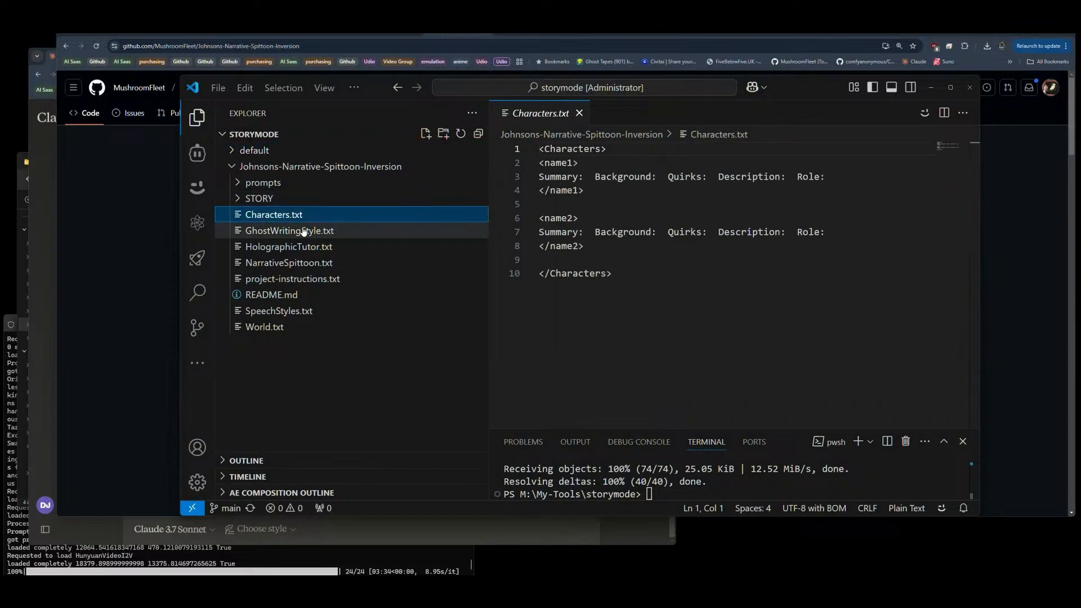
ctrl+click(279, 280)
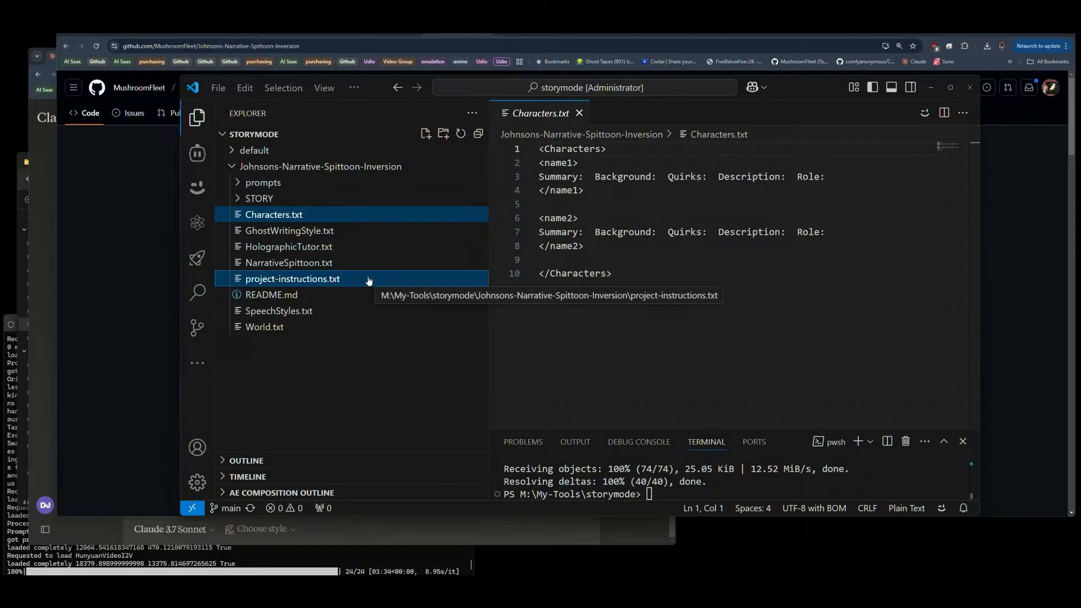
ctrl+click(279, 311)
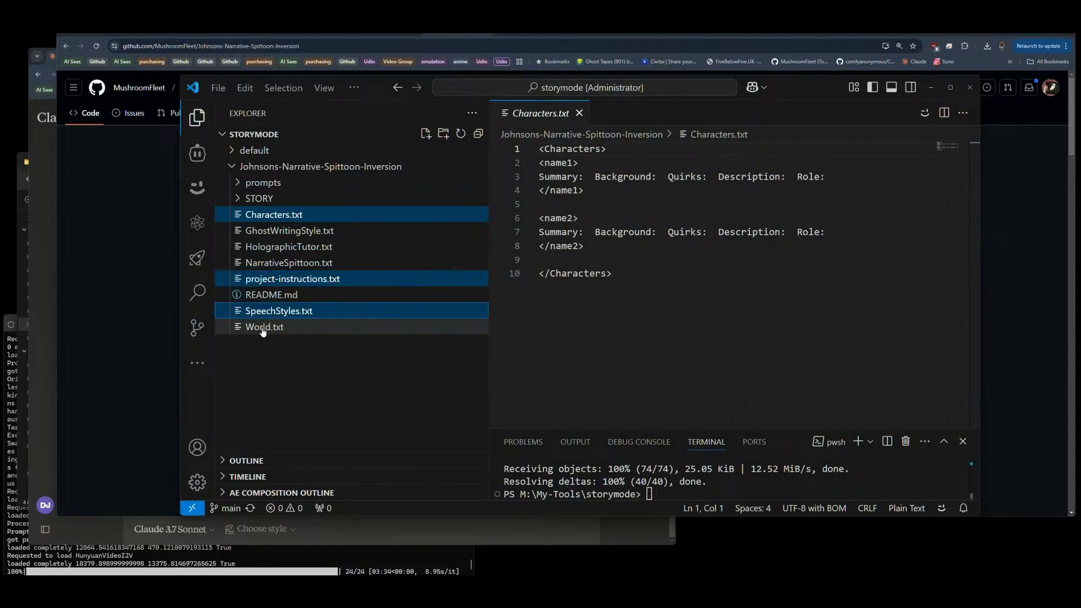
ctrl+click(277, 329)
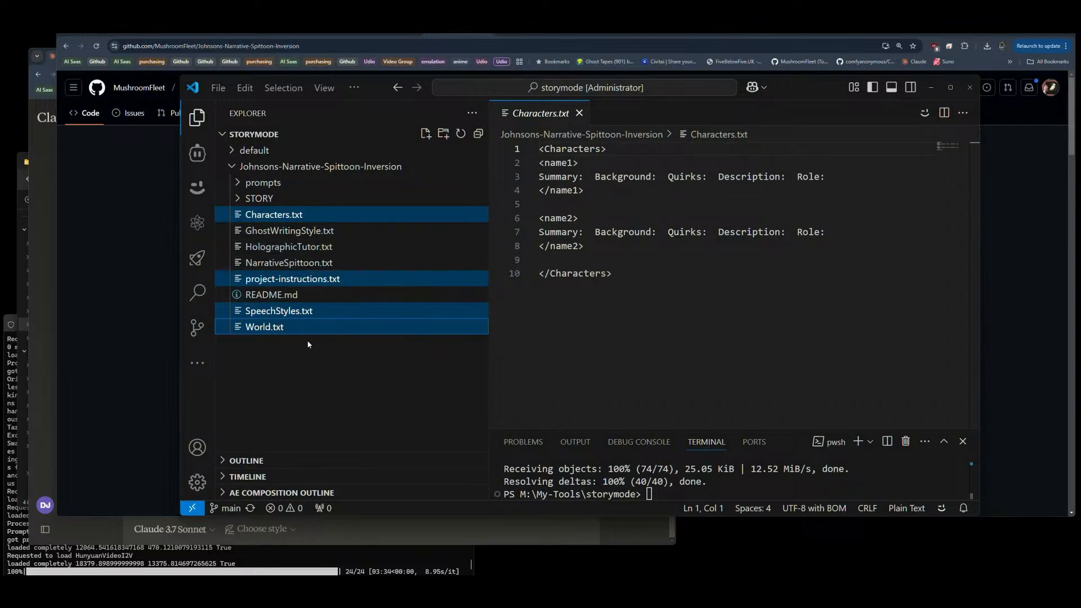
click(248, 151)
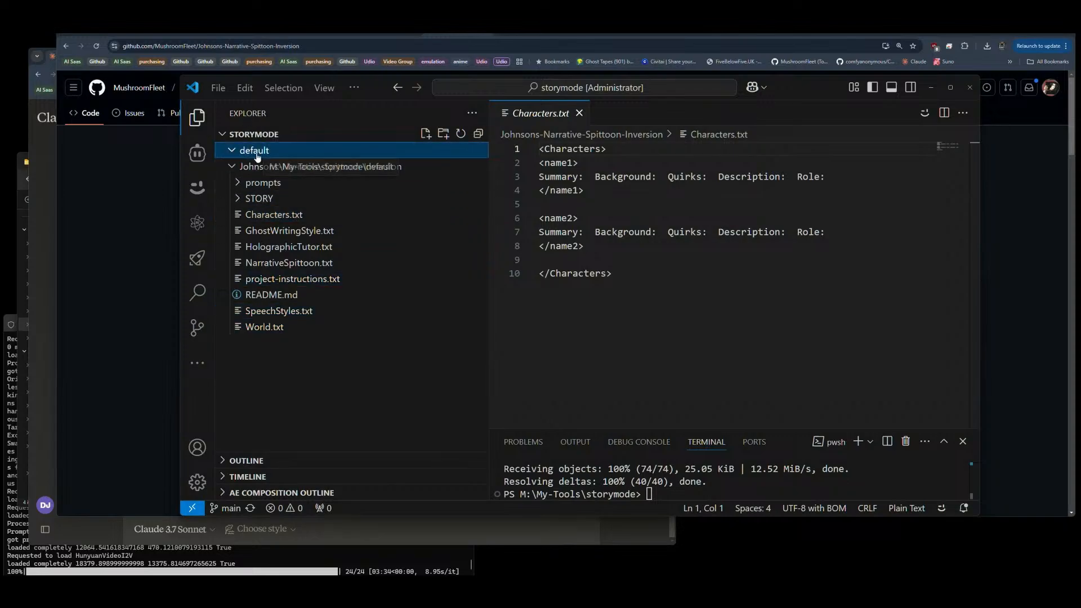
key(ctrl+v)
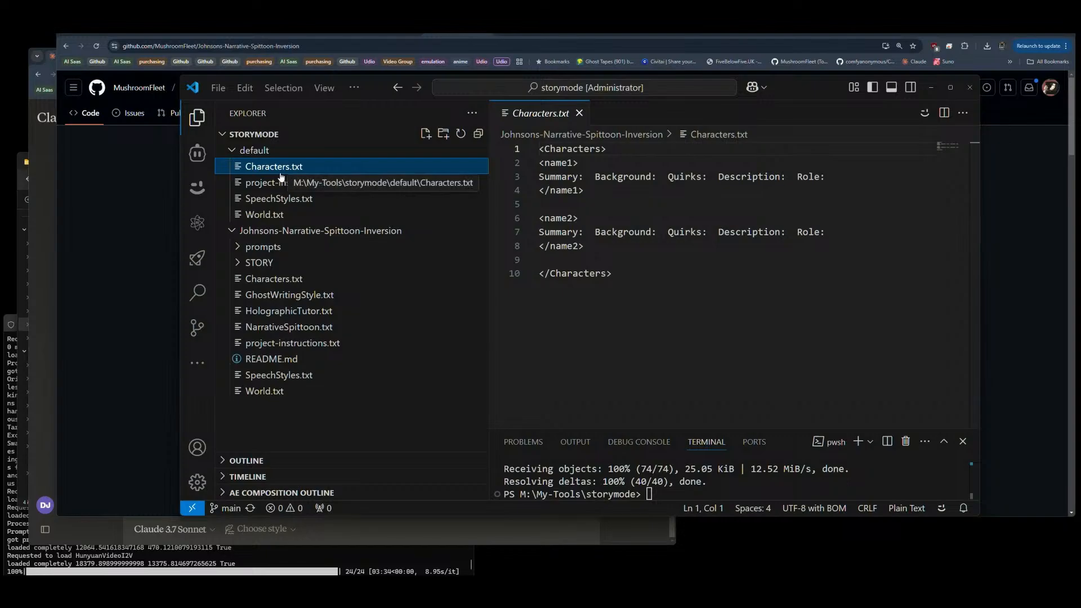
Step: Rename Characters.txt in the default folder to default-Characters.txt
key(F2)
key(Home)
text(default-Ch)
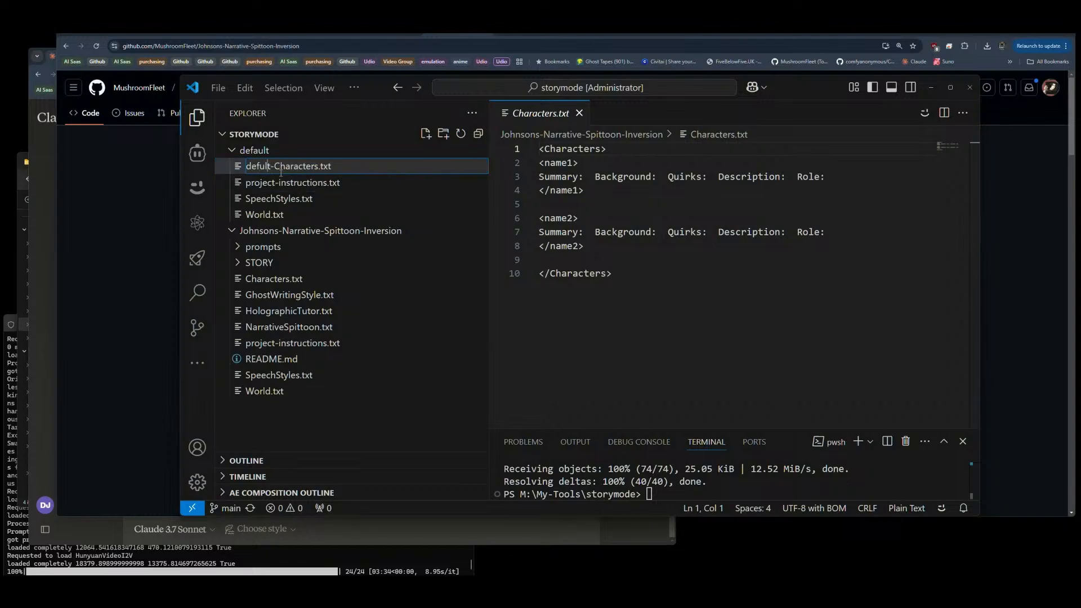
text(a)
key(shift+Home)
key(Return)
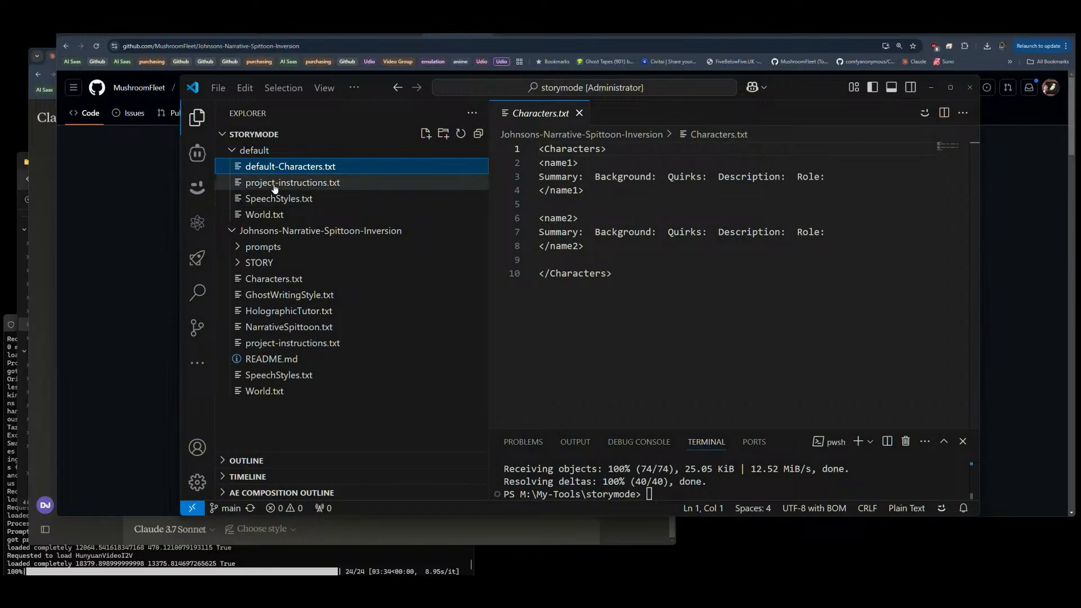
Step: Rename project-instructions.txt in the default folder to default-project-instructions.txt
click(276, 186)
key(F2)
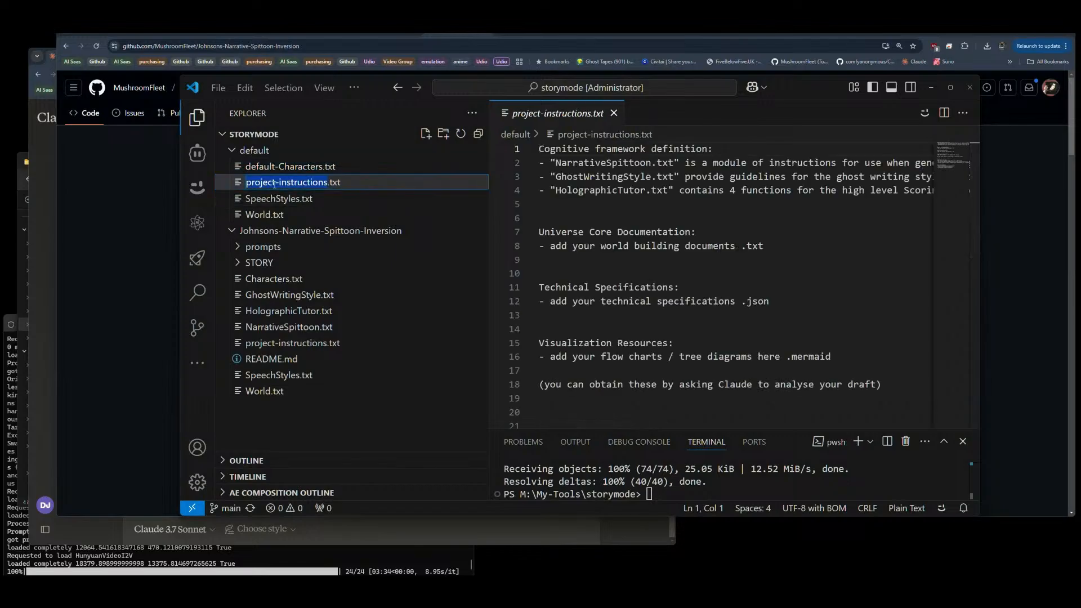
key(Home)
text(default-)
key(Return)
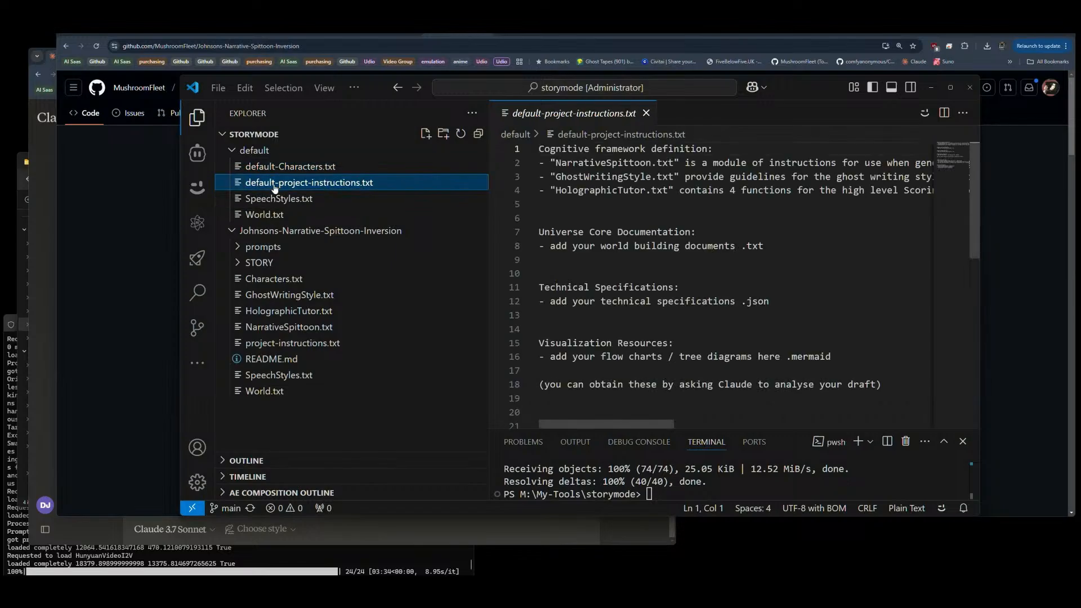
Step: Rename SpeechStyles.txt in the default folder to default-SpeechStyles.txt
click(259, 199)
key(F2)
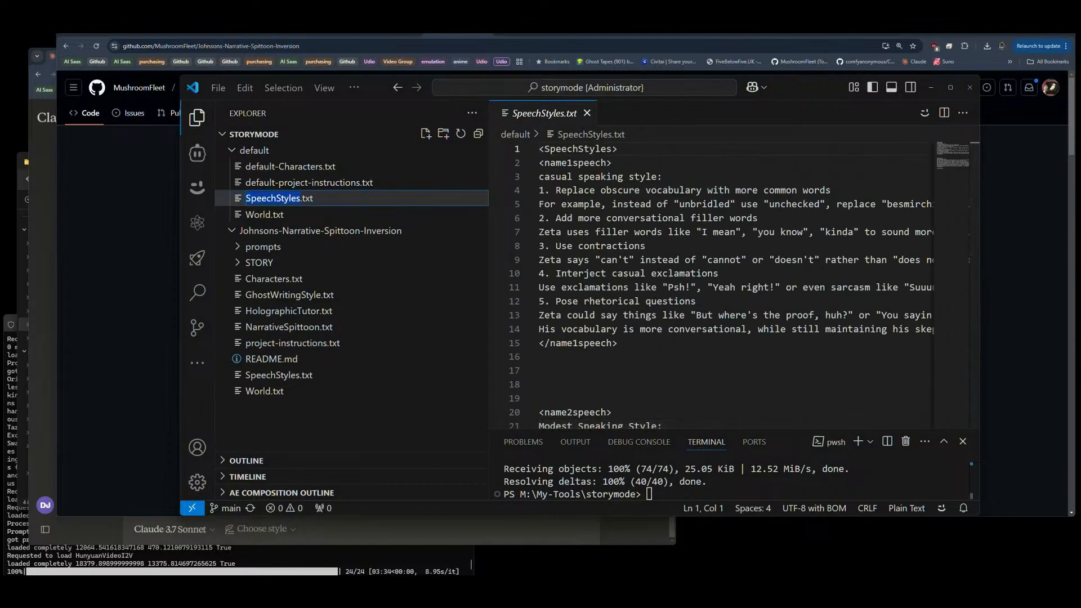
key(Home)
text(default-)
key(Return)
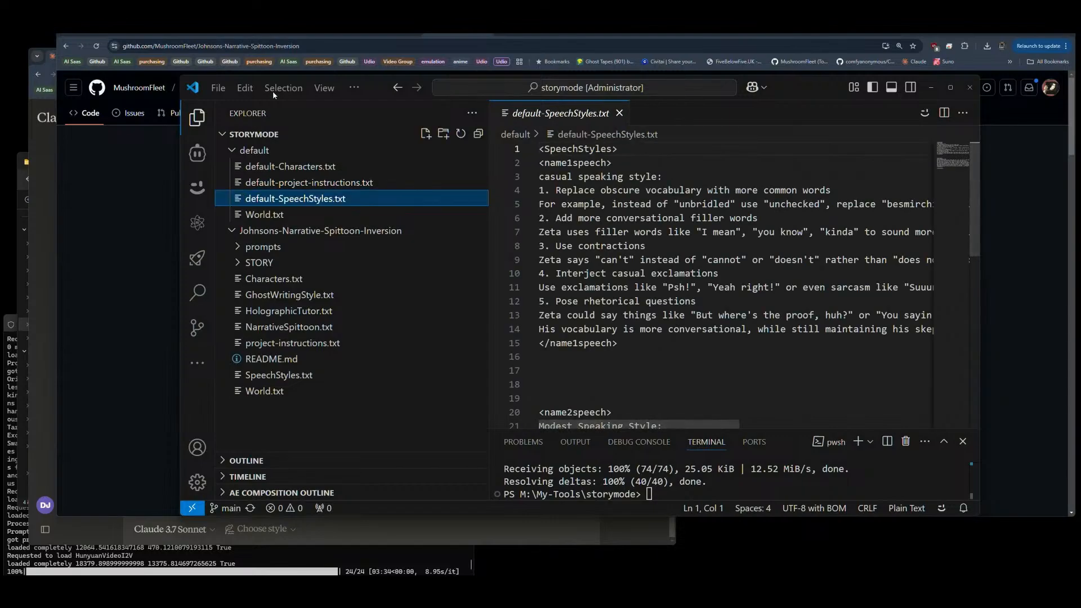
Step: Rename World.txt in the default folder to default-World.txt
click(267, 213)
key(F2)
key(Home)
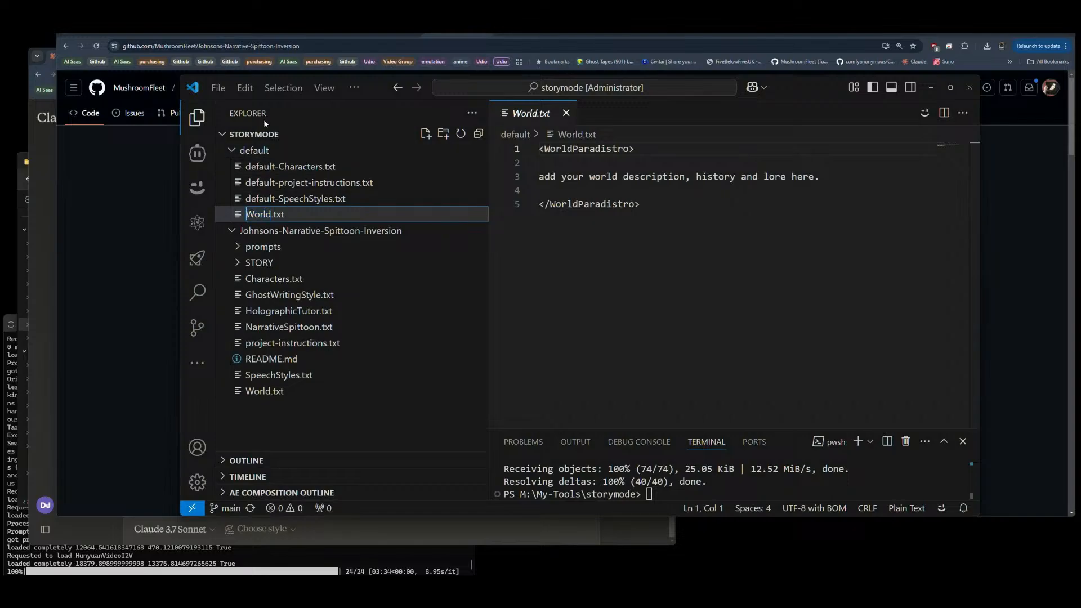
text(default-)
key(Return)
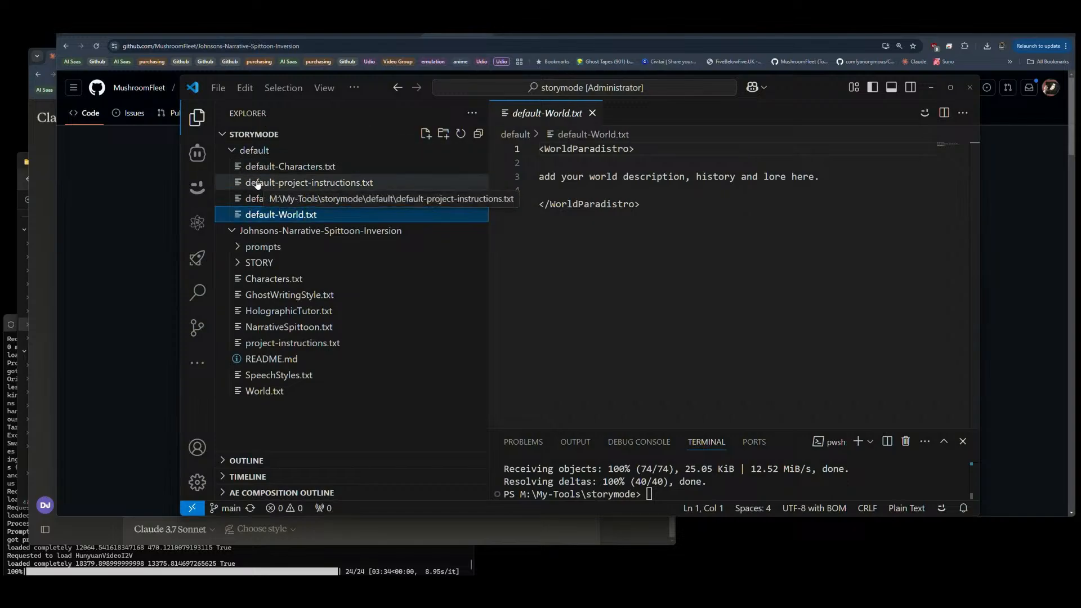
Step: In a new File Explorer tab, sort My-Tools by date modified and open thursday-hangout\Johnsons-Narrative-Spittoon-Inversion
click(268, 280)
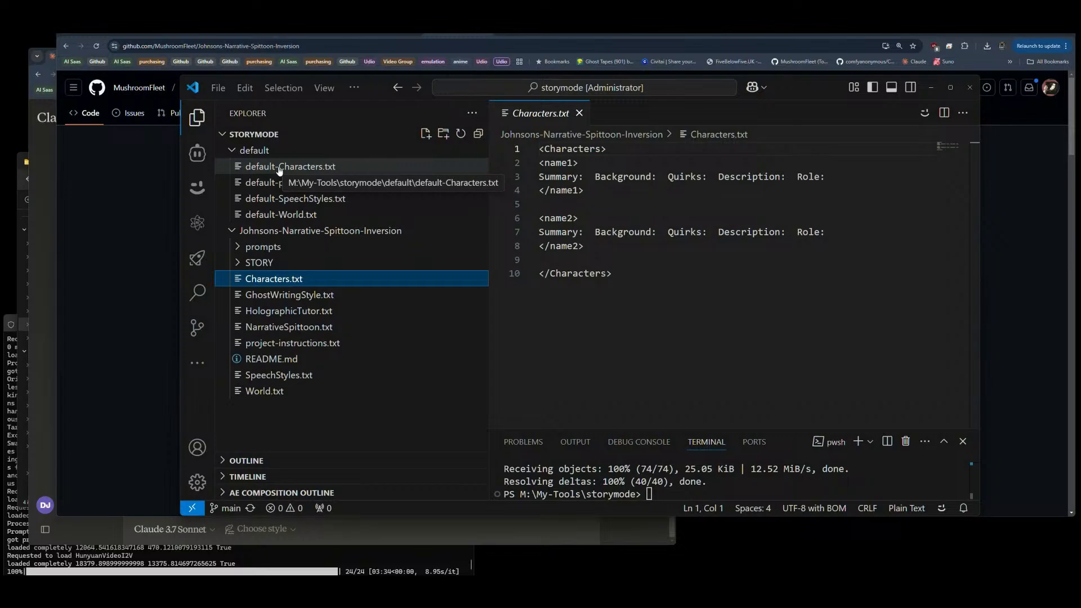
click(24, 309)
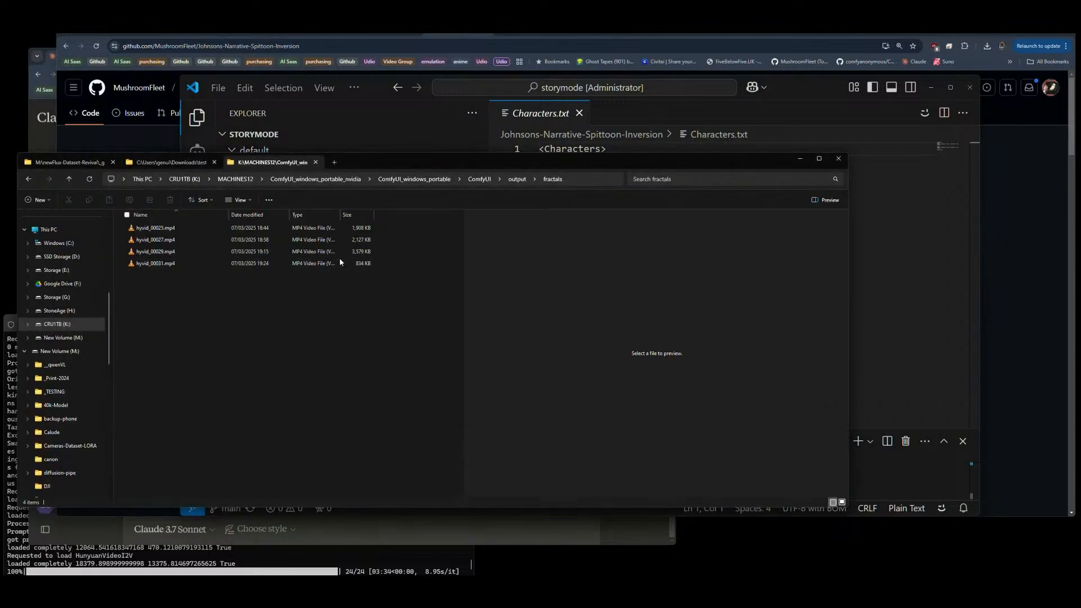
click(334, 162)
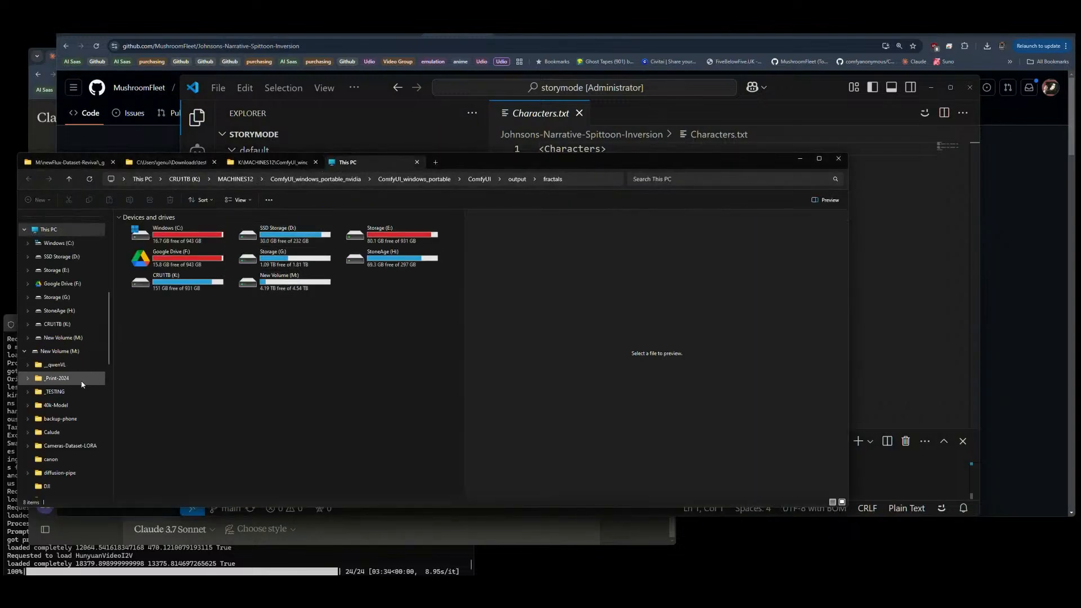
scroll(63, 402, down, 4)
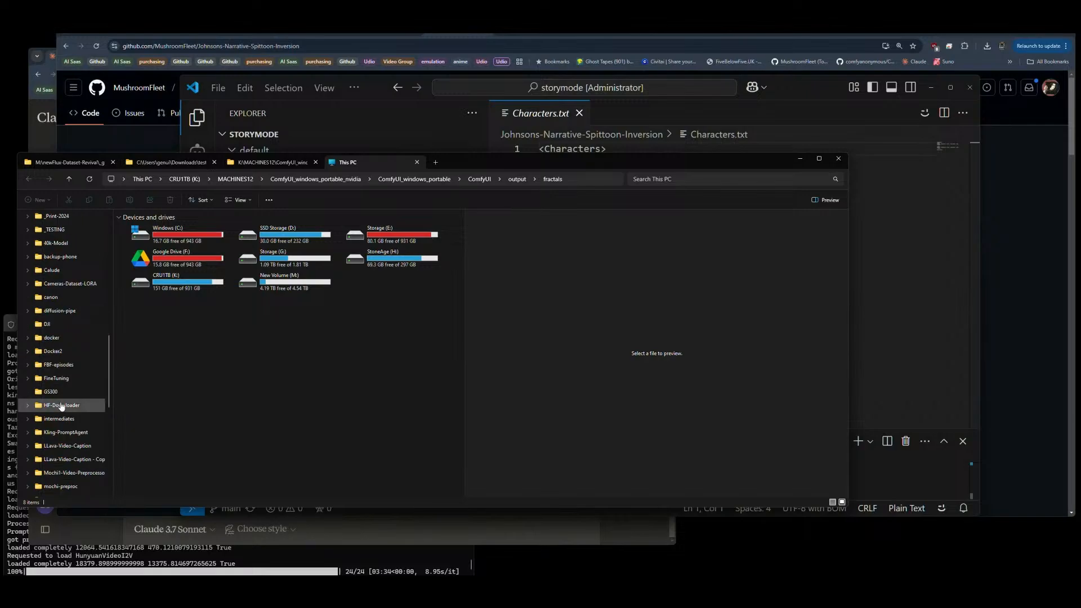
scroll(64, 413, down, 2)
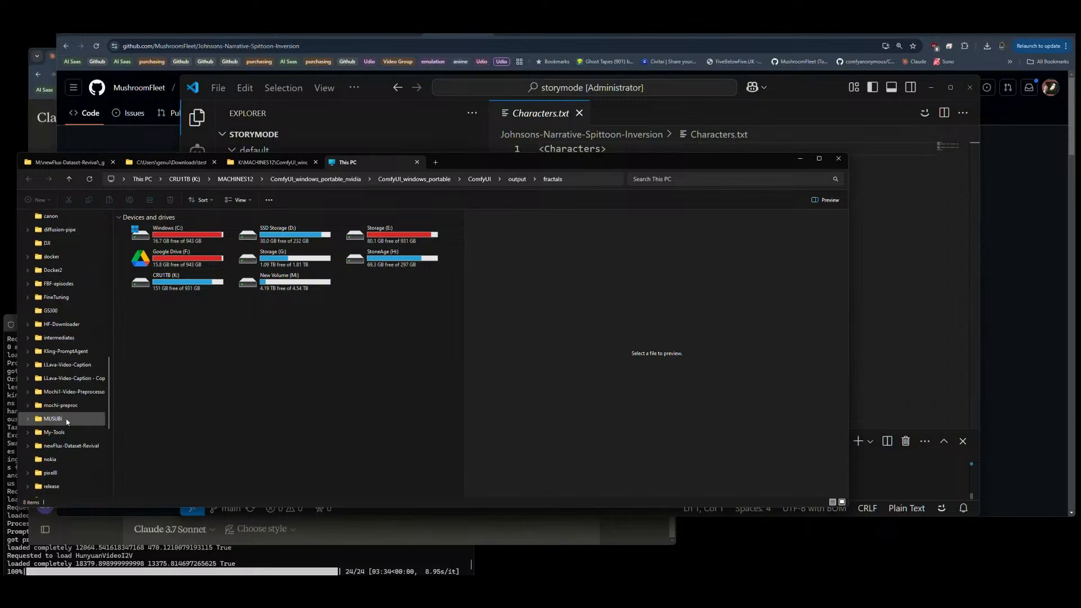
click(55, 433)
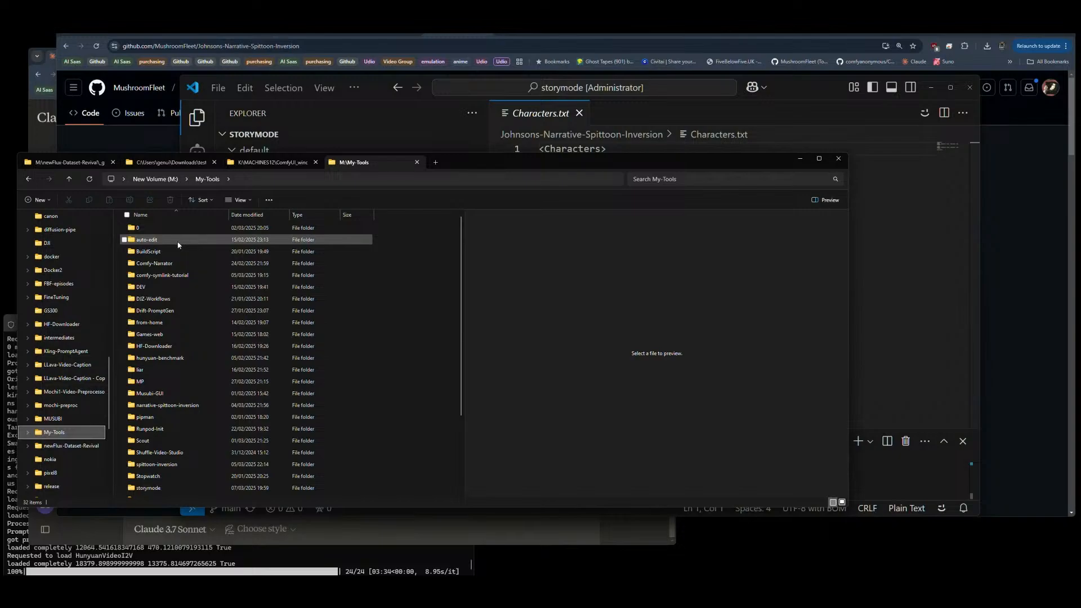
click(262, 217)
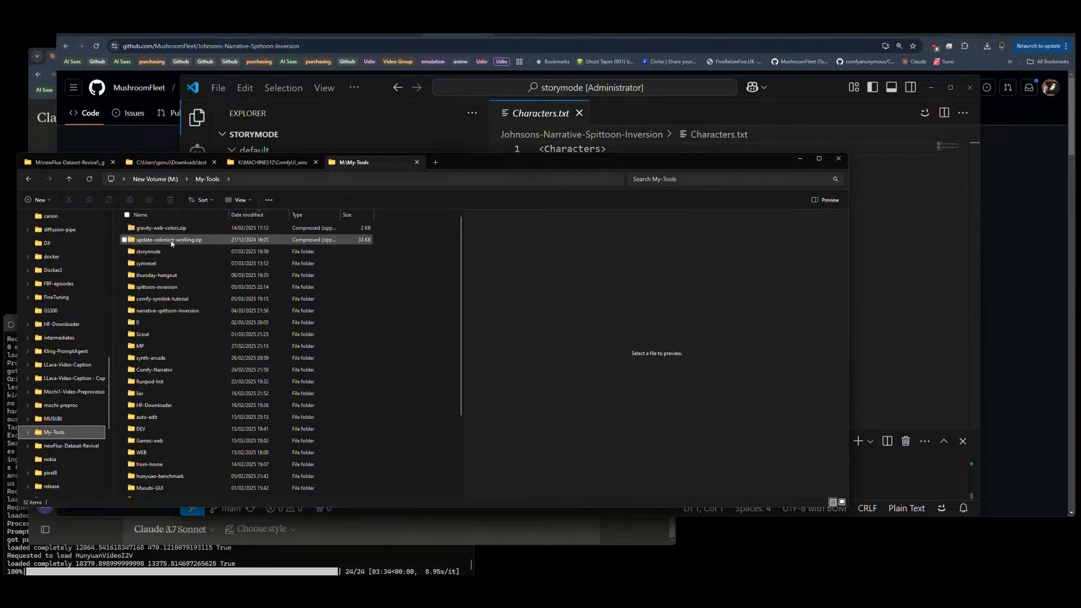
double_click(170, 276)
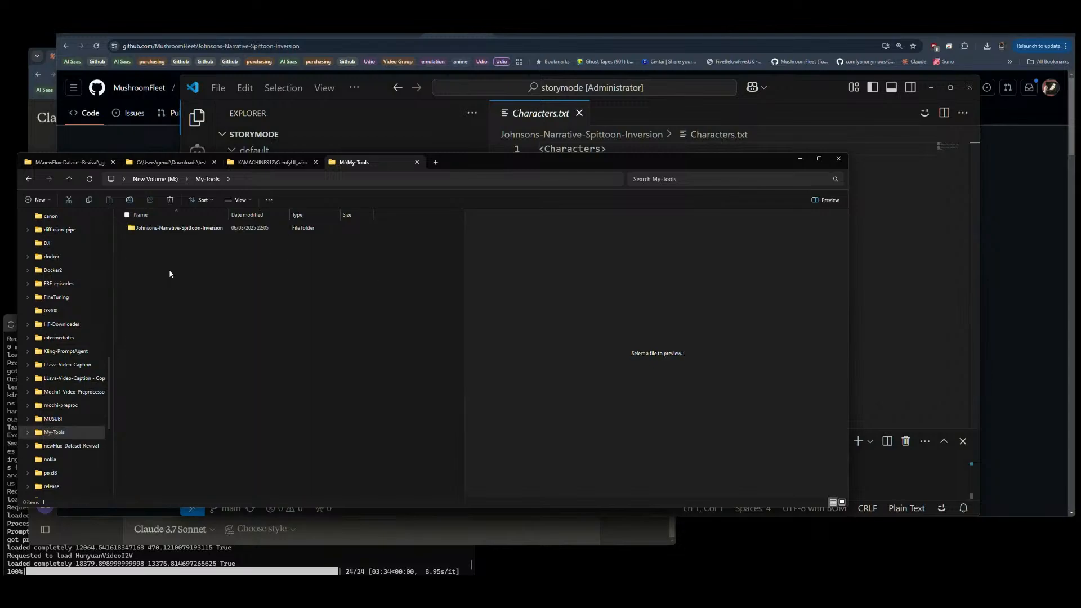
double_click(163, 229)
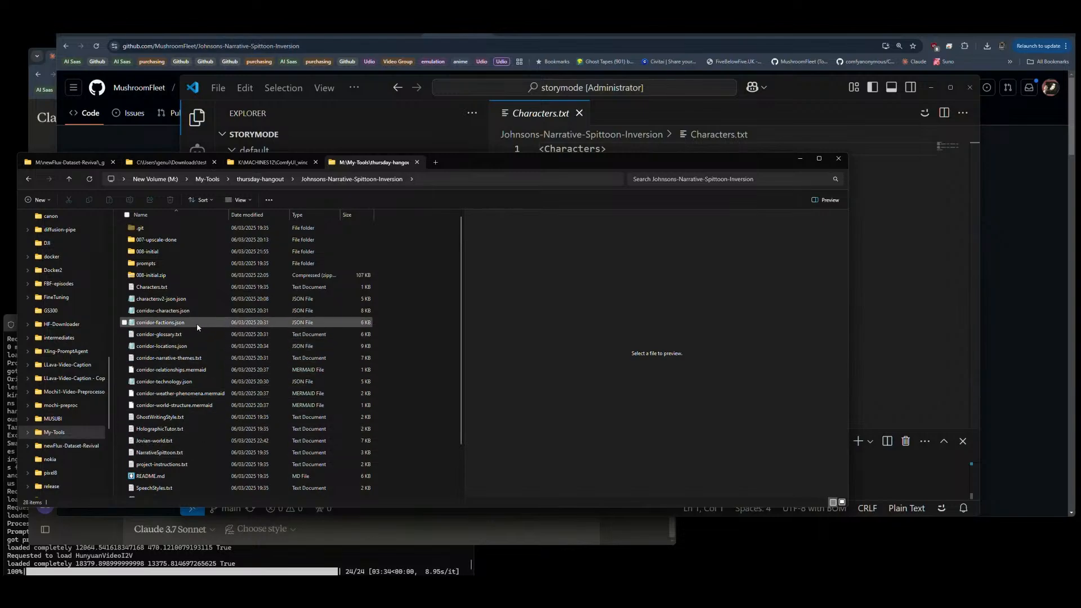
Step: Open charactersv2-json.json and copy its entire contents
click(157, 301)
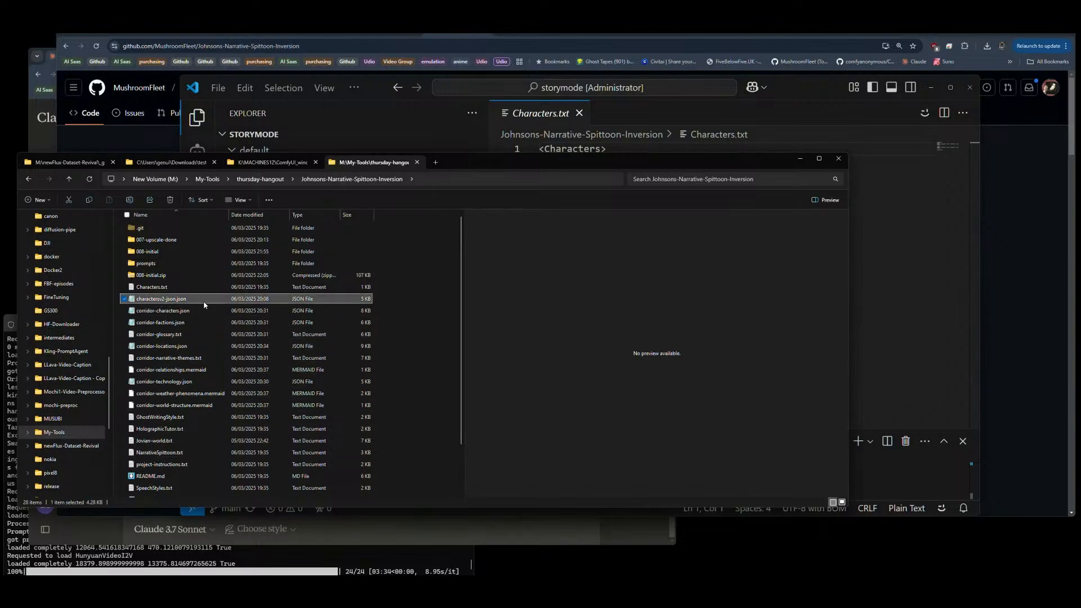
double_click(144, 300)
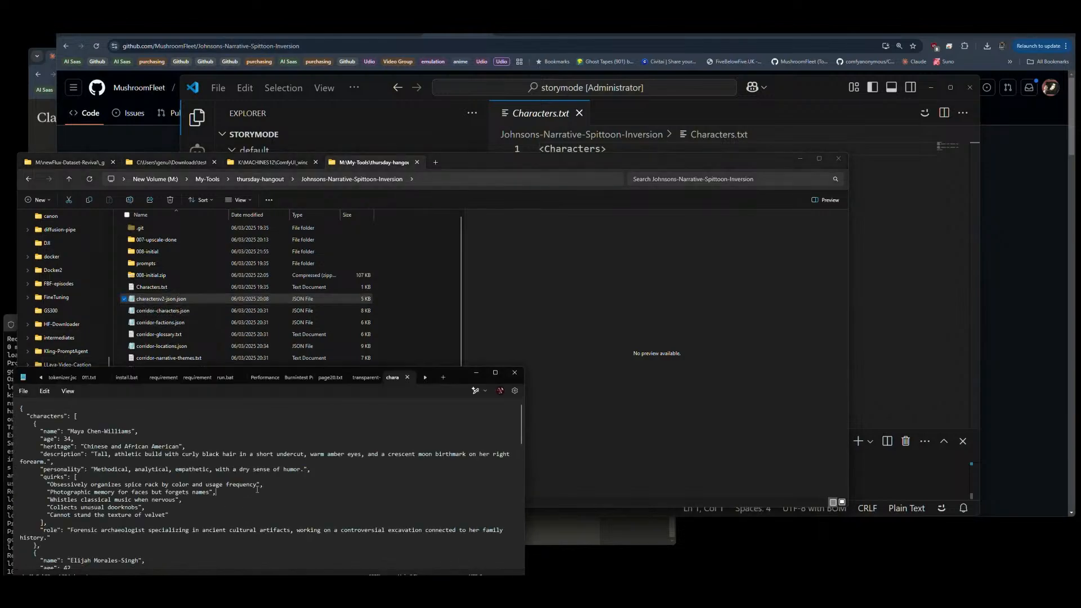
key(ctrl+a)
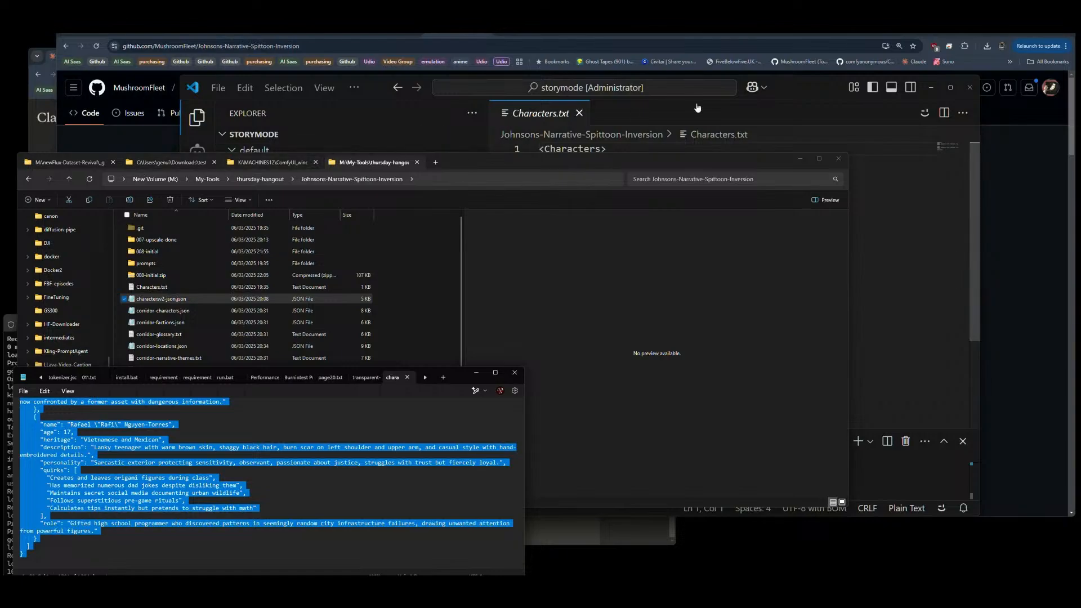
Step: In VS Code, replace the name1 and name2 template blocks in default-Characters.txt with the copied character JSON
click(781, 85)
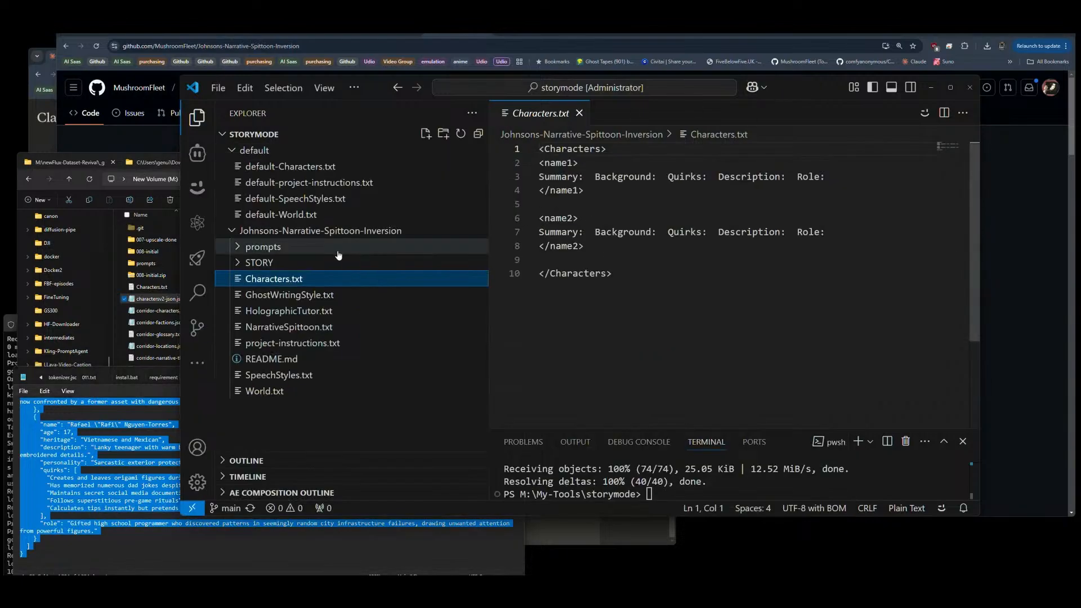
click(286, 168)
click(647, 291)
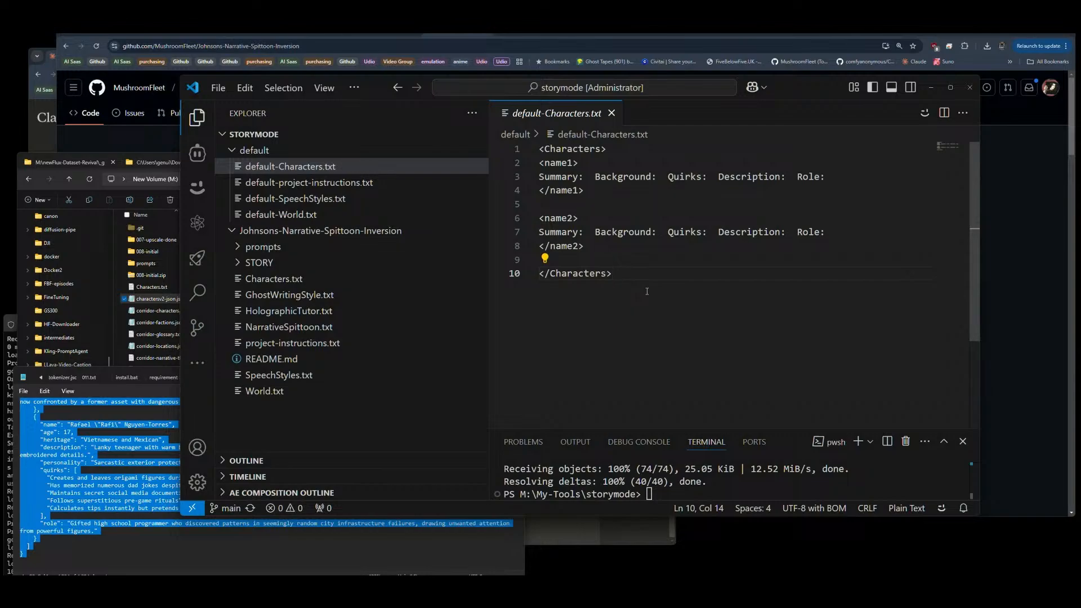
click(562, 260)
key(shift+Up)
key(shift+Up)
key(shift+Up)
key(shift+Up)
key(shift+Up)
key(shift+Up)
key(shift+Up)
key(ctrl+b)
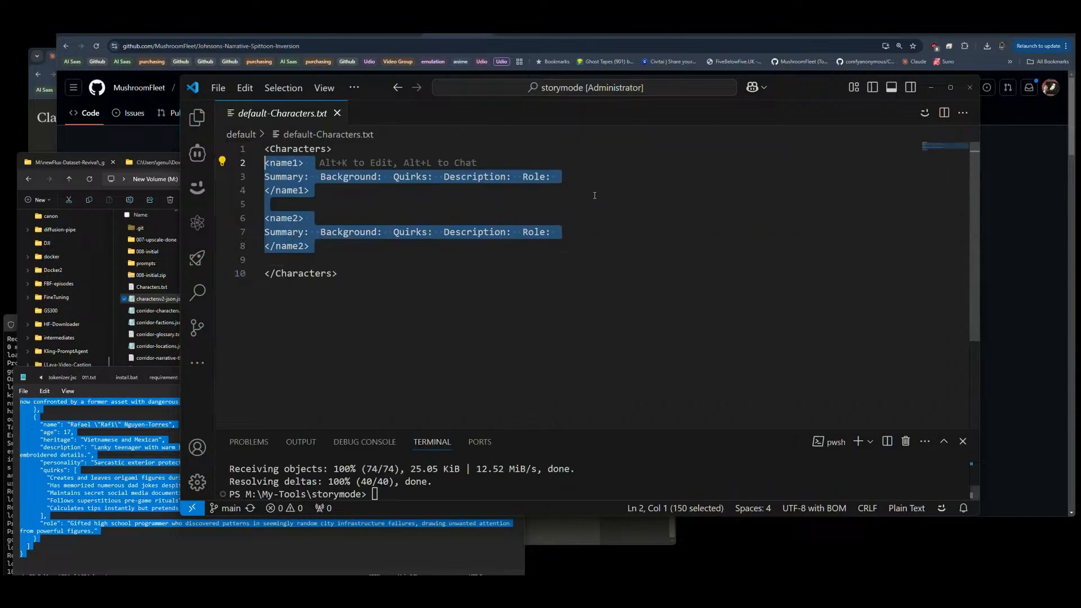
key(ctrl+v)
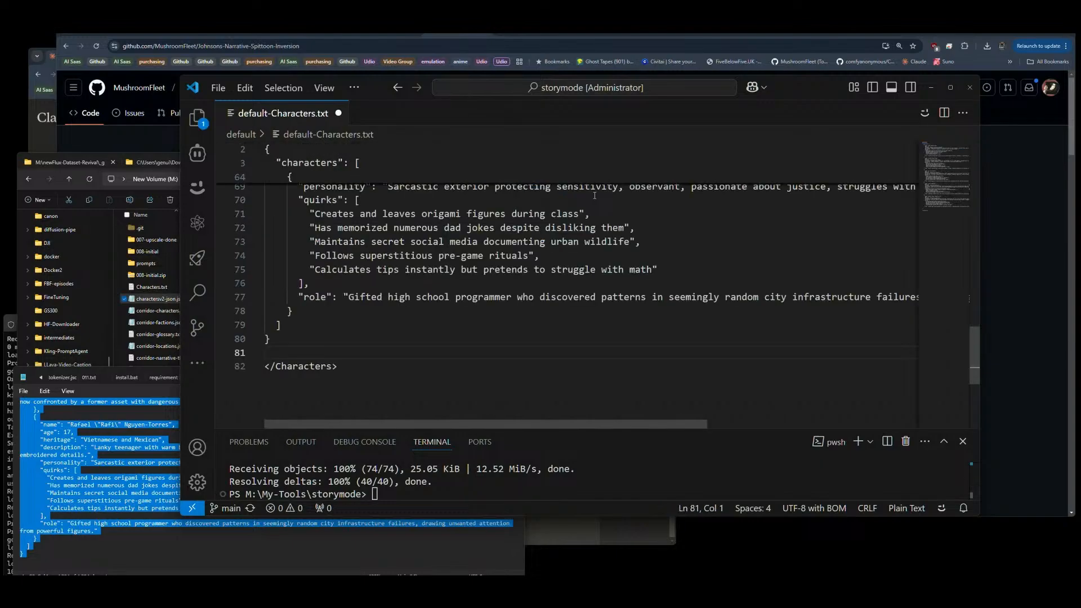
Step: Delete the opening and closing Characters tags around the JSON in default-Characters.txt
scroll(342, 328, up, 15)
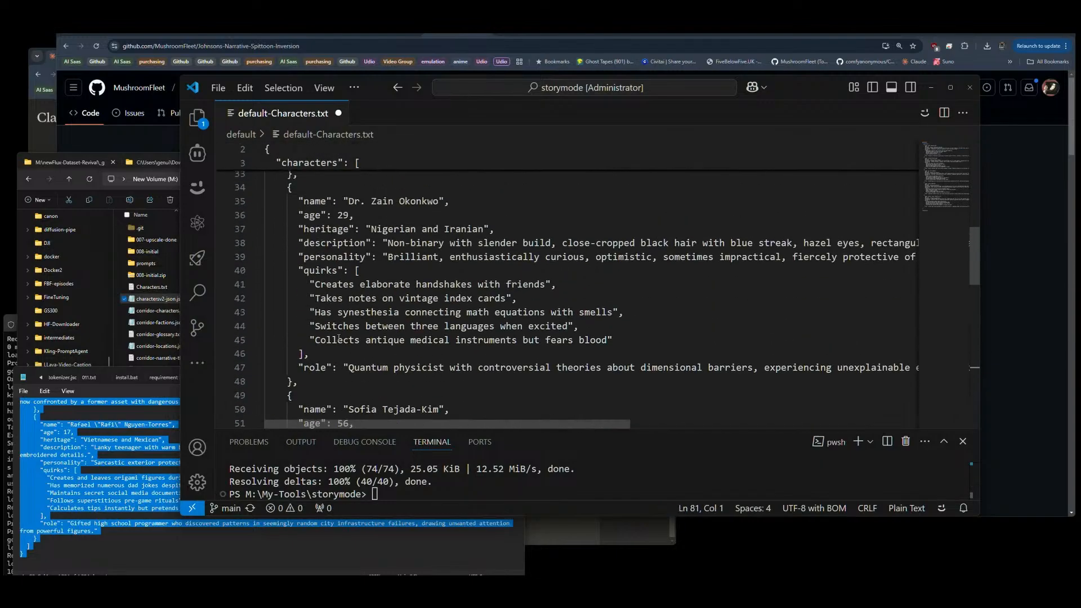
scroll(339, 338, up, 6)
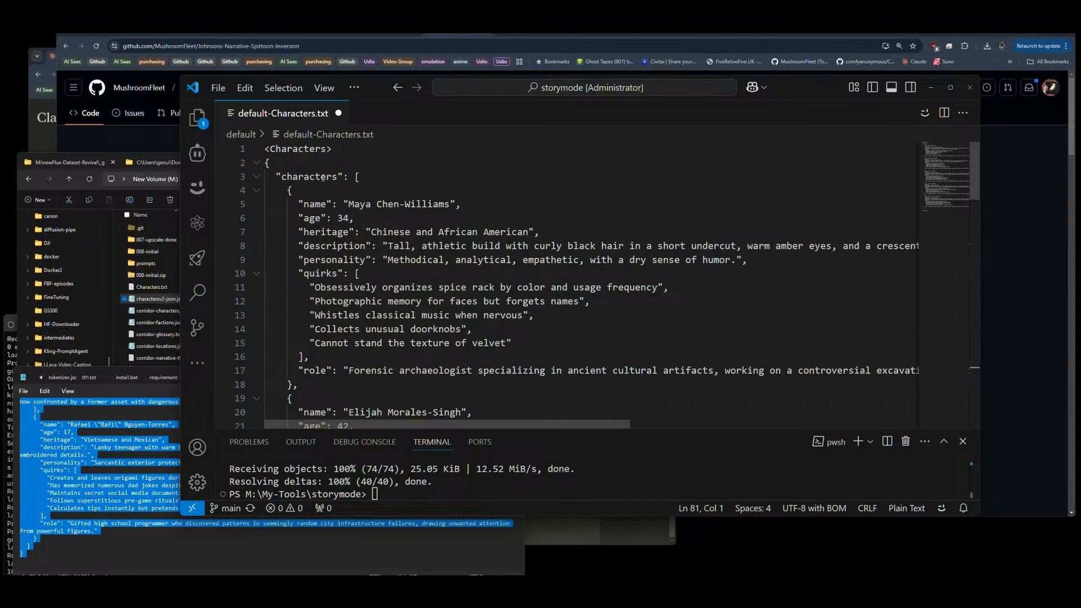
drag(332, 151, 263, 150)
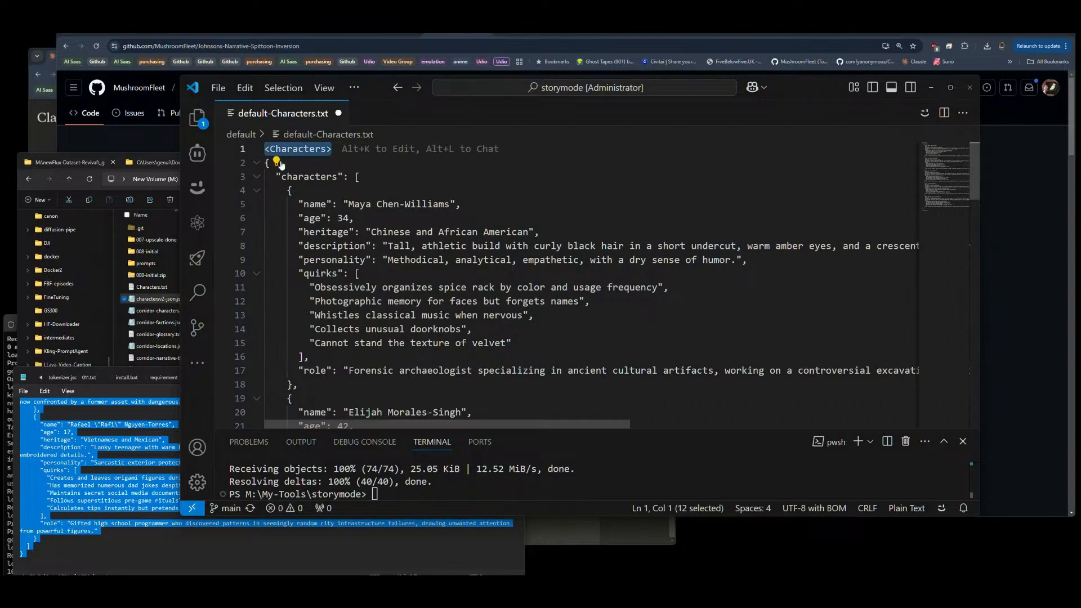
key(BackSpace)
key(Delete)
scroll(310, 175, down, 15)
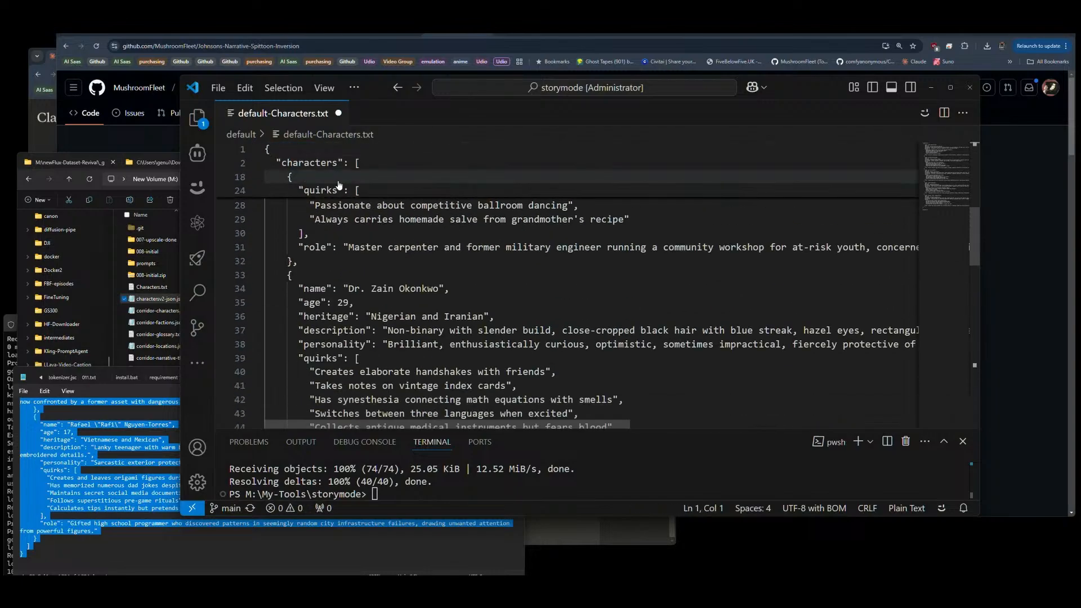
scroll(338, 186, down, 8)
scroll(338, 186, up, 2)
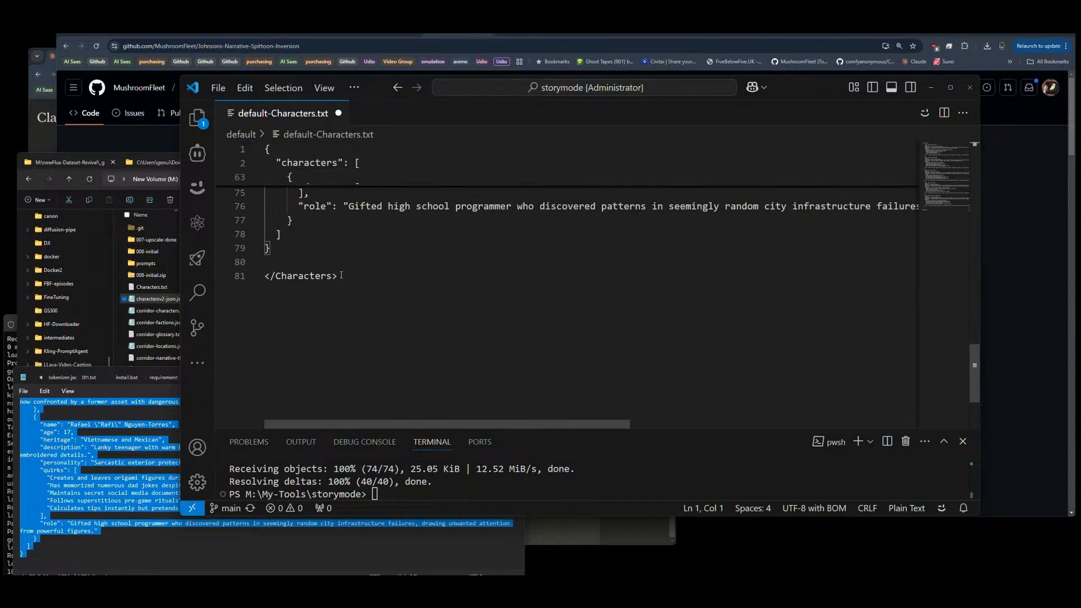
drag(336, 276, 271, 276)
key(BackSpace)
key(BackSpace)
key(BackSpace)
key(BackSpace)
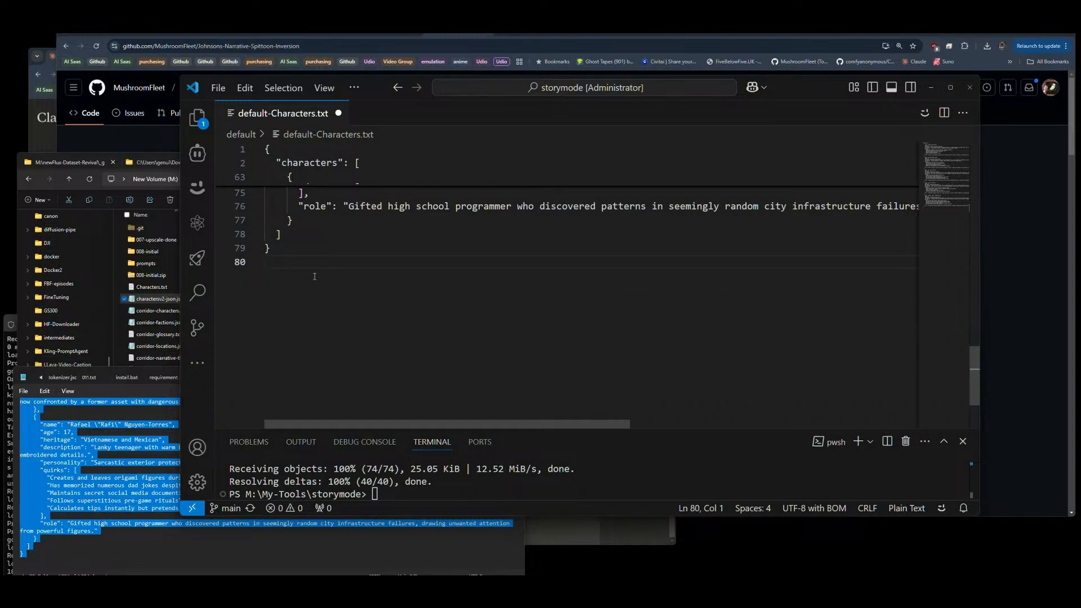
Step: Save default-Characters.txt and close it
scroll(313, 274, up, 20)
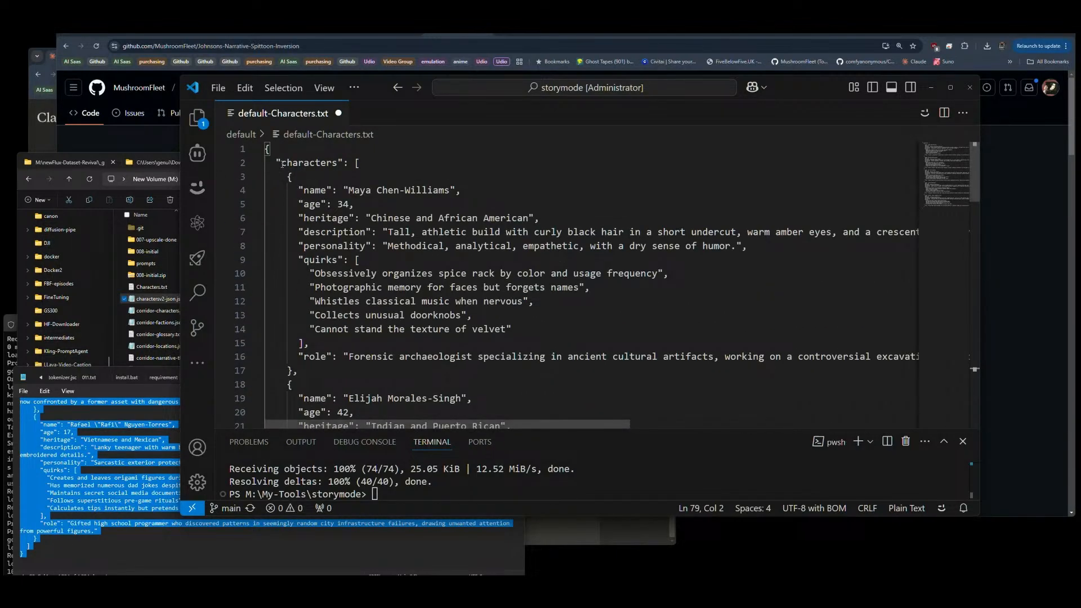
drag(283, 164, 337, 164)
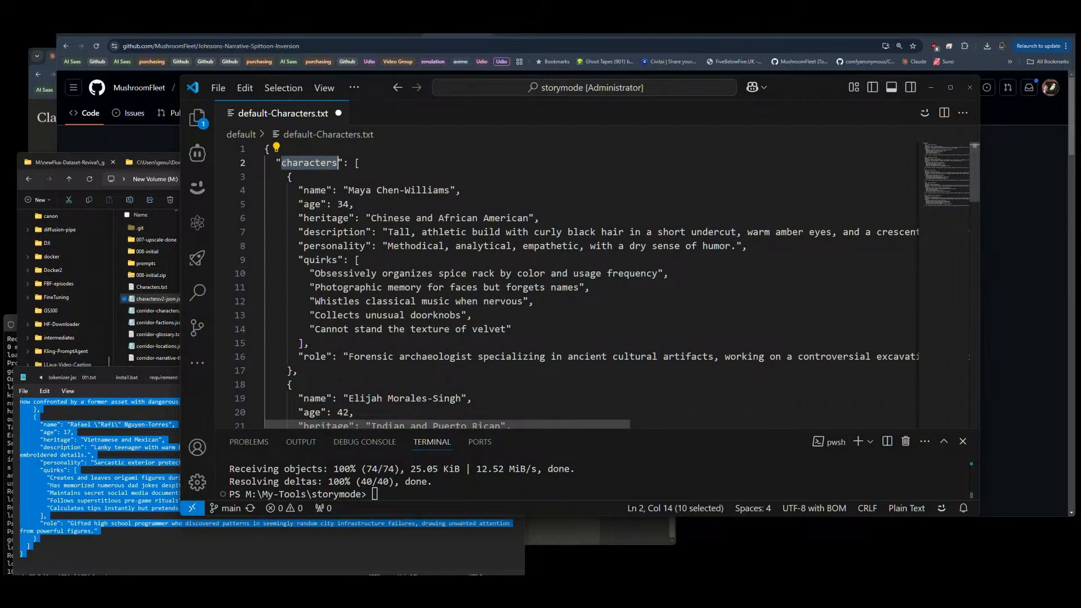
key(shift+Left)
key(shift+Left)
drag(338, 164, 284, 162)
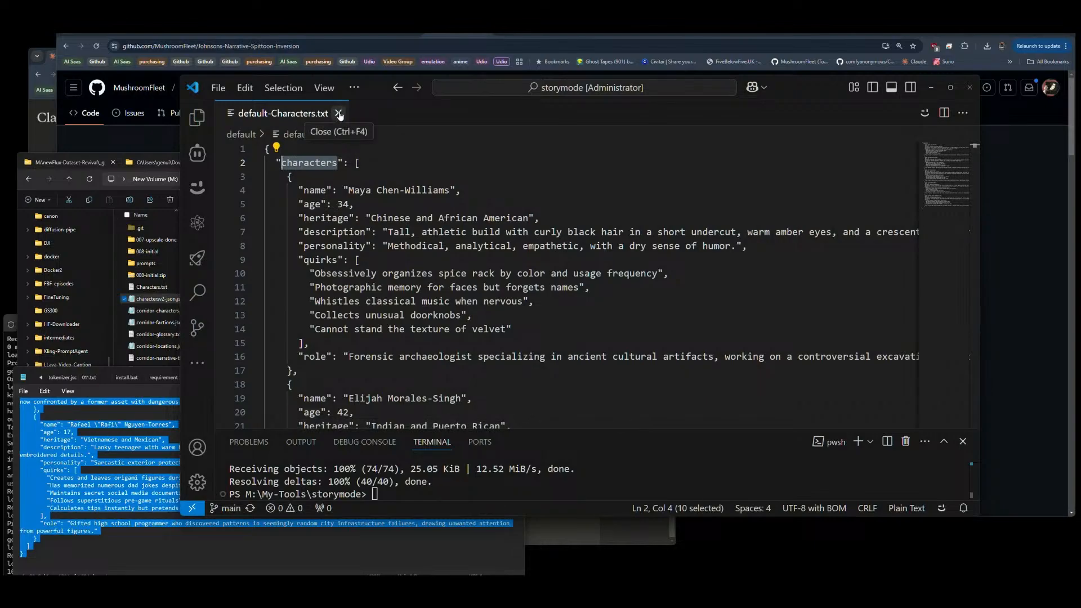
click(339, 113)
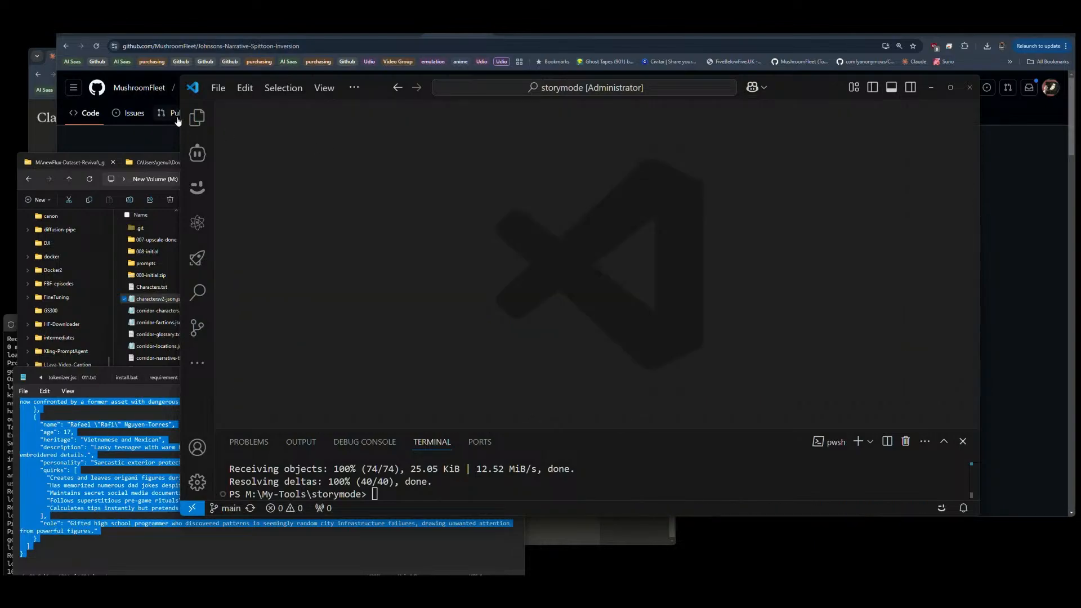
Step: Rename default-Characters.txt in the default folder to default-Characters.json
click(197, 117)
click(272, 168)
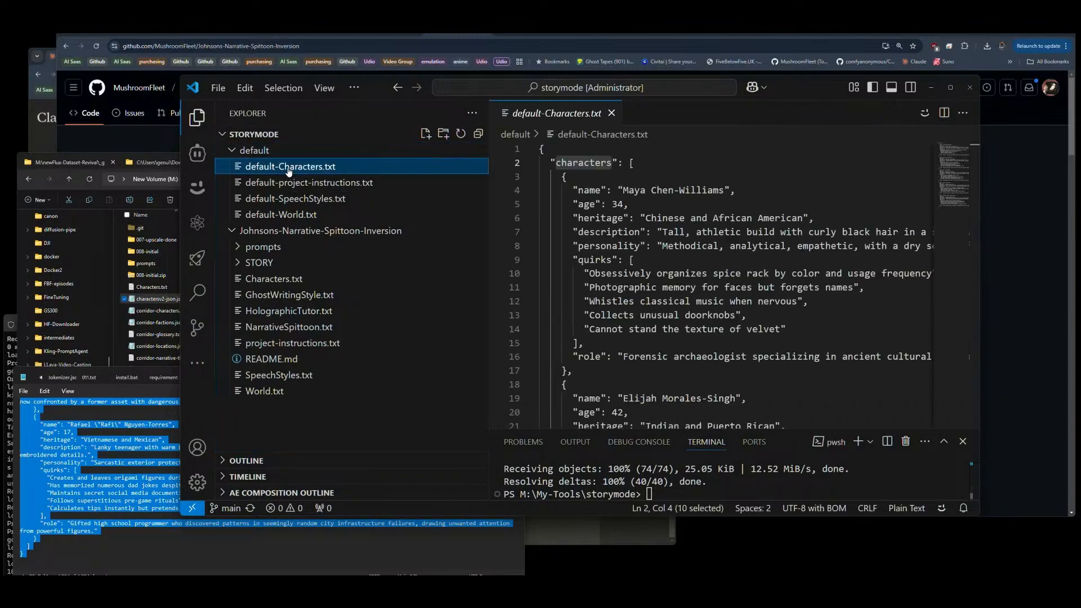
key(F2)
key(Right)
key(Right)
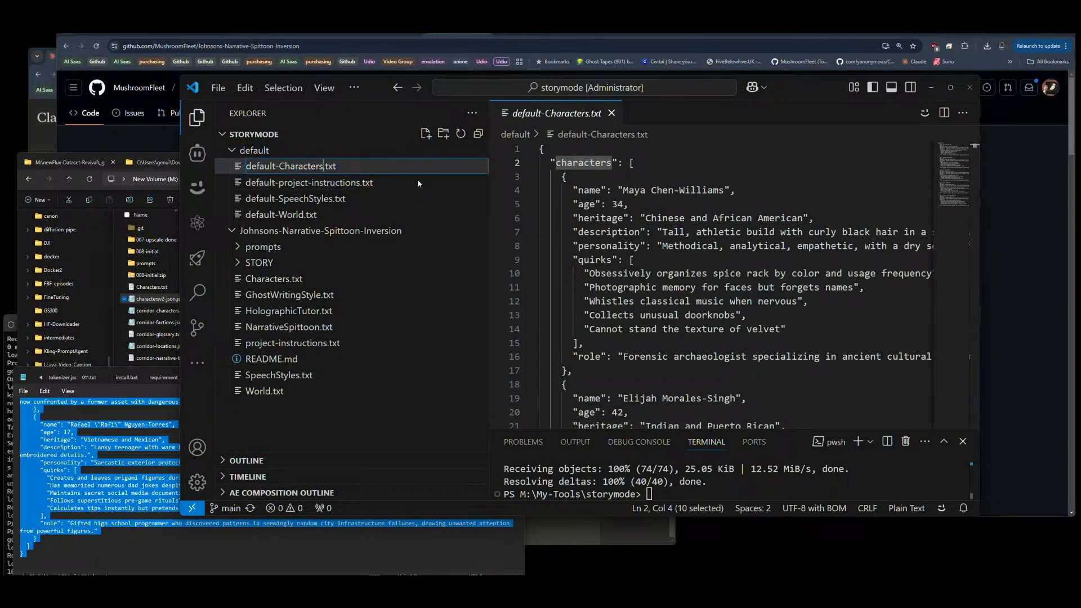
text(json)
key(Delete)
key(Delete)
key(Delete)
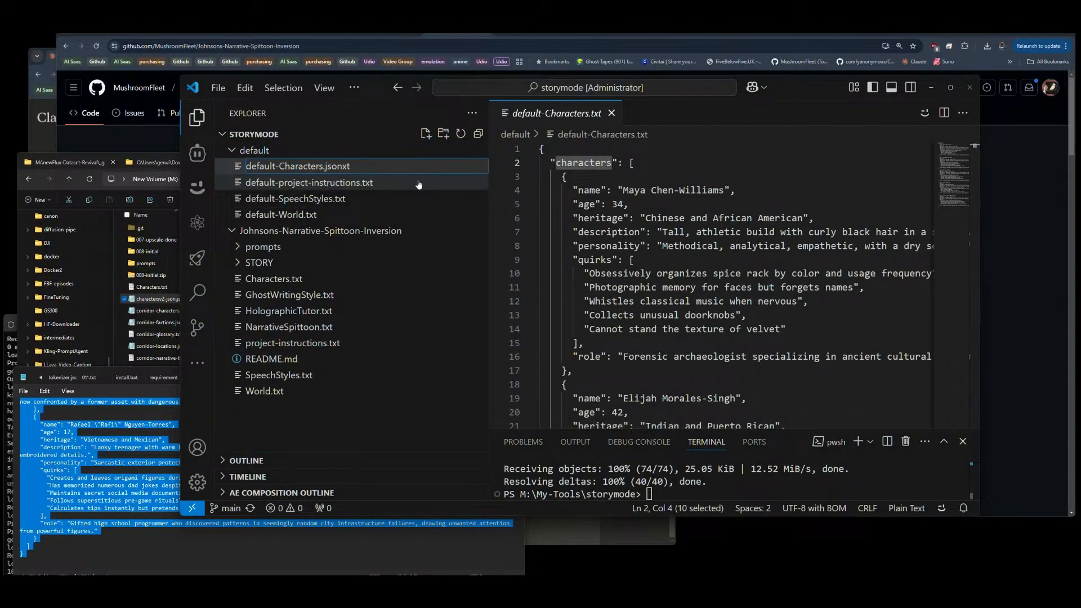
key(Return)
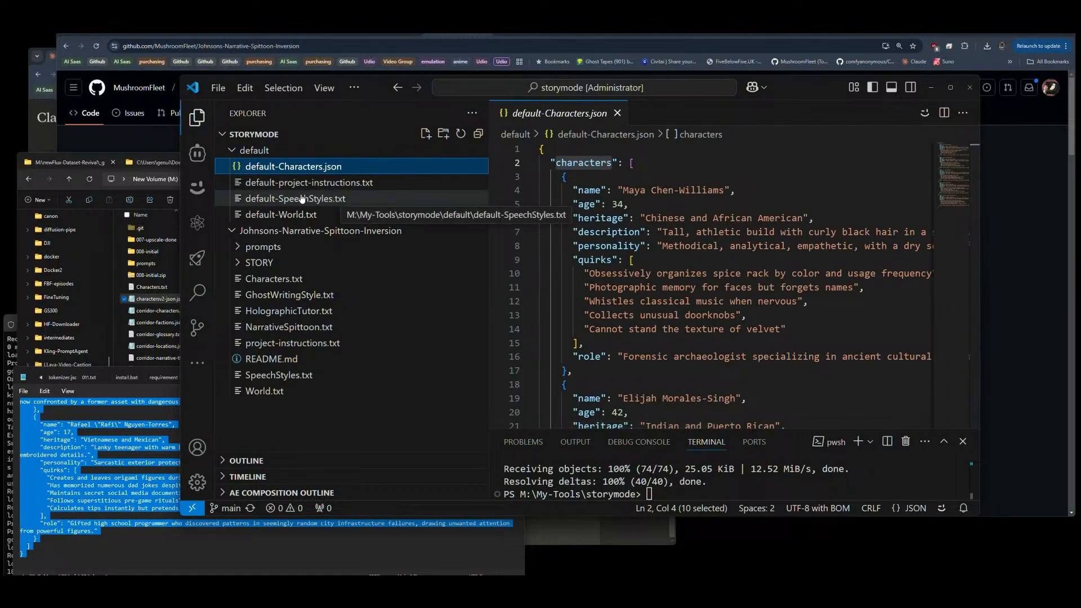
Step: Open speechstylesv2-json.json from the thursday-hangout project folder, copy its entire contents and return to VS Code
click(172, 547)
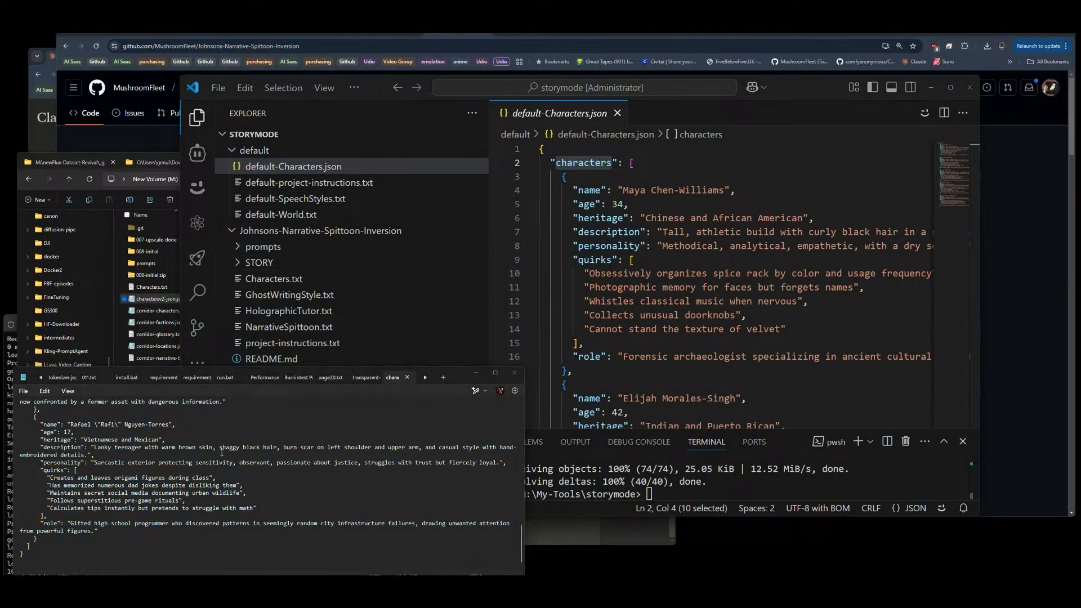
click(156, 300)
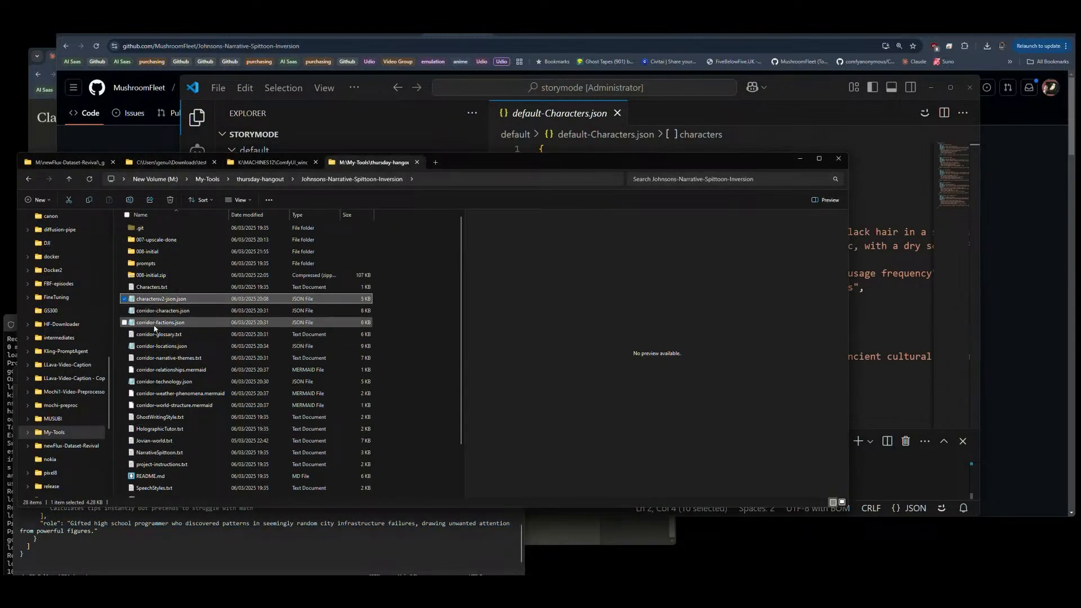
scroll(170, 472, down, 2)
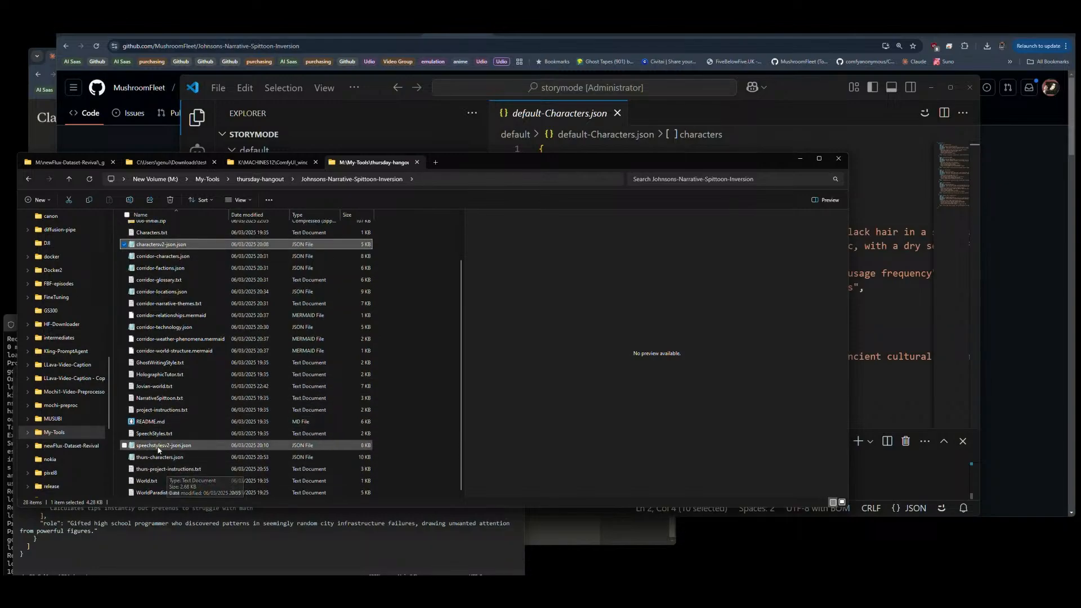
double_click(163, 445)
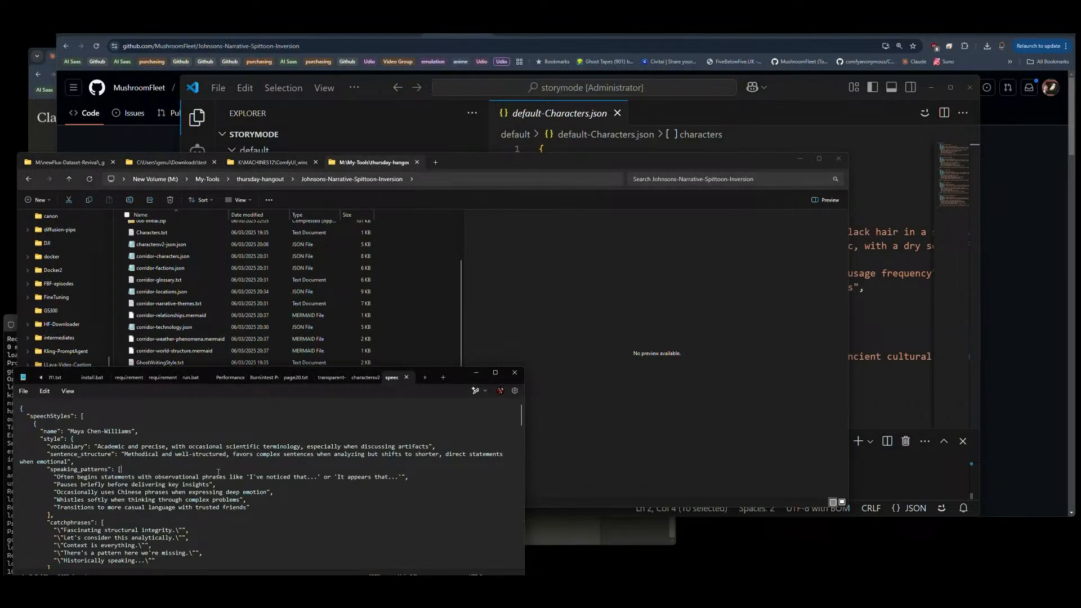
key(ctrl+a)
click(708, 115)
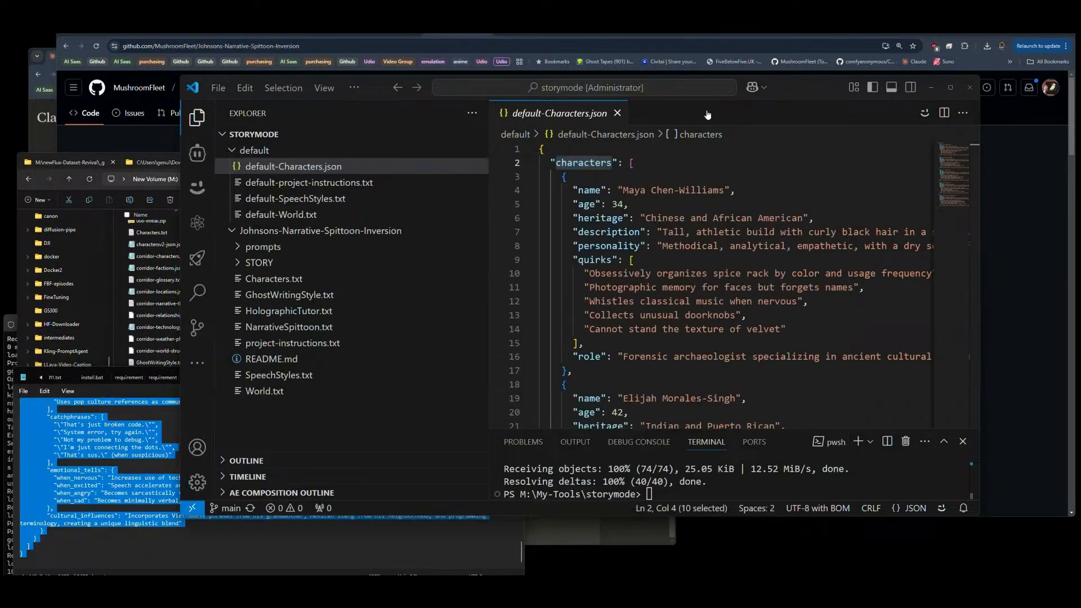
Step: Replace the entire contents of default-SpeechStyles.txt in the default folder with the copied speech styles JSON, save it and close it
click(372, 201)
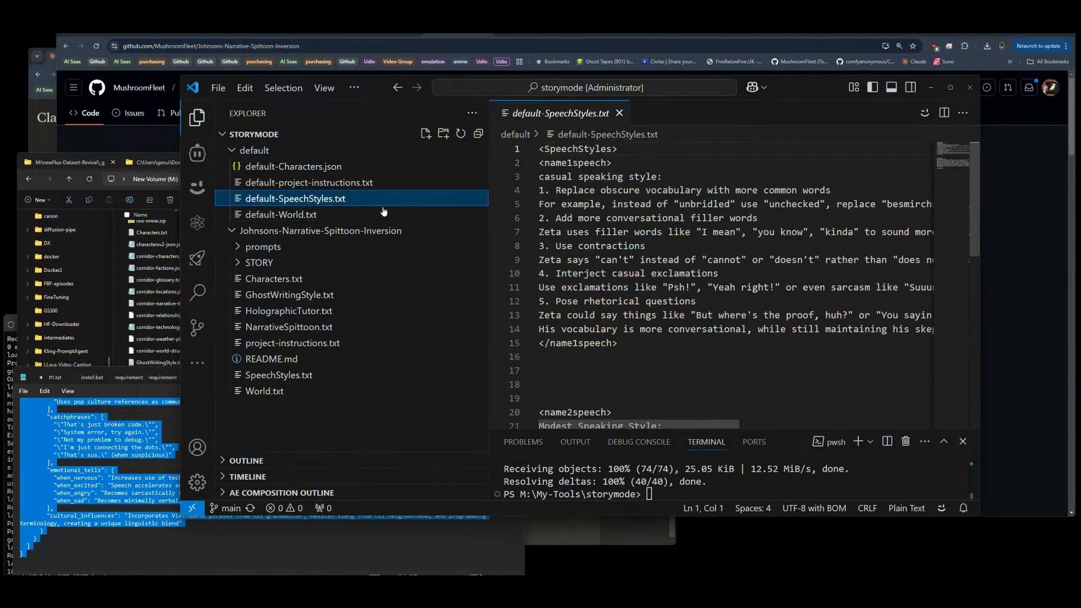
click(700, 183)
key(ctrl+a)
key(ctrl+v)
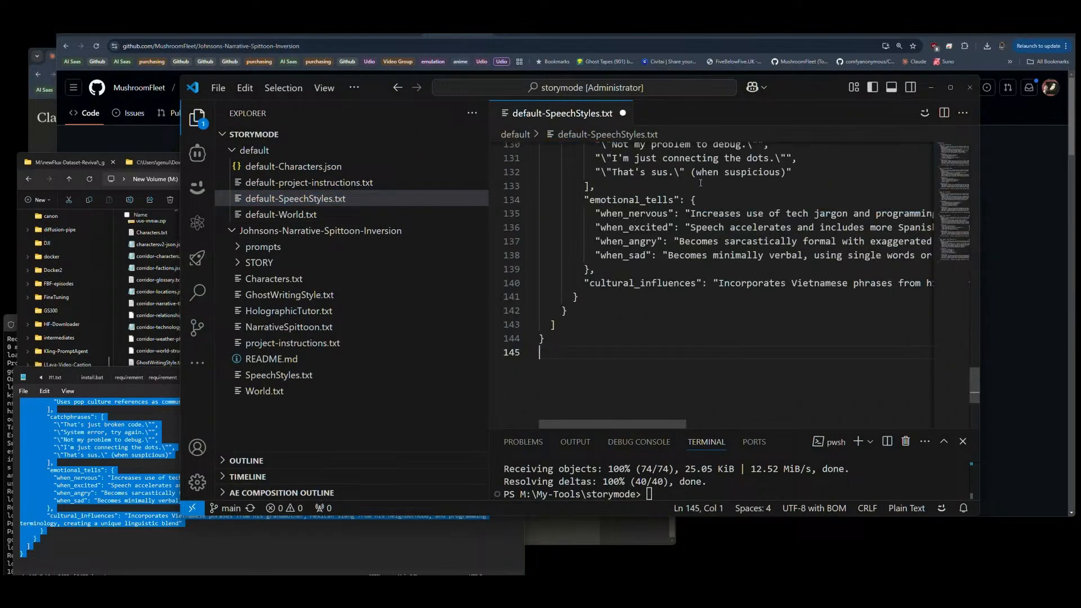
scroll(700, 183, up, 15)
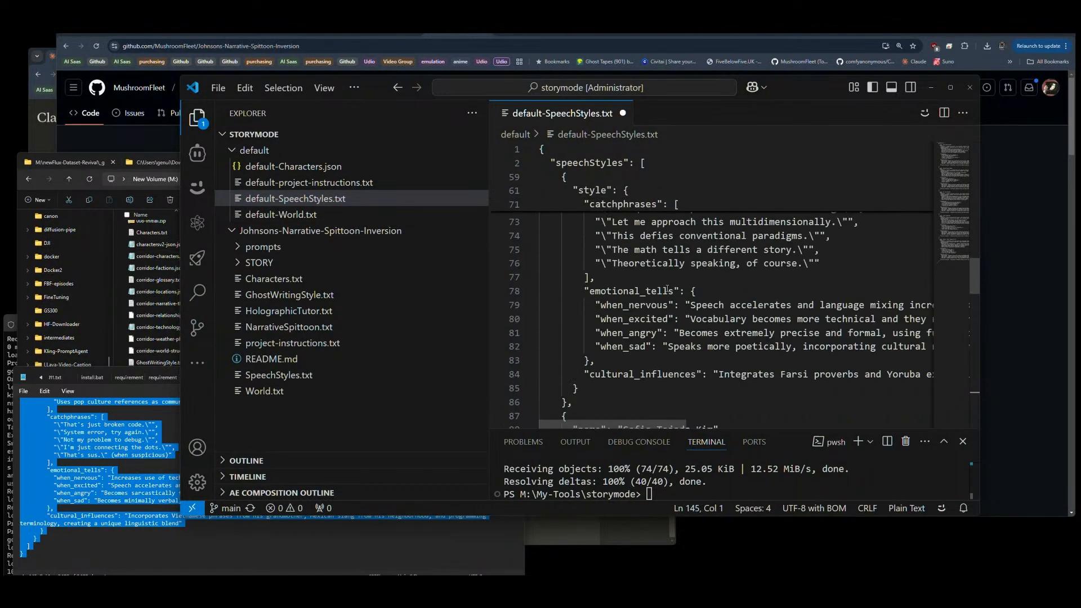
scroll(667, 290, up, 20)
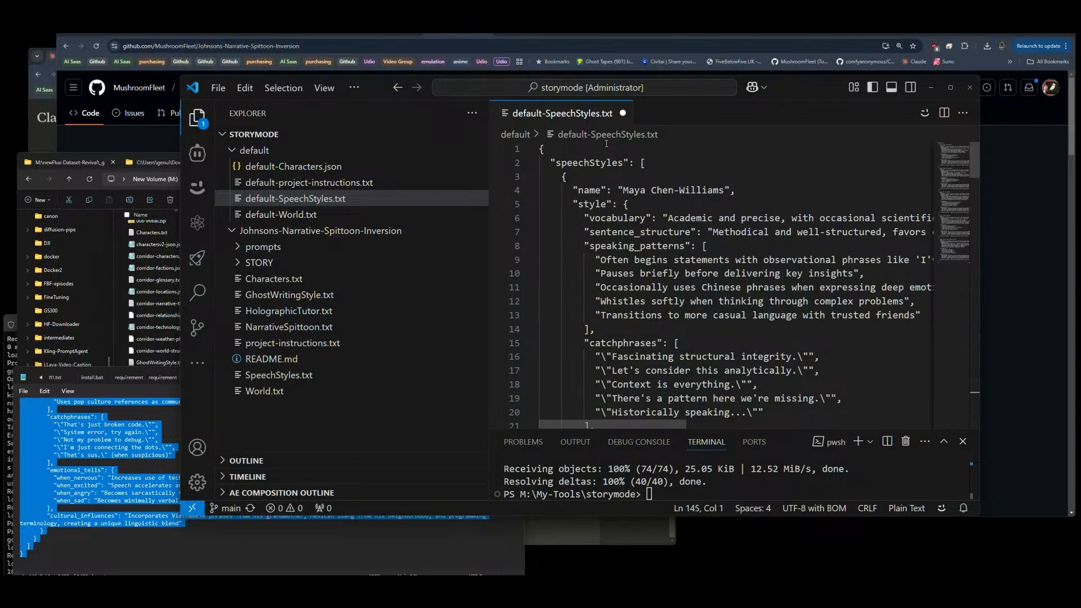
key(ctrl+s)
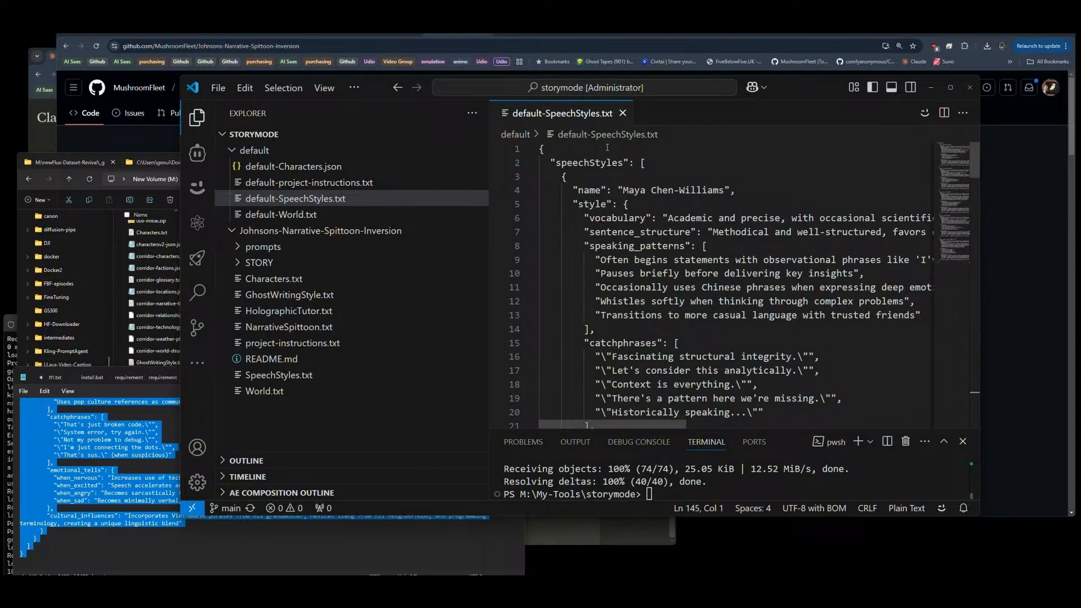
click(623, 113)
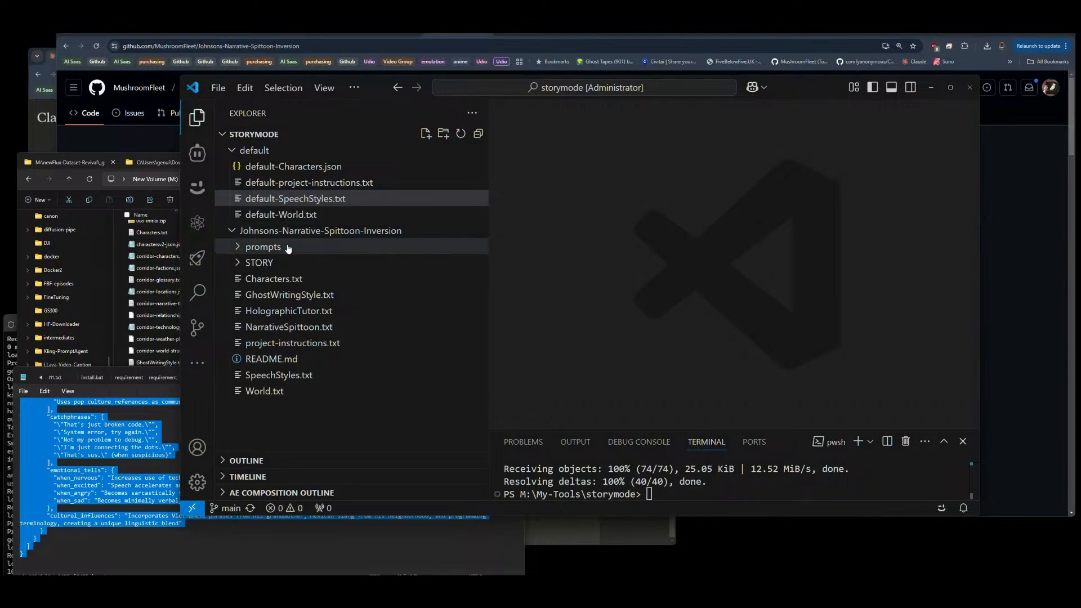
Step: Rename default-SpeechStyles.txt in the default folder to default-SpeechStyles.json
click(293, 213)
click(292, 199)
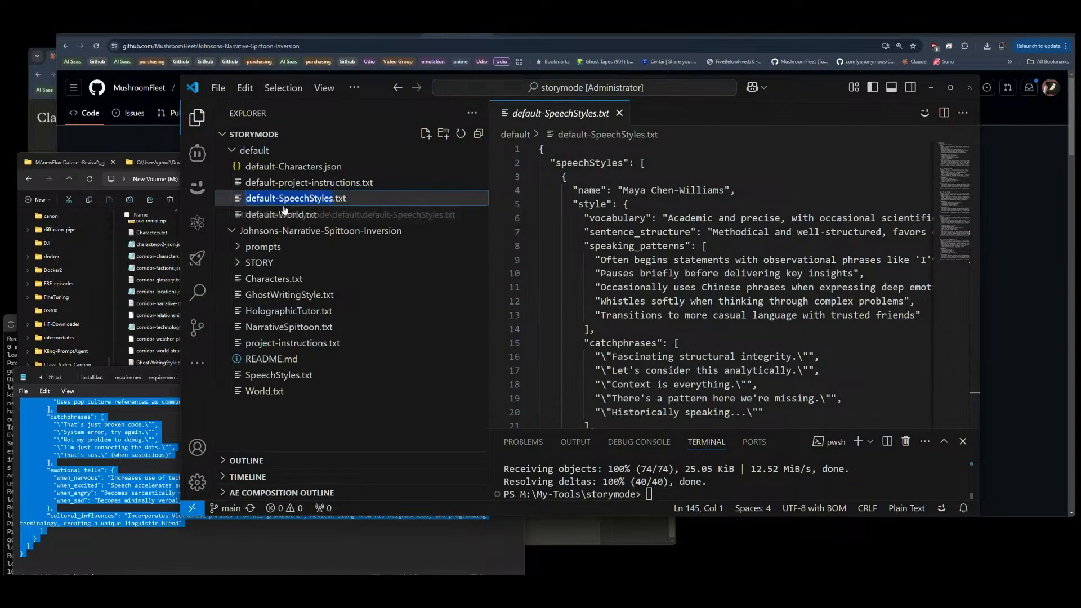
key(F2)
text(json)
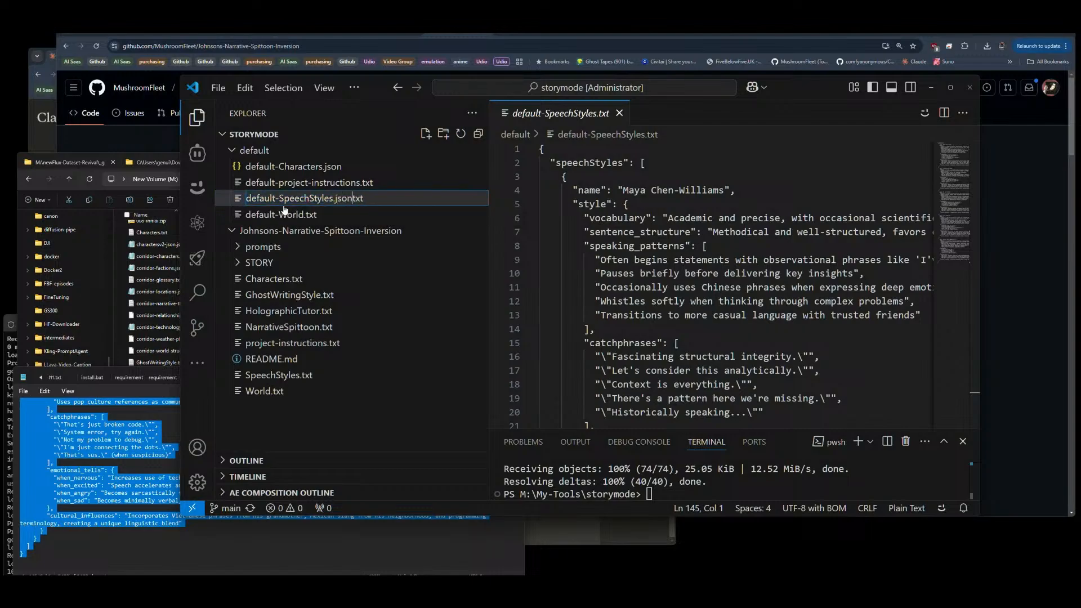
key(Delete)
key(Delete)
key(Delete)
key(Return)
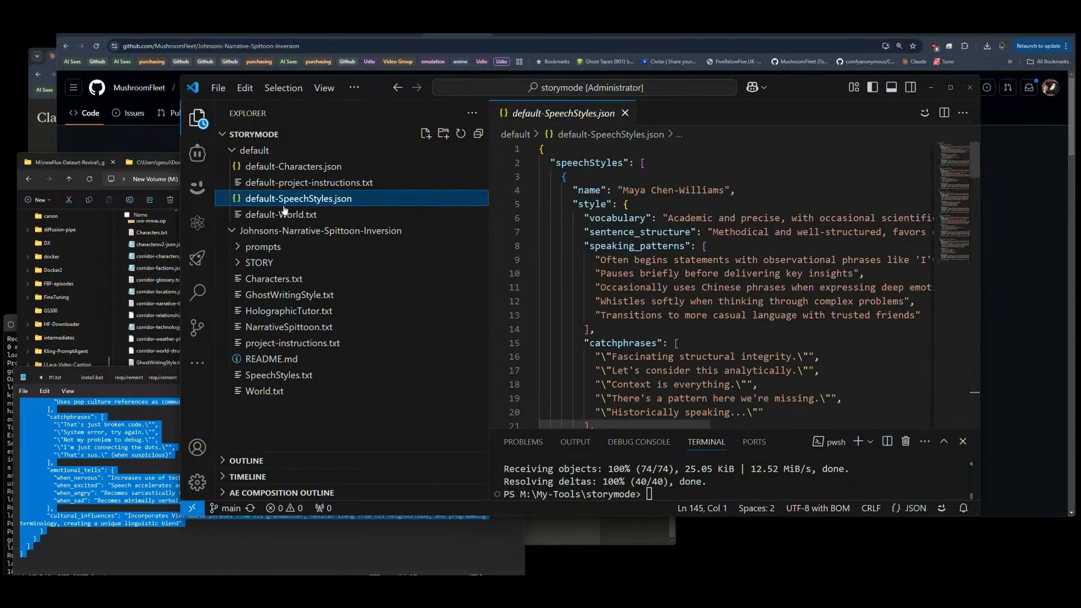
Step: Replace the placeholder text in default-World.txt with the contents of the world.txt artifact copied from the Claude chat, and close the file
click(282, 215)
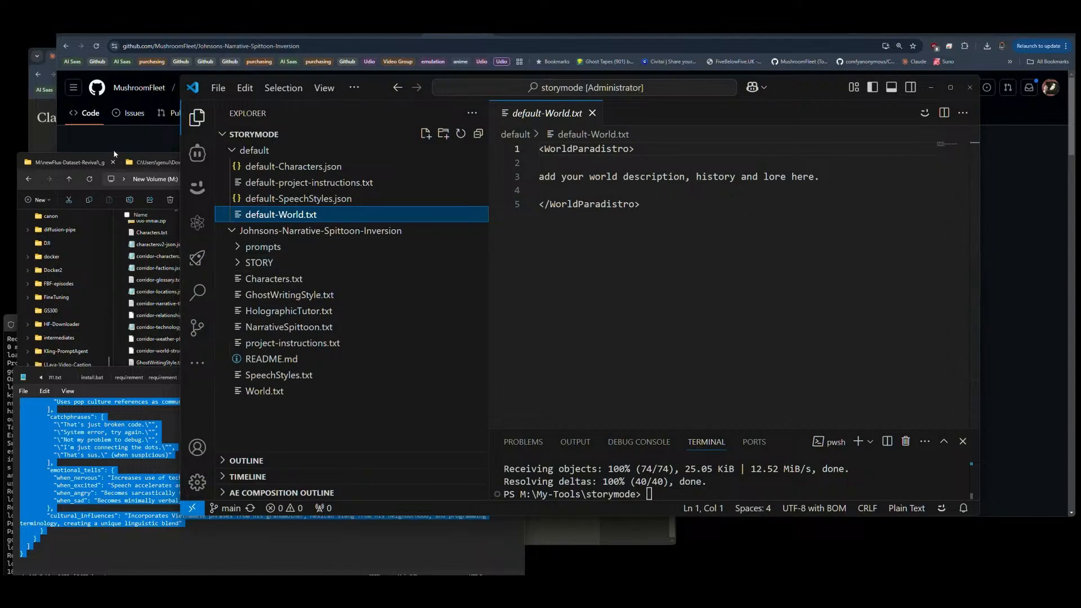
click(24, 151)
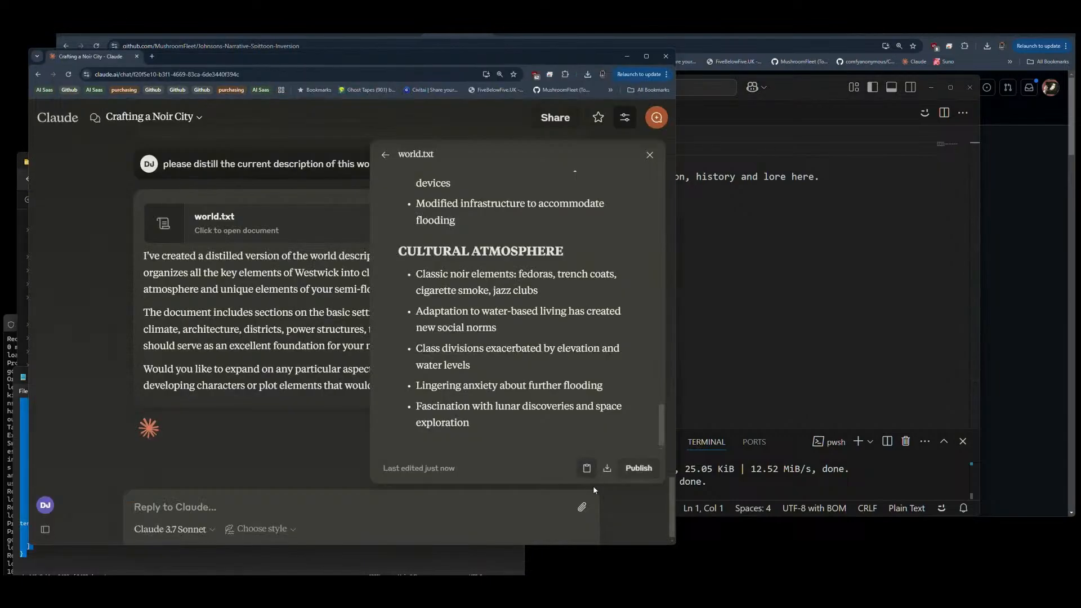
click(584, 471)
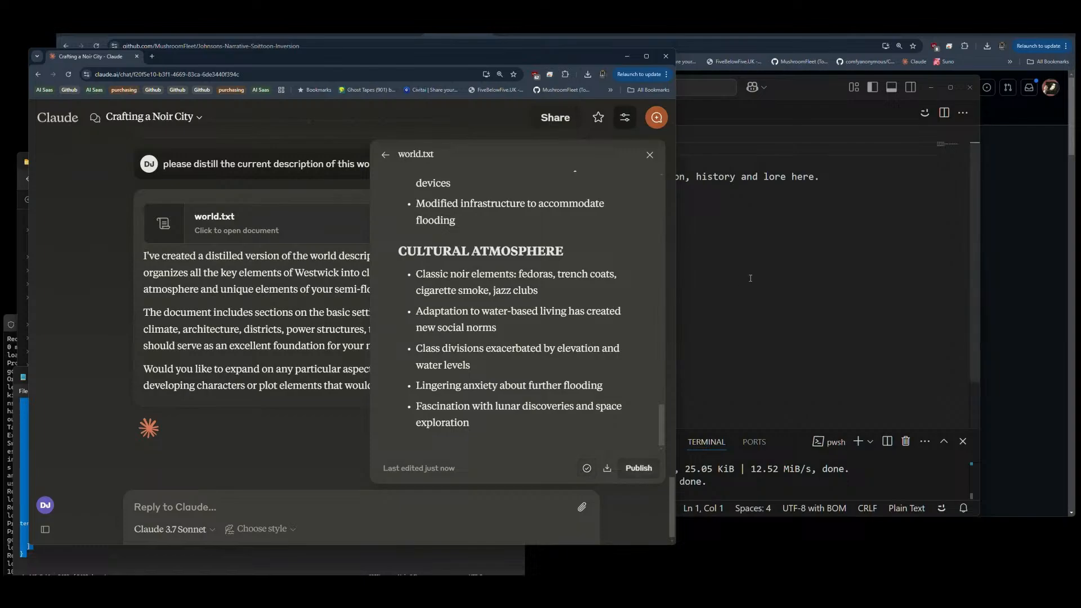
click(689, 235)
key(ctrl+a)
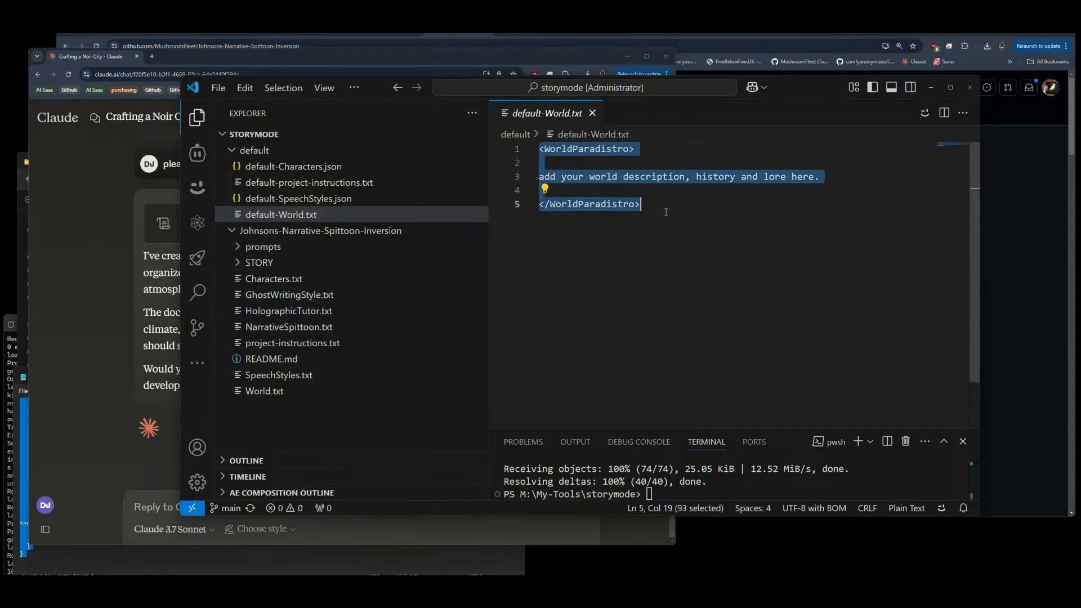
key(ctrl+v)
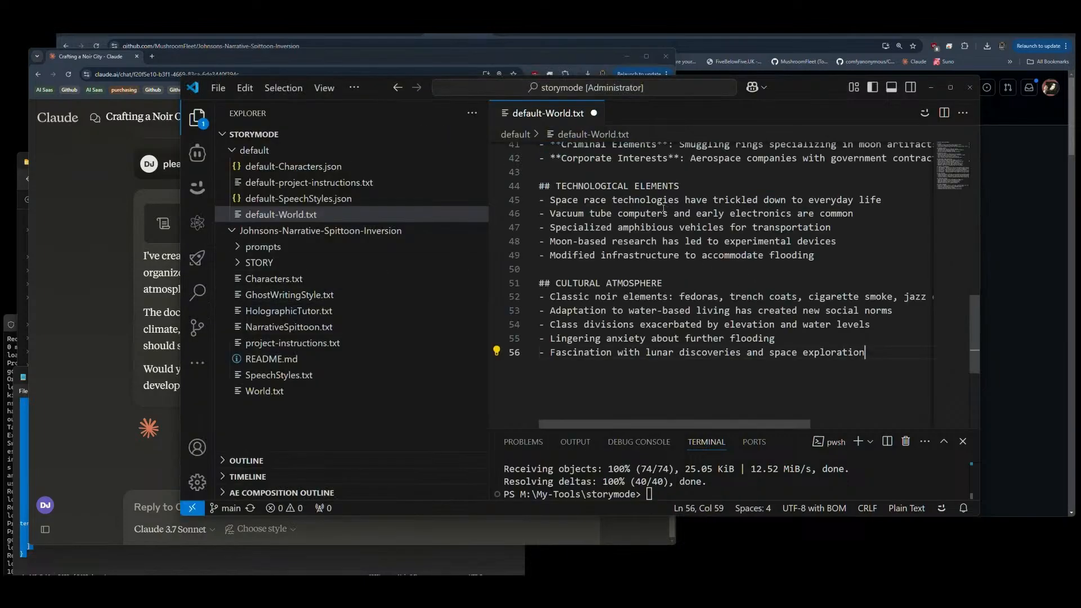
click(593, 114)
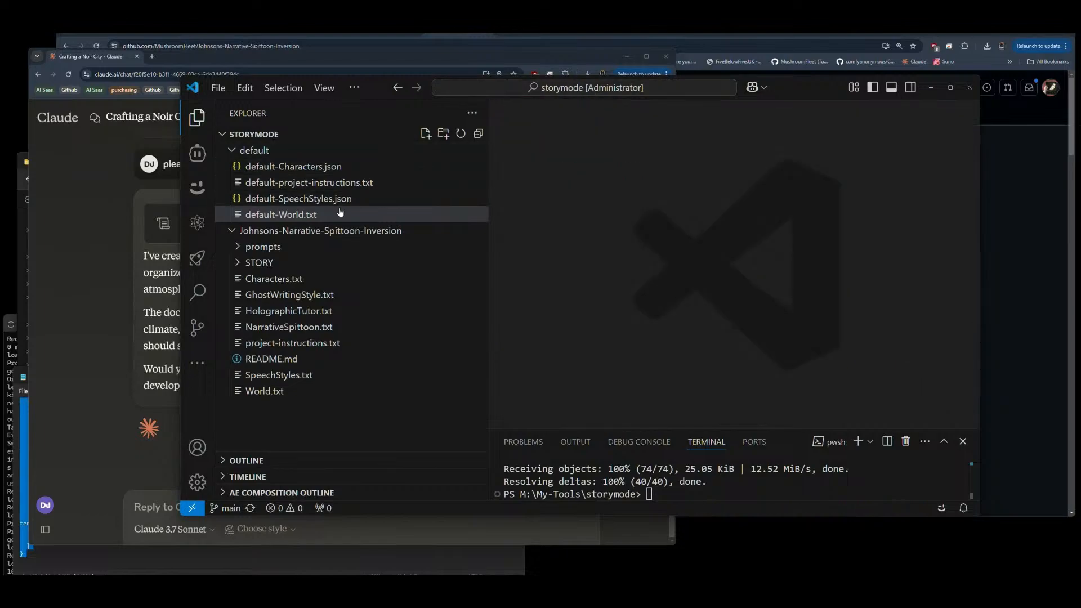
Step: Rename default-World.txt in the default folder to default-World.json
click(297, 215)
key(F2)
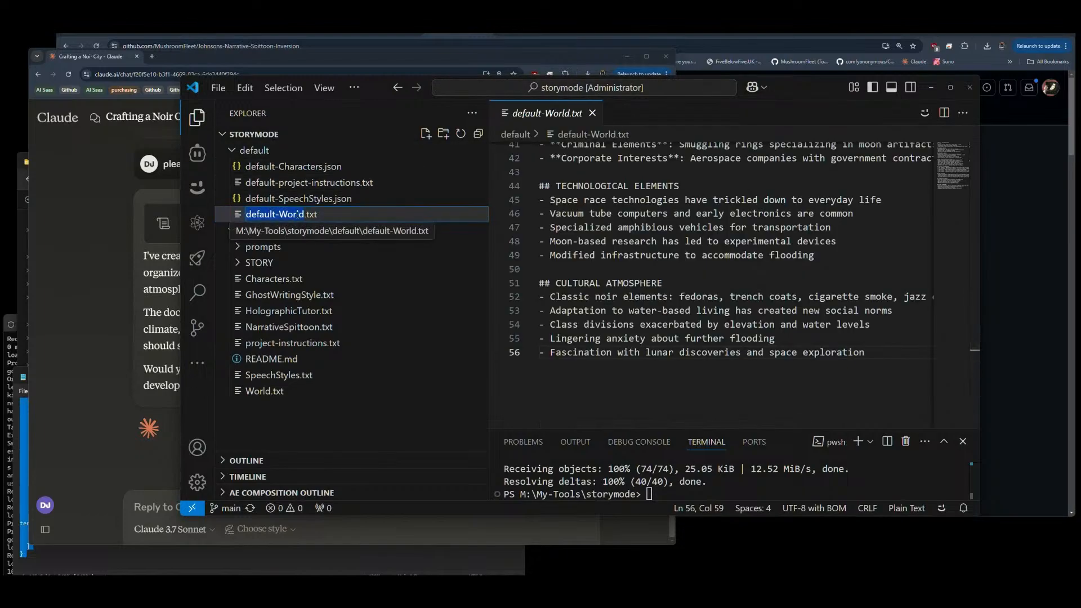
key(Right)
key(Right)
text(json)
key(Delete)
key(Delete)
key(Delete)
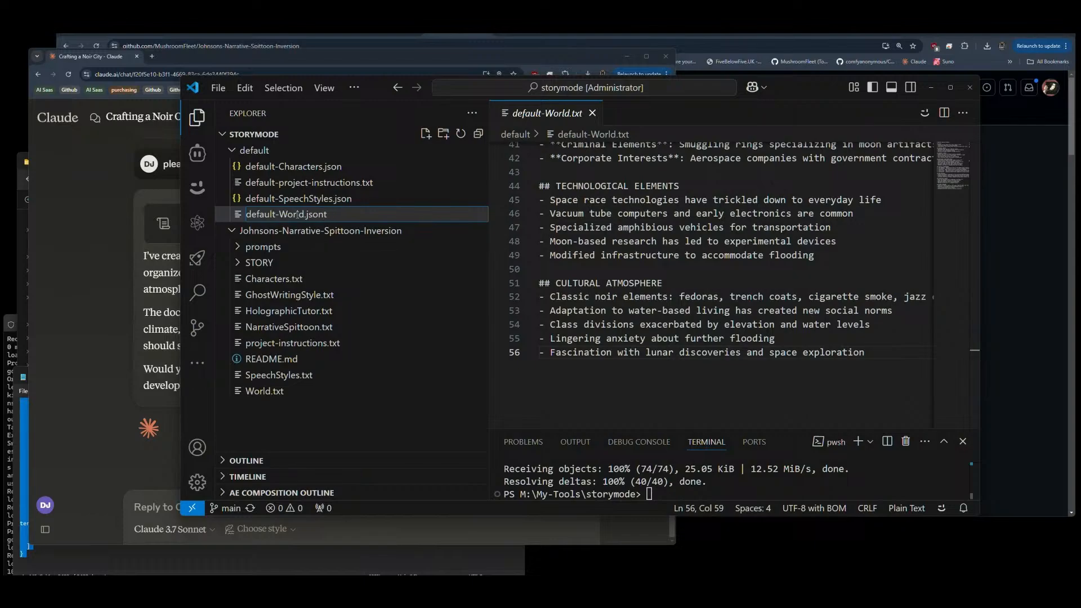
key(Return)
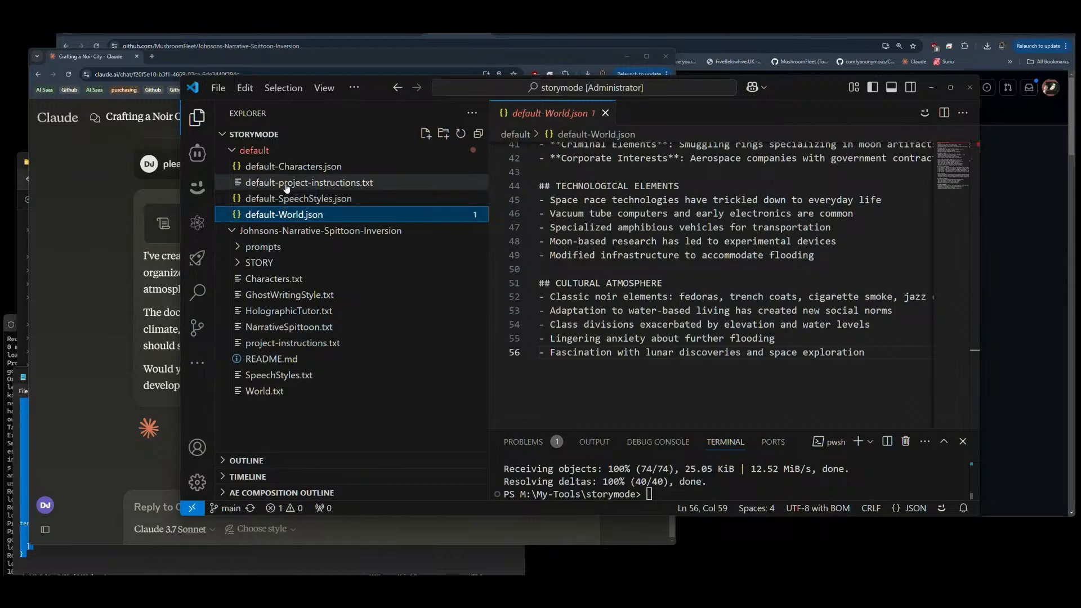
Step: Change the world file's extension to Markdown, naming it default-World.md, and save it
click(528, 113)
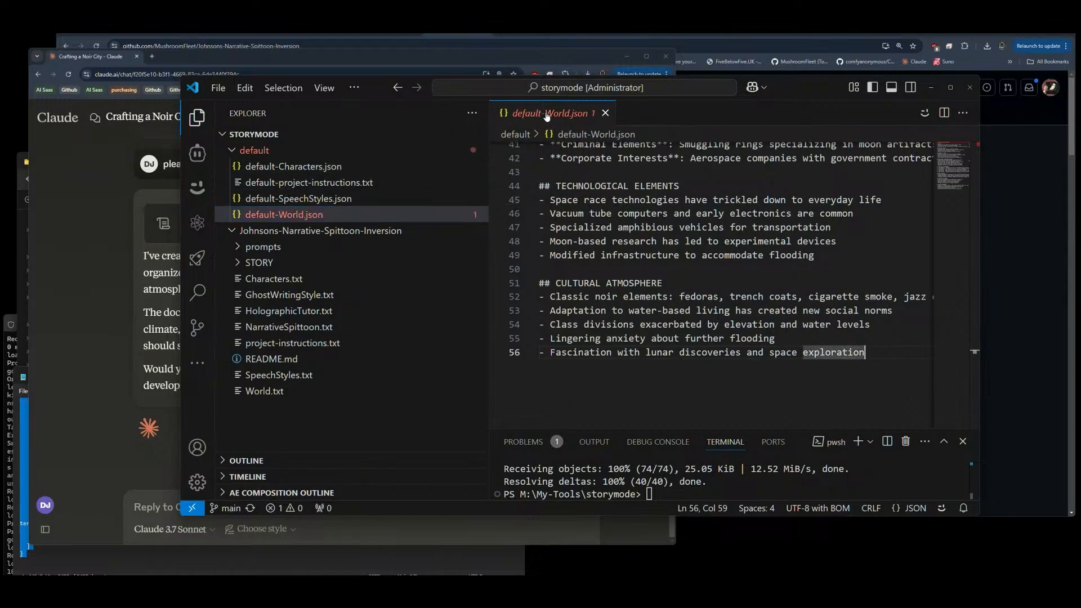
click(322, 217)
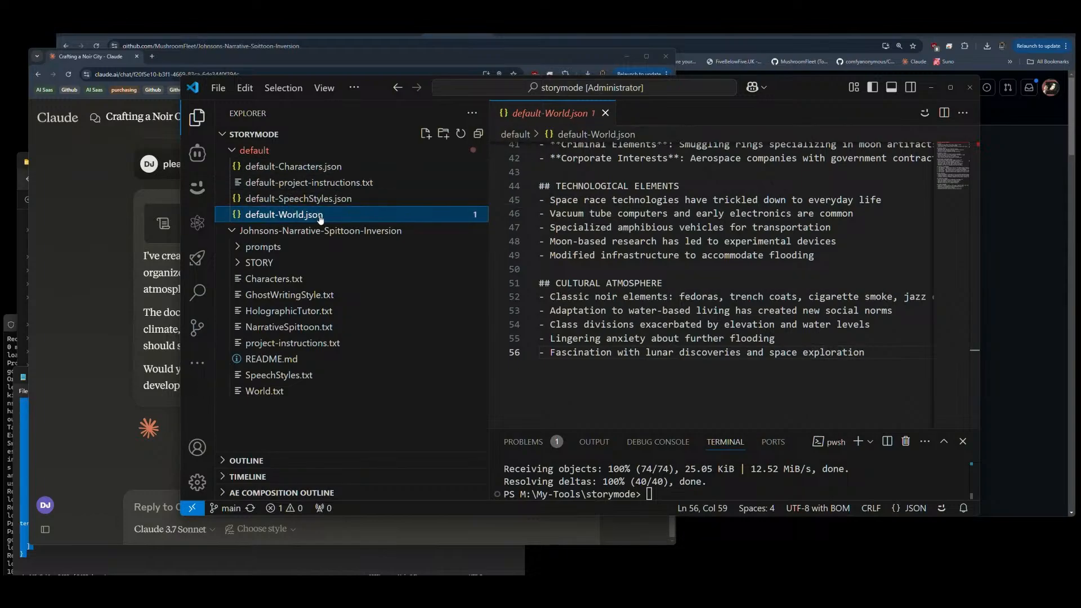
key(F2)
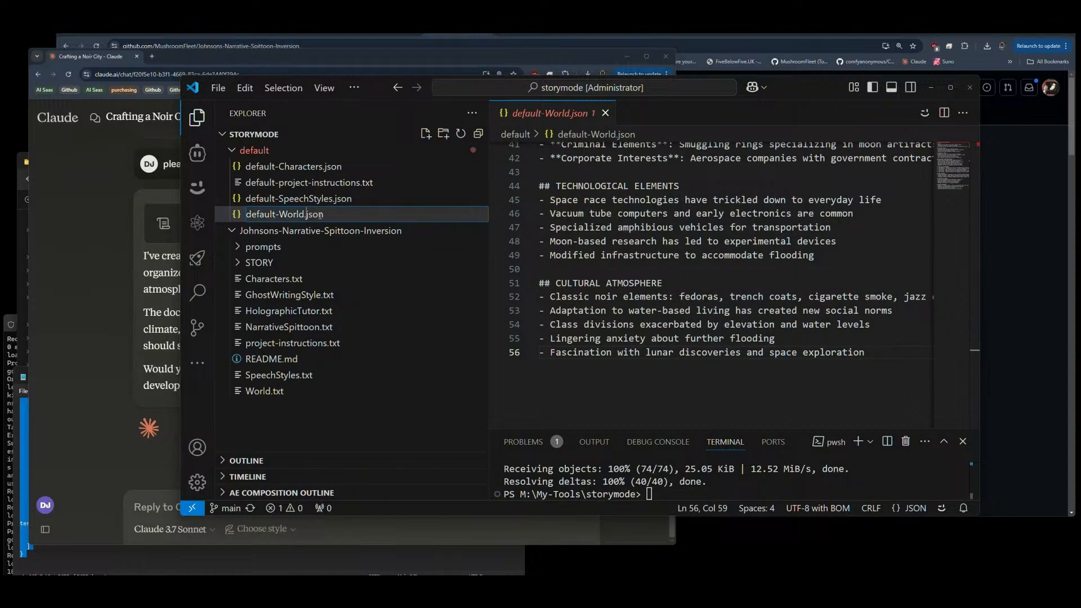
text(md)
key(Delete)
key(Delete)
key(Delete)
key(Delete)
key(Return)
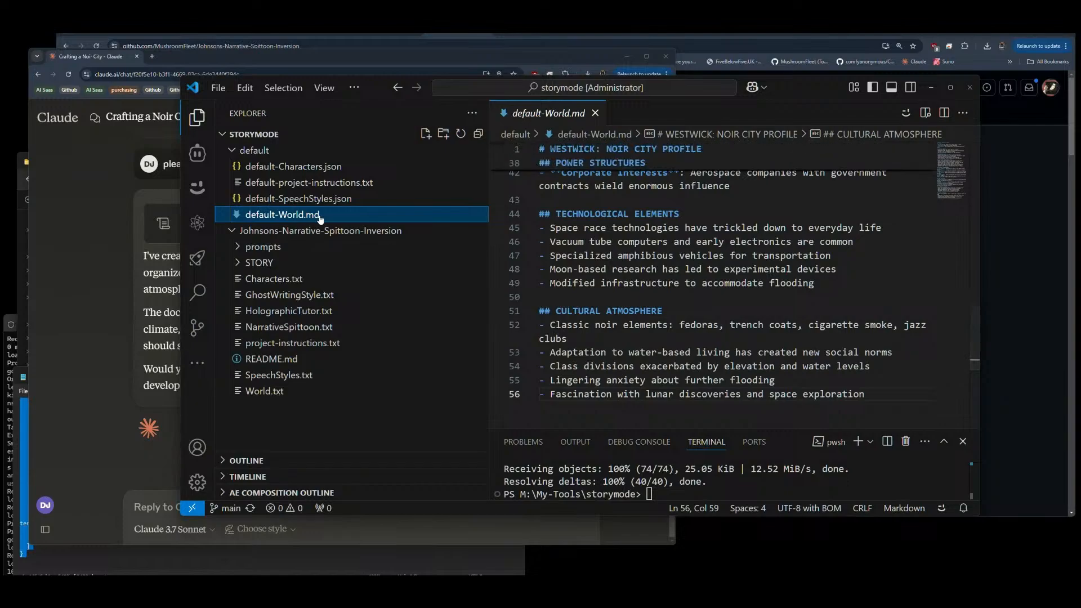
key(ctrl+s)
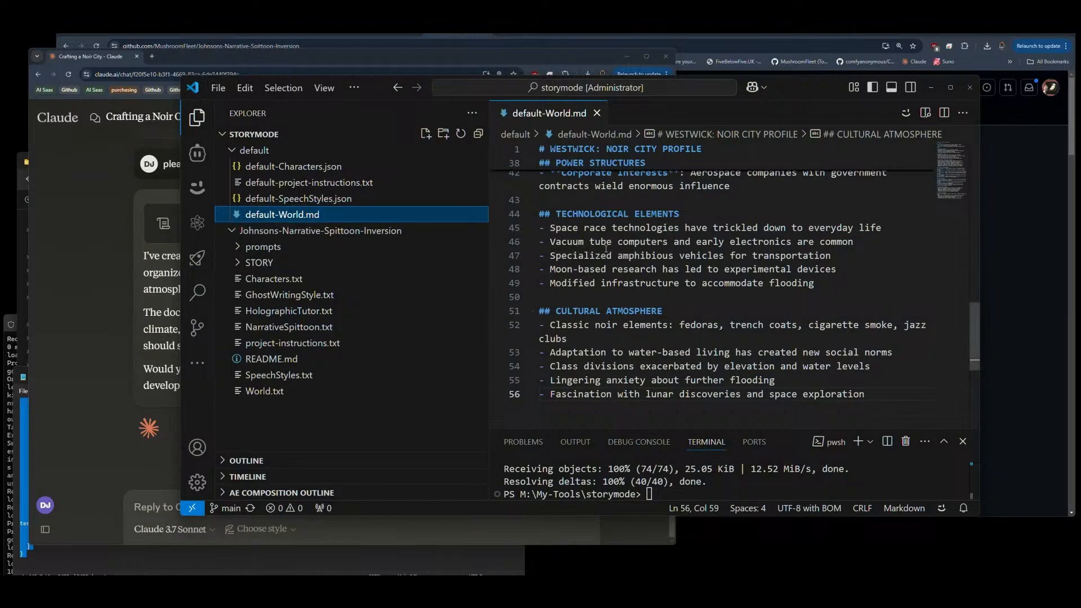
Step: Switch to ComfyUI in the browser and examine the Video Combine preview and the overall image-to-video node graph
click(932, 89)
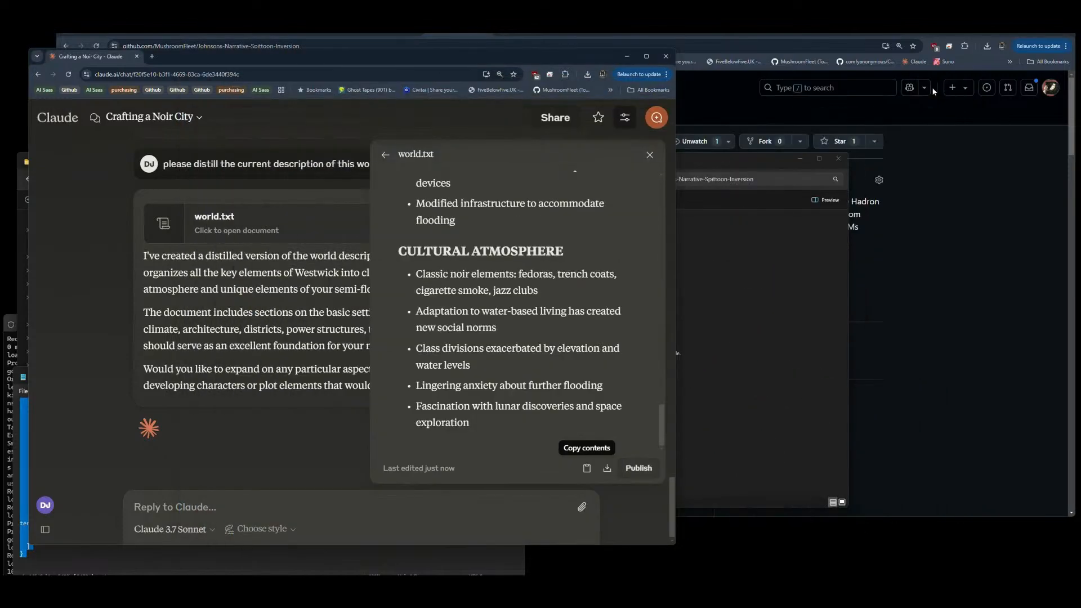
click(947, 35)
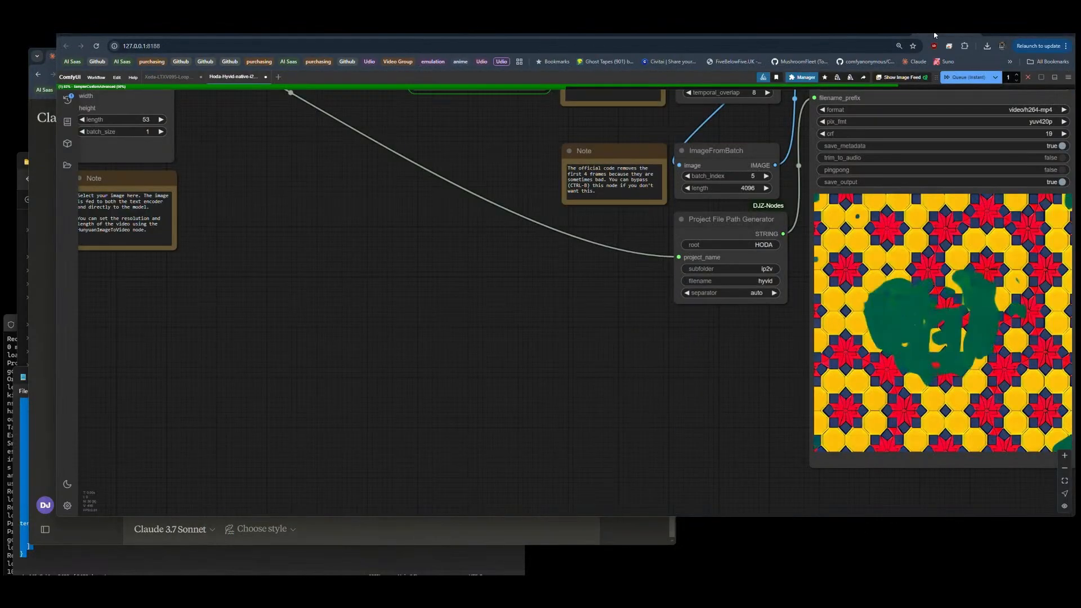
scroll(361, 280, down, 1)
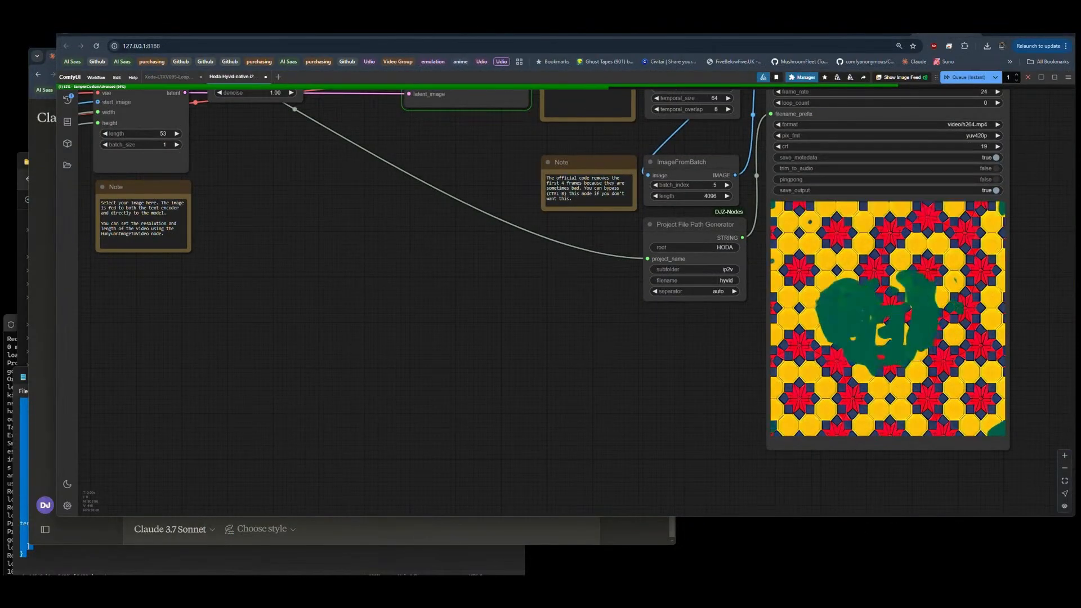
scroll(1051, 317, up, 2)
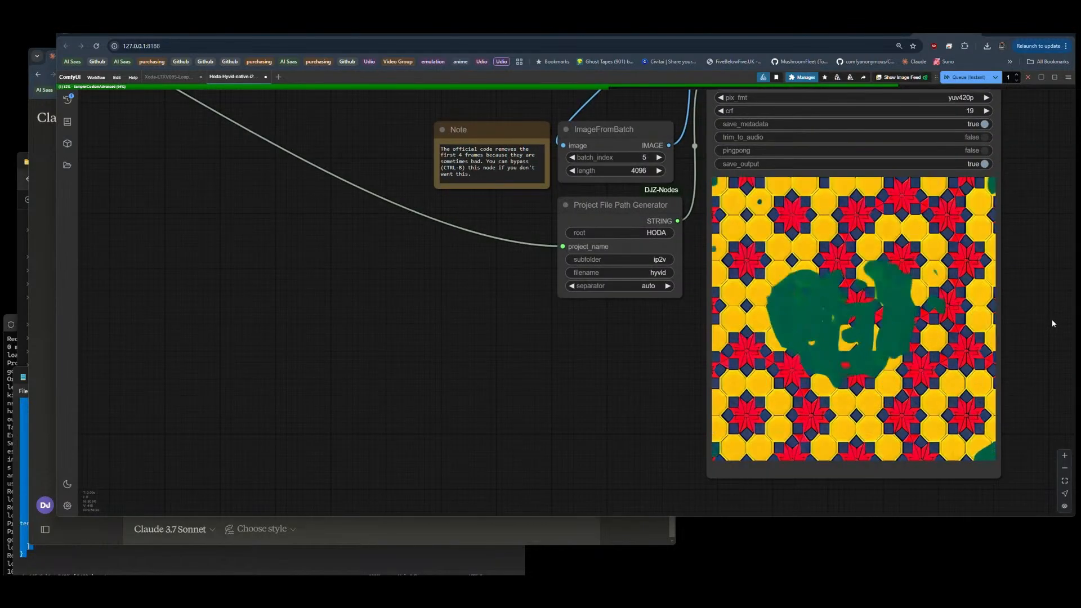
scroll(1051, 319, down, 3)
drag(615, 283, 622, 309)
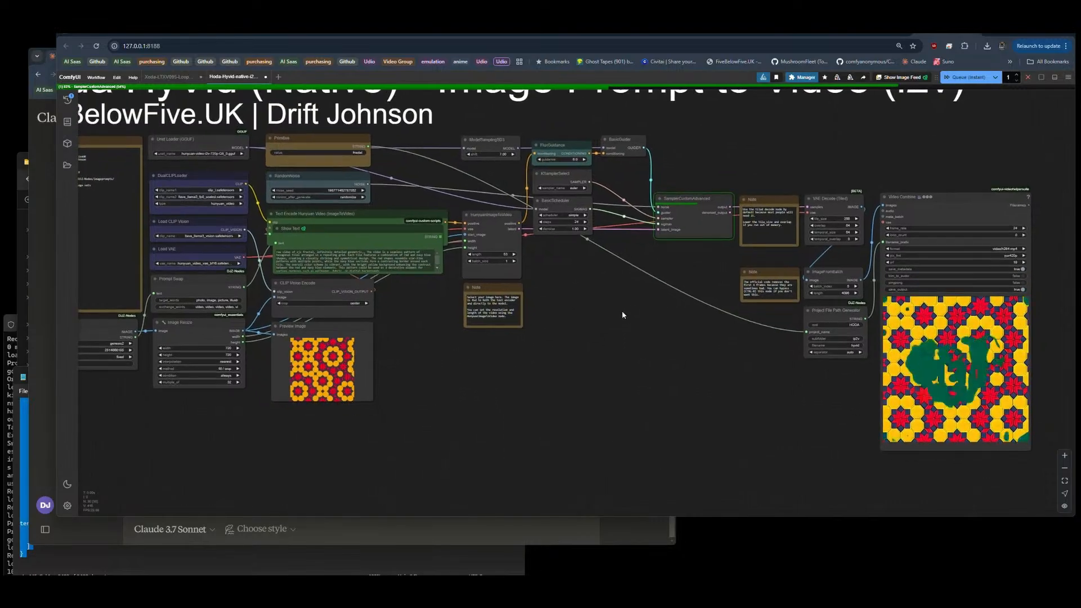
drag(596, 354, 683, 368)
scroll(675, 363, down, 1)
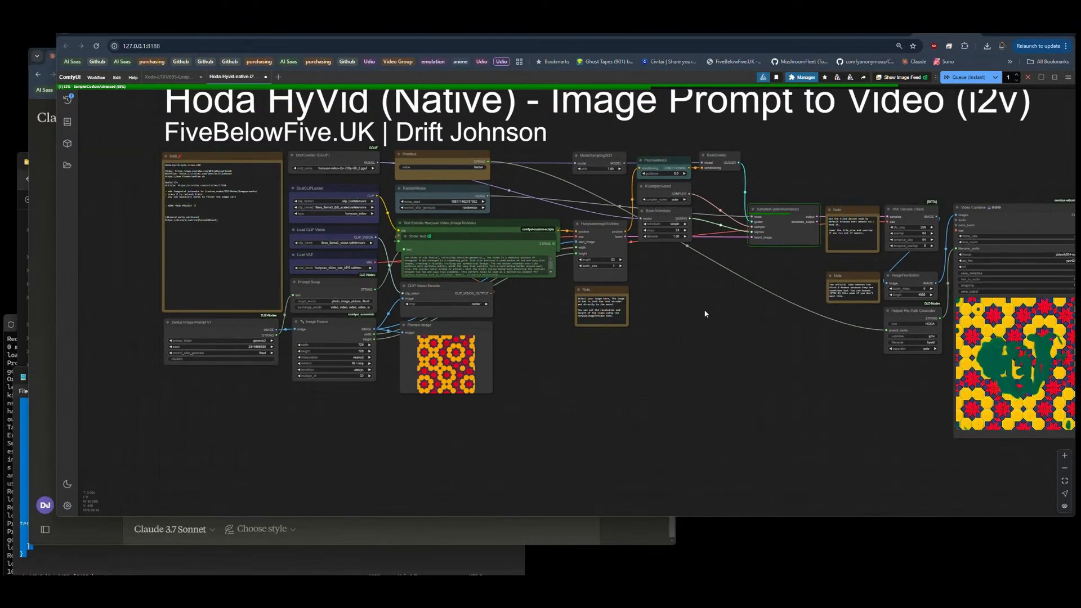
Step: Examine the model selected in the Unet Loader (GGUF) node and compare it with the Video Combine output preview
scroll(317, 157, up, 15)
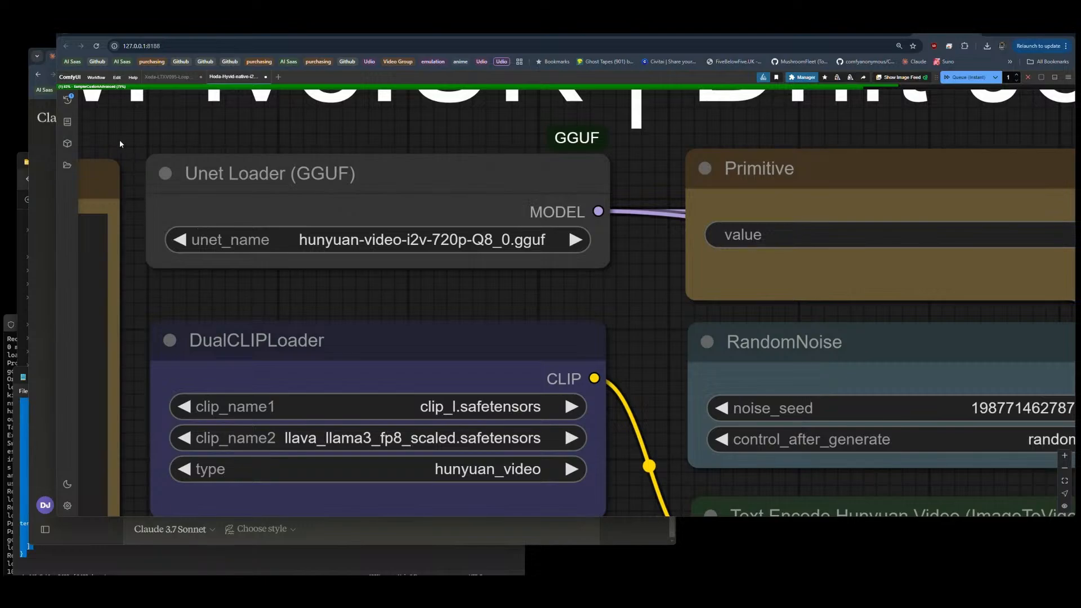
scroll(119, 143, down, 6)
scroll(119, 143, down, 2)
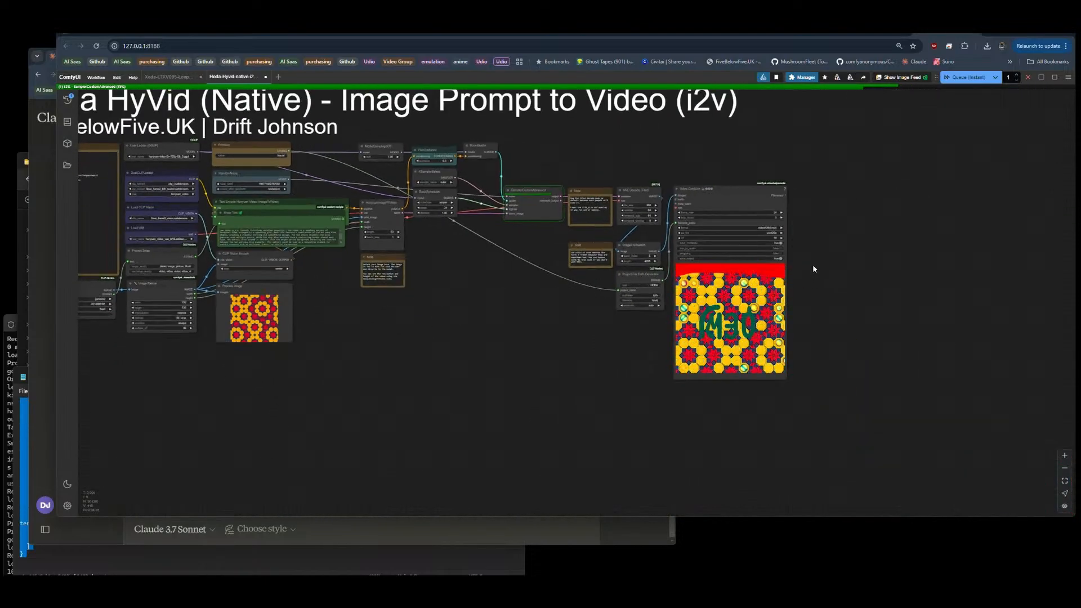
scroll(813, 264, up, 3)
drag(824, 266, 940, 317)
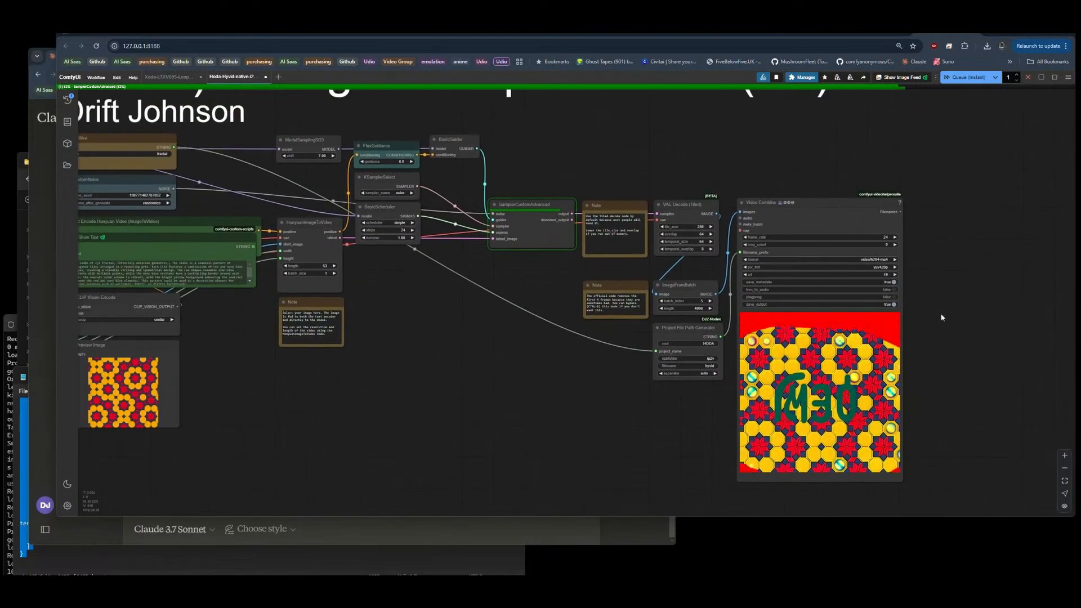
scroll(940, 317, down, 2)
scroll(941, 317, down, 1)
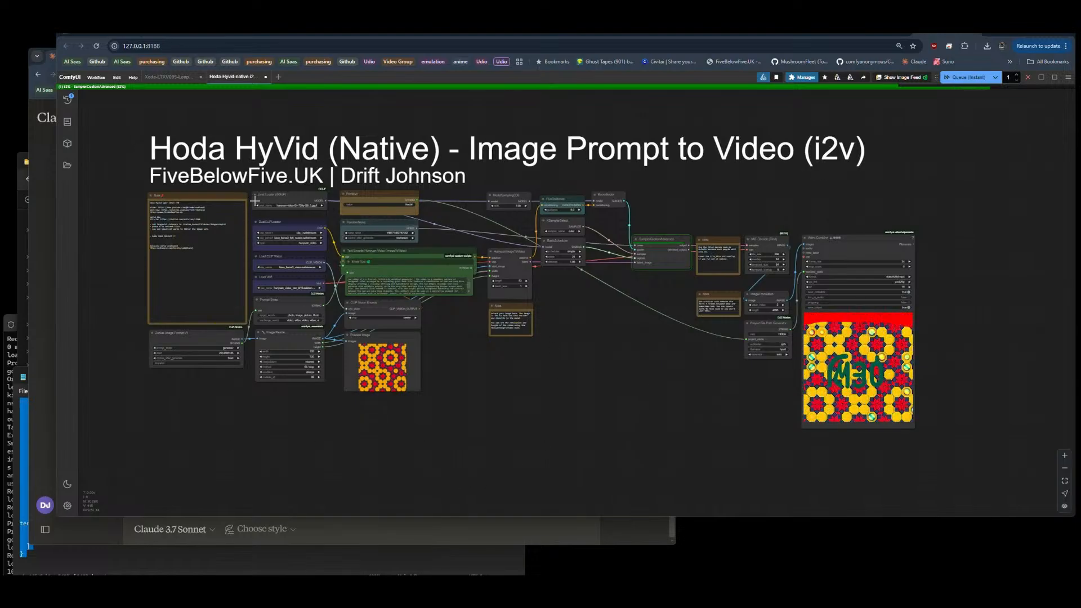
scroll(255, 199, up, 20)
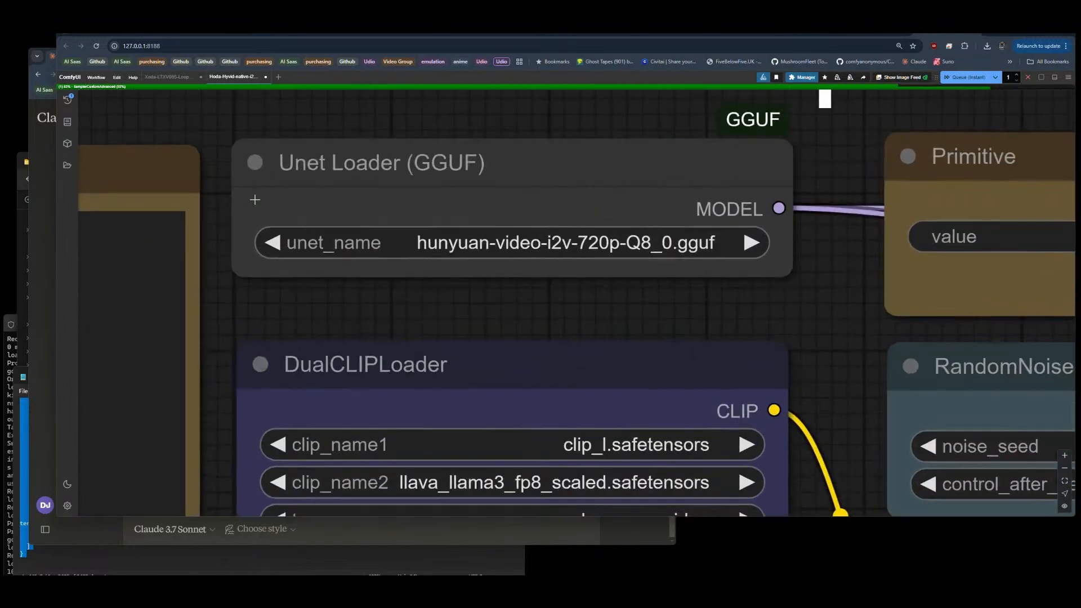
scroll(255, 200, up, 3)
scroll(254, 200, down, 20)
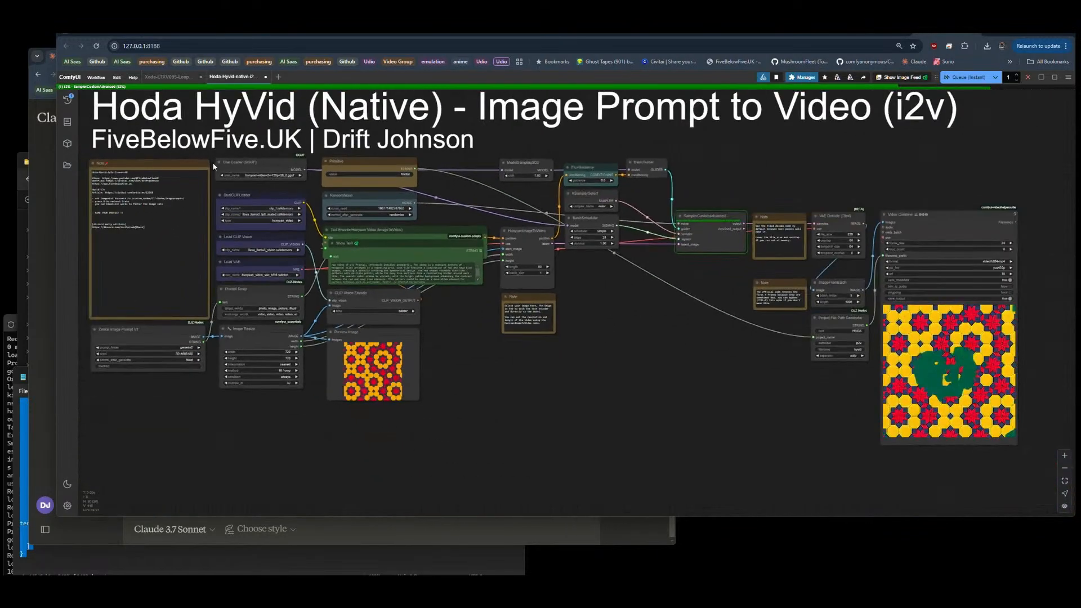
drag(668, 350, 694, 384)
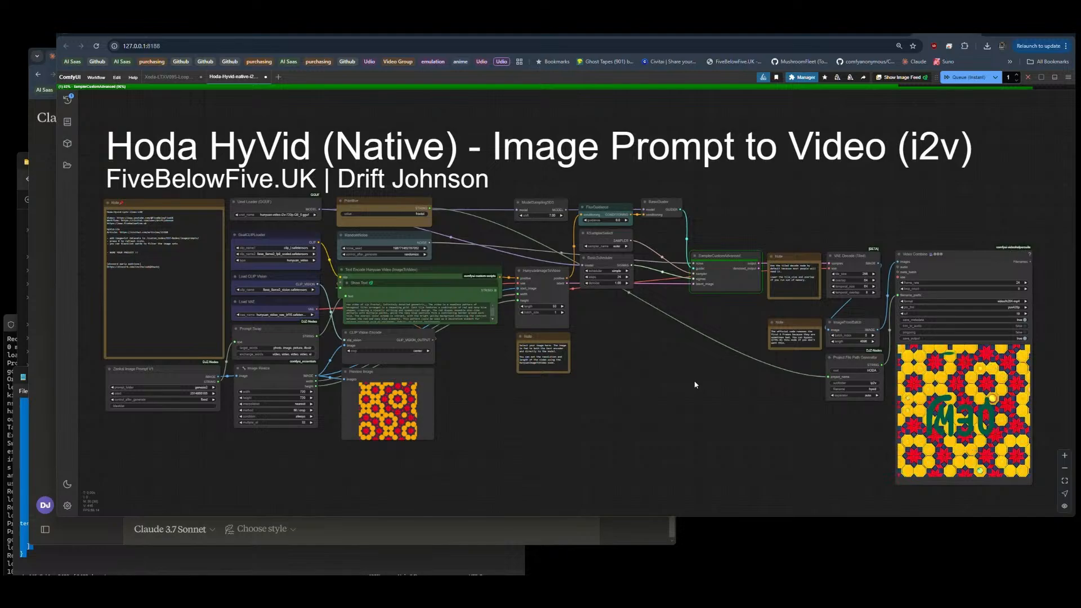
Step: Examine the Video Combine output preview and its surrounding nodes in the Hoda HyVid image-to-video graph
drag(689, 370, 696, 366)
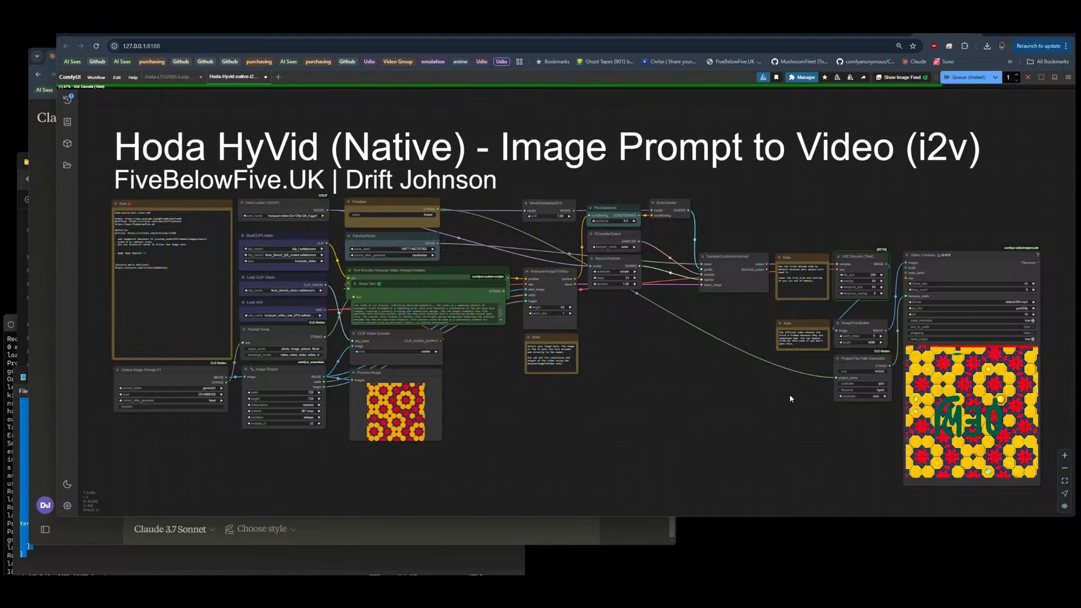
drag(755, 400, 714, 421)
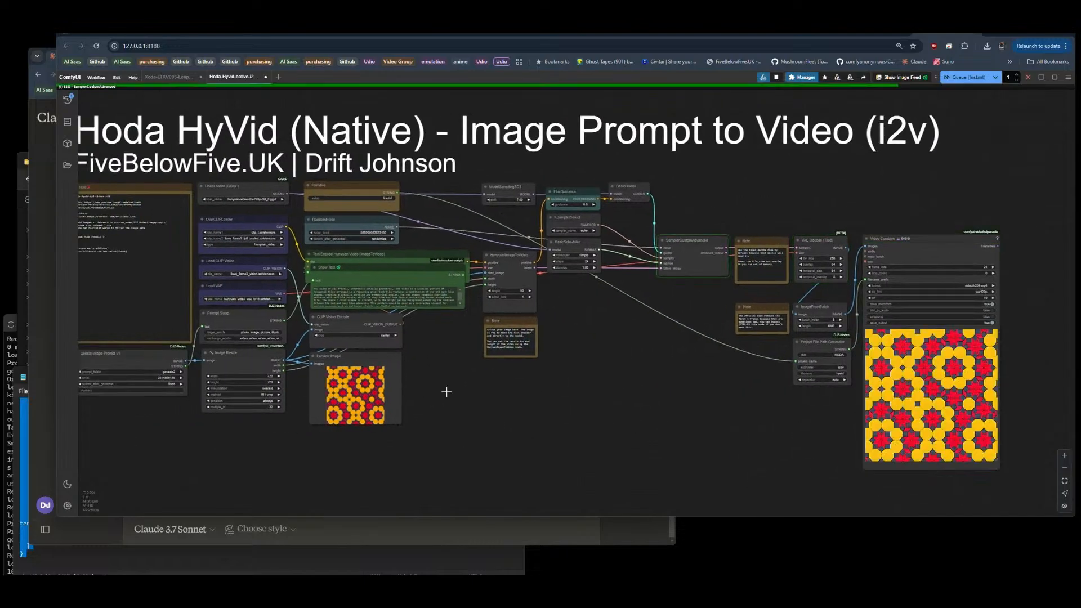
drag(621, 404, 448, 406)
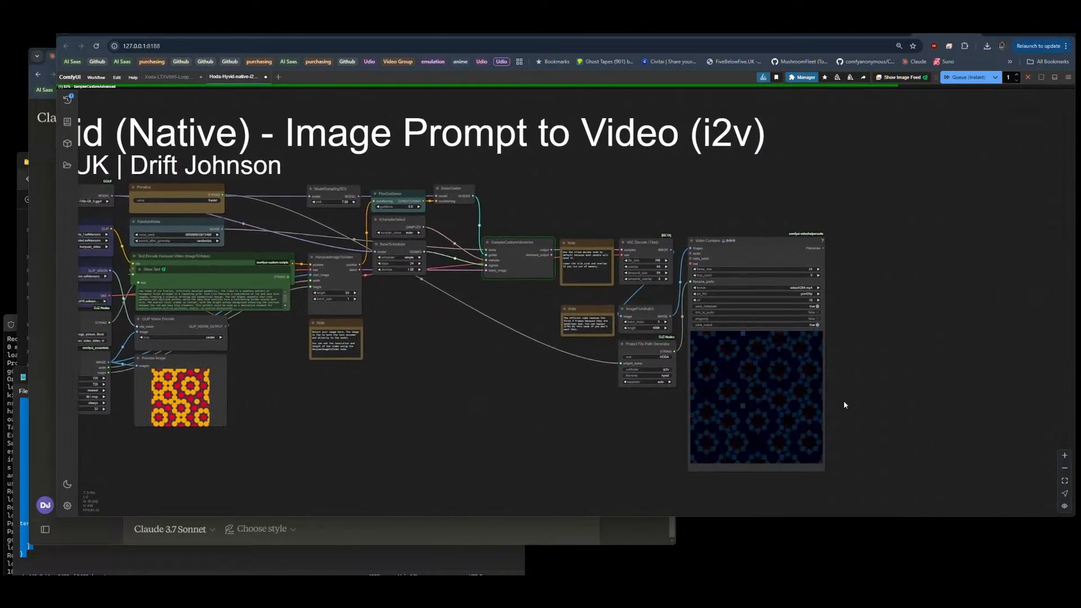
scroll(841, 404, up, 5)
drag(839, 402, 821, 340)
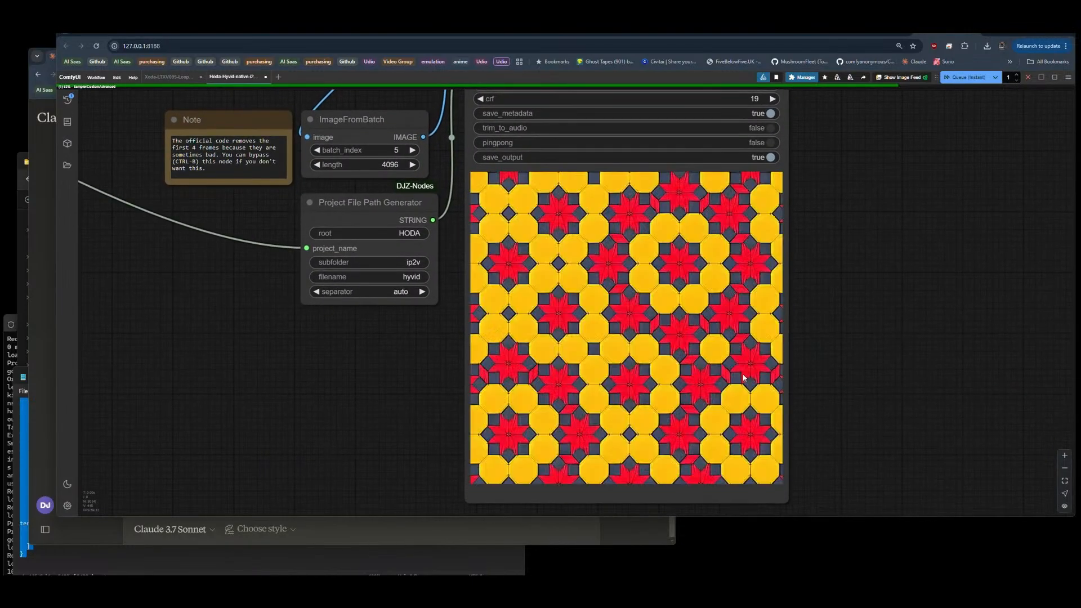
scroll(975, 313, down, 6)
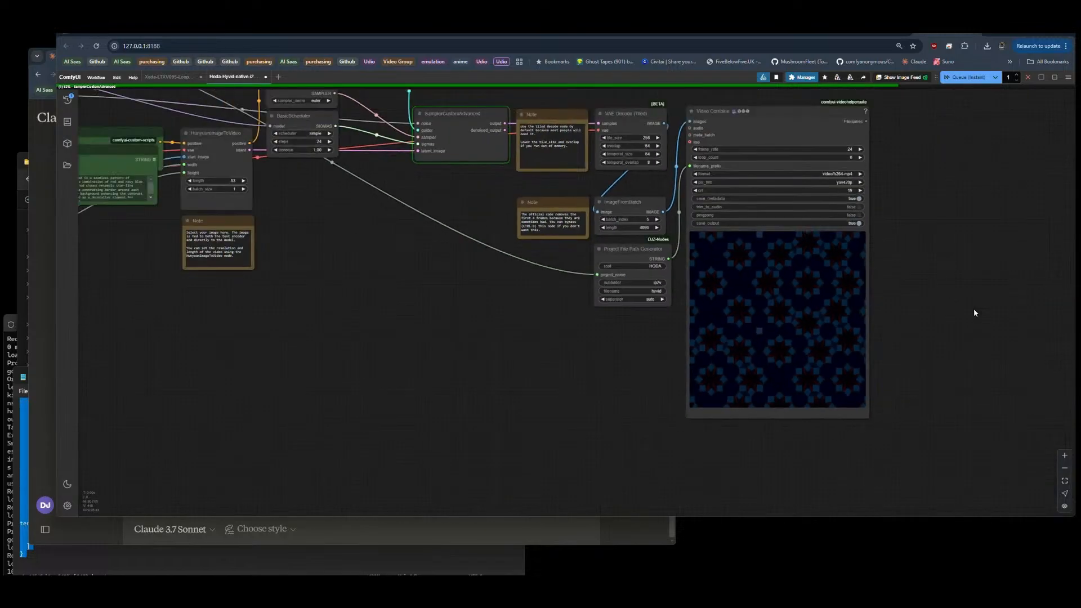
scroll(974, 313, down, 1)
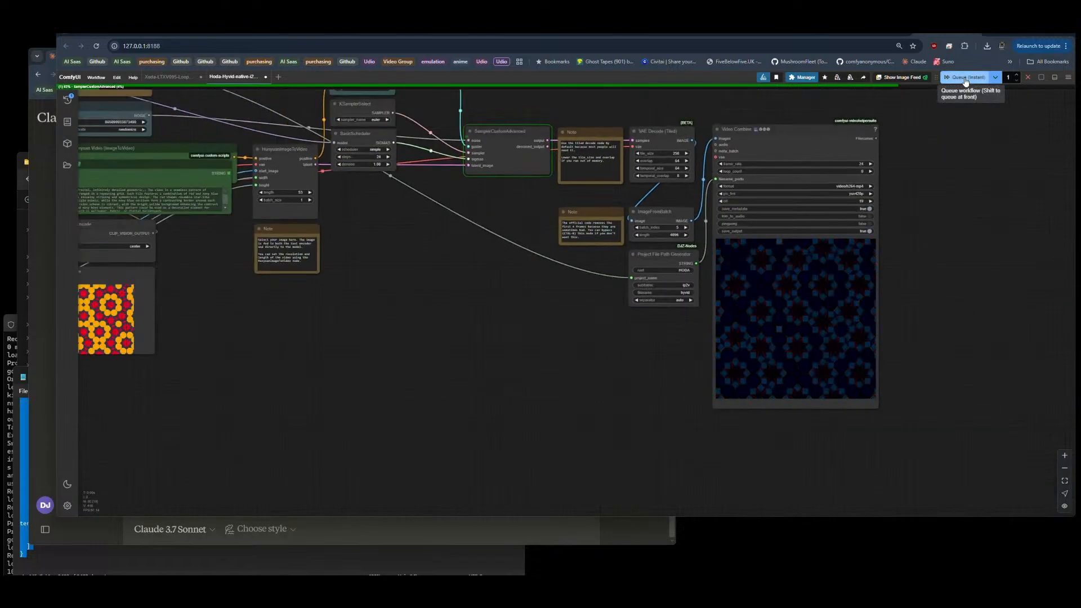
drag(482, 319, 711, 307)
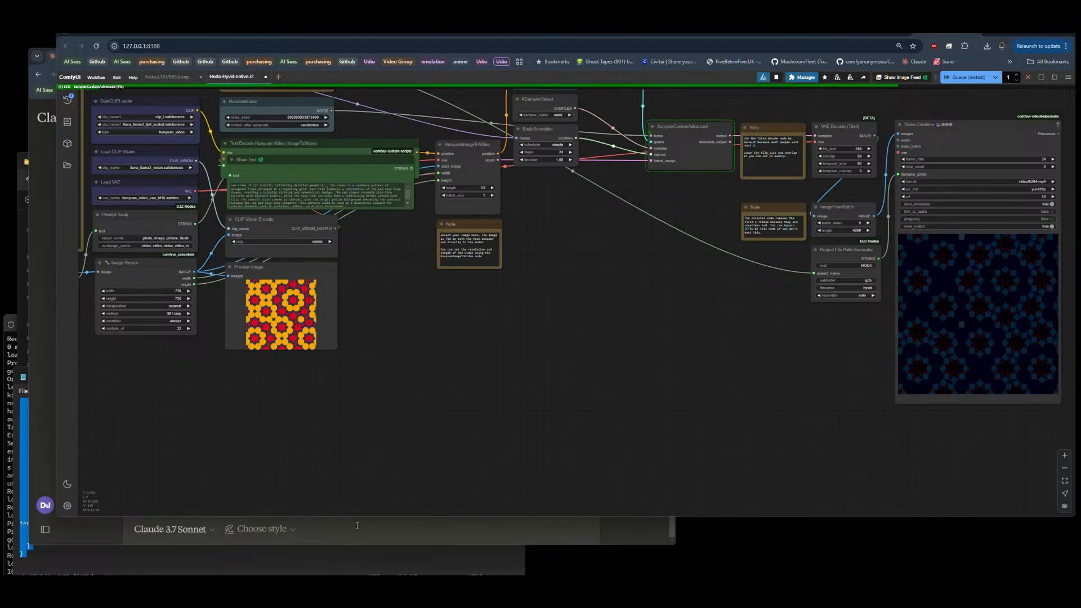
Step: Close the Notepad window holding the speech styles text and switch to the storymode project in VS Code
click(490, 535)
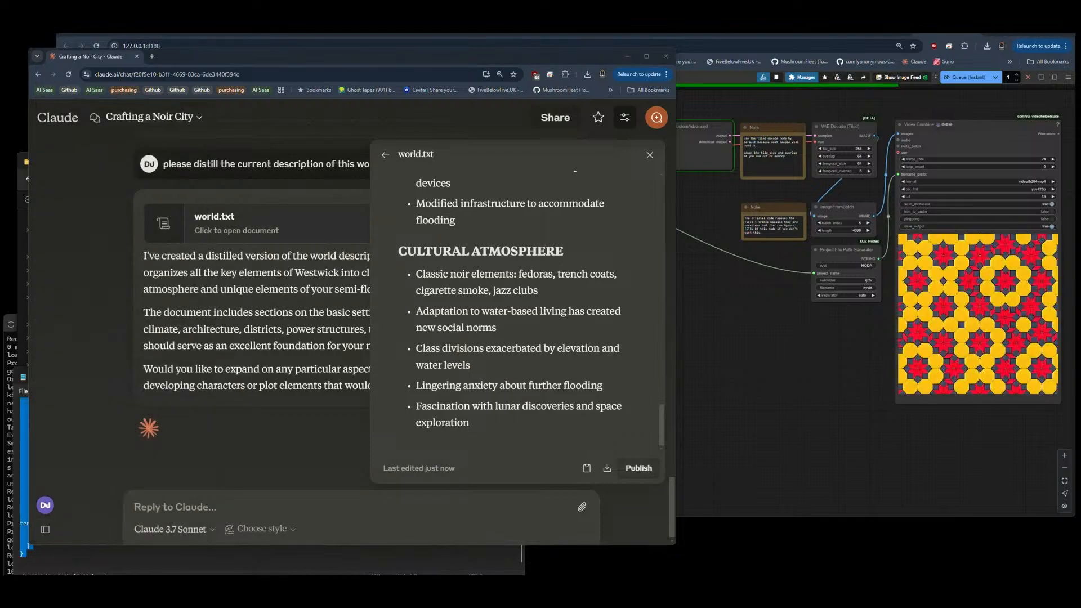
click(459, 558)
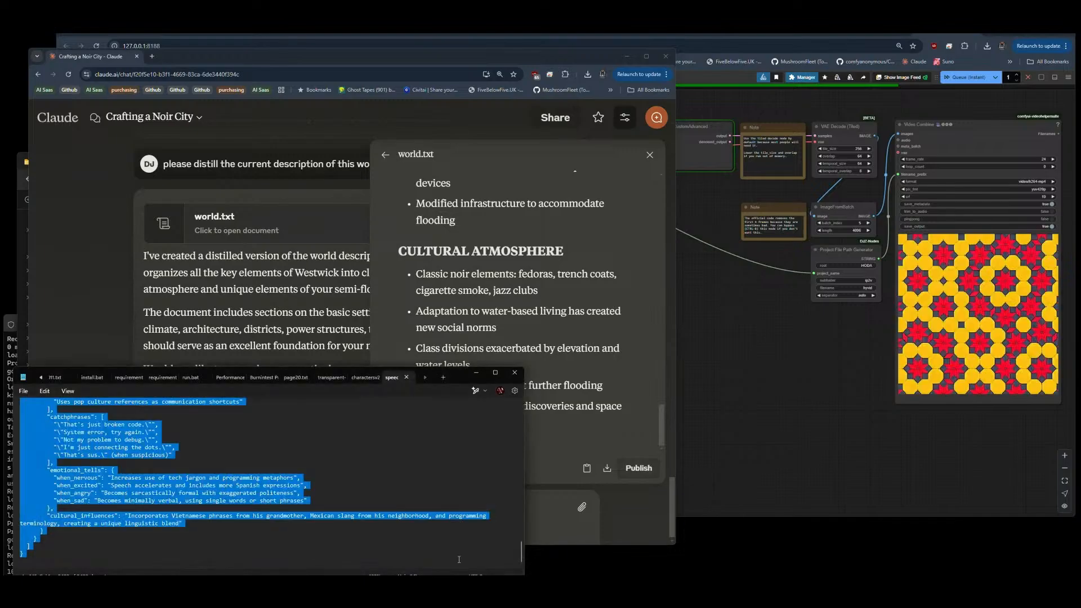
click(514, 372)
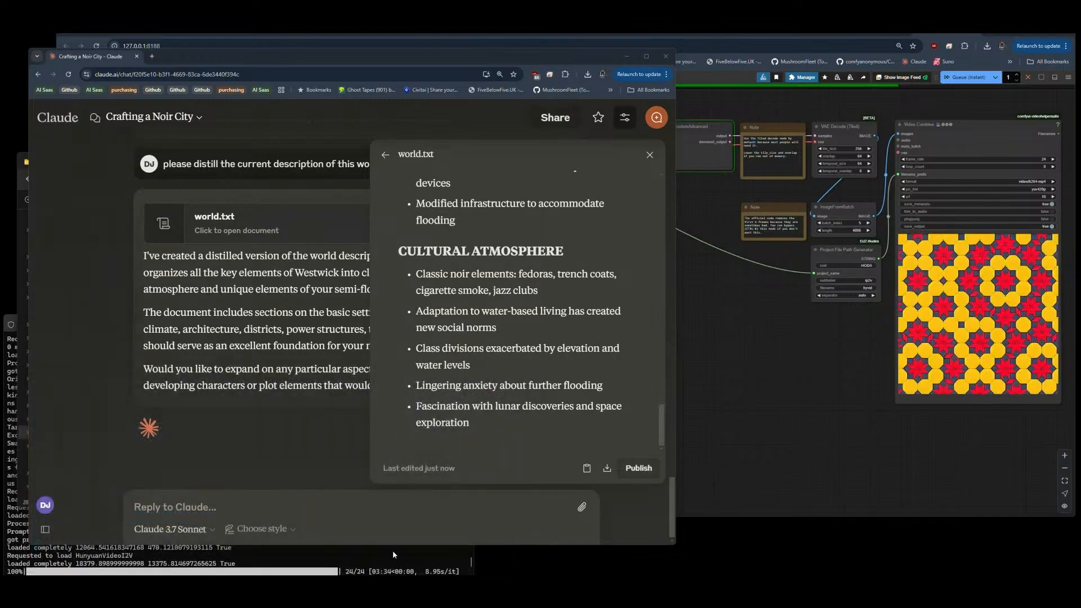
click(393, 592)
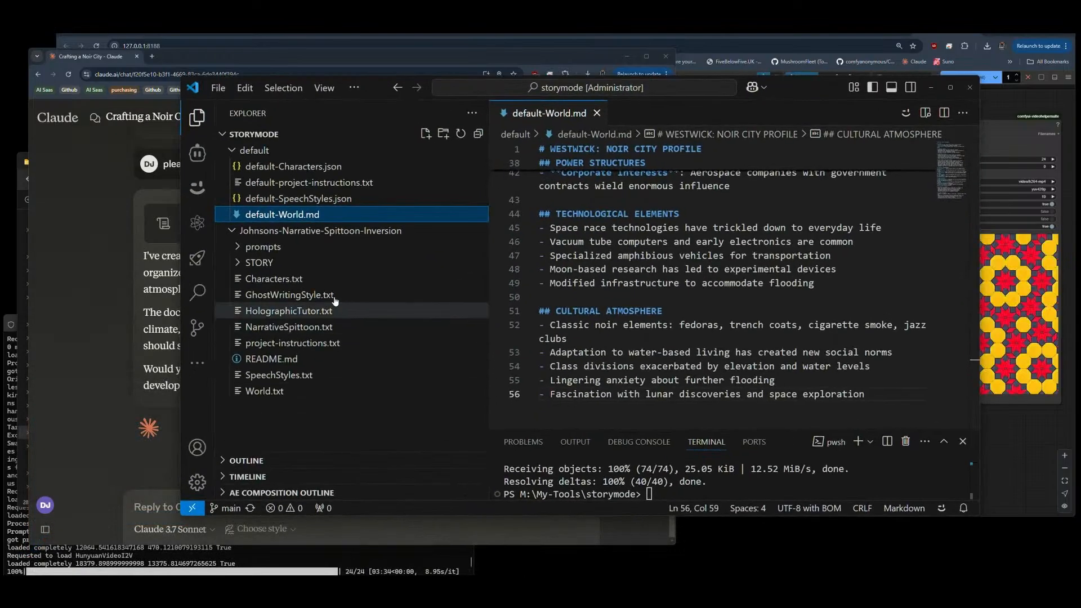
Step: Review the contents of default-SpeechStyles.json, default-Characters.json and default-World.md in the default folder
click(288, 199)
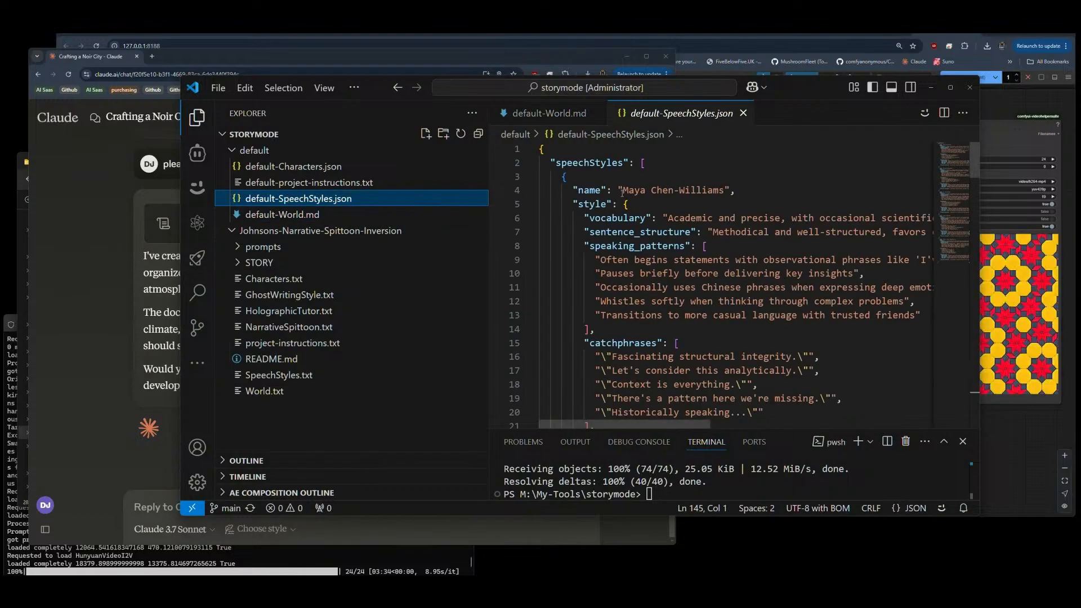
click(307, 169)
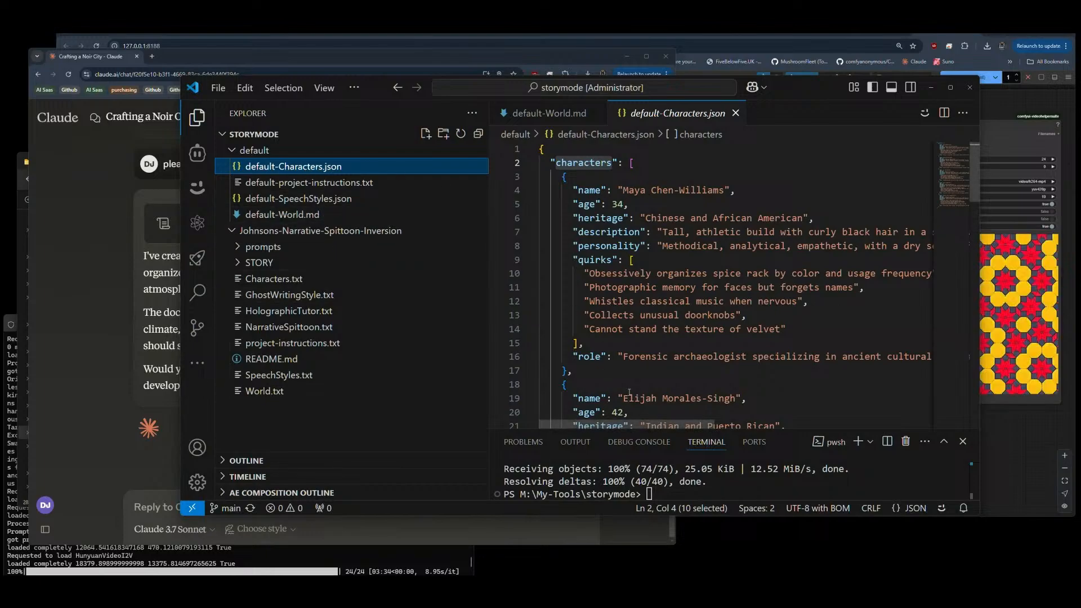
click(288, 198)
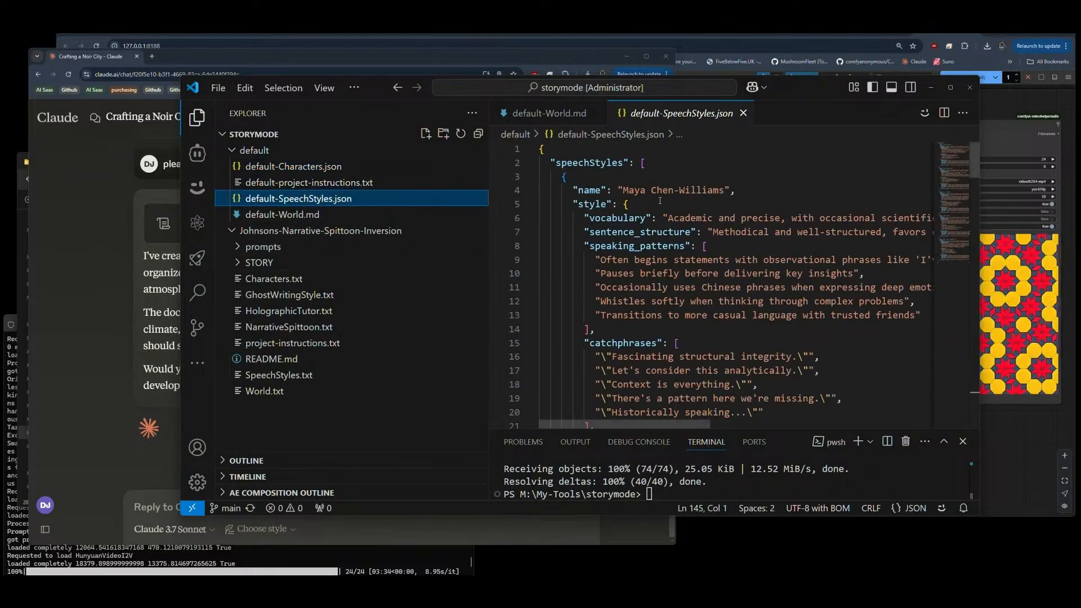
scroll(678, 254, down, 7)
scroll(648, 276, down, 1)
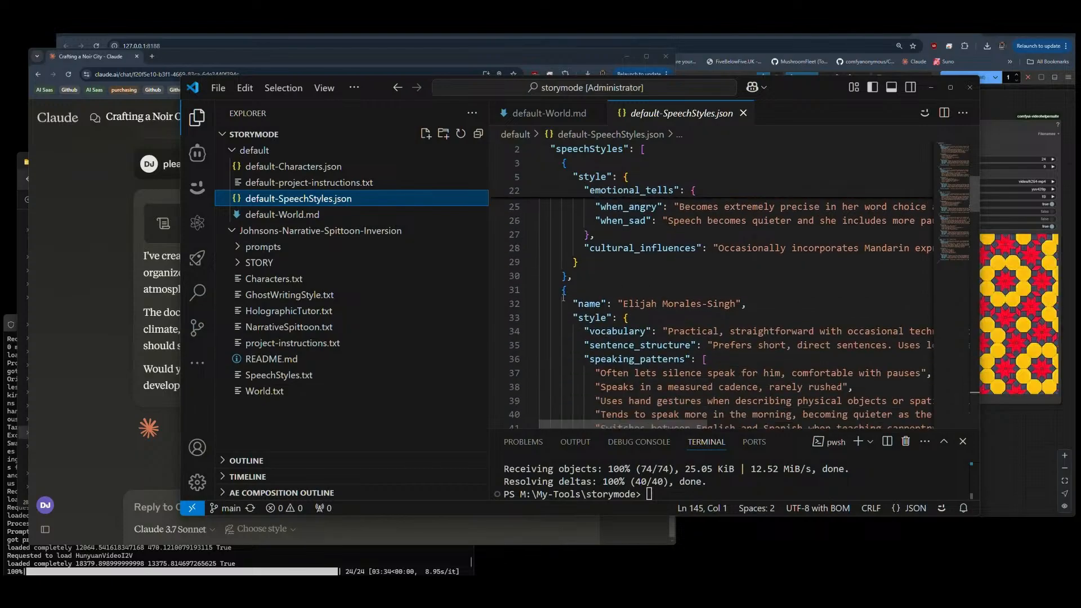
scroll(535, 254, up, 8)
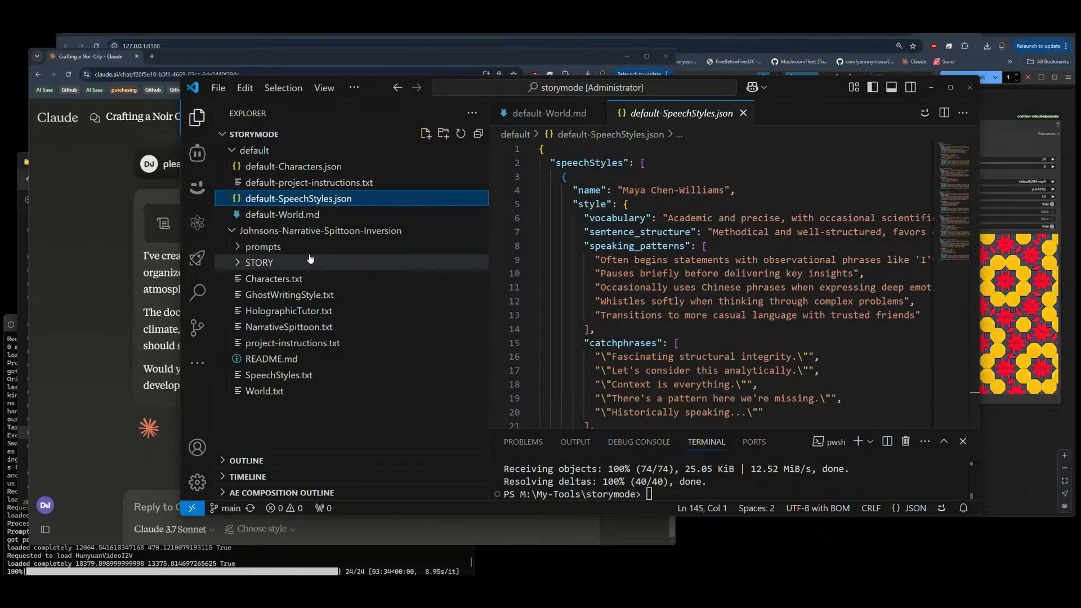
click(281, 214)
scroll(638, 313, up, 5)
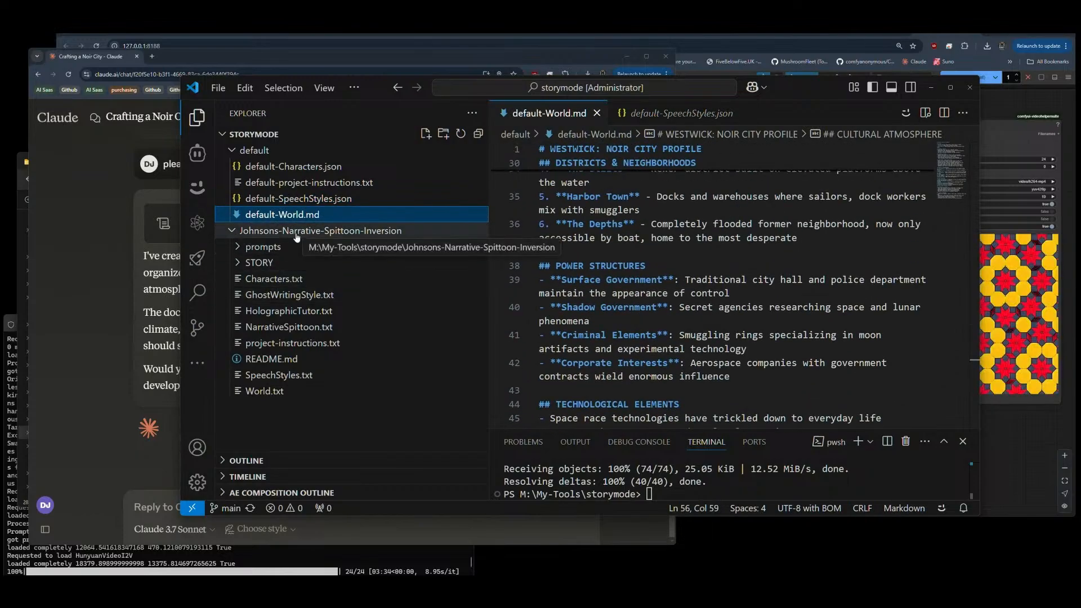
Step: Review the Technical Specifications entry in default-project-instructions.txt, plus the artifact-builder.txt and extra-artifacts.txt prompts in the prompts folder
click(269, 186)
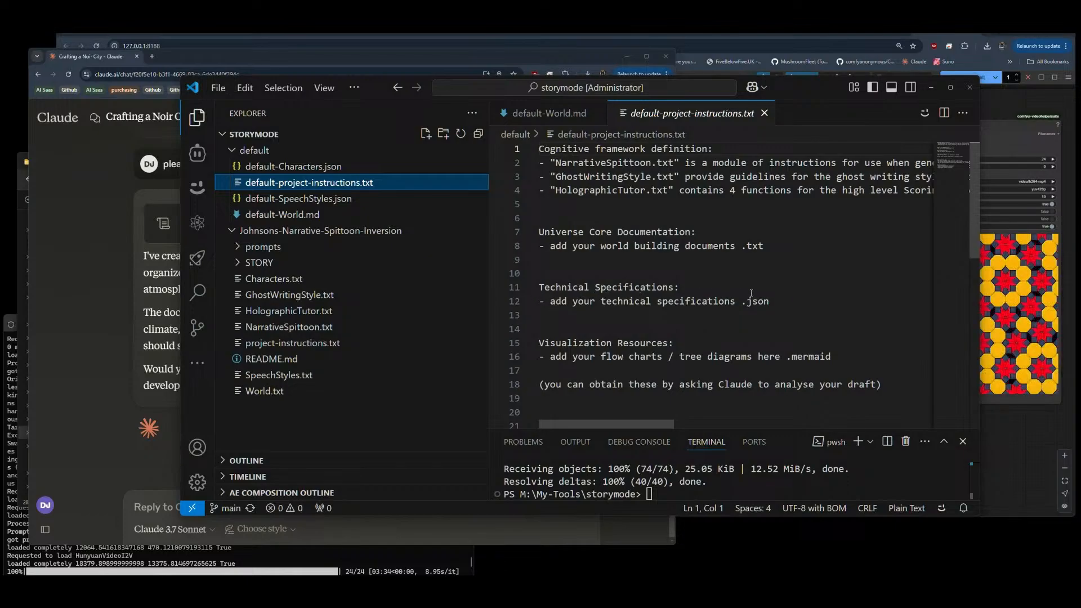
drag(770, 302, 541, 303)
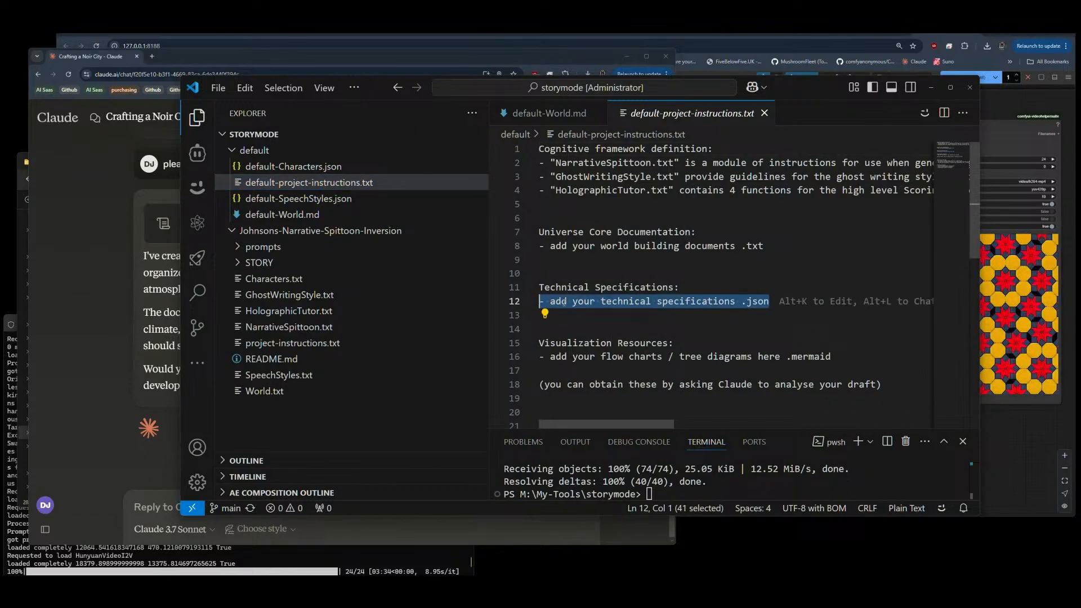
click(263, 246)
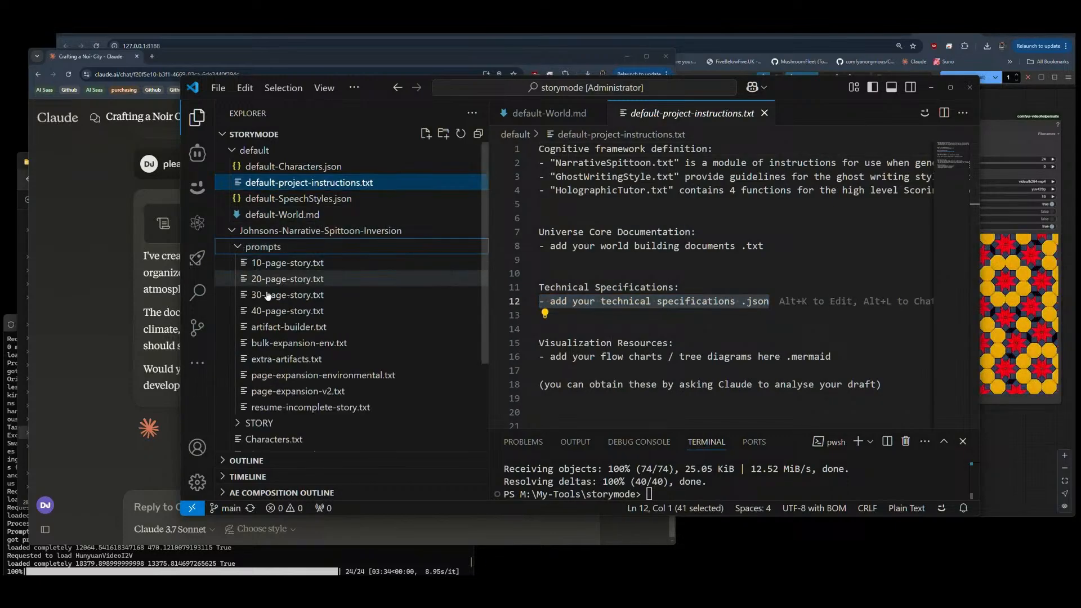
click(287, 327)
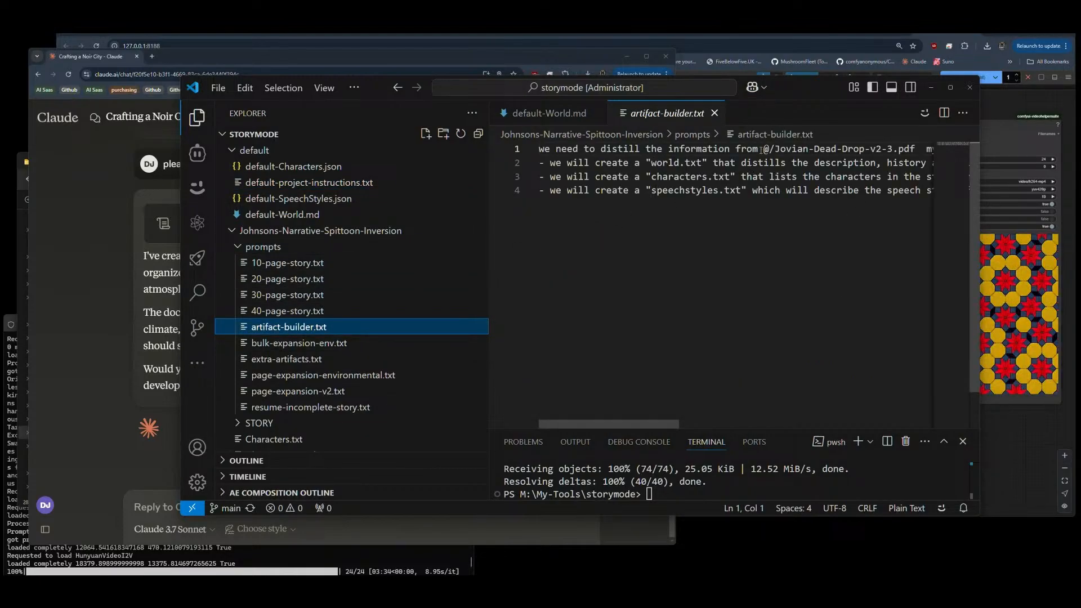
drag(761, 150, 921, 149)
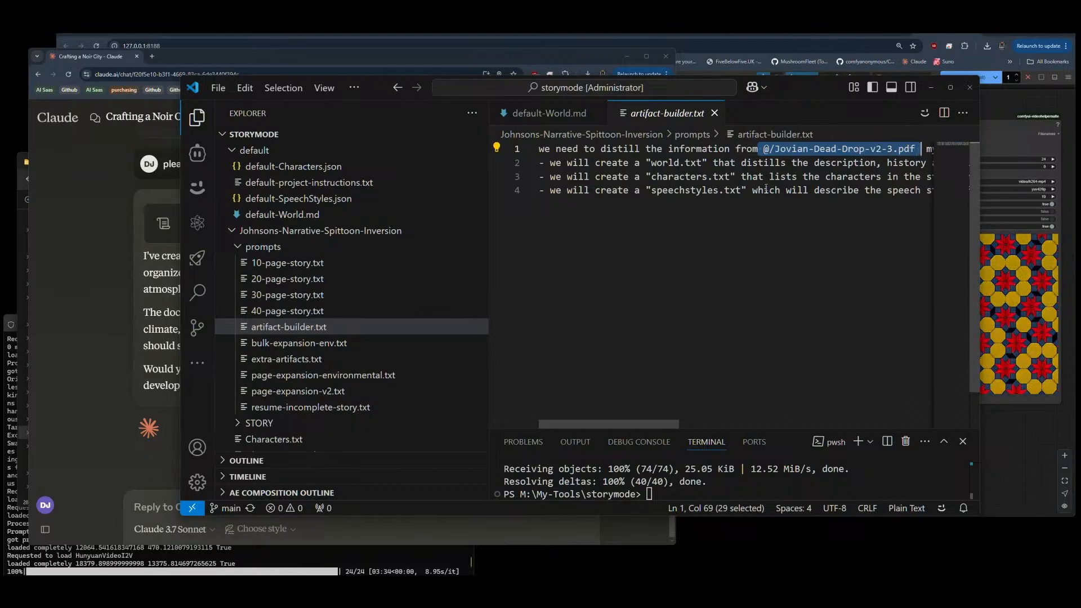
click(276, 359)
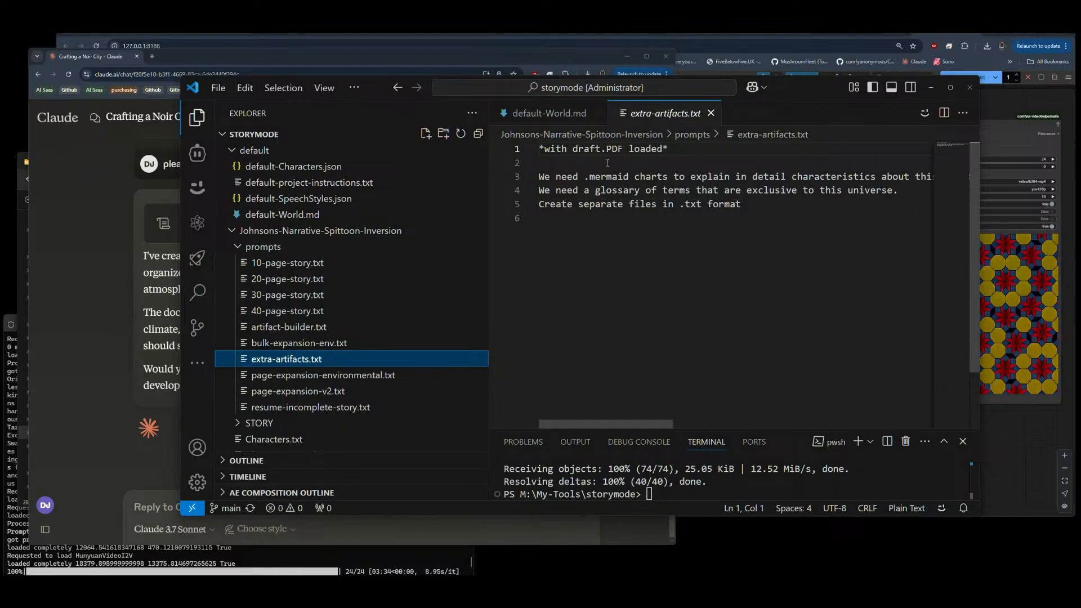
drag(679, 148, 522, 156)
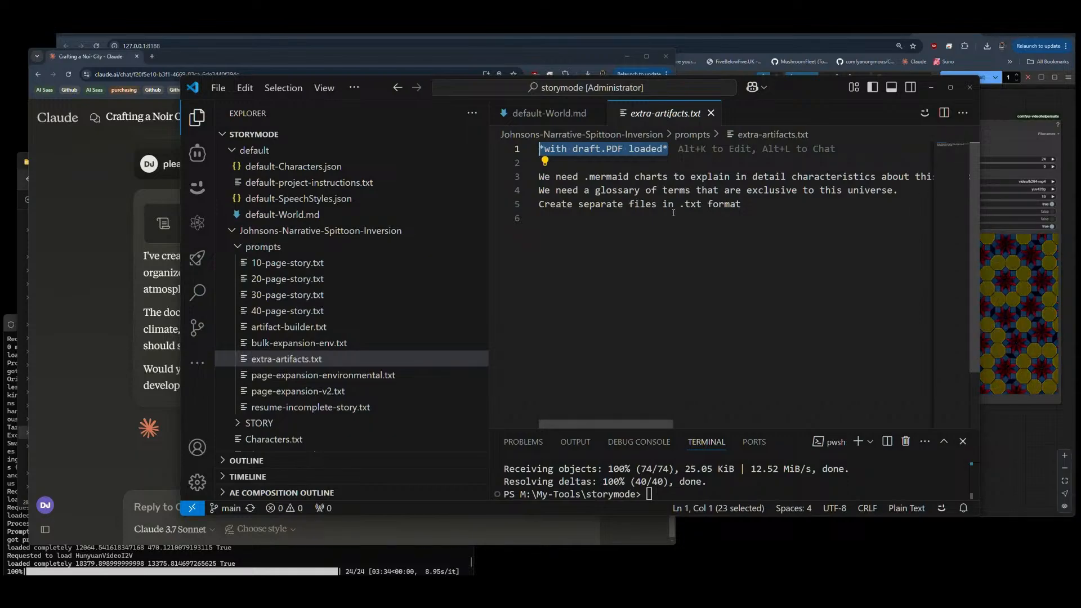
click(712, 113)
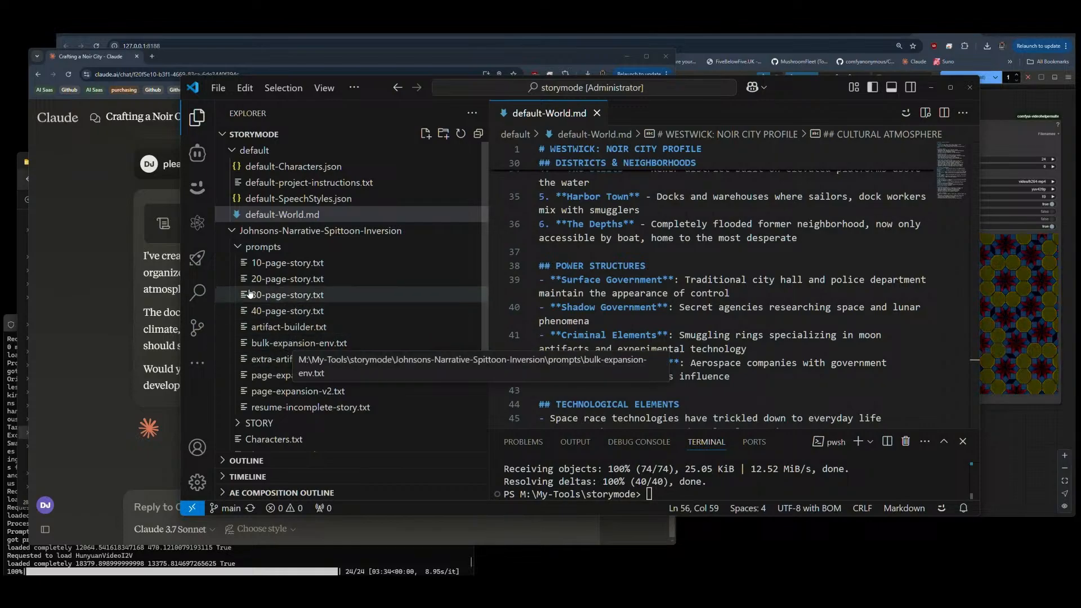
Step: In default-project-instructions.txt, remove "in <World> tags" from the setting line under Content Structure Tags
click(284, 183)
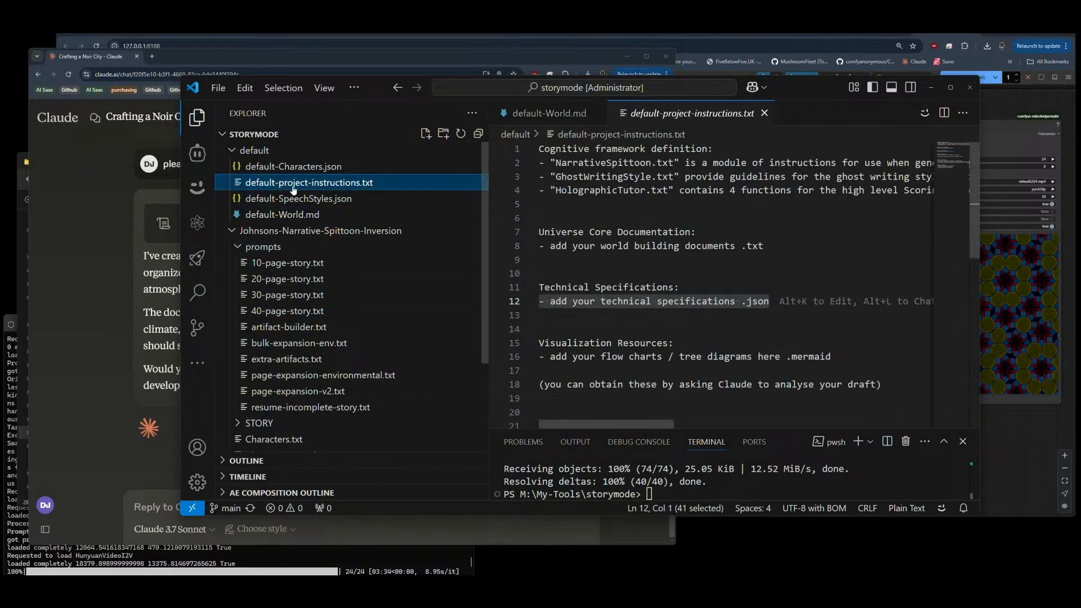
click(775, 299)
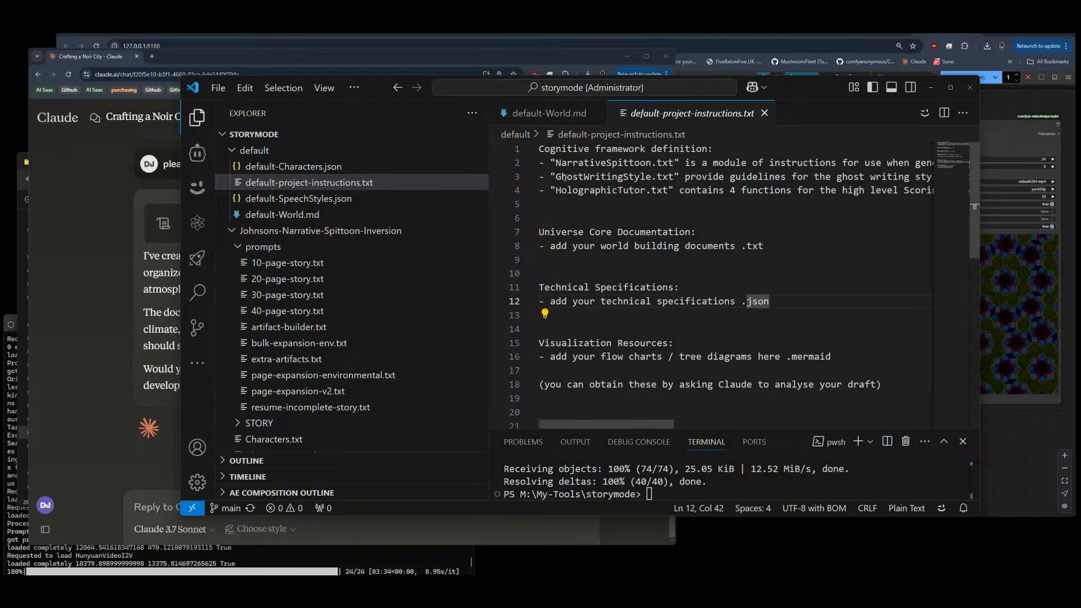
scroll(634, 253, down, 3)
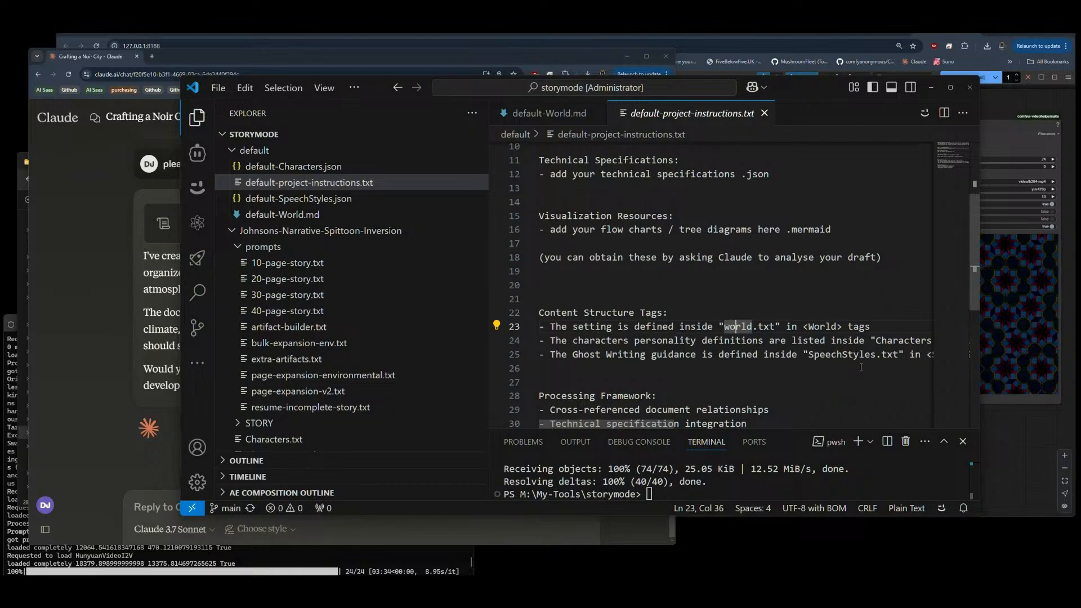
key(Right)
key(Right)
key(Right)
key(Right)
key(Right)
key(Right)
key(Right)
key(Right)
key(Right)
key(ctrl+shift+Right)
key(shift+End)
key(Delete)
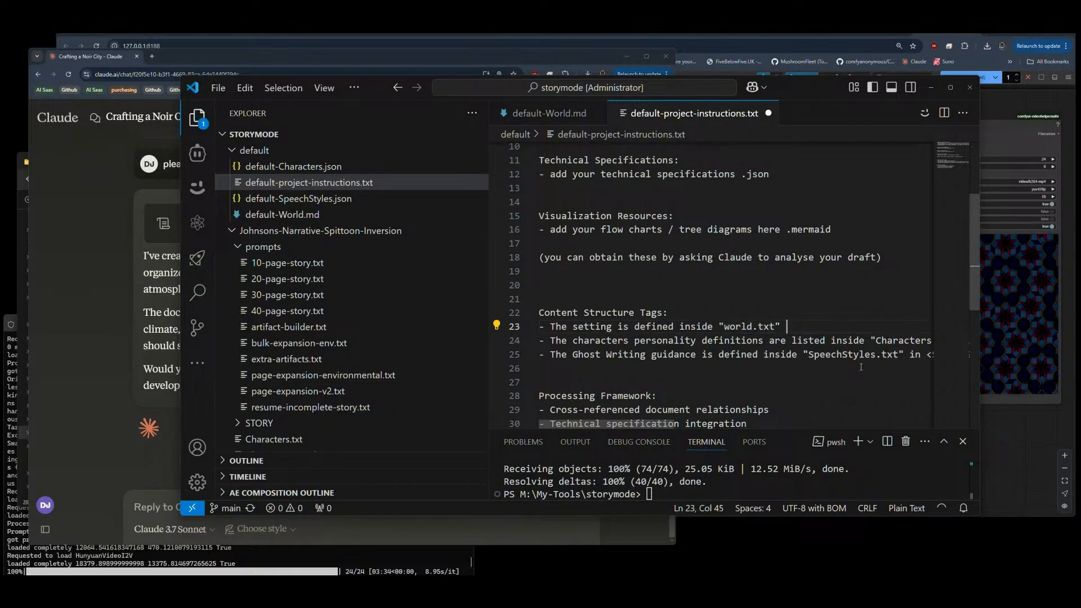
Step: Remove "in <Characters> tags" from the end of the characters personality definitions line
key(Down)
key(End)
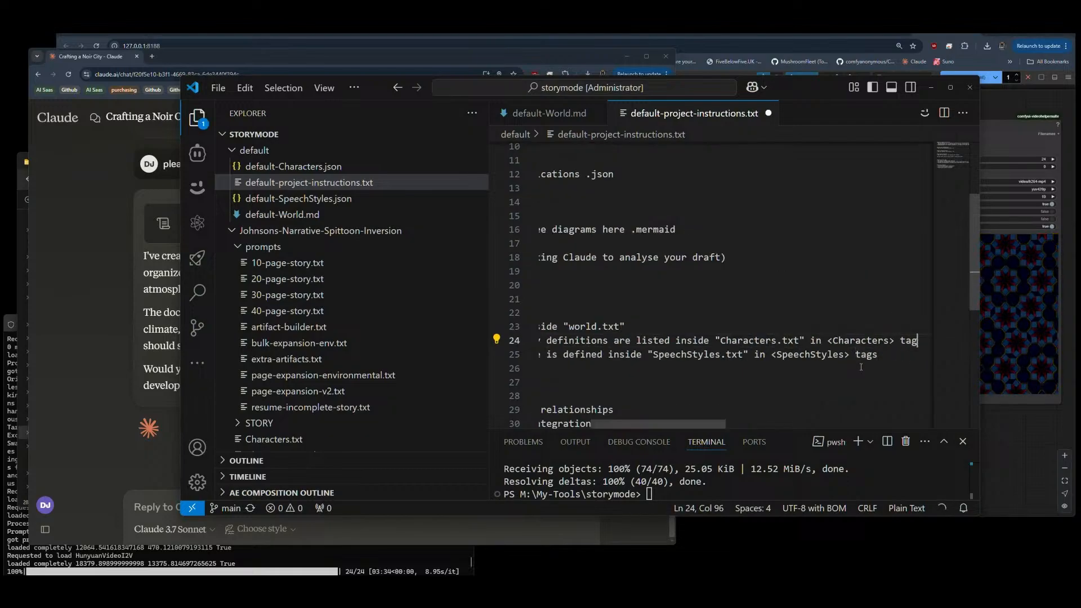
key(ctrl+shift+Left)
key(ctrl+shift+Left)
key(ctrl+shift+Left)
key(ctrl+shift+Left)
key(ctrl+shift+Left)
key(shift+Left)
key(Delete)
Step: Remove "in <SpeechStyles> tags" from the end of the Ghost Writing guidance line
key(Down)
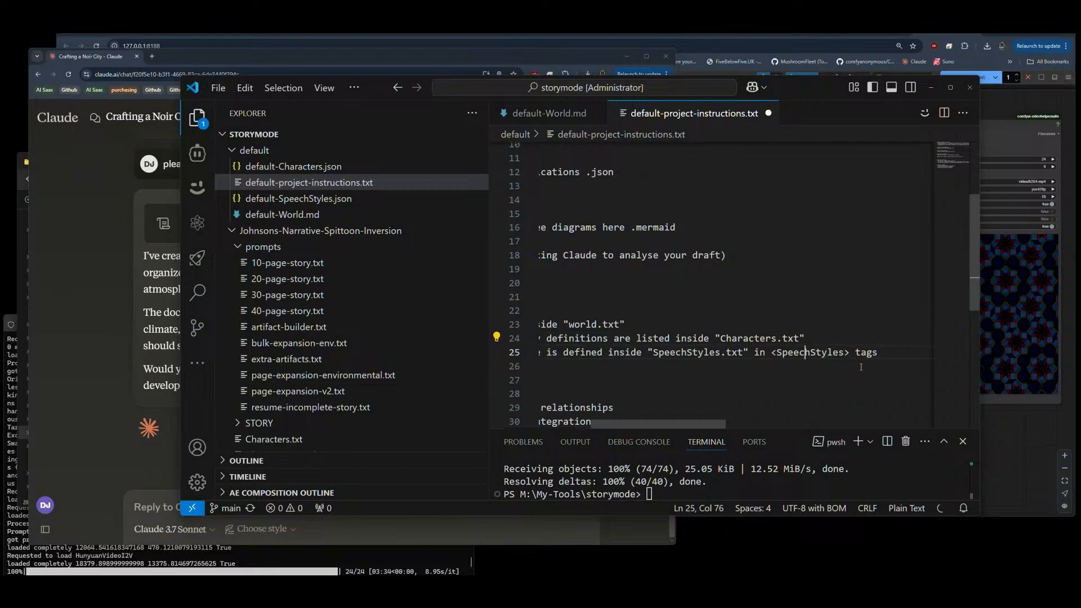
key(ctrl+Left)
key(ctrl+Left)
key(ctrl+Left)
key(Left)
key(shift+End)
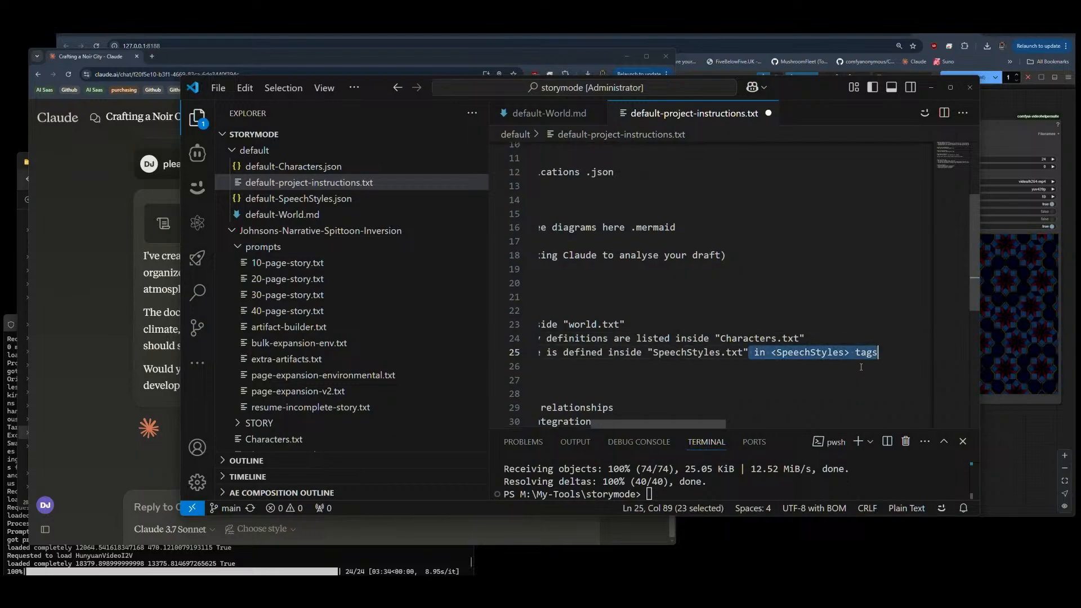
key(Delete)
Step: Change the file reference in the Ghost Writing guidance line to "SpeechStyles.json"
key(Left)
key(BackSpace)
key(BackSpace)
key(BackSpace)
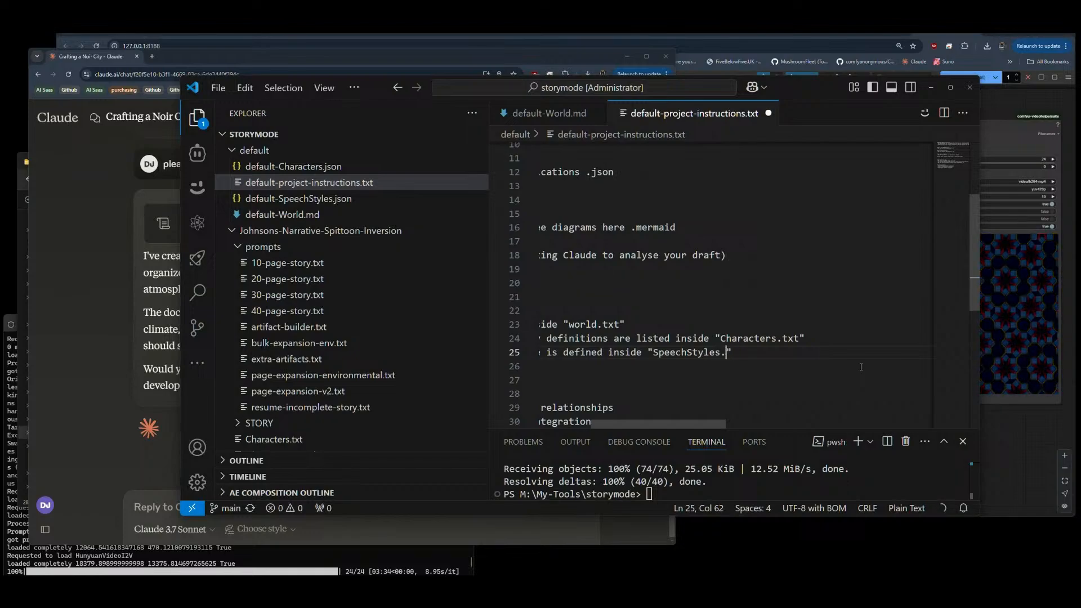
text(json)
Step: Change the file reference in the characters personality definitions line to "Characters.json"
click(760, 336)
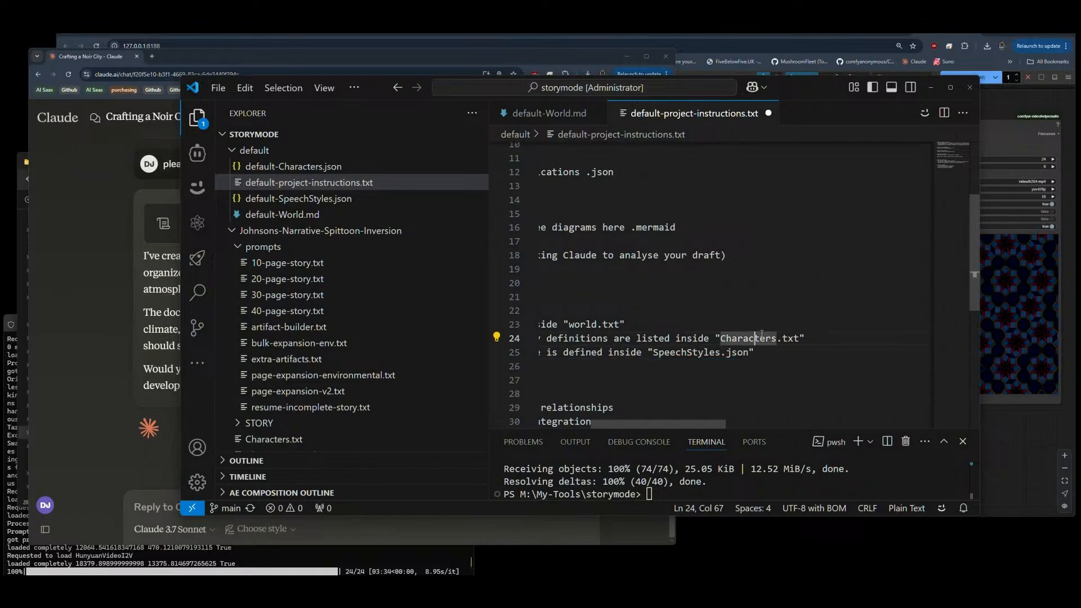
key(Right)
key(Right)
key(Right)
key(Right)
key(Right)
text(js)
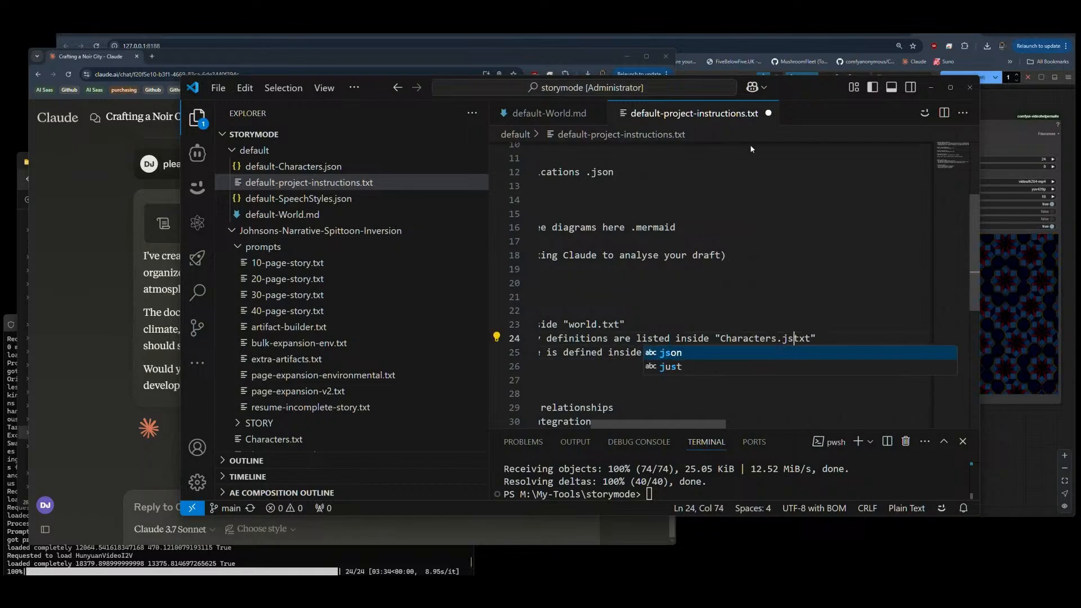
text(on)
key(Delete)
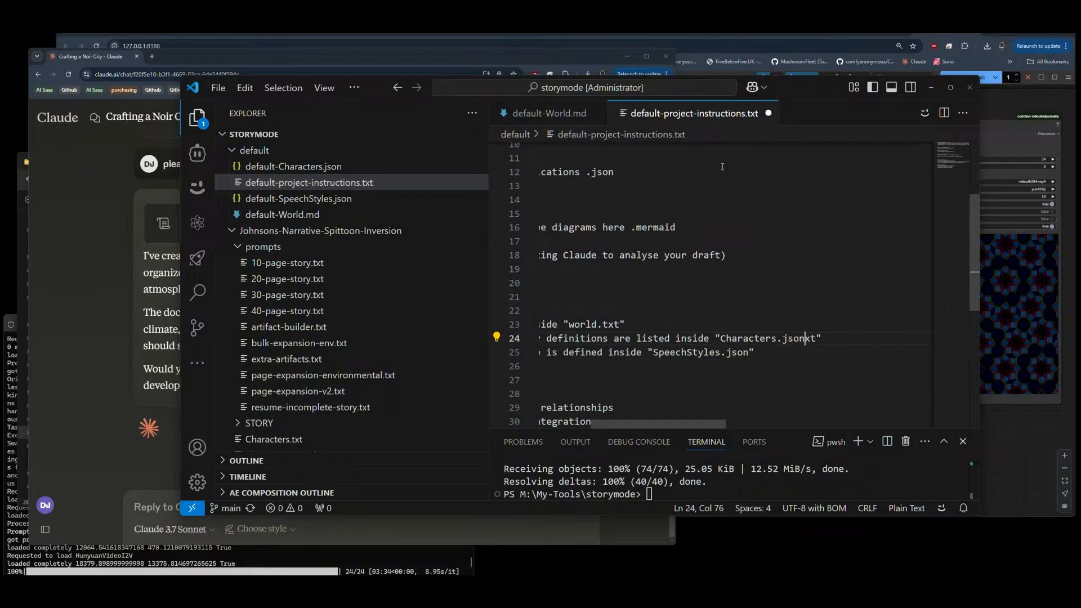
key(Delete)
key(Delete)
Step: Change the file reference in the setting line to "world.md"
key(Up)
key(Left)
key(BackSpace)
key(BackSpace)
key(BackSpace)
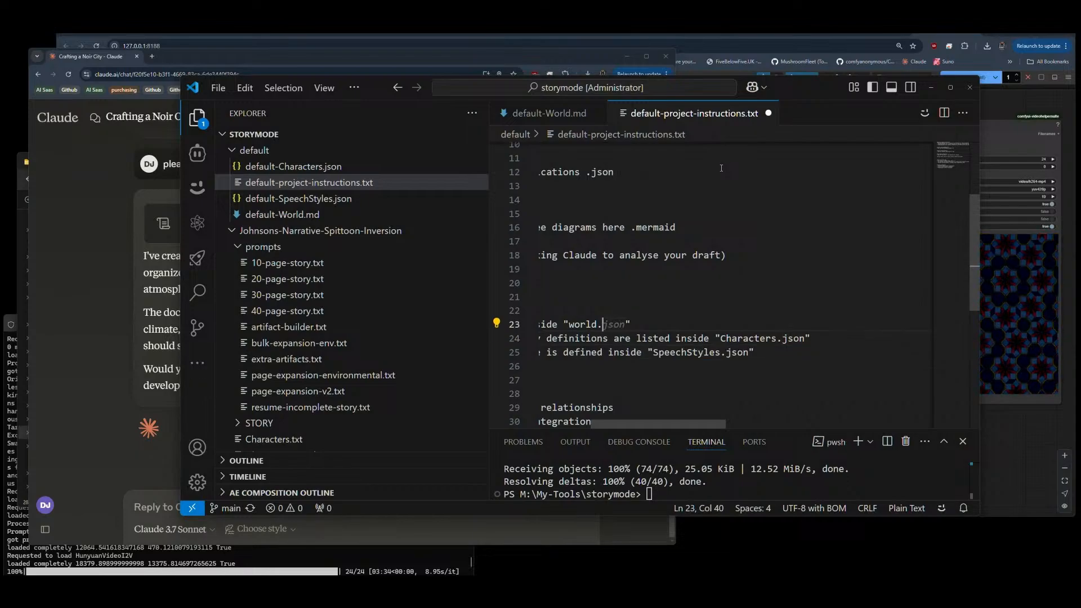
text(md)
Step: Insert the word "world" before "setting" in the first Content Structure Tags line
key(Home)
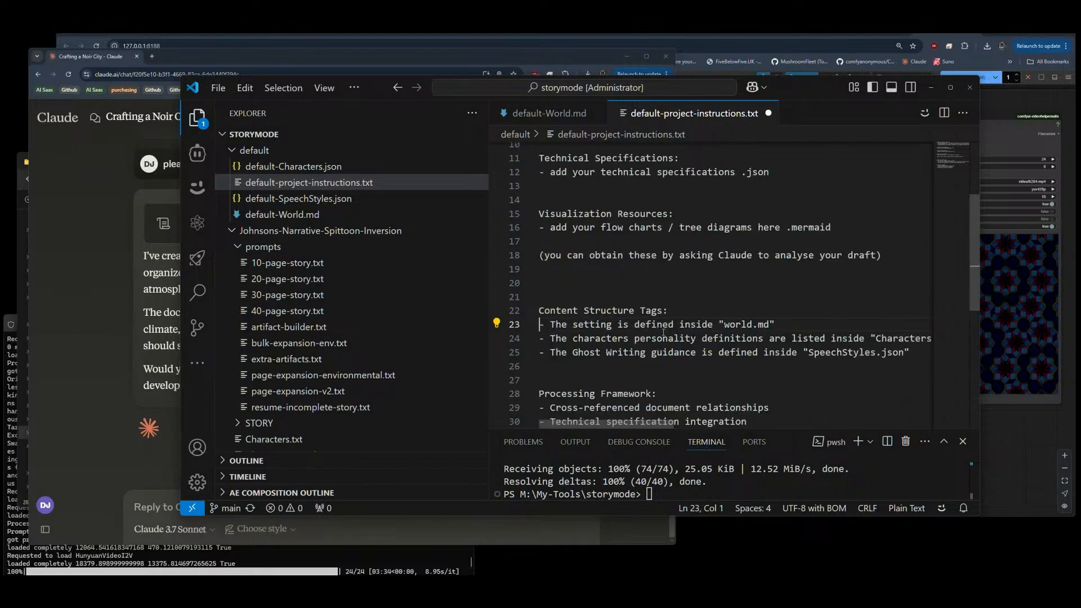
click(572, 325)
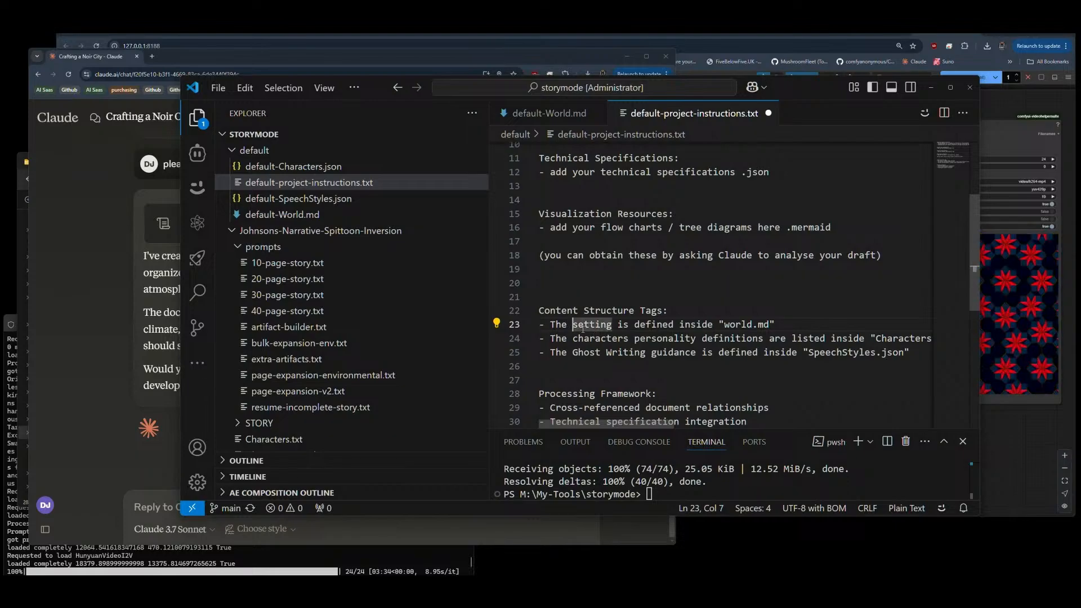
text(world)
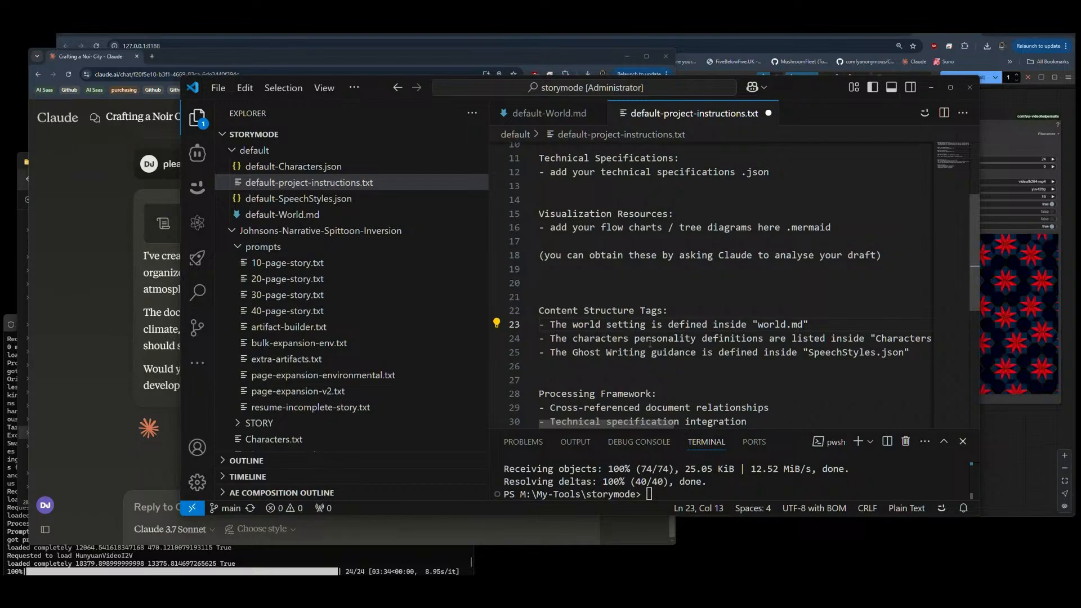
Step: Insert "speech style" before "guidance" in the Ghost Writing line
double_click(599, 339)
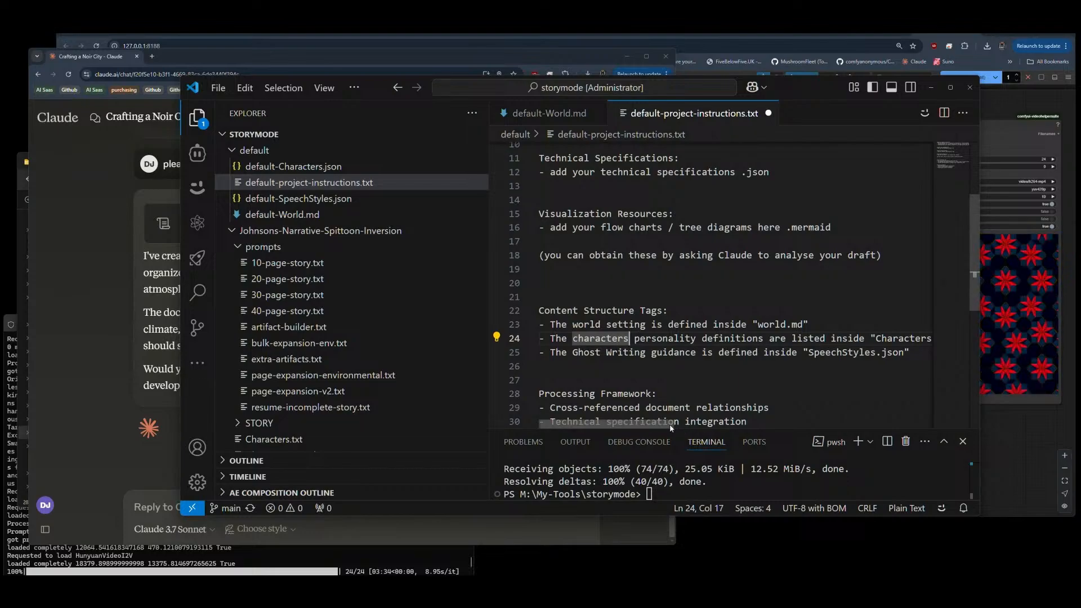
mouse_move(646, 426)
mouse_down()
mouse_move(686, 427)
mouse_move(643, 426)
mouse_up()
click(649, 352)
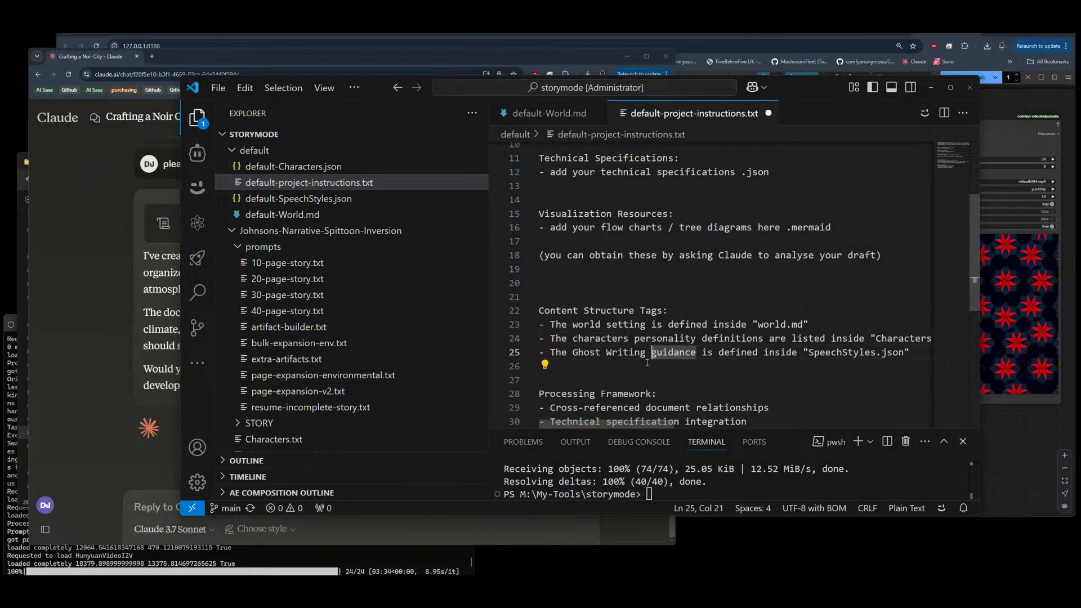
text(speech style)
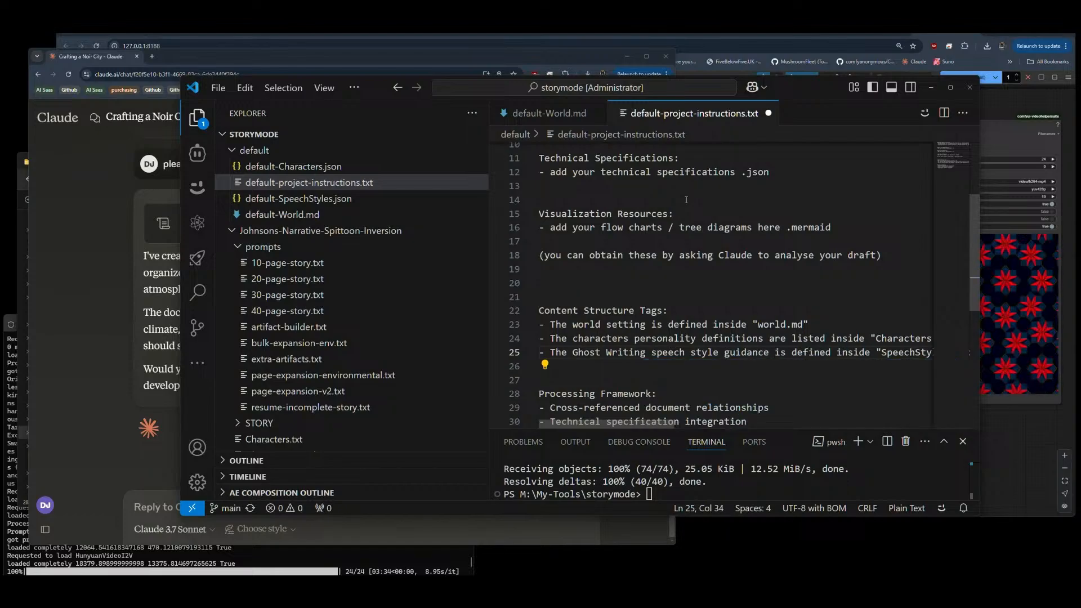
Step: Add the prefix "default-" to the SpeechStyles.json reference in the Ghost Writing line
key(End)
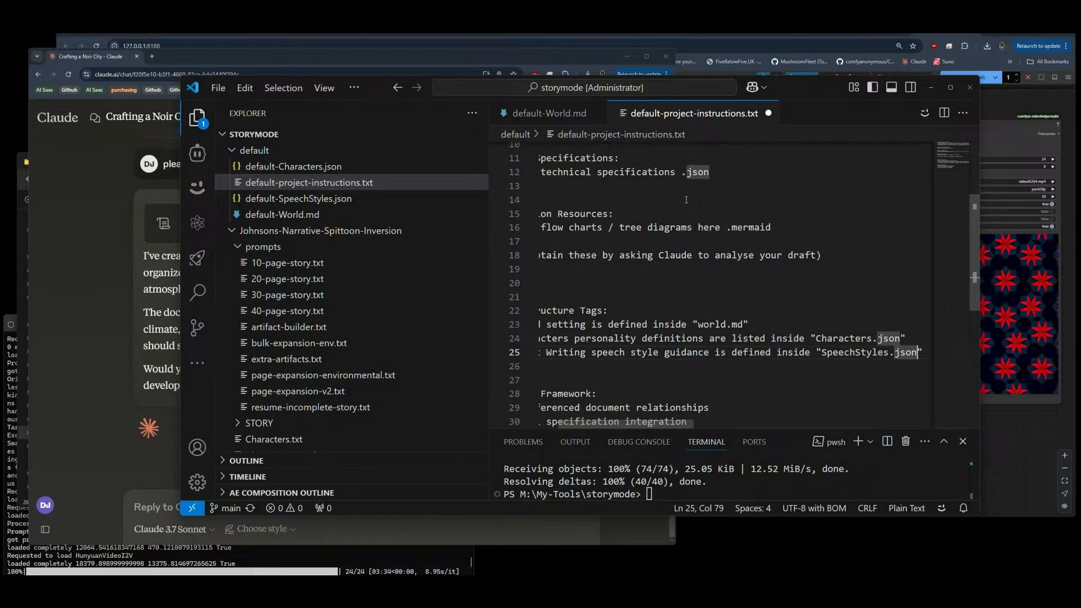
key(ctrl+Left)
key(ctrl+Left)
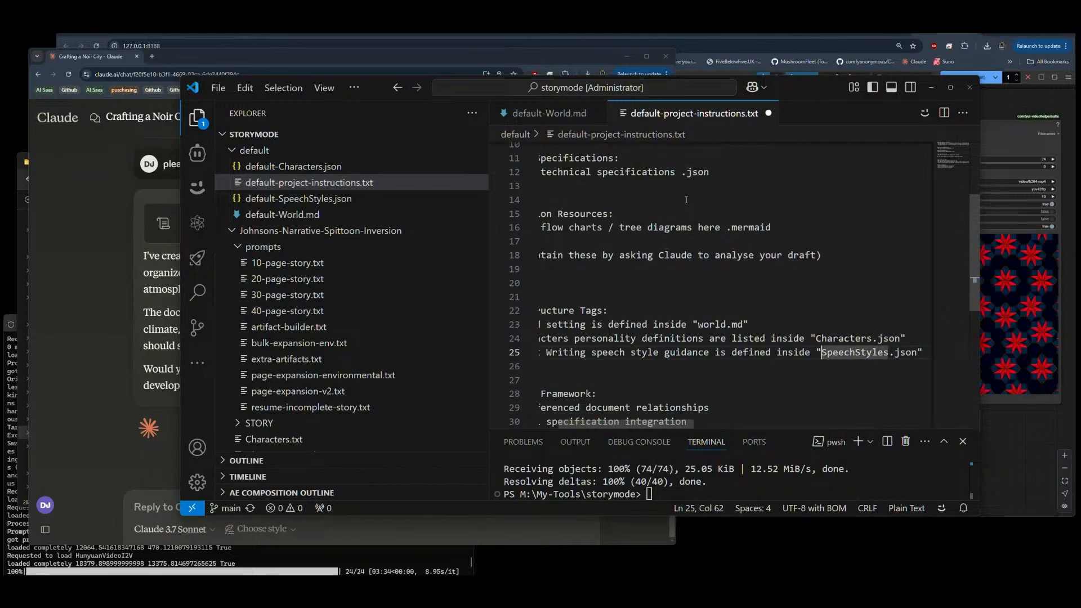
text(default-)
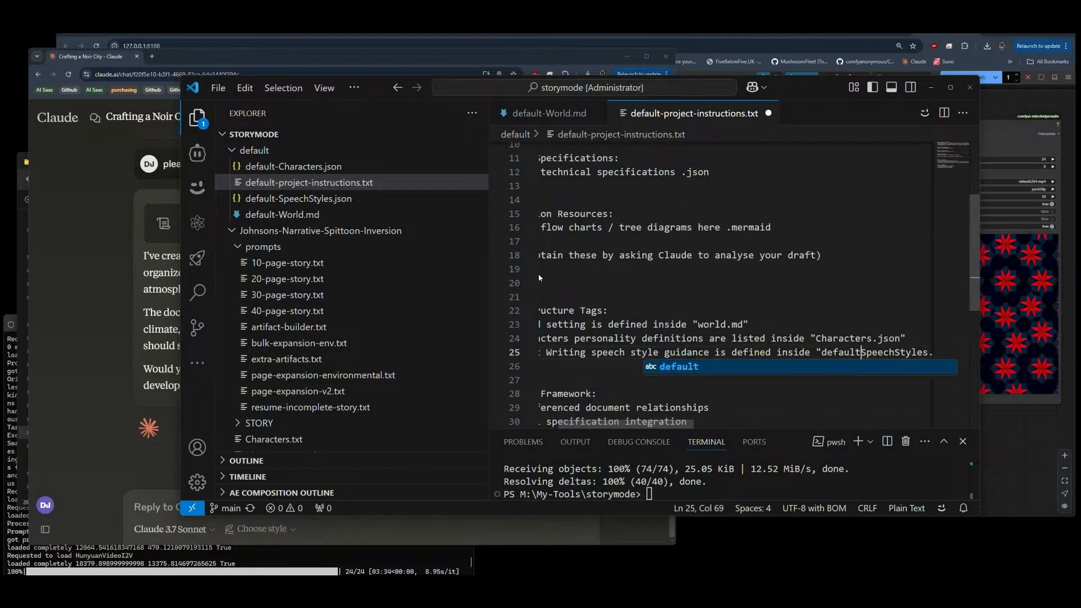
Step: Copy the "default-" prefix and add it in front of the Characters.json reference
key(shift+Left)
key(shift+Left)
key(shift+Left)
key(shift+Left)
key(shift+Left)
key(shift+Left)
key(shift+Left)
key(shift+Left)
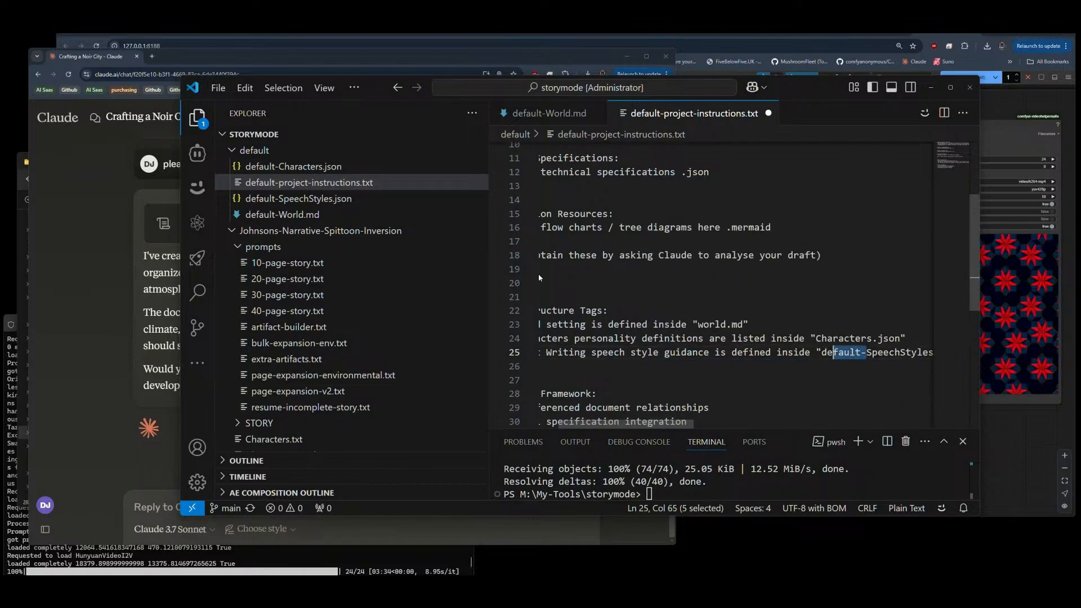
key(ctrl+c)
key(Up)
key(Left)
key(ctrl+v)
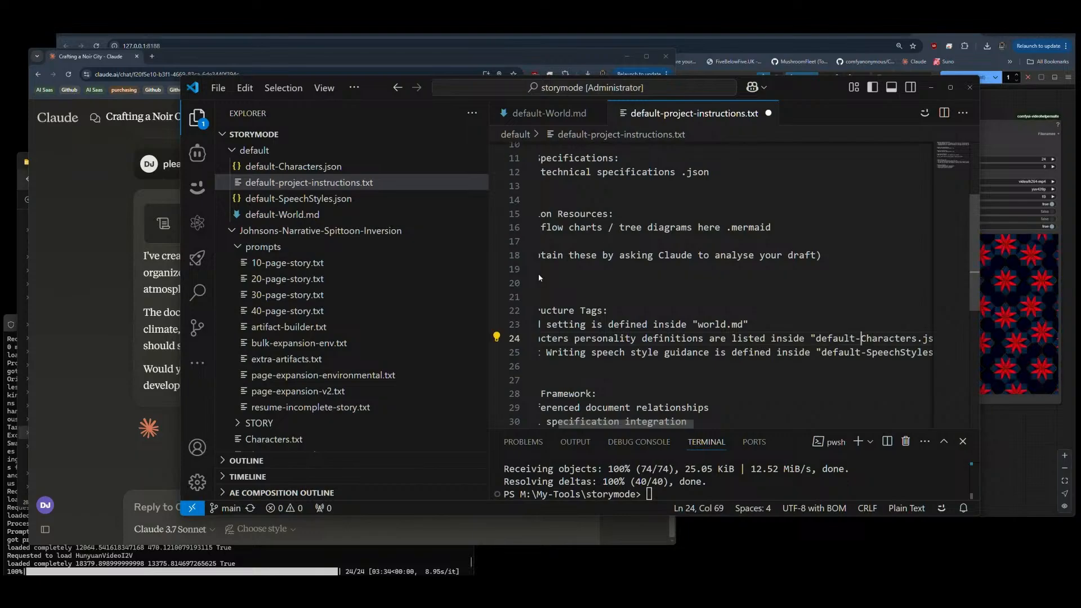
Step: Add the copied prefix to the world file reference and capitalise its W so that it reads "default-World.md"
key(Up)
key(Left)
key(Left)
key(Left)
key(Left)
key(Left)
key(Left)
key(Left)
key(ctrl+v)
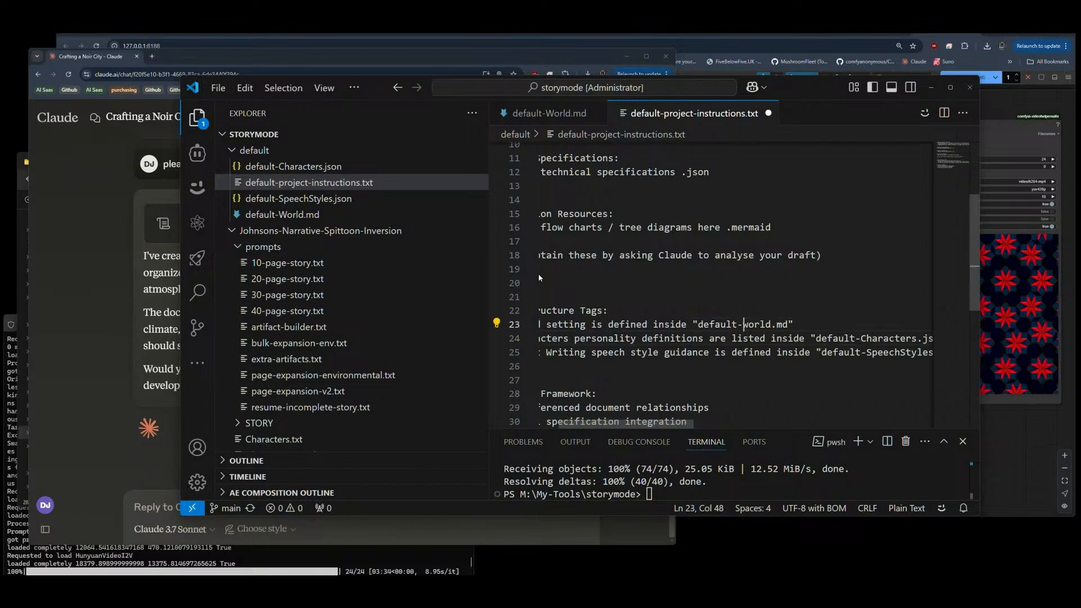
key(Delete)
text(W)
key(Right)
key(Right)
key(Right)
key(Right)
key(Right)
key(Right)
key(Right)
key(Right)
scroll(732, 366, down, 2)
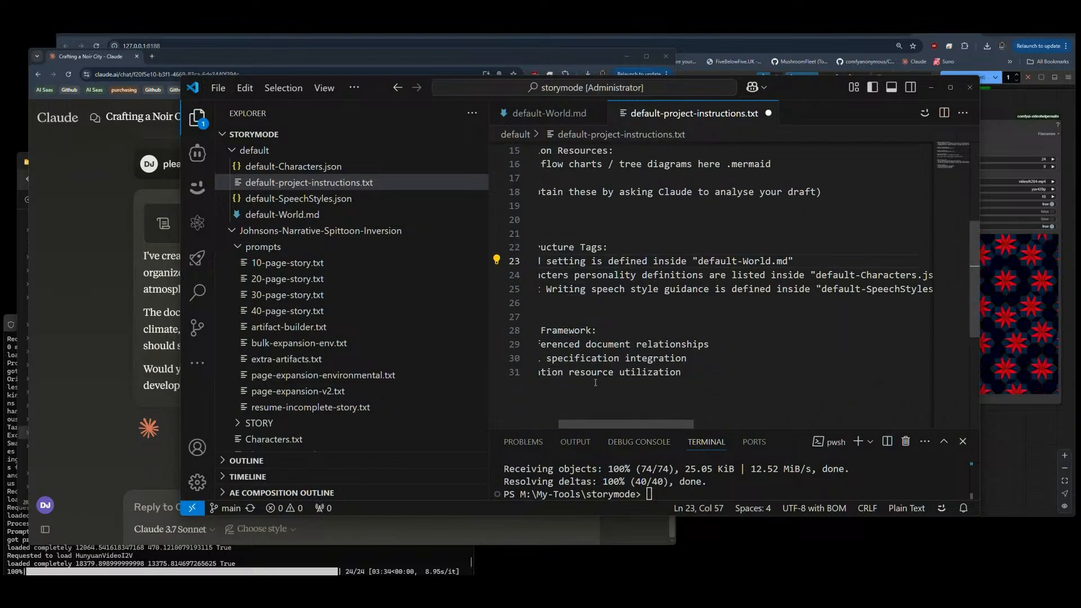
scroll(619, 359, up, 2)
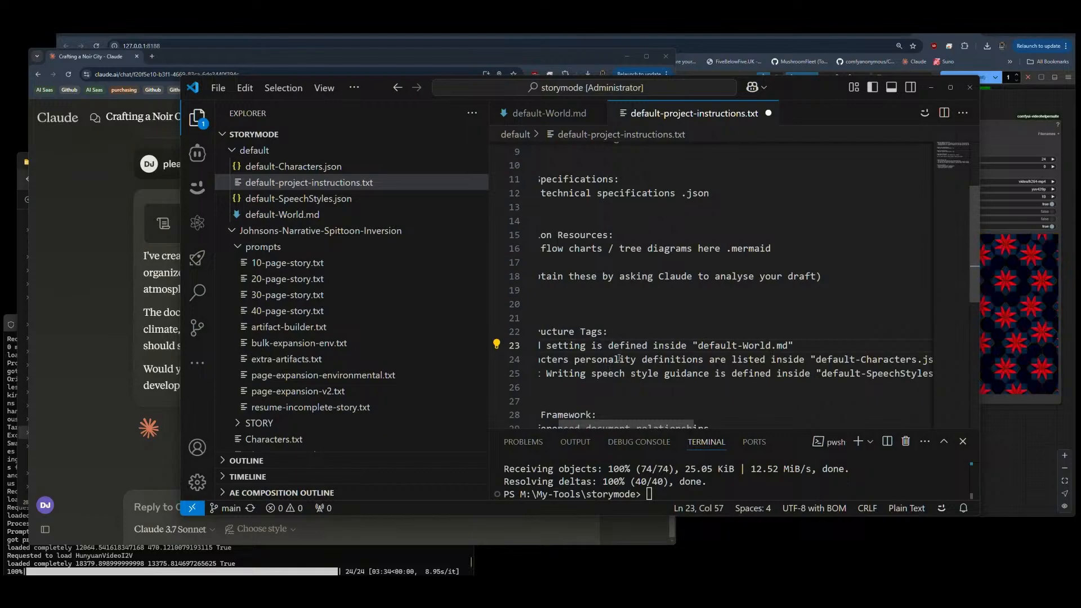
click(681, 320)
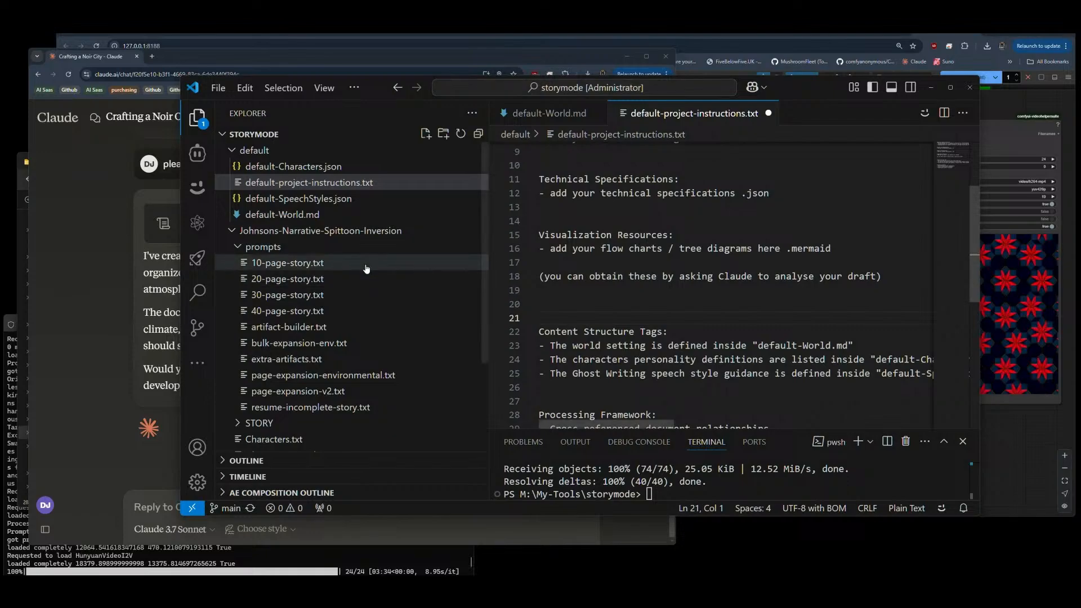
Step: Switch to Claude, start a new chat, and attach default-World.md from the storymode\default folder
click(95, 231)
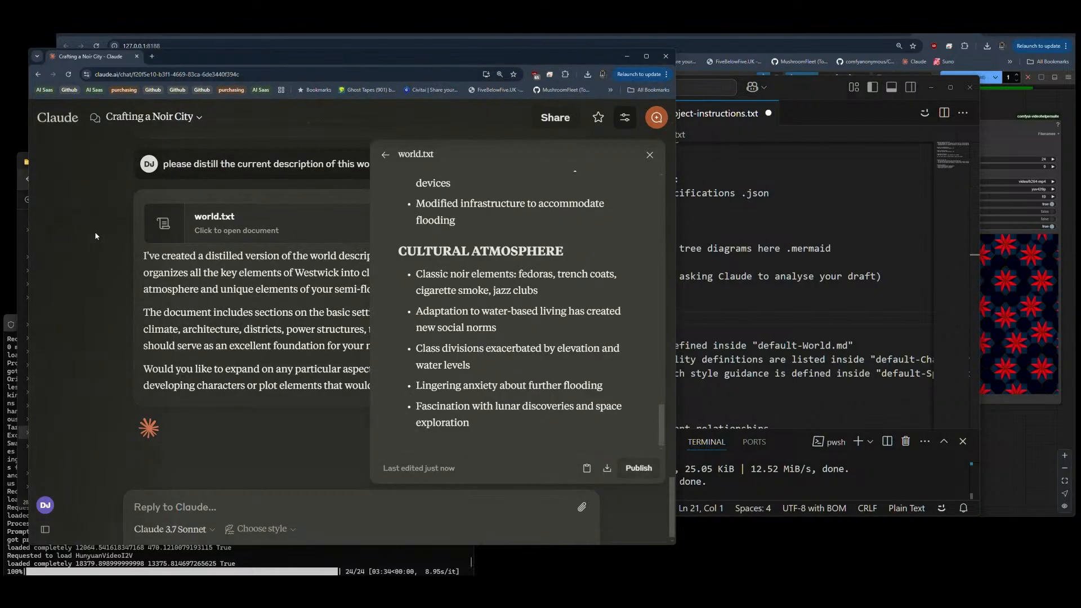
click(55, 121)
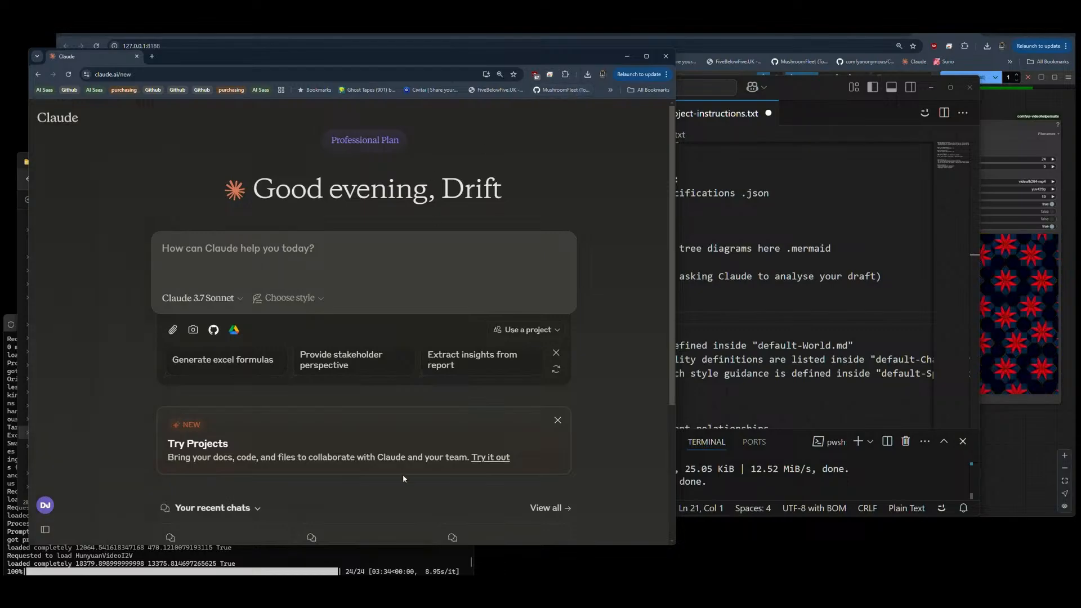
key(alt+Tab)
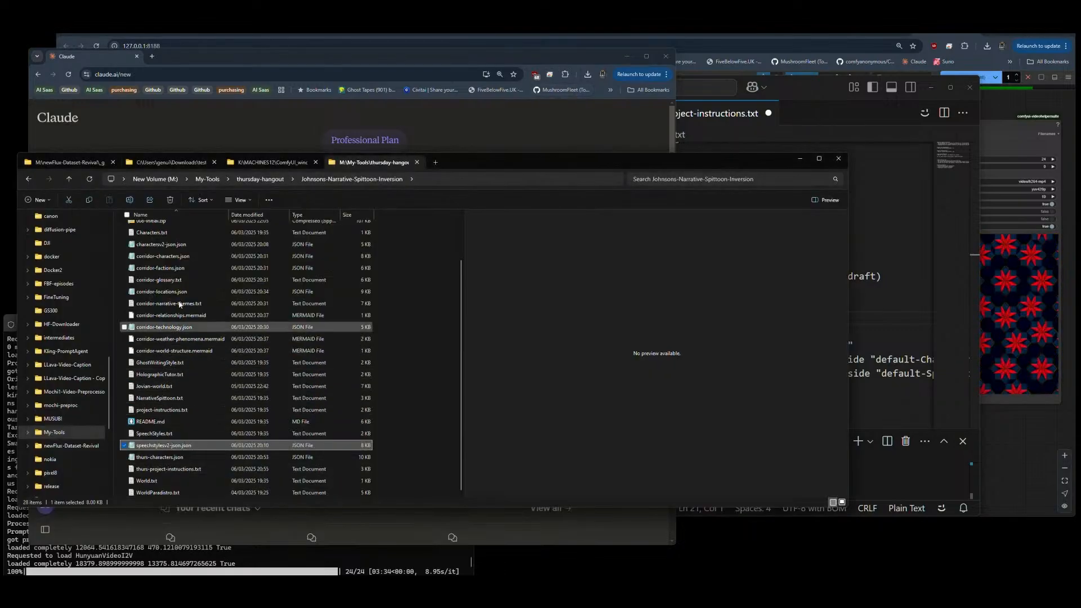
click(260, 179)
click(208, 179)
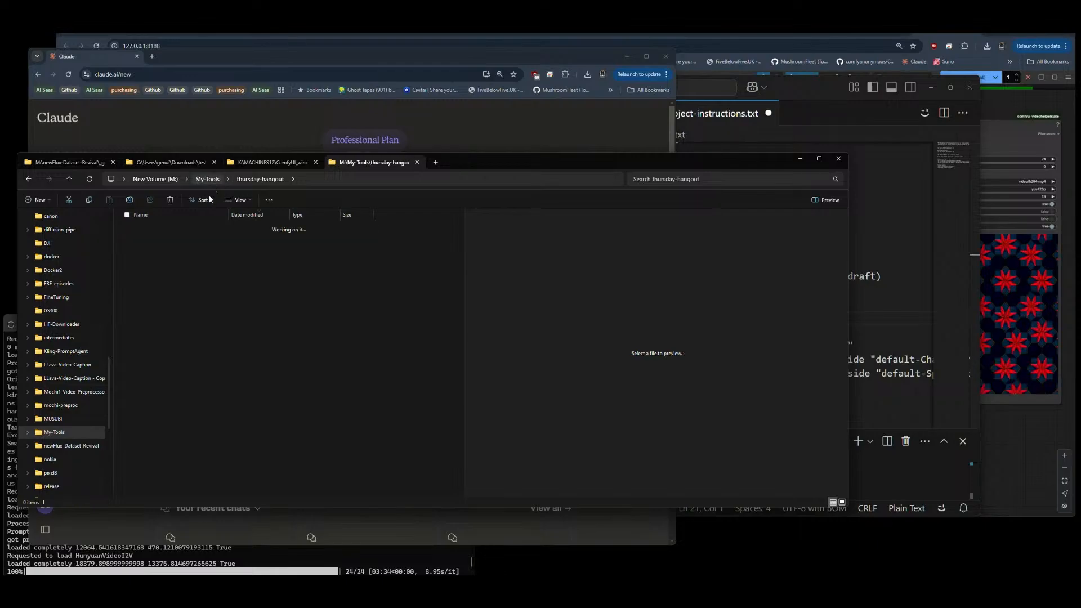
double_click(149, 252)
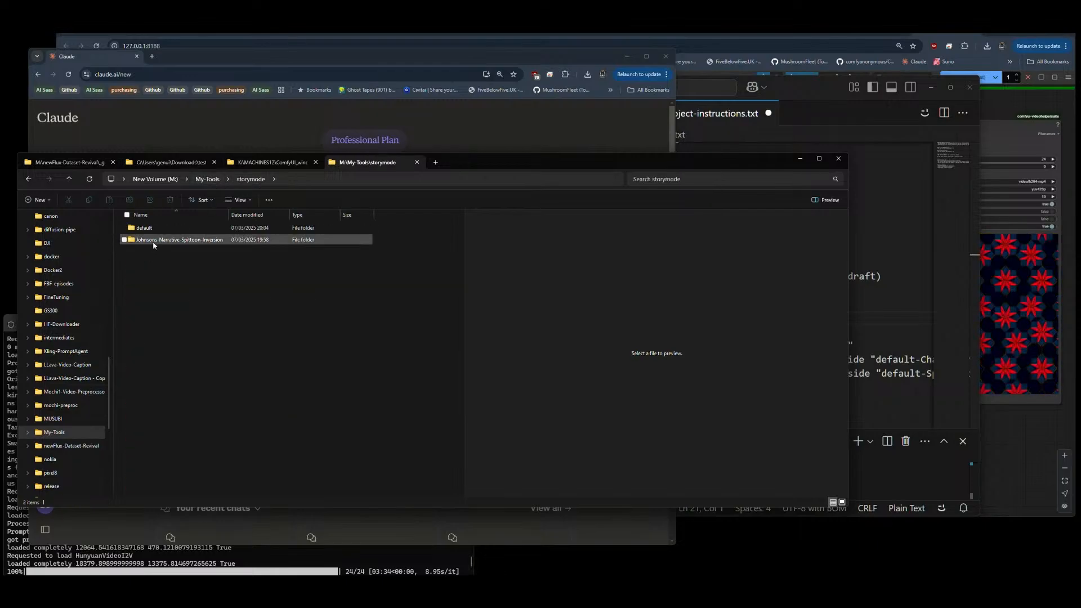
double_click(153, 242)
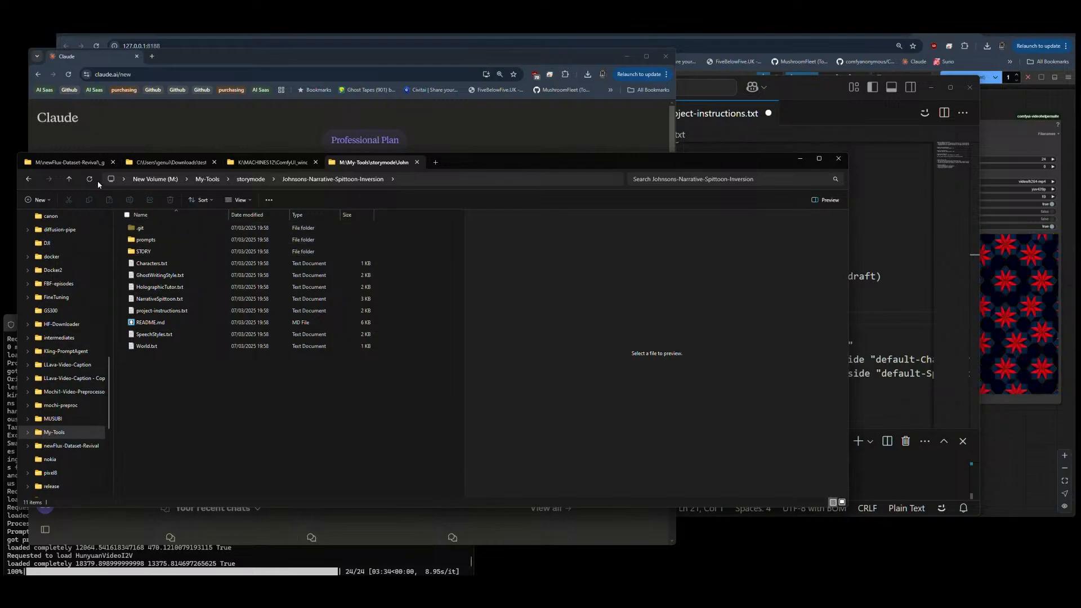
click(256, 180)
double_click(142, 228)
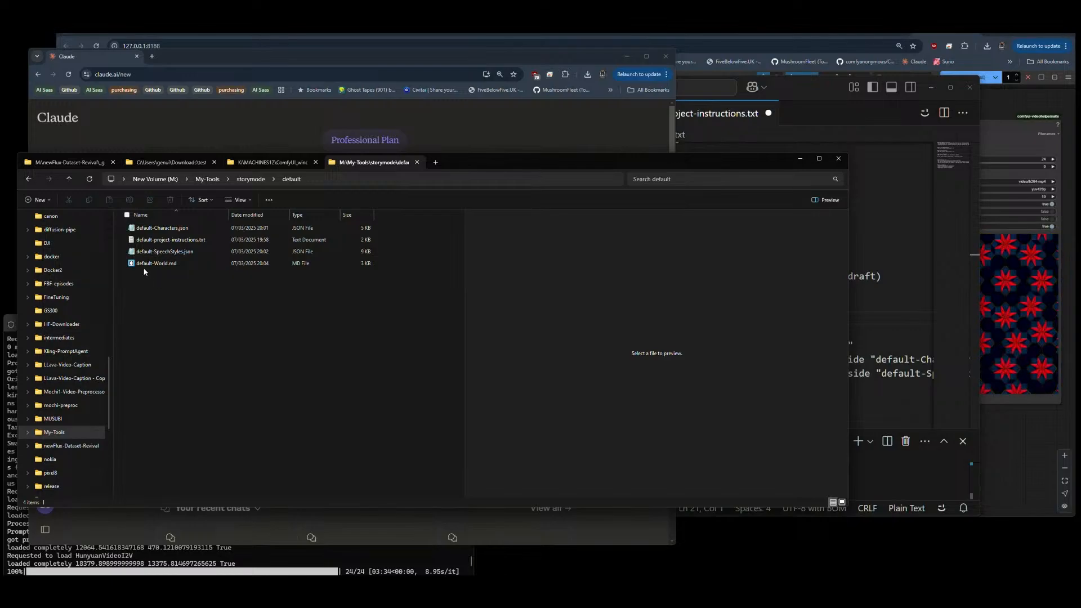
drag(144, 264, 289, 336)
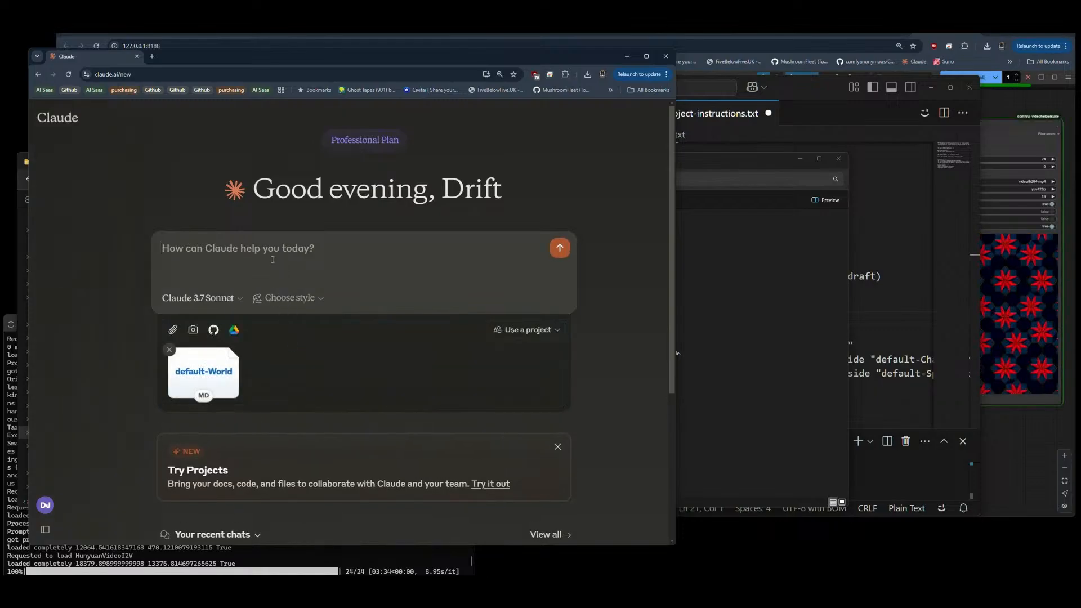
Step: Copy the prompt text below the "*with draft.PDF loaded*" line of extra-artifacts.txt in VS Code into the new Claude message
key(alt+Tab)
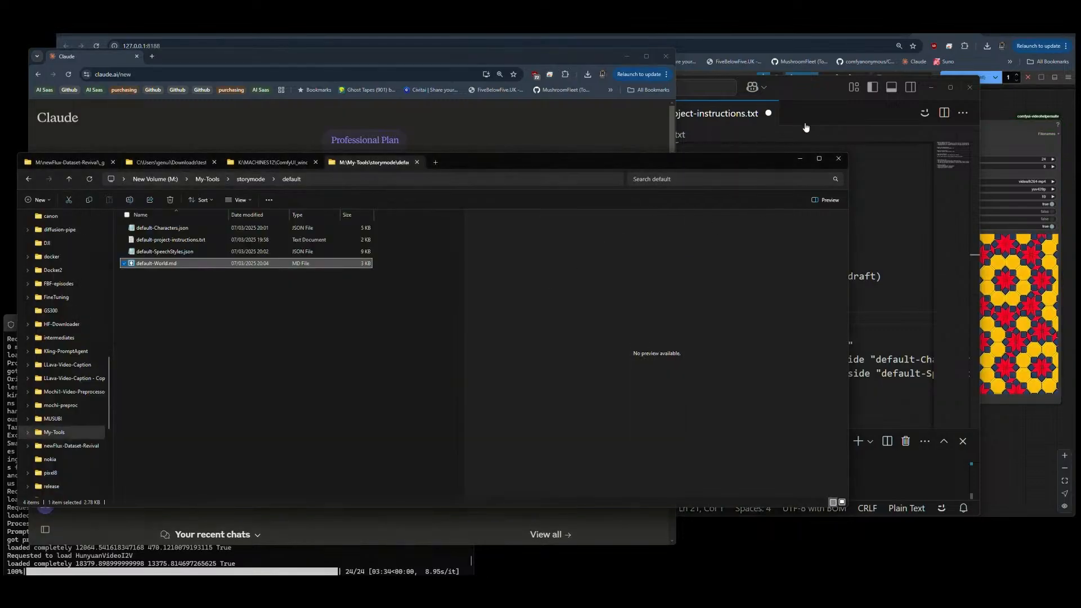
key(alt+Tab)
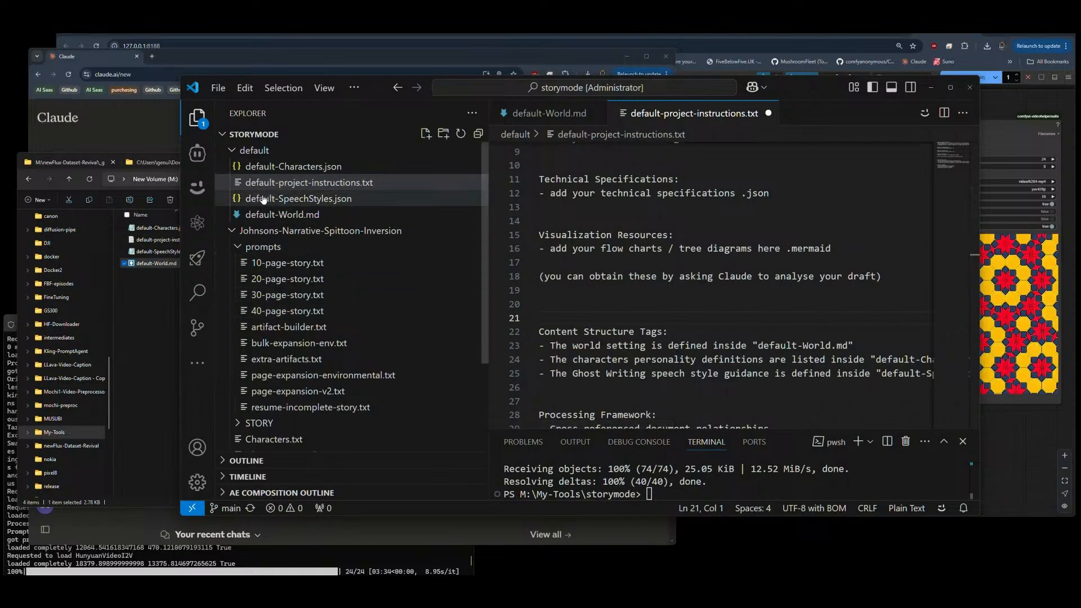
click(272, 361)
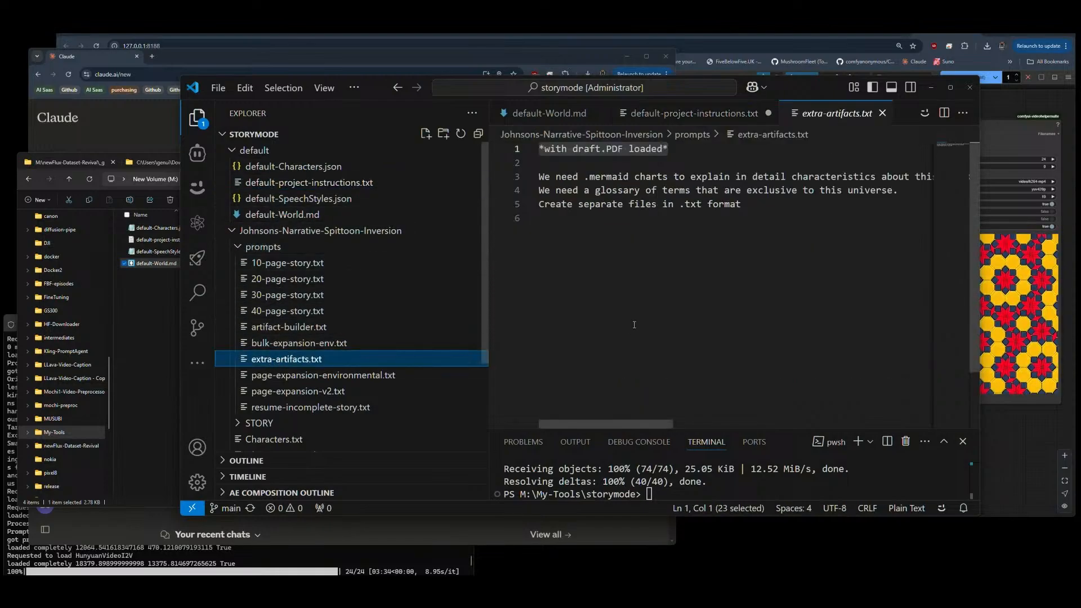
drag(741, 203, 524, 179)
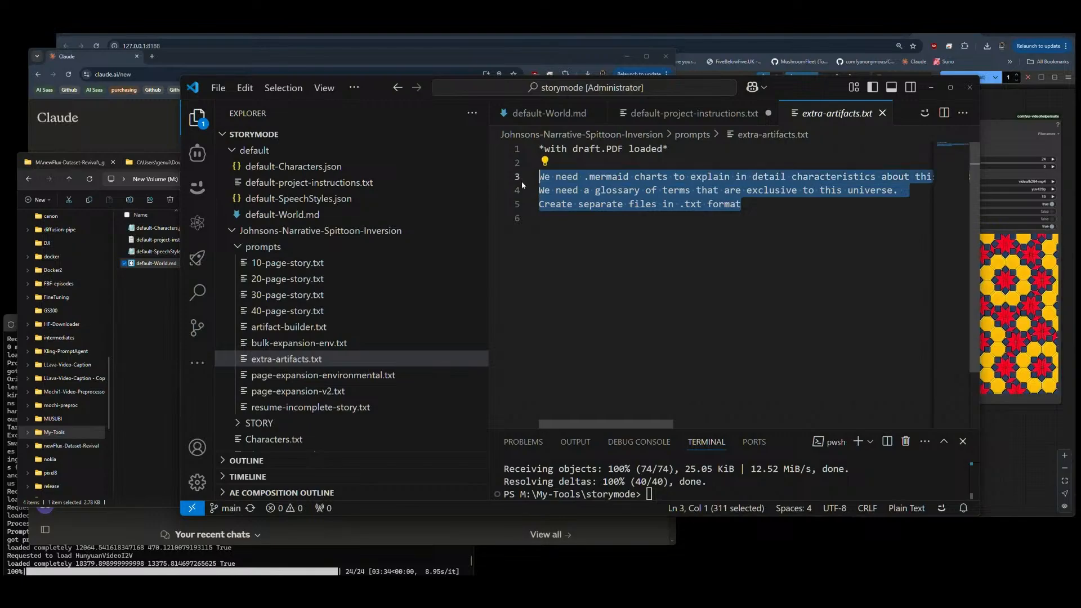
click(133, 131)
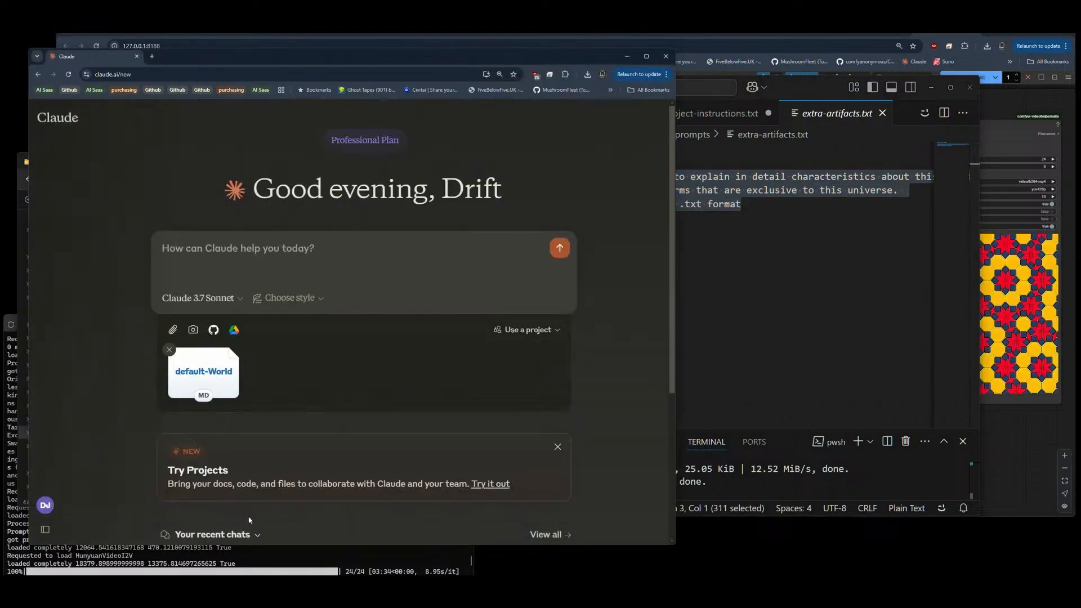
click(276, 257)
text(We need .mermaid charts to explain in detail characteristics about this world called the corridor and technical .json files that are able to convey navy life in the corridor, types of airships for example. We need a glossary of terms that are exclusive to this universe. Create separate files in .txt format)
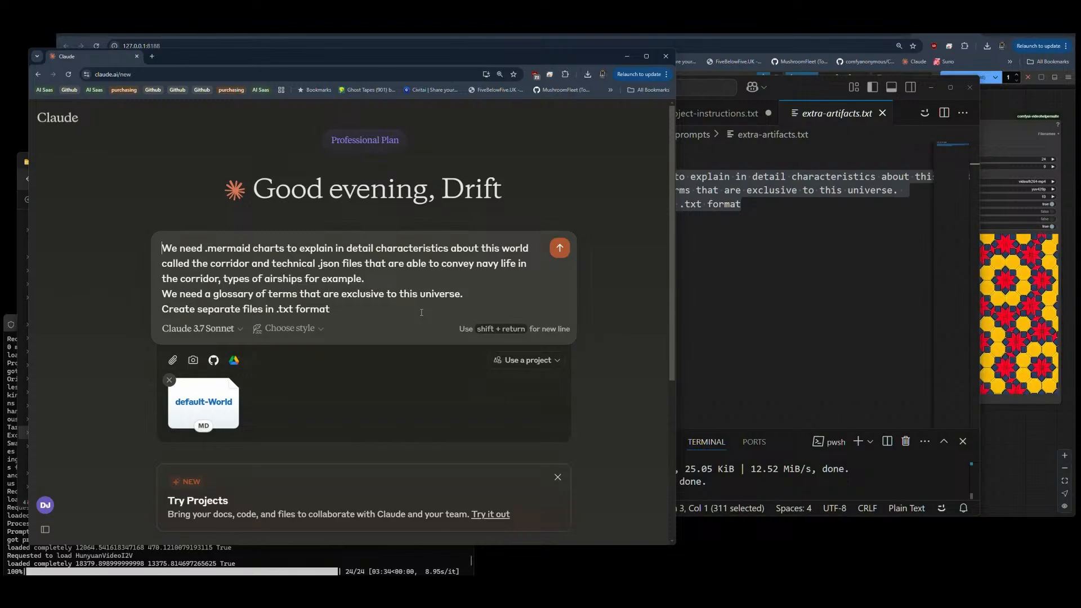
Step: Add a line reading "we will be writing Detective Noir genre," above the prompt text, separated by an empty line
key(shift+Return)
key(shift+Return)
key(Up)
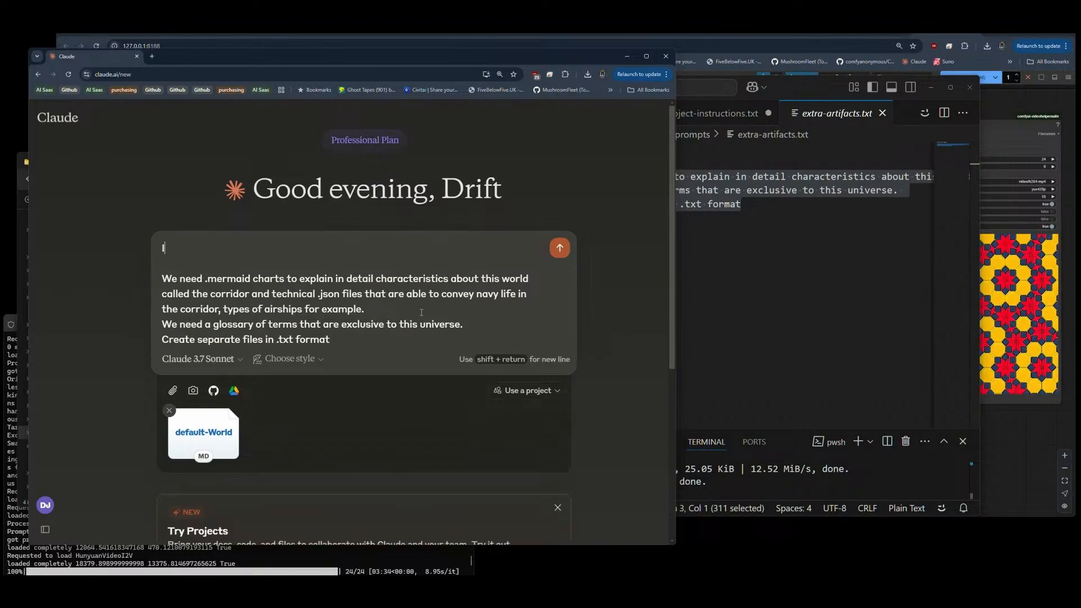
text(I'm wiriti)
key(BackSpace)
key(BackSpace)
key(BackSpace)
key(BackSpace)
key(BackSpace)
key(BackSpace)
key(BackSpace)
key(BackSpace)
key(BackSpace)
text(we will be writing Detective #Noir)
key(BackSpace)
key(BackSpace)
key(BackSpace)
key(BackSpace)
key(BackSpace)
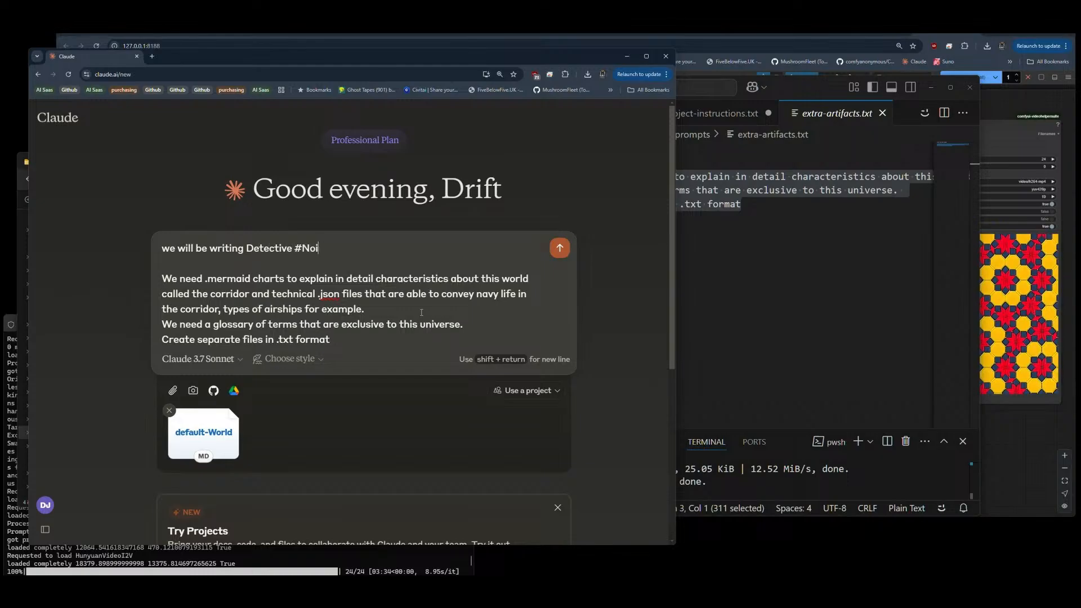
text(Noir gener)
Step: Move the Detective Noir line into the prompt after ".json files", replacing the phrase about navy life in the corridor and airships
key(BackSpace)
key(BackSpace)
text(re)
drag(162, 249, 350, 249)
key(ctrl+c)
key(BackSpace)
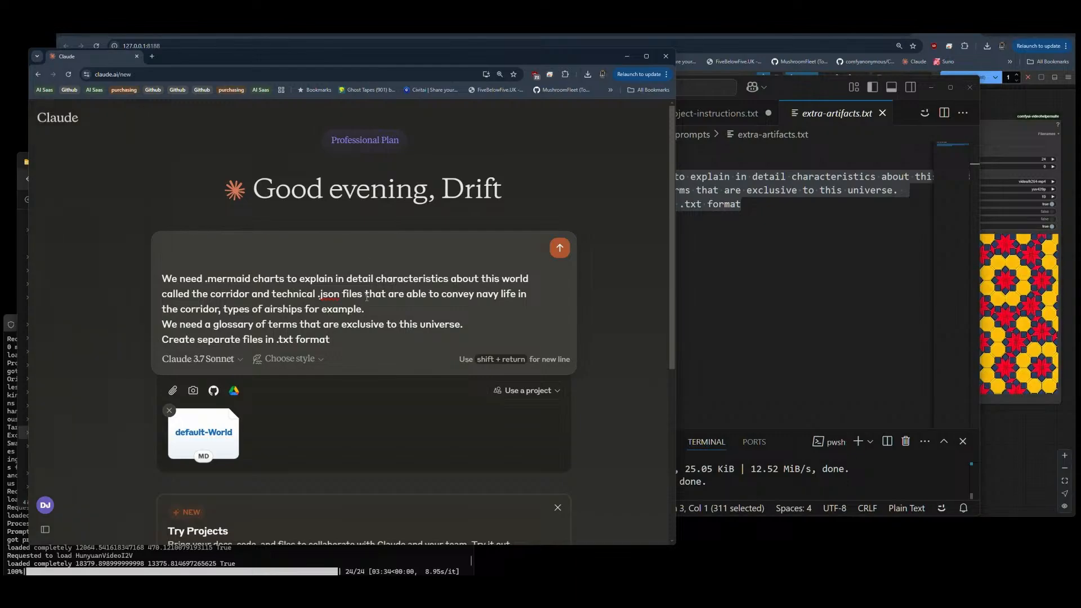
drag(365, 294, 369, 309)
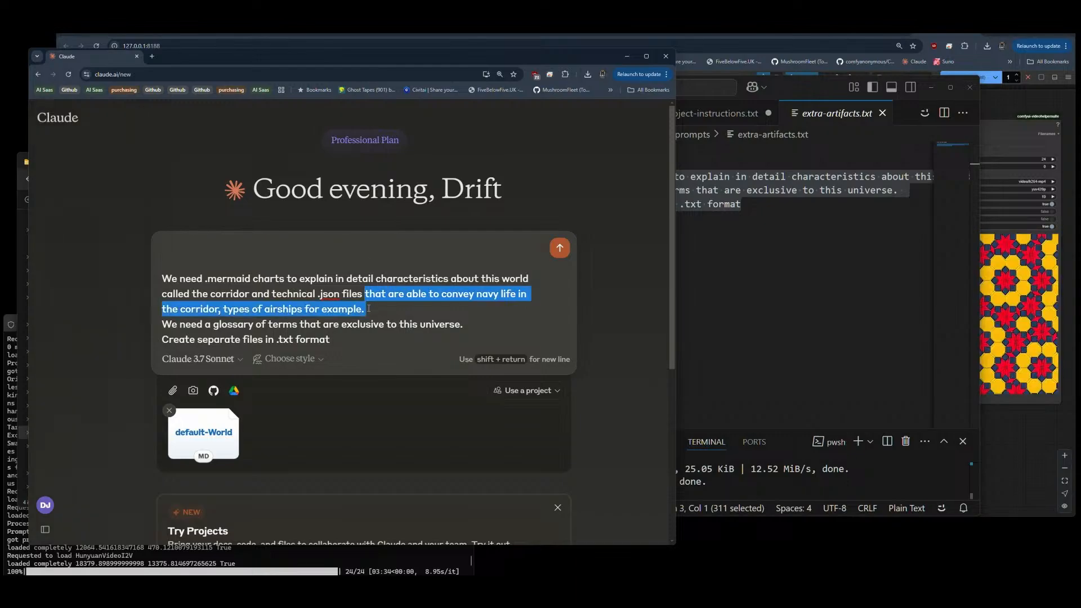
key(ctrl+v)
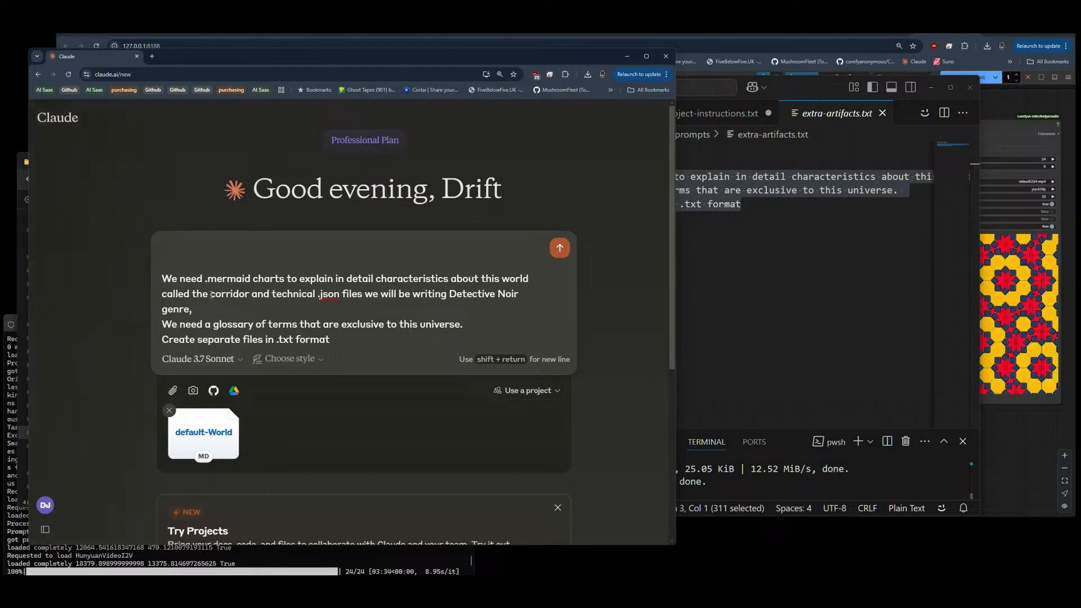
Step: Replace "world called the corridor" in the prompt with "flooded city"
drag(211, 294, 249, 294)
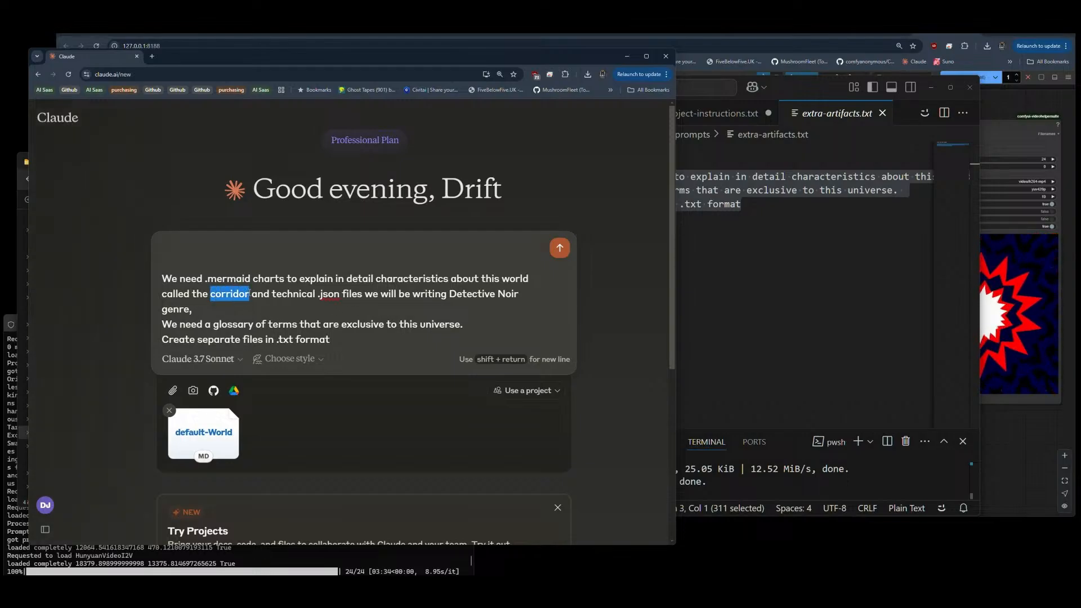
key(BackSpace)
key(BackSpace)
key(BackSpace)
key(BackSpace)
key(BackSpace)
key(BackSpace)
key(BackSpace)
key(BackSpace)
key(BackSpace)
key(BackSpace)
key(BackSpace)
key(BackSpace)
key(BackSpace)
key(BackSpace)
key(BackSpace)
key(BackSpace)
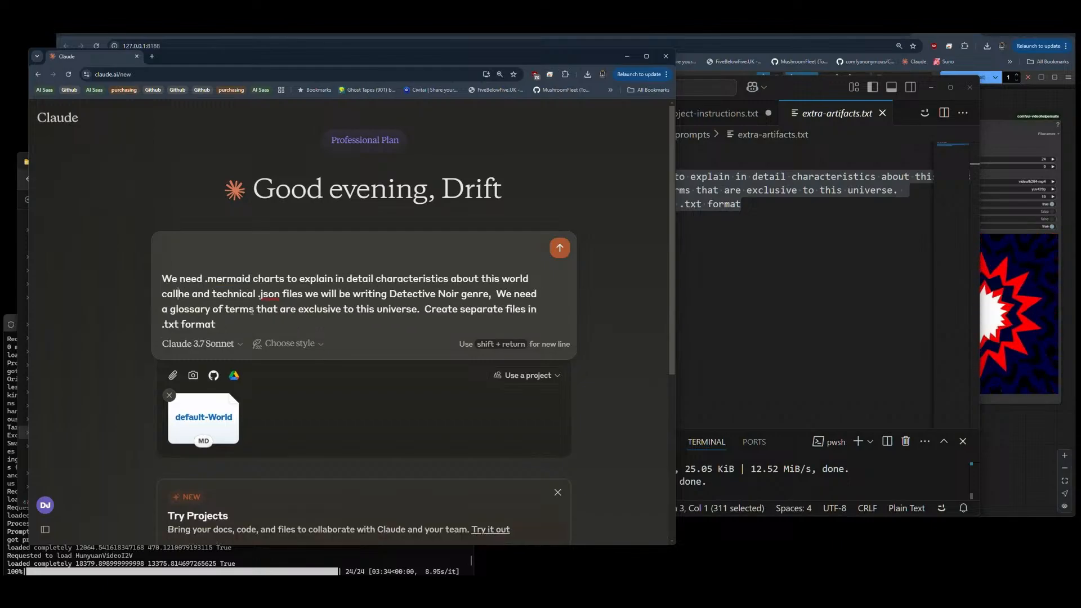
text(floo)
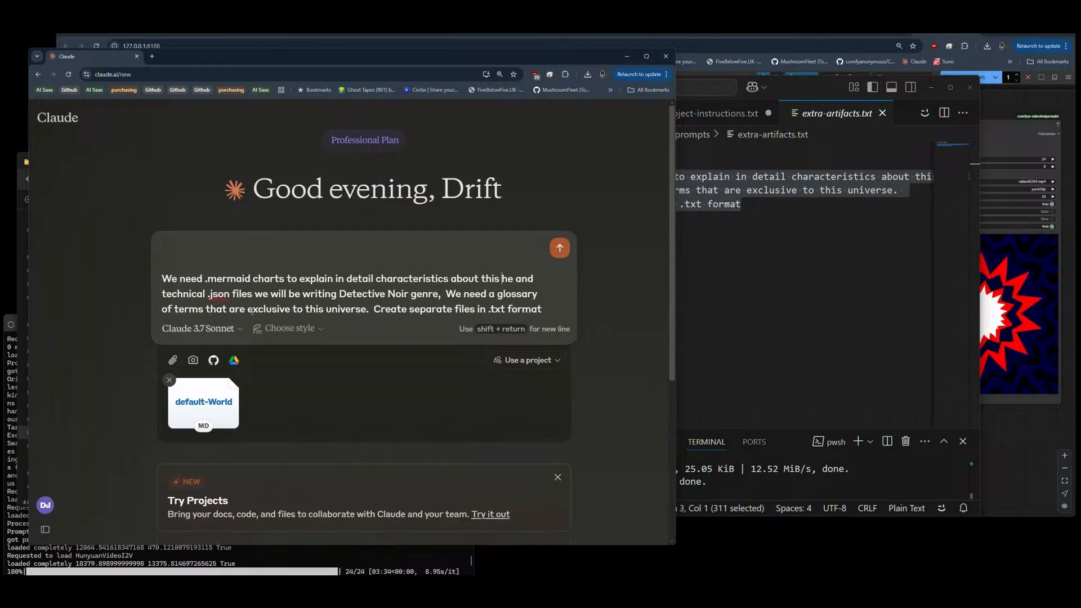
text(ded city )
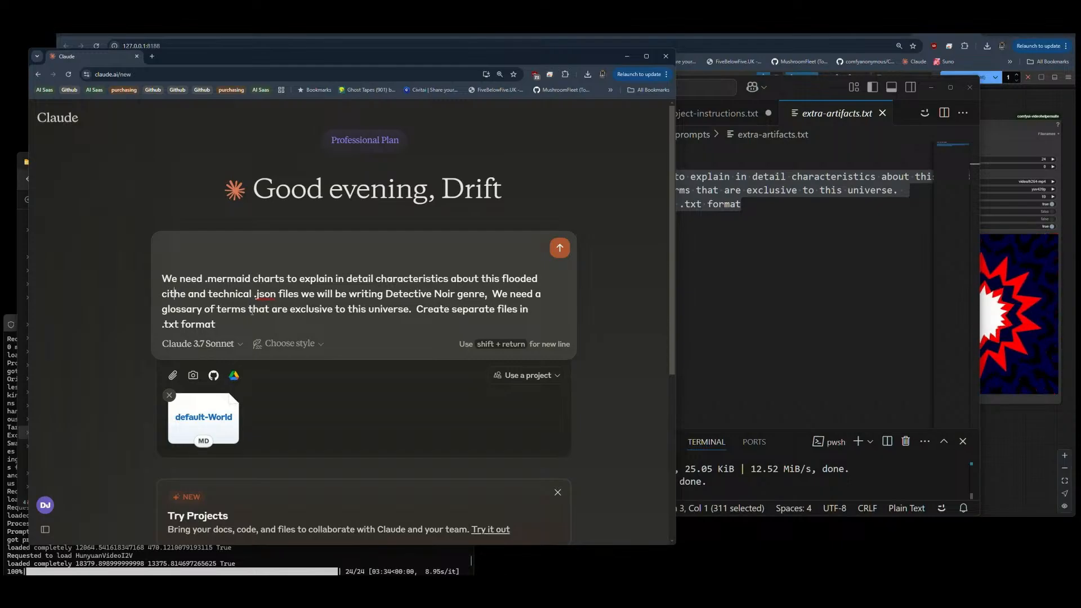
text(t)
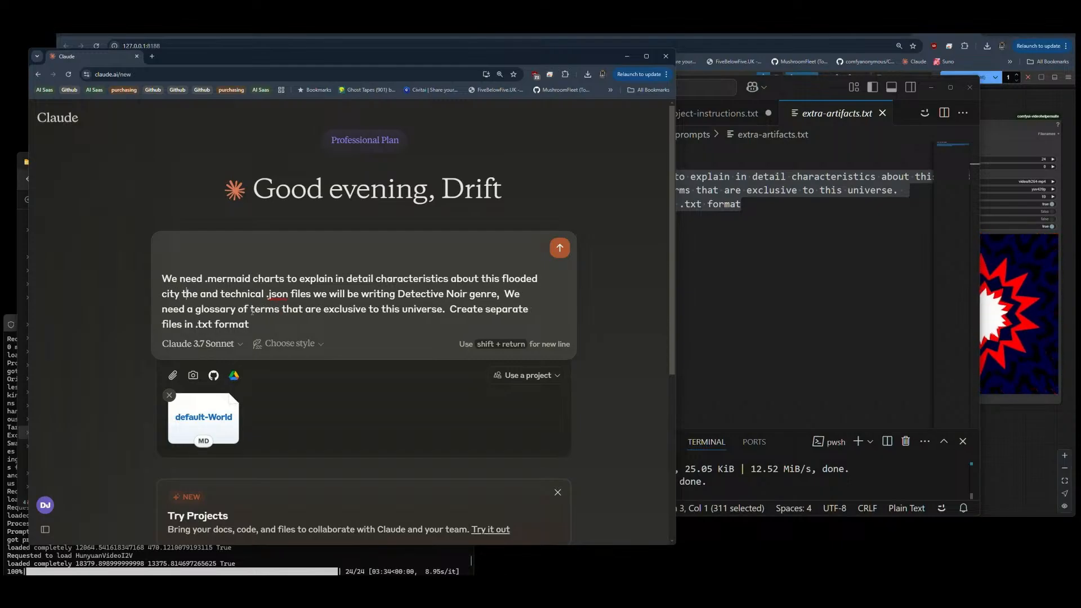
key(Delete)
key(Delete)
key(Delete)
key(Delete)
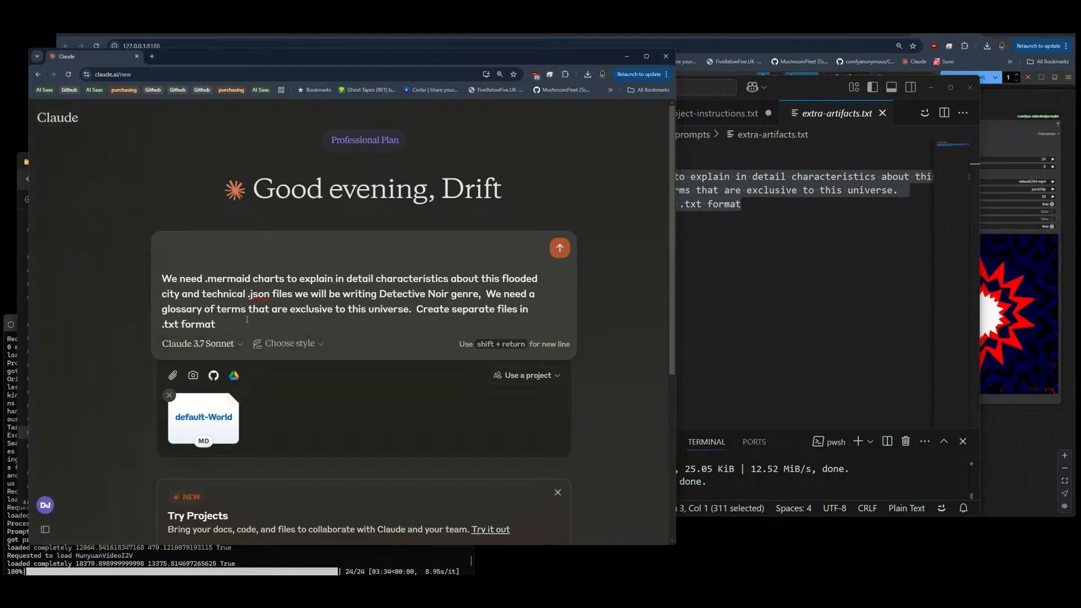
Step: Send the revised prompt to Claude and check the ComfyUI workflow while the reply is generated
drag(247, 328, 163, 276)
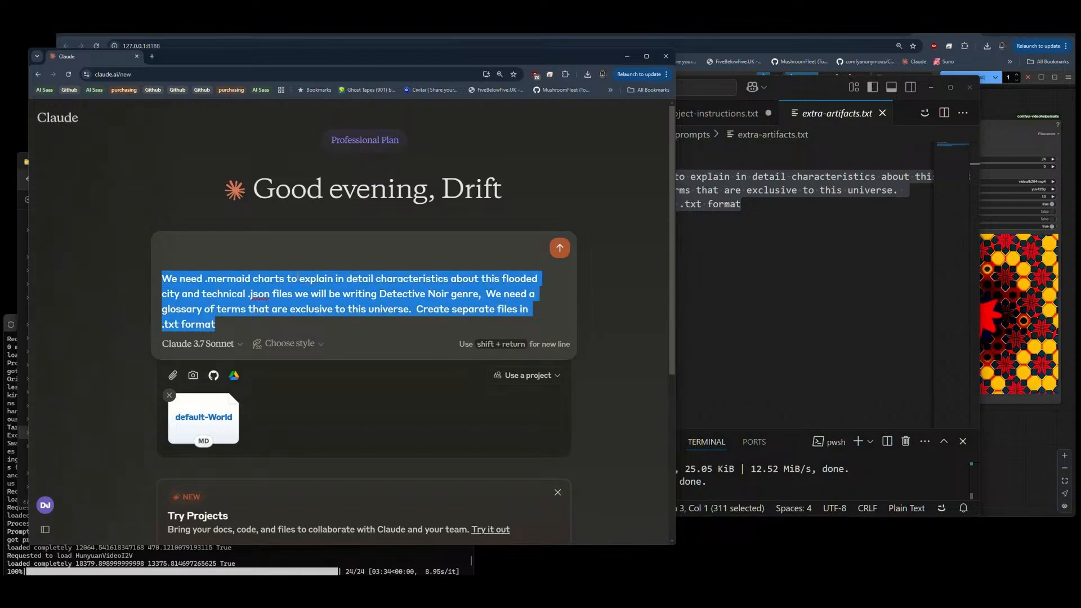
click(230, 321)
click(560, 248)
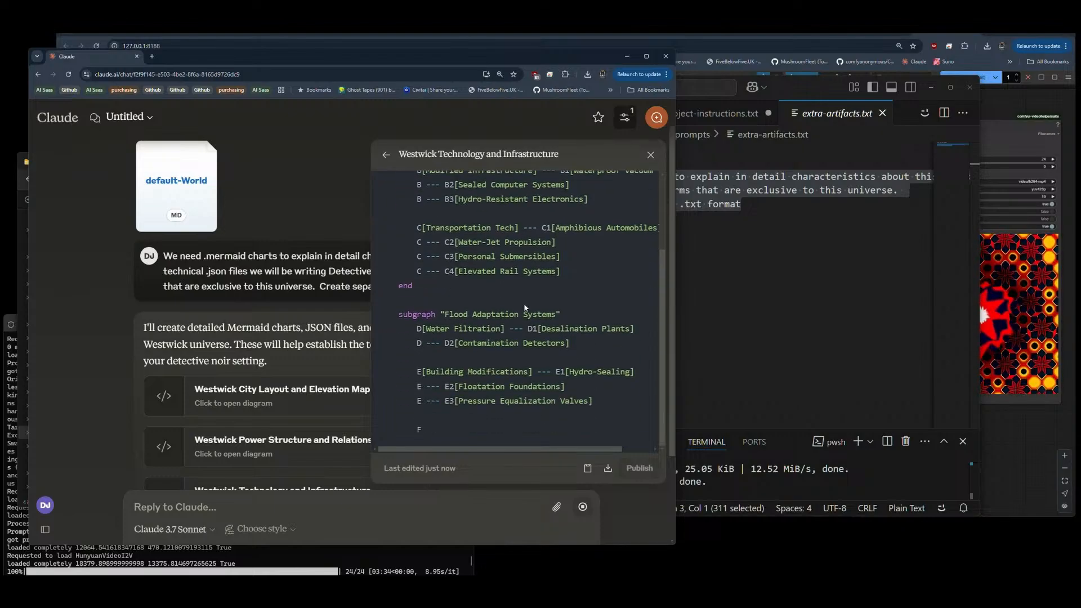
click(981, 196)
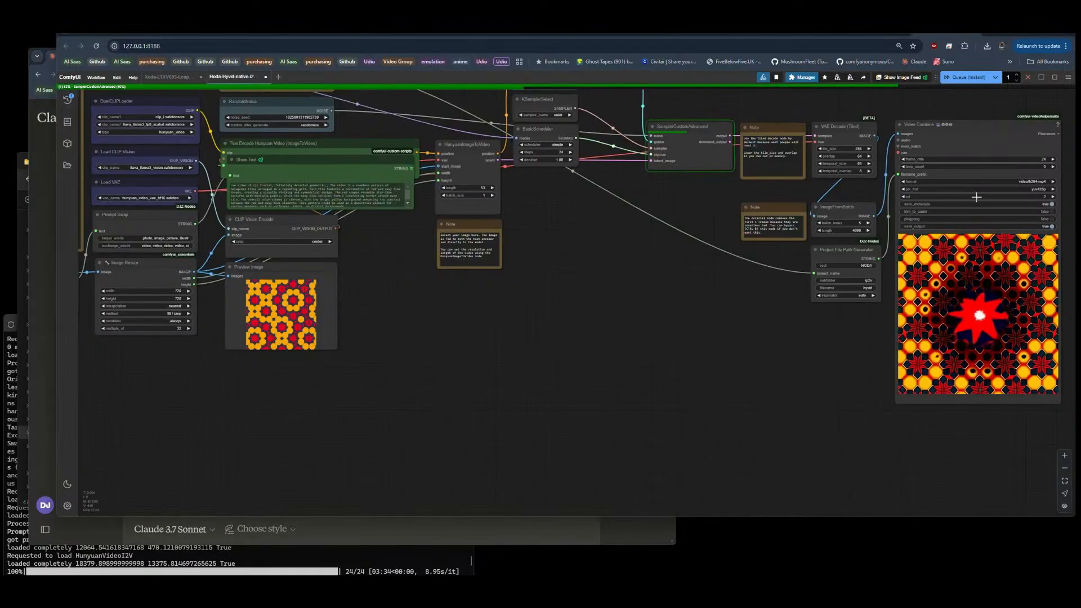
key(alt+Tab)
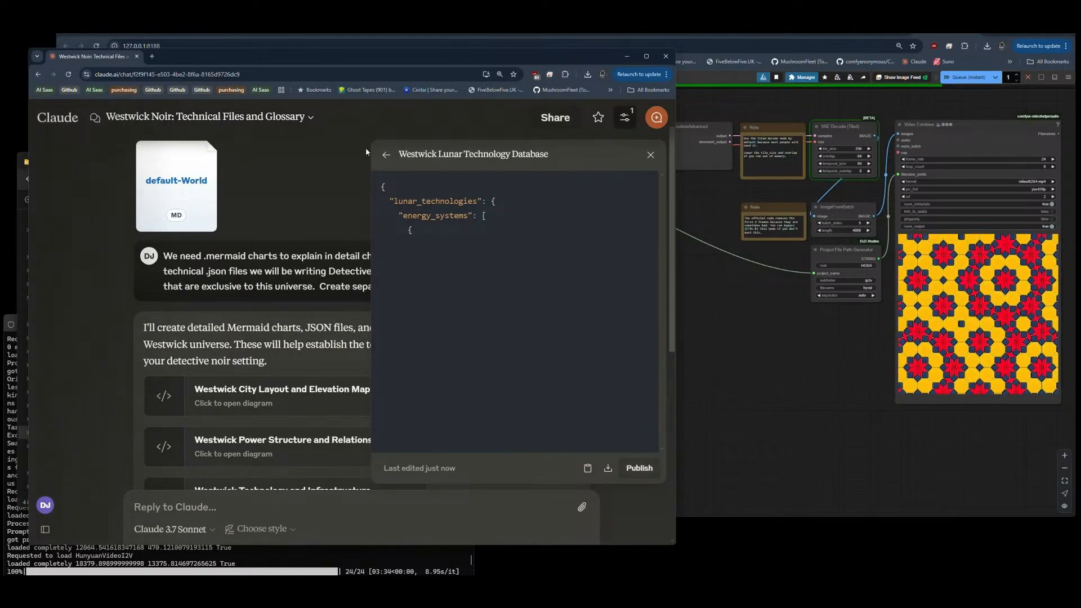
Step: Close the Westwick Lunar Technology Database artifact and send "continue" to resume Claude's paused reply
click(650, 154)
scroll(386, 297, down, 5)
scroll(315, 415, down, 2)
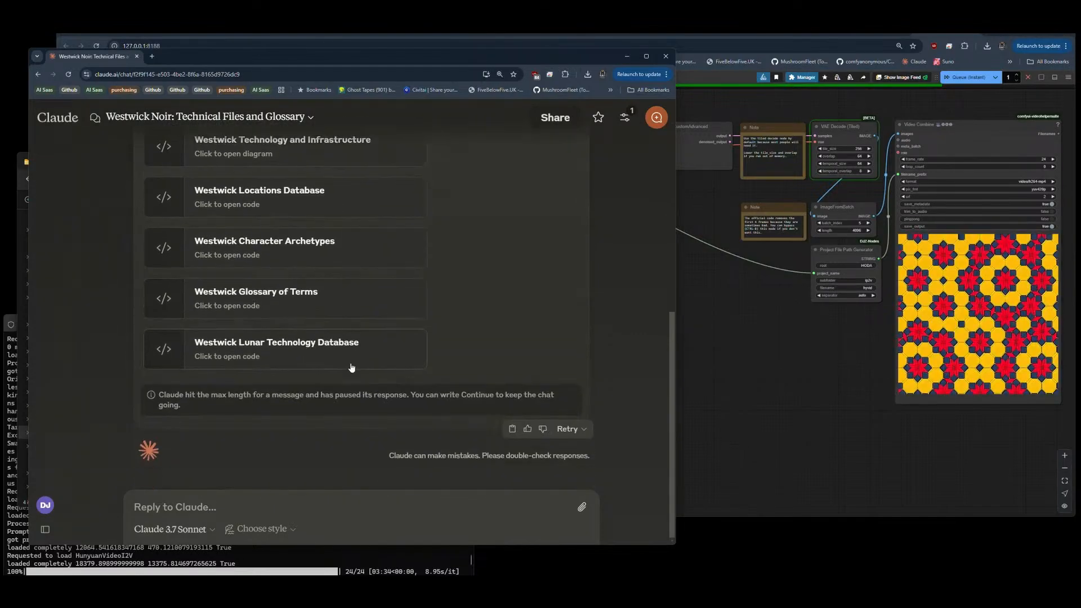
scroll(349, 373, up, 1)
click(313, 501)
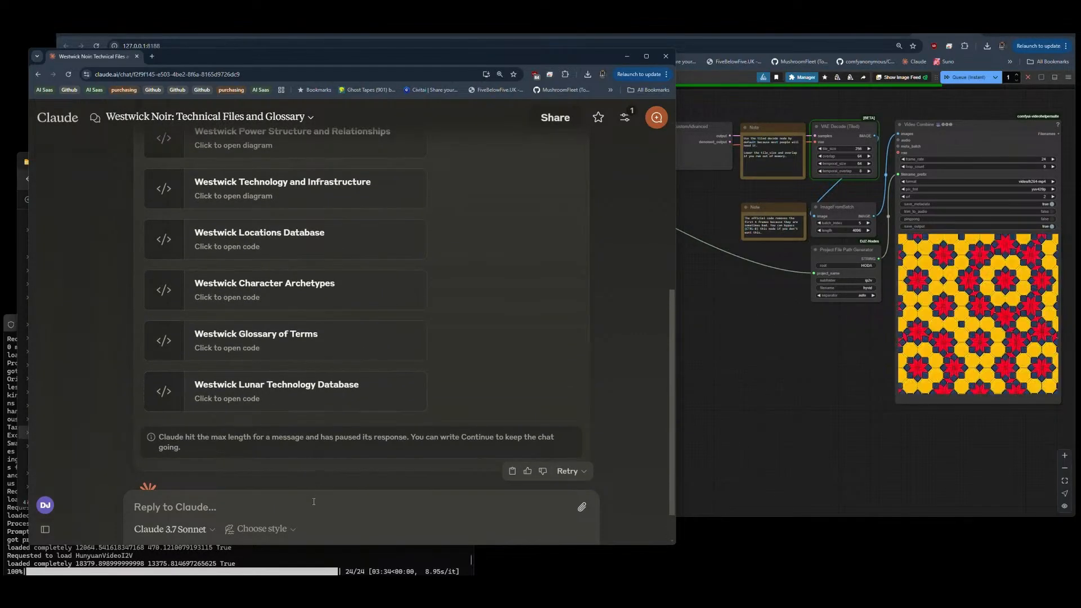
text(con)
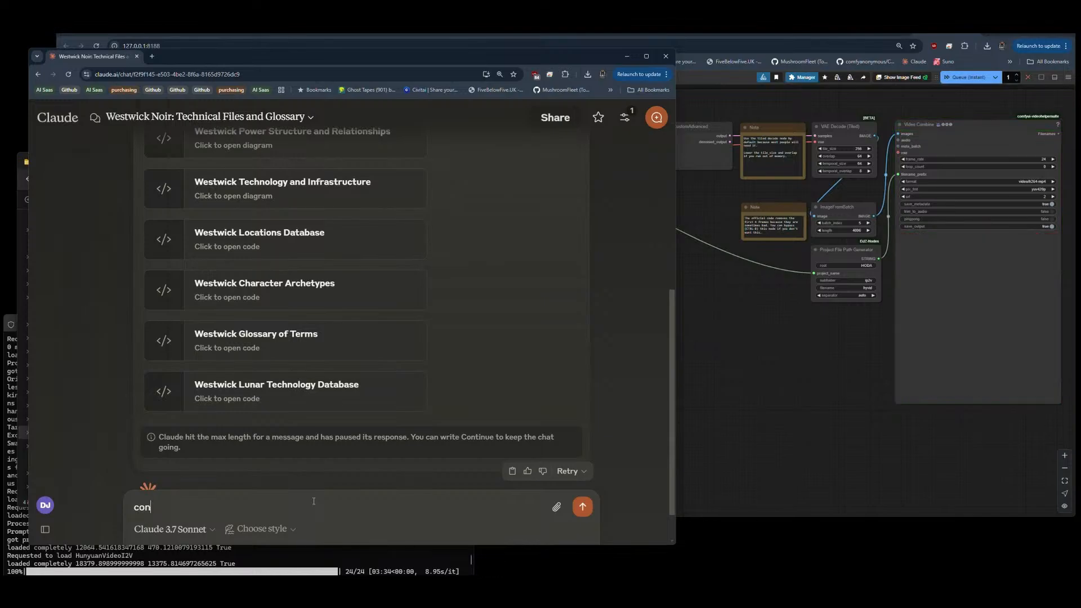
text(tinue)
key(Return)
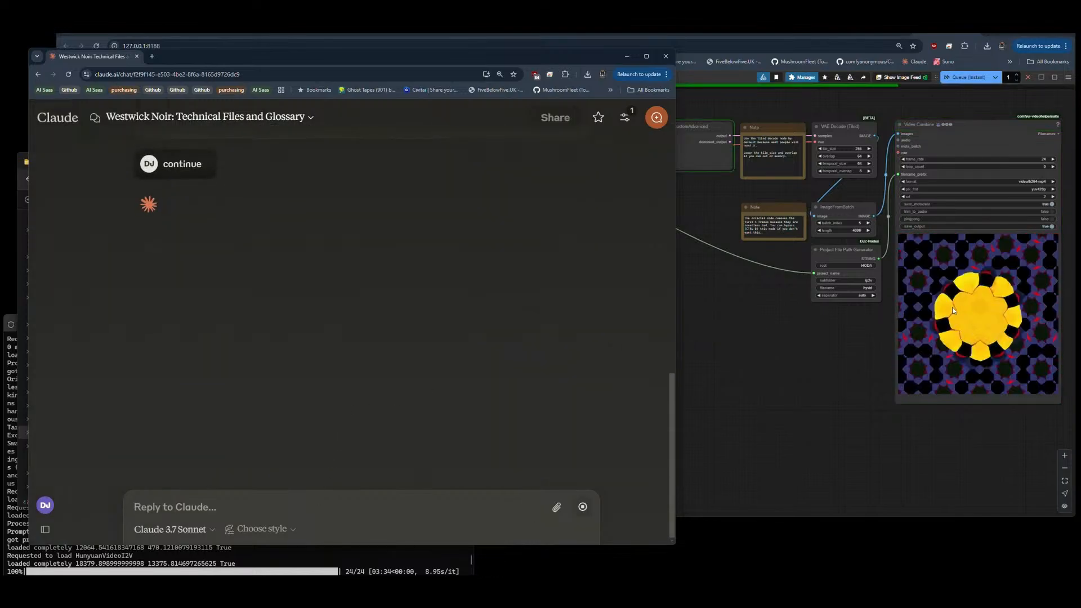
Step: Switch to ComfyUI to examine the Video Combine preview up close, and check the render progress in the terminal
drag(999, 424, 889, 428)
scroll(967, 323, up, 5)
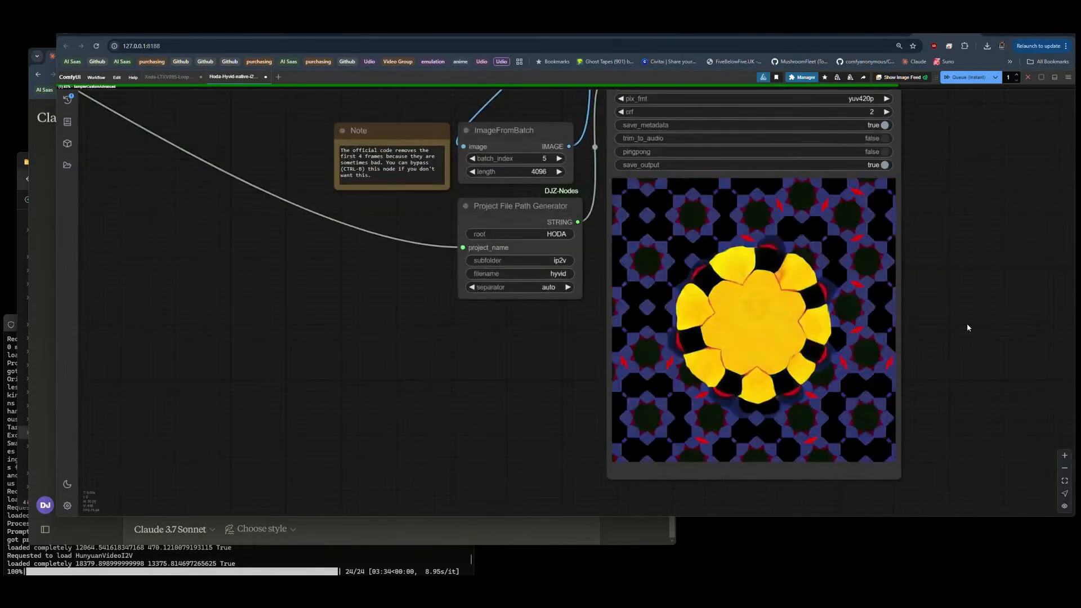
drag(1045, 311, 1076, 311)
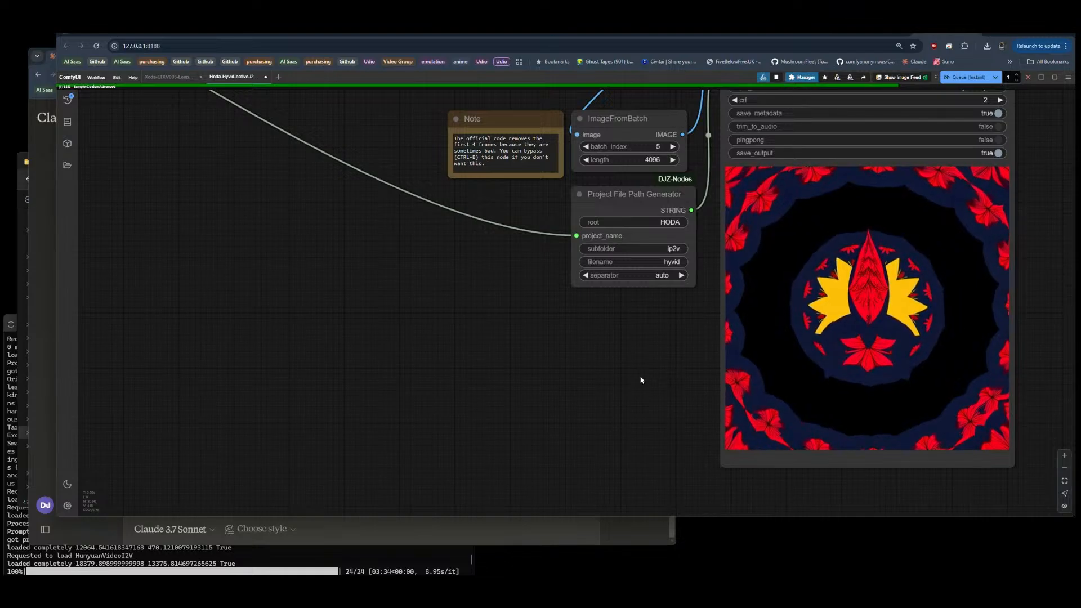
drag(641, 379, 699, 377)
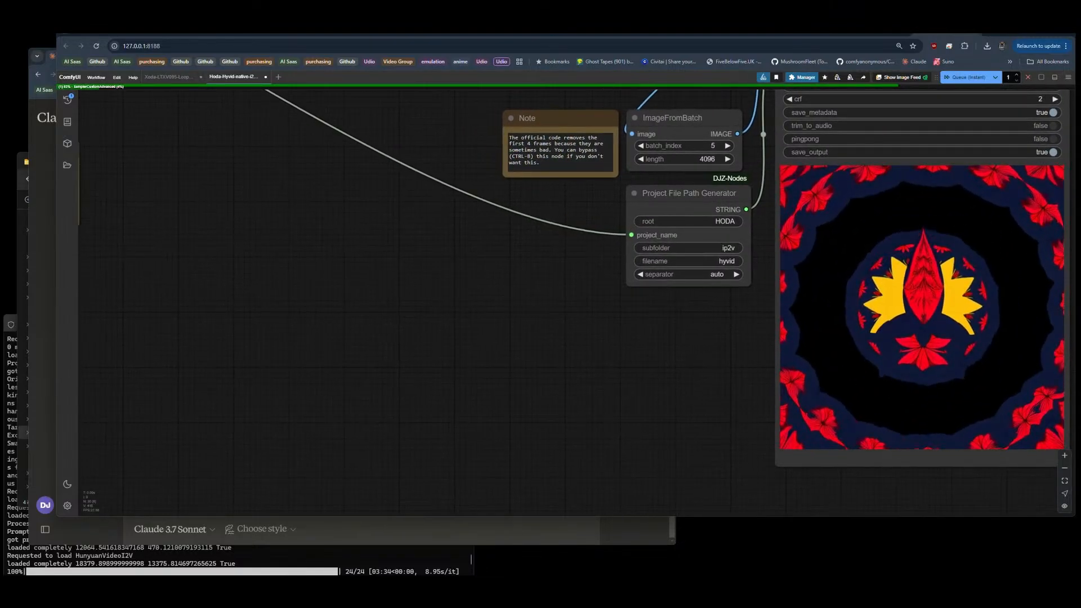
click(399, 557)
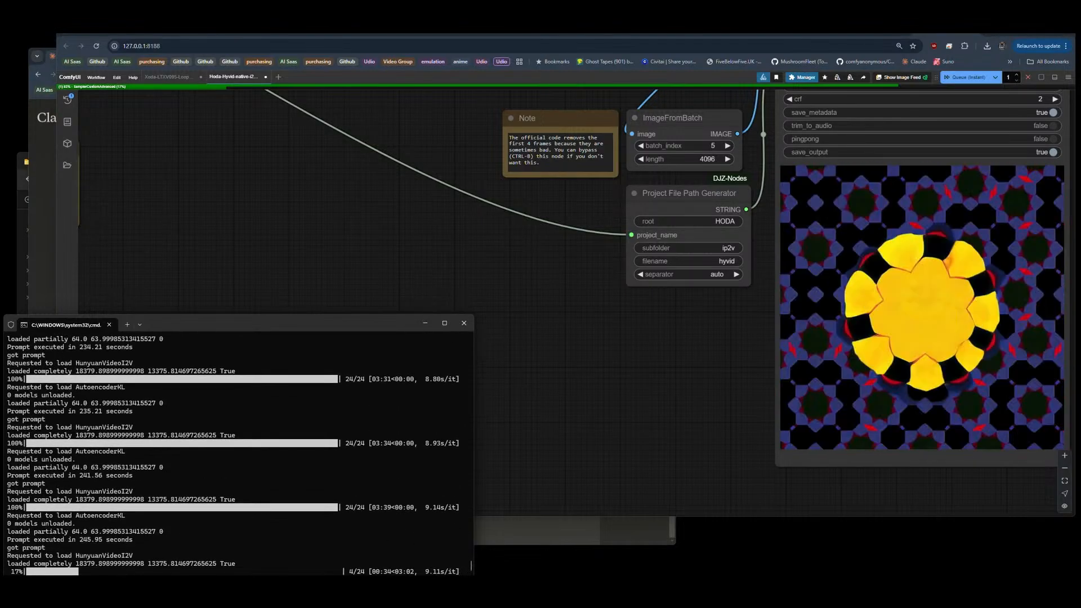
Step: Return to Claude, reopen the "Westwick Noir: Technical Files and Glossary" chat from the history, and view the Westwick Police Investigation Procedures artifact
click(49, 269)
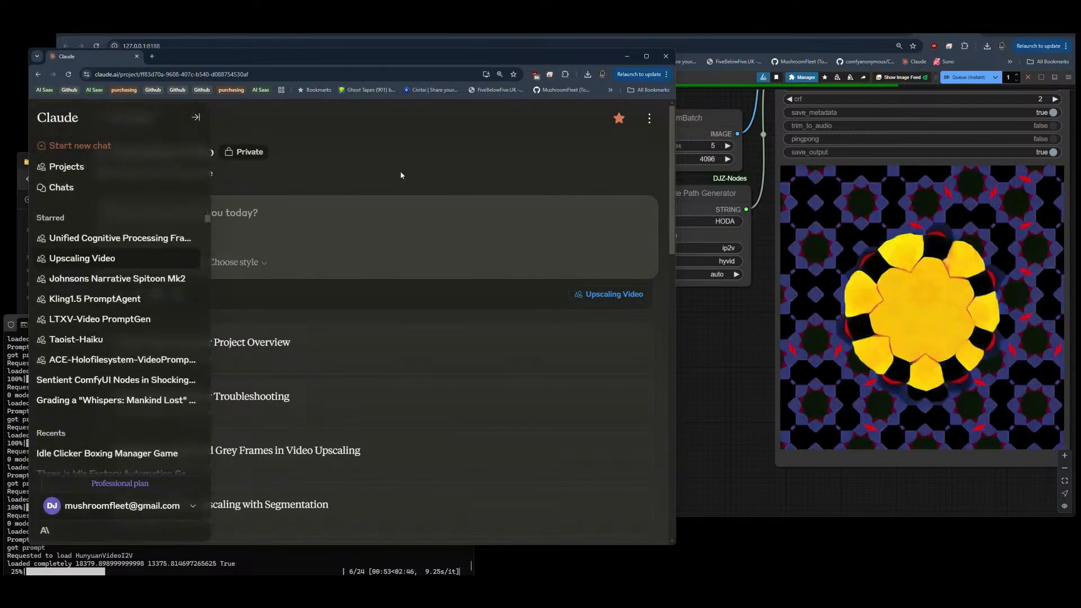
click(121, 117)
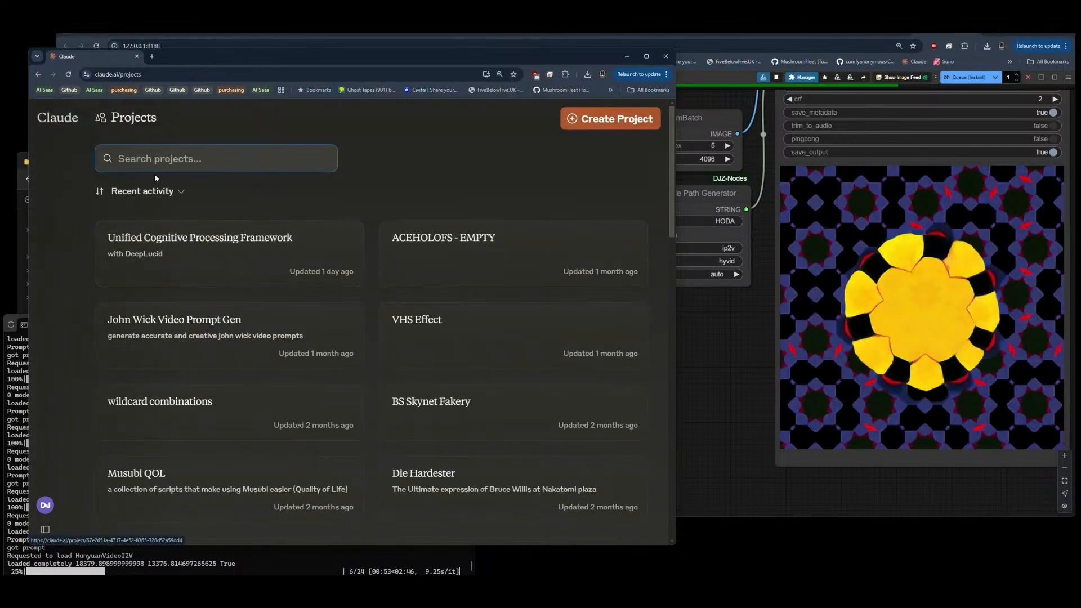
mouse_move(62, 125)
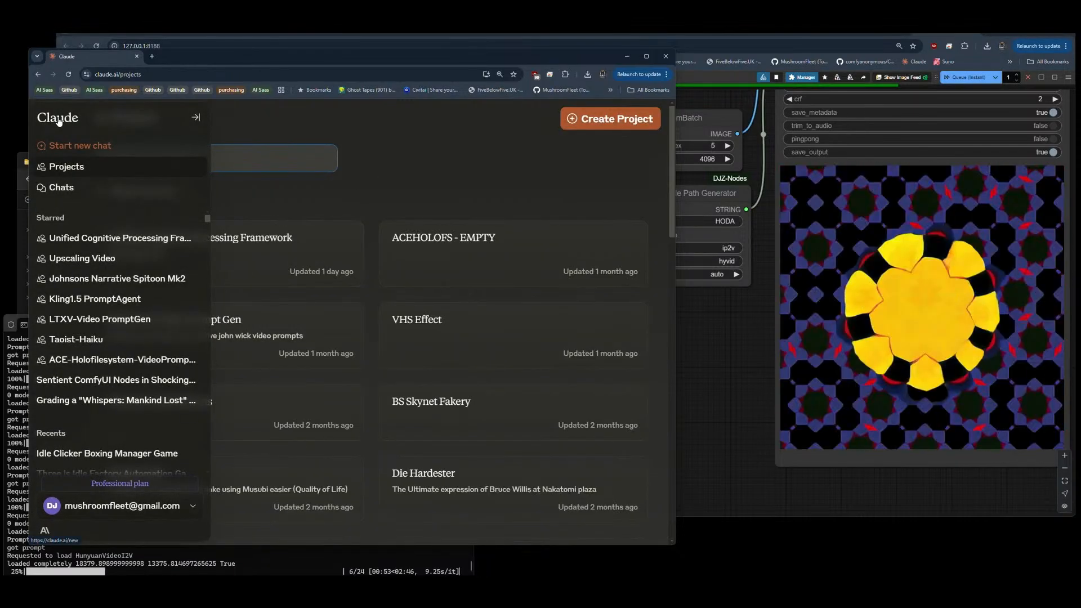
click(58, 184)
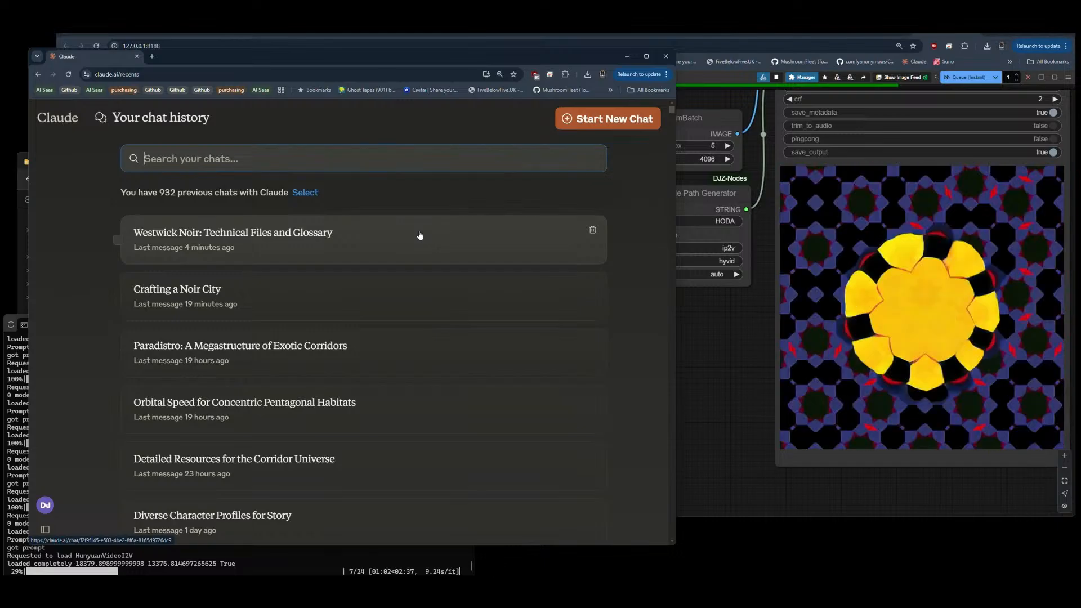
click(291, 235)
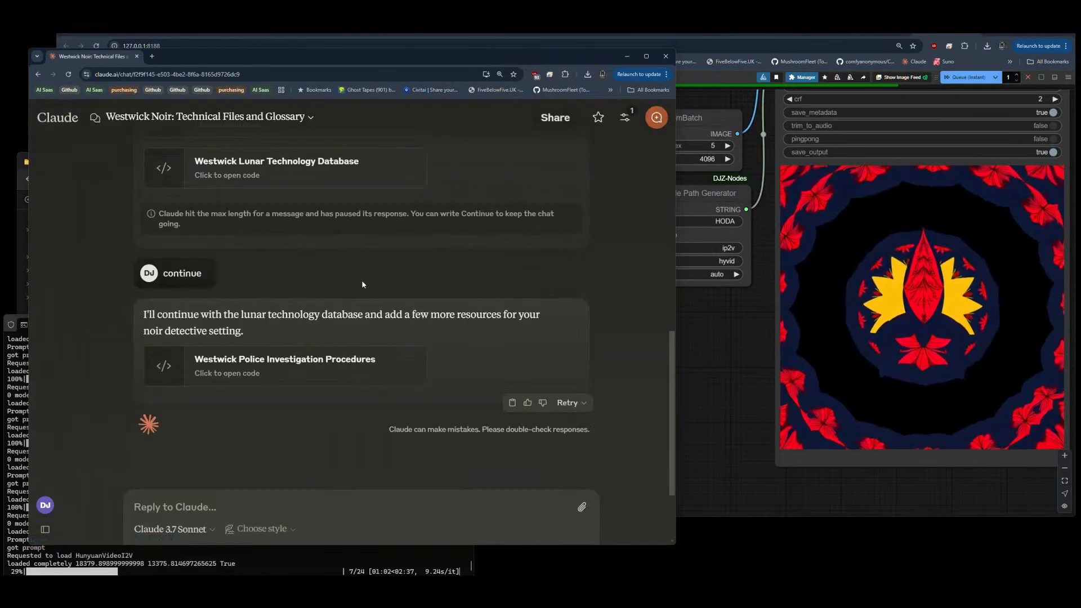
click(320, 365)
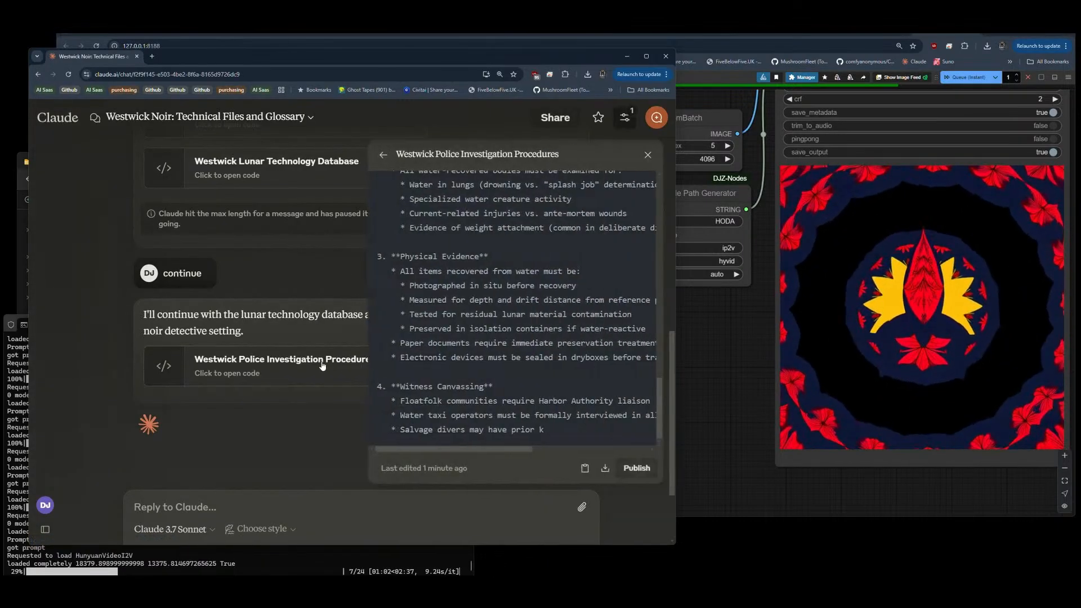
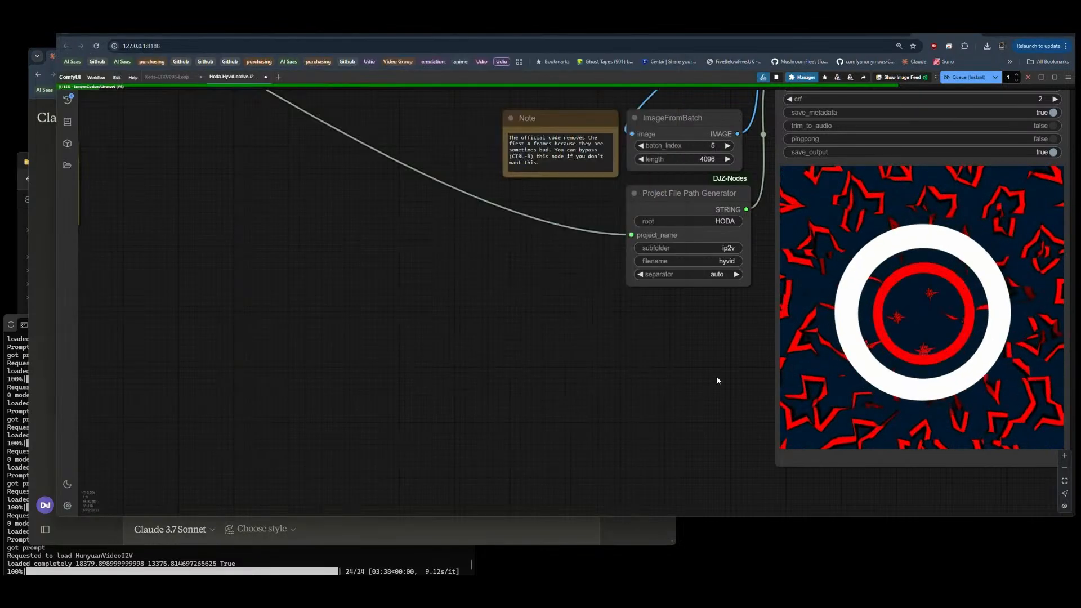
Step: Examine the rendered clip in the Video Combine preview, both up close and alongside the surrounding nodes
click(716, 376)
scroll(718, 379, down, 5)
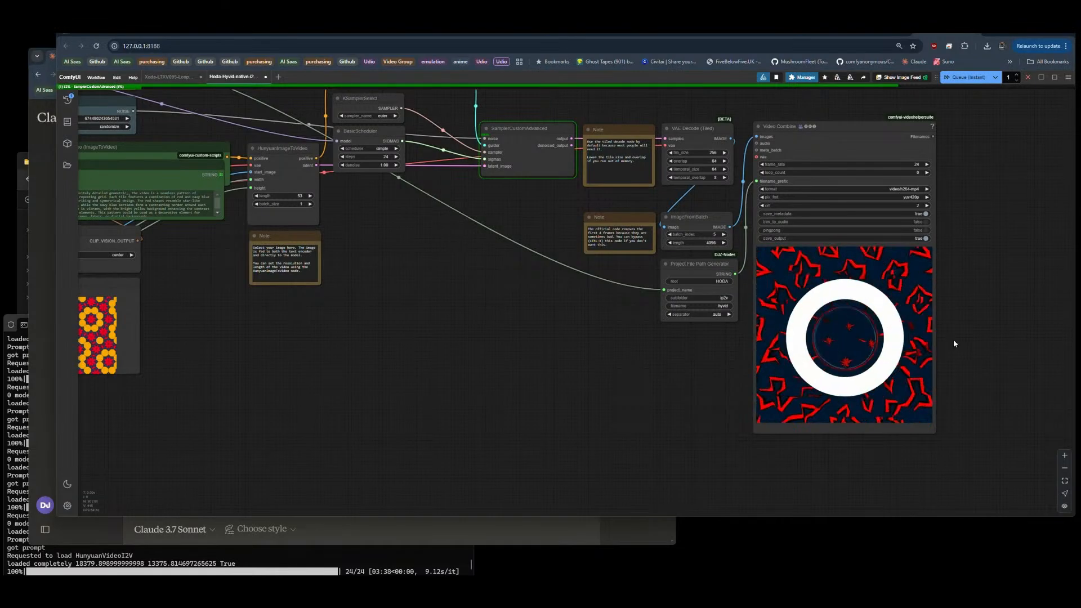
scroll(954, 339, up, 6)
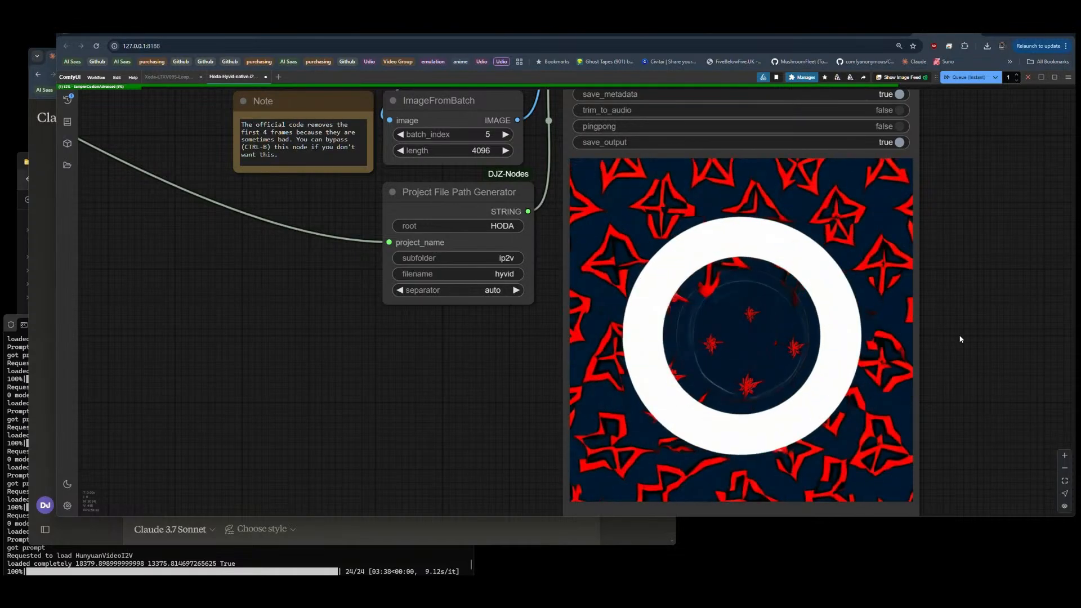
scroll(957, 337, down, 3)
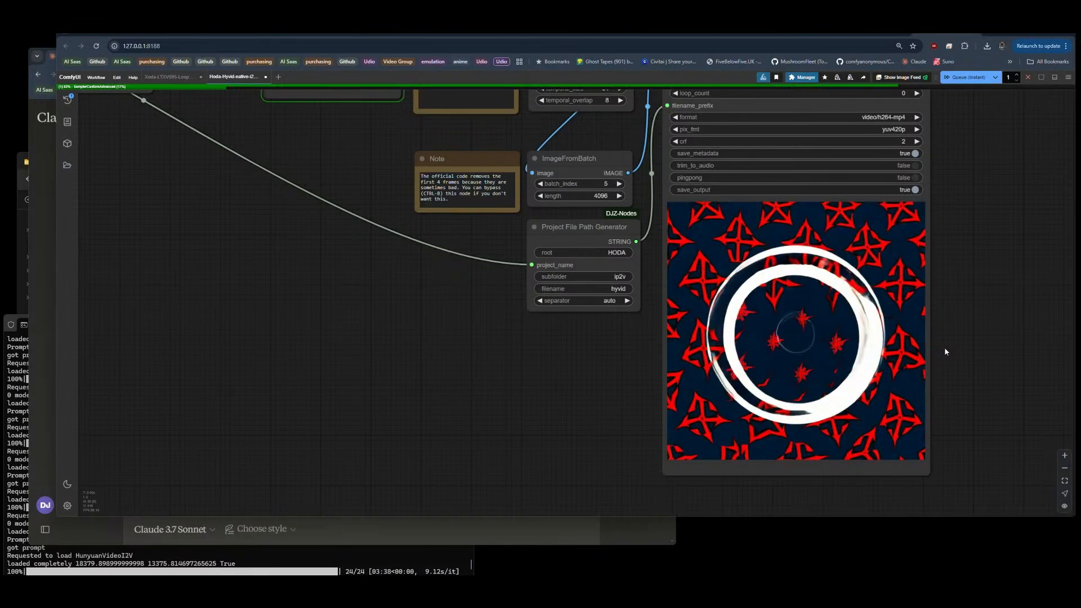
scroll(948, 324, up, 7)
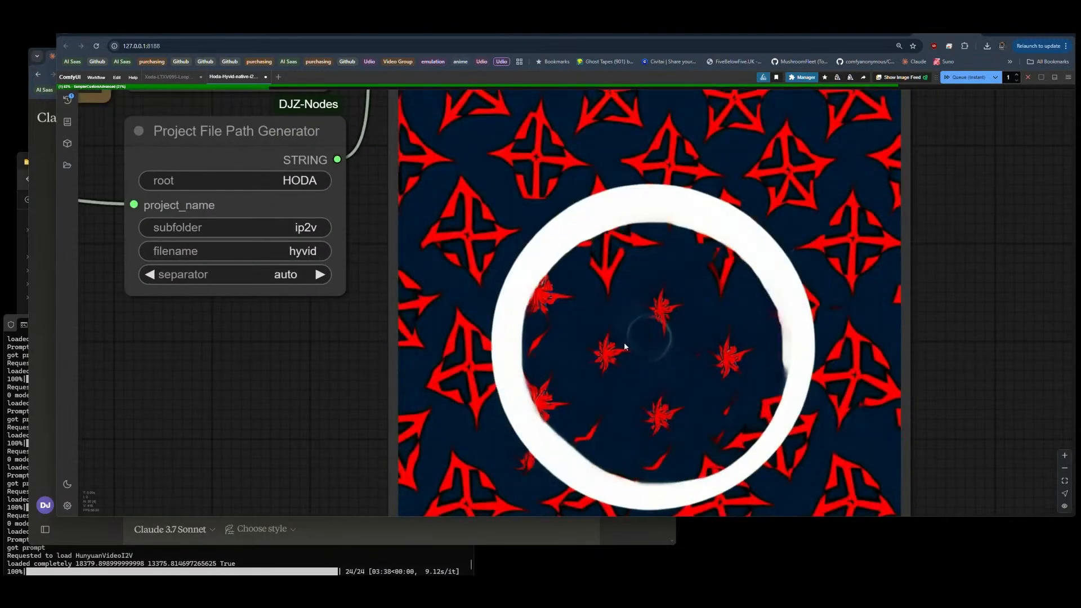
scroll(657, 368, down, 5)
scroll(917, 286, down, 5)
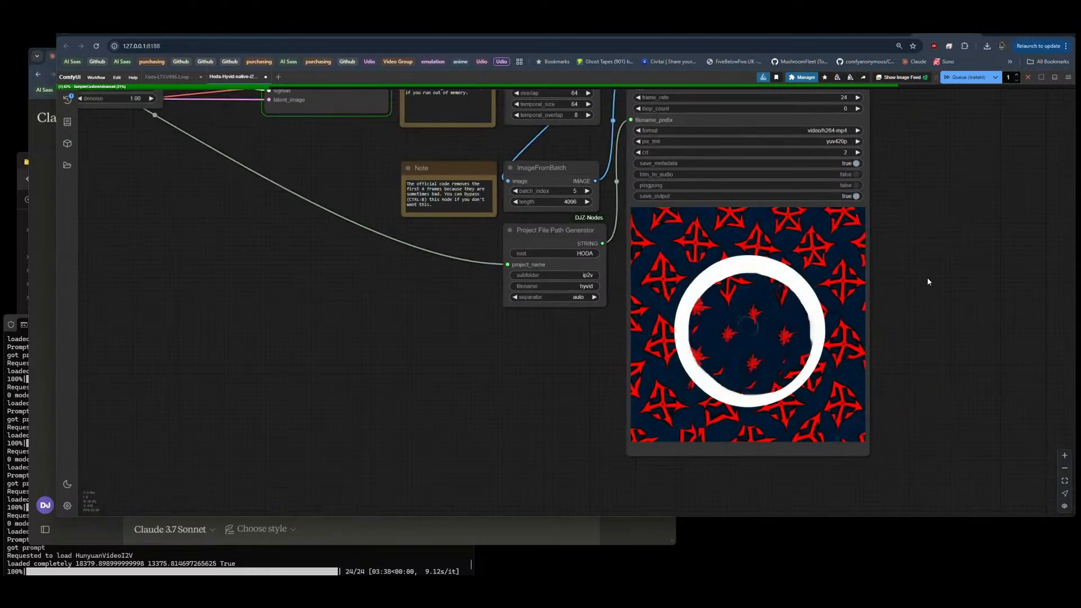
scroll(929, 291, up, 4)
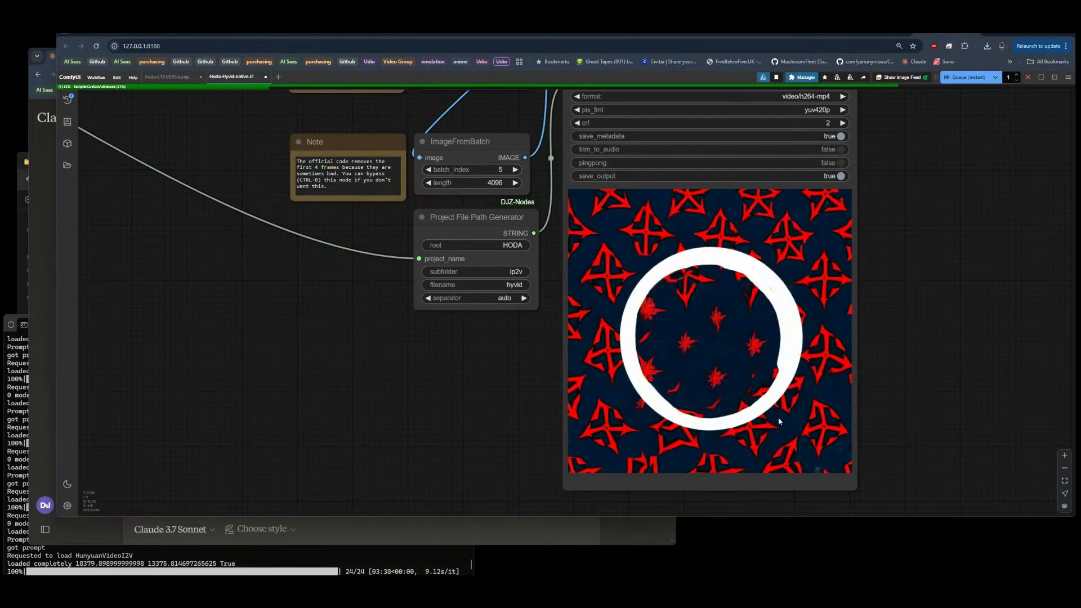
scroll(940, 356, down, 4)
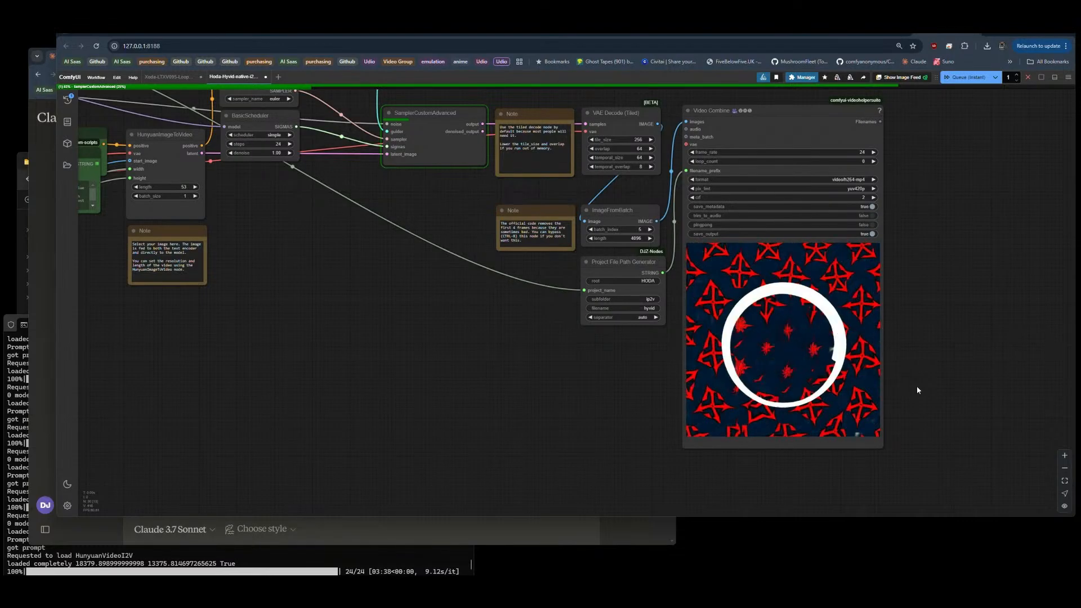
scroll(916, 369, up, 3)
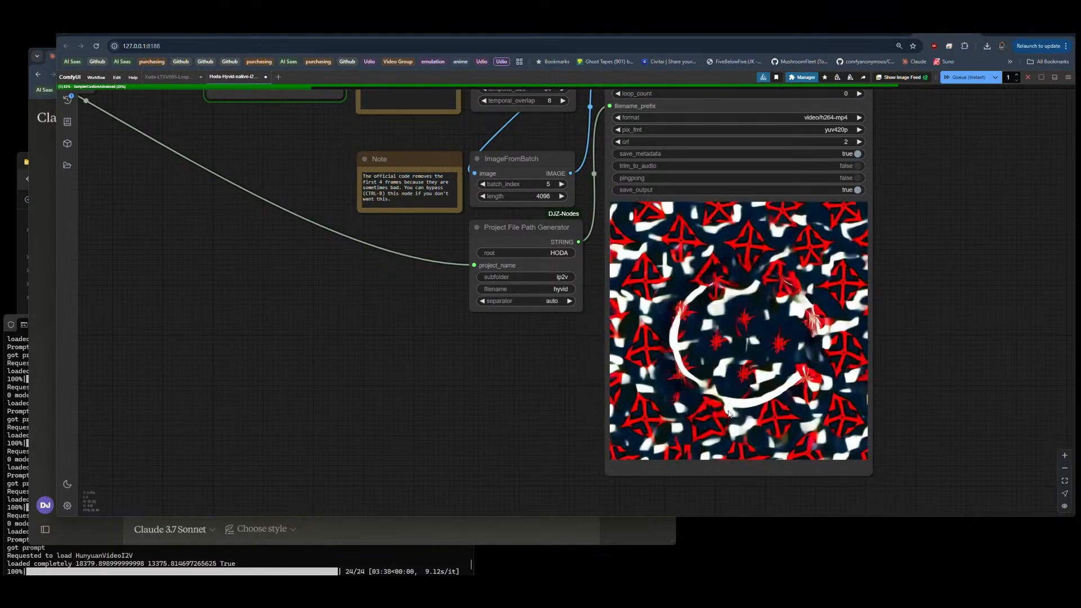
scroll(808, 392, down, 5)
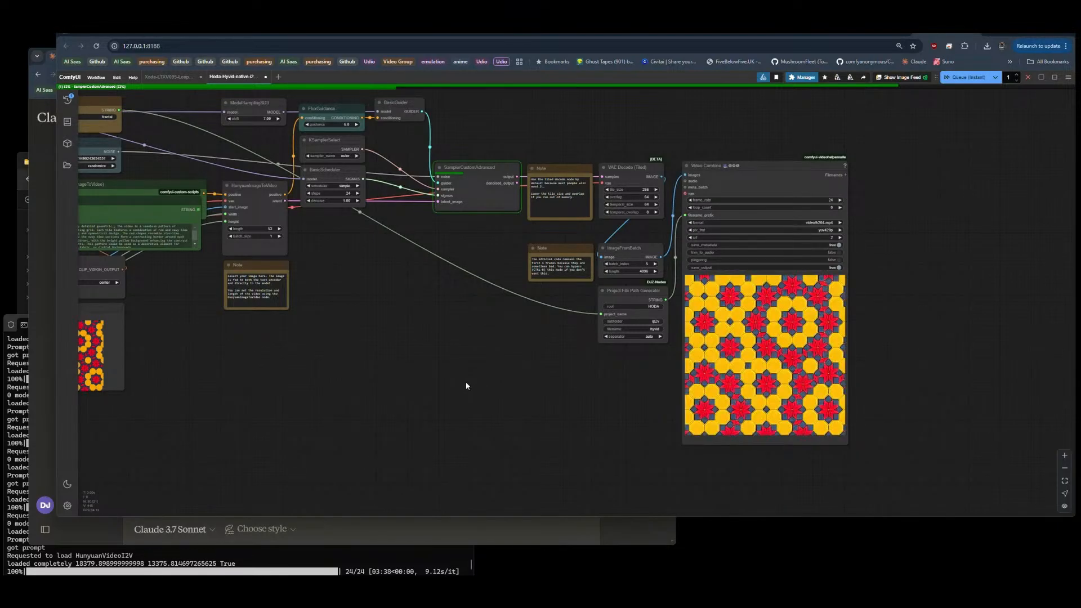
Step: Review the workflow from the Video Combine output back to the Zenkai Image Prompt and Image Resize settings and the source image preview
drag(465, 382, 651, 315)
scroll(652, 316, up, 2)
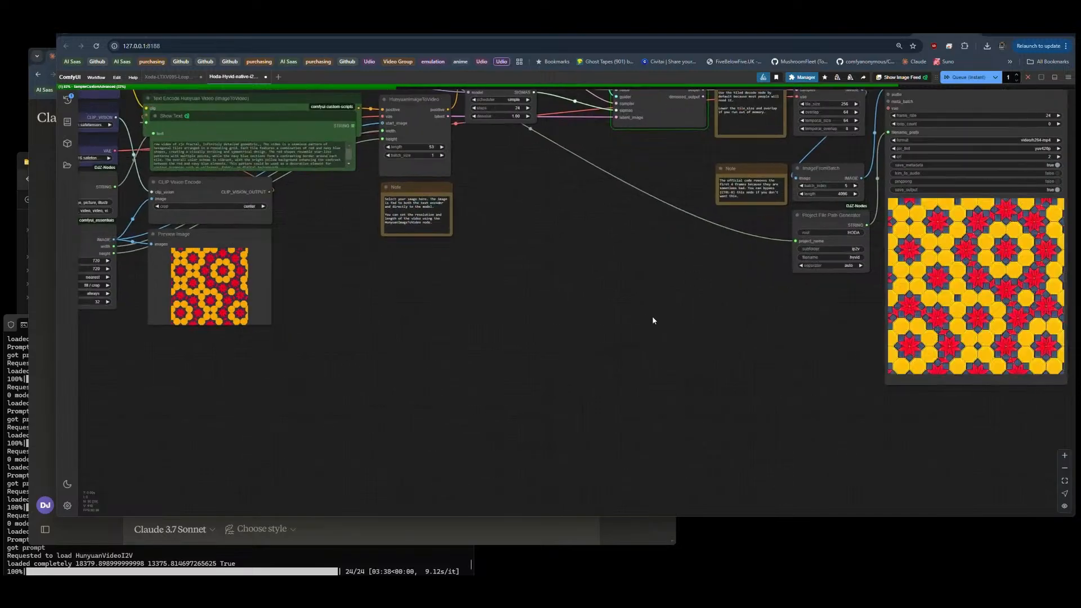
scroll(652, 316, down, 1)
drag(372, 346, 457, 357)
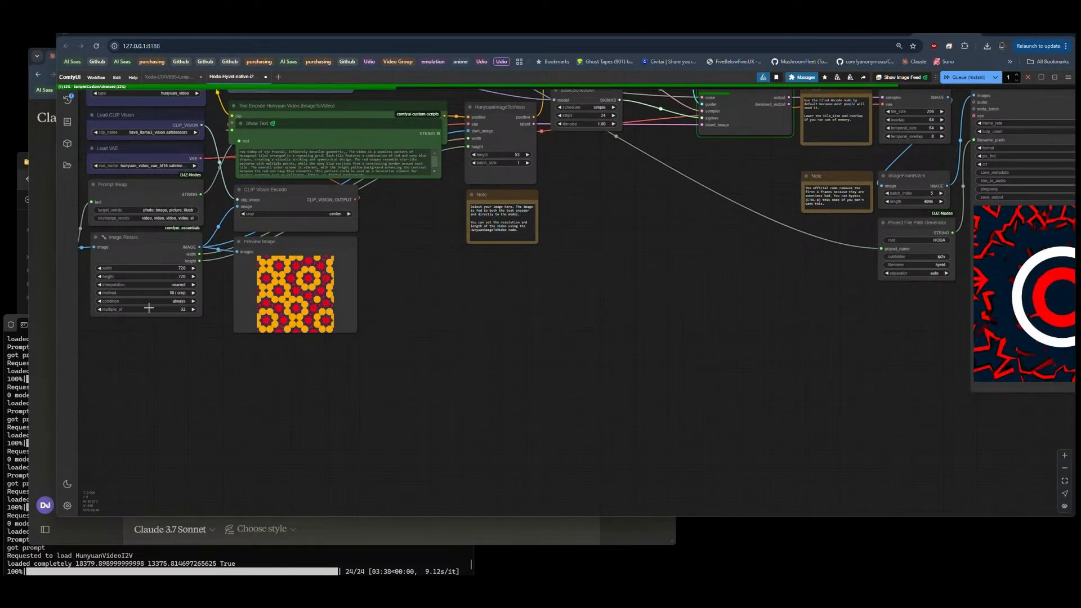
drag(145, 353, 321, 357)
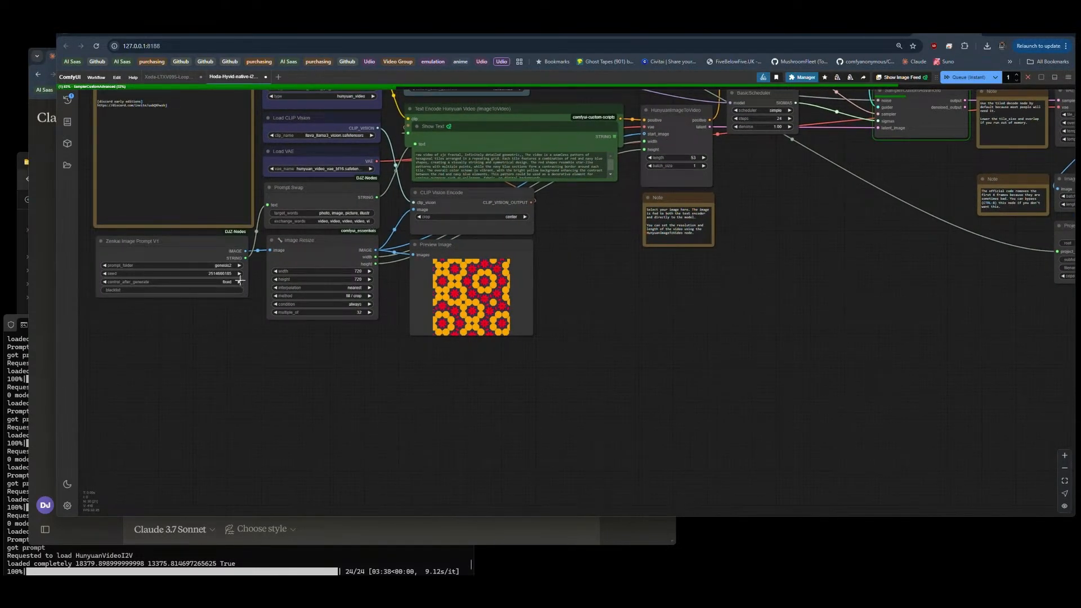
scroll(79, 267, down, 6)
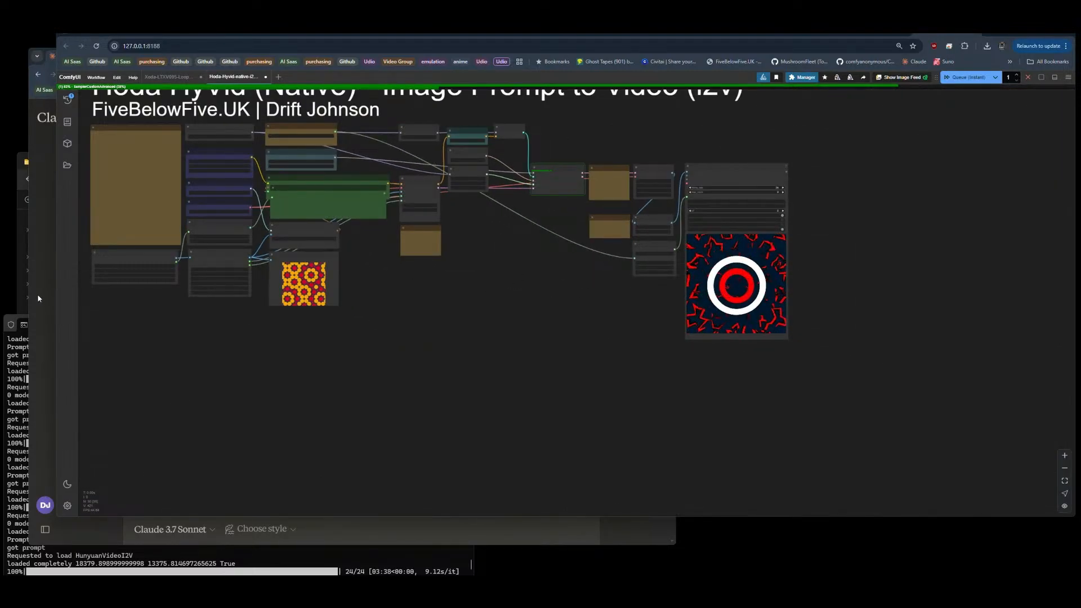
scroll(86, 270, up, 8)
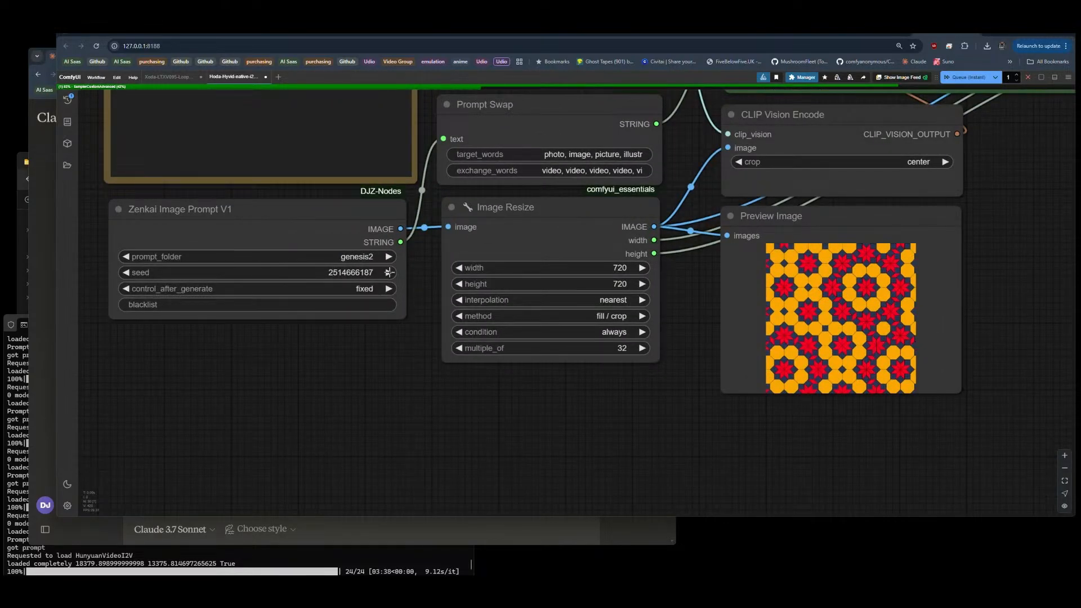
scroll(107, 245, down, 8)
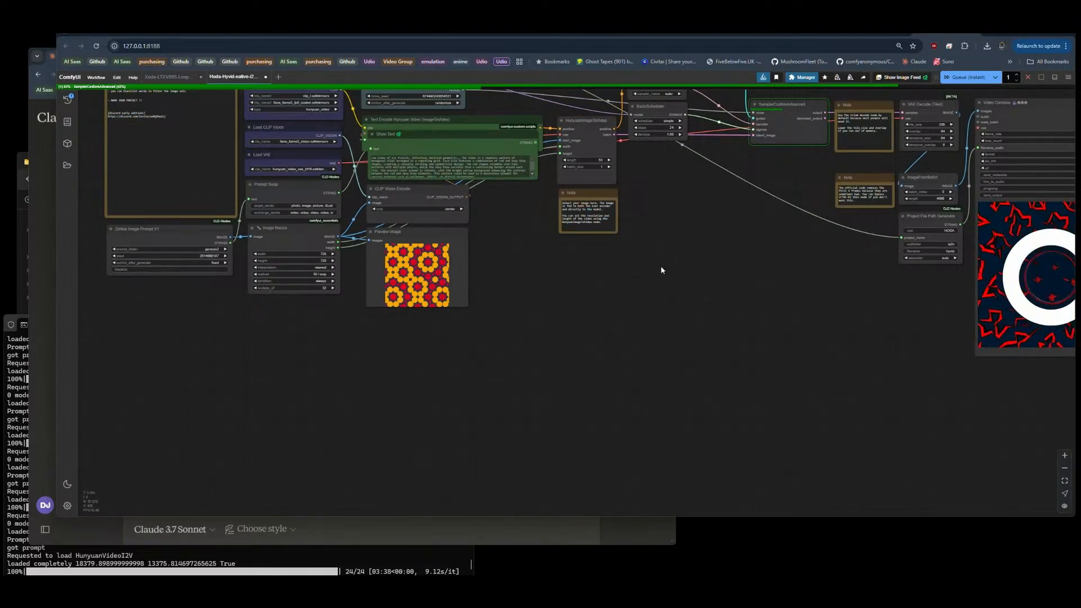
drag(801, 274, 640, 304)
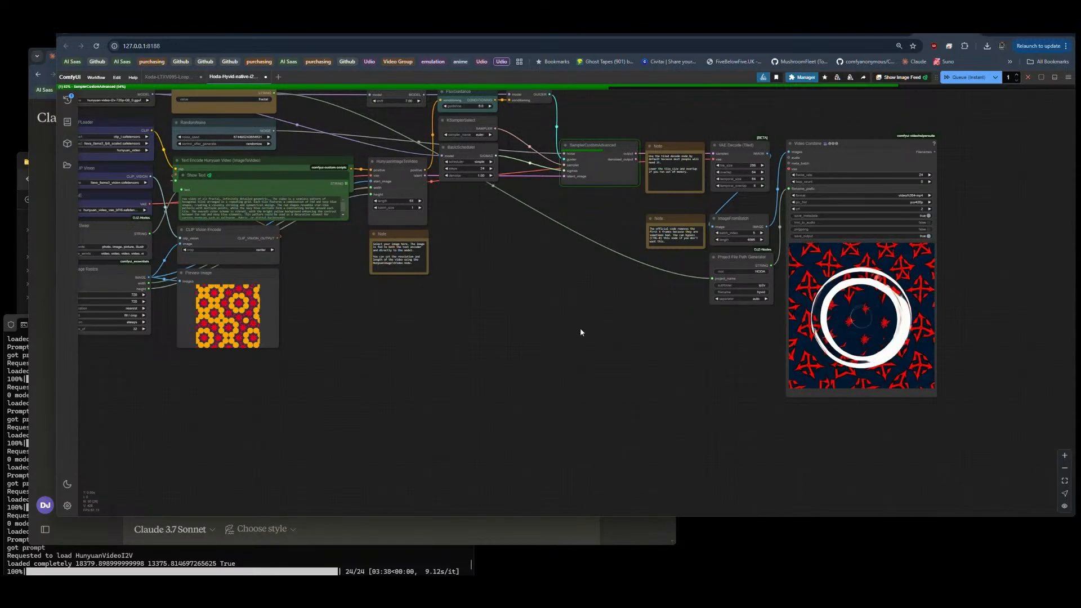
Step: Switch to Claude, close the Westwick Police Investigation Procedures artifact, and read the reply's summary of the created resources
mouse_move(45, 428)
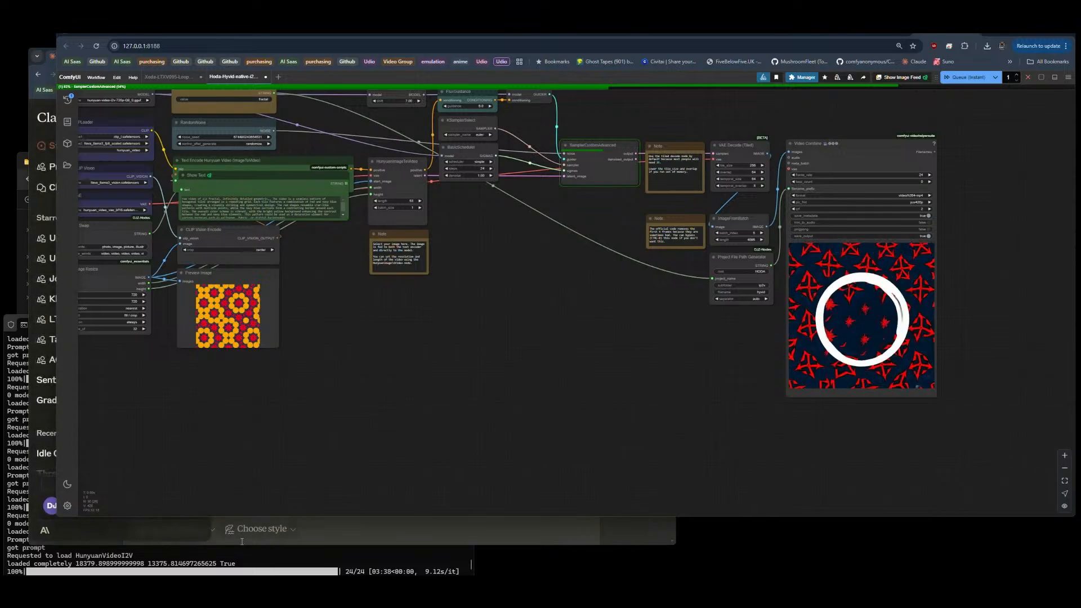
click(365, 529)
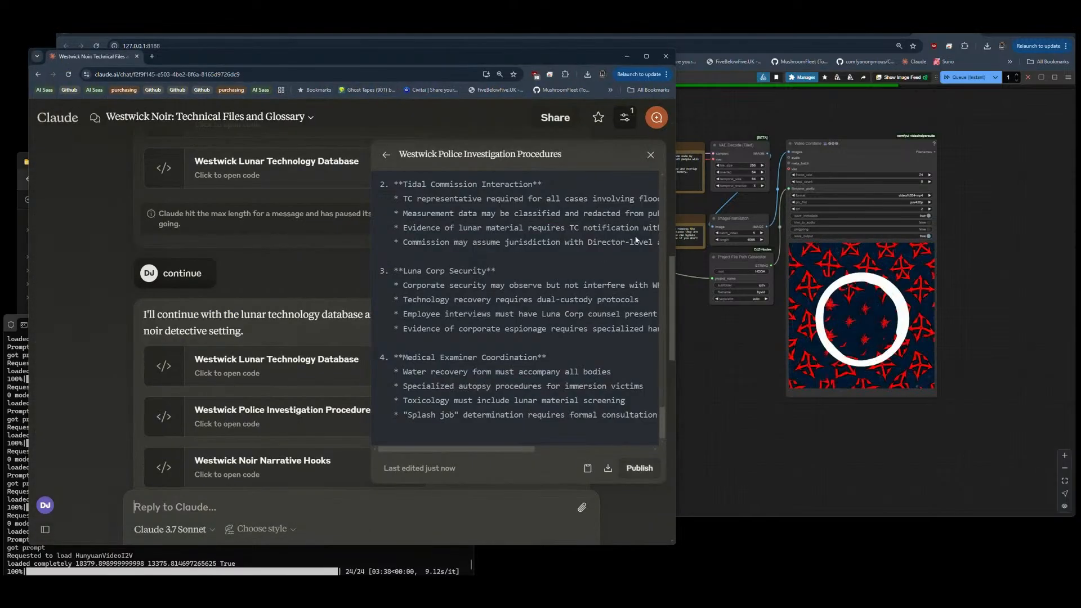
click(651, 156)
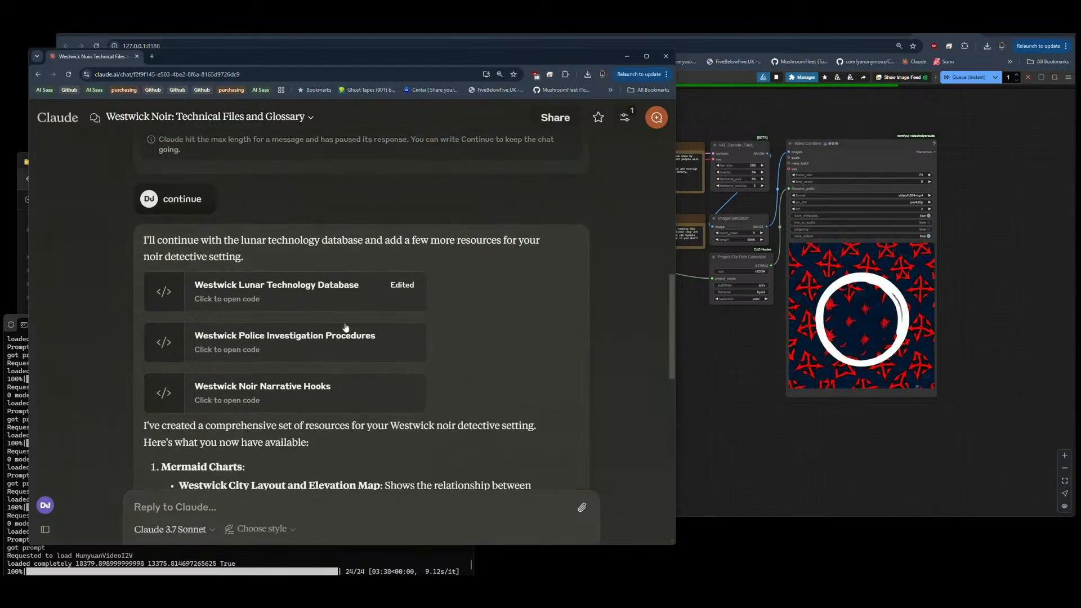
scroll(349, 336, down, 5)
scroll(347, 332, up, 6)
scroll(345, 327, down, 6)
scroll(346, 326, down, 5)
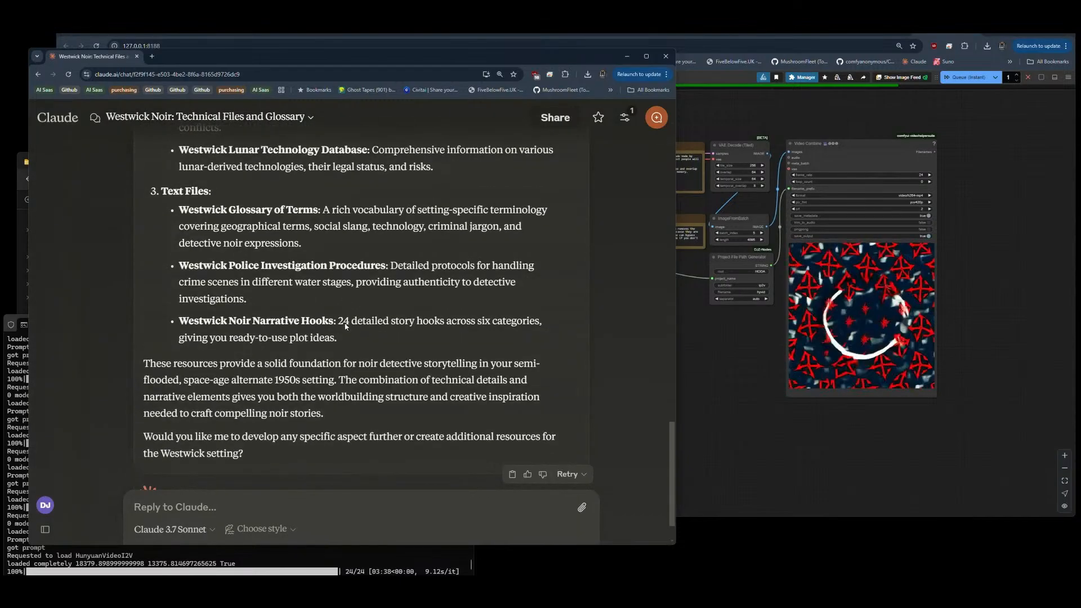
Step: Open and download the Westwick Noir Narrative Hooks, Police Investigation Procedures and Lunar Technology Database artifacts
scroll(304, 316, up, 9)
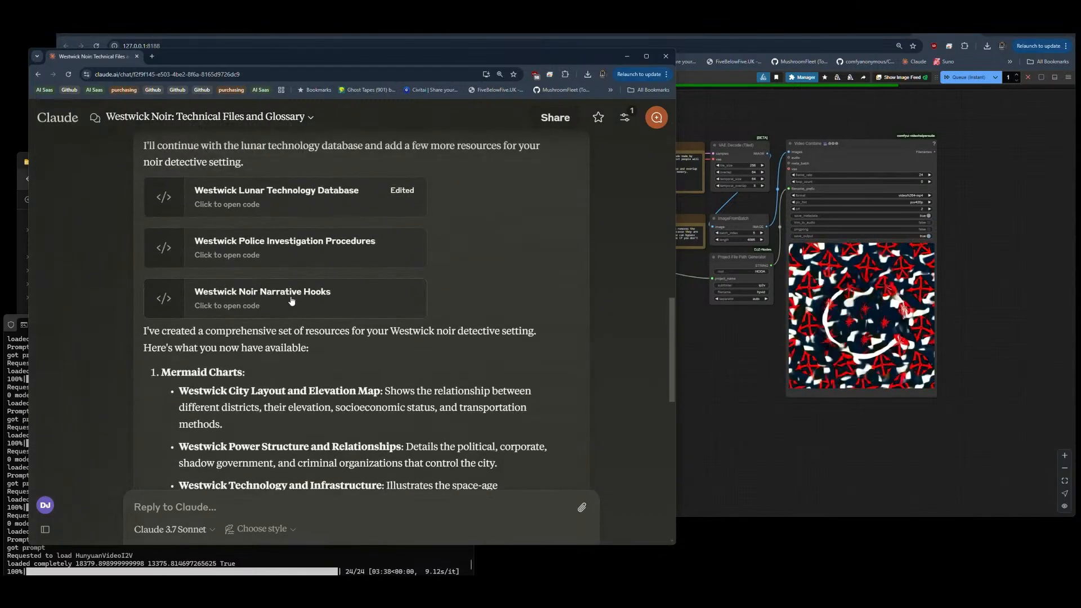
click(292, 301)
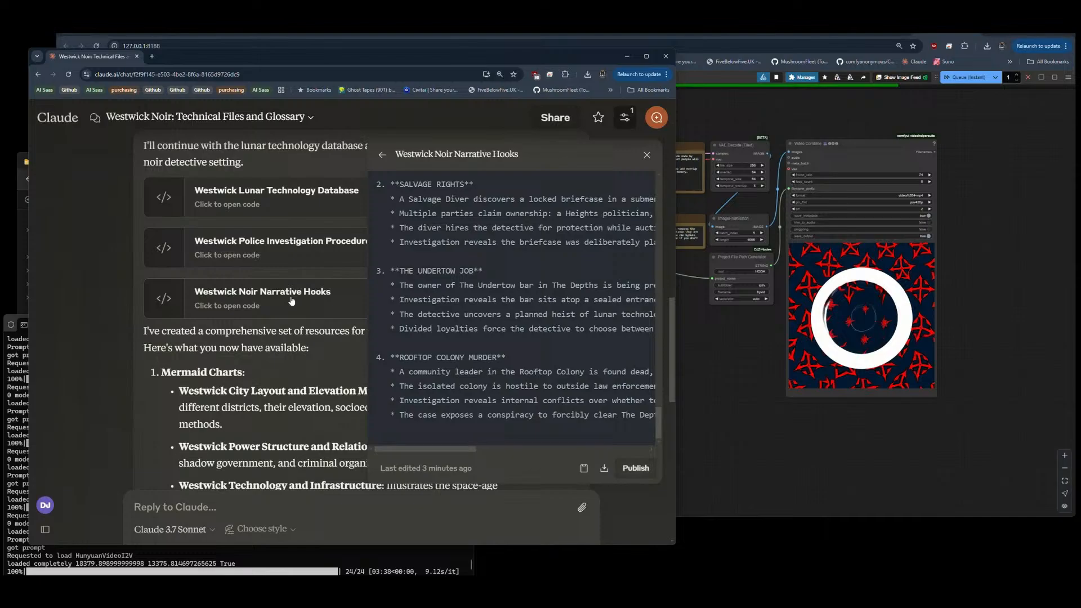
click(283, 257)
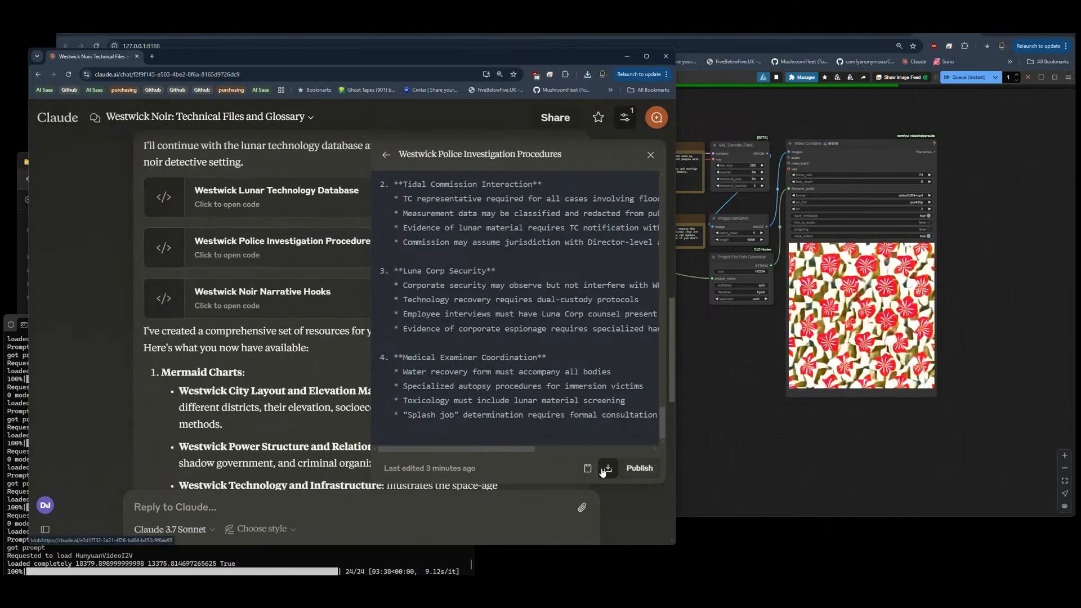
click(260, 197)
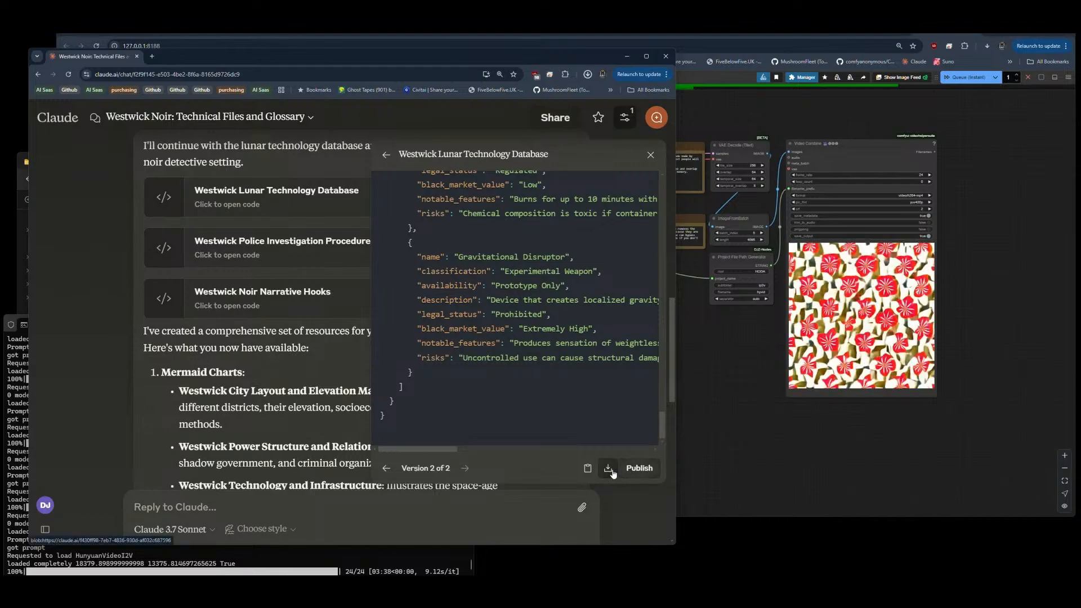
Step: Open and download the Westwick Glossary of Terms, Character Archetypes and Locations Database artifacts from Claude's earlier reply
scroll(338, 292, up, 5)
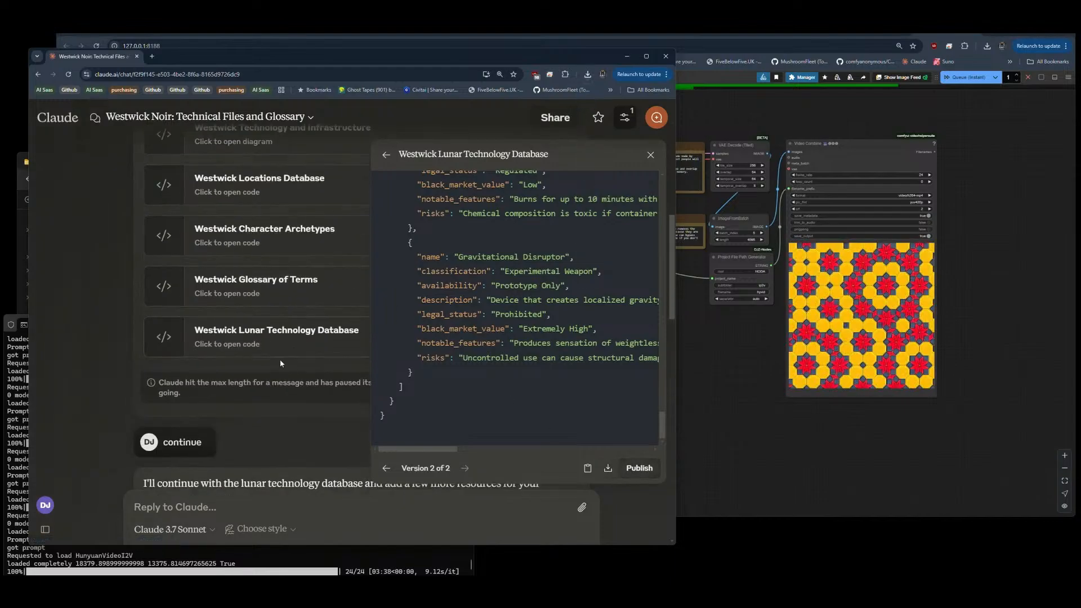
scroll(289, 318, down, 2)
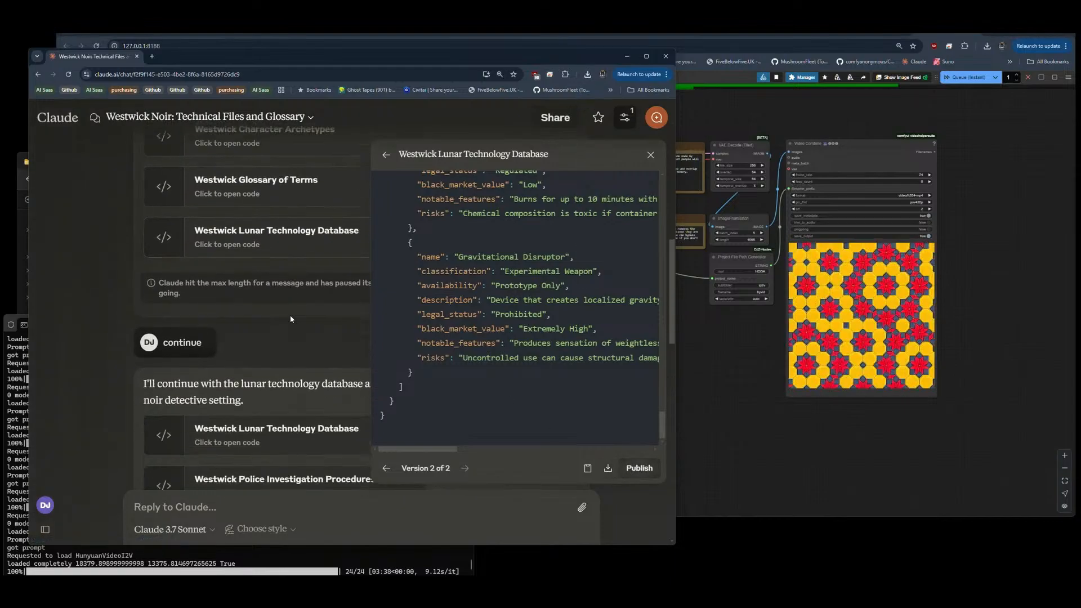
scroll(289, 315, up, 1)
click(268, 237)
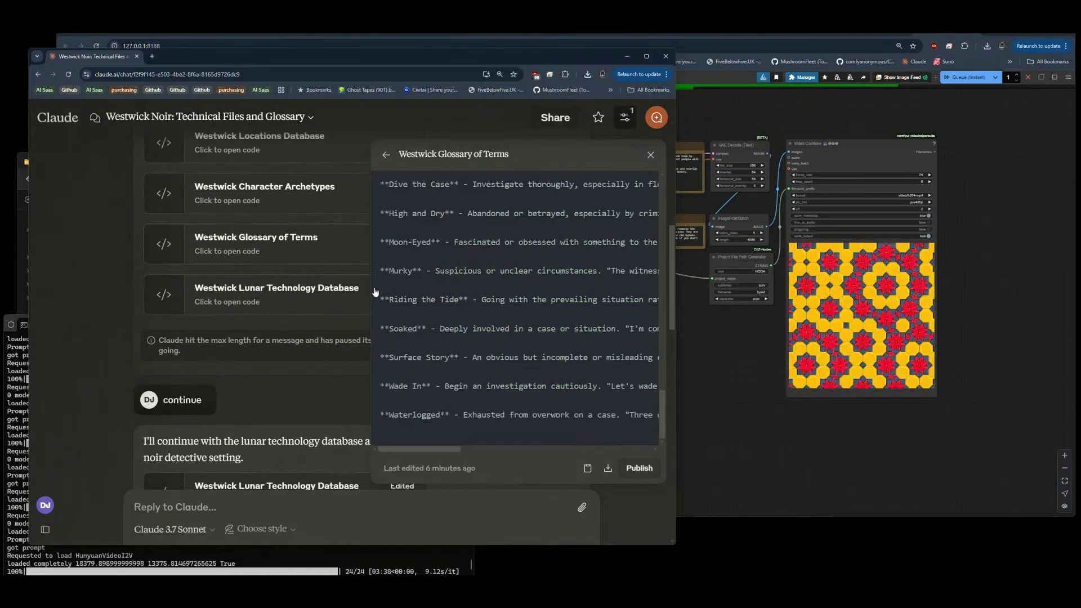
scroll(213, 275, up, 2)
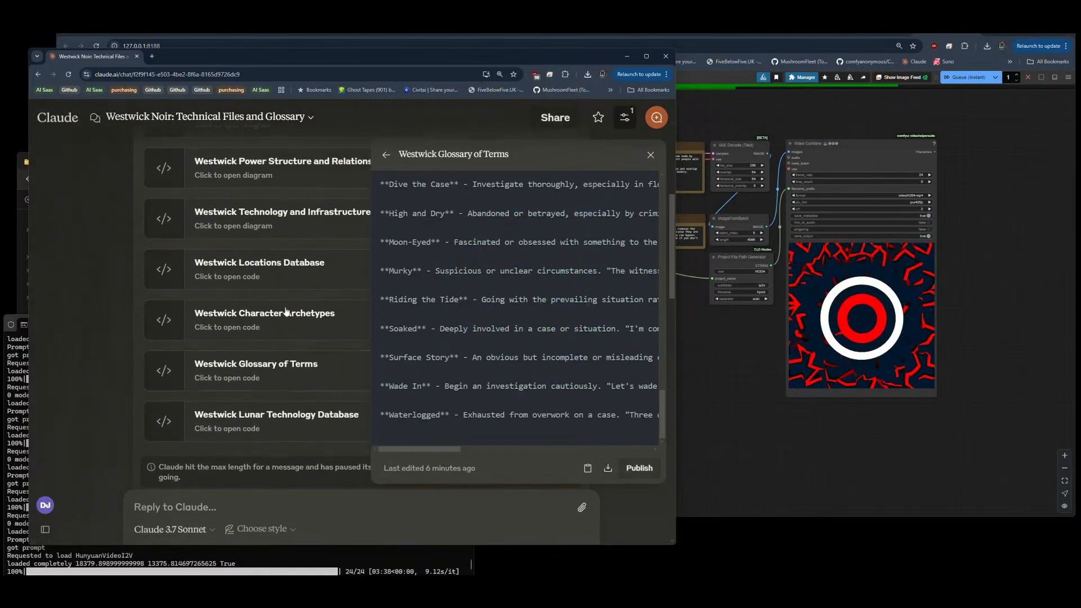
click(302, 319)
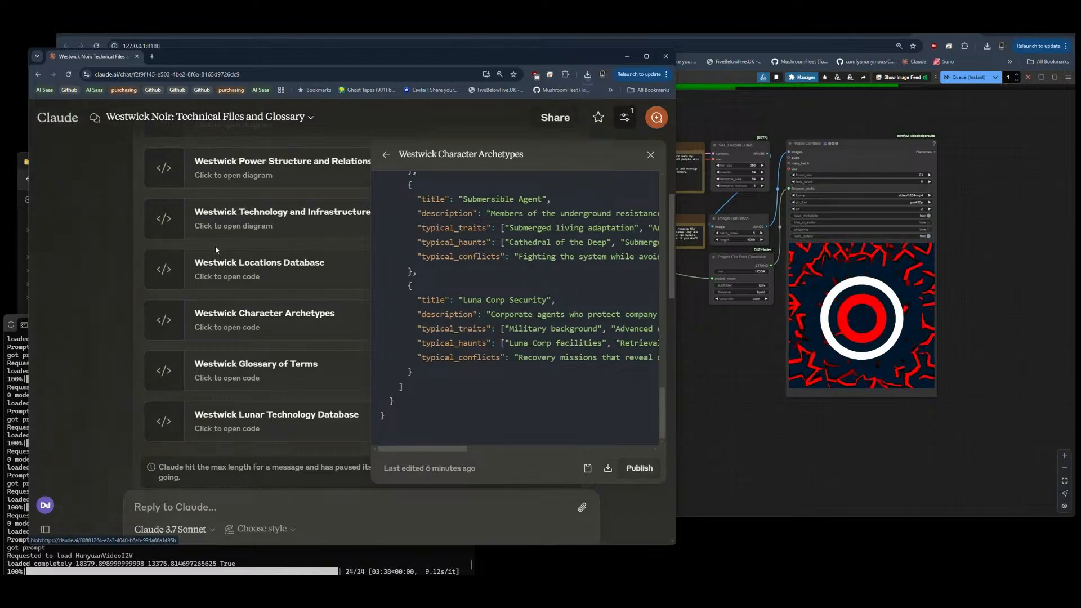
click(254, 275)
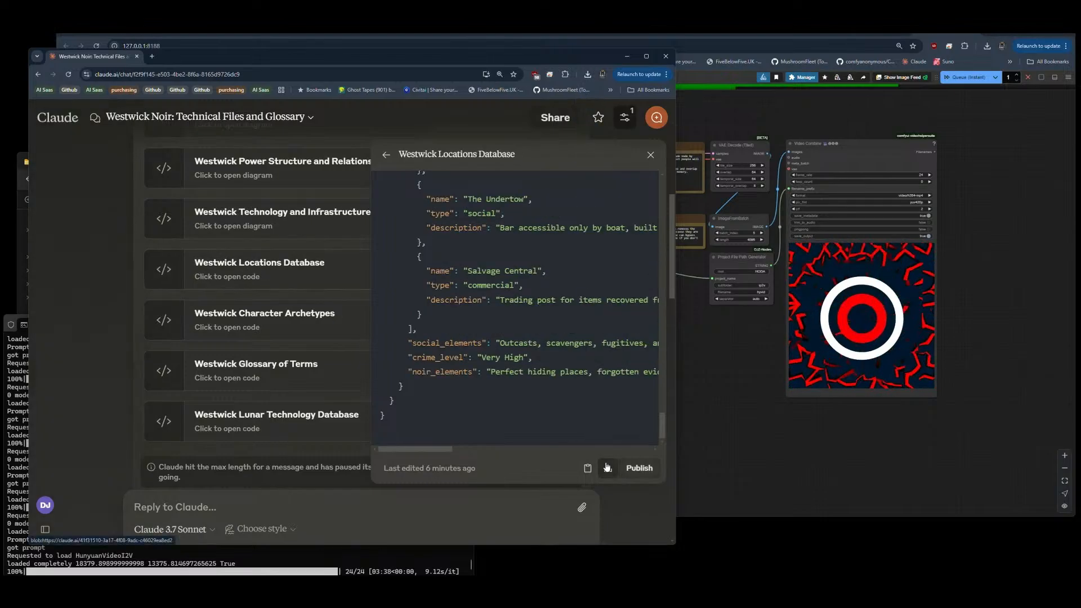
Step: Open the Westwick Technology and Infrastructure diagram and check its preview
scroll(276, 281, up, 1)
click(286, 261)
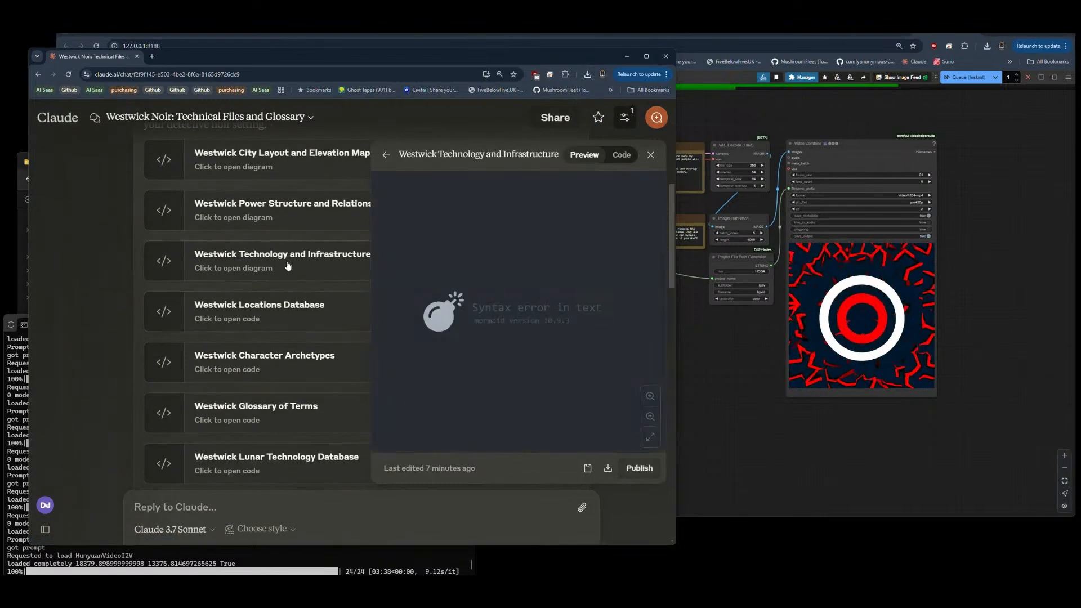
scroll(287, 266, up, 1)
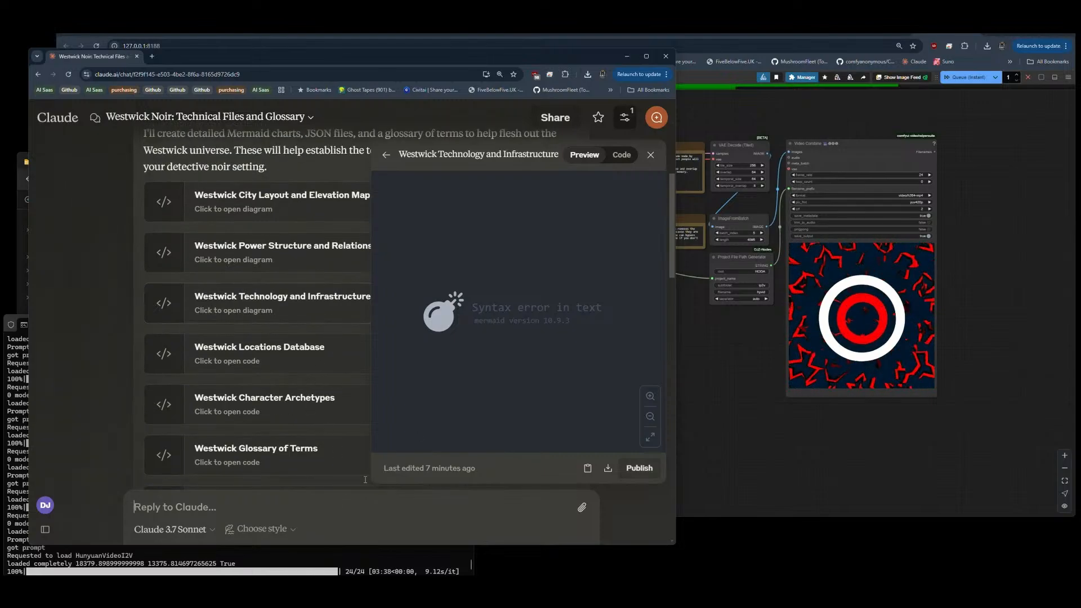
Step: Close the diagram and send Claude the message "all the .mermaid file are broken, please check and fix them"
click(650, 155)
scroll(359, 407, down, 20)
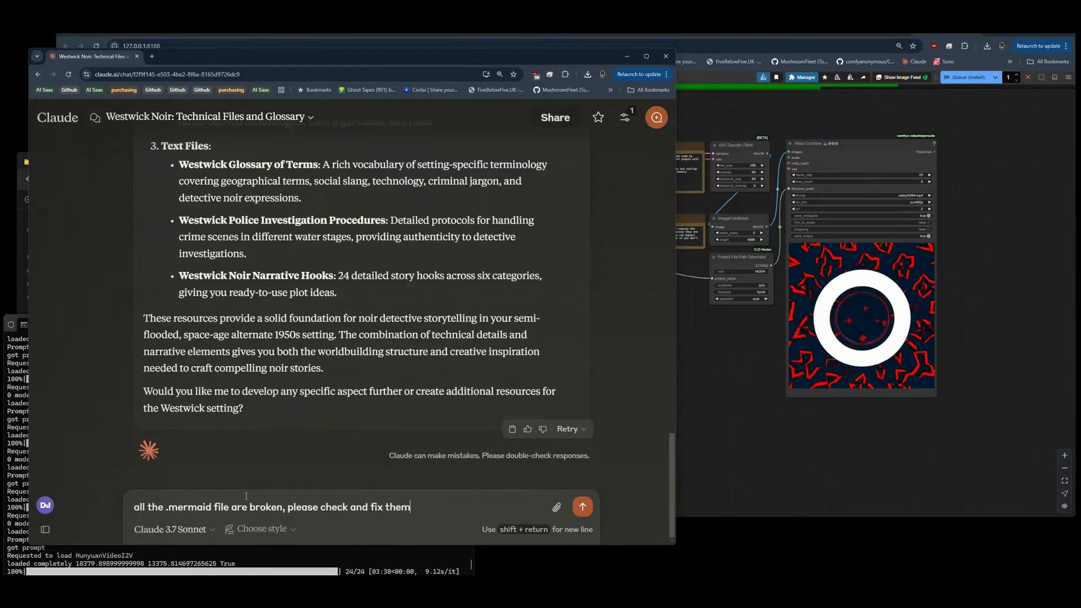
key(Return)
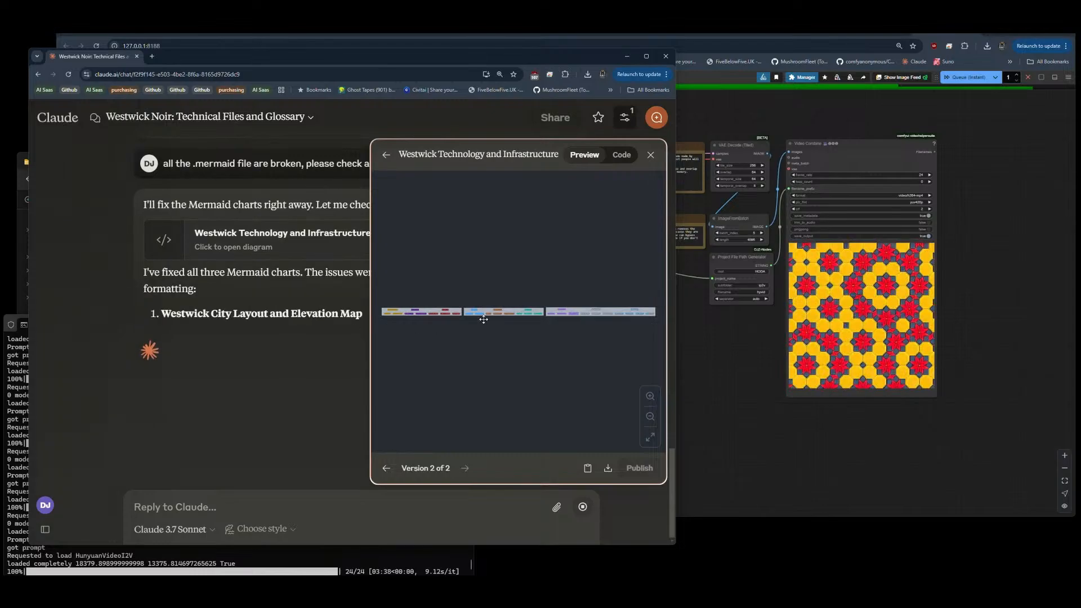
Step: Examine the revised Westwick Technology and Infrastructure diagram across all its sections and close it
scroll(425, 311, up, 3)
scroll(424, 313, up, 5)
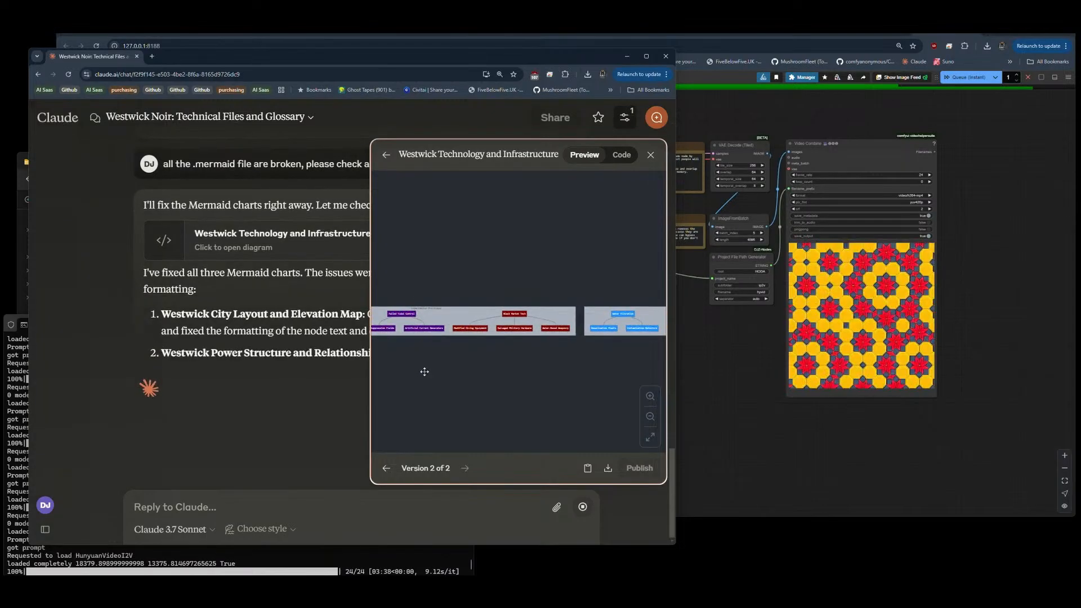
drag(403, 353, 537, 378)
scroll(505, 355, up, 3)
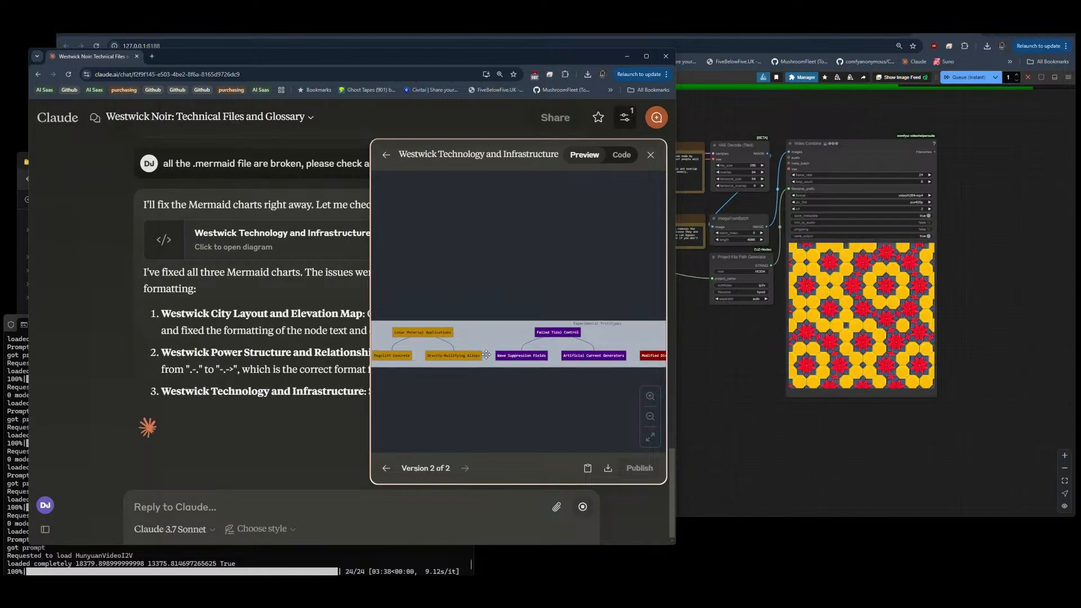
drag(619, 342, 444, 342)
drag(597, 342, 399, 321)
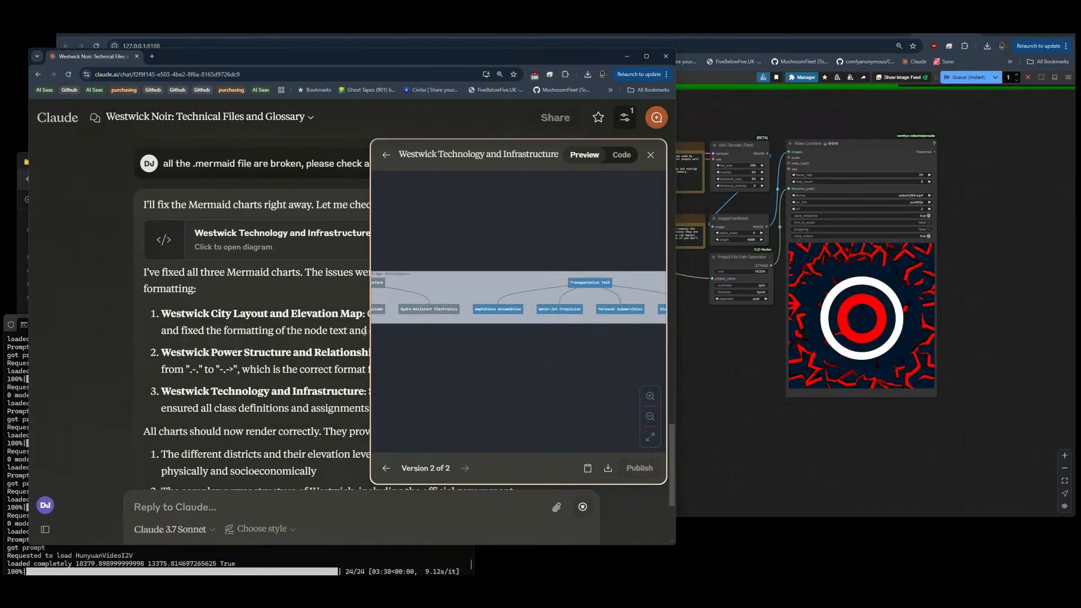
drag(463, 269, 628, 316)
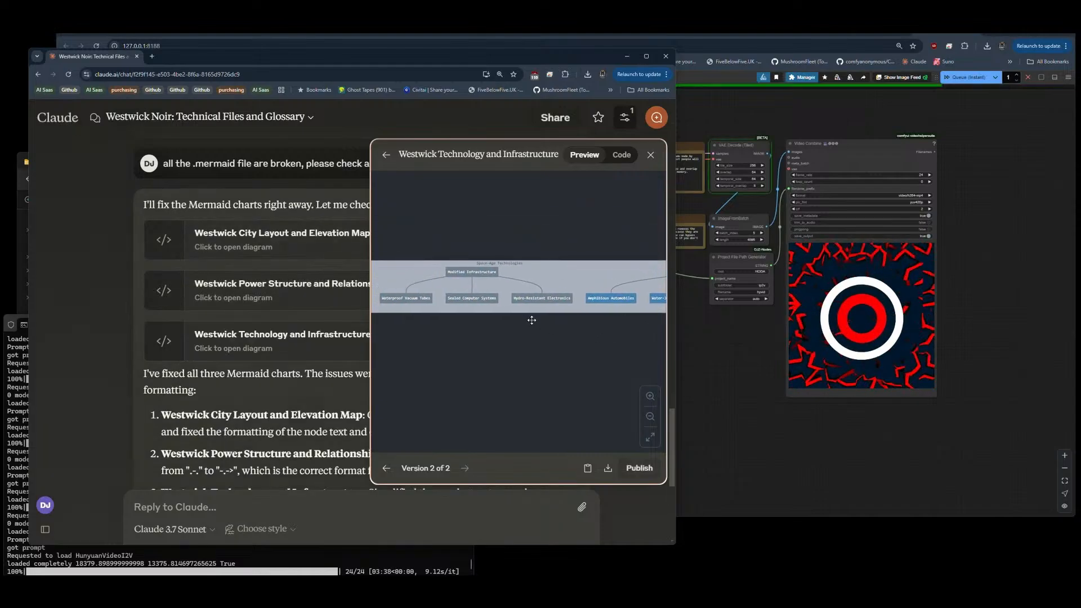
drag(427, 284, 603, 293)
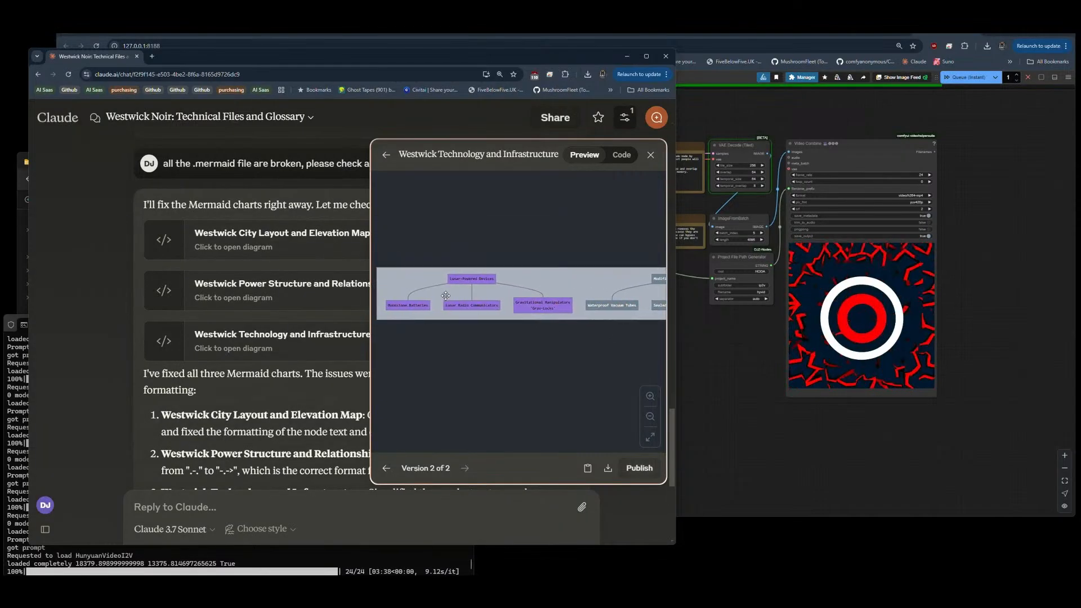
drag(408, 292, 639, 309)
scroll(550, 337, down, 2)
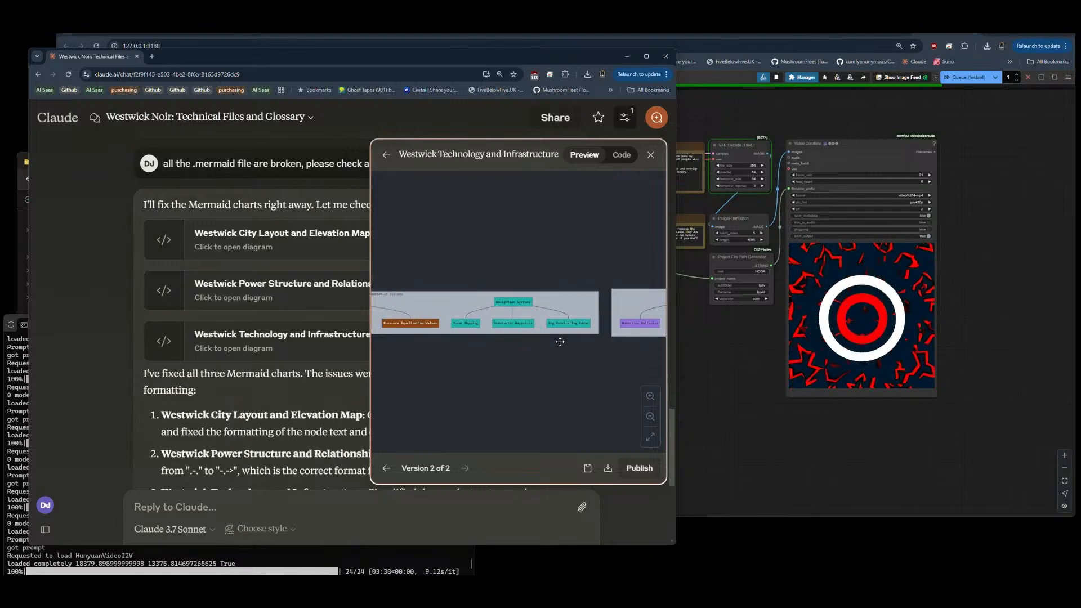
click(649, 154)
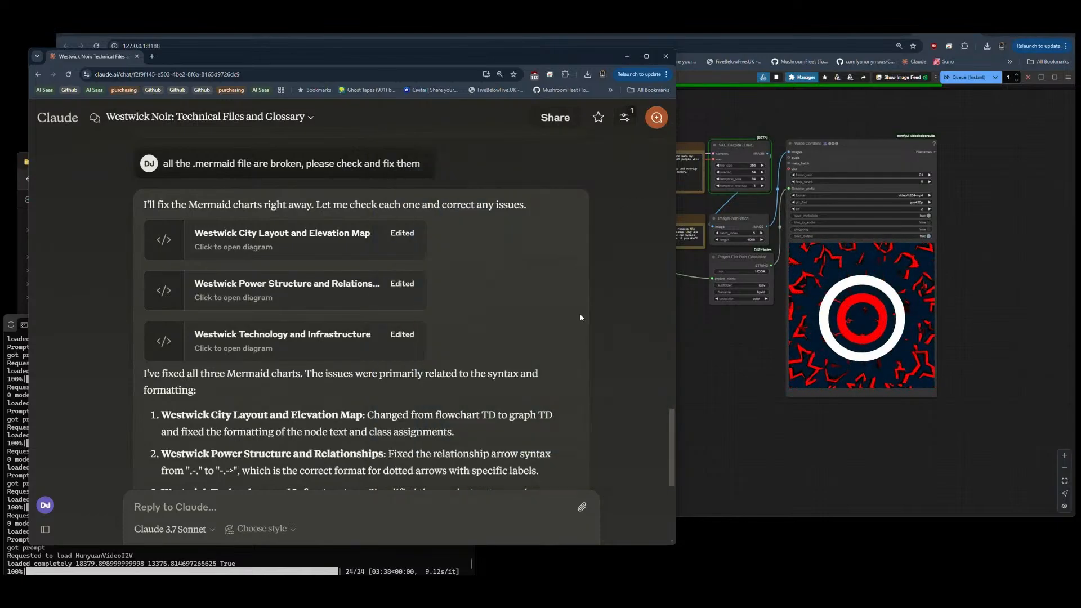
Step: Open the revised Westwick City Layout and Elevation Map and read through its Transportation Methods section
scroll(502, 269, down, 4)
scroll(503, 274, up, 5)
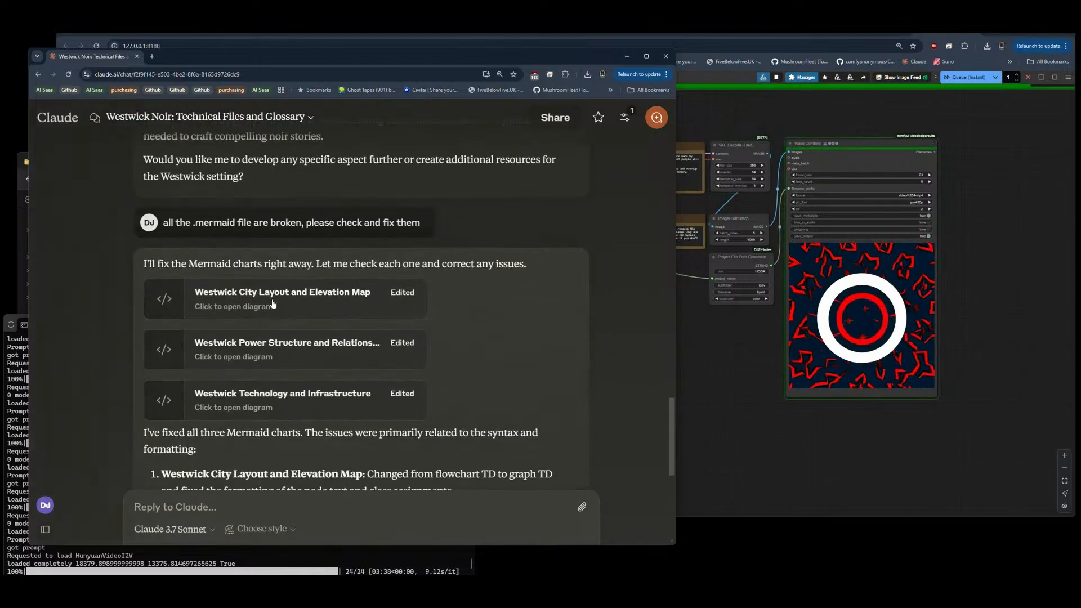
click(278, 304)
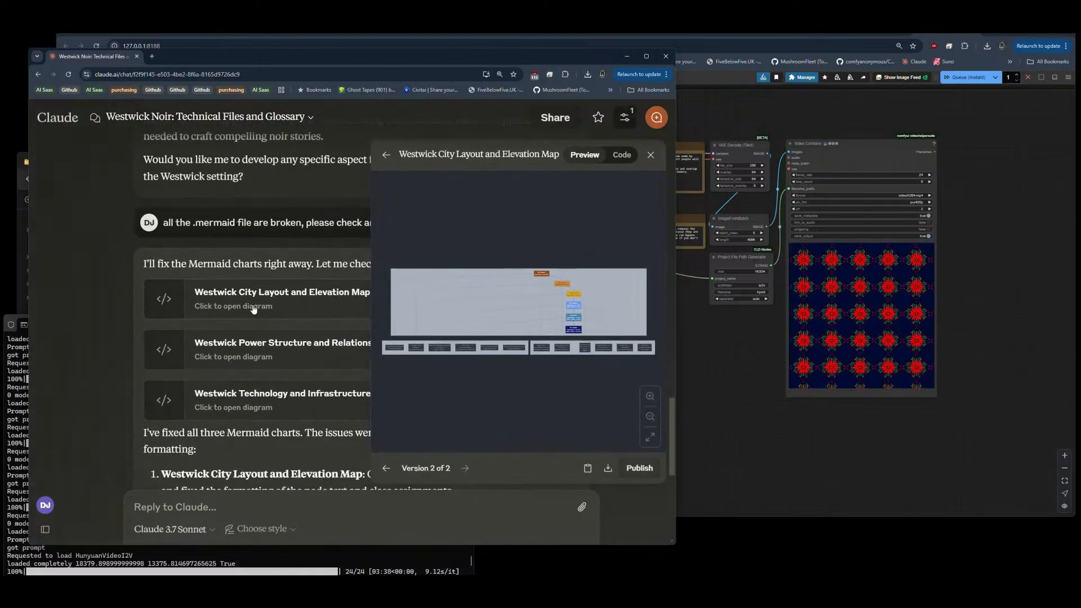
scroll(413, 326, up, 8)
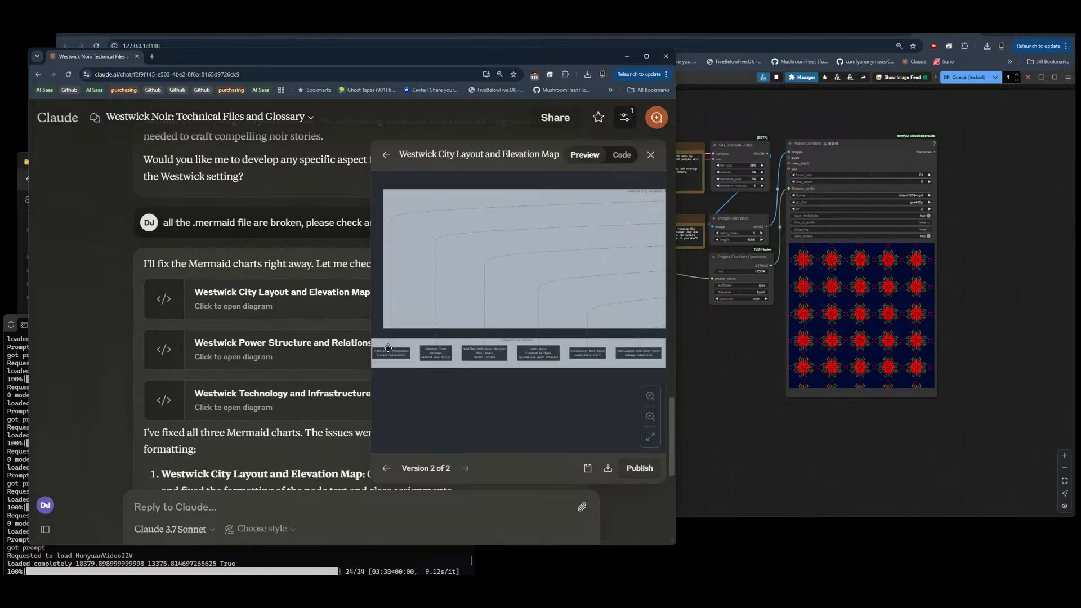
drag(388, 348, 427, 344)
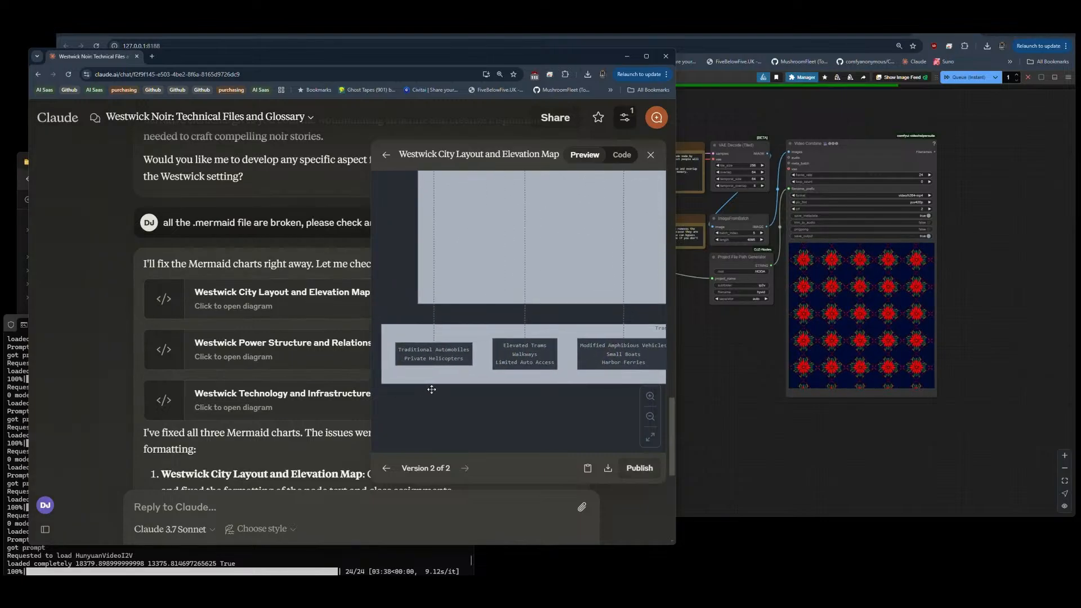
scroll(429, 381, up, 1)
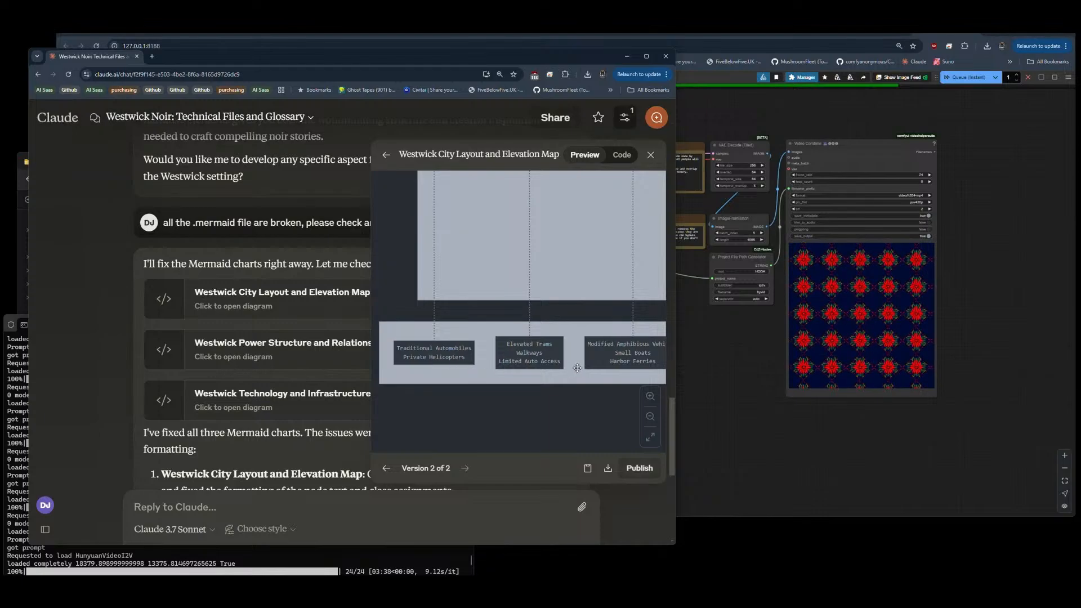
drag(577, 372, 433, 367)
drag(561, 369, 495, 368)
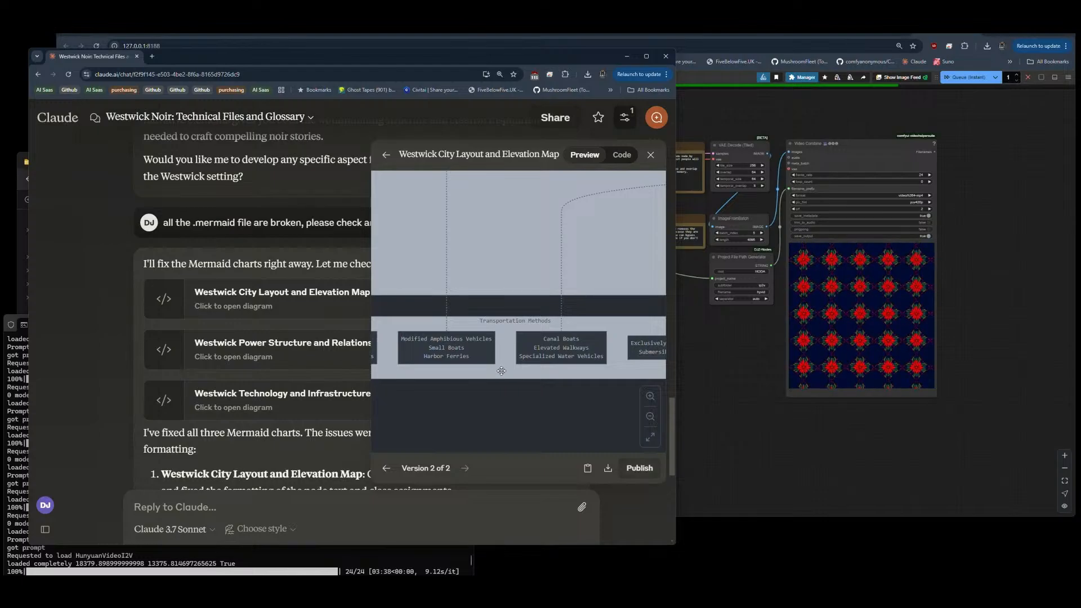
drag(566, 369, 480, 356)
drag(569, 357, 461, 355)
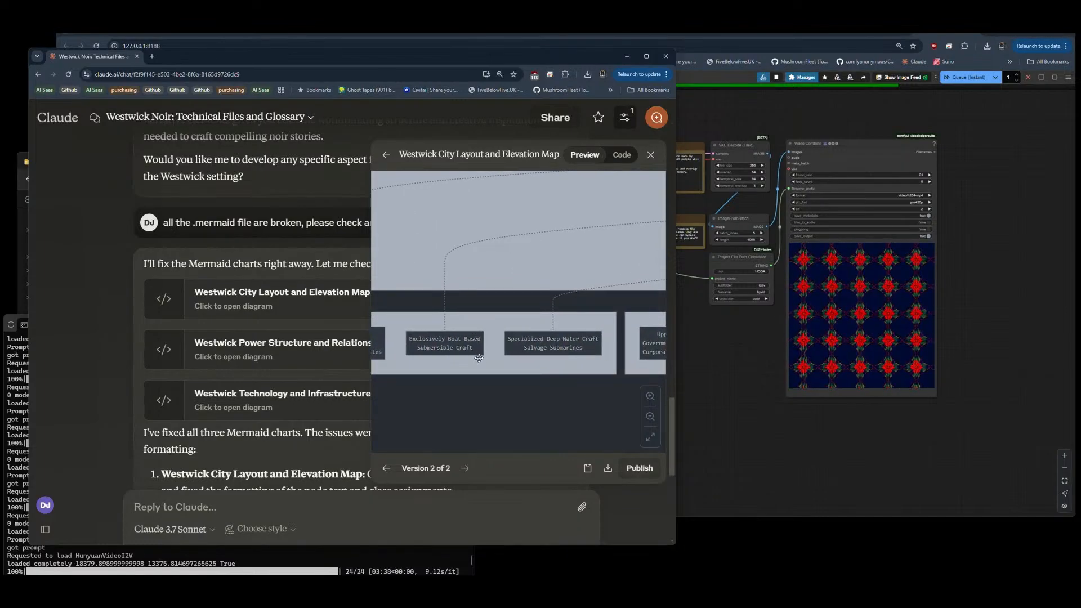
drag(580, 363, 427, 363)
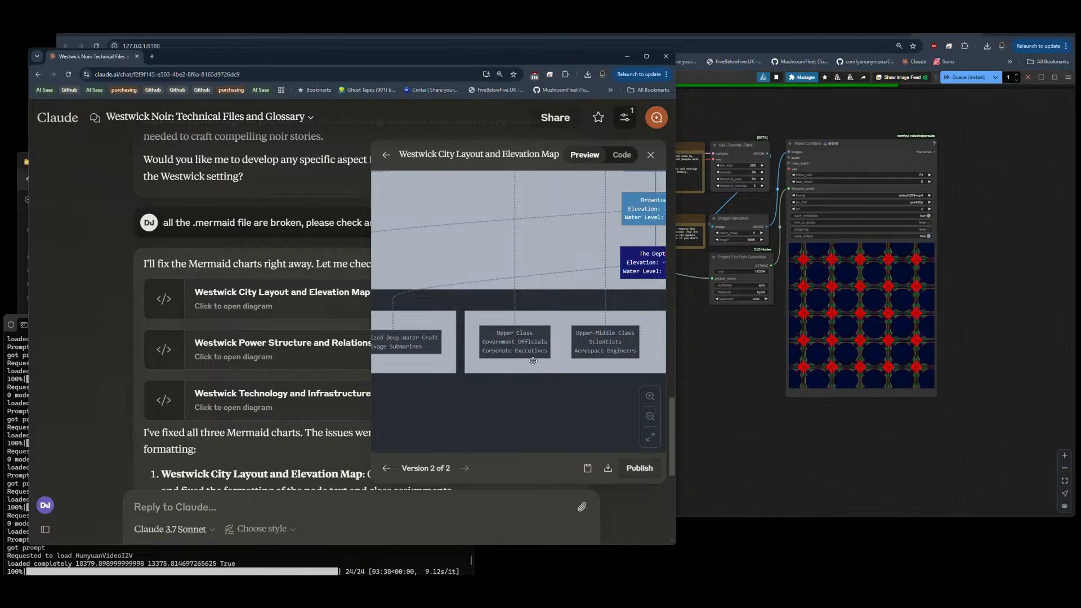
Step: Read through the Socioeconomic Status section of the city layout diagram, from the upper class to the outcasts
drag(532, 361, 496, 358)
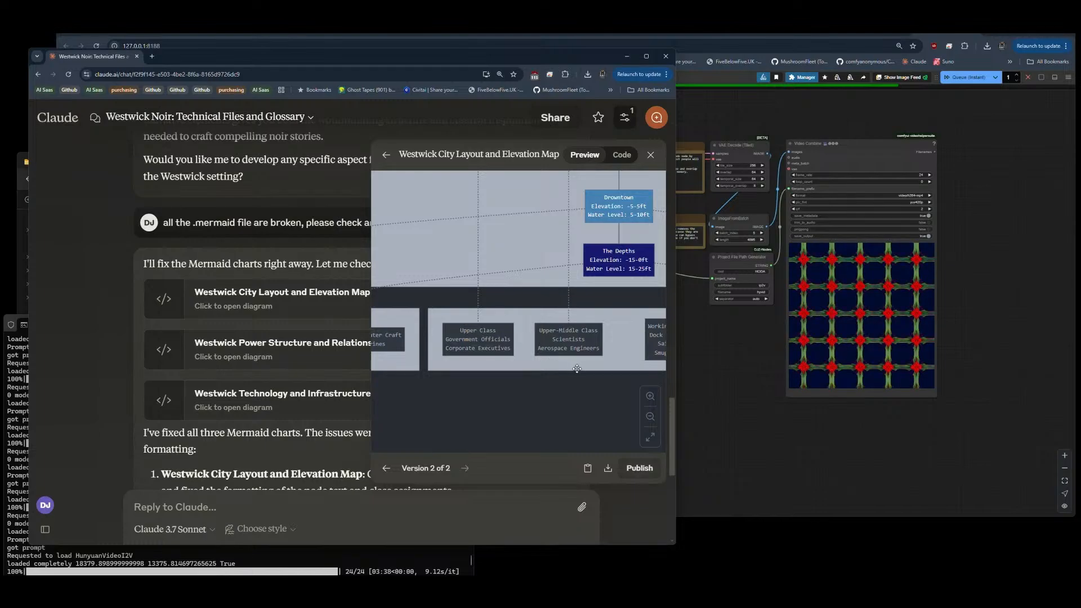
drag(577, 368, 485, 368)
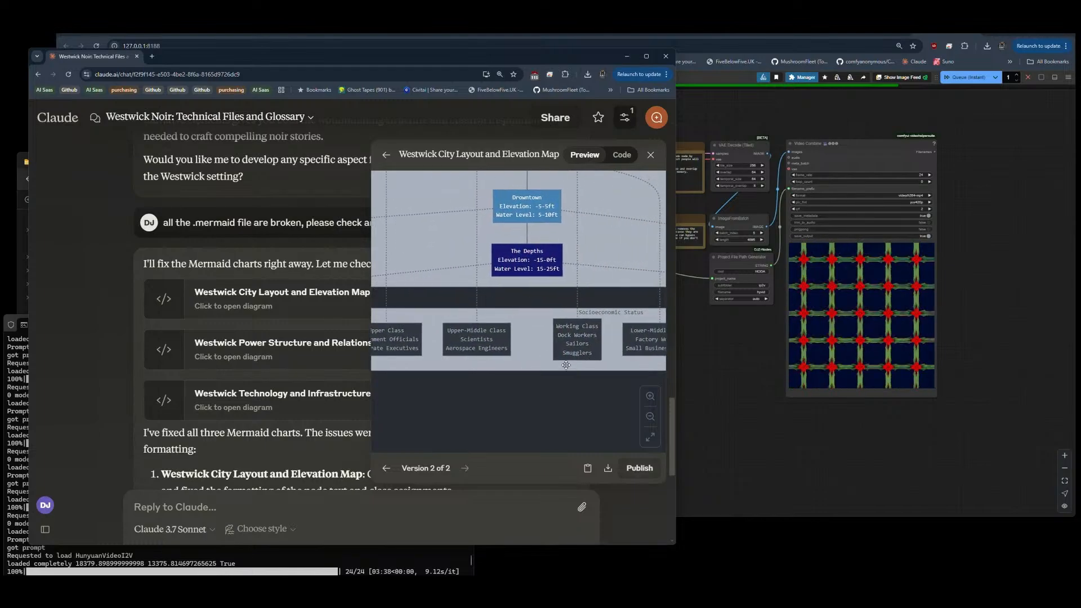
drag(565, 365, 496, 364)
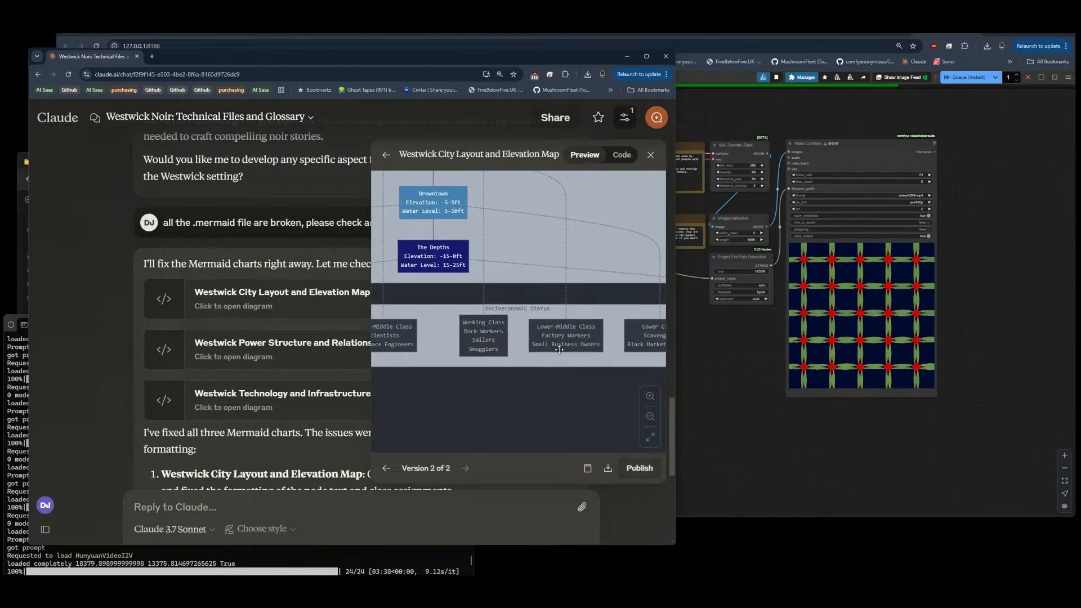
drag(559, 350, 474, 356)
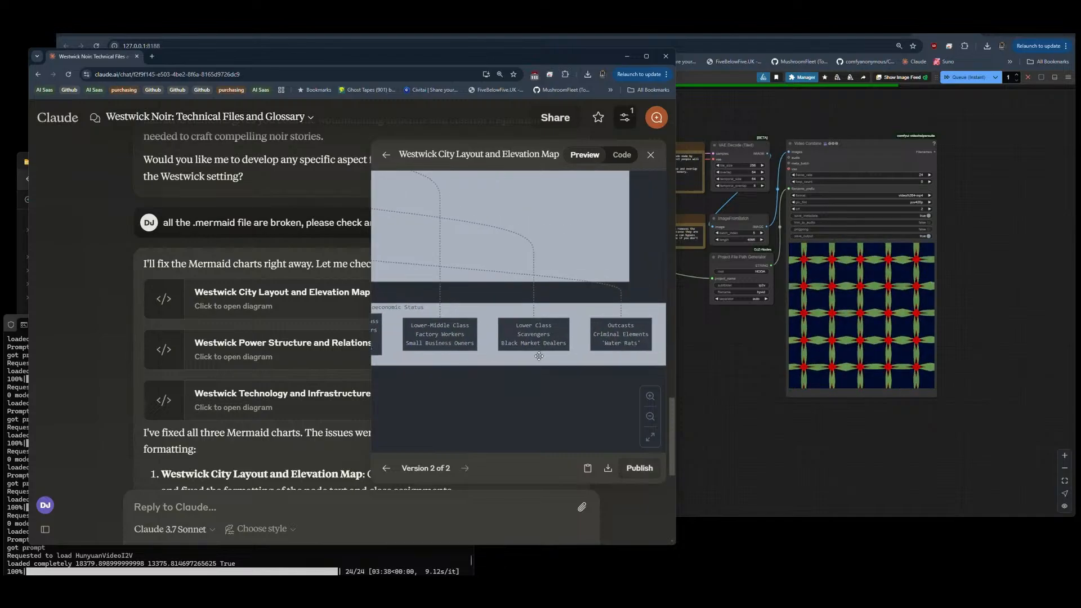
scroll(614, 364, down, 4)
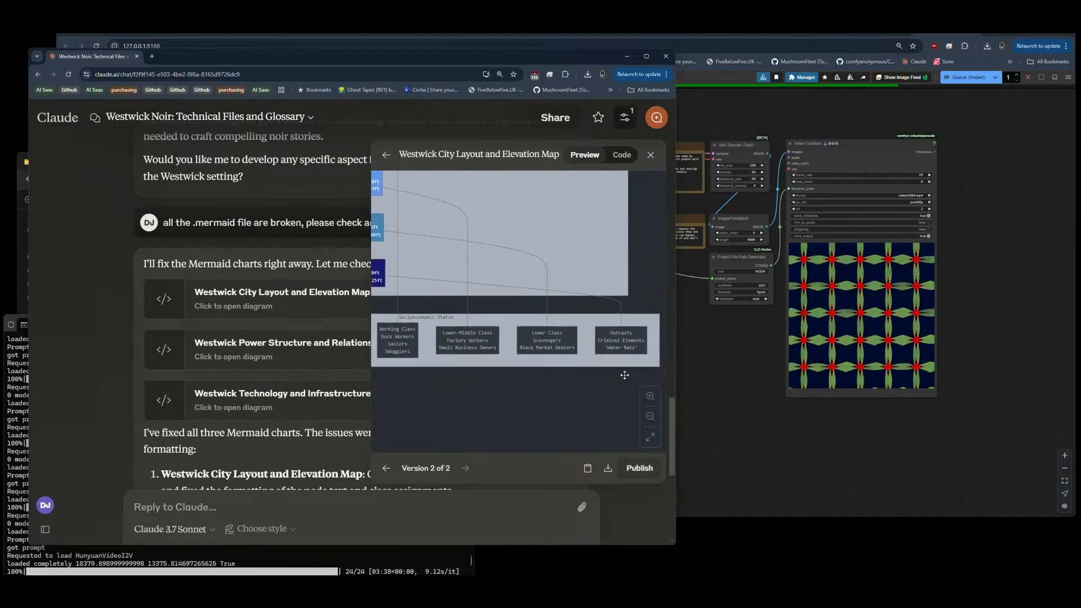
Step: Examine the district elevation chain from The Heights to The Depths and close the city layout diagram
drag(451, 213, 594, 341)
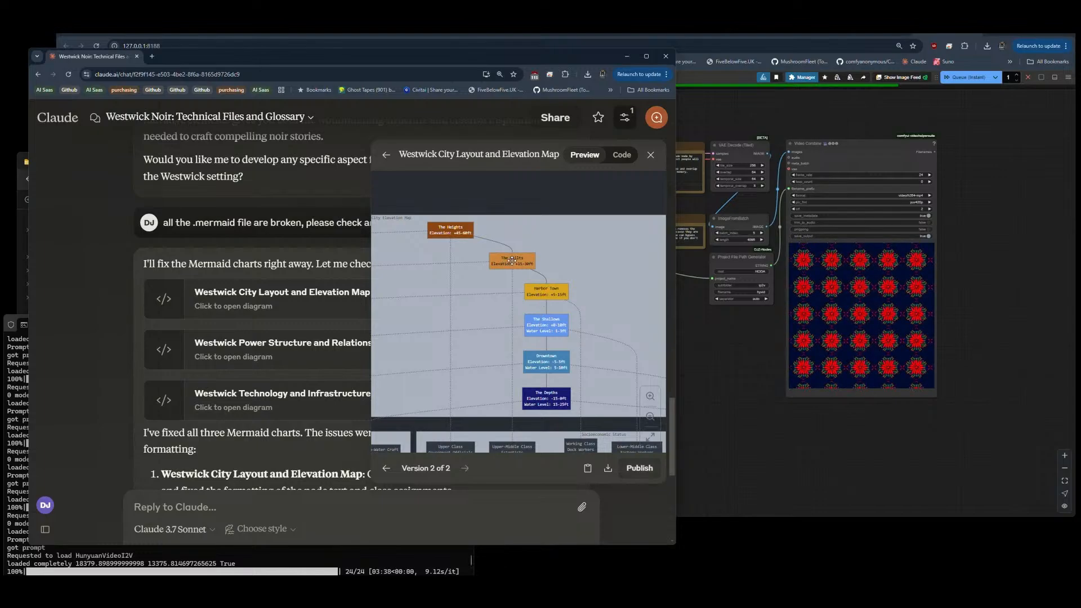
drag(516, 240, 514, 260)
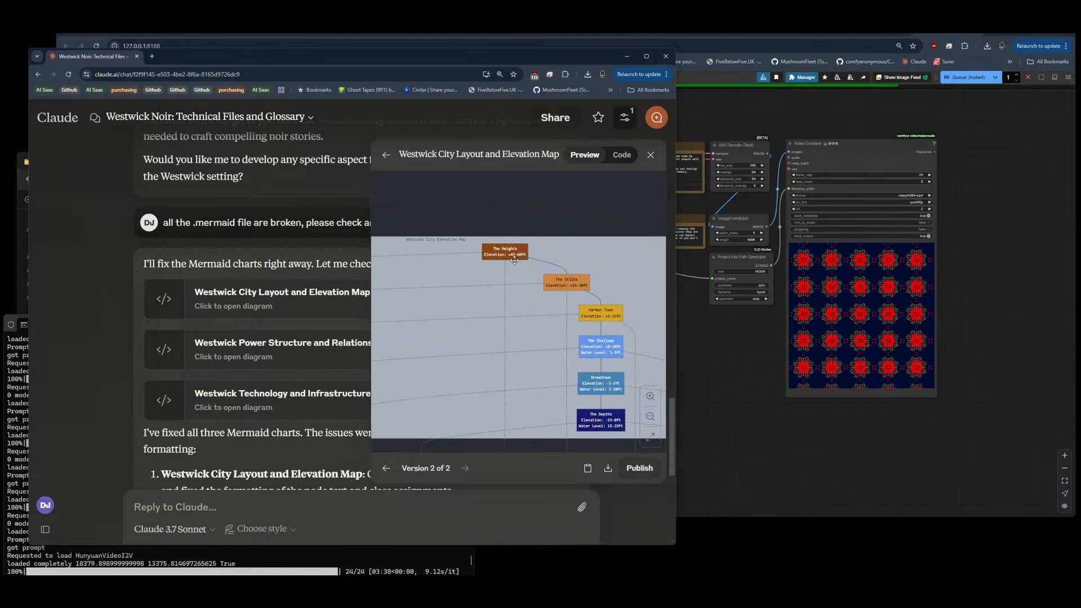
scroll(561, 270, down, 8)
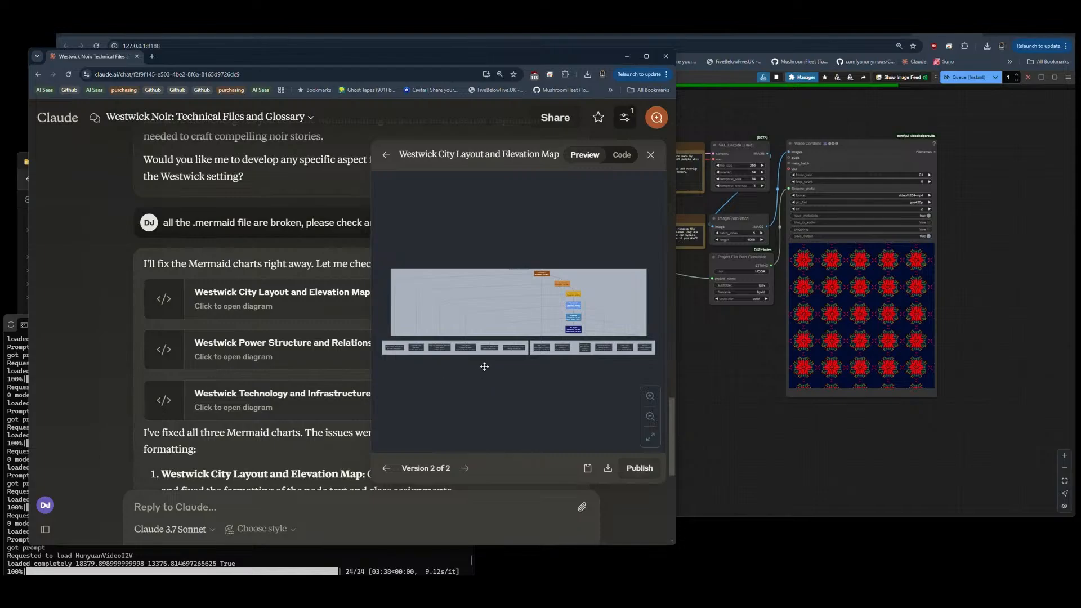
click(651, 156)
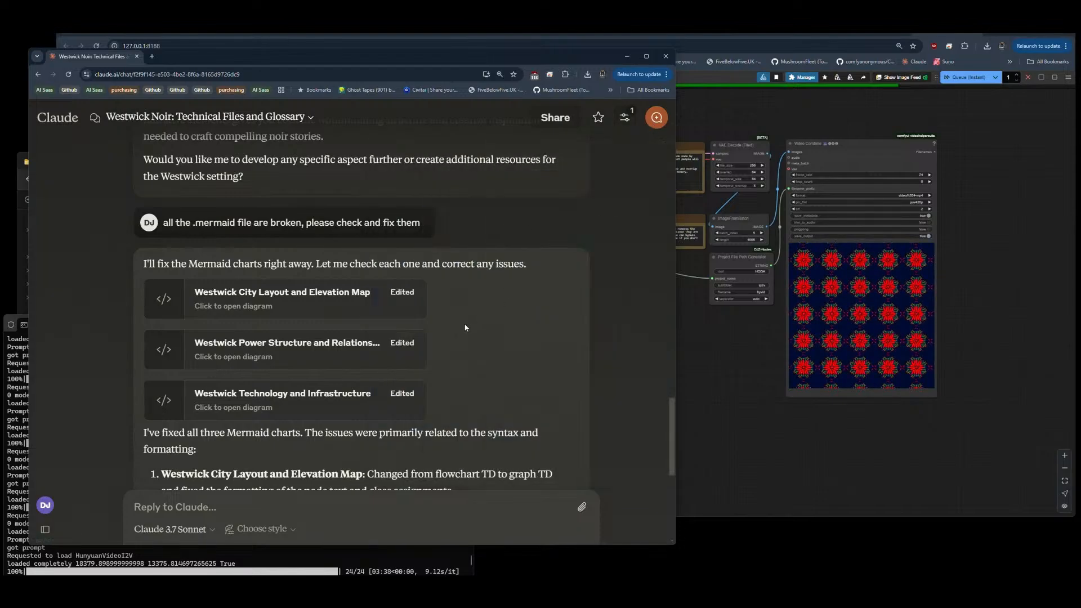
Step: Reopen the revised Westwick City Layout and Elevation Map, download it and check the recent downloads
scroll(479, 310, down, 4)
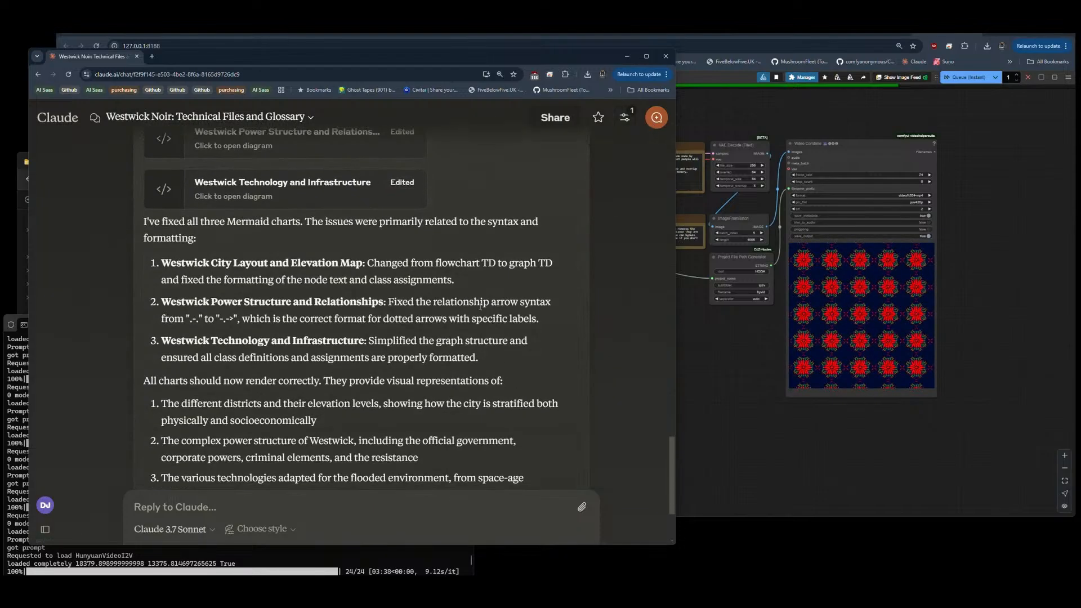
scroll(472, 305, up, 3)
click(257, 263)
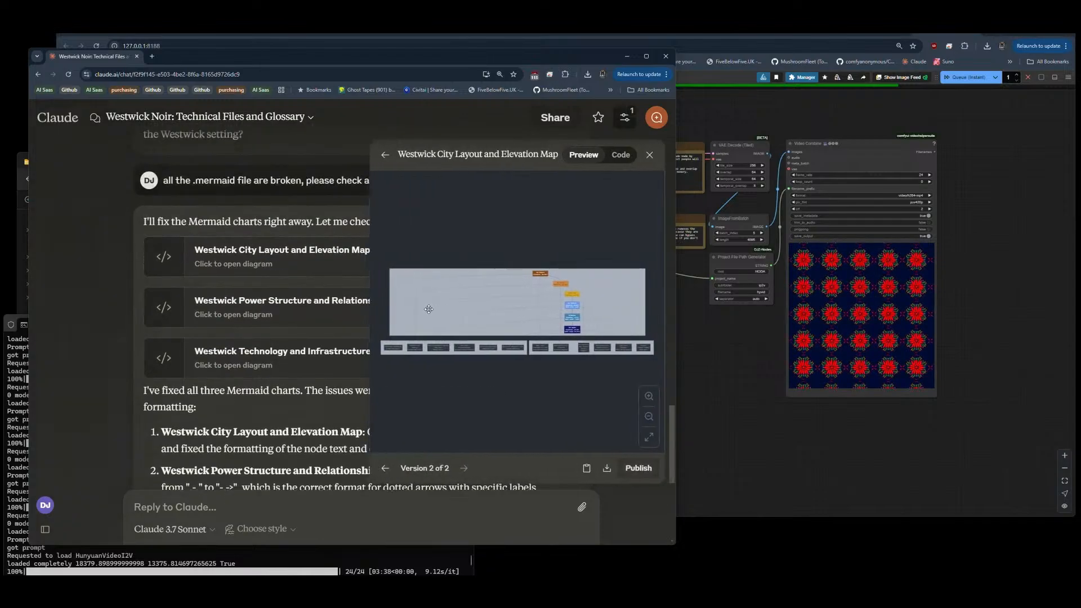
click(607, 469)
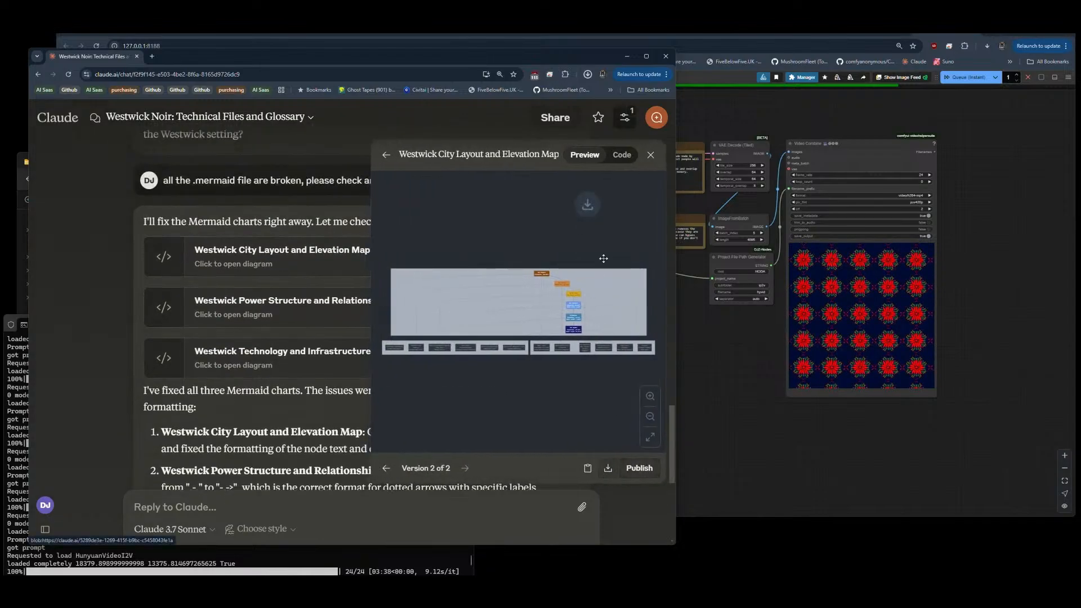
click(587, 73)
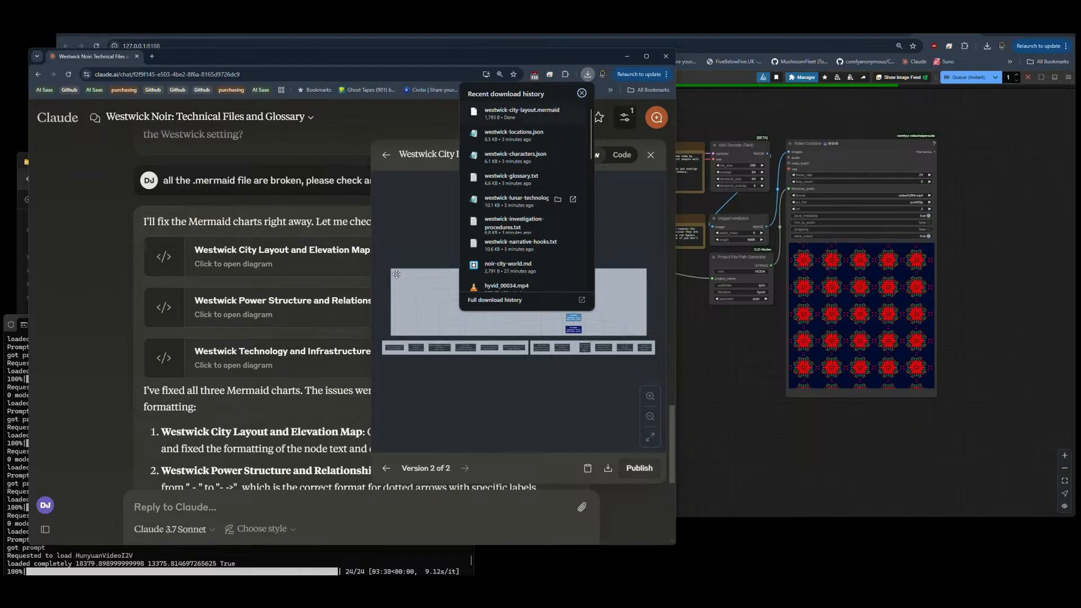
Step: Download the revised Westwick Power Structure and Relationships diagram and the Technology and Infrastructure diagram
click(287, 307)
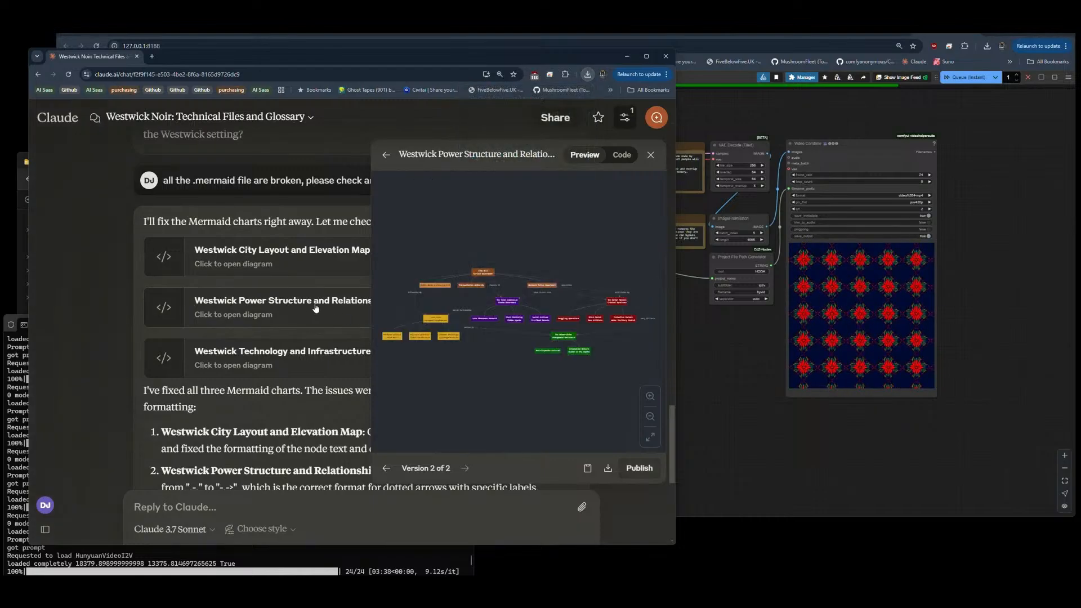
click(608, 467)
click(265, 365)
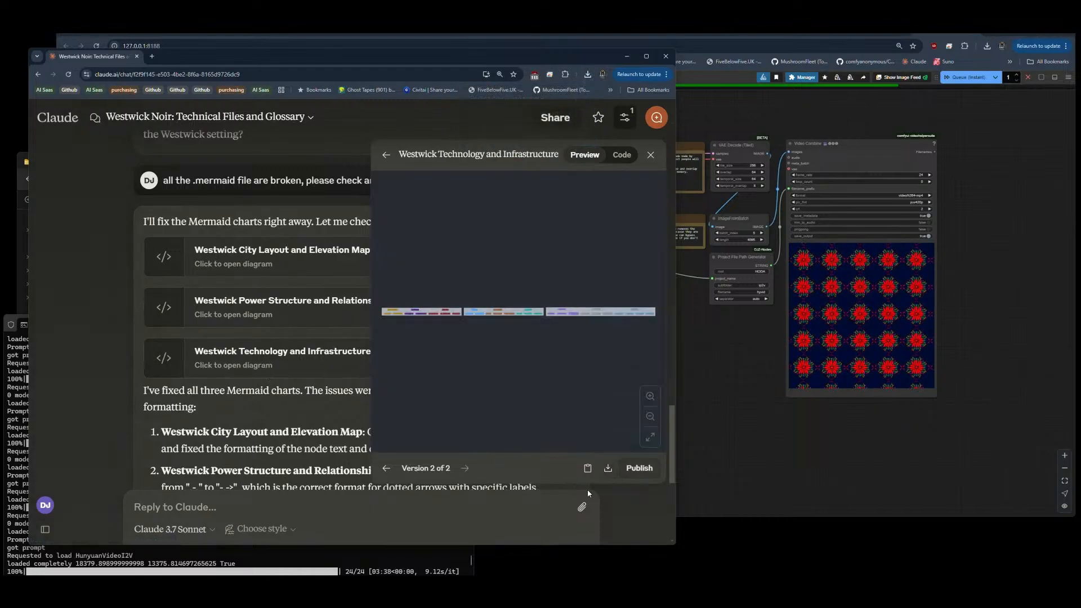
click(607, 468)
Step: Open the revised Westwick Power Structure and Relationships diagram and examine it from City Hall across to The Submersibles and The Harbor Masters
click(284, 307)
scroll(439, 325, up, 3)
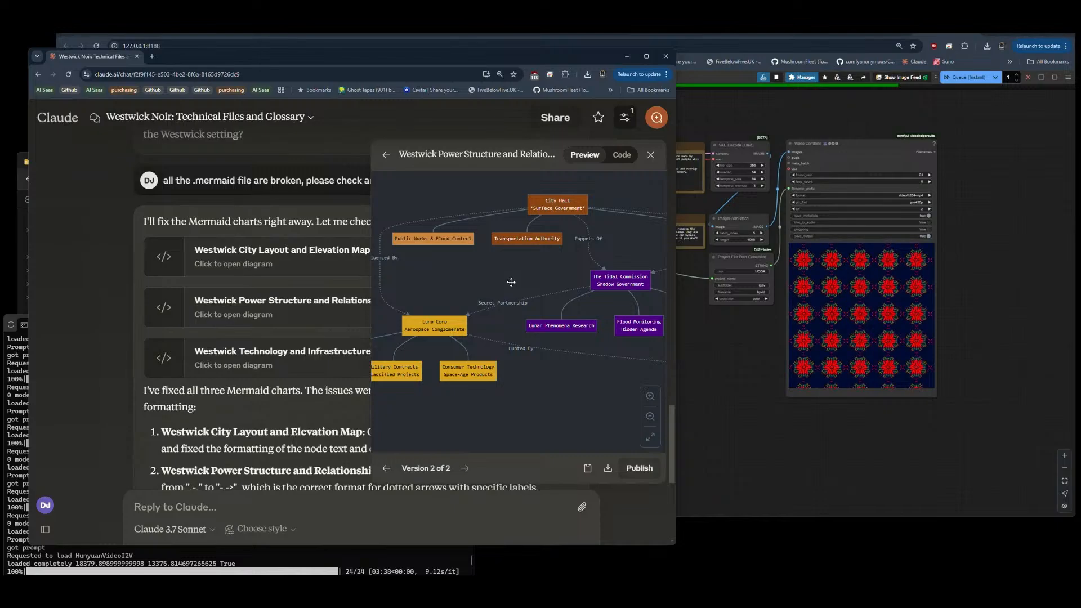
drag(484, 283, 451, 280)
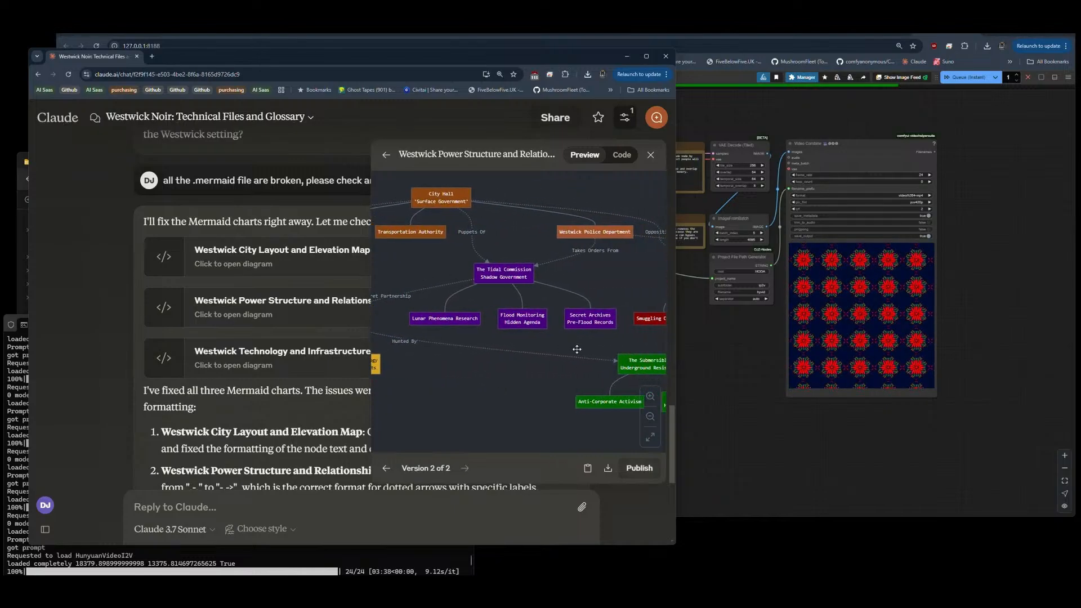
drag(580, 349, 472, 338)
scroll(540, 377, up, 4)
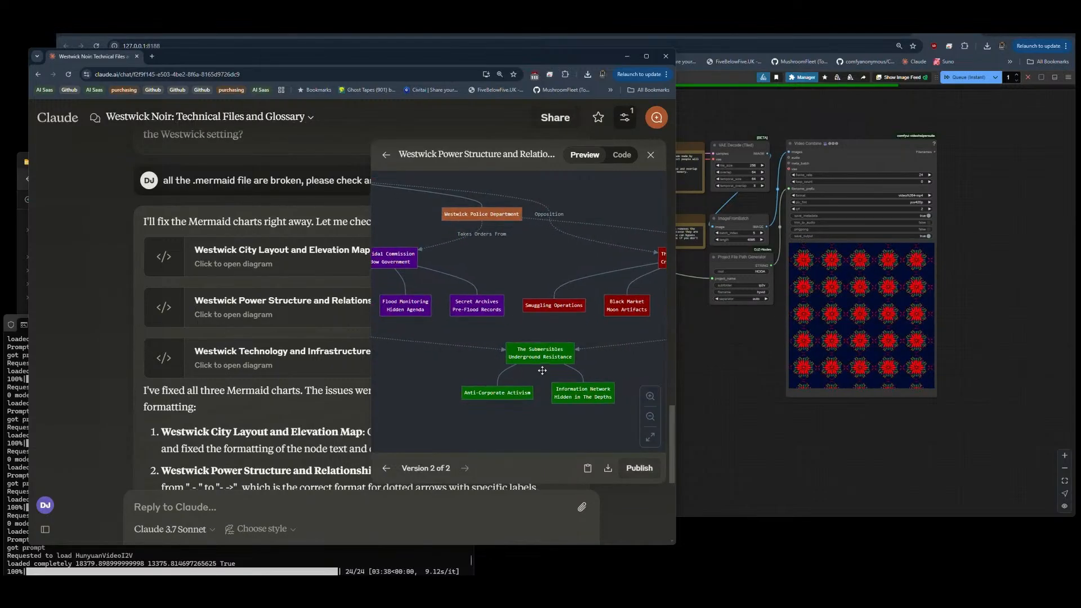
drag(539, 391, 523, 354)
click(671, 307)
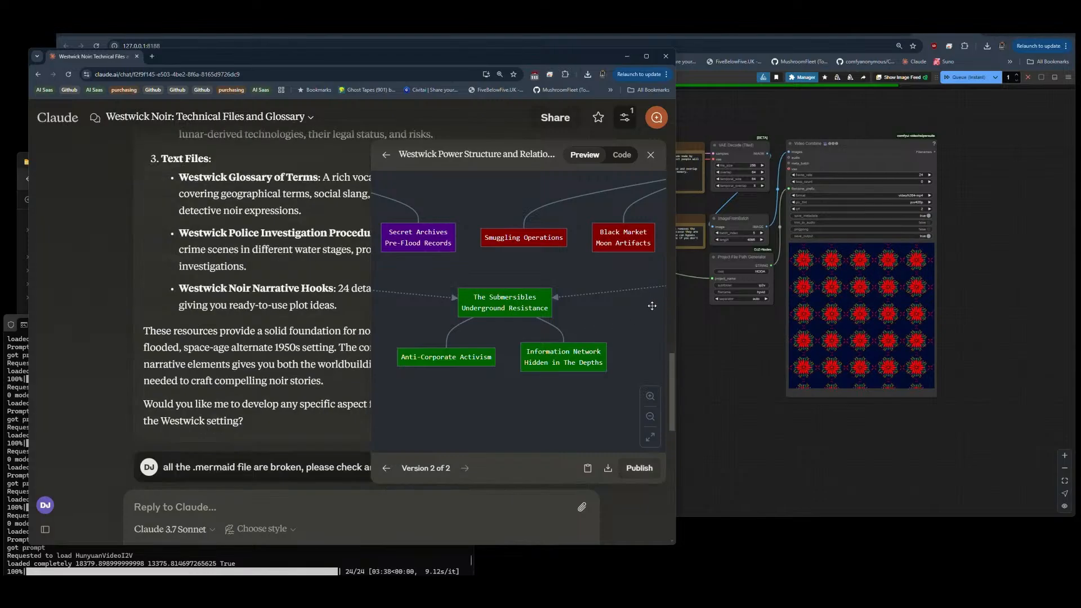
drag(632, 307, 513, 385)
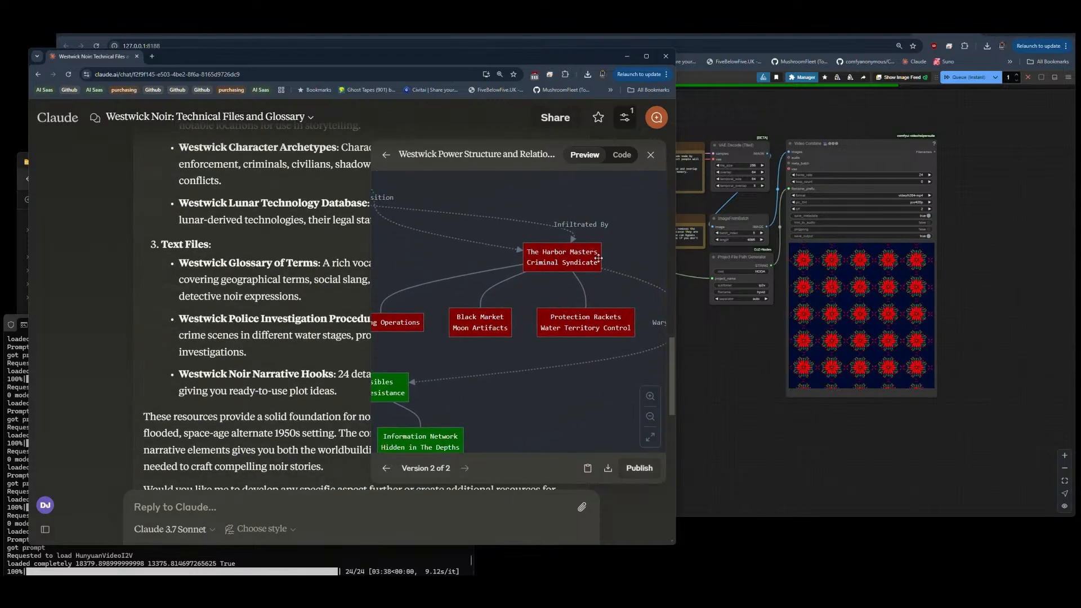
Step: Examine the Westwick Police Department, Tidal Commission and Luna Corp branches of the power structure diagram
scroll(623, 300, down, 1)
drag(430, 272, 658, 305)
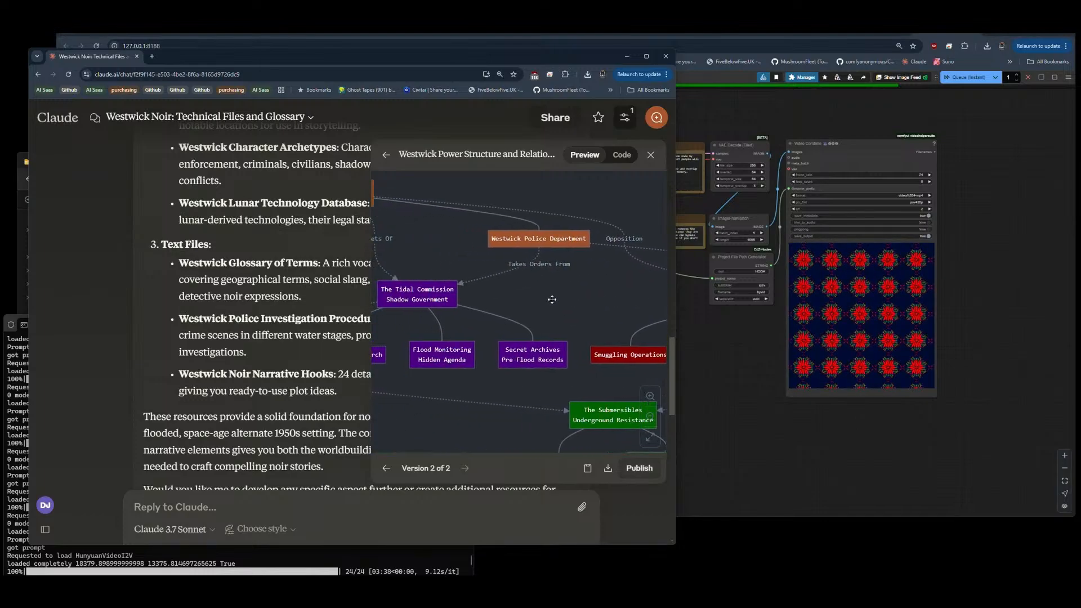
drag(506, 298, 612, 301)
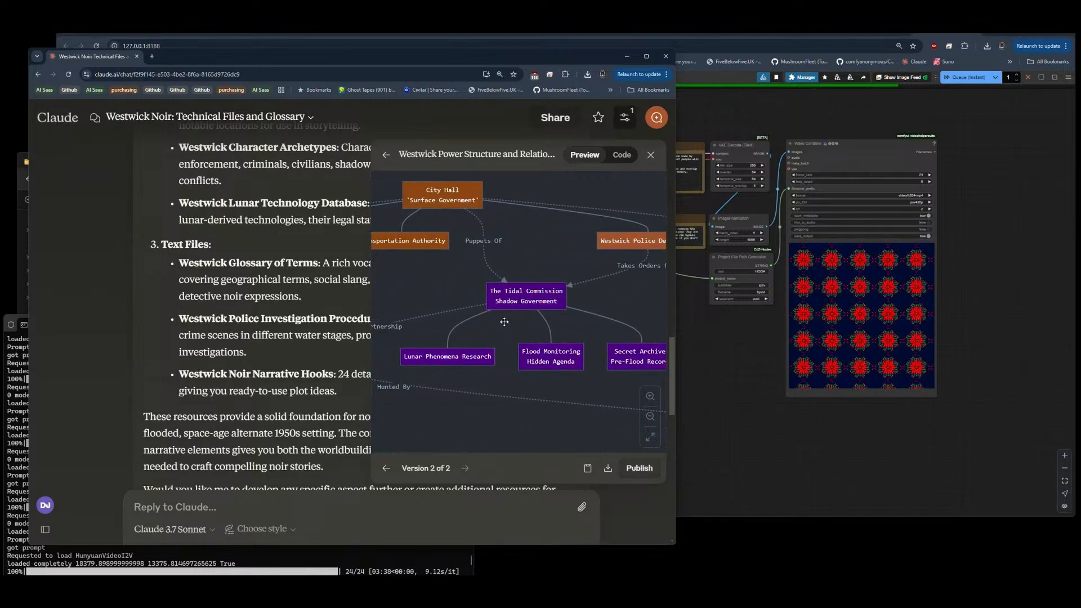
drag(535, 327, 521, 292)
scroll(592, 287, down, 1)
drag(439, 271, 679, 261)
scroll(673, 266, up, 10)
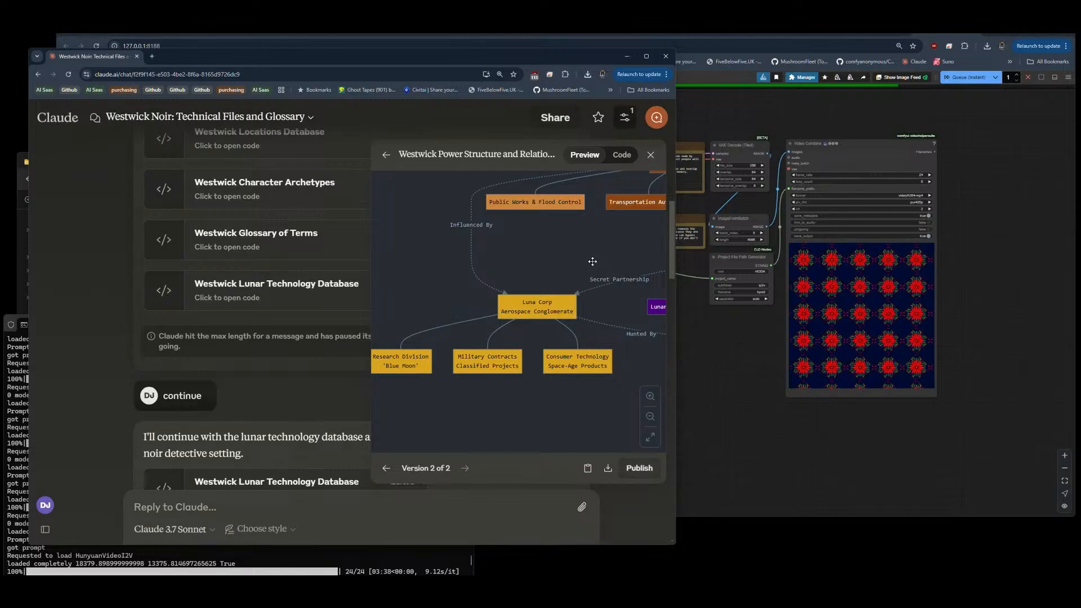
Step: Close the power structure diagram and review Claude's summary of the three Mermaid chart fixes
click(650, 155)
scroll(368, 278, down, 15)
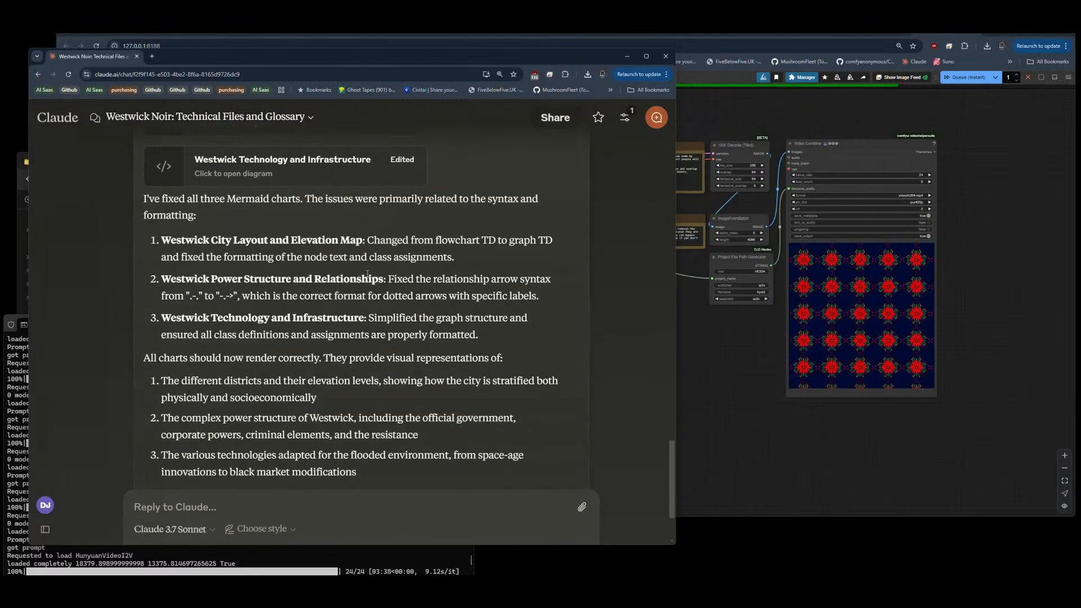
scroll(367, 275, up, 3)
click(292, 280)
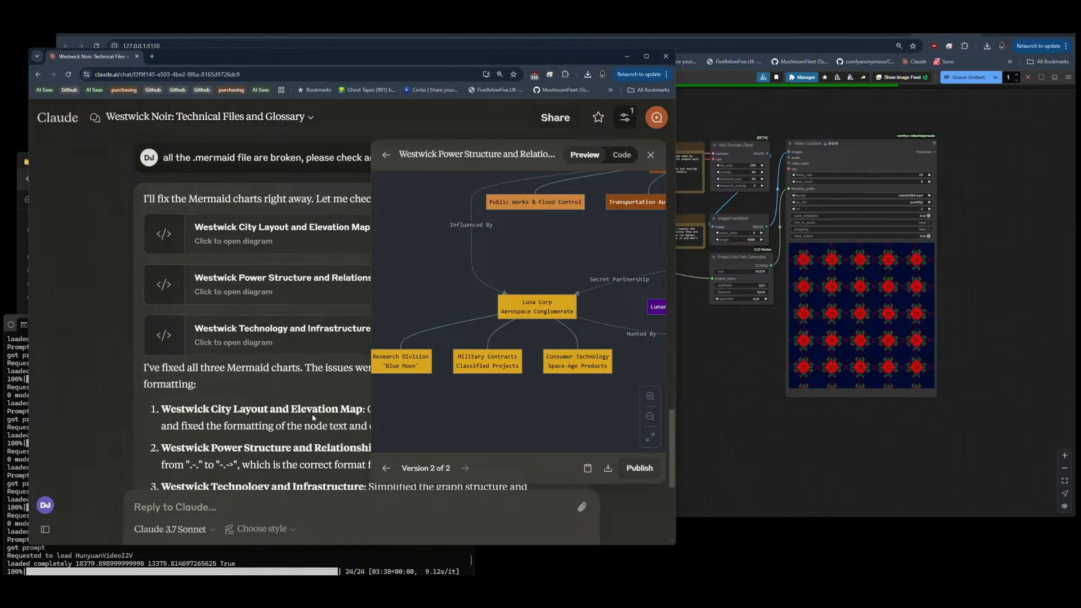
click(650, 156)
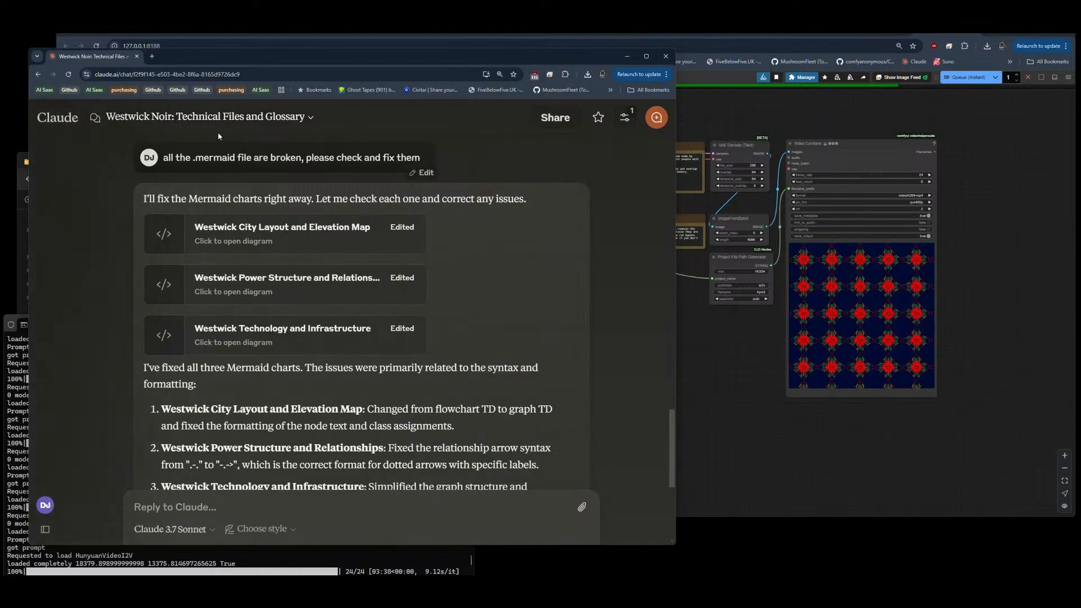
Step: Switch to File Explorer and copy the nine Westwick files from Downloads into the storymode default folder
click(155, 591)
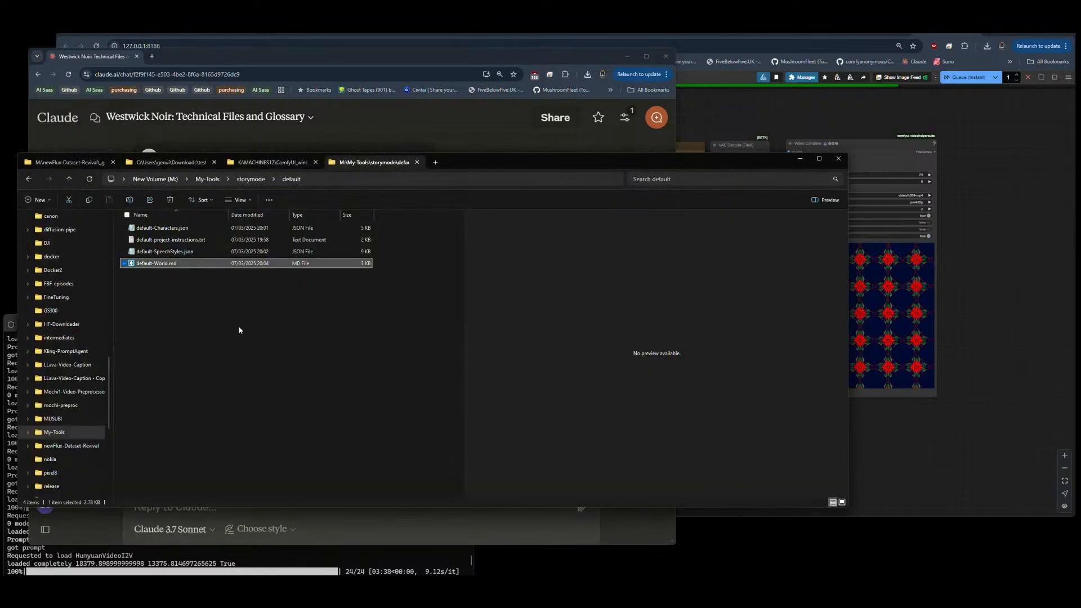
click(180, 163)
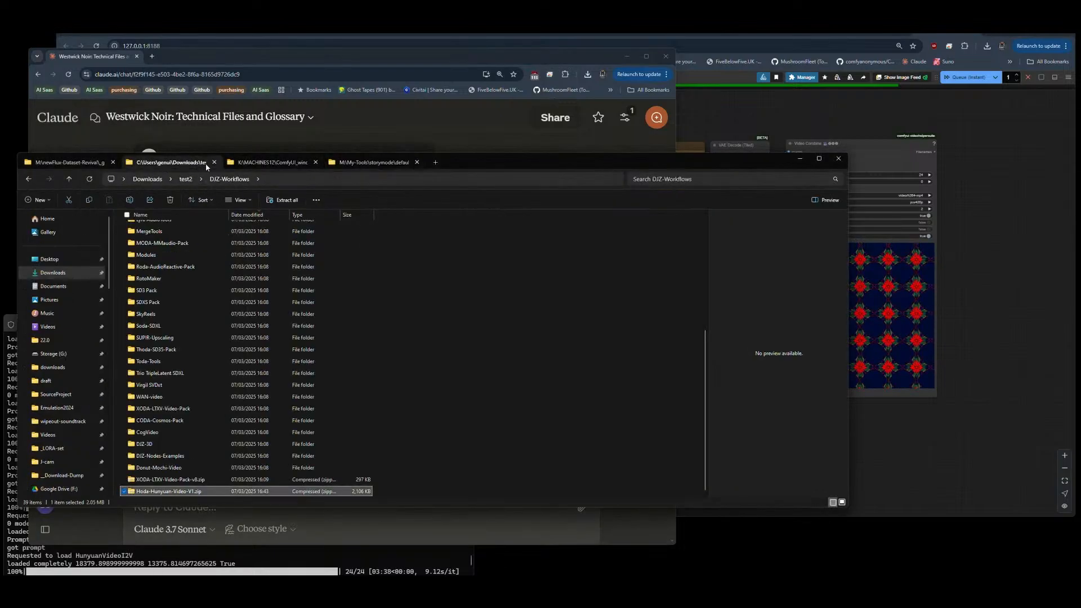
click(186, 179)
click(147, 179)
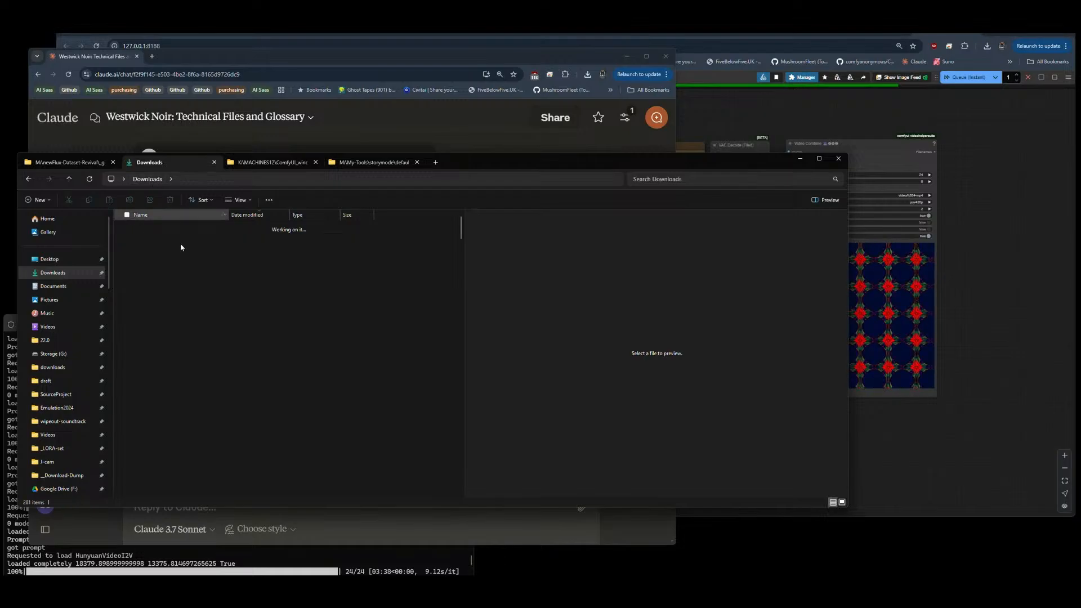
scroll(174, 261, up, 7)
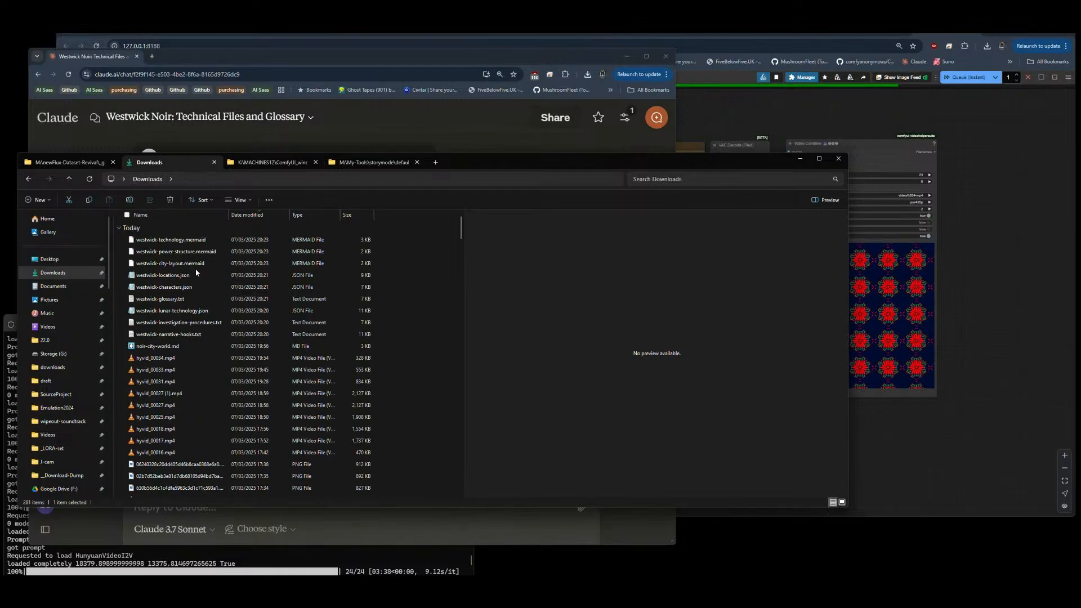
click(164, 335)
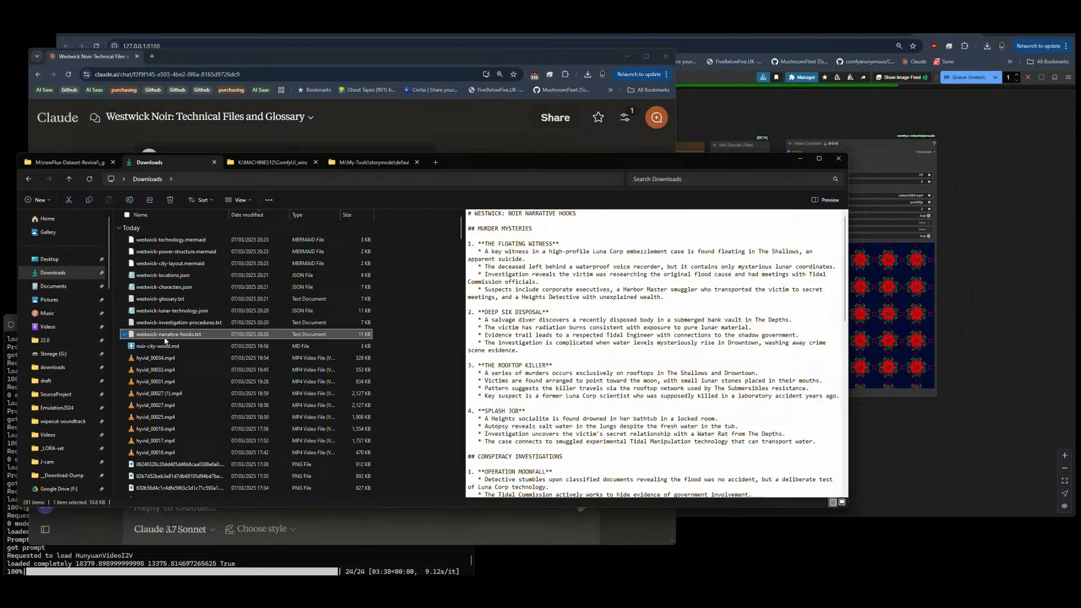
shift+click(171, 242)
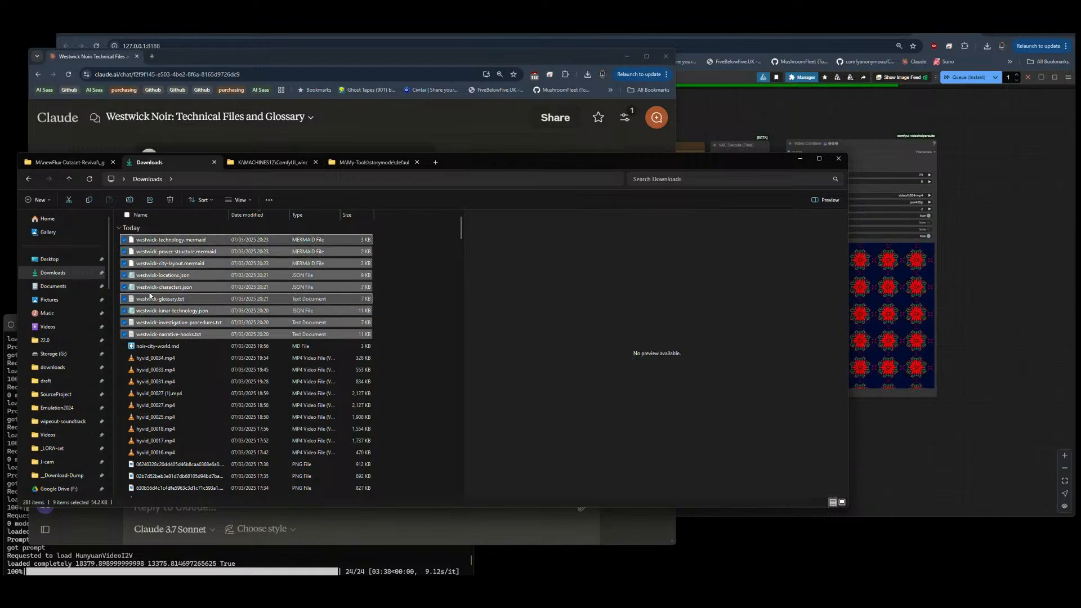
click(376, 164)
click(183, 316)
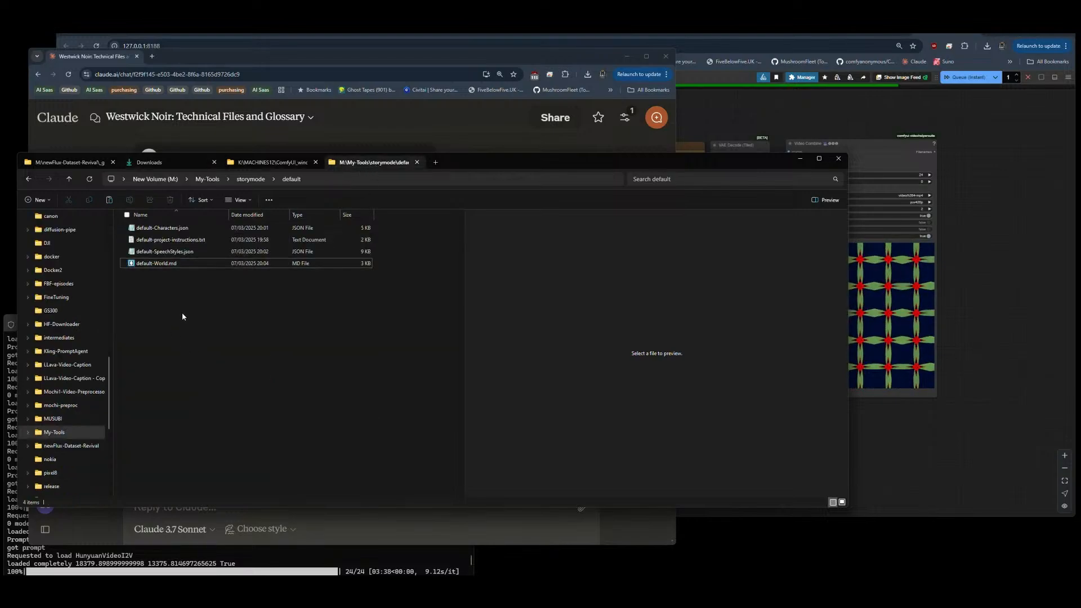
key(ctrl+v)
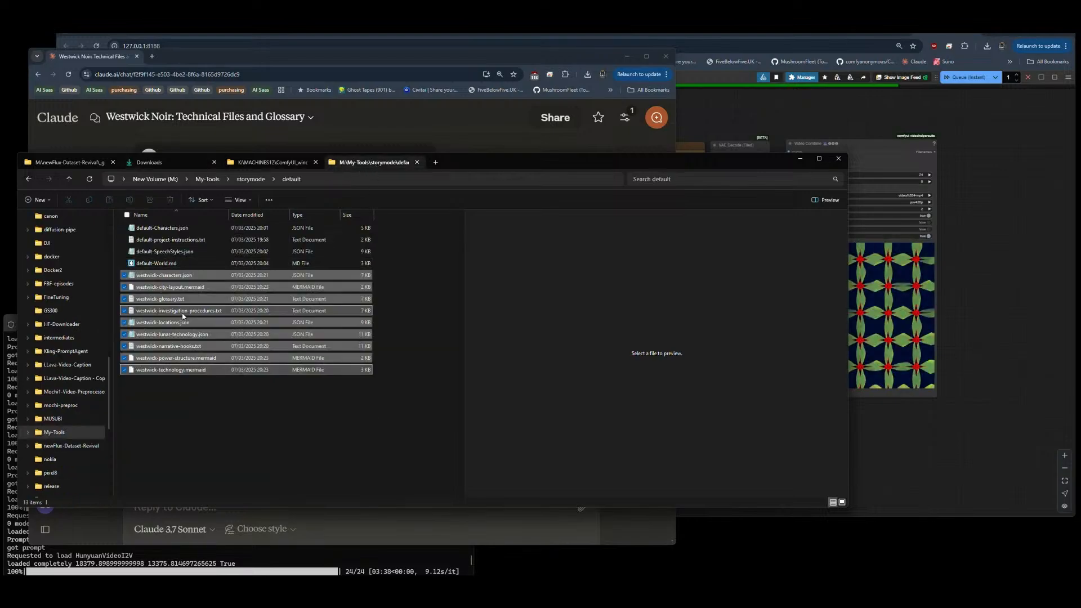
click(207, 423)
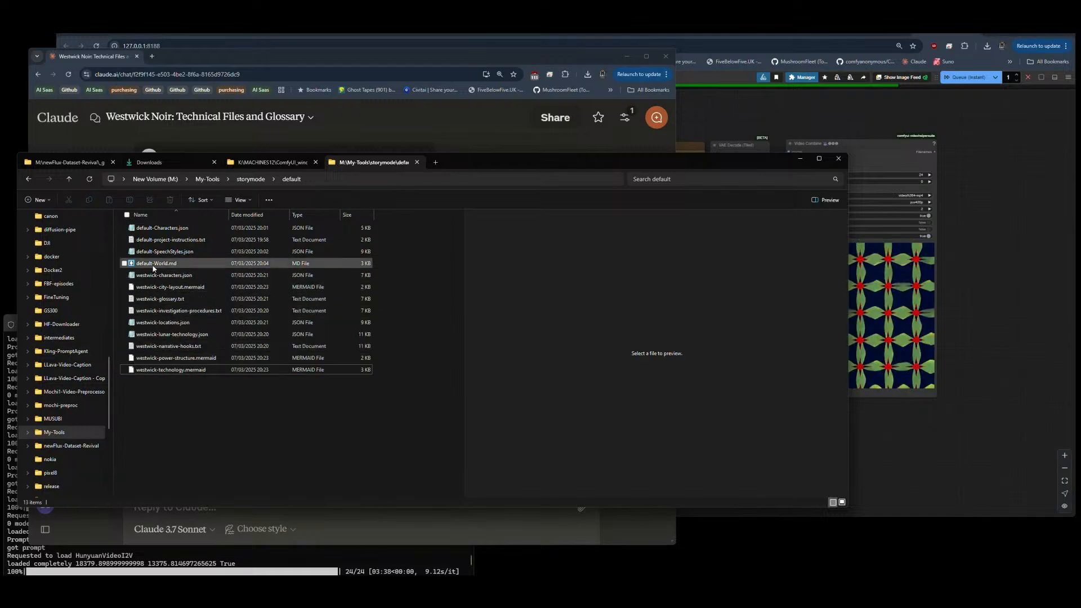
Step: Switch to VS Code, make its window narrower from the file manager's side, and save default-project-instructions.txt
key(alt+Tab)
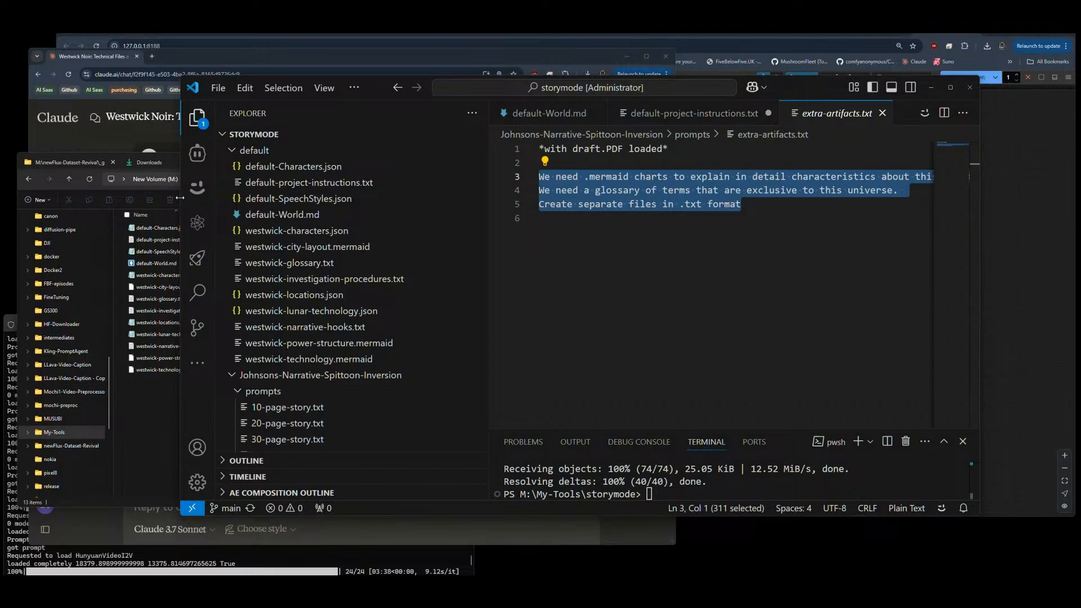
drag(180, 197, 229, 200)
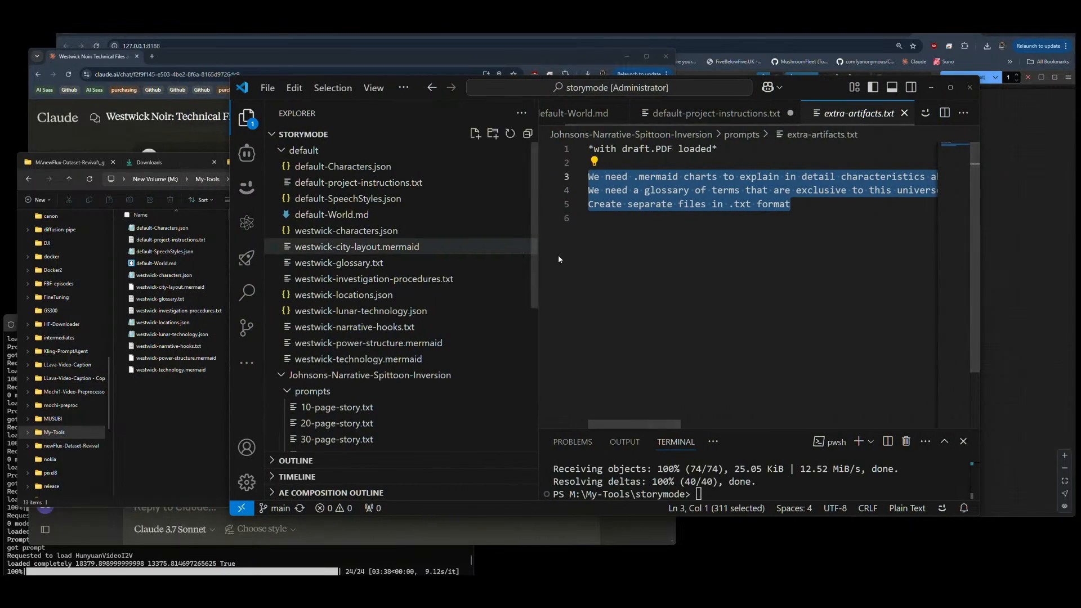
click(586, 237)
click(727, 115)
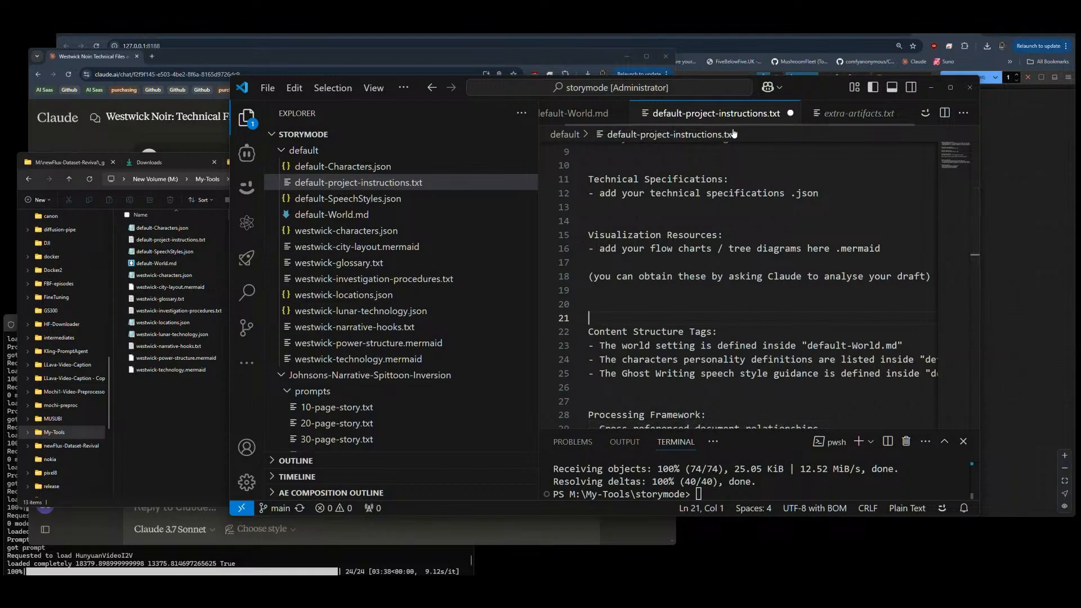
key(ctrl+s)
scroll(696, 228, down, 2)
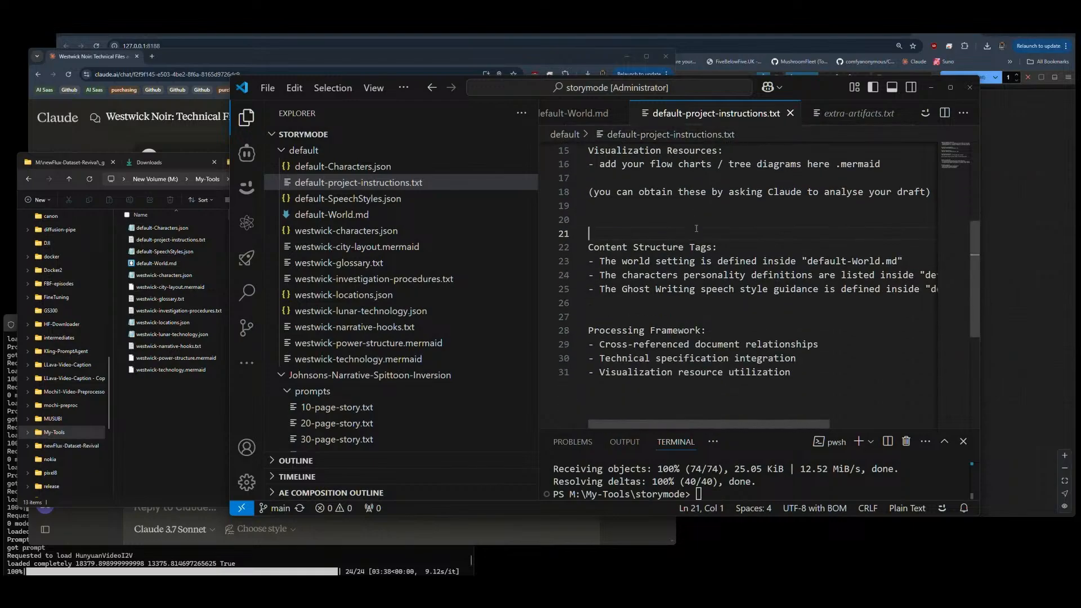
scroll(697, 228, up, 3)
scroll(672, 259, up, 1)
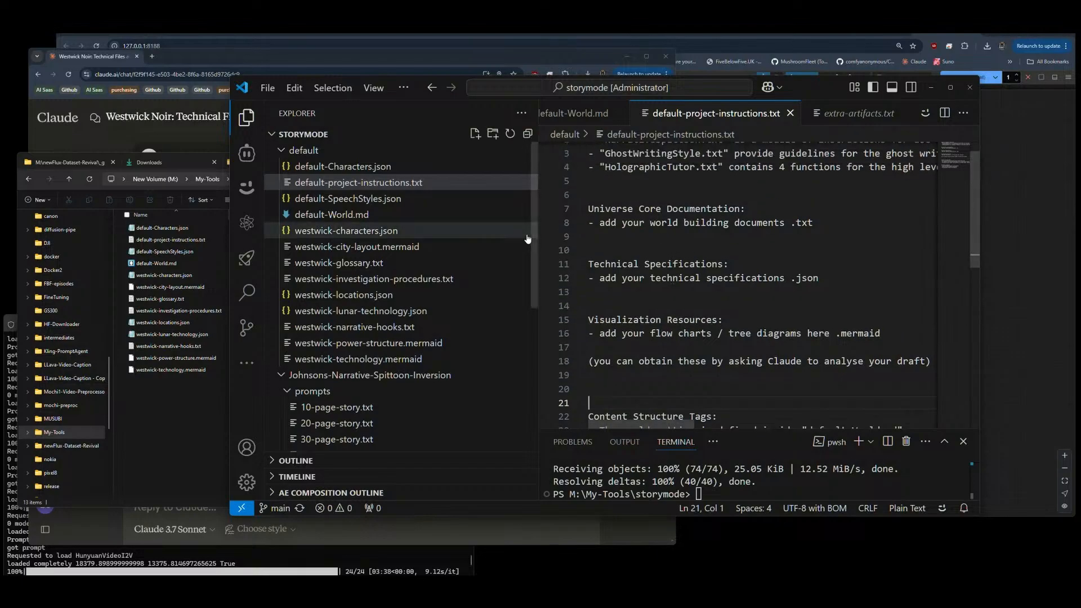
Step: Sort the files of the default folder by type in File Explorer and return to default-project-instructions.txt
click(197, 401)
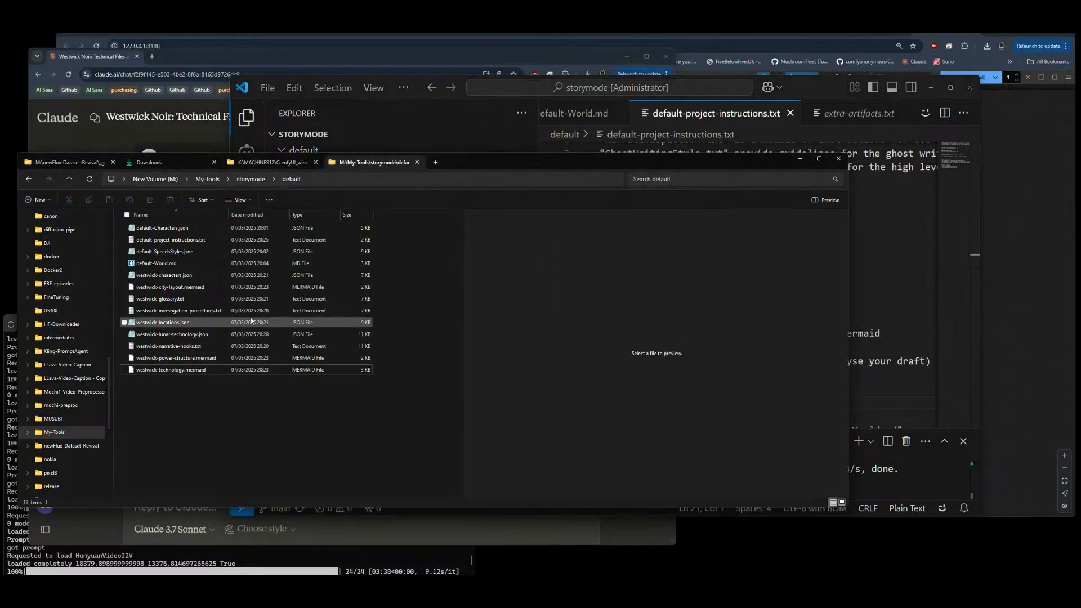
click(309, 214)
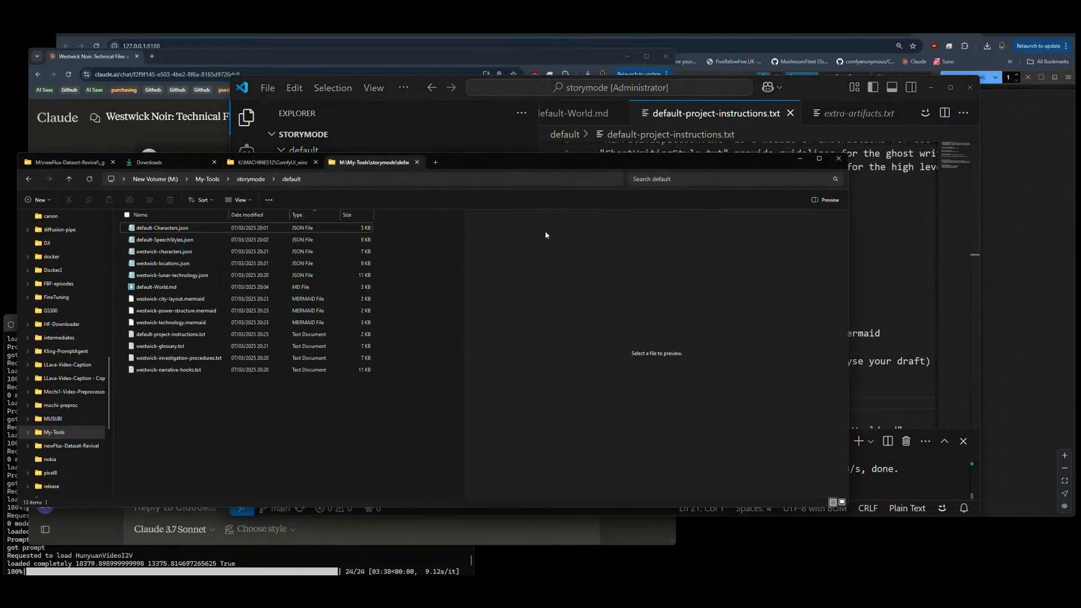
click(701, 113)
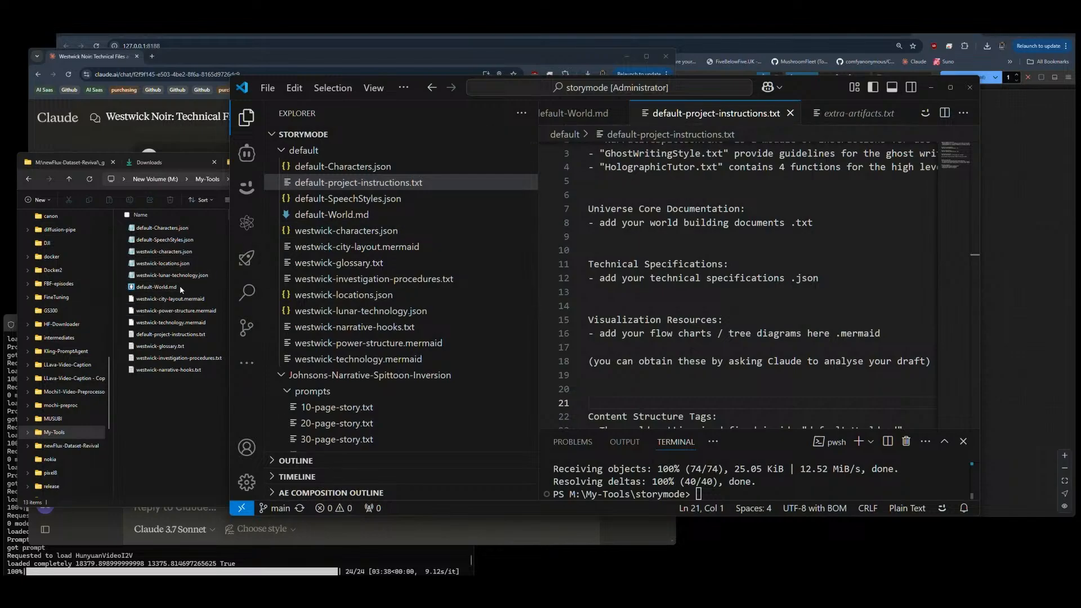
Step: Replace the flow chart placeholder under Visualization Resources with the copied file name westwick-city-layout.mermaid and start another bullet below it
click(168, 299)
click(168, 300)
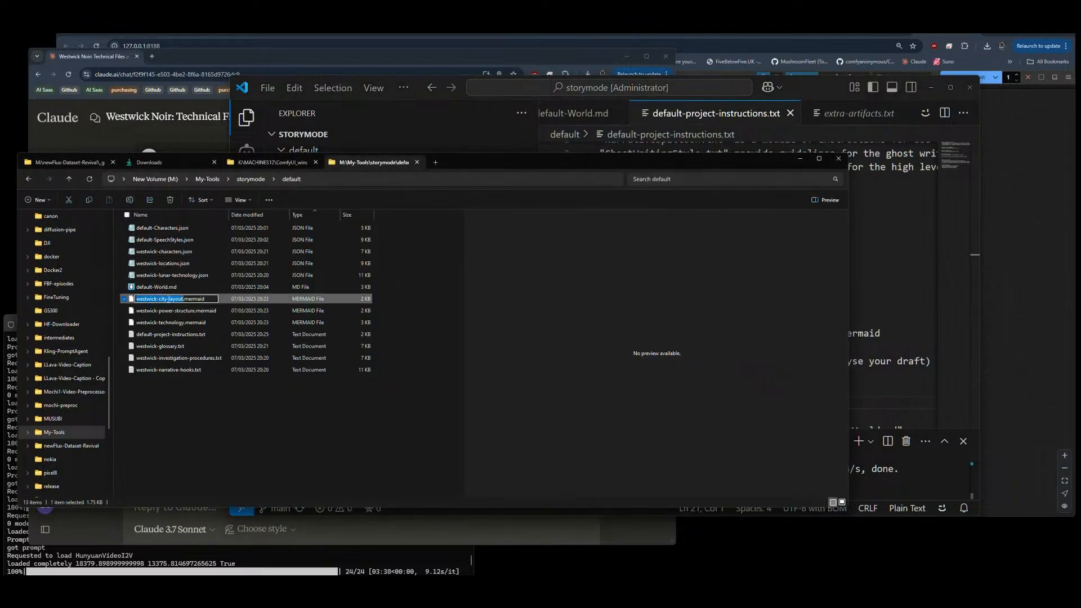
click(837, 294)
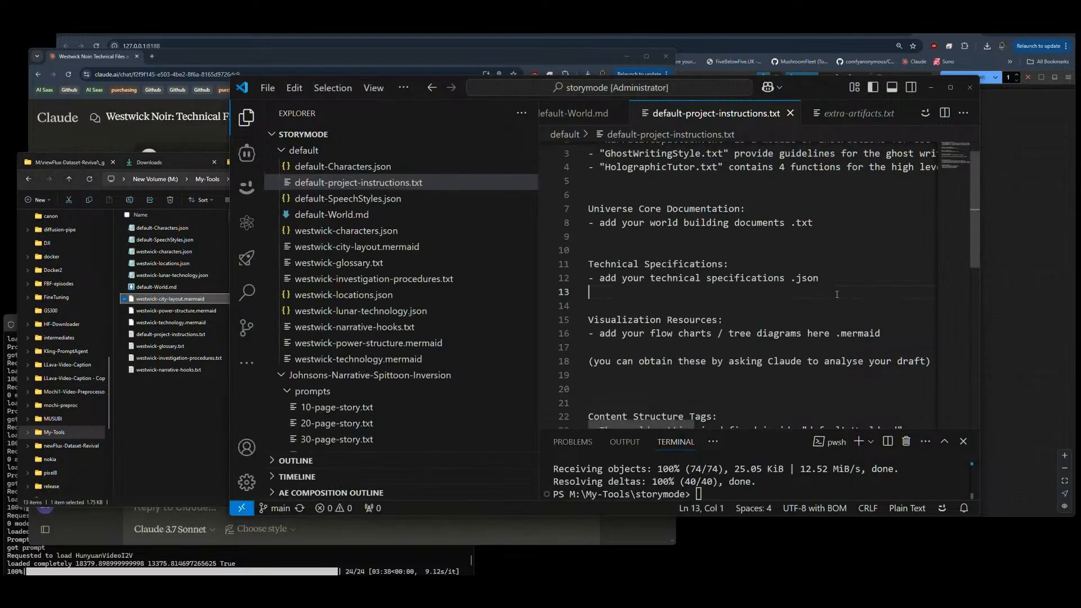
drag(600, 335, 882, 333)
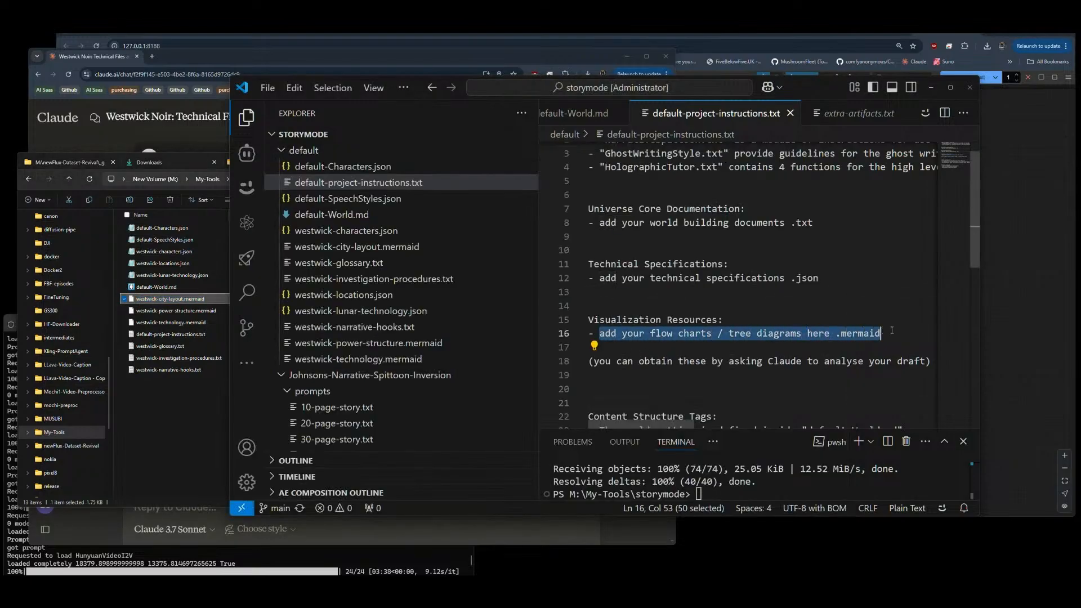
text(westwick-city-layout.mermaid)
key(Return)
text(-)
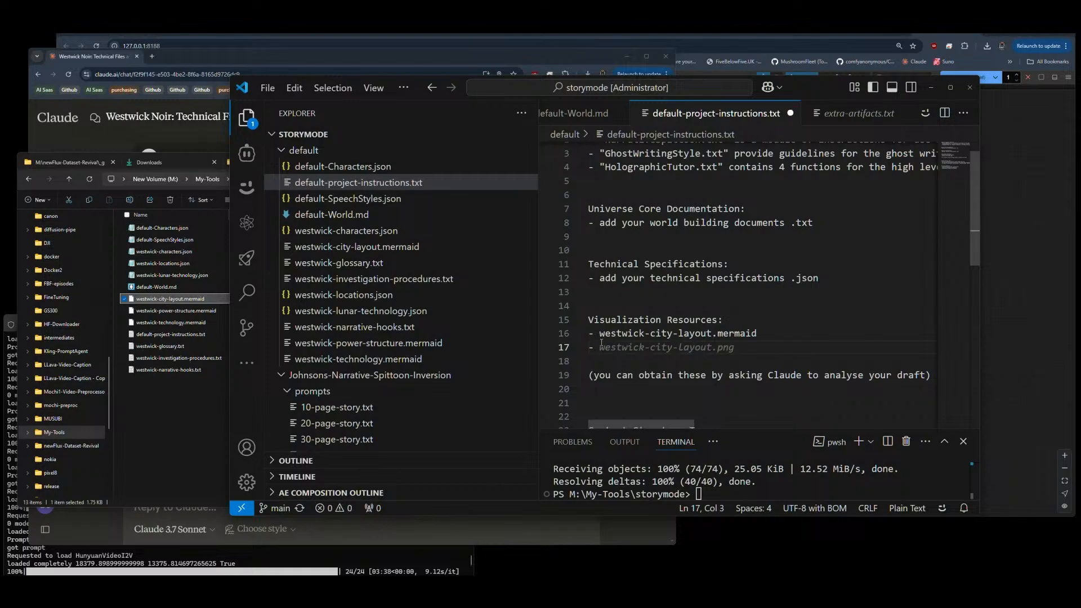
Step: Copy the file name westwick-power-structure.mermaid into the second bullet under Visualization Resources
click(163, 310)
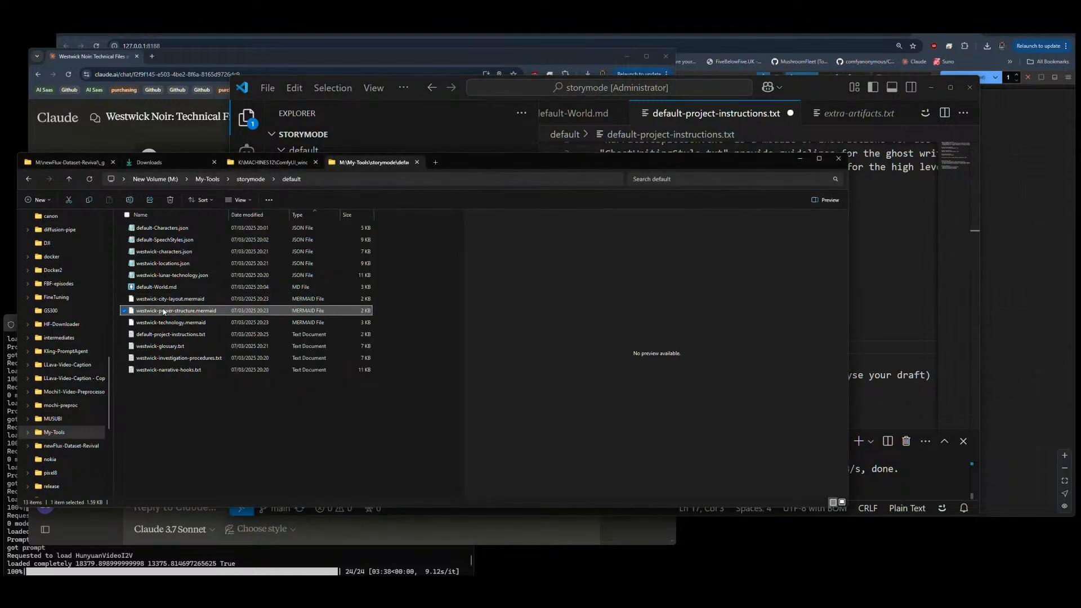
click(163, 311)
key(ctrl+c)
key(alt+Tab)
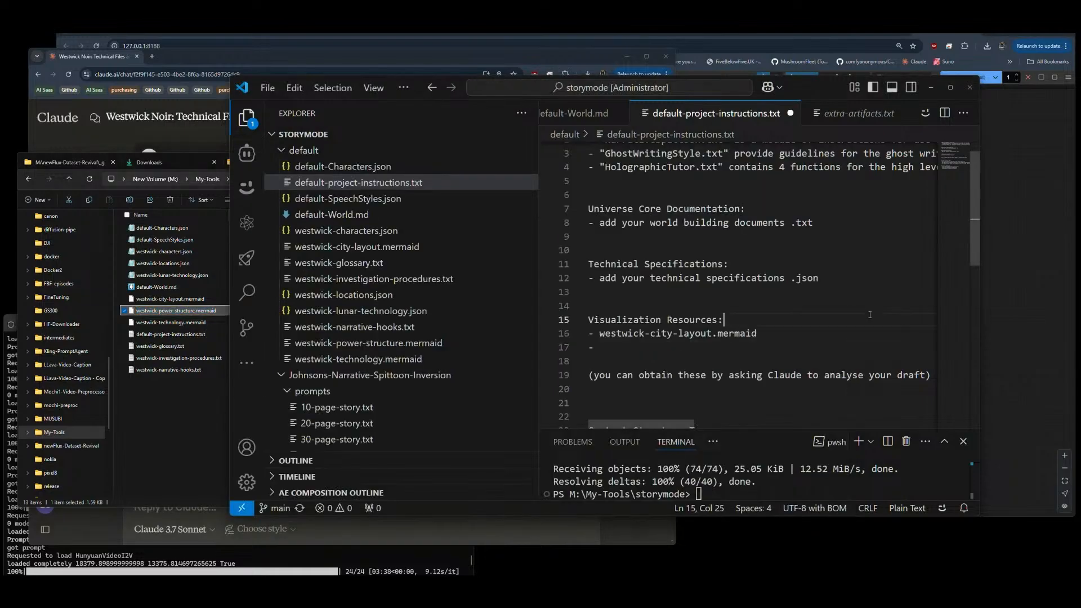
key(ctrl+v)
Step: Copy the file name westwick-technology.mermaid from the default folder into a third bullet under Visualization Resources
click(150, 322)
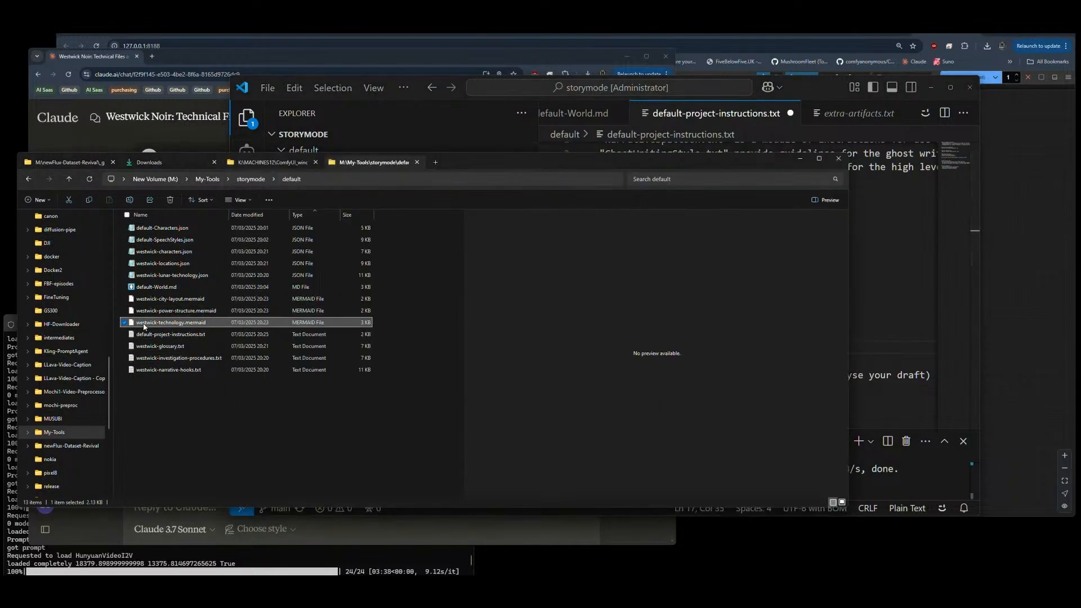
click(150, 322)
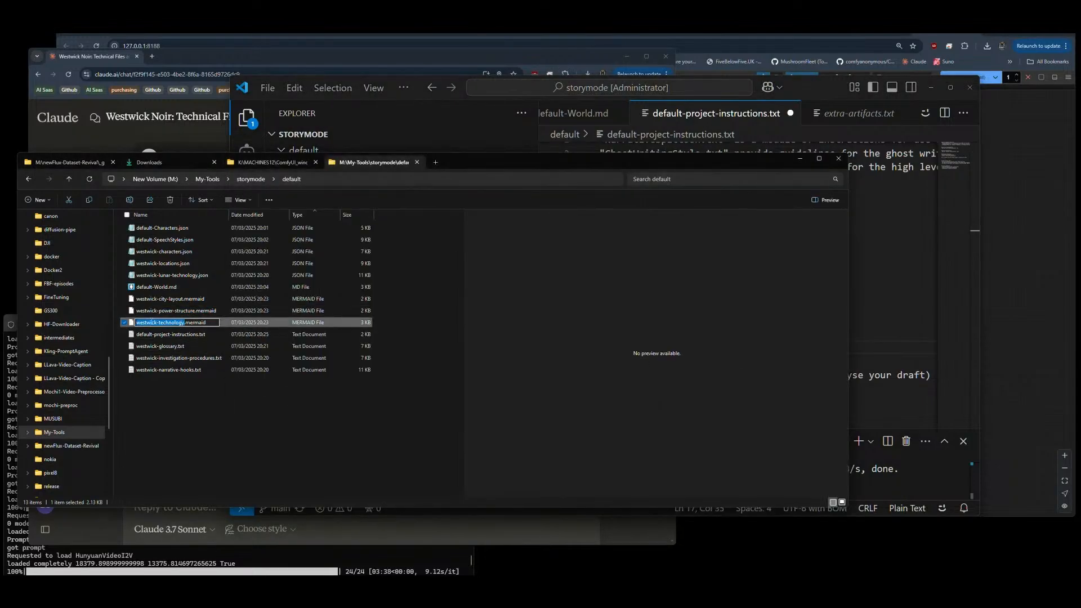
key(ctrl+a)
key(ctrl+c)
click(865, 291)
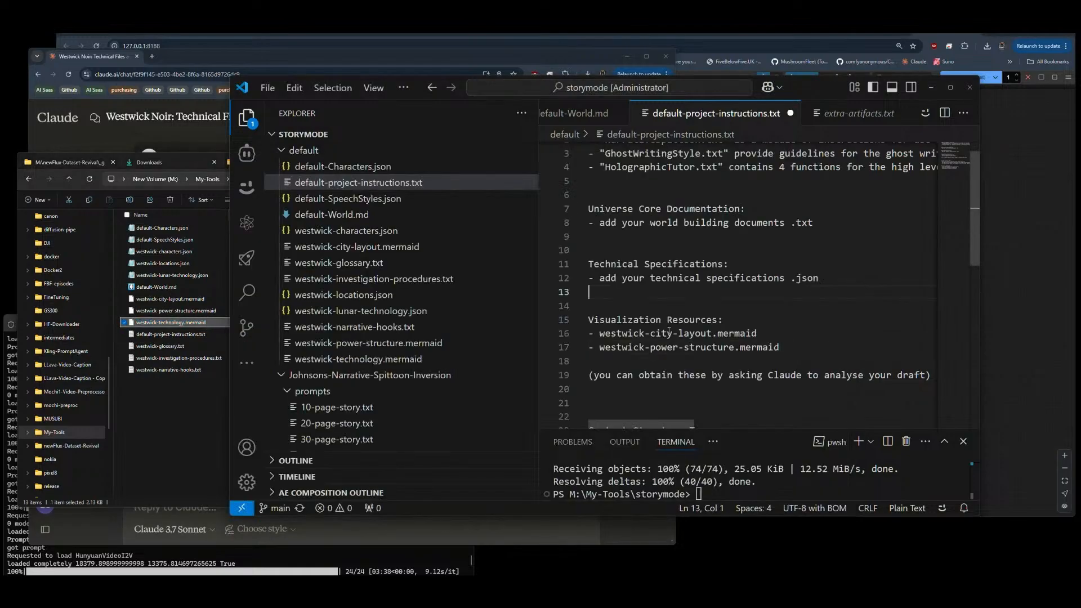
click(604, 356)
scroll(604, 356, down, 1)
text(-)
key(ctrl+v)
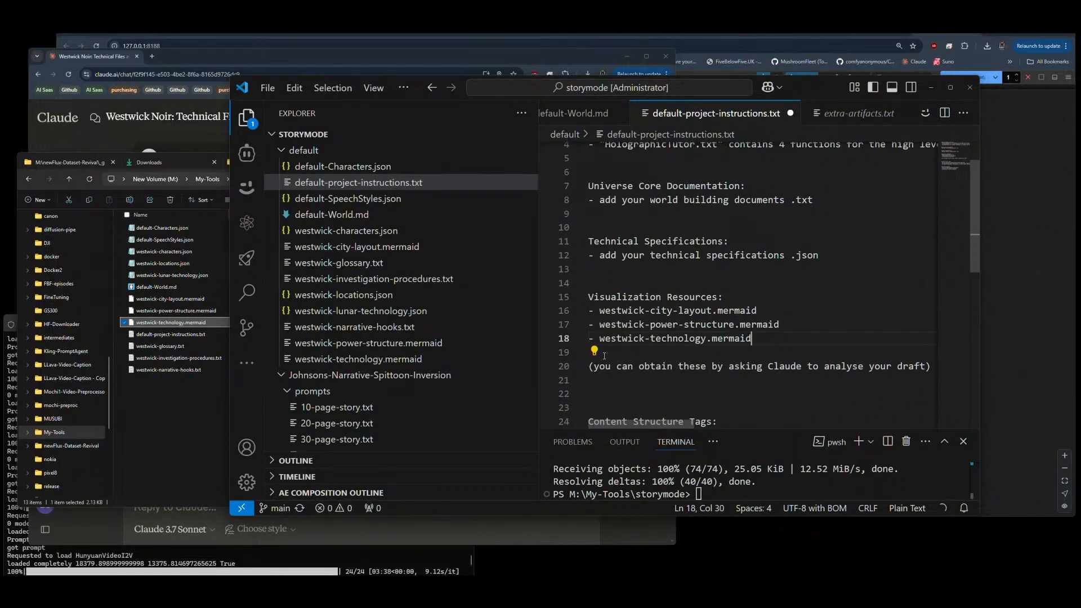
Step: Replace the world building placeholder under Universe Core Documentation with the copied file name default-project-instructions.txt
click(177, 336)
click(176, 336)
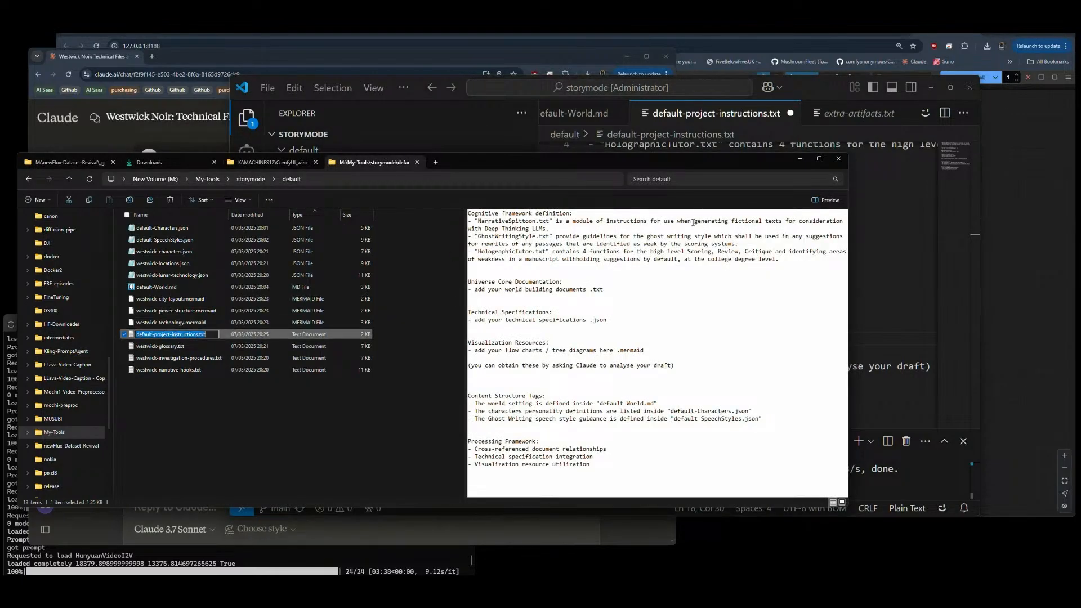
click(852, 242)
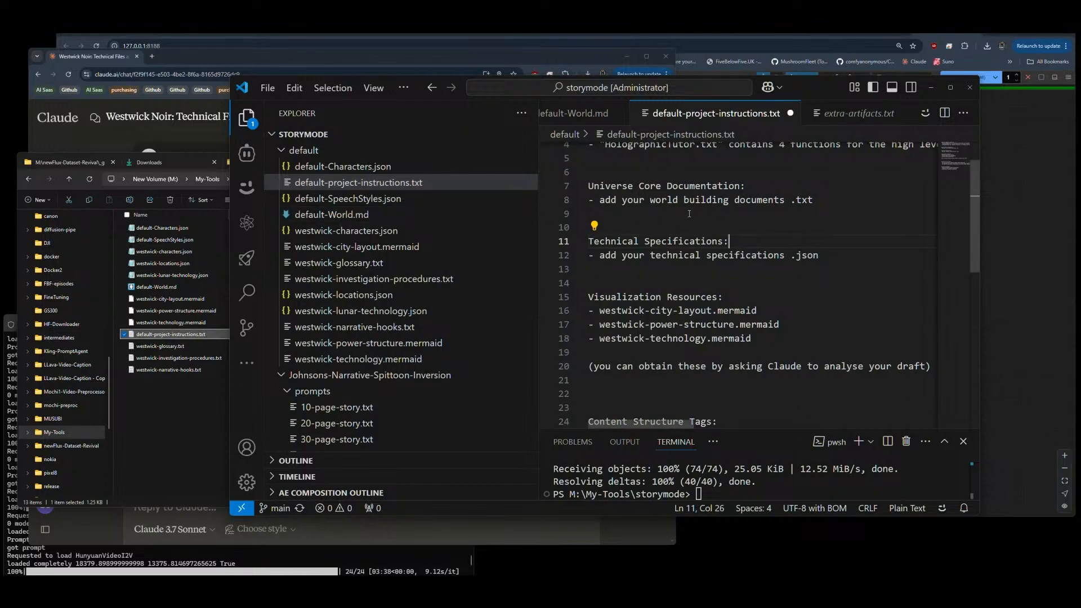
drag(813, 200, 599, 202)
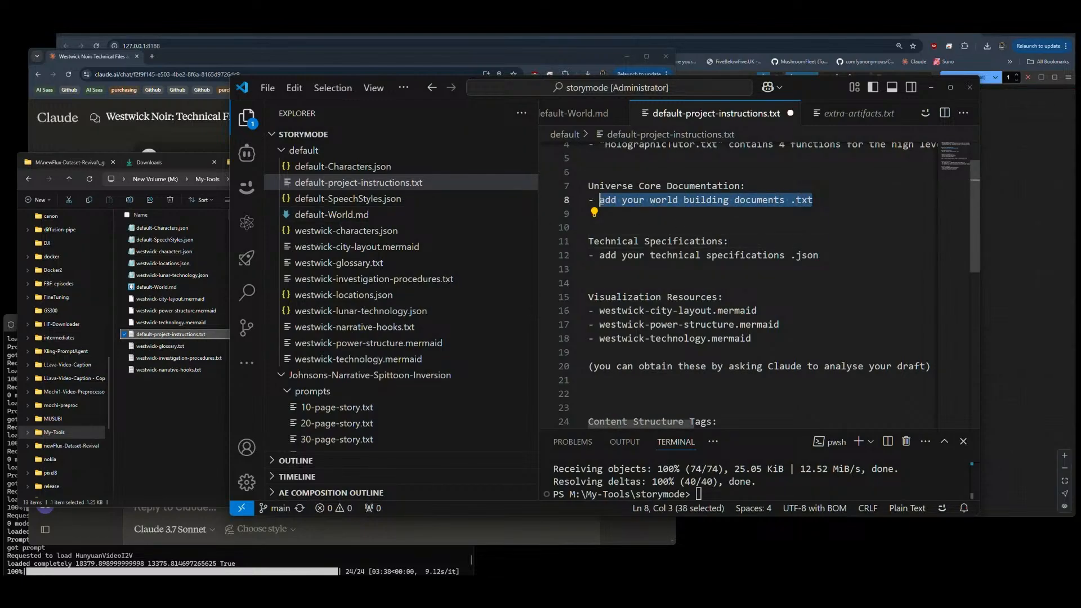
key(ctrl+v)
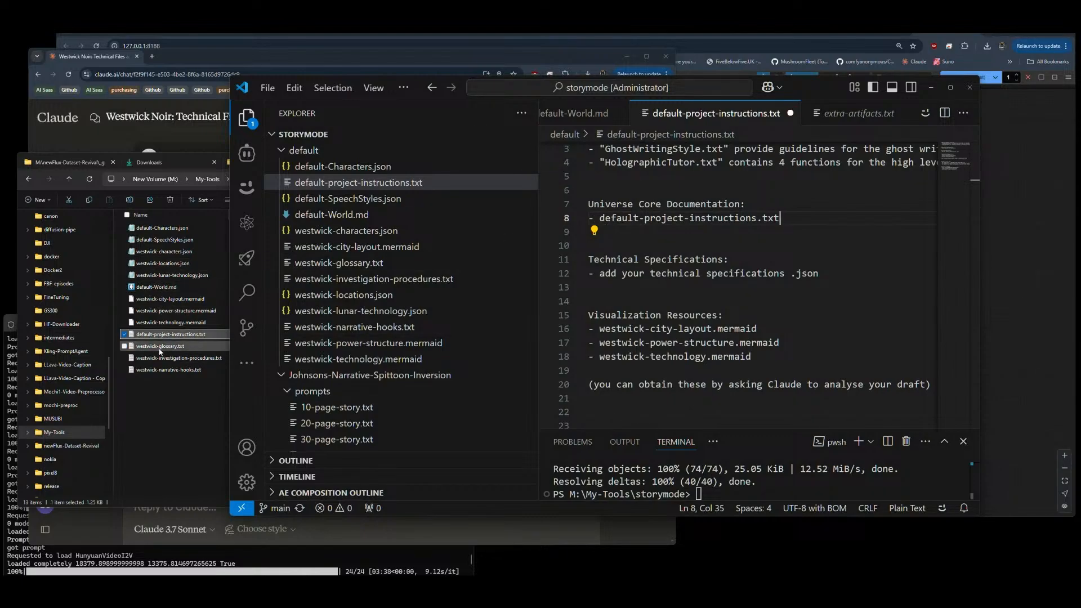
Step: Replace the placeholder under Technical Specifications with the copied file name westwick-characters.json and start another bullet below it
click(164, 252)
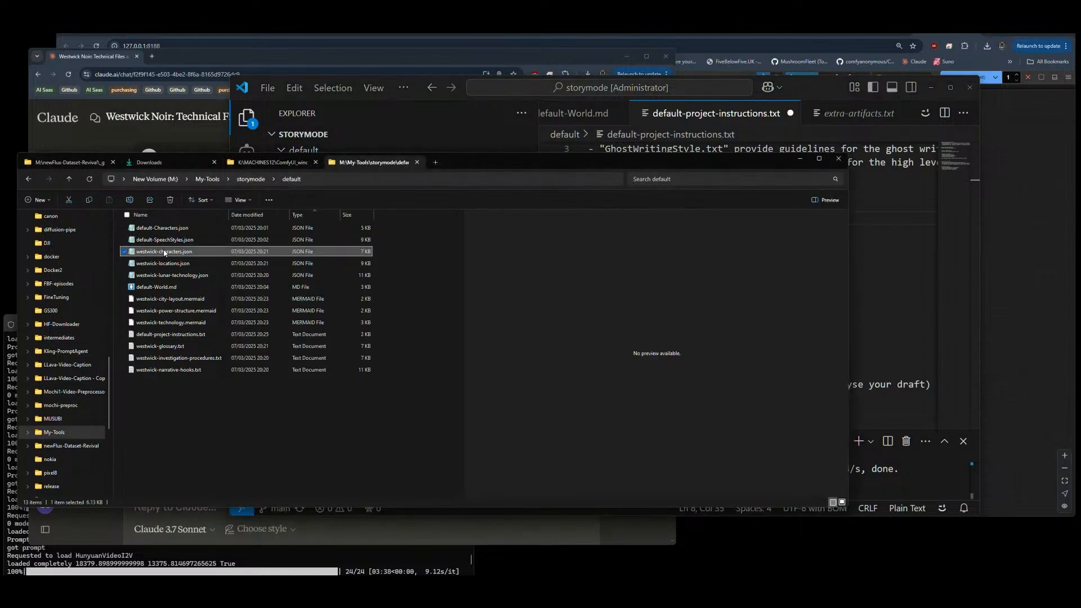
click(164, 252)
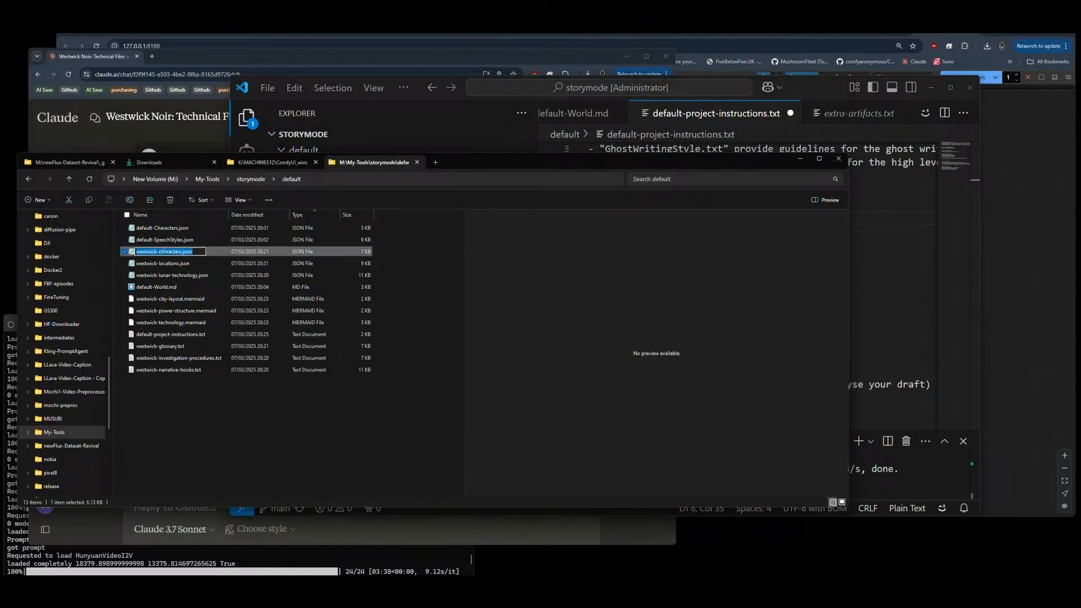
click(904, 261)
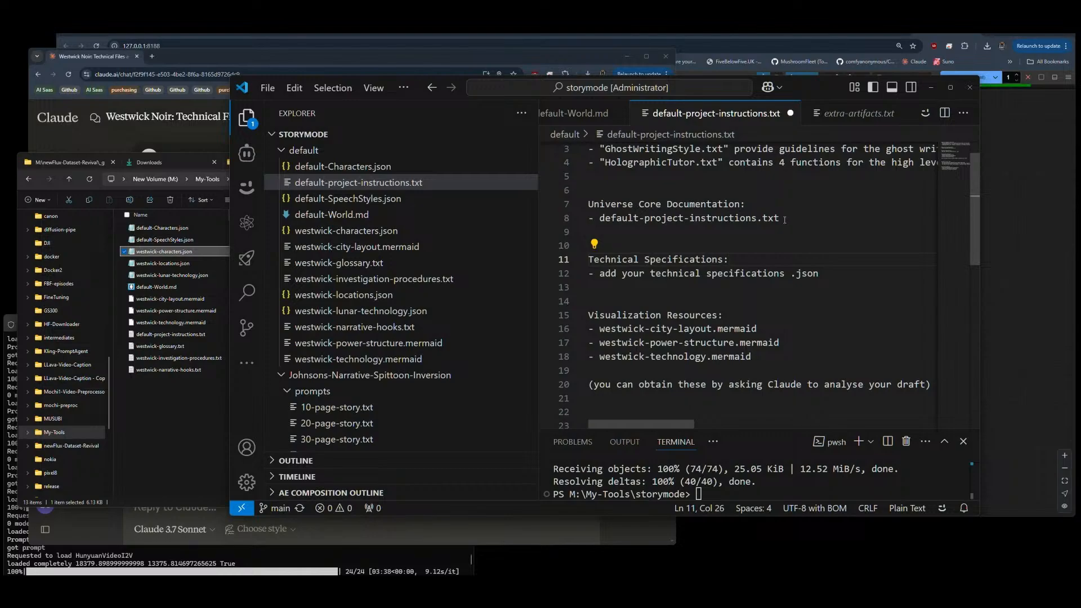
drag(821, 274, 600, 275)
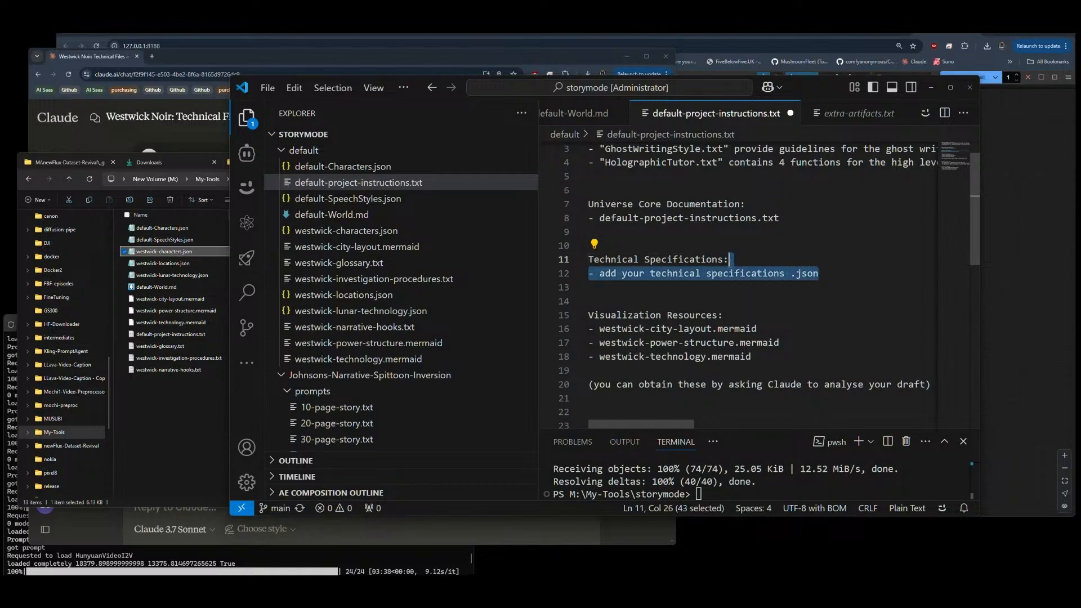
key(ctrl+v)
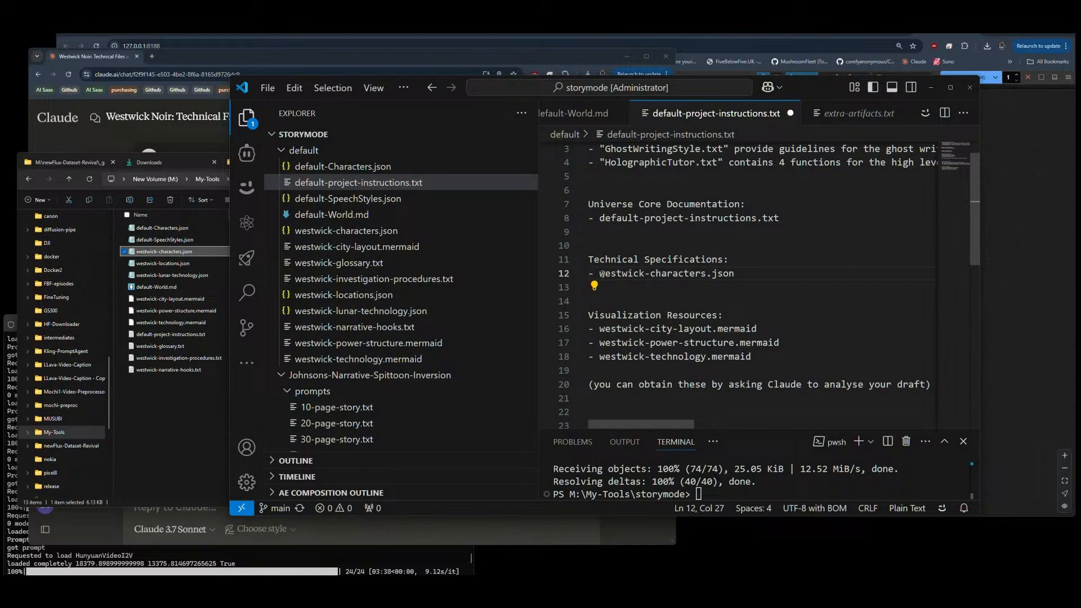
key(Return)
text(-)
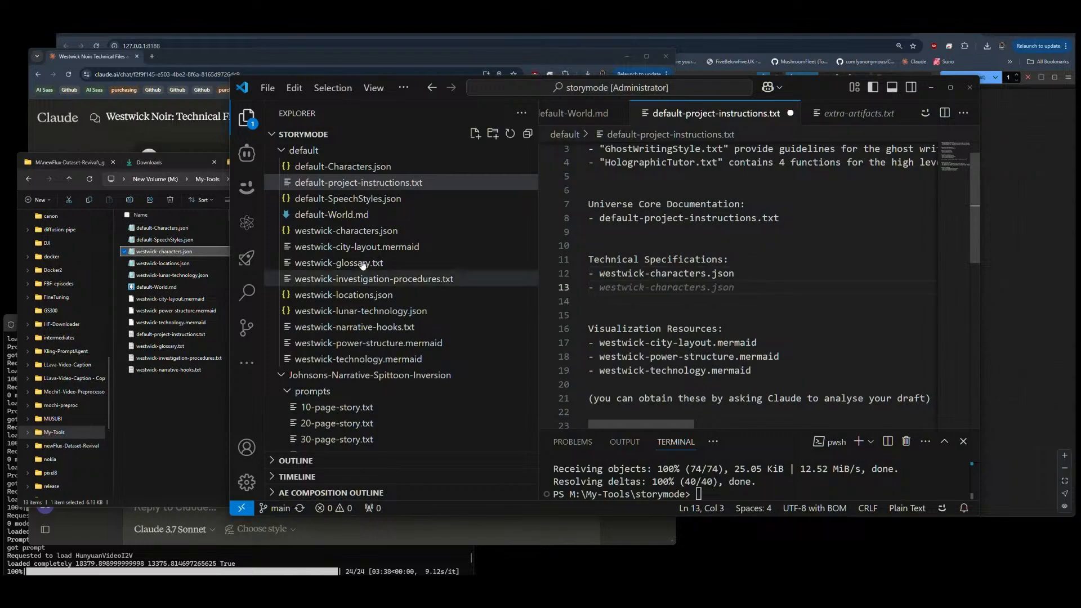
Step: Copy the file name westwick-locations.json into the second bullet under Technical Specifications and add two empty bullets below it
click(157, 263)
key(F2)
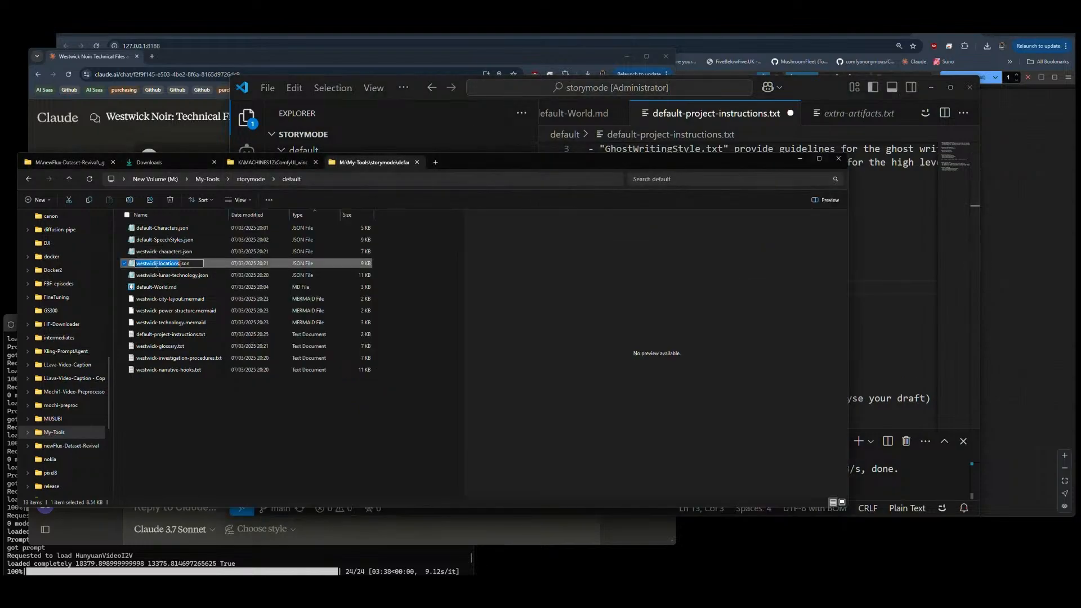
key(alt+Tab)
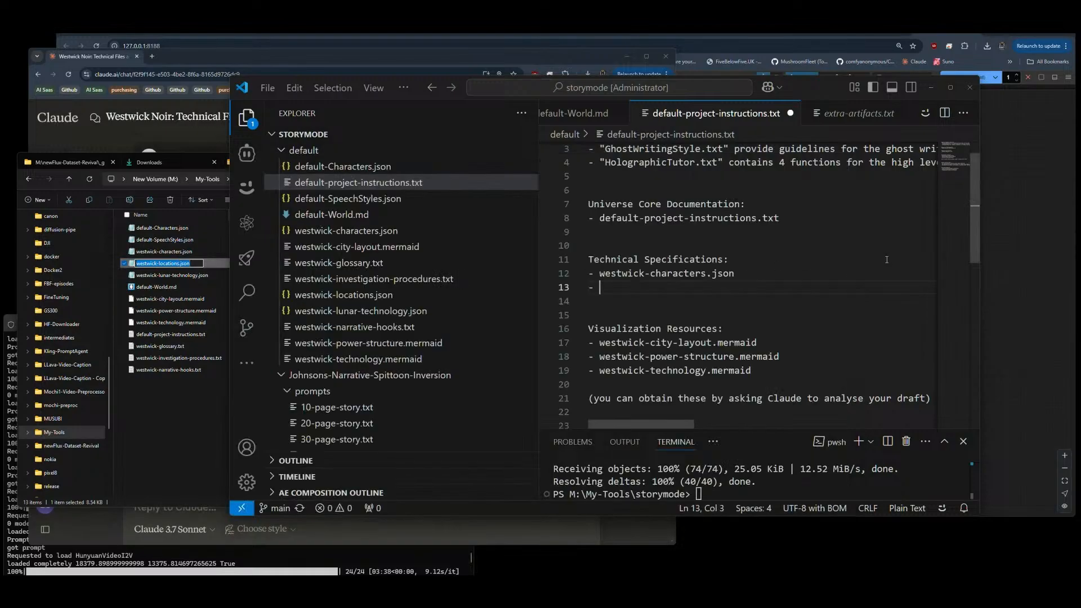
key(ctrl+v)
key(Return)
text(-)
key(Return)
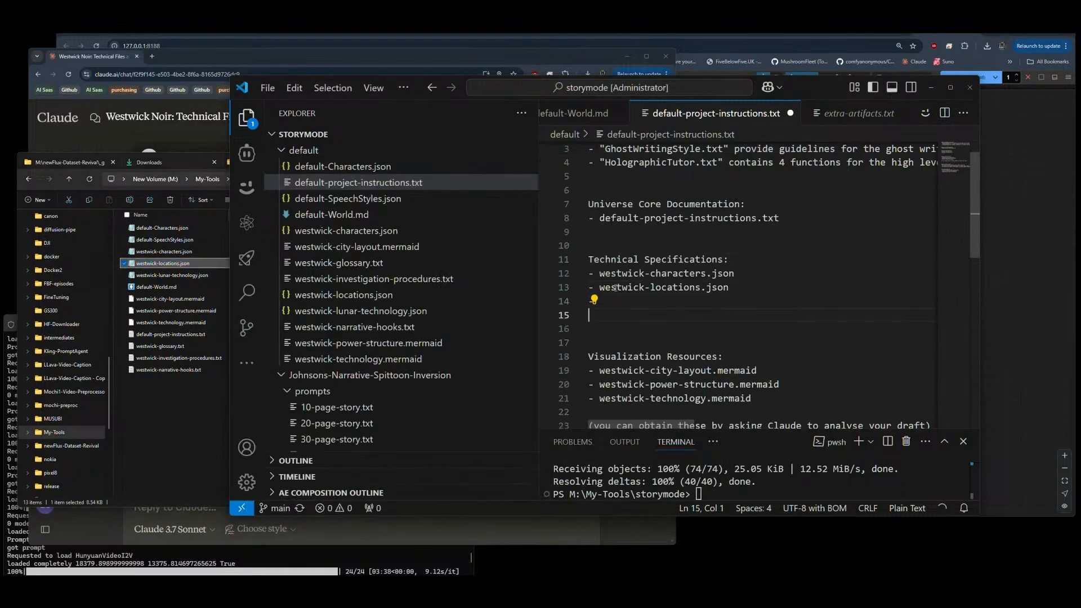
text(-)
key(Up)
Step: Copy the file name westwick-lunar-technology.json into the third bullet under Technical Specifications and remove the spare bullet below it
click(169, 276)
click(169, 274)
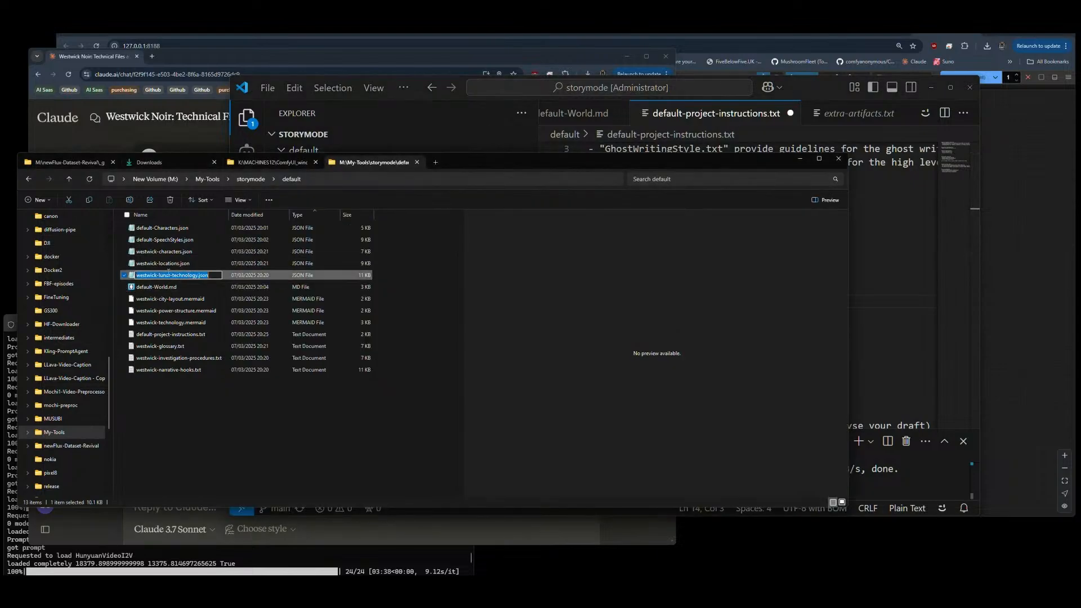
key(alt+Tab)
text(westwick-lunar-technology.json)
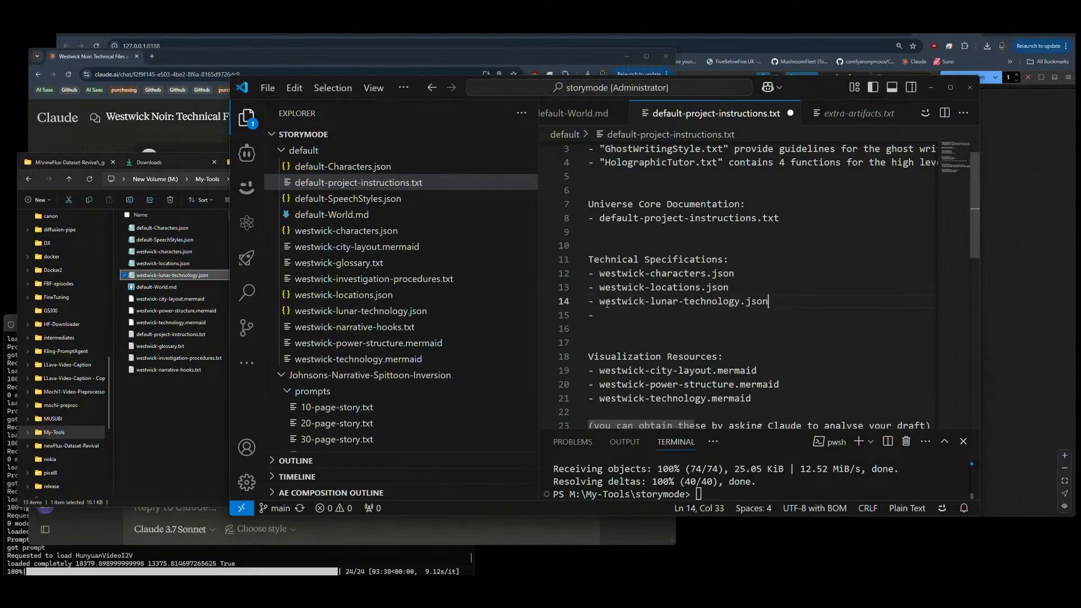
click(612, 314)
key(BackSpace)
key(BackSpace)
key(BackSpace)
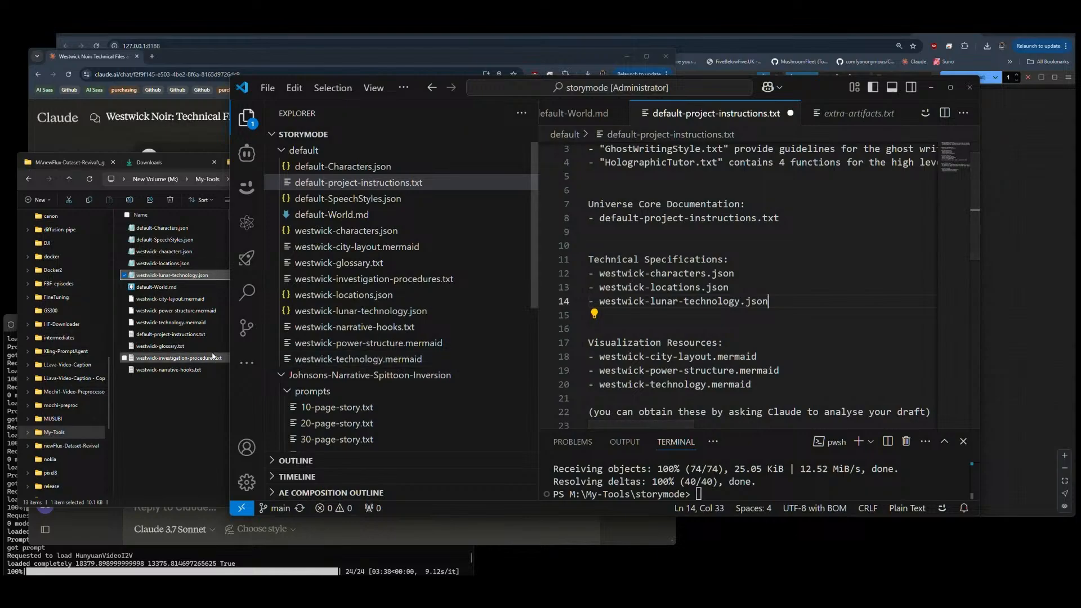
Step: Add a second bullet under Universe Core Documentation with the copied file name westwick-glossary.txt
click(158, 348)
click(157, 349)
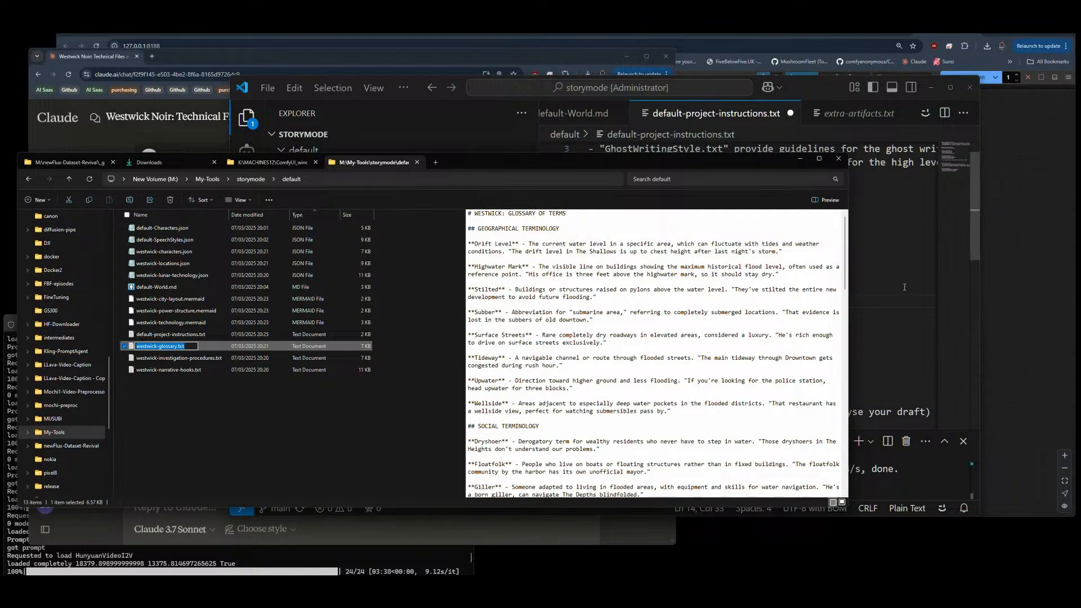
key(alt+Tab)
drag(767, 301, 711, 301)
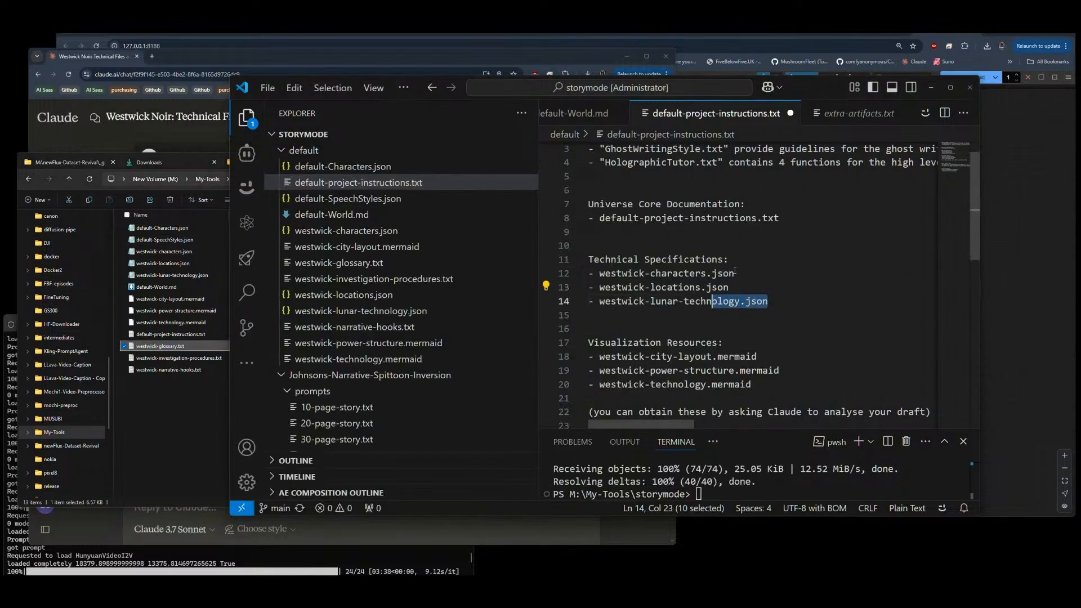
click(740, 233)
text(-)
text(westwick-glossary.txt)
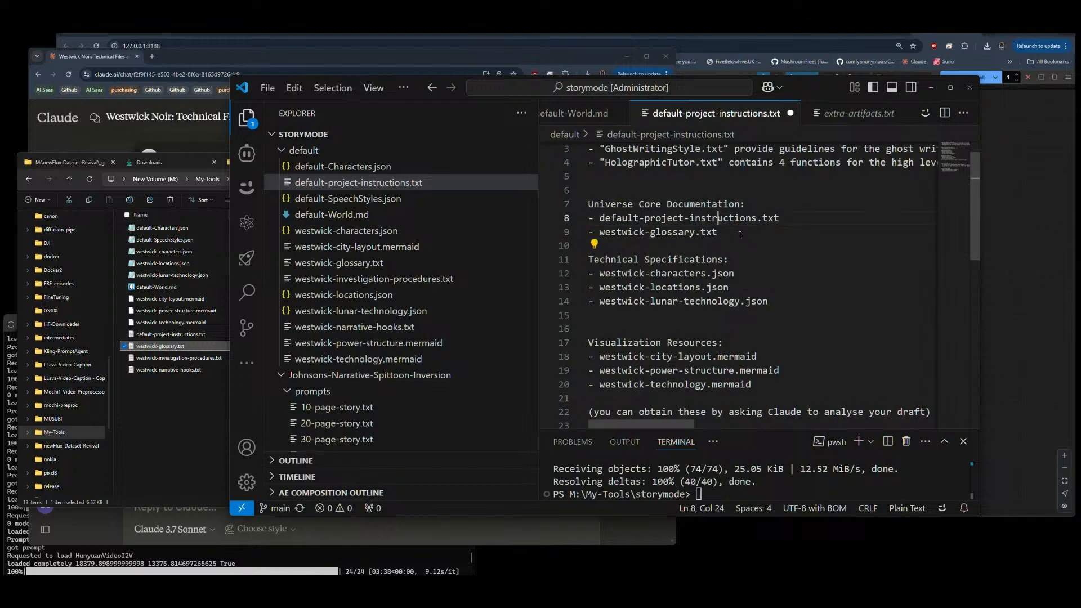
Step: Insert a bullet above westwick-glossary.txt containing the copied file name westwick-investigation-procedures.txt
key(ctrl+shift+Return)
text(-)
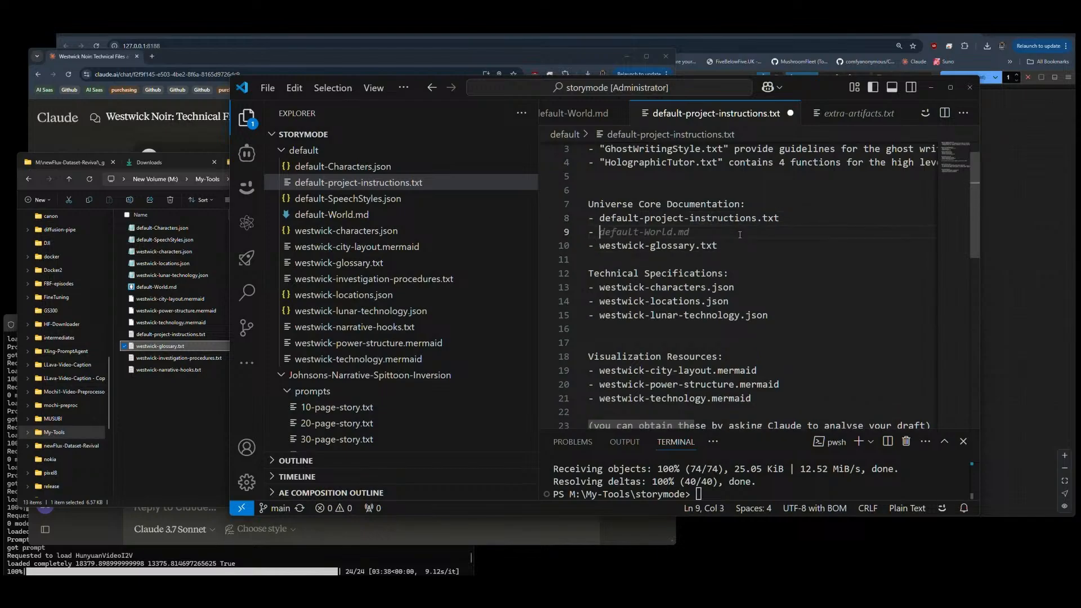
click(175, 363)
key(F2)
key(ctrl+c)
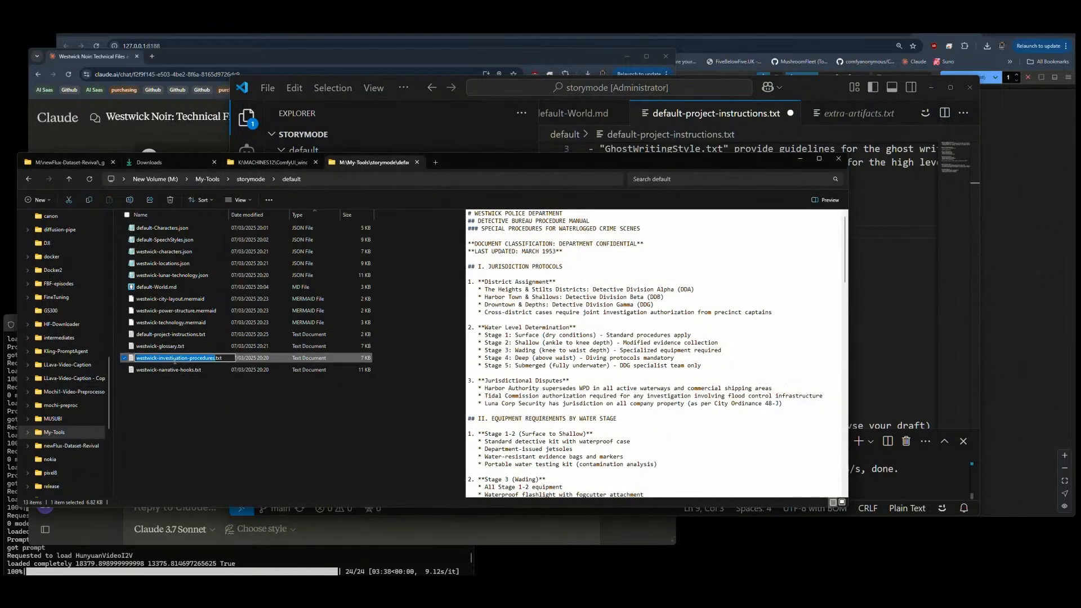
click(850, 259)
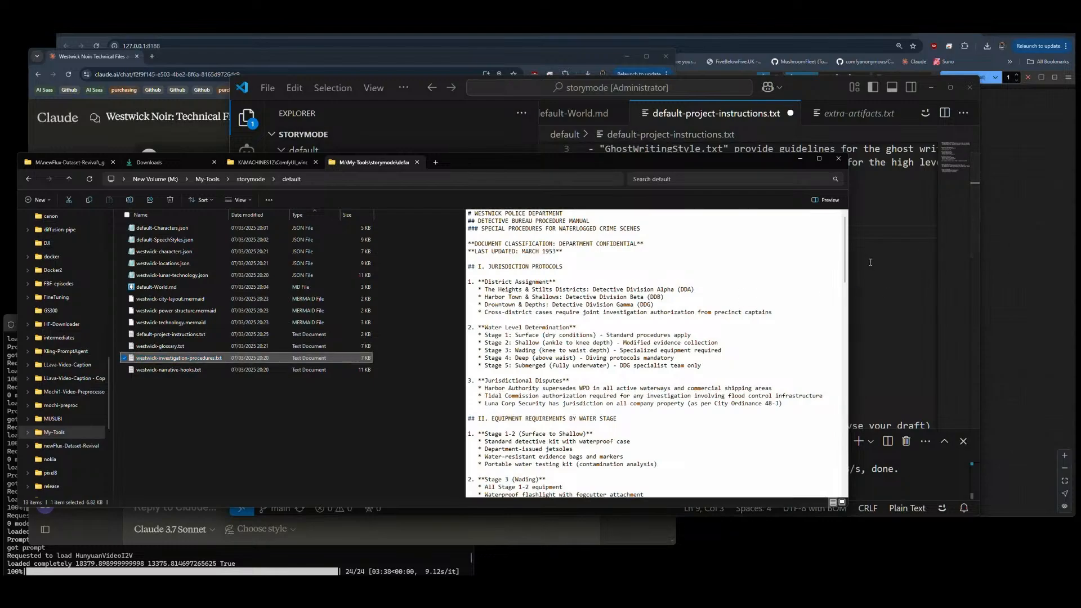
click(858, 259)
click(626, 237)
text(v)
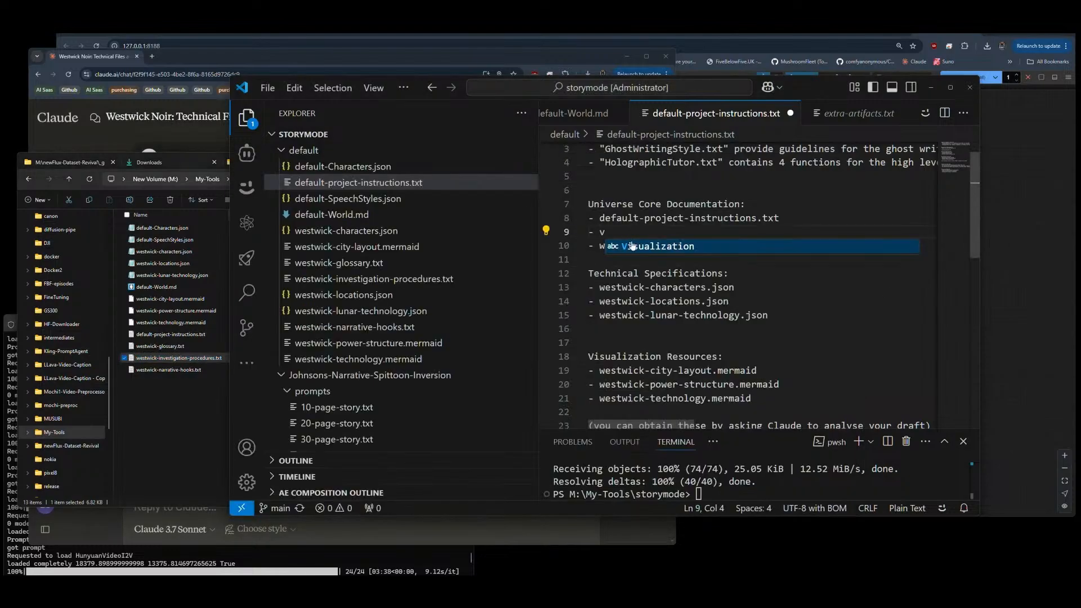
key(BackSpace)
key(ctrl+v)
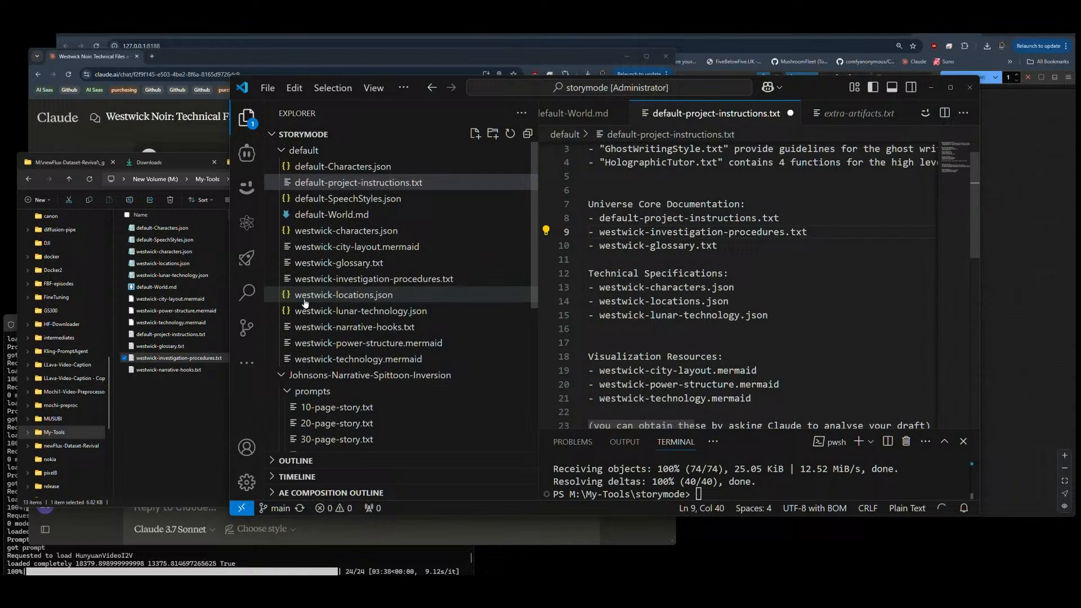
Step: Replace the first entry under Universe Core Documentation with the copied file name westwick-narrative-hooks.txt and save the file
click(169, 370)
key(F2)
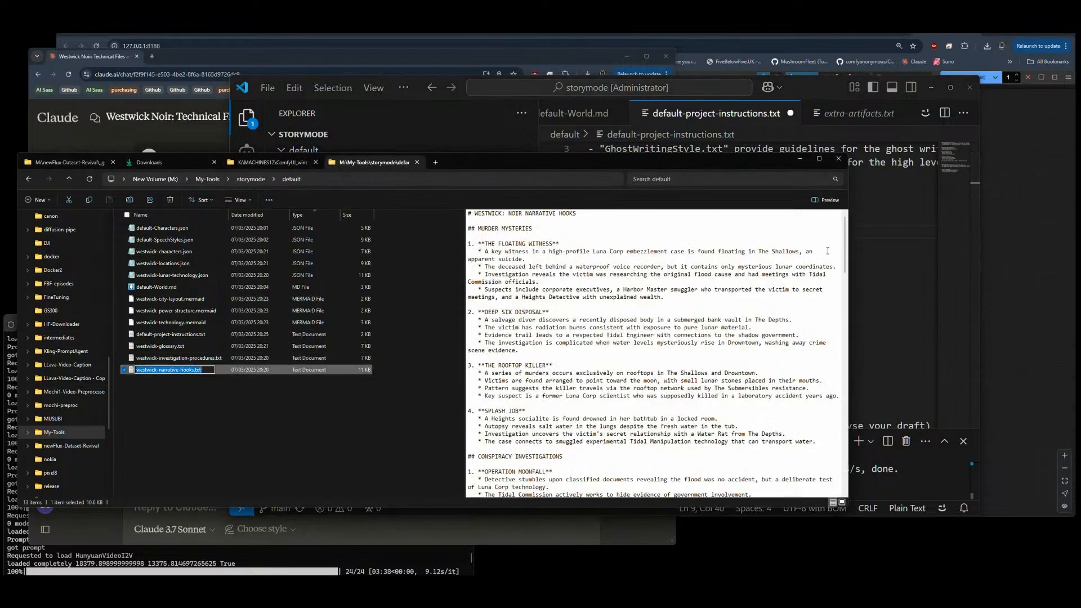
click(853, 259)
drag(599, 218, 780, 218)
text(westwick-narrative-hooks.txt)
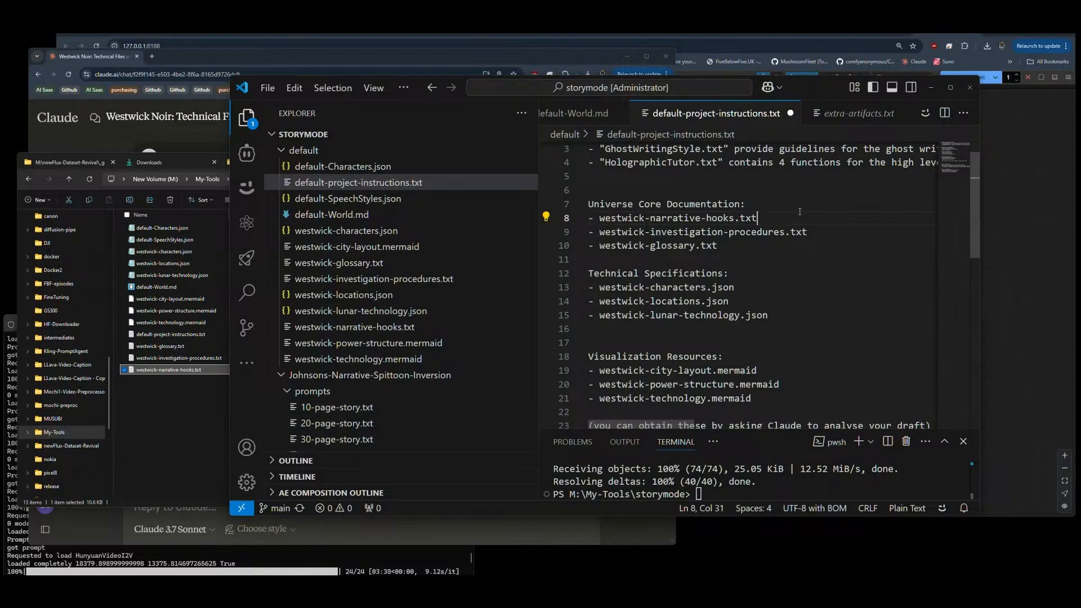
key(ctrl+s)
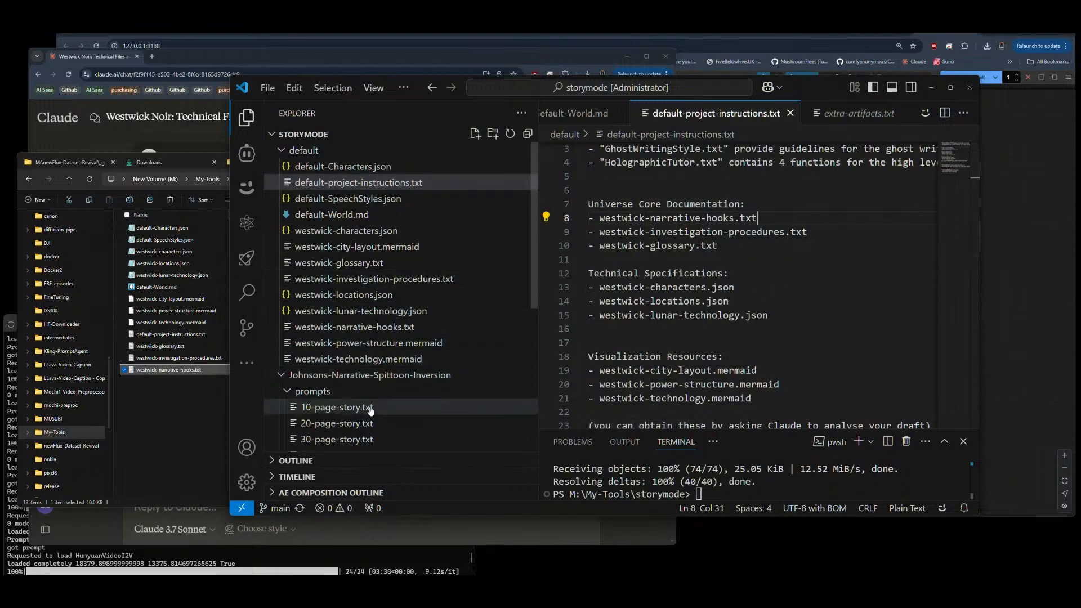
Step: Expand the STORY folder in Johnsons-Narrative-Spittoon-Inversion and open page20.txt in its own permanent editor tab
scroll(371, 410, down, 5)
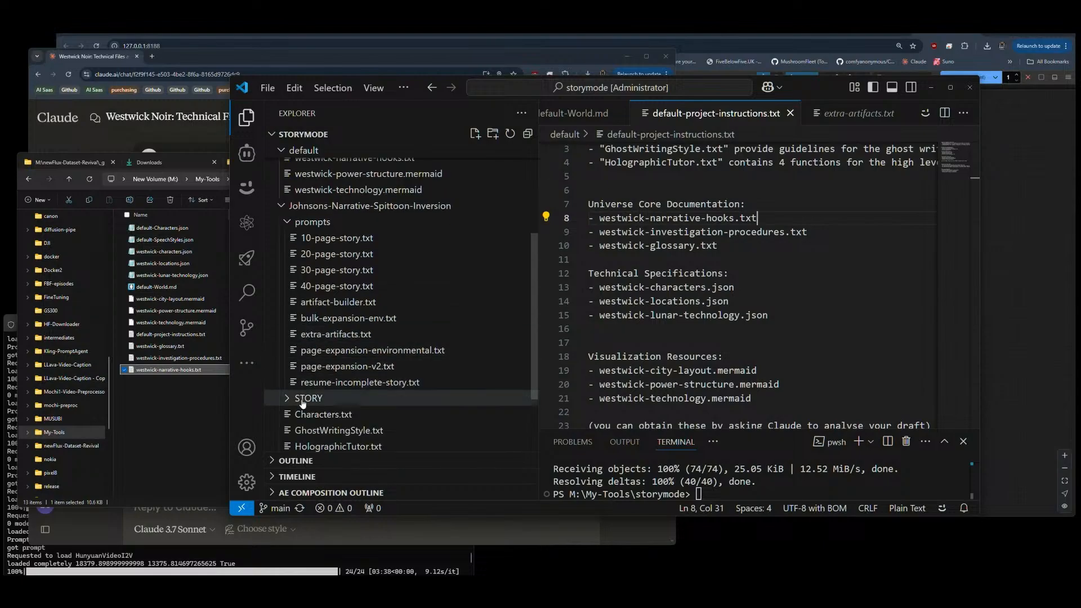
click(303, 399)
click(316, 414)
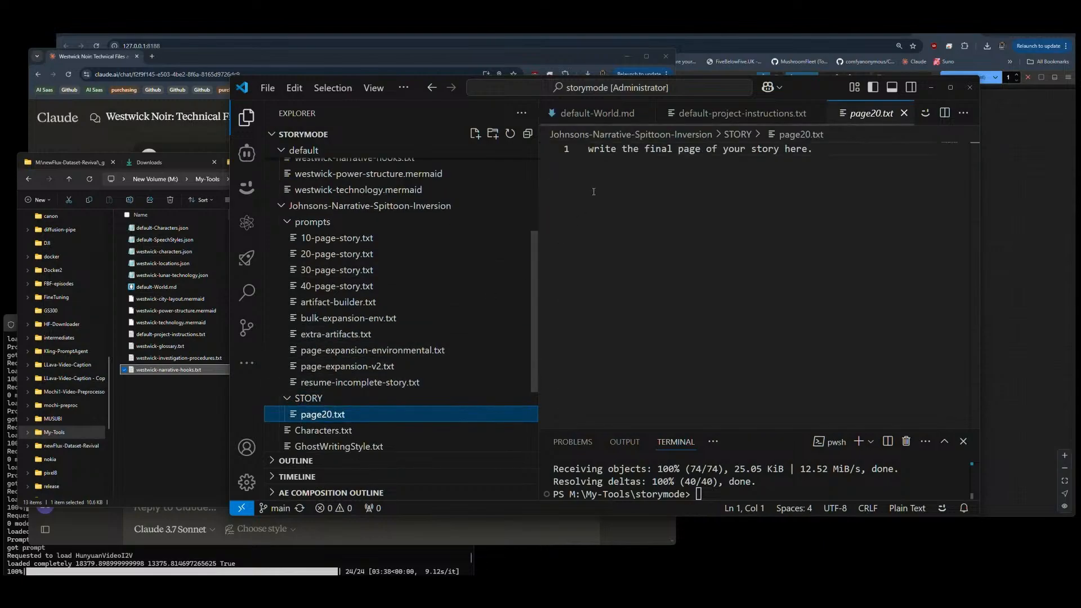
double_click(311, 416)
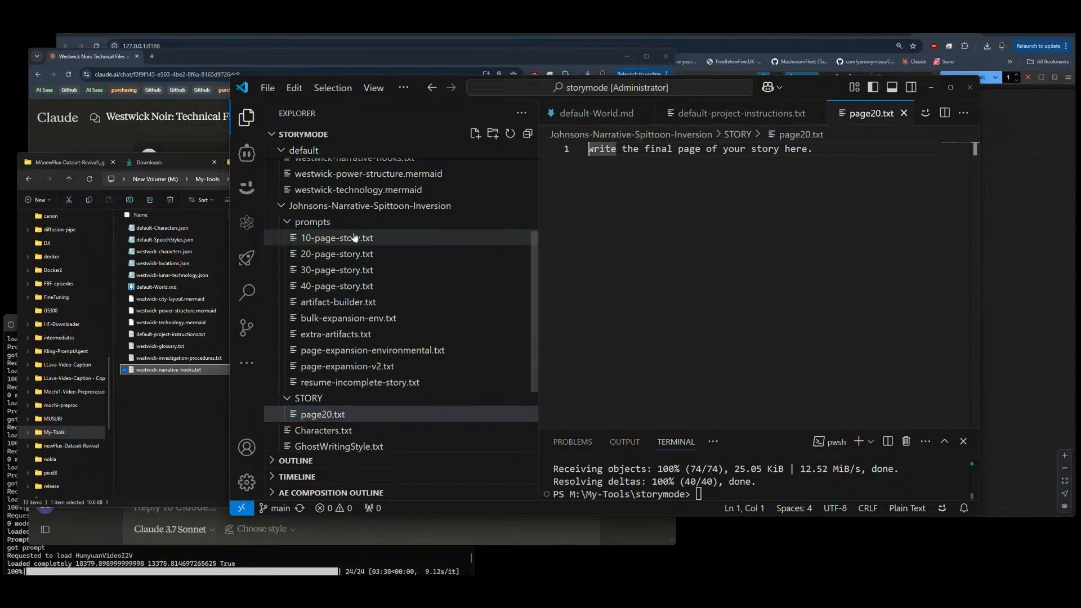
Step: Review the default folder's file list, page20.txt, default-World.md and the text of default-project-instructions.txt
scroll(450, 265, up, 5)
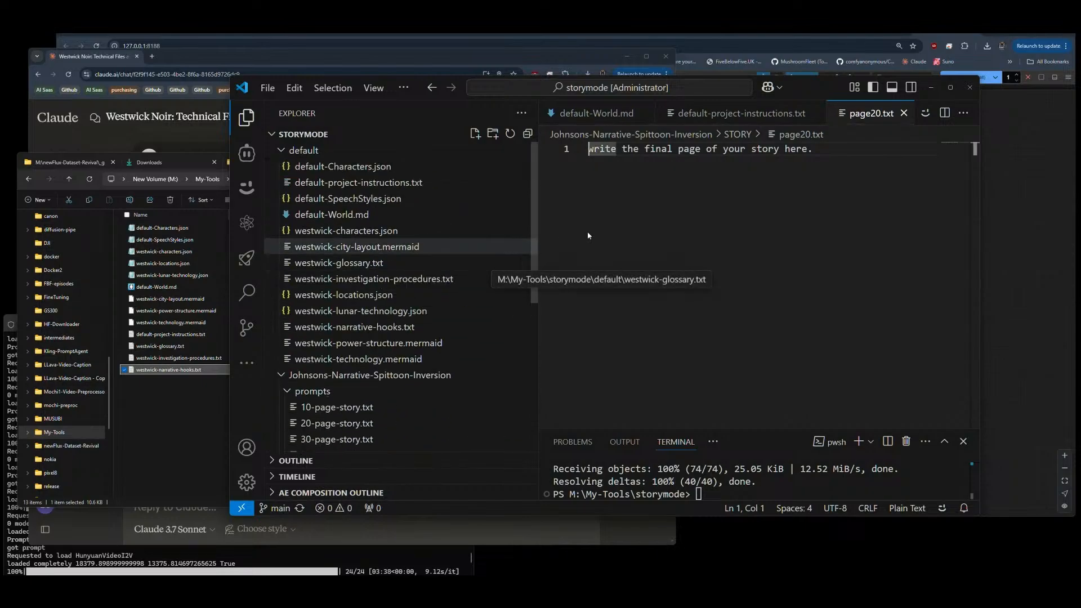
click(589, 163)
key(shift+Home)
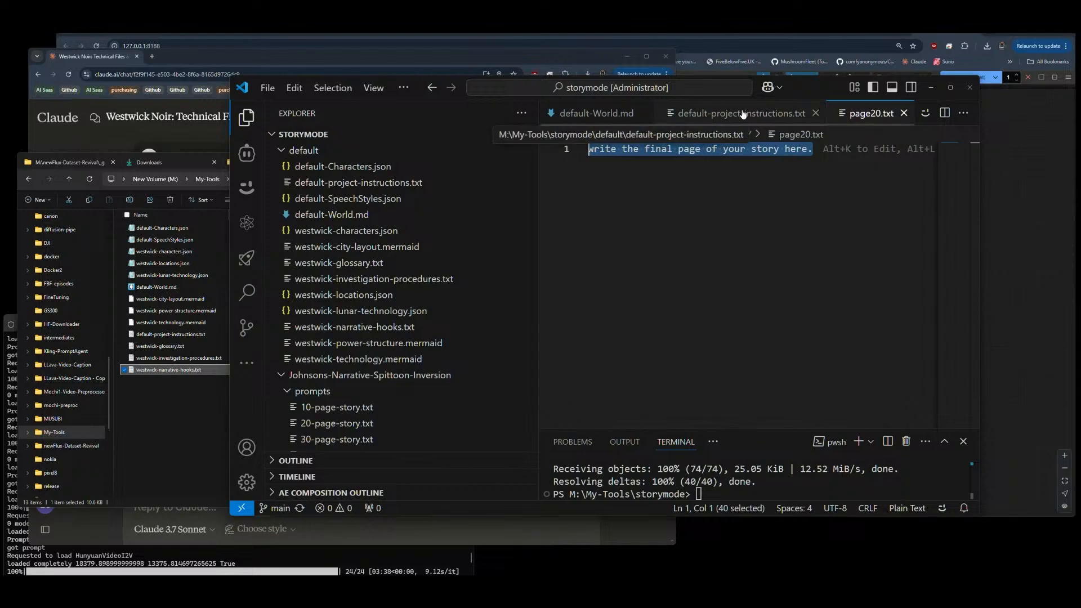
click(597, 113)
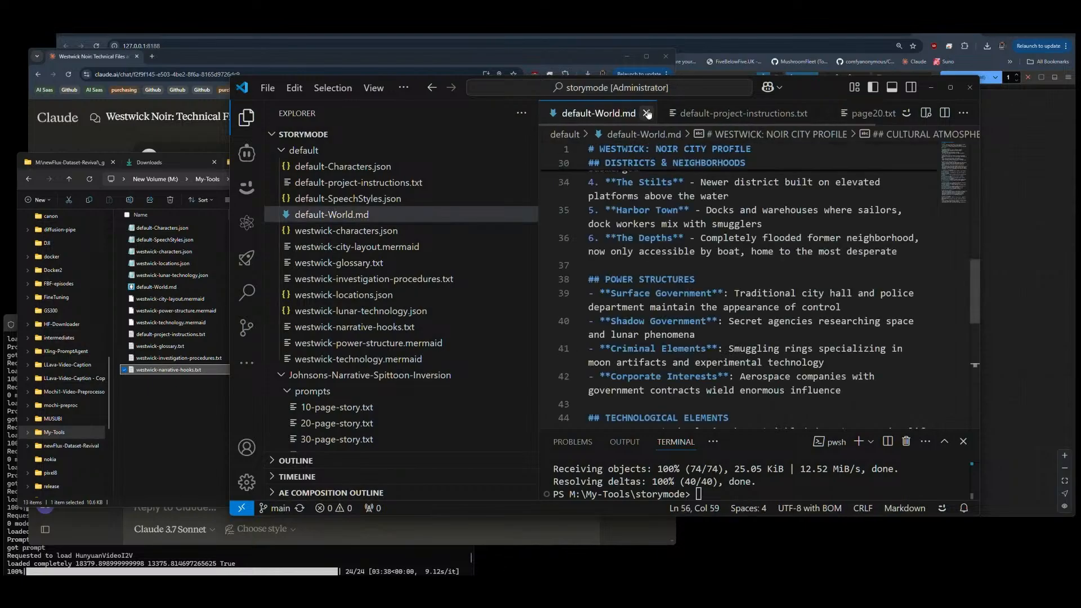
click(743, 114)
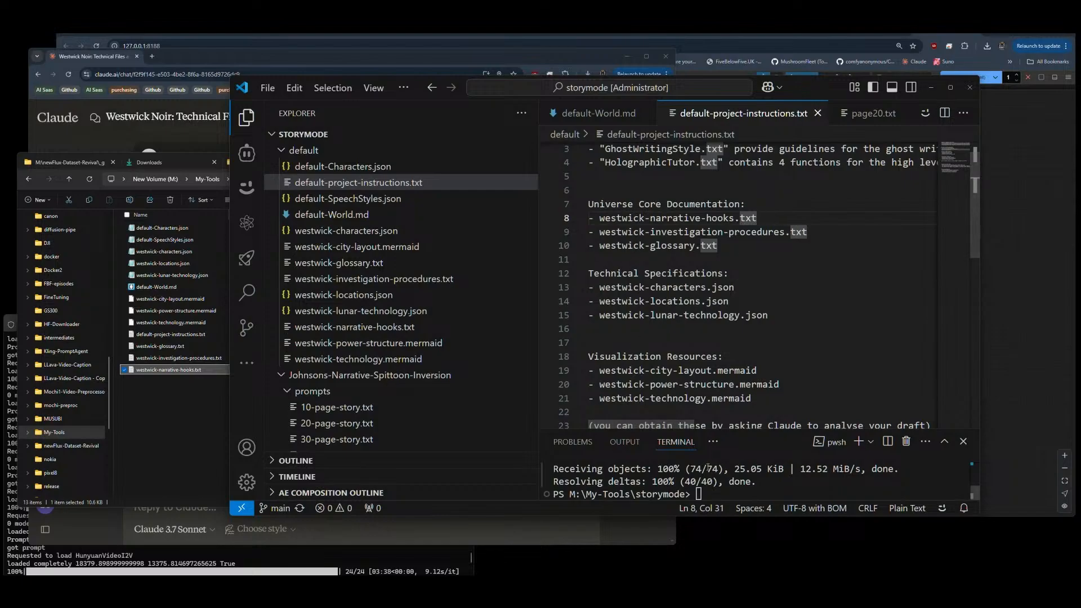
scroll(693, 426, right, 3)
scroll(693, 426, right, 12)
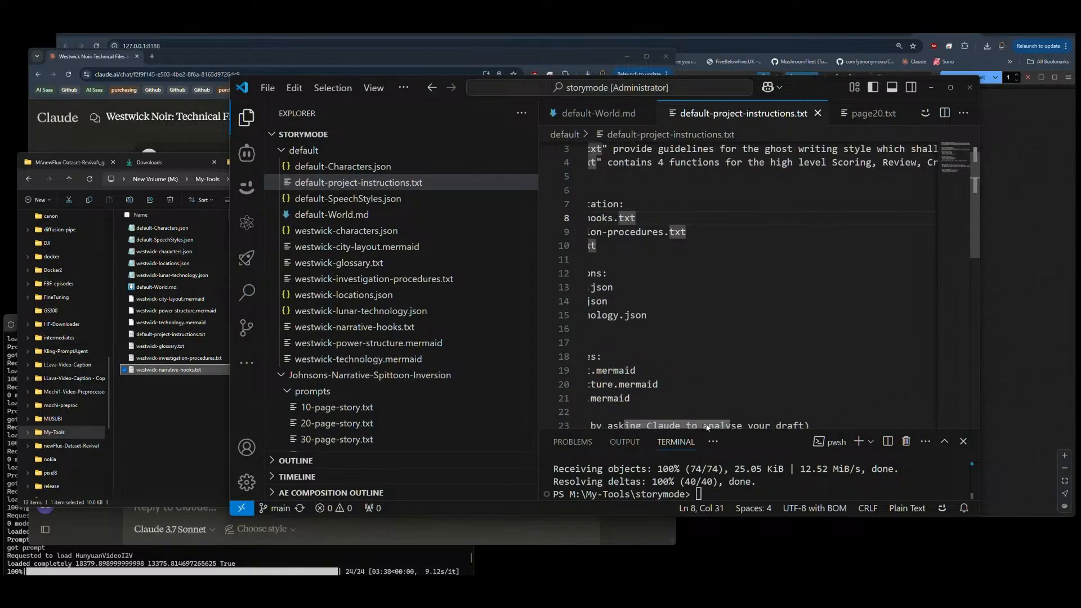
scroll(673, 428, left, 12)
scroll(673, 428, left, 2)
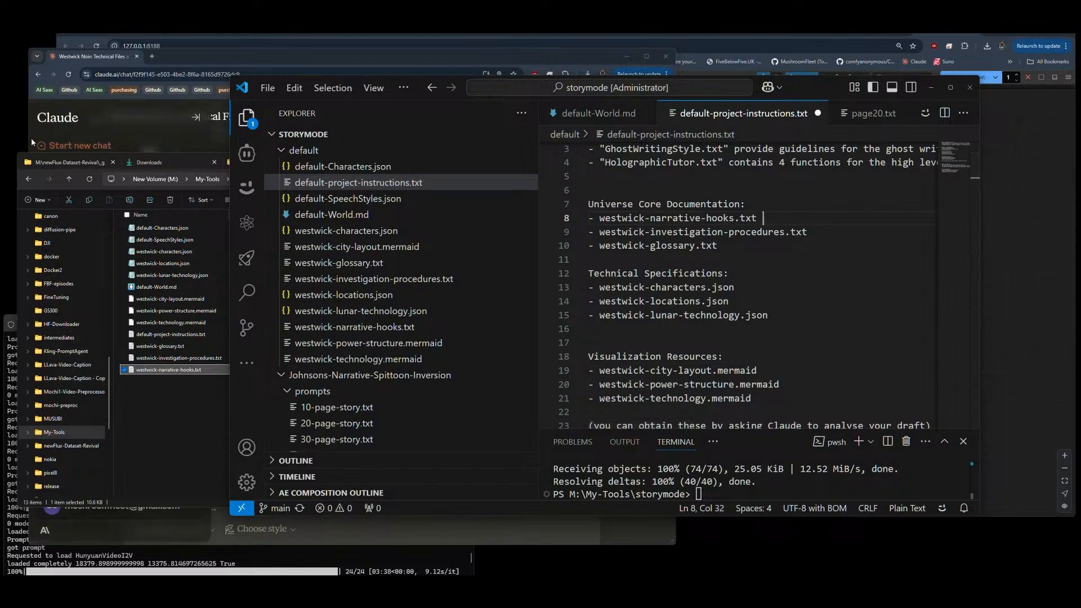
Step: Copy Claude's explanation of the Westwick City Layout and Elevation Map fix from the chat and append it to the westwick-city-layout.mermaid entry
click(32, 137)
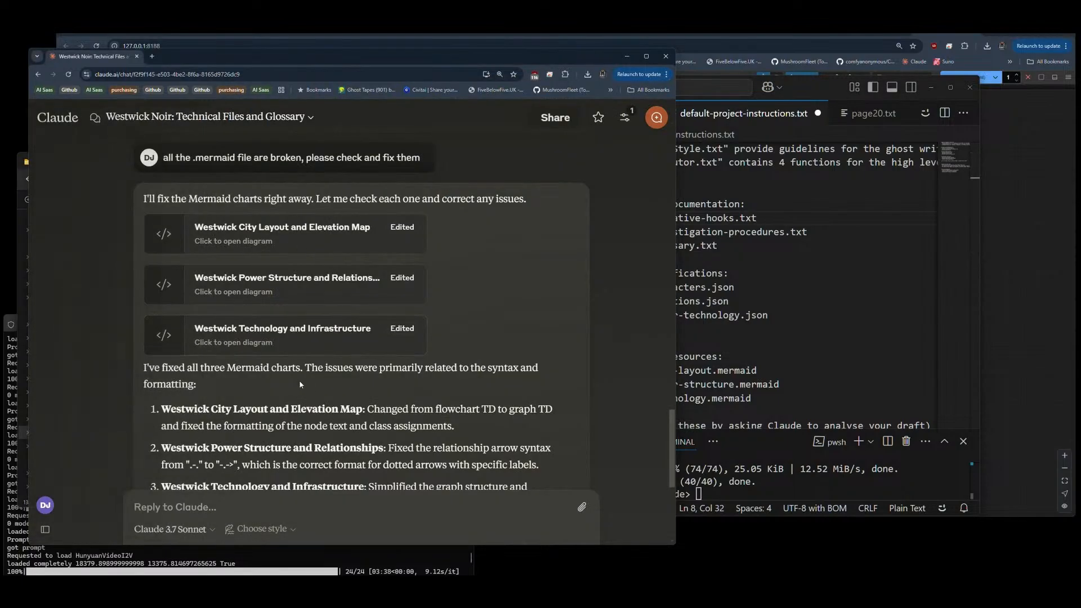
scroll(299, 384, down, 3)
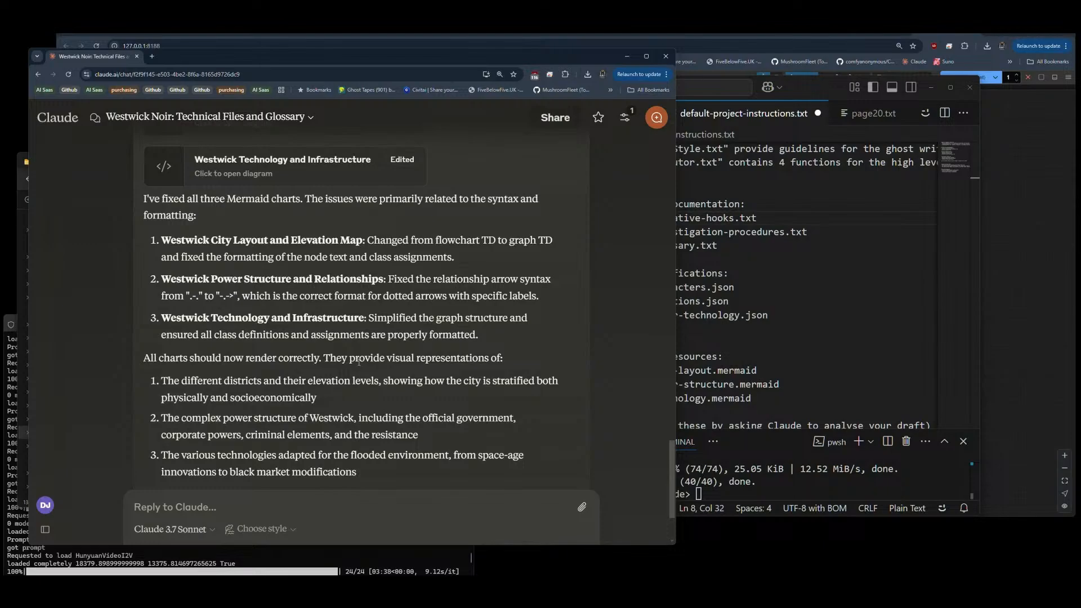
scroll(358, 362, up, 1)
drag(463, 303, 158, 288)
click(785, 308)
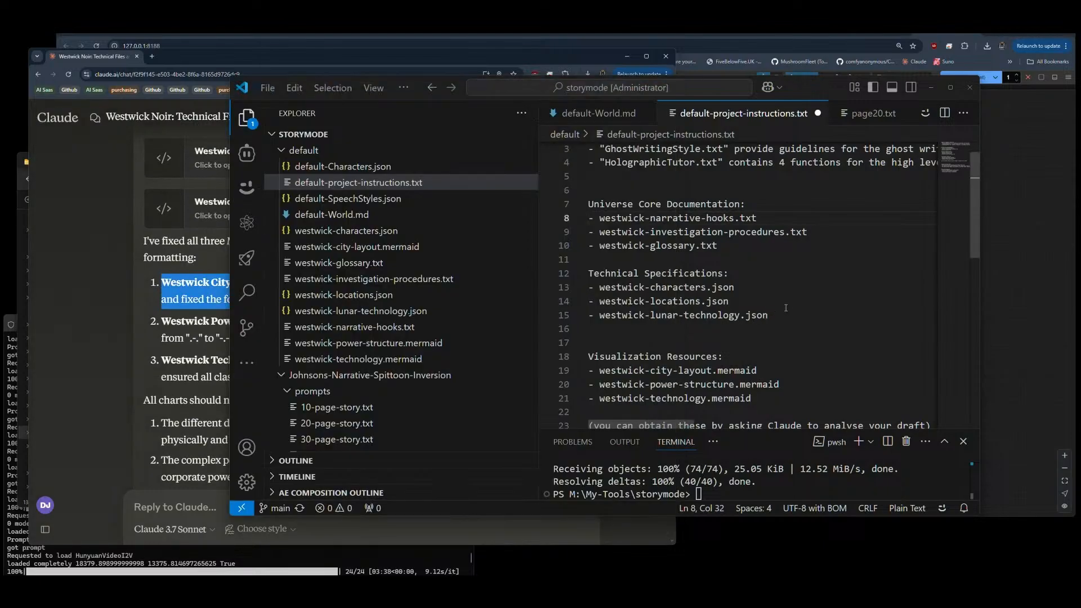
click(791, 370)
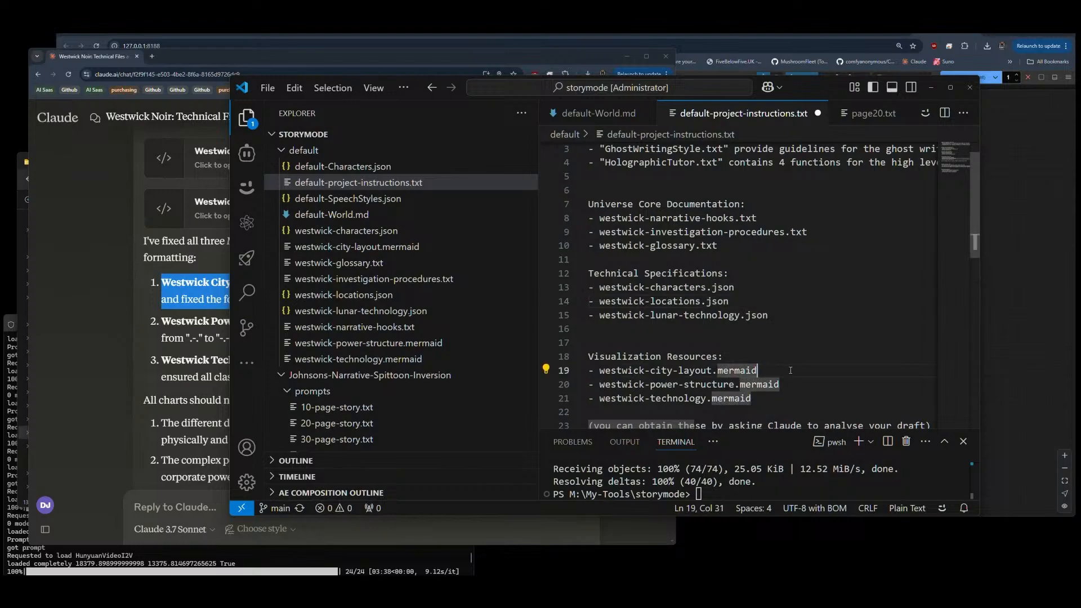
key(ctrl+v)
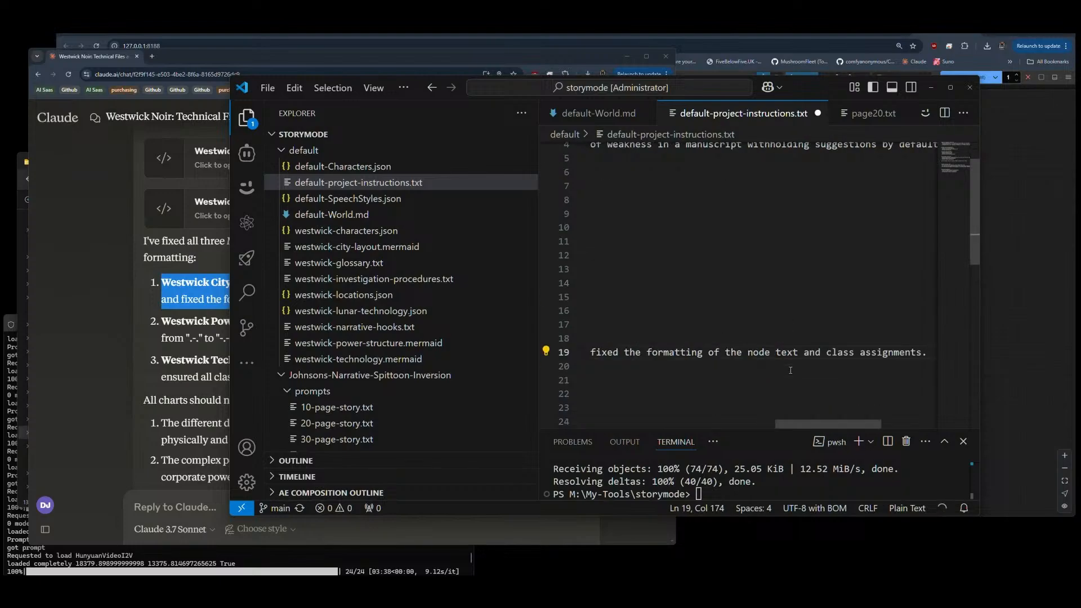
key(Home)
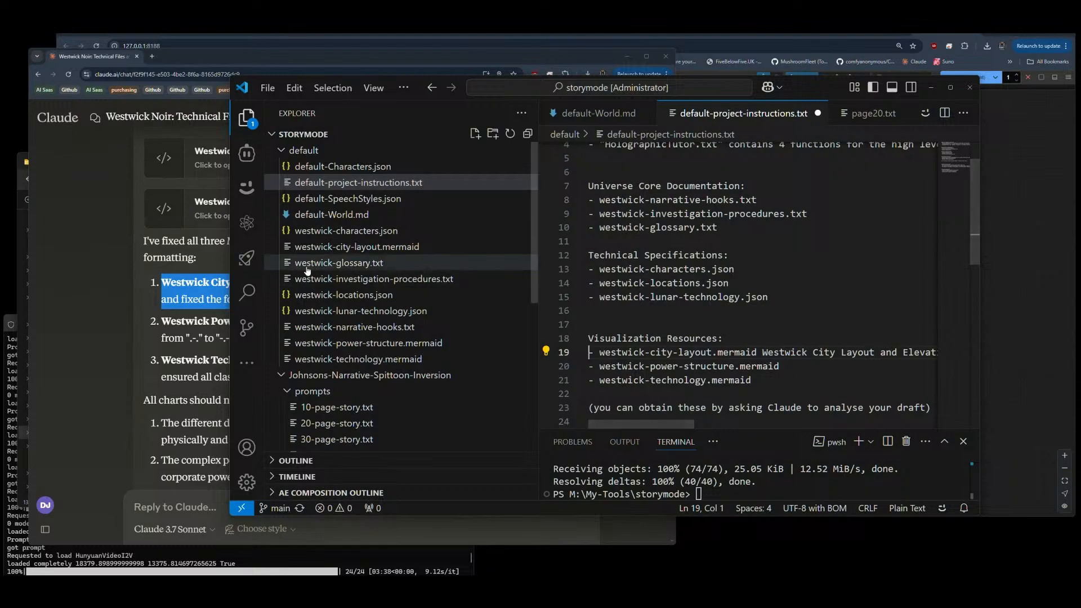
Step: Append Claude's explanation of the Westwick Power Structure and Relationships fix to the westwick-power-structure.mermaid entry
drag(161, 321, 538, 338)
key(ctrl+c)
click(787, 366)
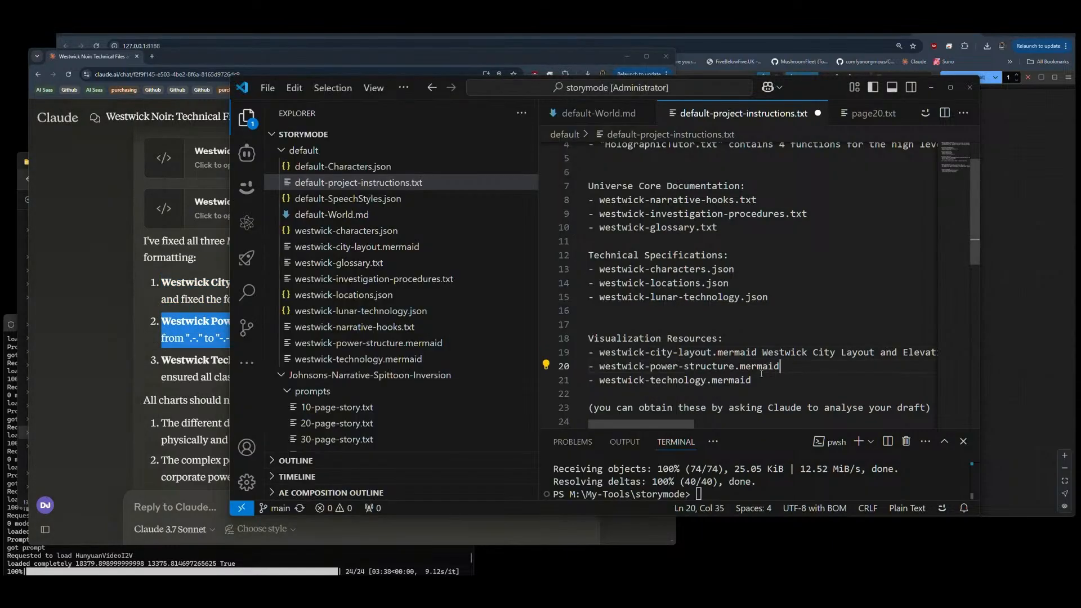
key(ctrl+v)
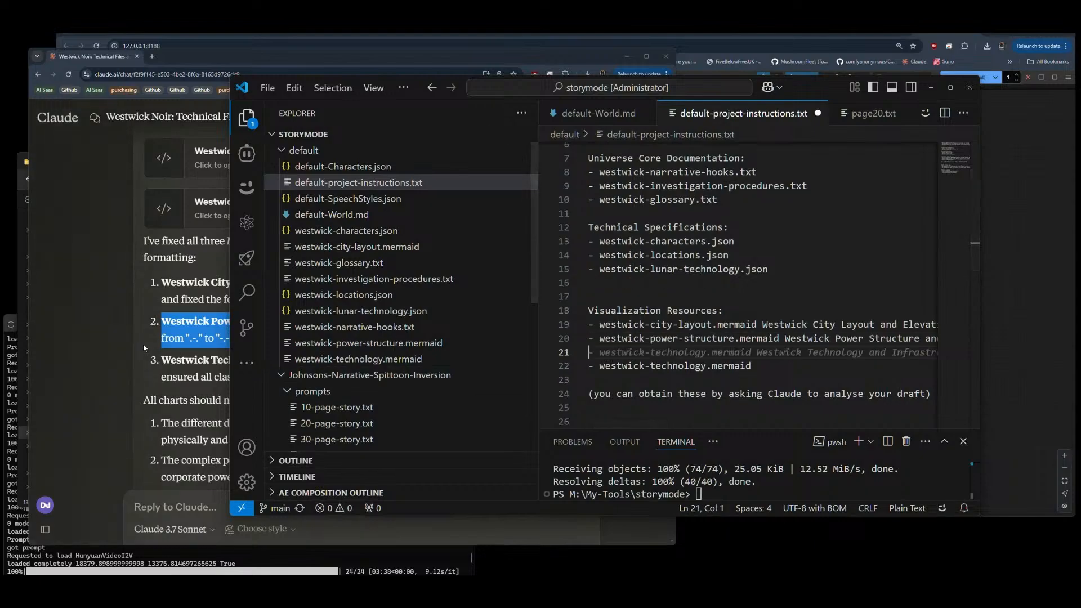
key(BackSpace)
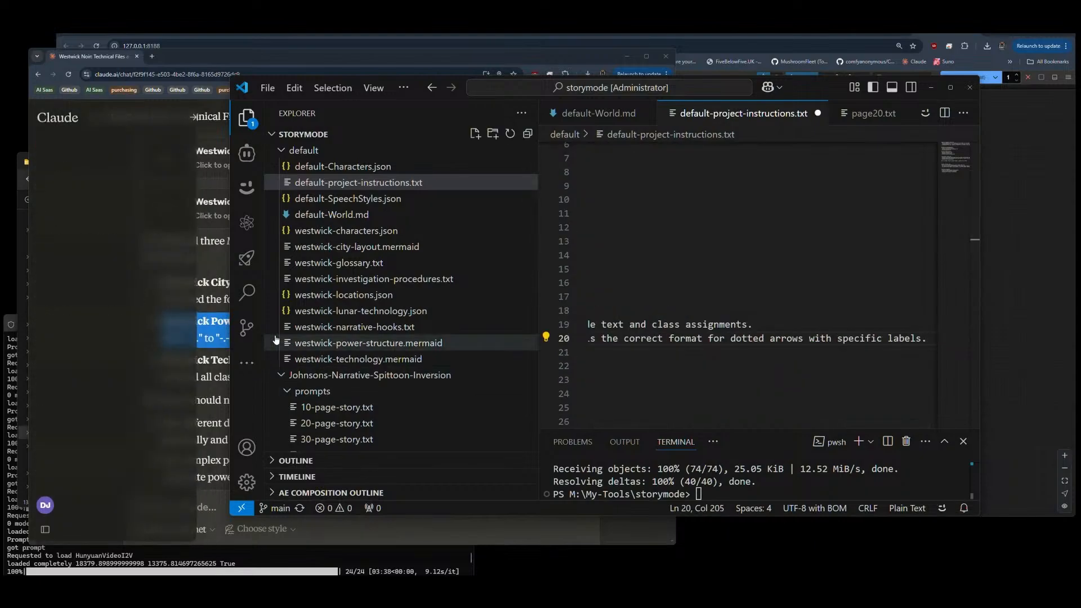
Step: Append Claude's explanation of the Westwick Technology and Infrastructure fix to the westwick-technology.mermaid entry
click(177, 377)
drag(163, 358, 505, 379)
click(807, 366)
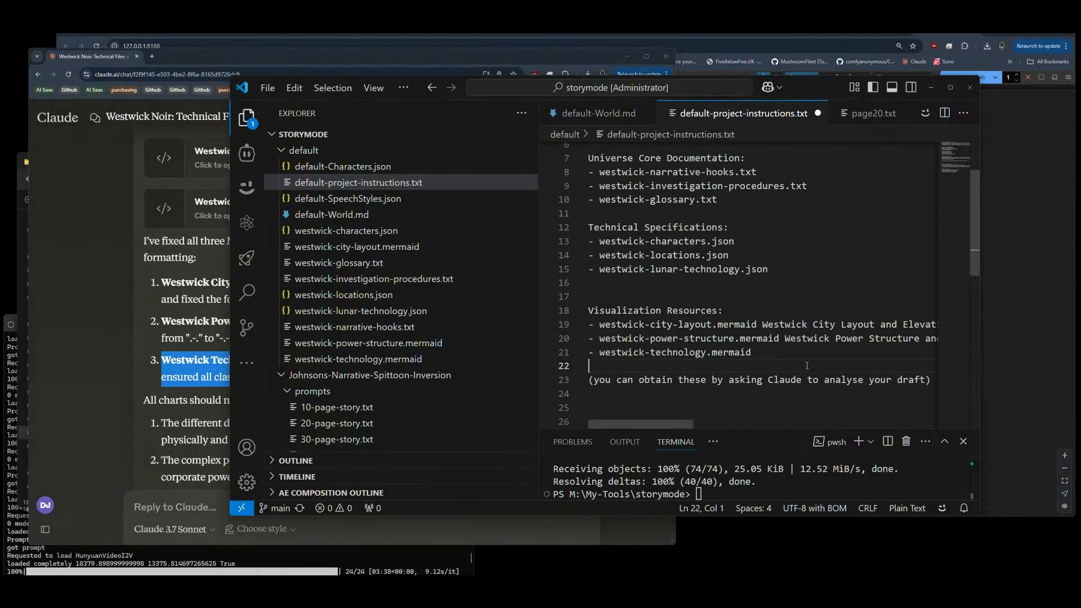
click(775, 355)
key(ctrl+v)
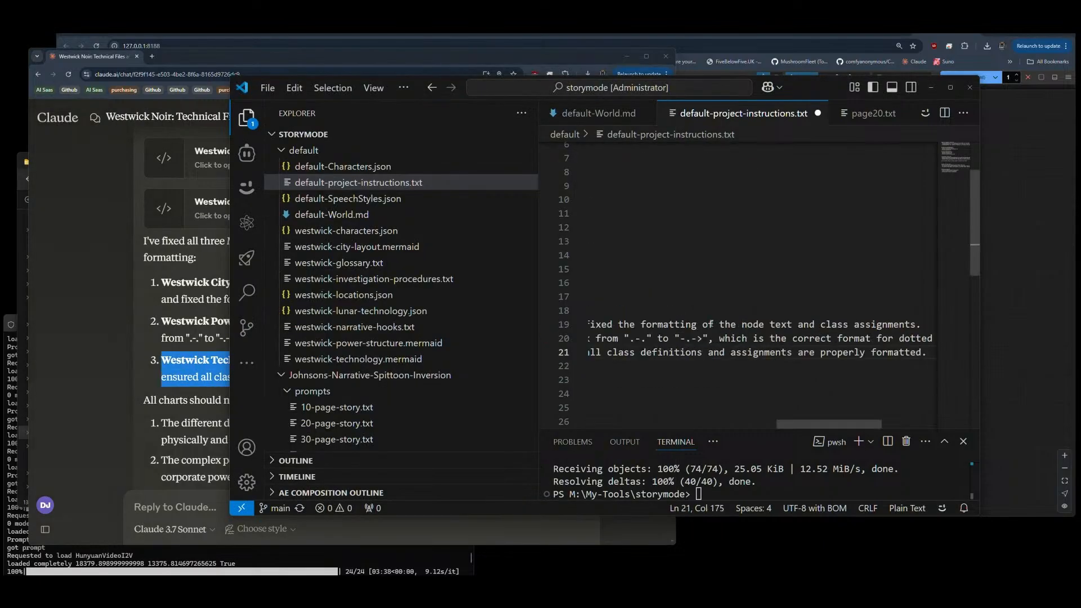
key(Home)
Step: Insert a dash separator after the city-layout and power-structure file names, and after Westwick in the technology entry
click(760, 325)
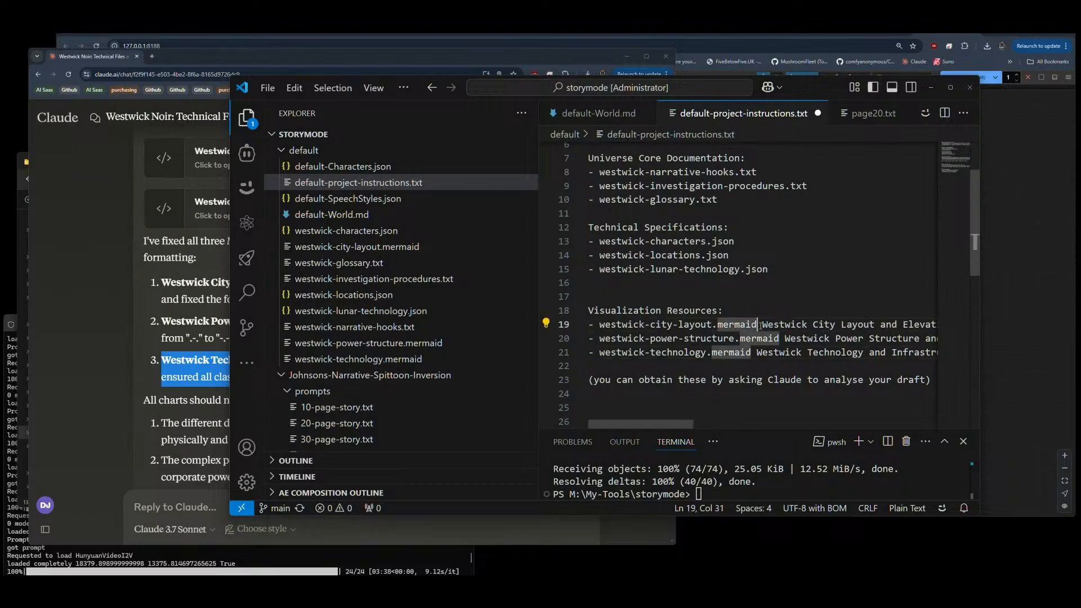
key(Left)
text(-)
key(Down)
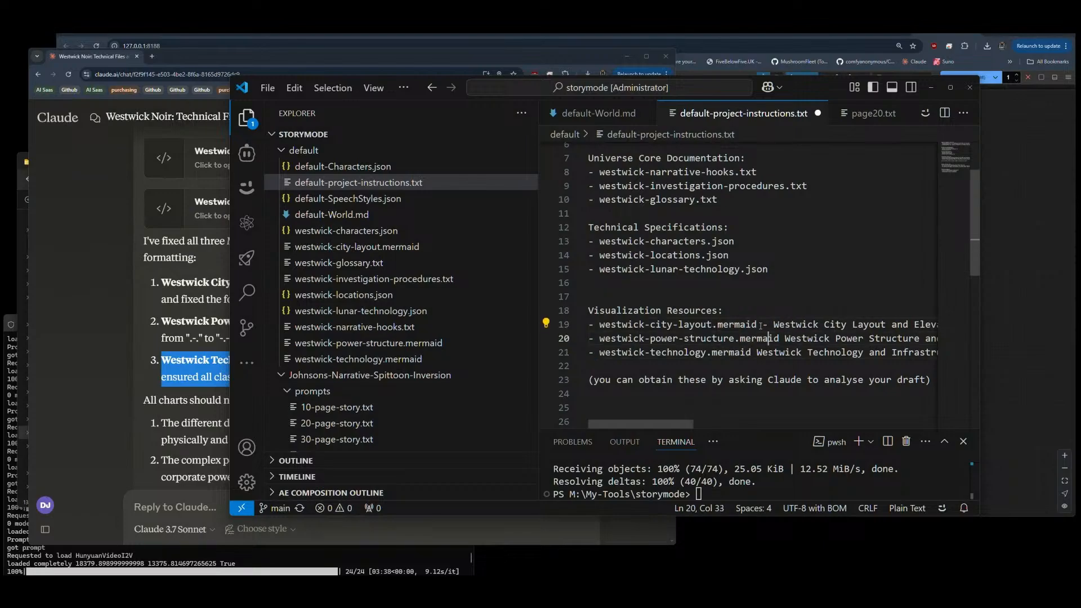
text(-)
key(Down)
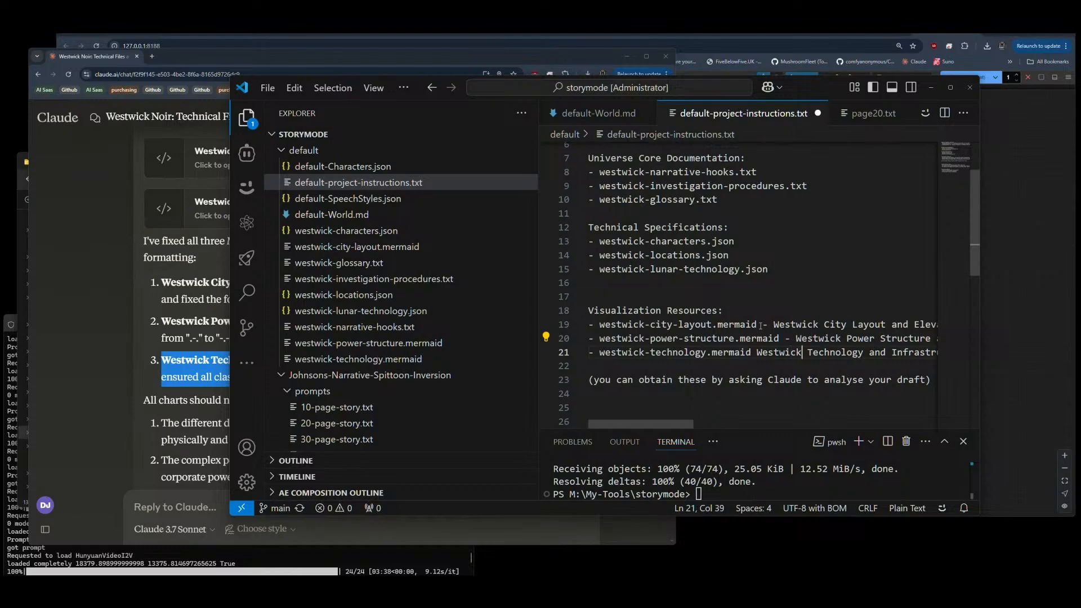
text(-)
Step: Enclose westwick-technology.mermaid Westwick in double quotes under Visualization Resources
key(Left)
key(Left)
text(")
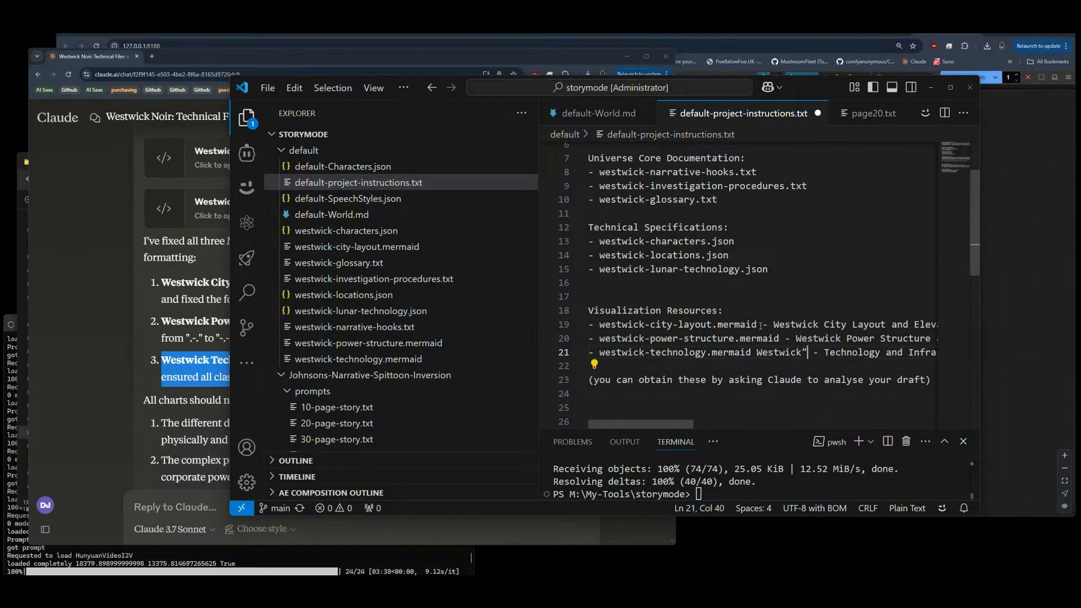
key(Home)
key(Right)
key(Right)
text(")
Step: Put double quotes around westwick-power-structure.mermaid and westwick-city-layout.mermaid under Visualization Resources
key(Up)
text(")
key(Up)
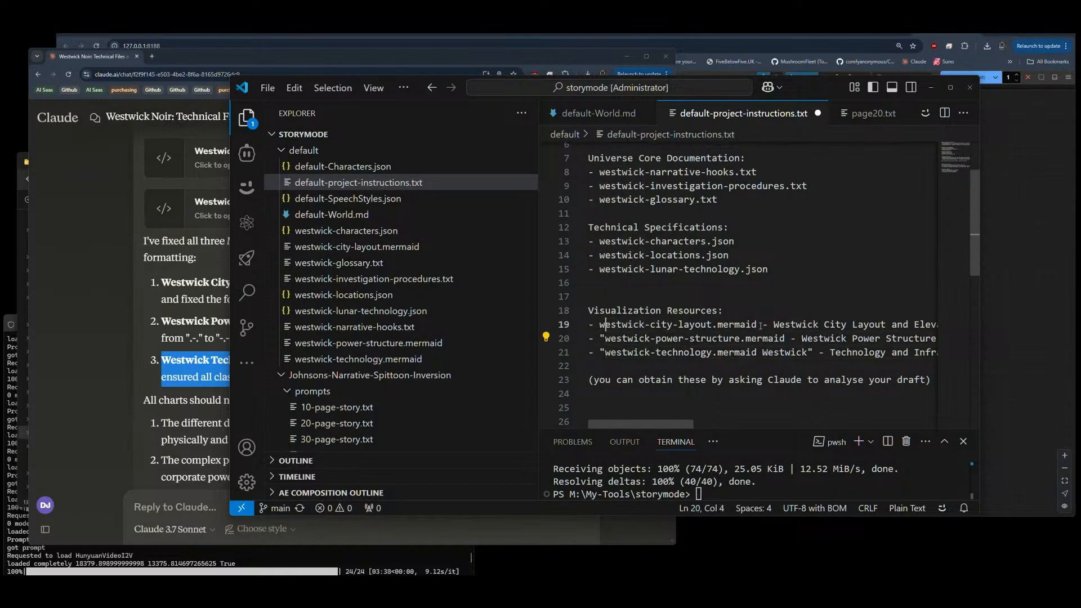
key(Left)
text(")
key(Right)
key(Right)
key(Right)
key(Right)
key(Right)
key(Right)
key(Right)
key(Right)
key(Right)
key(Right)
key(Right)
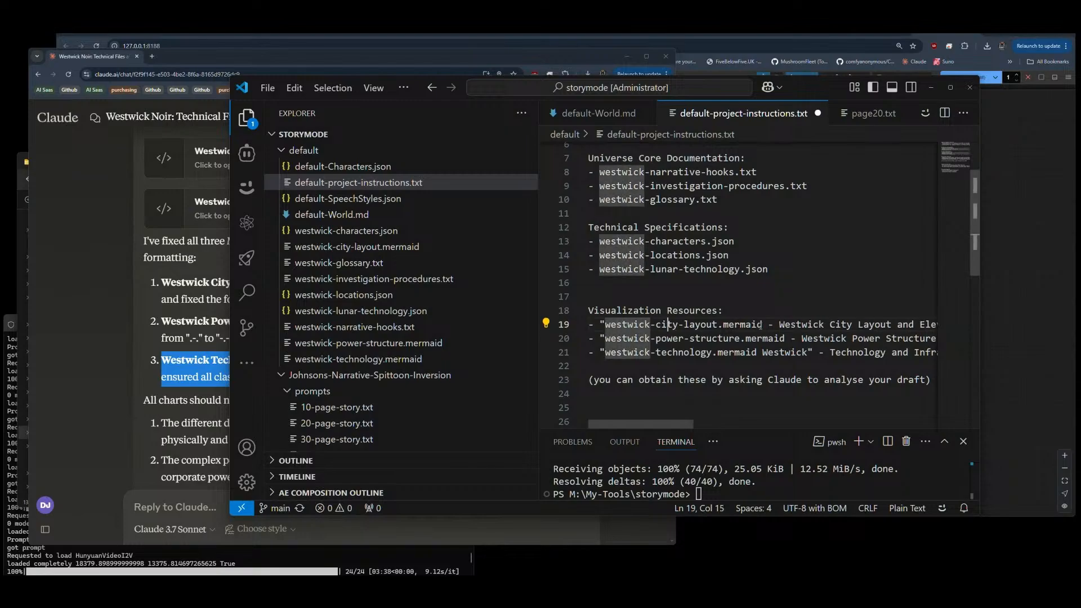
key(Right)
key(Right)
key(Right)
text(")
key(Down)
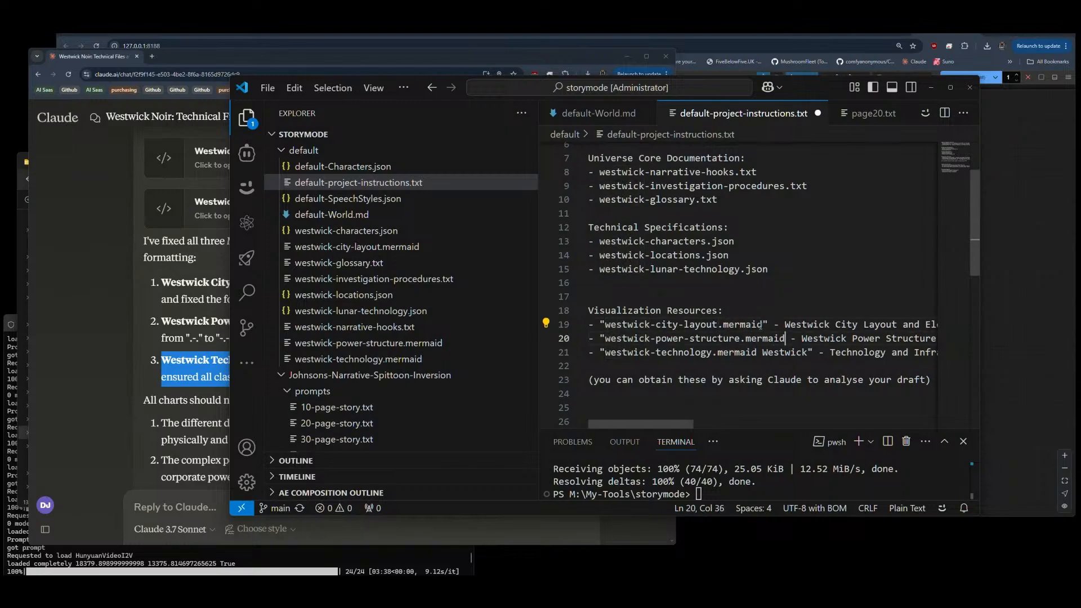
text(")
Step: Enclose westwick-lunar-technology.json in double quotes under Technical Specifications
key(Up)
key(Up)
key(Up)
key(Up)
key(Up)
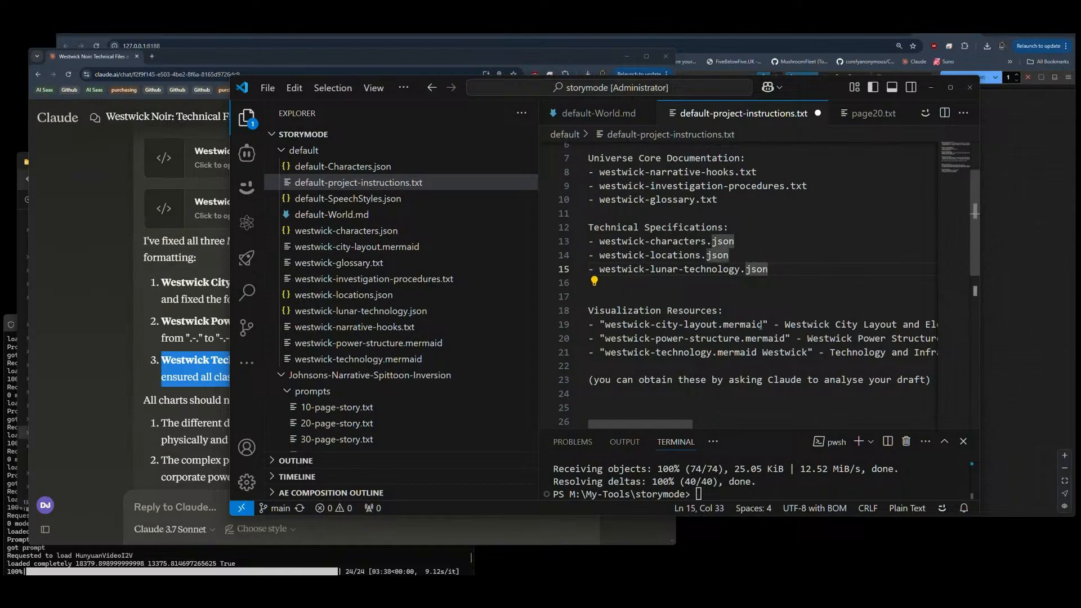
text(")
key(Left)
key(Left)
key(Left)
key(Left)
key(Left)
key(Left)
key(Left)
key(Left)
key(Left)
key(Left)
key(Left)
key(Left)
key(Left)
key(Left)
key(Left)
key(Left)
key(Left)
key(Left)
key(Left)
key(Left)
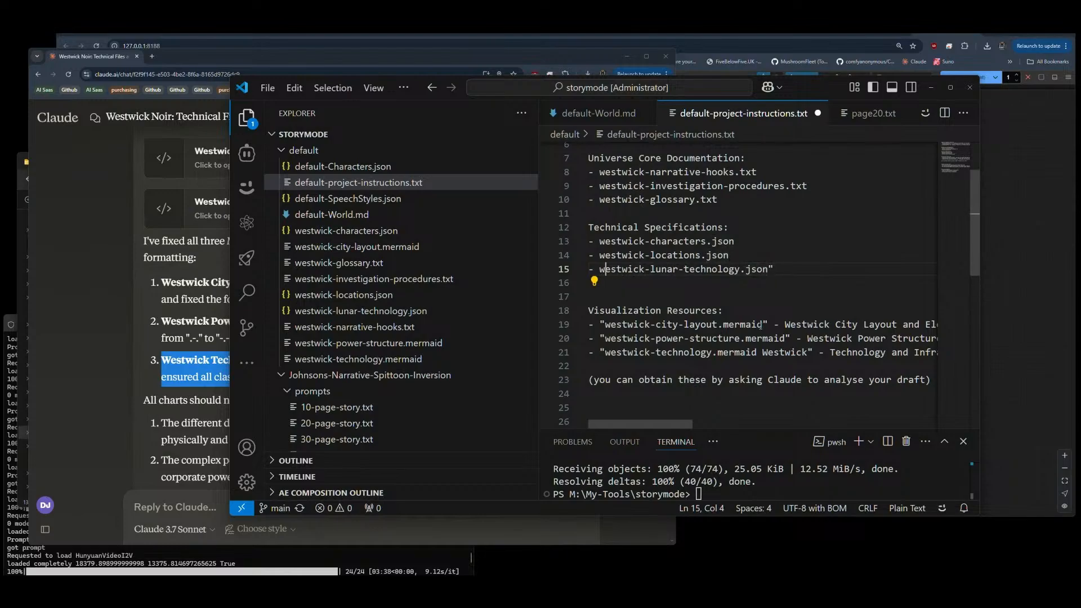
key(Left)
text(")
Step: Enclose westwick-locations.json in double quotes under Technical Specifications
key(Up)
key(Left)
text(")
key(Right)
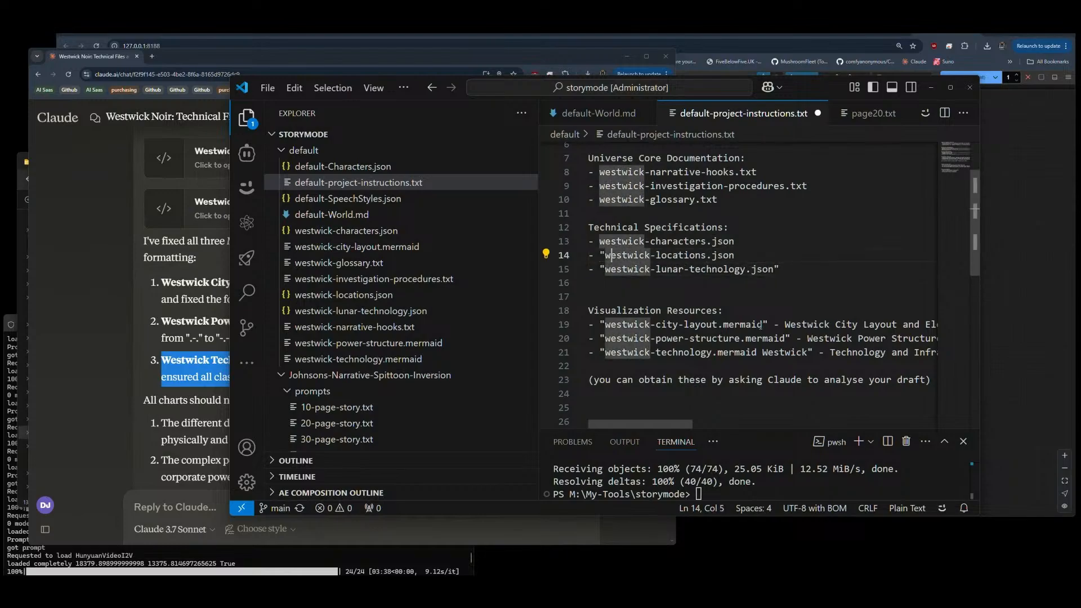
key(End)
text(")
Step: Enclose westwick-characters.json in double quotes under Technical Specifications
key(Up)
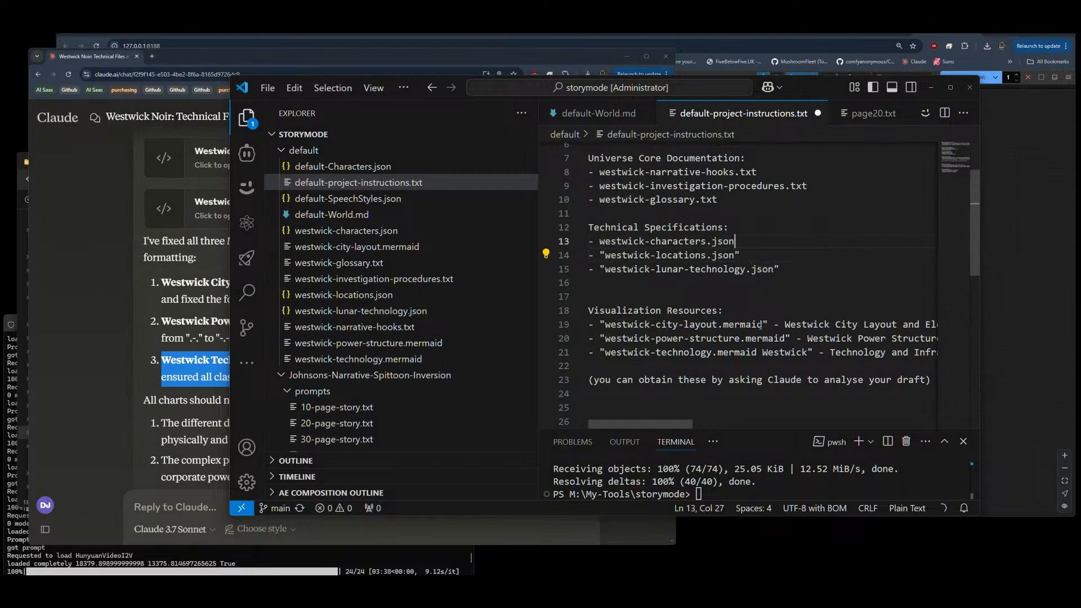
text(")
key(Left)
key(Left)
key(Left)
key(Left)
key(Left)
key(Left)
key(Left)
key(Left)
key(Left)
key(Left)
key(Left)
key(Left)
key(Left)
key(Left)
key(Left)
key(Left)
key(Left)
key(Left)
key(Left)
key(Left)
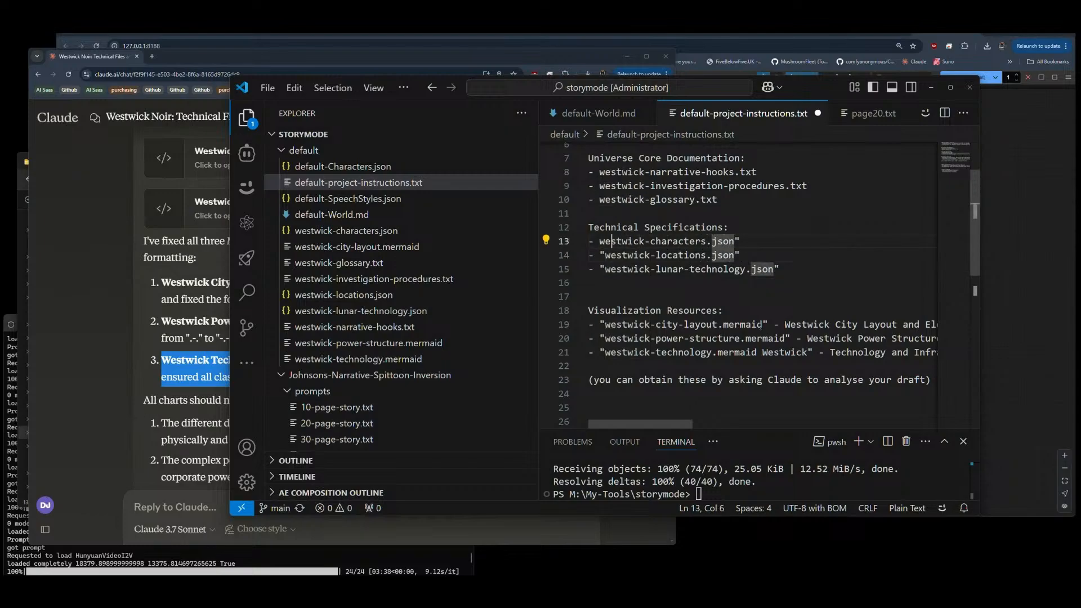
key(Left)
key(Left)
key(Left)
text(")
Step: Enclose westwick-glossary.txt in double quotes under Universe Core Documentation
key(Up)
key(Up)
key(Up)
scroll(760, 326, up, 1)
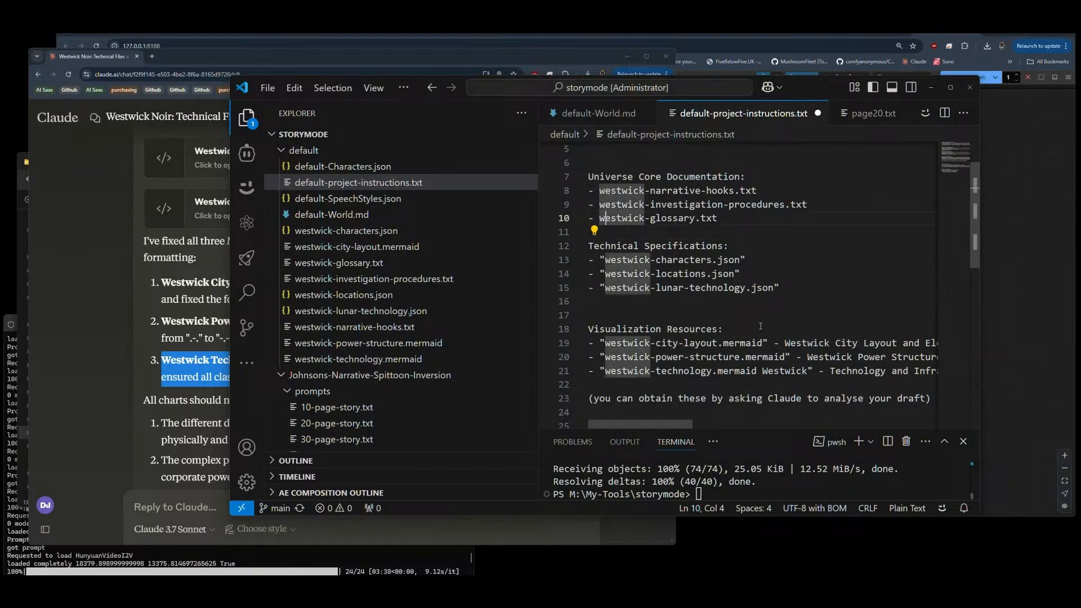
text(")
key(Right)
key(Right)
key(Right)
key(Right)
key(Right)
key(Right)
key(Right)
key(Right)
key(Right)
key(Right)
key(Right)
key(Right)
key(Right)
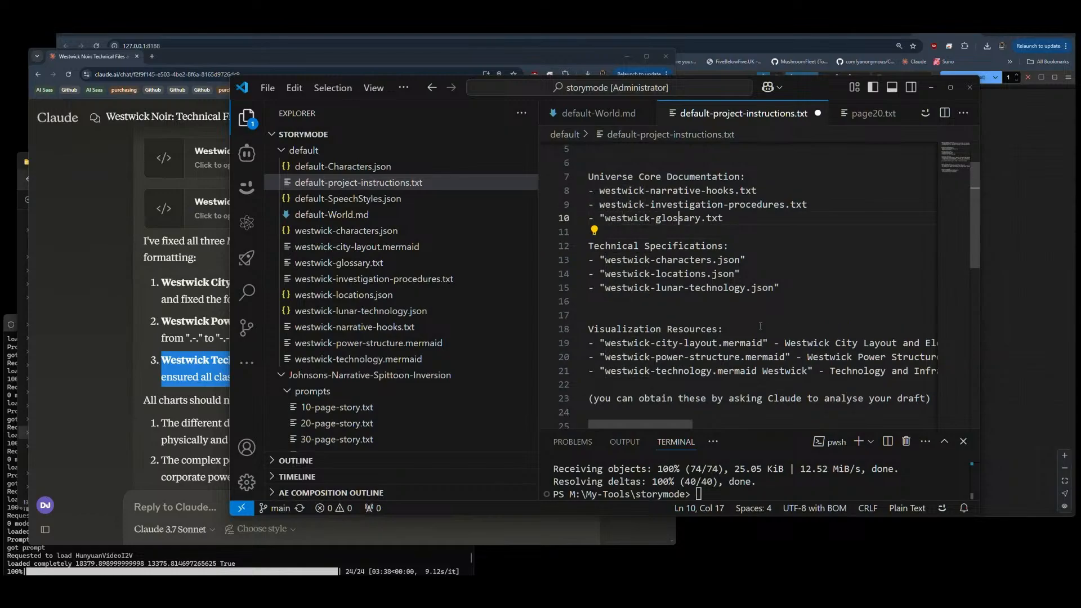
text(")
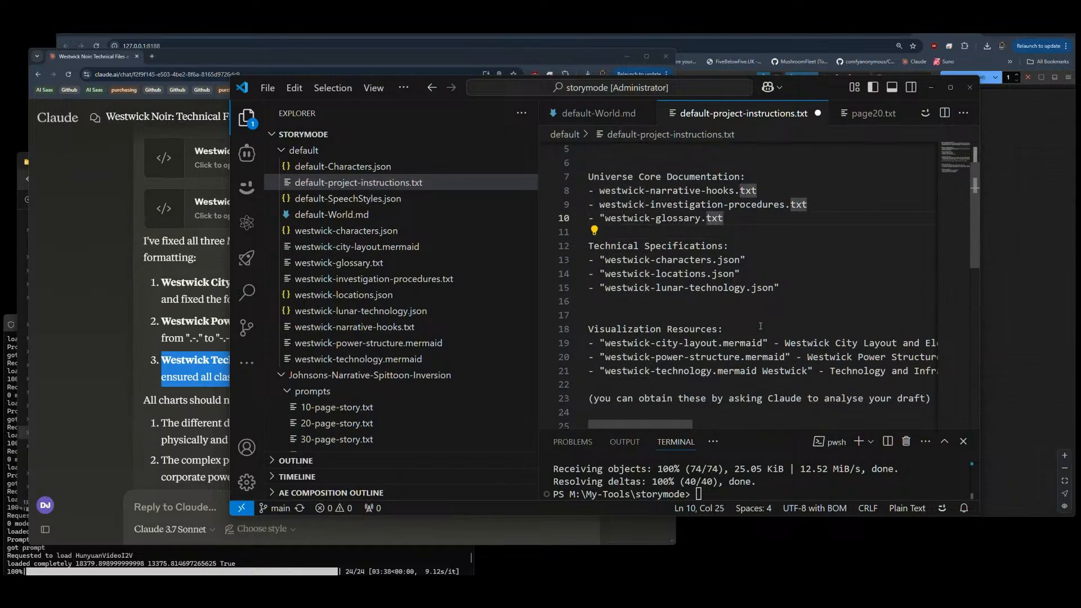
Step: Enclose westwick-investigation-procedures.txt in double quotes under Universe Core Documentation
scroll(760, 326, up, 1)
key(Up)
key(End)
text(")
key(Home)
key(Right)
key(Right)
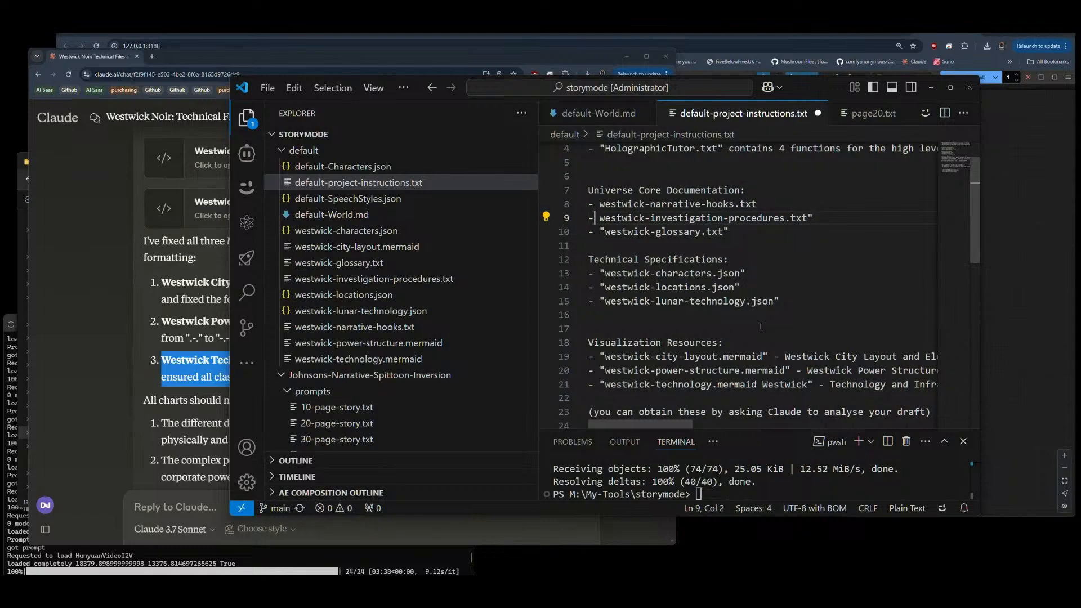
text(")
Step: Enclose westwick-narrative-hooks.txt in double quotes under Universe Core Documentation
key(Up)
key(Left)
text(")
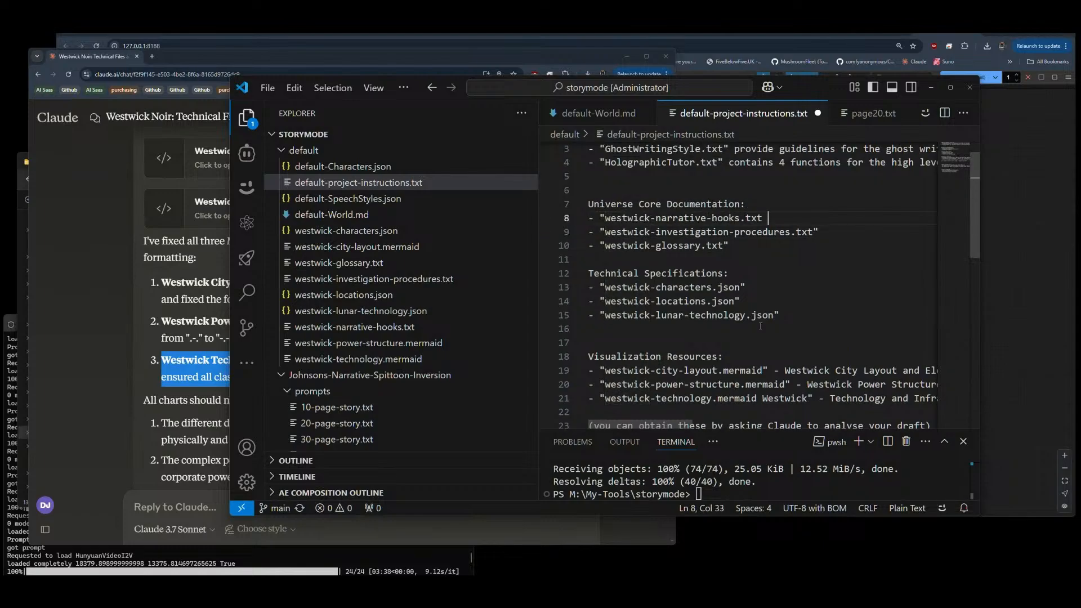
key(End)
text(")
key(Left)
scroll(760, 326, up, 1)
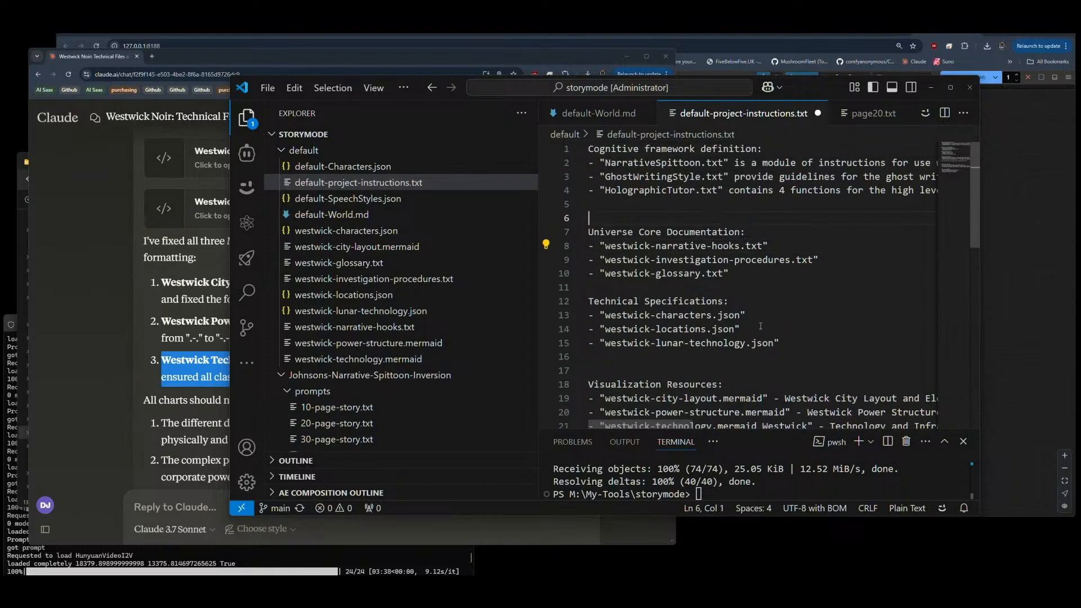
Step: Append a hyphen separator after each of the three quoted file names under Universe Core Documentation
key(Right)
text(-)
key(Down)
key(End)
text(-)
key(Down)
text(-)
Step: Append a hyphen separator after each of the three quoted JSON file names under Technical Specifications
key(Down)
key(Down)
key(Down)
key(End)
text(-)
key(Down)
text(-)
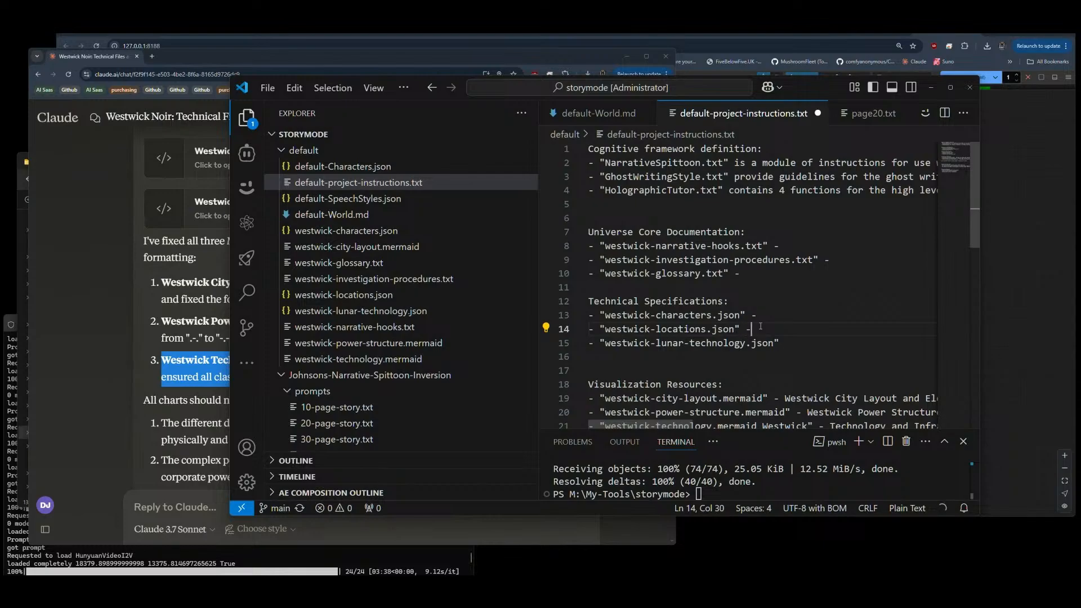
key(Down)
key(End)
text(-)
scroll(809, 288, down, 2)
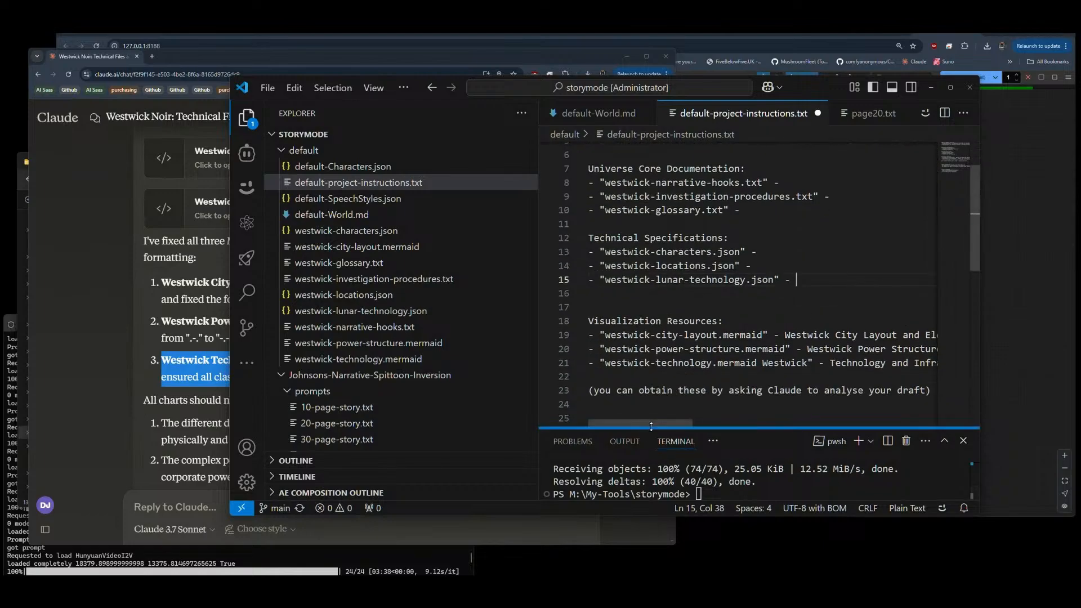
drag(648, 425, 635, 428)
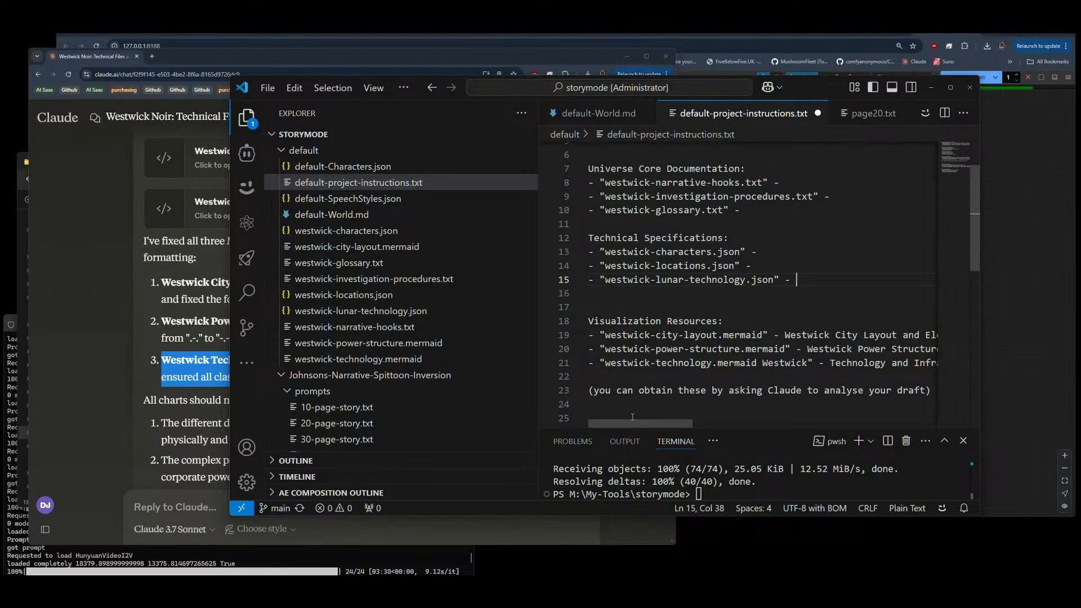
Step: Copy the Westwick Glossary of Terms description from Claude's reply into the westwick-glossary.txt line of the project instructions
click(129, 369)
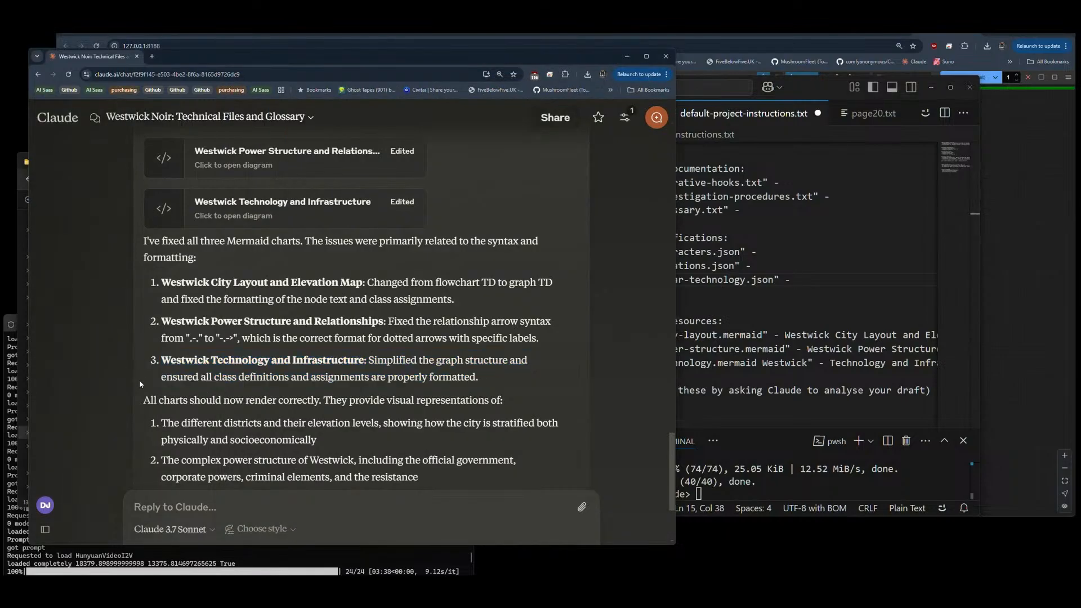
scroll(140, 380, up, 5)
scroll(140, 380, up, 3)
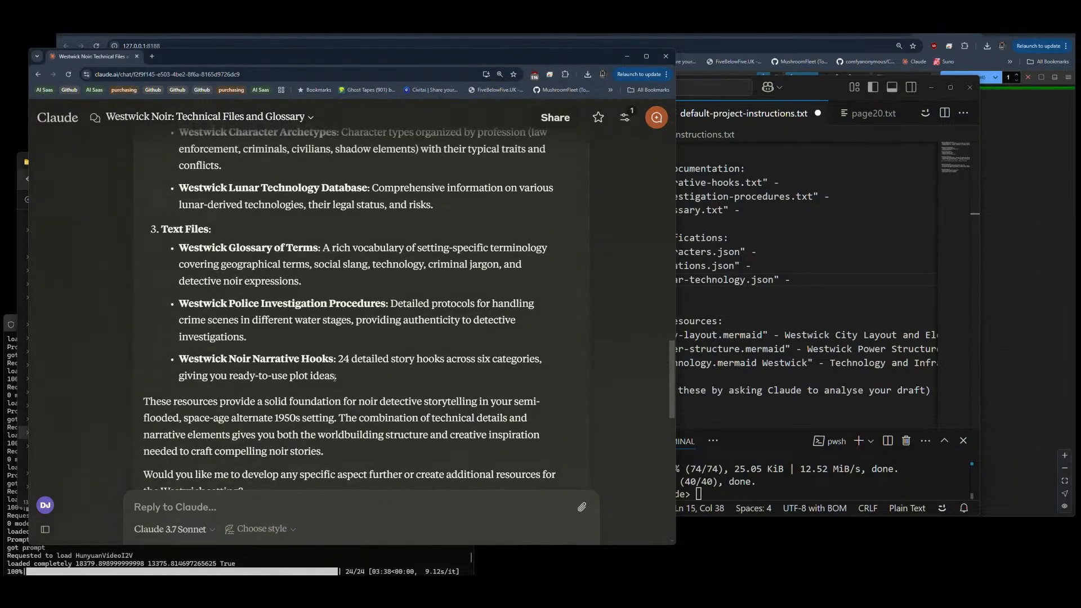
drag(336, 376, 179, 358)
scroll(241, 330, up, 2)
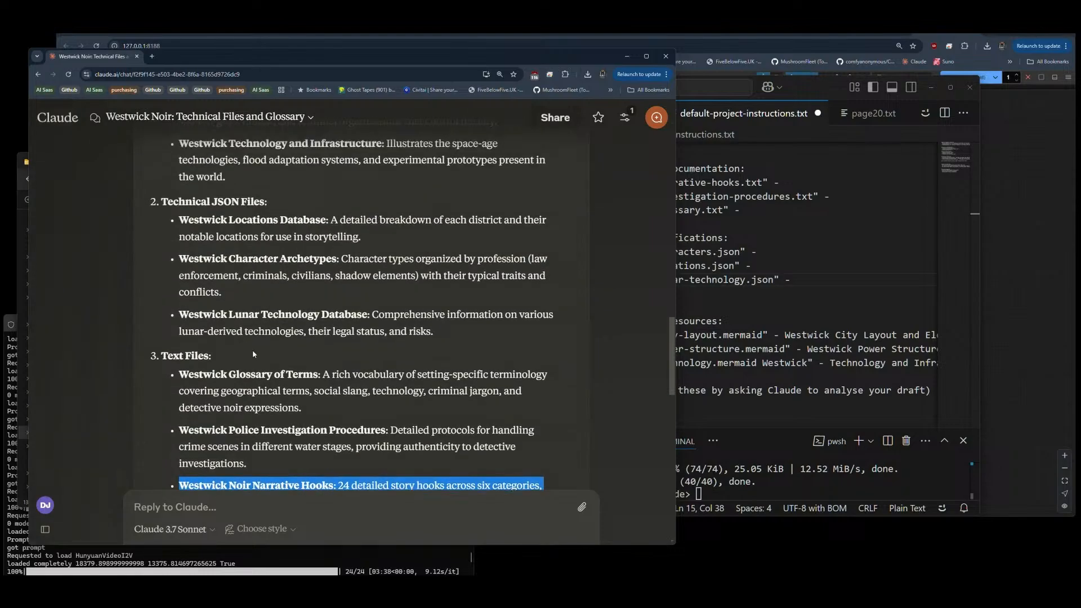
scroll(252, 354, down, 2)
click(308, 290)
triple_click(238, 264)
key(ctrl+c)
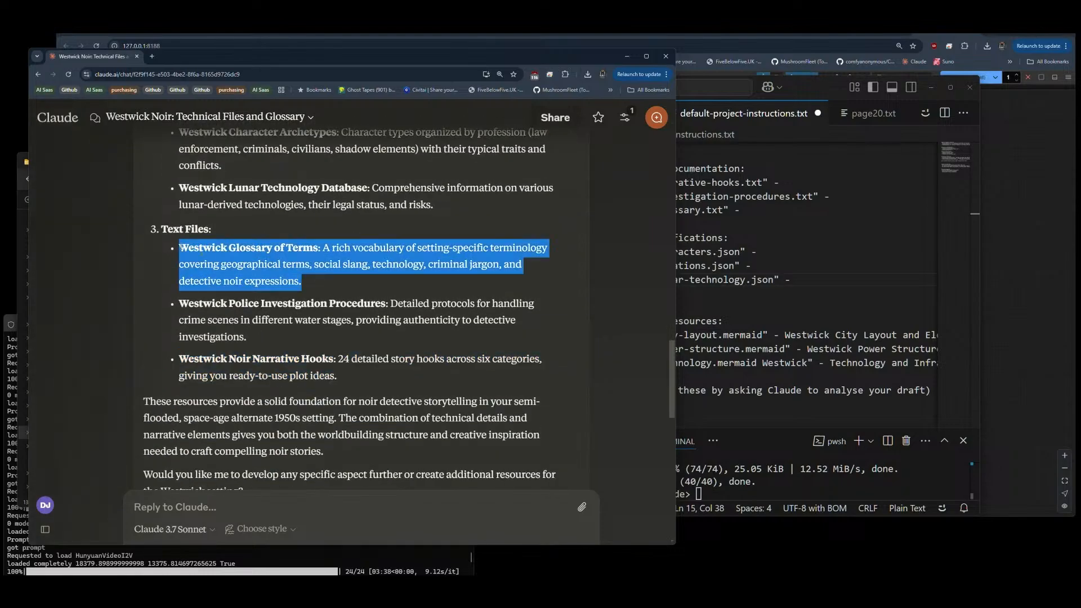
click(864, 203)
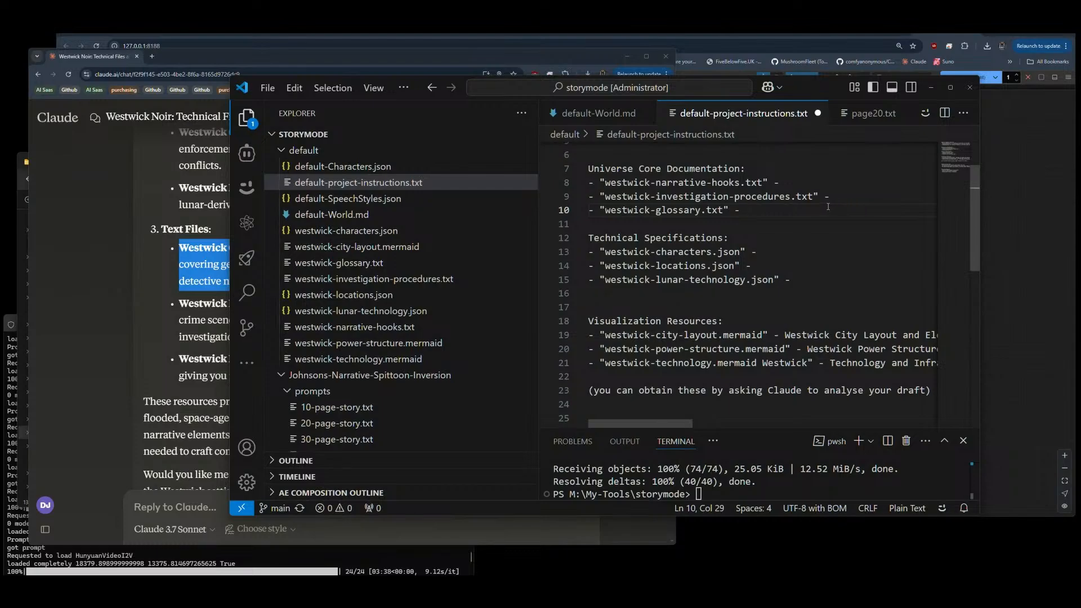
key(ctrl+v)
Step: Copy Claude's Westwick Police Investigation Procedures description into the westwick-investigation-procedures.txt line
key(alt+Tab)
drag(248, 336, 179, 303)
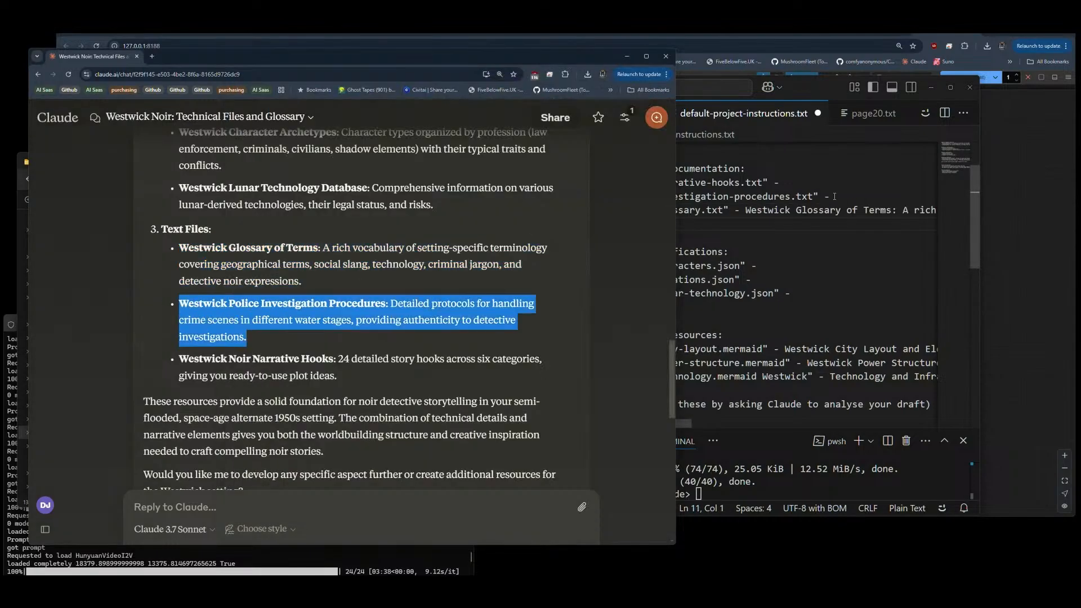
click(834, 196)
text(Westwick Police Investigation Procedures: Detailed protocols for handling crime scenes in different water stages, providing authenticity to detective investigations.)
Step: Copy Claude's Westwick Noir Narrative Hooks description into the westwick-narrative-hooks.txt line
click(140, 269)
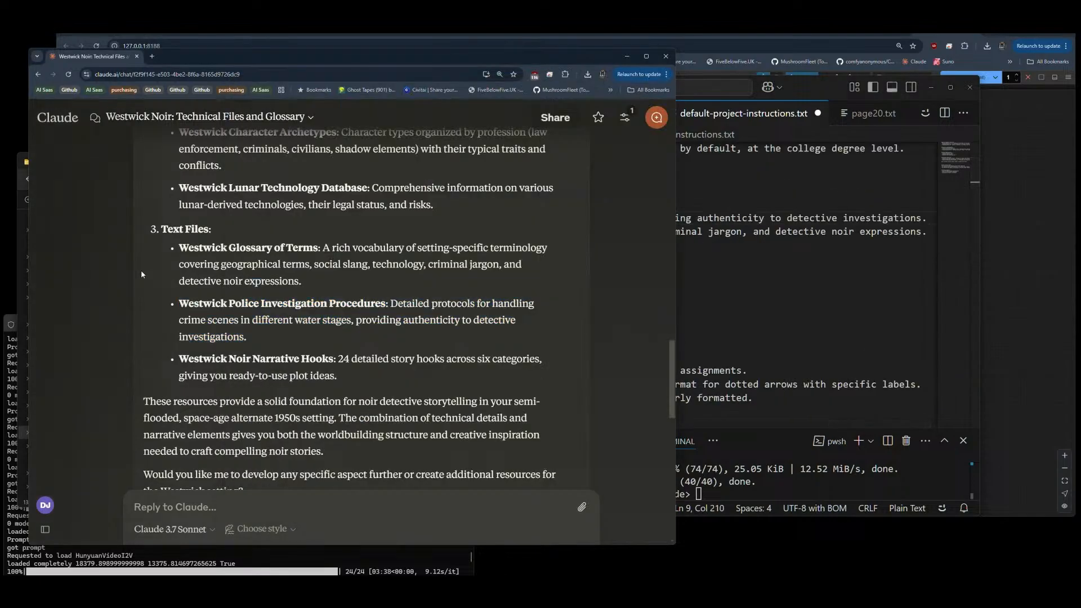
drag(337, 374, 180, 358)
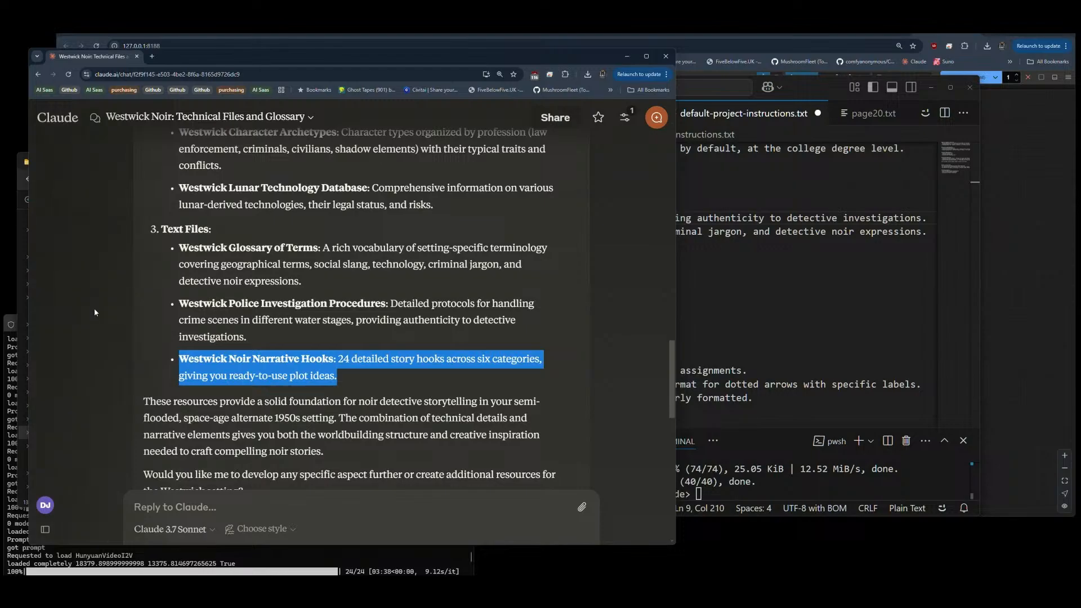
click(820, 291)
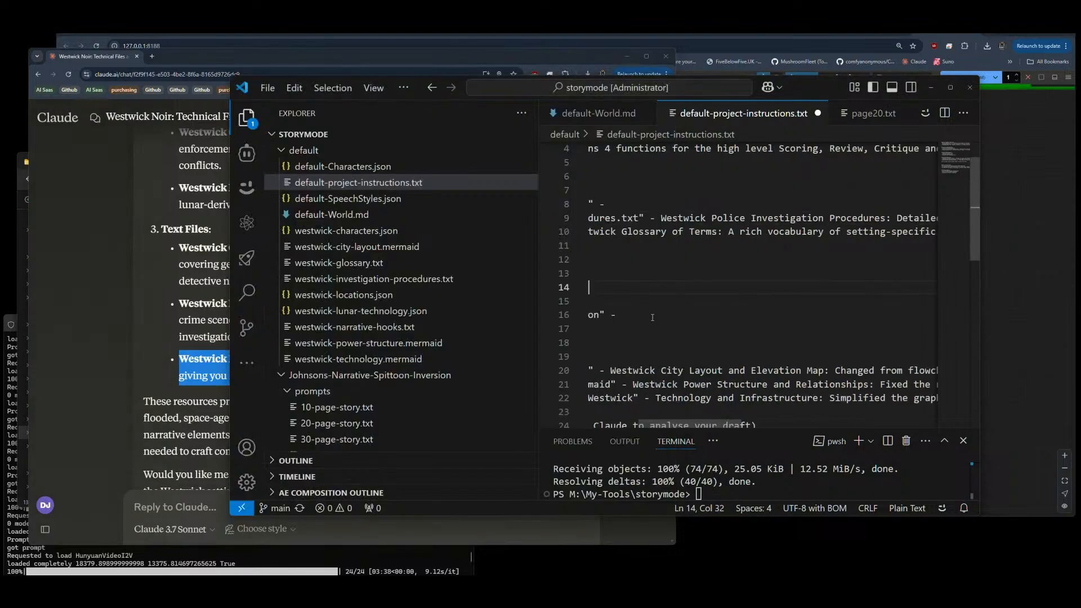
key(Home)
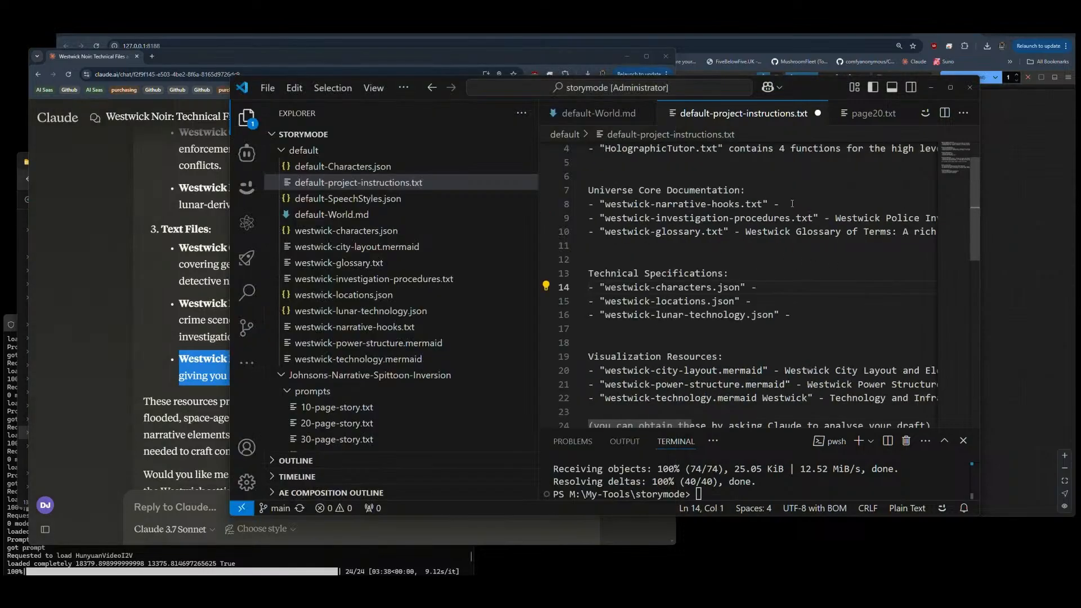
click(792, 204)
key(ctrl+v)
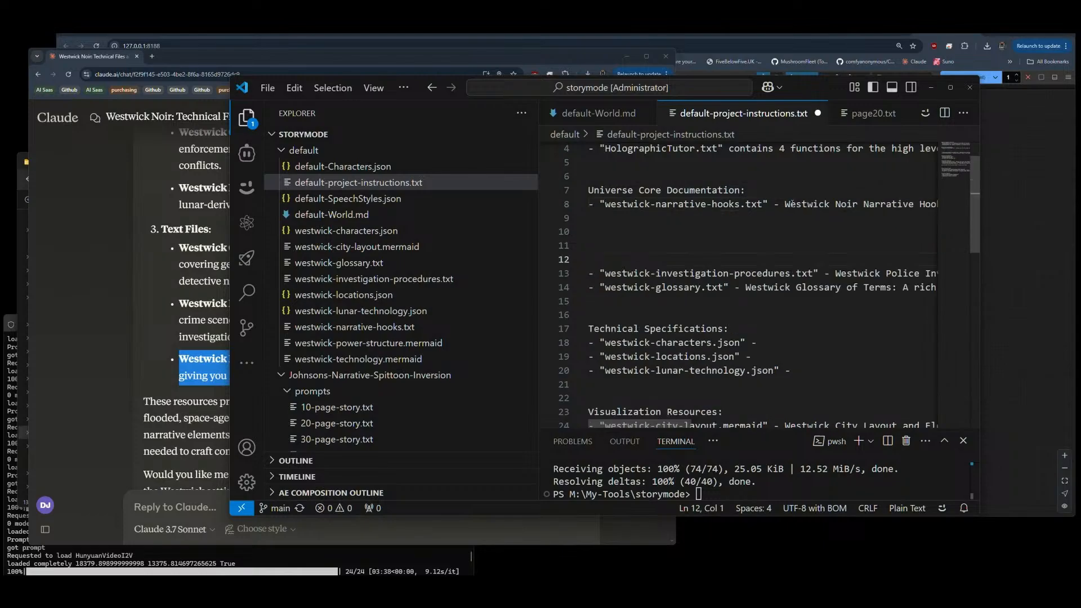
Step: Remove the surplus blank lines between the narrative hooks entry and the investigation procedures entry
key(BackSpace)
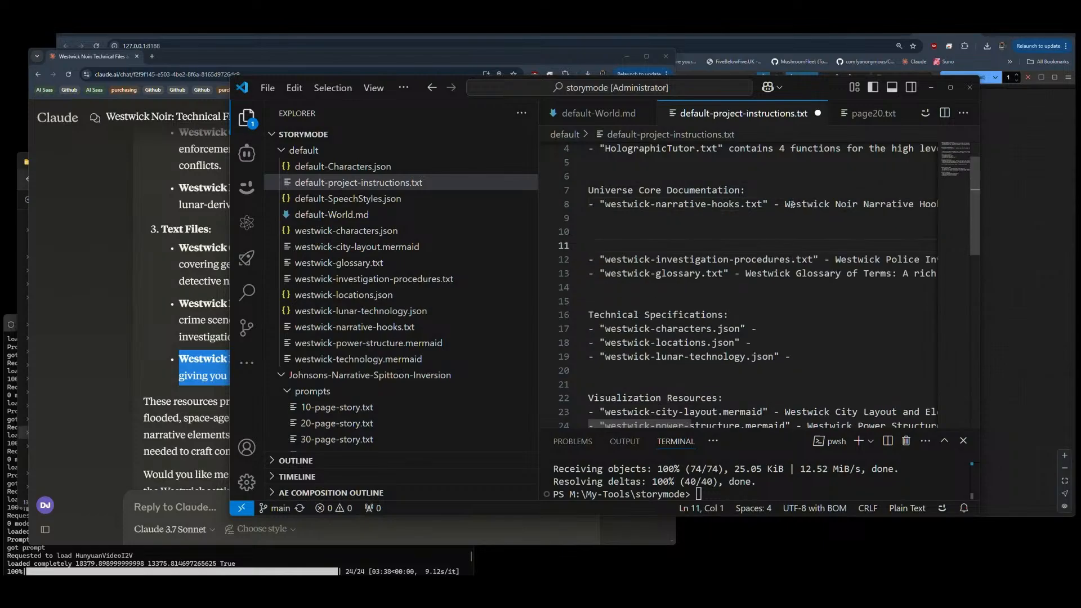
key(BackSpace)
key(BackSpace)
key(BackSpace)
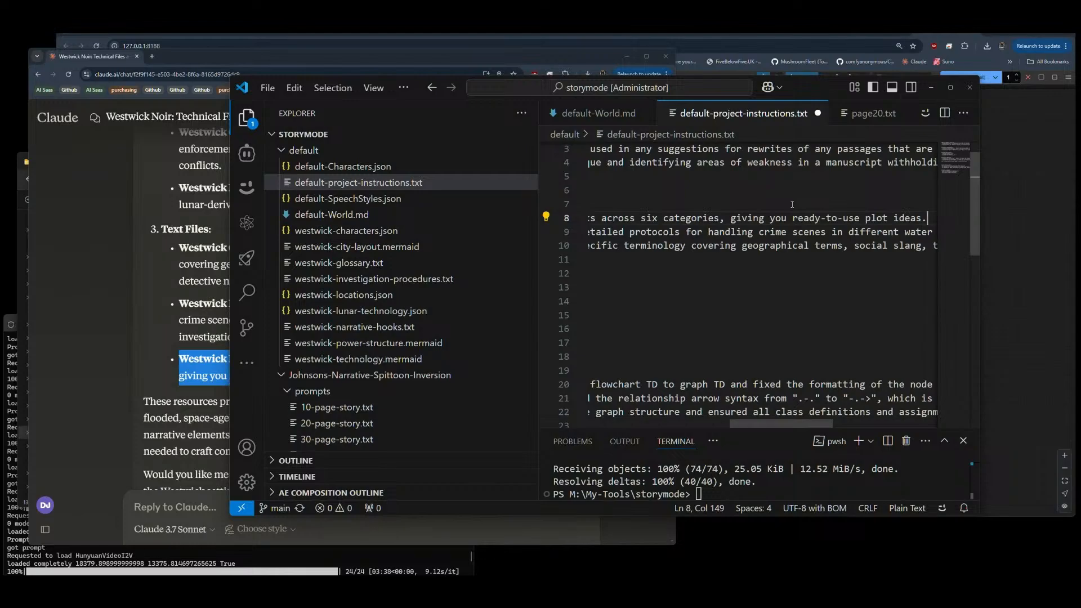
key(Home)
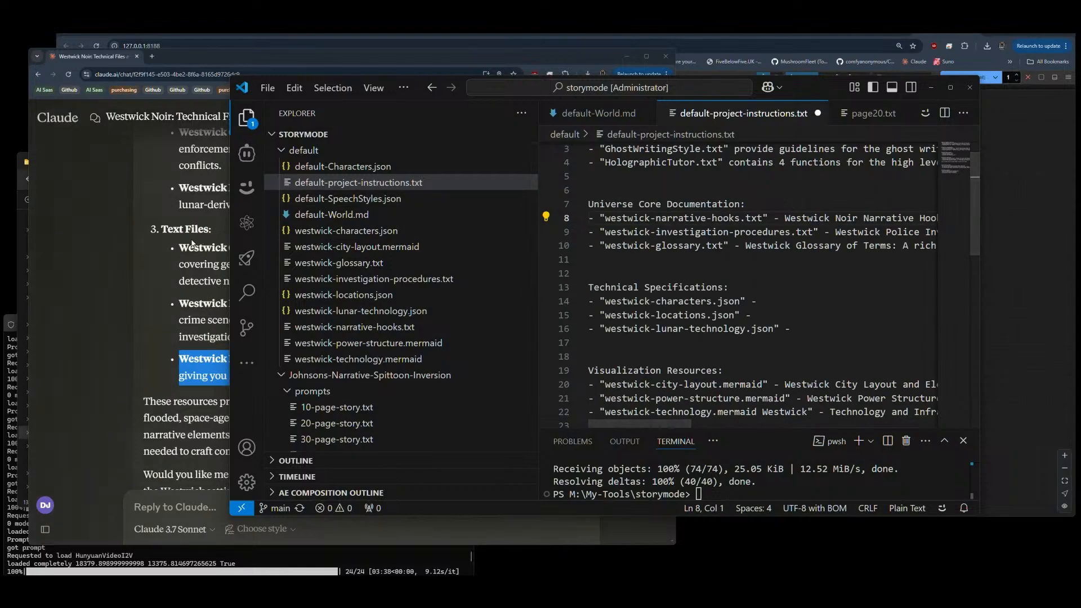
Step: Copy Claude's Westwick Lunar Technology Database description into the westwick-lunar-technology.json line and end it with a period
click(130, 265)
scroll(130, 265, up, 2)
drag(431, 289, 181, 273)
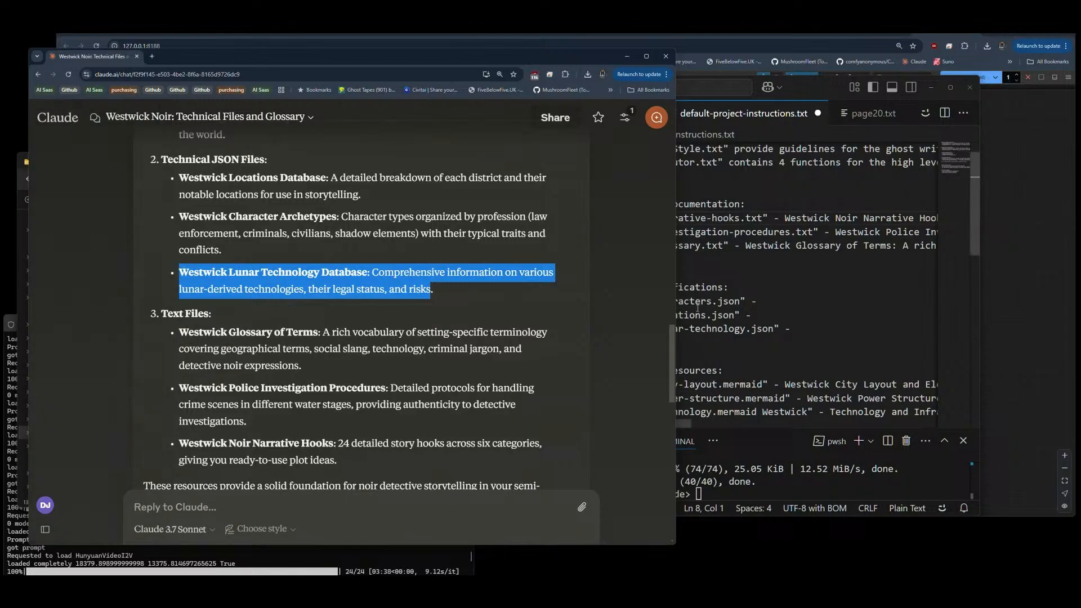
click(799, 315)
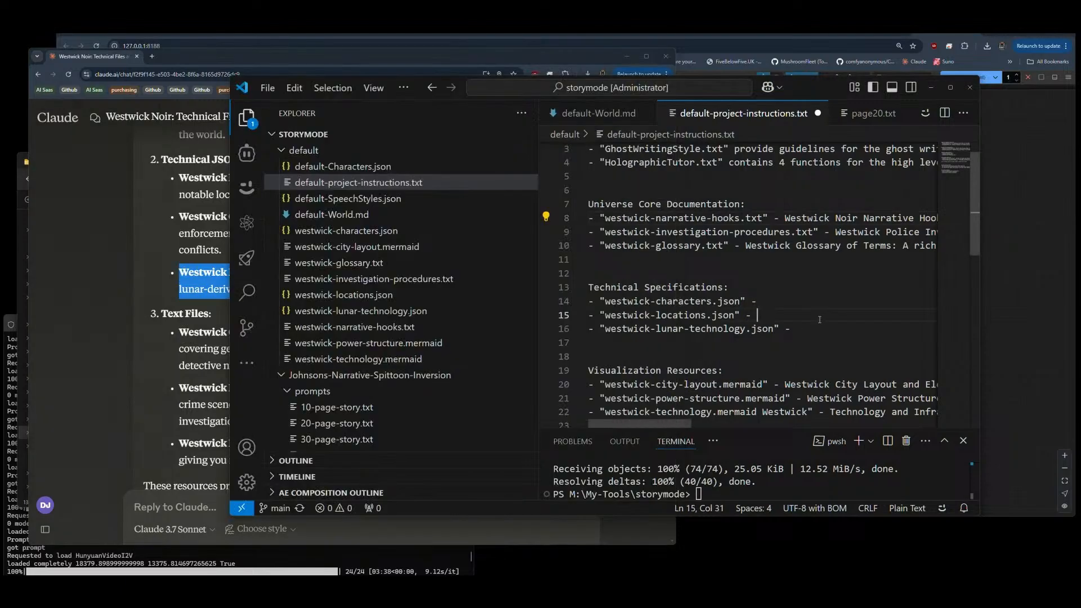
click(805, 331)
key(ctrl+v)
text(.)
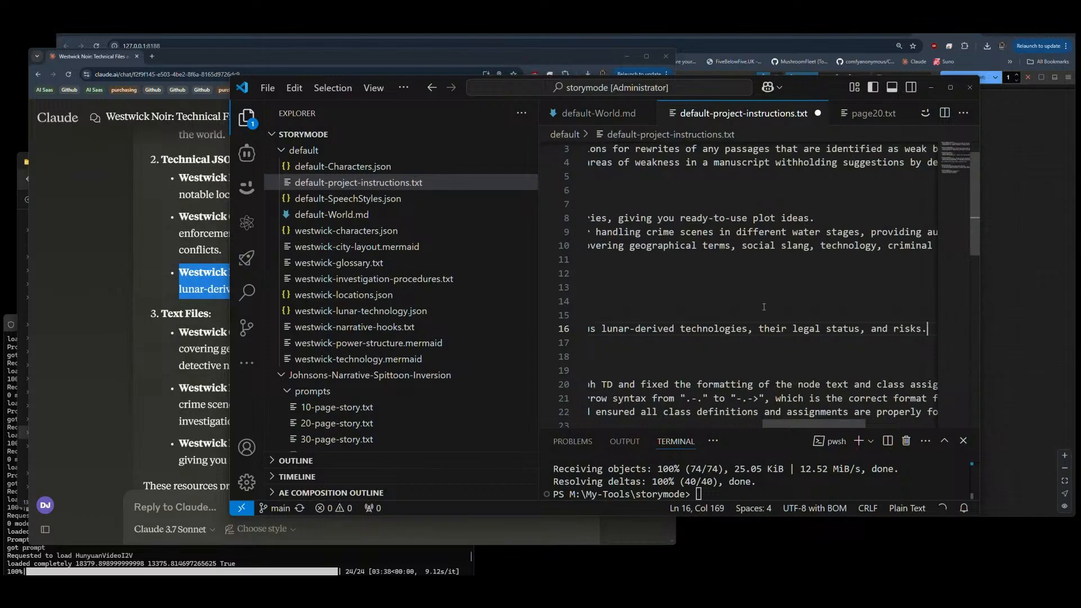
Step: Copy Claude's Westwick Character Archetypes description into the westwick-characters.json line under Technical Specifications
click(69, 293)
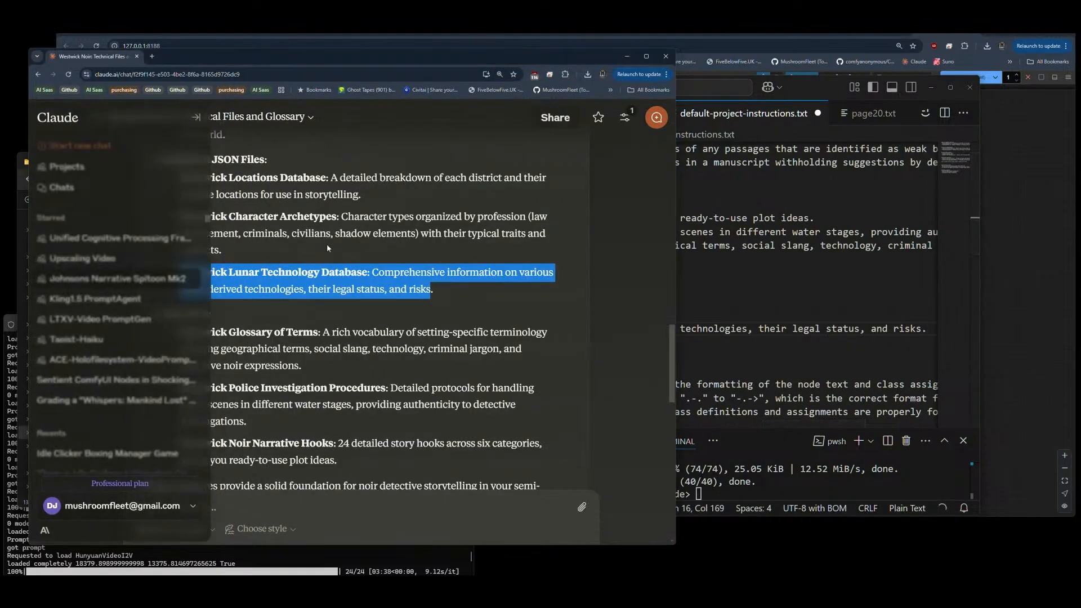
drag(223, 250, 175, 221)
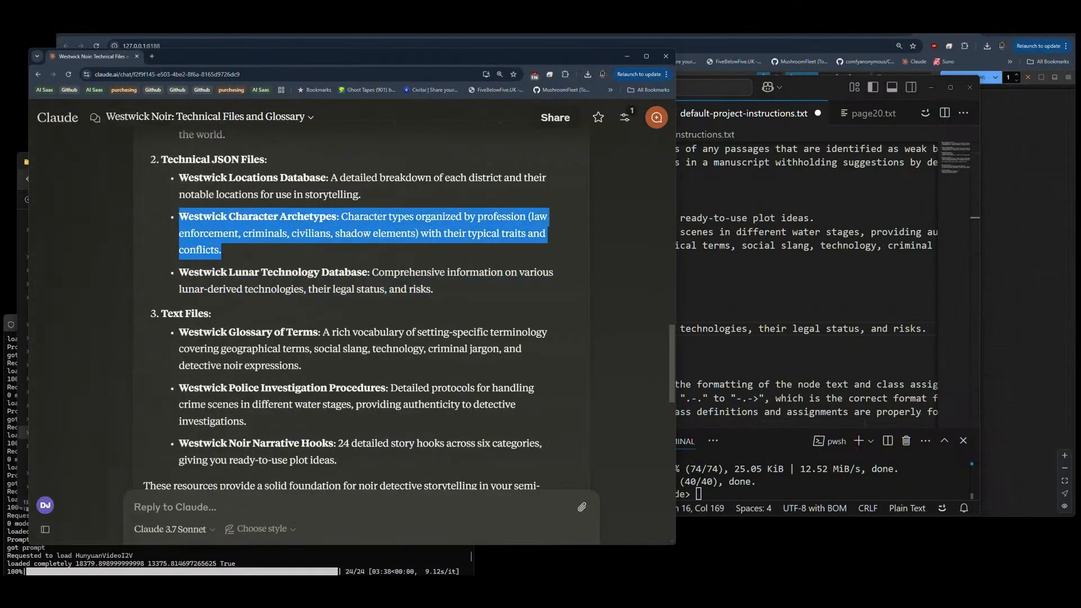
click(731, 298)
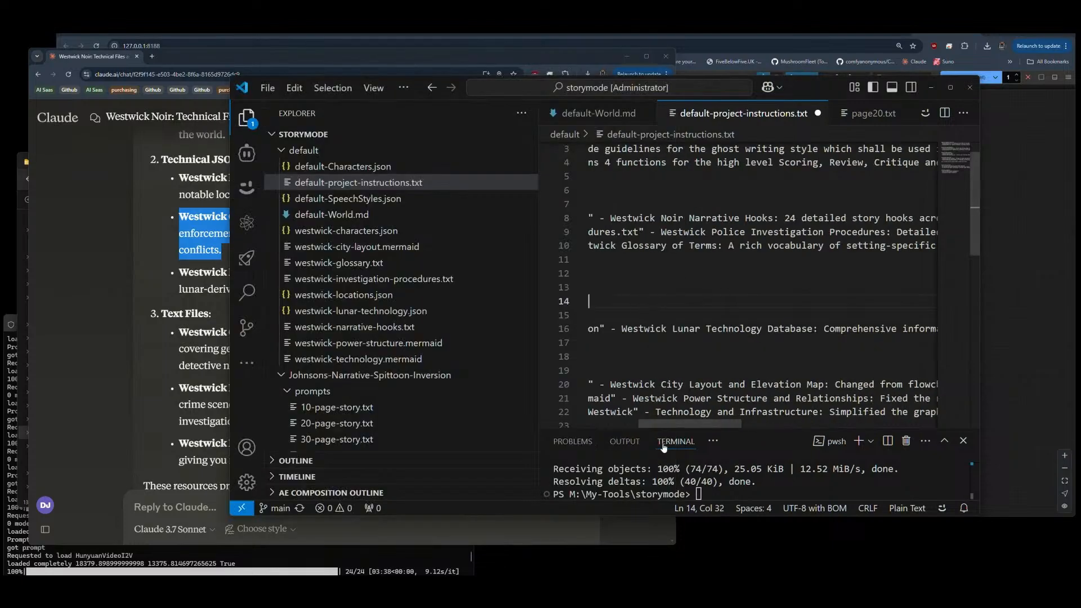
scroll(680, 356, left, 5)
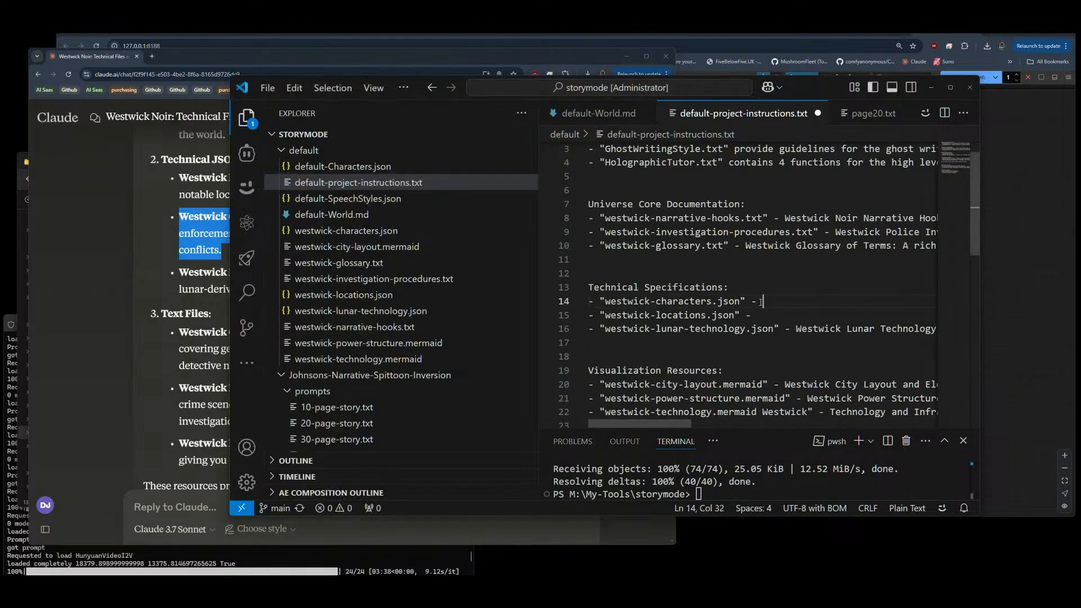
key(ctrl+v)
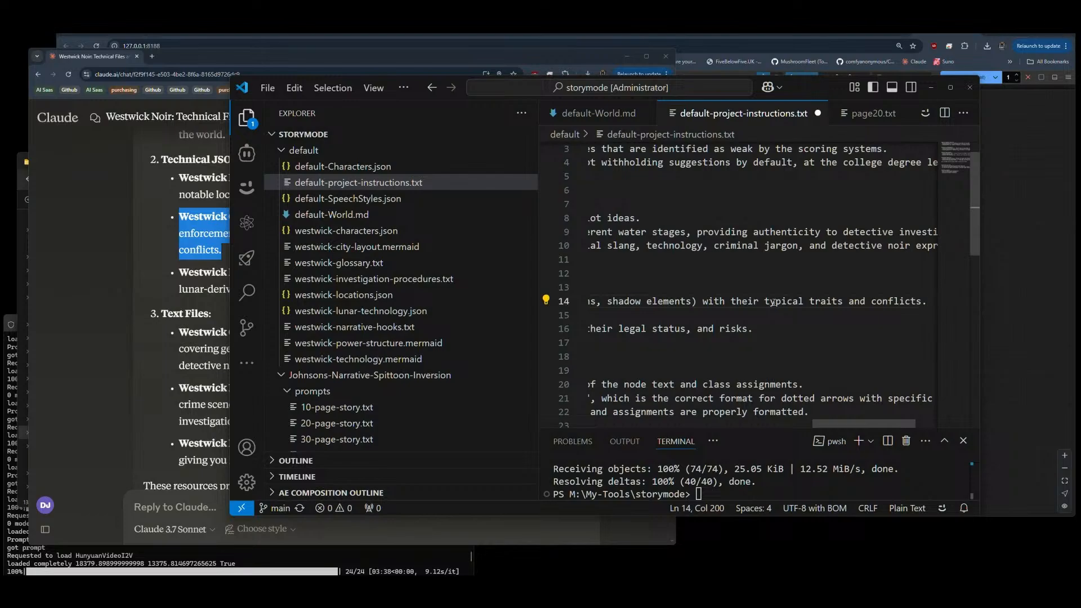
key(Home)
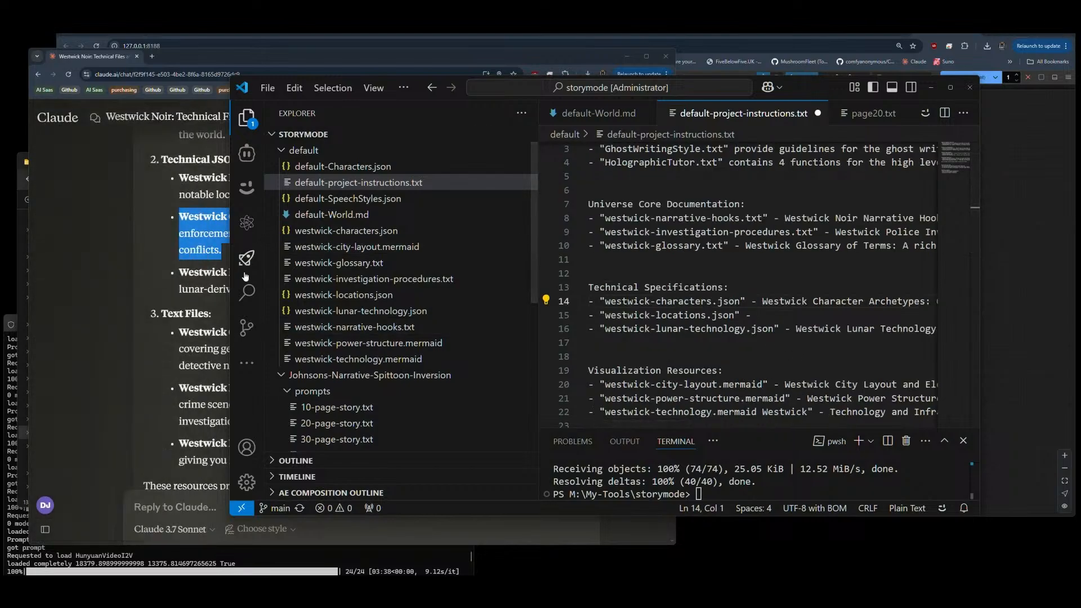
Step: Copy Claude's Westwick Locations Database description into the westwick-locations.json line and save the project instructions
click(128, 238)
drag(362, 196, 179, 187)
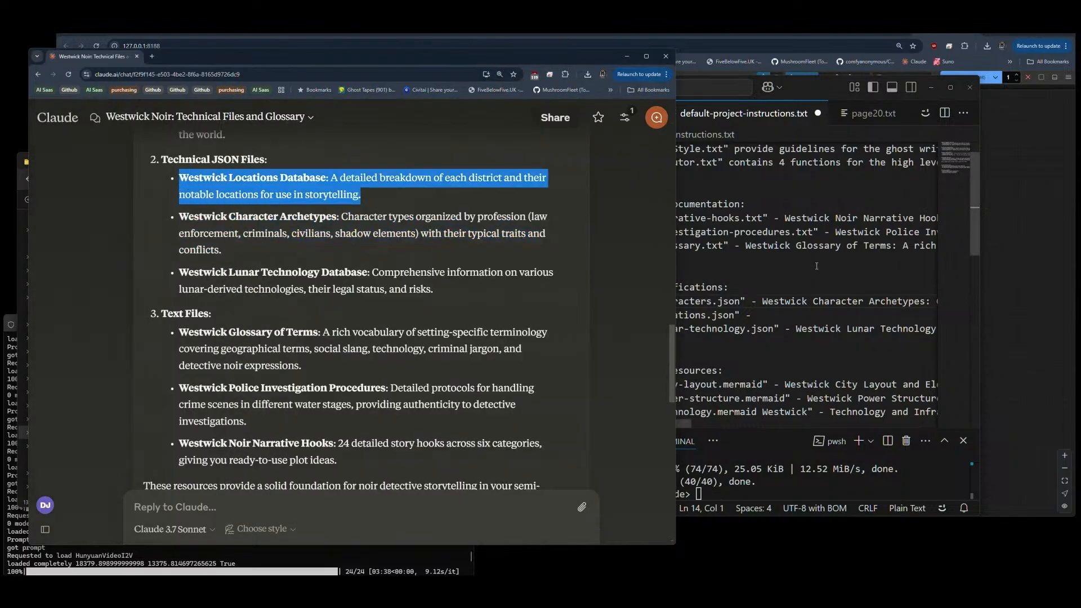
click(769, 317)
key(ctrl+v)
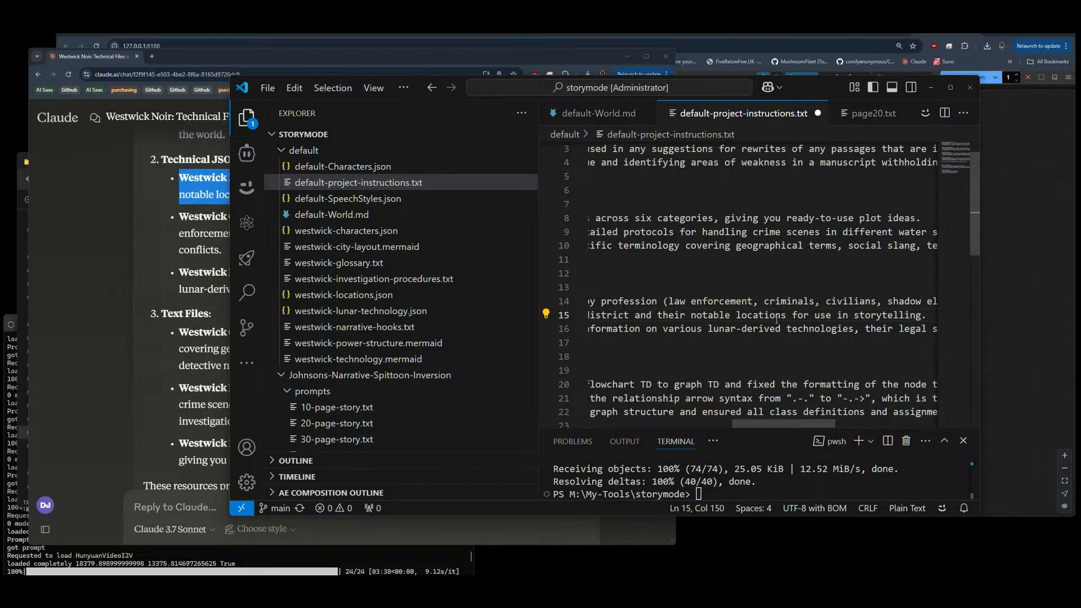
key(Home)
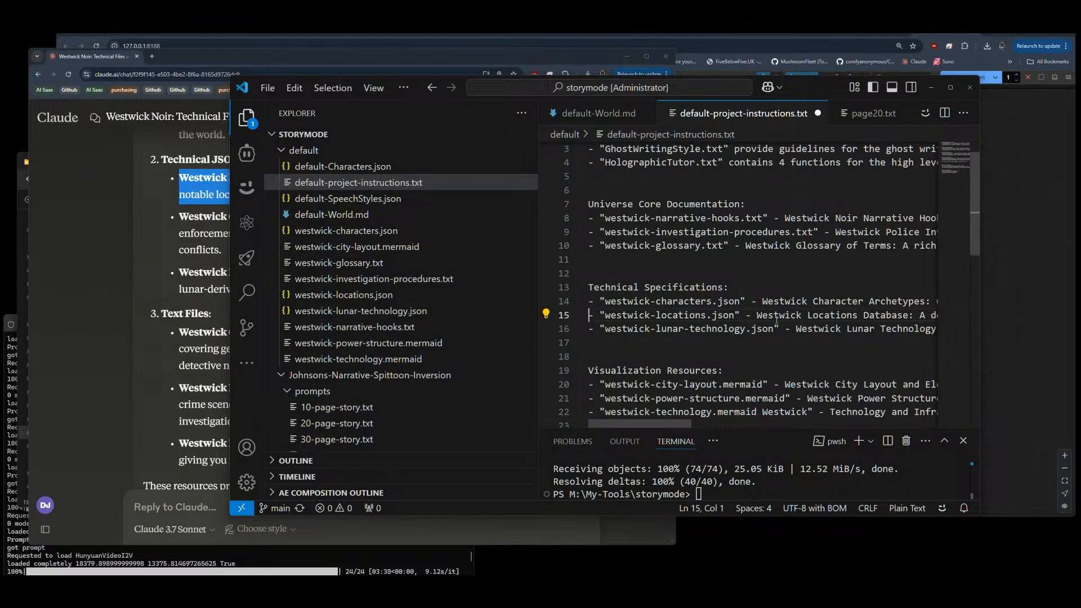
key(ctrl+s)
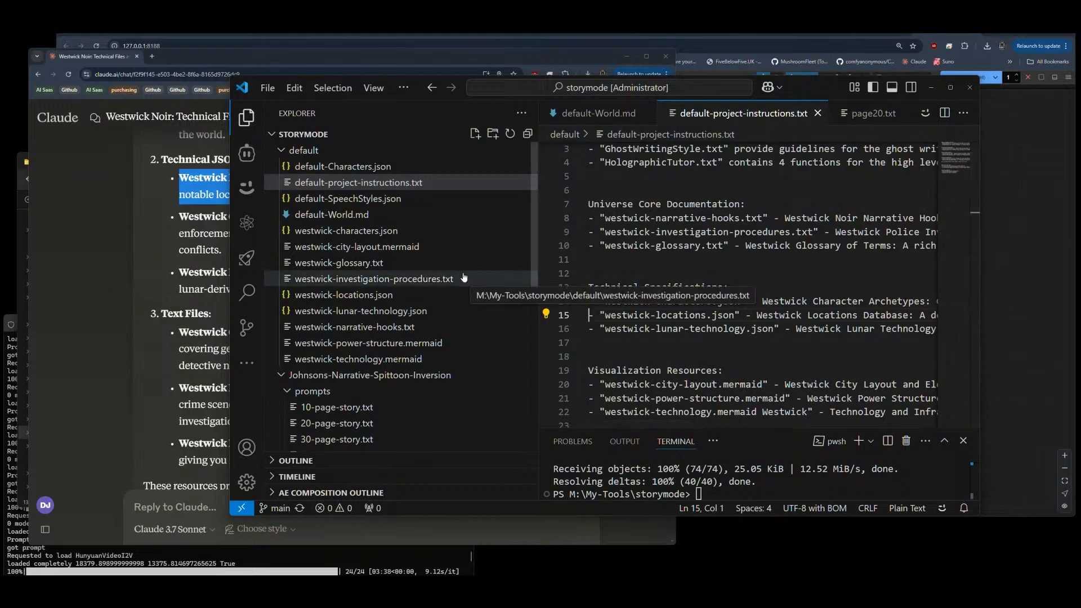
Step: Prefix NarrativeSpittoon.txt with the relative path ../ inside its quotes under Cognitive framework definition
scroll(688, 286, up, 1)
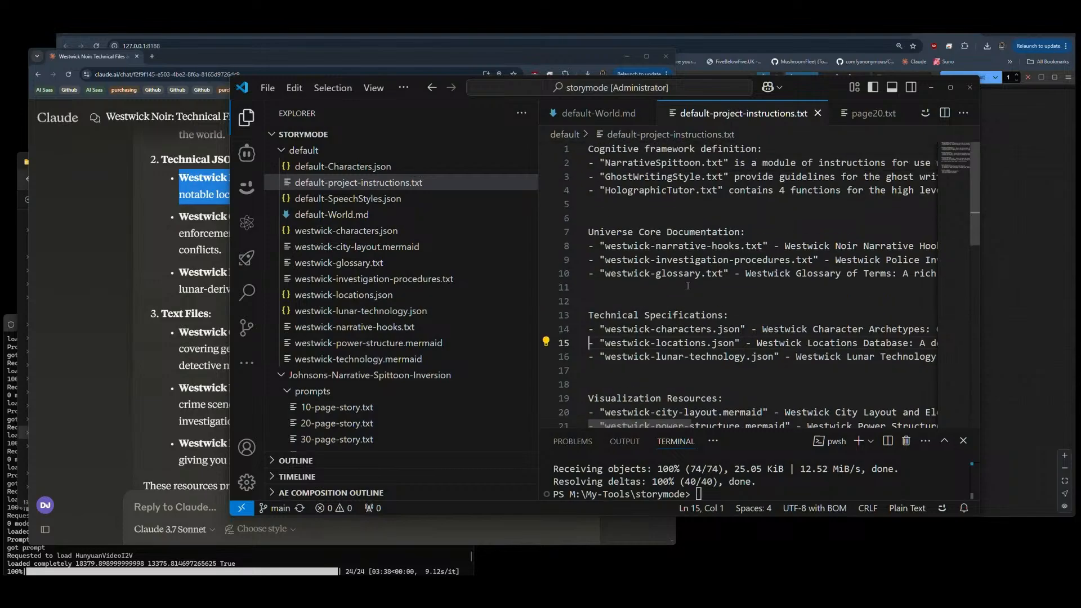
scroll(681, 231, down, 5)
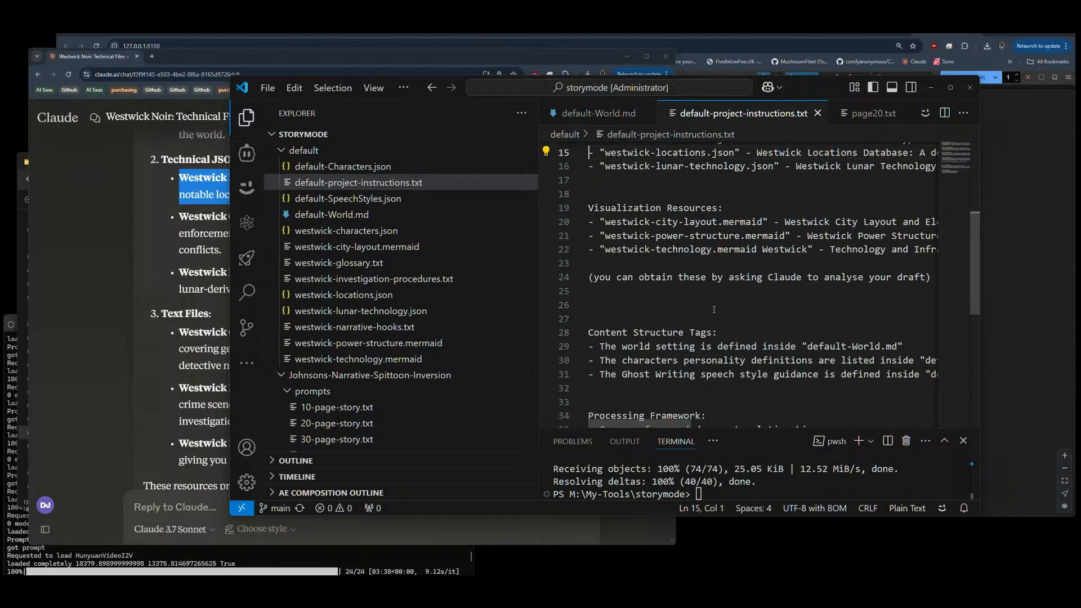
scroll(713, 309, up, 5)
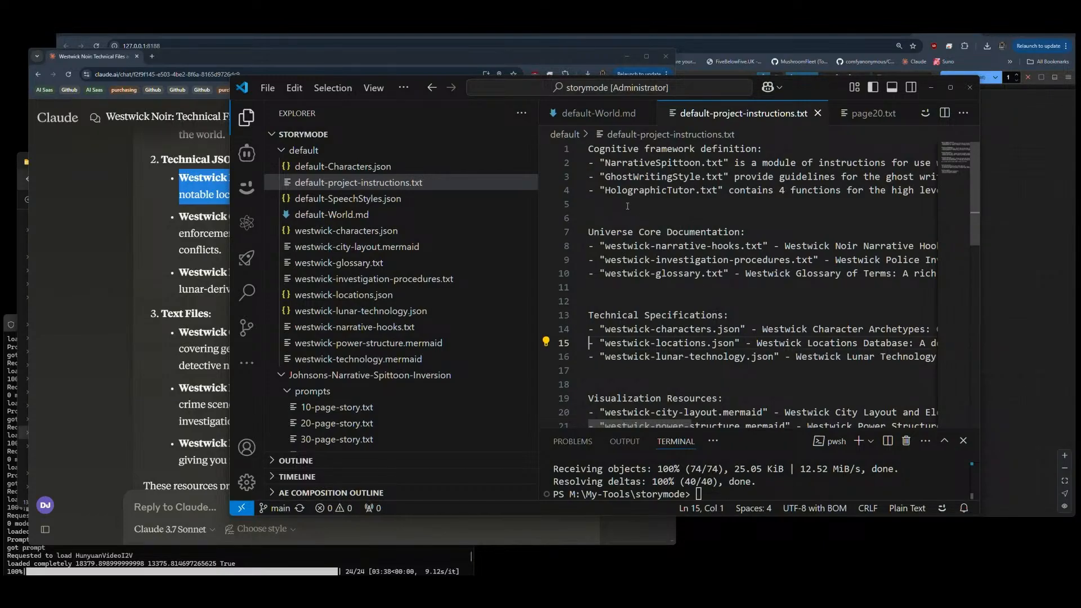
click(606, 160)
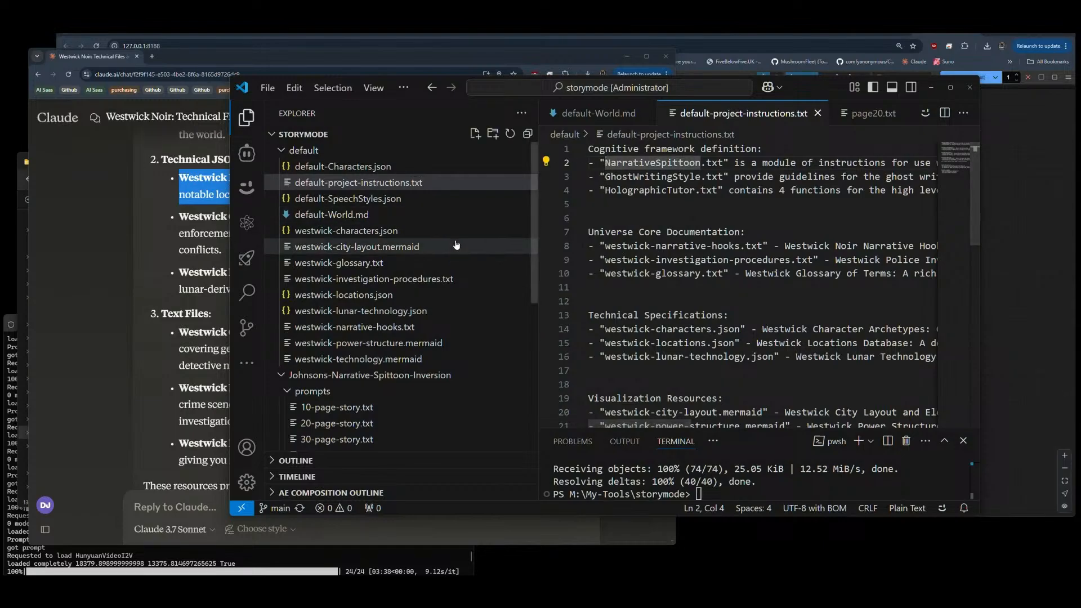
text(../)
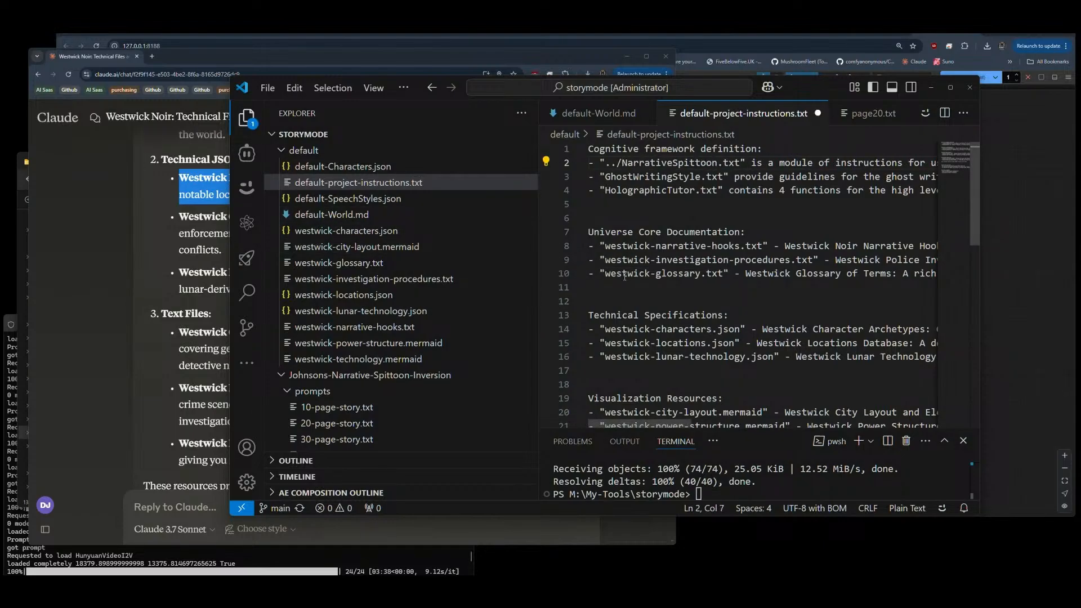
Step: Remove the ../ prefix from the NarrativeSpittoon.txt entry under Cognitive framework definition
key(BackSpace)
key(BackSpace)
key(BackSpace)
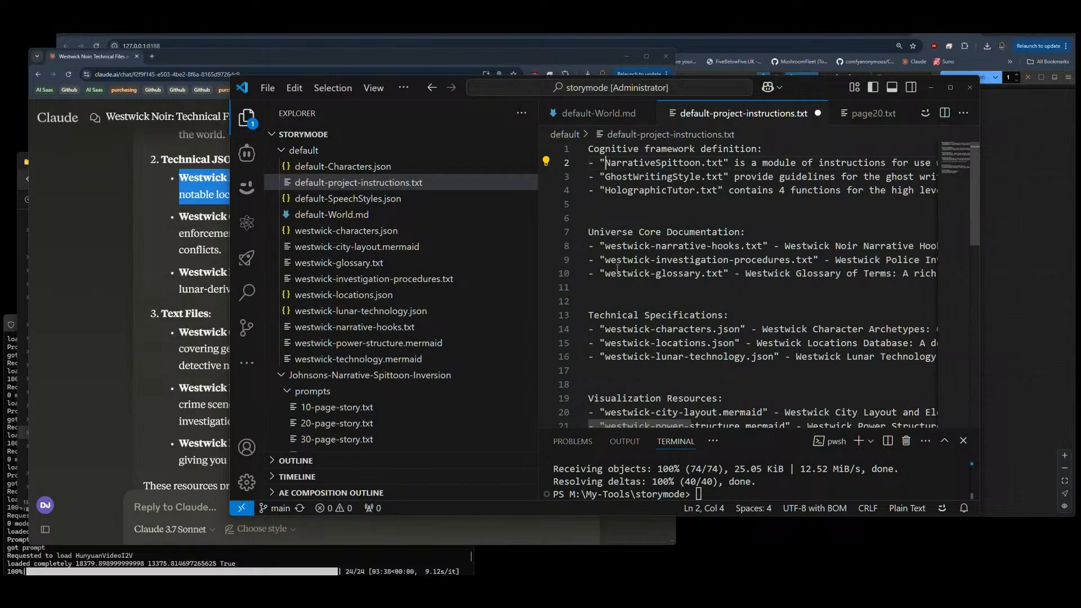
Step: Replace the GhostWritingStyle.txt name on line 3 with the relative path of that file in Johnsons-Narrative-Spittoon-Inversion
scroll(303, 379, down, 4)
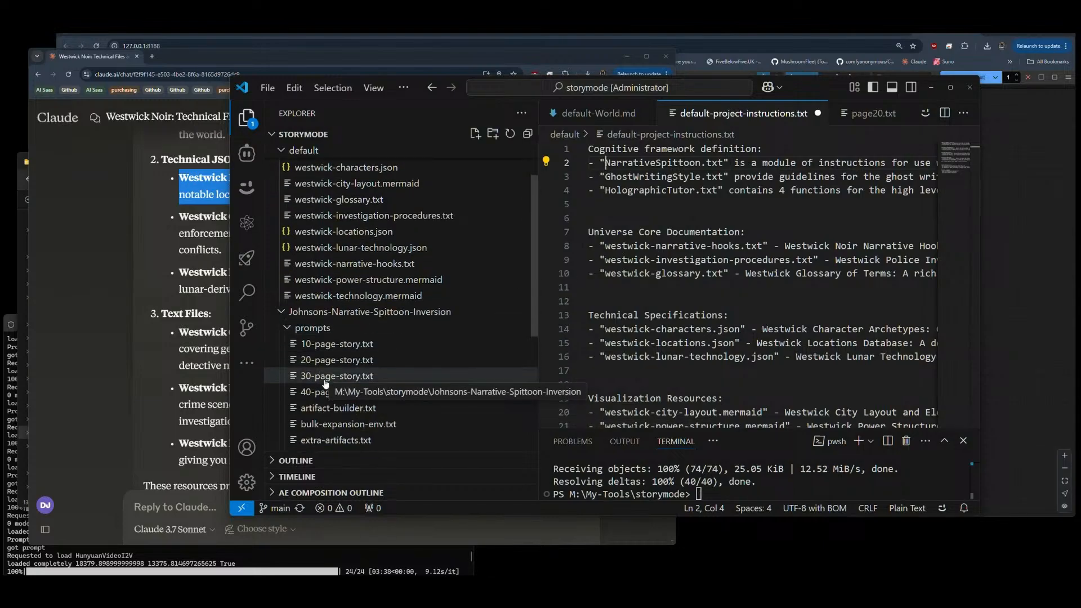
click(291, 268)
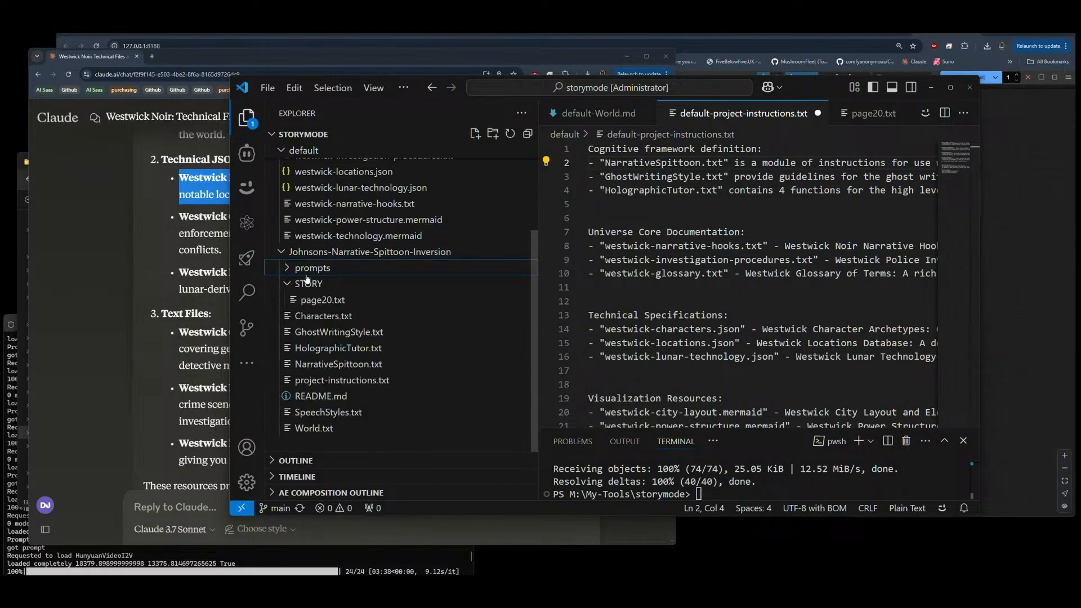
right_click(329, 332)
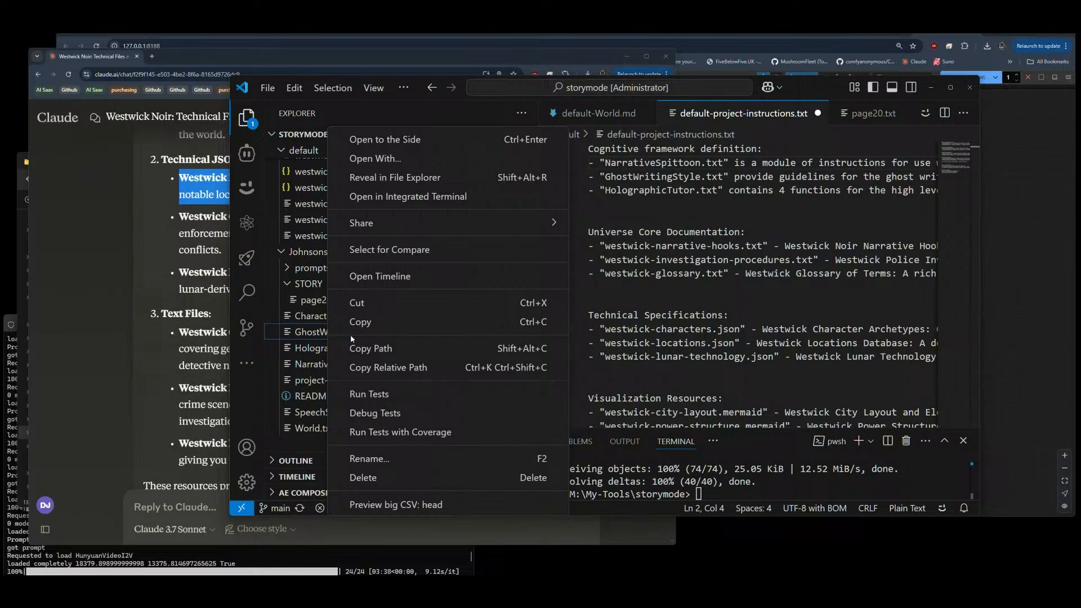
click(388, 368)
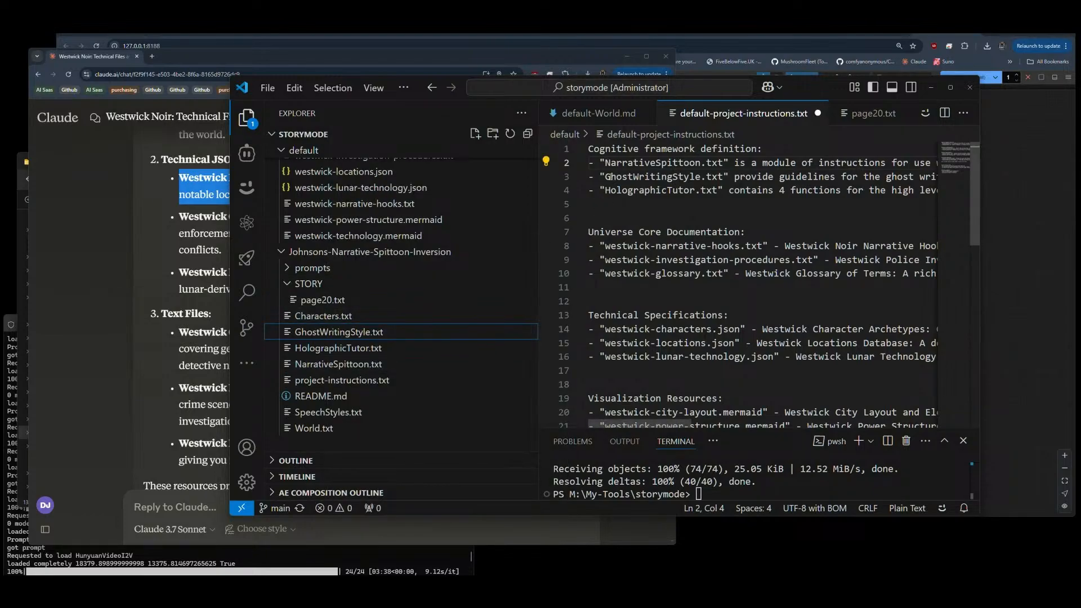
drag(606, 178, 720, 180)
key(ctrl+v)
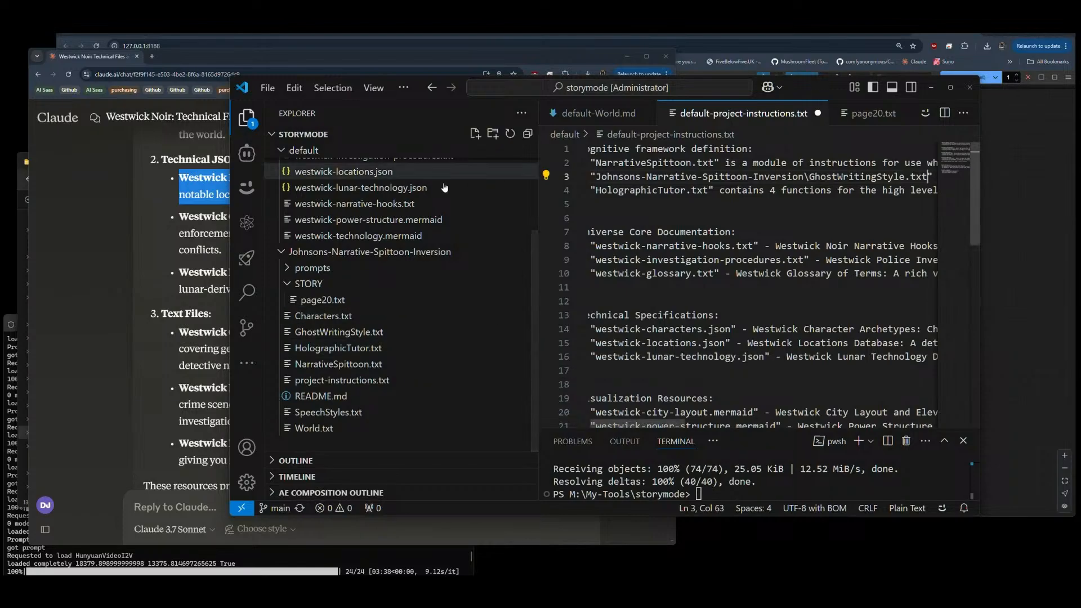
Step: Try replacing the GhostWritingStyle.txt entry on line 3 with the file's full path
right_click(328, 334)
click(388, 345)
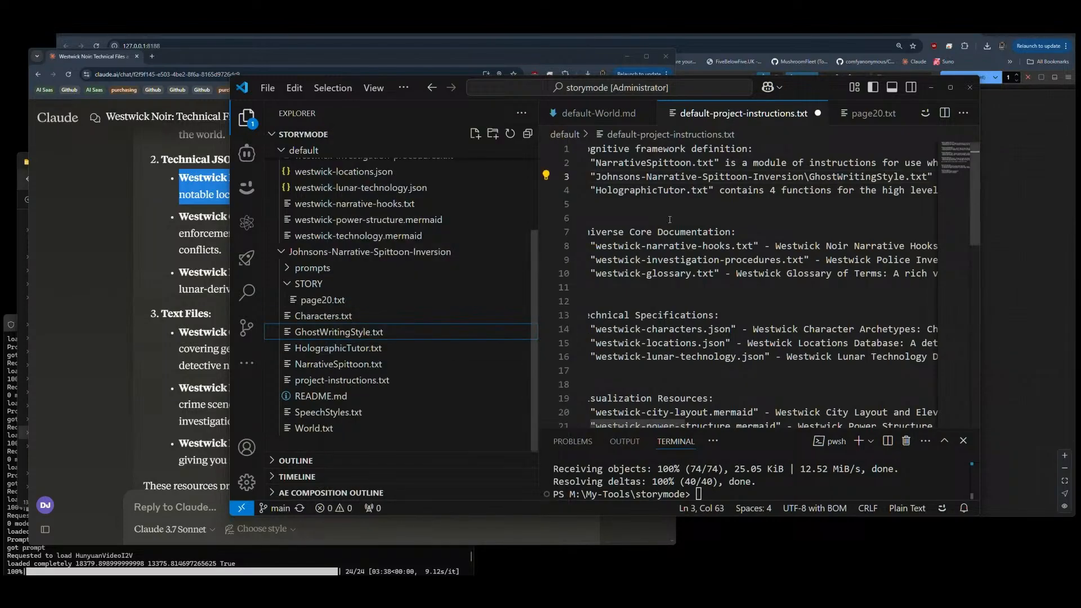
drag(927, 176, 596, 177)
key(ctrl+v)
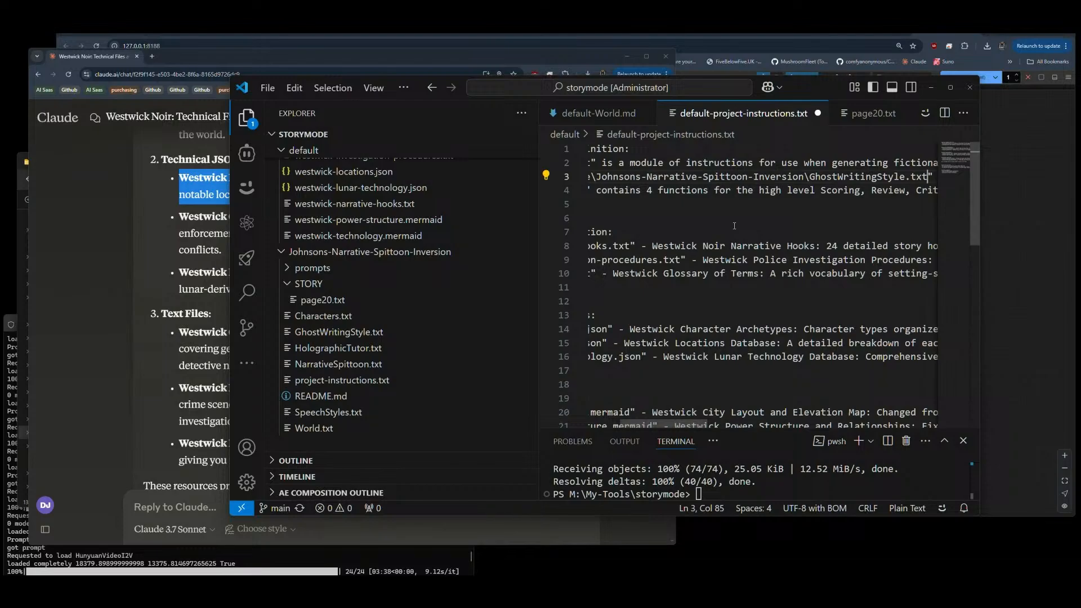
Step: Undo the full path paste and delete the Johnsons-Narrative-Spittoon-Inversion\ prefix from the GhostWritingStyle.txt entry
key(ctrl+z)
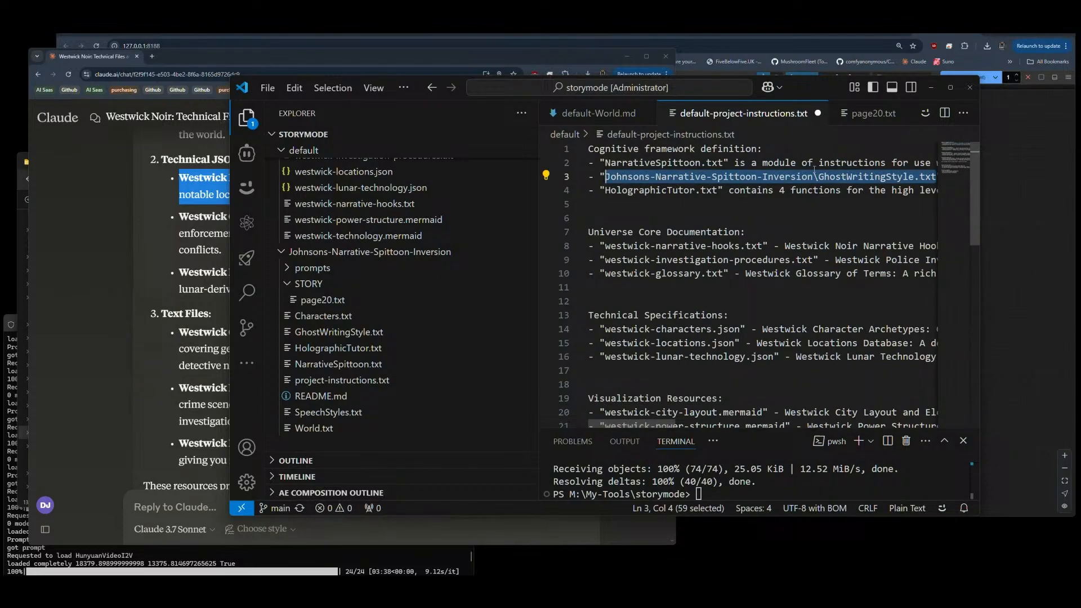
drag(819, 176, 608, 176)
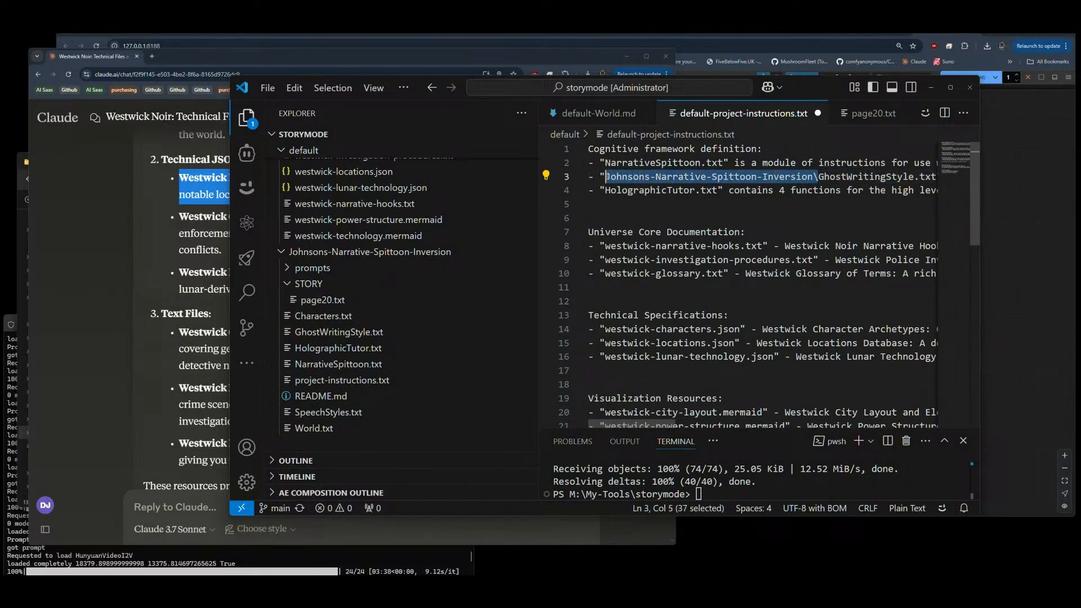
key(BackSpace)
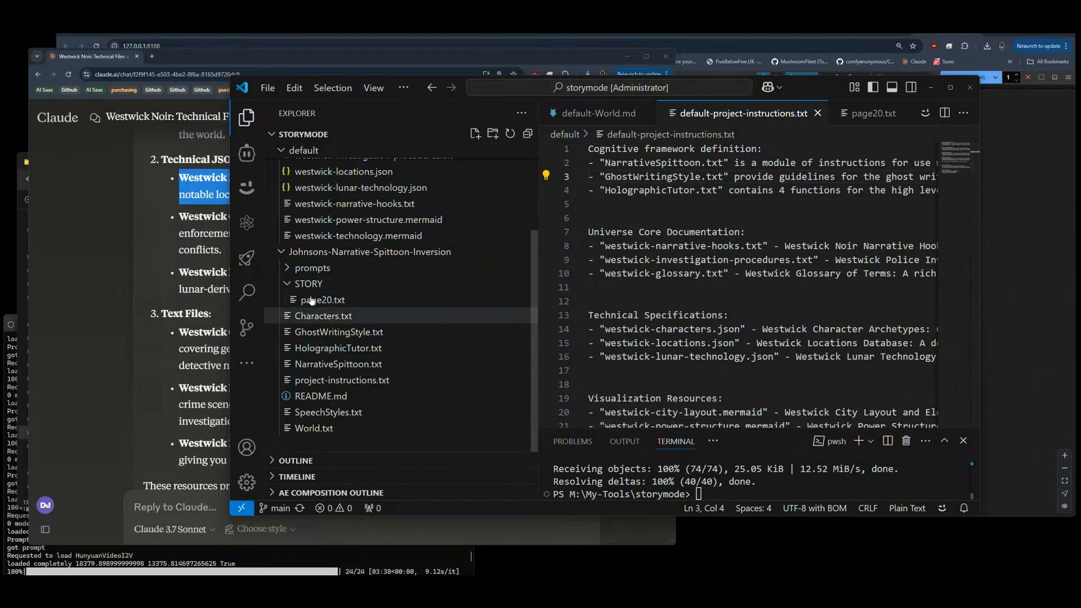
Step: Copy GhostWritingStyle.txt, HolographicTutor.txt and NarrativeSpittoon.txt from Johnsons-Narrative-Spittoon-Inversion into the default folder, and close the opened GhostWritingStyle.txt
click(310, 331)
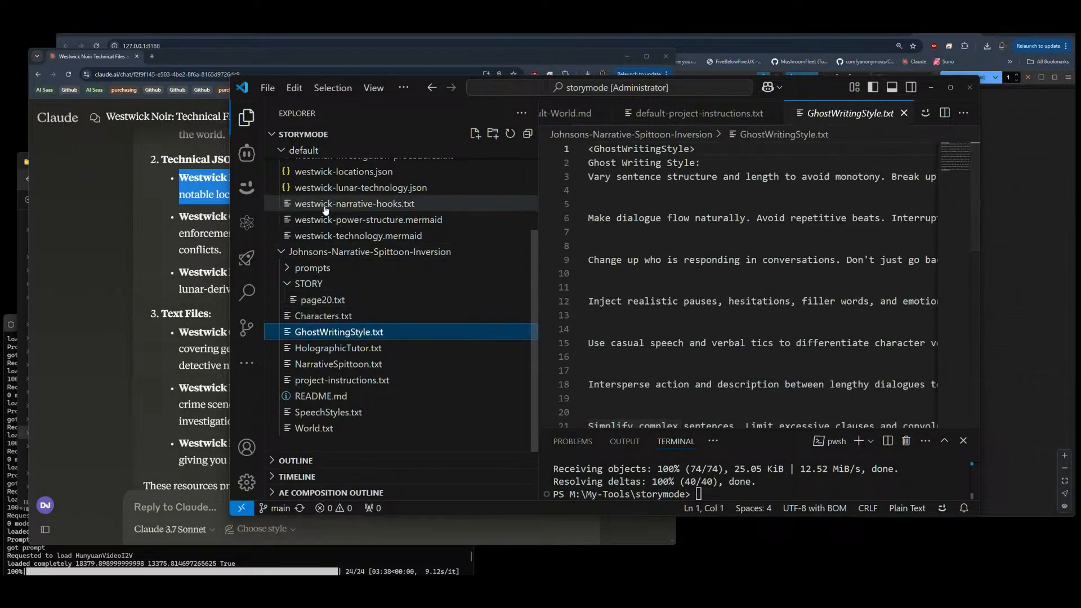
scroll(360, 243, up, 3)
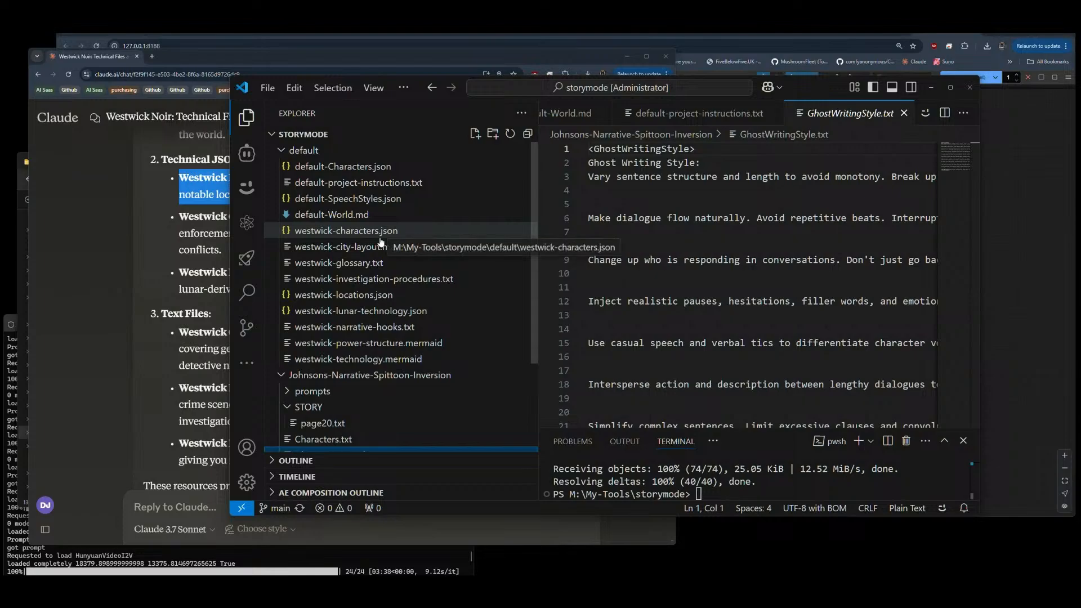
scroll(372, 247, down, 3)
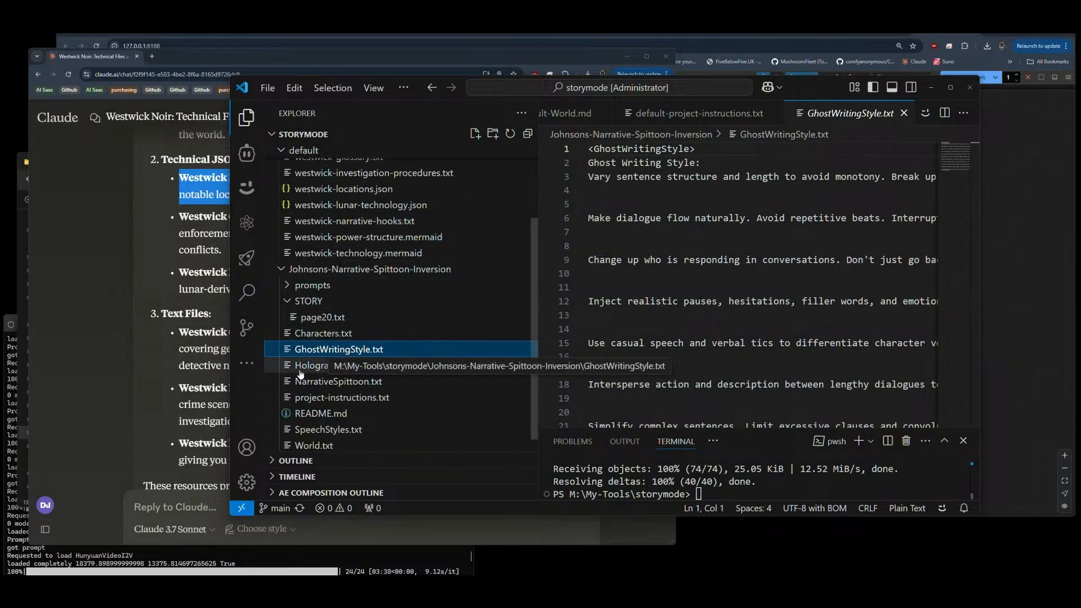
click(327, 381)
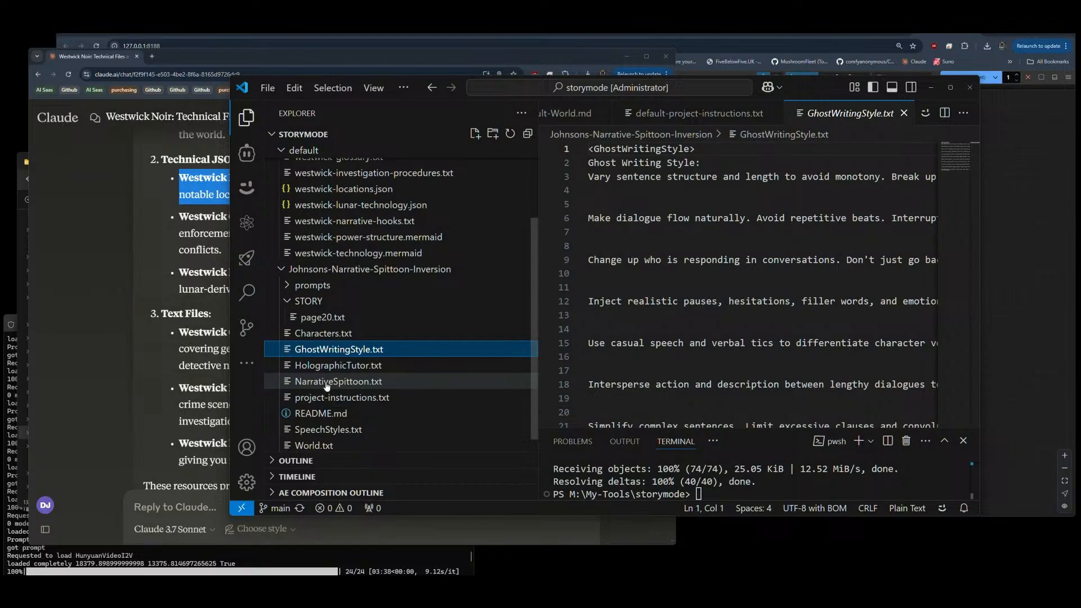
alt+click(329, 350)
click(329, 351)
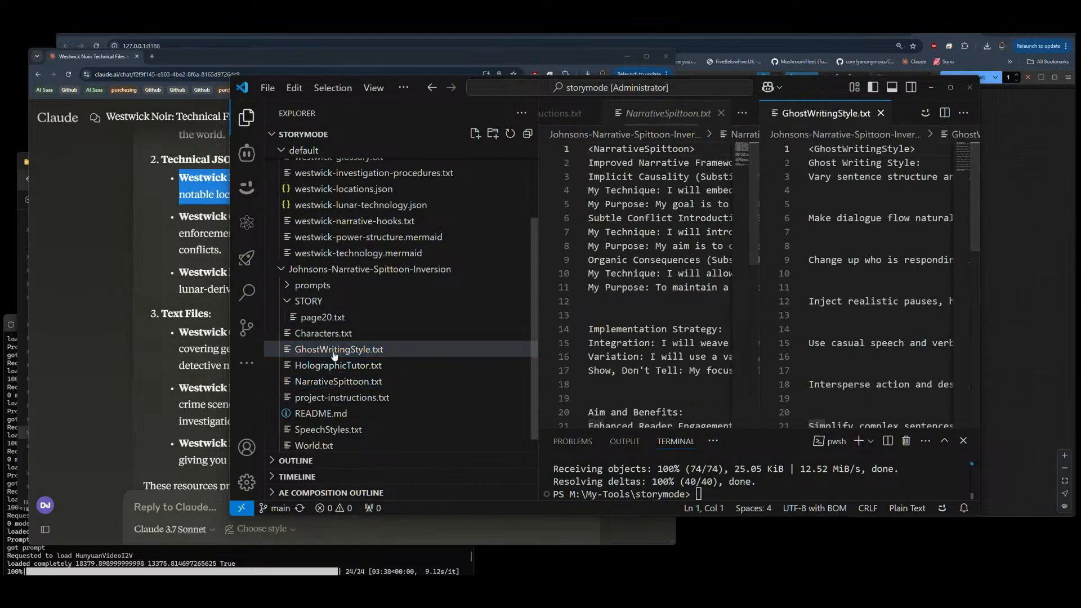
shift+click(330, 382)
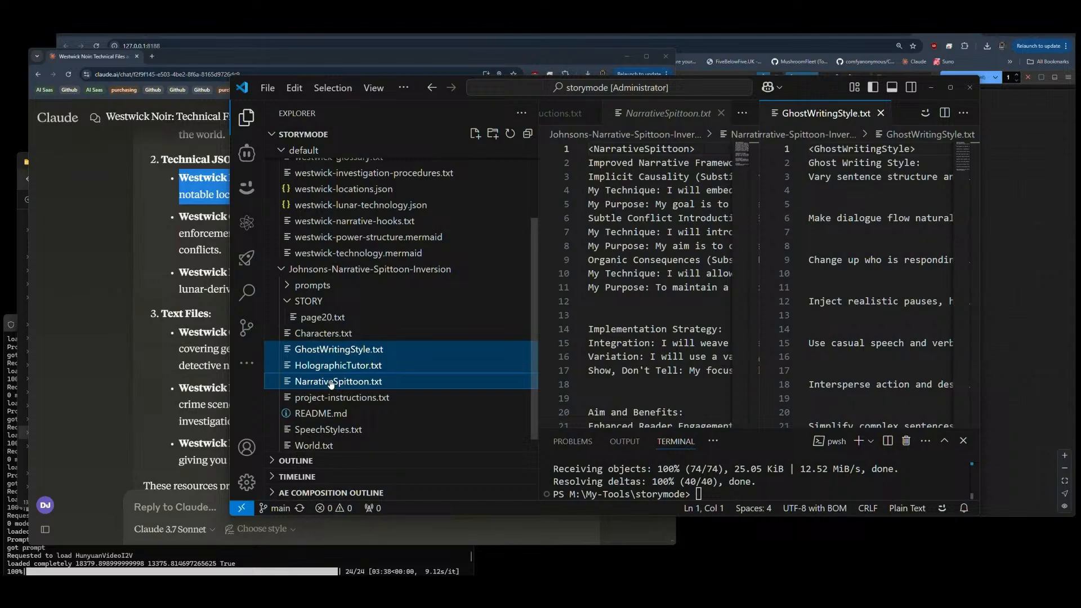
scroll(346, 348, up, 3)
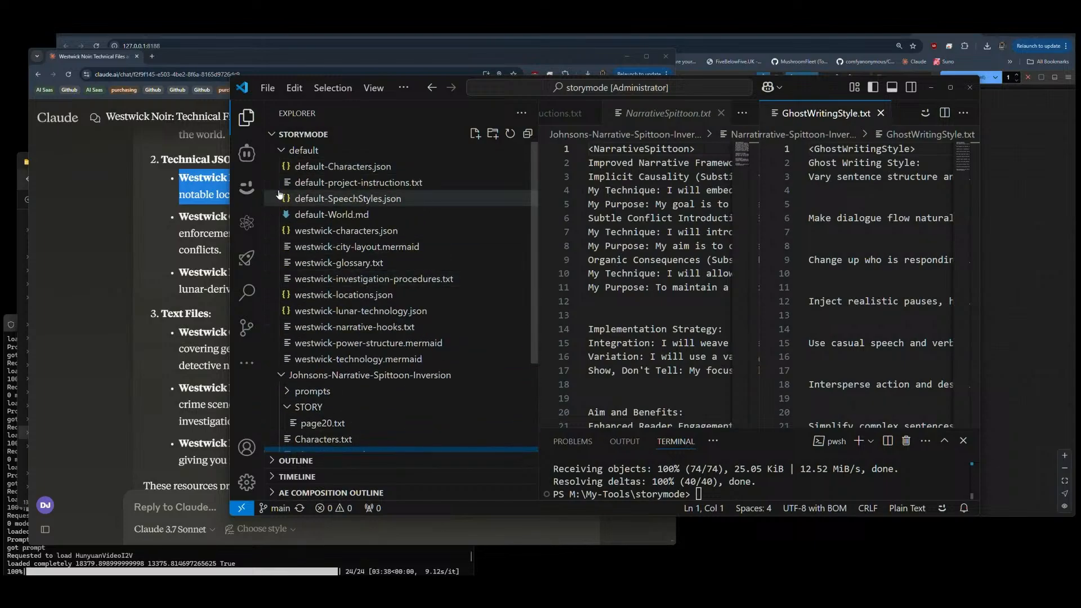
click(304, 149)
click(304, 149)
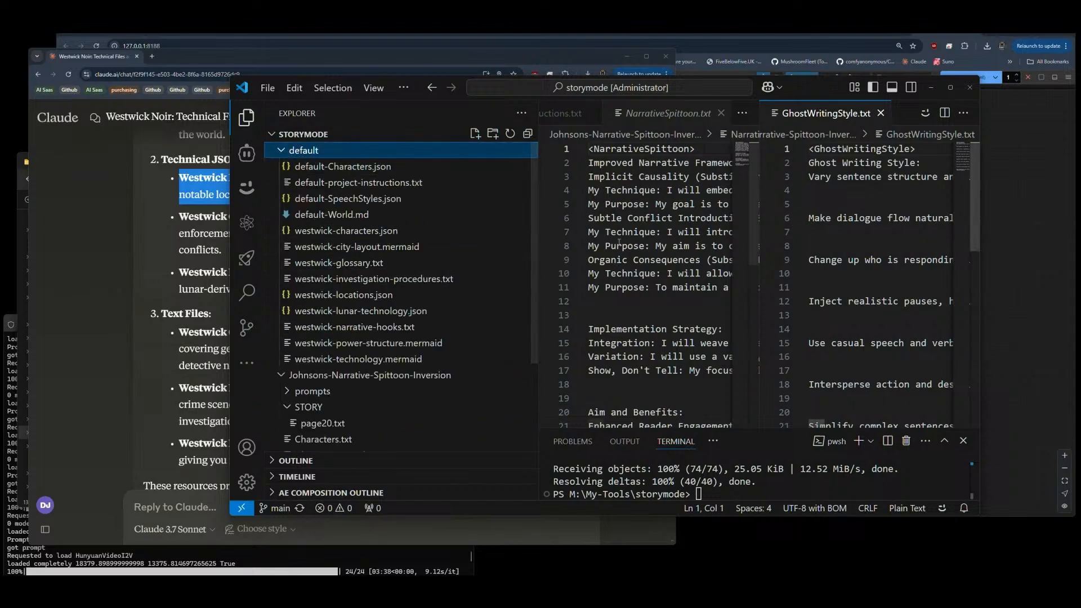
click(413, 231)
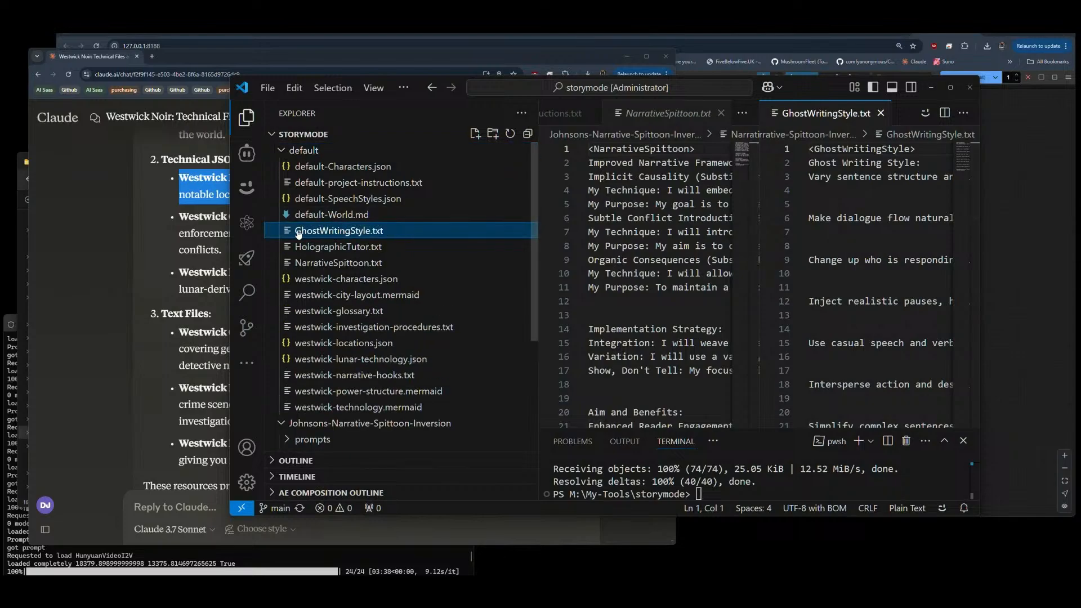
click(880, 113)
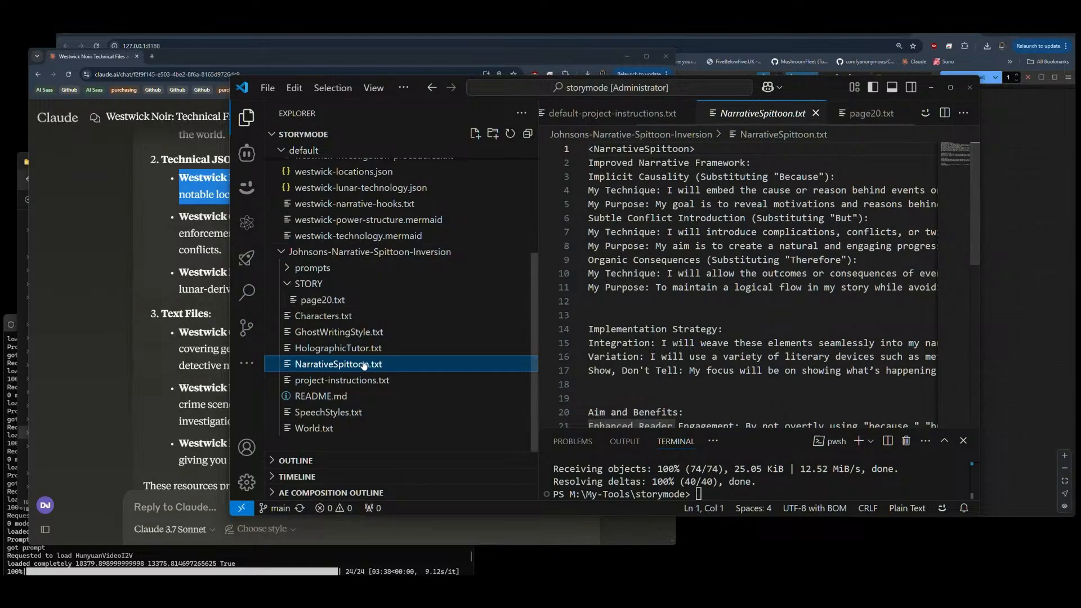
Step: Compare the files in the default folder with those in Johnsons-Narrative-Spittoon-Inversion, collapsing the STORY subfolder
scroll(298, 295, up, 3)
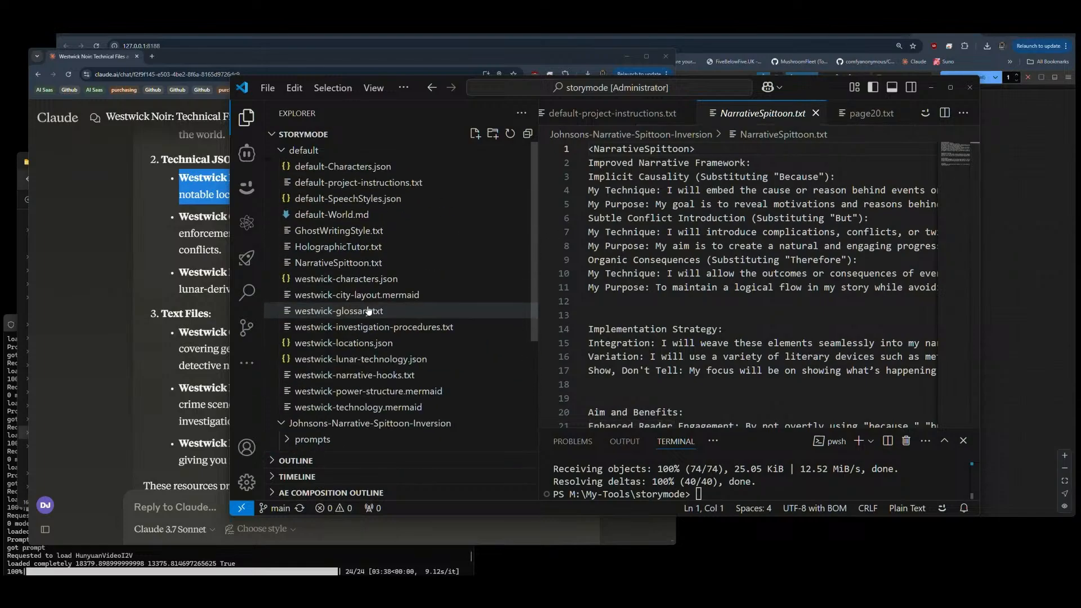
scroll(338, 311, down, 3)
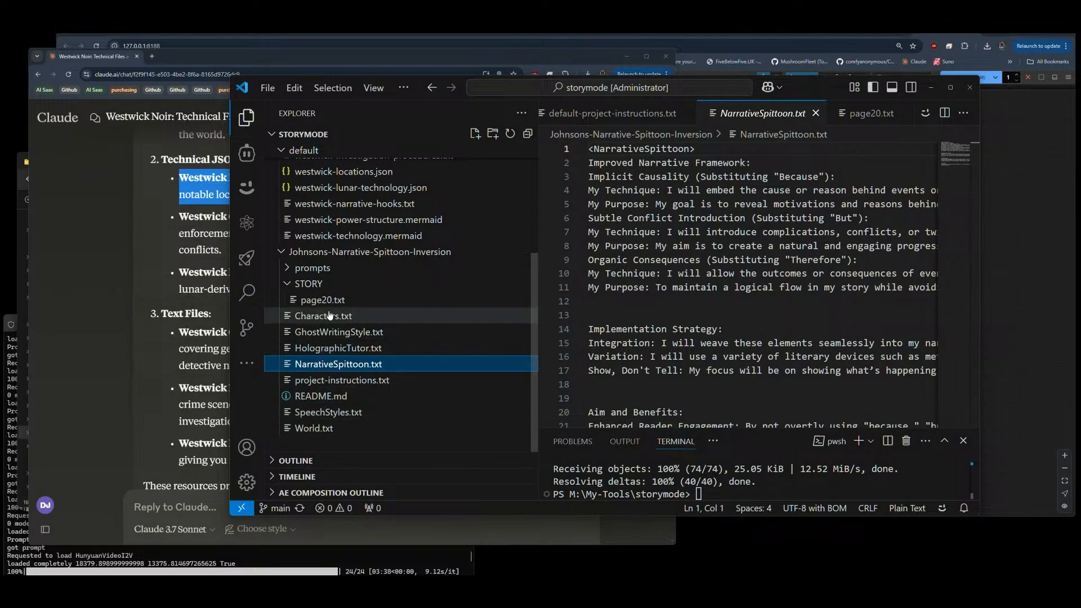
click(307, 284)
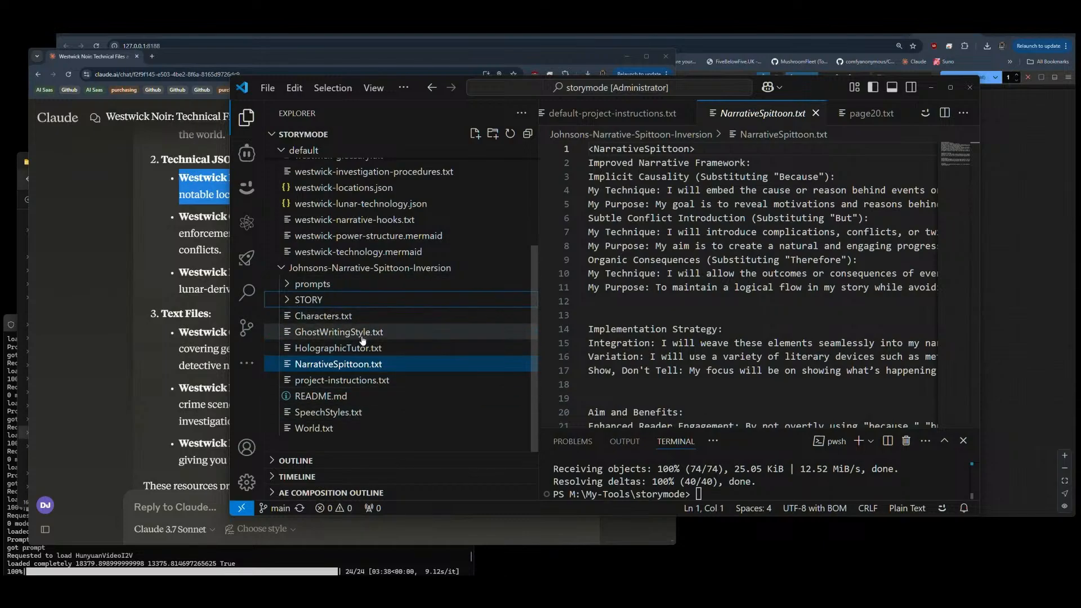
scroll(363, 343, up, 5)
scroll(363, 341, up, 1)
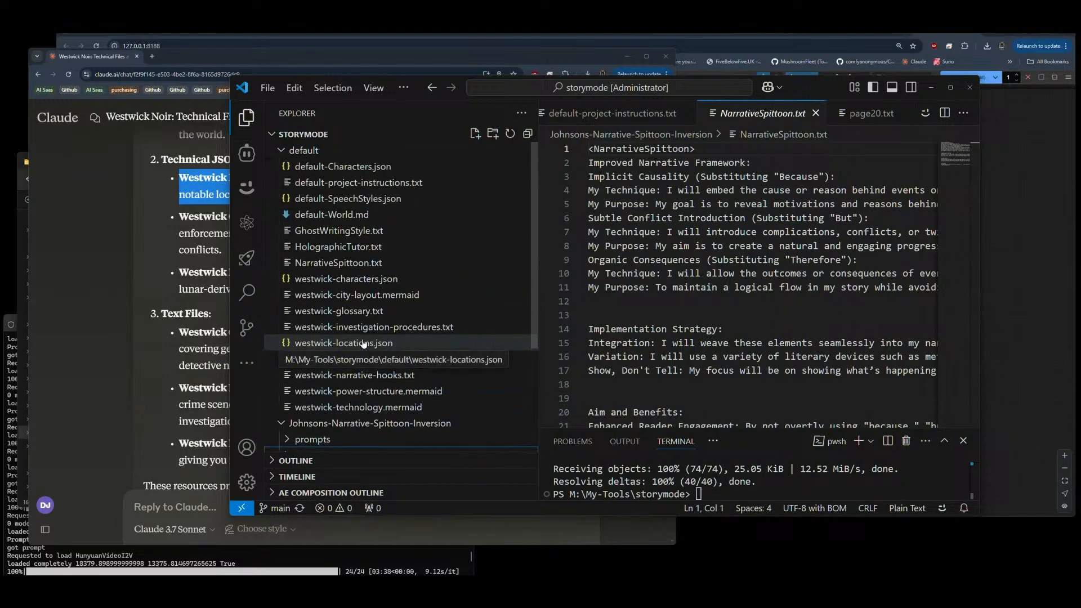
click(281, 152)
click(281, 151)
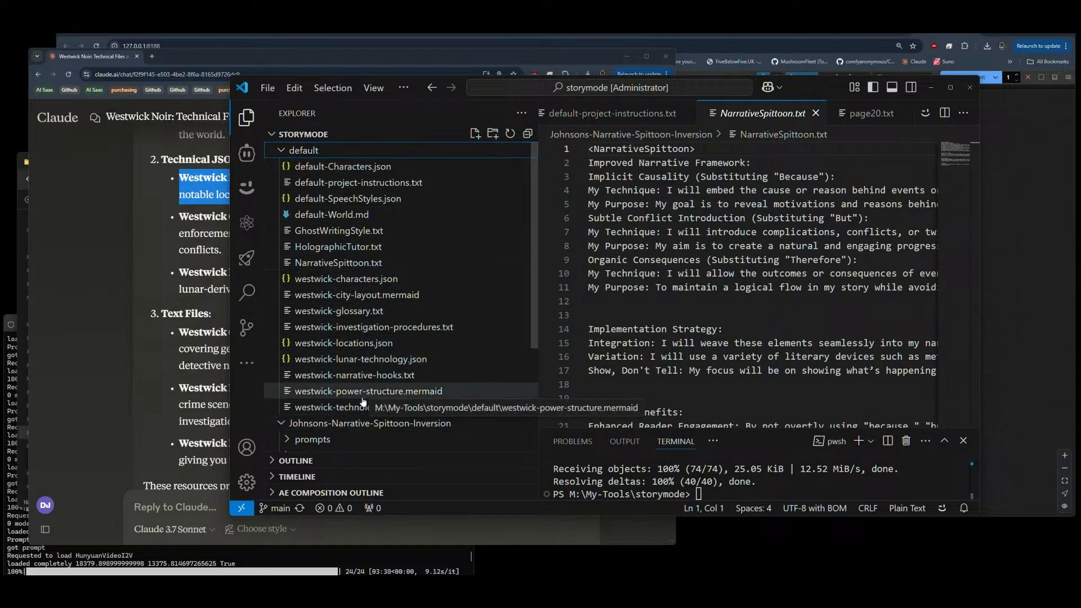
Step: Close the open NarrativeSpittoon.txt, default-project-instructions.txt and default-World.md files
click(815, 113)
click(732, 113)
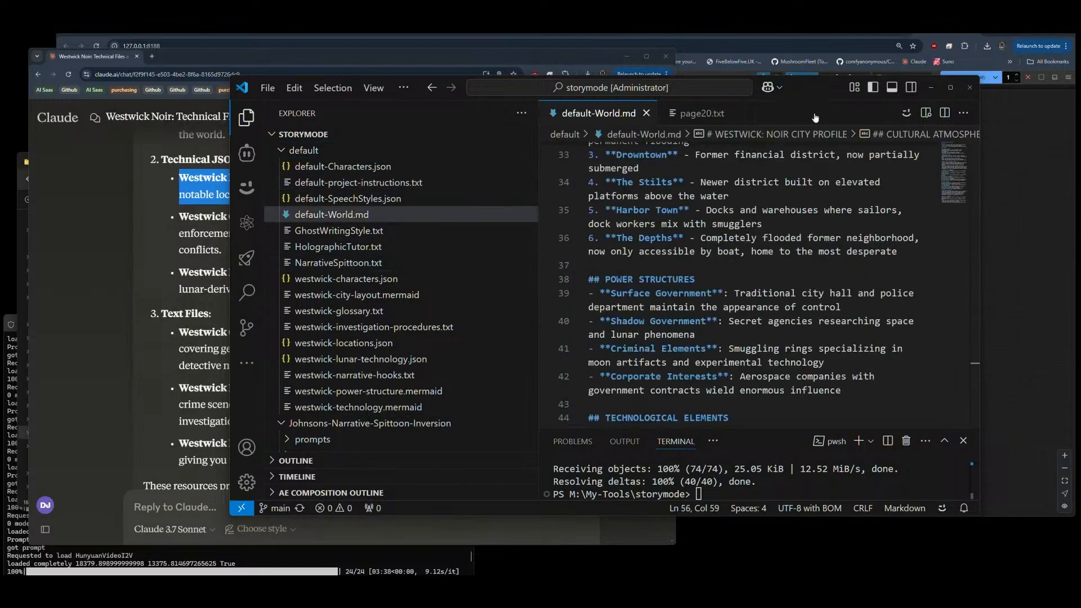
click(647, 113)
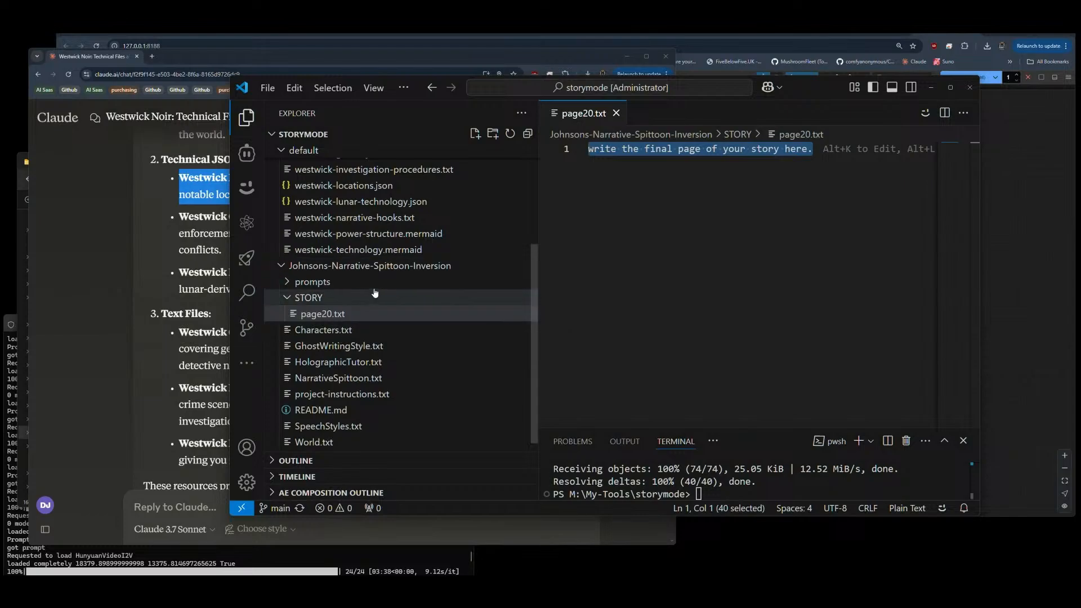
Step: Reopen default-project-instructions.txt and review its sections down to Processing Framework, widening the editor area for reading
scroll(338, 298, up, 5)
click(358, 182)
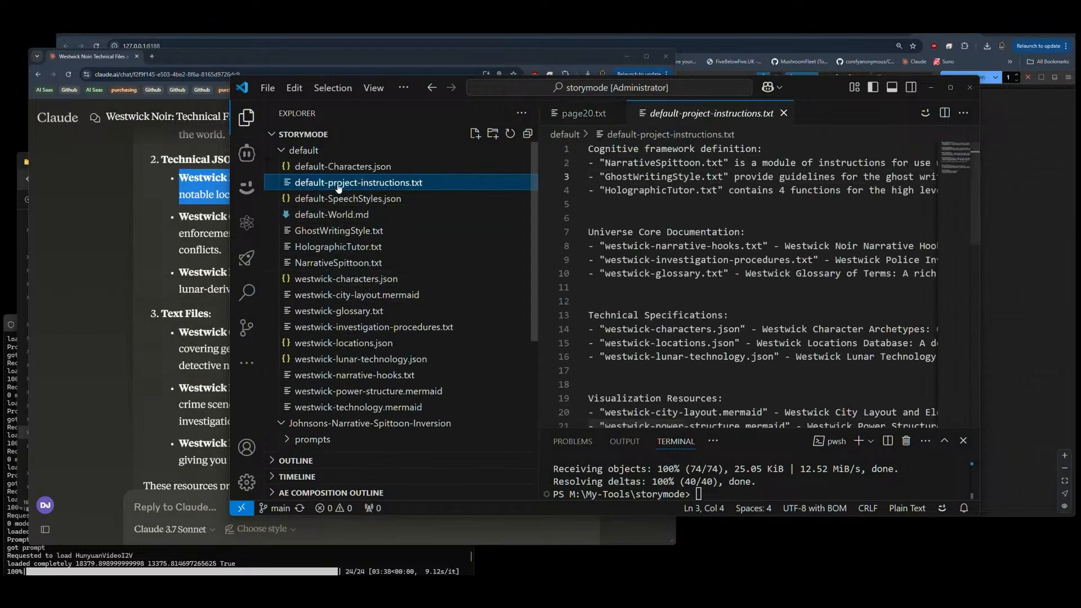
click(604, 177)
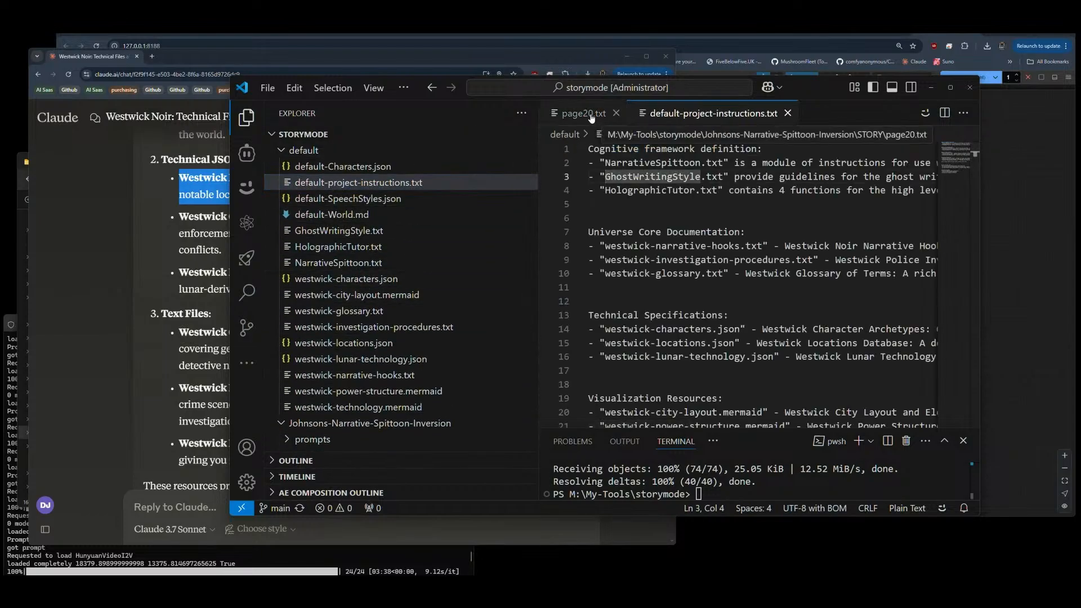
click(689, 220)
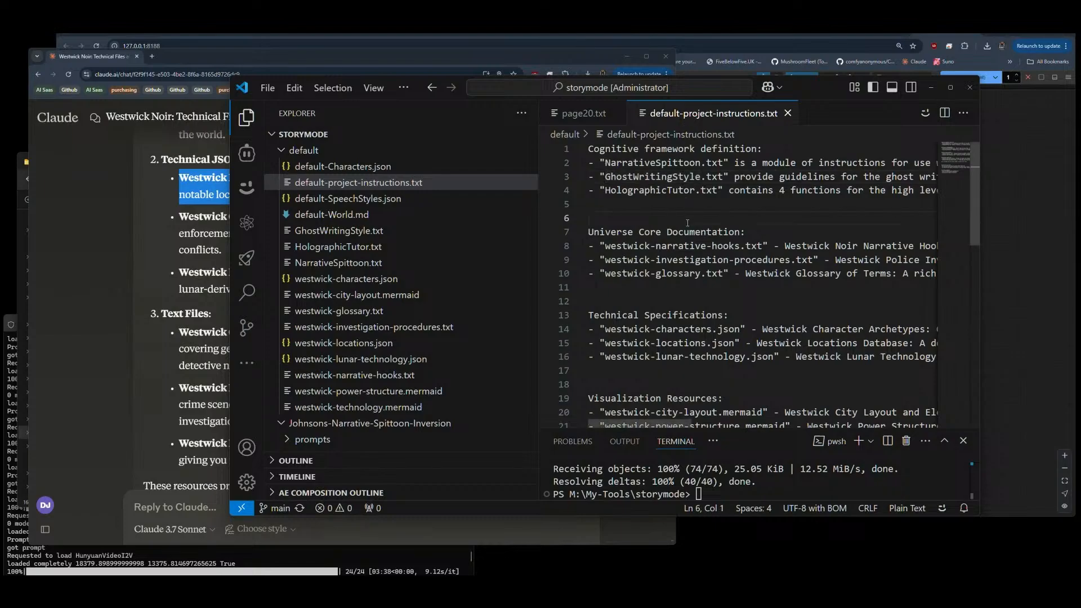
scroll(721, 232, down, 1)
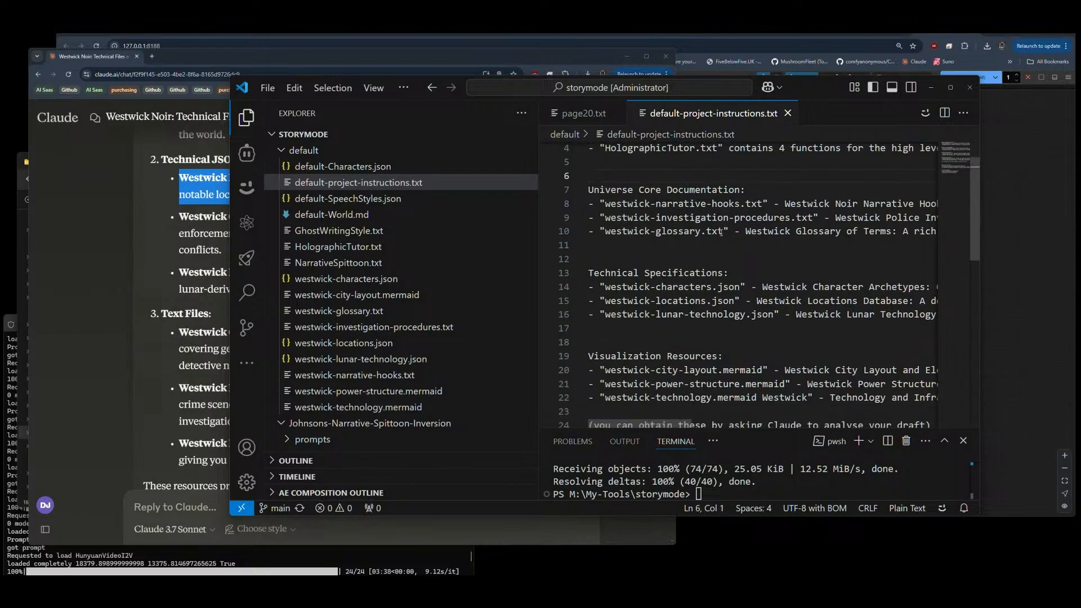
scroll(731, 270, down, 2)
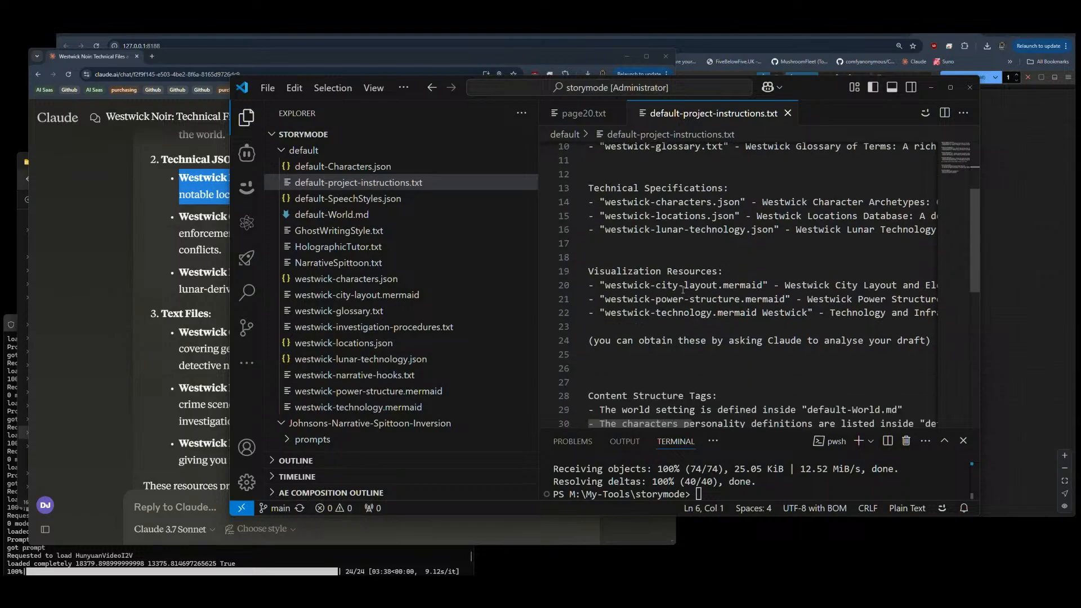
scroll(683, 322, down, 3)
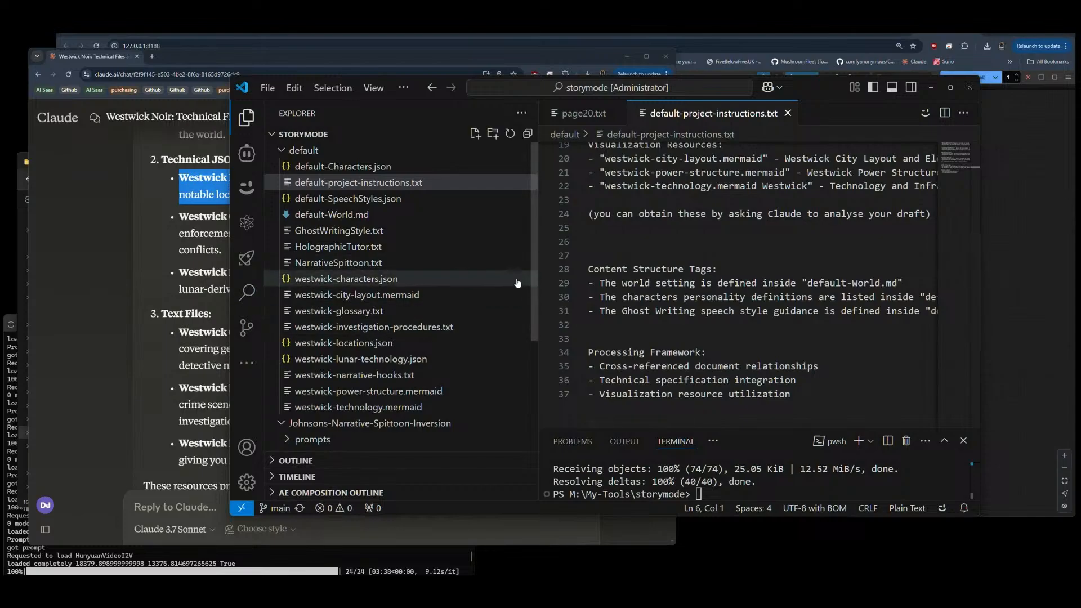
drag(537, 282, 417, 281)
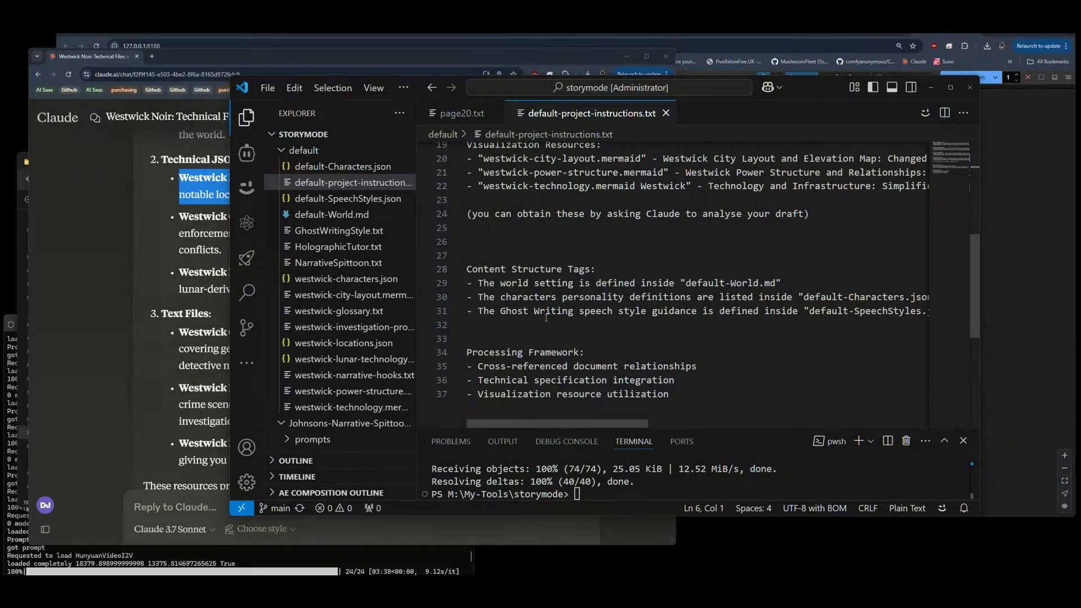
Step: Close default-project-instructions.txt and check the placeholder line in the STORY folder's page20.txt
scroll(545, 319, up, 6)
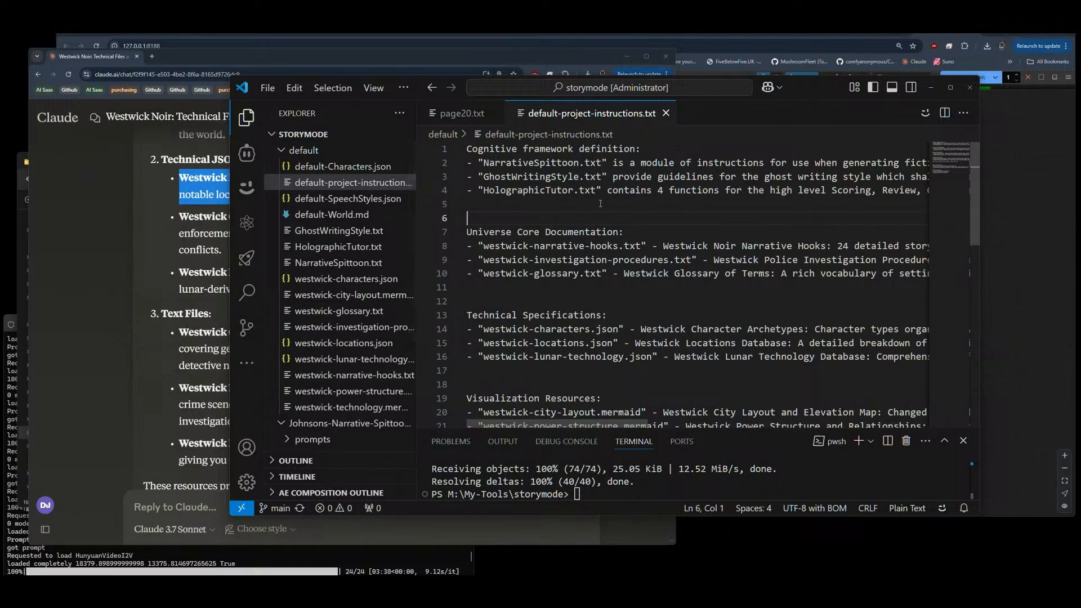
click(667, 113)
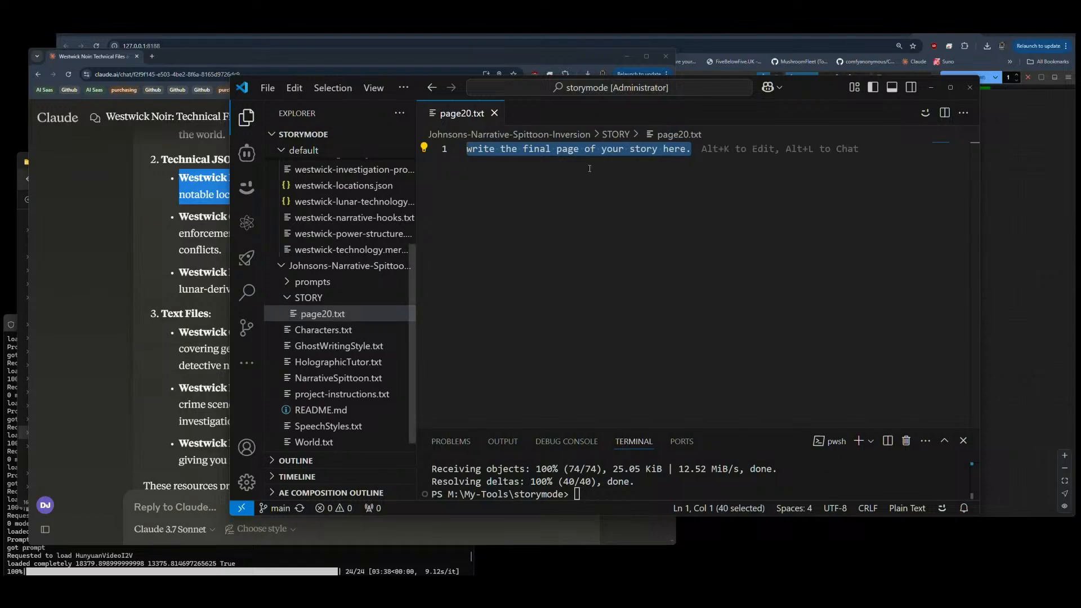
click(559, 176)
drag(734, 154, 482, 153)
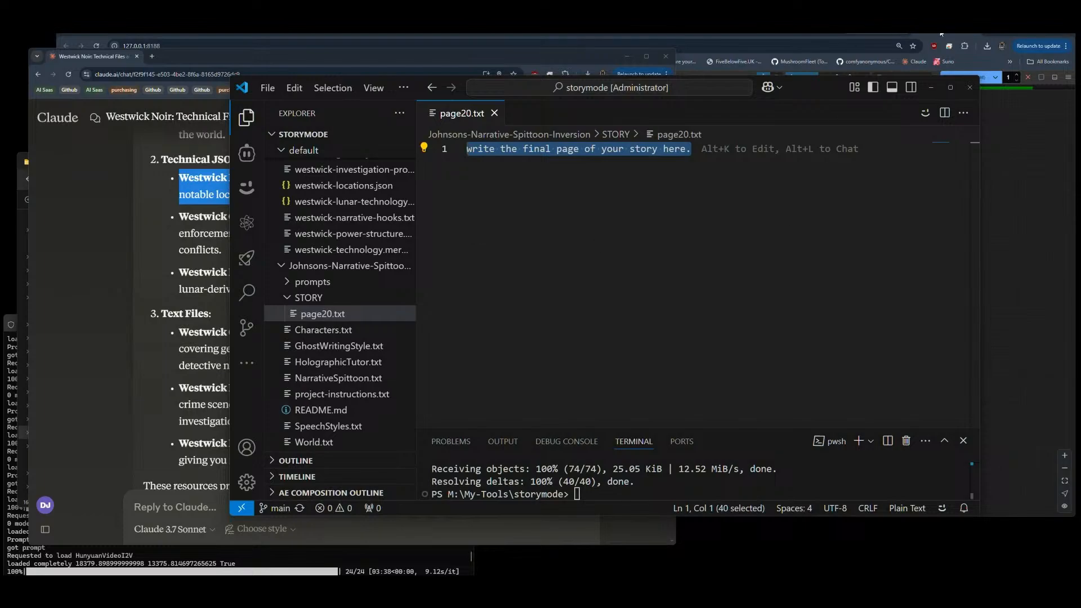
Step: Compare the Characters.txt template with westwick-characters.json and default-Characters.json in the default folder
click(318, 334)
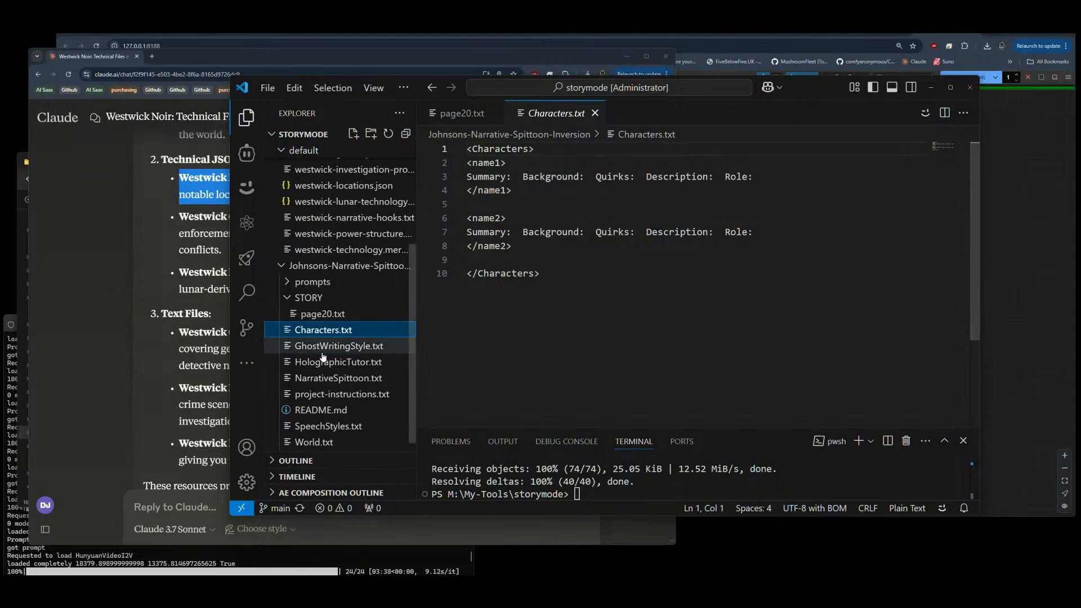
scroll(331, 228, up, 5)
scroll(332, 236, up, 1)
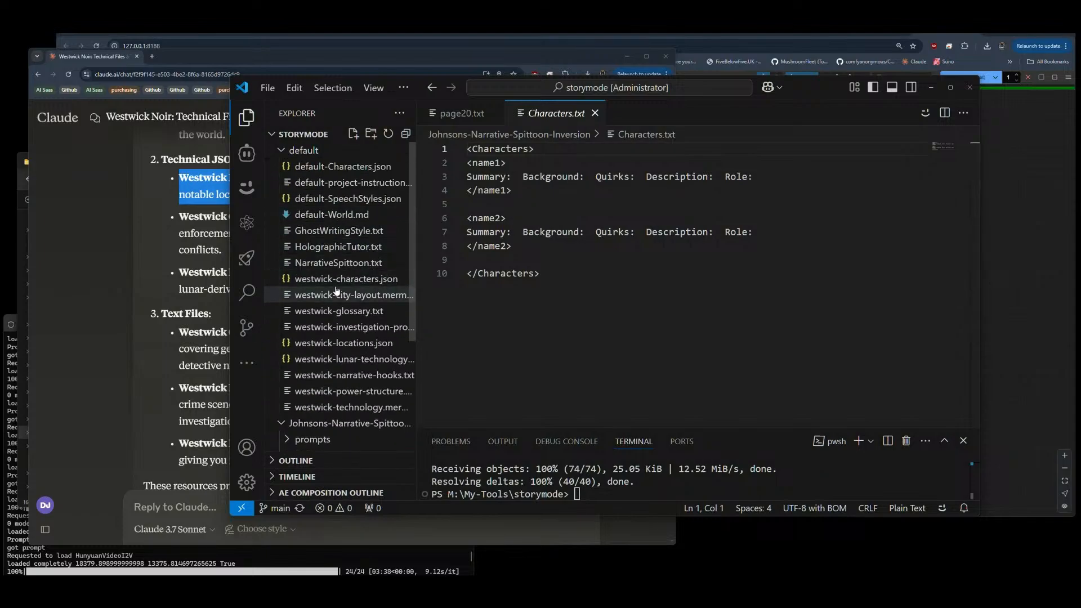
click(338, 279)
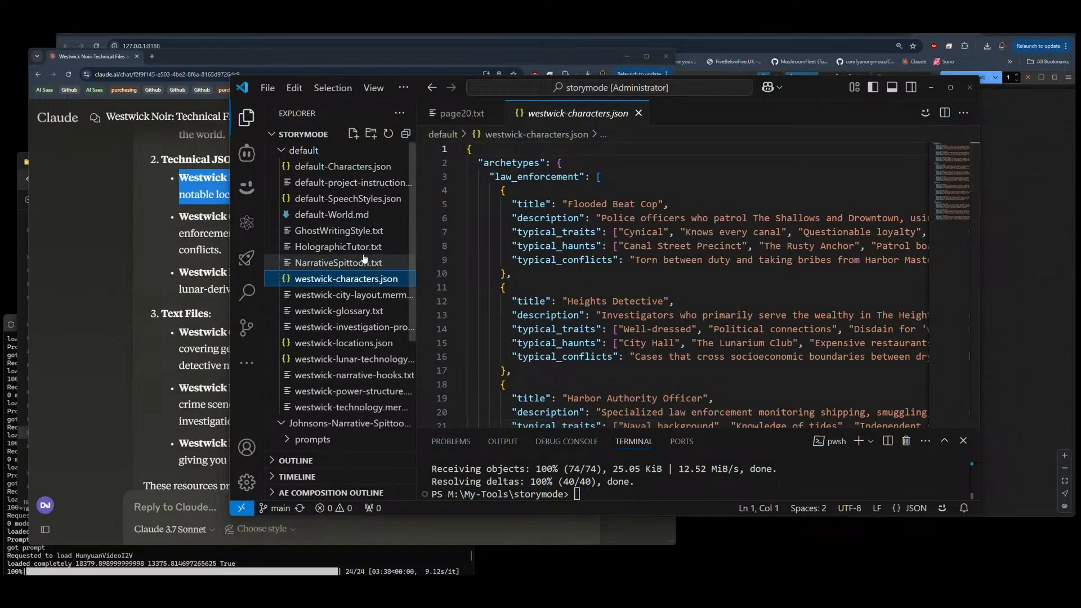
click(345, 172)
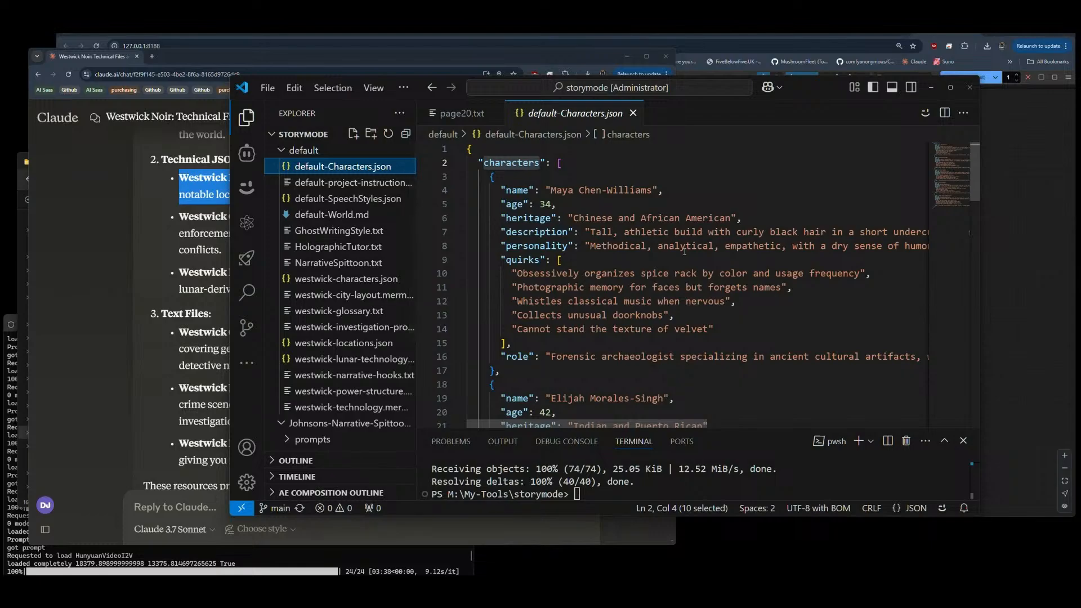
Step: In default-Characters.json, replace "Master carpenter" in the second character's role with "Private Eye, retired detective", and read through the rest of the line
scroll(687, 249, down, 3)
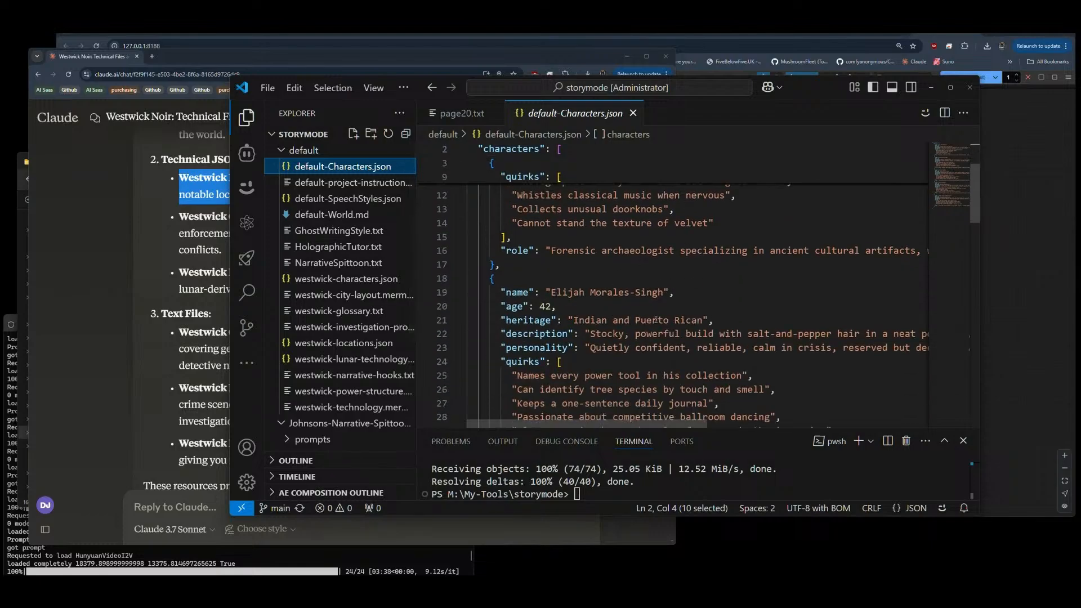
drag(551, 293, 653, 293)
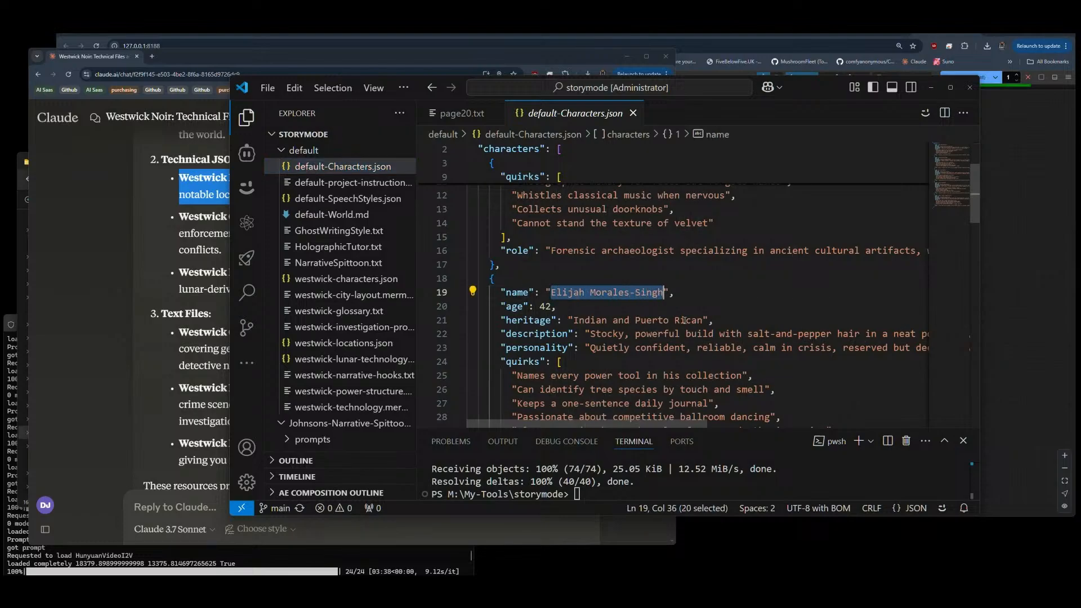
scroll(684, 320, up, 4)
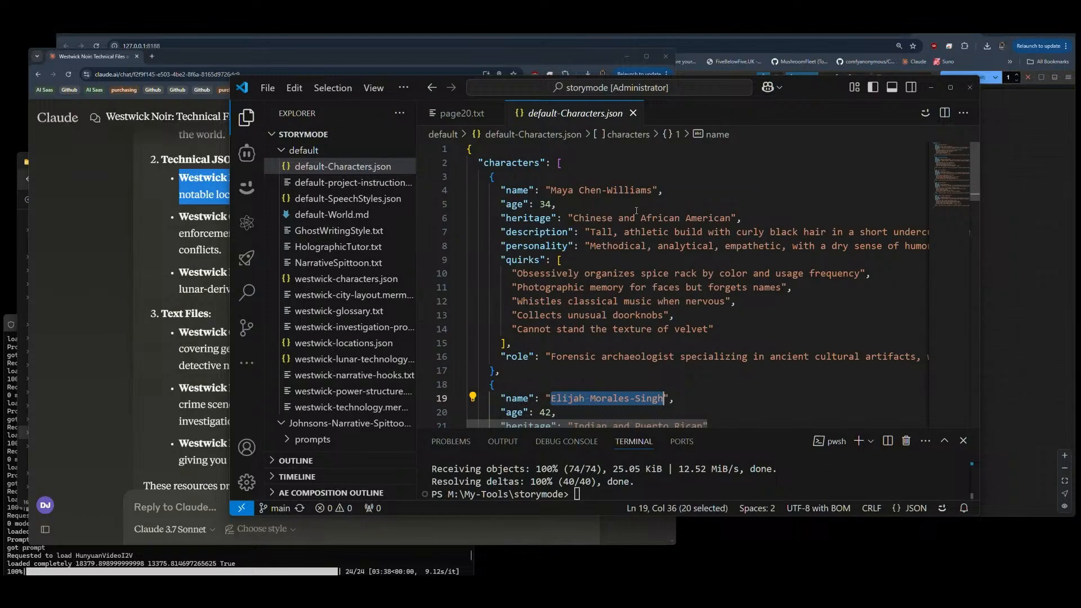
scroll(636, 210, down, 8)
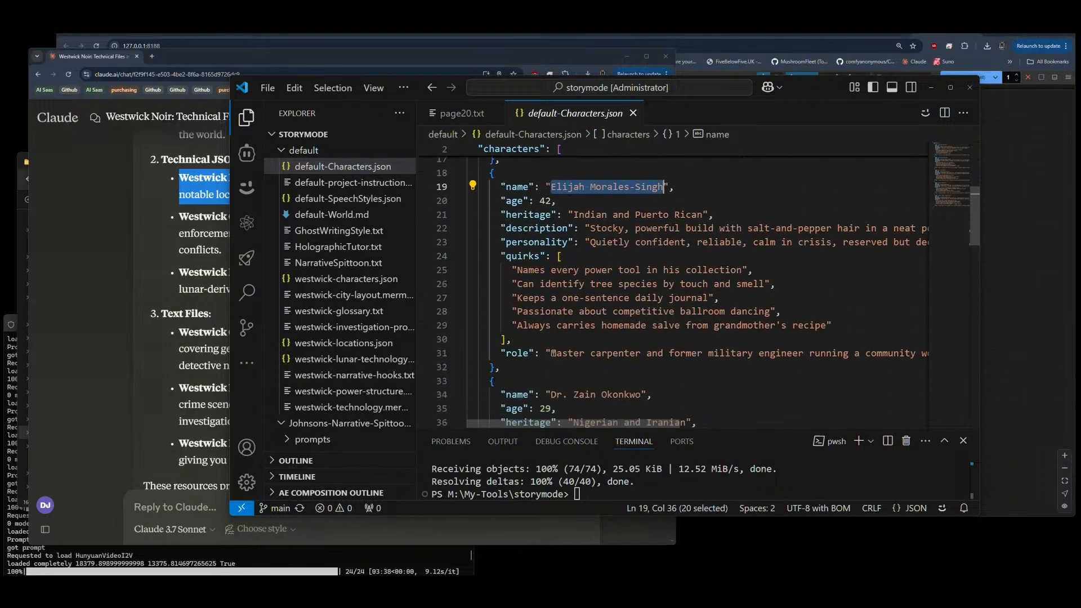
mouse_move(551, 353)
mouse_down()
mouse_move(628, 353)
mouse_move(558, 353)
mouse_up()
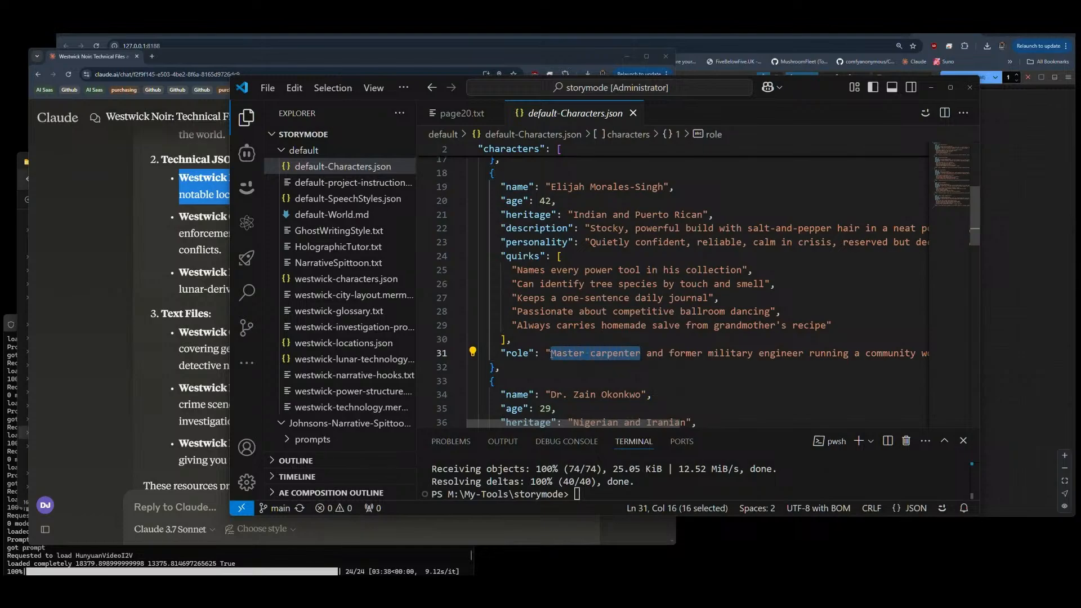
text(Private Ey)
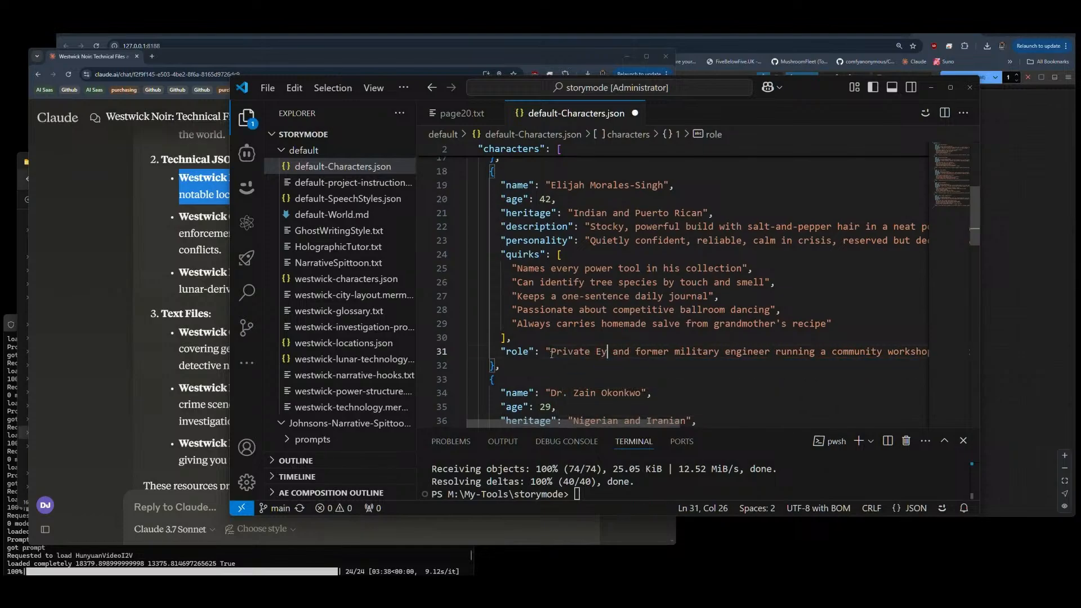
text(e)
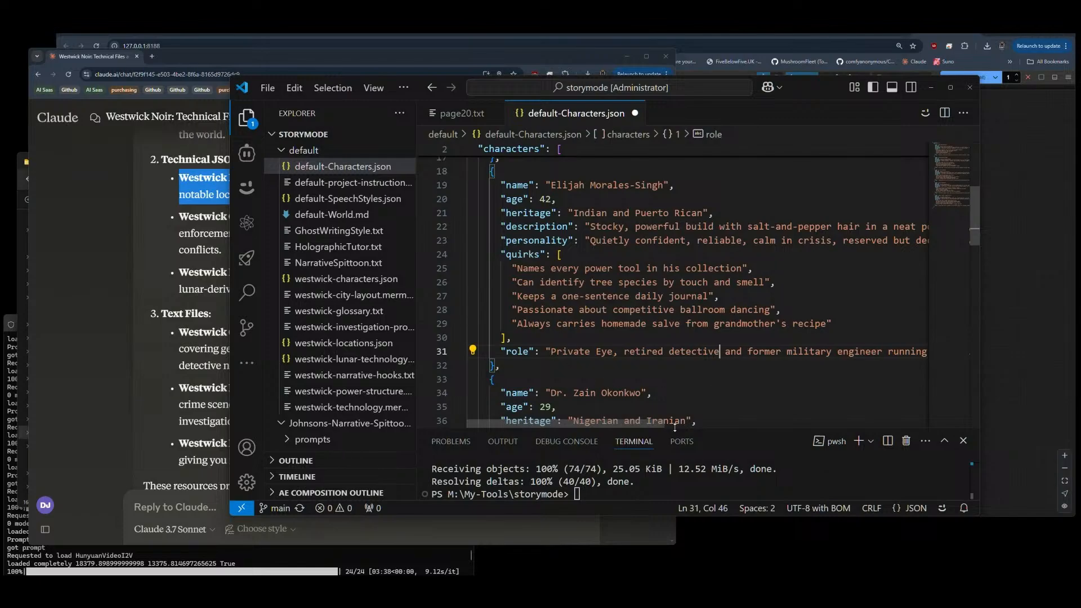
drag(647, 425, 913, 428)
drag(915, 428, 650, 429)
Step: Copy the second character's name from default-Characters.json, switch to Claude and start a new chat
drag(665, 186, 551, 186)
key(ctrl+c)
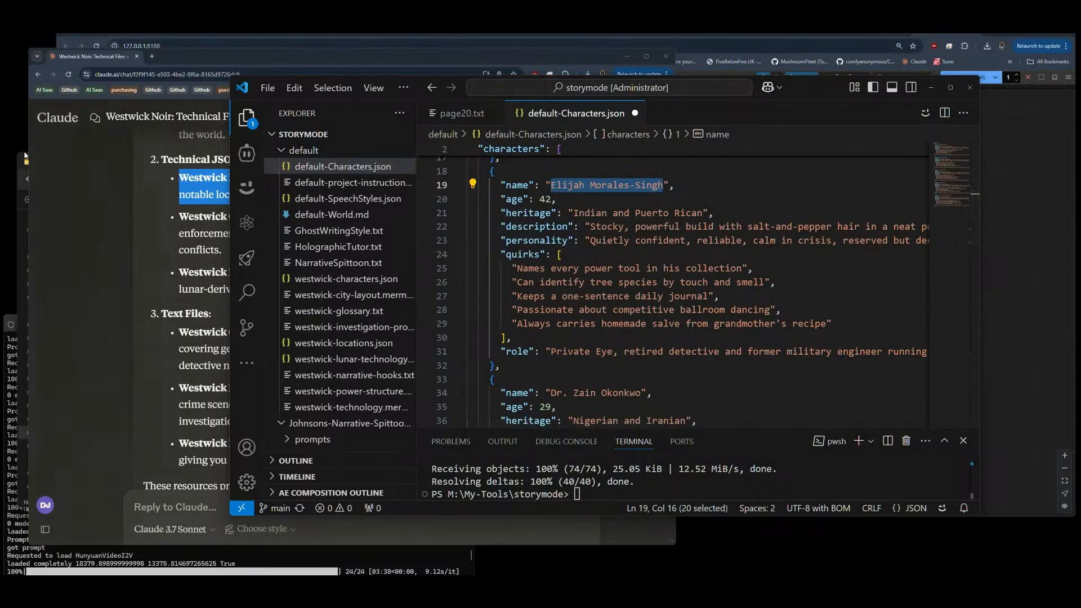
mouse_move(83, 159)
click(104, 239)
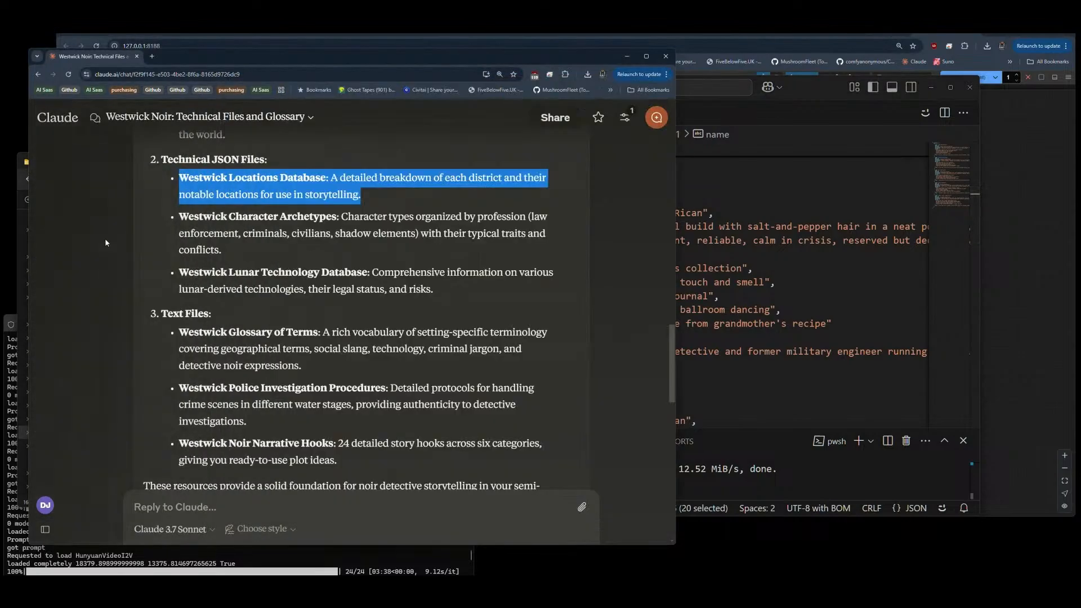
click(58, 119)
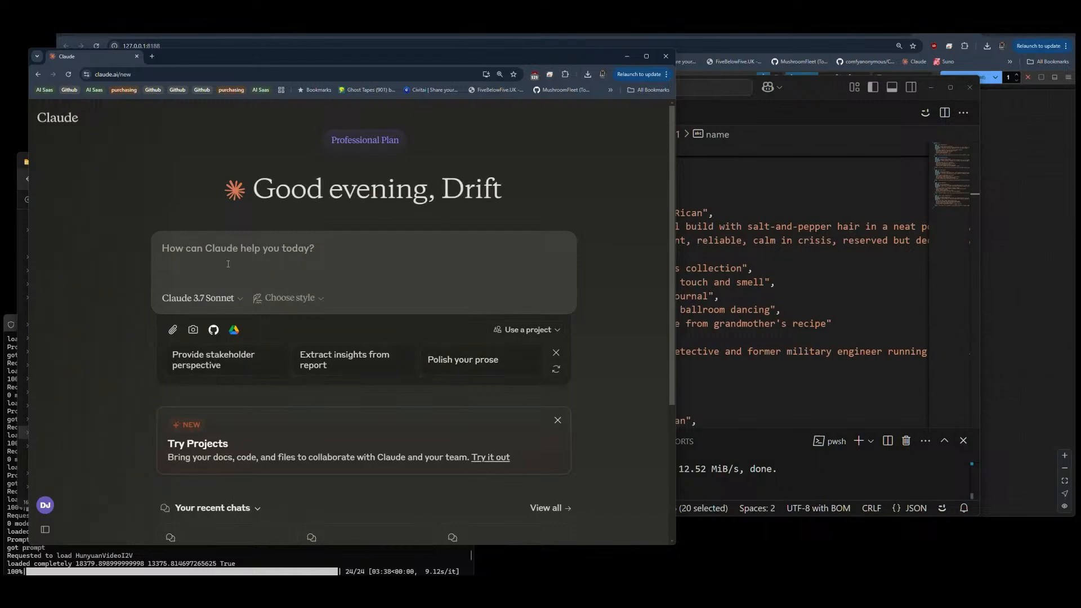
Step: Begin the prompt with "our main character", the copied character name in quotation marks, and "is a private eye"
text(our )
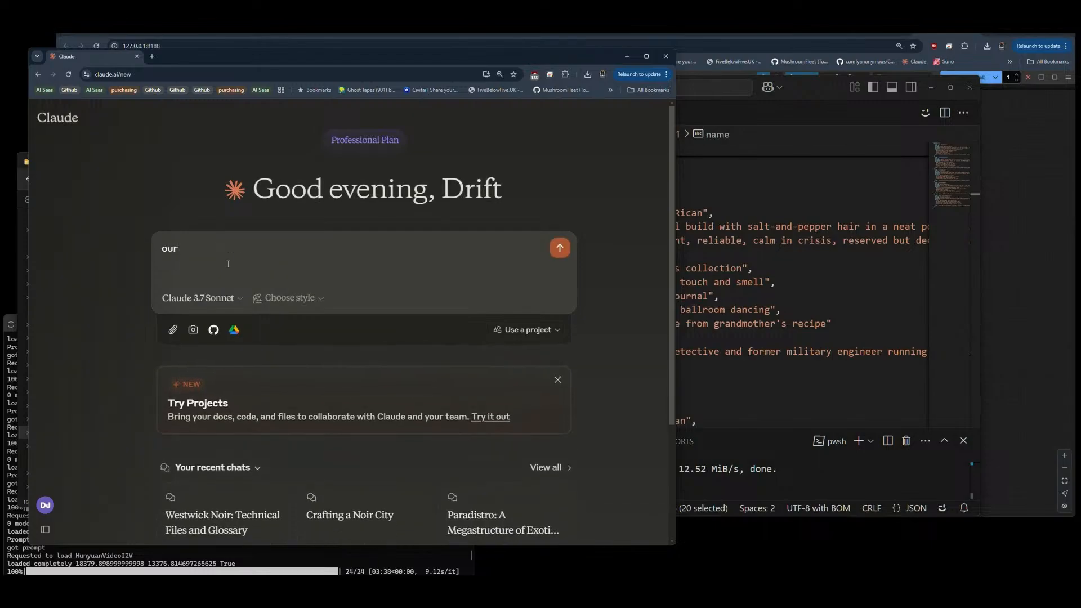
text(main characte)
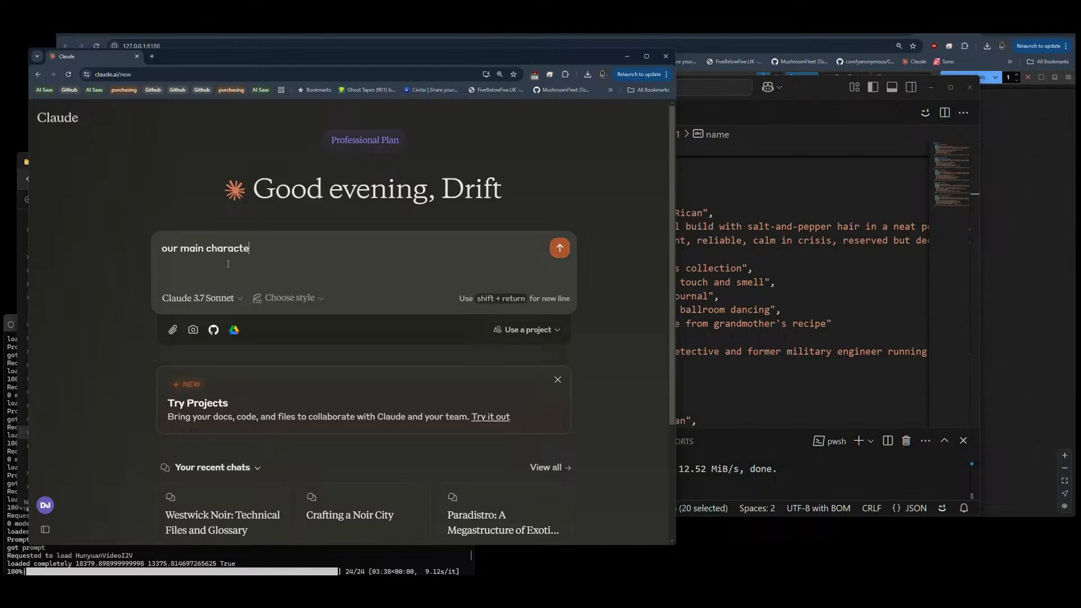
text(r ")
key(ctrl+v)
text(" is a )
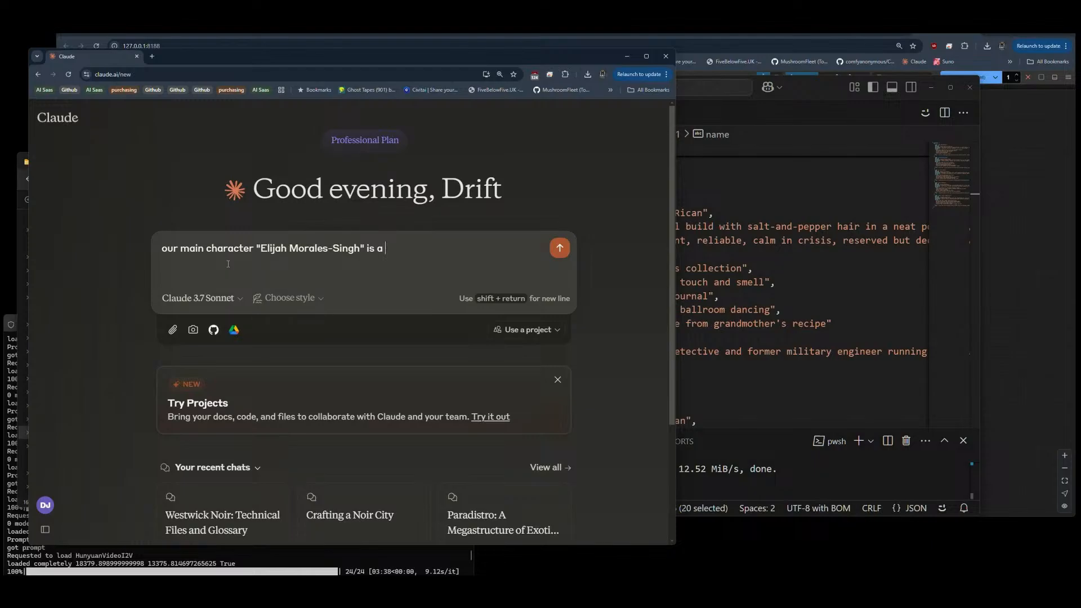
text(pirvate eye)
text(r)
key(Delete)
key(Delete)
text(i)
key(End)
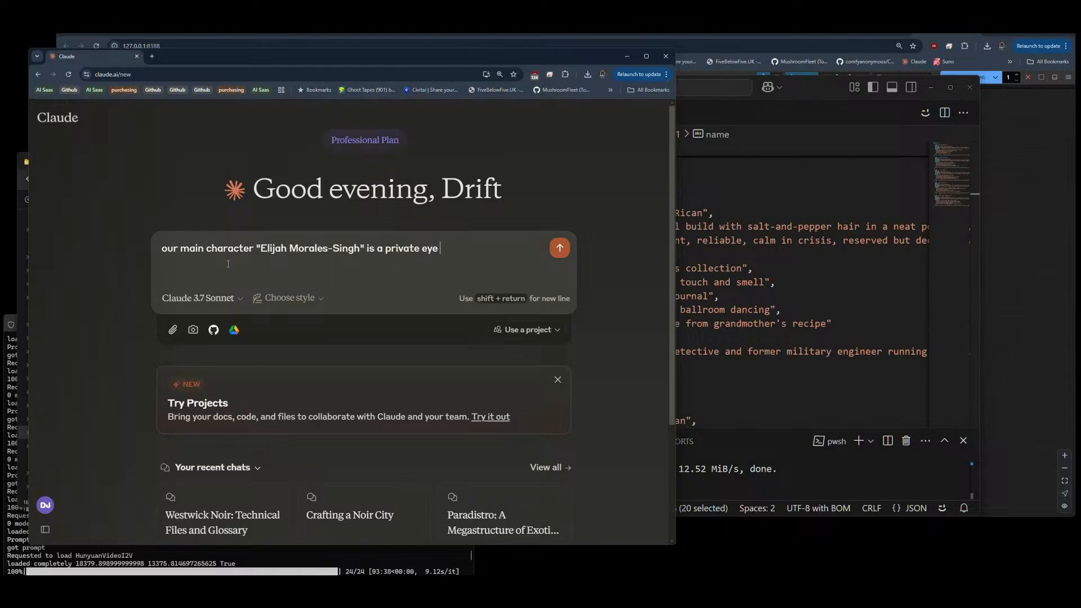
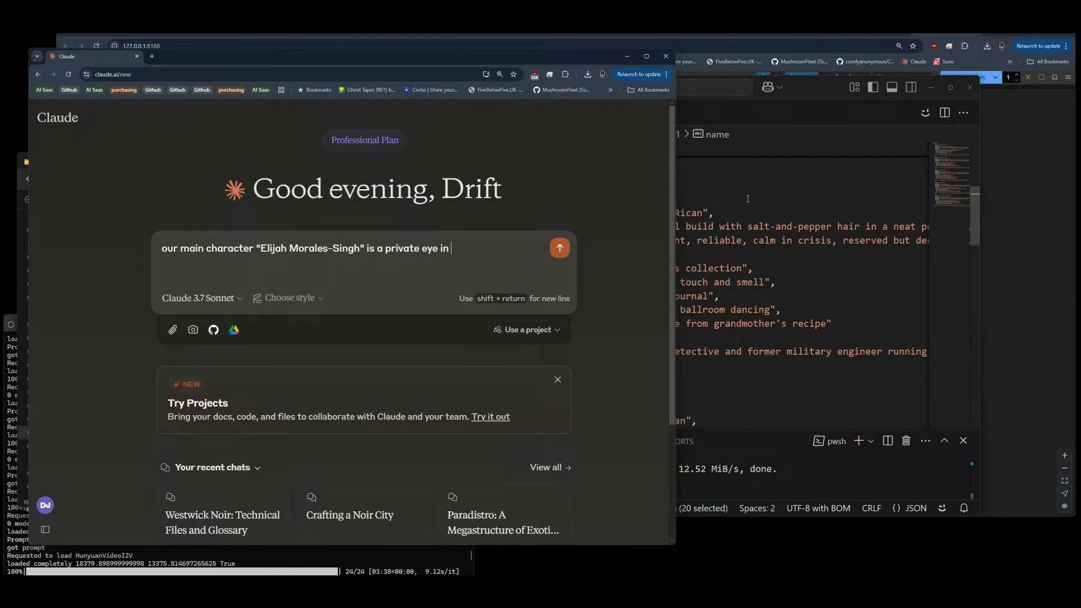
Step: Complete the prompt's opening sentence so the main character is "a hardboiled private eye in the city of westwick."
text(west)
text(wick)
text(hardboiled priva)
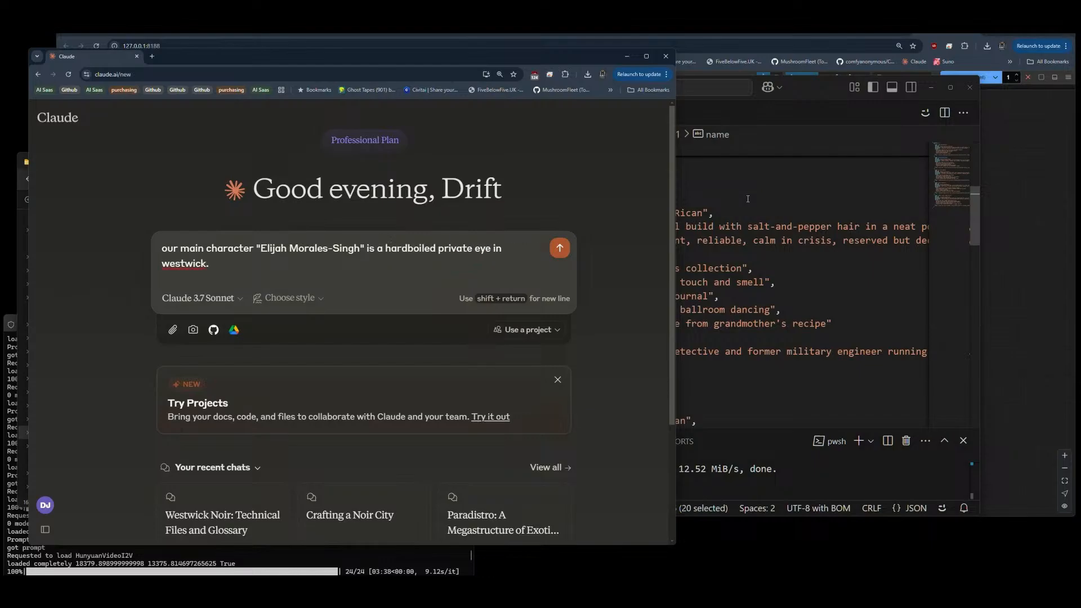
text(te eye in the city of)
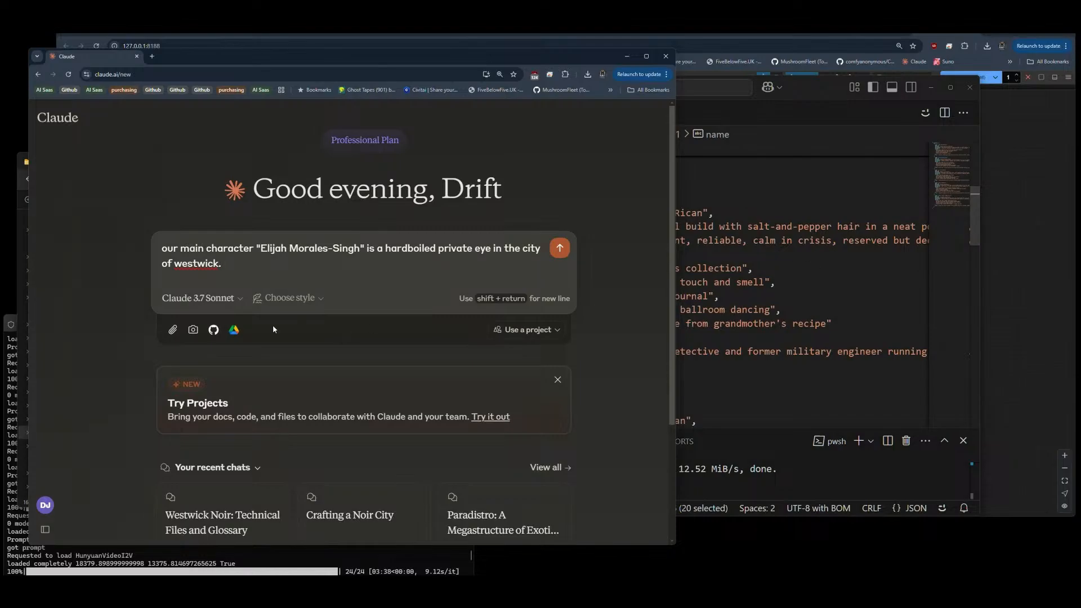
Step: Attach the file noir-city-world.md from the Downloads folder to the prompt
click(173, 330)
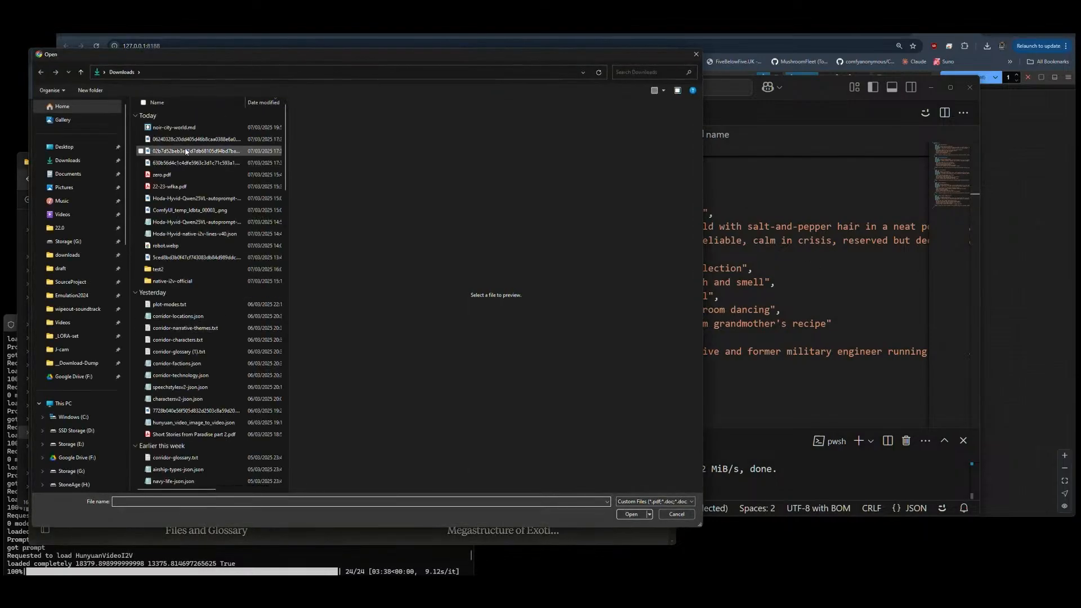
click(174, 127)
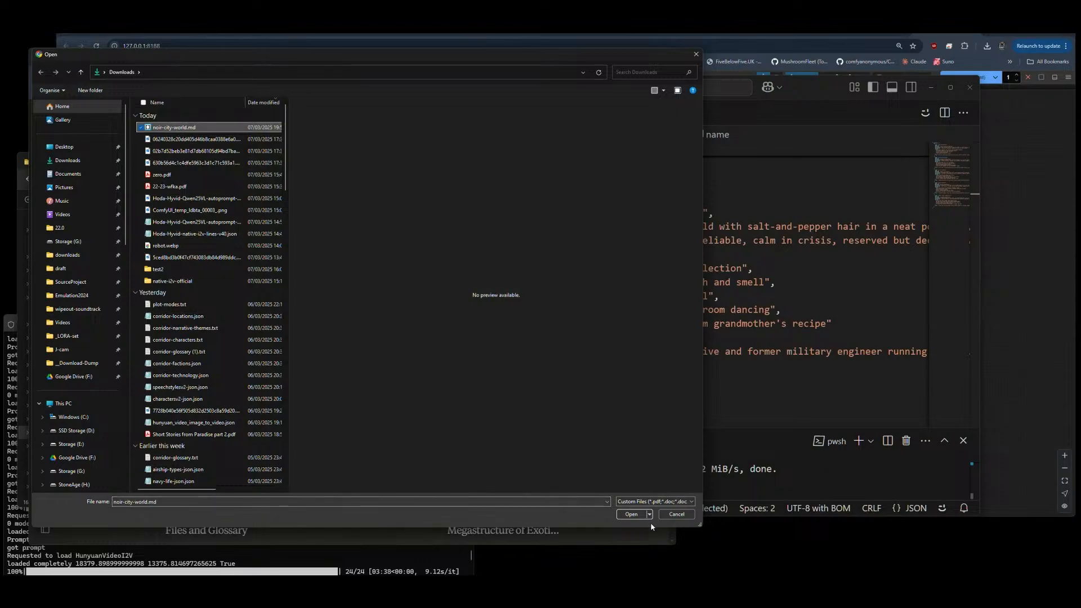
click(631, 514)
Step: Add the sentence ""noir-city-world.md" is attached." to the end of the prompt's first paragraph
click(272, 268)
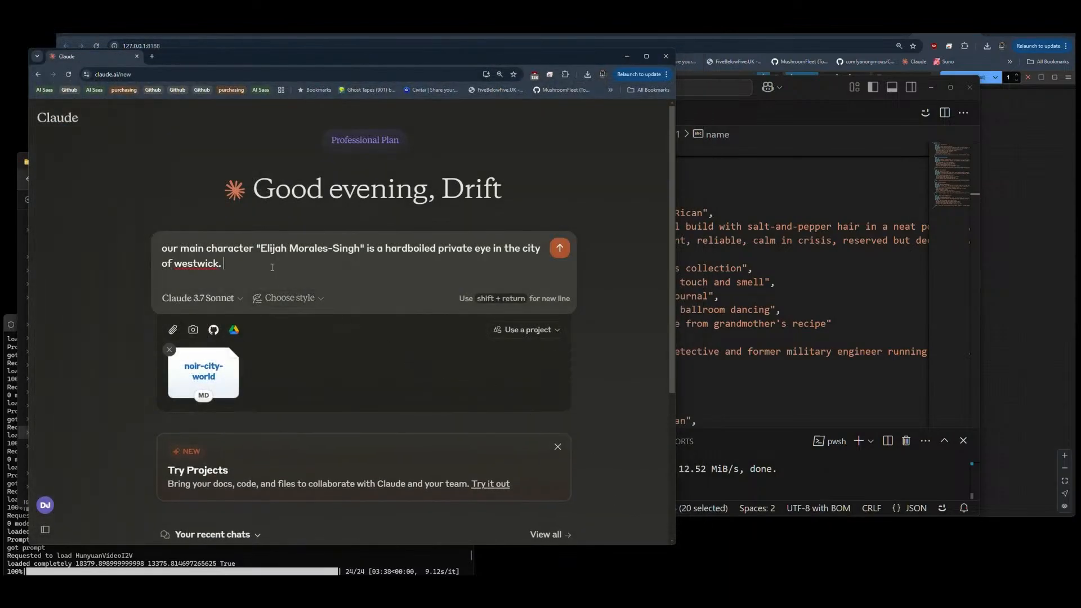
text(n)
key(BackSpace)
text("noir-city-world.md" is attached.)
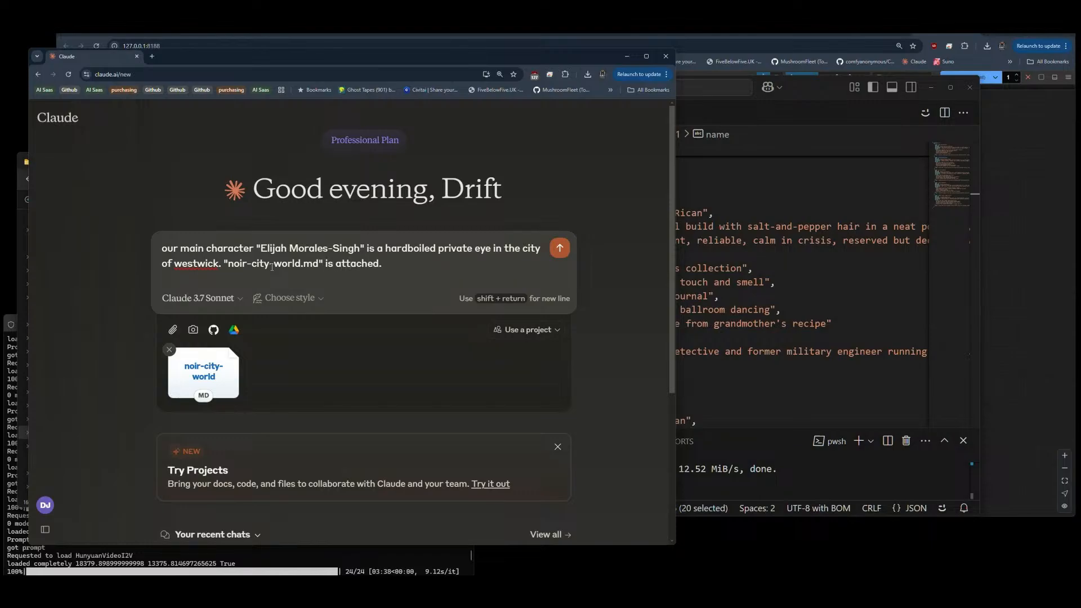
Step: Start a second paragraph, separated by a blank line, with "I only need the last page of a generic detective noir story,"
key(shift+Return)
key(shift+Return)
text(I on)
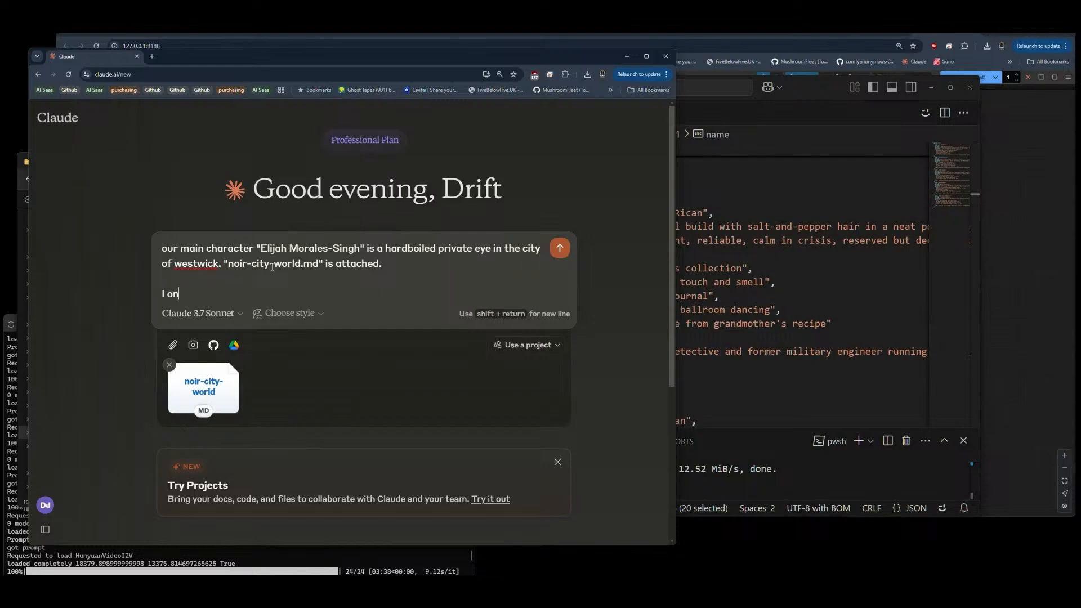
text(ly need the last page of a g)
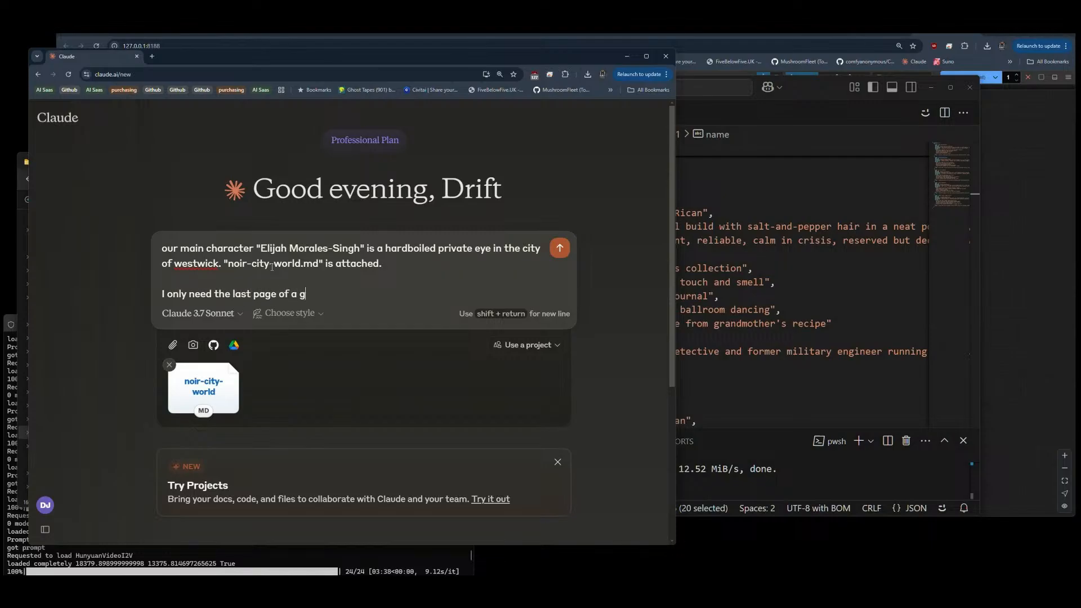
text(eneric story)
text( detective)
text( noir)
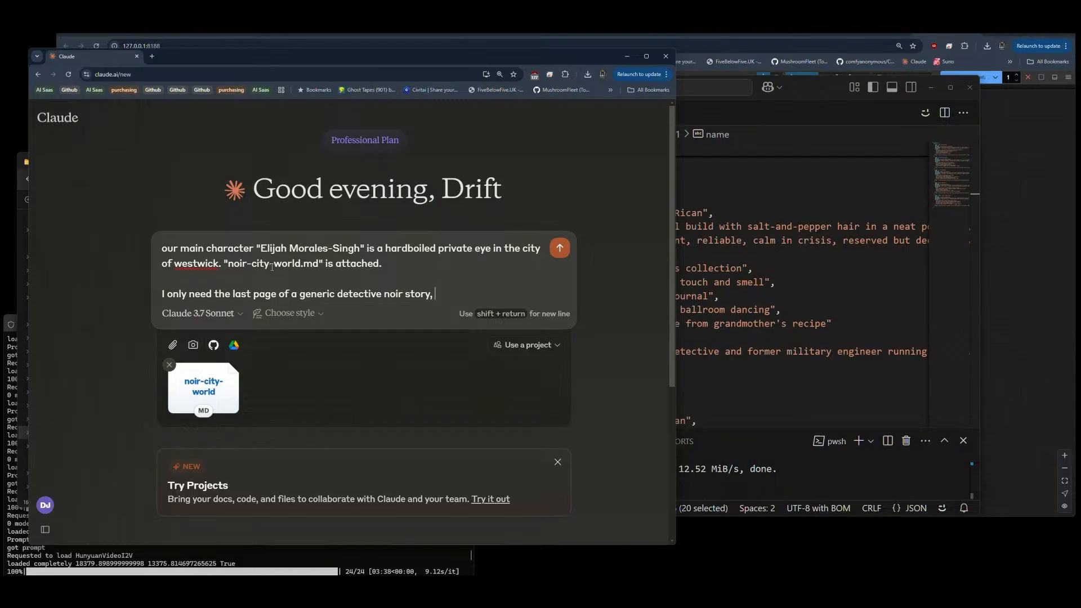
text( so that i can write the boook bacw)
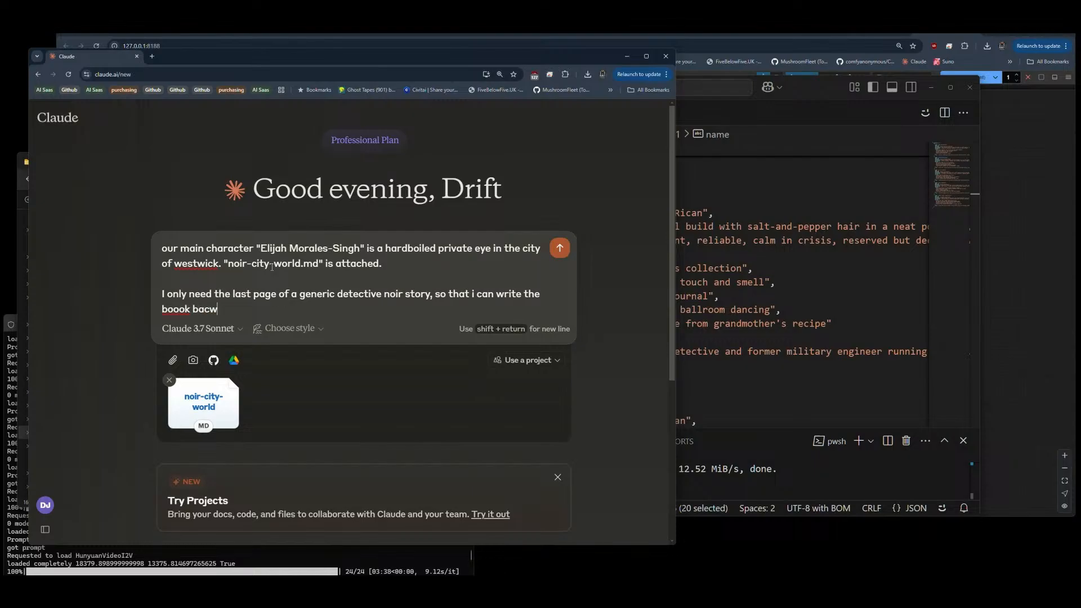
Step: Finish the second paragraph with "so that i can write the book backwards."
key(BackSpace)
key(BackSpace)
text(ckwards)
key(Delete)
key(Delete)
text(o)
Step: Add a third paragraph: "we can write a final page that allow for the maximum possible number of potential stories that end in this way."
key(shift+Return)
key(shift+Return)
text(we can wri)
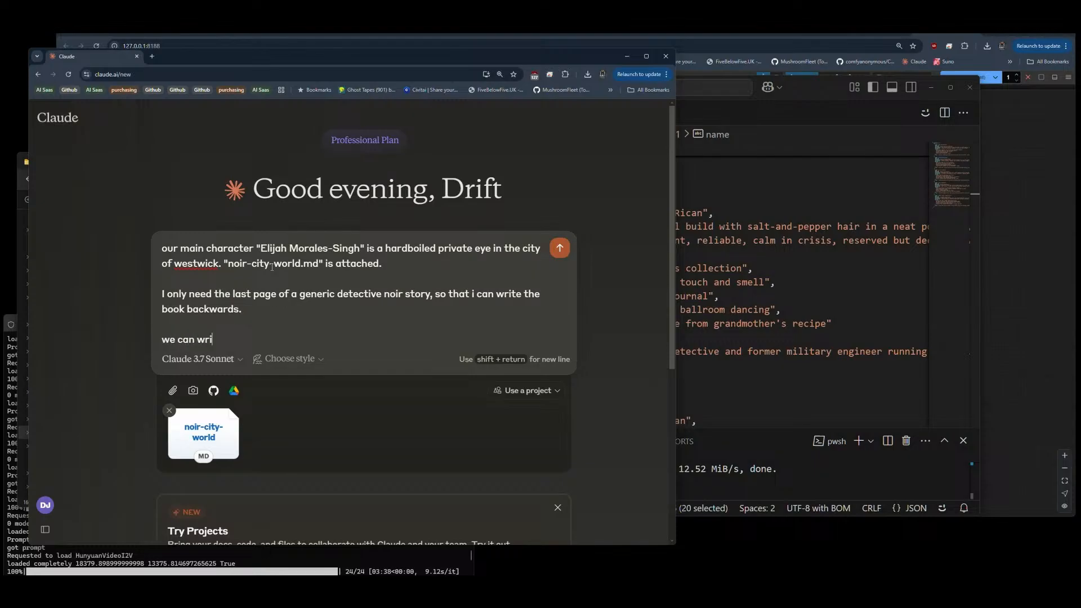
text(te a final page that allow for the ma)
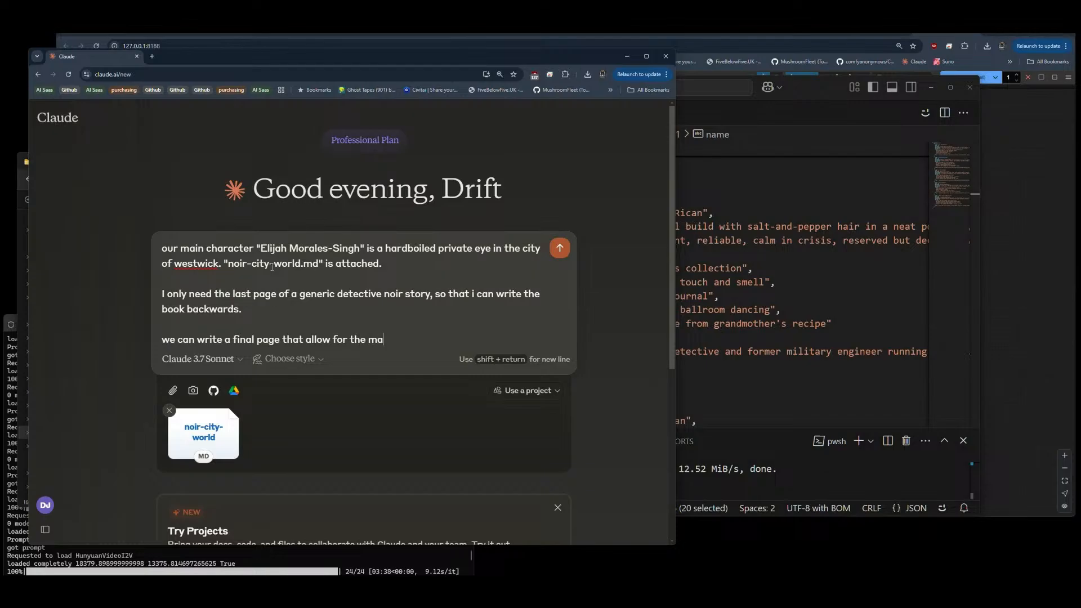
text(ximum possible number of pot)
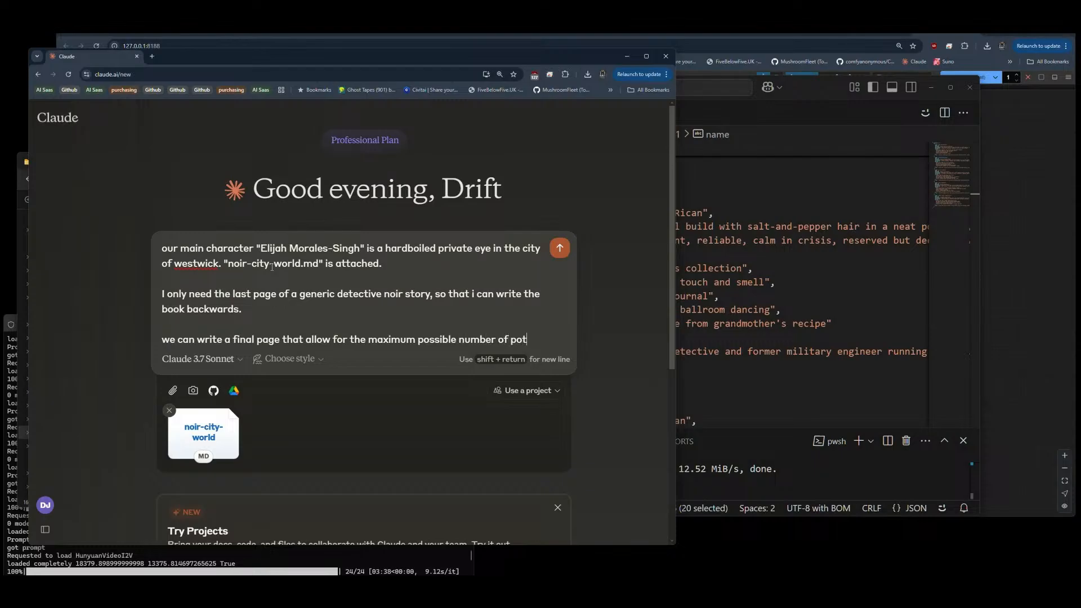
text(ential st)
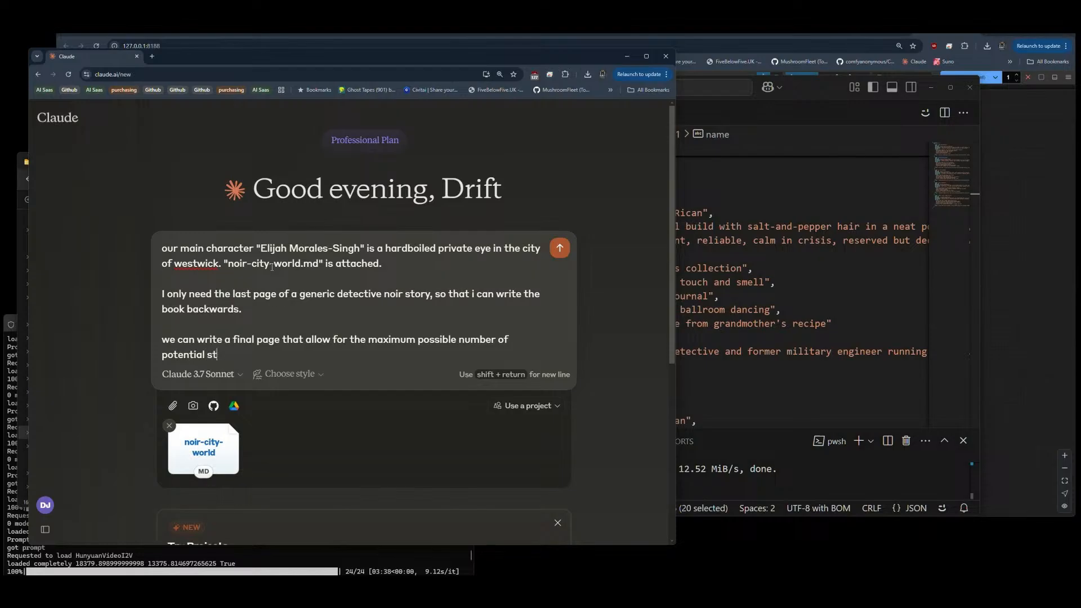
text(ories that end in this way./)
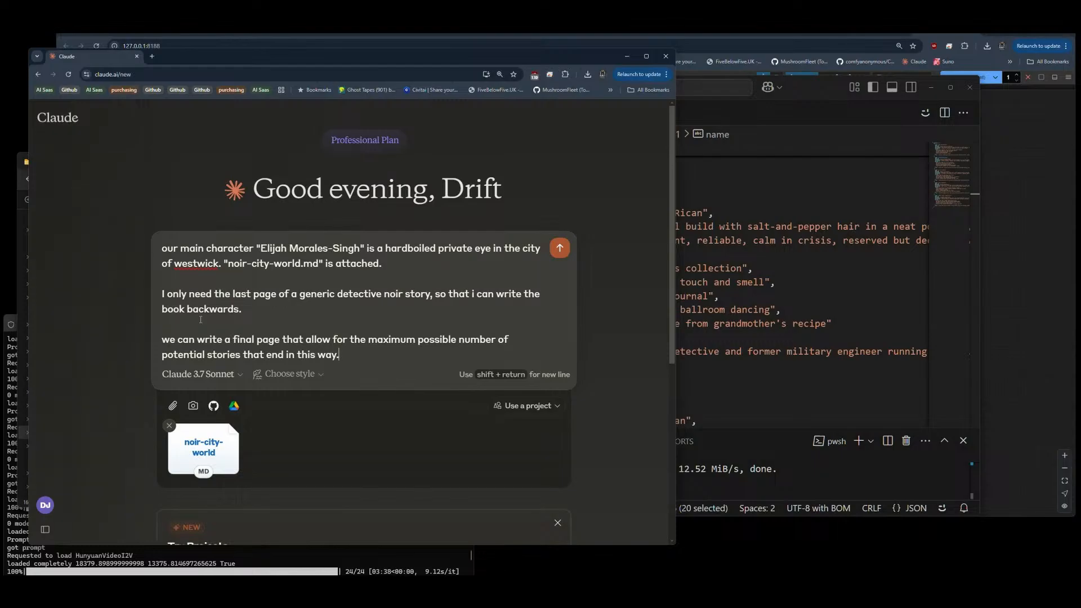
Step: Turn on extended thinking for the Claude 3.7 Sonnet model
click(200, 373)
click(223, 314)
Step: Add the closing paragraph "thanks long and hard about this then write my "finalpage.txt"" and submit the prompt
key(shift+Return)
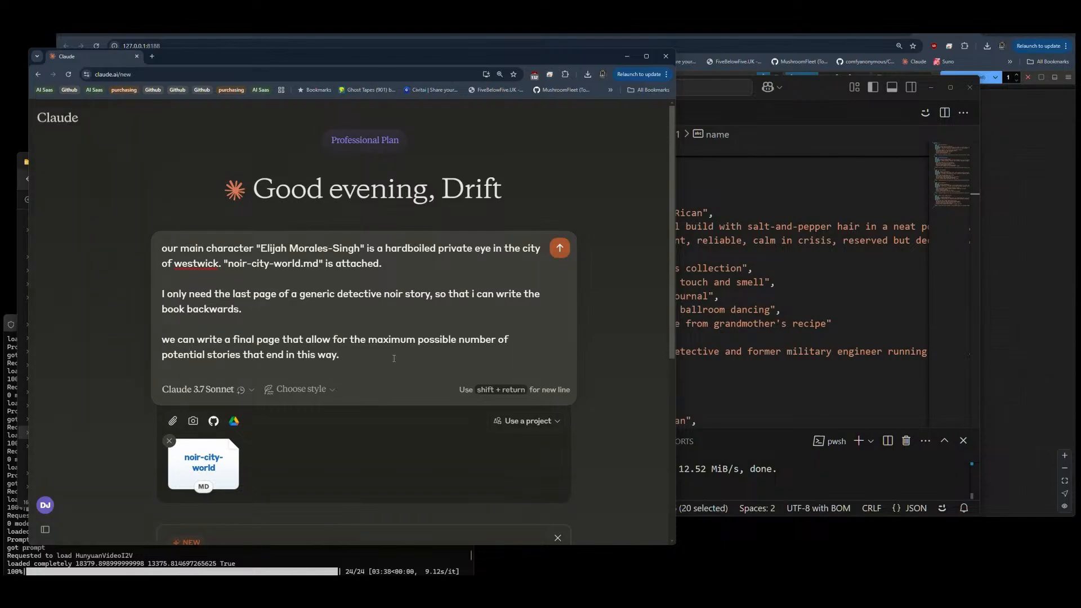
key(shift+Return)
text(thanks lo)
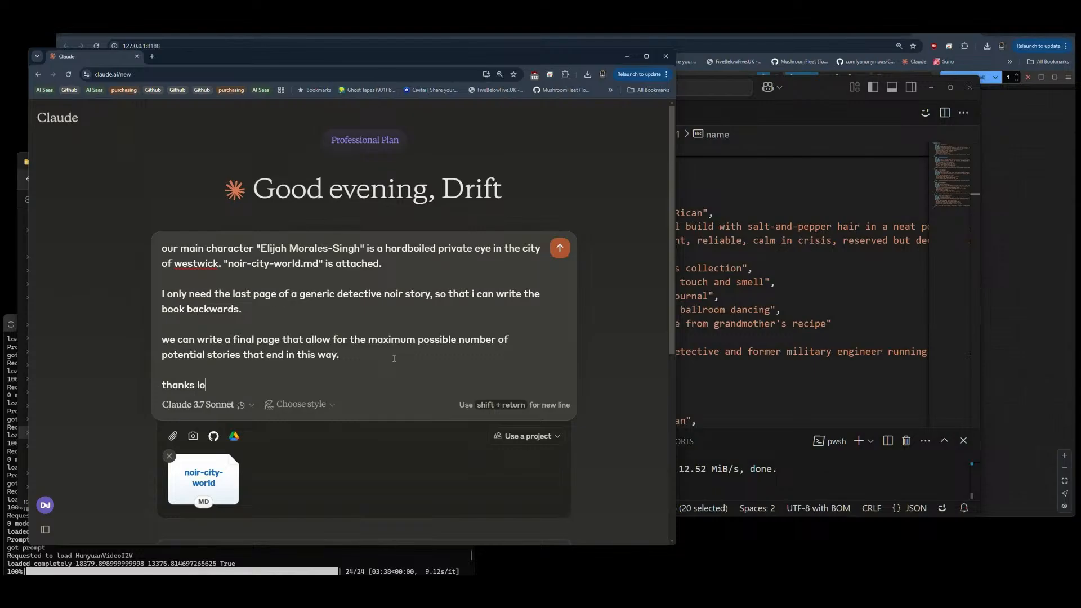
text(ng and hard about this then w)
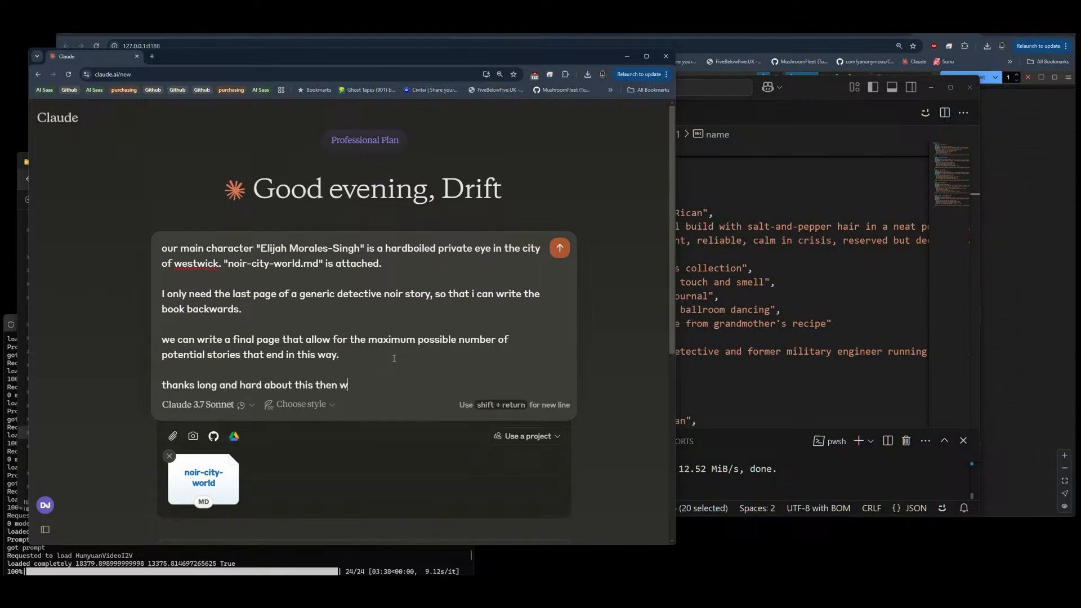
text(rite my final page)
key(BackSpace)
key(BackSpace)
key(BackSpace)
key(BackSpace)
key(BackSpace)
key(BackSpace)
key(BackSpace)
key(BackSpace)
text("finalpage.x)
key(BackSpace)
text(txt")
click(559, 250)
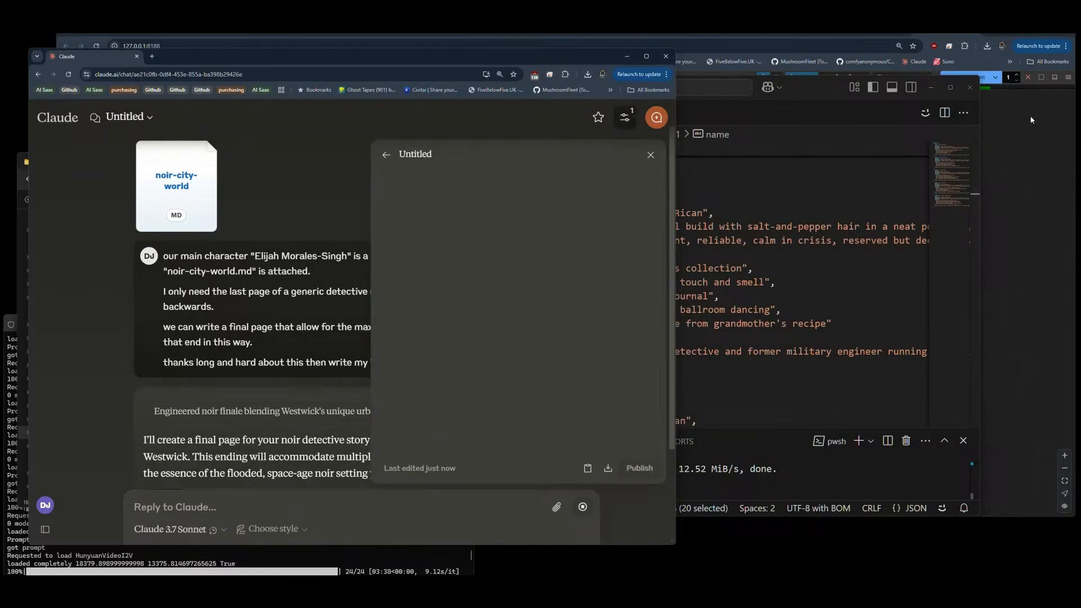
Step: Switch to ComfyUI and examine the Video Combine output alongside the source picture in the Preview Image node
click(1013, 33)
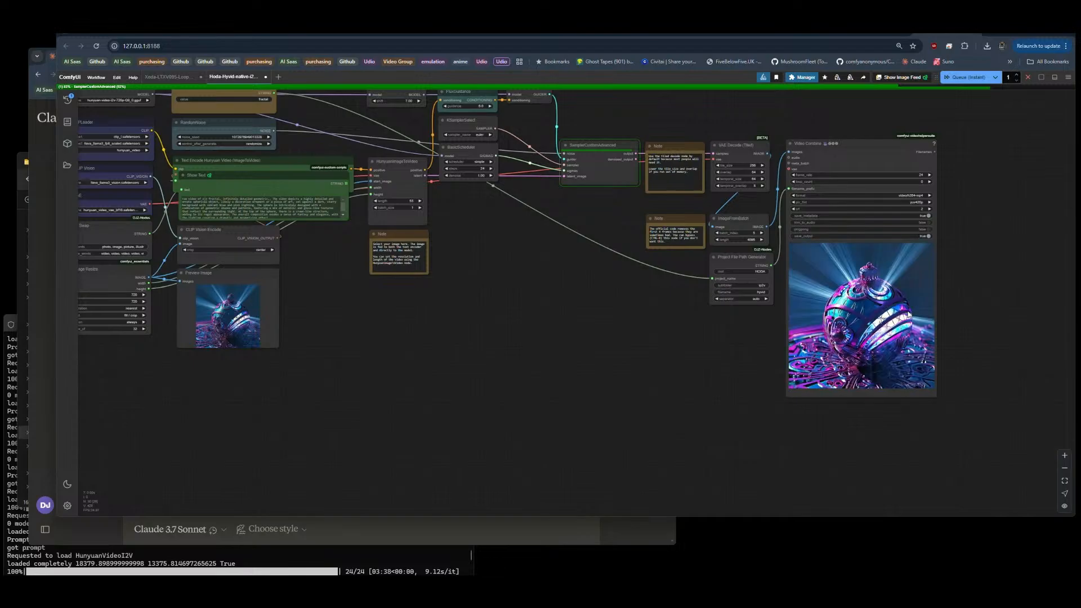
scroll(921, 309, up, 5)
scroll(907, 313, up, 5)
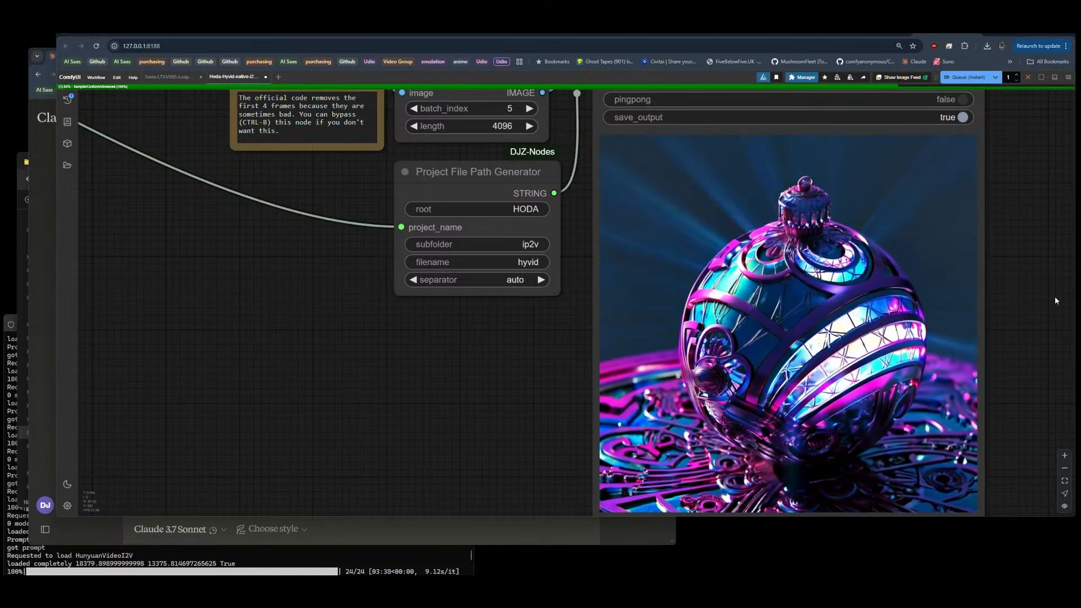
scroll(1047, 310, down, 1)
scroll(1042, 321, down, 4)
drag(707, 348, 754, 347)
scroll(754, 349, down, 3)
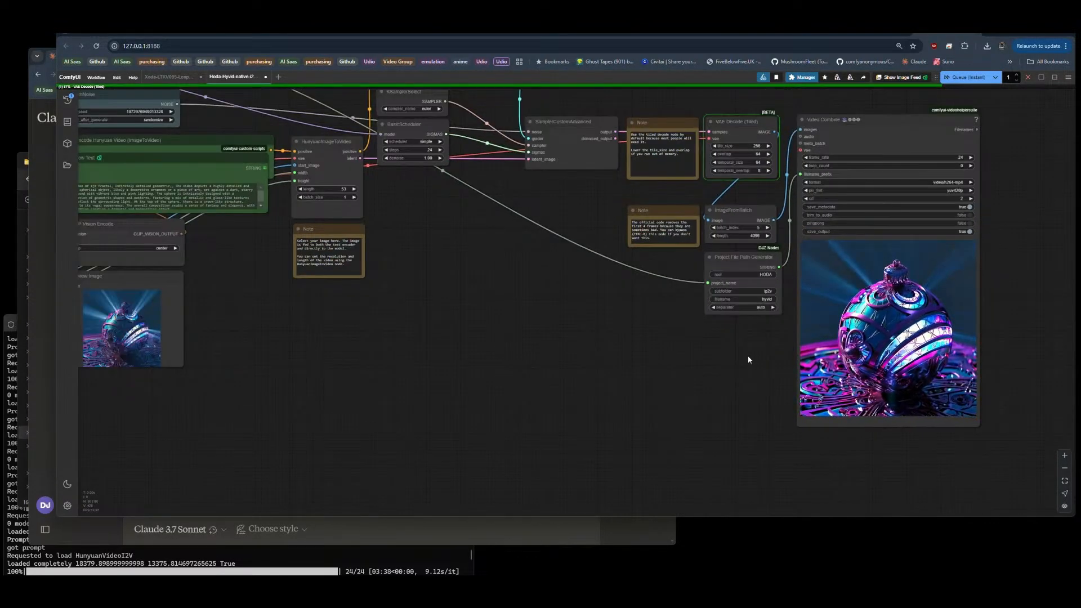
drag(292, 396, 390, 390)
scroll(175, 311, up, 5)
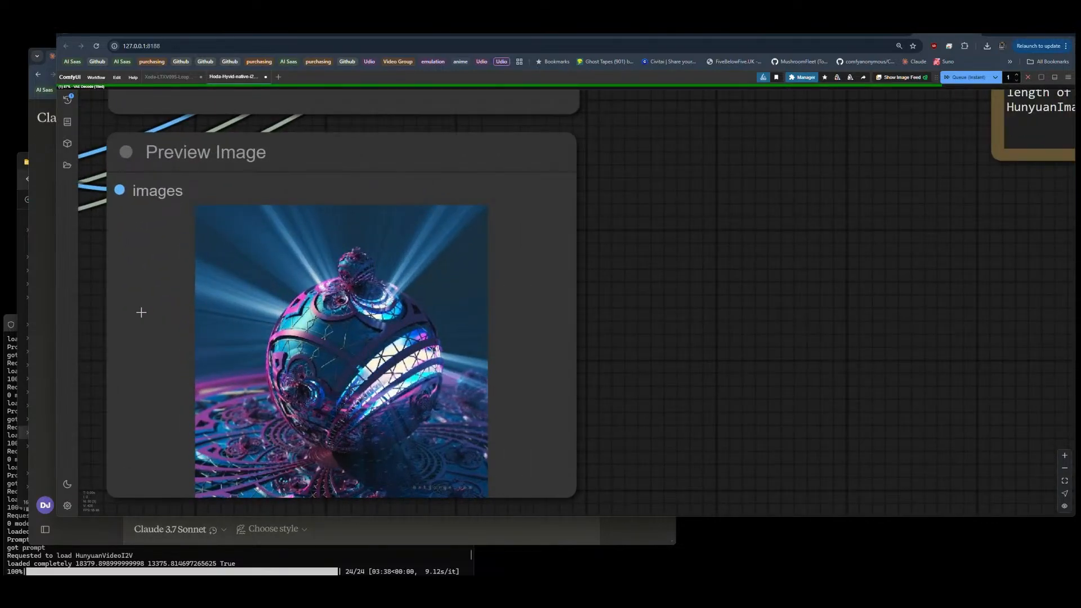
scroll(147, 312, down, 7)
scroll(150, 312, down, 1)
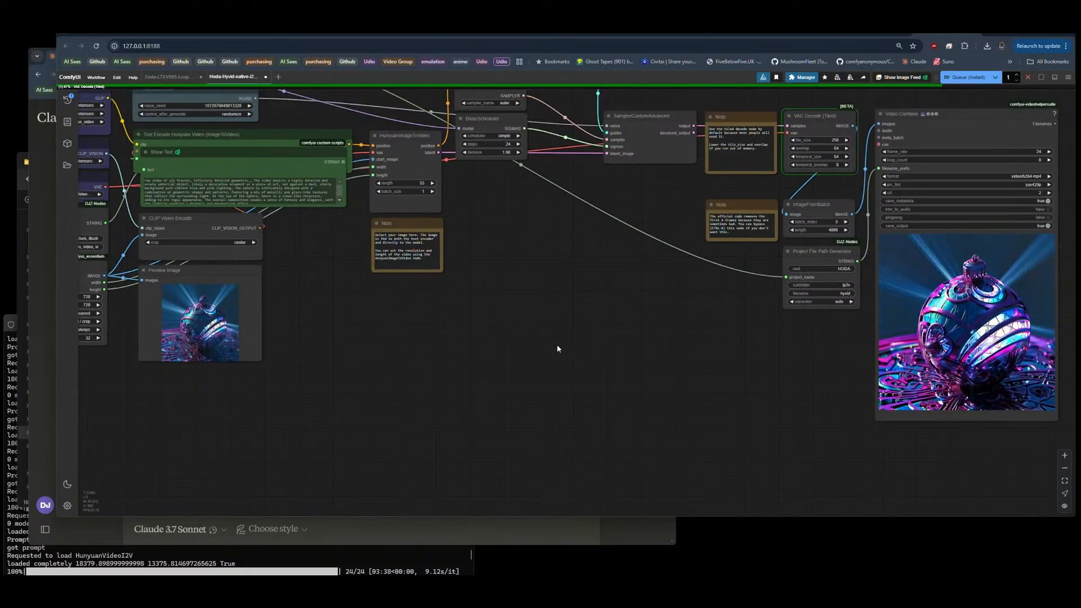
drag(595, 337, 539, 339)
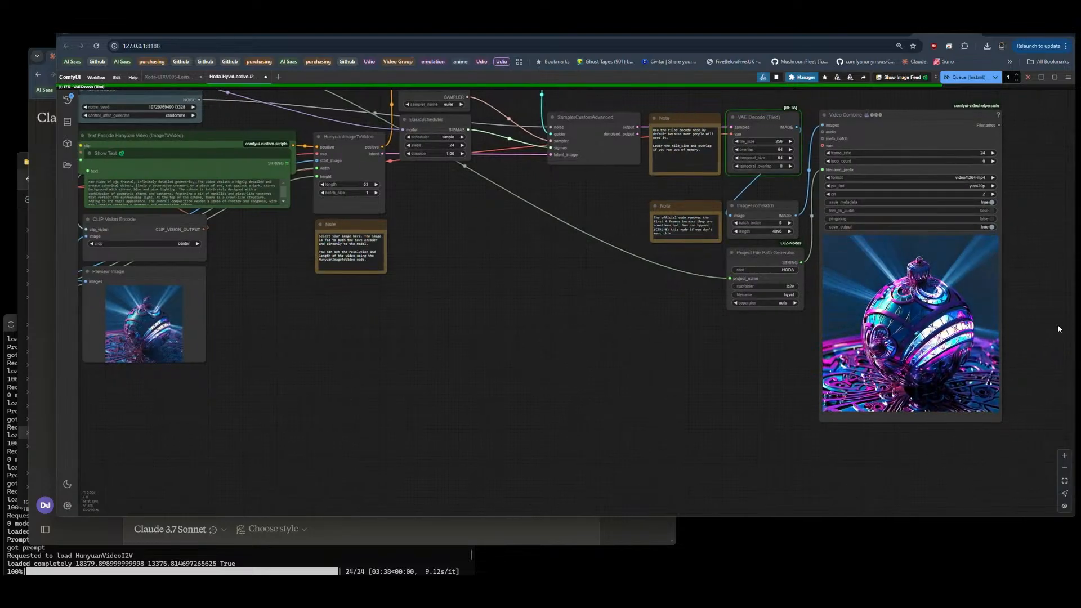
scroll(1057, 324, up, 3)
drag(1064, 331, 1073, 328)
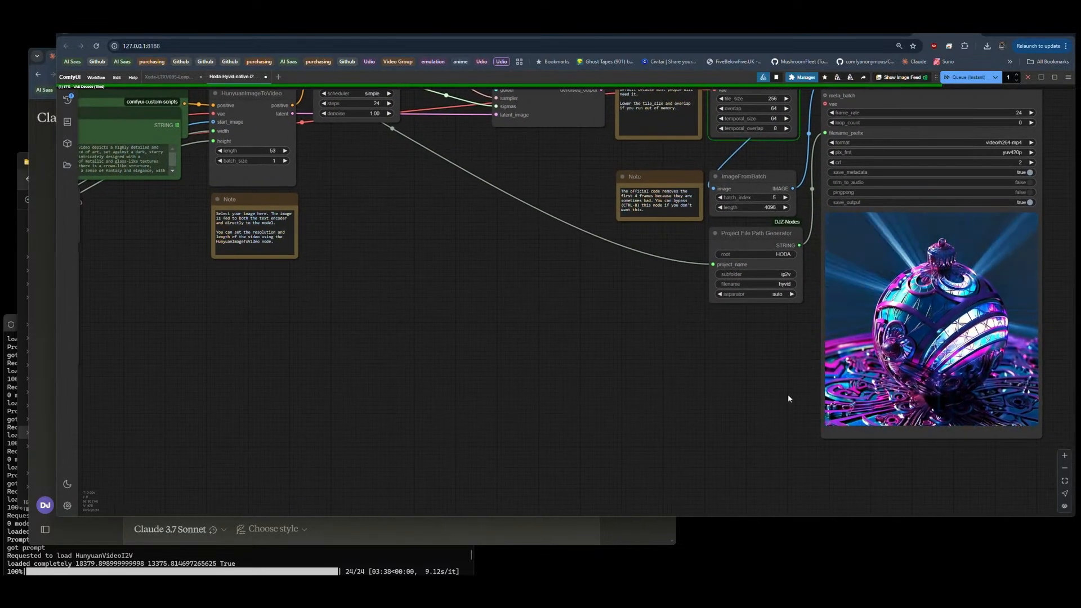
Step: Switch to the storymode window in VS Code and move it clear of the ComfyUI video preview
click(428, 592)
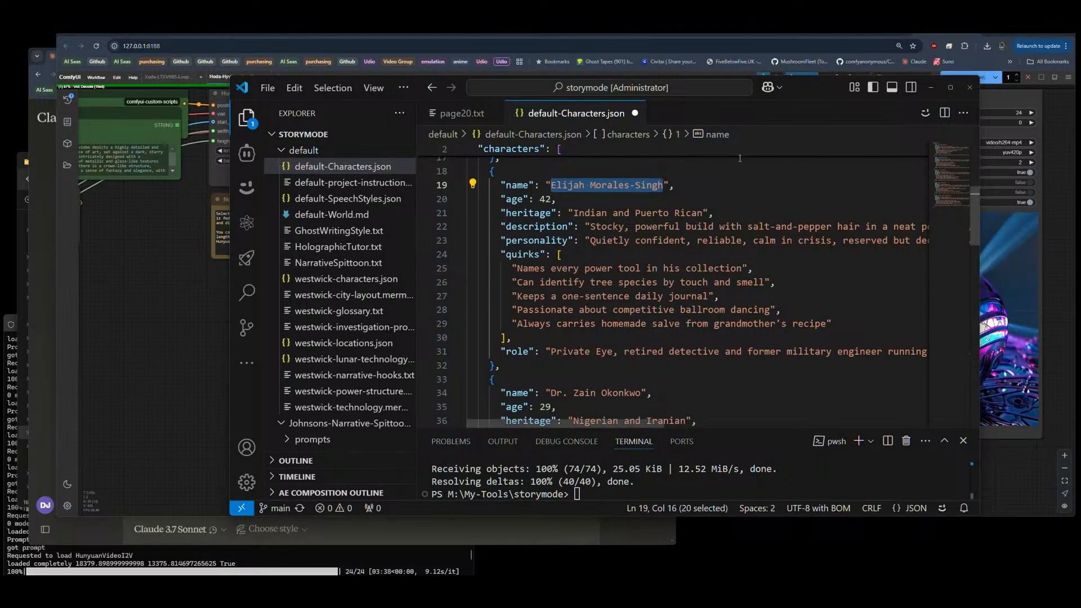
drag(814, 88, 643, 76)
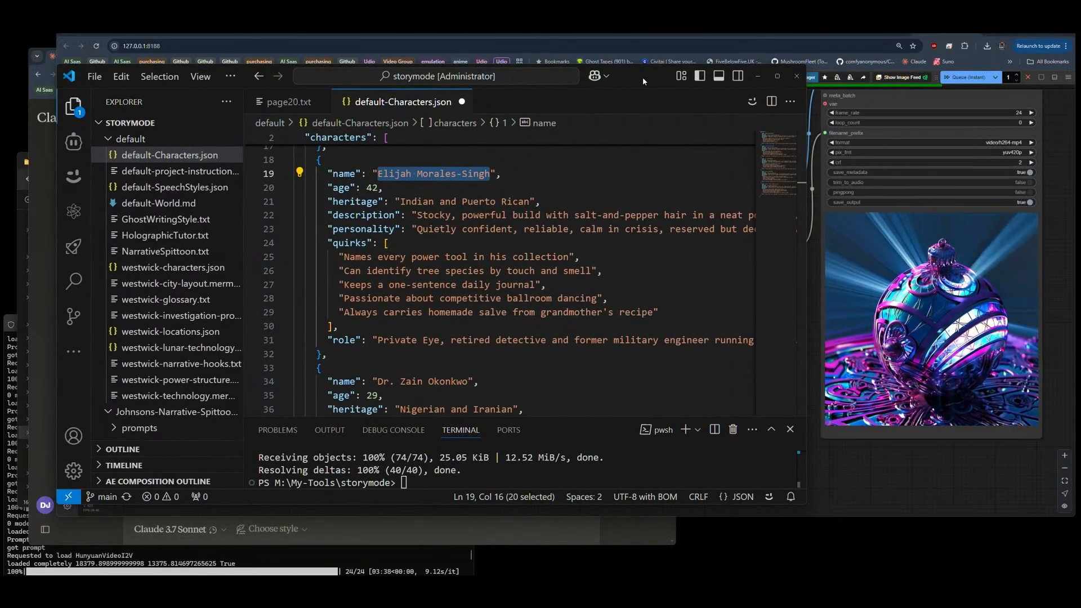
Step: Switch back to the noir detective story chat in Claude and open the generated finalpage.txt document
click(40, 296)
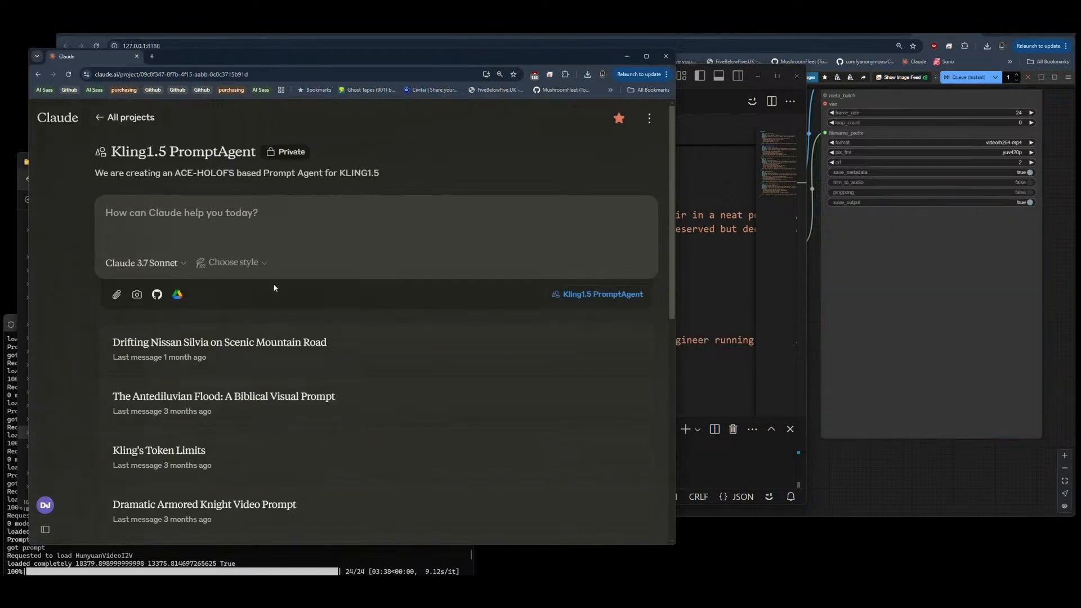
mouse_move(42, 282)
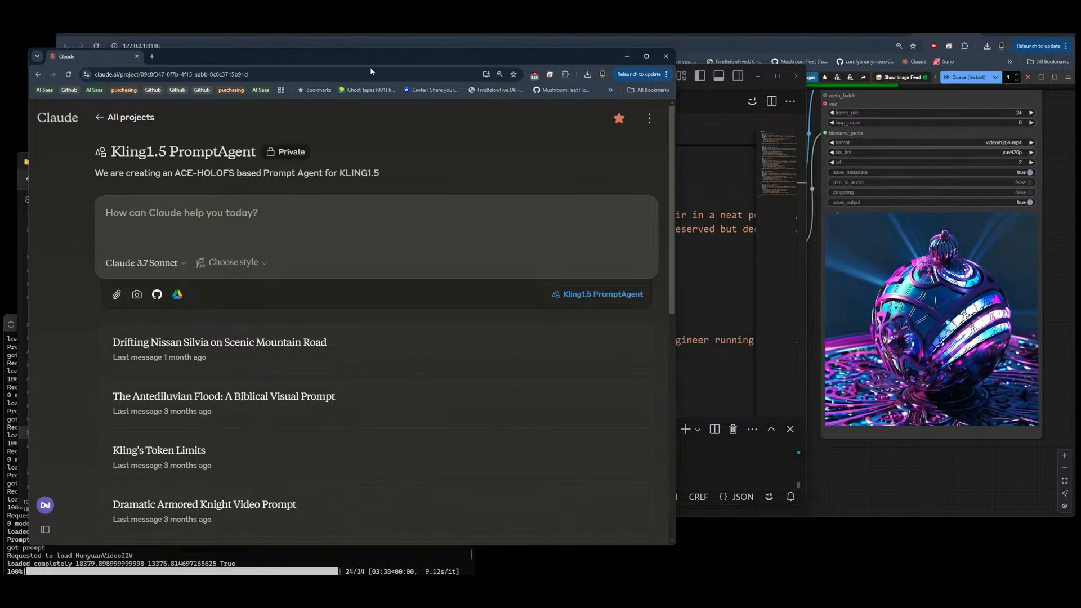
mouse_move(72, 189)
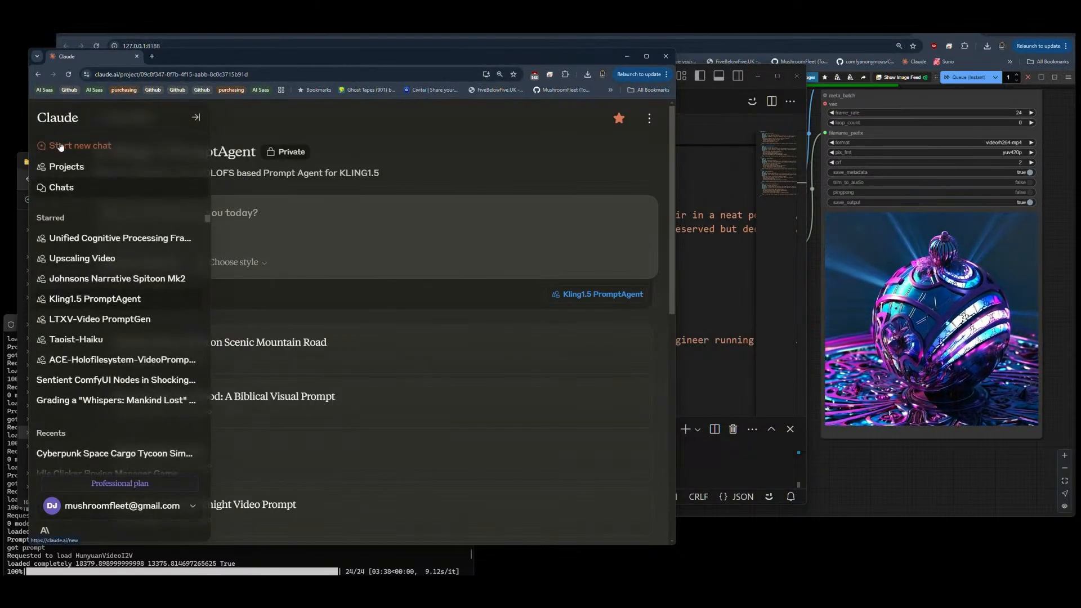
click(37, 74)
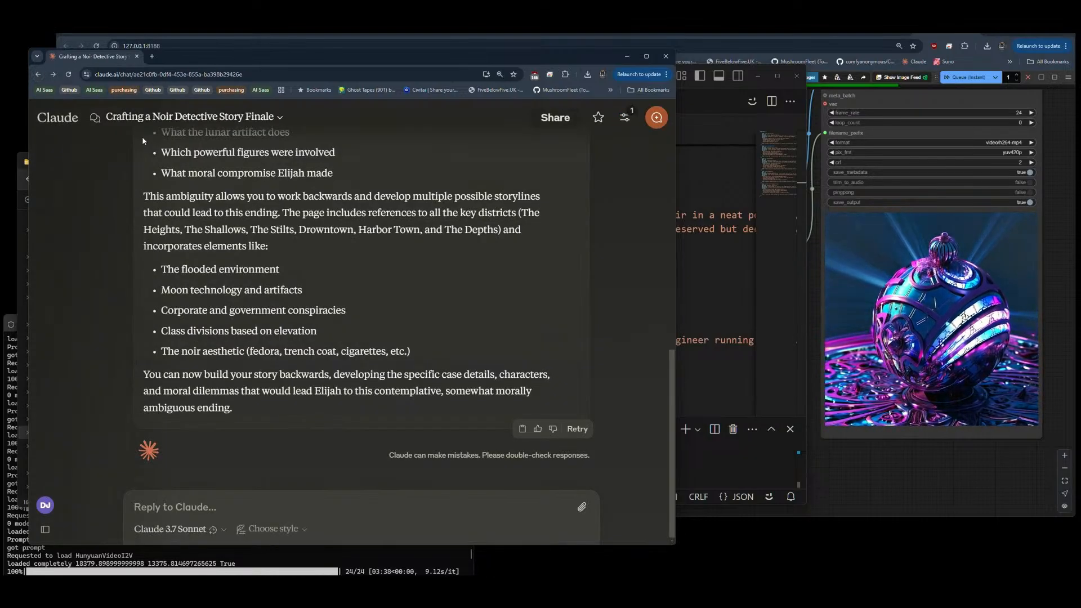
scroll(328, 347, up, 5)
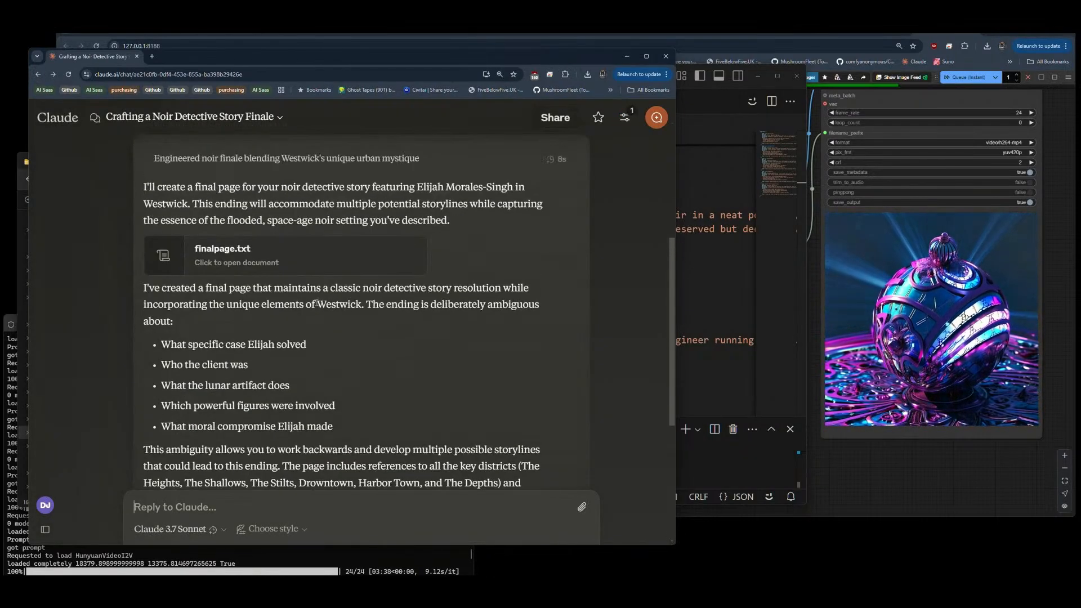
click(236, 258)
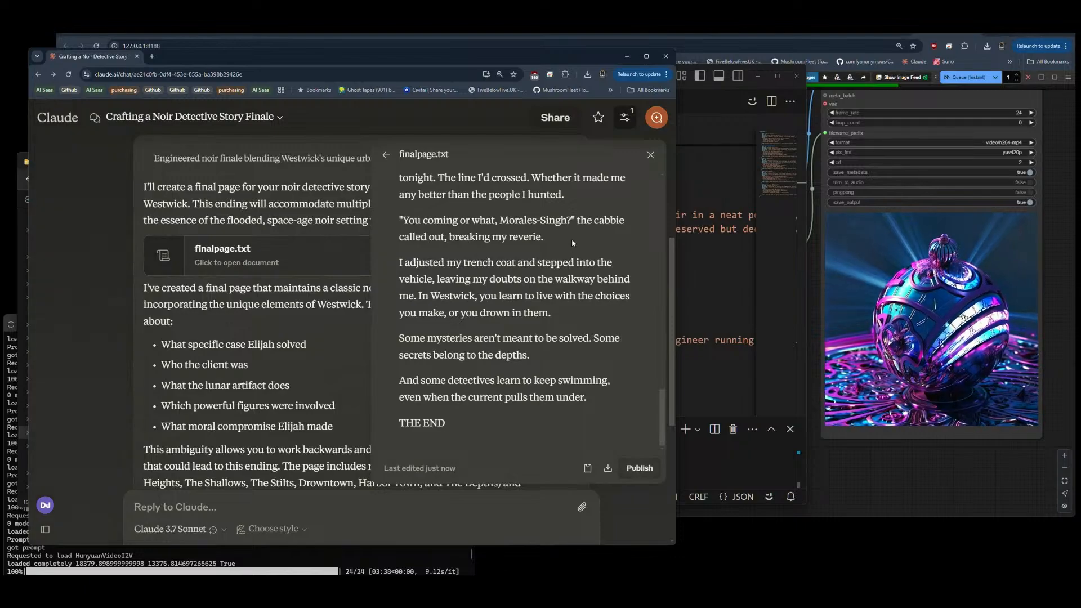
Step: Download the generated finalpage.txt document and copy its contents
scroll(487, 236, up, 15)
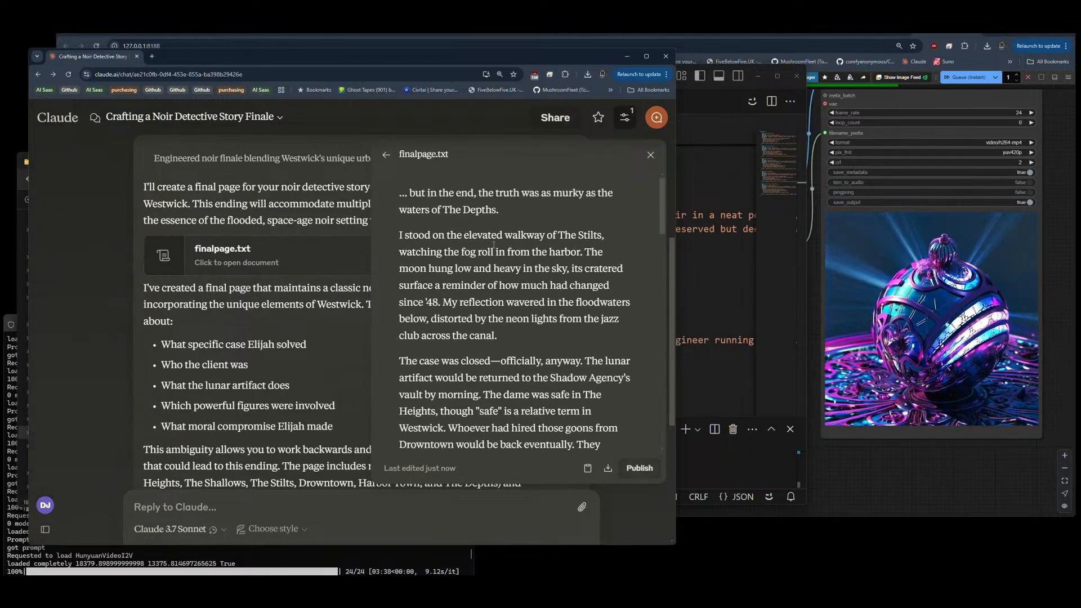
click(607, 468)
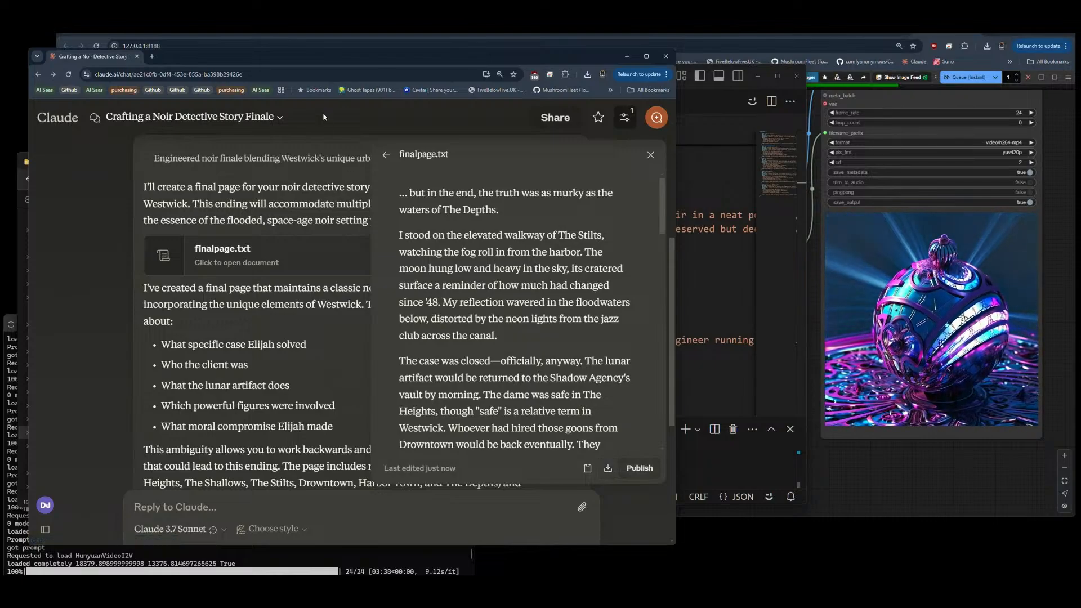
click(588, 468)
Step: Switch to the storymode window in VS Code, close default-Characters.json and replace all text in page20.txt with the copied final page
click(701, 108)
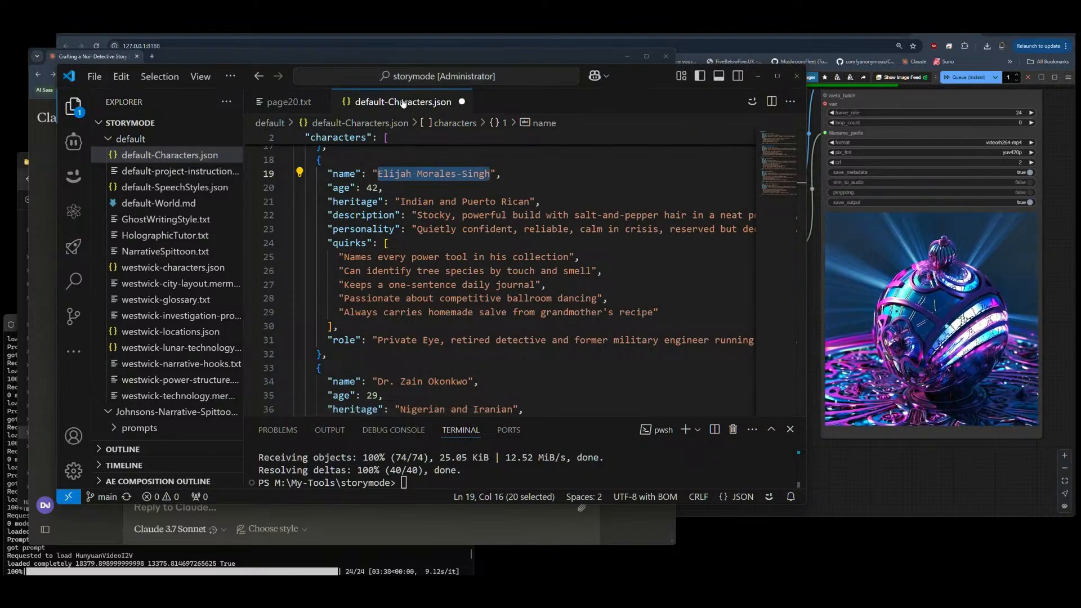
click(461, 102)
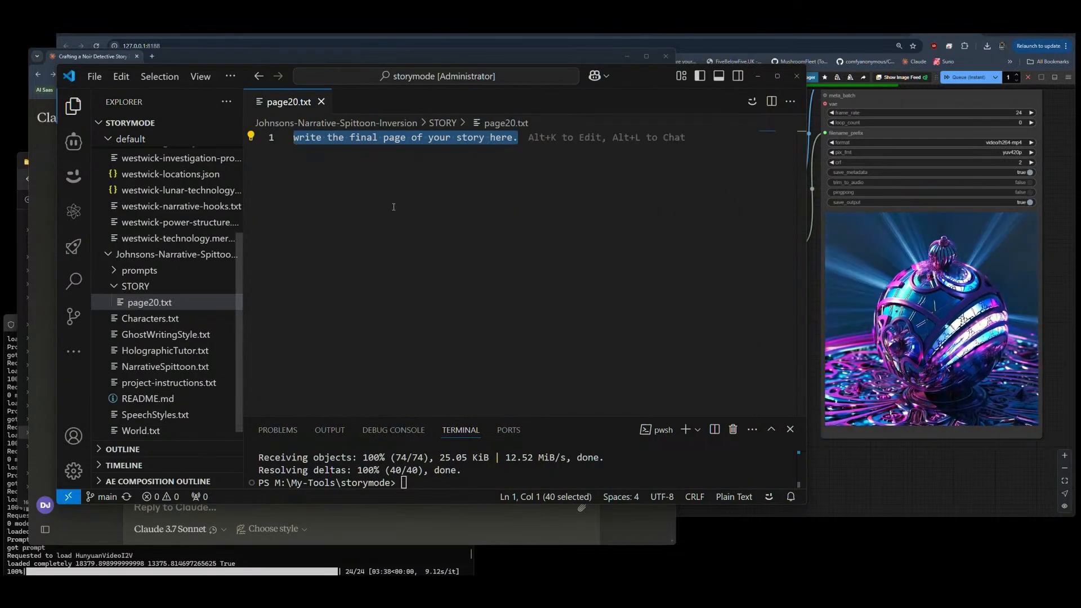
click(419, 202)
key(ctrl+a)
key(ctrl+v)
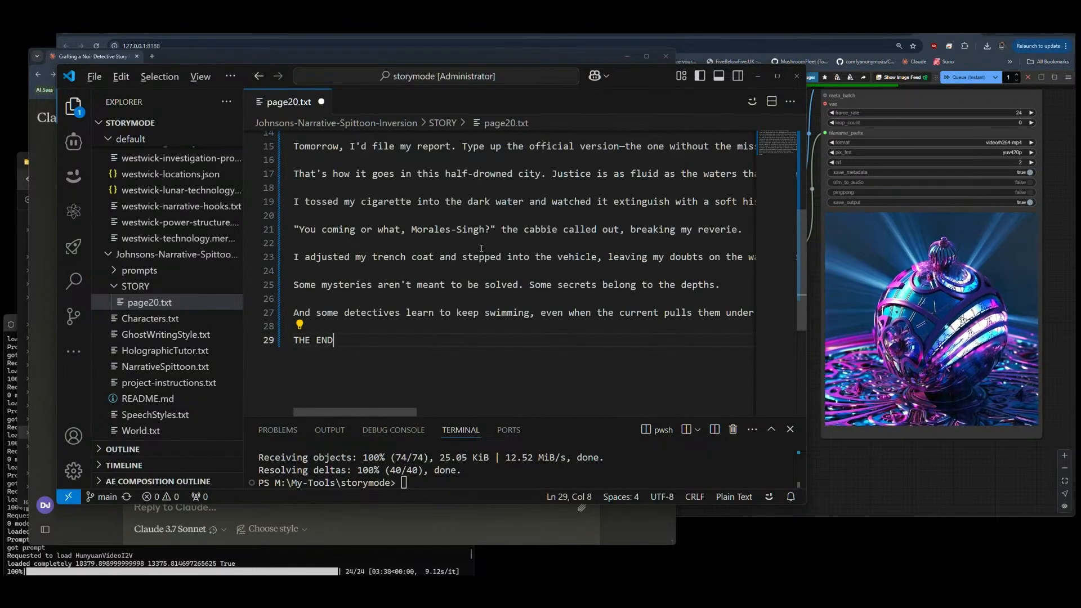
Step: Turn on word wrap for page20.txt, read the pasted page through to its end and save the file
key(alt+z)
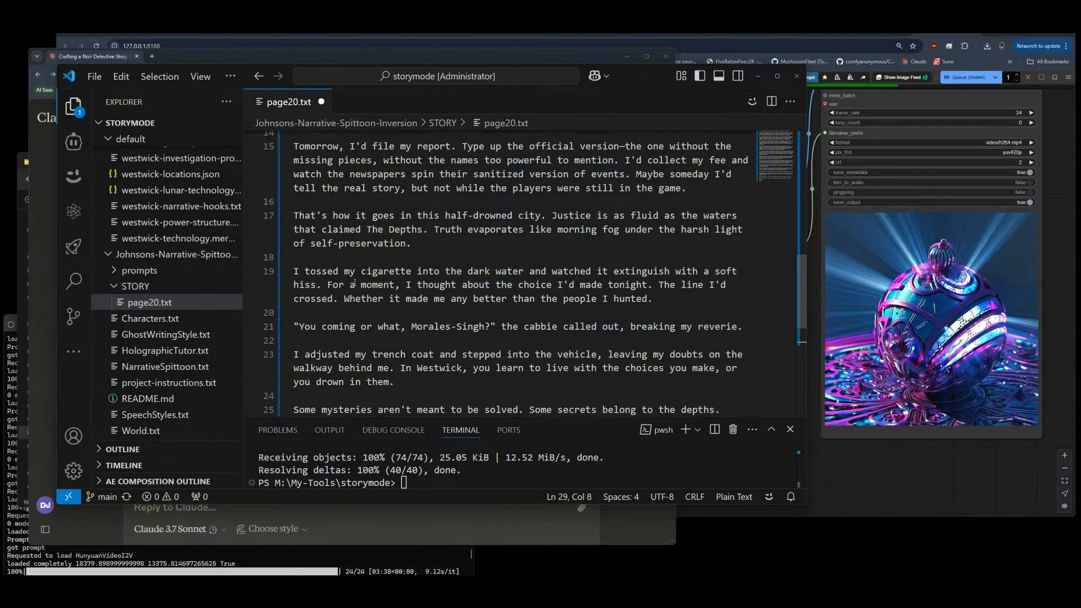
scroll(520, 284, down, 2)
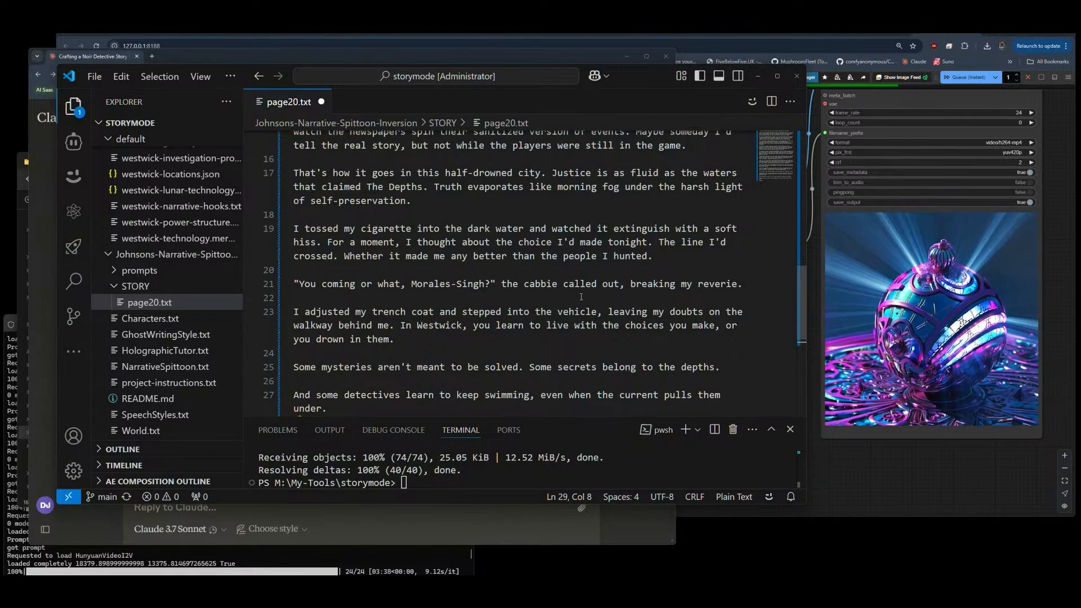
scroll(395, 326, down, 1)
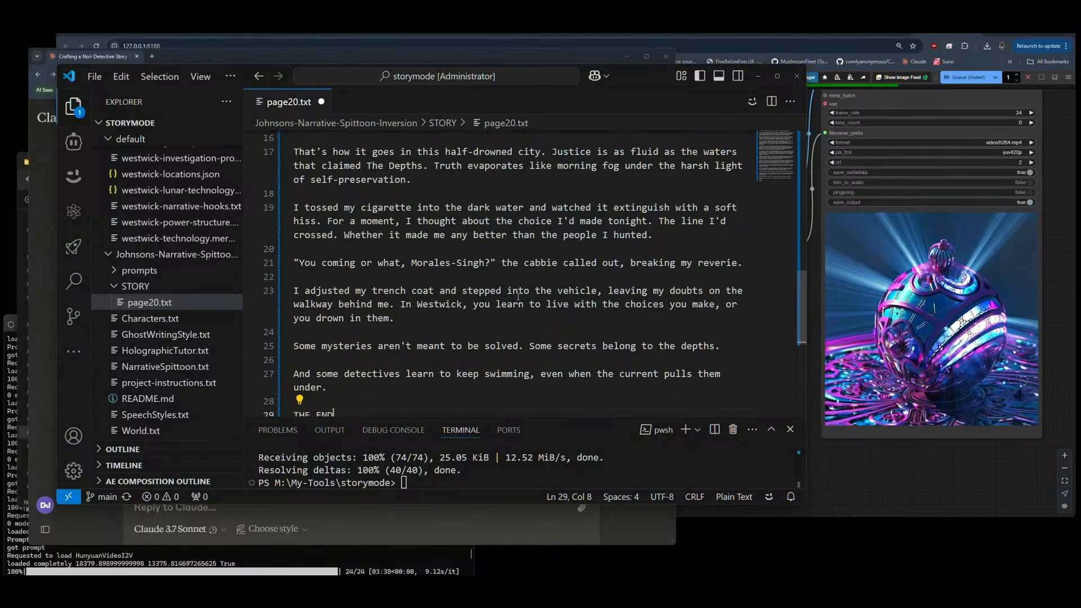
scroll(605, 308, down, 2)
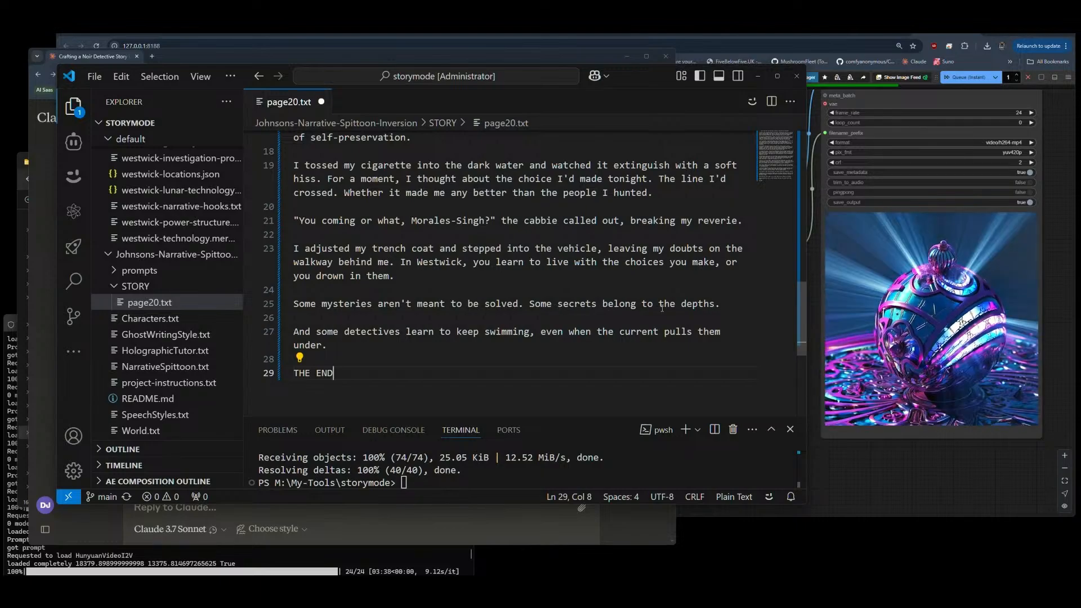
scroll(638, 295, down, 1)
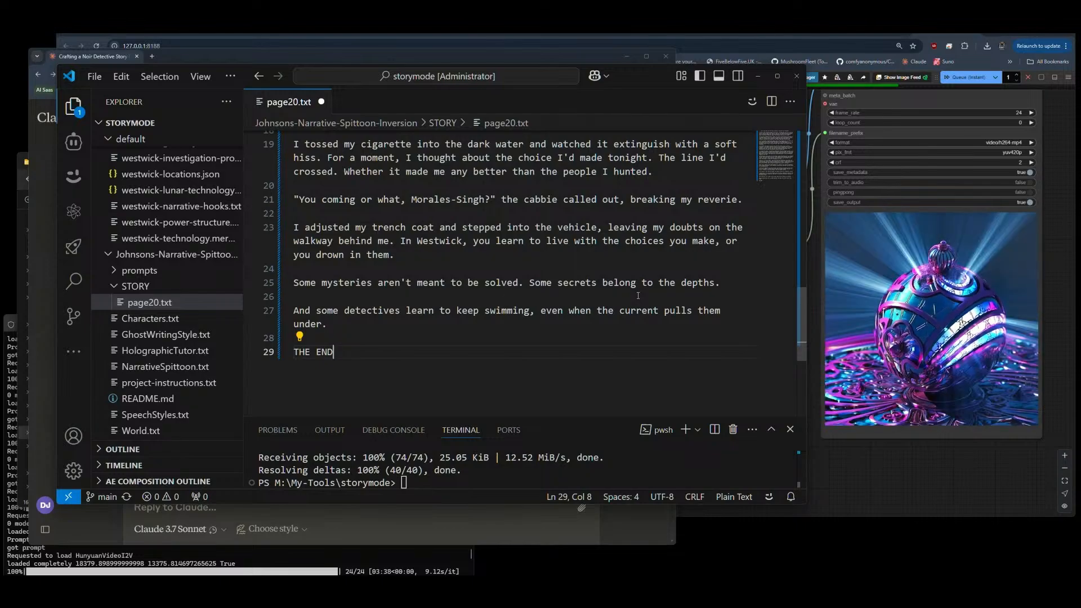
key(ctrl+s)
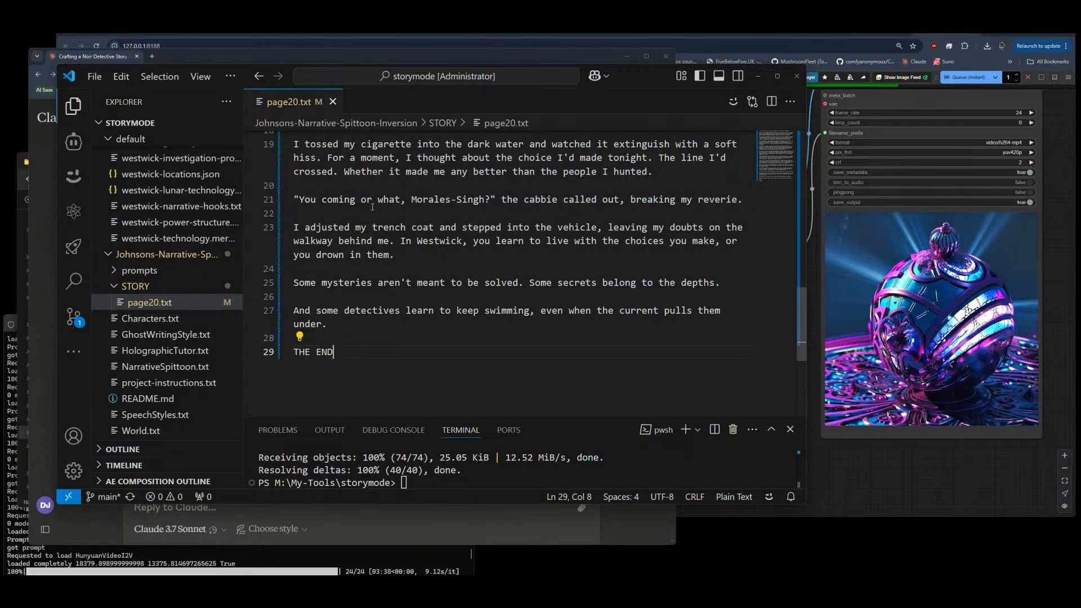
Step: Copy the entire text of 20-page-story.txt from the prompts folder, close that file and open Cline
click(139, 273)
click(144, 304)
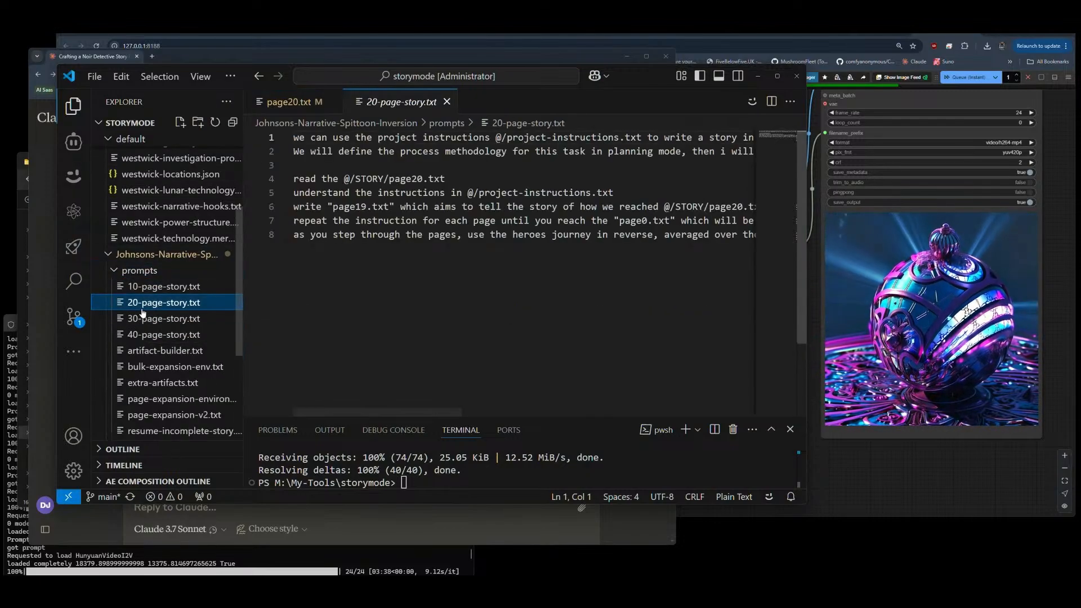
click(492, 268)
key(ctrl+a)
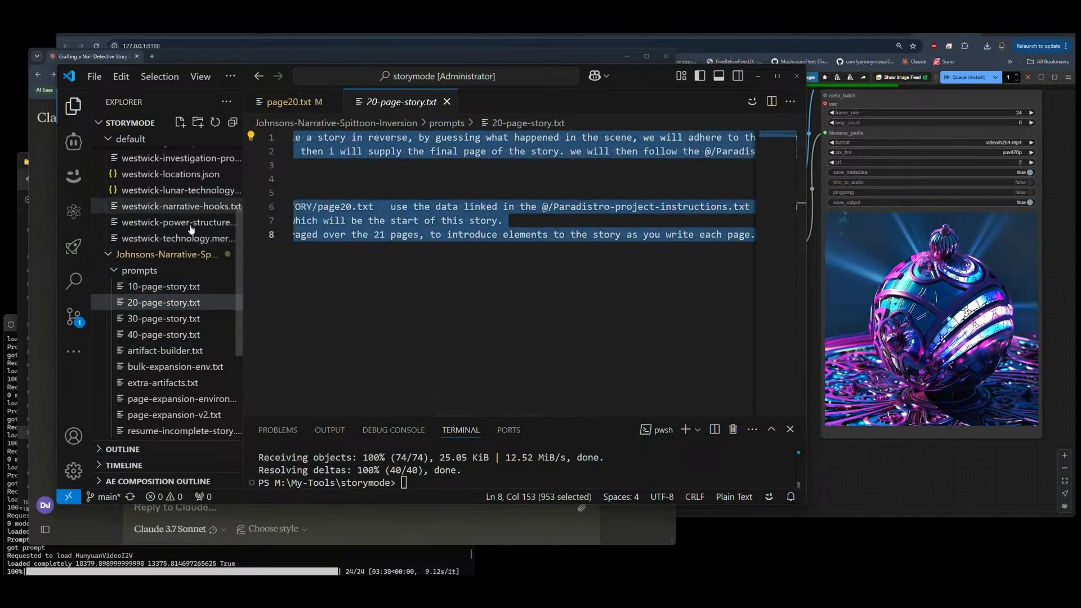
click(287, 102)
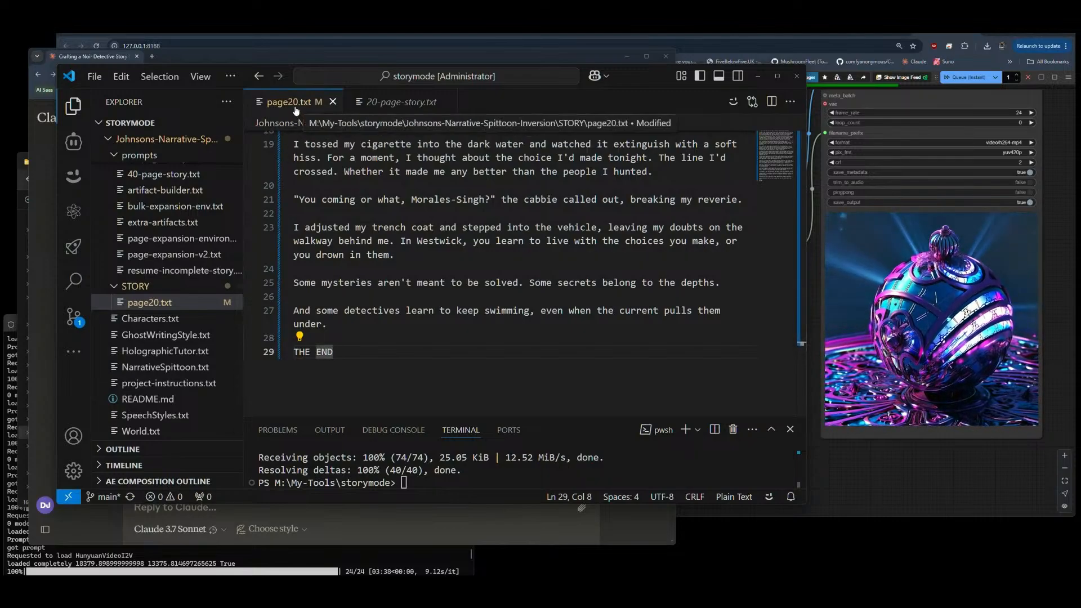
click(410, 103)
click(447, 102)
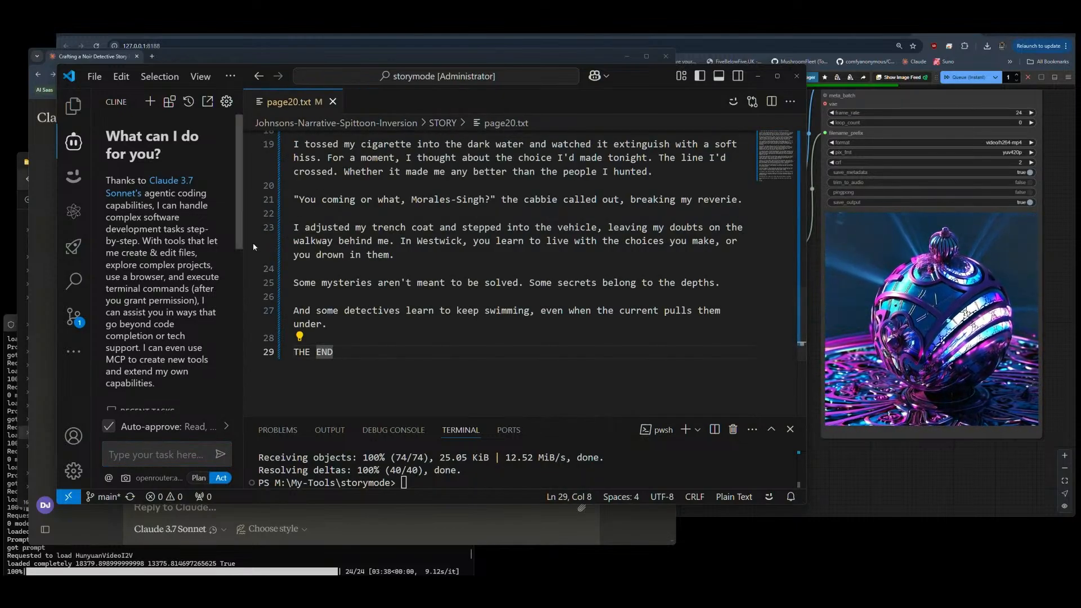
Step: Widen the Cline pane, set it to Plan mode and check its API provider and model settings
drag(243, 242, 445, 242)
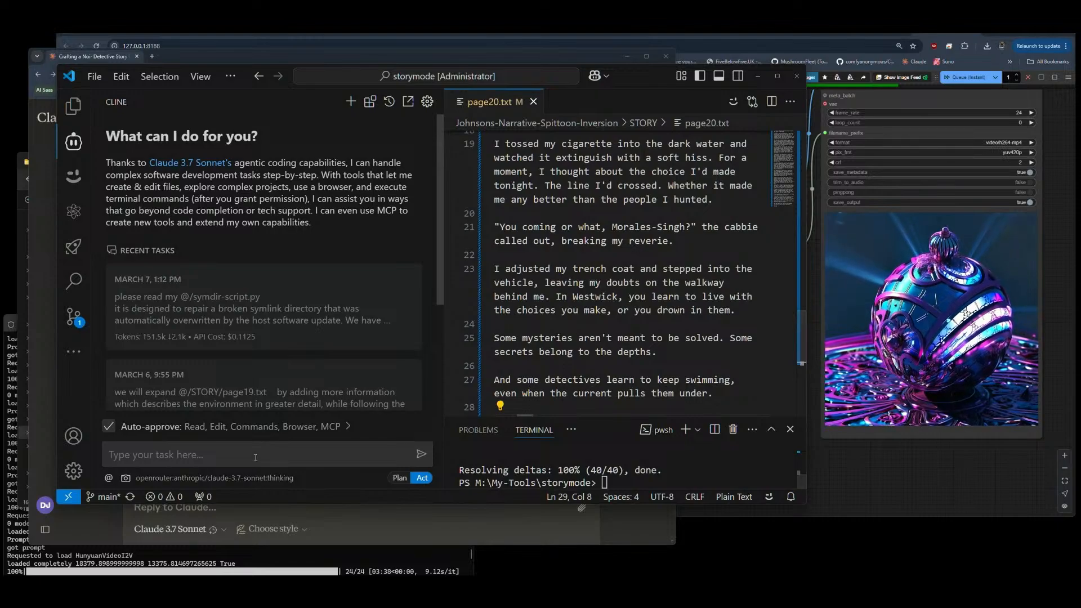
click(398, 478)
click(288, 479)
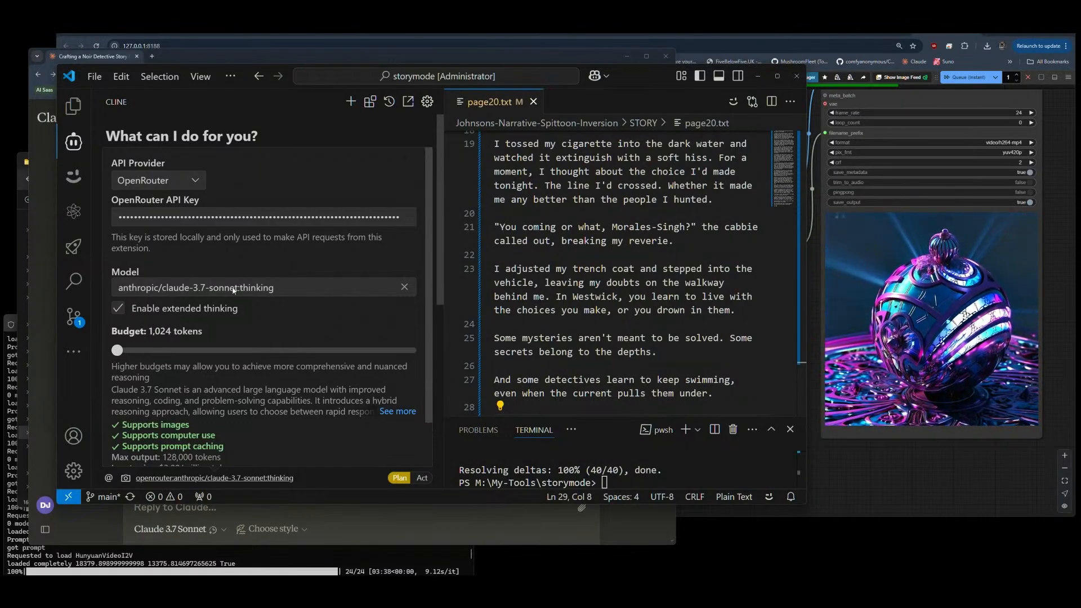
click(309, 127)
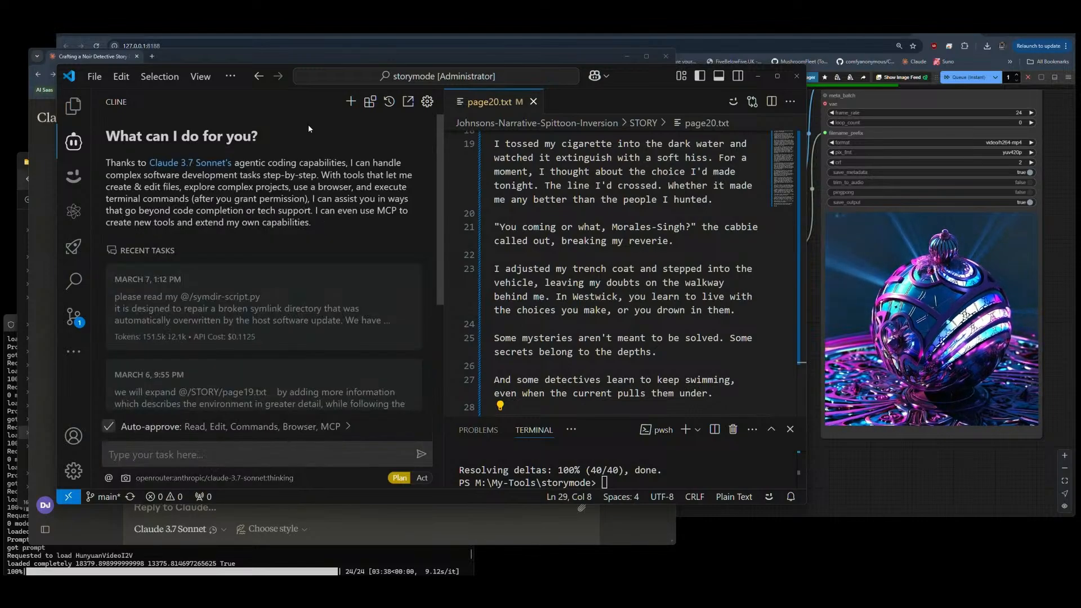
Step: Paste the copied story prompt as the Cline task and point "understand the instructions in" to /default/default-project-instructions.txt
click(214, 455)
text(read the @/STORY/page20.txt understand the instructions in @/project-instructions.txt write "page19.txt" which aims to tell the story of how we reached @/STORY/page20.txt  use the data linked in the @/Paradistro-project-instructions.txt to inform the story content. repeat the instruction for each page until you reach the "page0.txt" which will be the start of this story. as you step through the pages, use the heroes journey in reverse, averaged over the 21 pages, to introduce elements to the story as you write each page.)
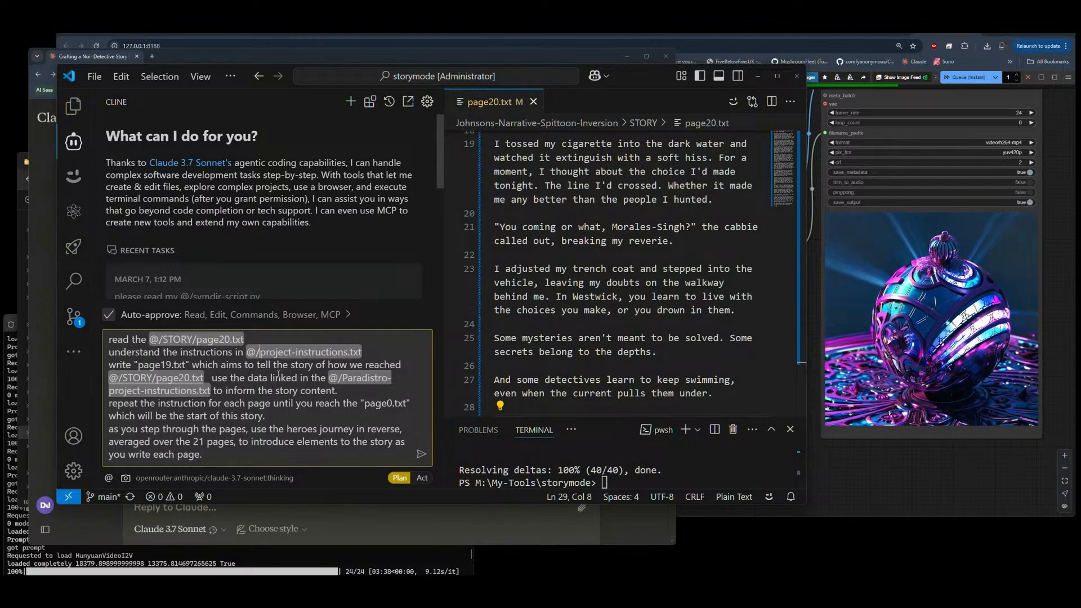
text(def)
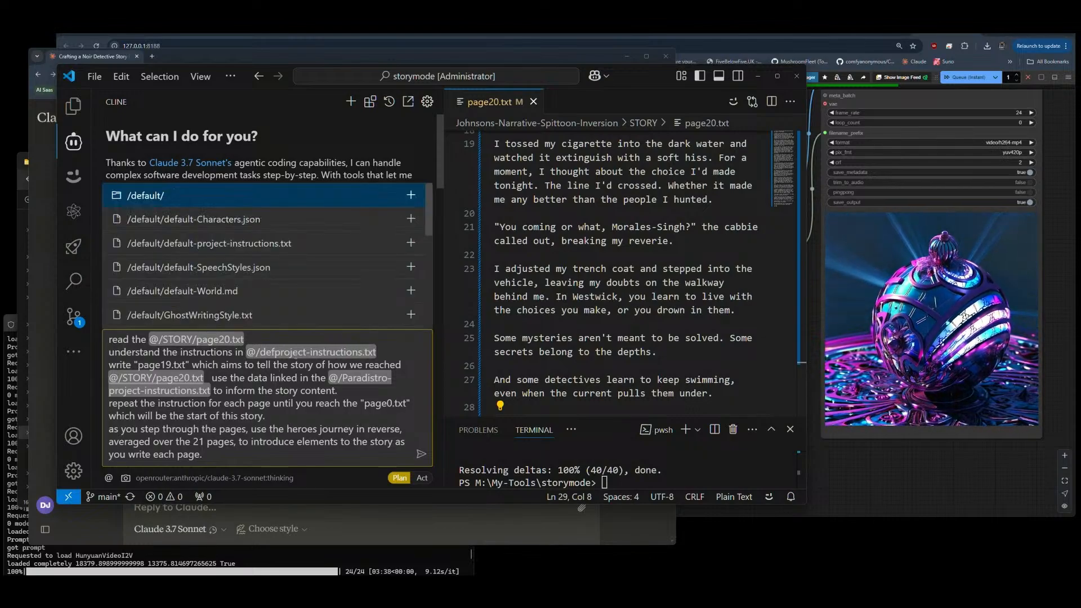
click(213, 243)
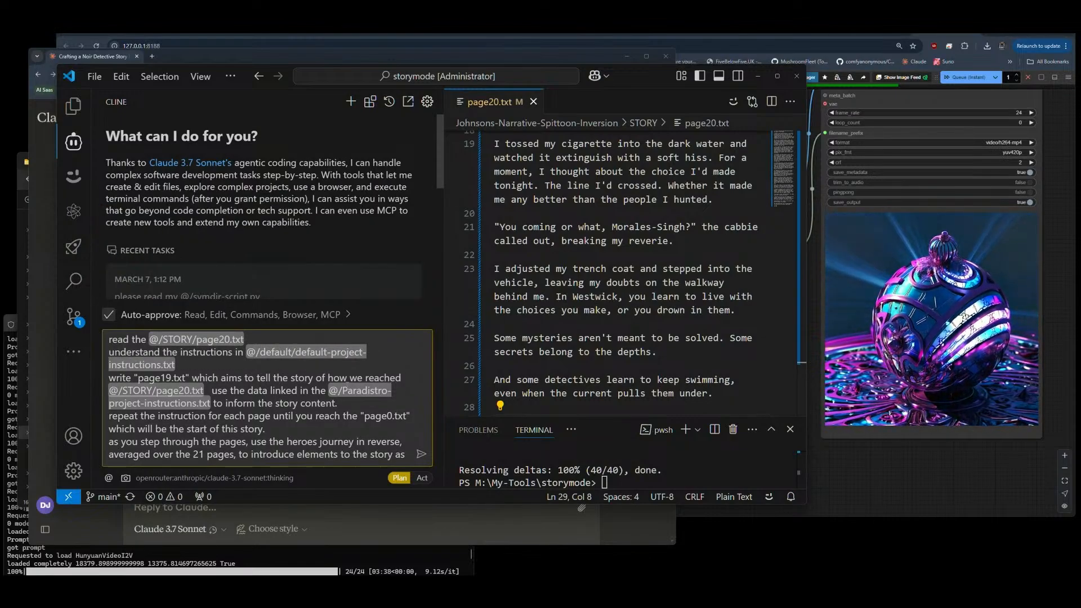
Step: Replace the Paradistro reference after "use the data linked in the" with /default/default-project-instructions.txt
key(shift+Right)
key(shift+Right)
key(shift+Right)
key(shift+Right)
key(shift+Right)
key(shift+Right)
key(shift+Right)
key(shift+Right)
key(shift+Right)
key(shift+Right)
text(def)
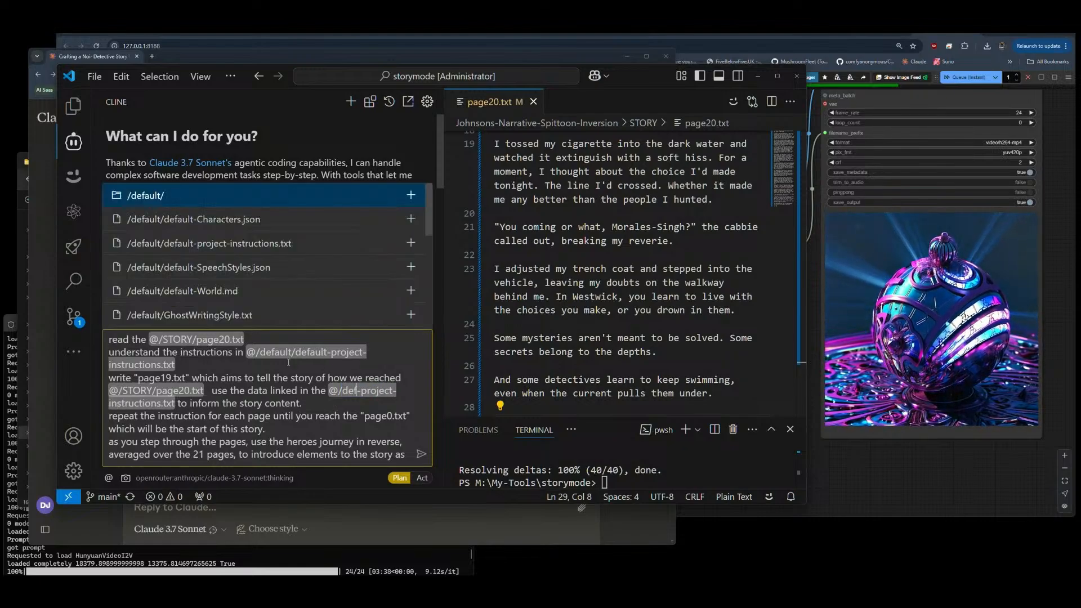
click(218, 244)
scroll(325, 395, down, 1)
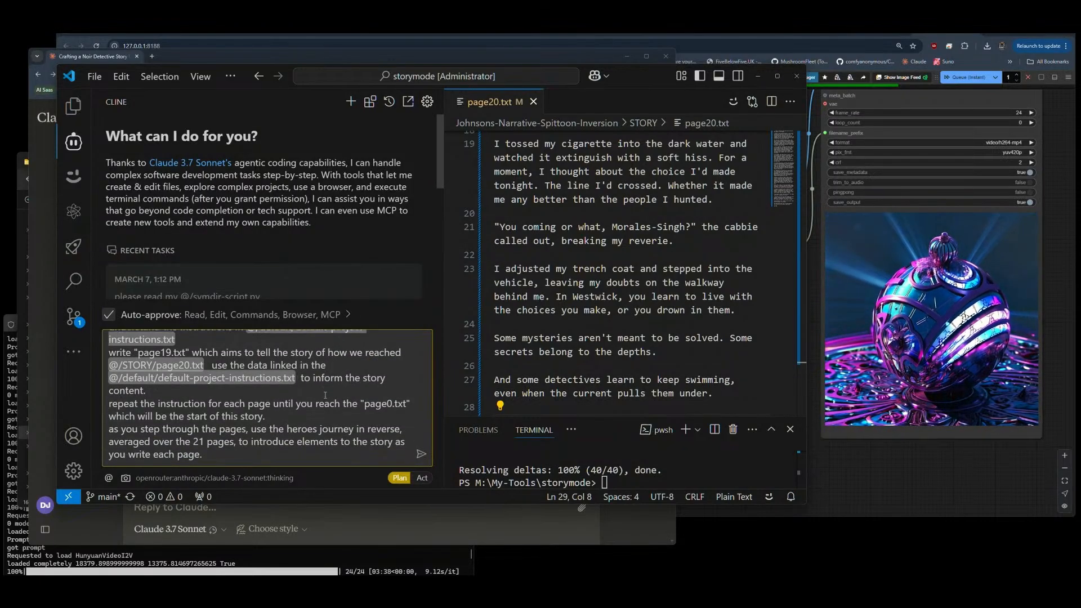
Step: Replace the Paradistro reference after "follow the" in the prompt's opening part with /default/default-project-instructions.txt
scroll(242, 363, up, 6)
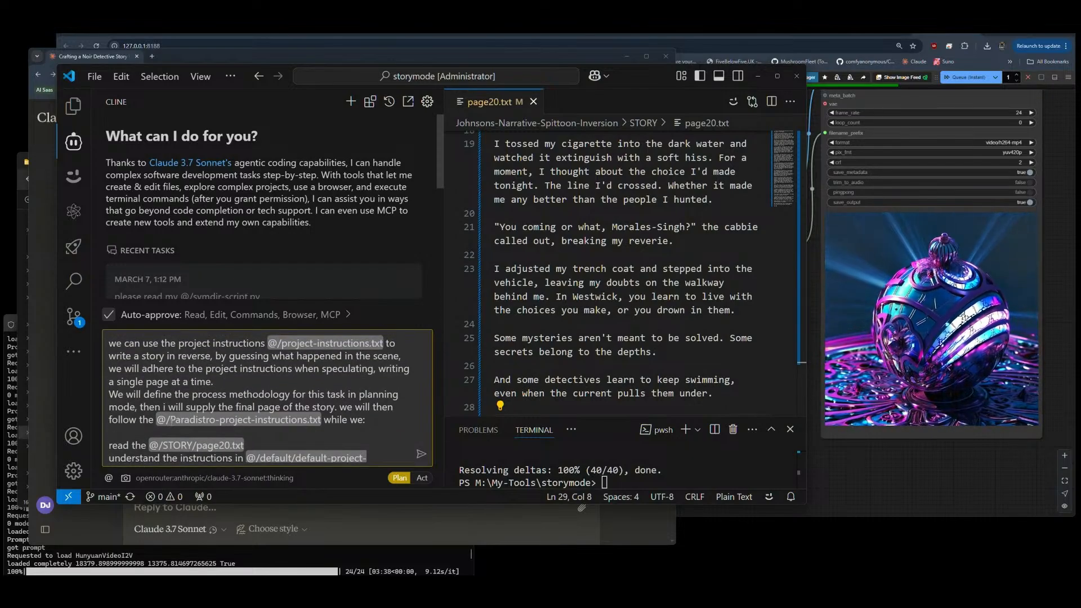
key(shift+Right)
key(shift+Right)
key(shift+Right)
key(shift+Right)
key(shift+Right)
key(shift+Right)
key(shift+Right)
key(shift+Right)
key(shift+Right)
key(shift+Right)
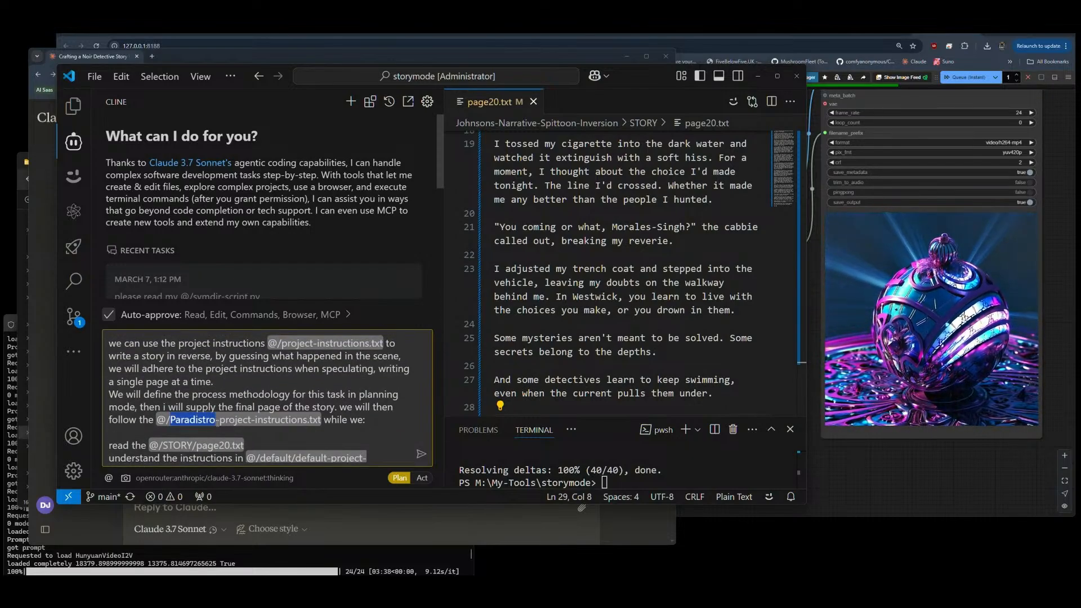
text(def)
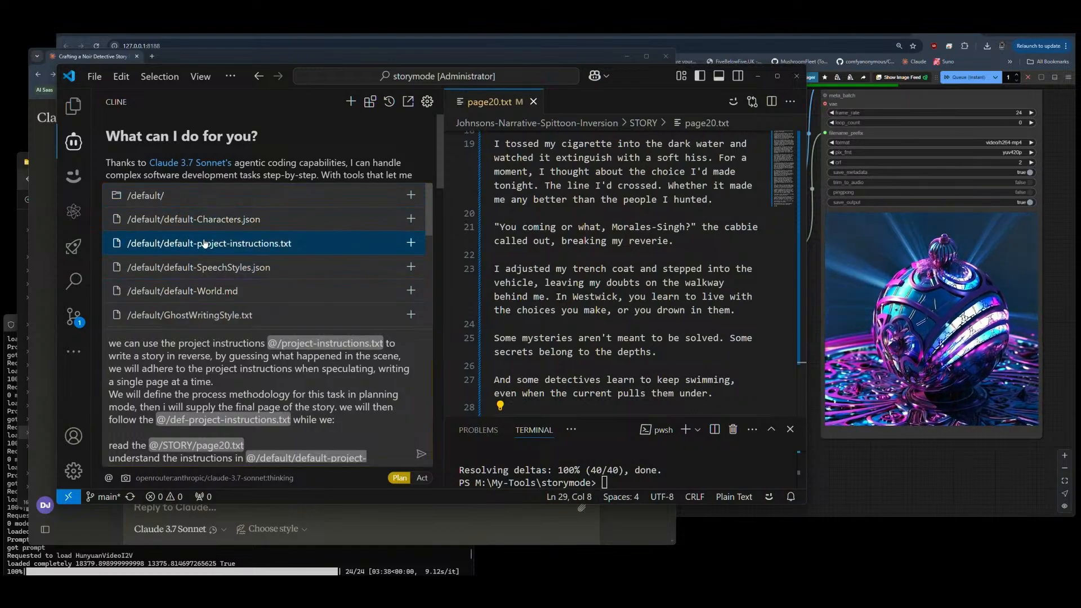
click(204, 244)
Step: Change the file reference in the prompt's first sentence to /default/default-project-instructions.txt
drag(282, 343, 313, 344)
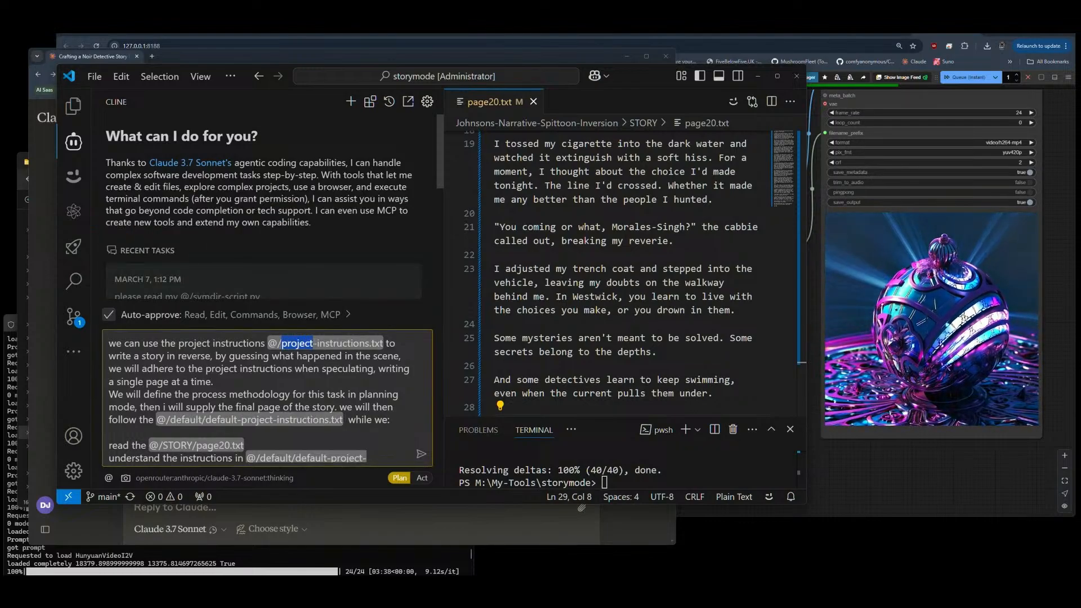
text(def)
click(205, 220)
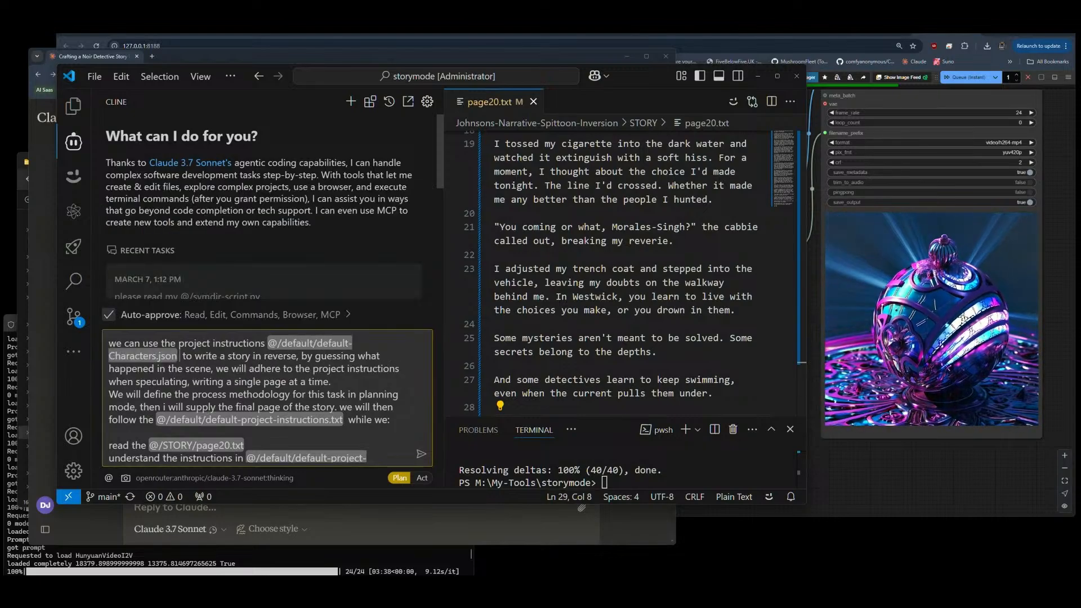
drag(318, 343, 177, 357)
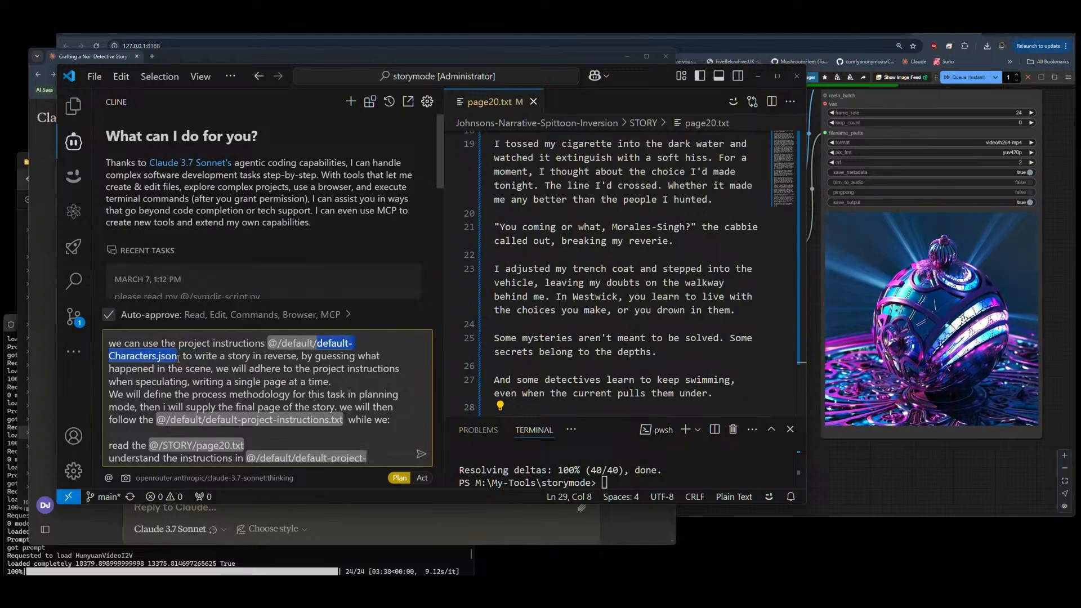
key(BackSpace)
click(225, 219)
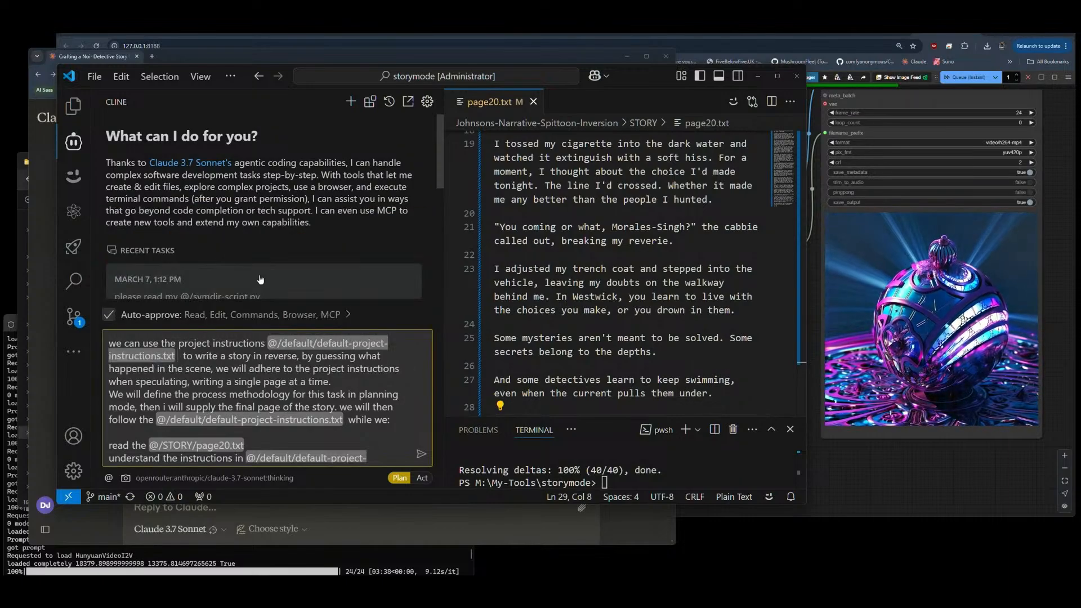
Step: Review the full Cline task prompt, checking its page20.txt and project instructions references
scroll(248, 385, down, 3)
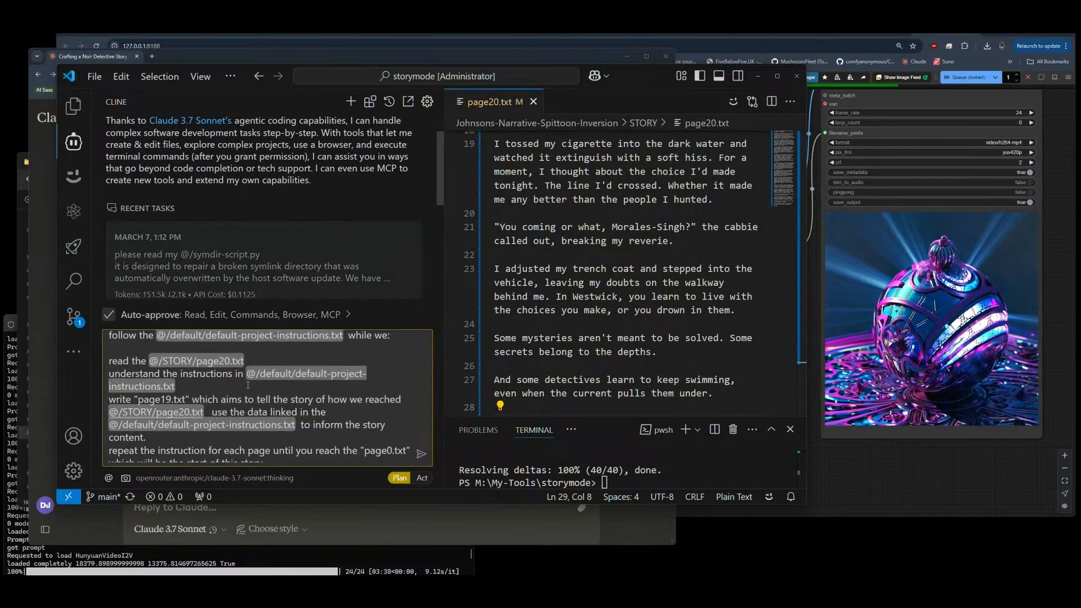
scroll(267, 397, down, 3)
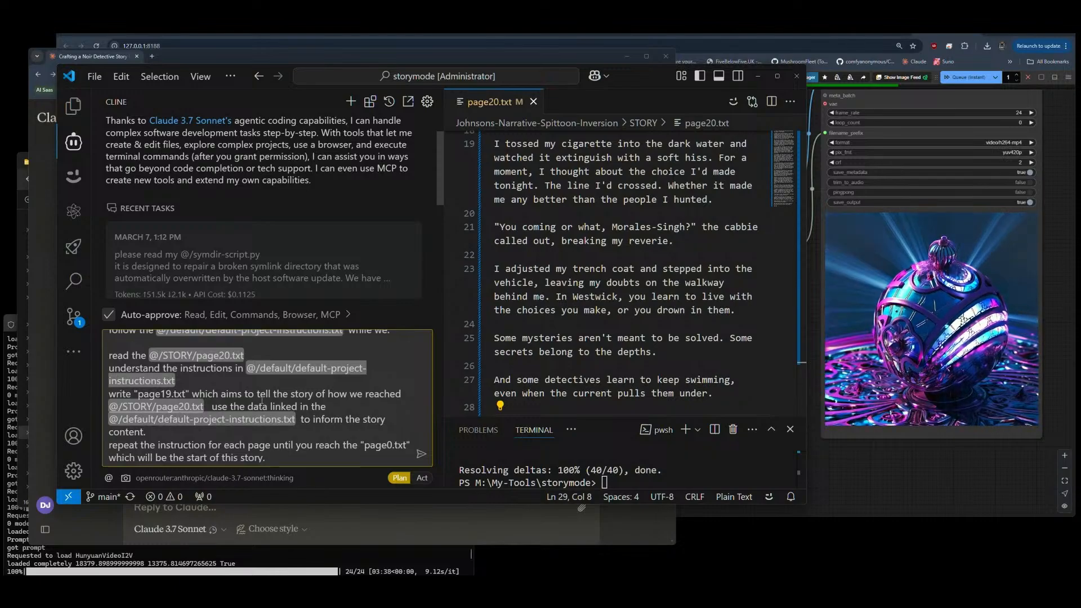
scroll(268, 397, up, 6)
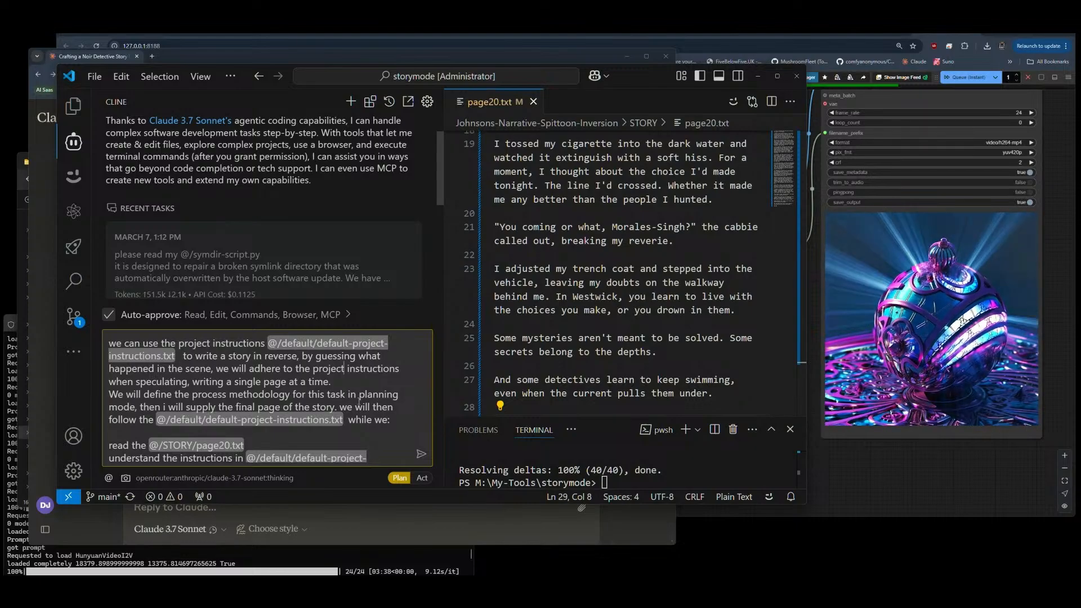
key(ctrl+a)
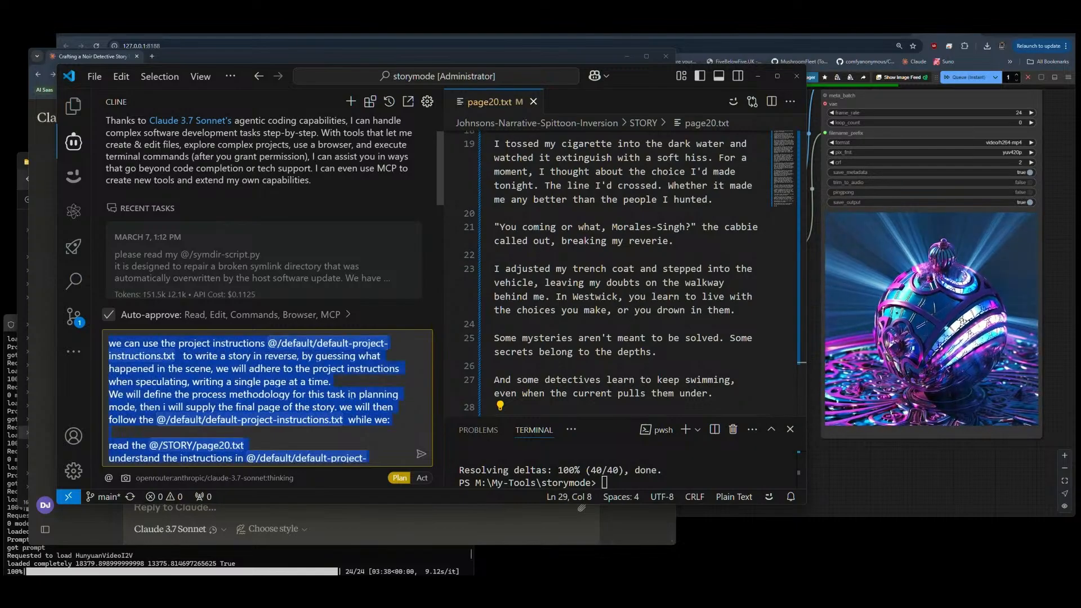
click(374, 379)
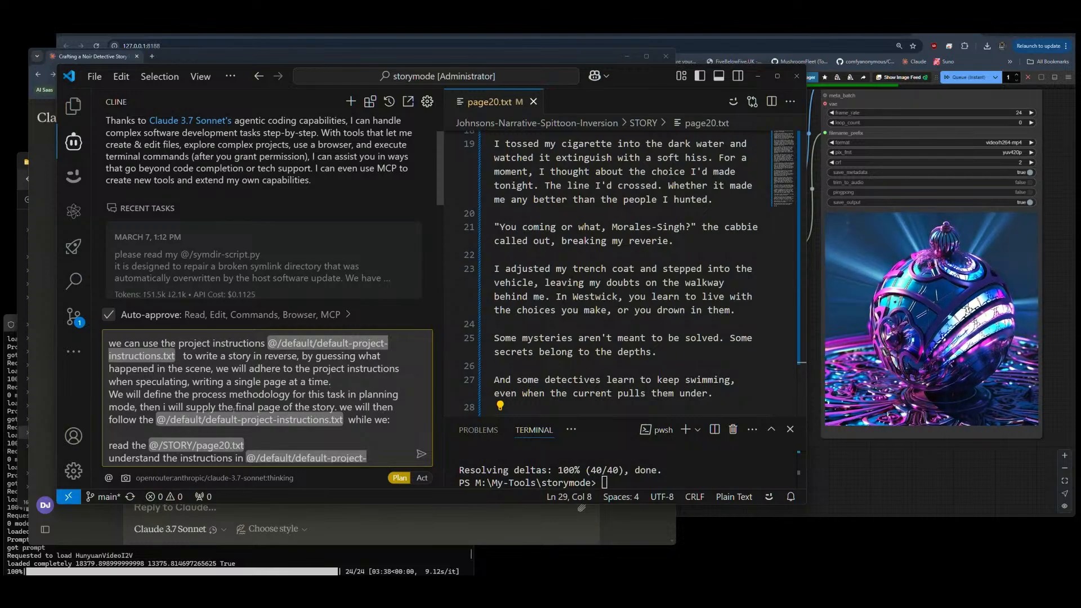
Step: Check the rest of the reverse-story prompt and submit it to Cline in Plan mode
scroll(330, 382, down, 3)
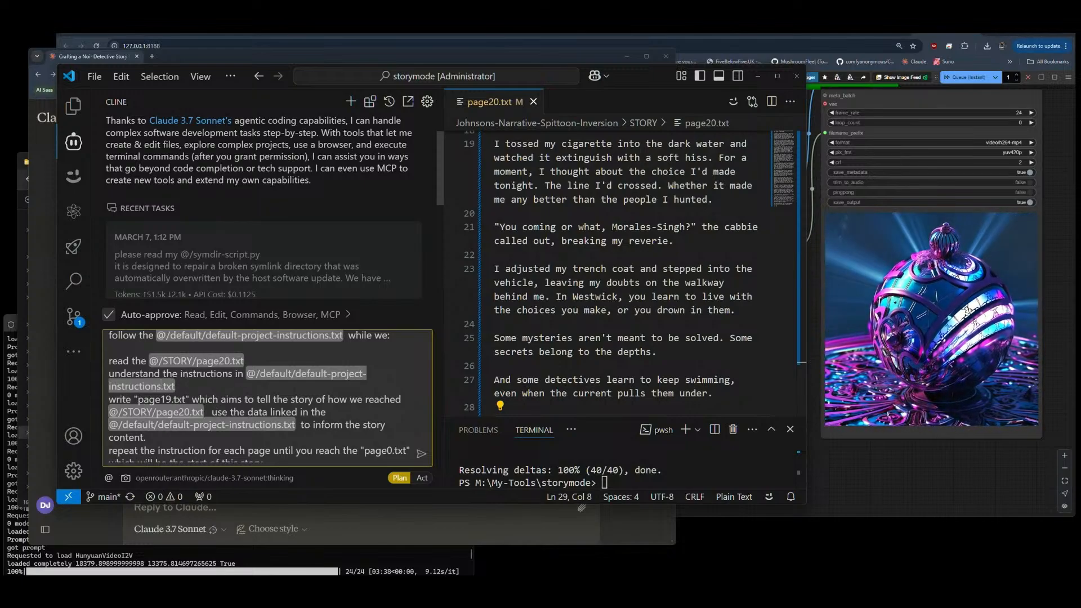
scroll(271, 382, down, 1)
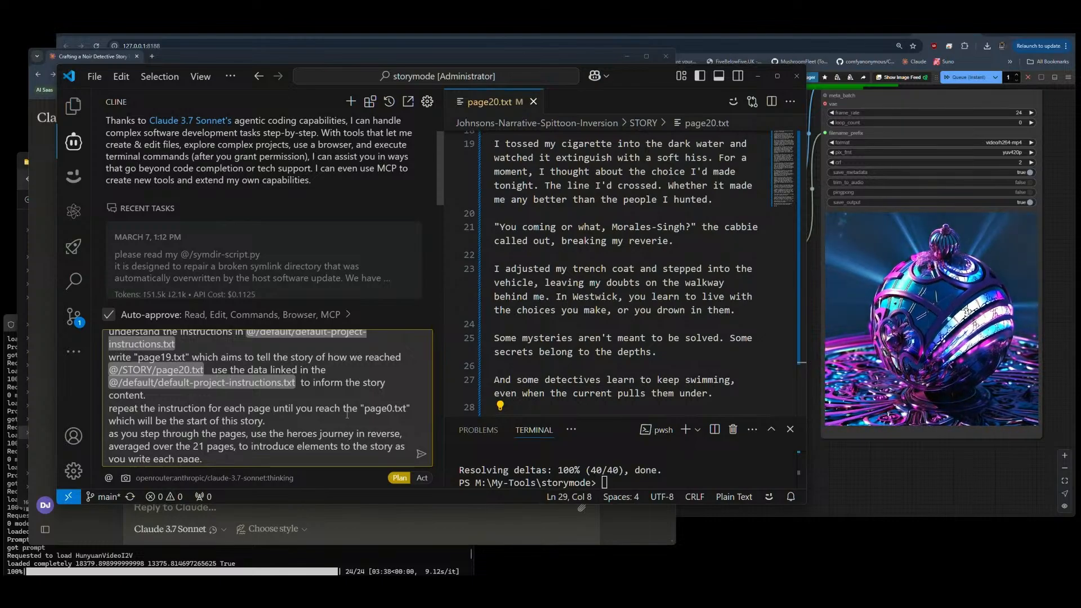
click(421, 453)
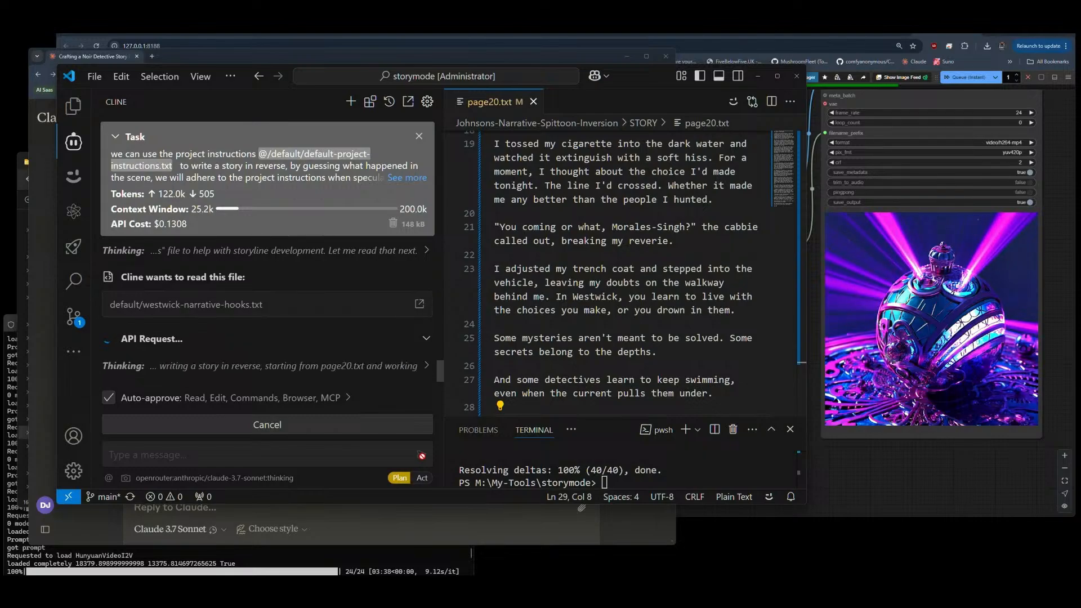
Step: Switch to ComfyUI and set control_after_generate on the Zenkai Image Prompt V1 node to randomize
scroll(881, 374, down, 5)
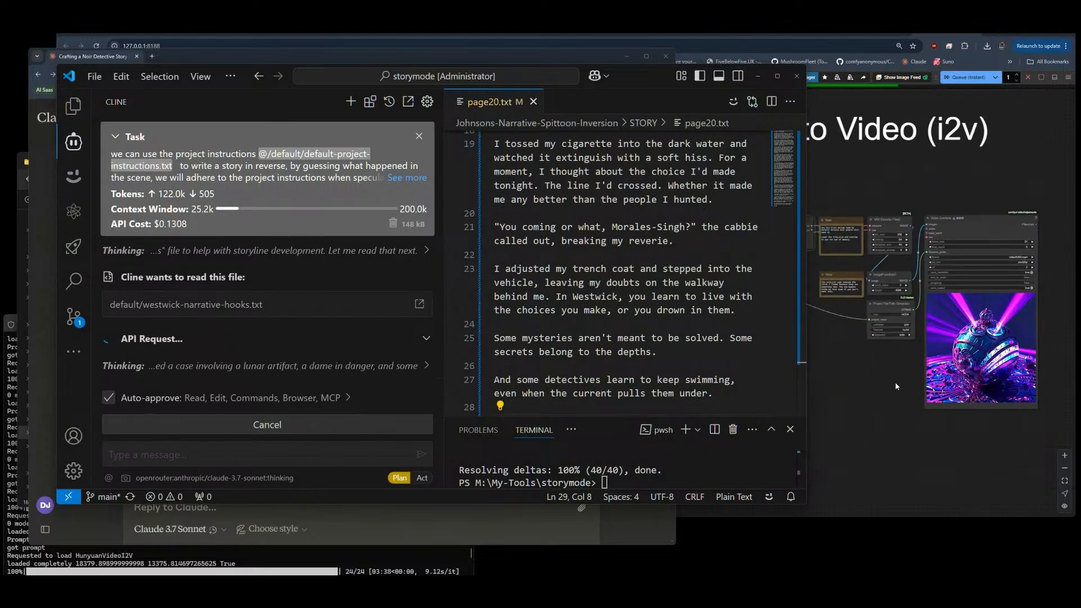
click(881, 374)
scroll(283, 362, up, 13)
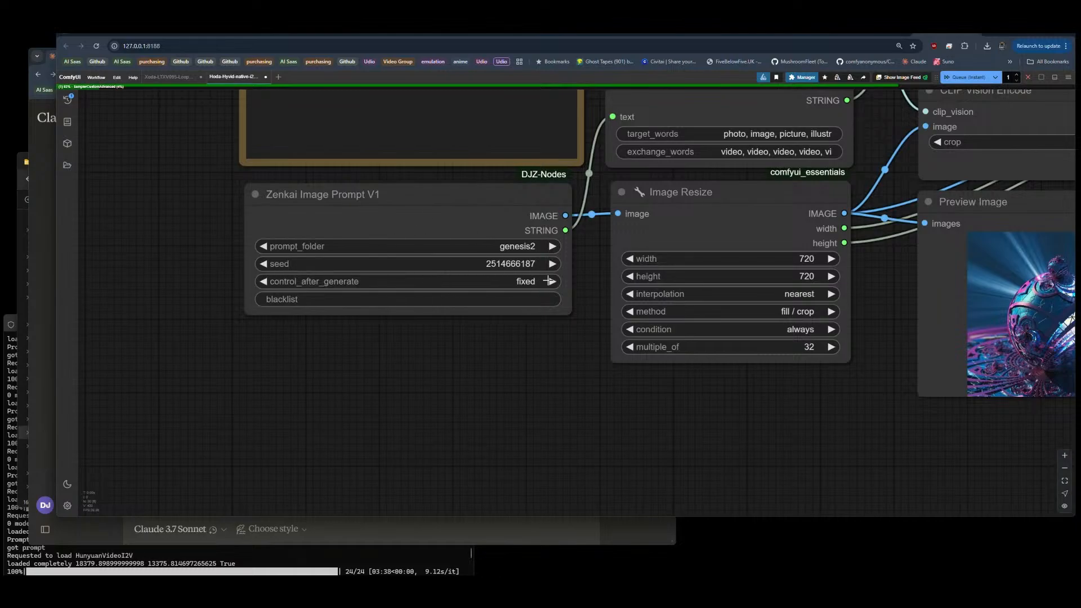
click(552, 281)
scroll(157, 264, down, 12)
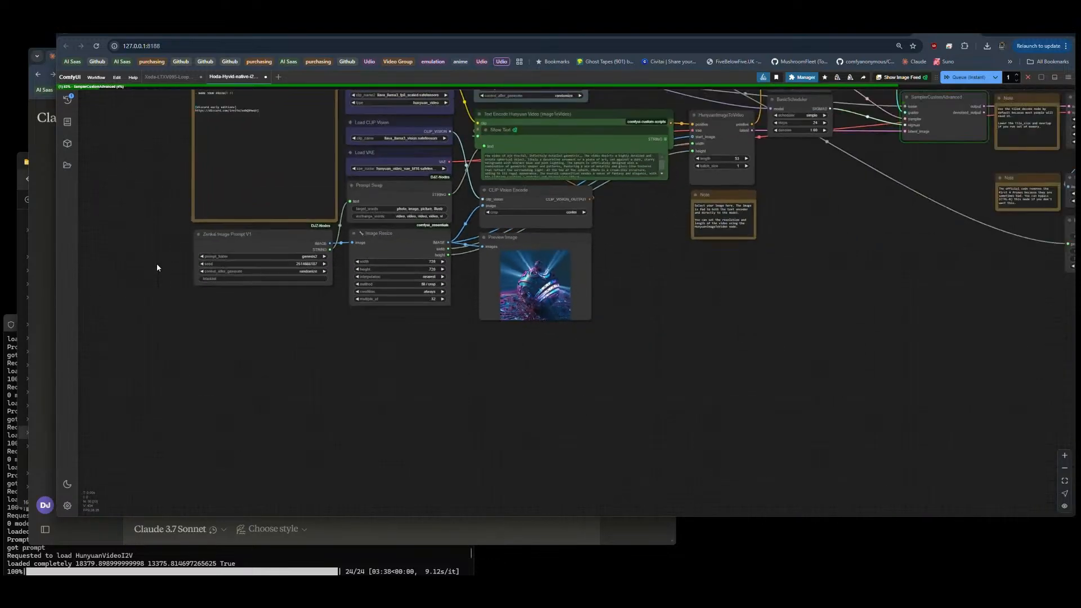
drag(440, 282, 465, 329)
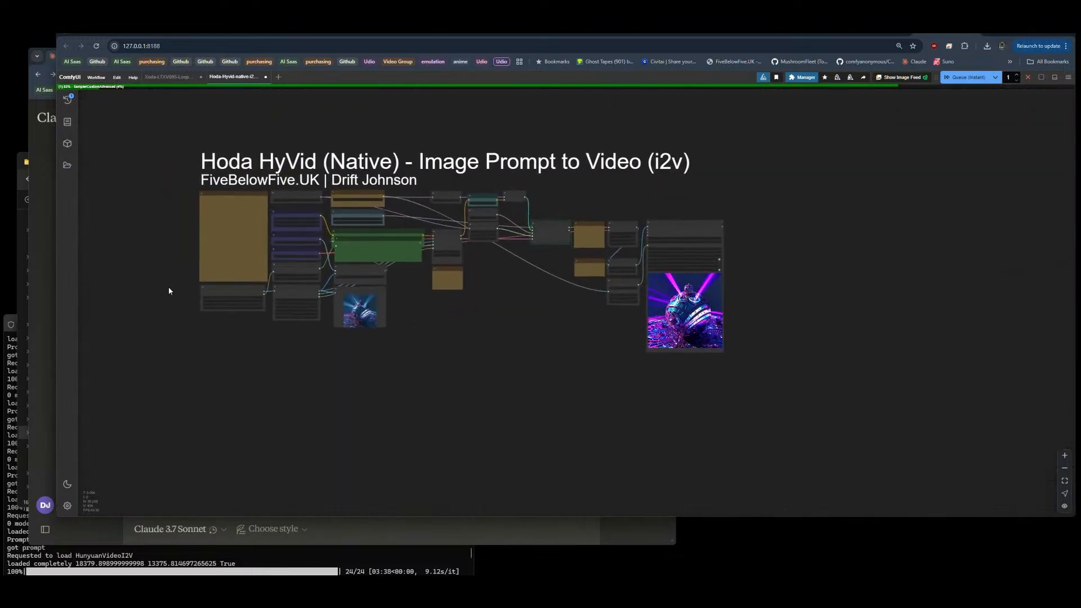
Step: Inspect the image-to-video workflow's nodes and output video preview, and check the generation progress in the console
scroll(174, 289, up, 5)
scroll(178, 288, up, 3)
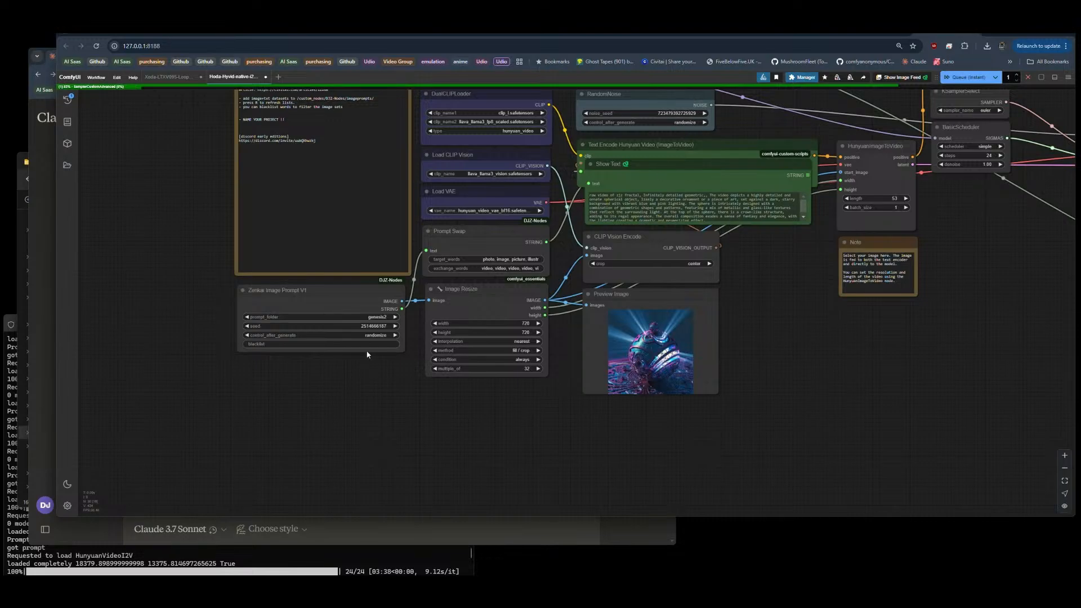
scroll(147, 280, down, 5)
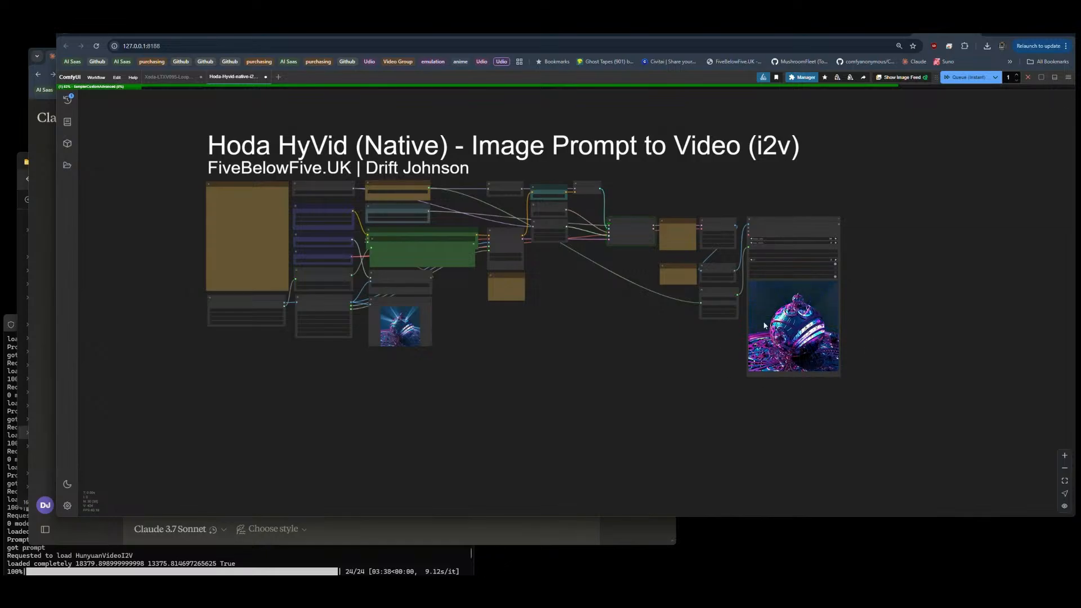
scroll(930, 329, up, 5)
scroll(930, 329, up, 2)
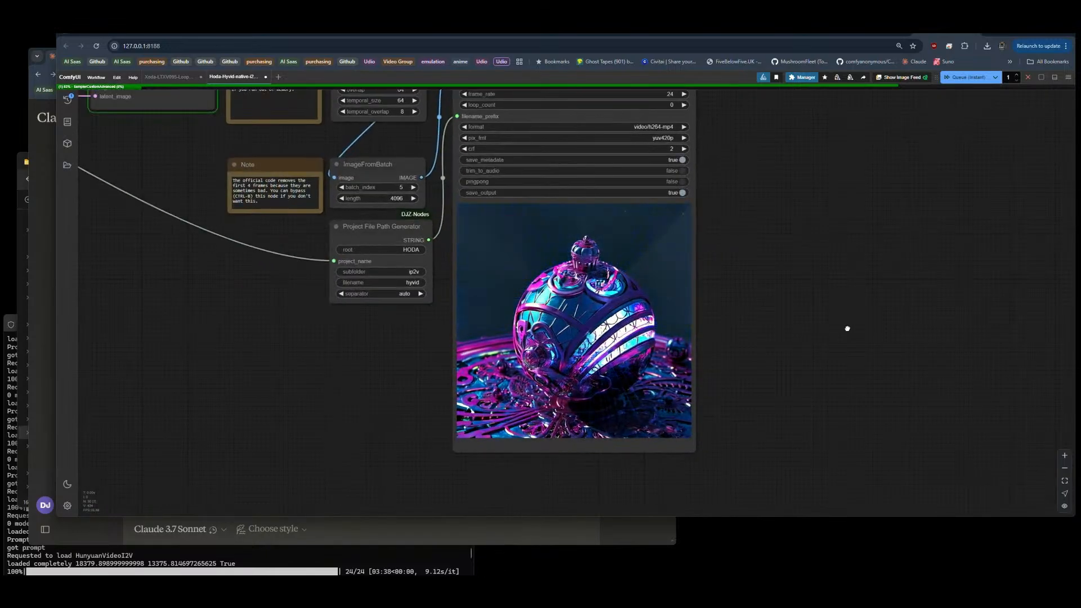
drag(805, 331, 1077, 303)
drag(598, 364, 682, 364)
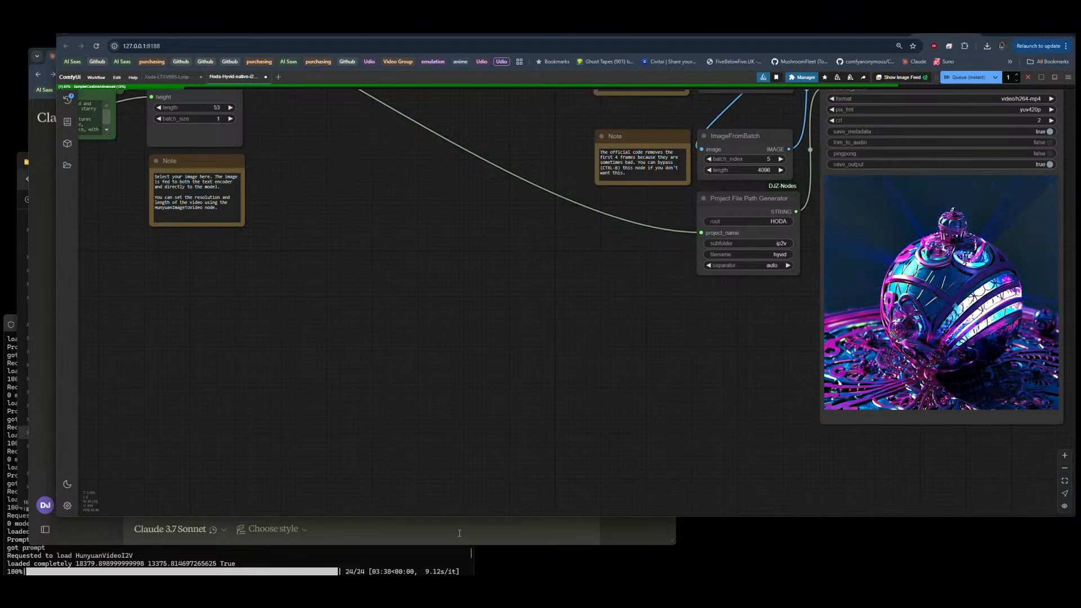
click(367, 556)
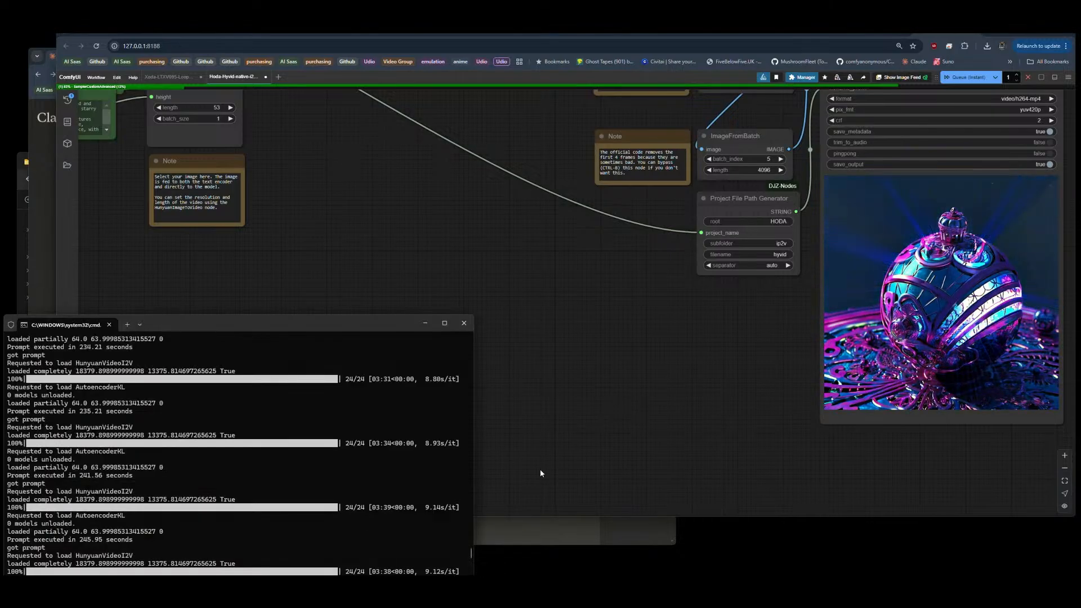
click(591, 354)
drag(591, 355, 592, 350)
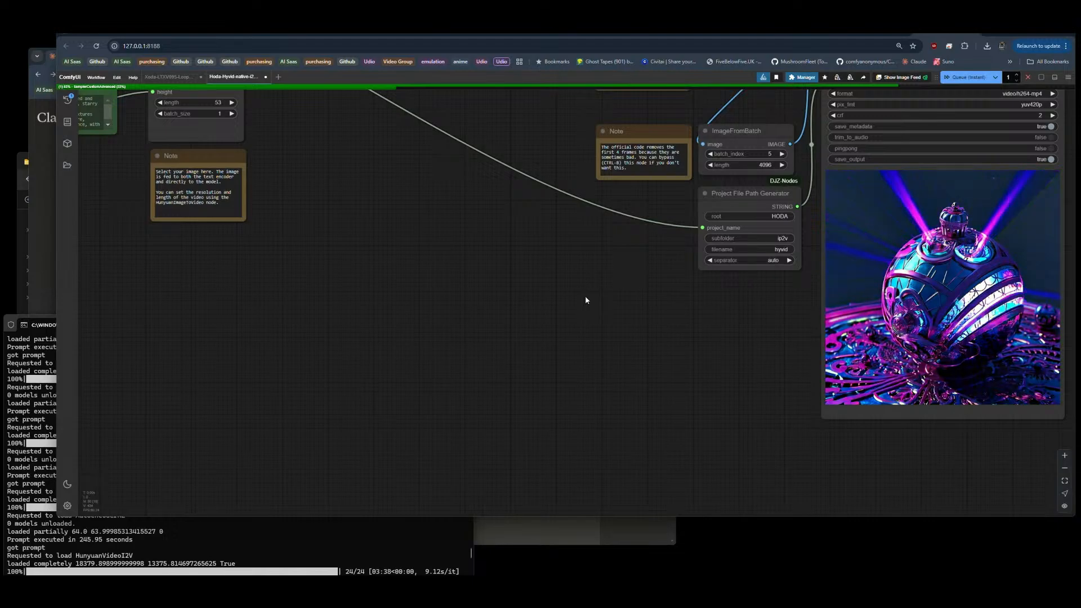
Step: Return to VS Code, maximize its window and widen the Cline panel to show the planning response
key(alt+Tab)
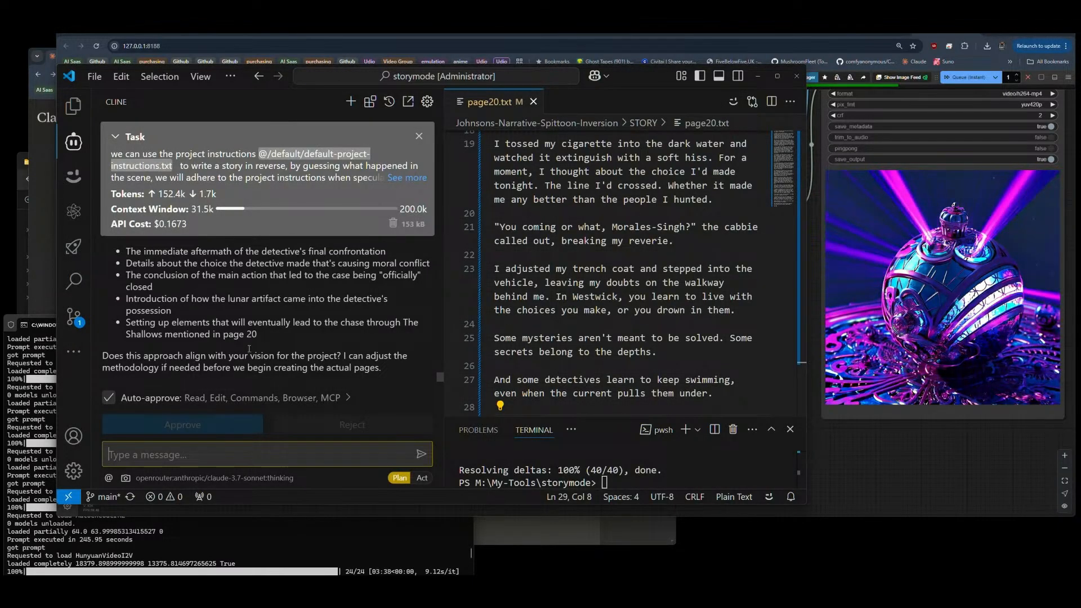
scroll(252, 344, up, 10)
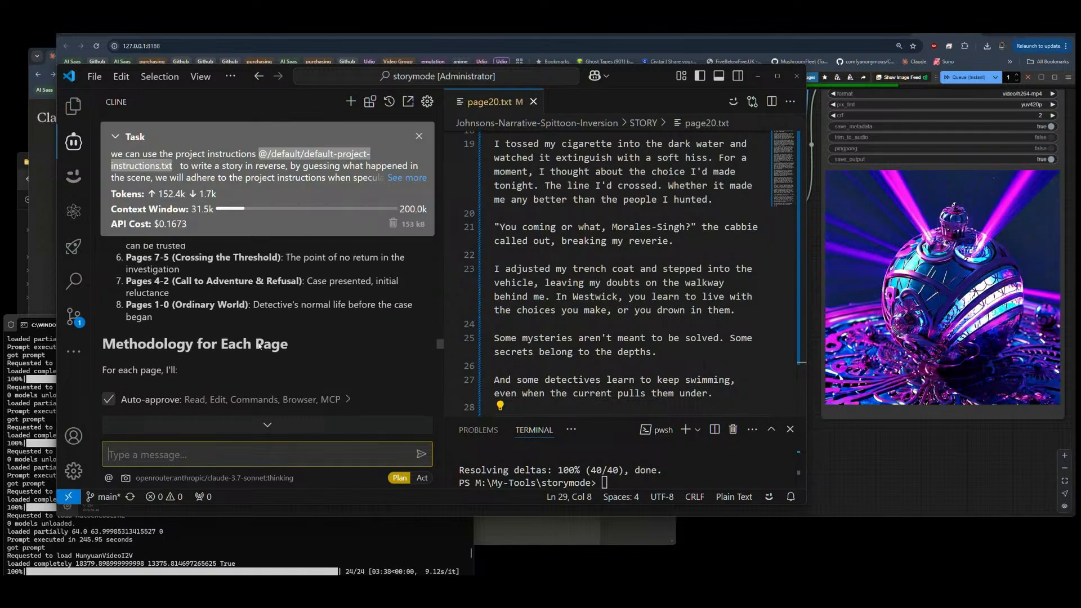
scroll(259, 345, up, 3)
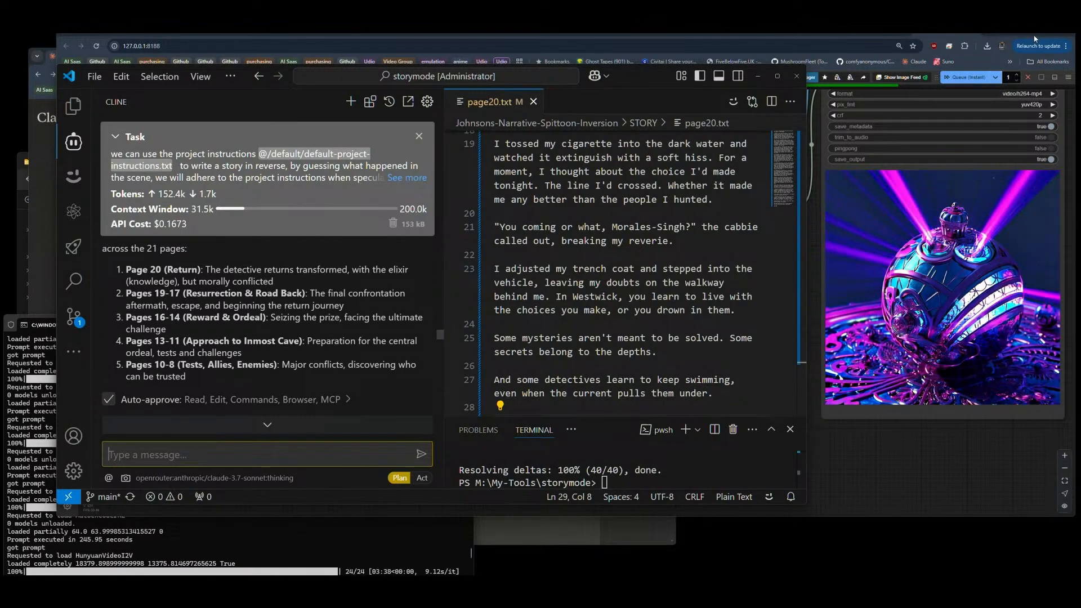
click(776, 76)
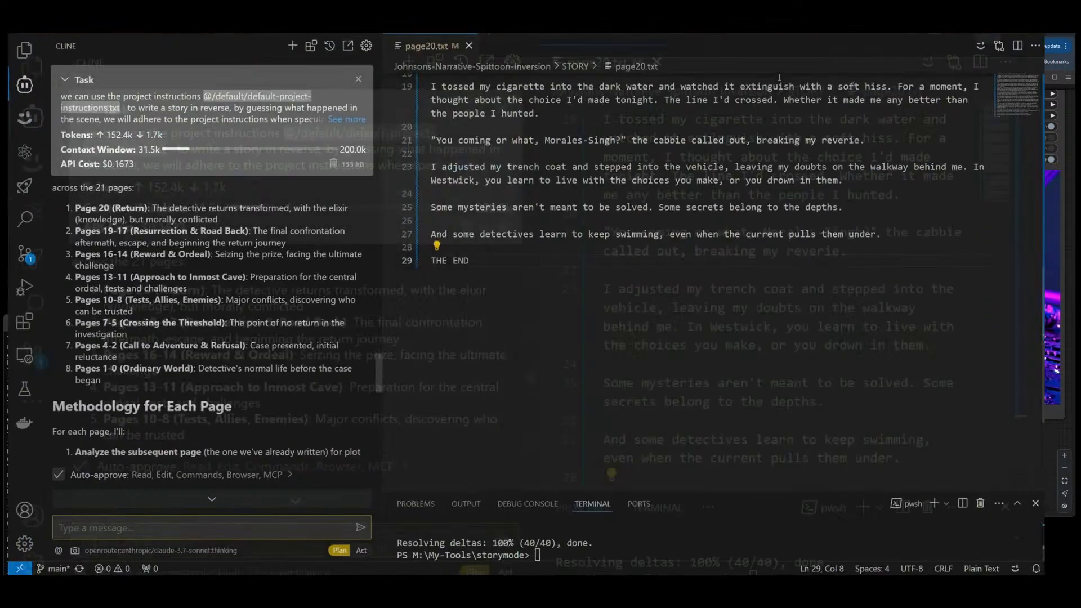
drag(383, 313, 672, 313)
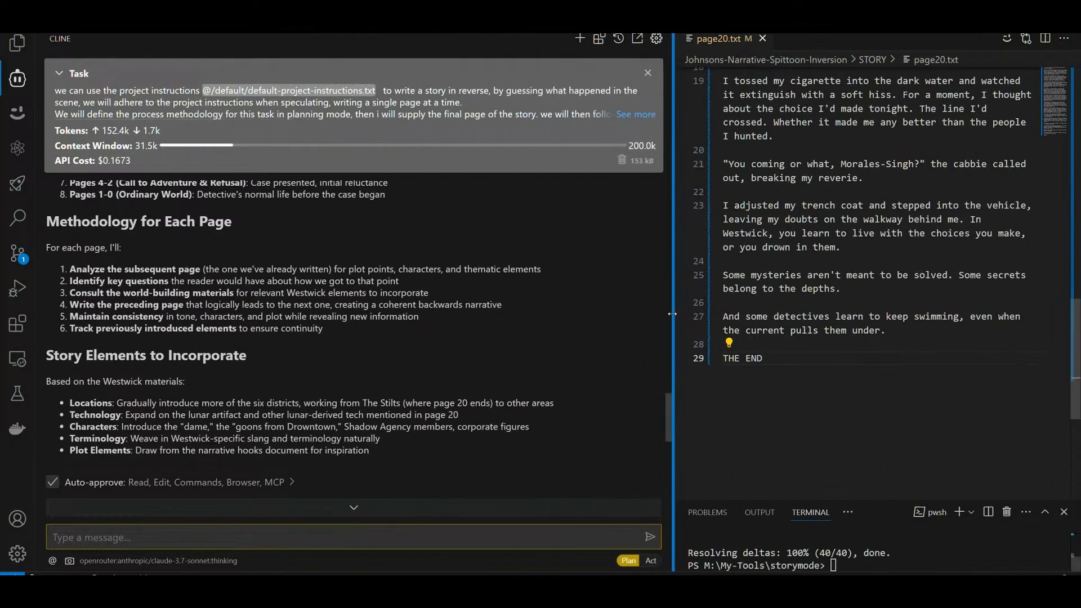
Step: Read the planning document's Current Understanding section and its Reverse Hero's Journey Framework
scroll(423, 331, up, 5)
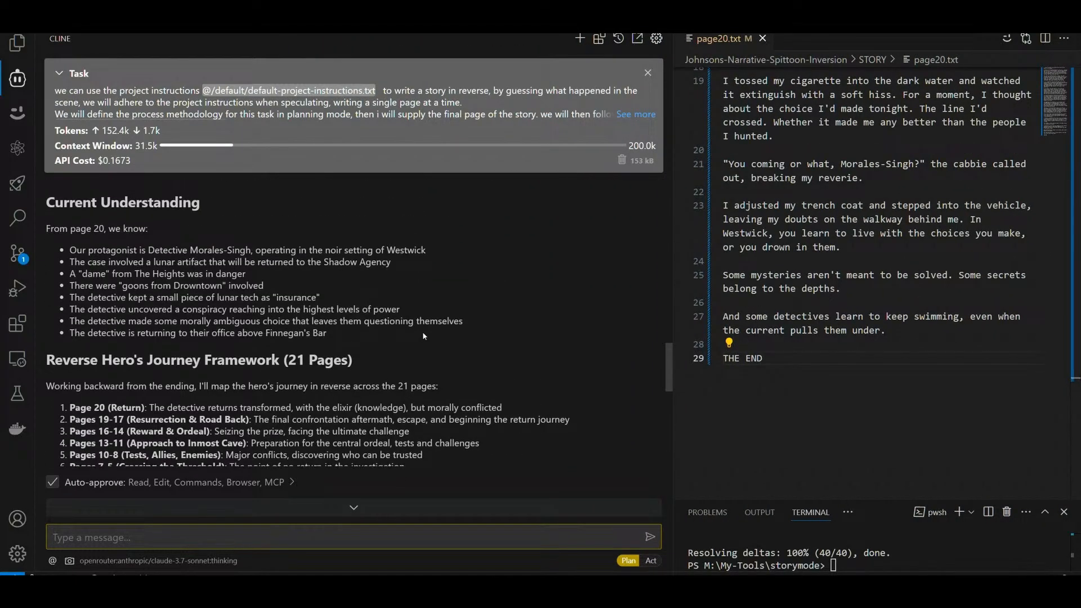
scroll(423, 335, up, 2)
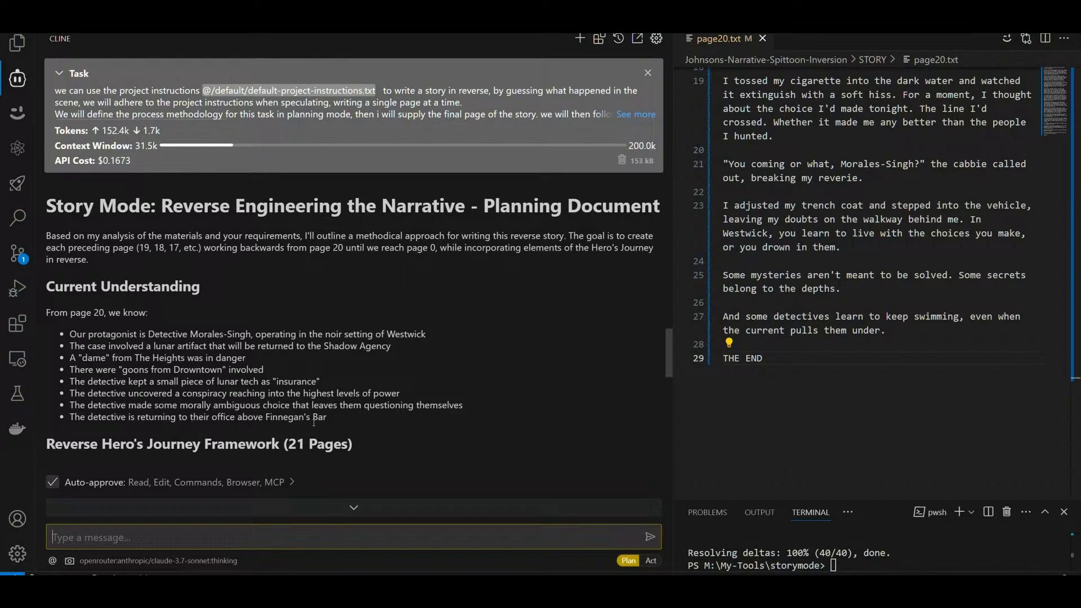
drag(148, 313, 47, 316)
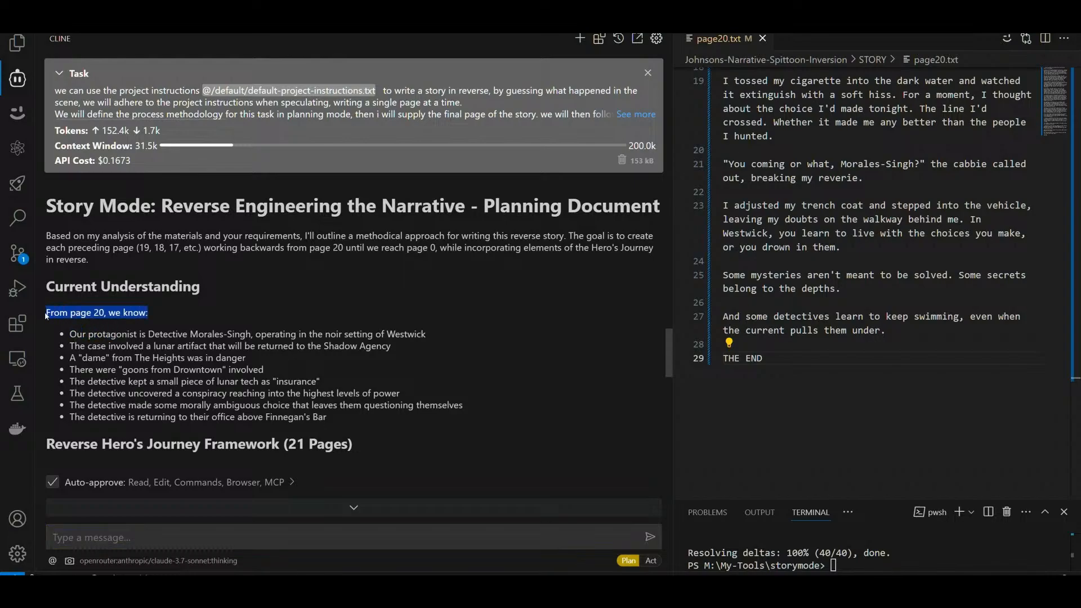
scroll(251, 287, down, 3)
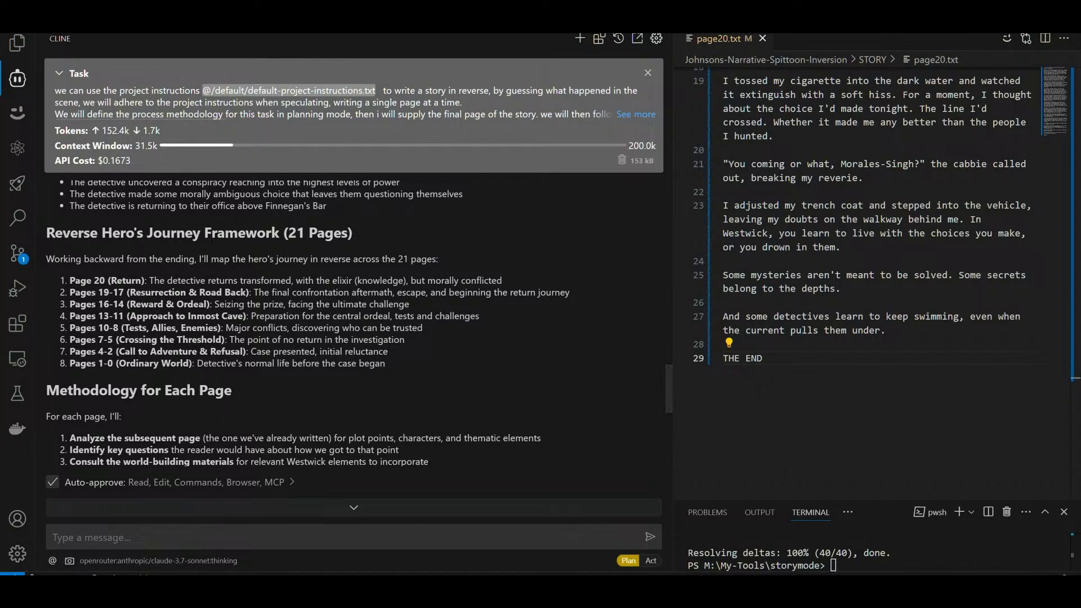
Step: Bring the Notepad++ window into view, narrow its __init__.py pane and enlarge the window to show plot-modes.txt
drag(0, 228, 546, 221)
drag(473, 339, 276, 339)
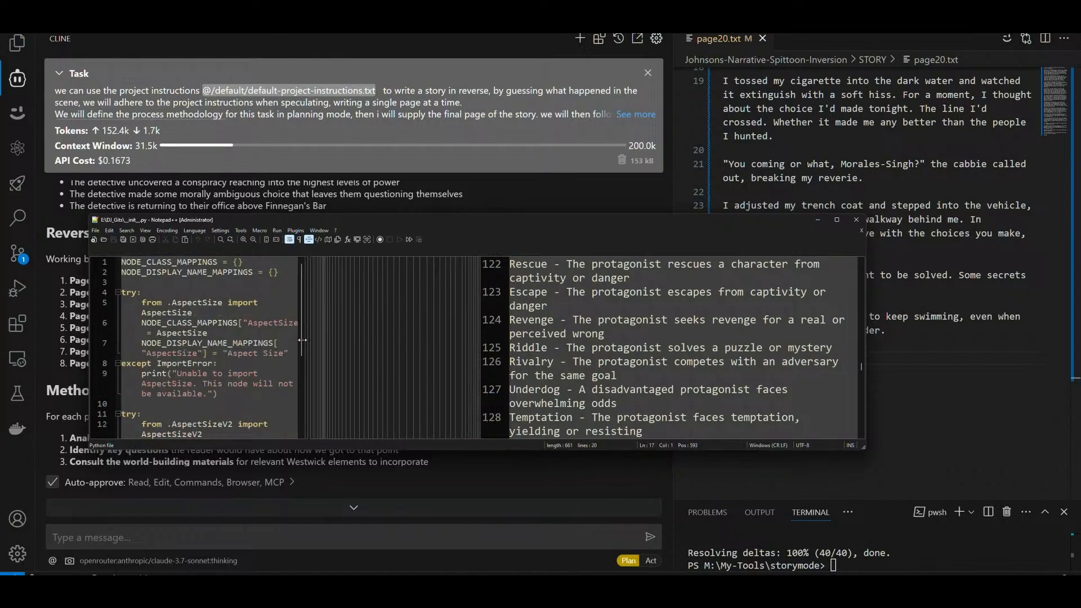
drag(519, 216, 518, 40)
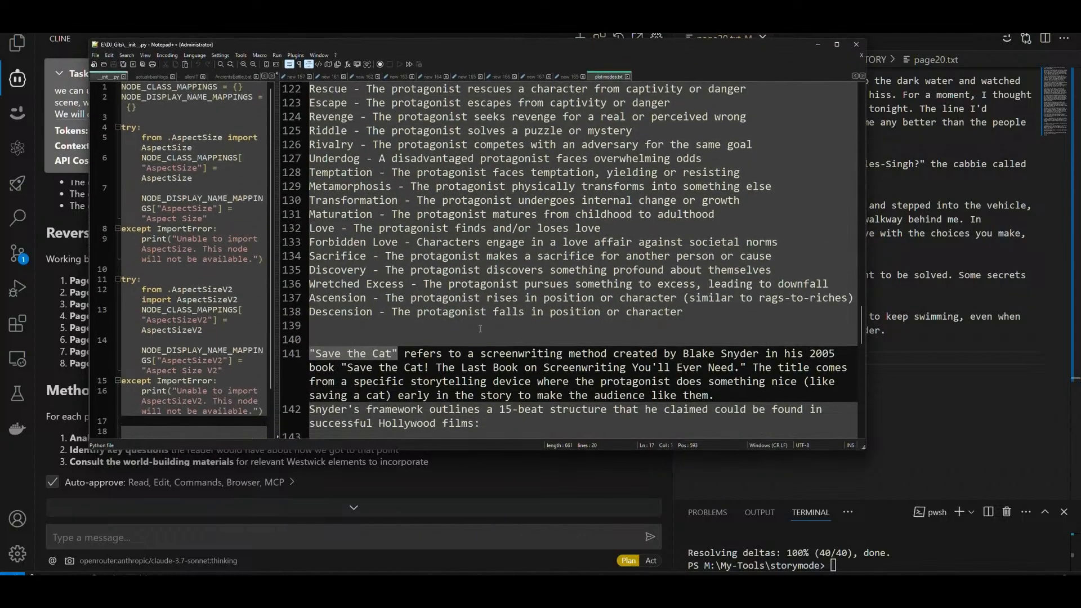
drag(486, 437, 485, 421)
Step: Look through the storytelling frameworks in plot-modes.txt, from Save the Cat back to Propp's narrative functions, and minimize Notepad++
scroll(442, 300, up, 6)
scroll(442, 300, down, 1)
click(344, 302)
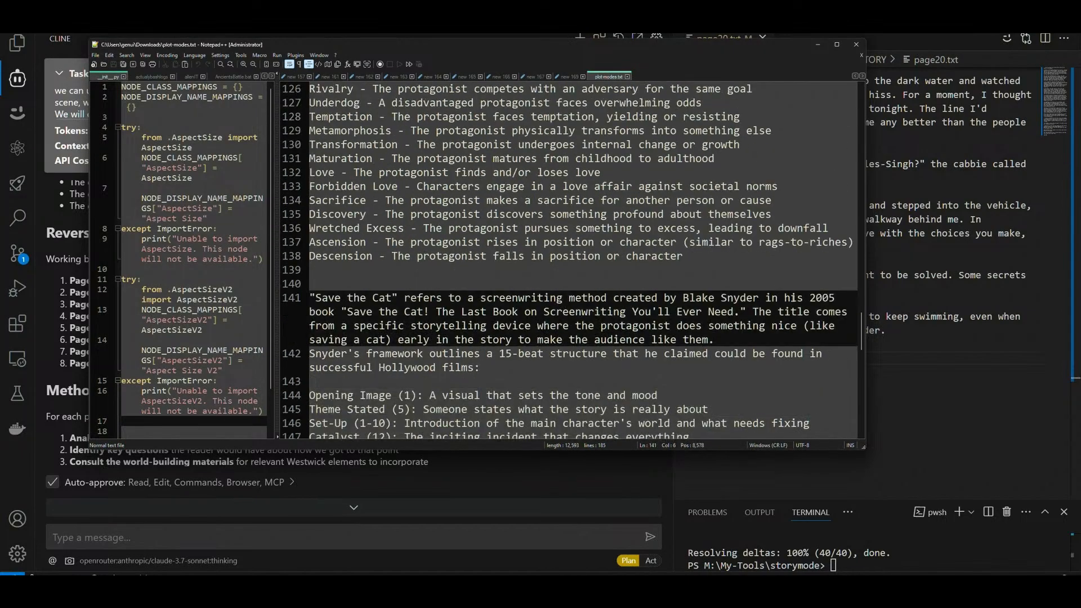
double_click(812, 300)
scroll(514, 255, up, 3)
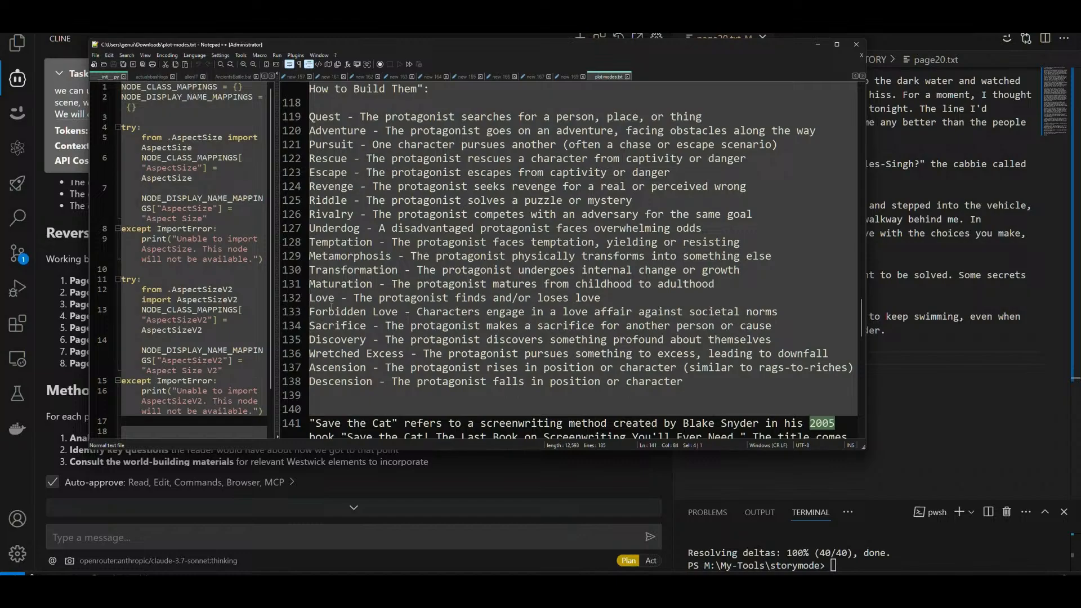
scroll(430, 333, up, 8)
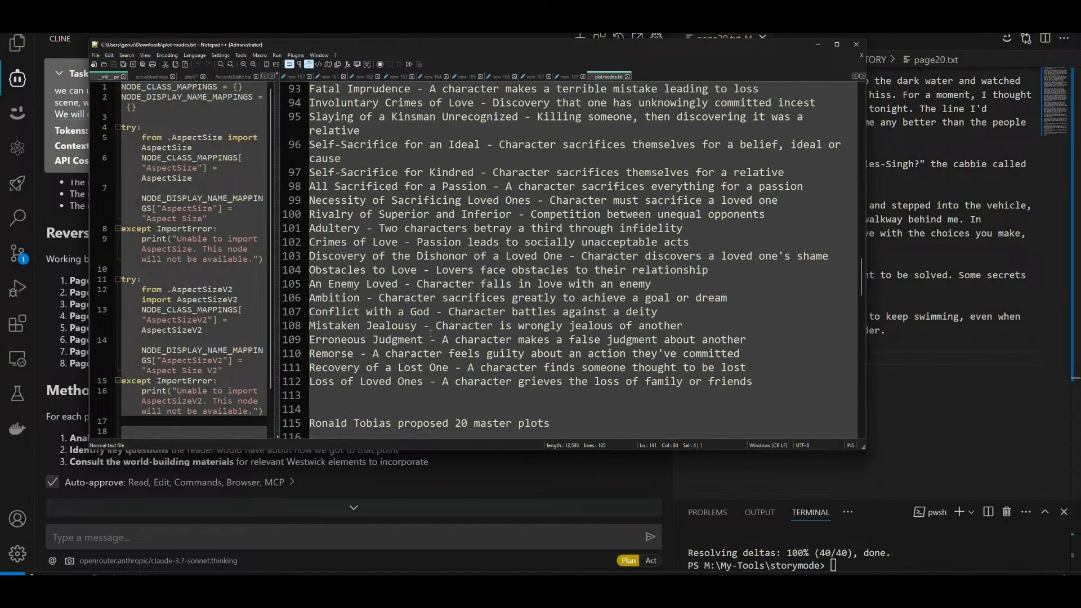
scroll(431, 333, up, 1)
scroll(430, 333, up, 14)
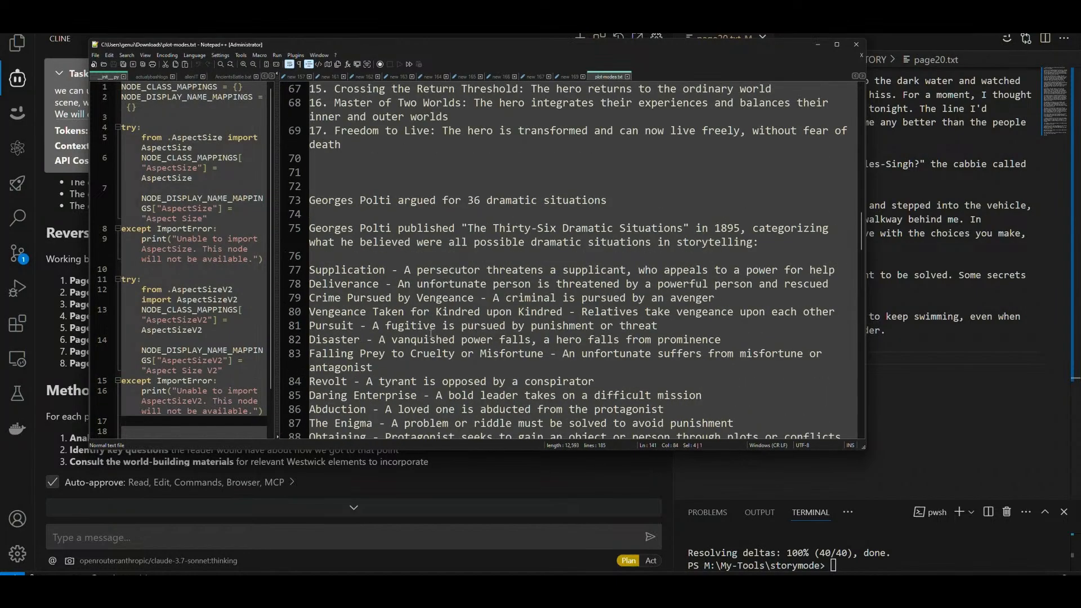
scroll(430, 334, up, 13)
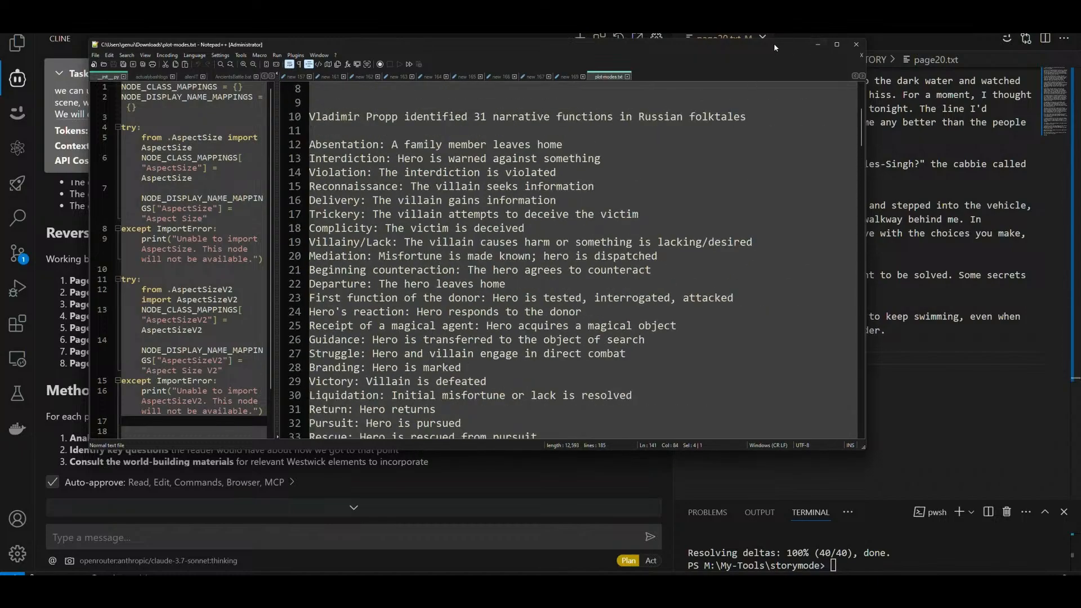
click(817, 45)
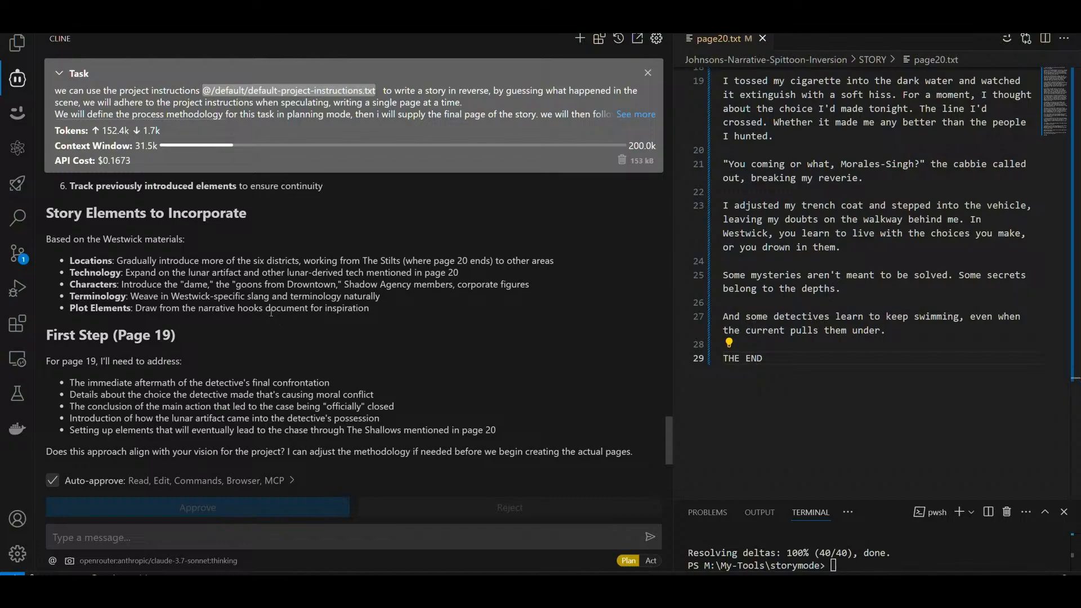
Step: Switch Cline to Act mode to start writing page19.txt, and enlarge the new file's side of the diff view
scroll(271, 312, down, 1)
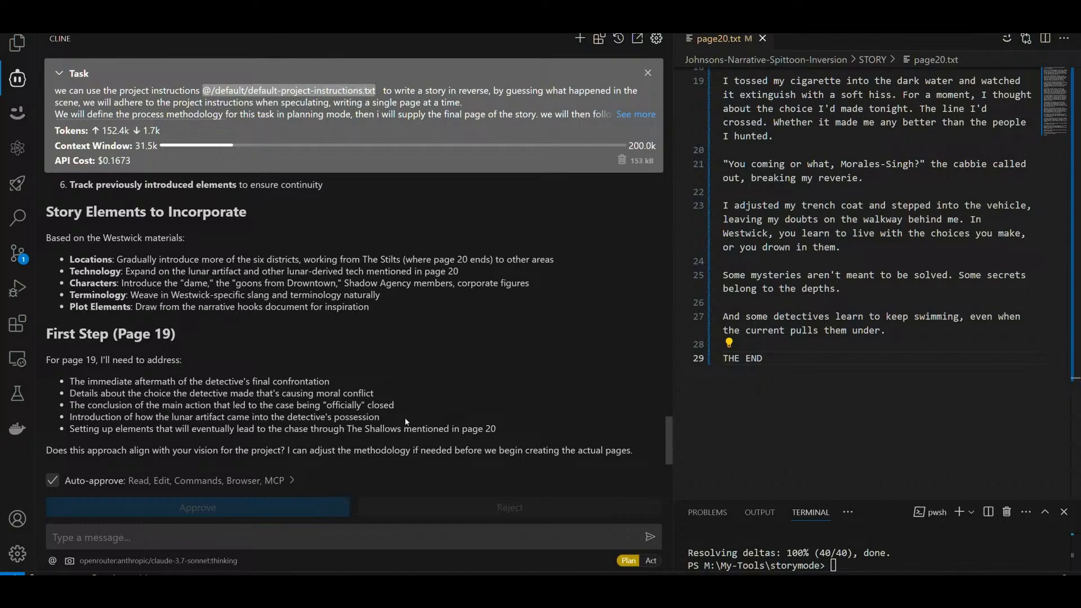
click(651, 561)
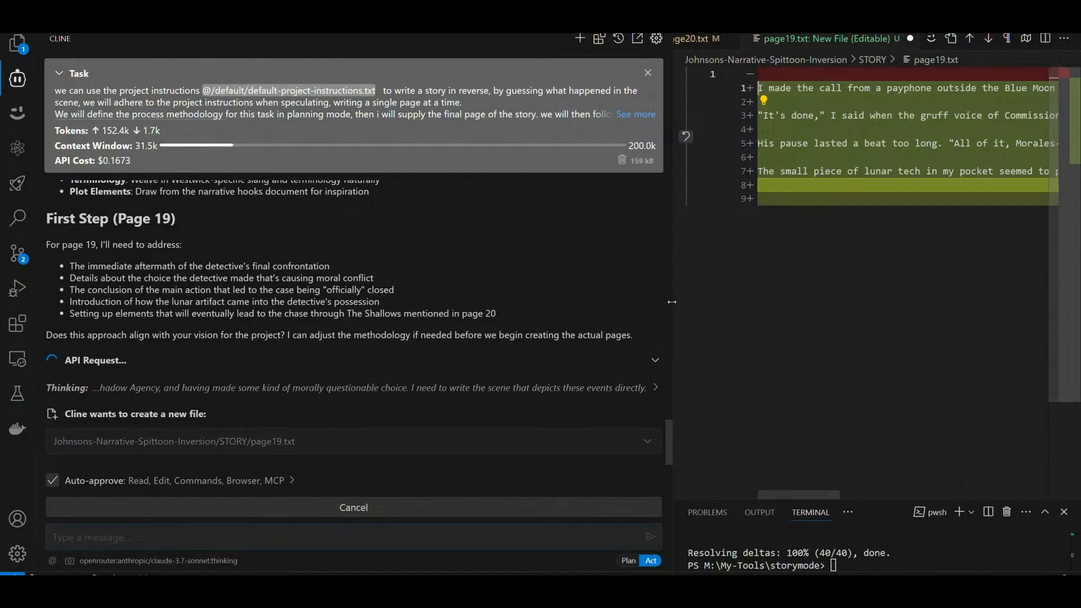
drag(670, 301, 159, 301)
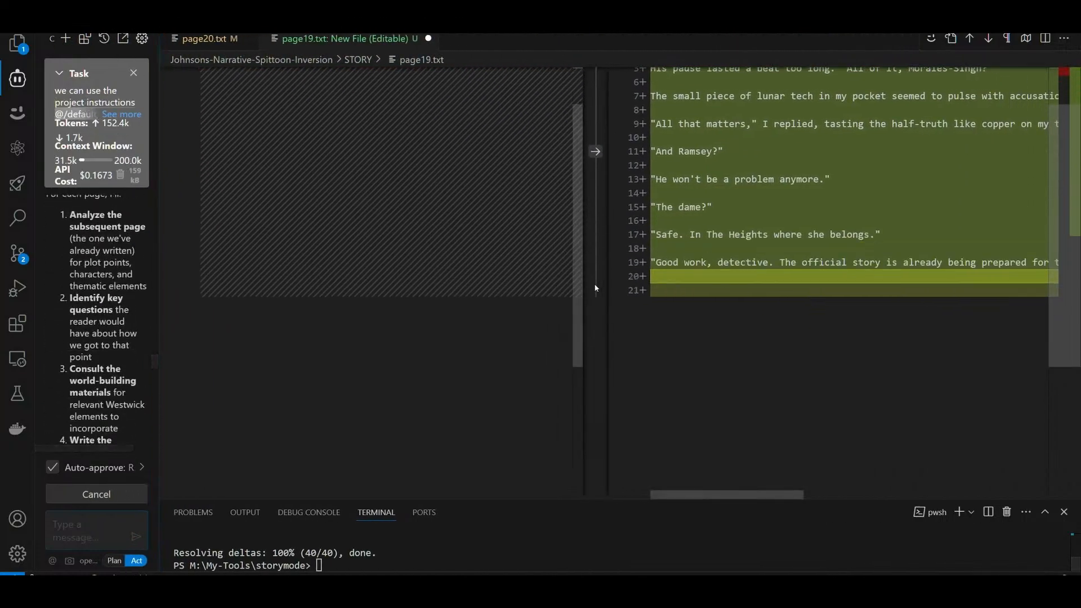
drag(598, 284, 231, 281)
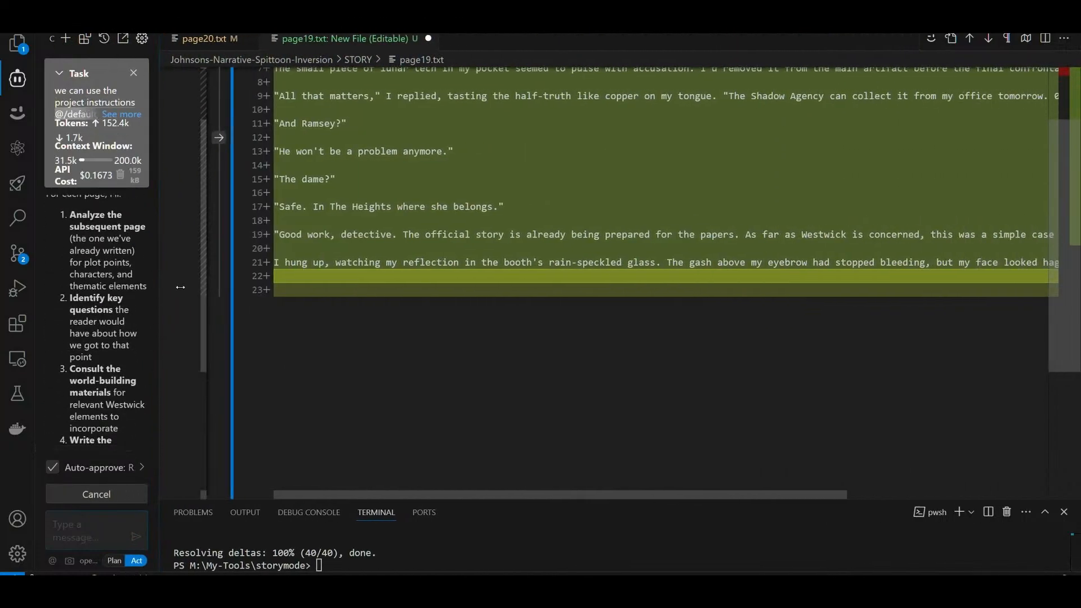
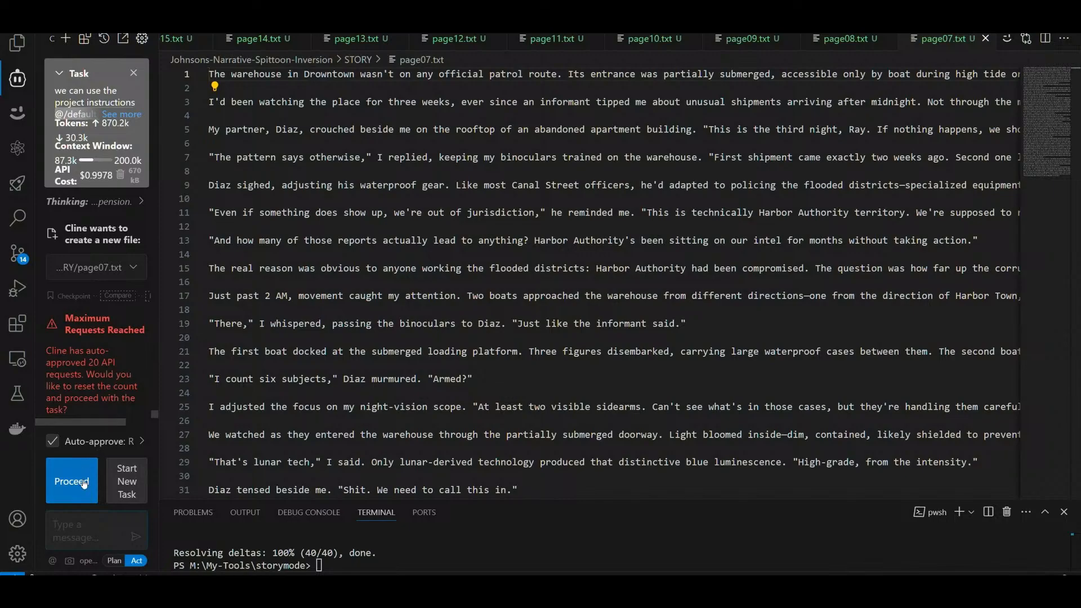
Step: Let Cline proceed past its auto-approved request limit so it keeps writing the remaining story pages
click(84, 483)
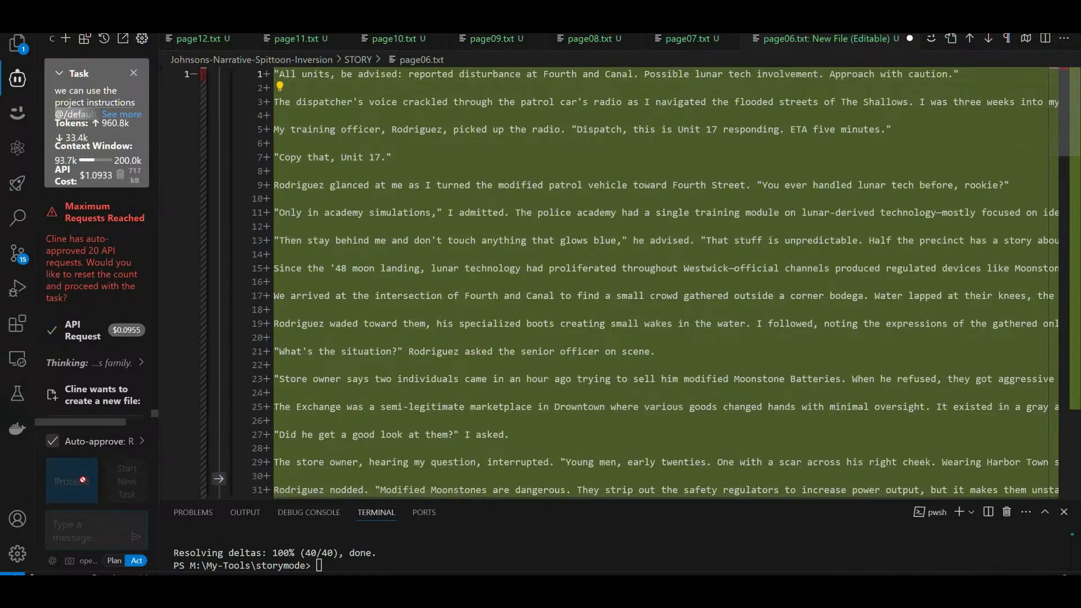
click(82, 480)
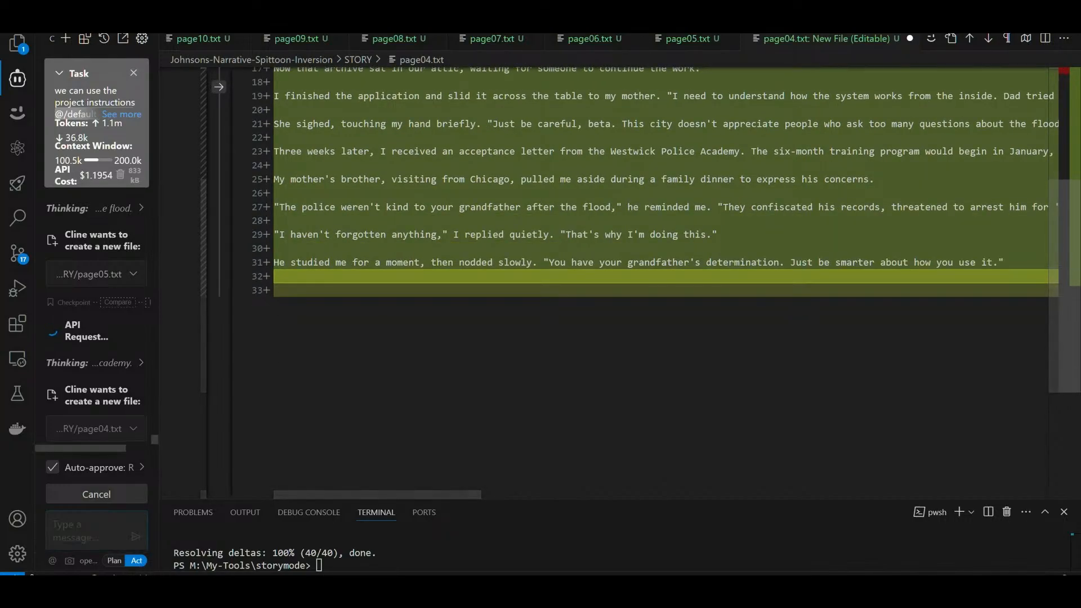
Step: Switch to File Explorer, go to storymode's Johnsons-Narrative-Spittoon-Inversion STORY folder, and read page20.txt to its end in the preview
click(163, 587)
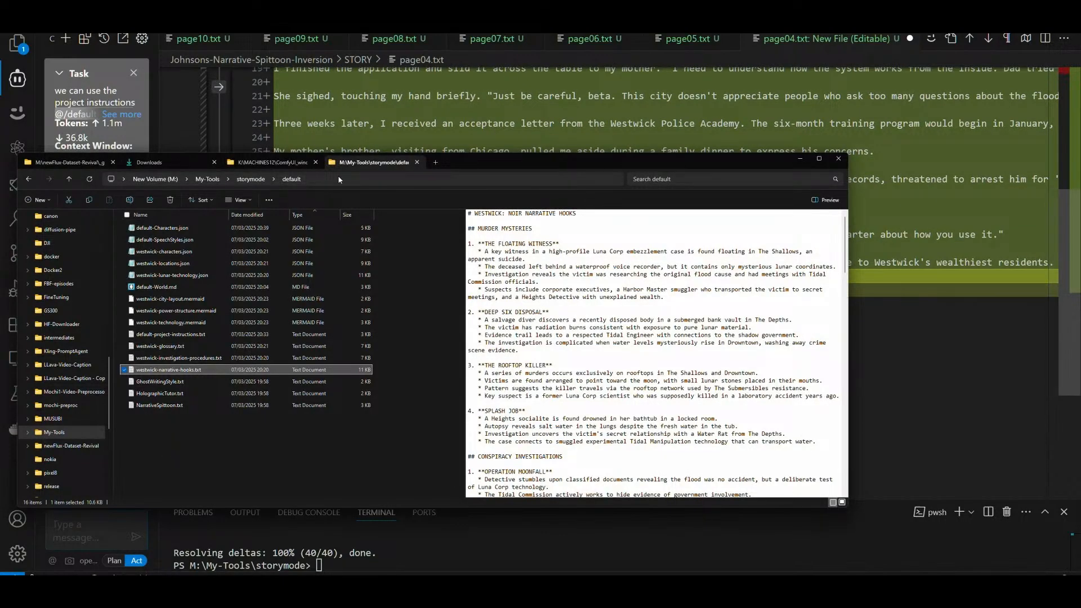
click(250, 179)
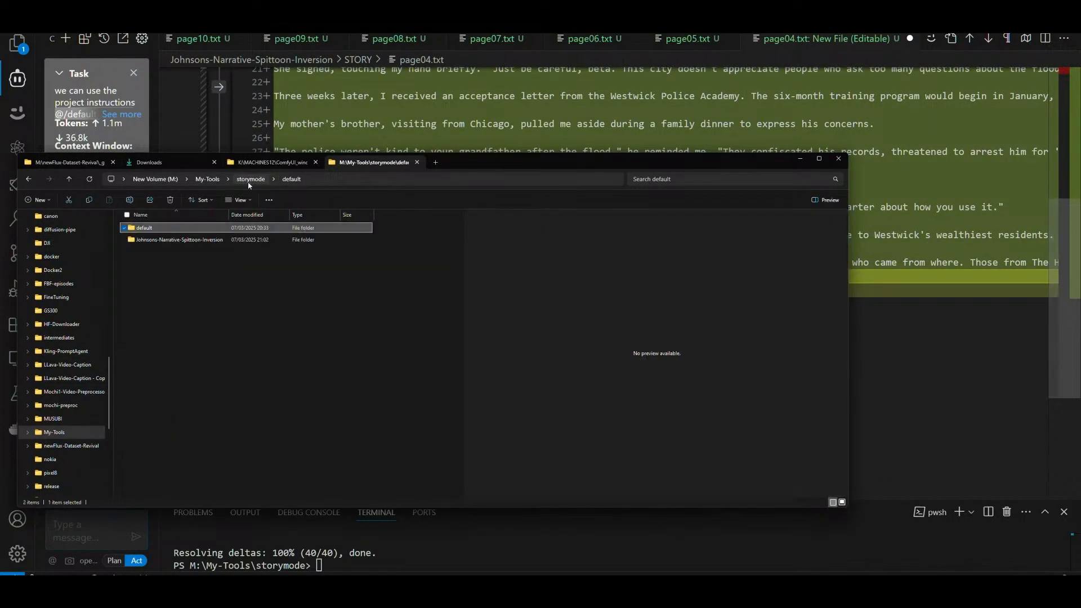
double_click(171, 240)
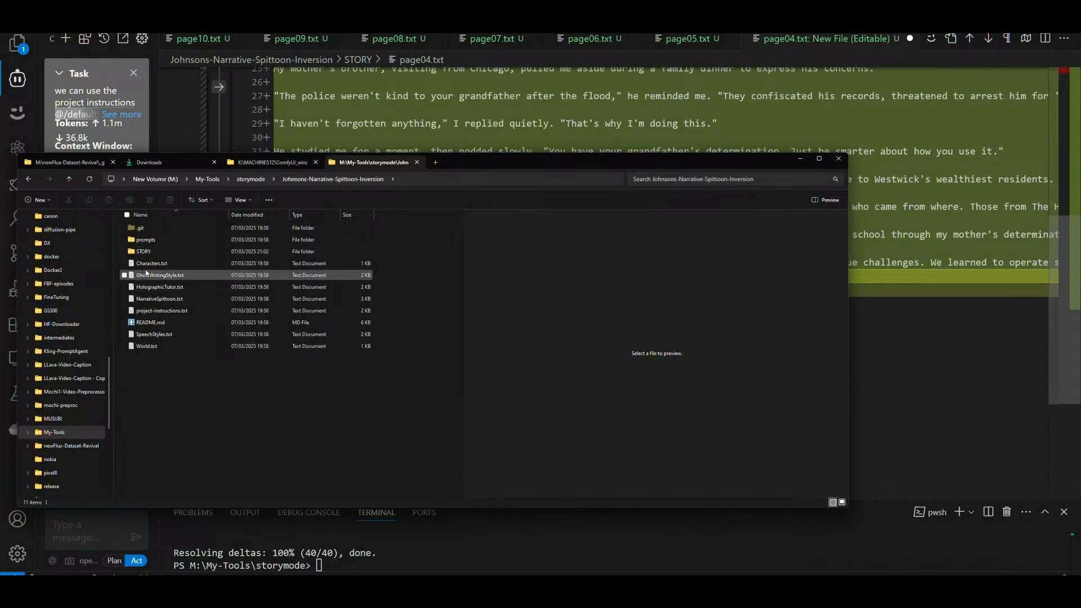
double_click(143, 252)
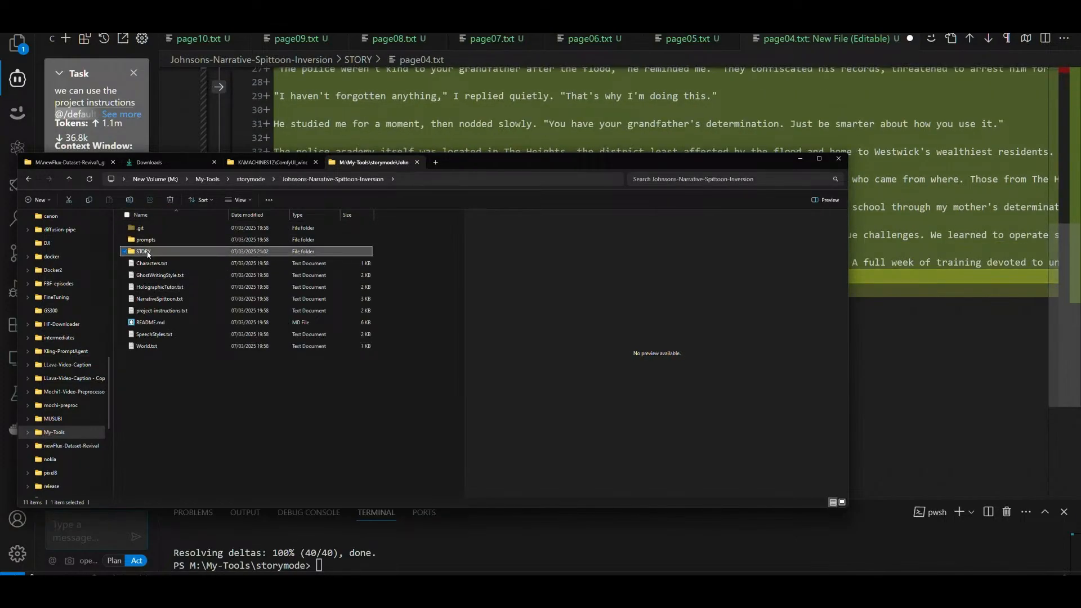
click(147, 418)
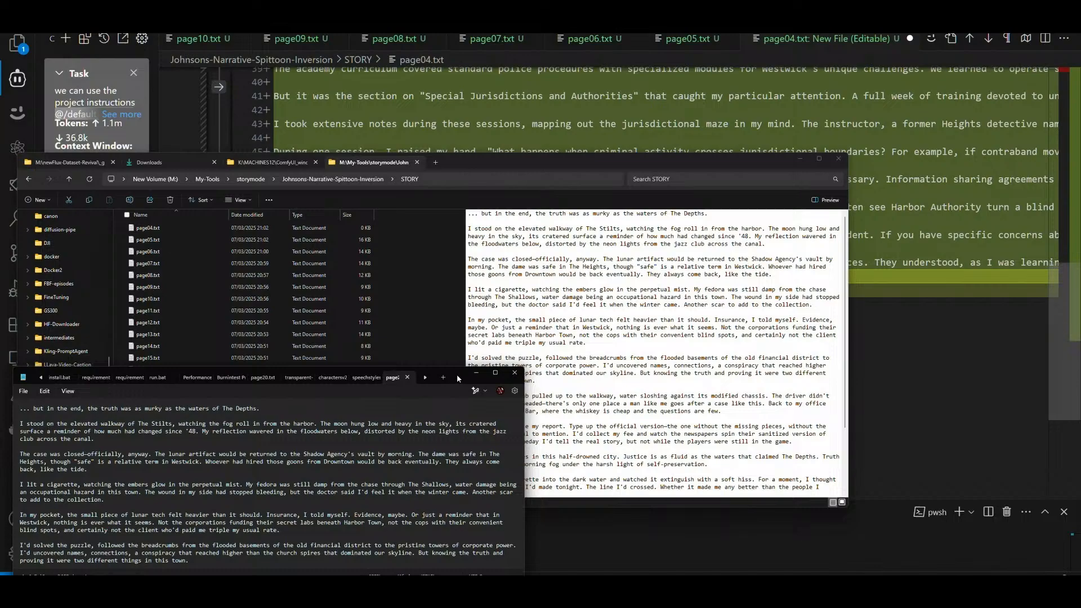
click(477, 373)
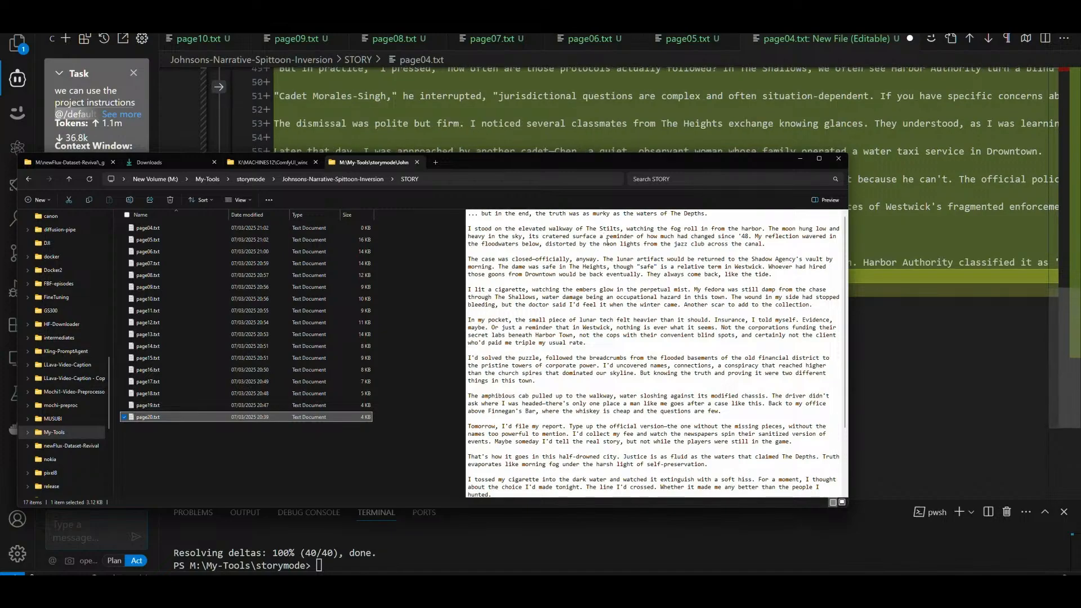
scroll(639, 314, down, 4)
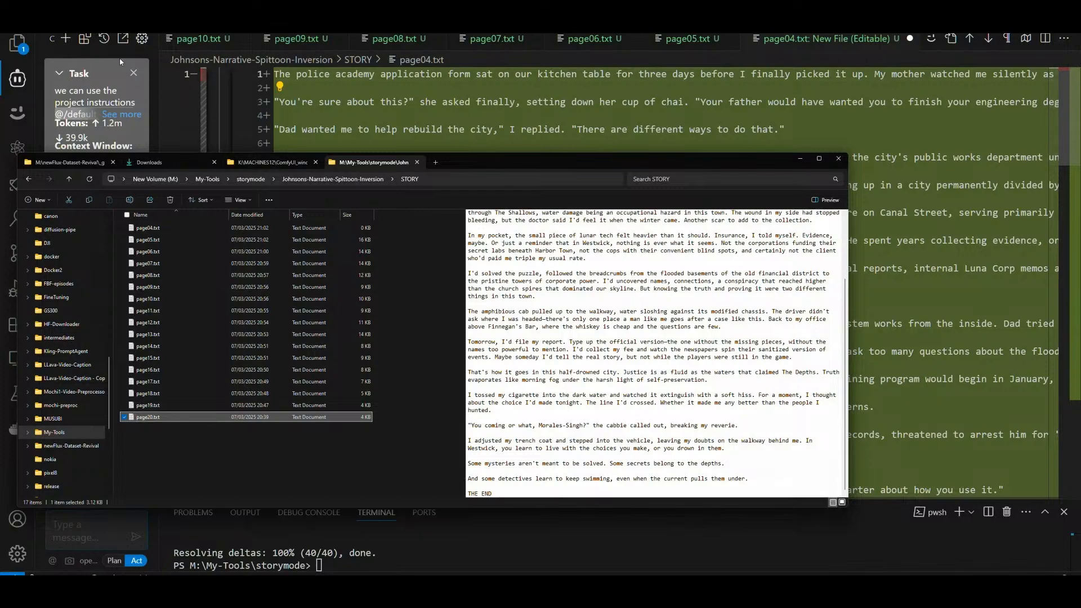
Step: Switch to VS Code, show the project's file tree, widen it and look through the default, prompts and STORY folders
click(17, 45)
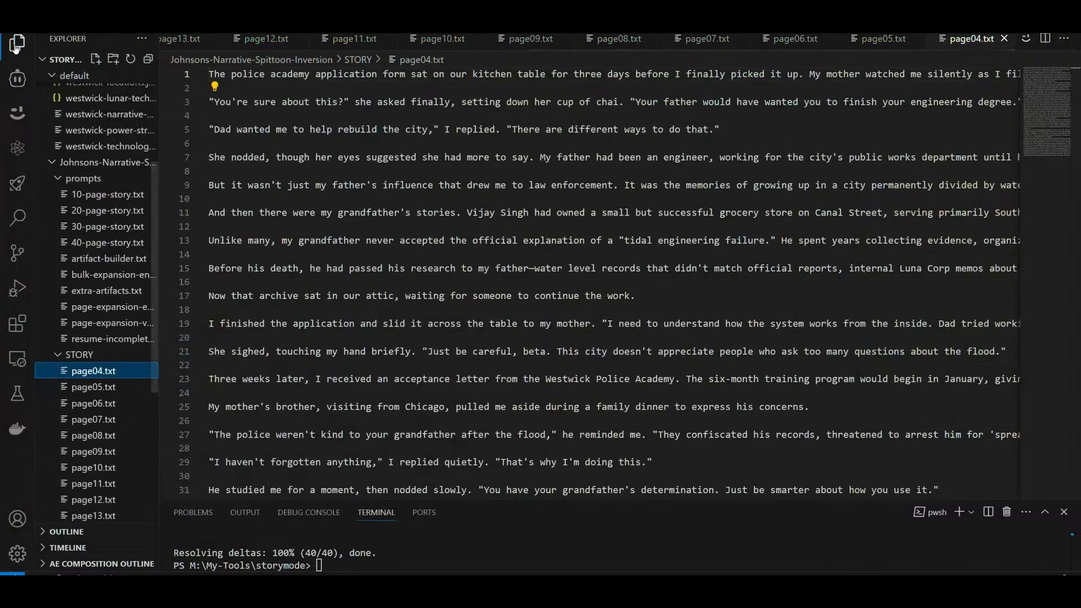
scroll(106, 322, up, 5)
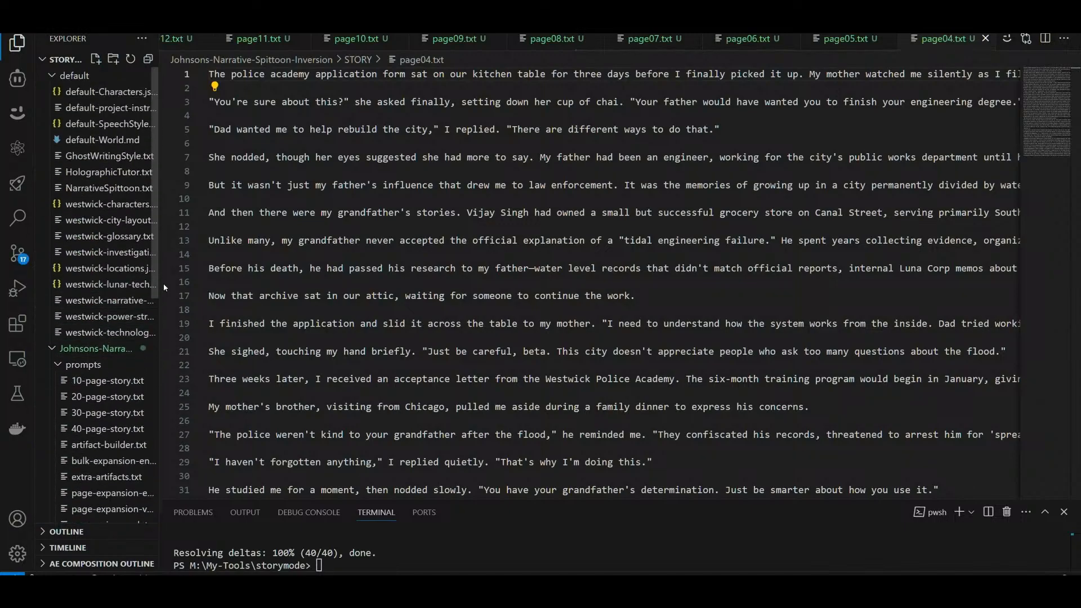
drag(163, 282, 269, 283)
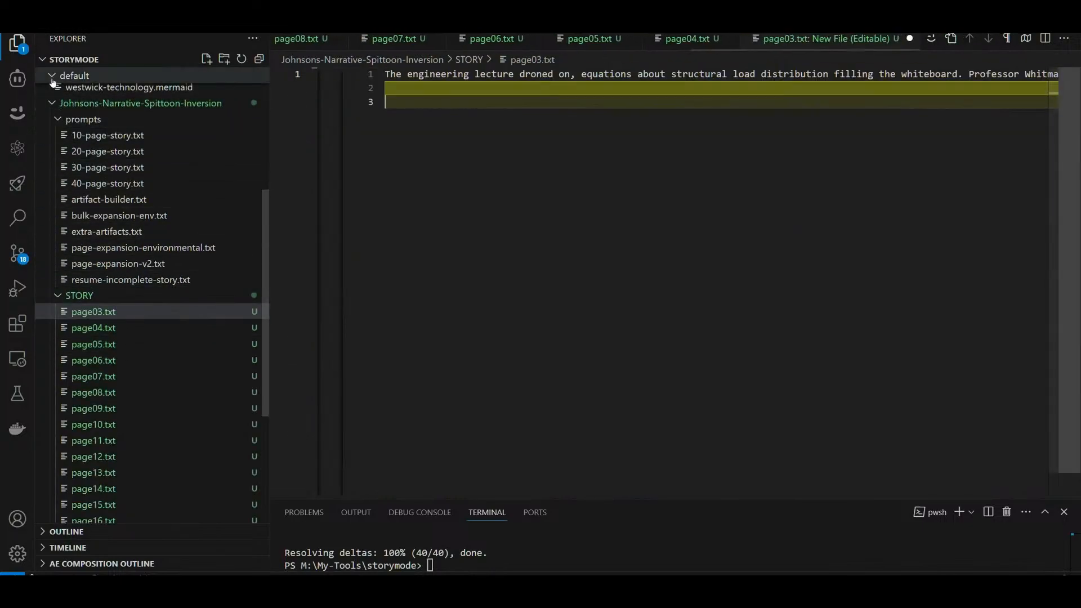
scroll(115, 100, up, 5)
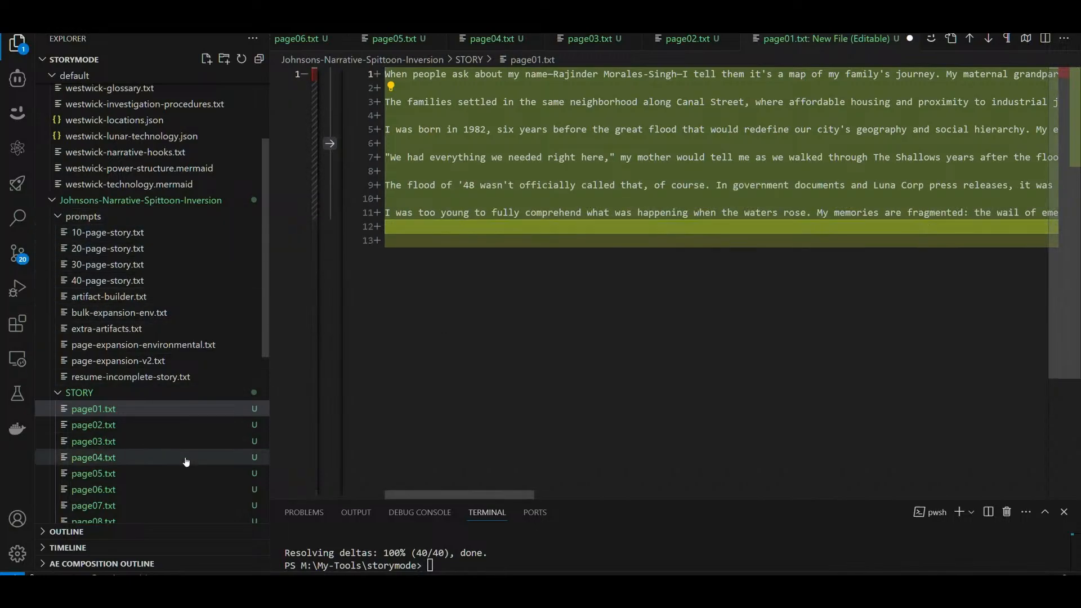
Step: Switch to Chrome and check the page and word counts of the Google Docs document Short Stories From Paradise
mouse_move(389, 574)
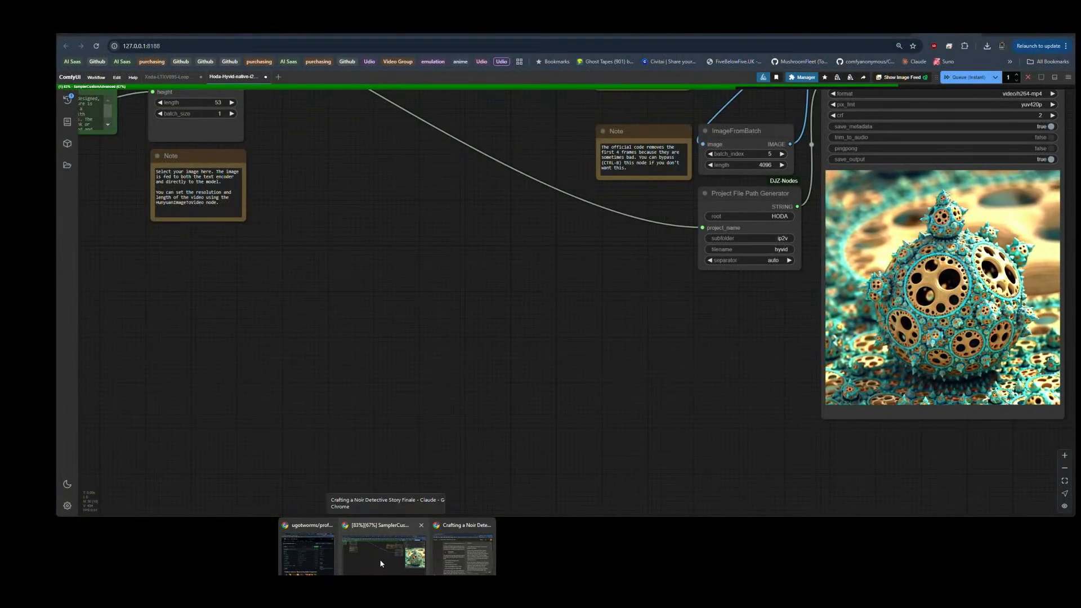
click(381, 562)
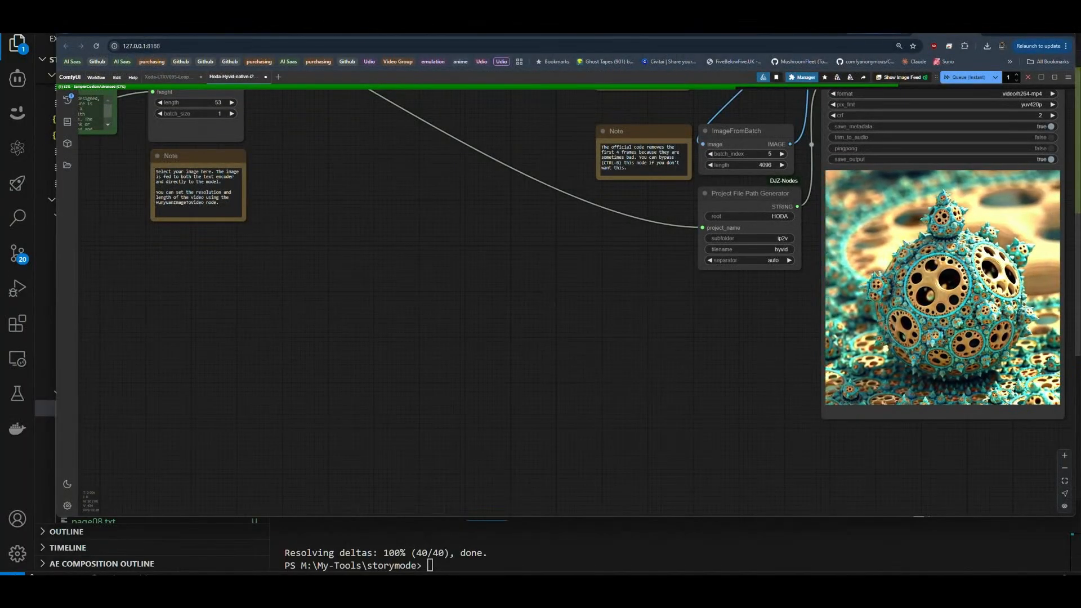
click(876, 29)
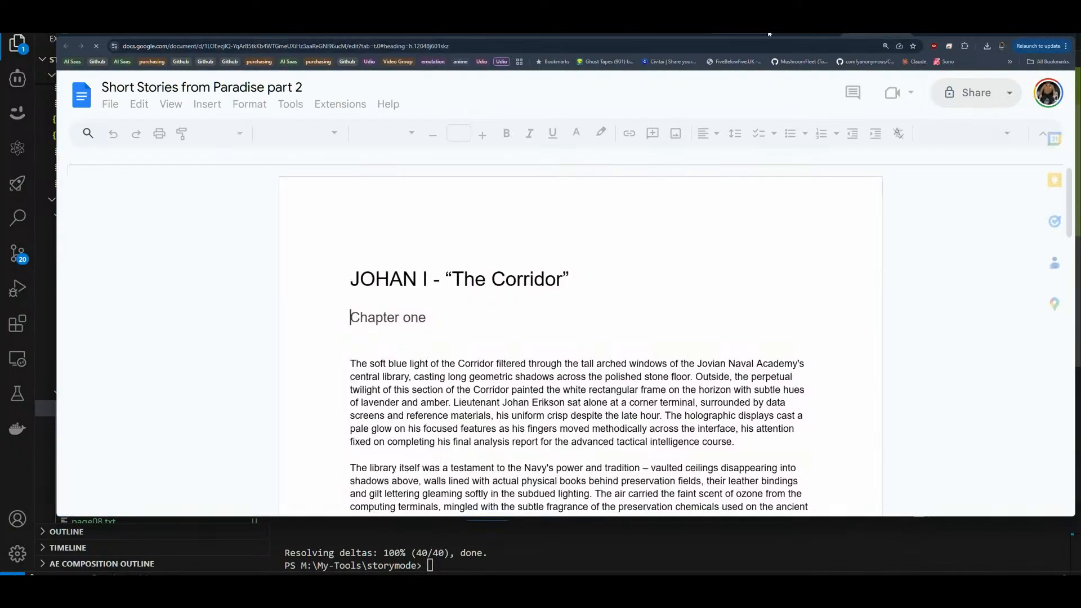
click(803, 30)
click(548, 396)
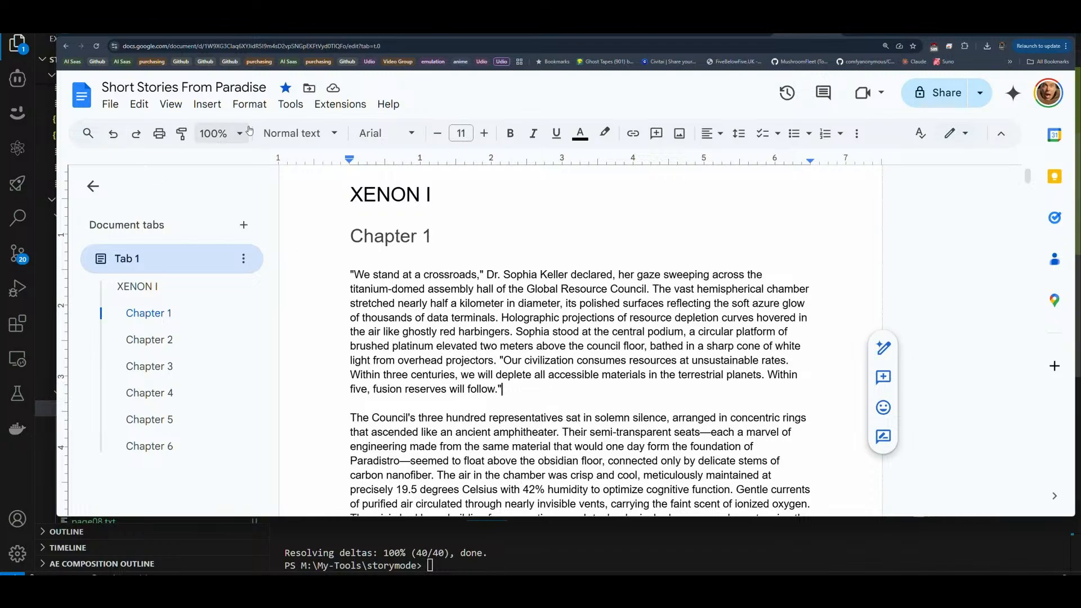
click(290, 105)
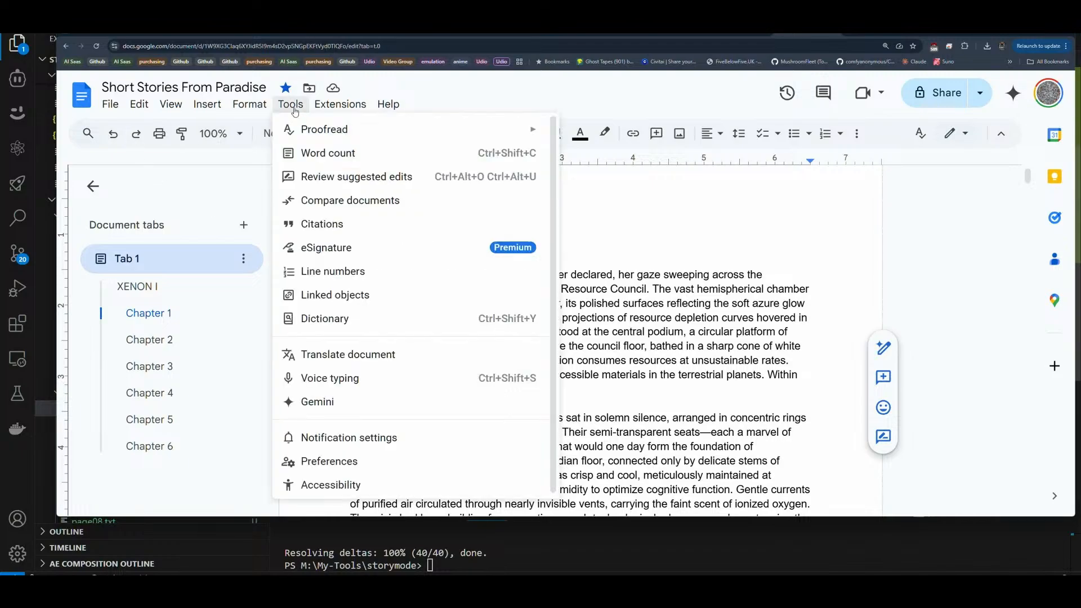
click(339, 155)
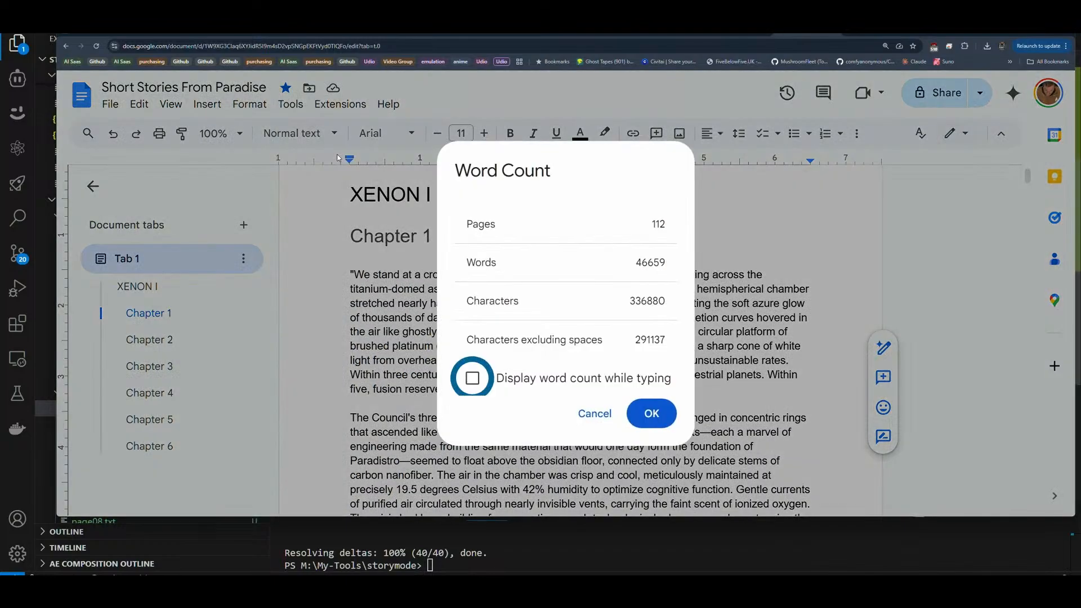
double_click(659, 224)
double_click(673, 264)
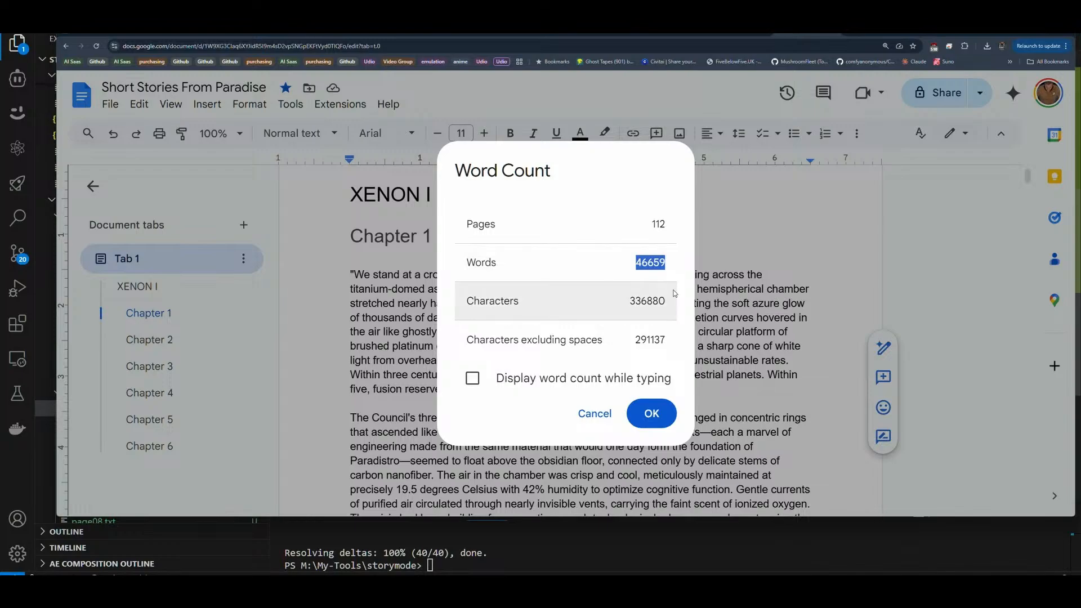
click(653, 415)
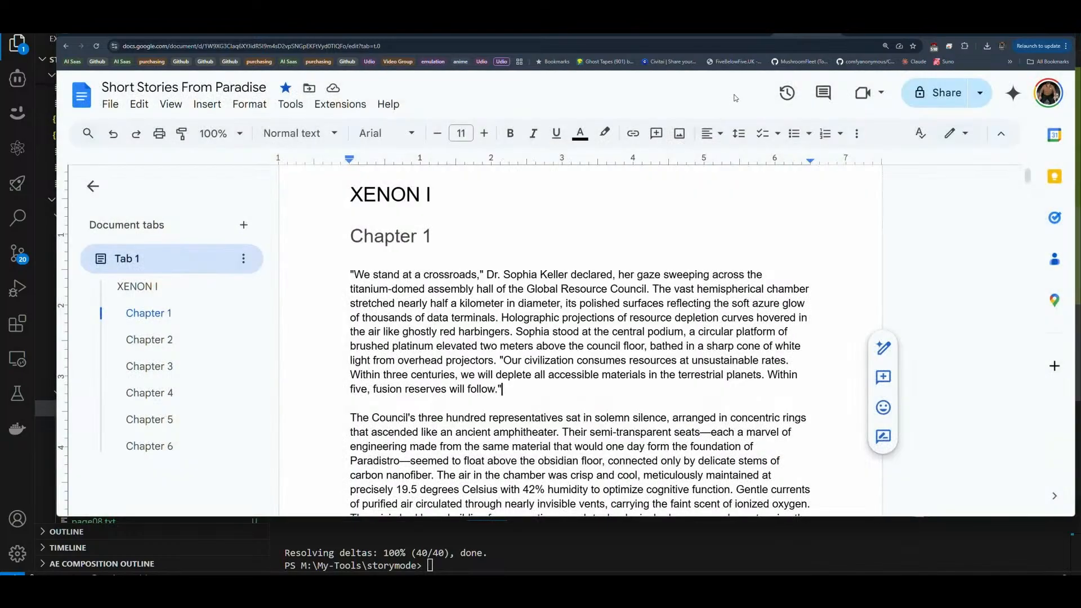
Step: Check the page and word counts of the document Short Stories from Paradise part 2
click(873, 33)
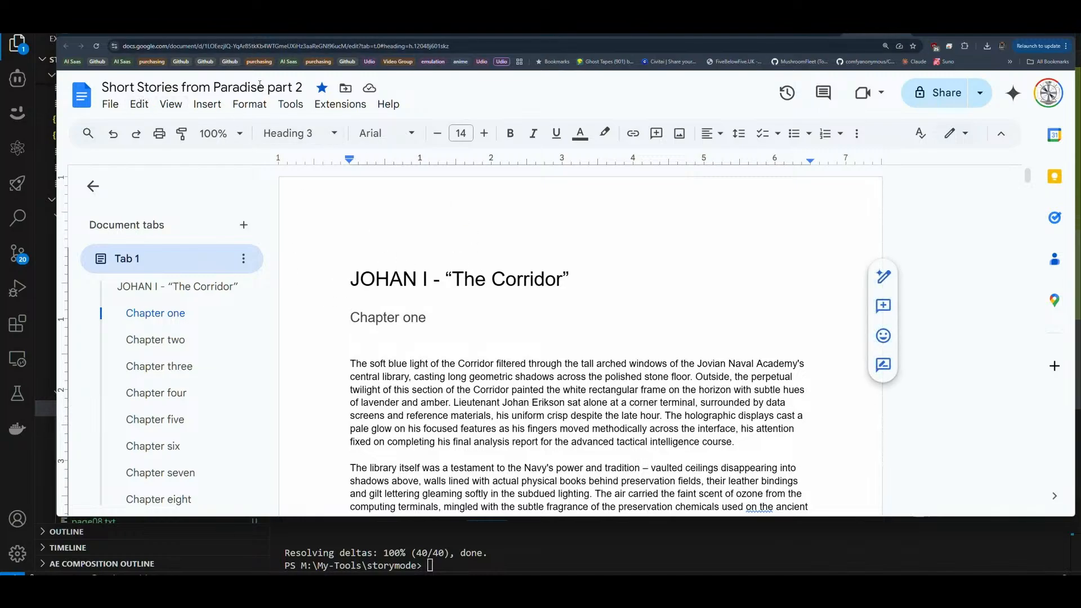
click(290, 104)
click(316, 153)
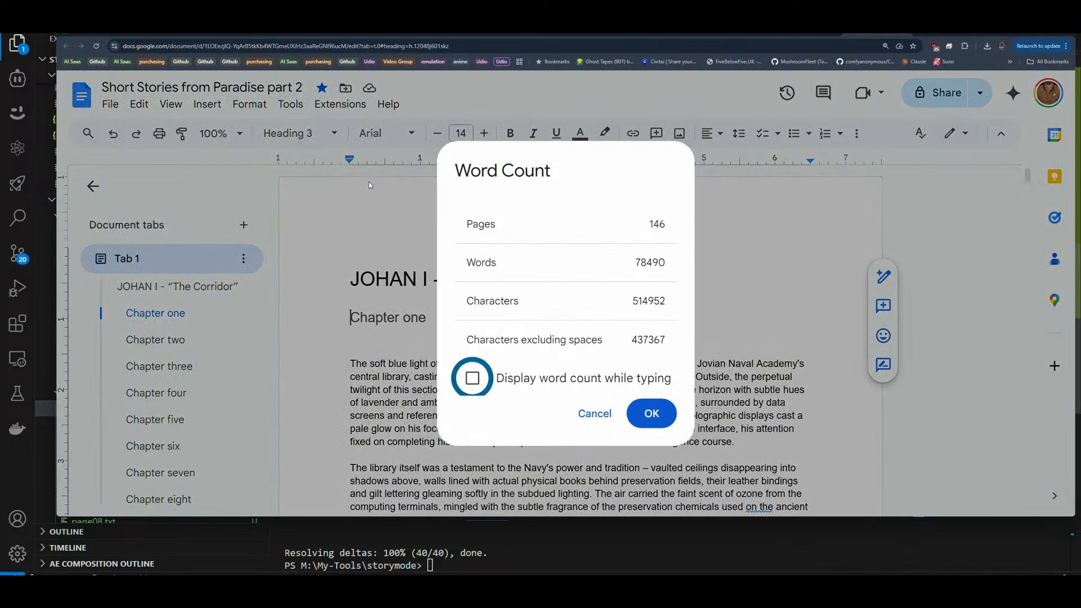
double_click(656, 224)
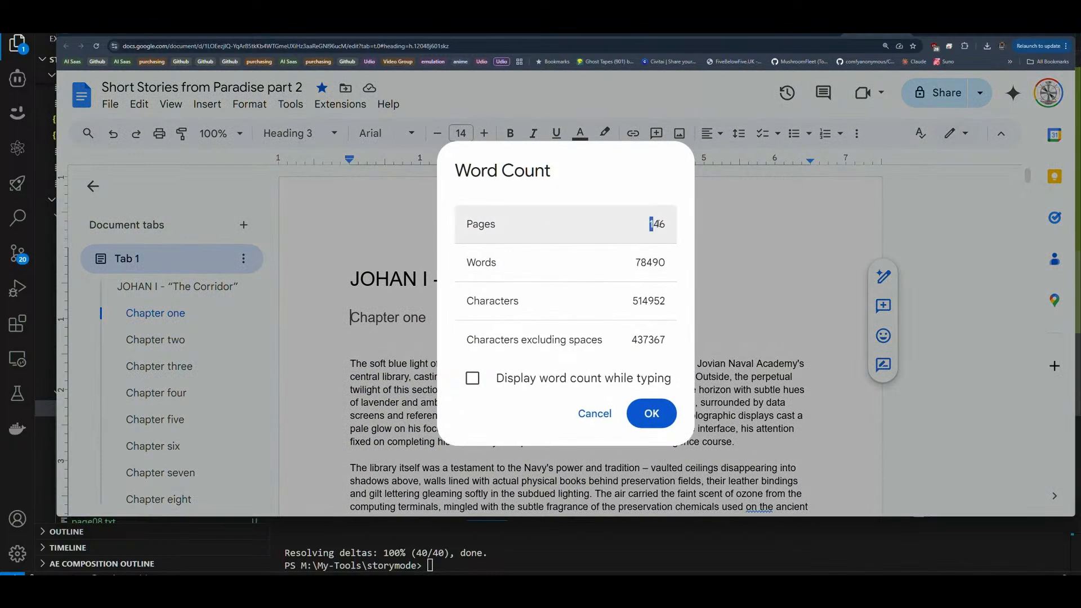
drag(635, 265, 687, 267)
click(646, 266)
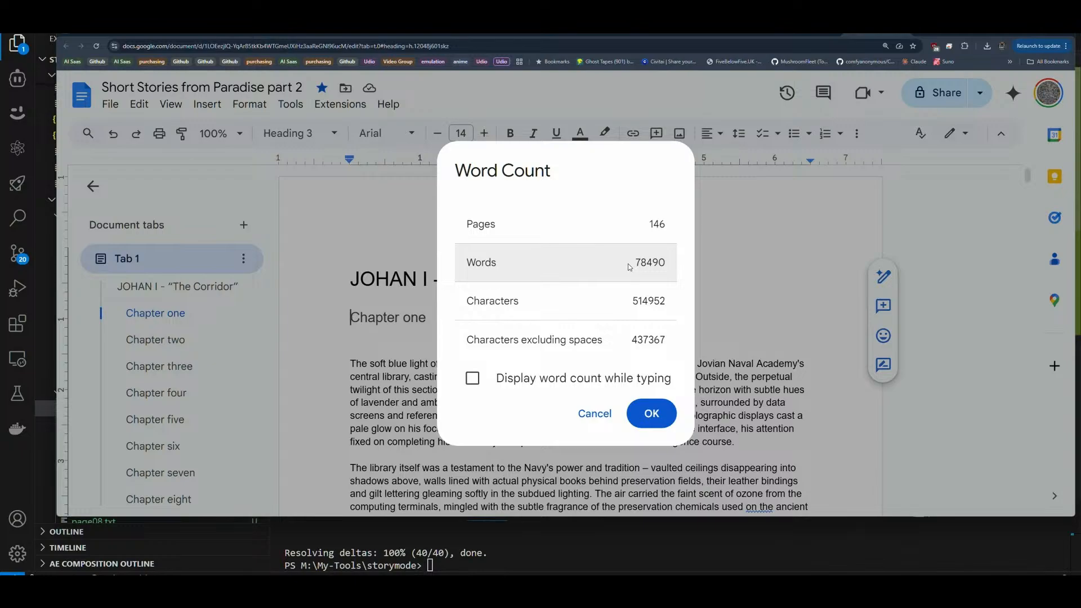
click(647, 415)
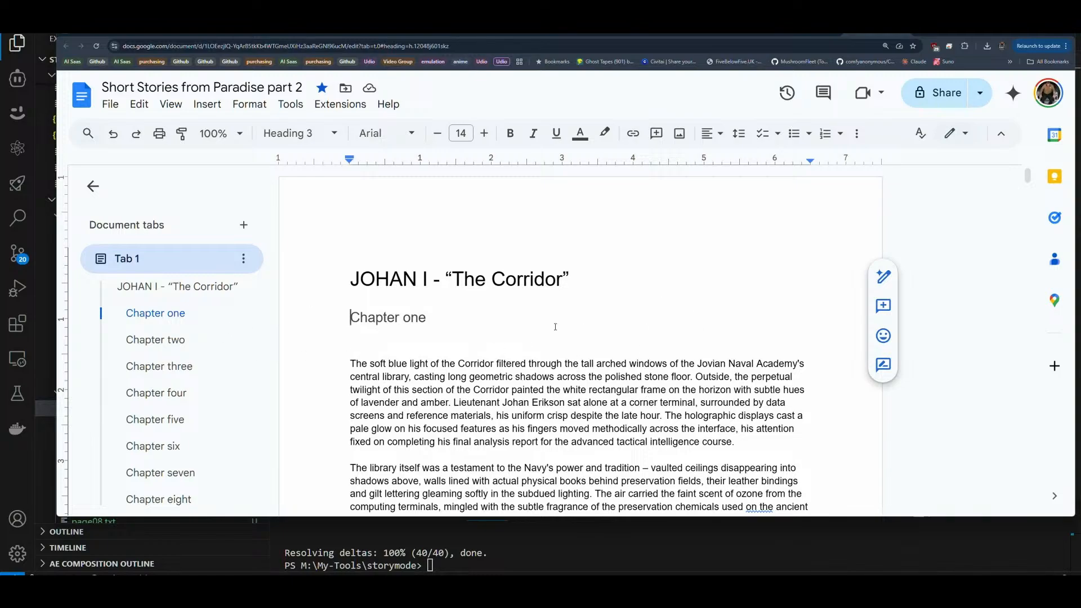
Step: Compare the opening of XENON I in Short Stories From Paradise with the opening of JOHAN I in part 2
mouse_move(814, 32)
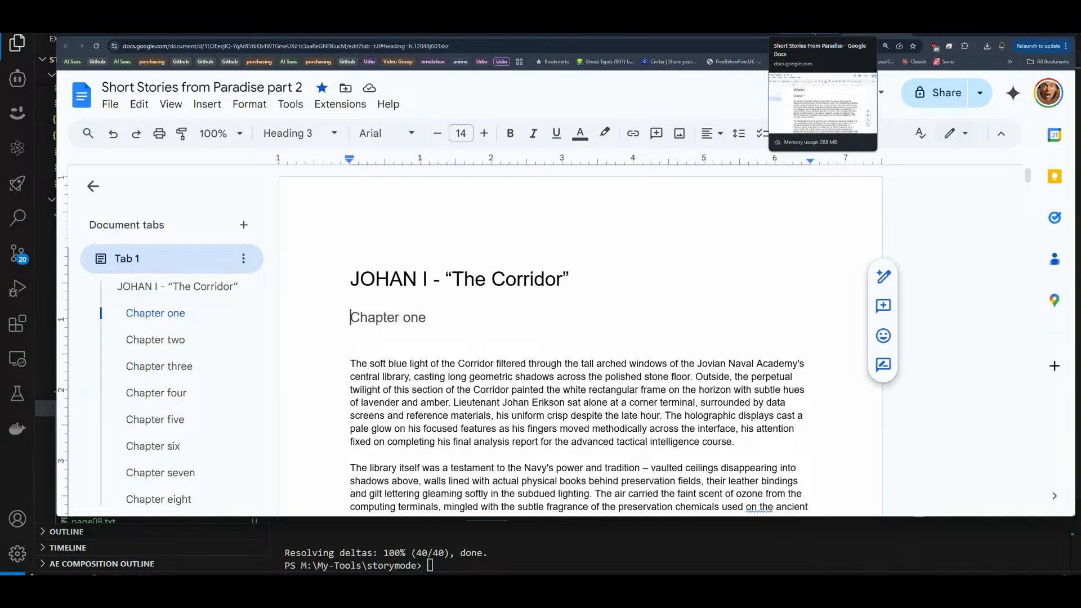
click(814, 32)
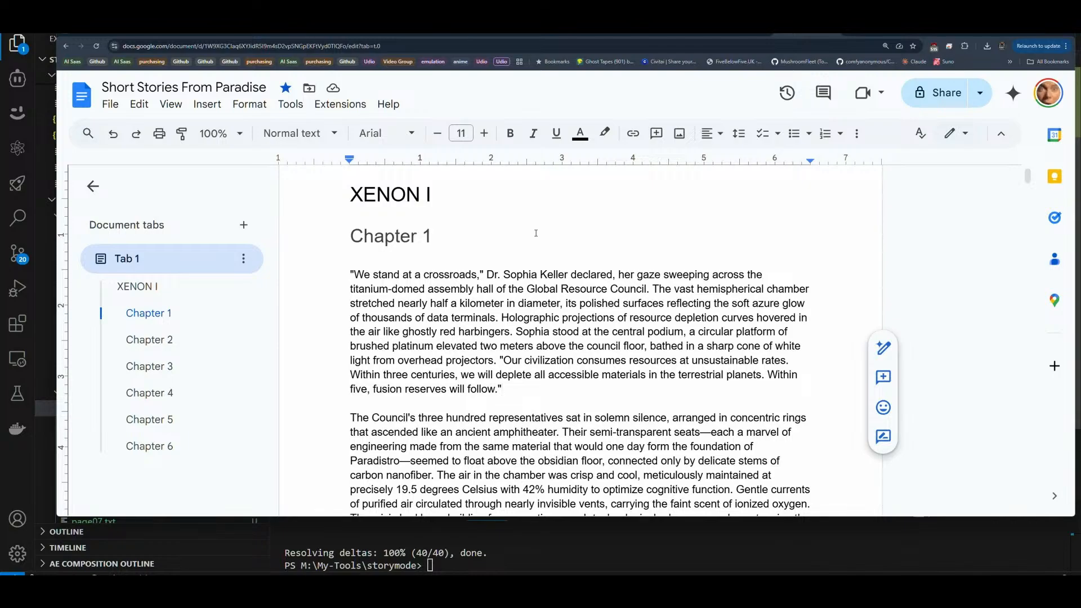
click(536, 233)
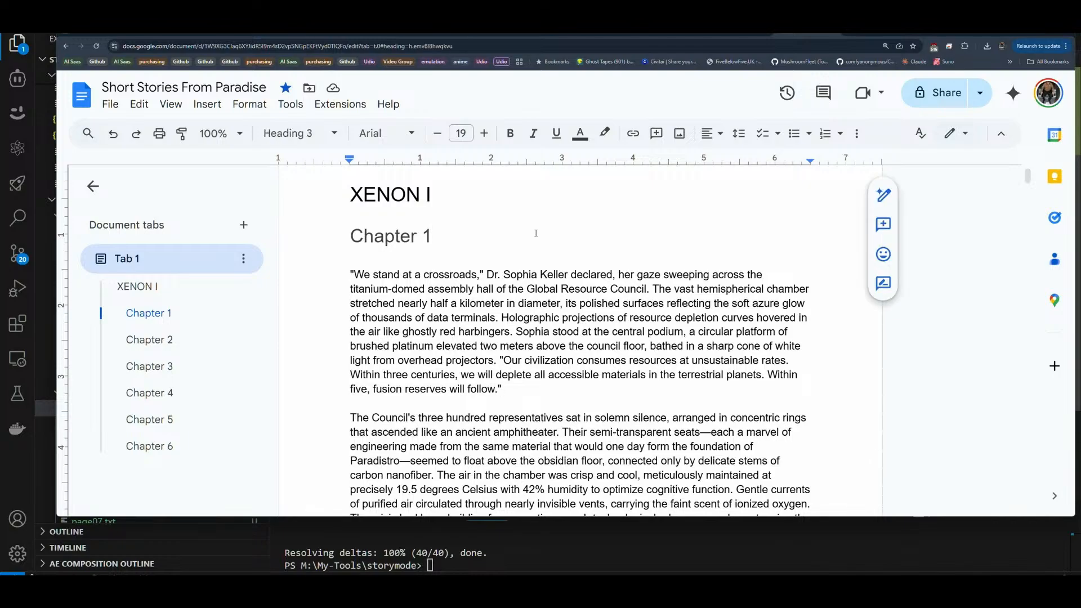
double_click(440, 257)
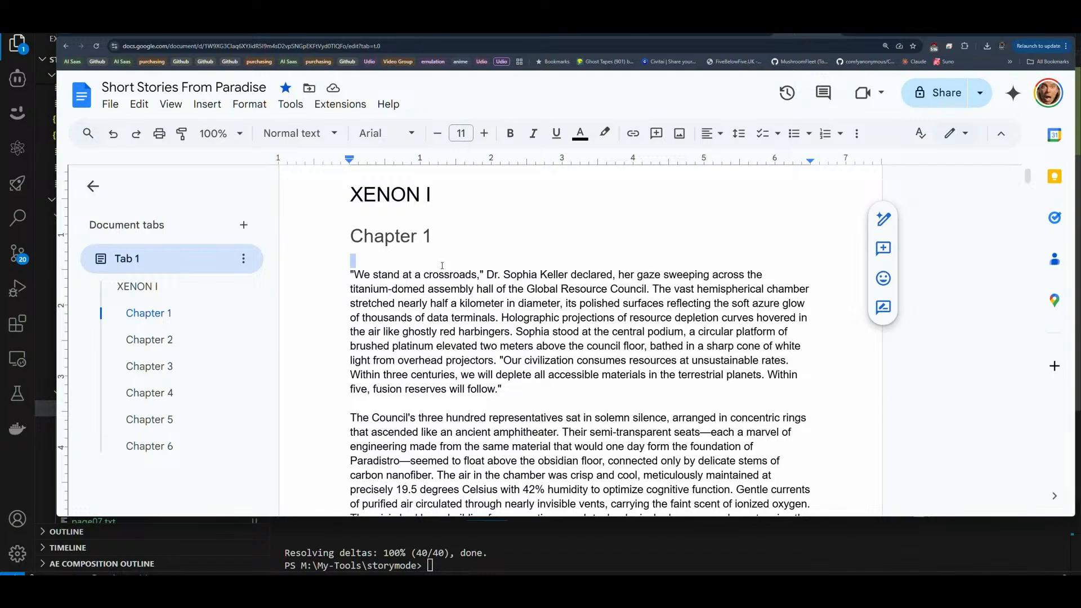
click(442, 265)
scroll(635, 322, up, 2)
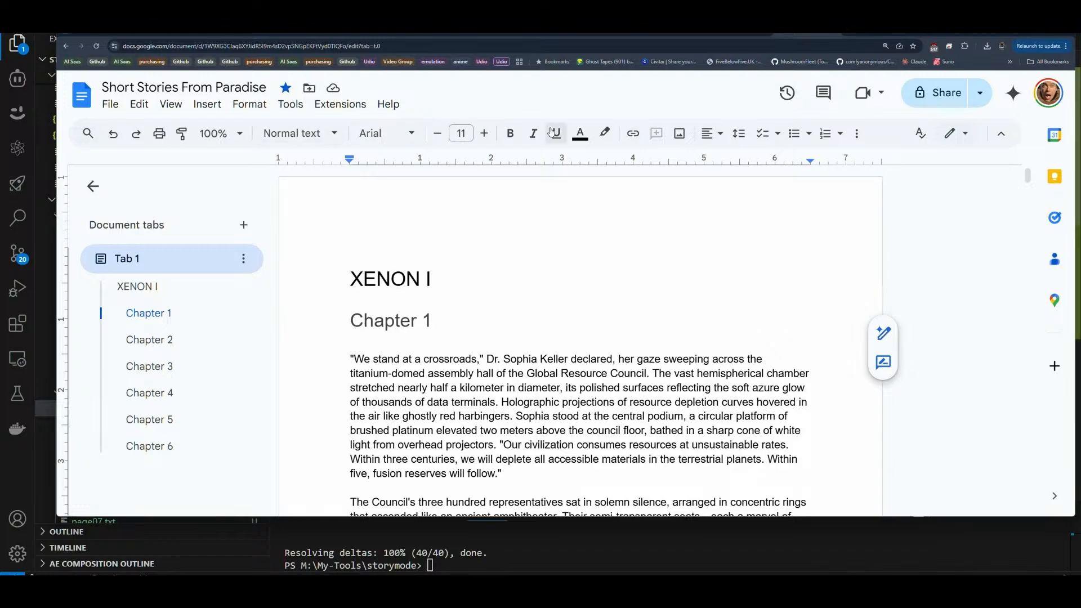
click(875, 34)
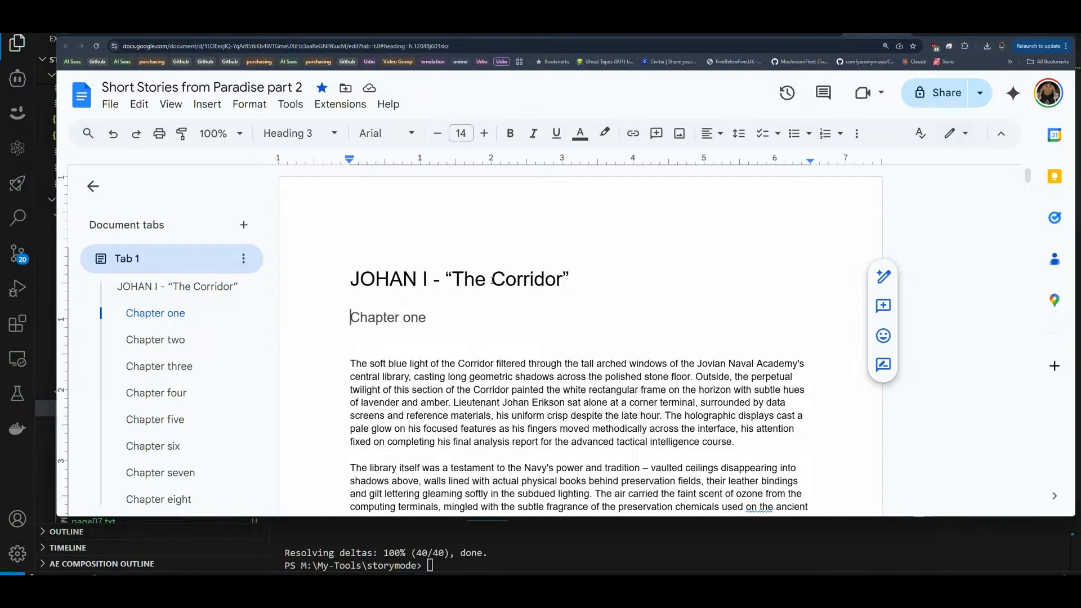
click(808, 34)
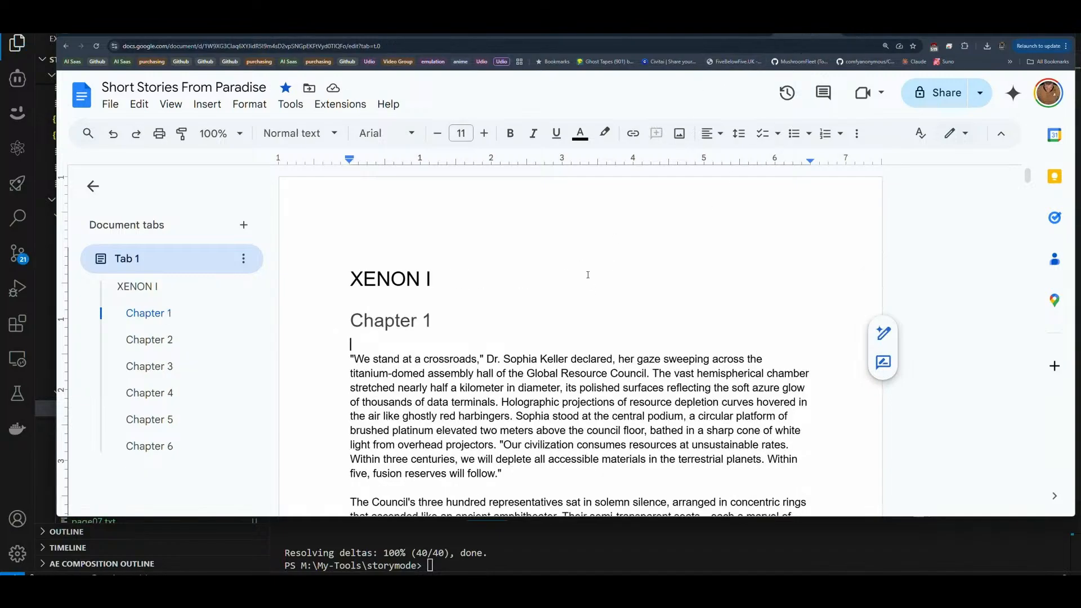
scroll(676, 280, down, 3)
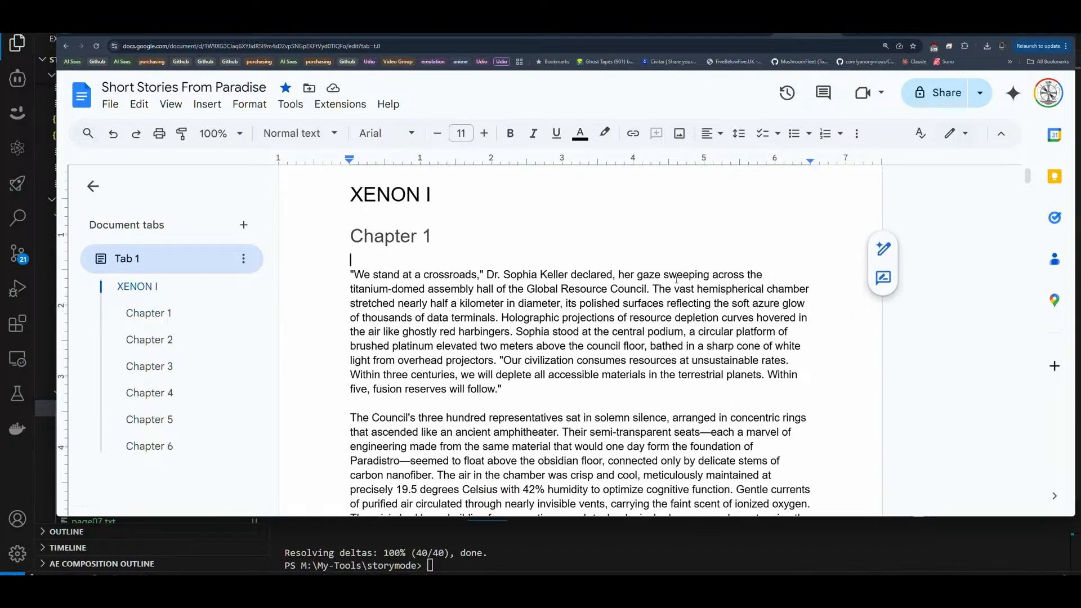
scroll(362, 336, up, 3)
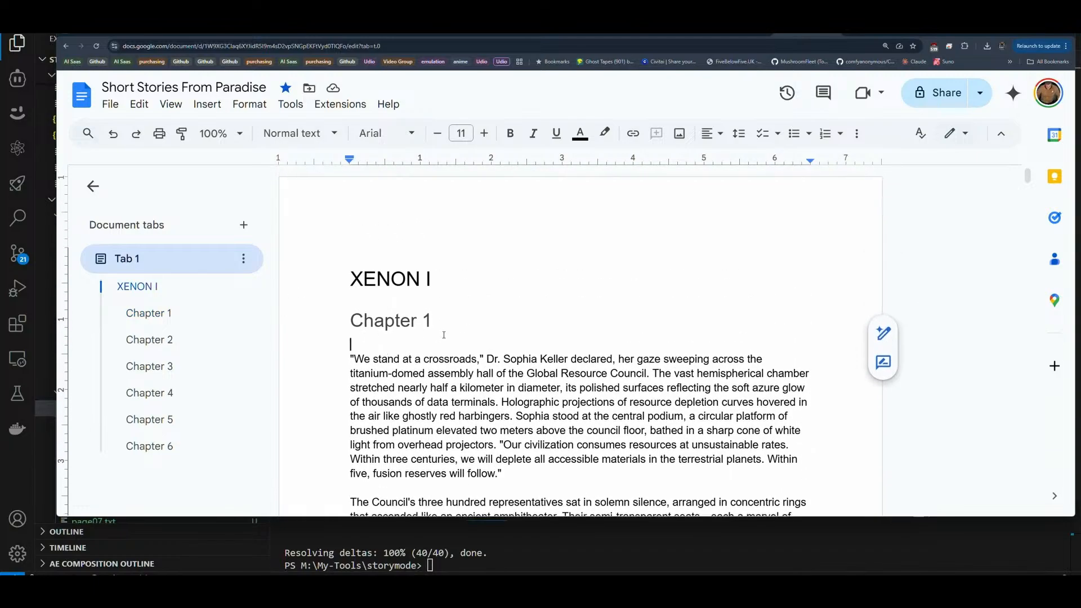
Step: Go to the document Short Stories from Paradise part 2 and search it for the word "light"
click(880, 35)
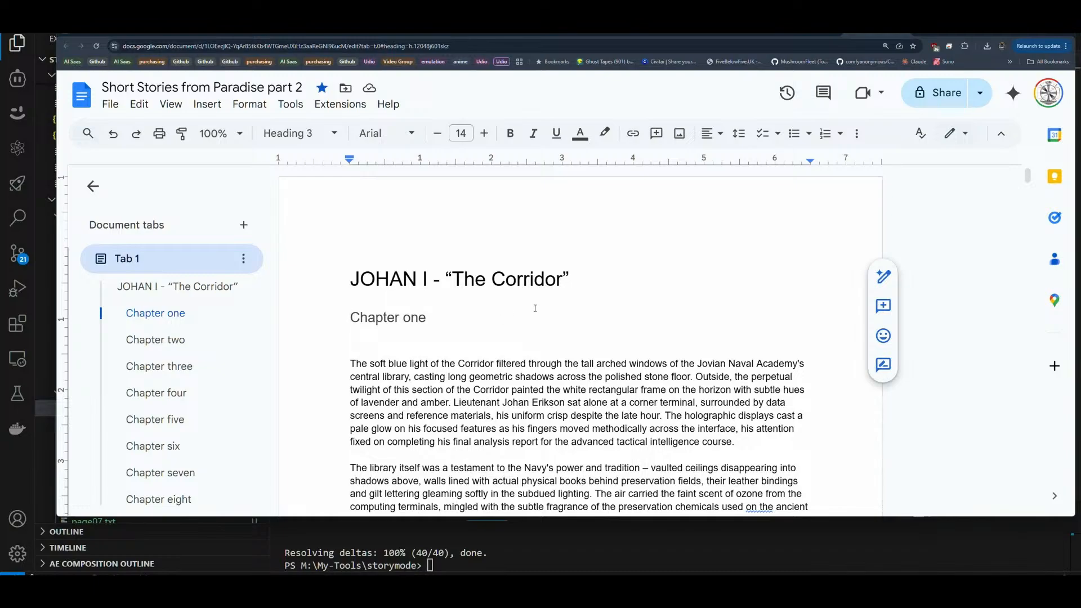
scroll(630, 293, down, 3)
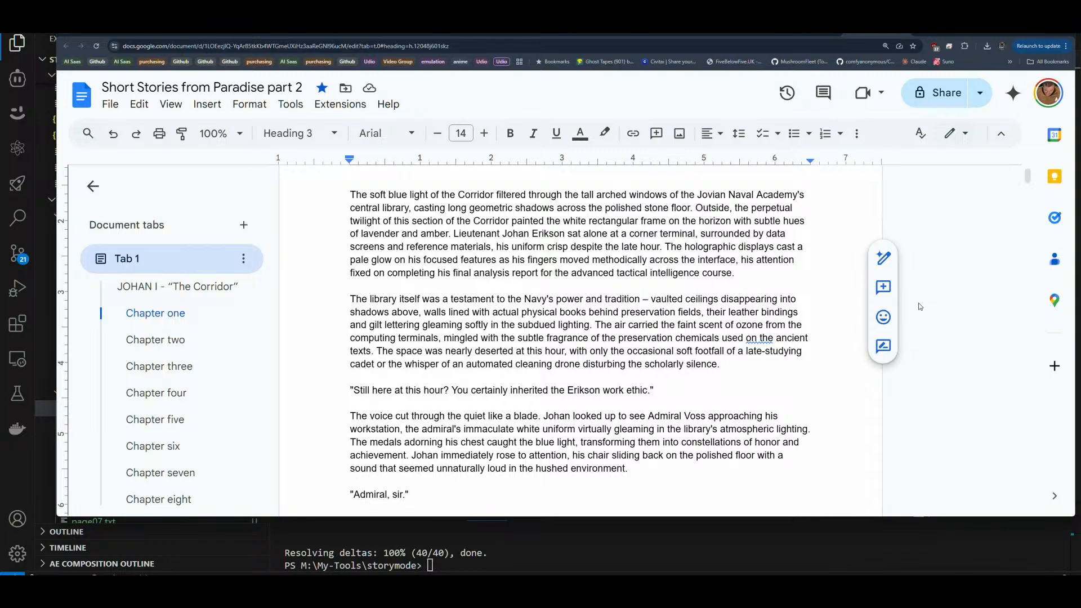
key(ctrl+f)
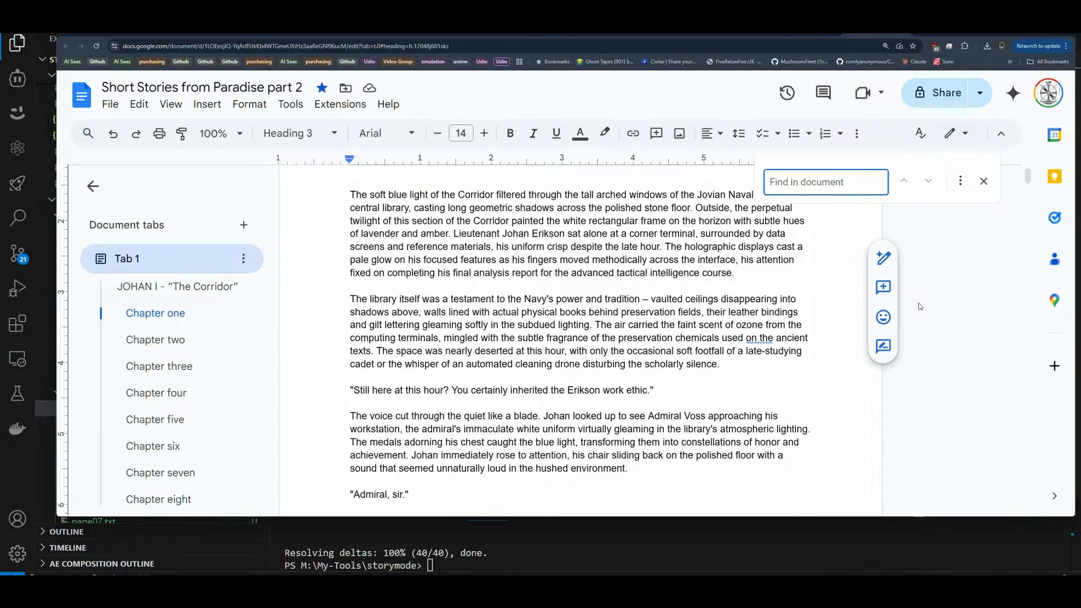
text(light)
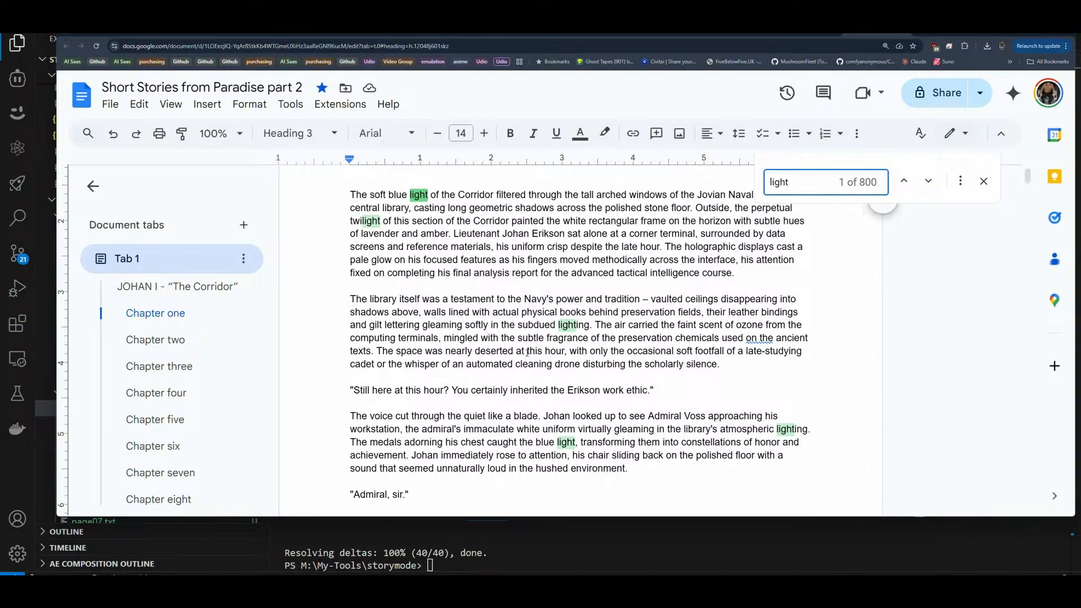
Step: Read through Chapter one of JOHAN I and examine how often the word "light" and its variants are repeated
scroll(527, 422, down, 4)
scroll(528, 422, down, 5)
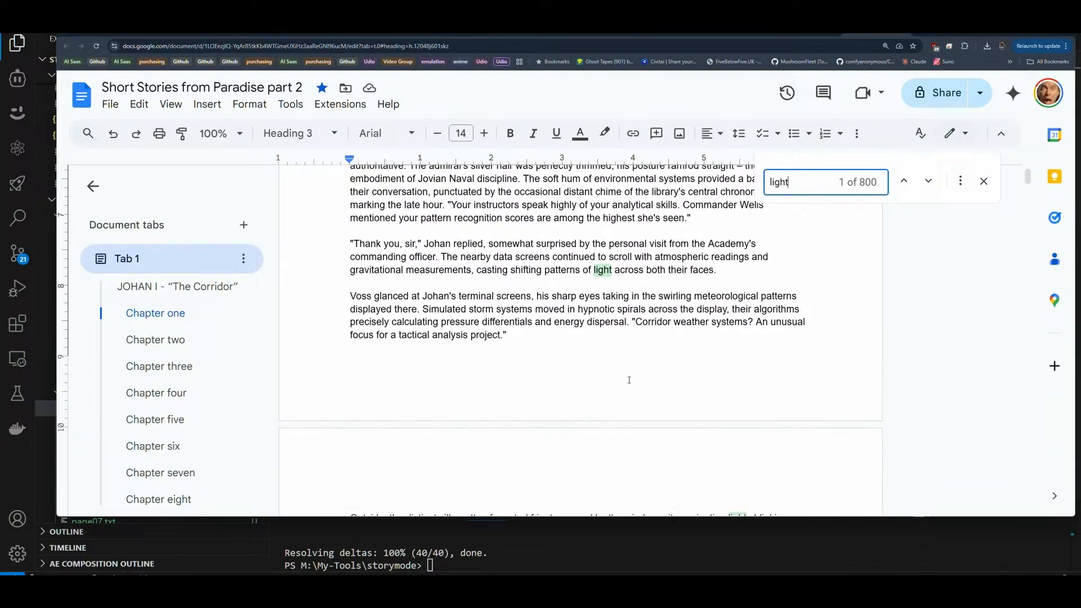
scroll(622, 374, down, 4)
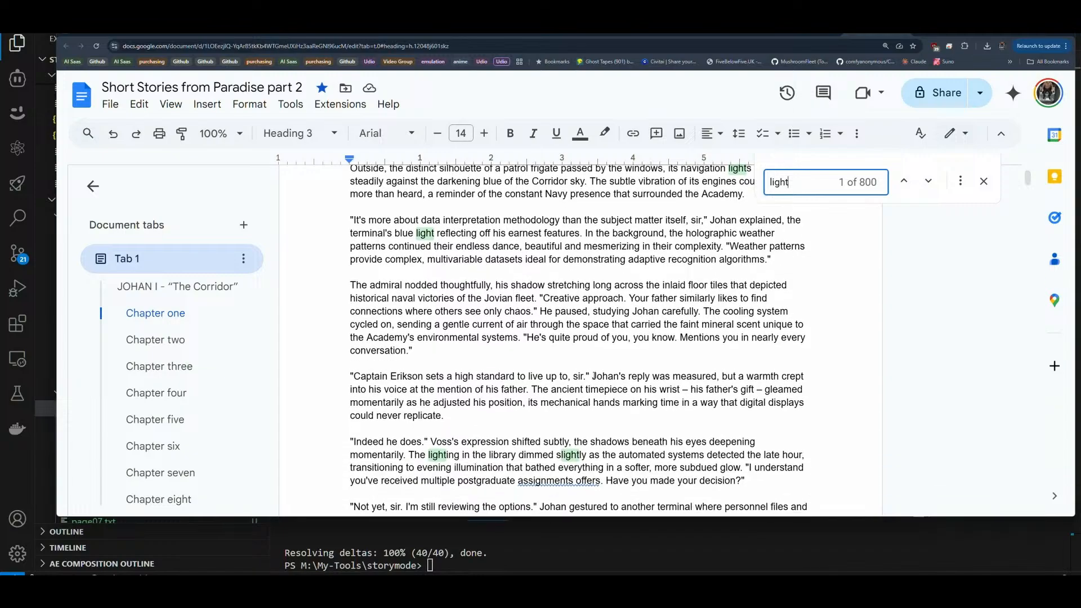
scroll(559, 366, down, 4)
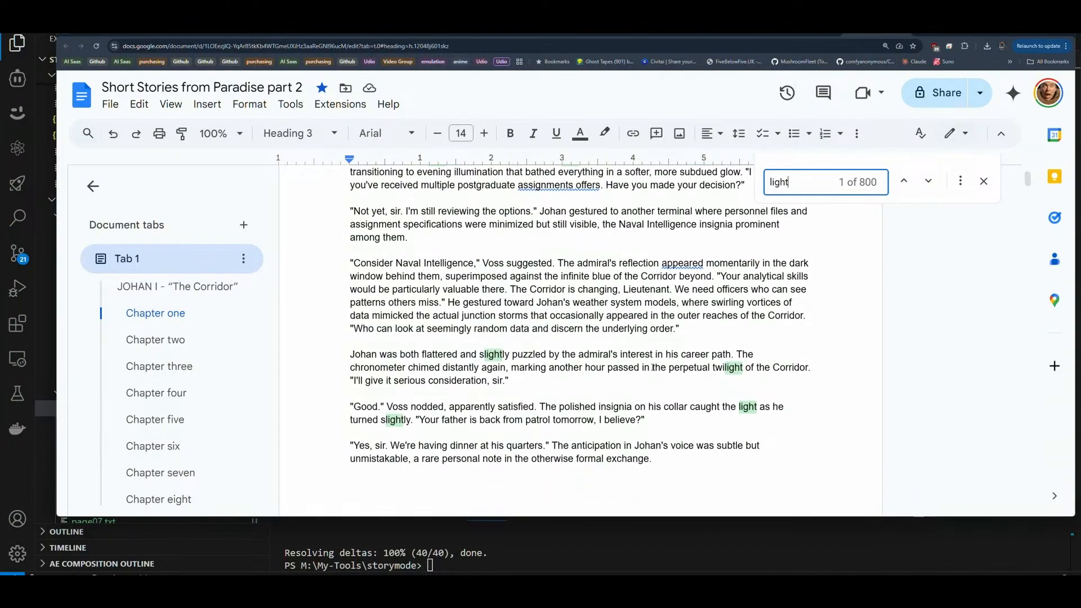
scroll(692, 383, down, 3)
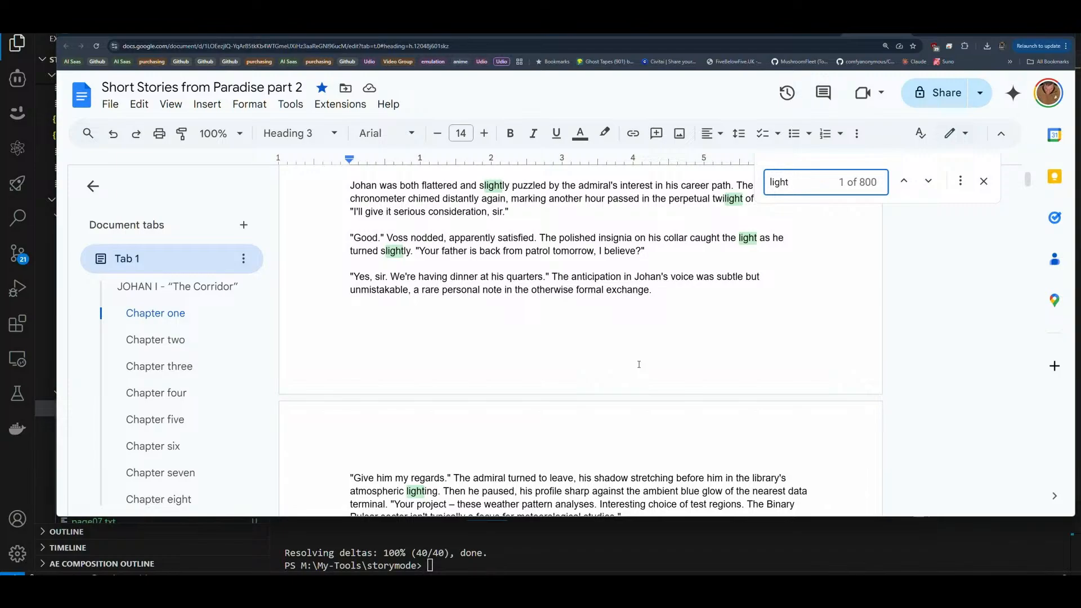
scroll(631, 349, down, 4)
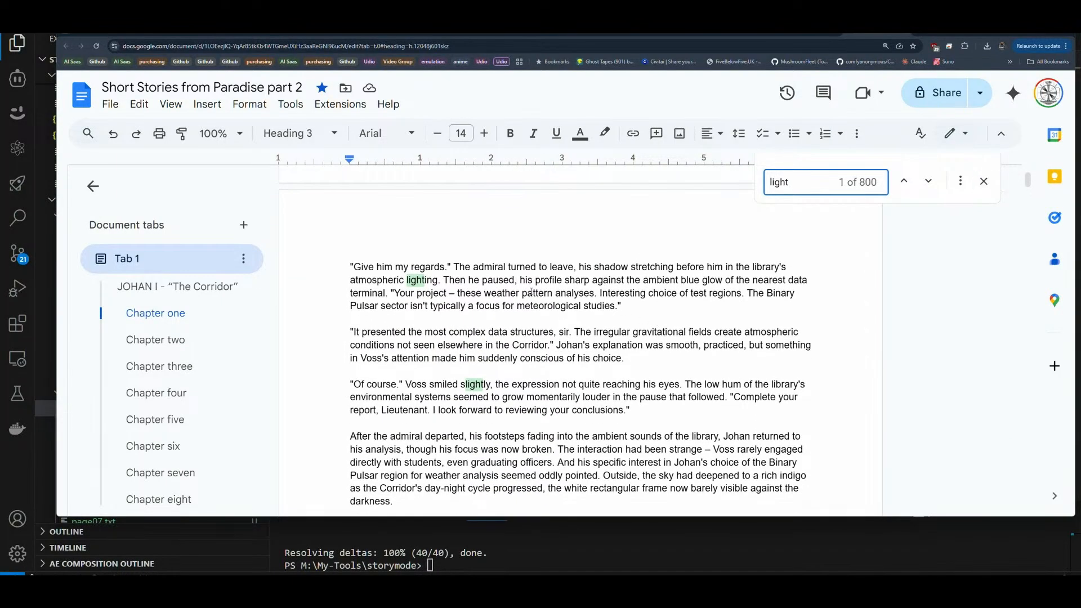
scroll(465, 373, down, 1)
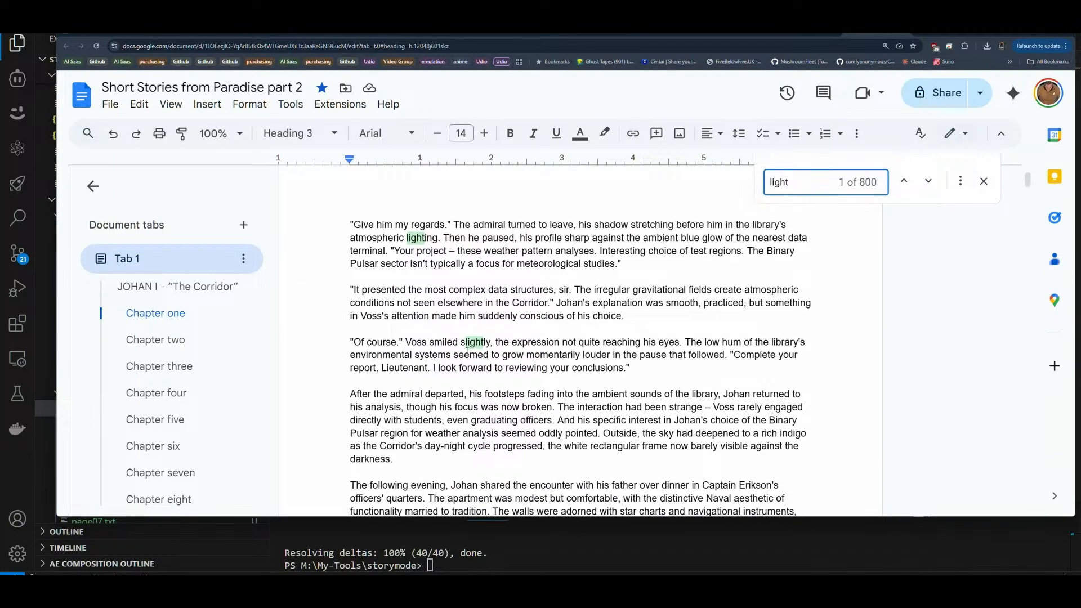
scroll(466, 350, down, 3)
scroll(466, 410, down, 6)
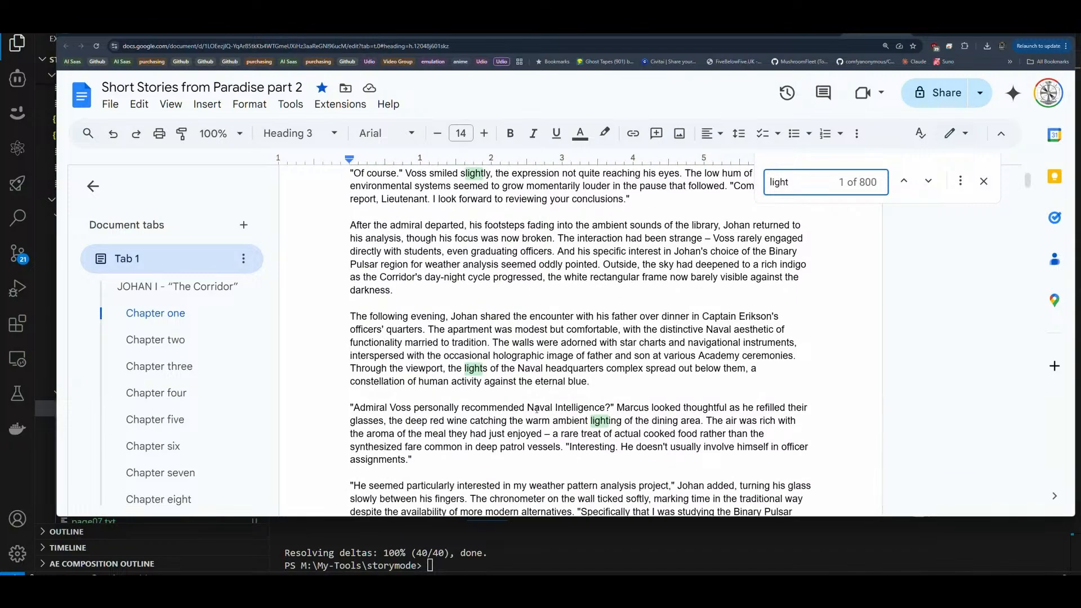
scroll(596, 405, down, 2)
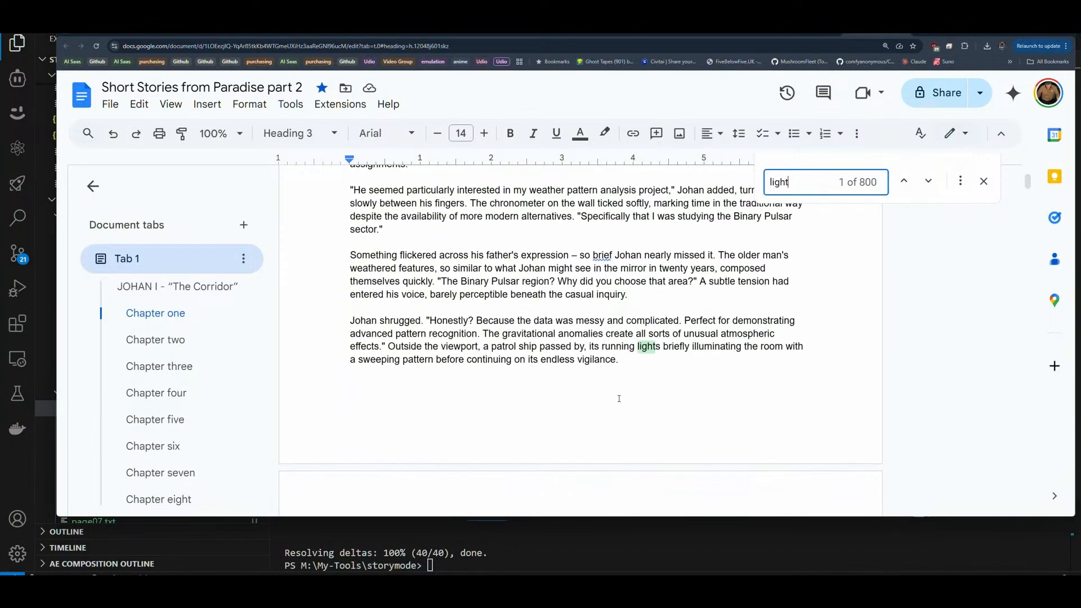
scroll(648, 341, down, 4)
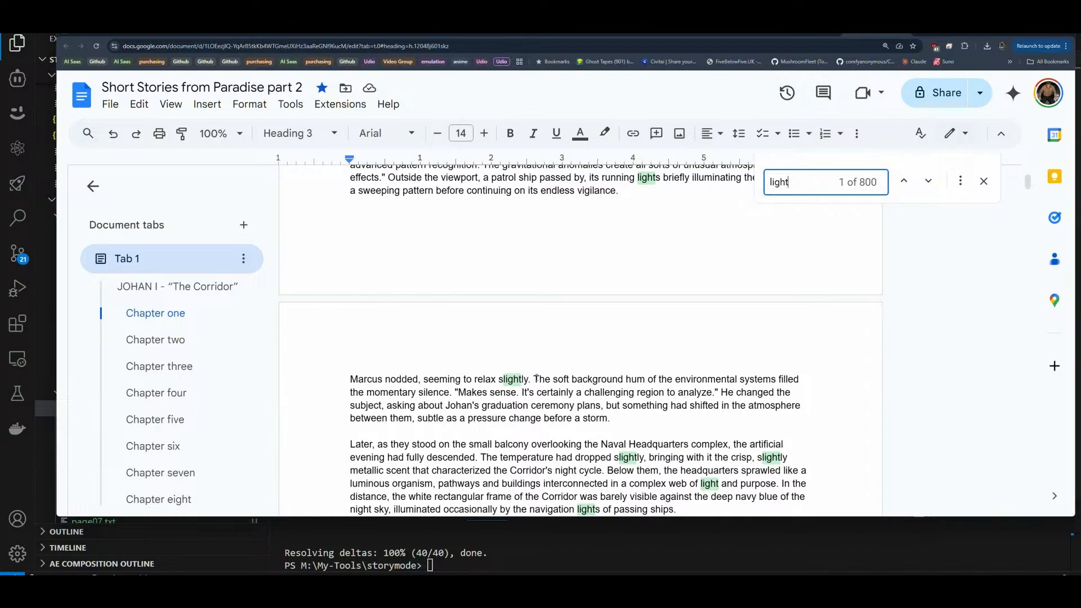
scroll(536, 377, down, 3)
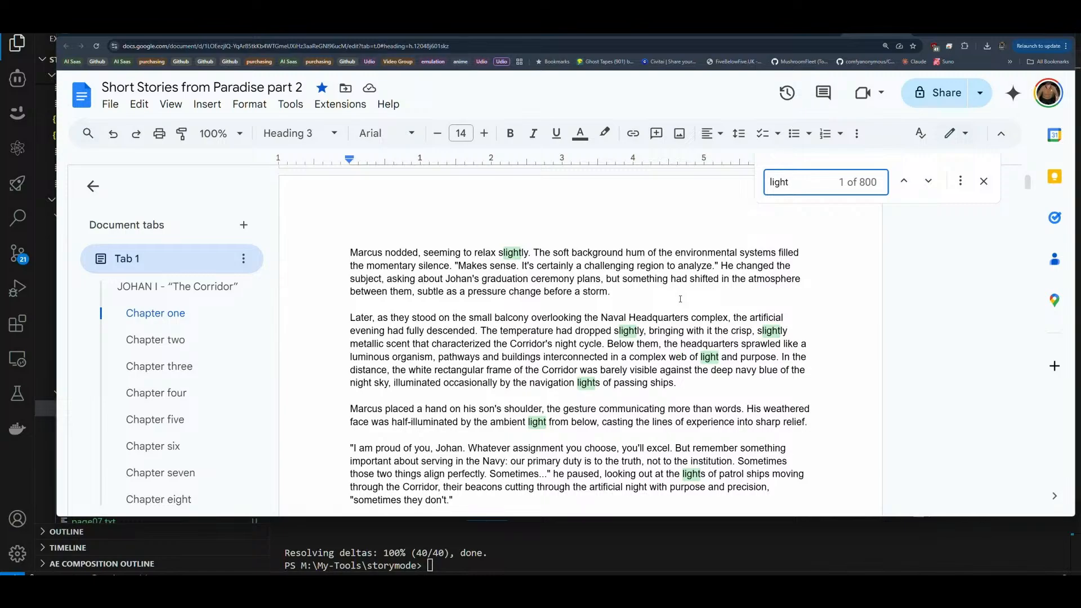
scroll(693, 399, down, 4)
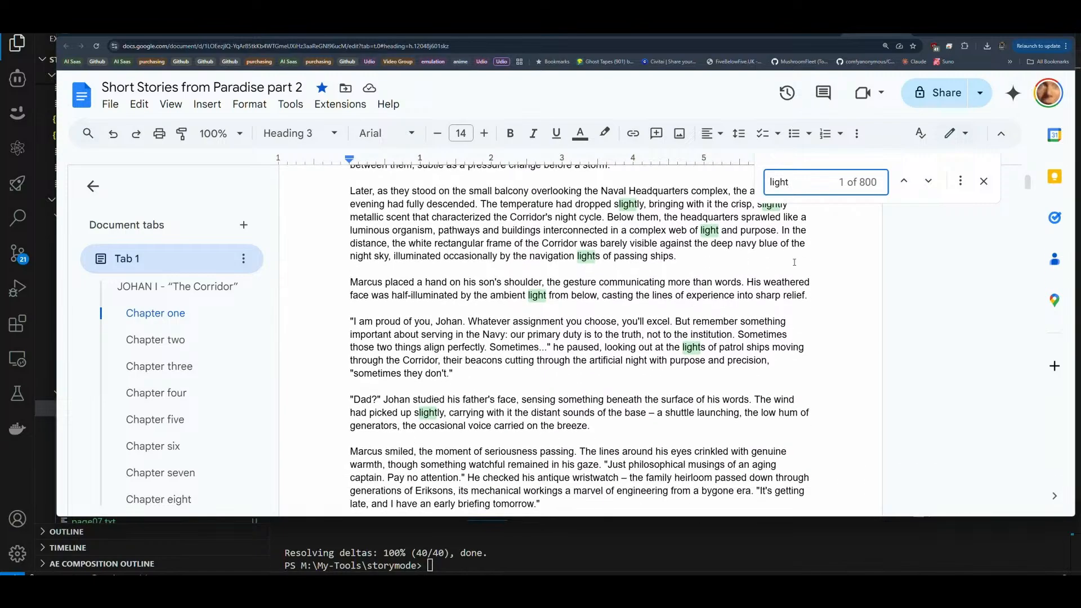
scroll(708, 280, down, 3)
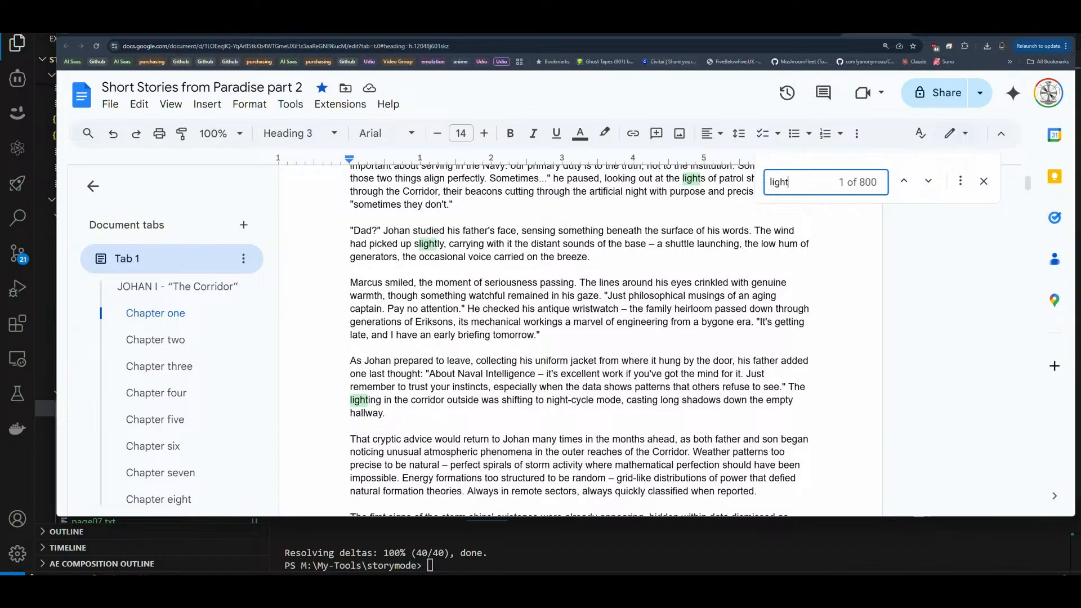
Step: Search the web for "thesaurus" in a new tab, open Thesaurus.com and accept its privacy notice
click(988, 26)
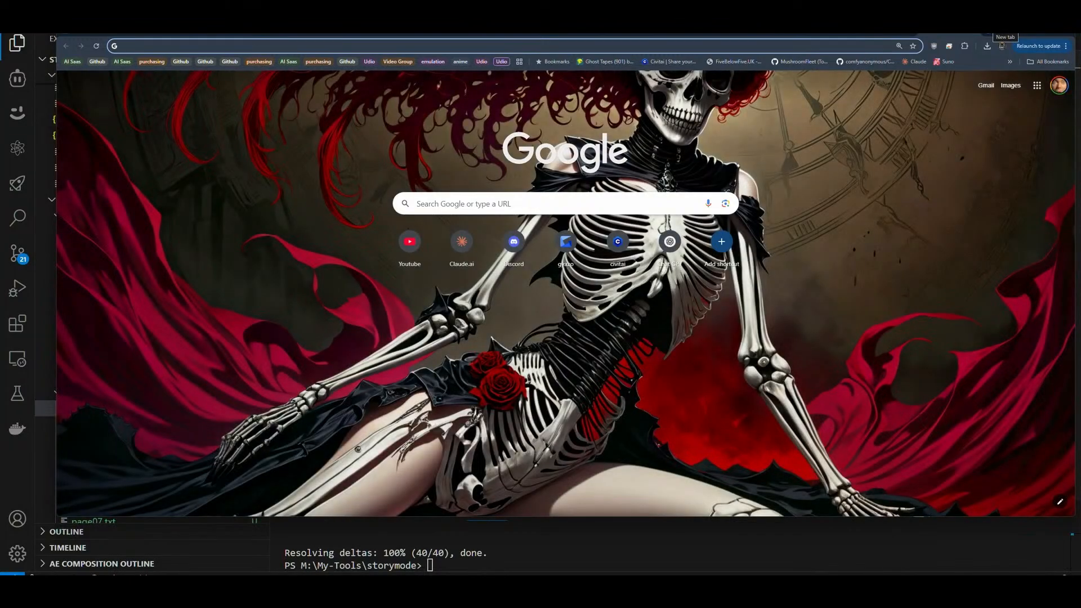
text(thesaurus)
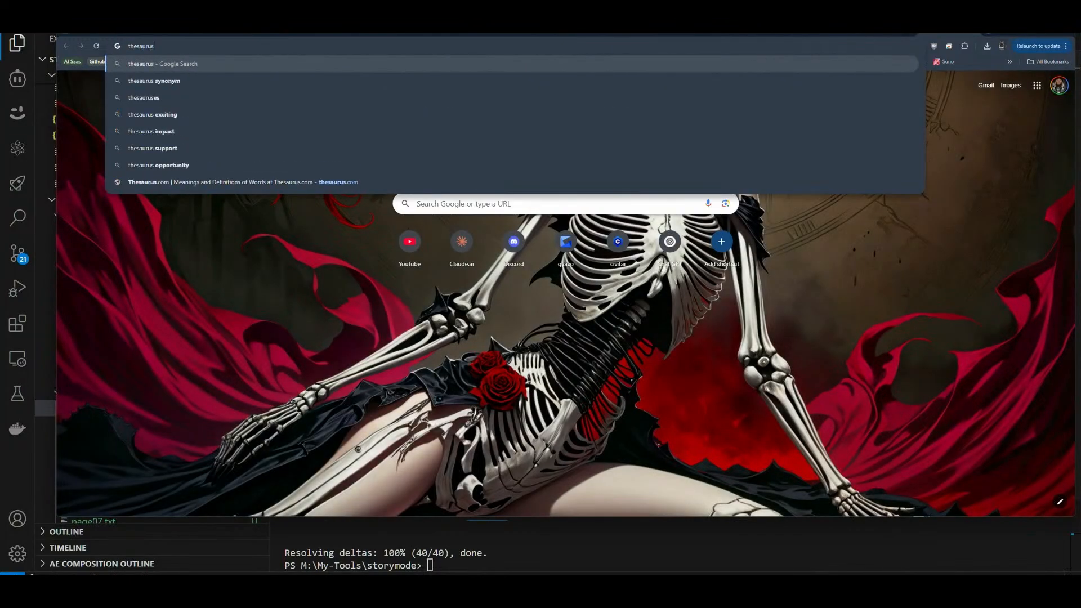
key(Return)
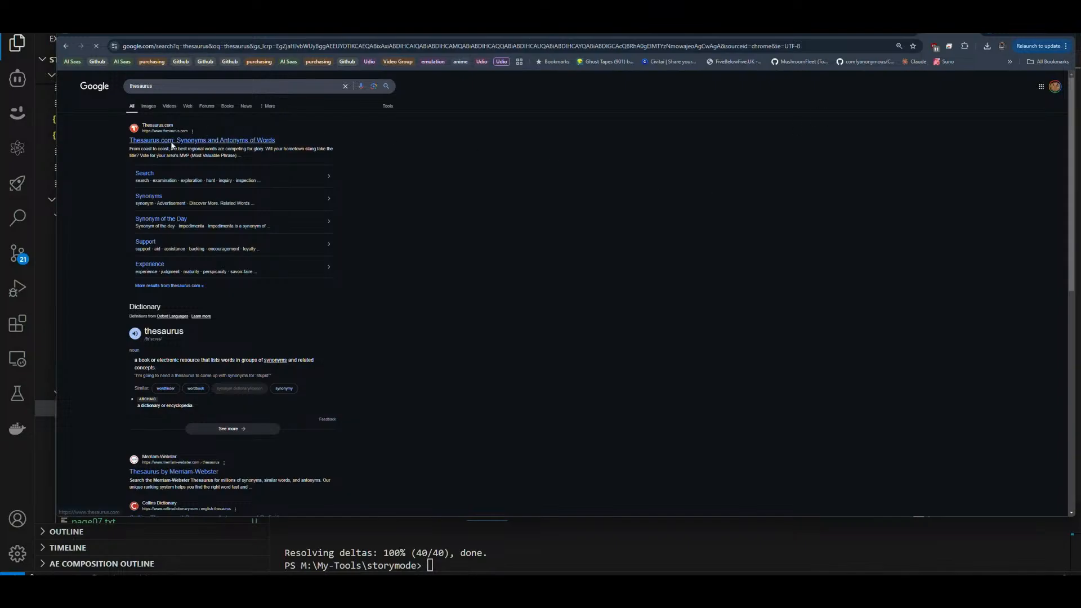
click(171, 142)
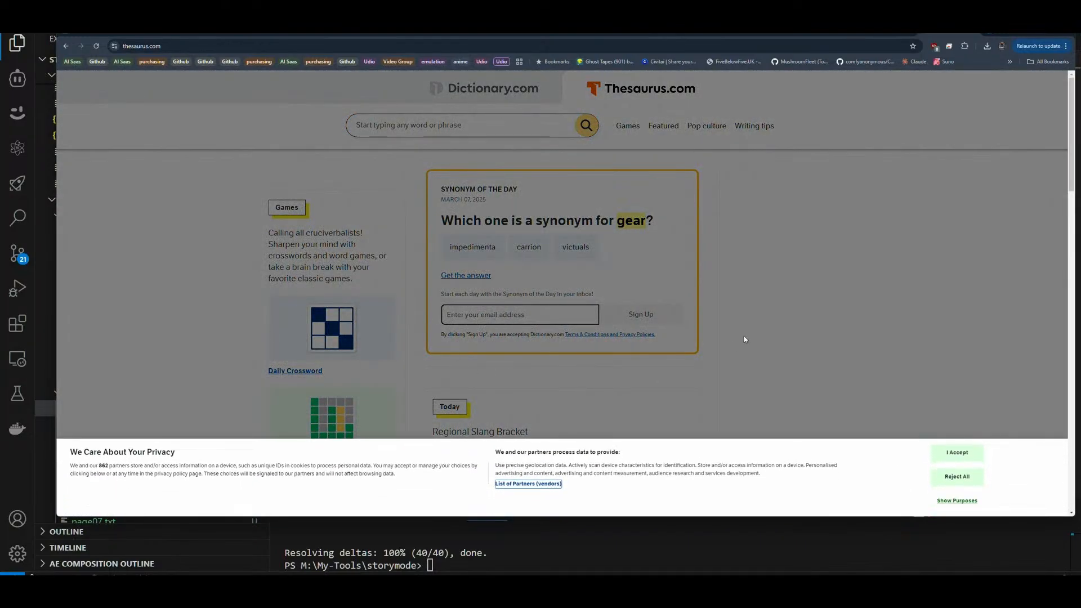
click(957, 452)
Step: Look up "lighting" on Thesaurus.com and review its synonyms
click(481, 133)
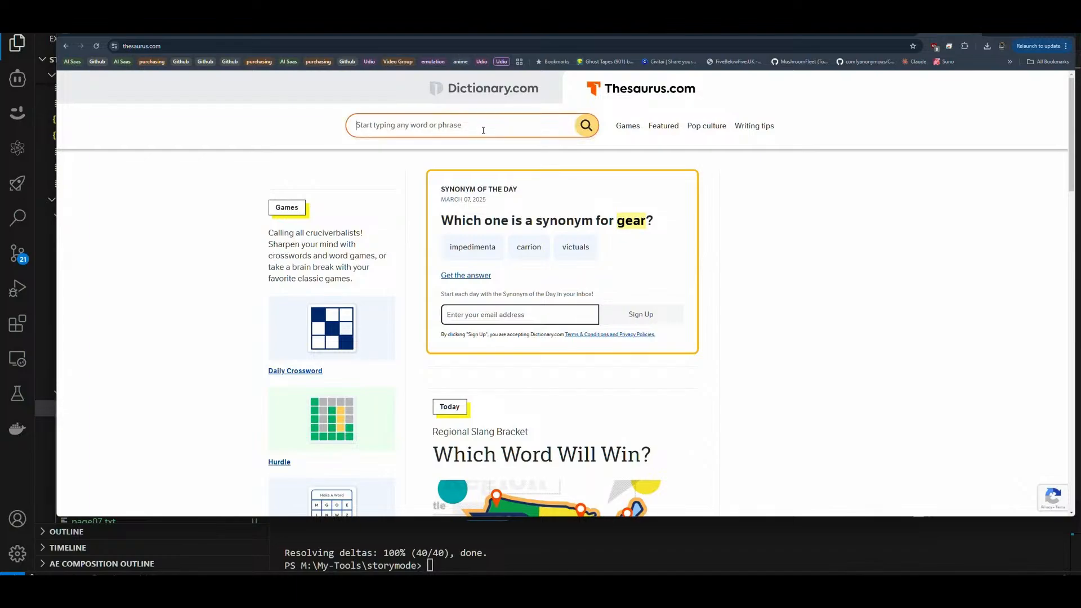
text(lighti)
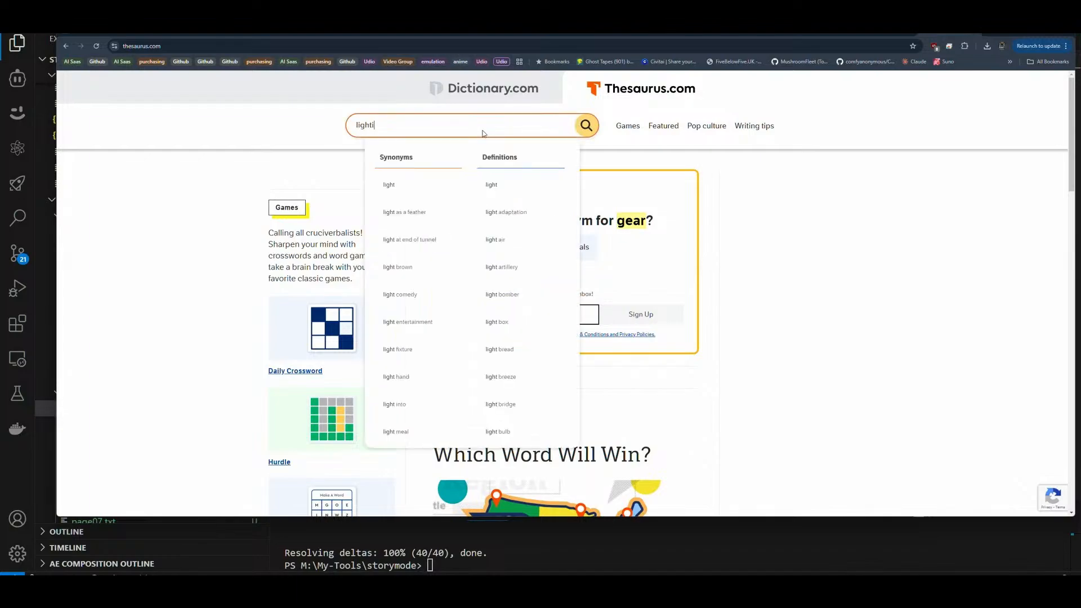
text(ng)
key(Return)
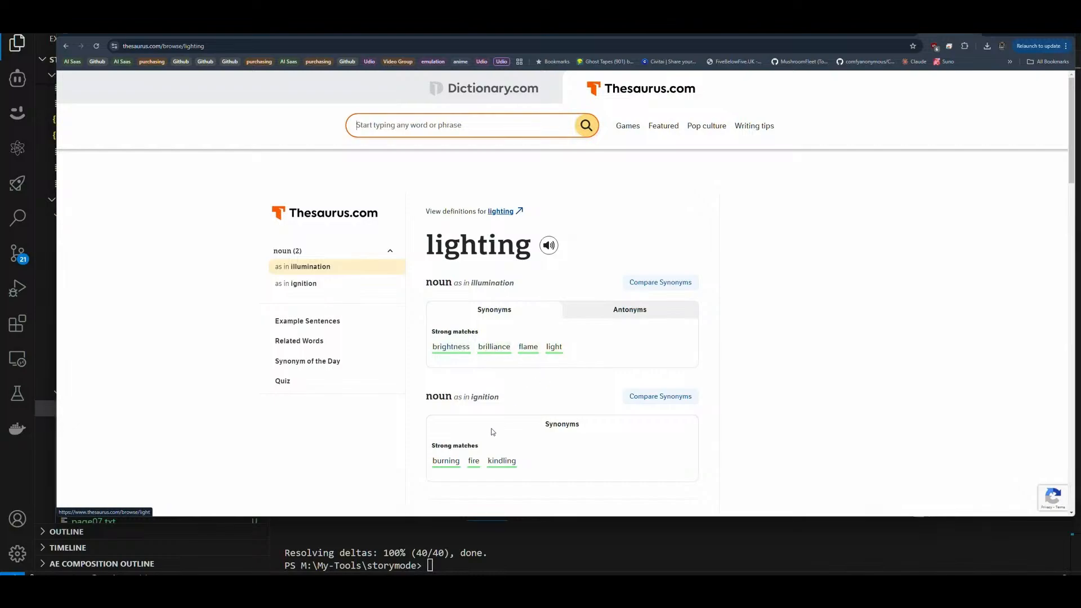
scroll(526, 374, down, 4)
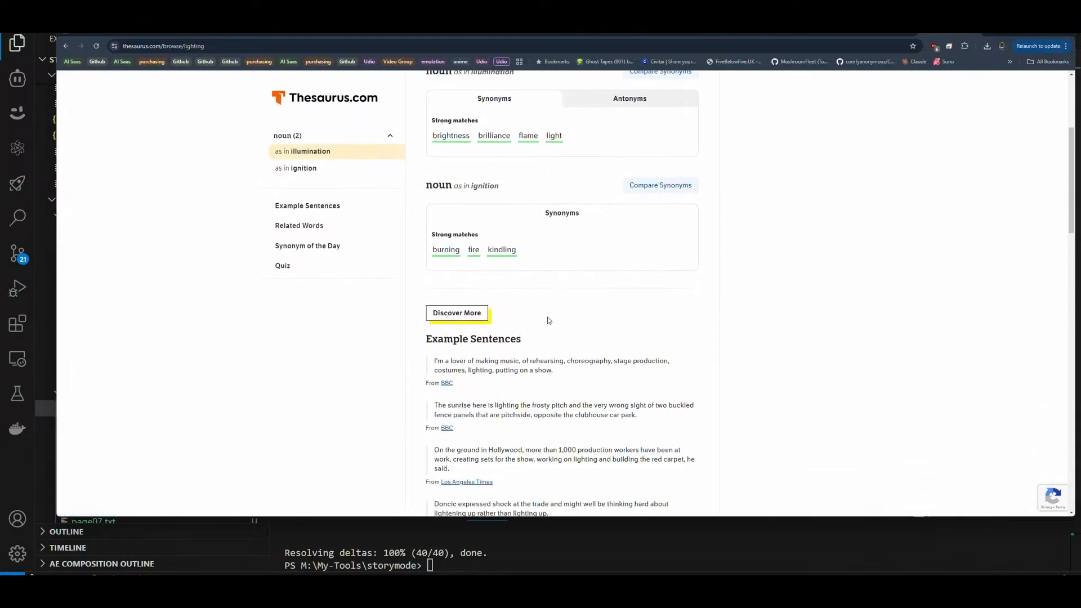
scroll(549, 320, up, 3)
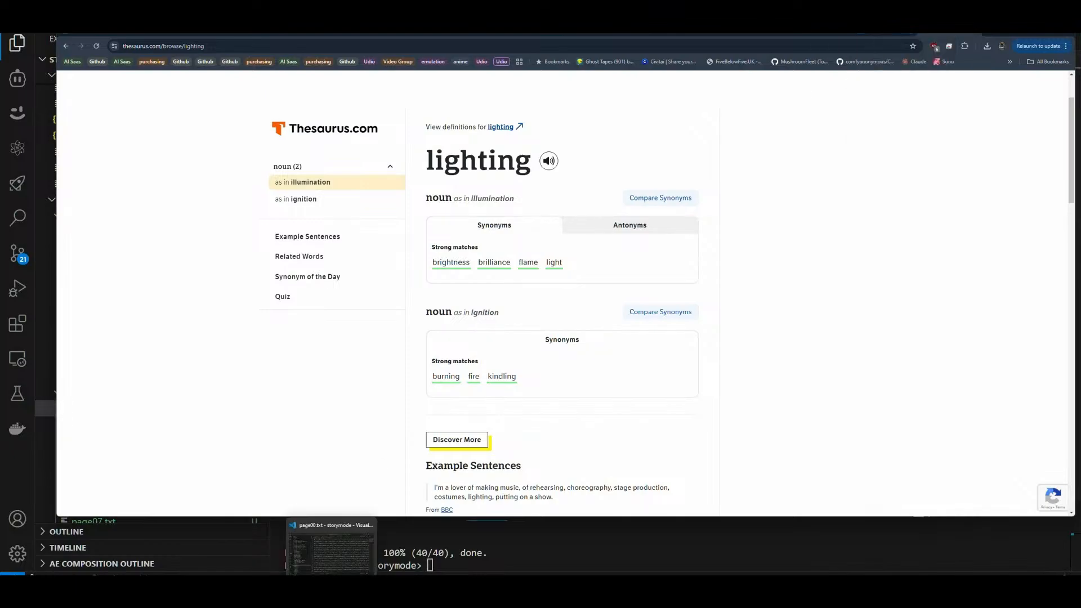
Step: Switch to VS Code, select the full text of the reverse-story task prompt in Cline, and close the task
click(331, 587)
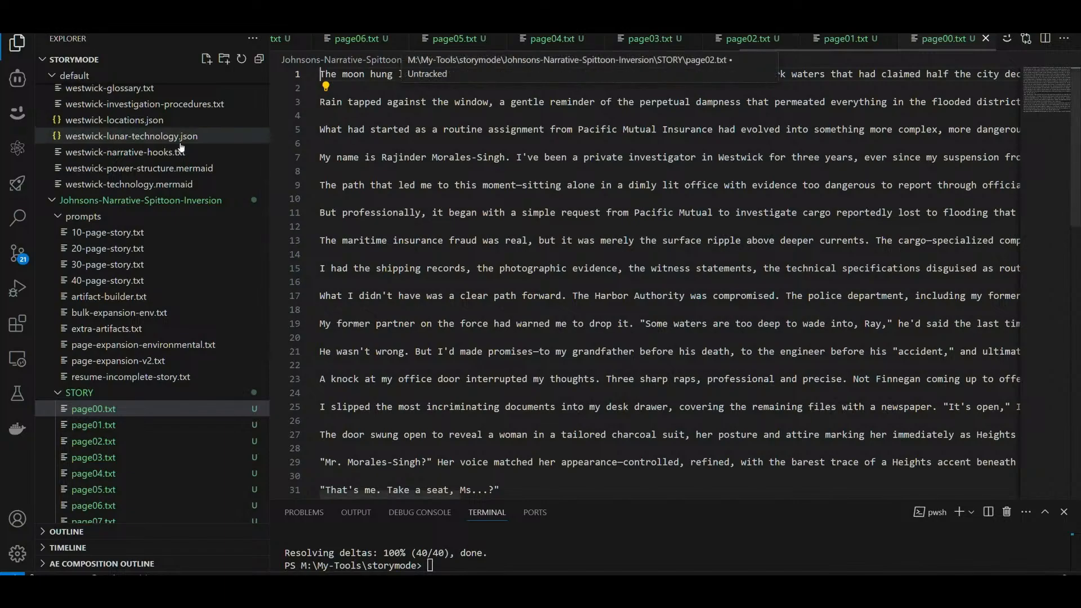
click(18, 79)
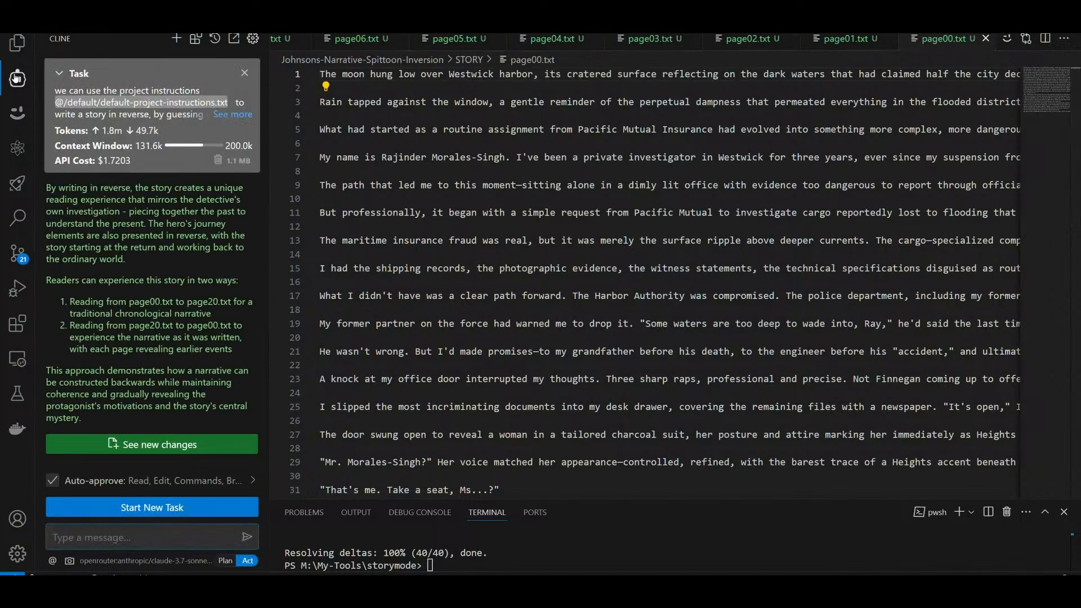
click(233, 115)
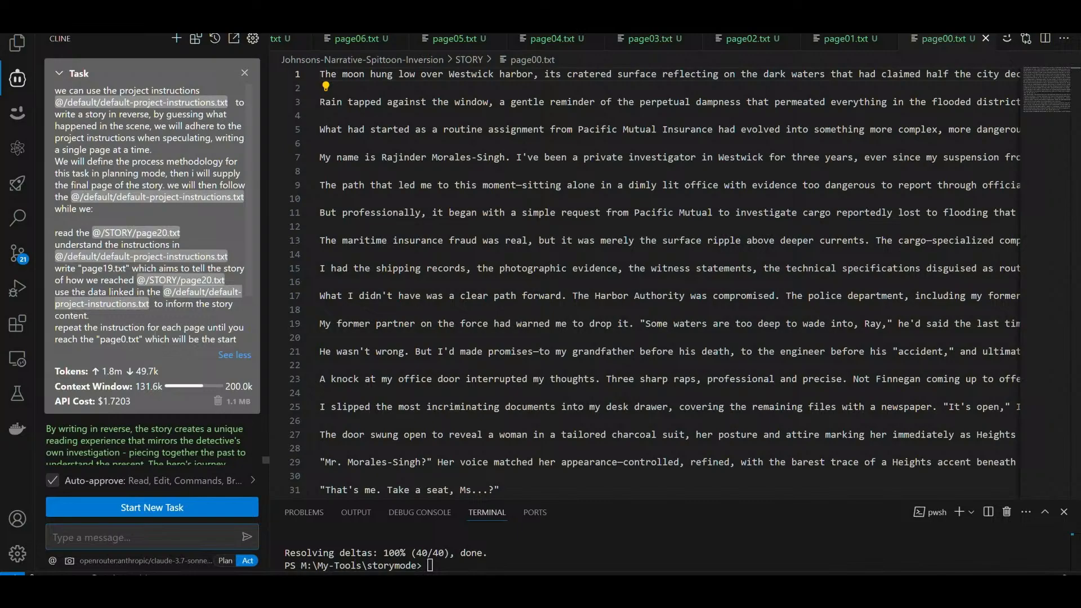
scroll(199, 263, down, 2)
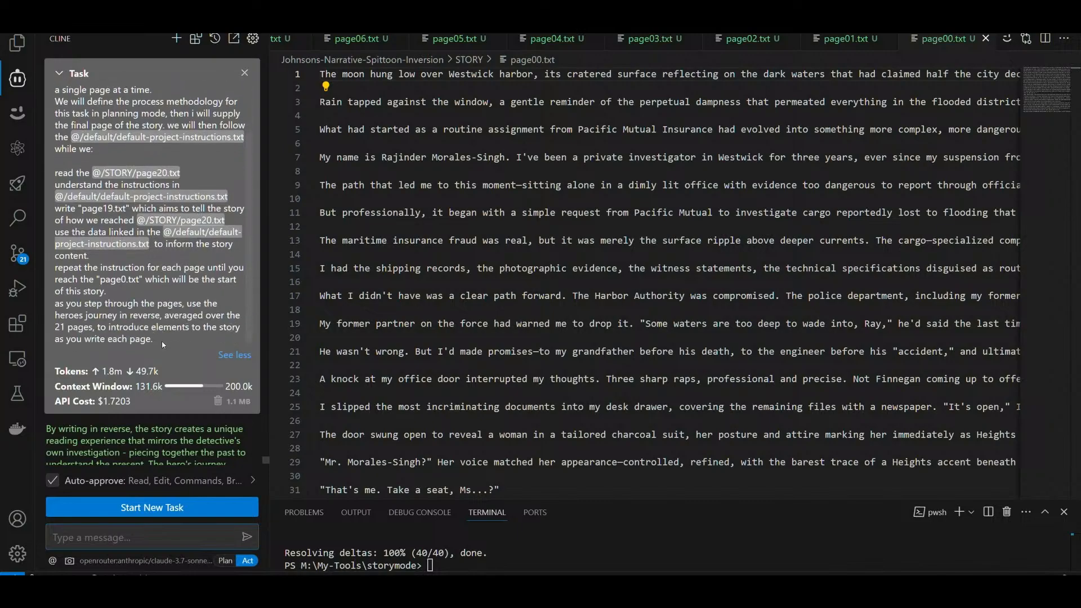
drag(163, 341, 52, 99)
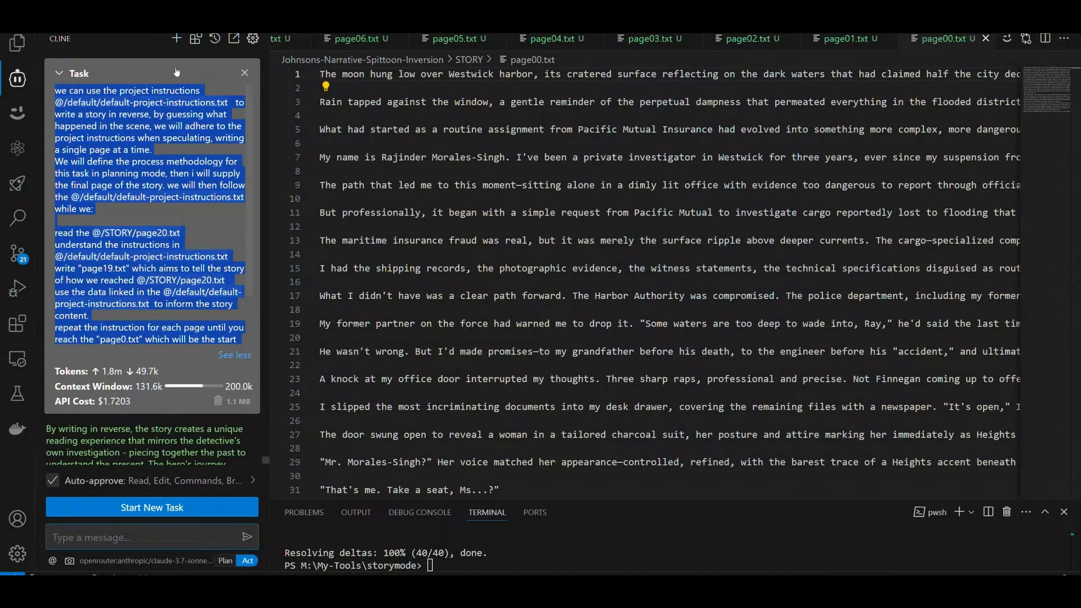
click(245, 74)
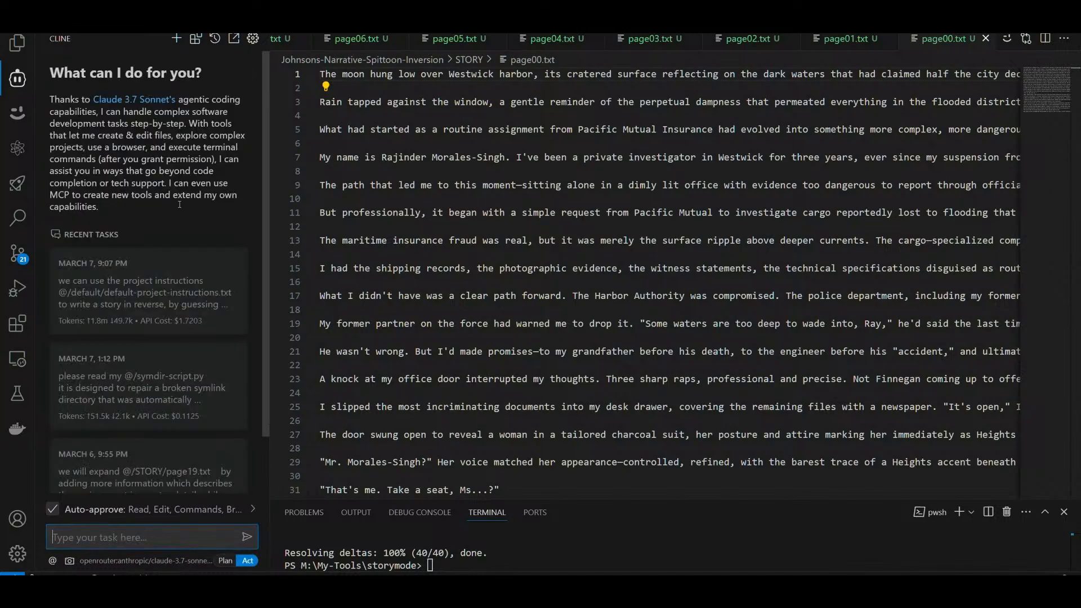
Step: Create a new file named DEFAULT-20-page-story.txt in the prompts folder of Johnsons-Narrative-Spittoon-Inversion
click(14, 49)
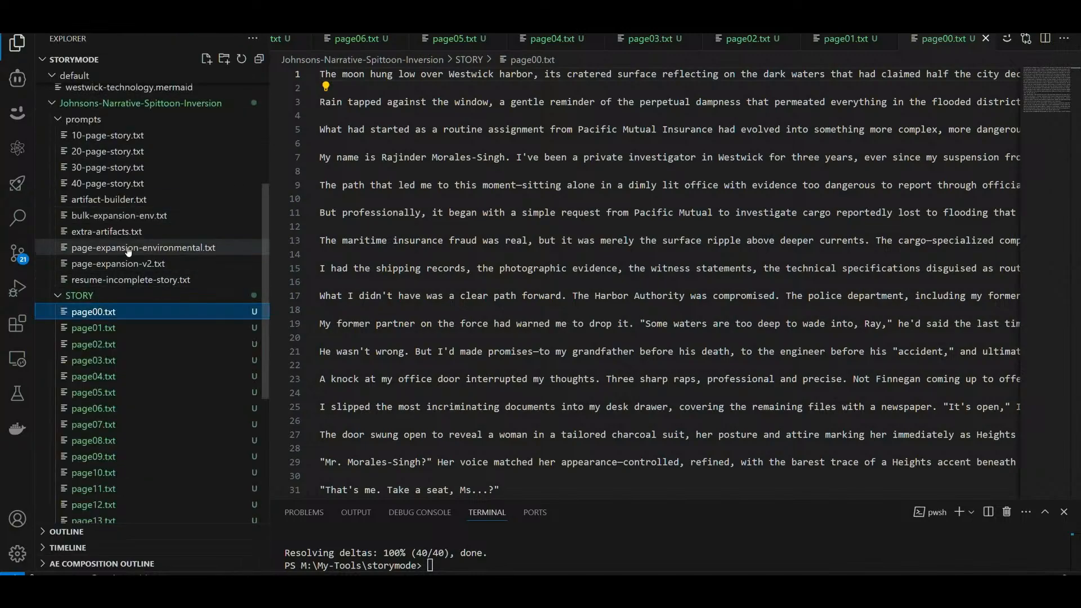
click(59, 297)
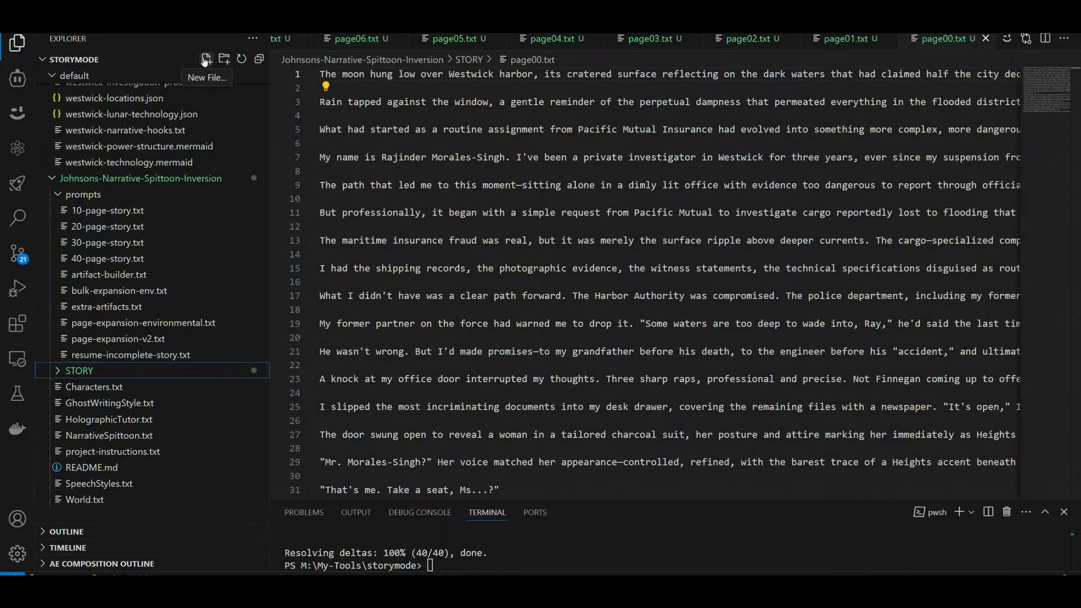
click(83, 194)
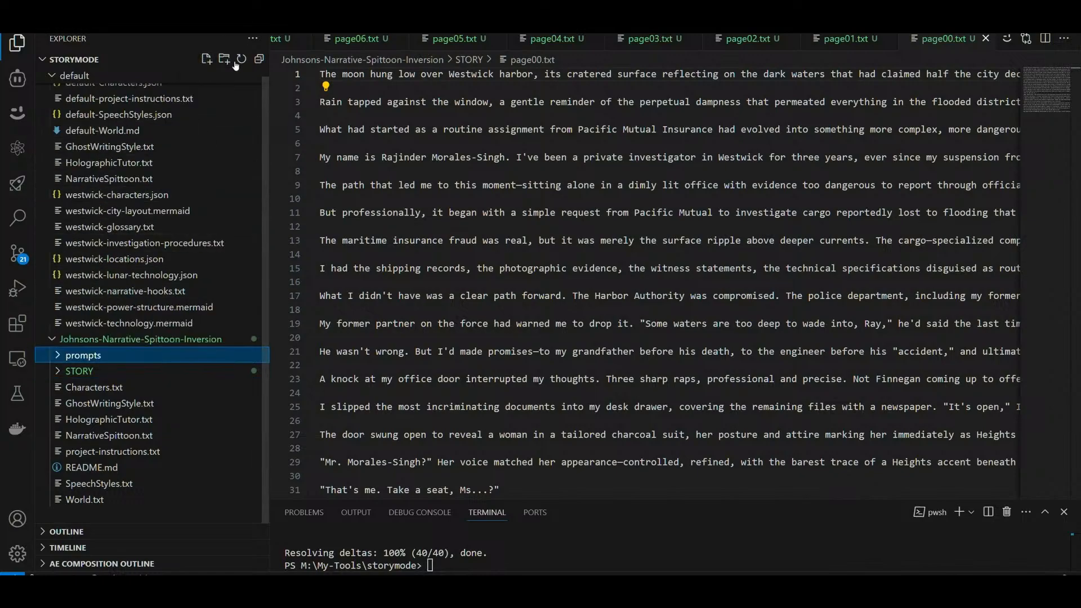
click(206, 59)
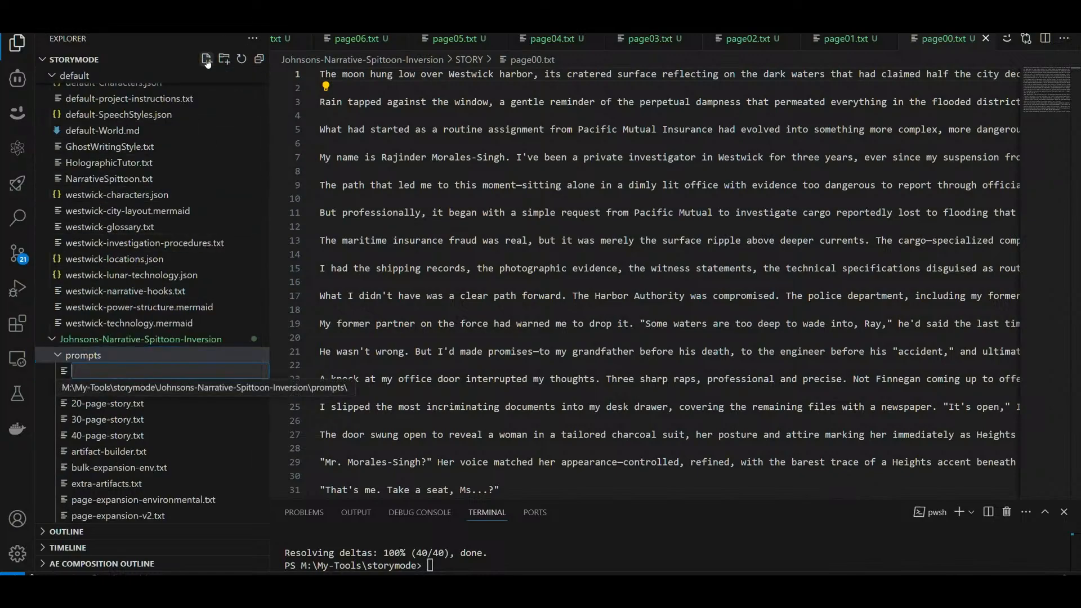
text(20-page-story)
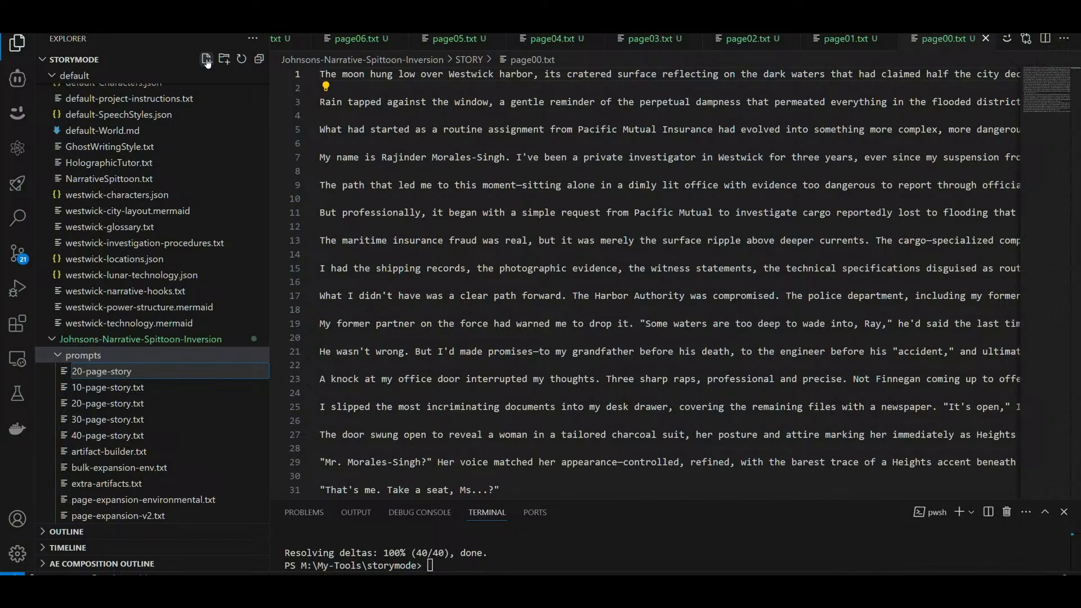
text(.txt)
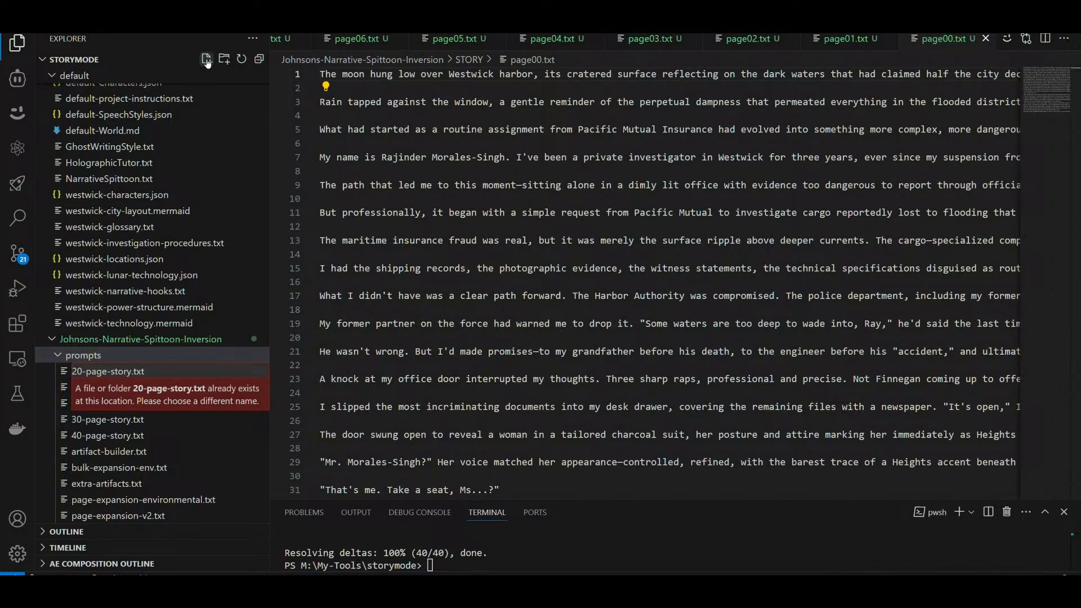
key(Home)
text(DEFAULT-)
key(Return)
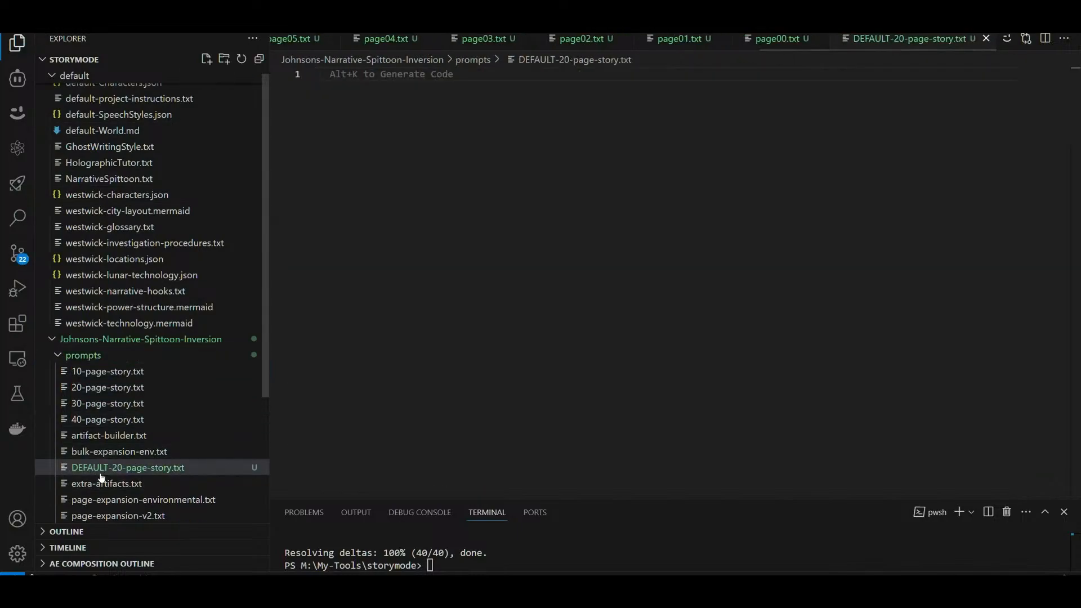
Step: Paste the copied reverse-story prompt into DEFAULT-20-page-story.txt and view its lines from their beginning
key(ctrl+v)
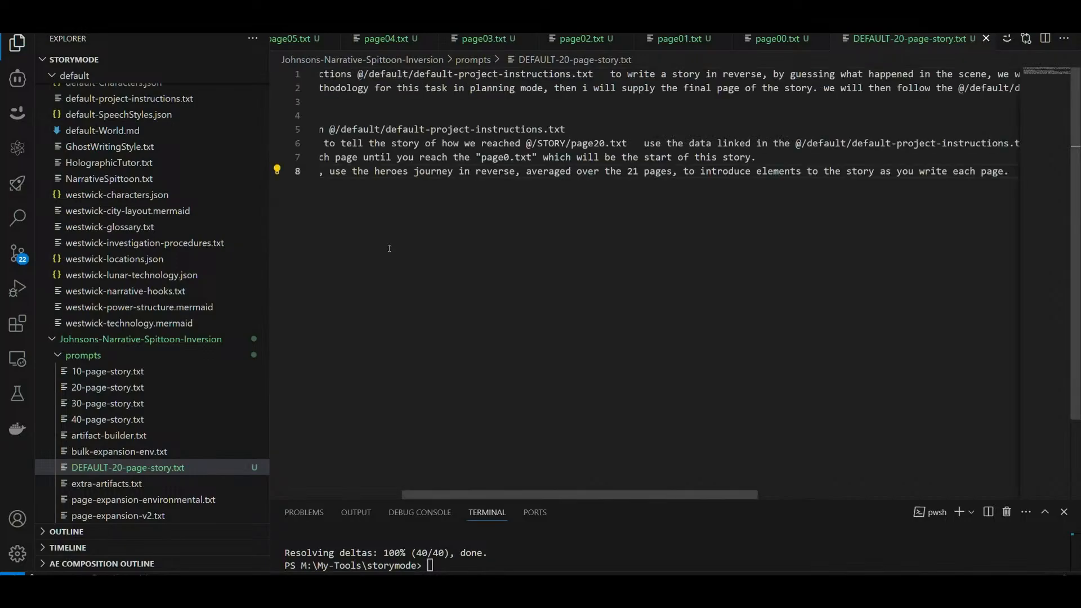
click(493, 172)
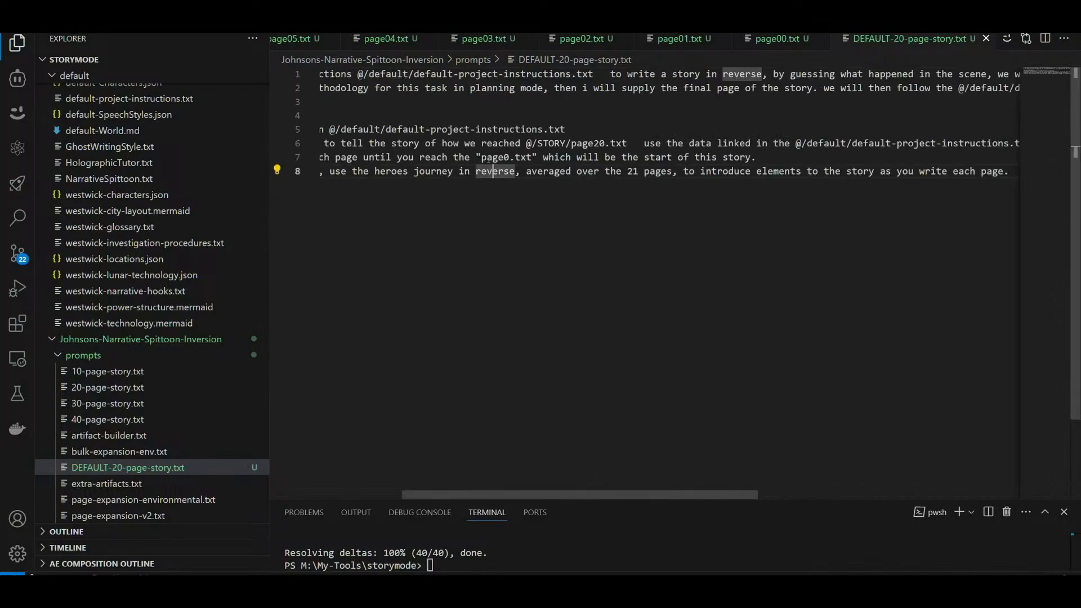
key(Home)
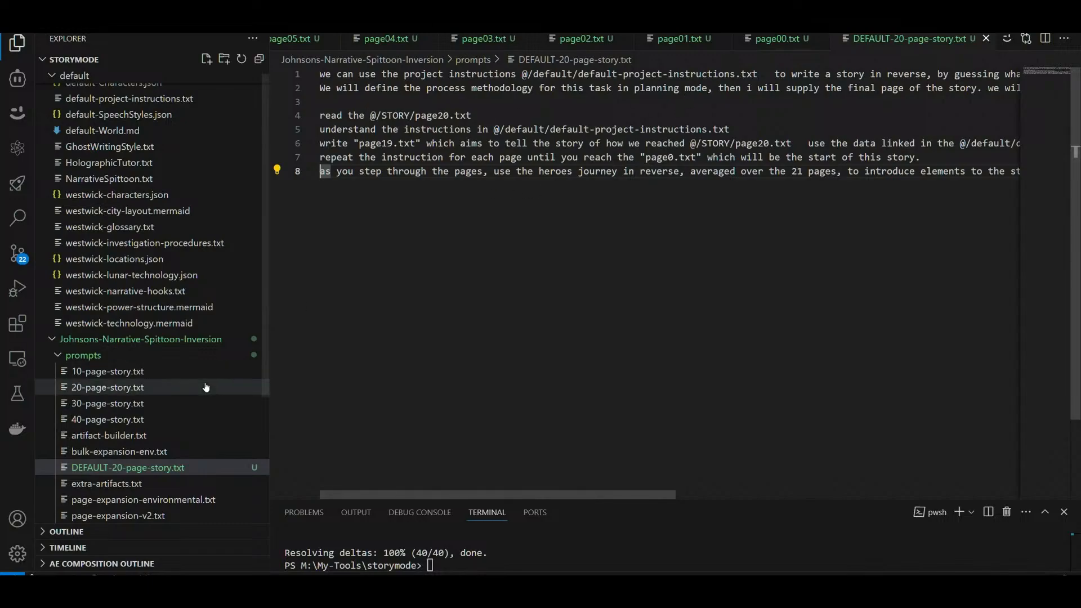
Step: Check the ending in page20.txt in the STORY folder, collapse the folder and return to DEFAULT-20-page-story.txt
scroll(128, 388, down, 3)
scroll(128, 388, down, 2)
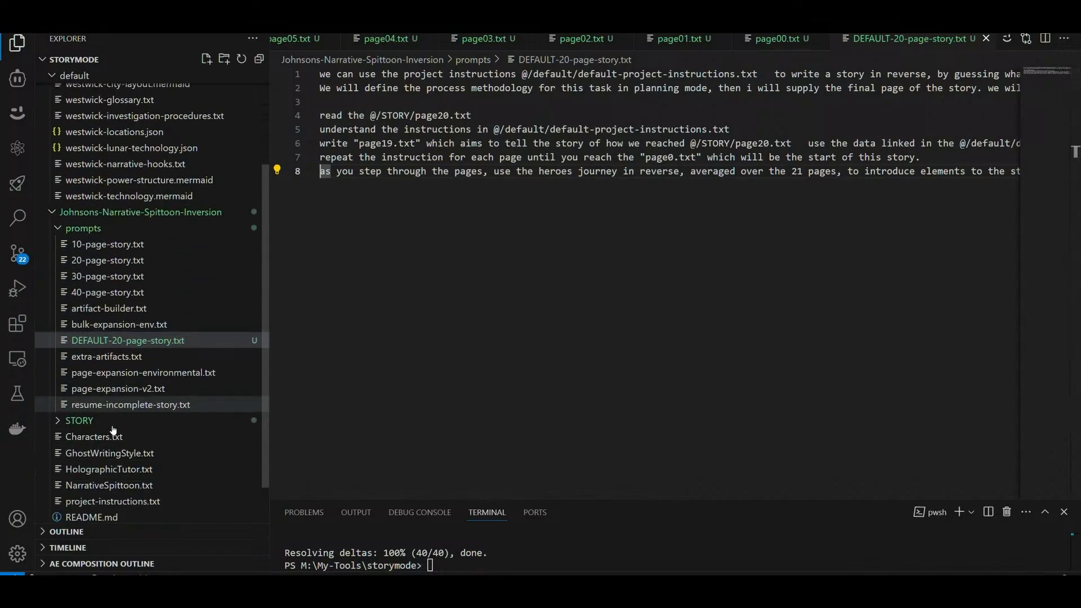
click(84, 398)
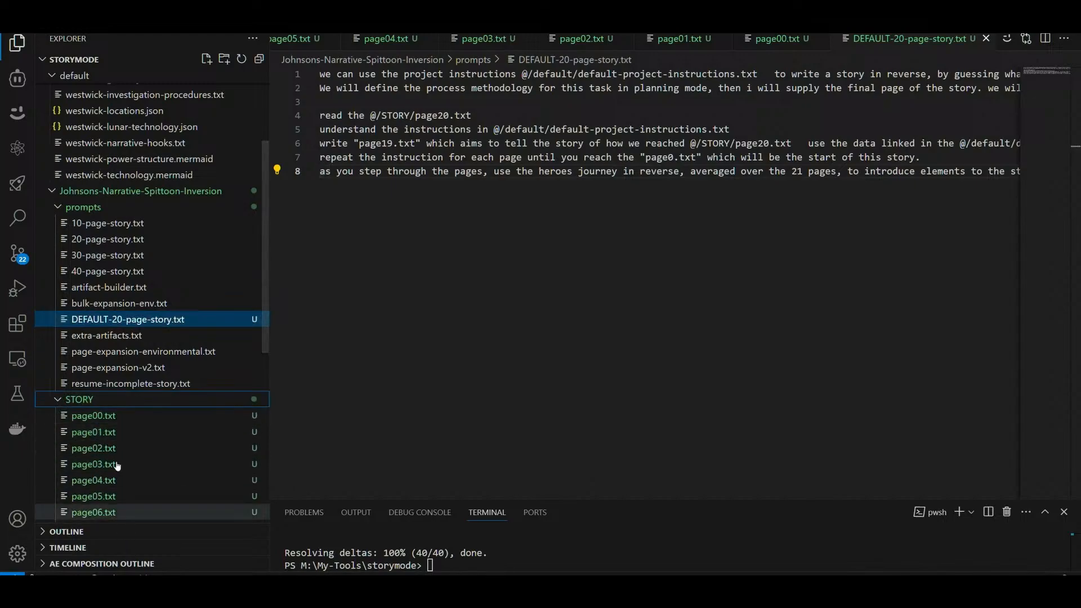
scroll(93, 437, down, 10)
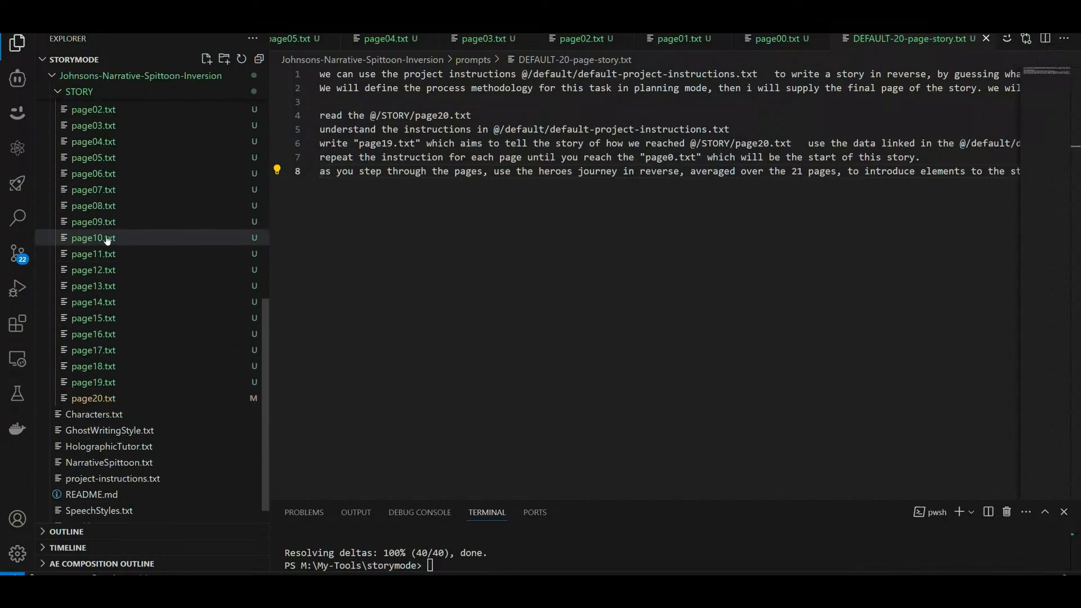
click(84, 399)
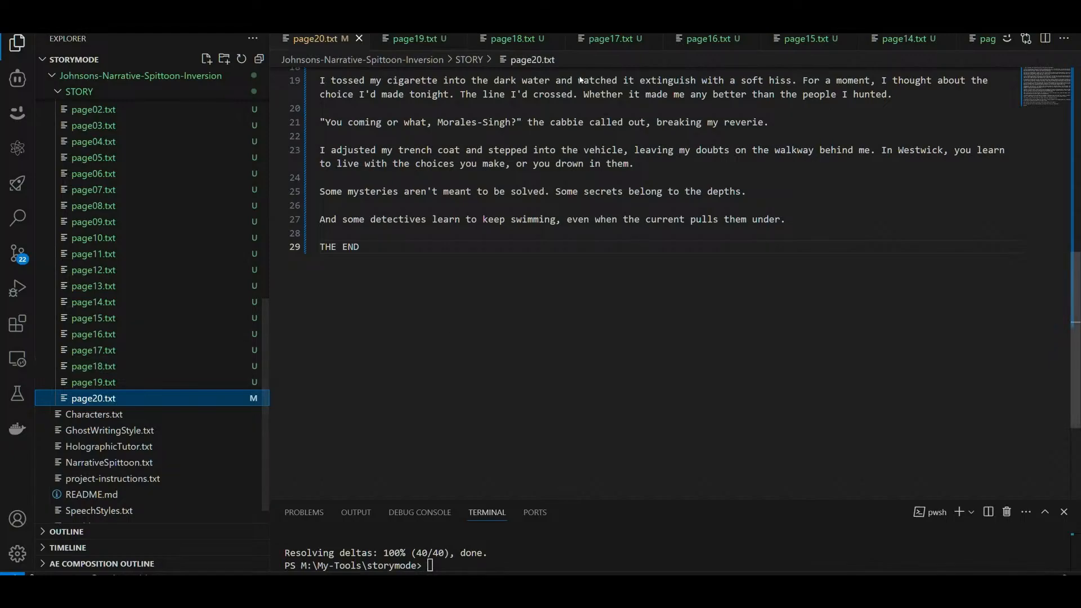
scroll(148, 339, up, 5)
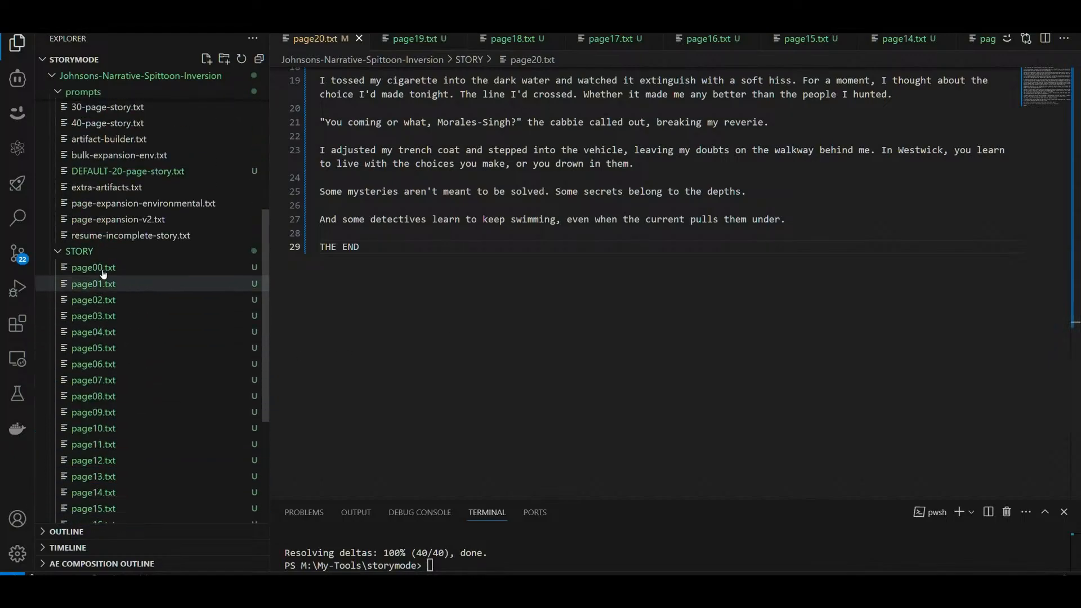
click(150, 243)
scroll(149, 257, up, 4)
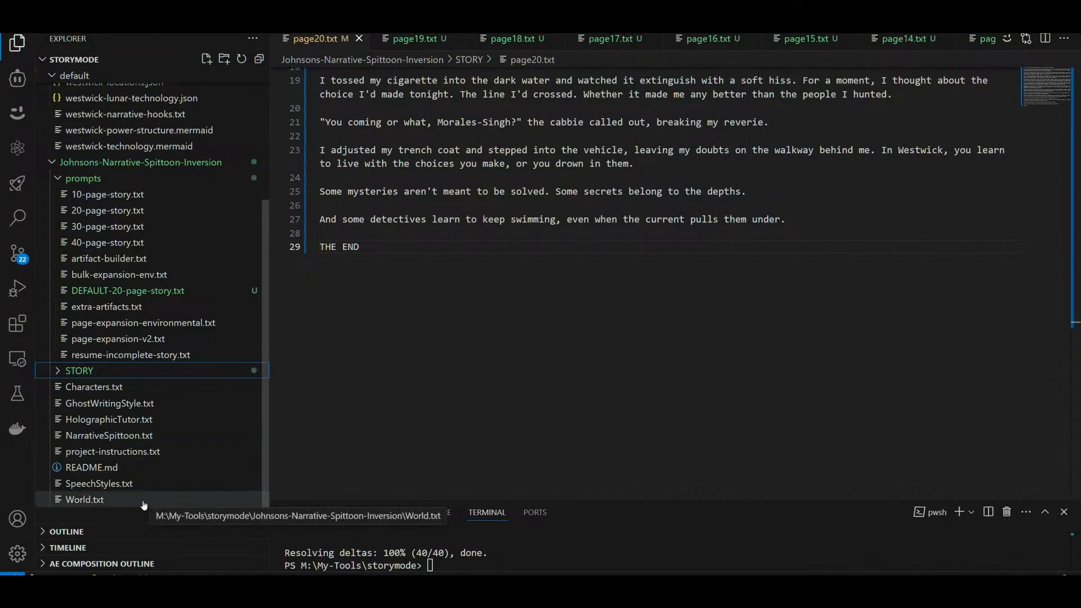
click(110, 291)
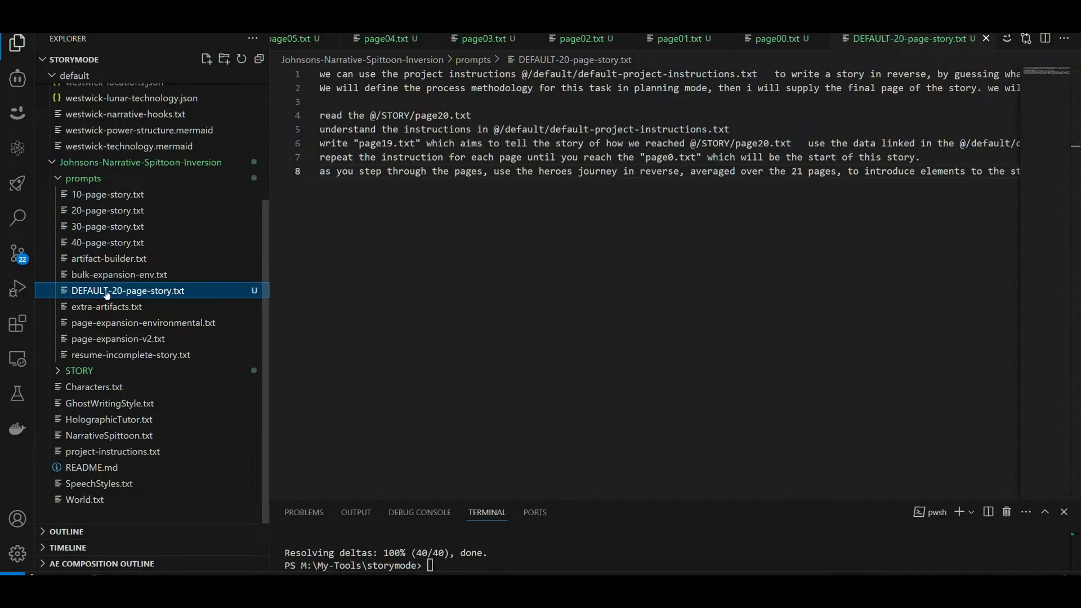
Step: Look over the world files in the default folder and read the artifact-builder.txt and extra-artifacts.txt prompts
scroll(107, 295, up, 4)
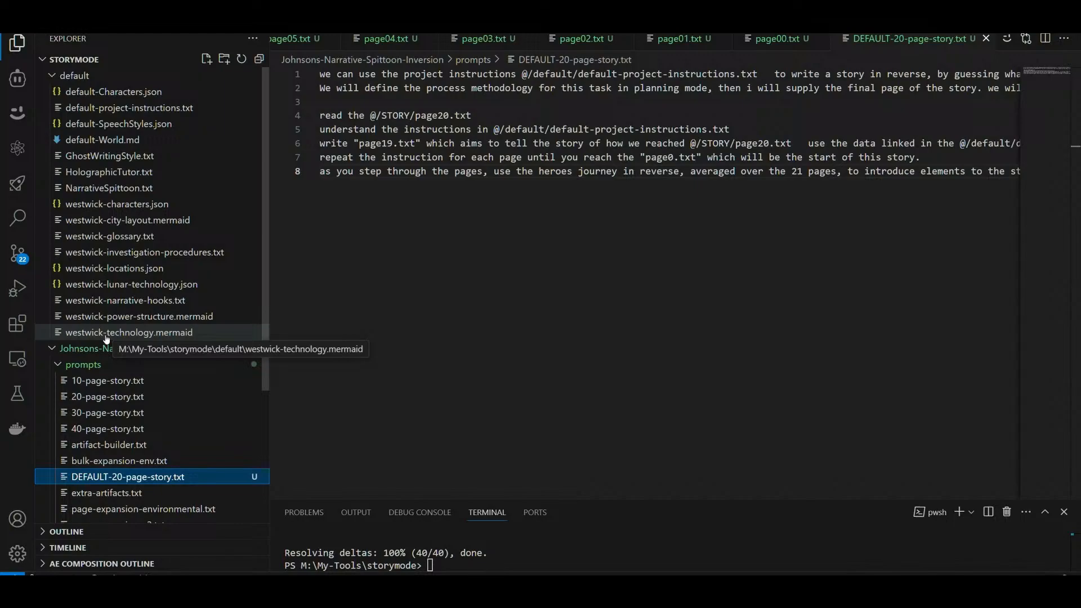
scroll(107, 338, down, 2)
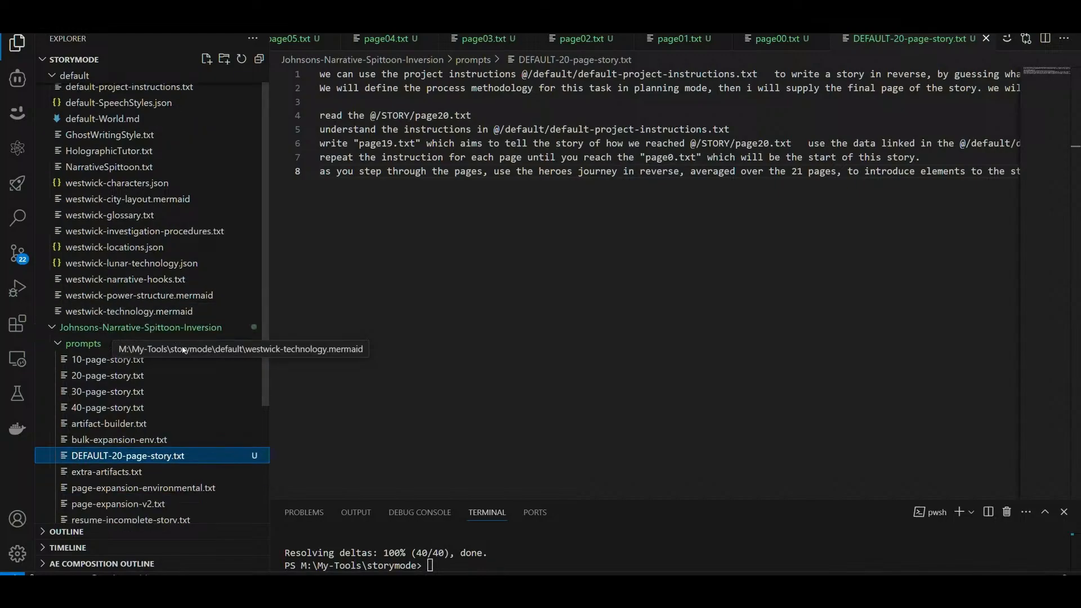
click(105, 403)
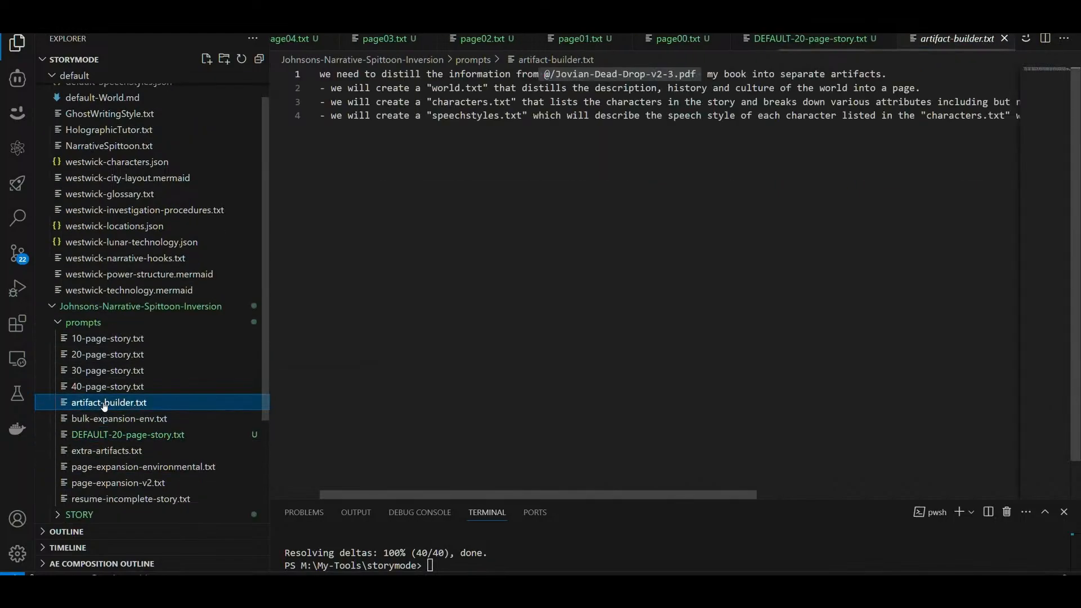
click(107, 450)
scroll(158, 410, down, 3)
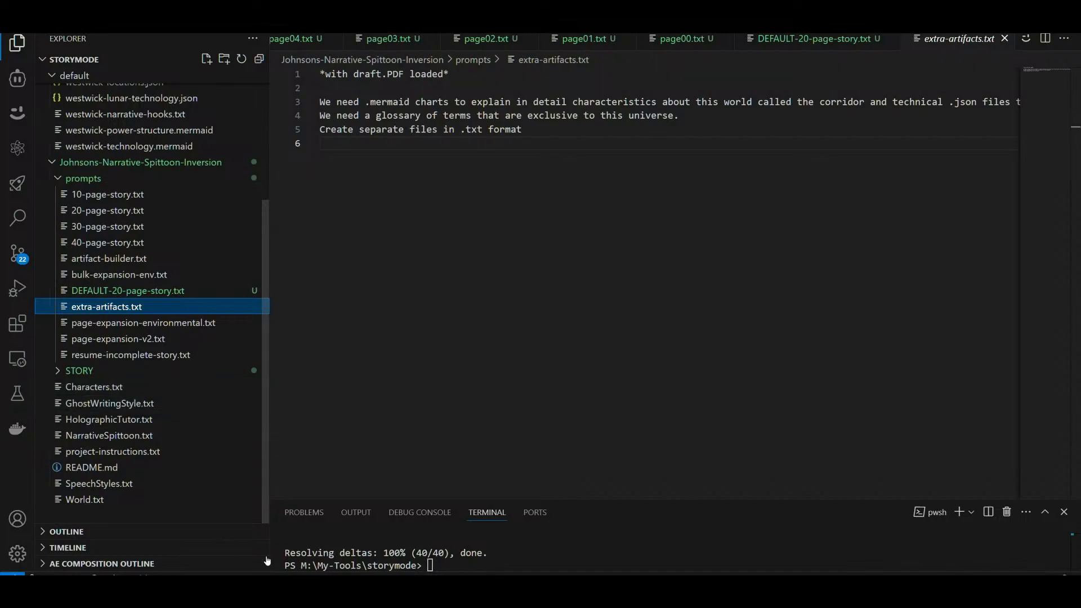
Step: Switch to the ComfyUI workflow in the browser and examine its video output and the model chosen in Unet Loader (GGUF)
mouse_move(387, 589)
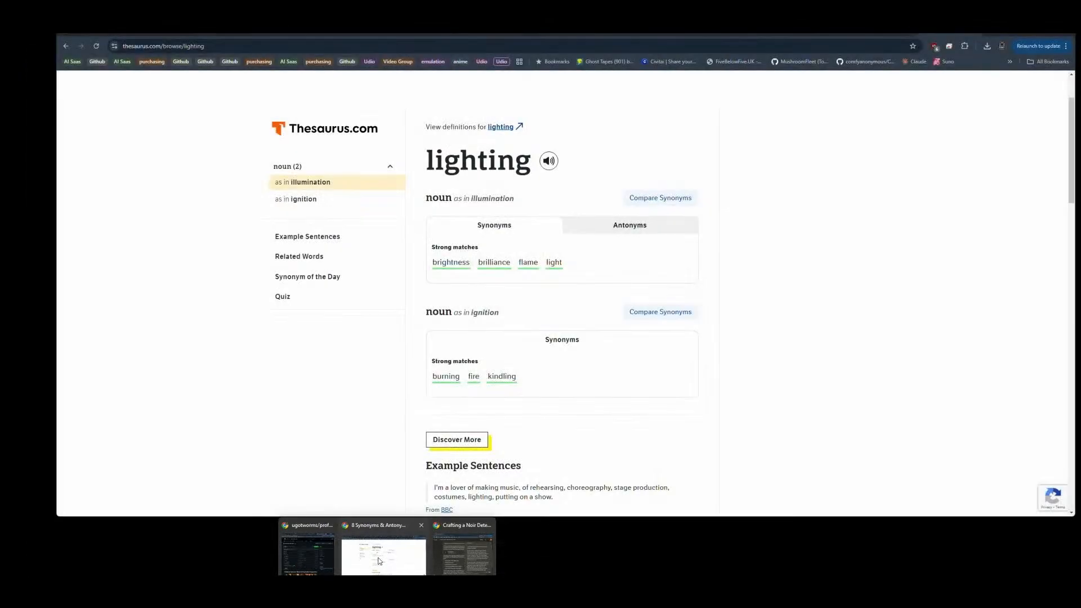
click(379, 561)
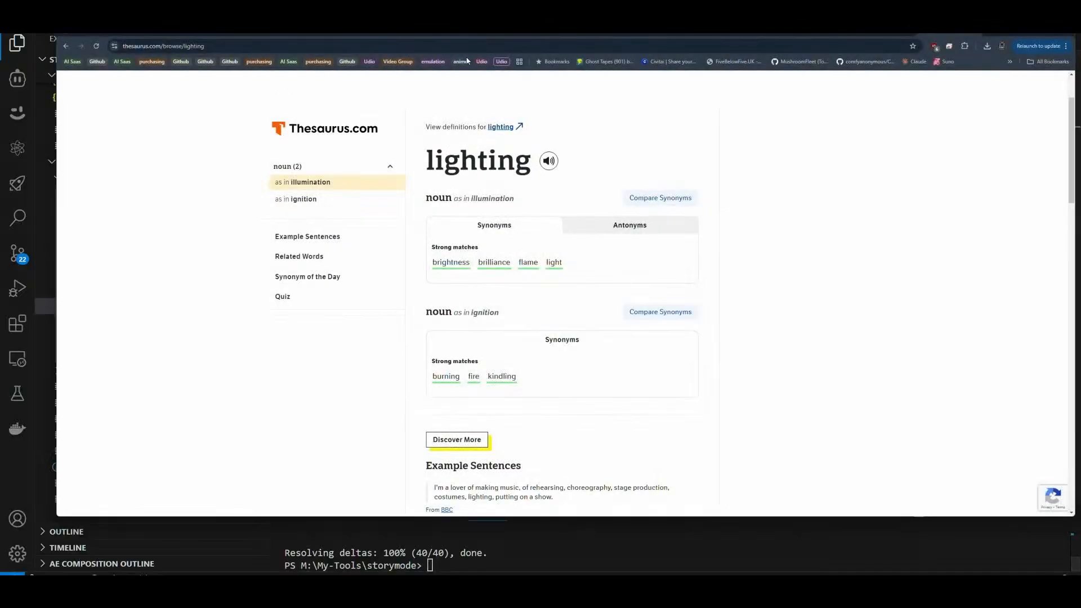
click(885, 30)
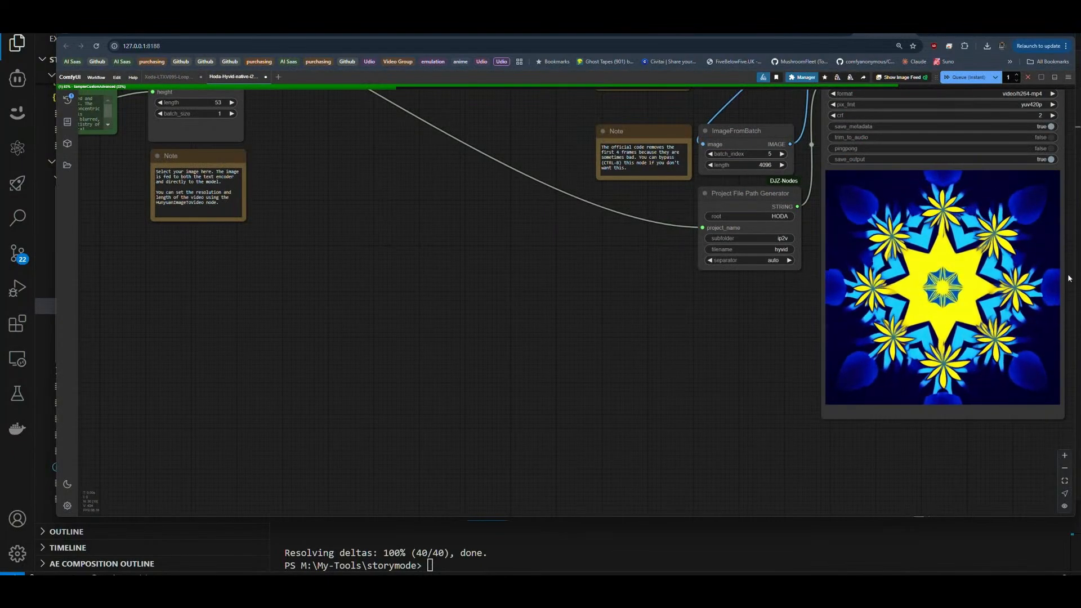
scroll(1068, 278, up, 1)
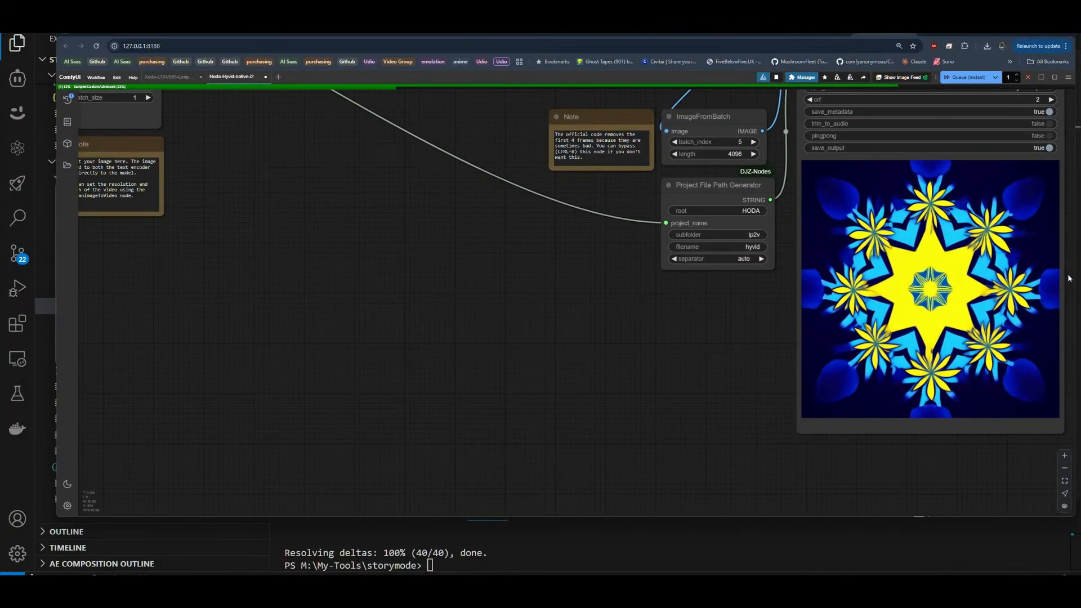
scroll(1069, 278, down, 2)
scroll(460, 323, down, 5)
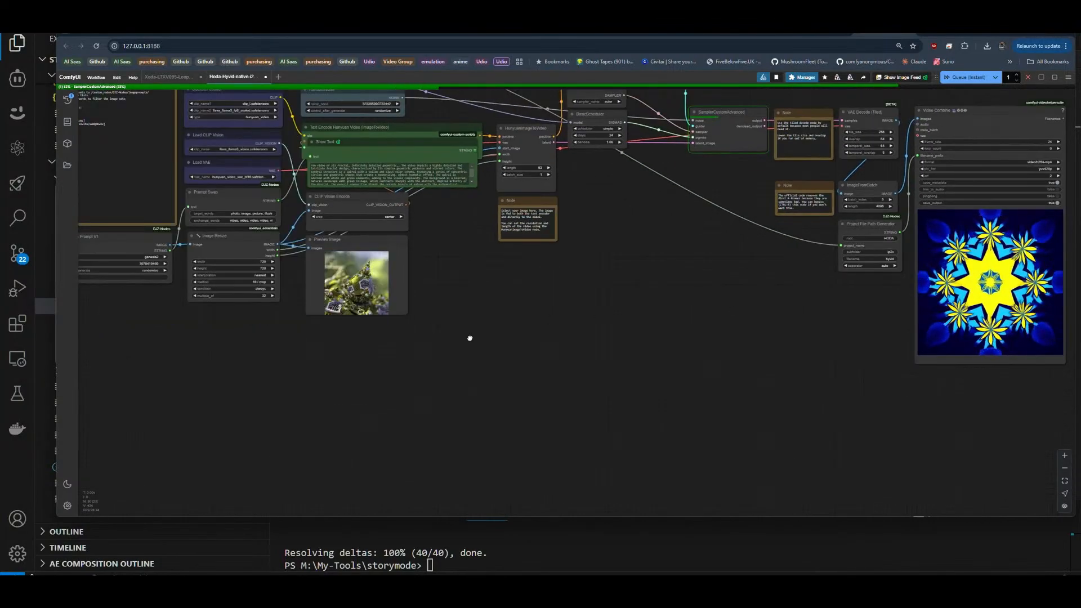
scroll(471, 299, up, 3)
scroll(470, 140, up, 5)
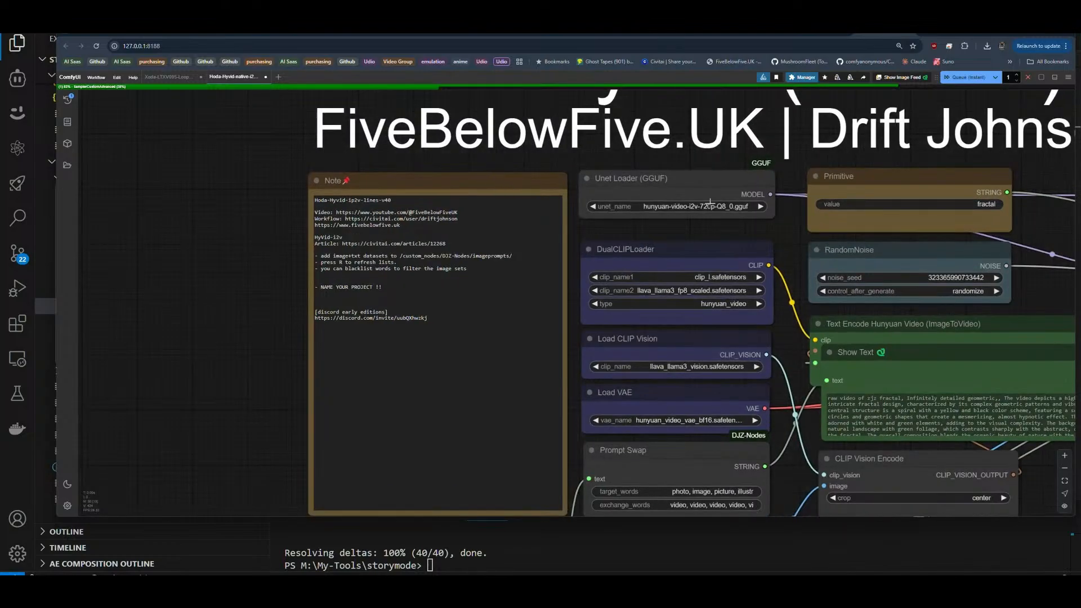
scroll(780, 190, up, 8)
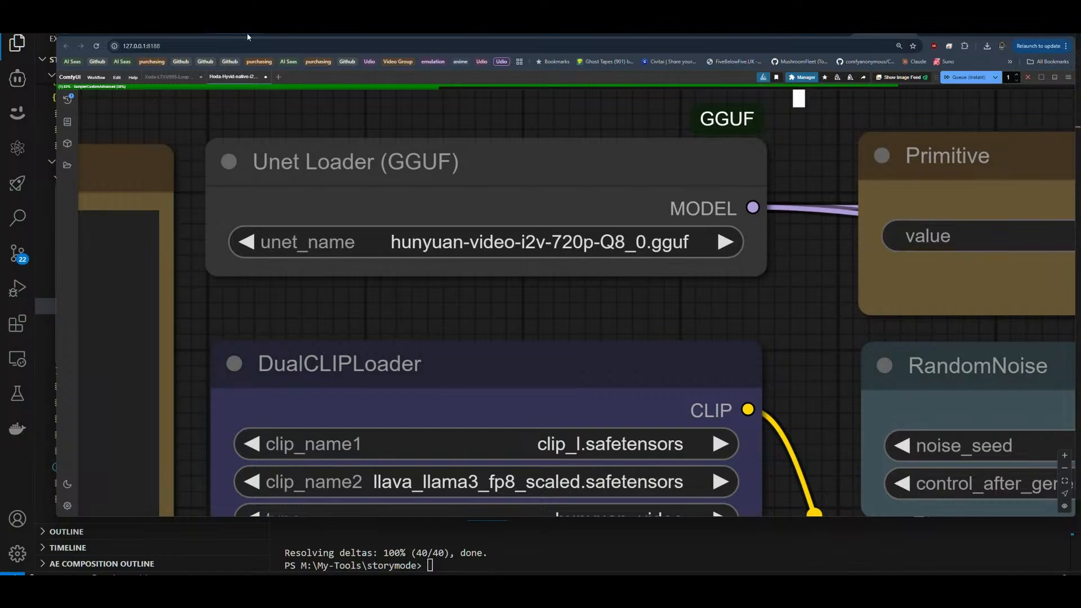
Step: View the Hoda Hunyuan Video Pack model page on Civitai
click(305, 32)
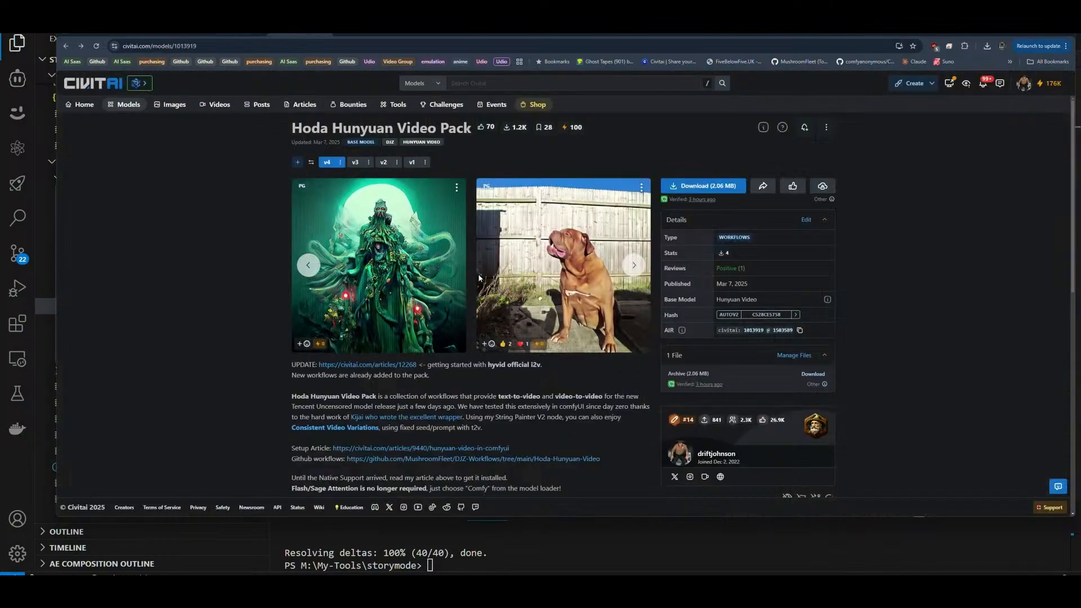
scroll(512, 269, down, 2)
scroll(382, 169, up, 2)
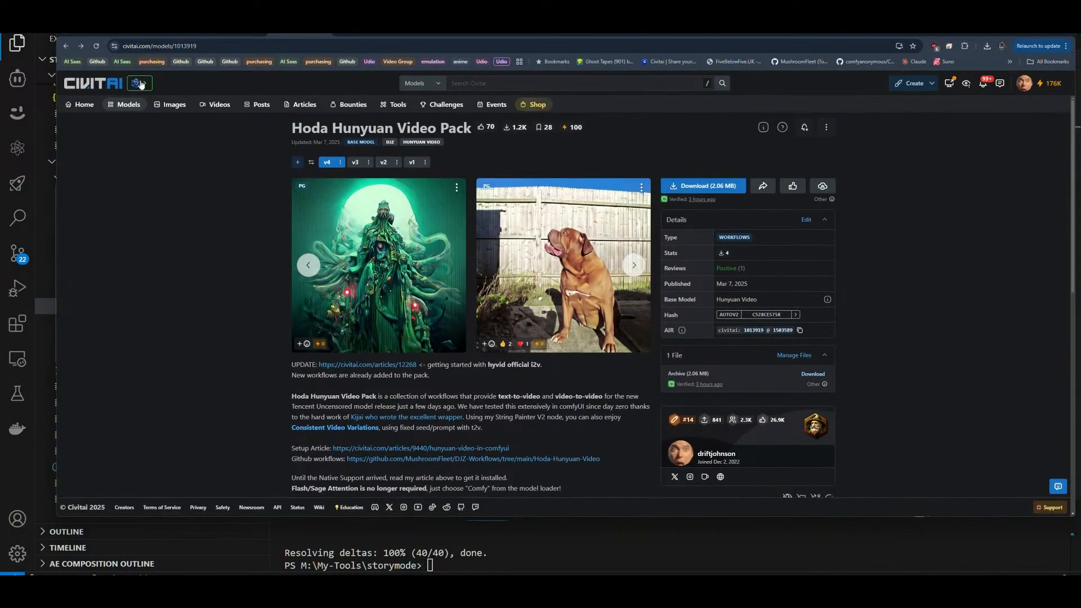
Step: Open the Civitai article on Hunyuan image to video and examine its recommended GGUF UNET quantizations and file sizes
click(230, 34)
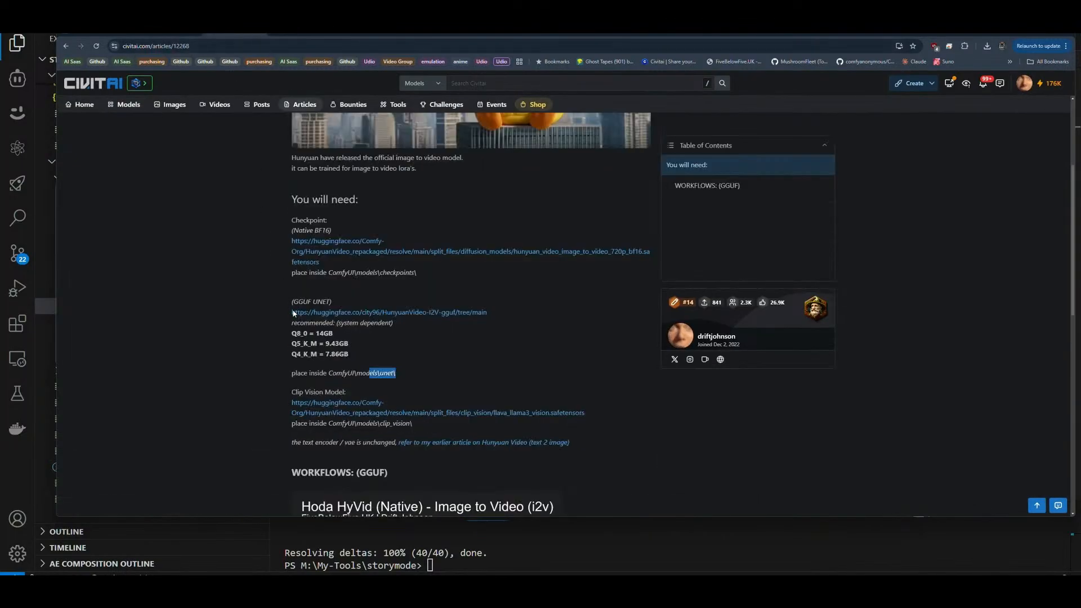
scroll(350, 354, down, 1)
drag(350, 312, 282, 288)
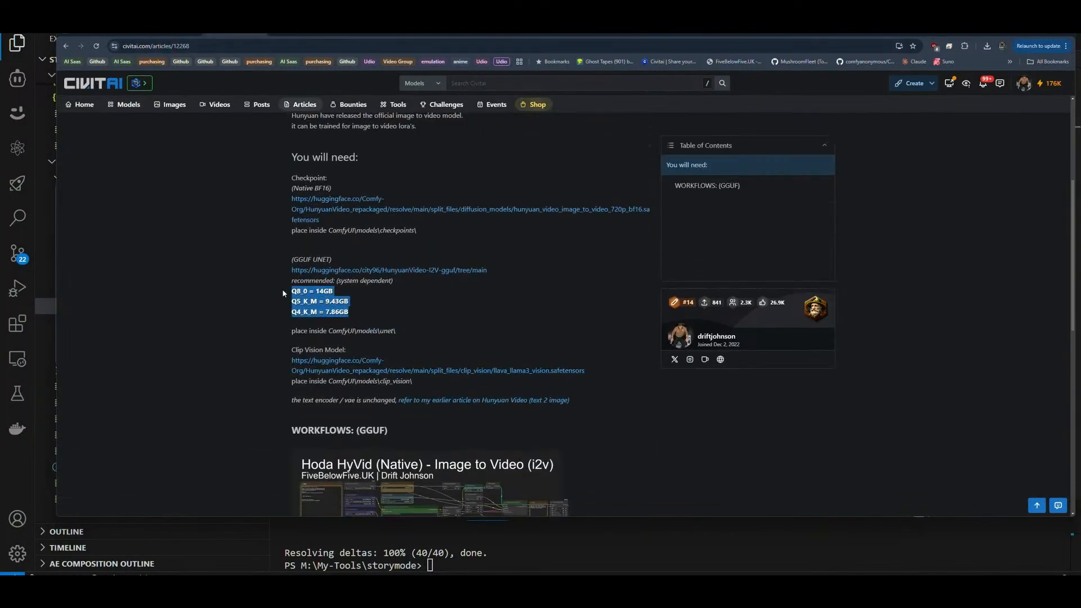
triple_click(333, 293)
click(326, 293)
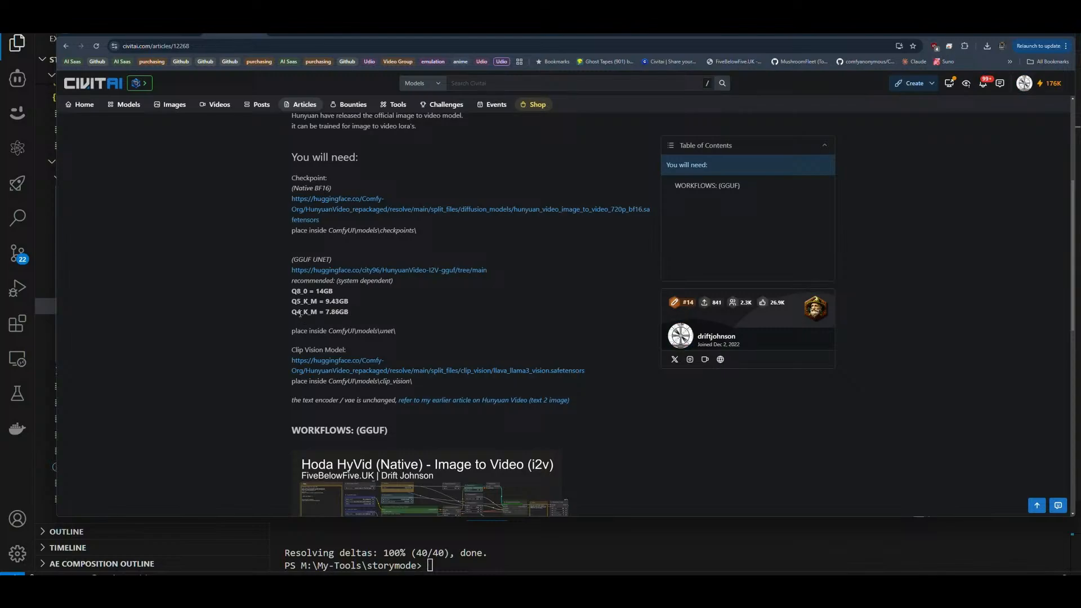
drag(303, 313, 286, 325)
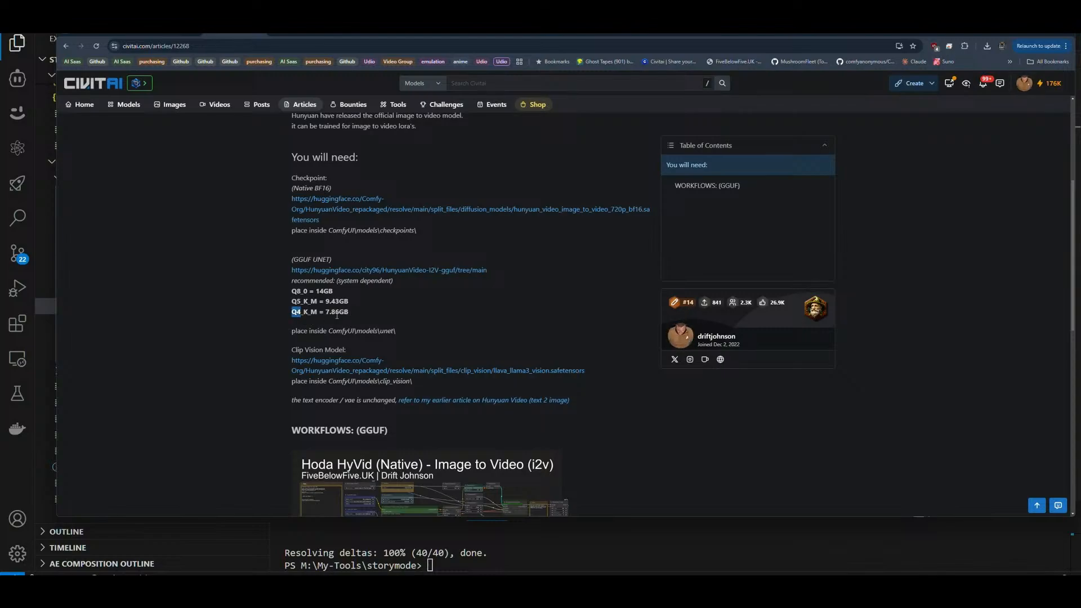
click(370, 311)
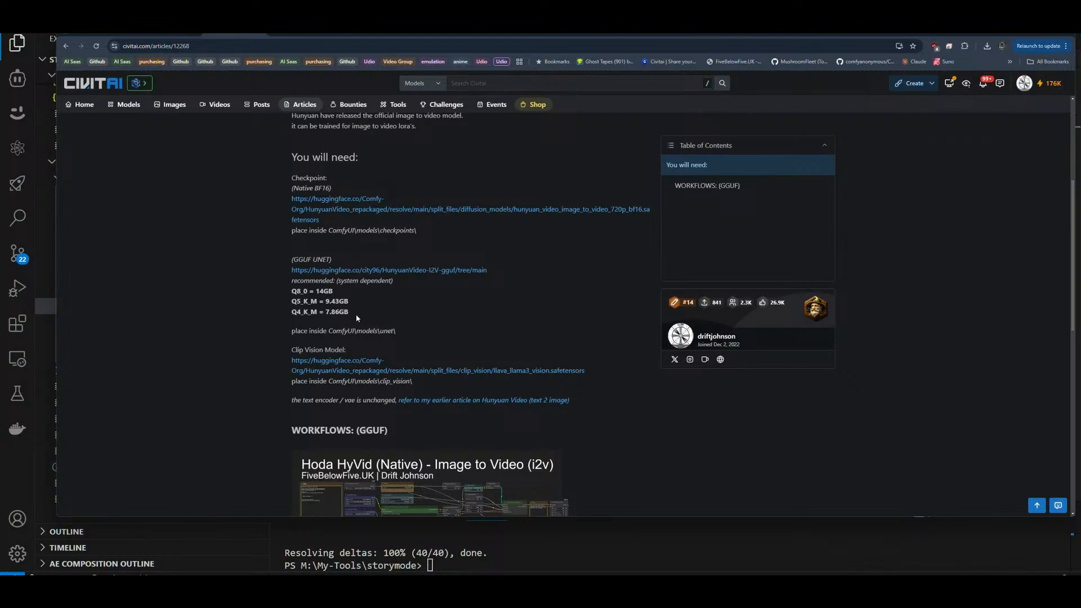
Step: Highlight the recommended Q8_0, Q5_K_M and Q4_K_M quantizations in the article, clear the highlight, and return to the article's beginning
drag(355, 314, 291, 291)
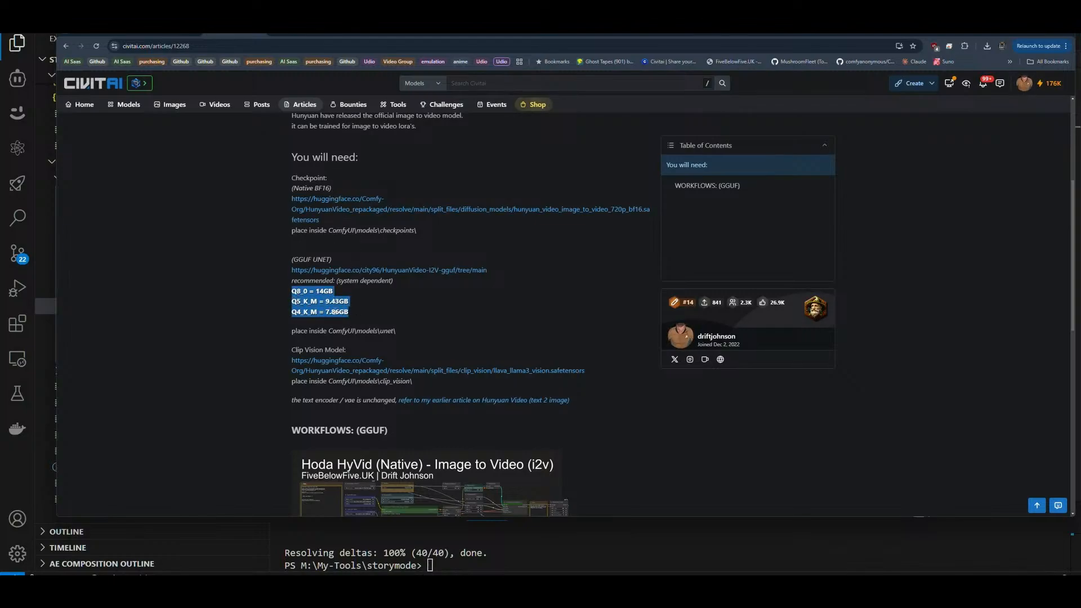
drag(360, 314, 364, 296)
click(359, 301)
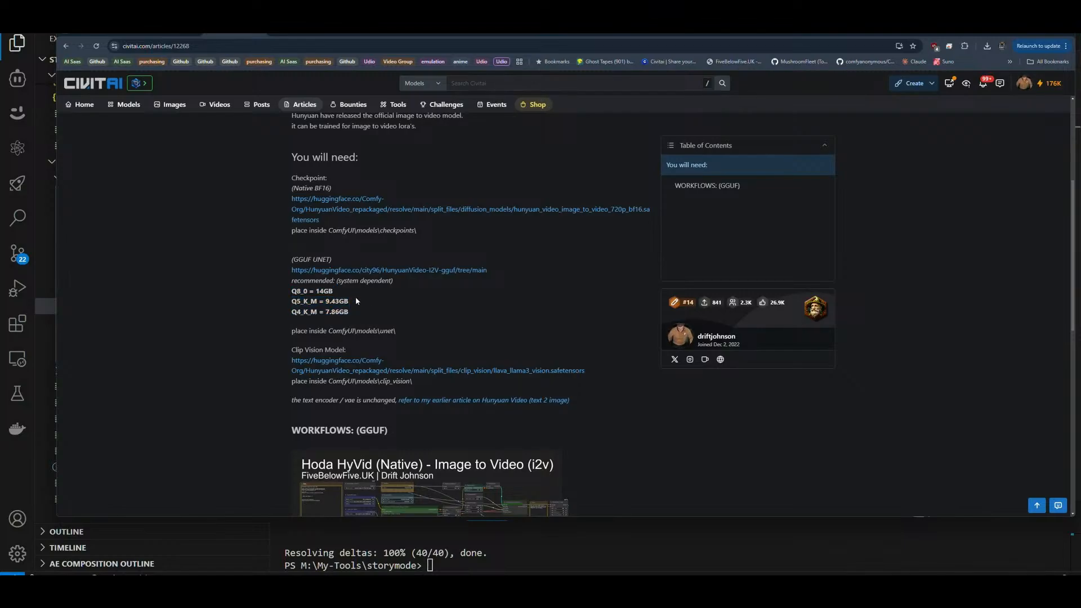
scroll(553, 266, up, 4)
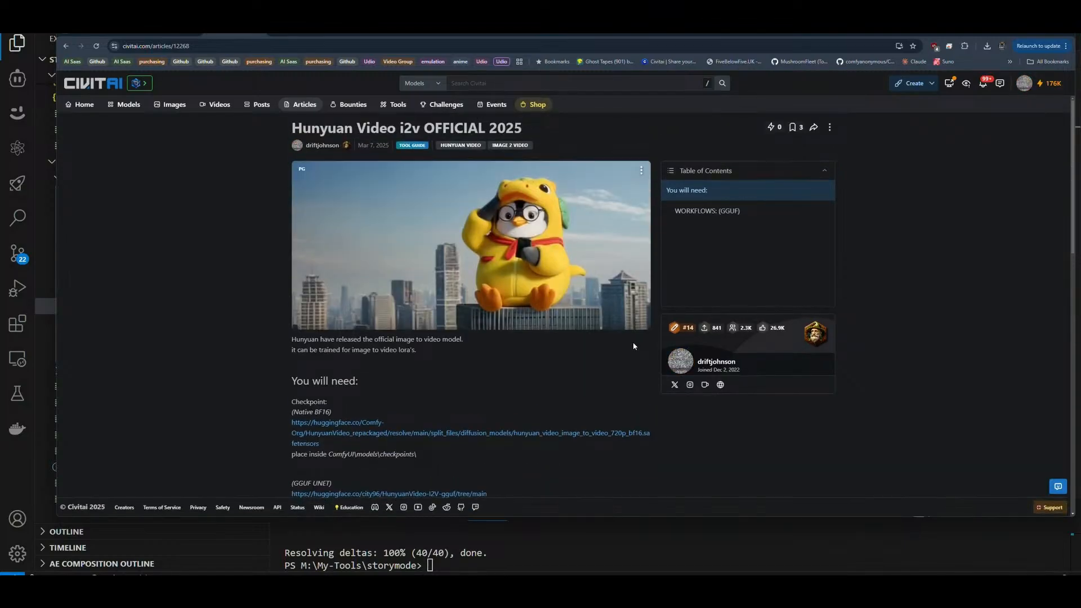
Step: Return to the ComfyUI workflow and examine its nodes from Unet Loader (GGUF) through to the Video Combine preview
click(877, 33)
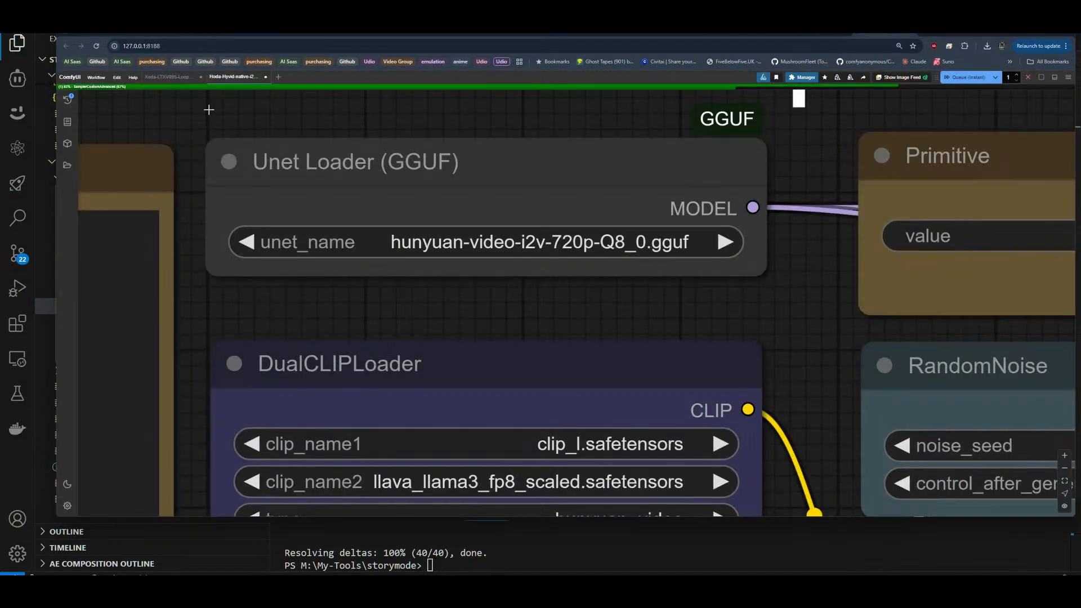
scroll(189, 123, down, 12)
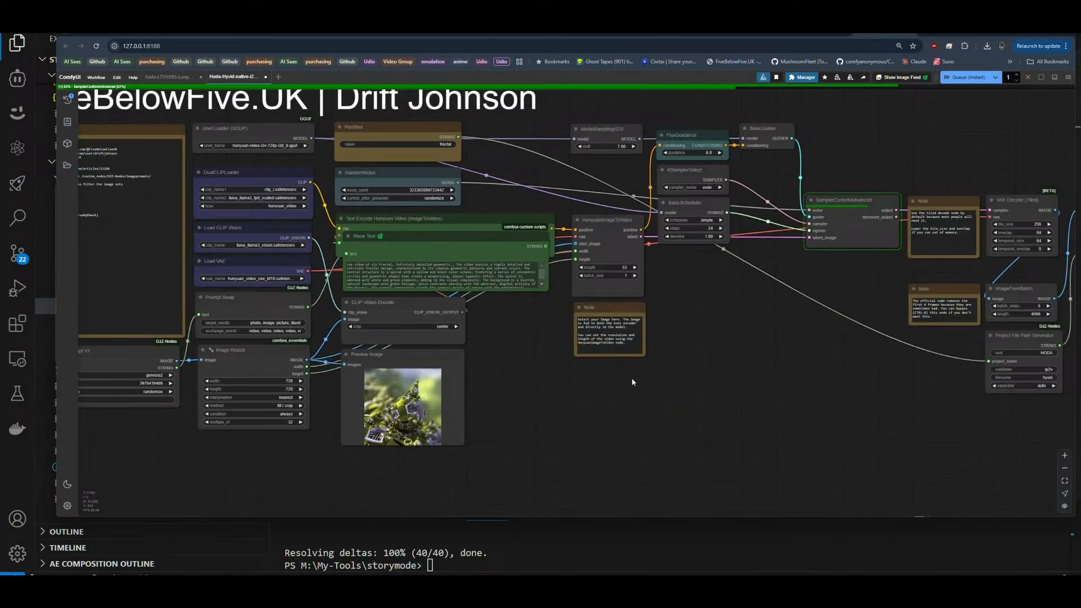
drag(762, 363, 284, 356)
scroll(799, 434, up, 4)
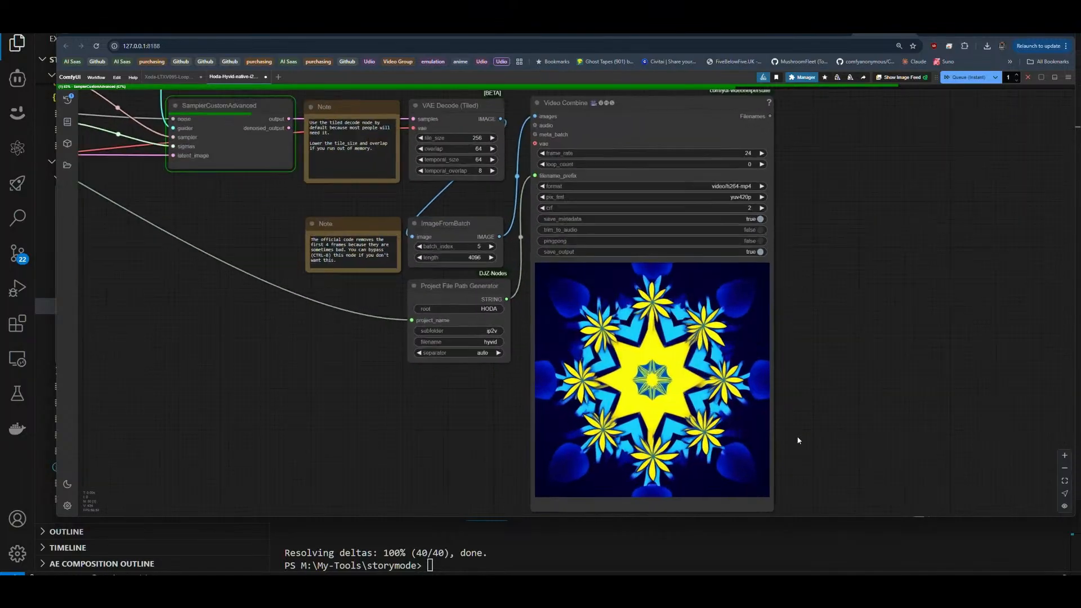
drag(797, 438, 820, 411)
scroll(842, 408, down, 3)
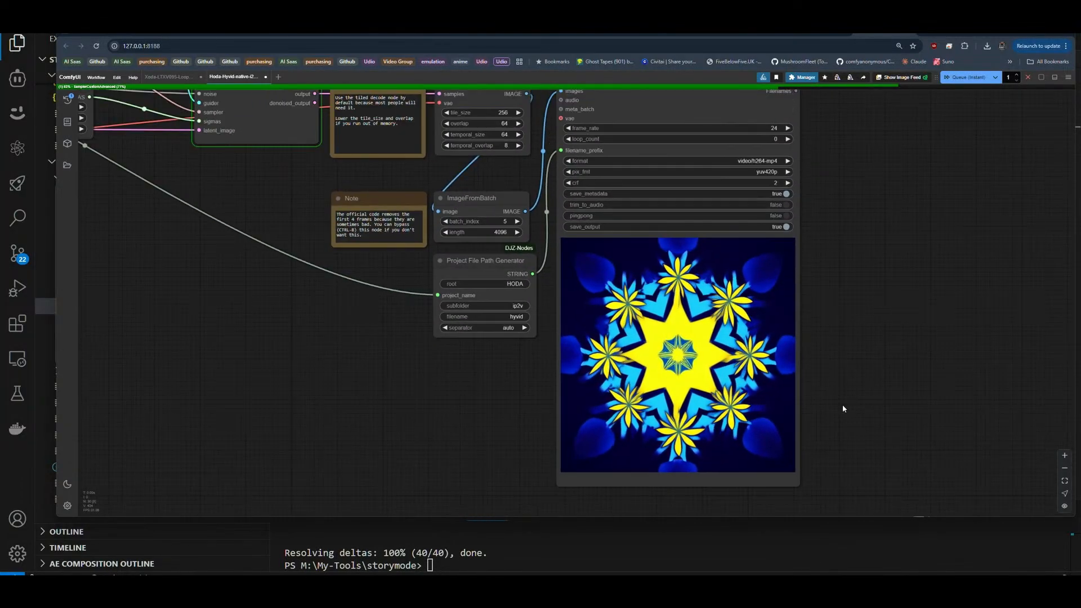
scroll(843, 394, up, 1)
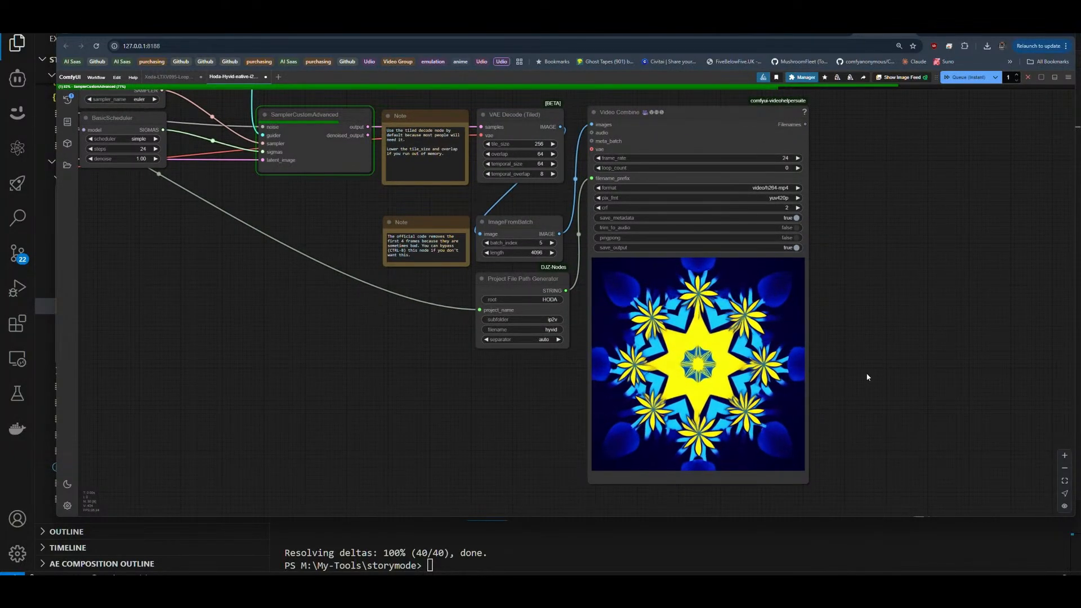
drag(856, 382, 1080, 378)
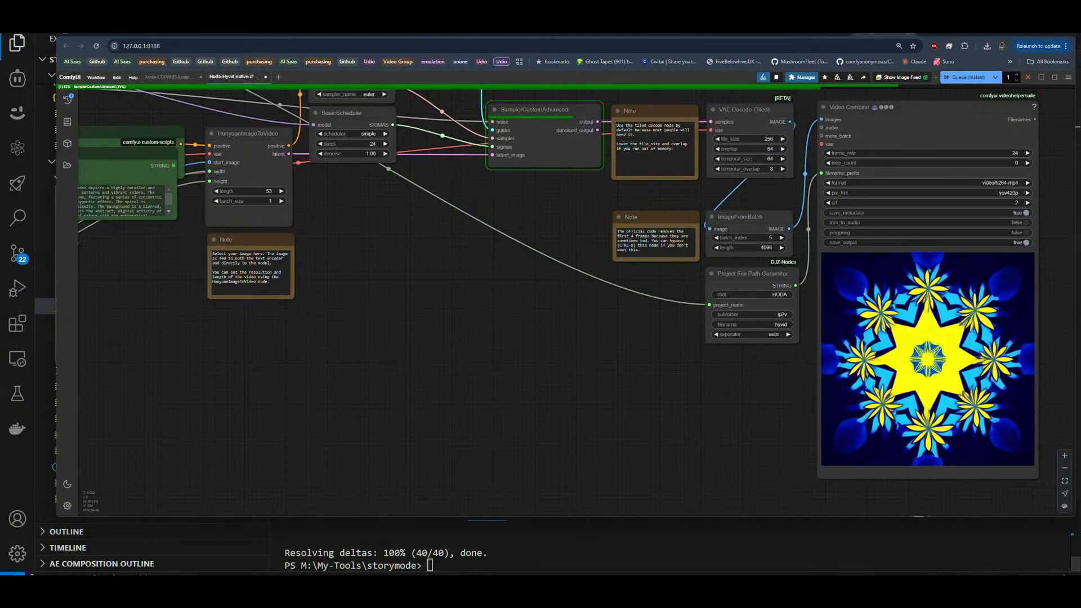
Step: Switch to the storymode project in VS Code and view page00.txt with its long lines wrapped
click(334, 588)
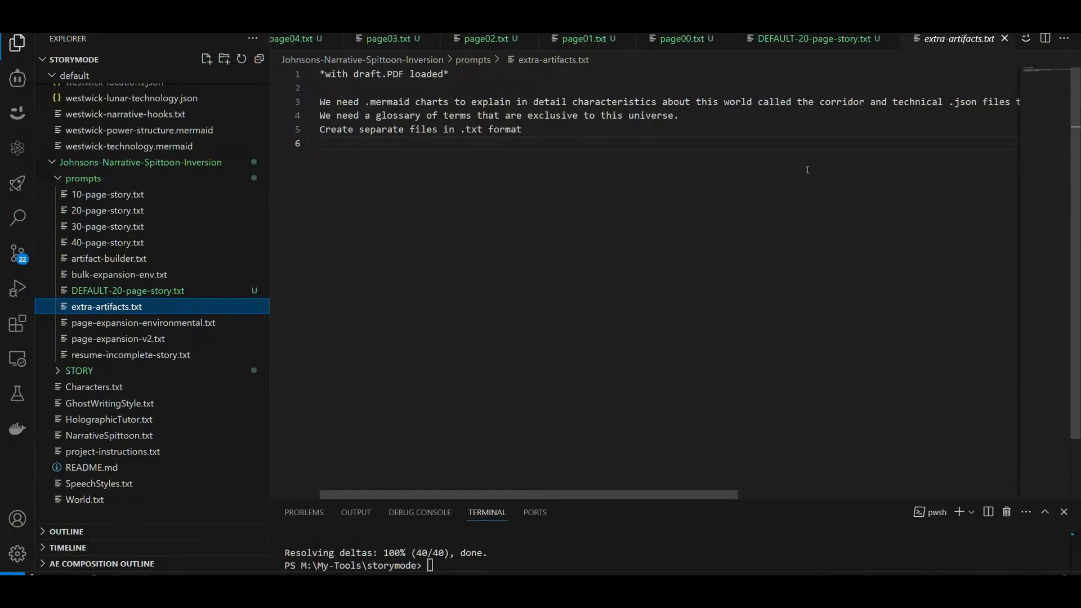
click(681, 44)
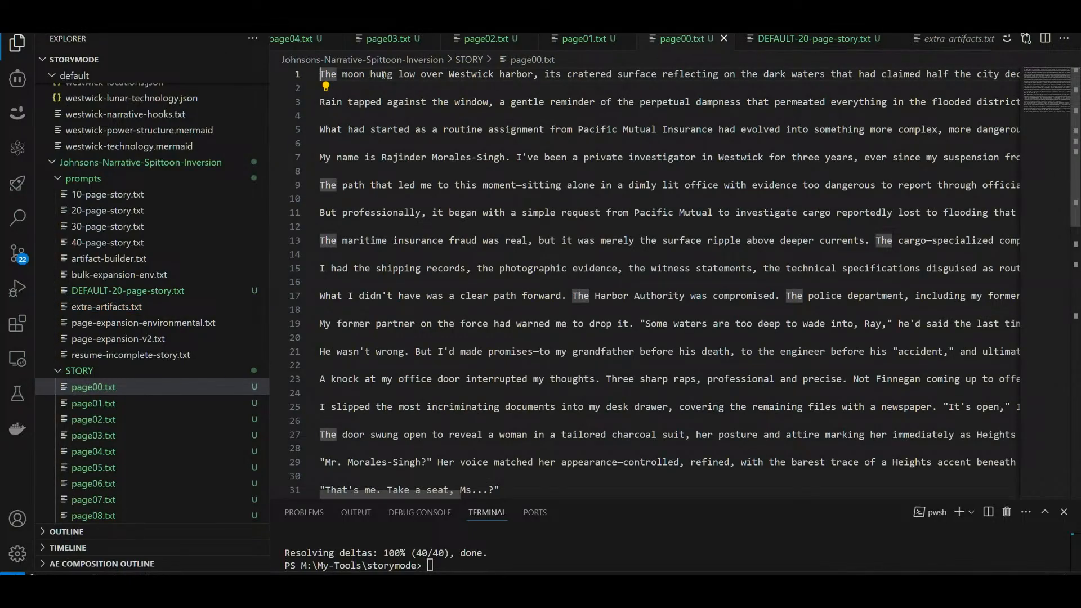
key(alt+z)
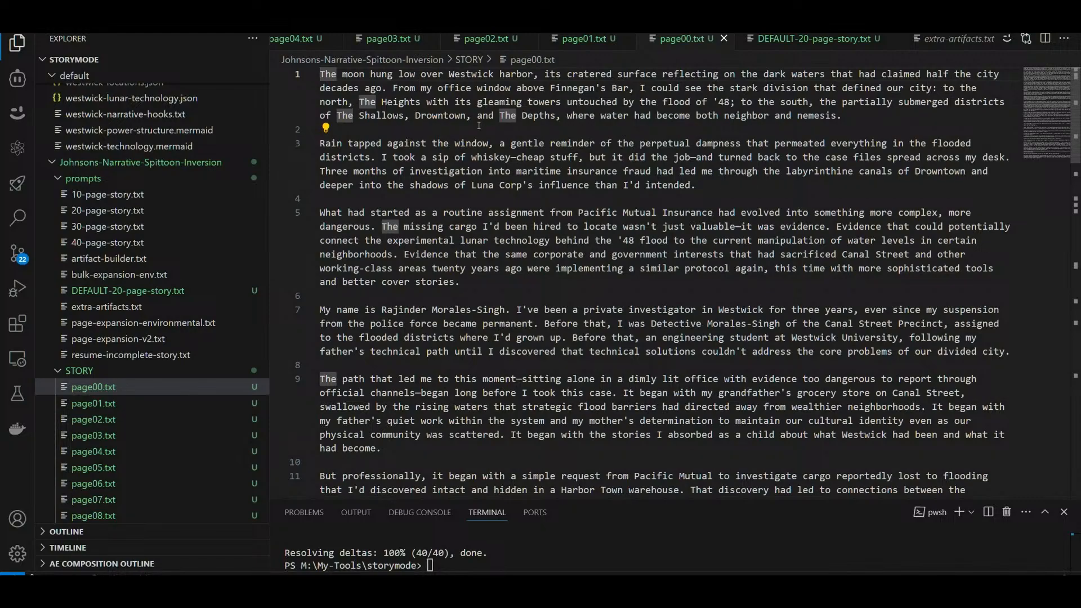
Step: Open page19.txt from the story pages, wrap its long lines, and read the closing paragraphs
scroll(379, 47, up, 3)
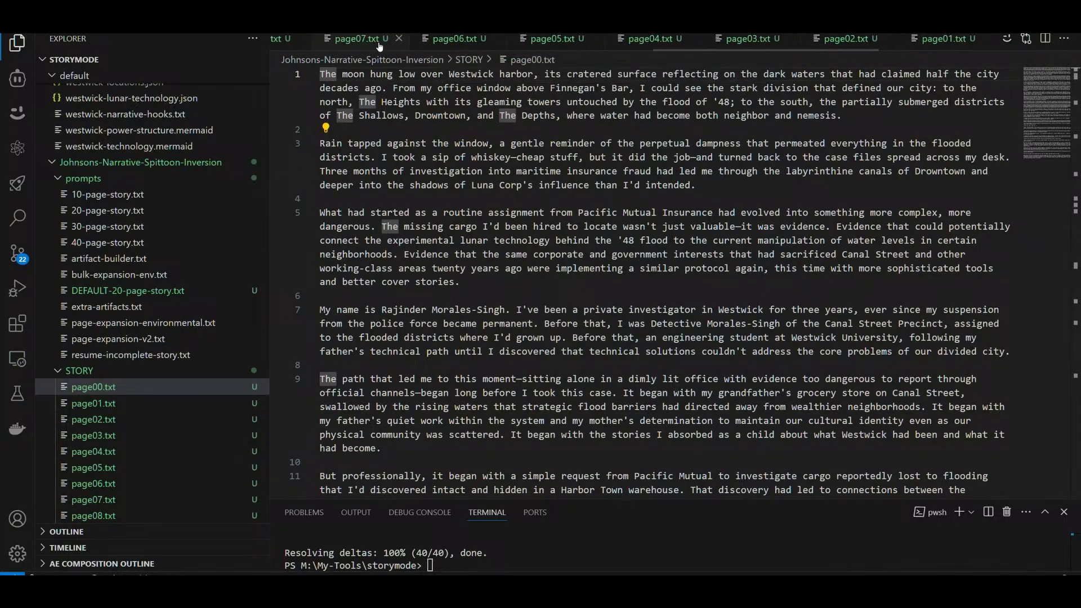
scroll(379, 46, up, 10)
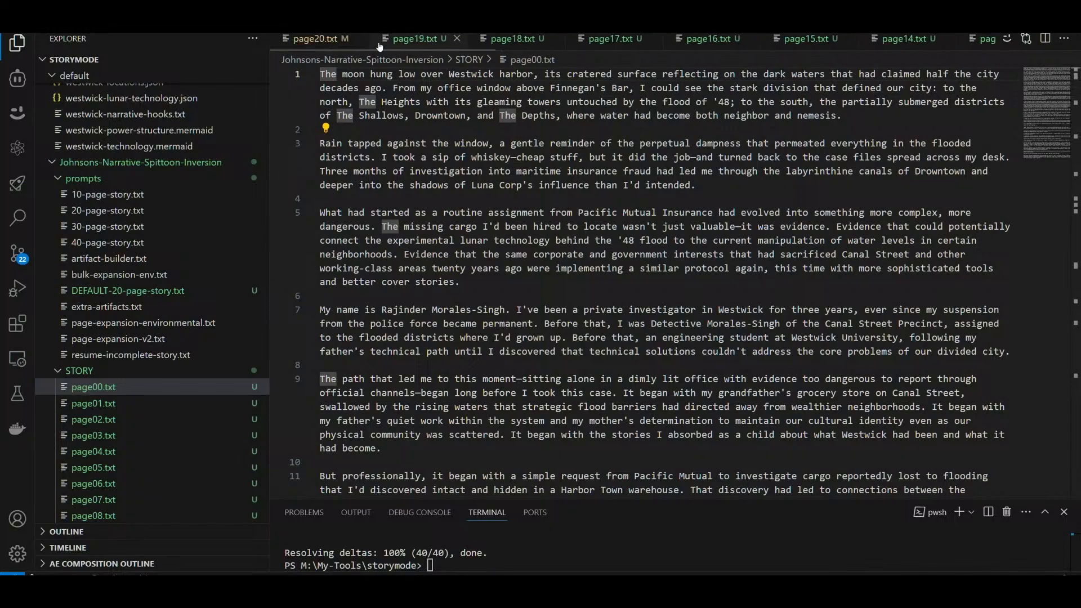
click(390, 40)
scroll(516, 197, down, 15)
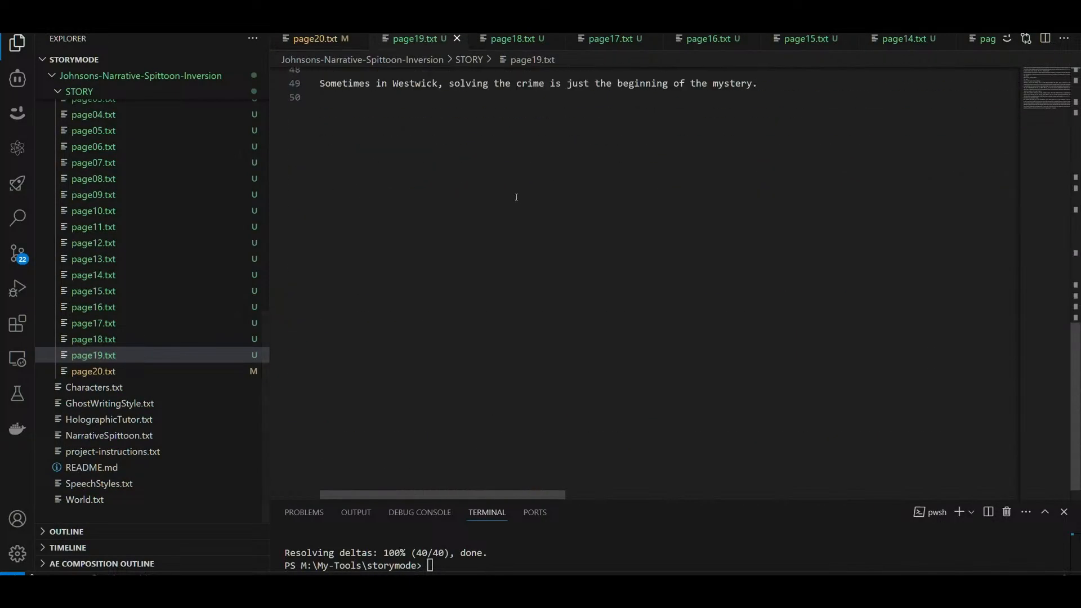
scroll(516, 197, up, 4)
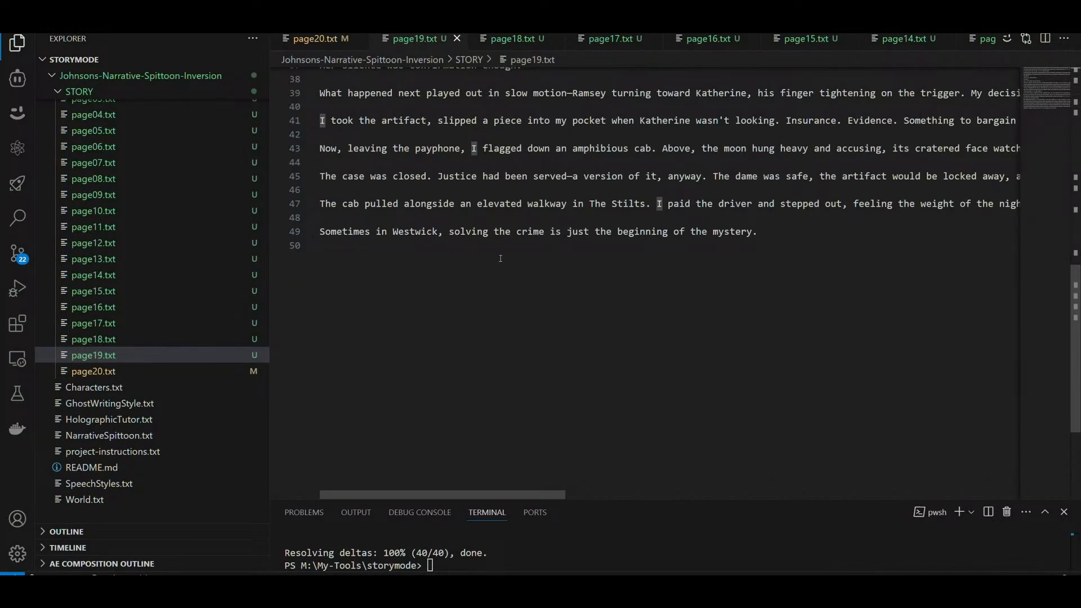
scroll(648, 272, up, 2)
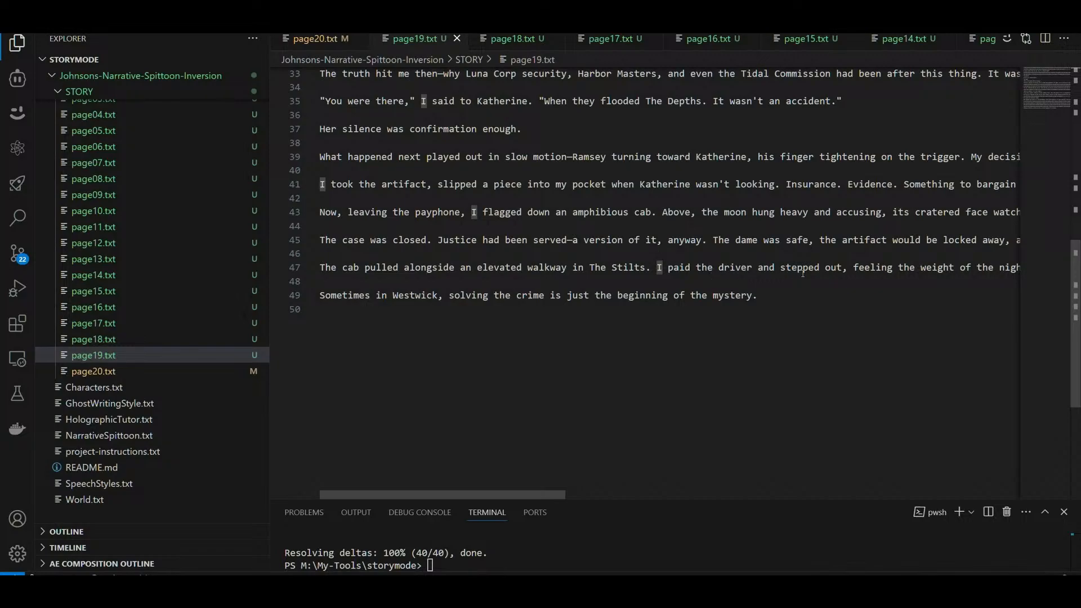
click(793, 310)
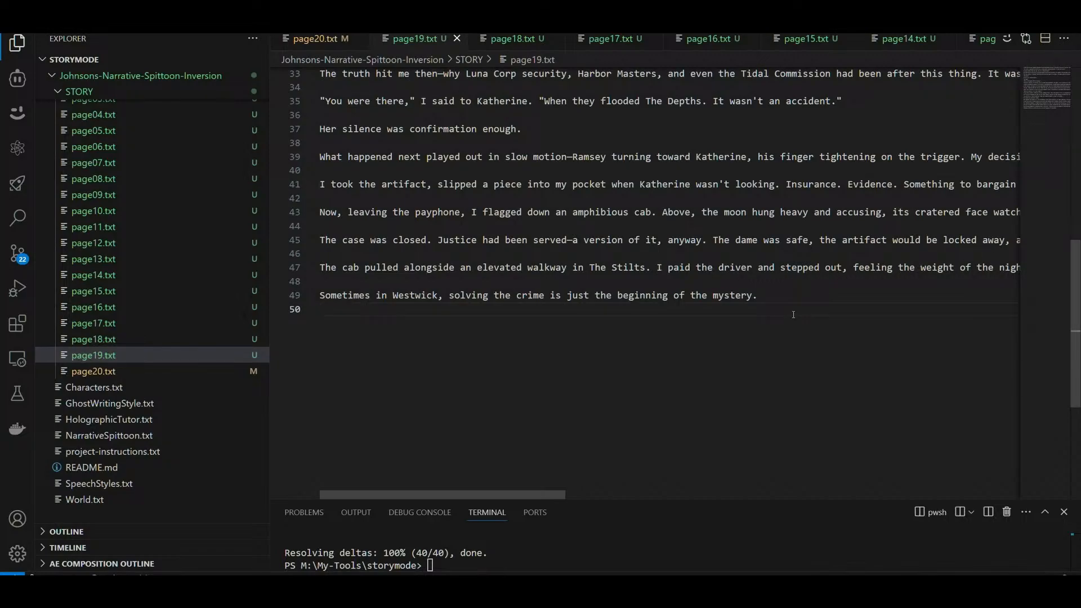
key(alt+z)
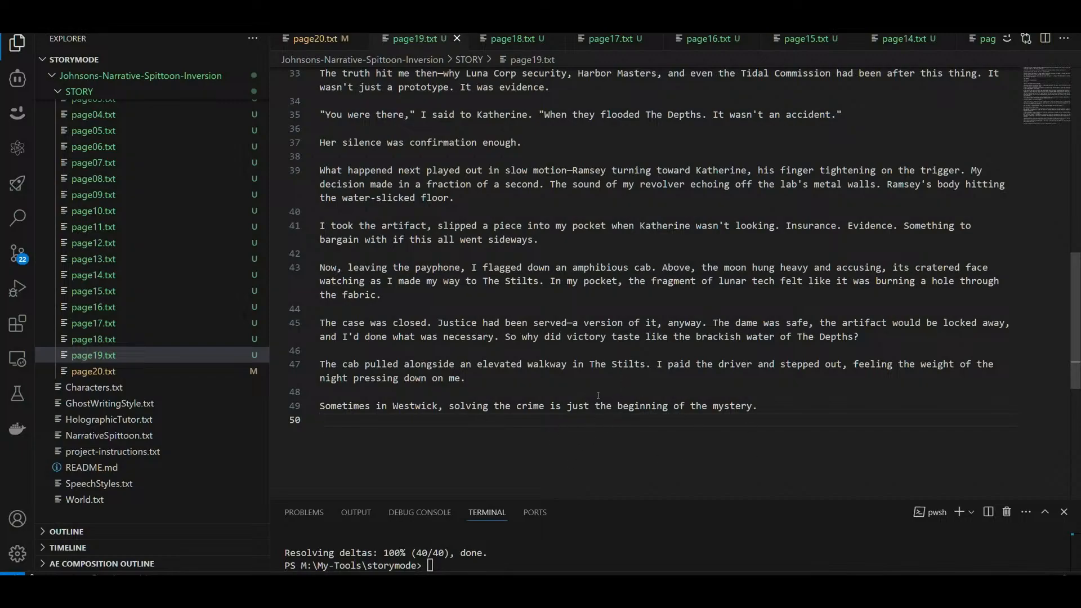
click(779, 405)
Step: Open page20.txt, read through it, and highlight the closing lines from "And some detectives" to "THE END"
click(313, 39)
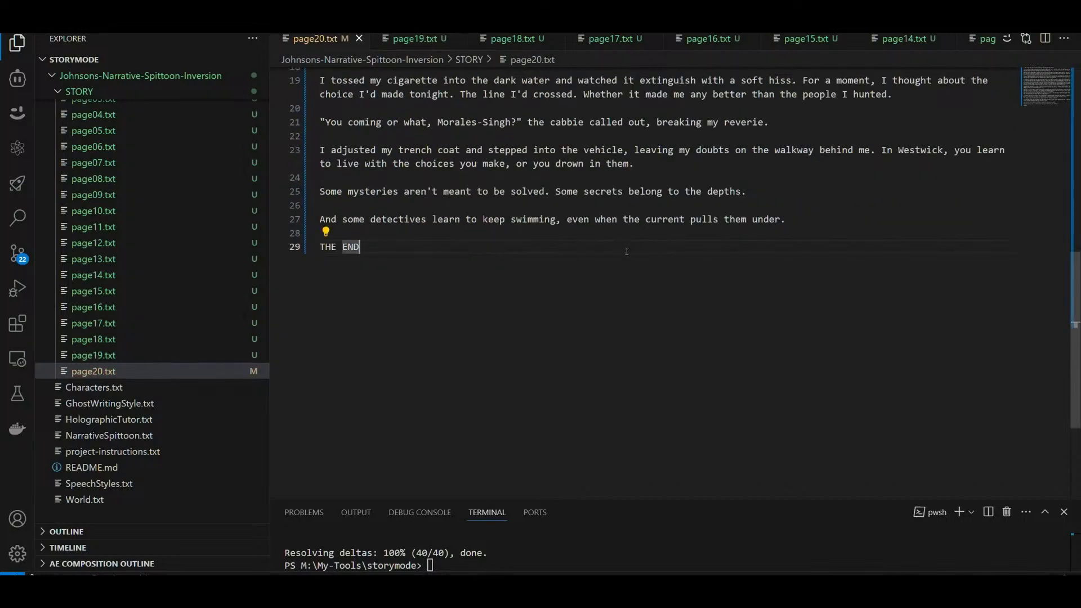
scroll(591, 275, up, 5)
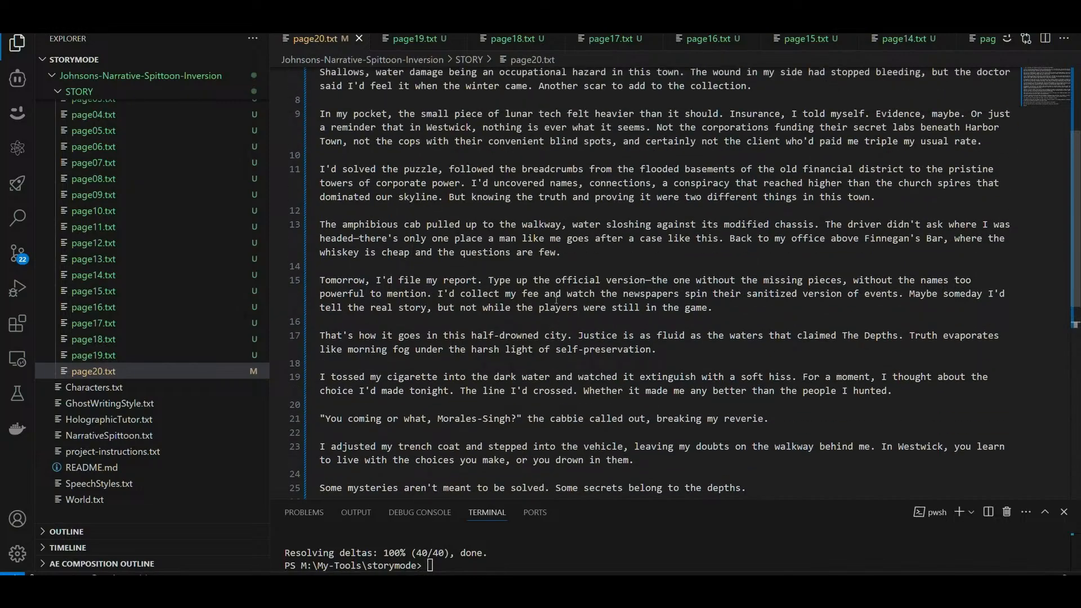
scroll(556, 299, up, 3)
scroll(557, 299, down, 5)
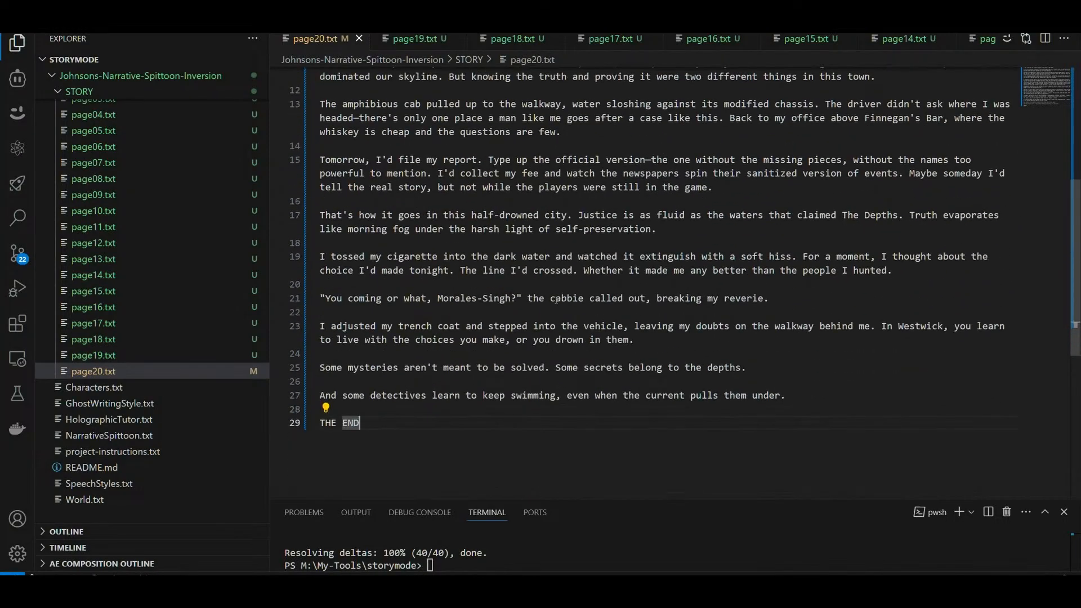
scroll(557, 301, up, 4)
scroll(525, 221, down, 4)
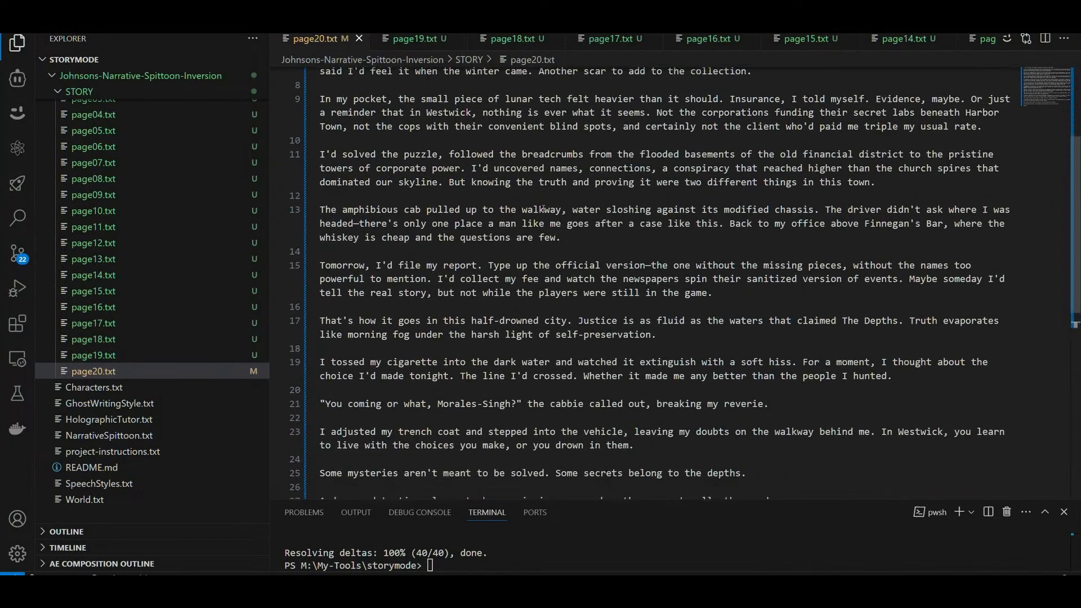
shift+click(333, 395)
key(shift+Home)
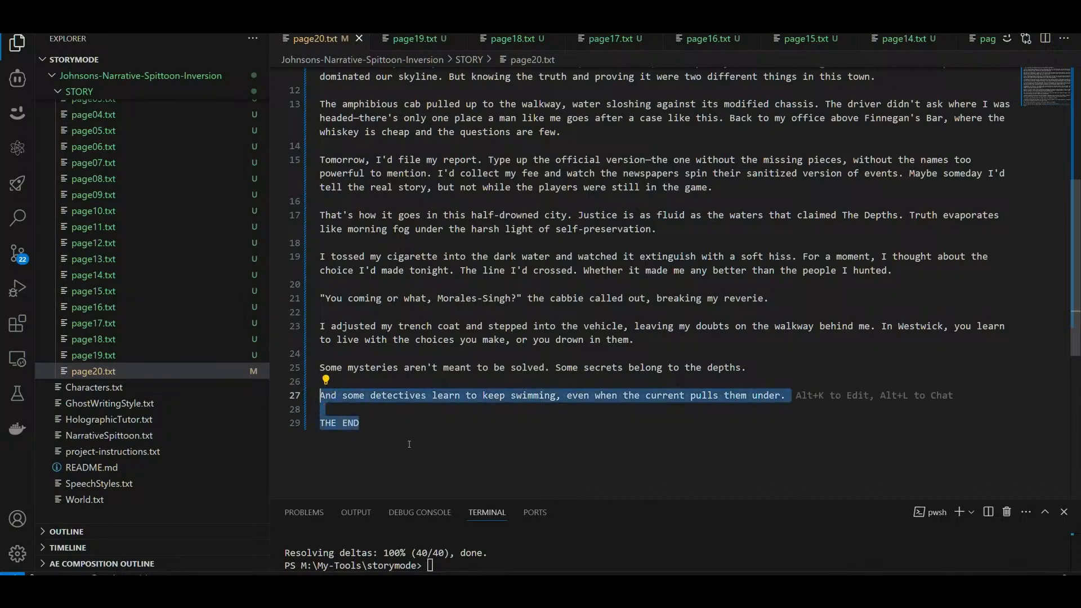
click(433, 446)
Step: Reread page20.txt between its opening paragraph and its ending
scroll(525, 433, up, 4)
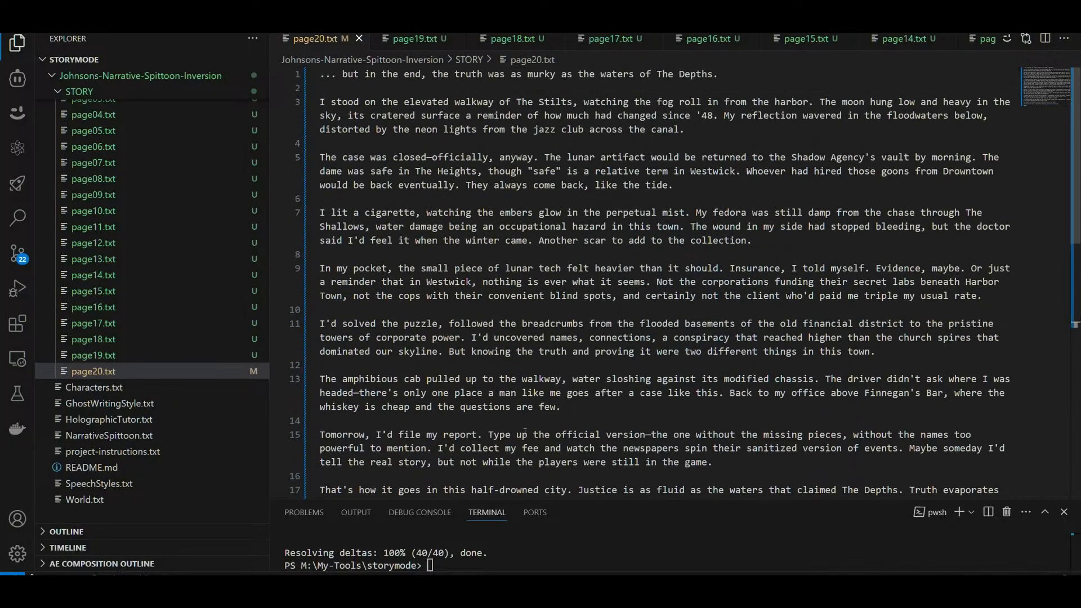
scroll(535, 256, down, 6)
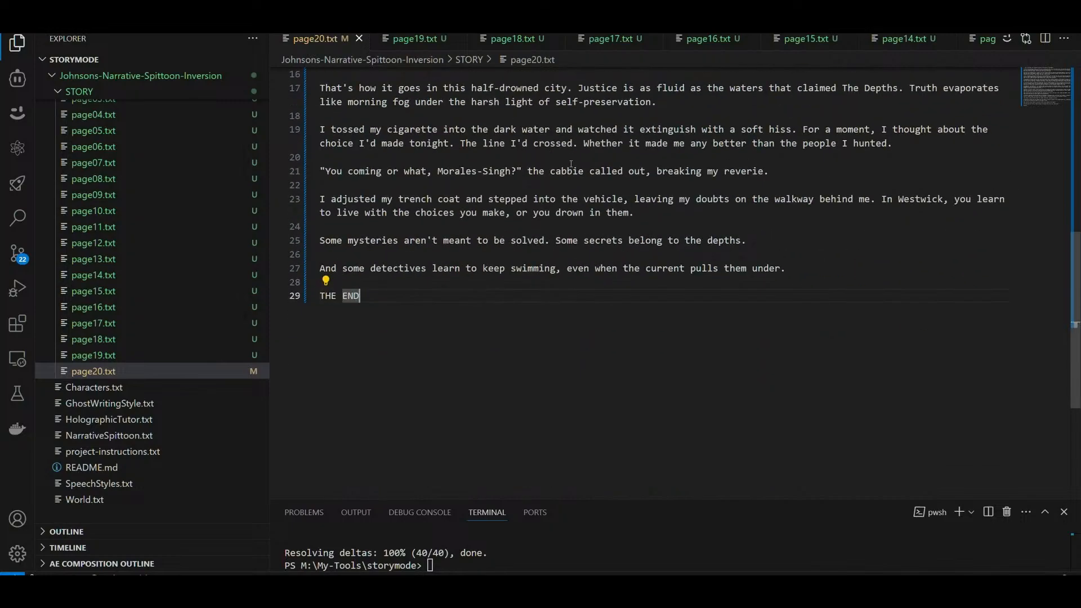
scroll(570, 163, up, 6)
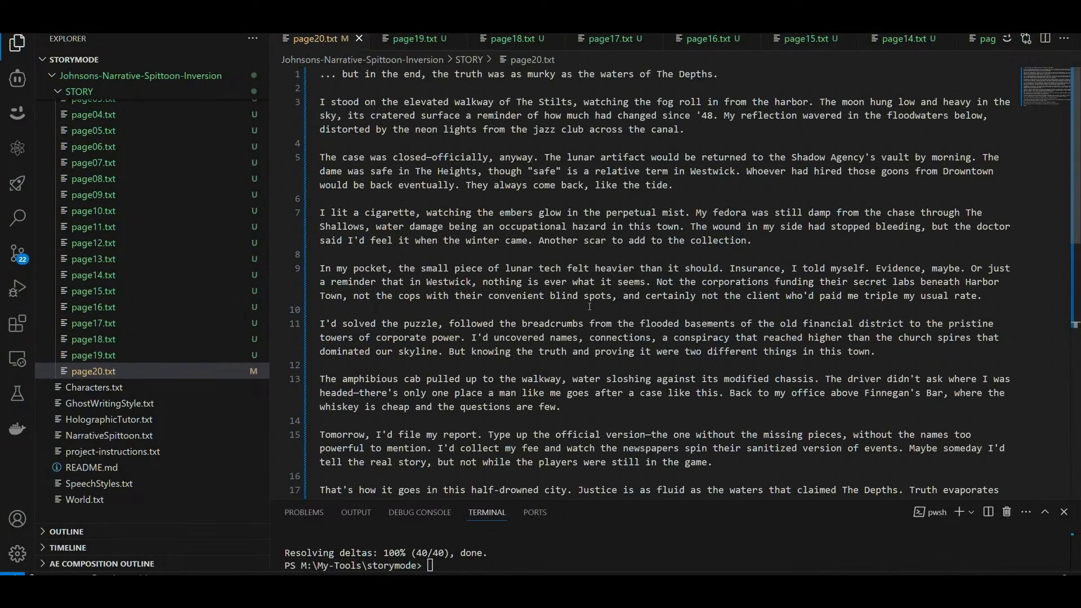
scroll(589, 306, down, 6)
scroll(589, 307, up, 1)
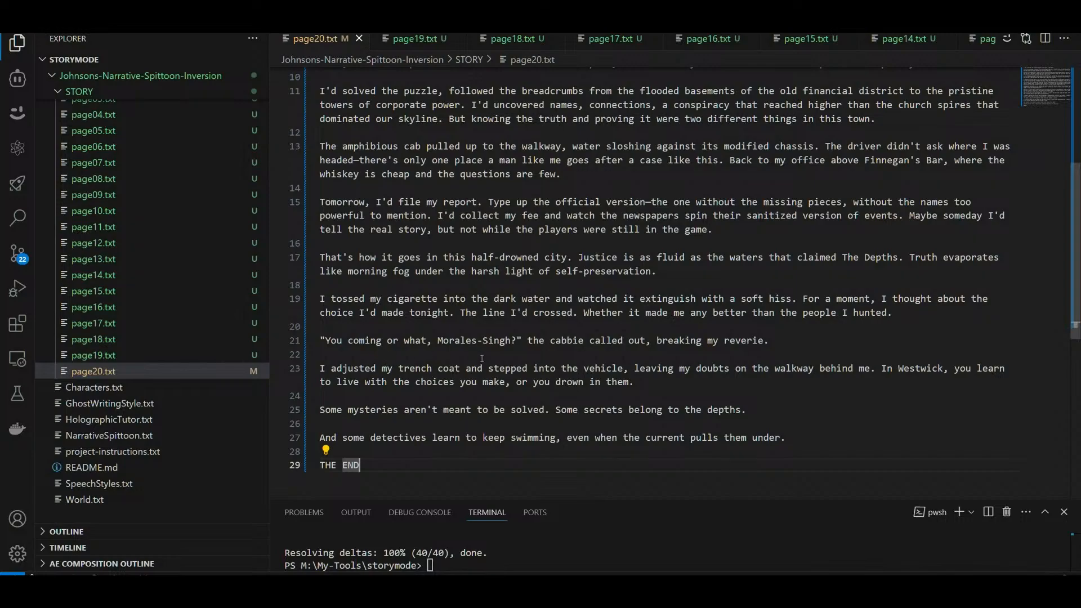
scroll(590, 353, up, 5)
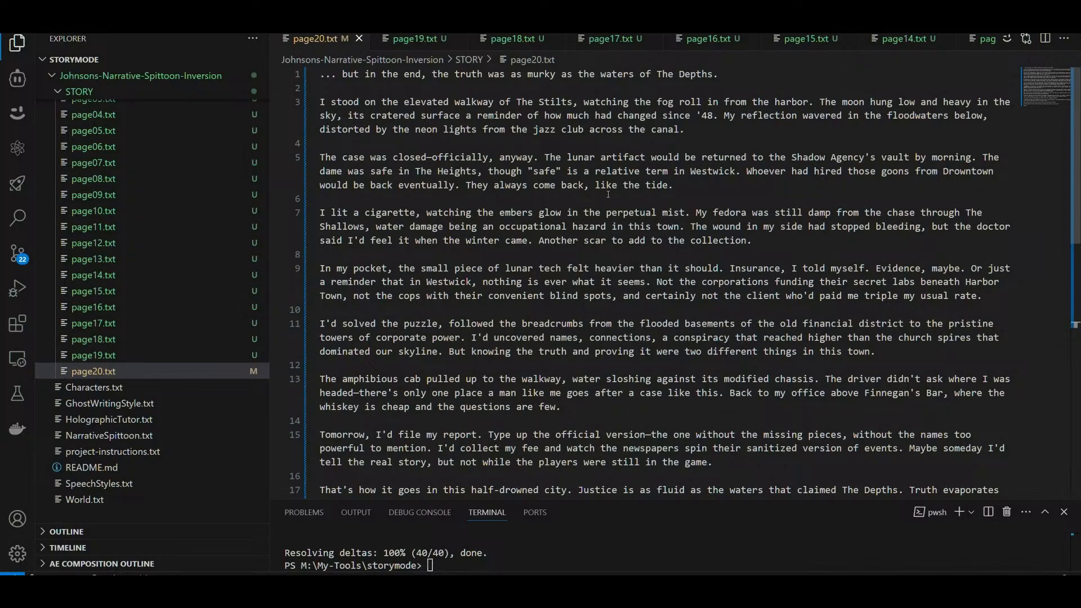
Step: Open page-expansion-v2.txt from the prompts folder, wrap its long lines, and read its numbered expansion rules
scroll(140, 354, up, 7)
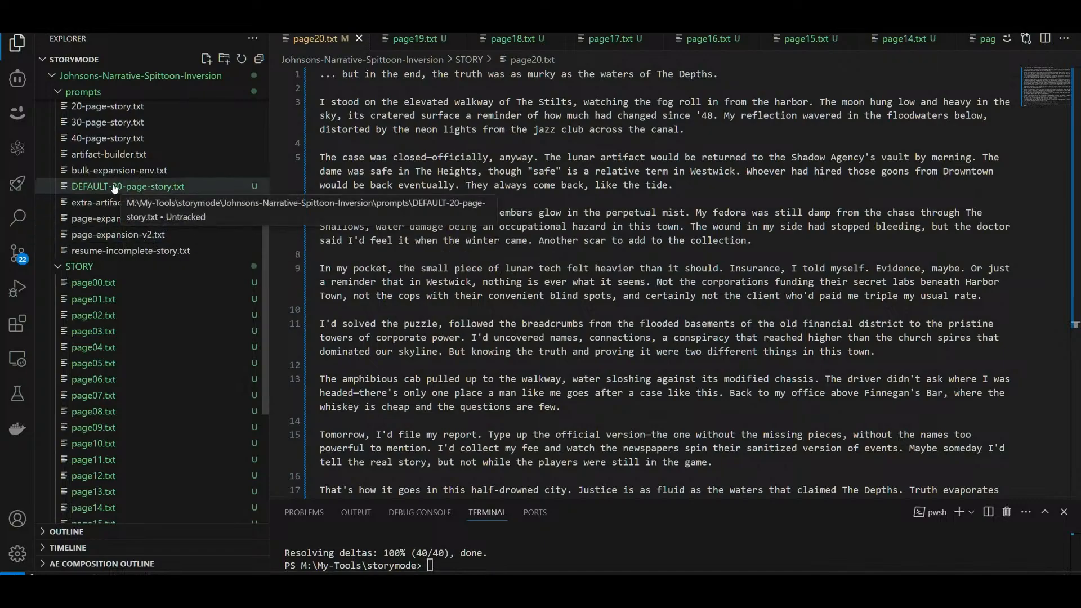
click(112, 233)
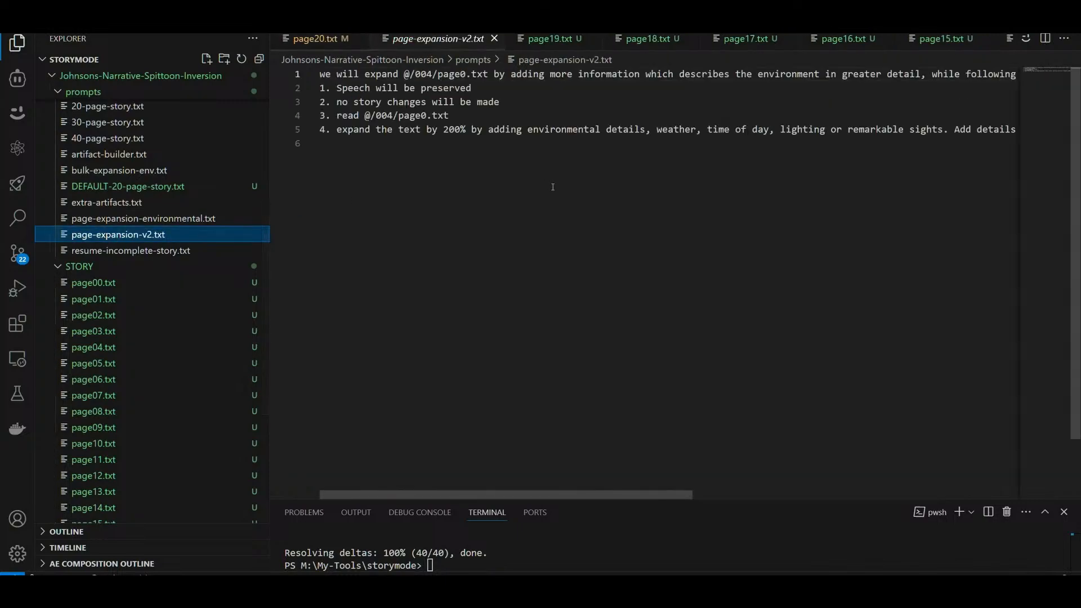
key(alt+z)
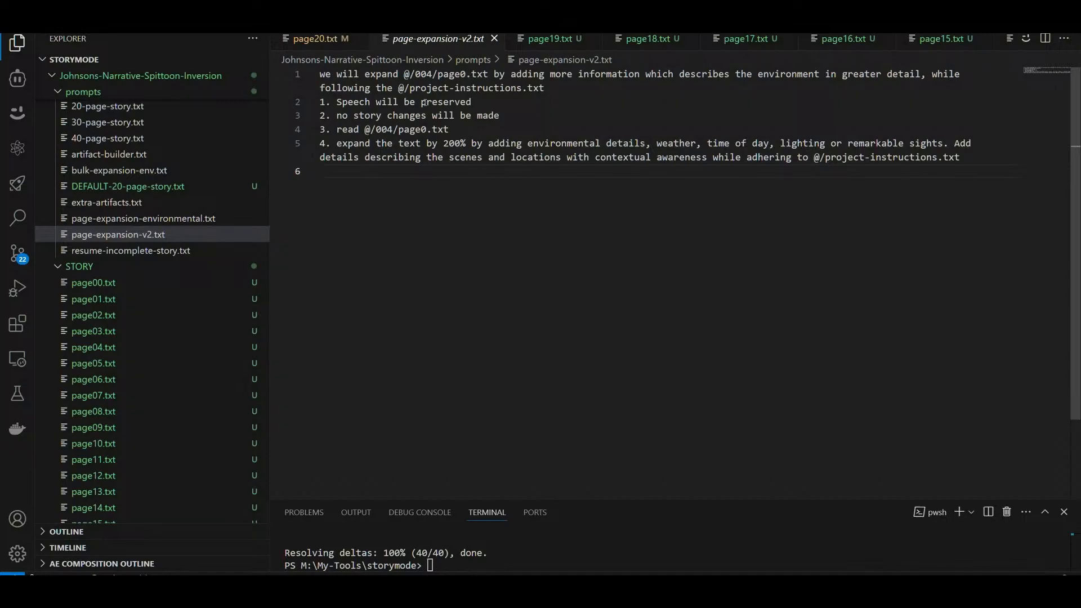
drag(482, 103, 466, 144)
double_click(343, 115)
click(444, 144)
click(489, 144)
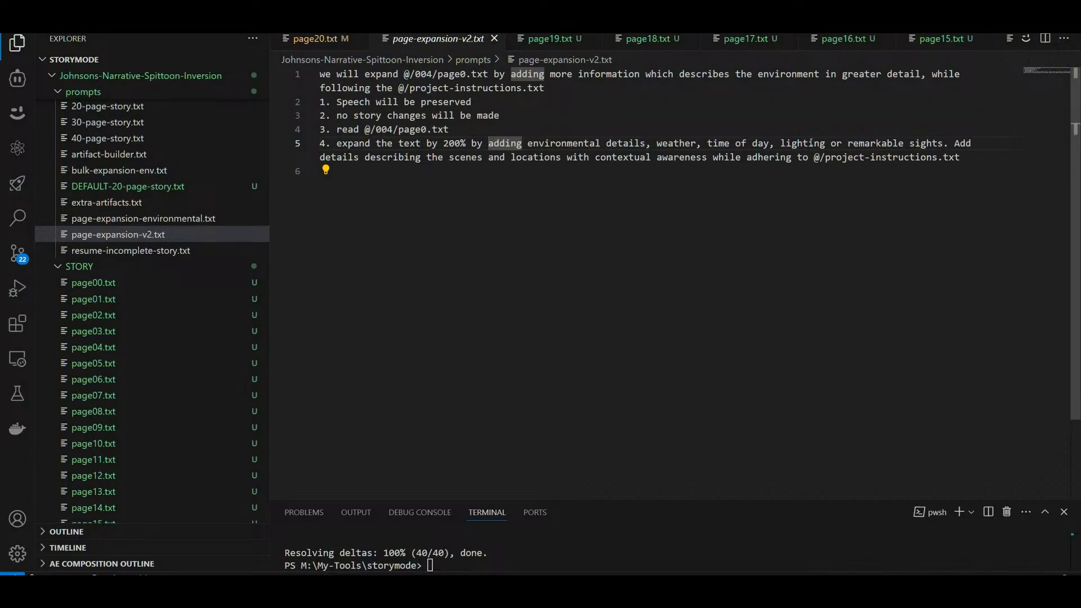
Step: Highlight the word "lighting" in the fourth expansion rule, then close page-expansion-v2.txt
drag(780, 143, 826, 144)
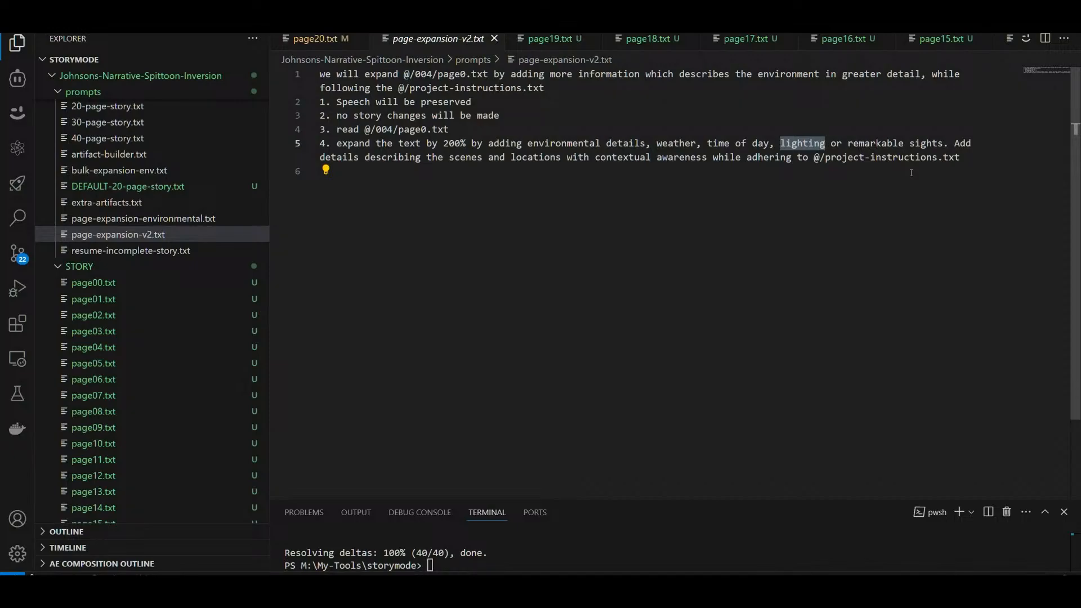
click(793, 143)
drag(778, 143, 825, 143)
click(495, 39)
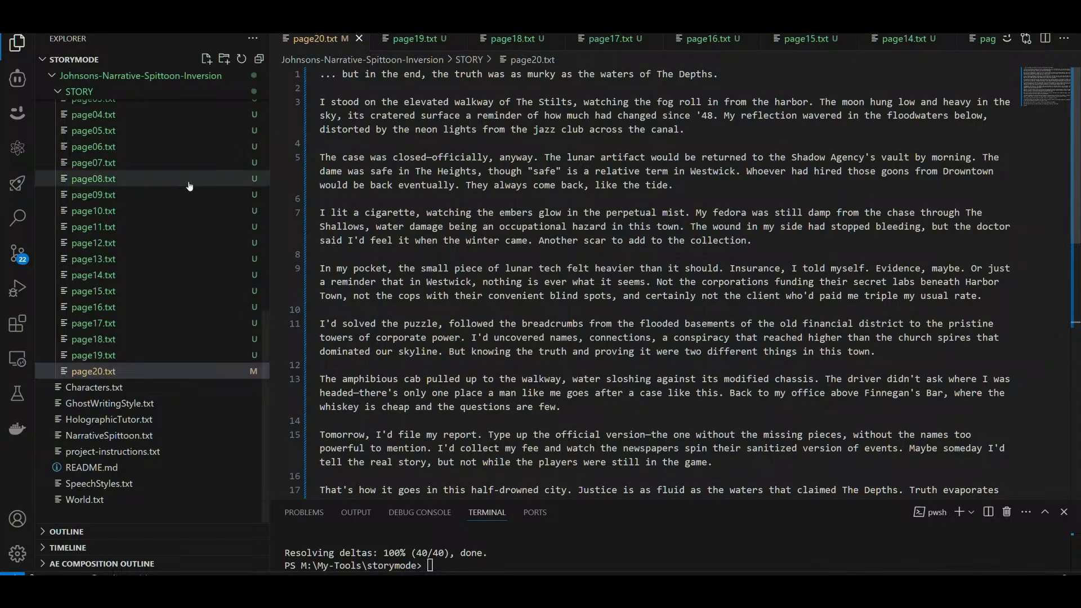
Step: Open page-expansion-v2.txt from the prompts folder and replace "lighting" with "illumination" in the fourth rule
scroll(163, 297, up, 5)
scroll(162, 296, up, 3)
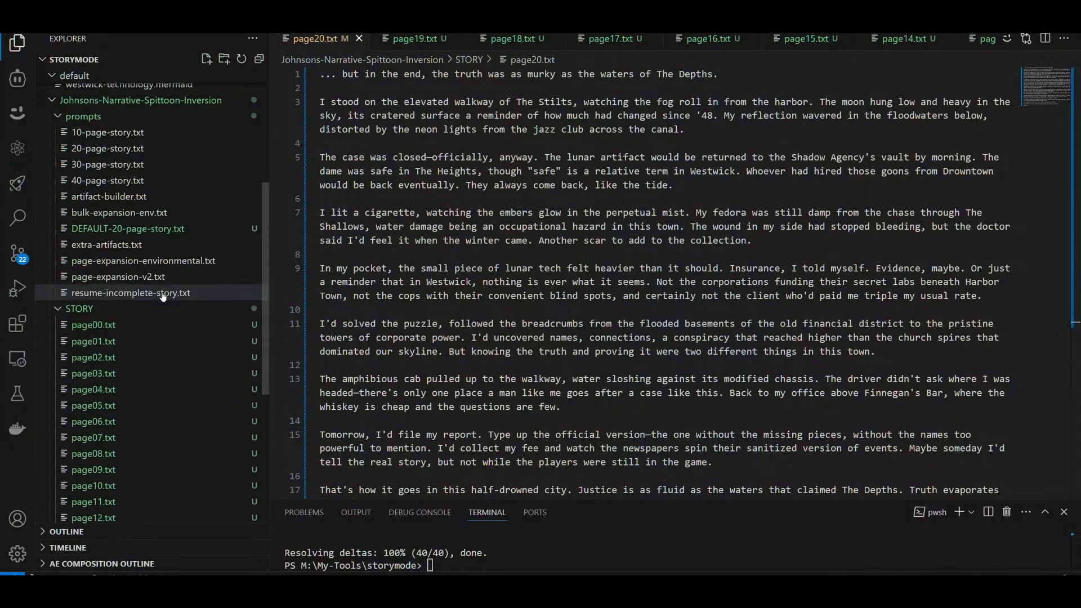
click(112, 277)
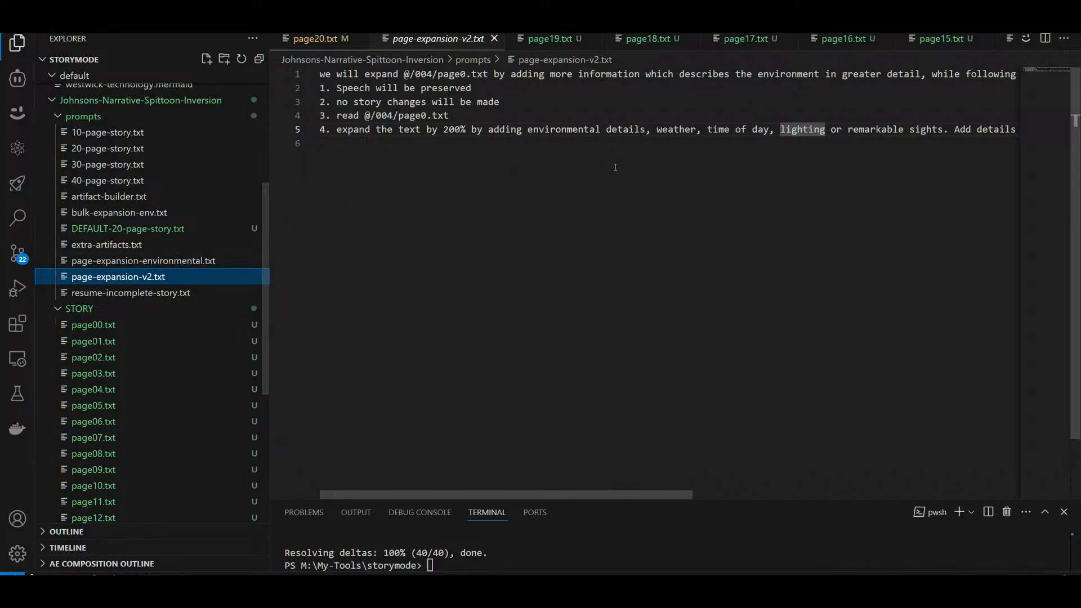
click(788, 130)
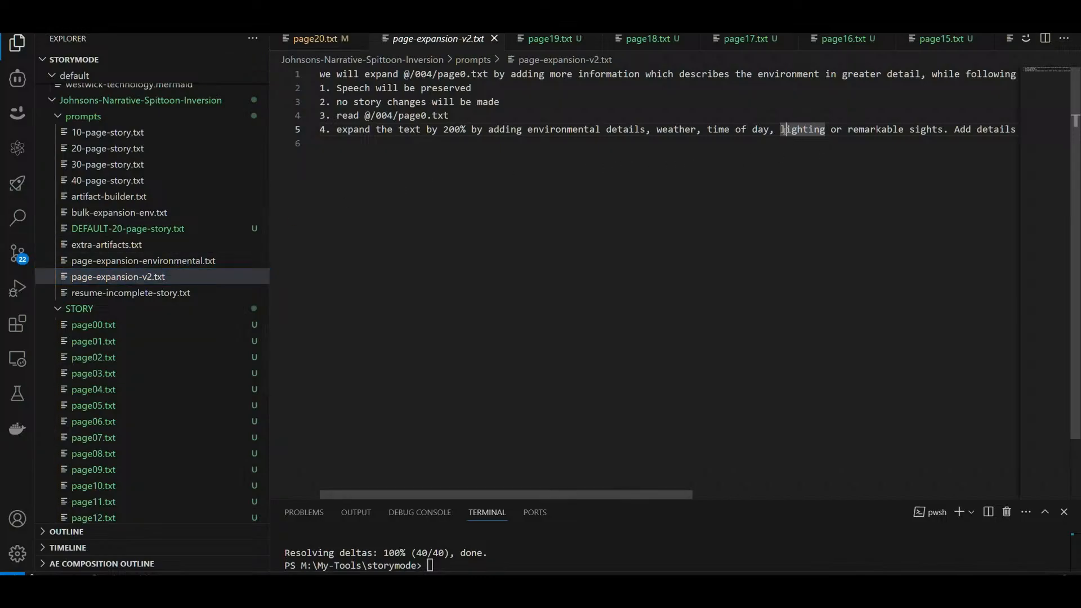
click(827, 131)
text(illumination)
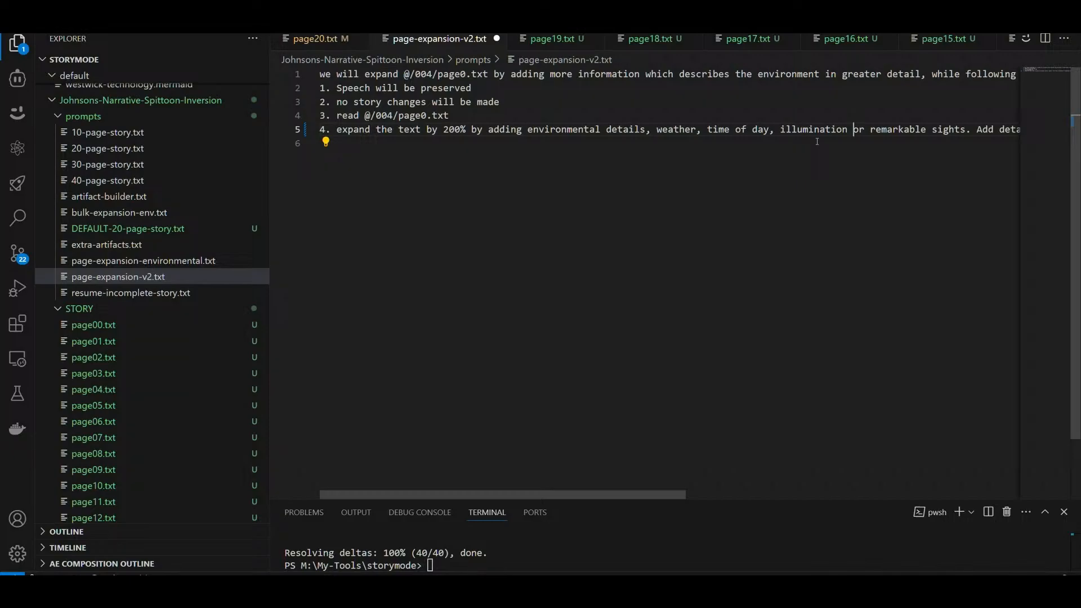
Step: Extend the fourth rule after "remarkable sights" with the phrase ", while avoiding repetition"
key(ctrl+Right)
key(ctrl+Right)
key(ctrl+Right)
text(, witho)
key(BackSpace)
key(BackSpace)
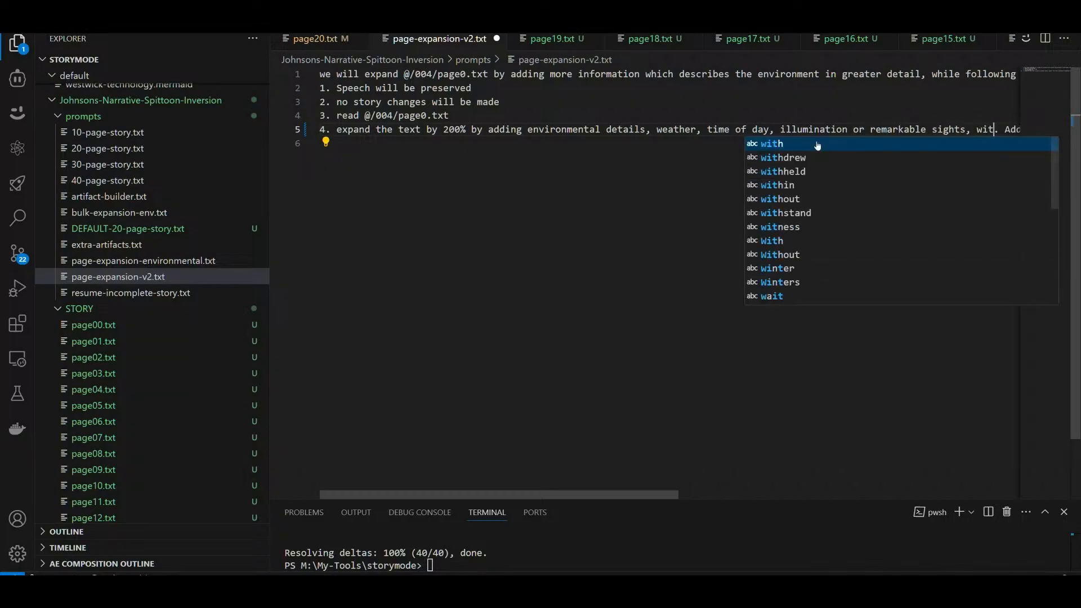
key(BackSpace)
key(BackSpace)
text(hile a)
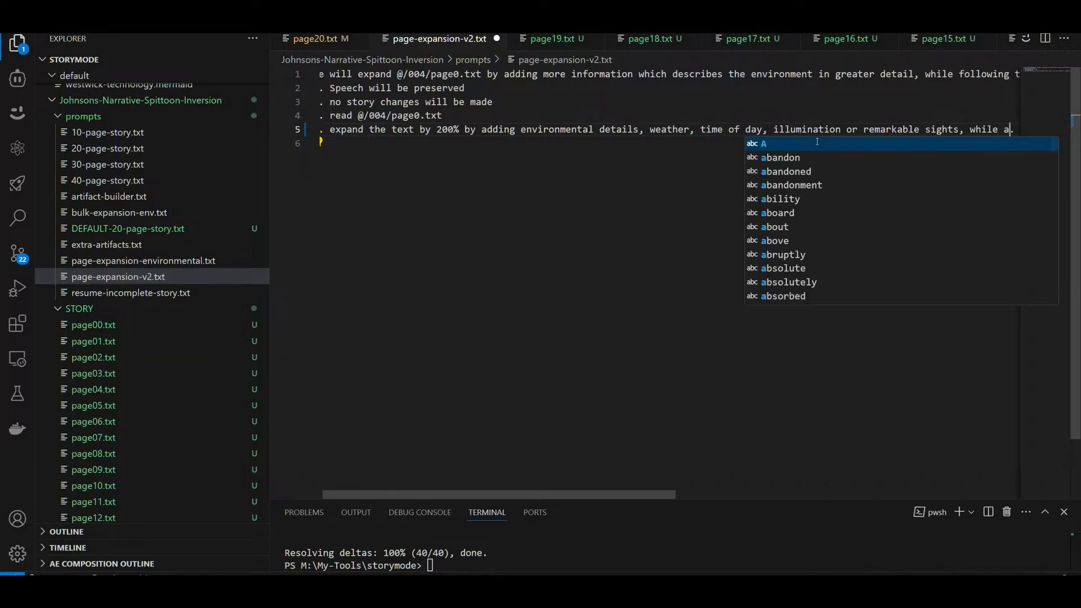
text(vo)
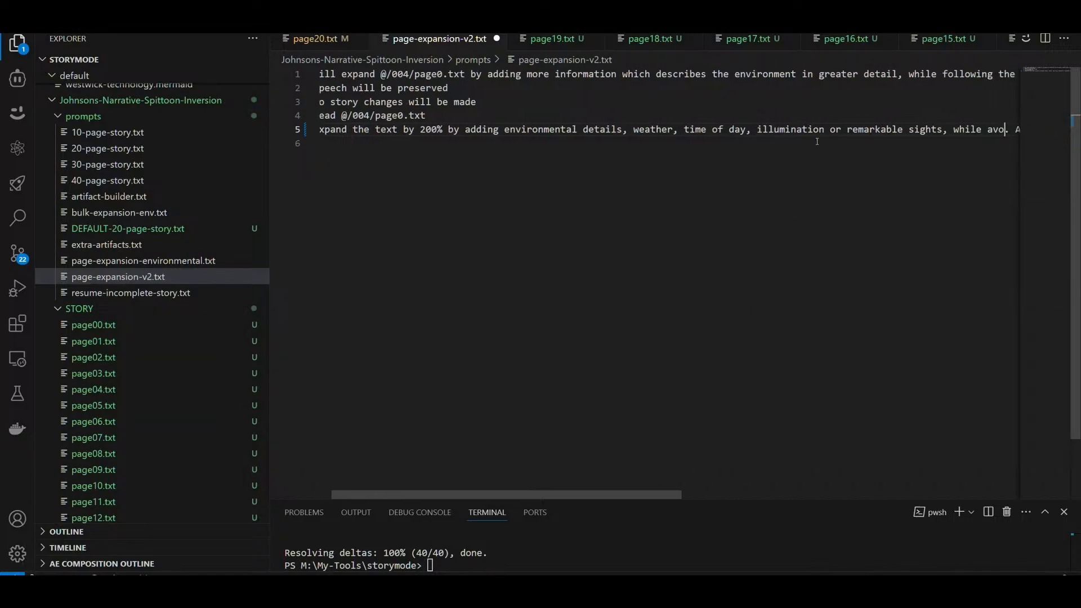
text(iding repeti)
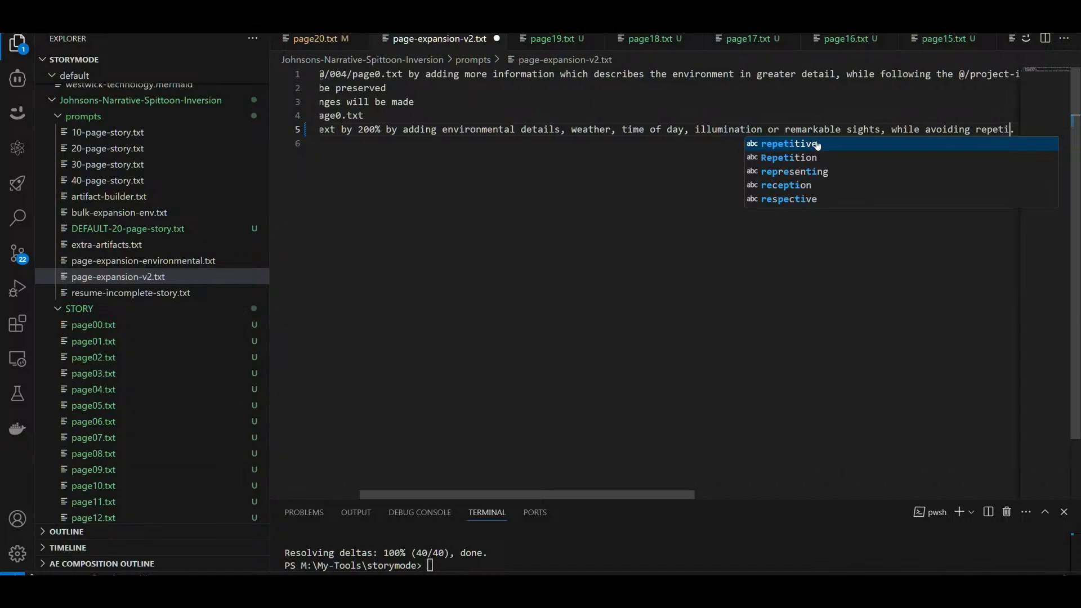
text(tion.)
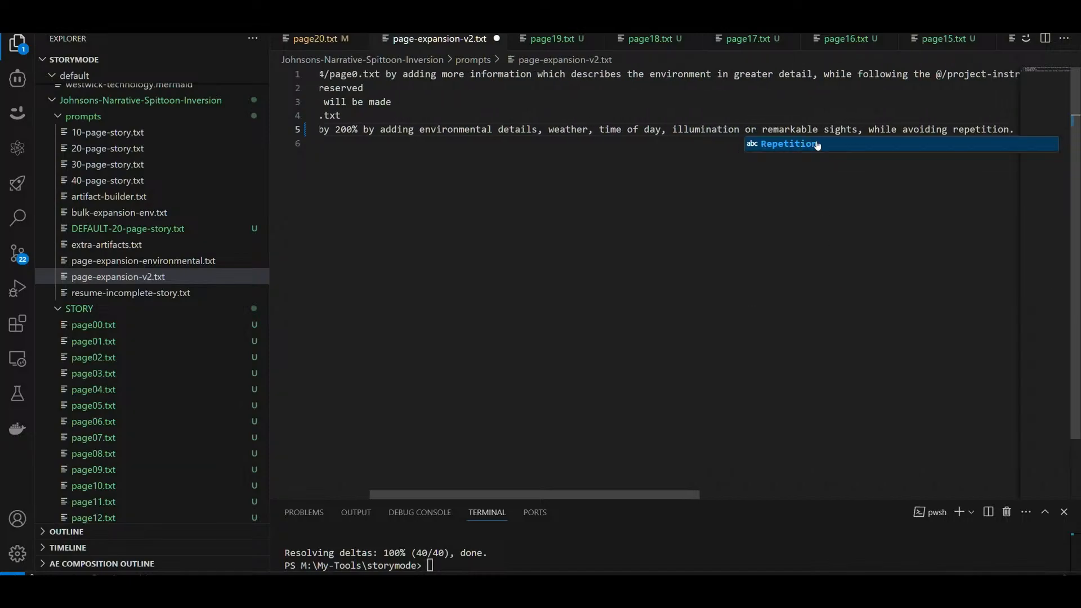
key(ctrl+v)
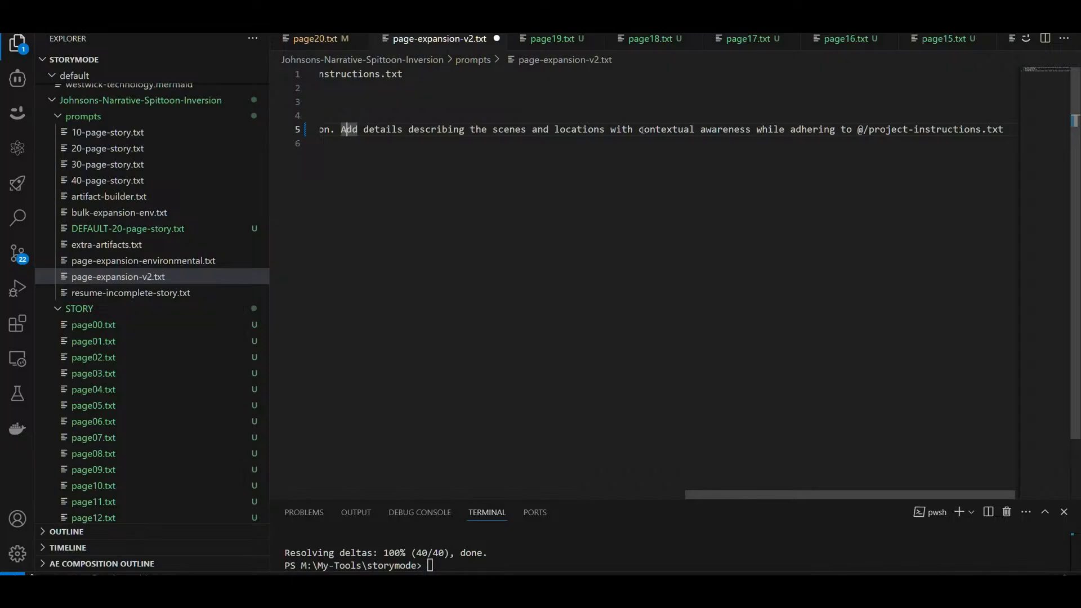
Step: Insert "Occasionaly focus on an insignificant object and escribe it with intimate detail," before "Add details" in the fourth rule
click(338, 129)
text(Occasiona)
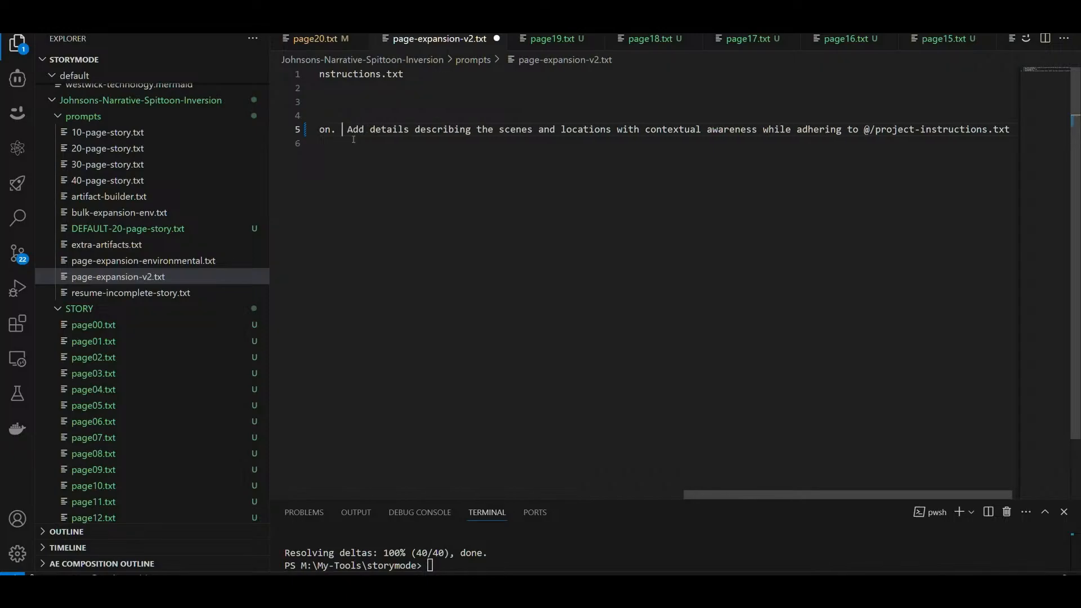
text(ly focus o)
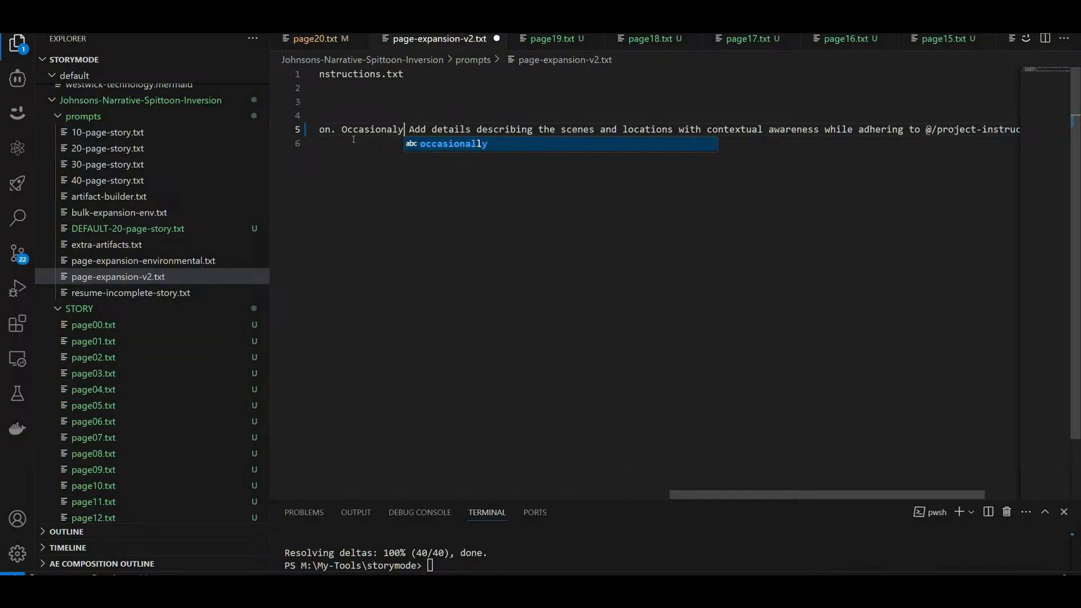
text(n )
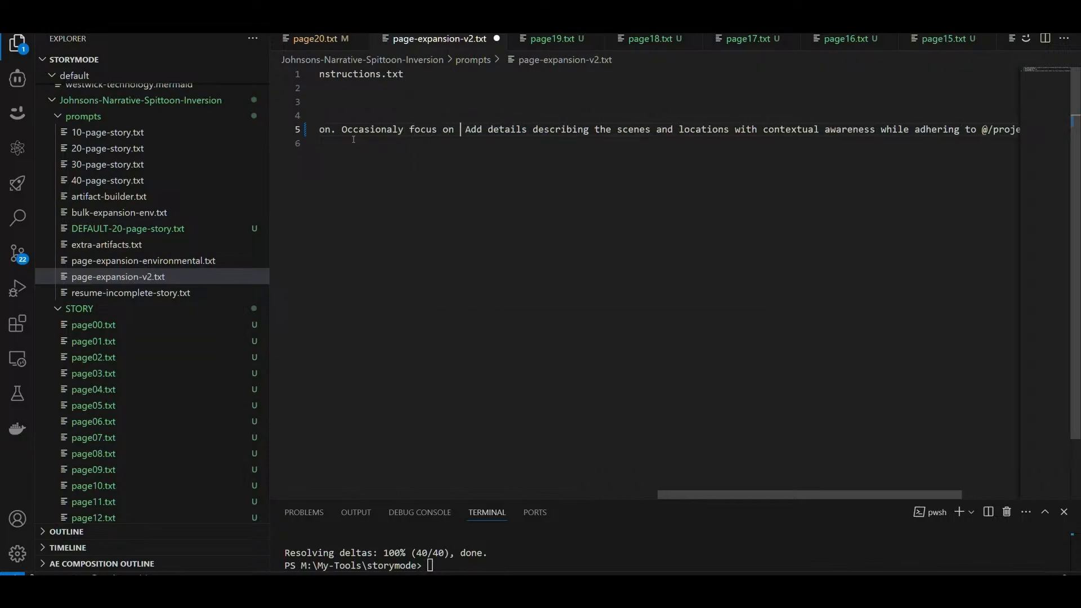
text(an insign)
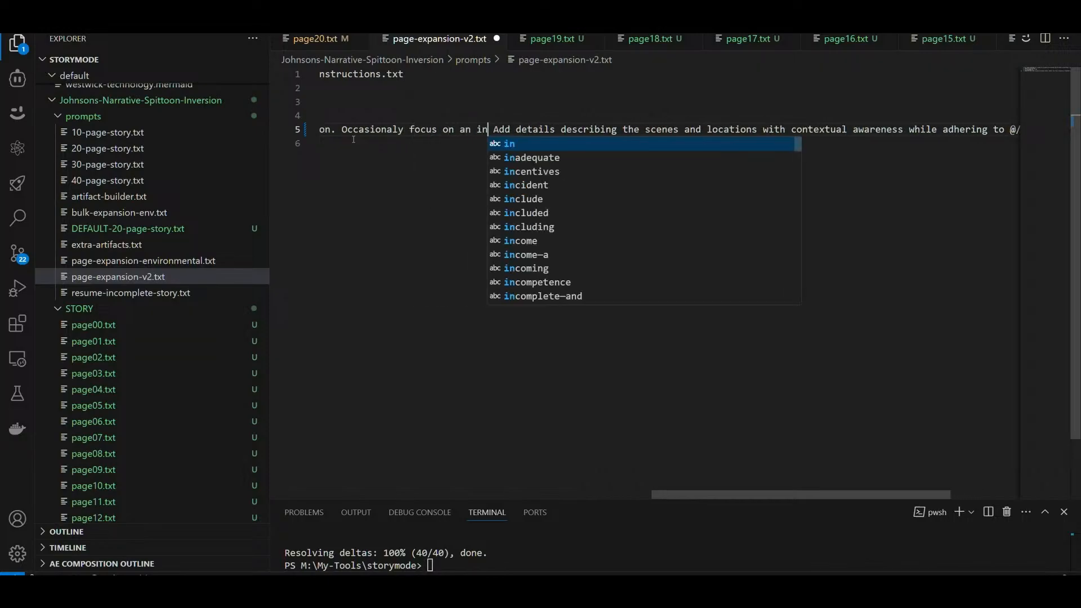
text(ificant ob)
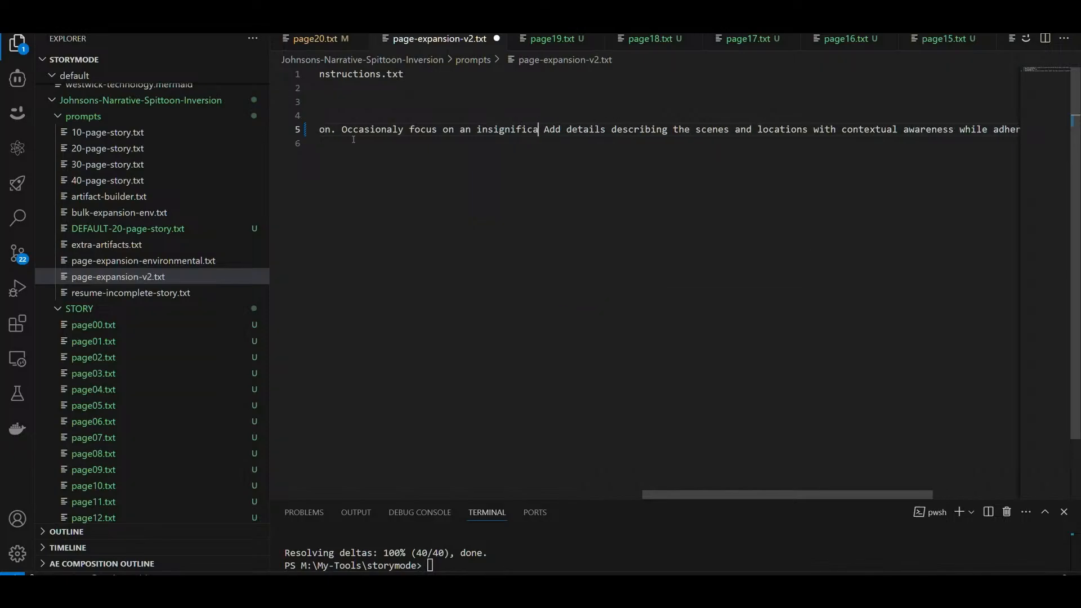
text(ject and esc)
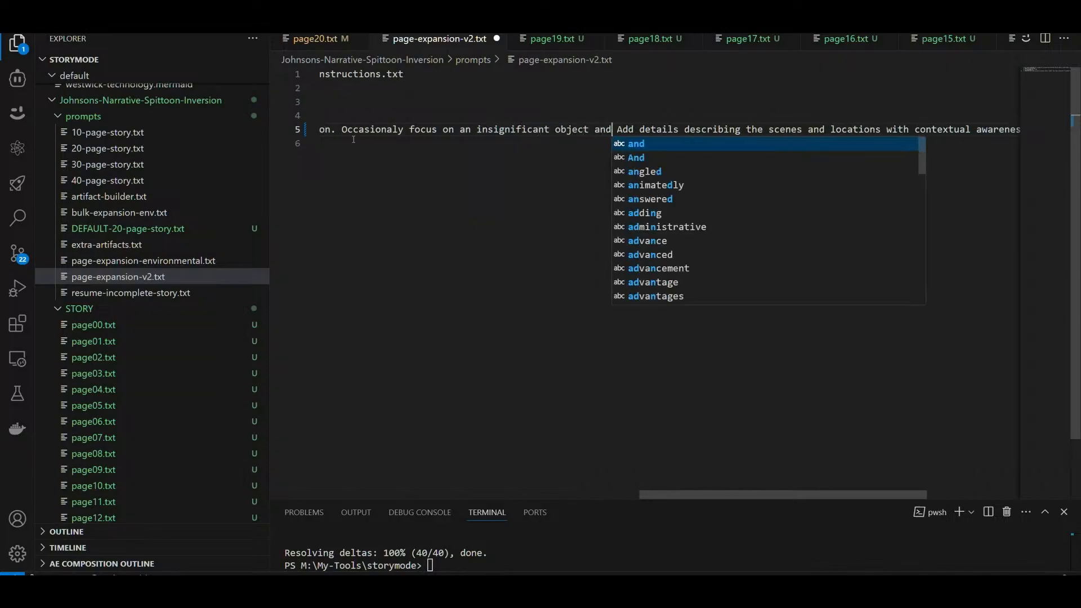
text(it in)
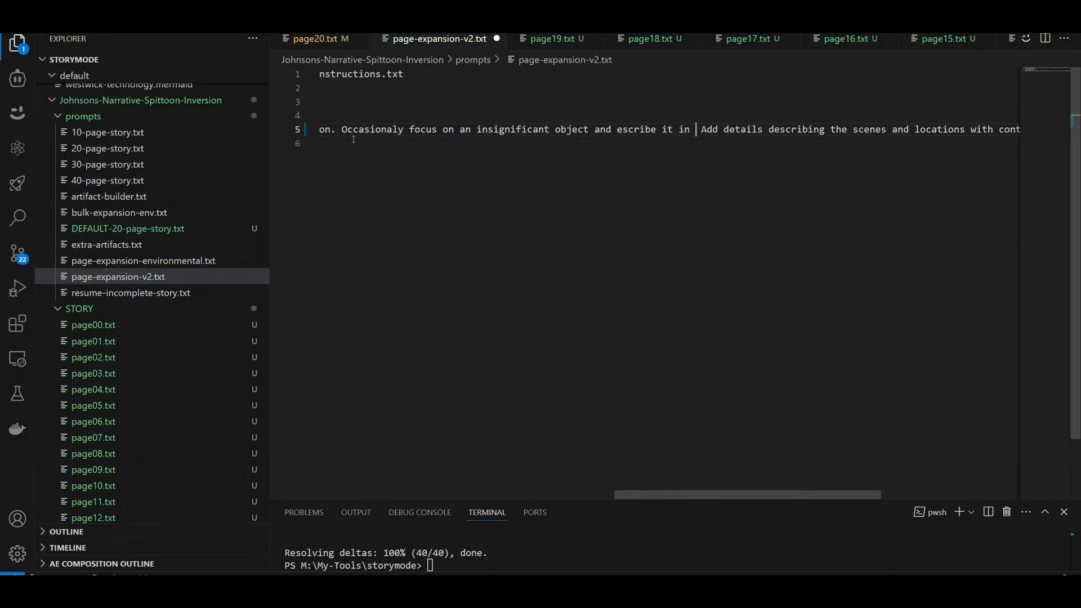
key(BackSpace)
key(BackSpace)
key(BackSpace)
text(with int)
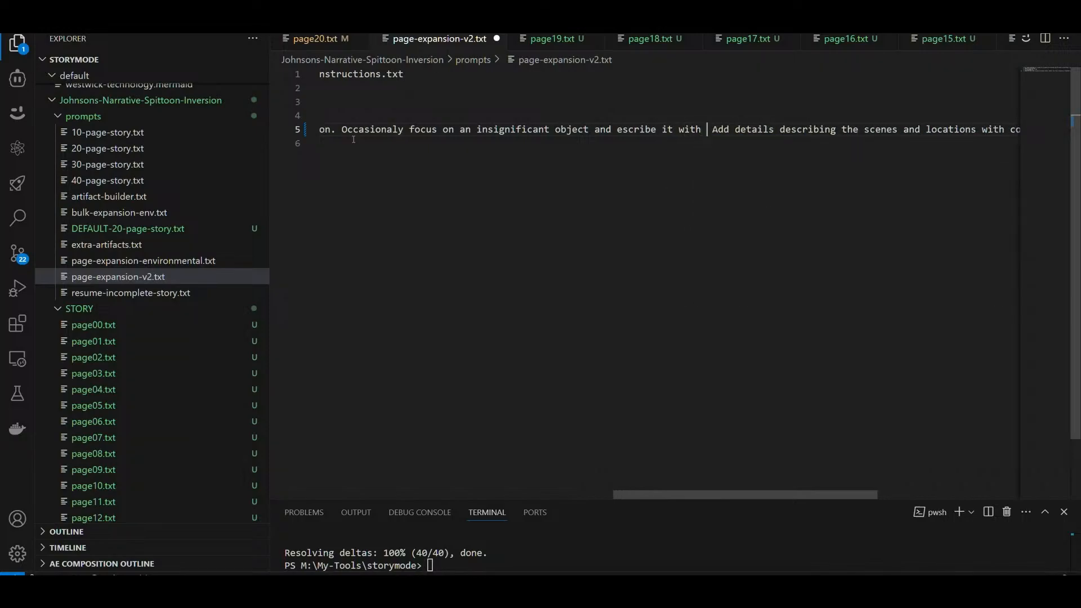
text(imate detail )
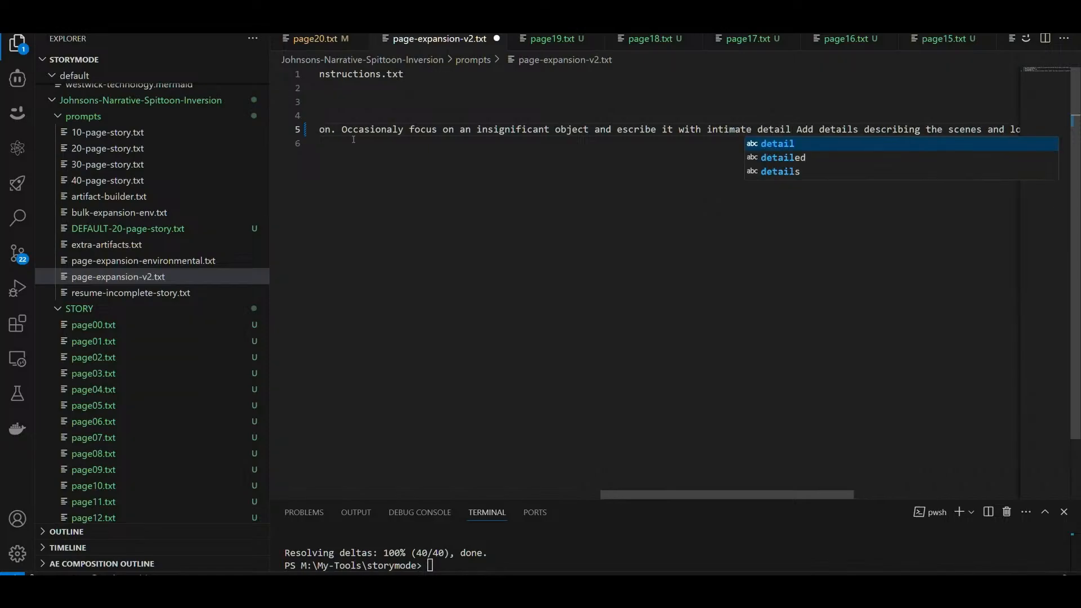
text(,)
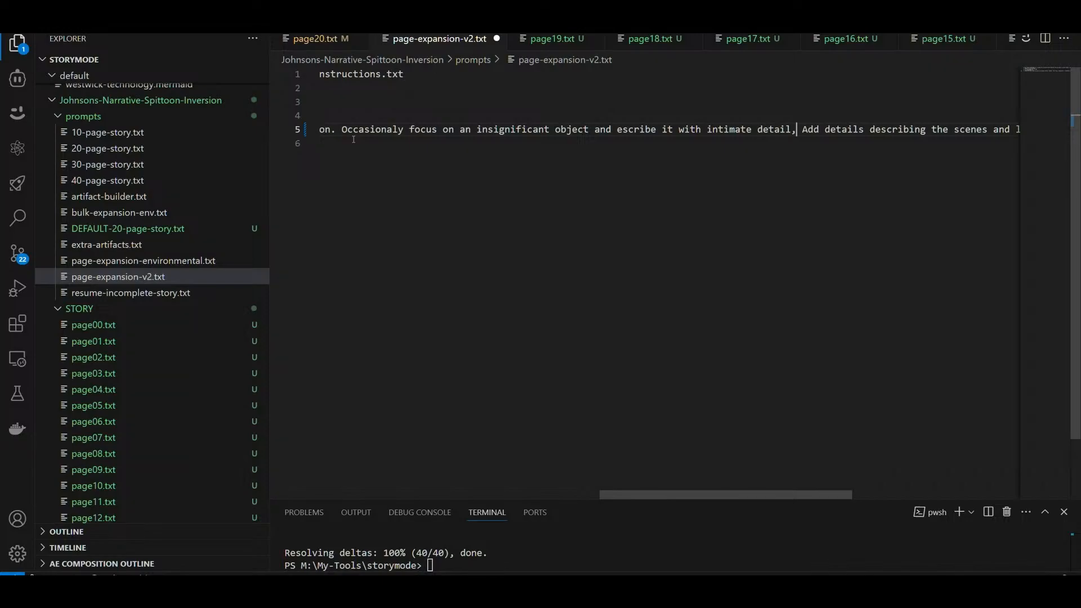
Step: Insert the word "visual" between "Add" and "details" in the fourth rule
key(ctrl+shift+Right)
text(general)
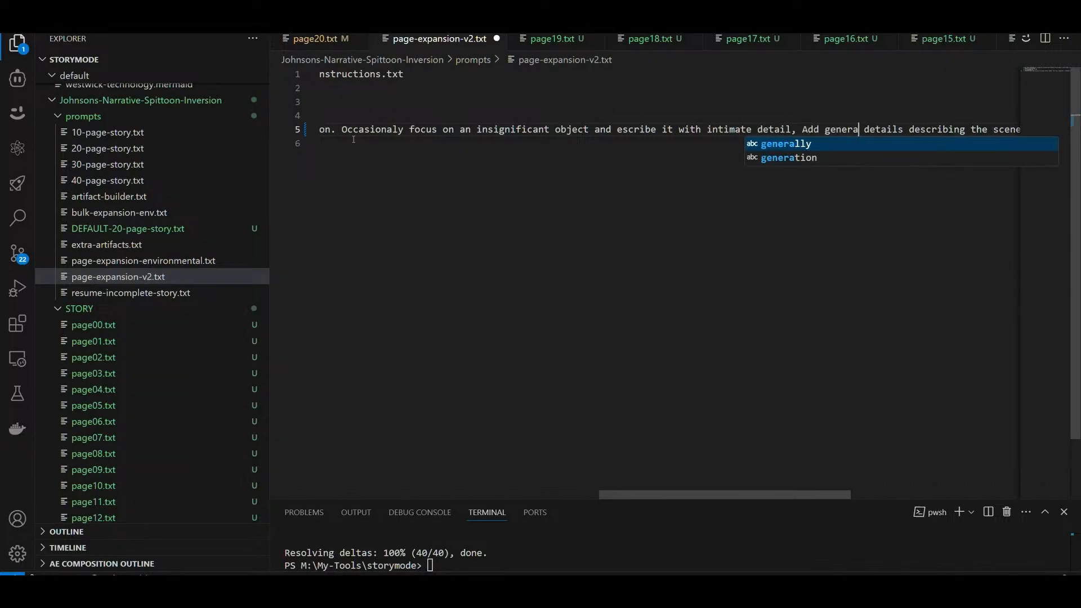
key(ctrl+shift+Right)
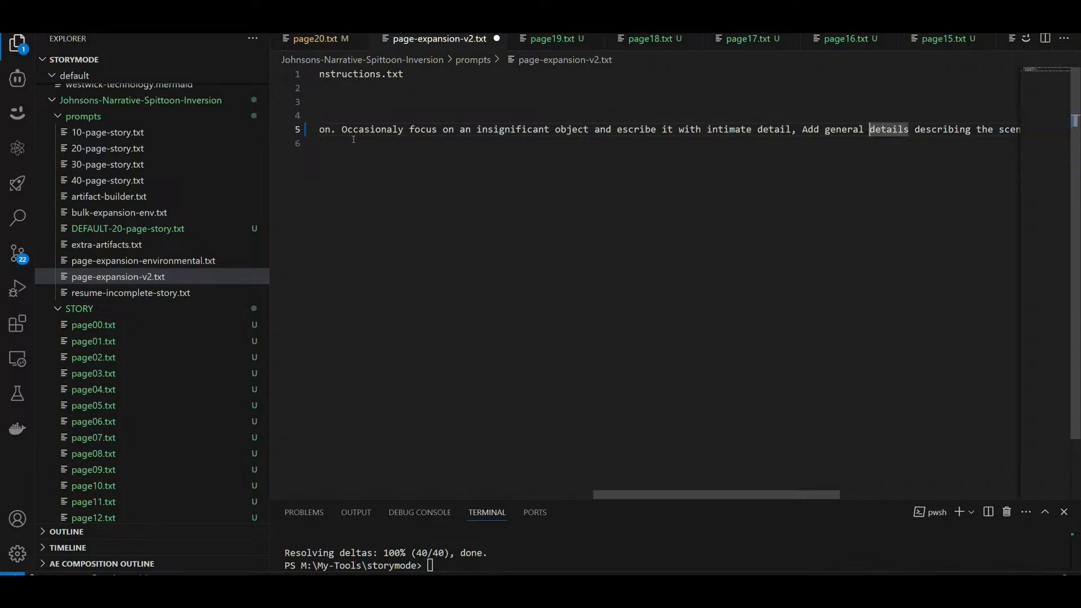
key(Left)
key(Left)
key(BackSpace)
key(BackSpace)
key(BackSpace)
key(BackSpace)
key(BackSpace)
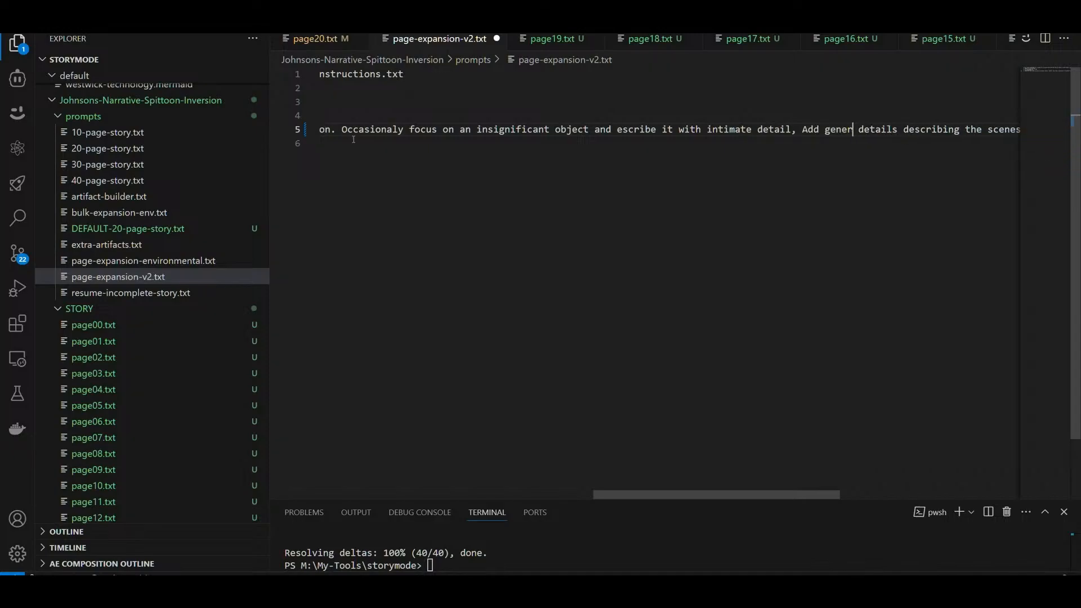
key(BackSpace)
key(BackSpace)
text(visu)
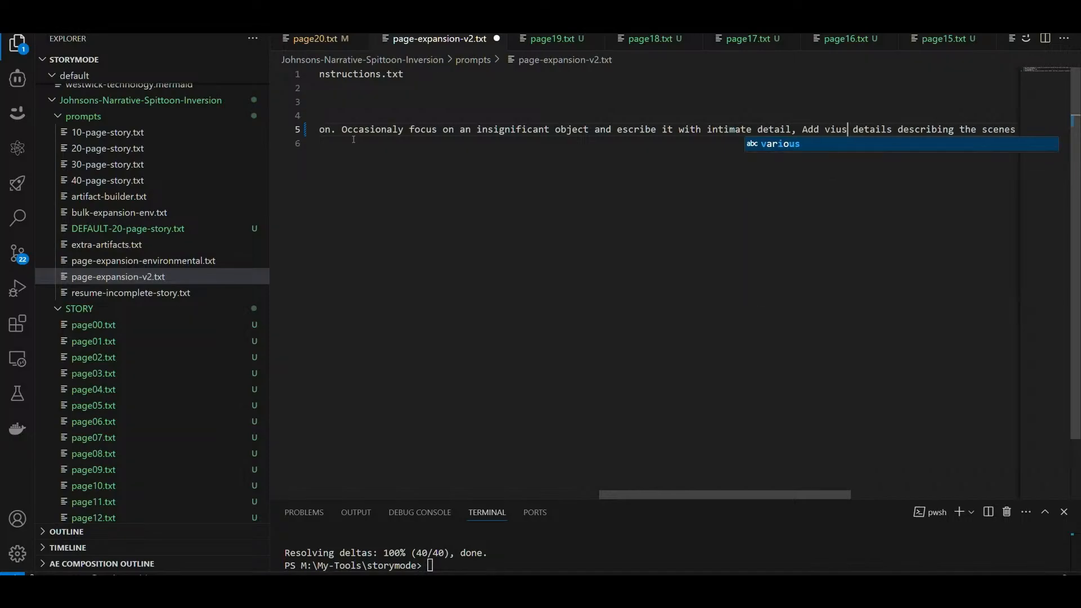
key(BackSpace)
key(BackSpace)
text(sual)
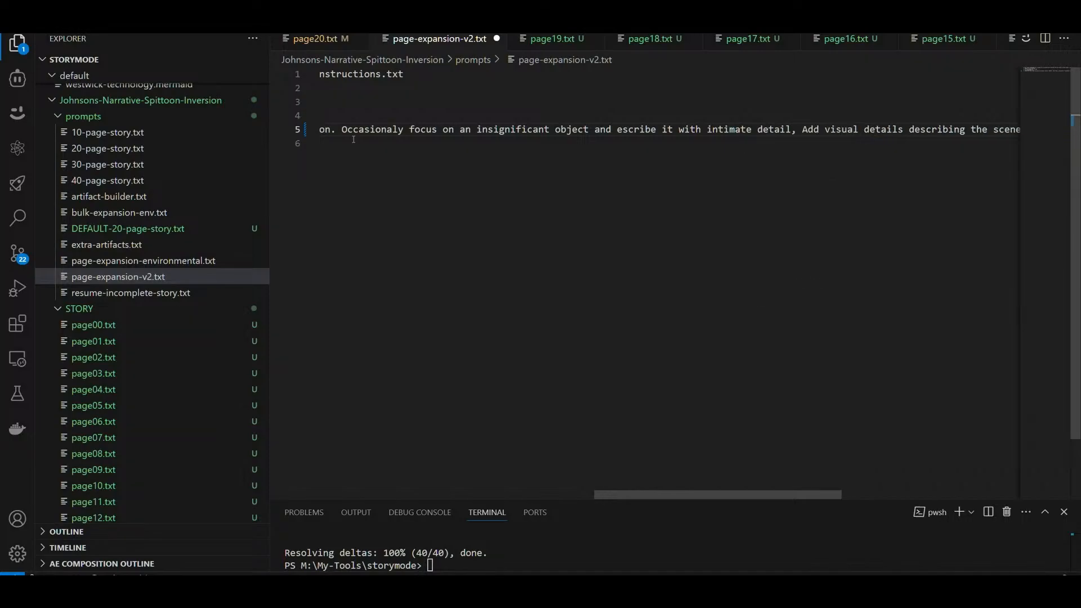
Step: Replace "intimate detail" with "high fedility" in the phrase about the insignificant object
key(Left)
key(Left)
key(Left)
key(Left)
key(Left)
key(Left)
key(Left)
key(Left)
key(Left)
key(Left)
key(Left)
key(Left)
key(Left)
key(Left)
key(Left)
key(Left)
key(Left)
key(Left)
key(Left)
key(BackSpace)
key(BackSpace)
key(BackSpace)
key(BackSpace)
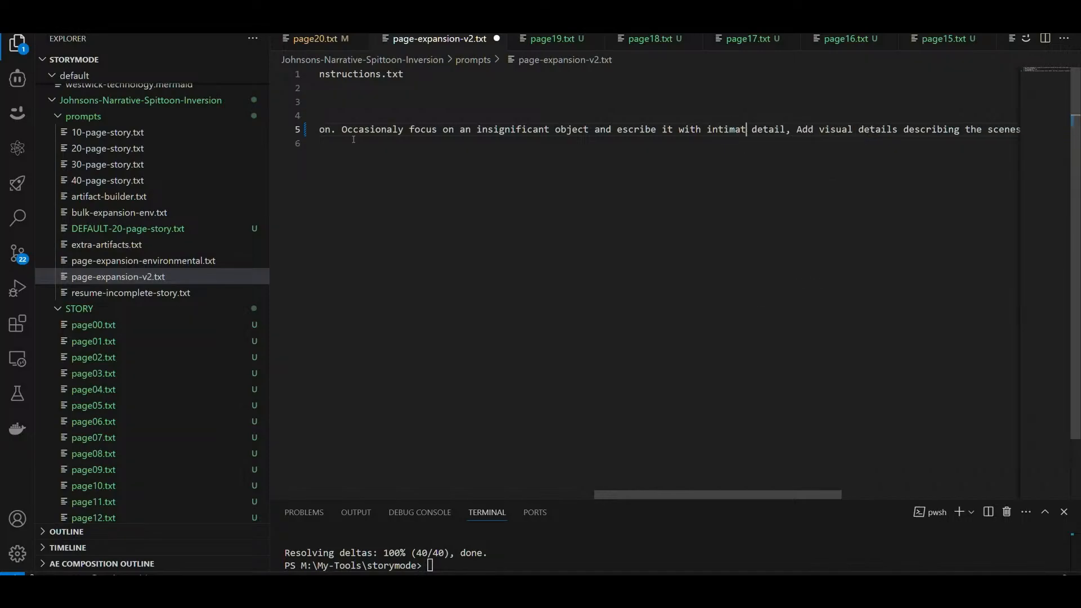
key(BackSpace)
key(BackSpace)
key(BackSpace)
key(BackSpace)
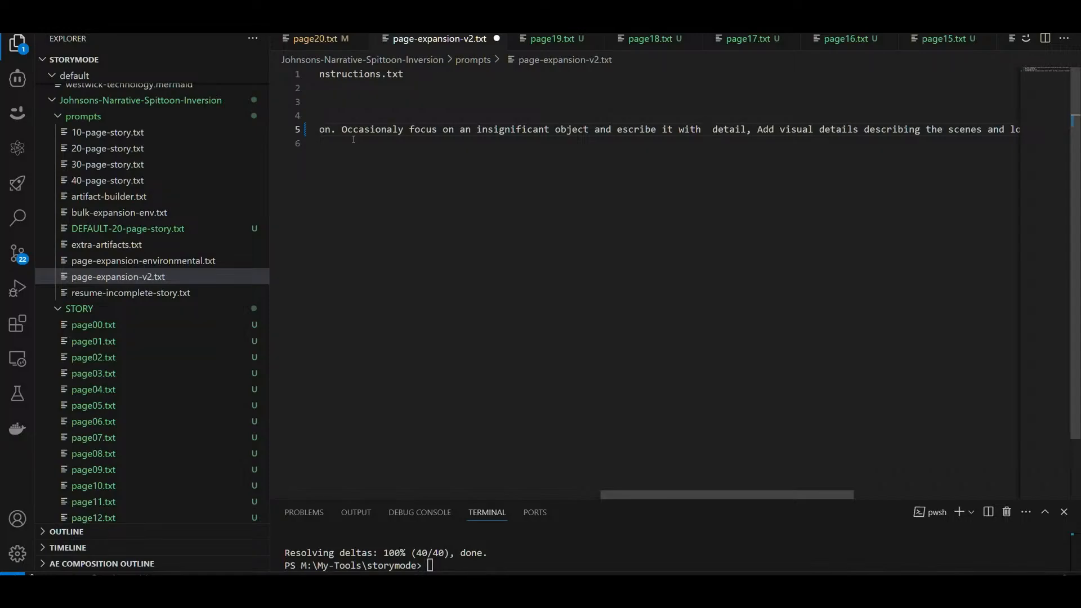
text(high fedilit)
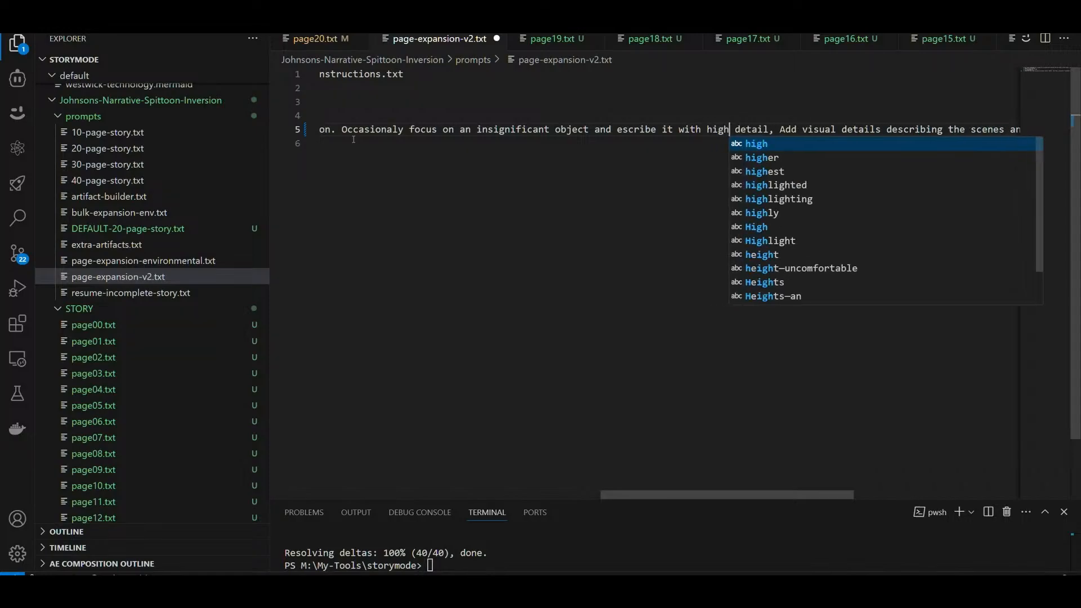
text(y)
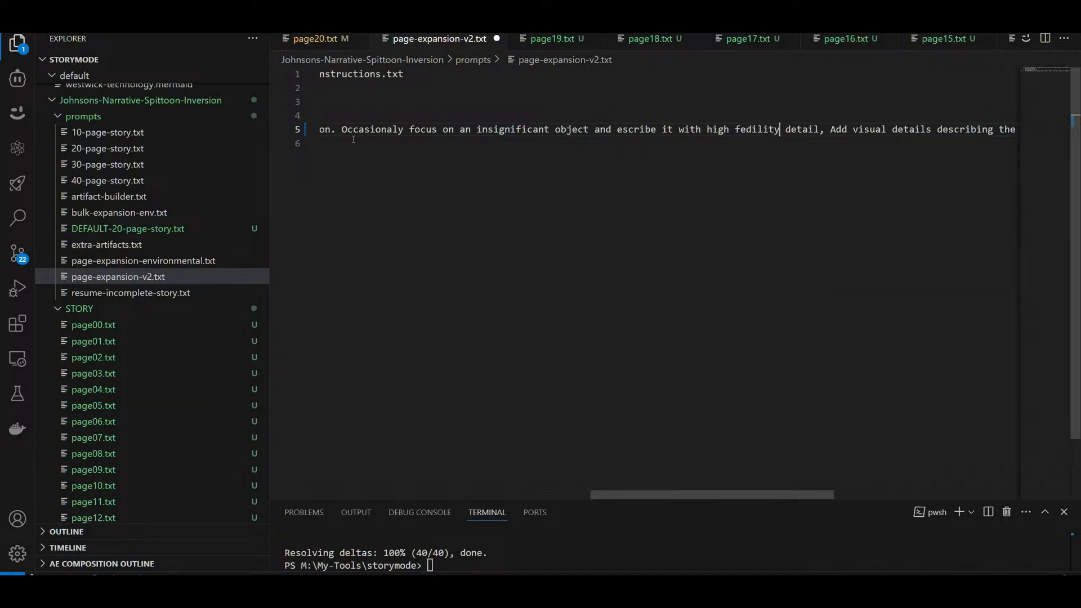
key(Delete)
key(Delete)
key(Delete)
key(Delete)
key(Delete)
key(Delete)
key(Delete)
Step: Correct the misspelled words "fedility" and "escribe" in the new phrase to "fidelity" and "describe"
key(Left)
key(Left)
key(Left)
key(Left)
key(Left)
key(Left)
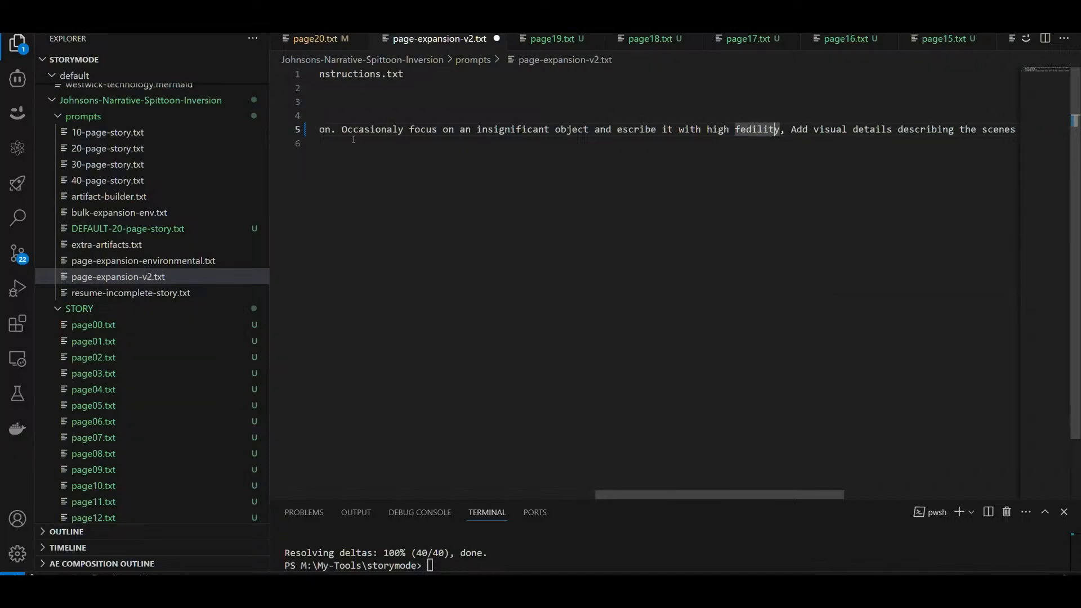
key(BackSpace)
text(ide)
key(Delete)
key(Delete)
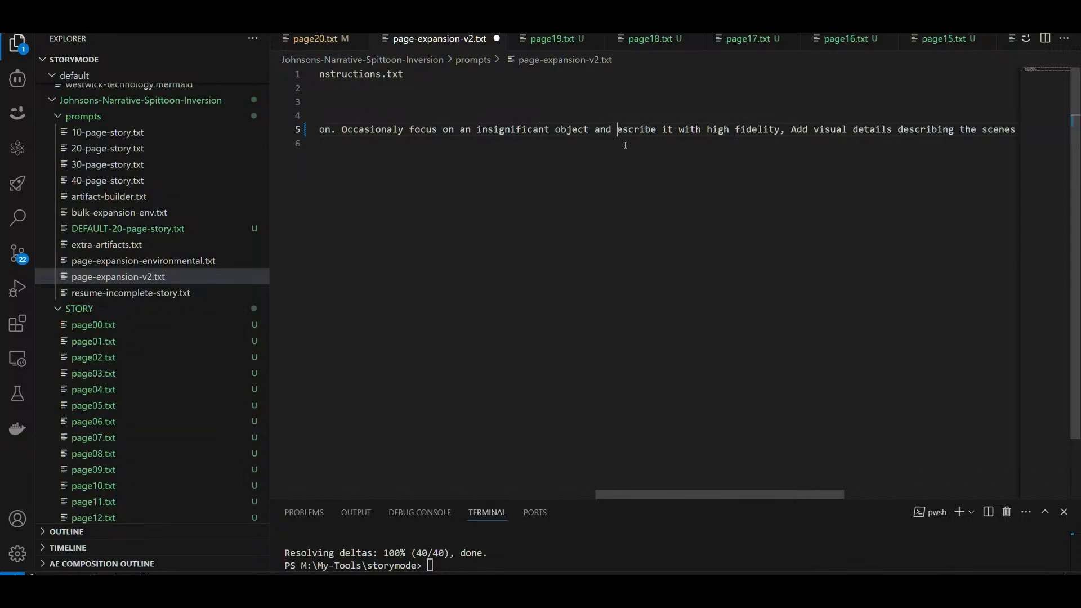
text(d)
Step: Replace the word "high" before "fidelity" with "obsessed"
click(697, 130)
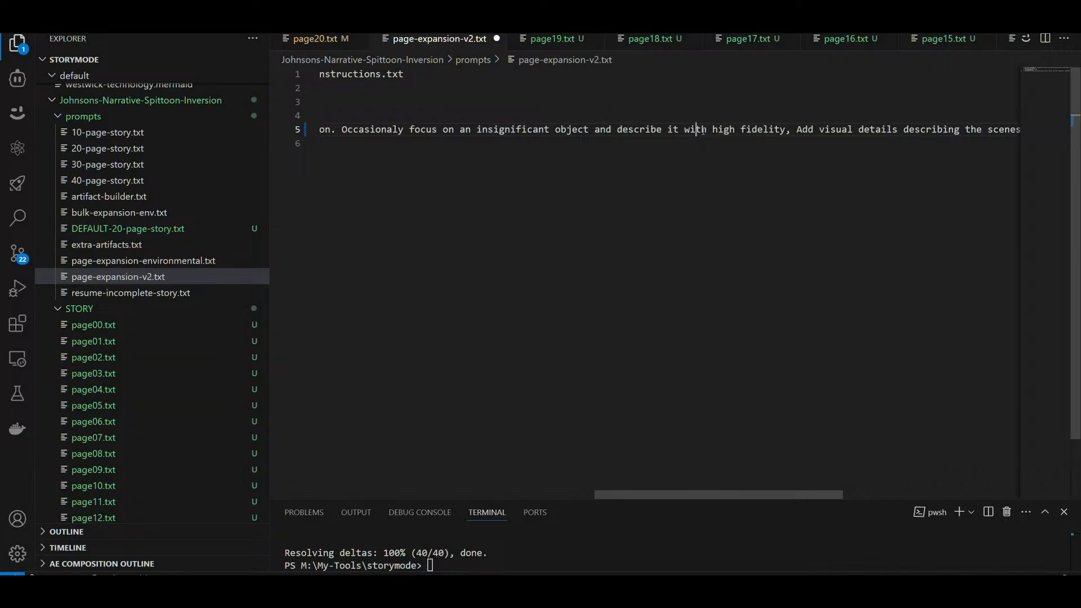
double_click(723, 130)
text(h)
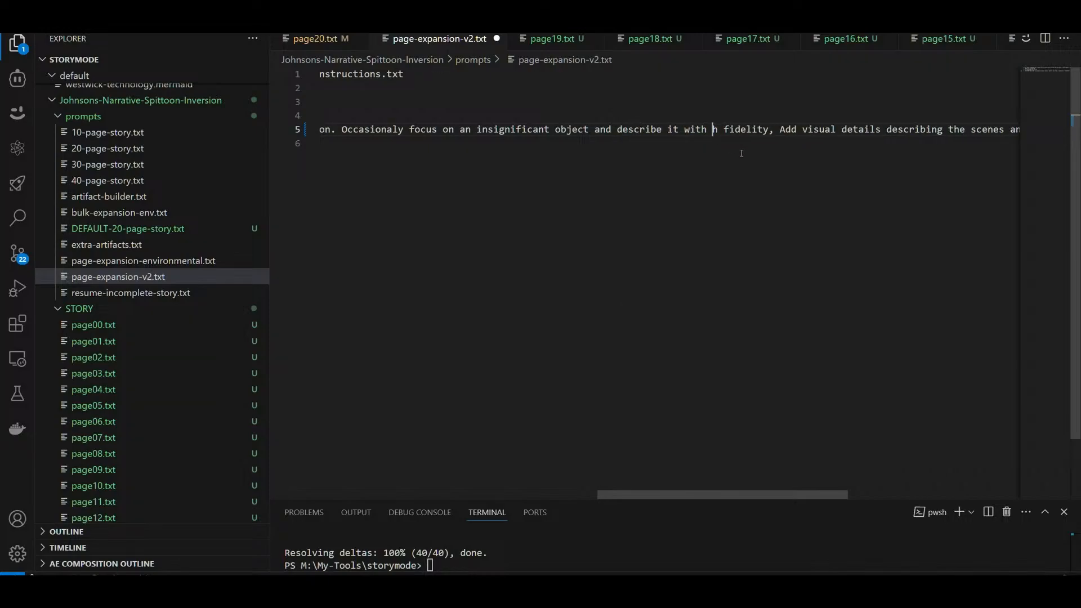
key(BackSpace)
text(a)
key(BackSpace)
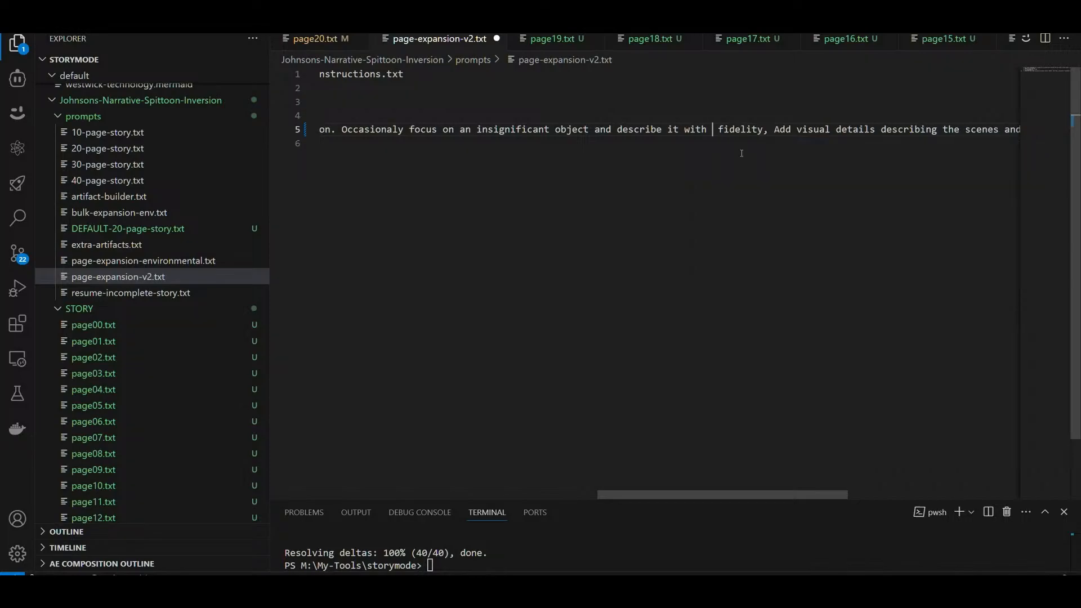
text(obsessed)
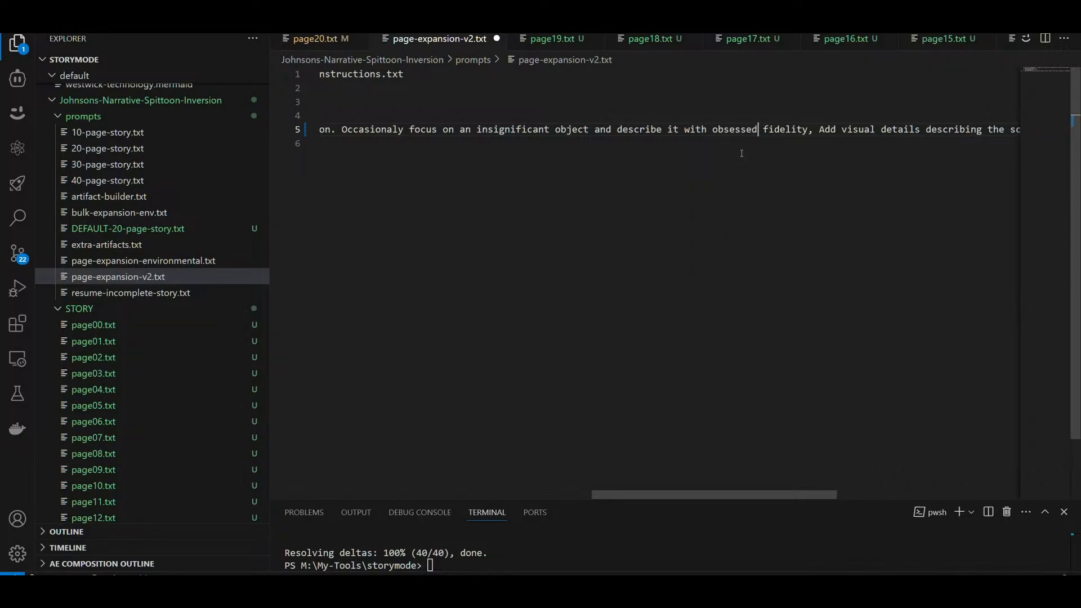
Step: Change the word "obsessed" before "fidelity" to "obsessive"
key(BackSpace)
key(BackSpace)
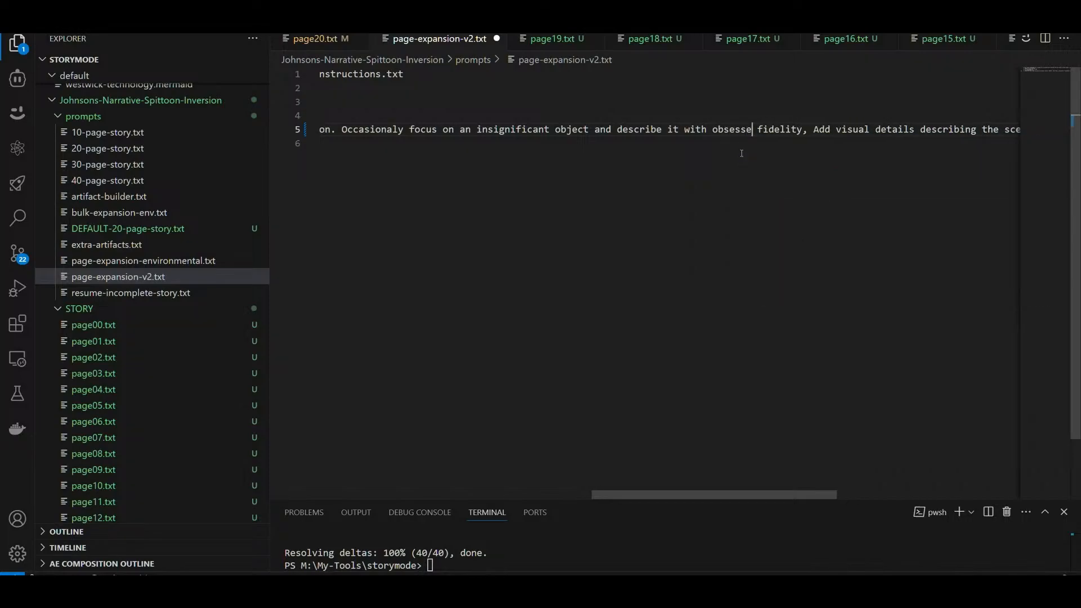
text(ic)
text(e)
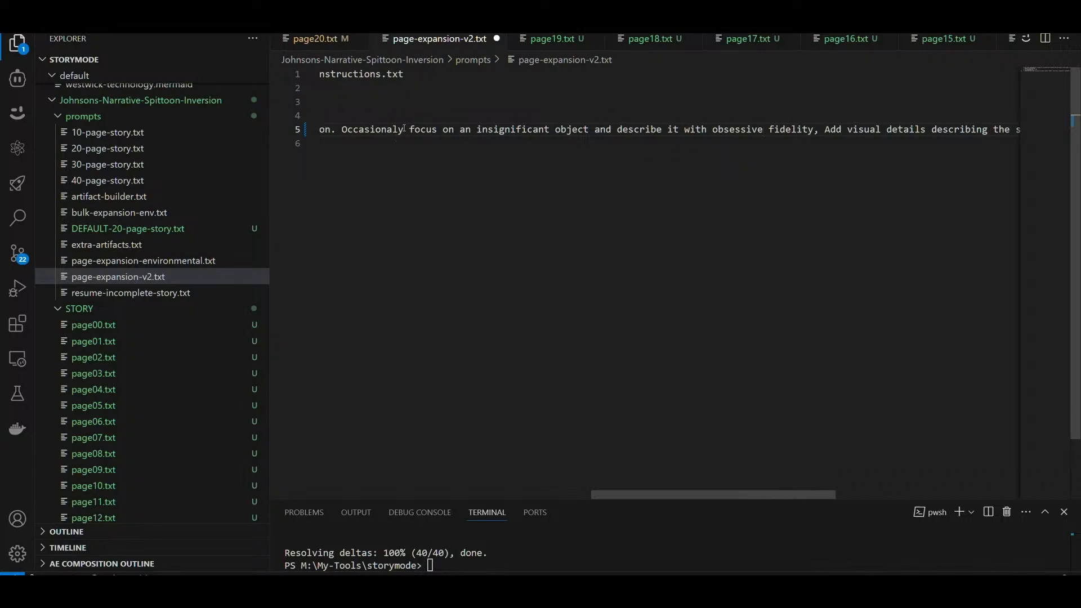
Step: Replace "Occasionaly" with "50% of the time" at the start of the sentence about the insignificant object
drag(404, 128, 342, 129)
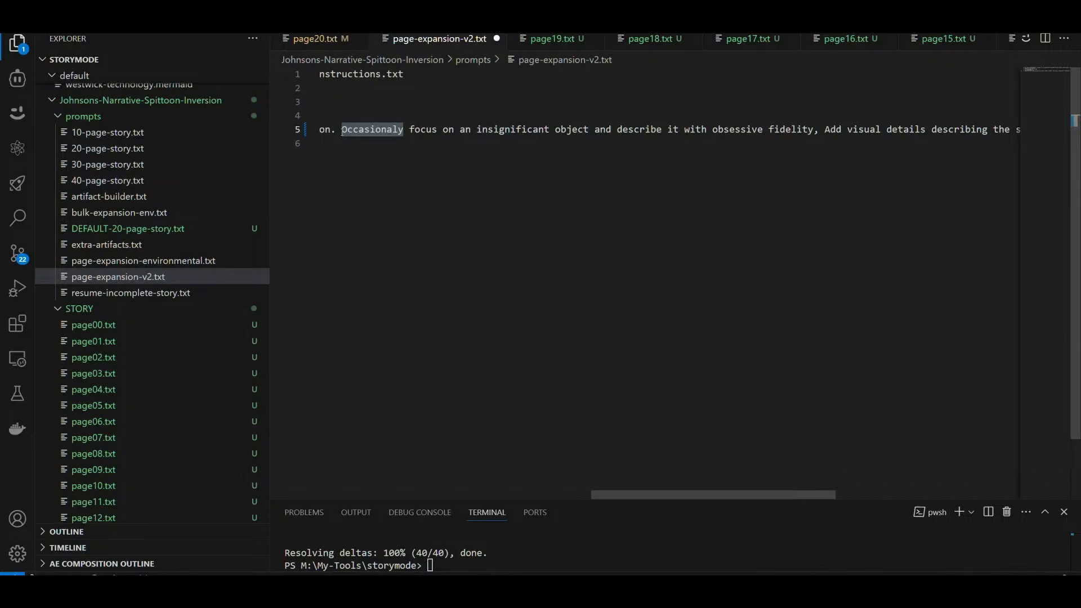
text(50% of the )
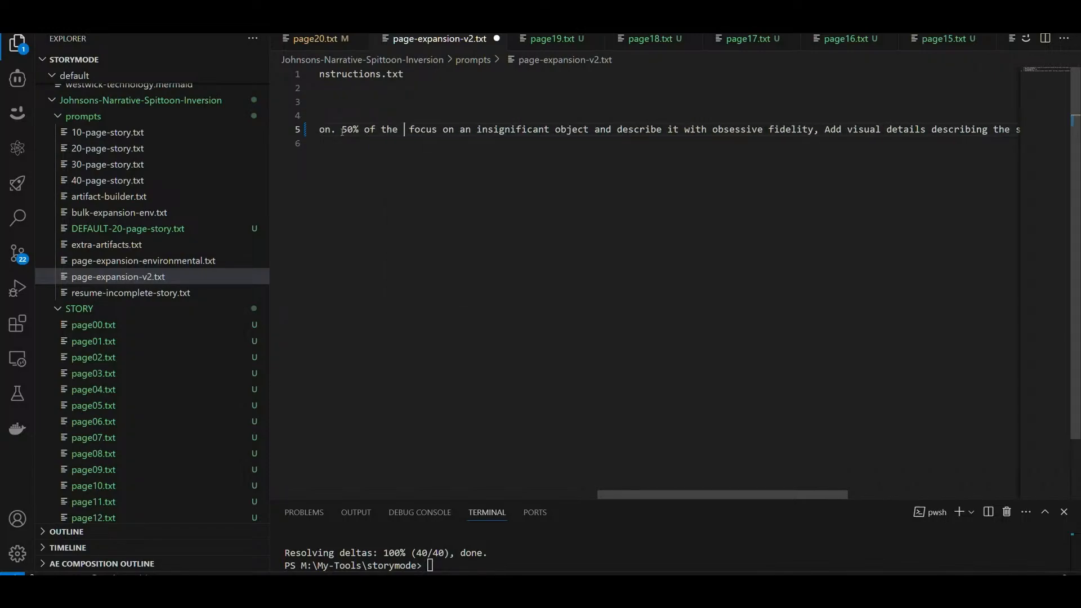
text(time)
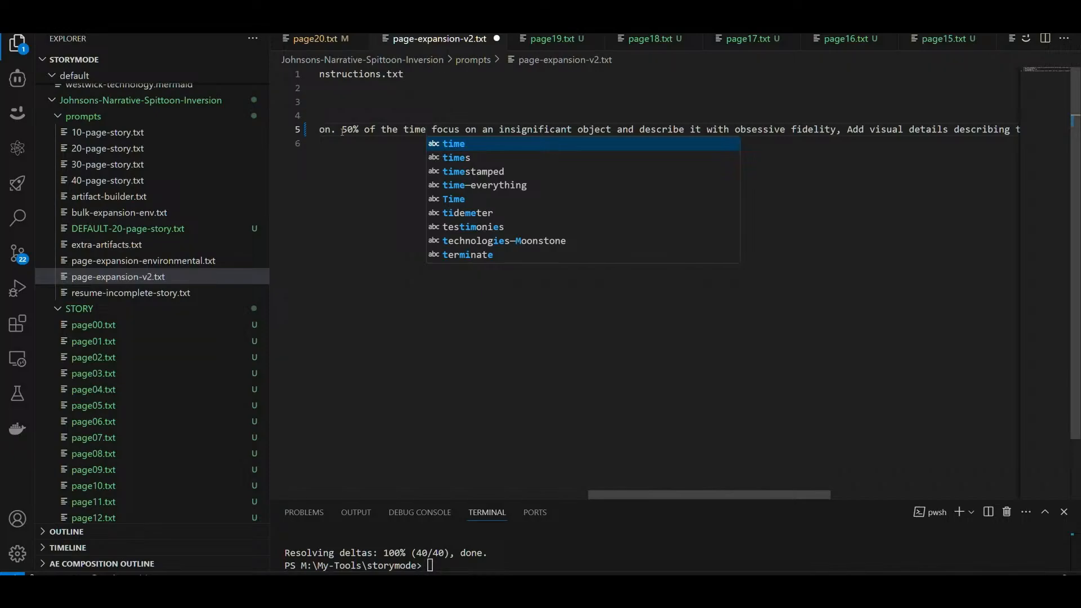
Step: Insert "in the page" after "insignificant object" in the same sentence
key(Right)
key(Right)
key(Right)
key(Right)
key(Right)
key(Right)
key(Right)
key(Right)
key(Right)
key(Right)
key(Right)
key(Right)
key(Right)
key(Right)
key(Right)
key(Right)
key(Right)
key(Right)
key(Right)
key(Right)
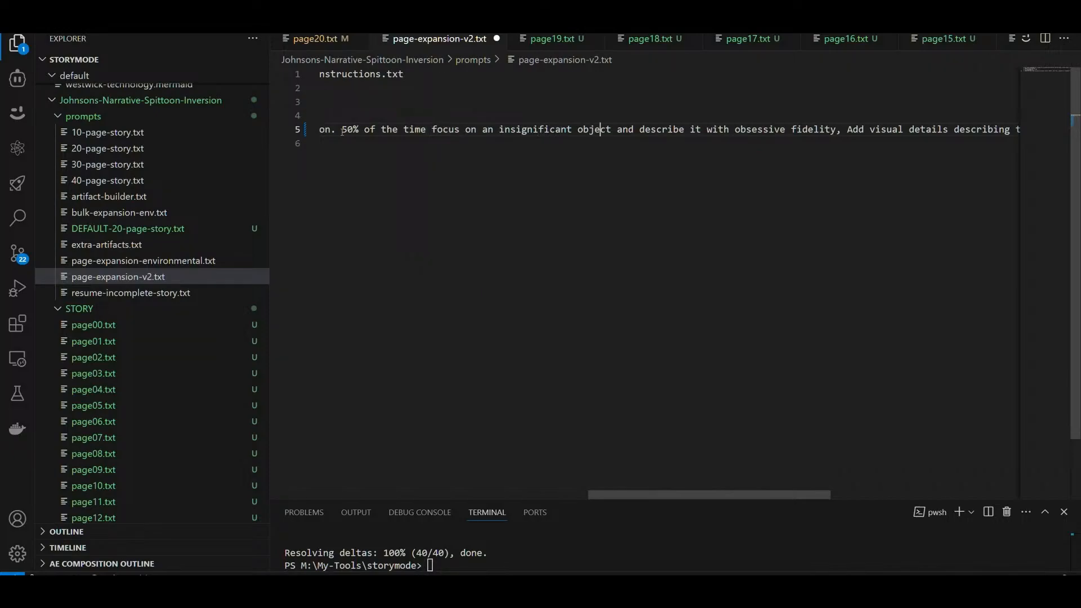
text(in the page)
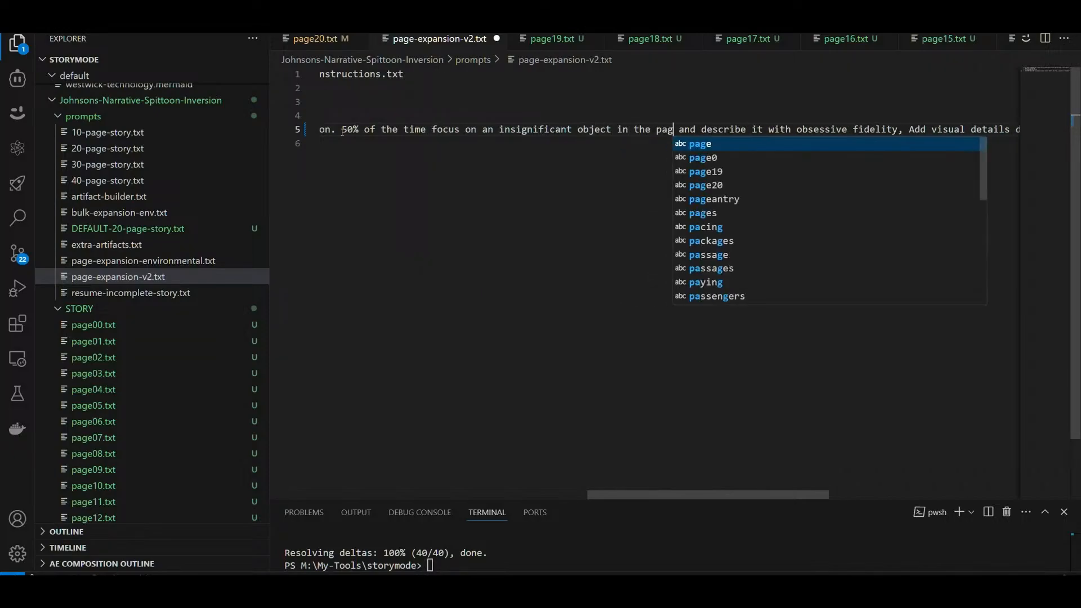
key(Escape)
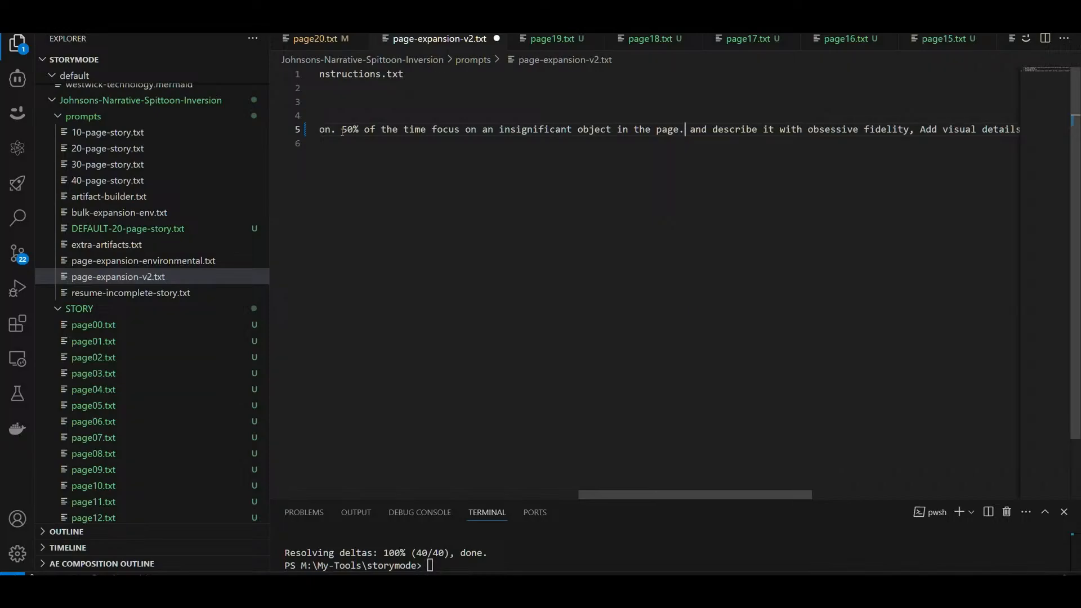
Step: Replace "obsessive" before "fidelity" with "incredible level of"
key(Right)
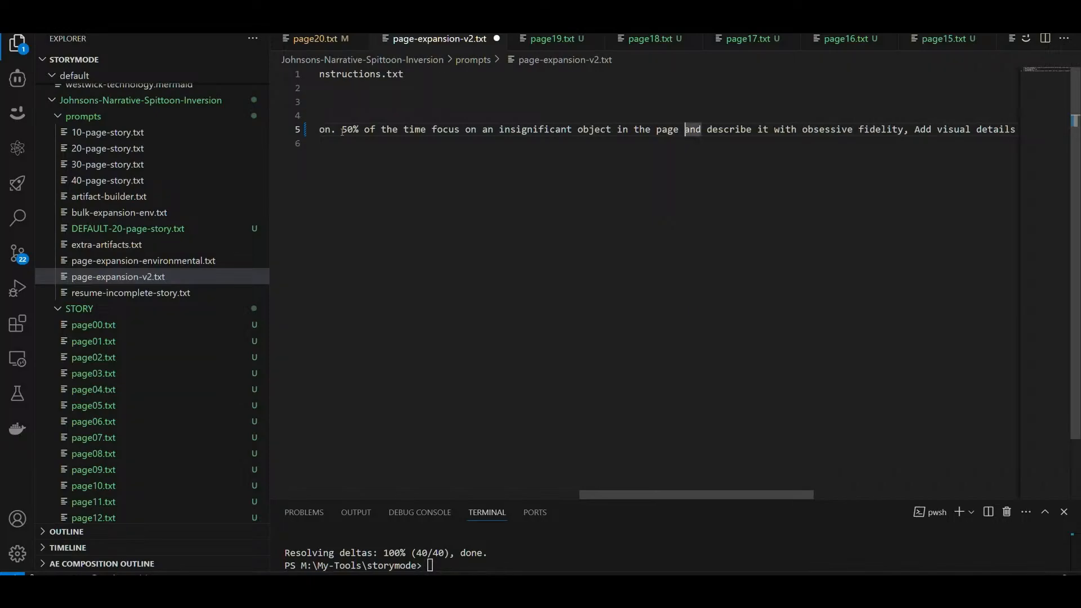
key(Right)
key(Right)
key(Right)
key(Right)
key(Right)
key(Right)
key(Right)
key(Right)
key(Right)
text(incre)
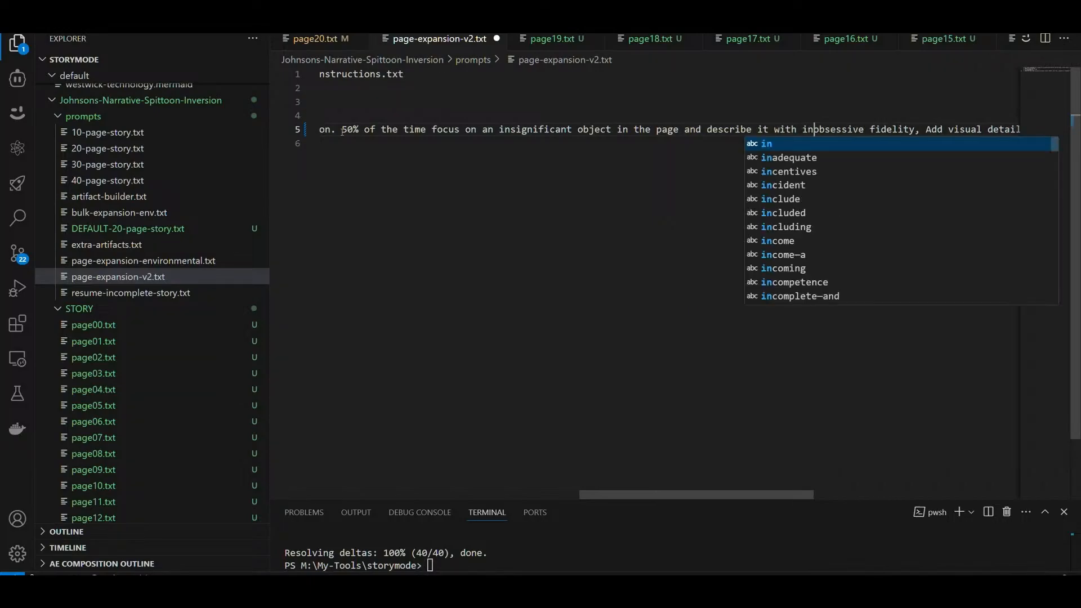
text(dible leve)
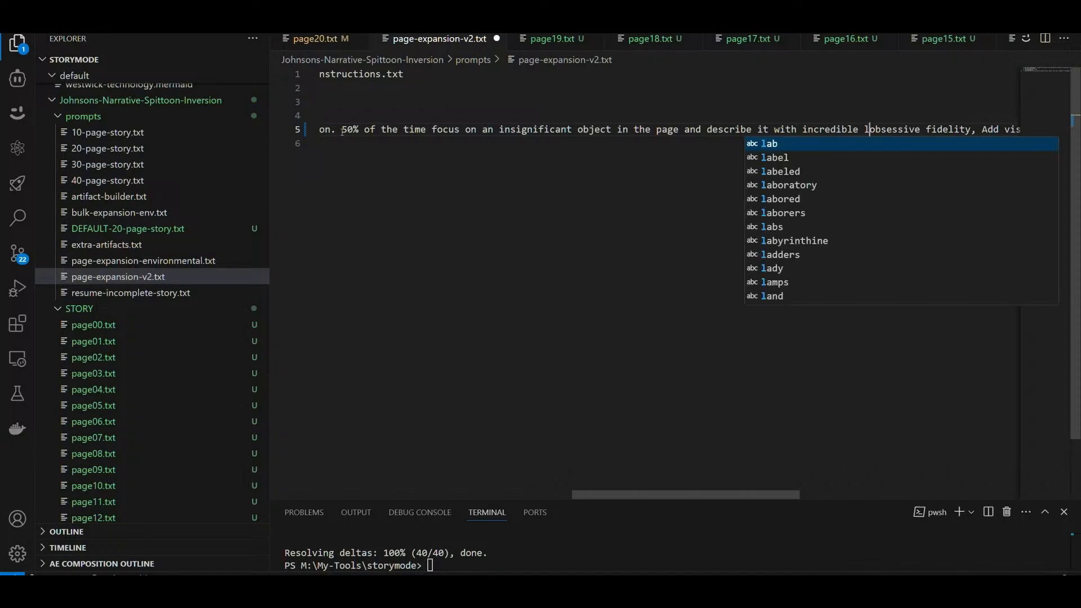
text(l of)
key(Delete)
key(Delete)
key(Delete)
key(Delete)
key(Delete)
key(Delete)
key(Delete)
key(Delete)
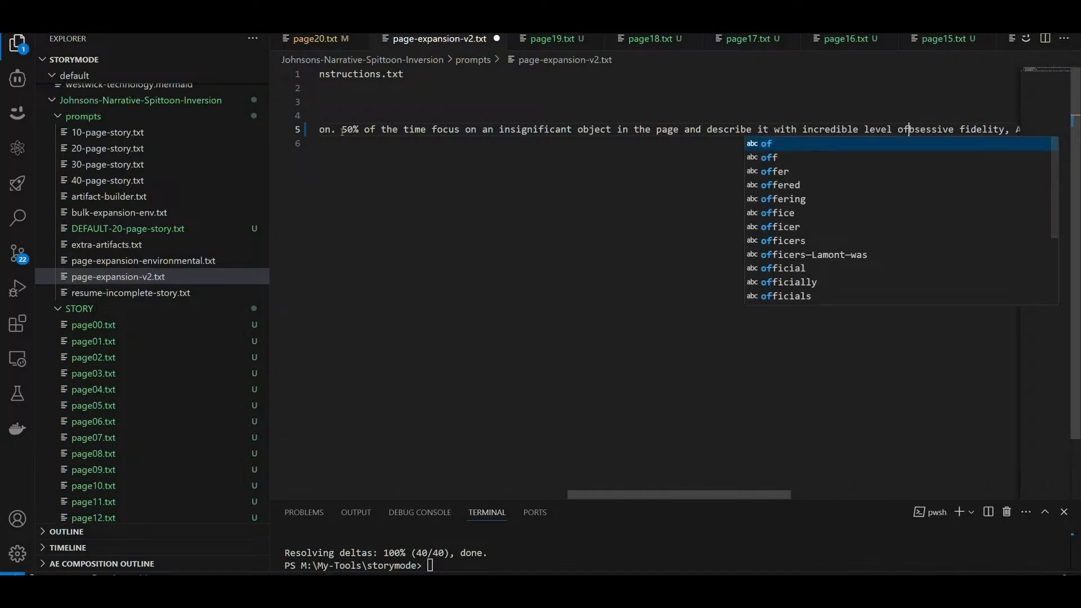
key(Delete)
Step: Insert the word "at" between "describe it" and "with"
key(Left)
key(Left)
key(Left)
key(Left)
key(Left)
key(Left)
key(Left)
key(Left)
key(Left)
key(Left)
key(Left)
key(Left)
key(Left)
key(Left)
key(Left)
key(Left)
key(Left)
key(Left)
key(Left)
key(Left)
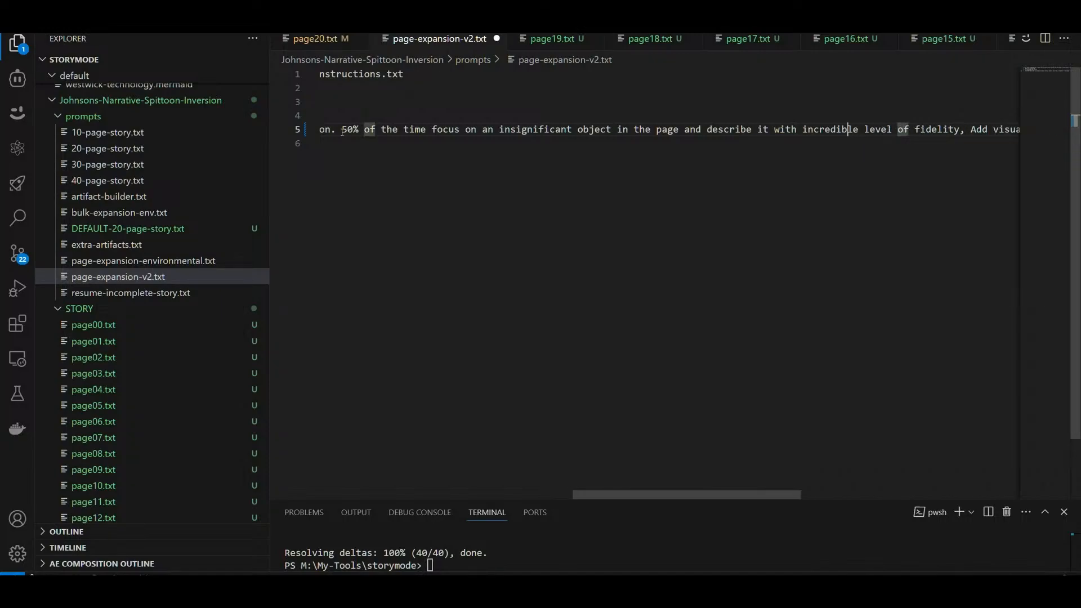
text(at)
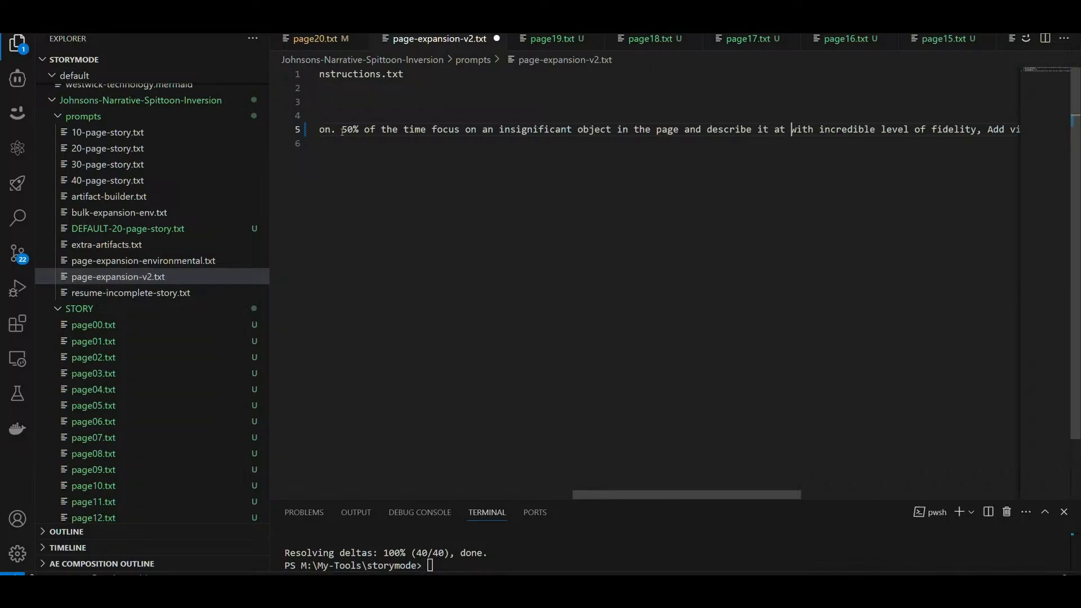
Step: Check the rest of the rule's wording and delete "50% of the time" before "focus on an insignificant object"
key(Home)
key(End)
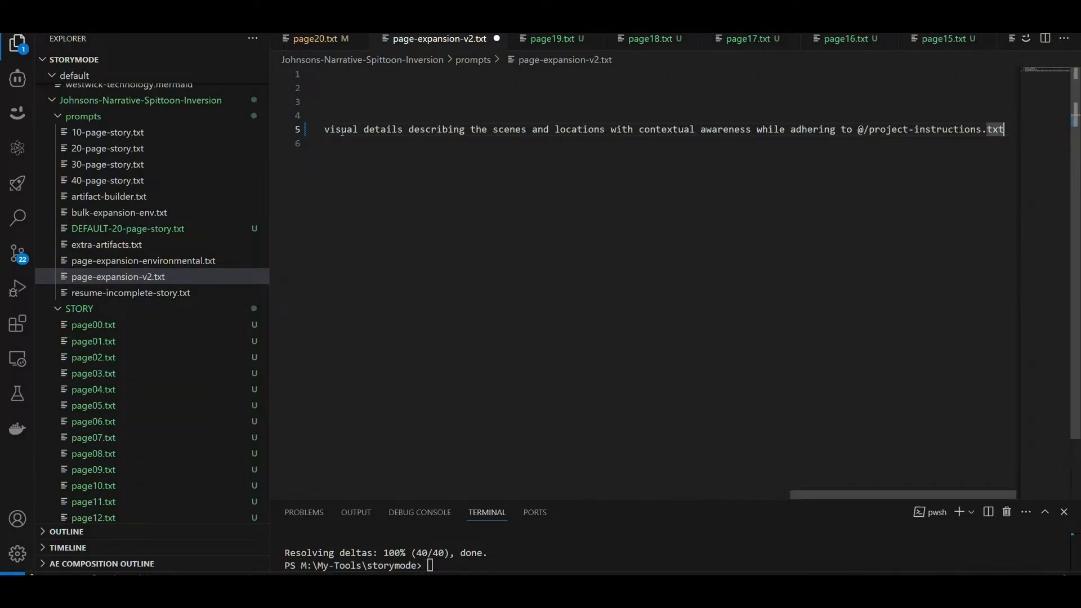
key(Left)
key(Left)
key(Left)
key(Left)
key(Left)
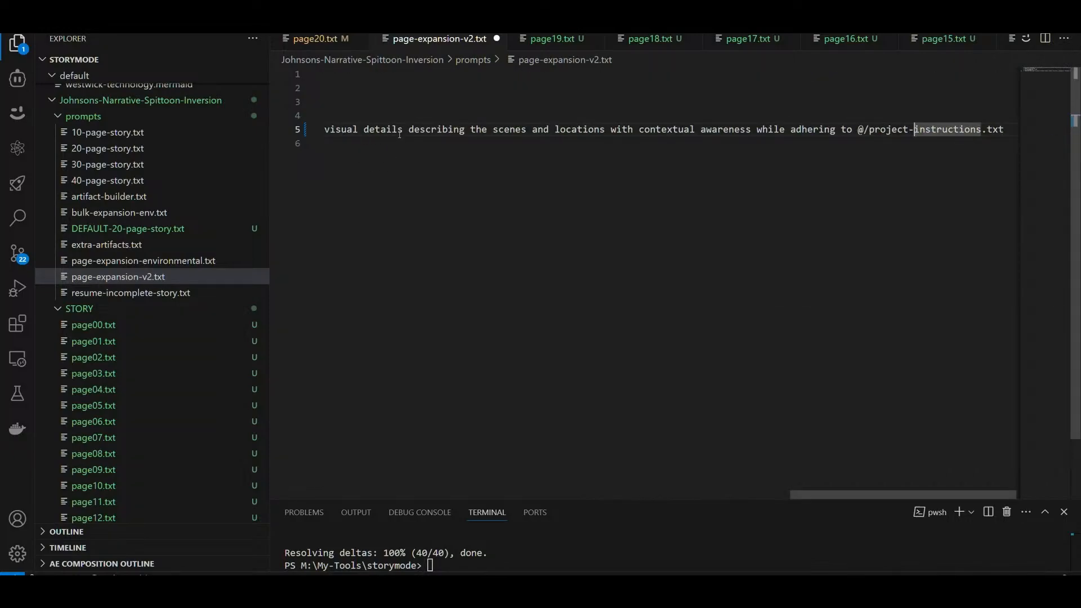
click(397, 131)
key(Left)
key(Left)
key(Left)
key(Left)
key(Left)
key(Left)
key(Left)
key(Left)
key(Left)
key(Left)
key(Left)
key(Left)
key(Left)
key(Left)
key(Left)
key(Left)
key(Left)
key(Left)
key(Left)
key(Left)
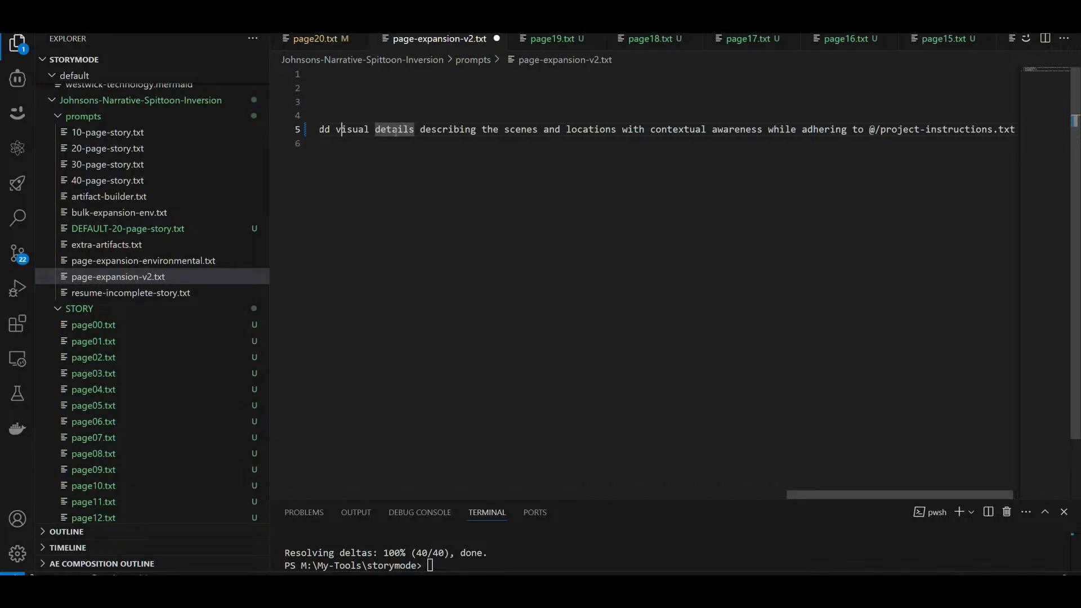
key(Left)
key(Left)
key(Left)
key(Left)
key(Left)
key(Left)
key(Left)
key(Left)
key(Left)
key(Left)
key(Left)
key(Left)
key(Left)
key(Left)
key(Left)
key(Left)
key(Left)
key(Left)
key(Left)
key(Left)
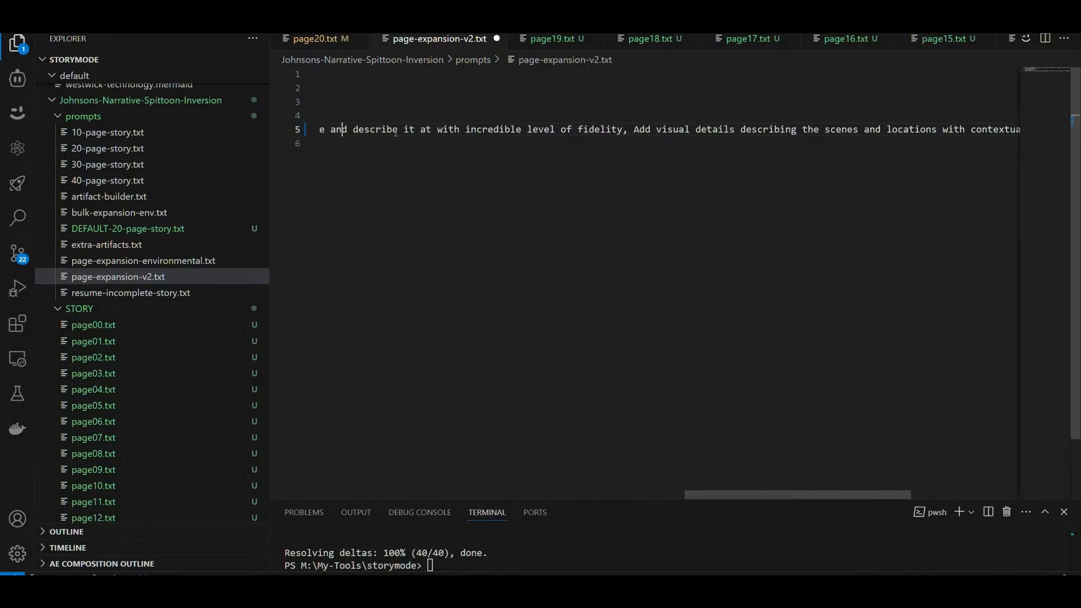
key(Left)
key(Left)
key(Left)
key(Left)
key(Left)
key(Left)
key(Left)
key(Left)
key(Left)
key(Left)
key(Left)
key(Left)
key(Left)
key(Left)
key(Left)
key(Left)
key(Left)
key(Left)
key(Left)
key(Left)
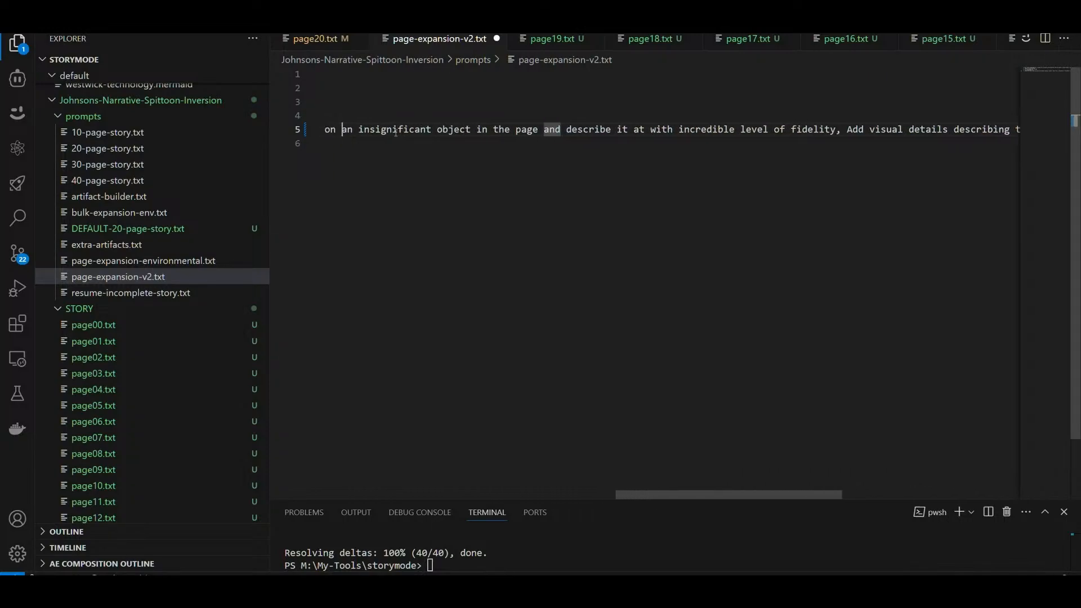
key(Right)
key(Right)
key(Right)
key(Right)
key(Right)
key(Right)
key(Right)
key(Right)
key(Right)
key(Right)
key(Right)
key(Right)
key(Right)
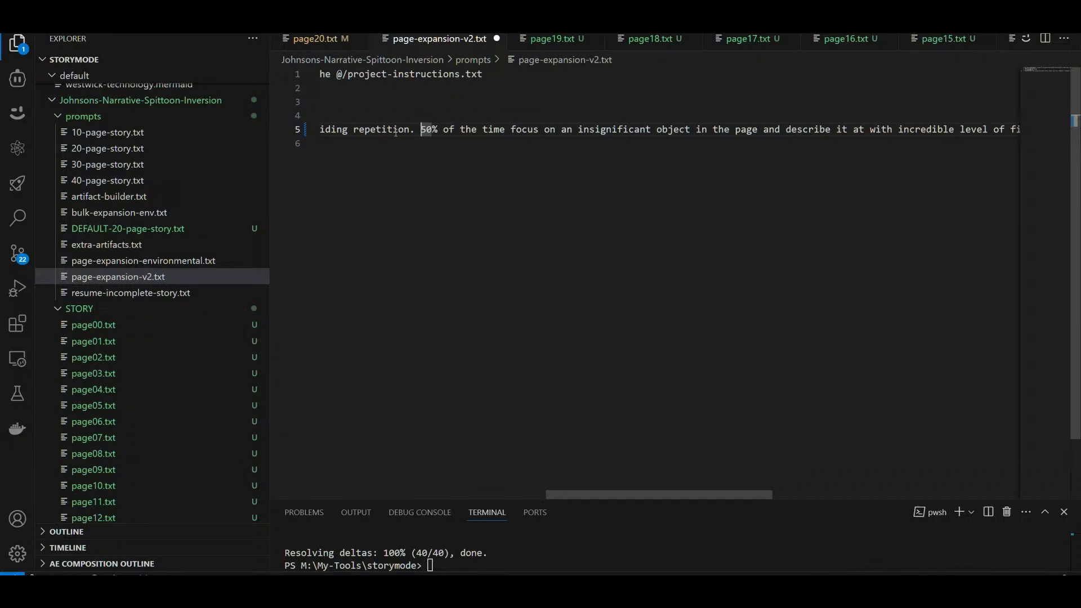
key(Delete)
key(Delete)
key(Delete)
key(Delete)
key(Delete)
key(Delete)
key(Delete)
key(Delete)
key(Delete)
key(Delete)
key(Delete)
key(Delete)
key(Delete)
key(Delete)
key(Delete)
key(Delete)
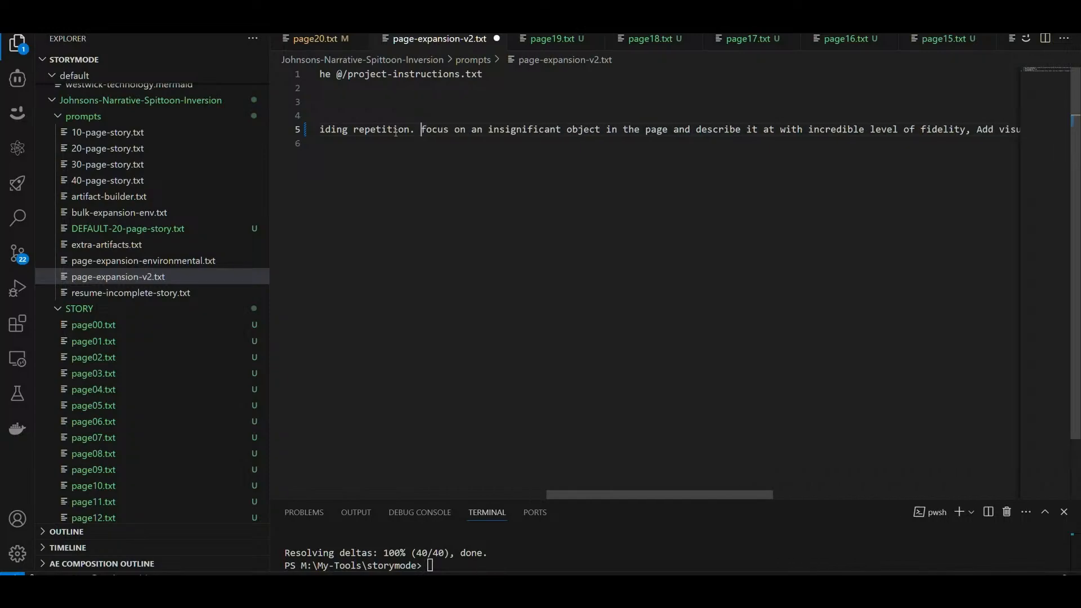
Step: Save page-expansion-v2.txt and copy the entire prompt text
key(End)
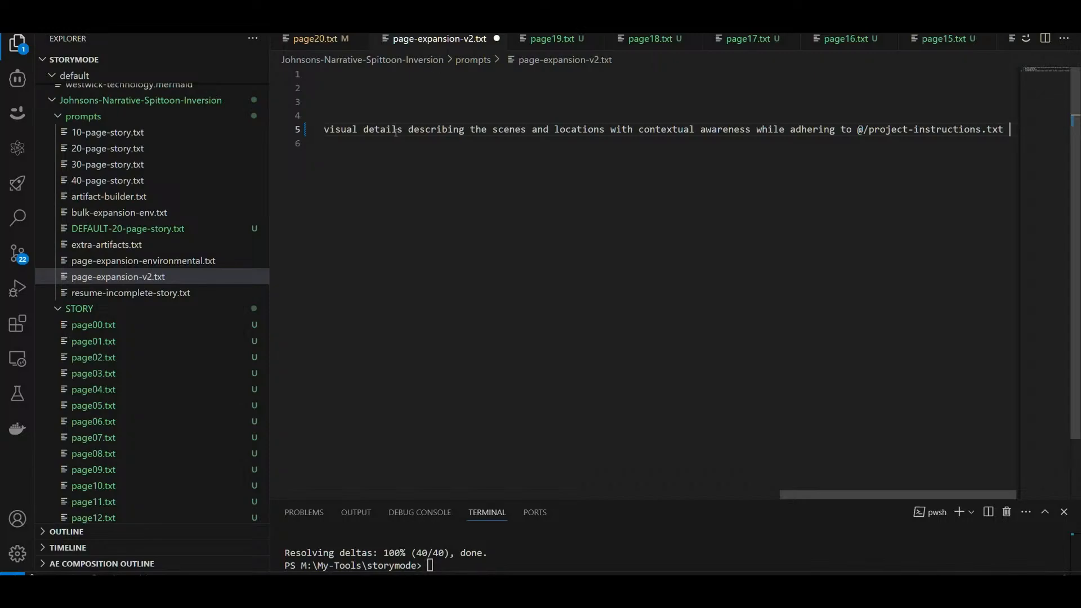
key(ctrl+a)
key(ctrl+s)
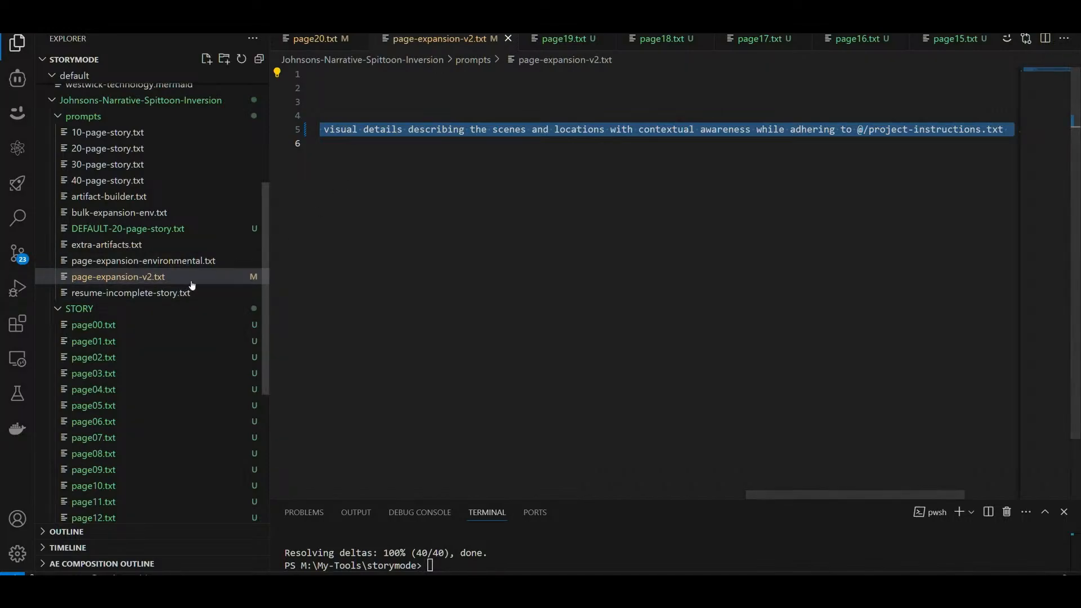
Step: Switch to the Cline assistant, set it to Plan mode and paste the copied prompt as a new task
scroll(217, 304, down, 5)
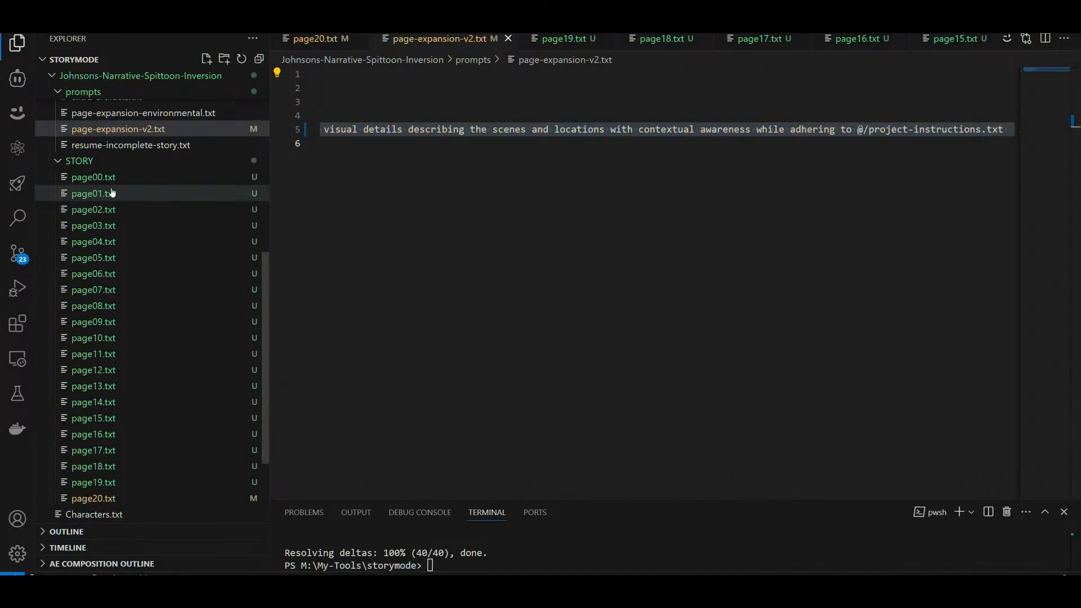
click(26, 82)
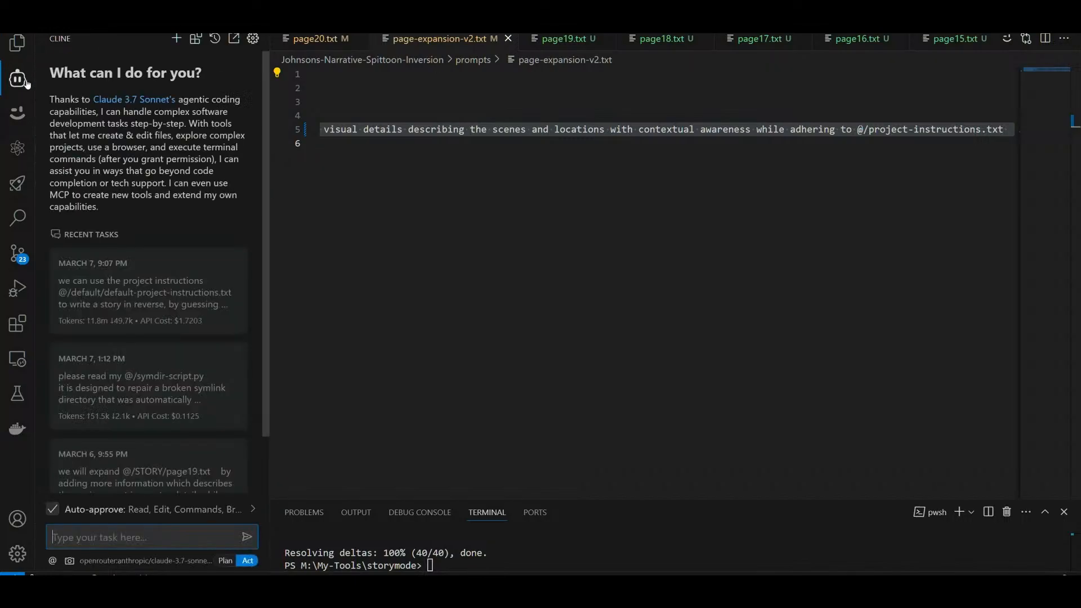
click(227, 561)
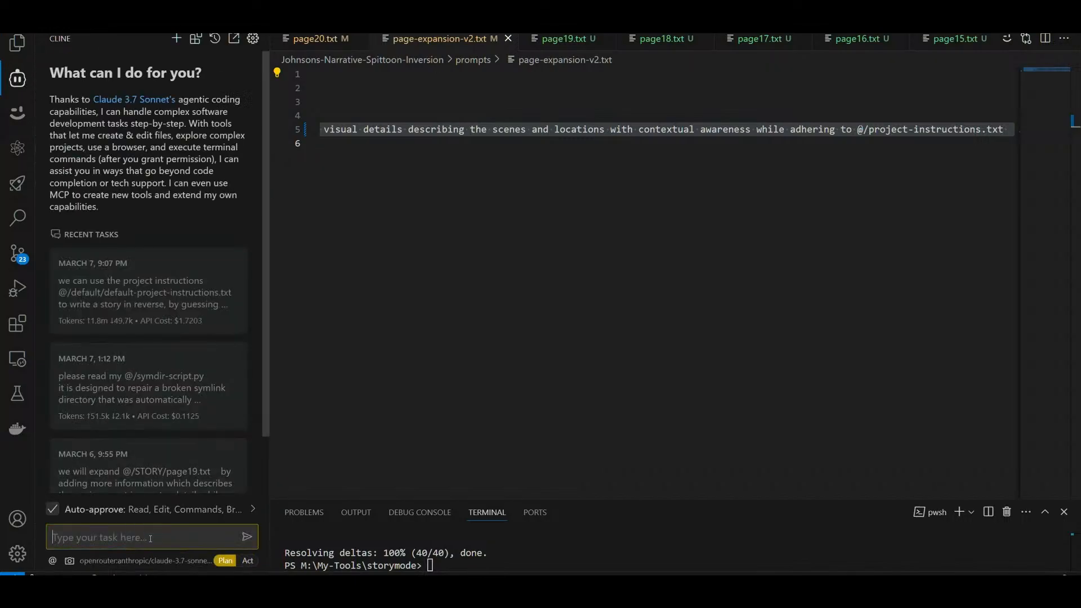
text(we will expand @/004/page0.txt by adding more information which describes the environment in greater detail, while following the @/project-instructions.txt 1. Speech will be preserved 2. no story changes will be made 3. read @/004/page0.txt 4. expand the text by 200% by adding environmental details, weather, time of day, illumination or remarkable sights, while avoiding repetition. focus on an insignificant object in the page and describe it all with incredible level of fidelity. Add visual details describing the scenes and locations with contextual awareness while adhering to @/project-instructions.txt)
Step: Change the first page reference in the task to @/Johnsons-Narrative-Spittoon-Inversion/STORY/page00.txt
scroll(183, 496, up, 3)
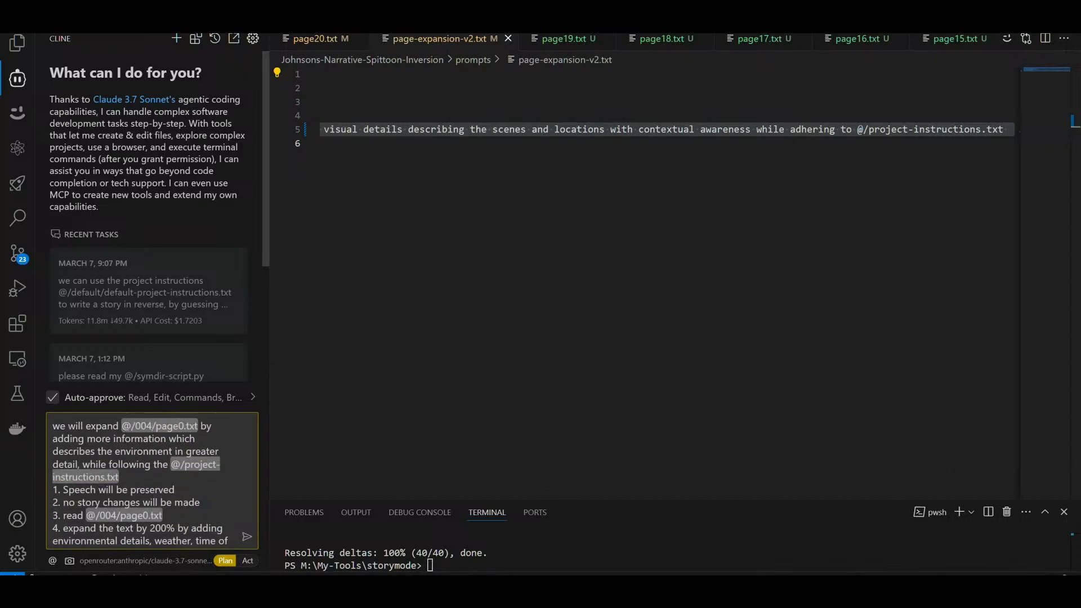
key(BackSpace)
key(BackSpace)
key(BackSpace)
text(story)
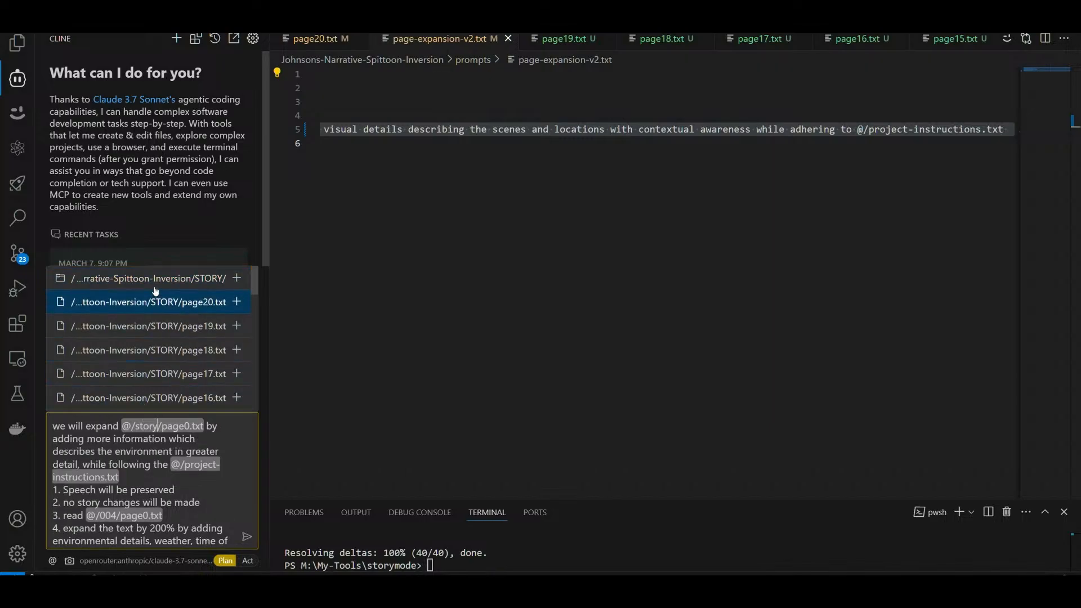
scroll(208, 360, down, 10)
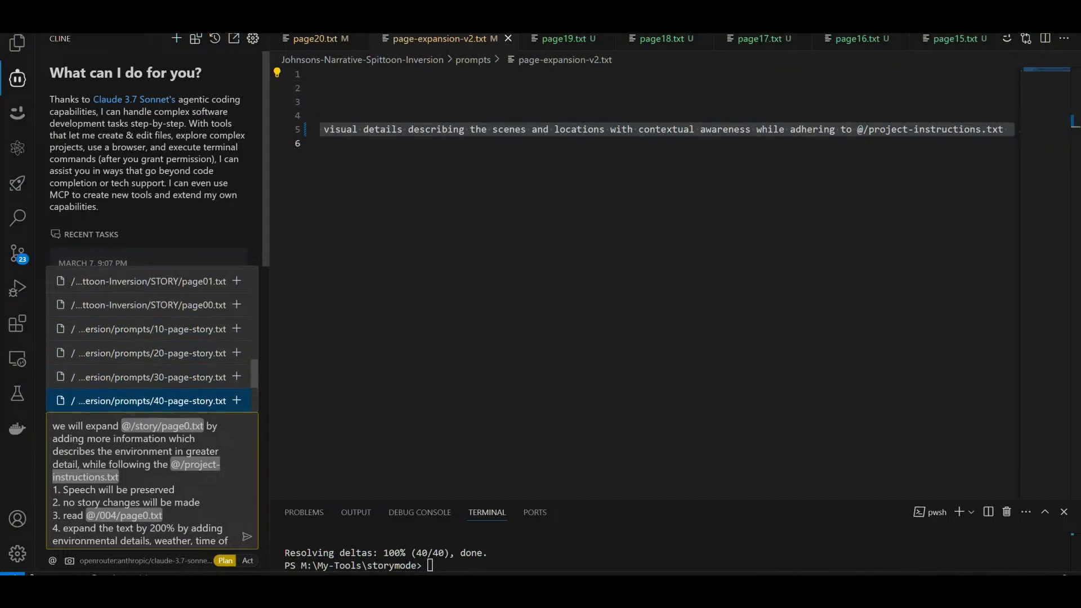
click(184, 425)
text(0)
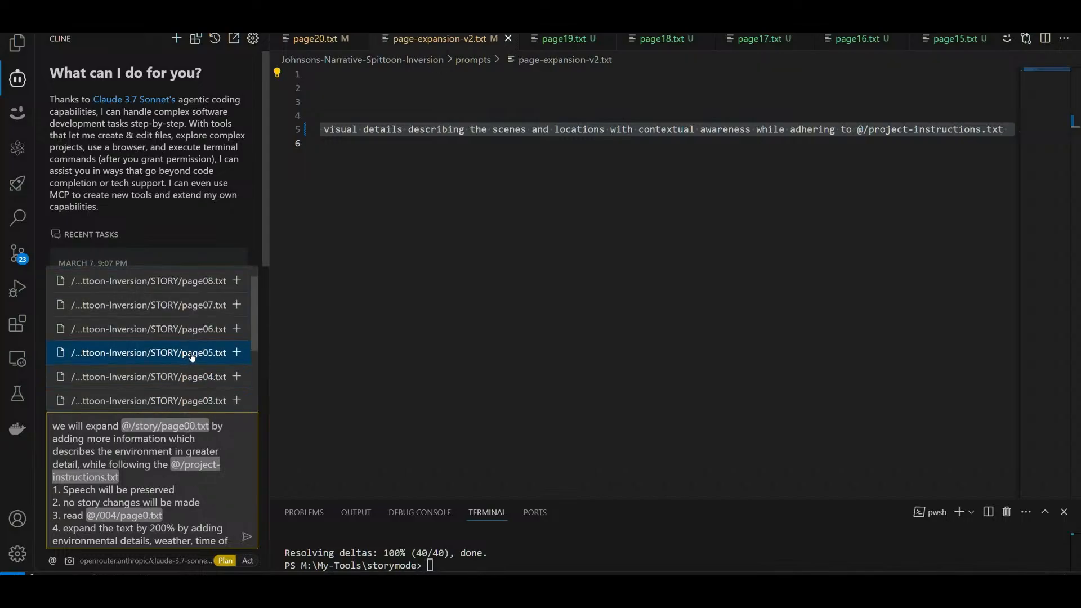
click(169, 388)
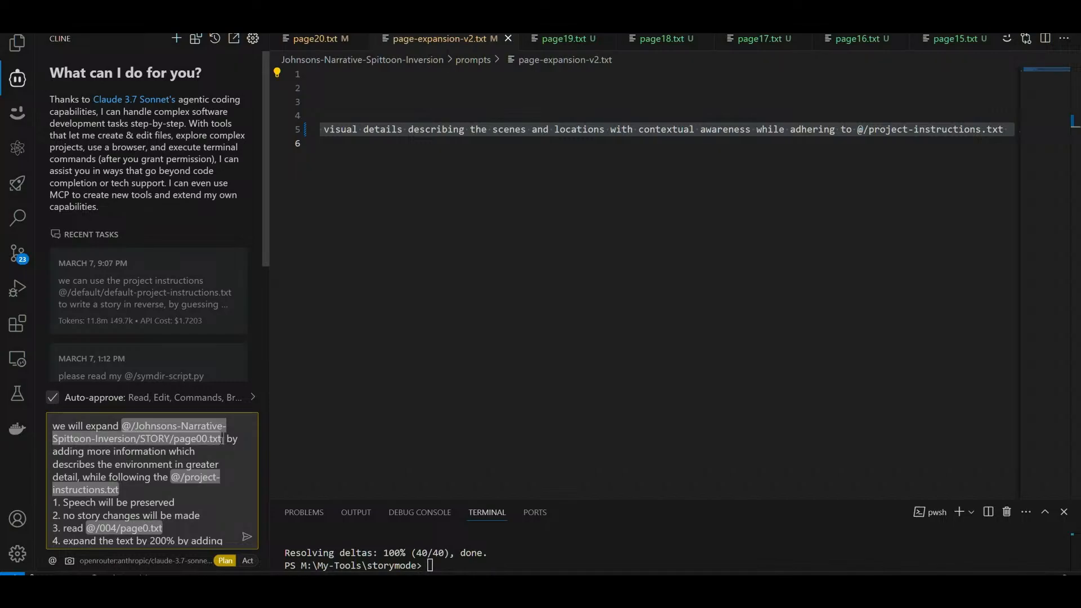
Step: Copy the new page00.txt reference and replace @/004/page0.txt in rule 3 with it
drag(222, 439, 122, 426)
key(ctrl+c)
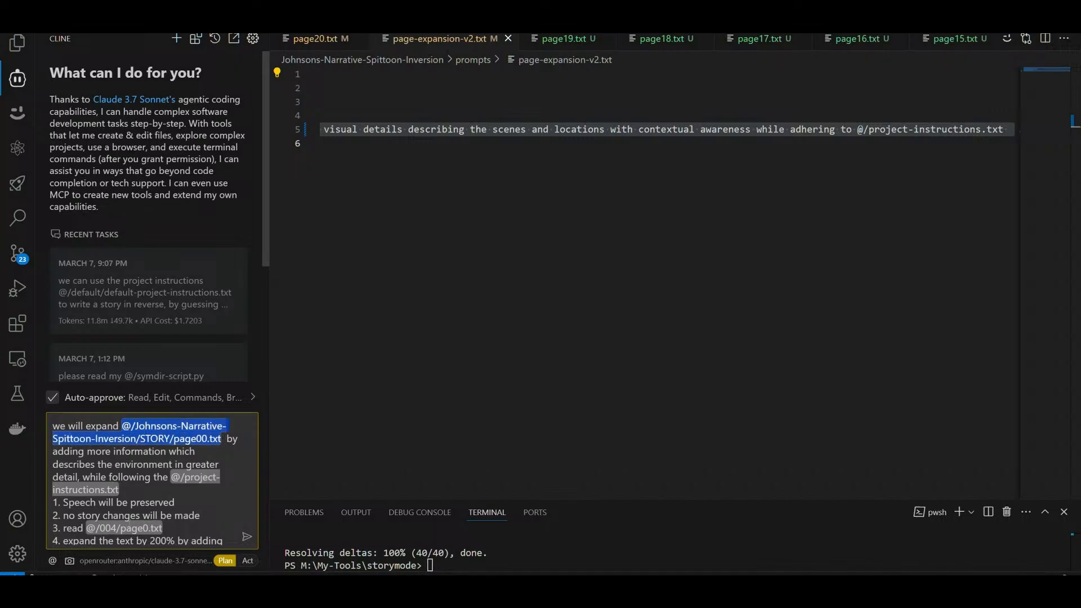
click(164, 533)
key(BackSpace)
key(BackSpace)
key(BackSpace)
key(BackSpace)
key(BackSpace)
key(BackSpace)
key(BackSpace)
key(BackSpace)
key(BackSpace)
key(BackSpace)
key(BackSpace)
key(BackSpace)
key(BackSpace)
key(BackSpace)
key(BackSpace)
key(ctrl+v)
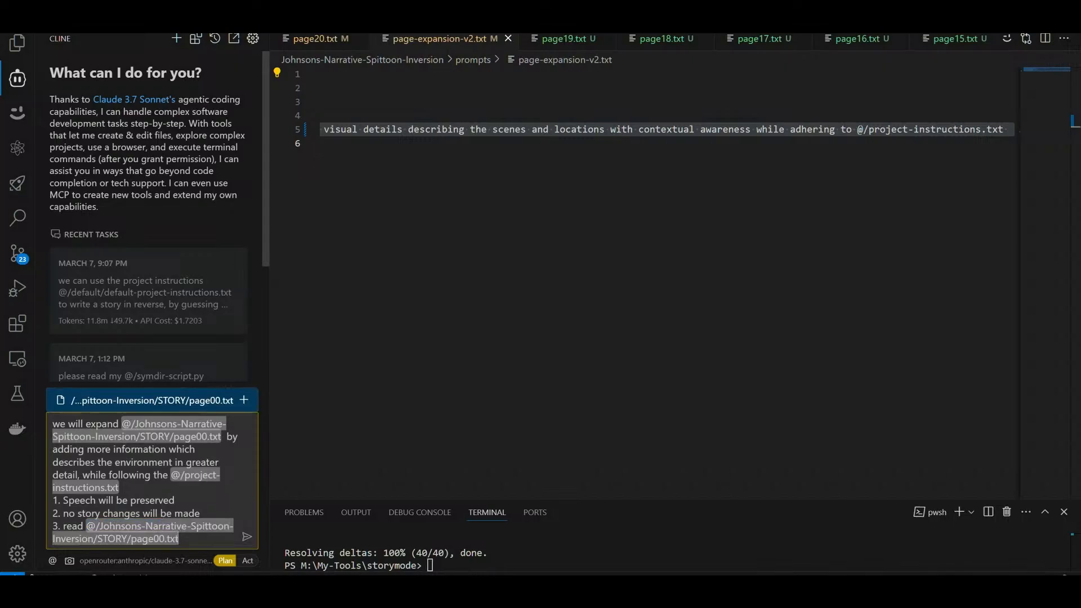
Step: Change the first project-instructions reference in the task to @/default/default-project-instructions.txt
click(186, 476)
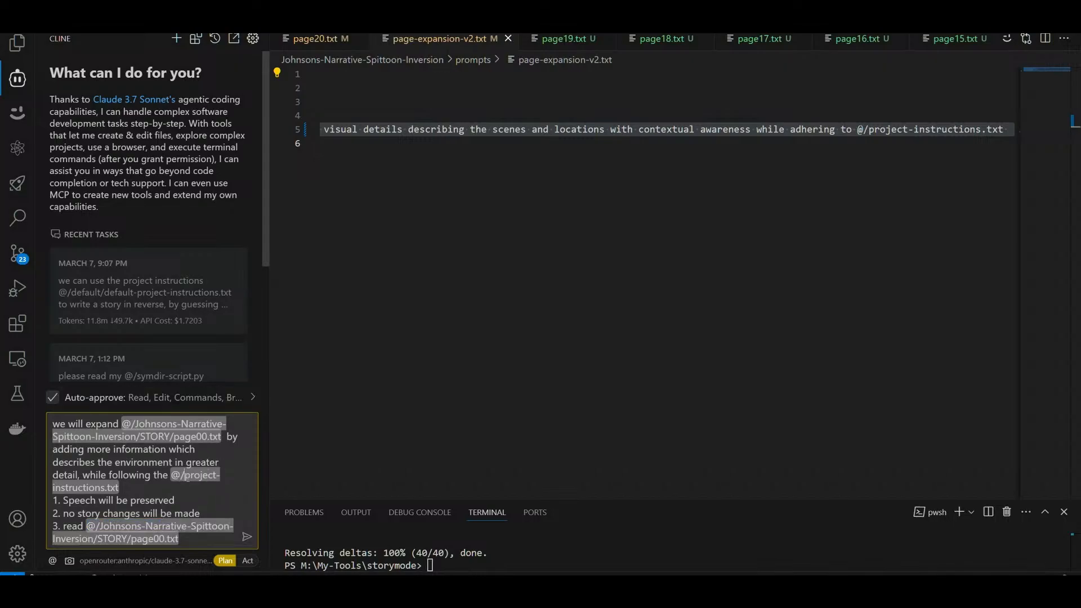
key(Down)
key(Down)
key(Return)
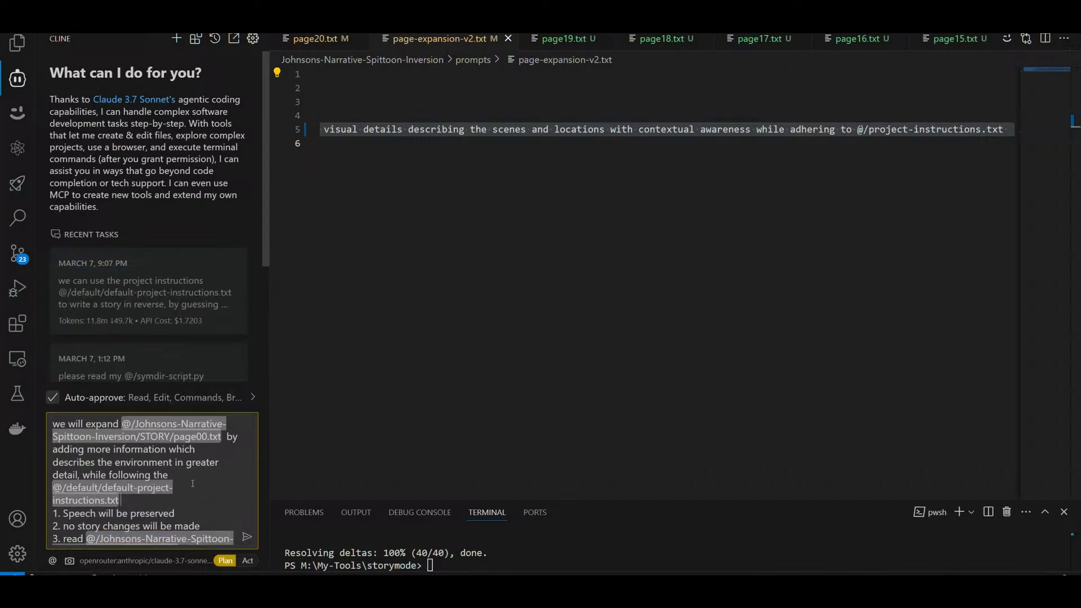
Step: Change the final project-instructions reference in the task to @/default/default-project-instructions.txt and submit the task to Cline
scroll(193, 483, down, 5)
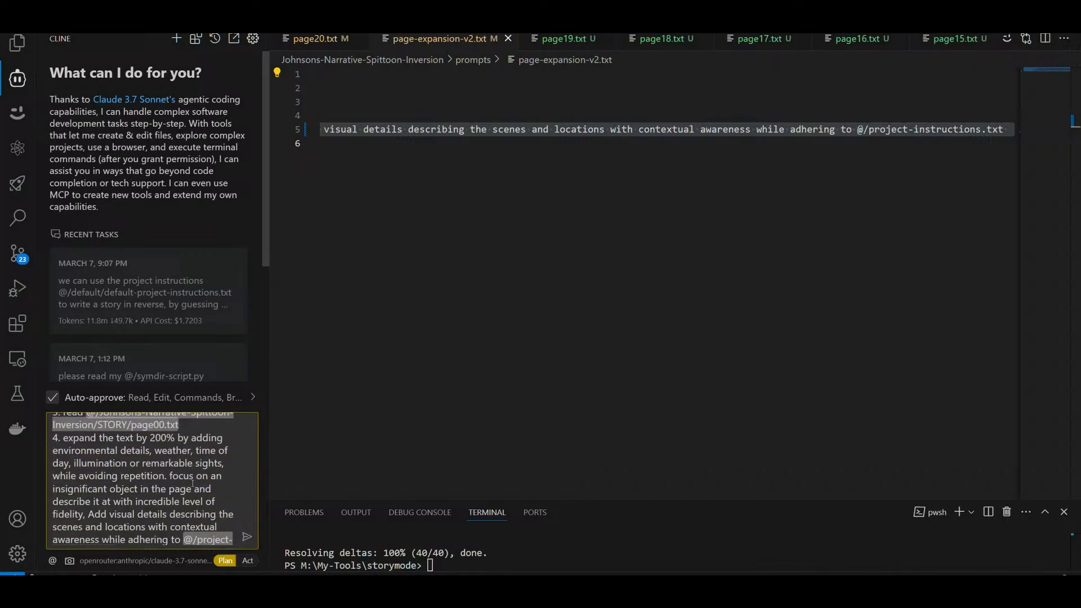
scroll(193, 483, up, 5)
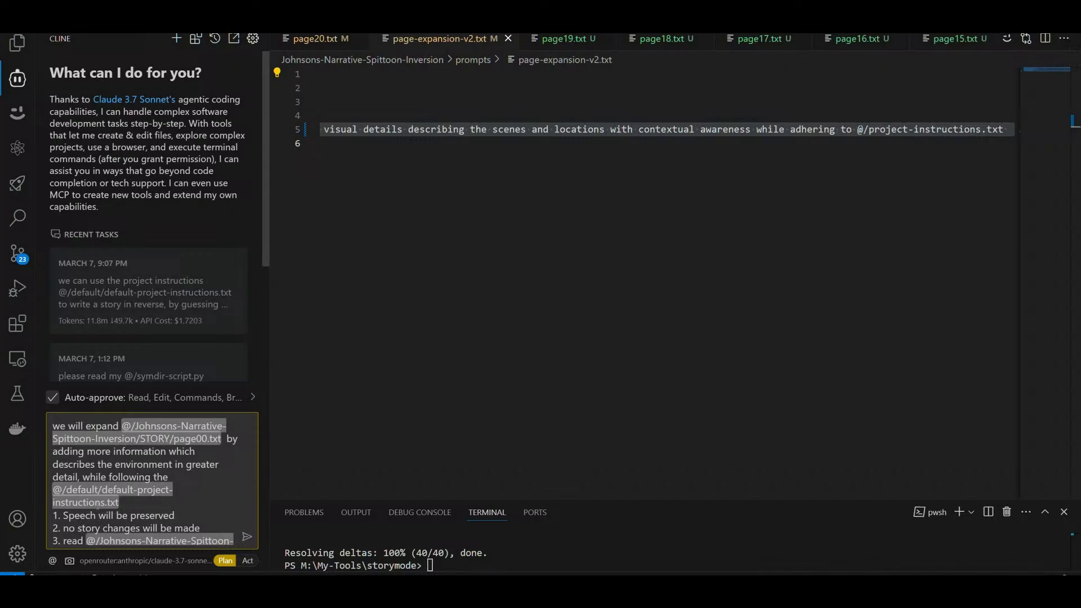
scroll(190, 476, down, 8)
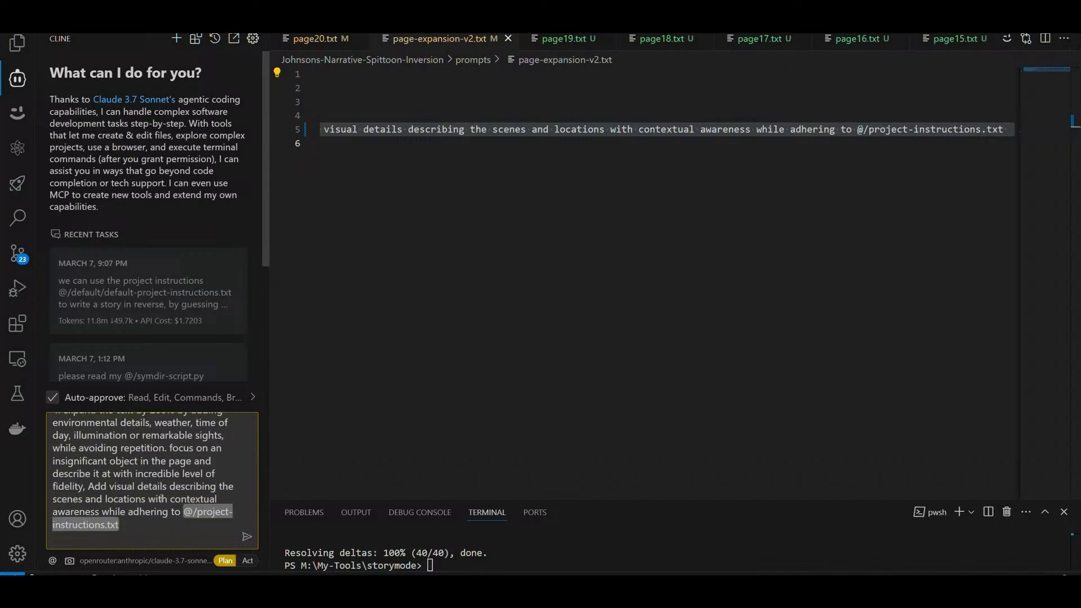
click(198, 513)
text(def)
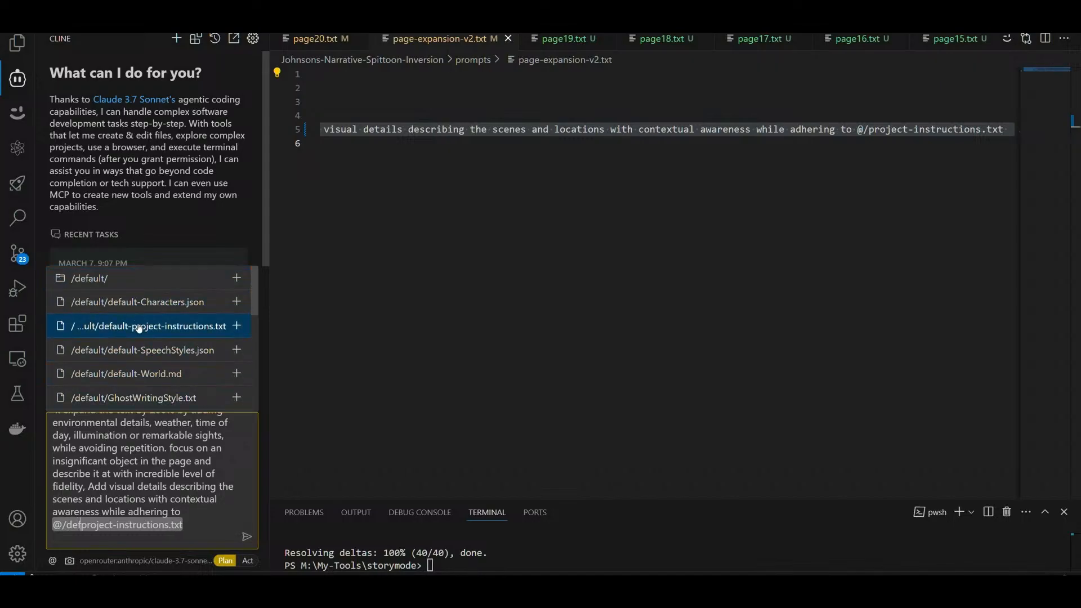
click(139, 327)
click(246, 536)
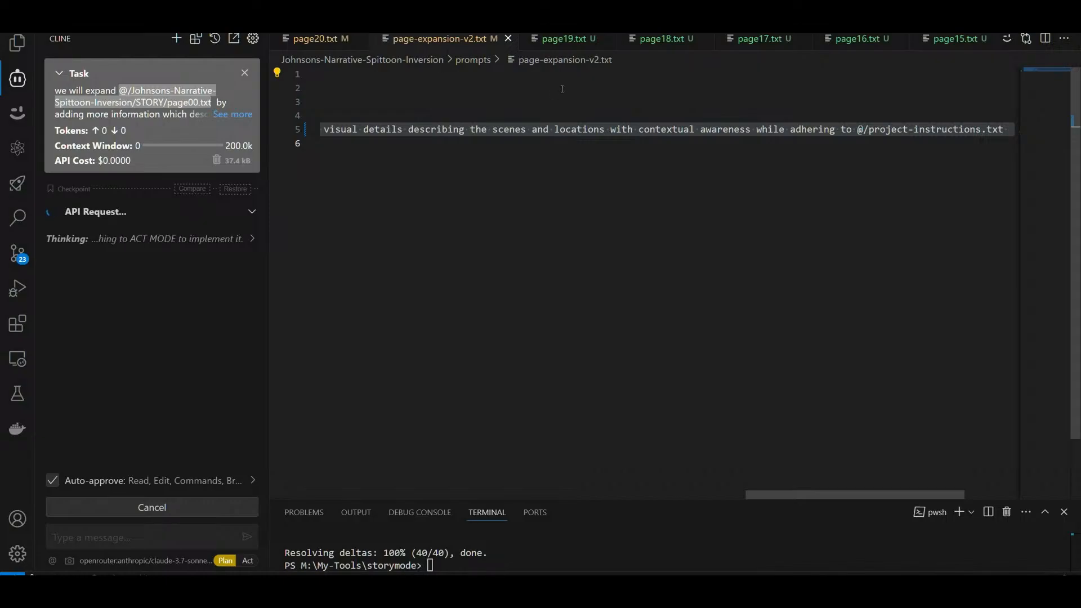
Step: Open the story's page00.txt and examine its original length and the scene descriptions in the opening paragraph
scroll(565, 37, down, 1)
scroll(565, 37, down, 15)
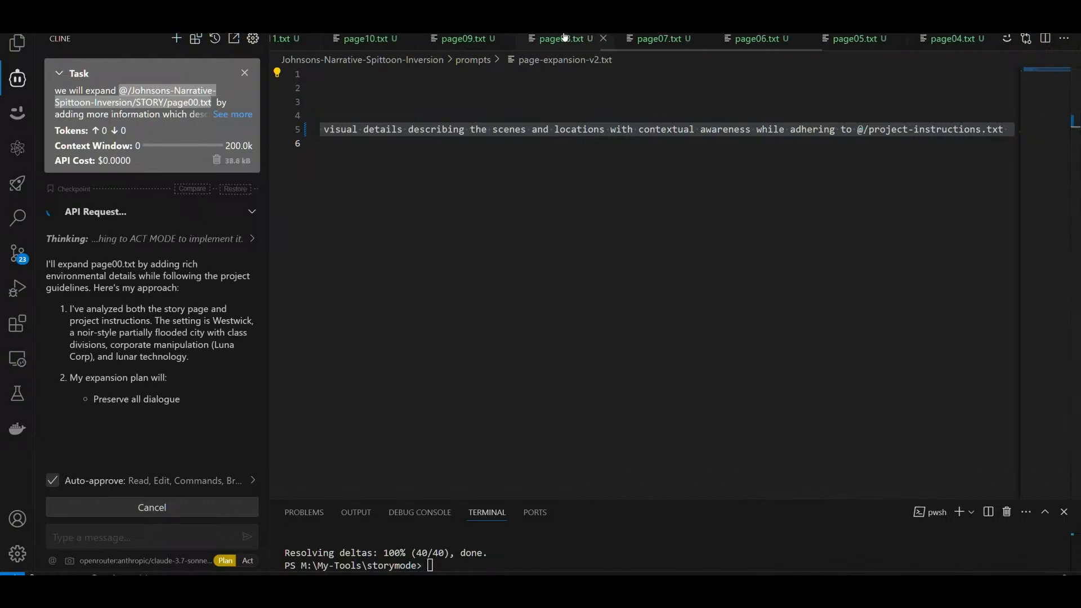
click(776, 38)
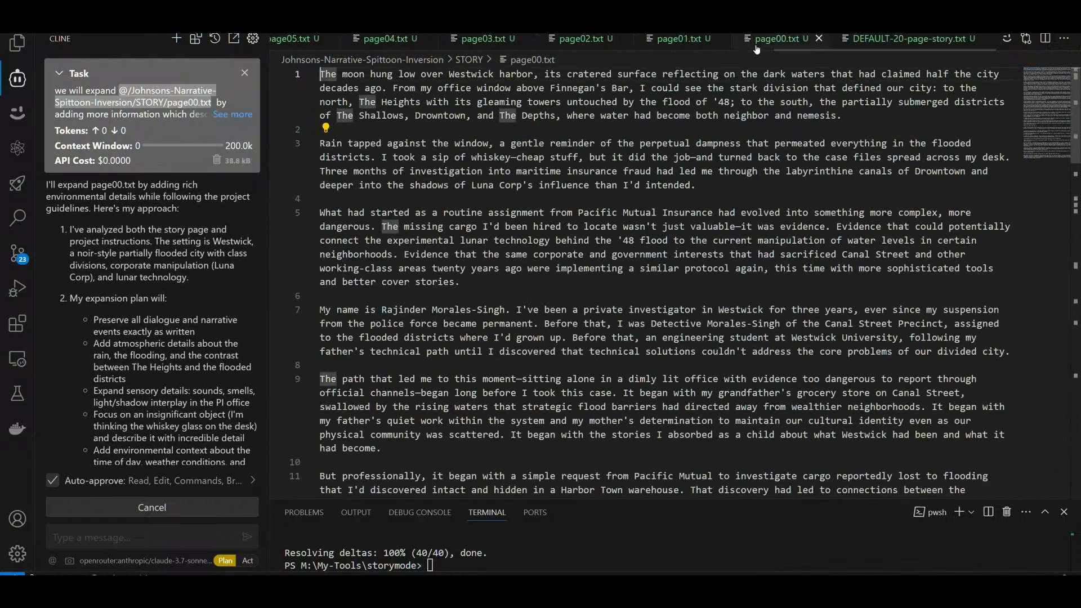
click(760, 200)
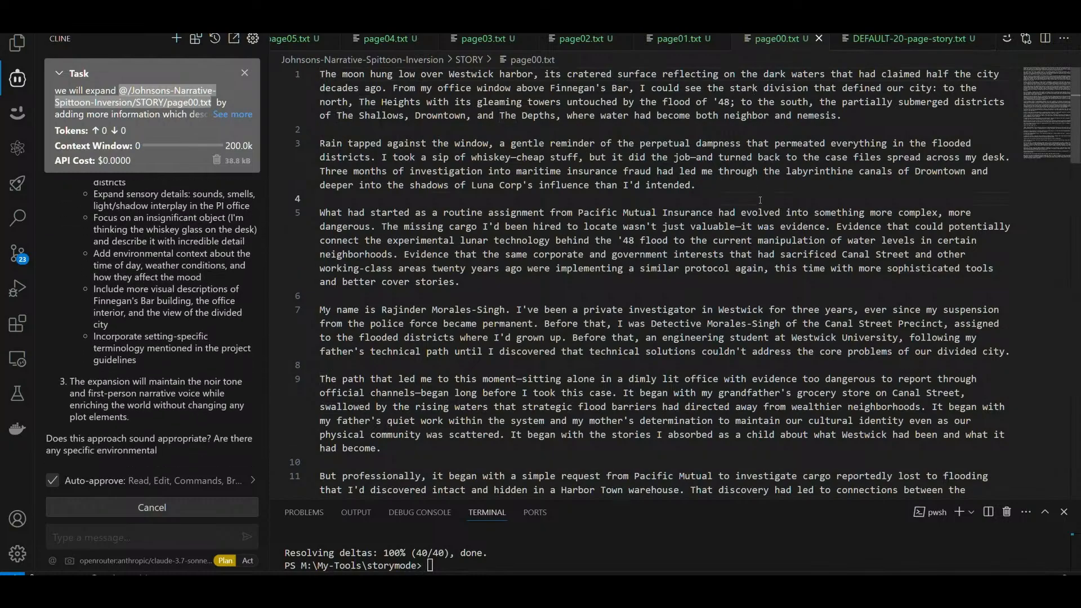
key(ctrl+a)
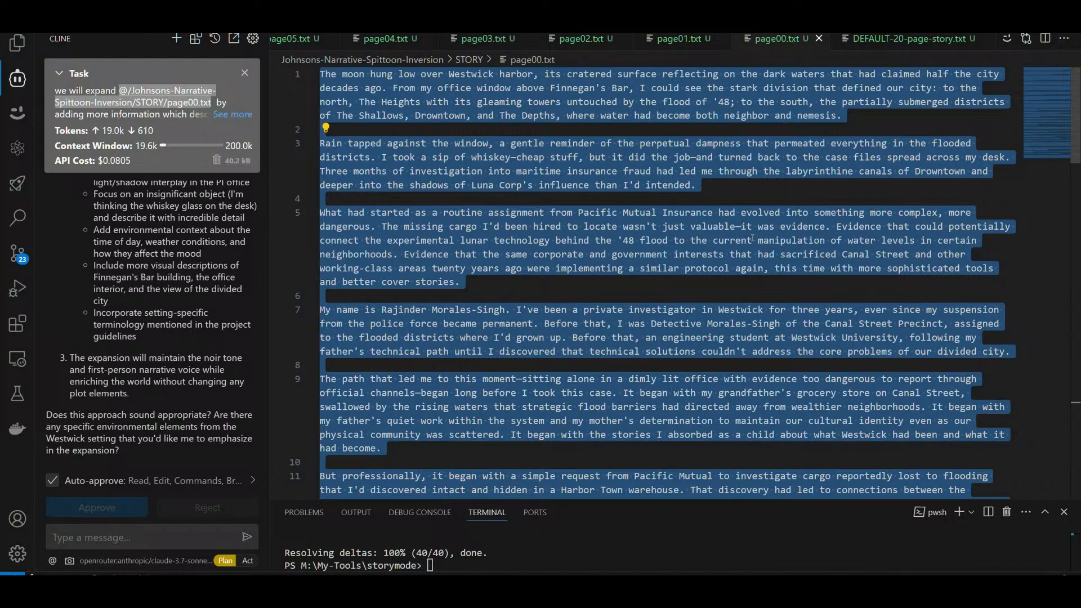
click(595, 293)
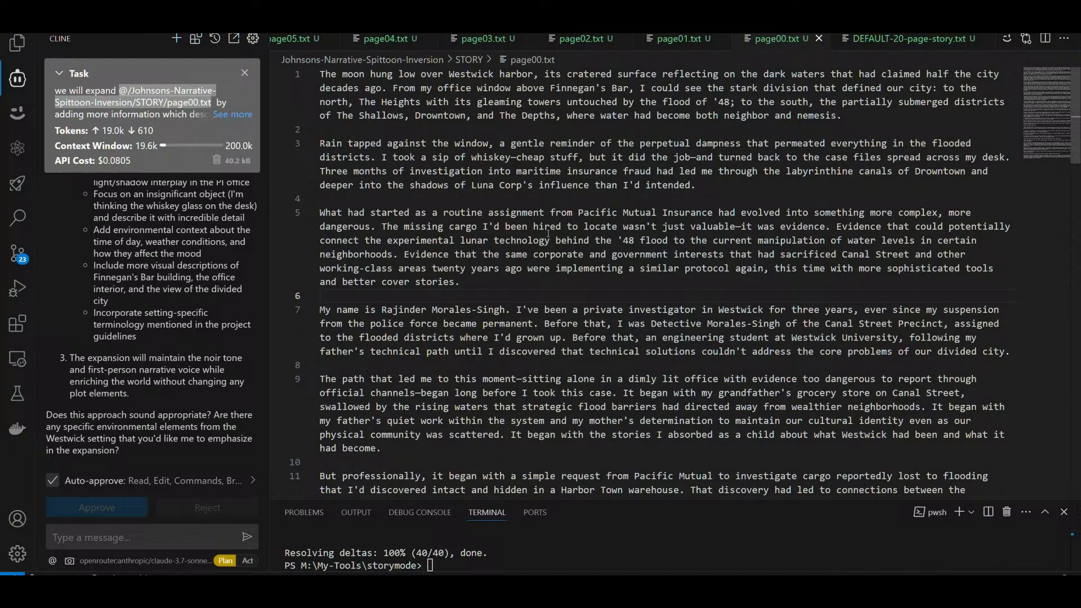
drag(479, 102, 566, 102)
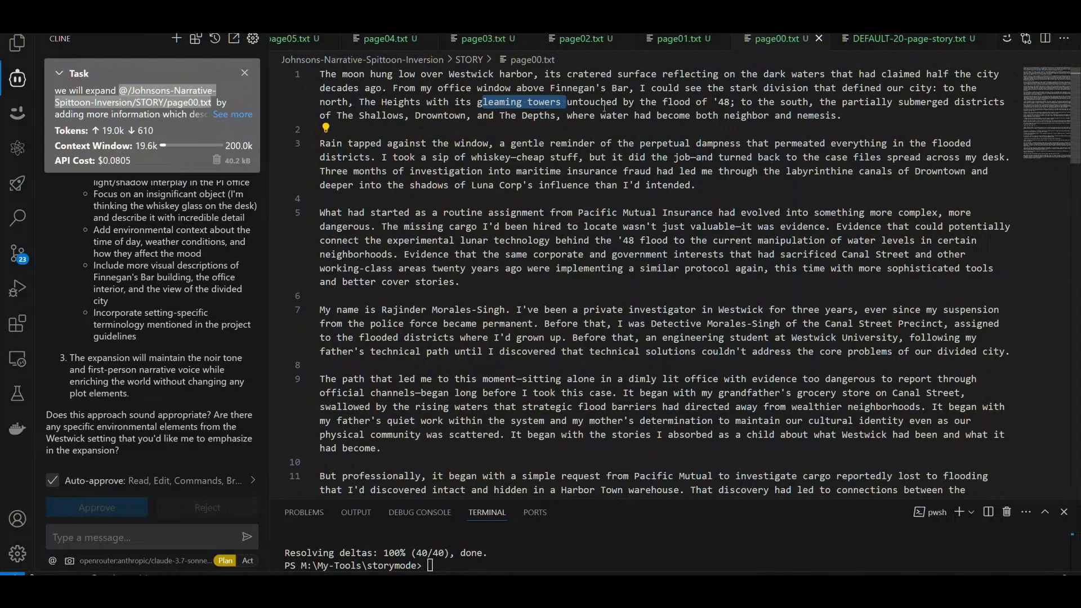
drag(758, 74, 825, 74)
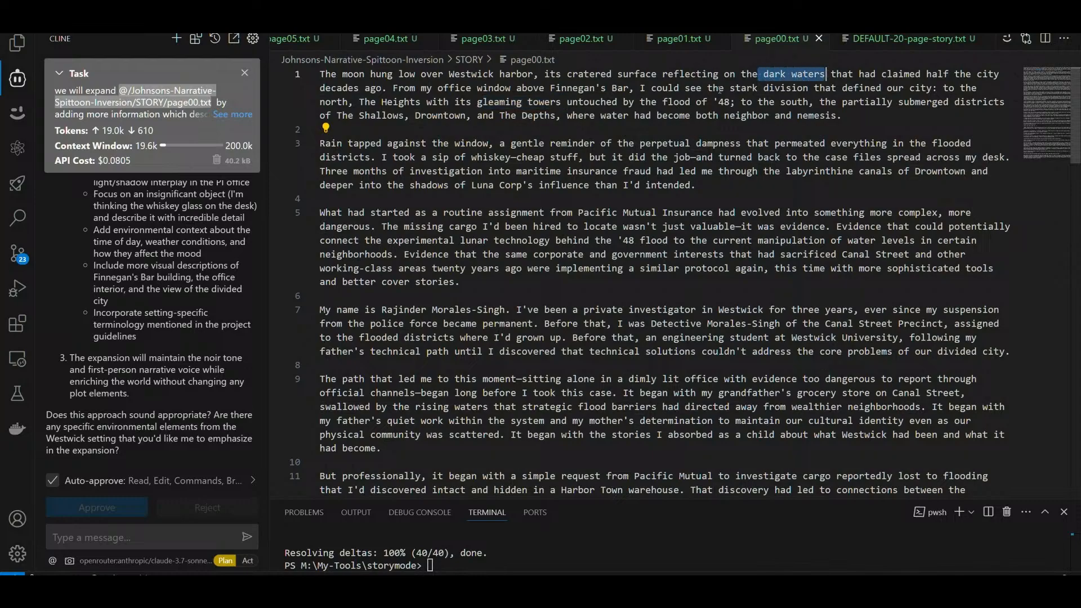
drag(478, 102, 567, 102)
drag(443, 89, 499, 89)
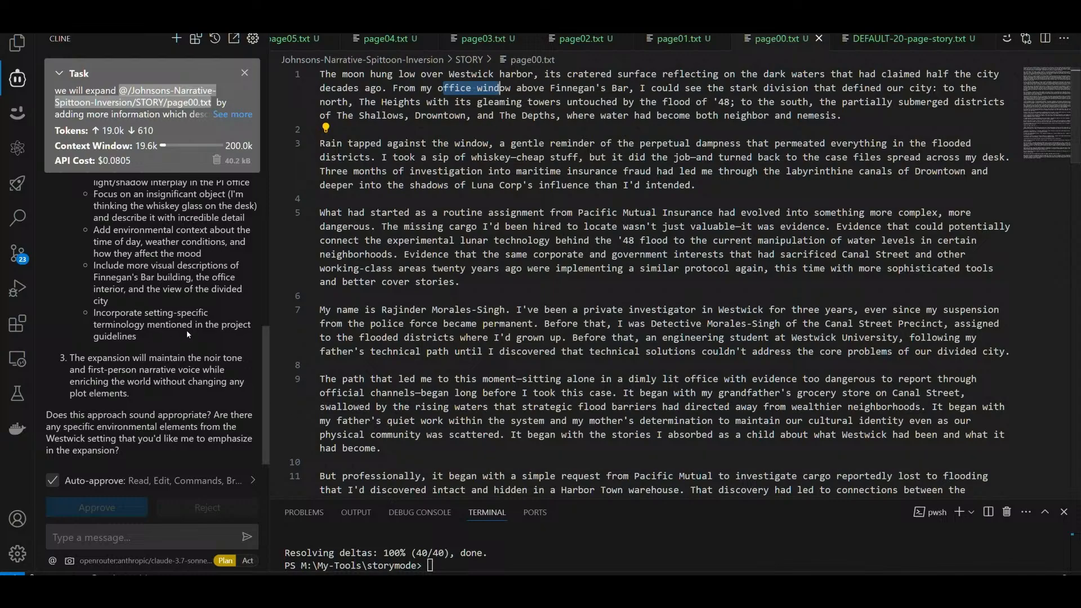
Step: Review Cline's expansion plan for page00.txt and switch it to Act mode to carry the plan out
scroll(186, 332, up, 2)
scroll(187, 333, up, 5)
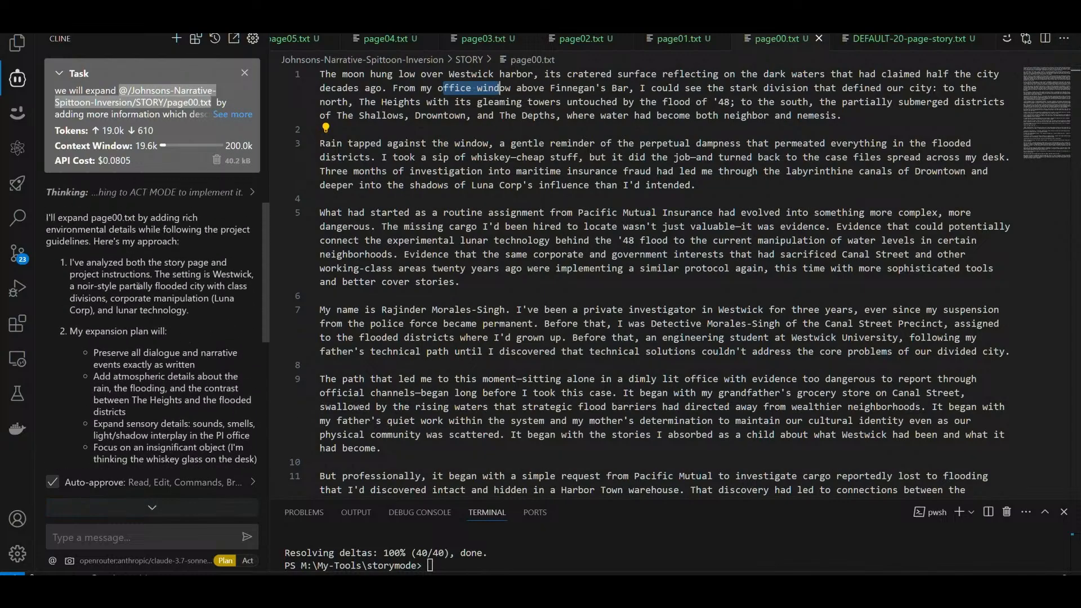
scroll(164, 264, down, 7)
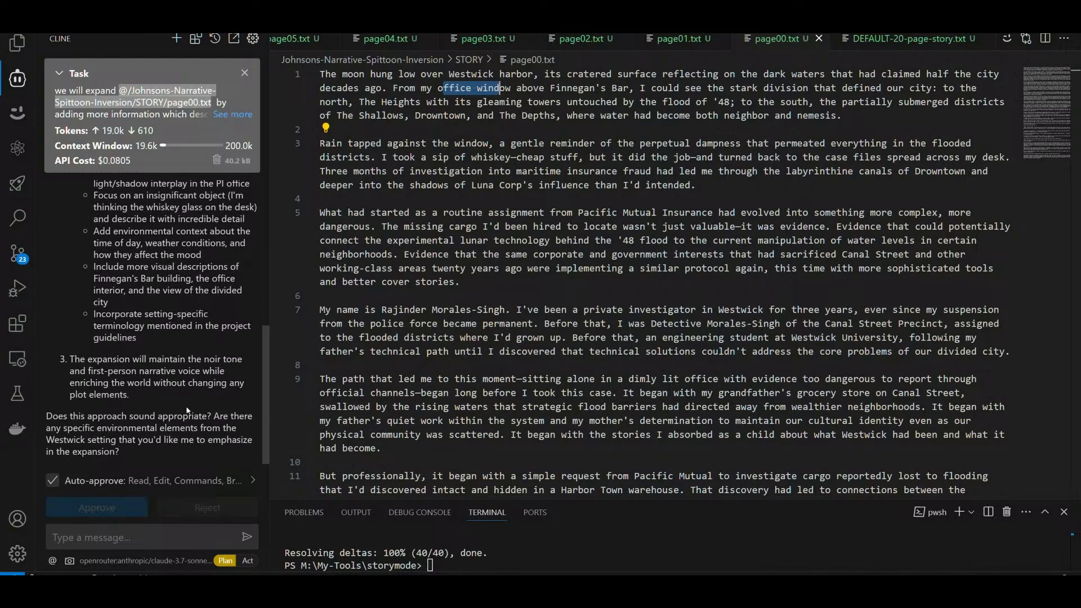
click(248, 561)
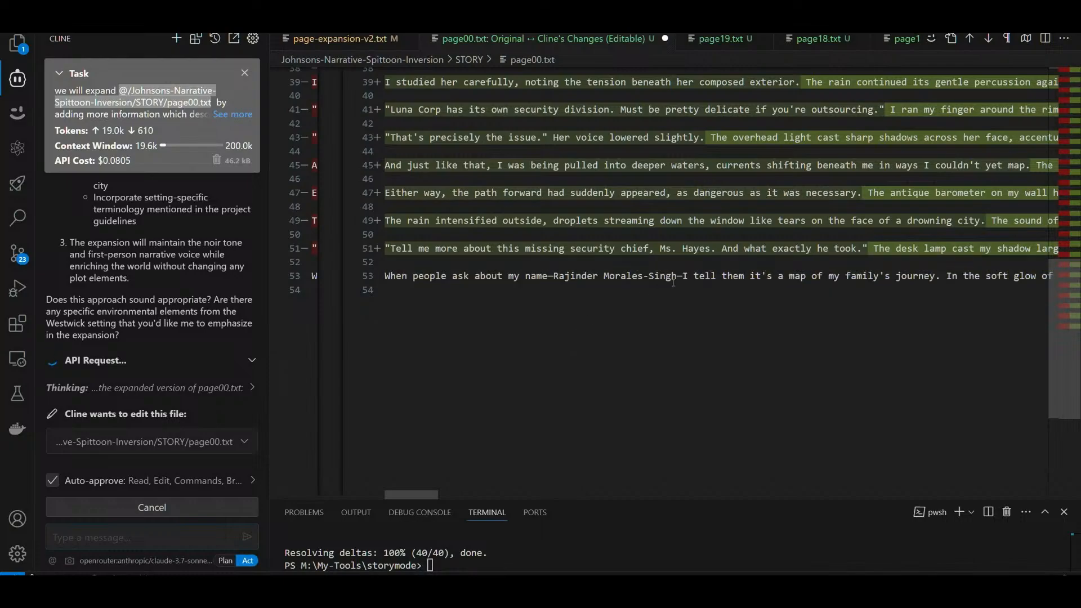
Step: Look over Cline's changes to page00.txt and turn on word wrap for the expanded text
scroll(670, 209, down, 13)
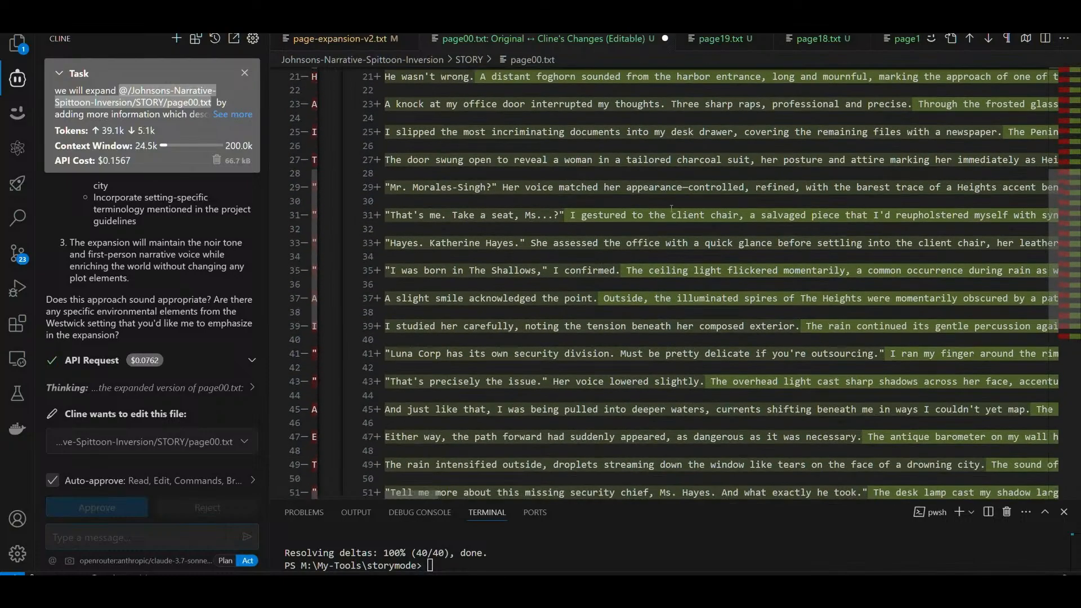
scroll(671, 209, up, 4)
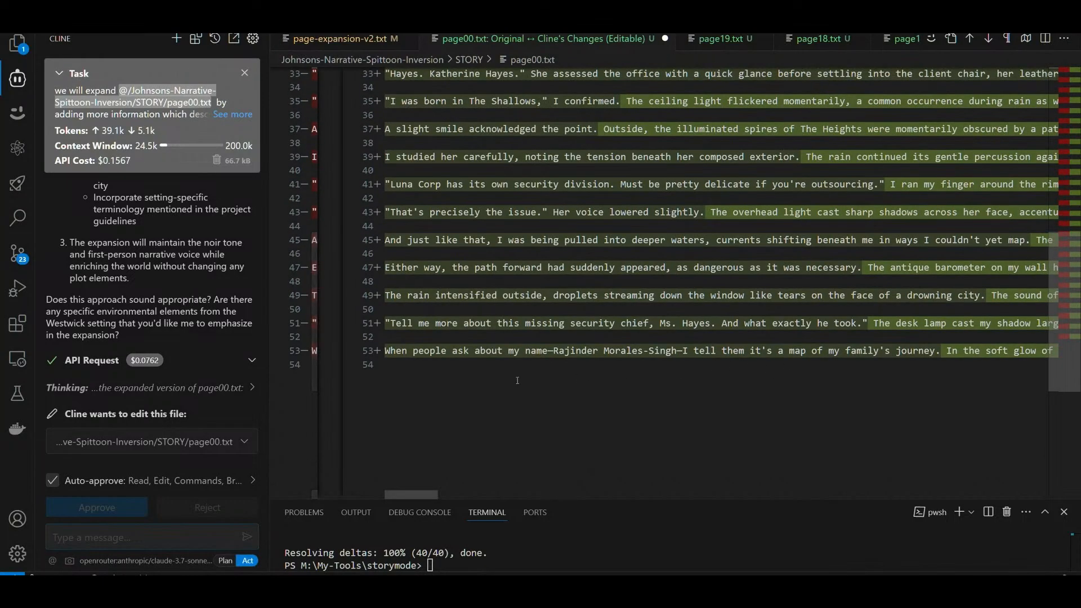
click(645, 242)
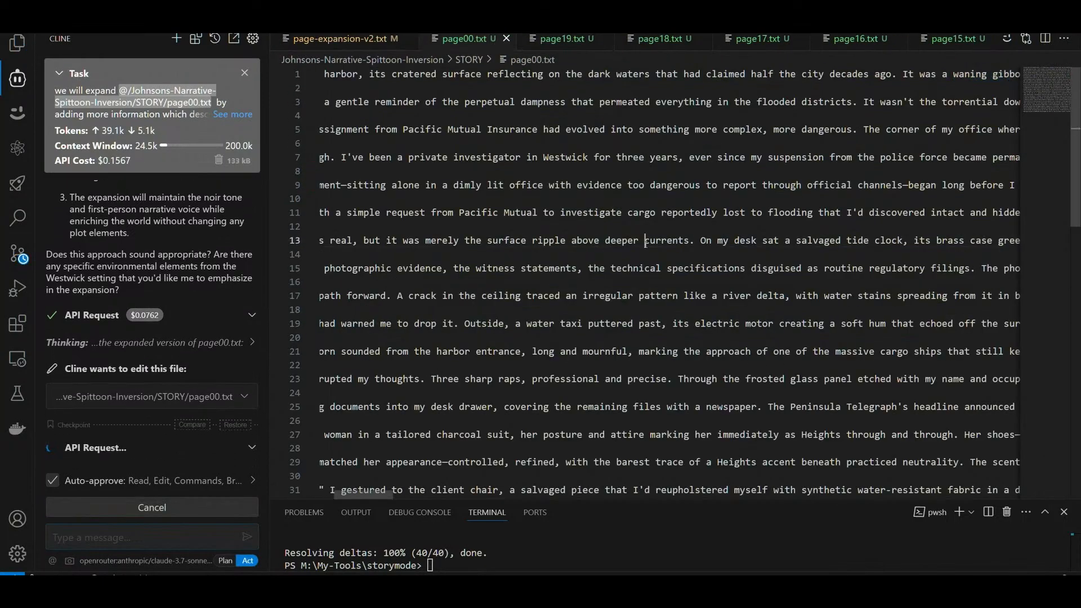
key(alt+z)
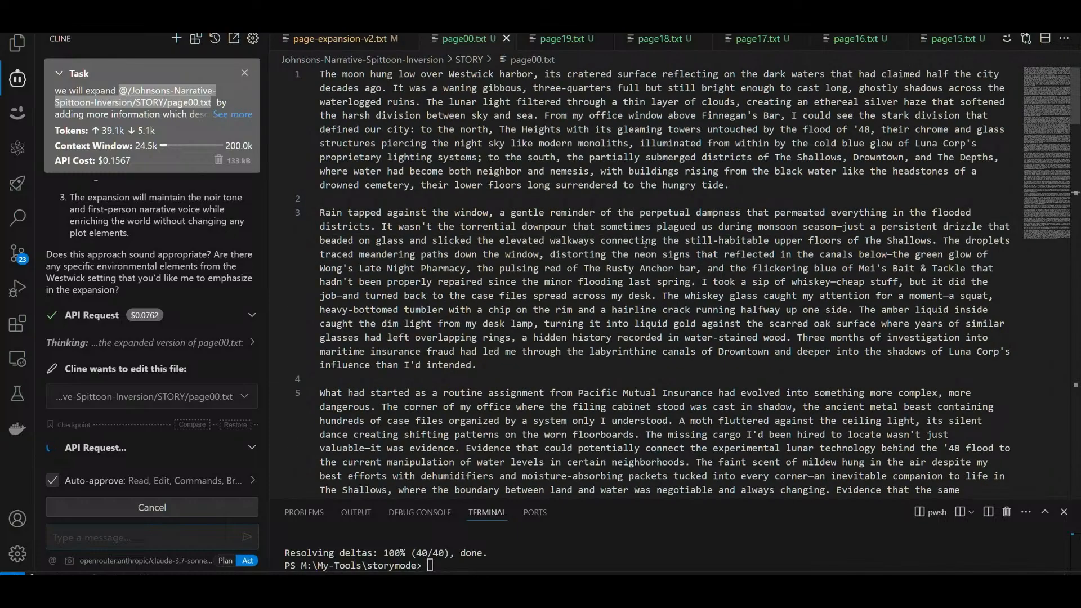
Step: Read through the expanded page00.txt to its final paragraph, checking the added environmental and object details
key(ctrl+a)
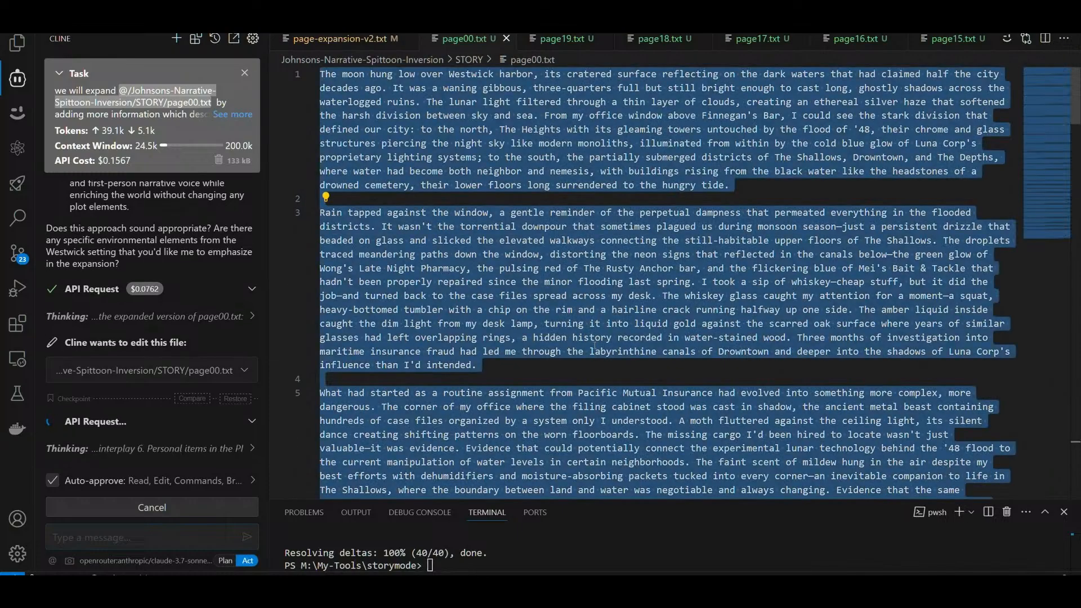
click(600, 377)
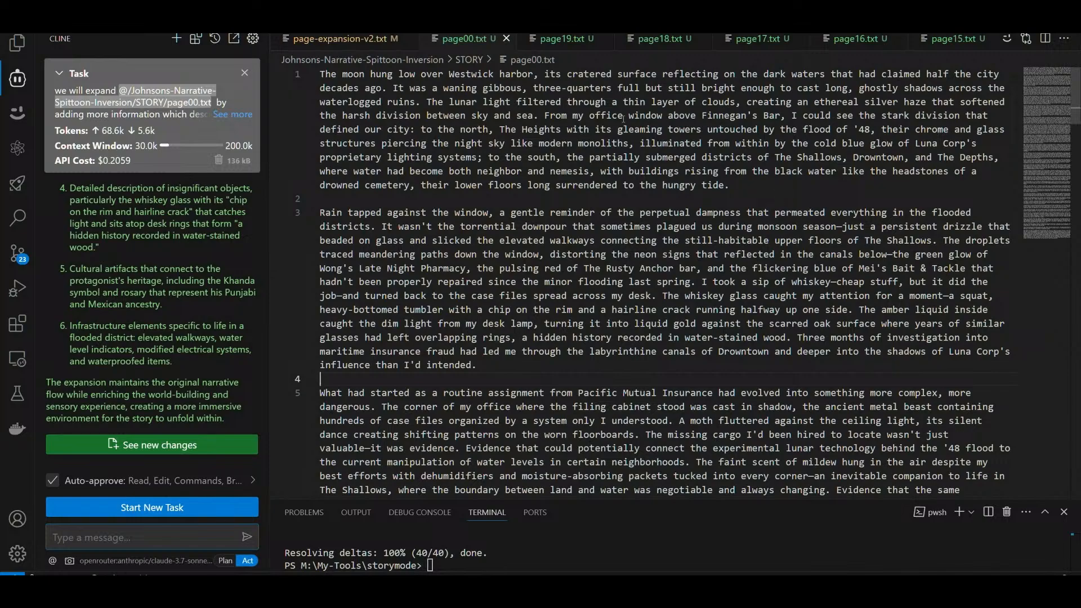
scroll(614, 201, down, 15)
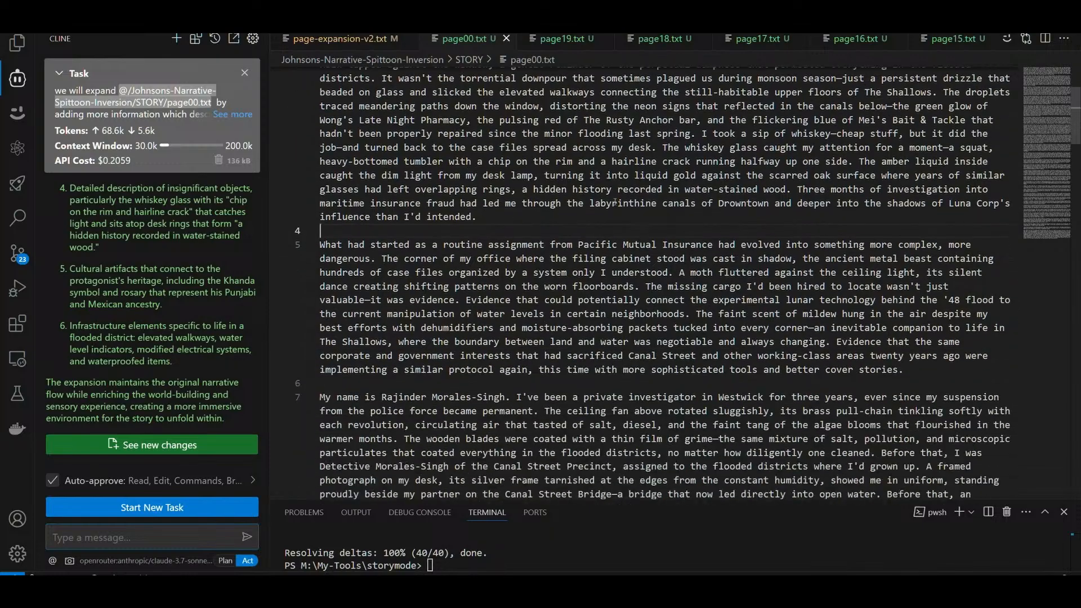
scroll(614, 202, down, 15)
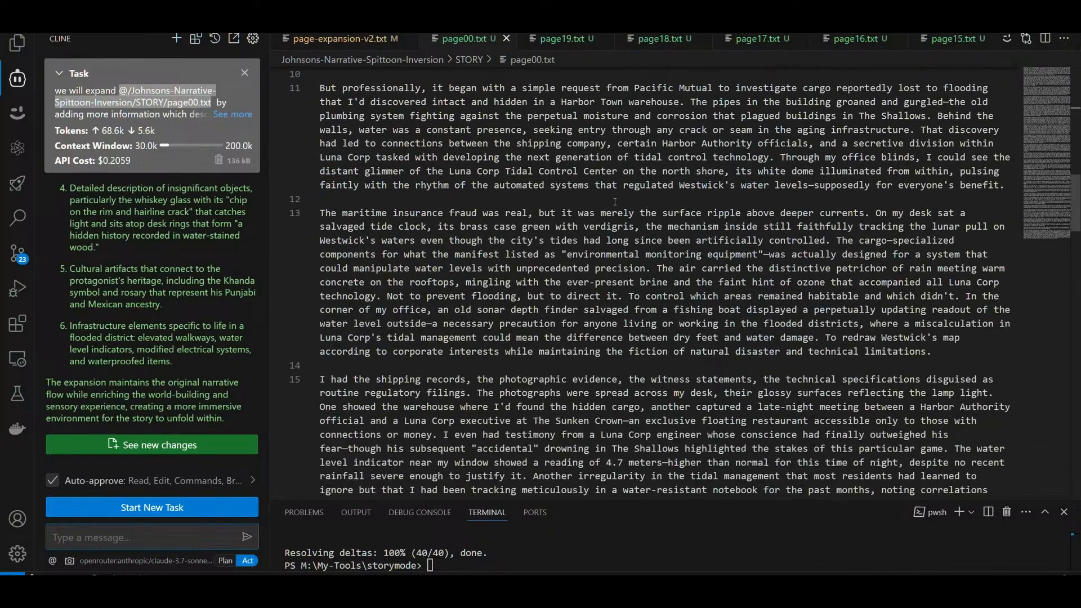
scroll(615, 202, down, 15)
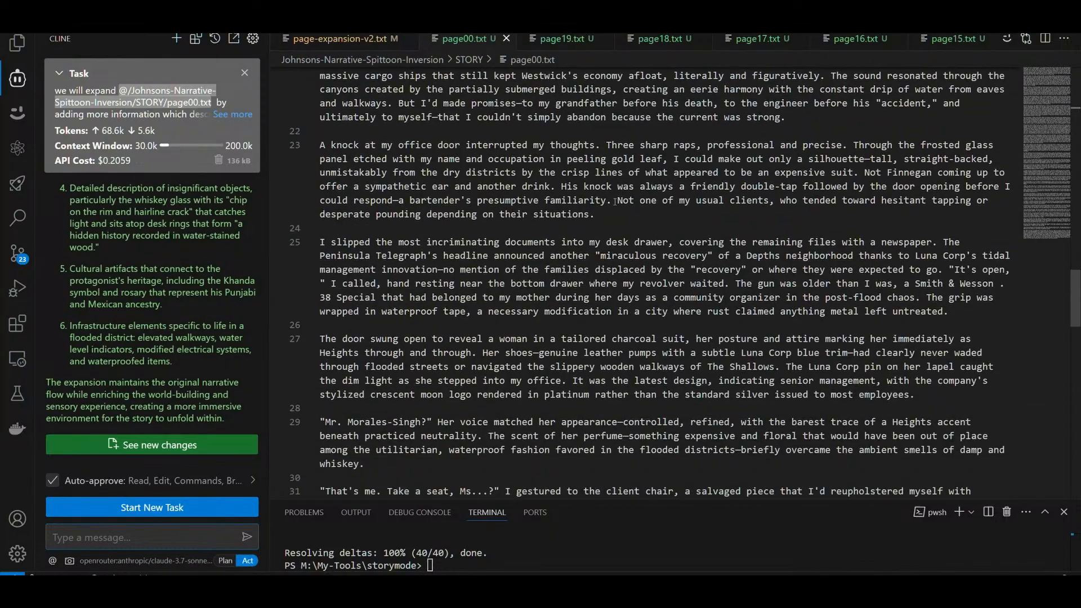
scroll(614, 202, down, 7)
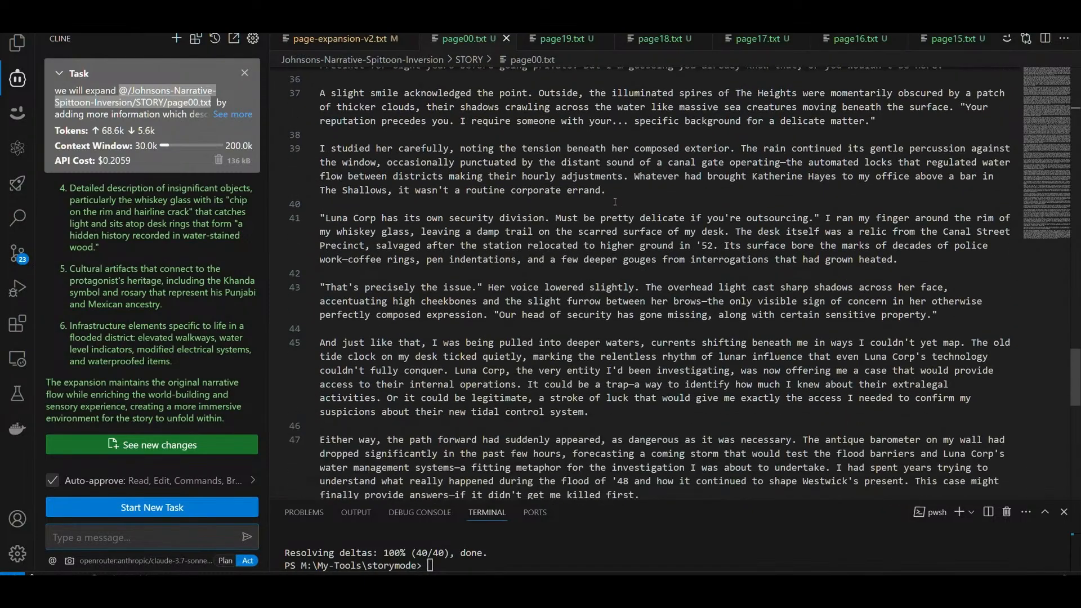
scroll(615, 201, down, 6)
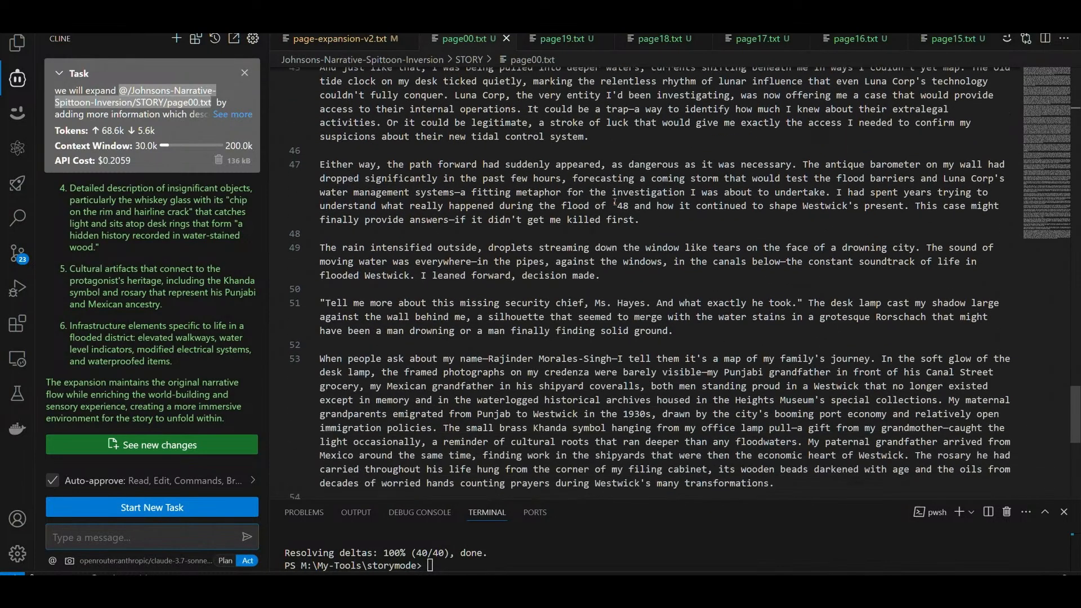
scroll(614, 202, down, 5)
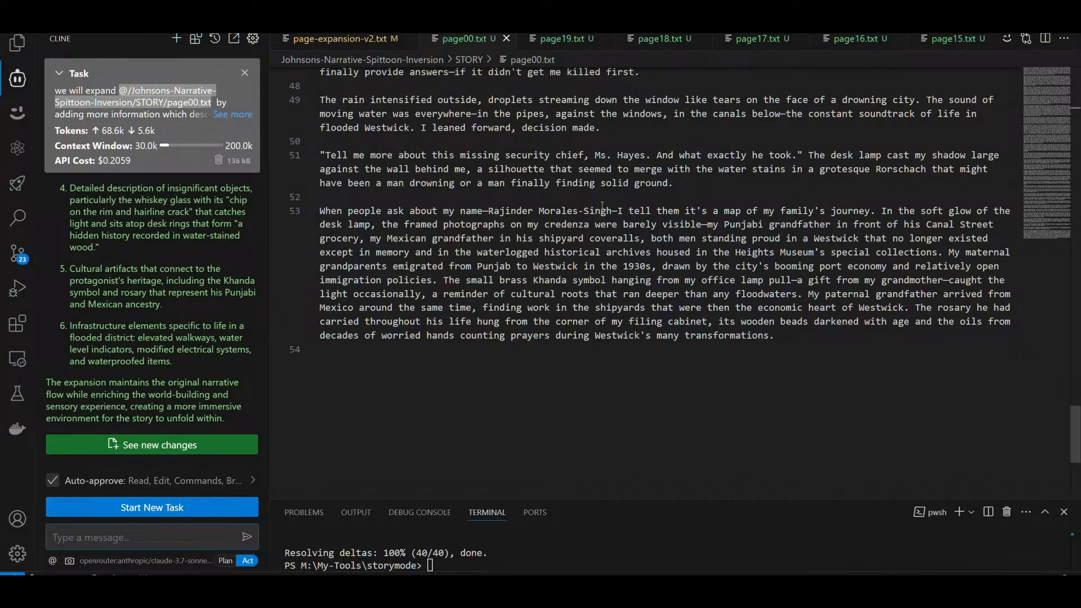
scroll(685, 294, up, 4)
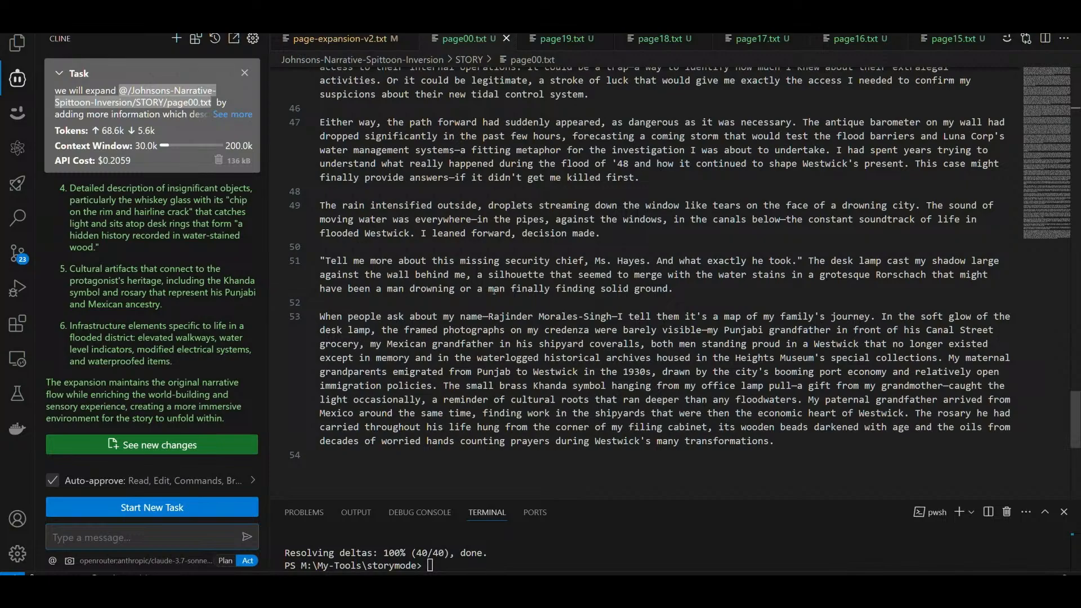
click(673, 289)
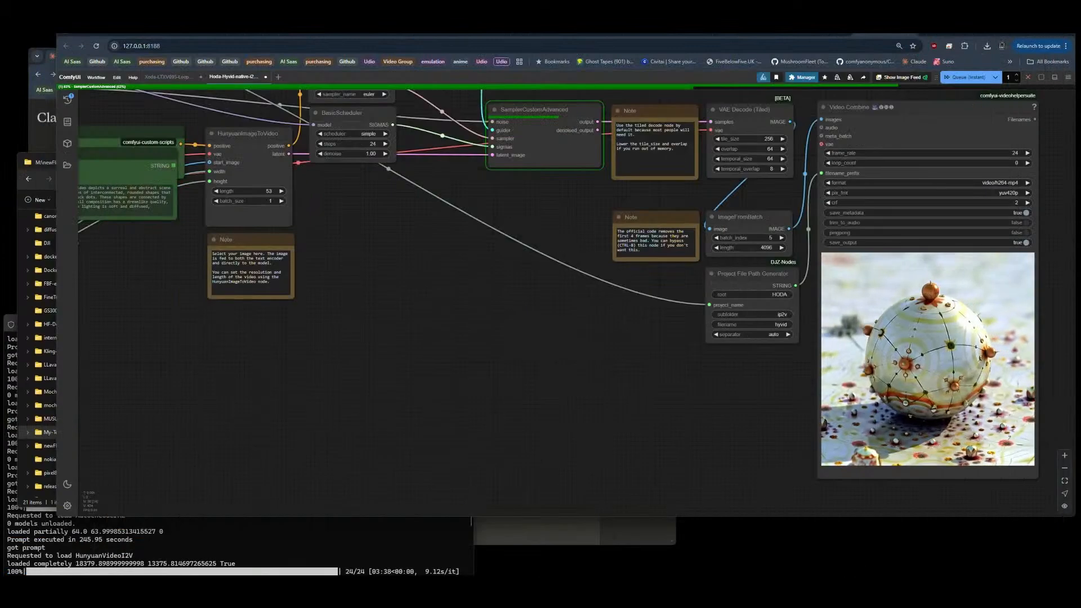
Step: Switch to ComfyUI and inspect the Hoda HyVid workflow's video output, its preview image and the overall node layout
scroll(1049, 336, up, 2)
scroll(1049, 337, up, 5)
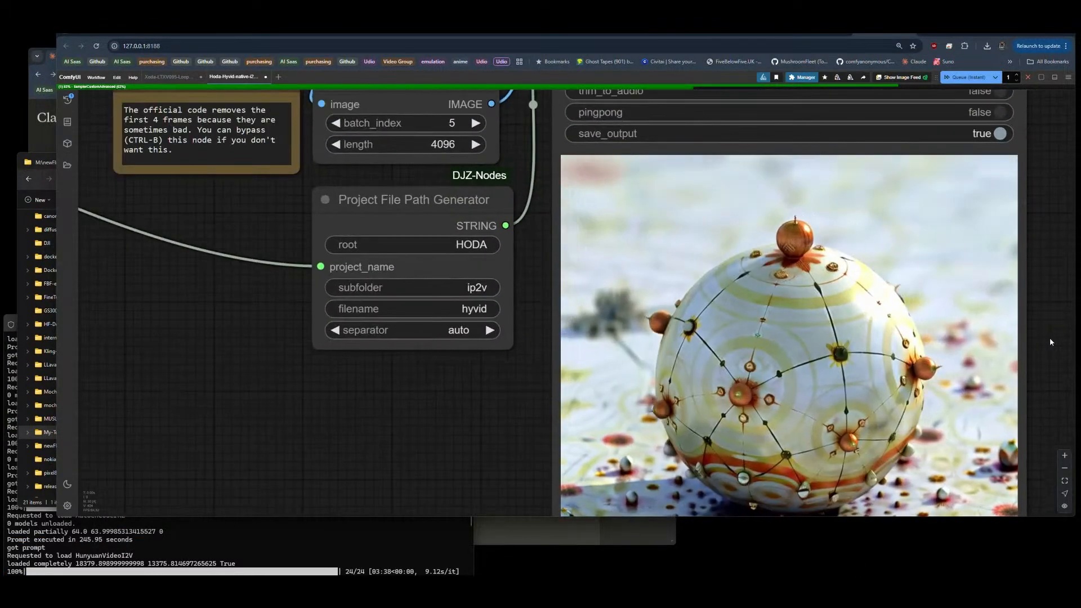
drag(1050, 337, 1010, 244)
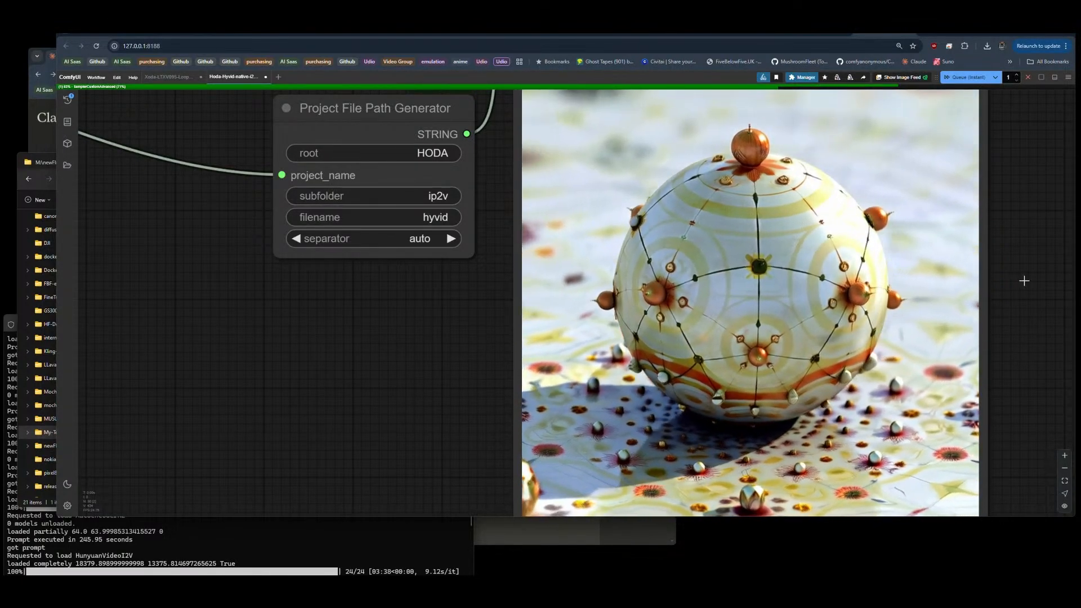
scroll(1027, 279, down, 10)
drag(591, 191, 607, 218)
scroll(105, 325, up, 10)
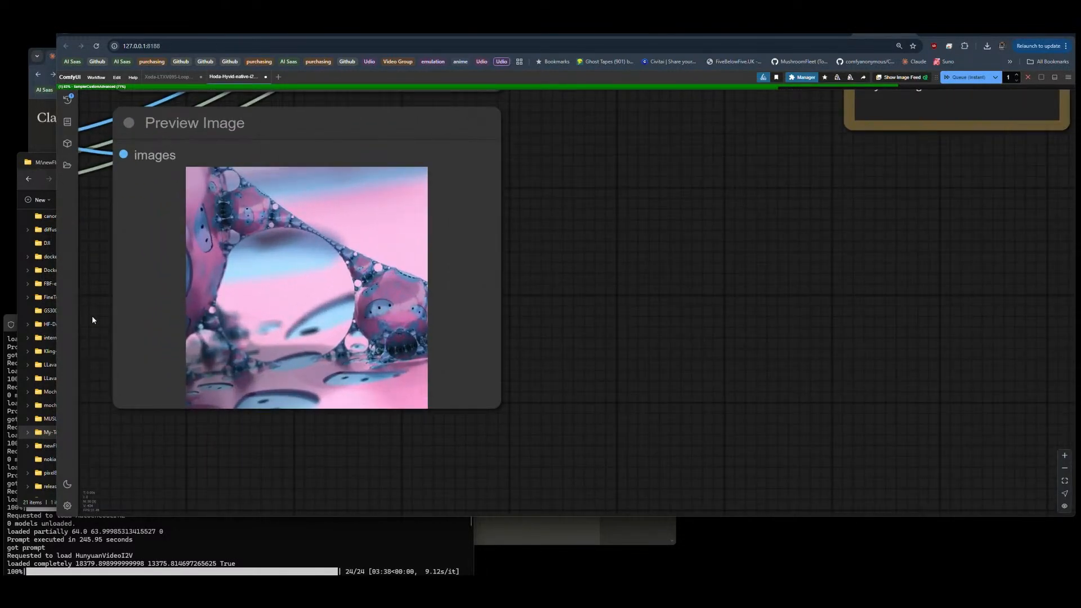
scroll(92, 320, down, 10)
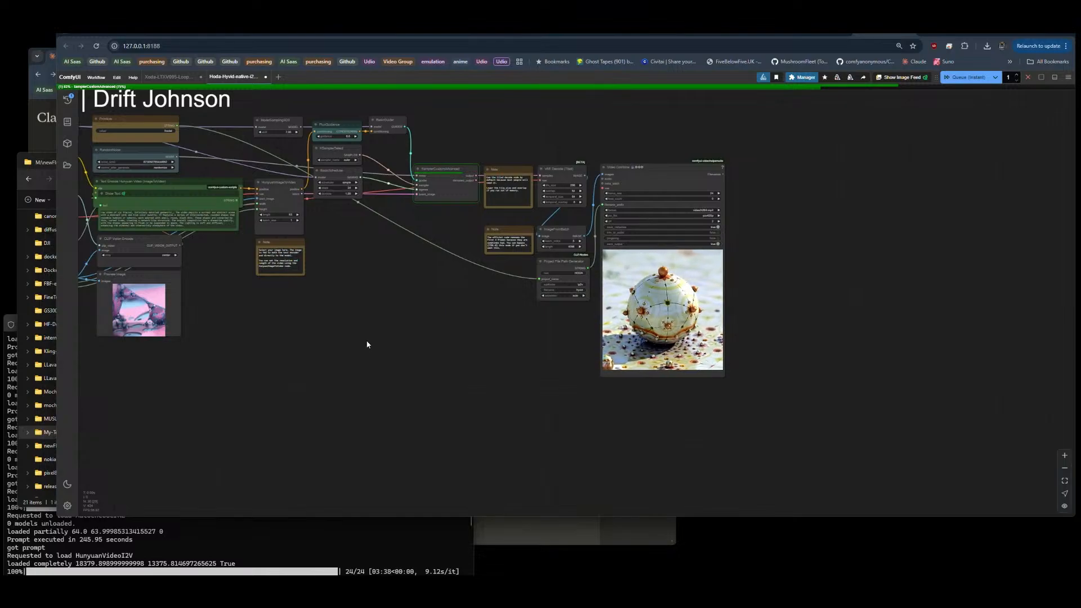
drag(420, 314, 663, 366)
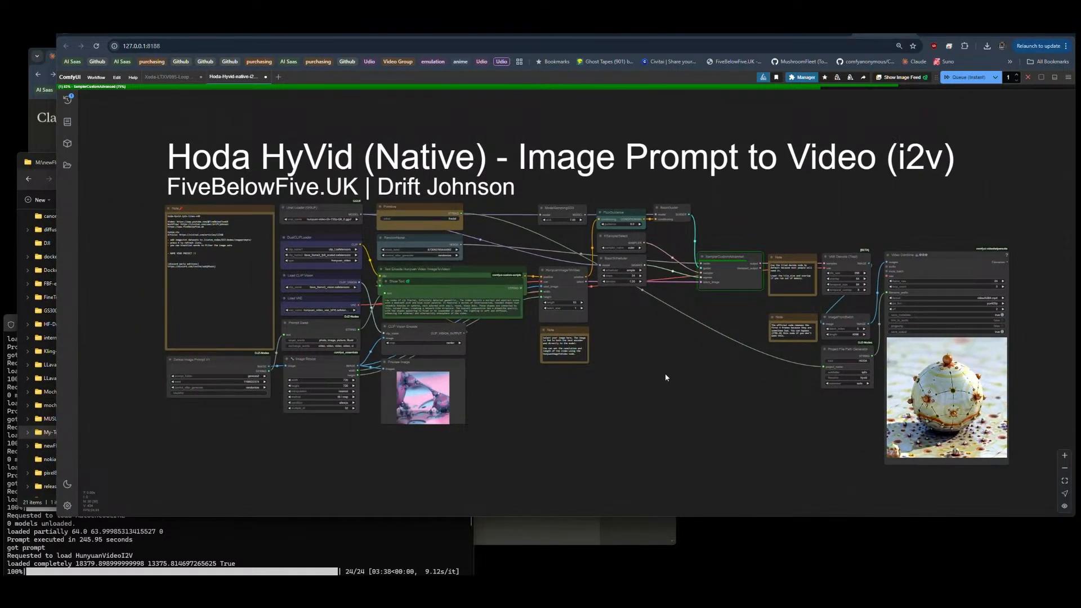
Step: Look through the creator's Civitai profile, the Hoda Hunyuan Video Pack page, the Hunyuan Video i2v OFFICIAL 2025 article and GitHub's native-i2v-official folder
click(102, 34)
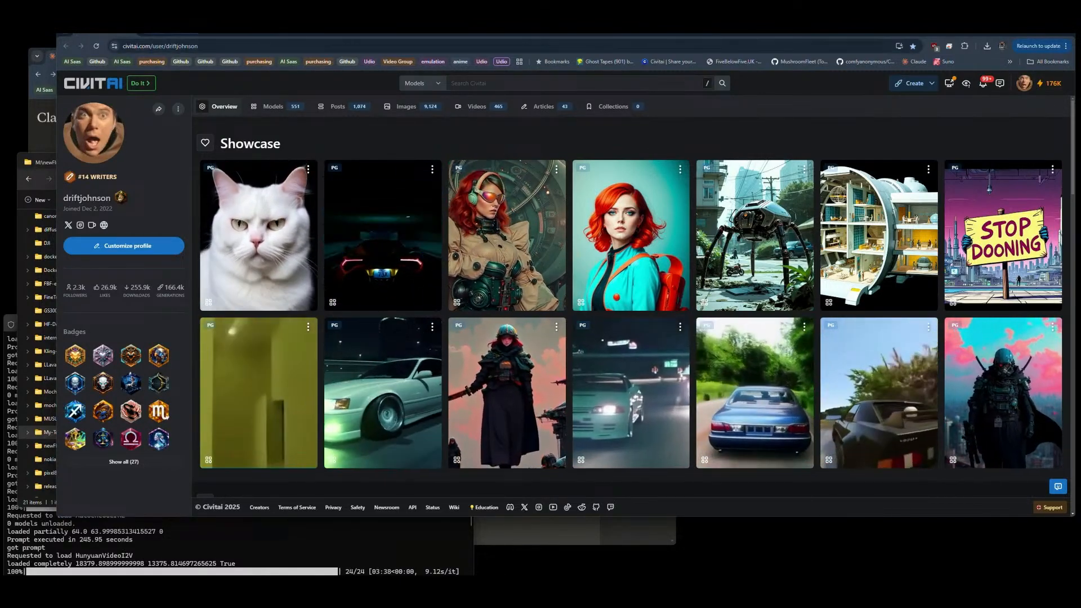
click(172, 33)
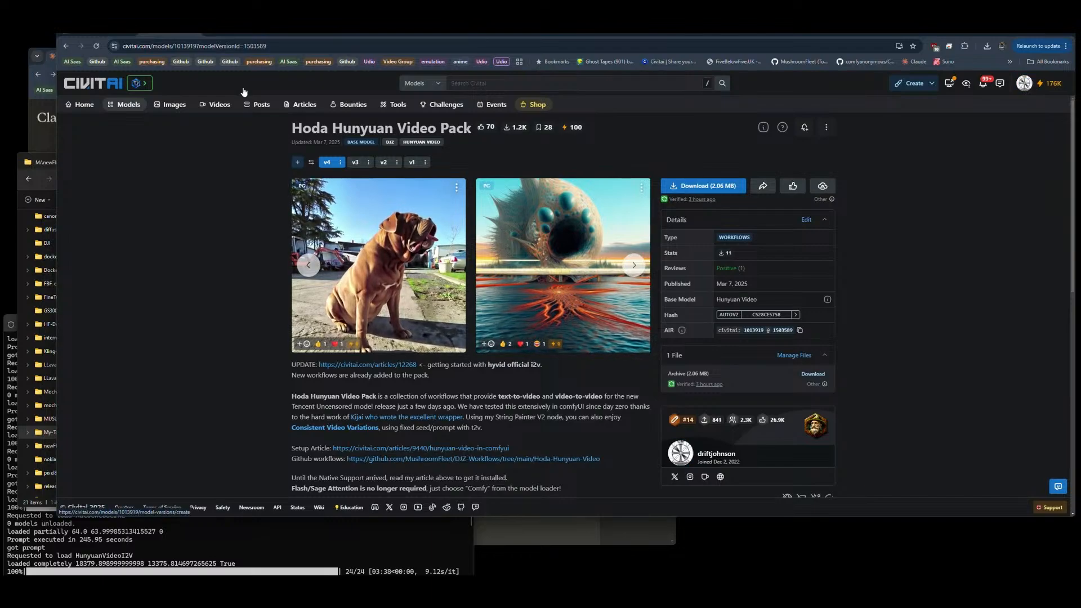
click(224, 32)
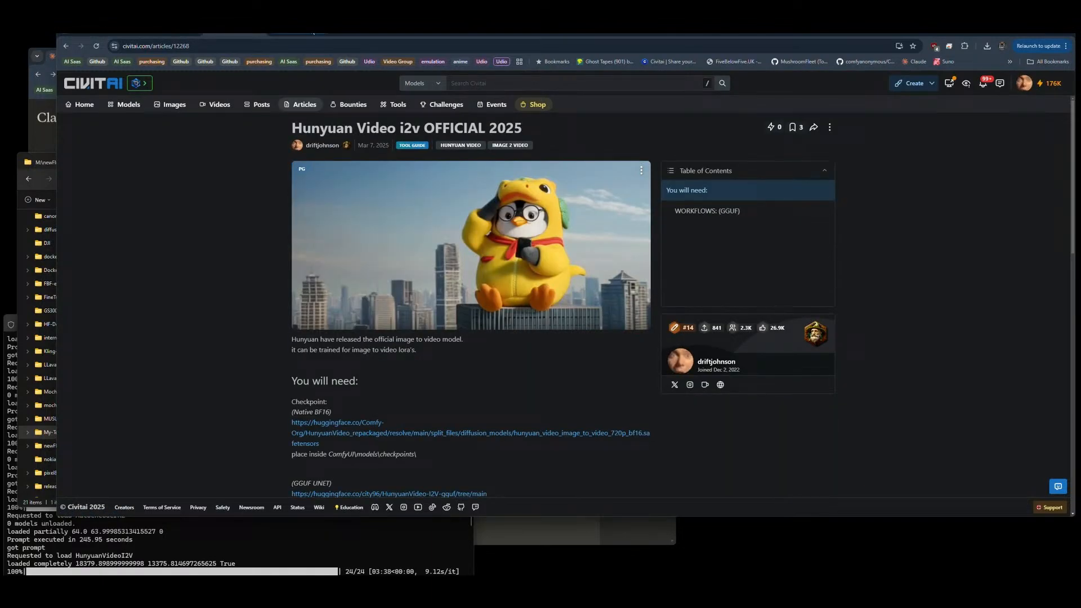
click(363, 33)
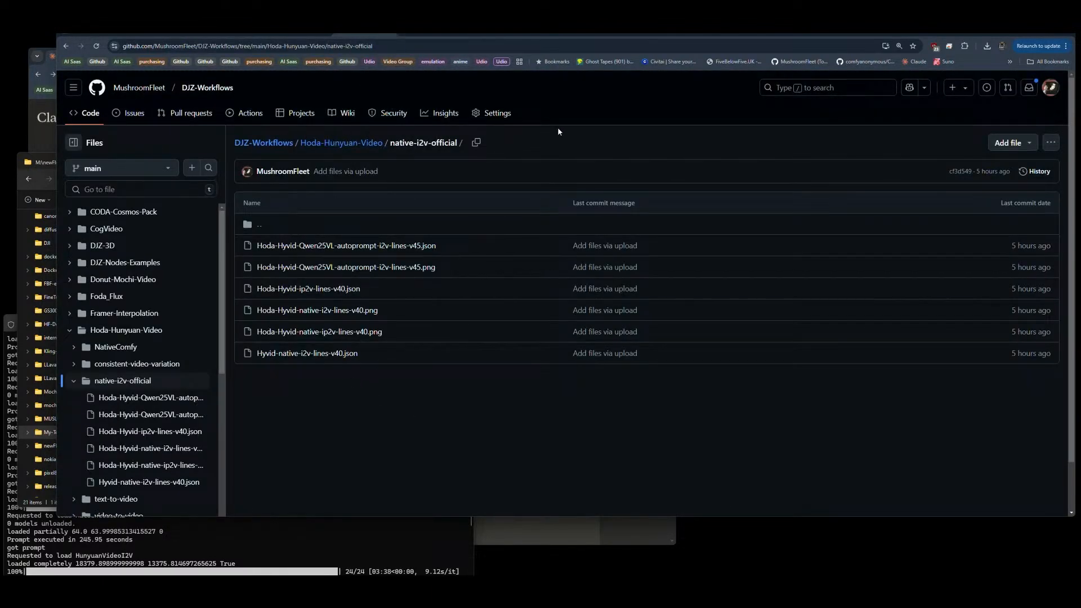
Step: Review the Johnsons-Narrative-Spittoon-Inversion repository on GitHub, covering its file list and the README's introduction, prerequisites and core components
click(438, 35)
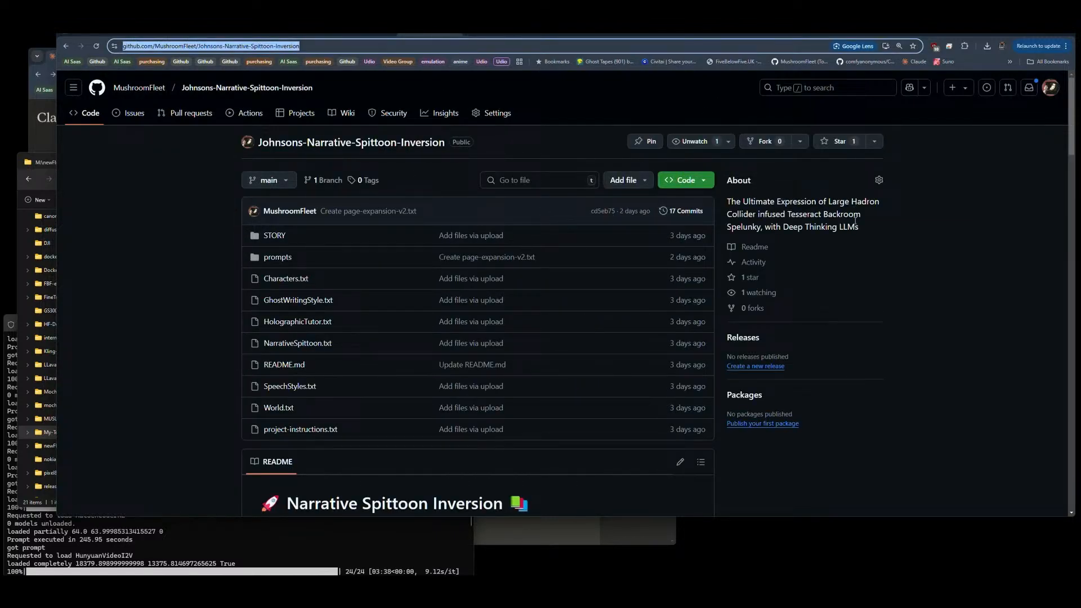
scroll(855, 222, down, 6)
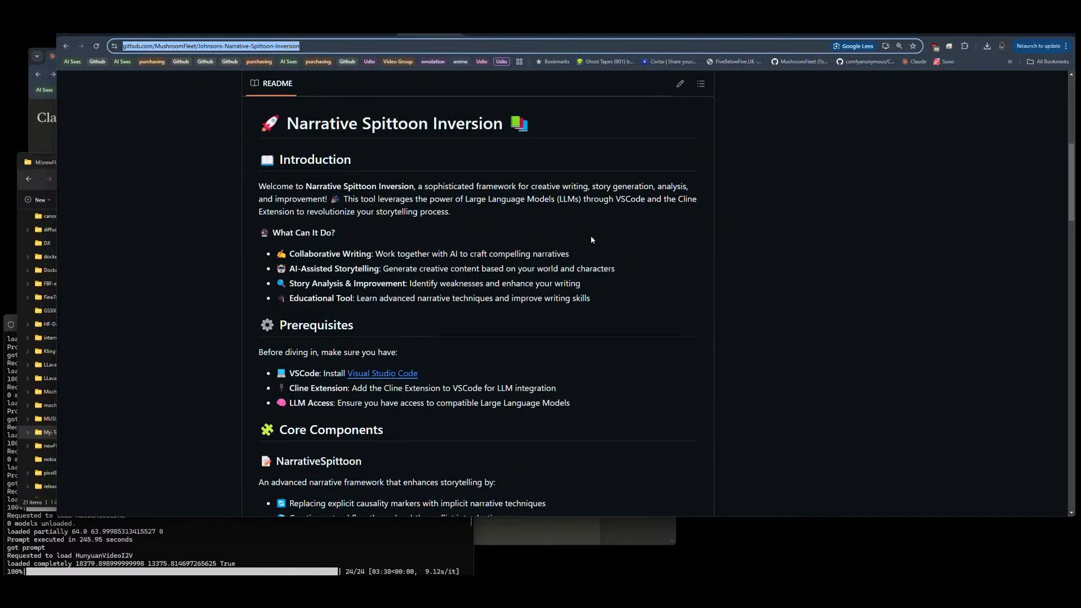
scroll(590, 235, up, 6)
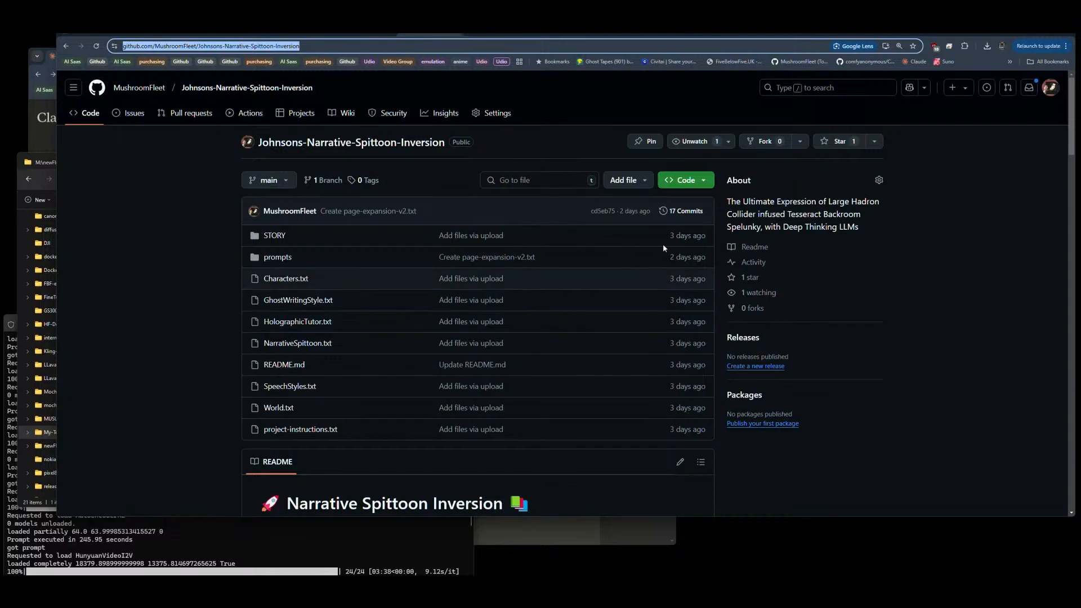
Step: Return to ComfyUI and examine the Video Combine output and the Project File Path Generator node up close
click(874, 35)
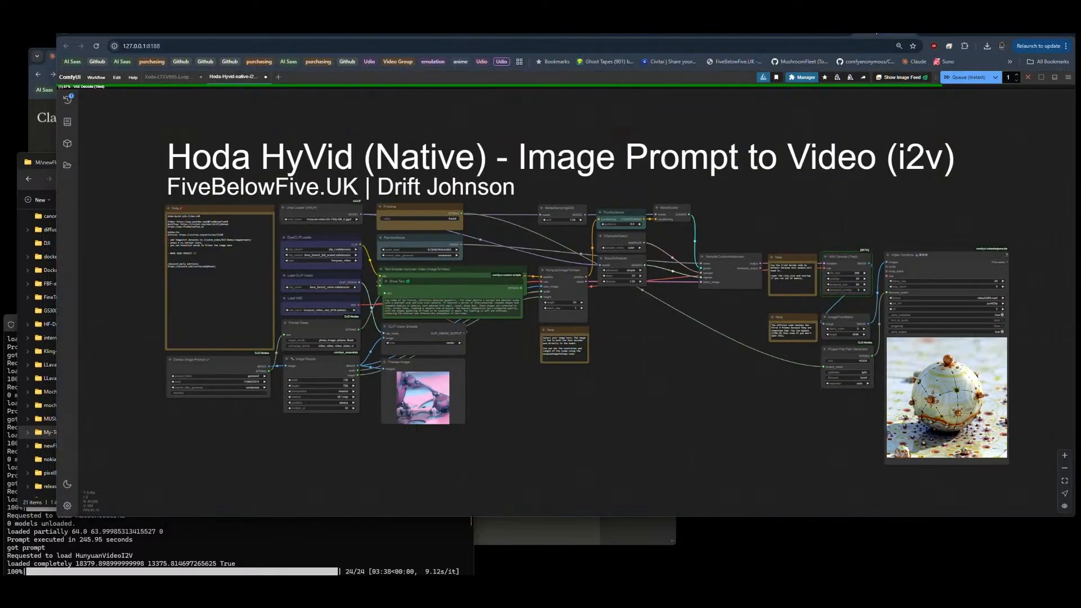
scroll(1019, 407, up, 6)
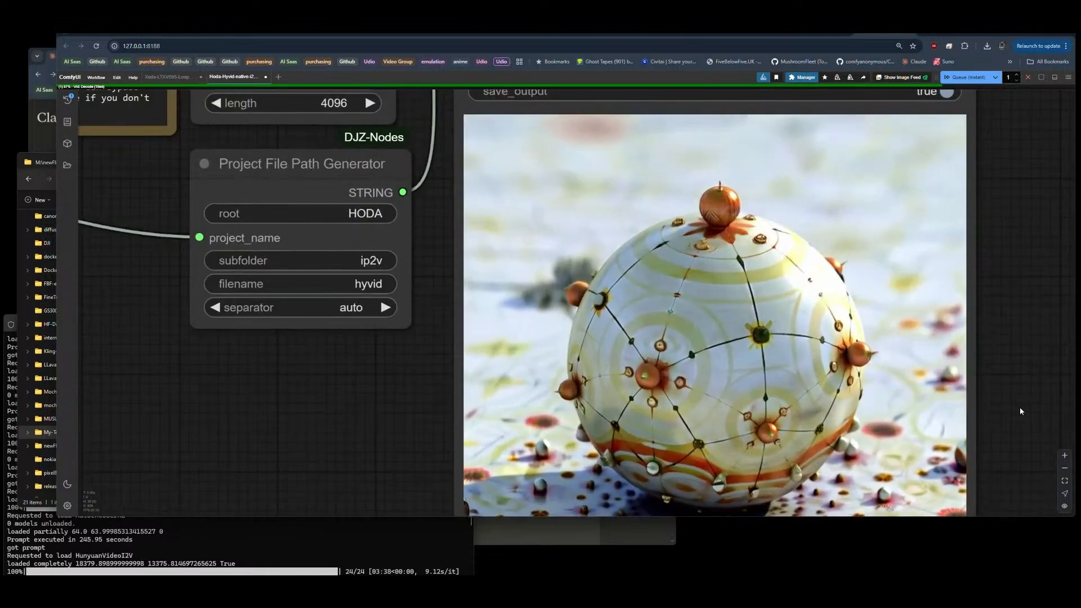
scroll(789, 415, down, 3)
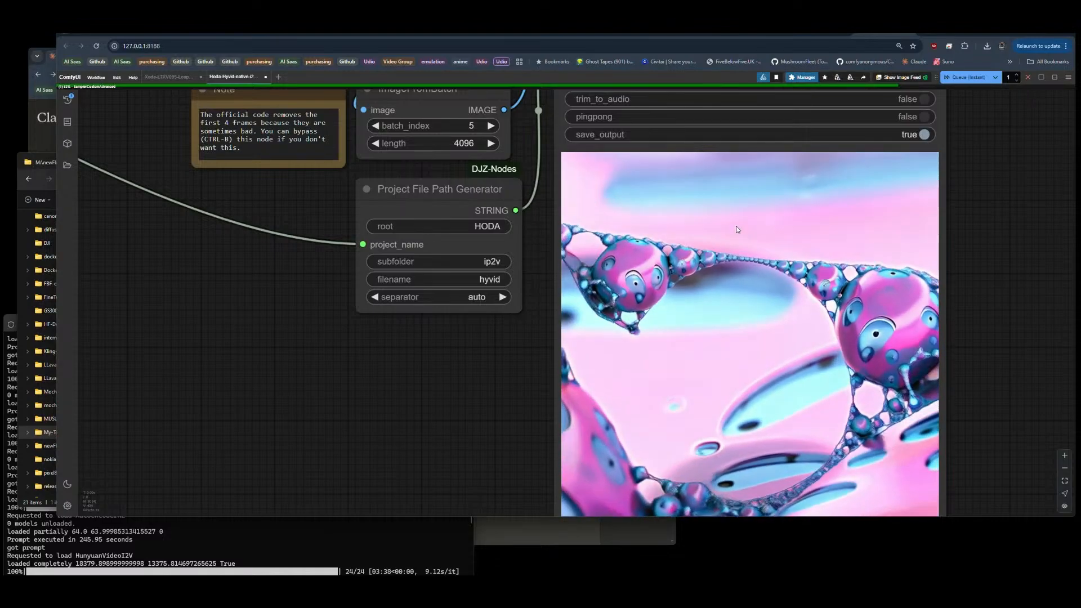
scroll(845, 316, down, 7)
scroll(912, 316, down, 5)
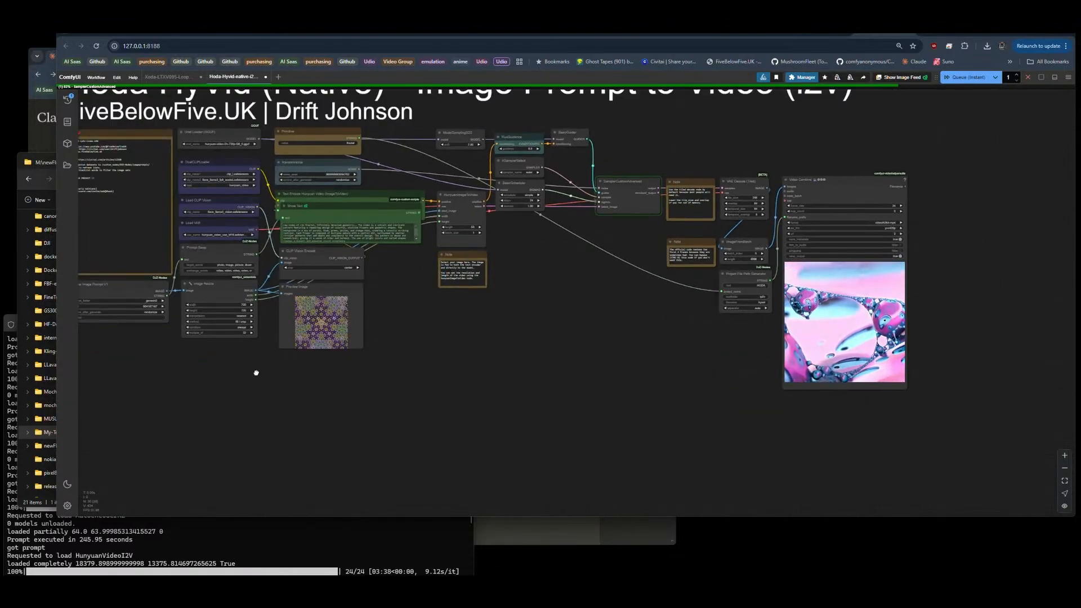
Step: Inspect the Zenkai Image Prompt V1 and Image Resize settings and read the generated prompt in the Show Text node
drag(255, 372, 290, 375)
scroll(192, 309, up, 9)
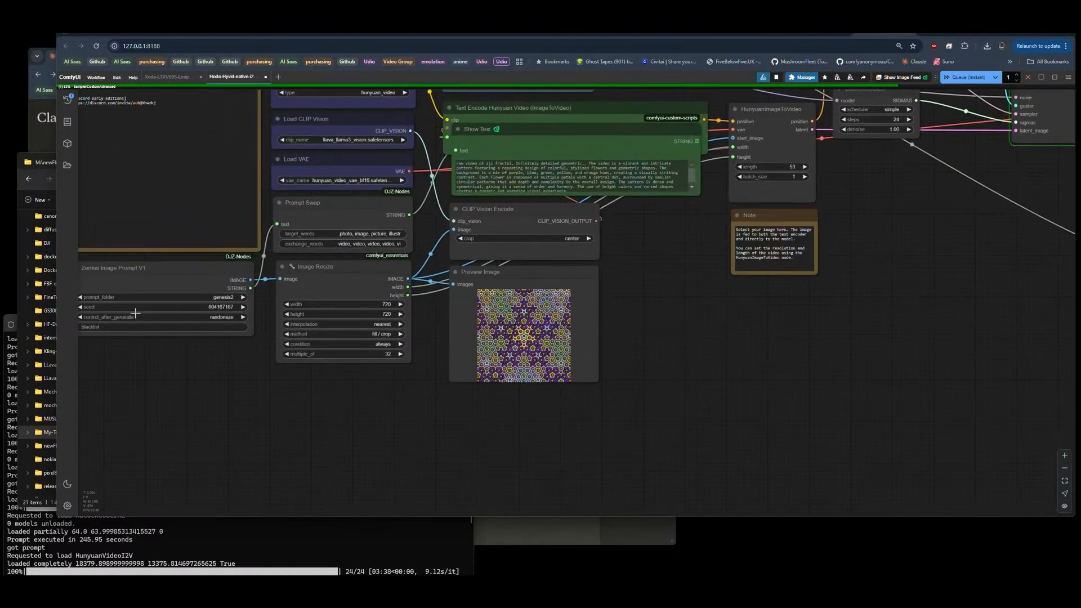
scroll(219, 293, up, 3)
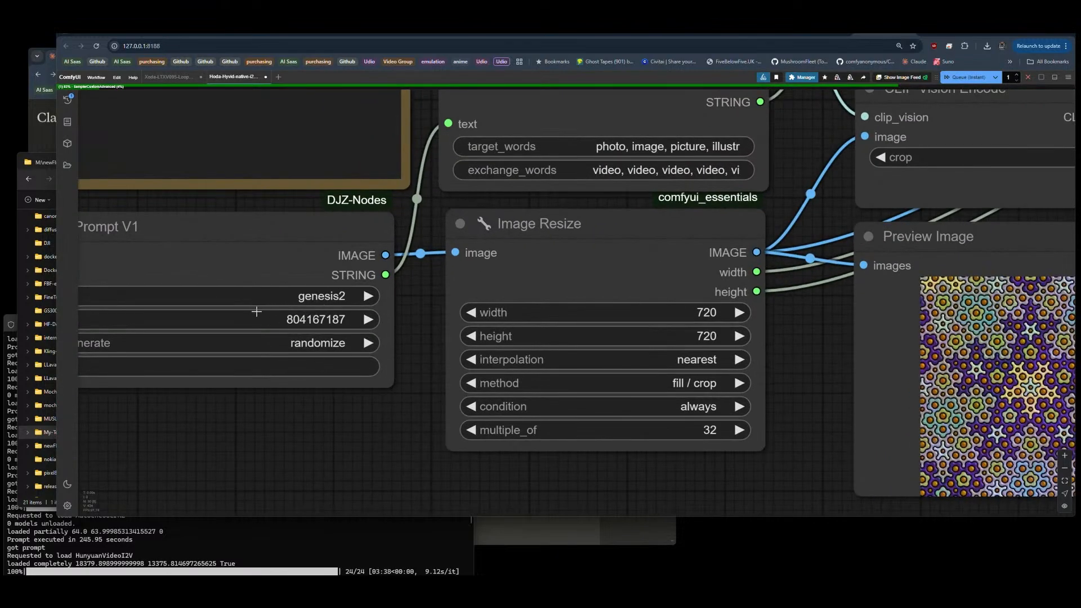
scroll(181, 294, down, 5)
scroll(182, 296, down, 3)
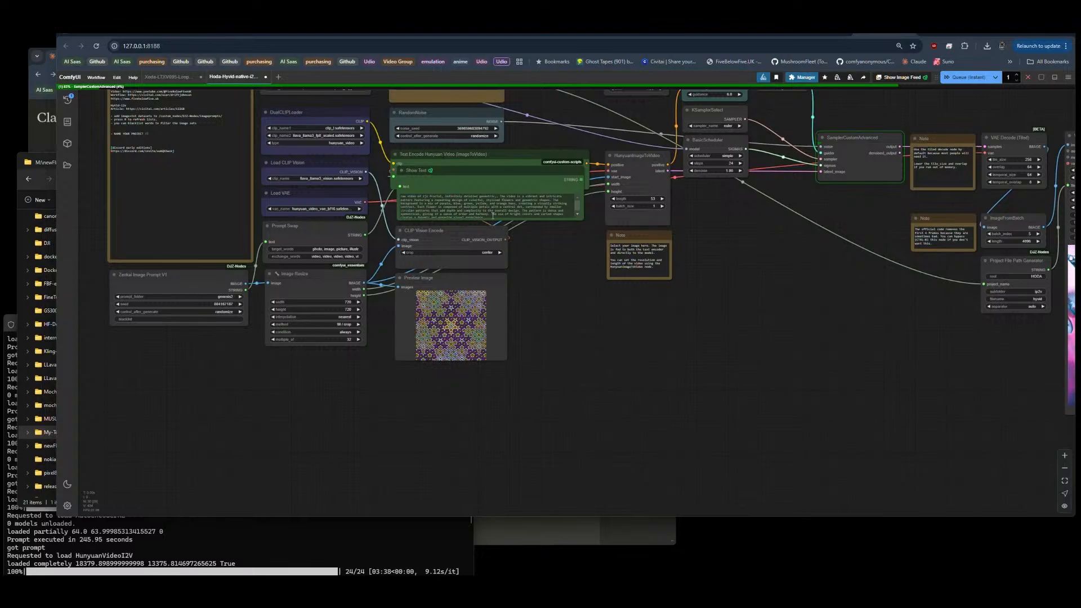
scroll(541, 234, up, 5)
scroll(541, 234, up, 5)
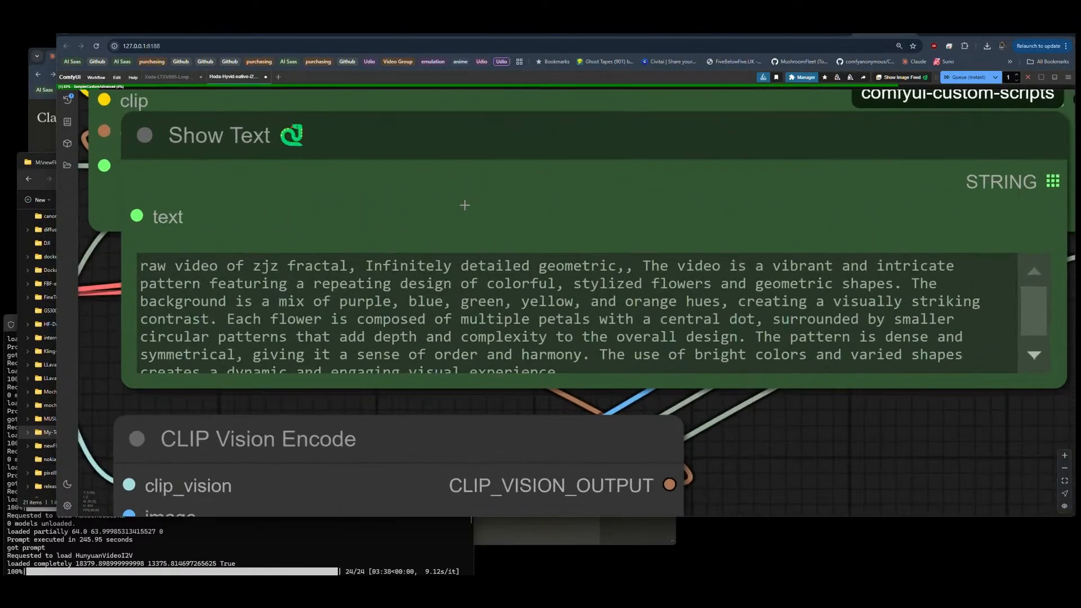
scroll(464, 206, down, 10)
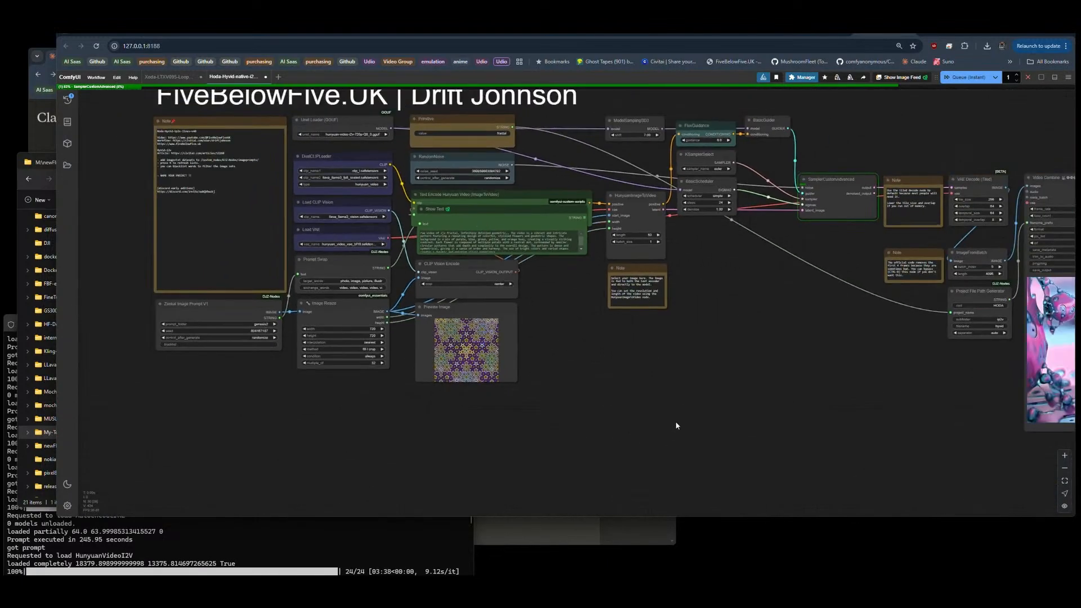
Step: Look over the full Hoda HyVid workflow from its prompt nodes to the video output and switch back to the creator's Civitai profile
drag(663, 382, 528, 381)
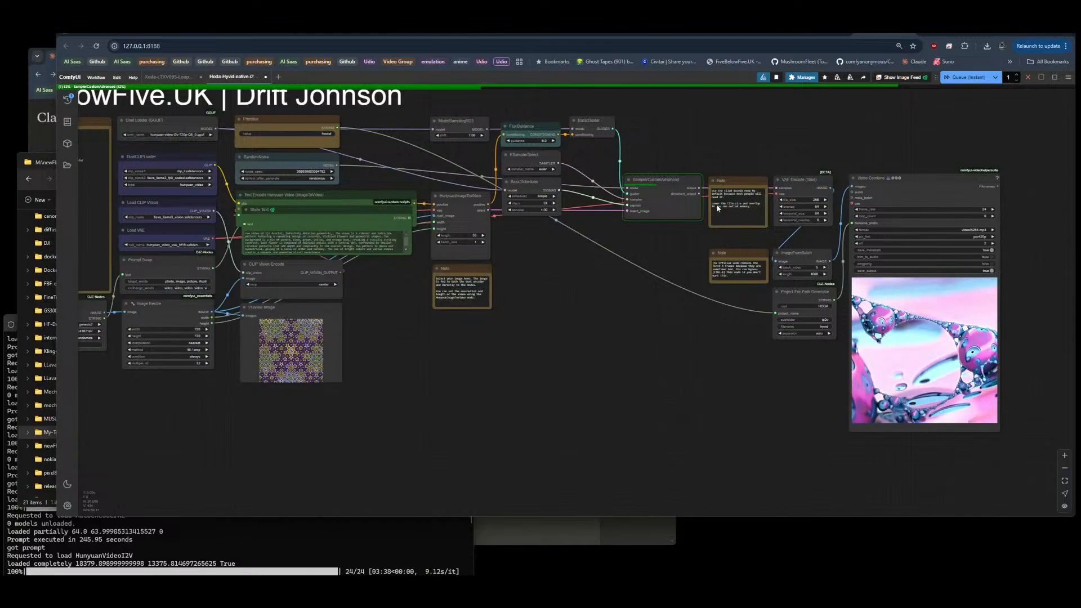
scroll(580, 338, down, 3)
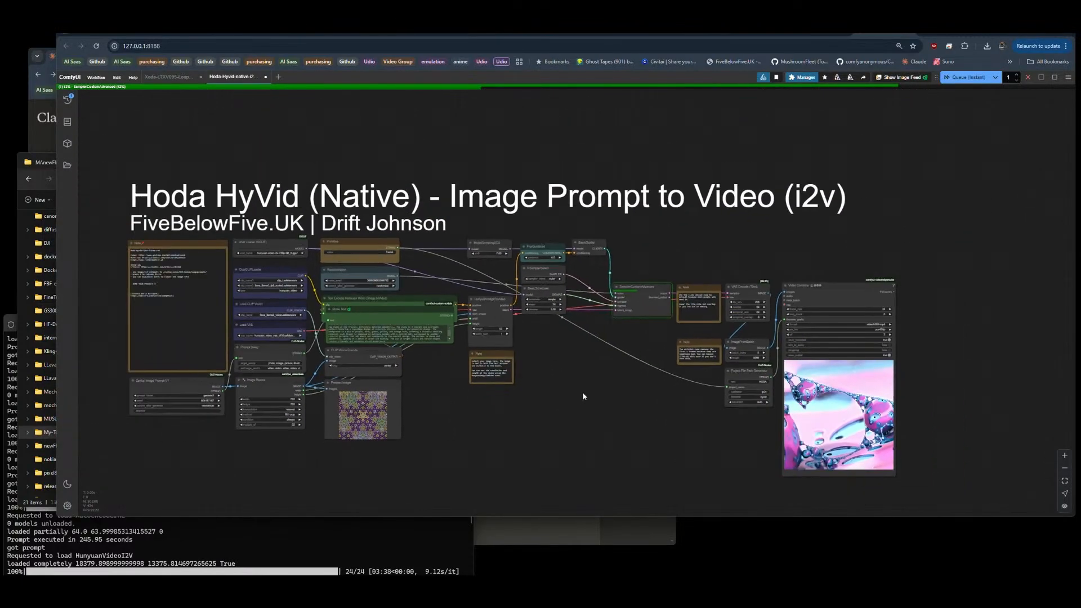
drag(579, 391, 586, 378)
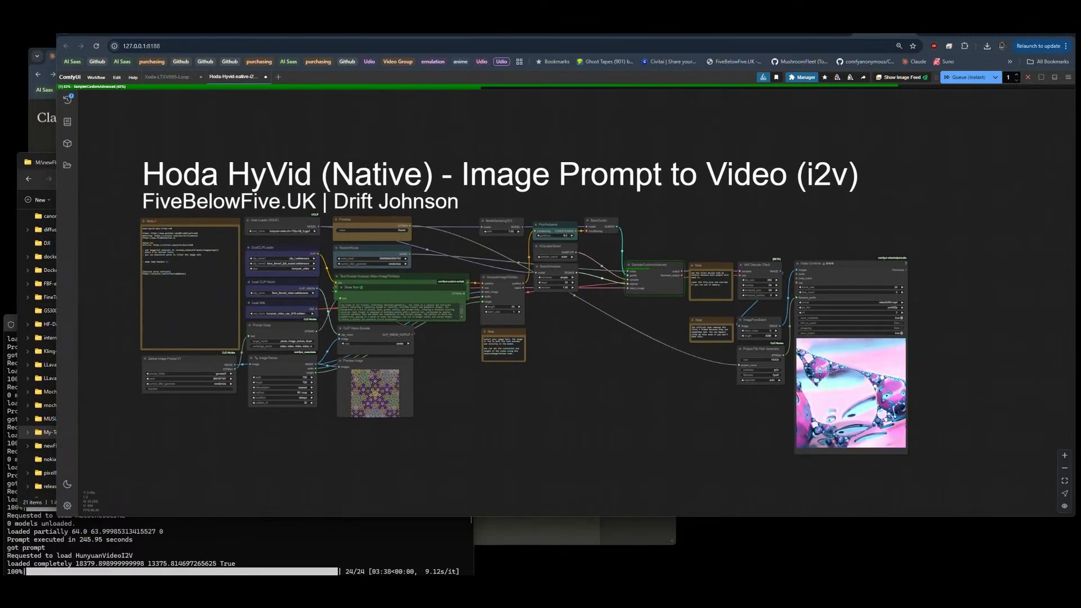
click(104, 33)
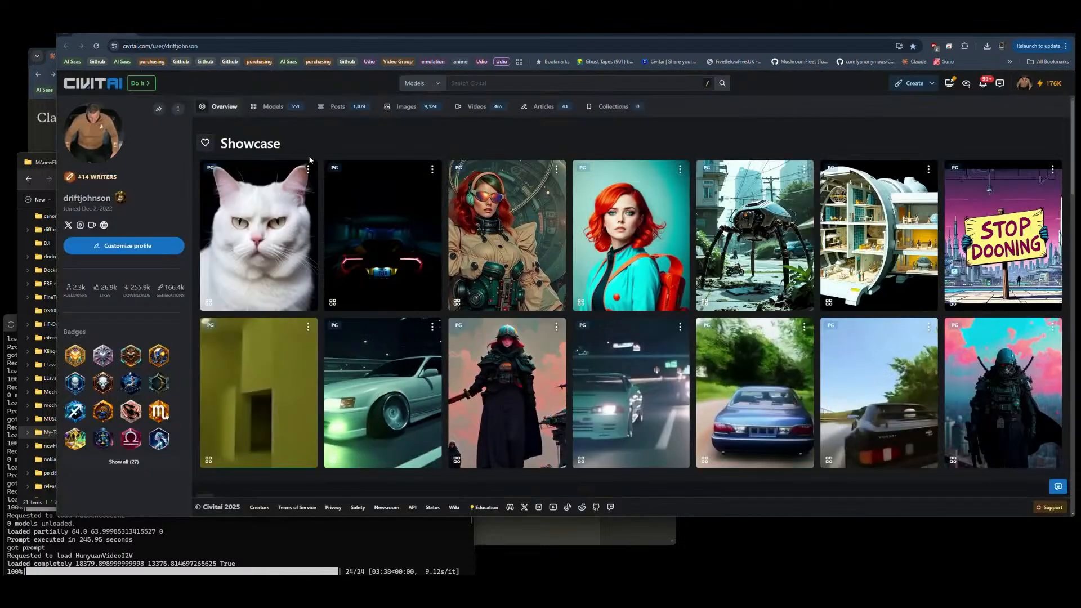